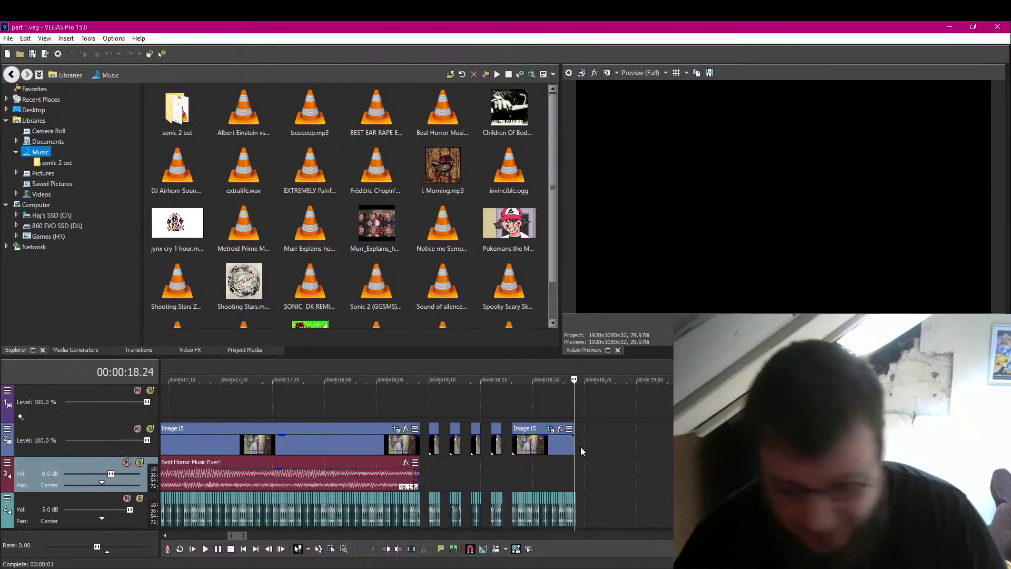
Move the source v2 clip closer to the edited section so that it starts at 00:00:19.15.
left_click(512, 442)
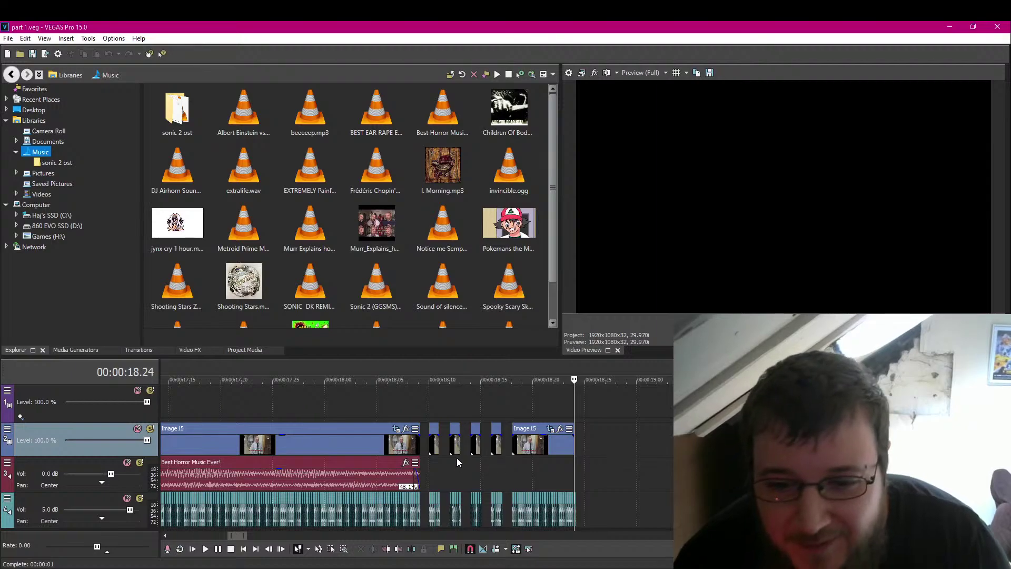
scroll(456, 455, "down", 8)
scroll(612, 442, "down", 2)
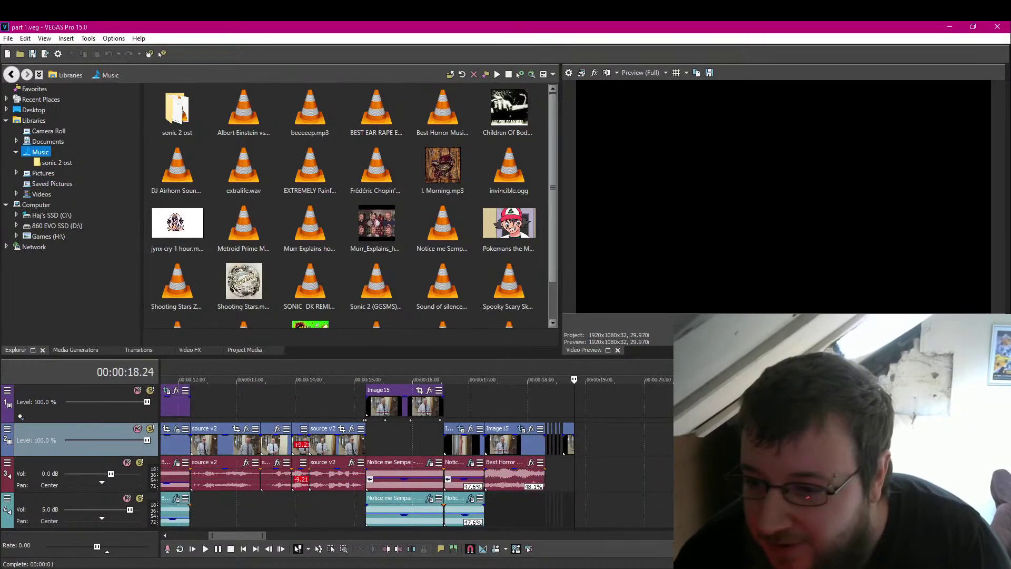
left_click_drag(816, 454, 617, 444)
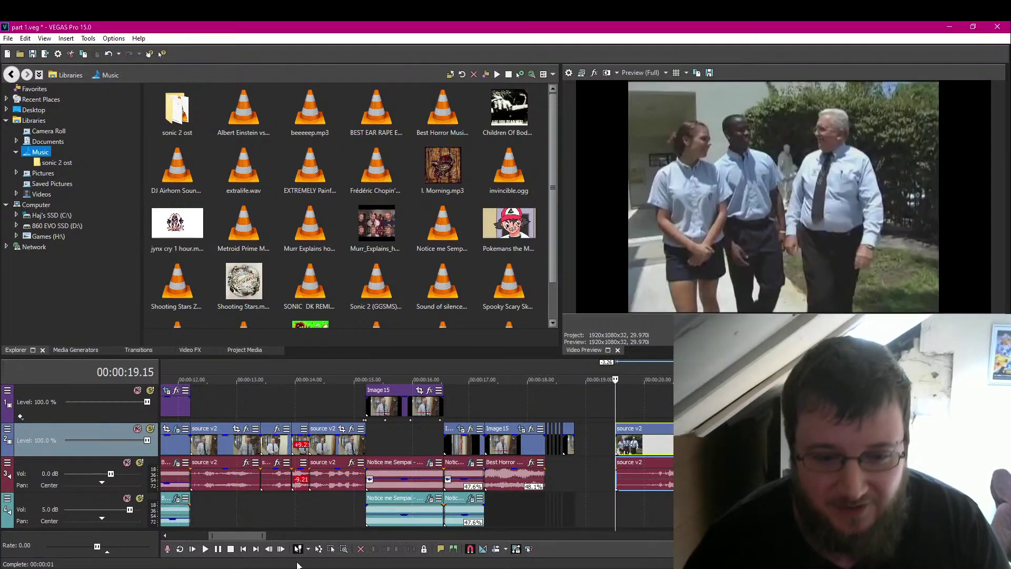
Play the edit from the start of the timeline into the beginning of the remaining source v2 clip, then stop.
left_click(243, 549)
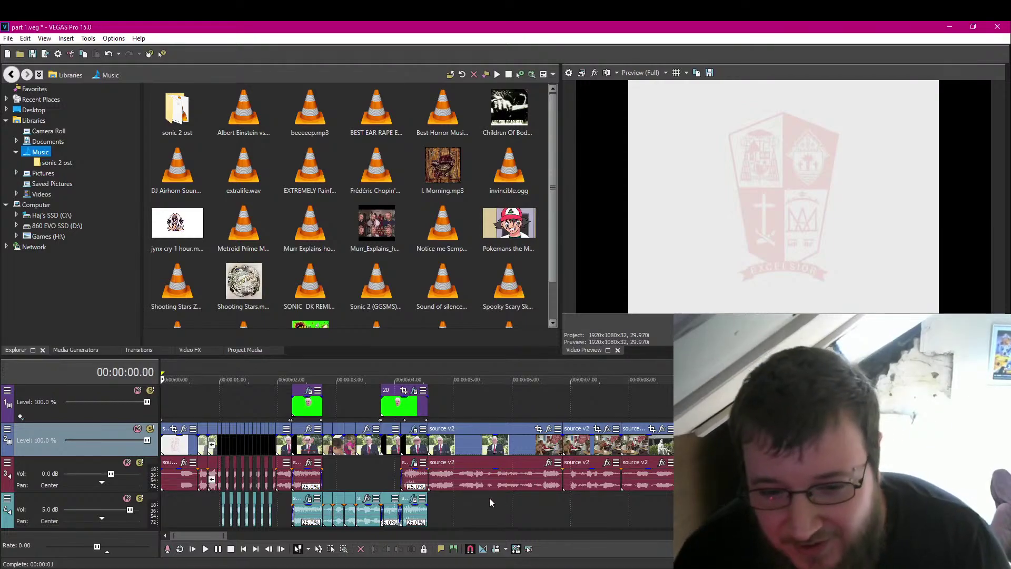
scroll(555, 519, "up", 2)
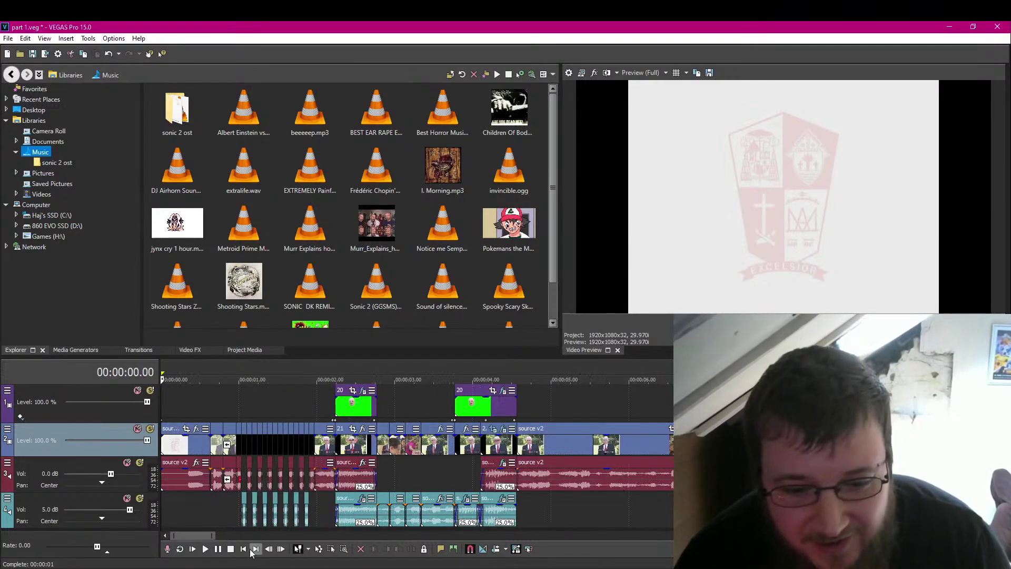
left_click(218, 550)
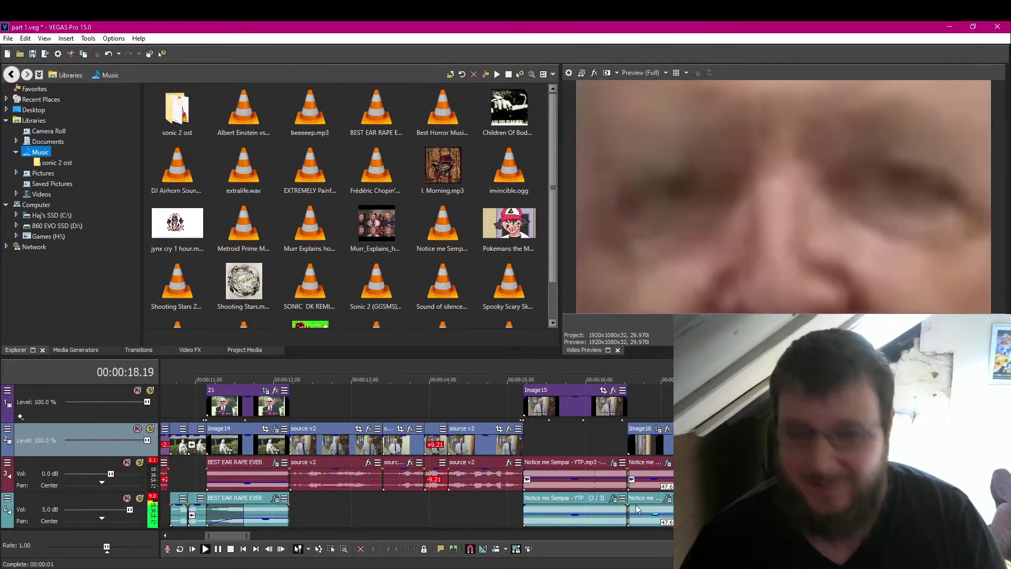
left_click(230, 549)
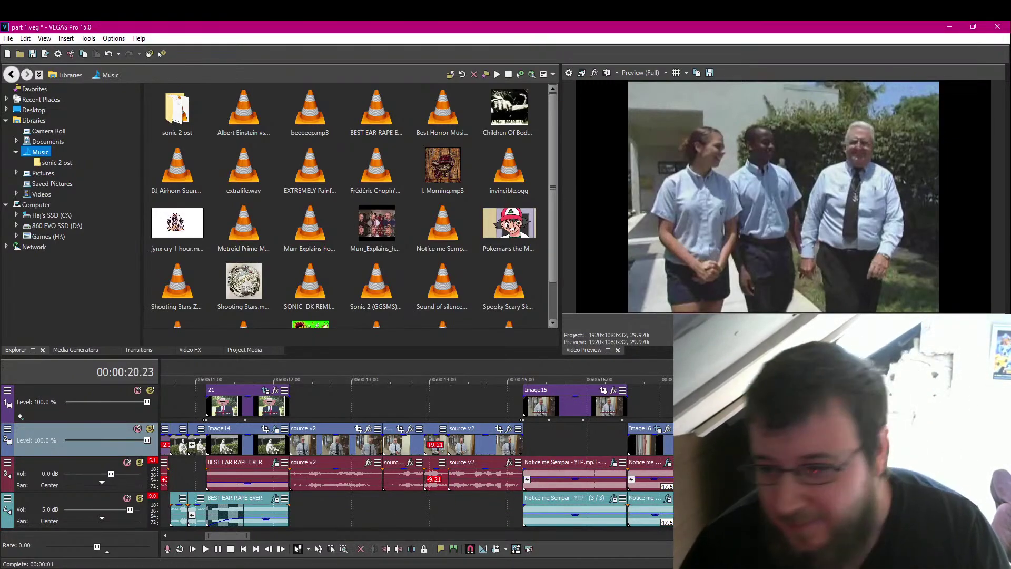
Replay the section of the edit from 00:00:09.13 to 00:00:12.16.
left_click(858, 495)
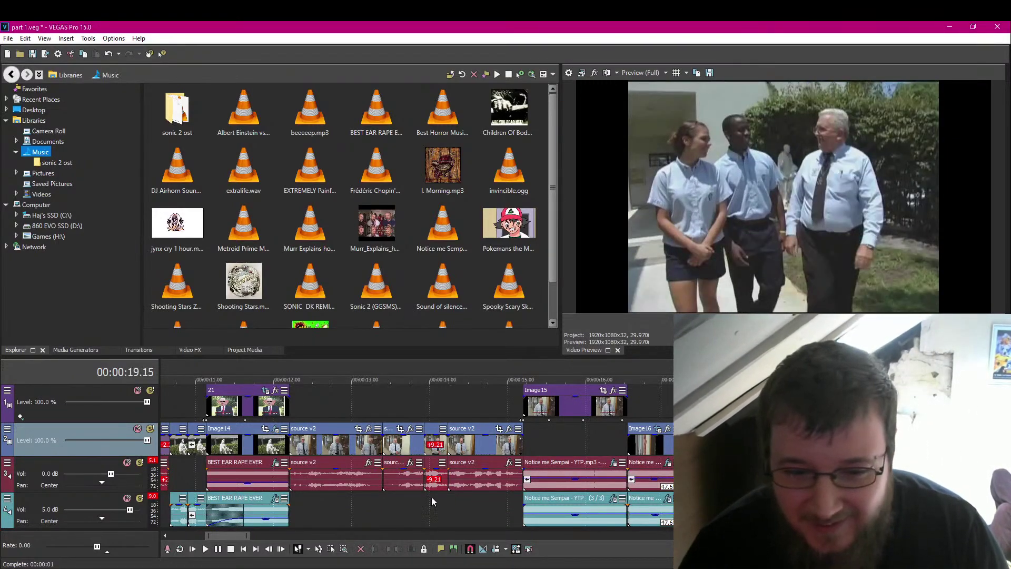
scroll(293, 504, "down", 2)
scroll(329, 493, "up", 2)
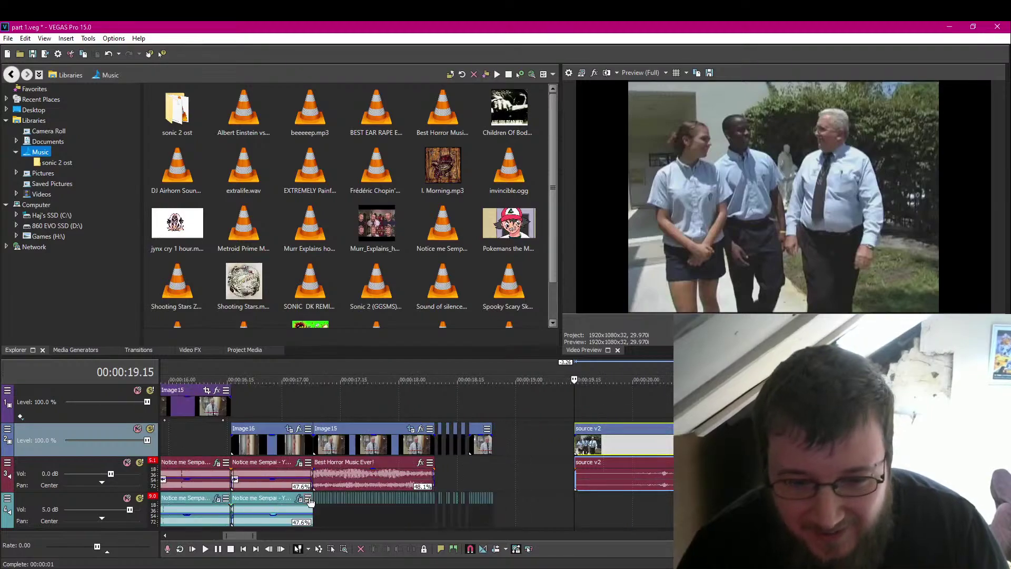
scroll(304, 498, "down", 2)
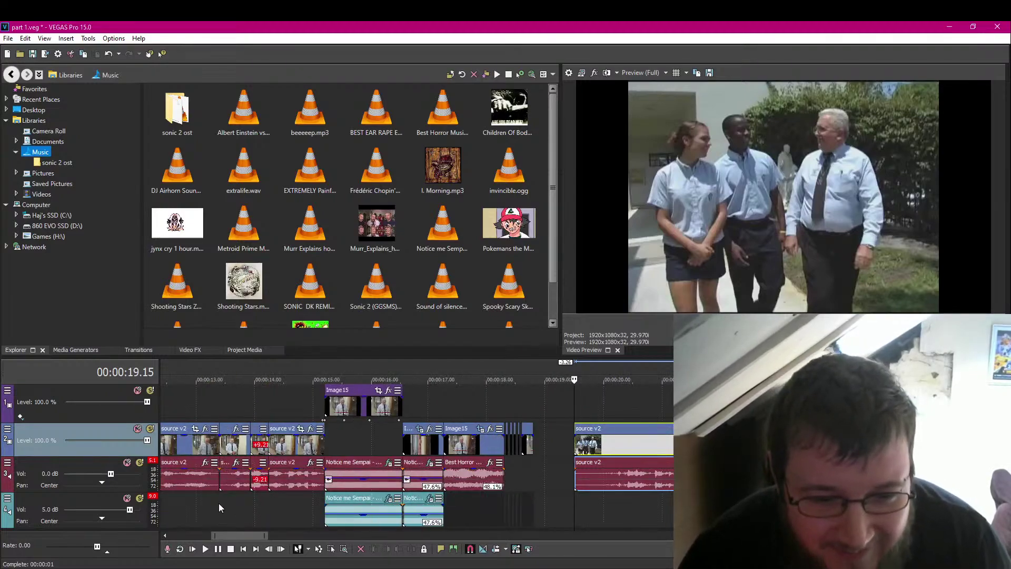
scroll(219, 503, "down", 2)
left_click(183, 506)
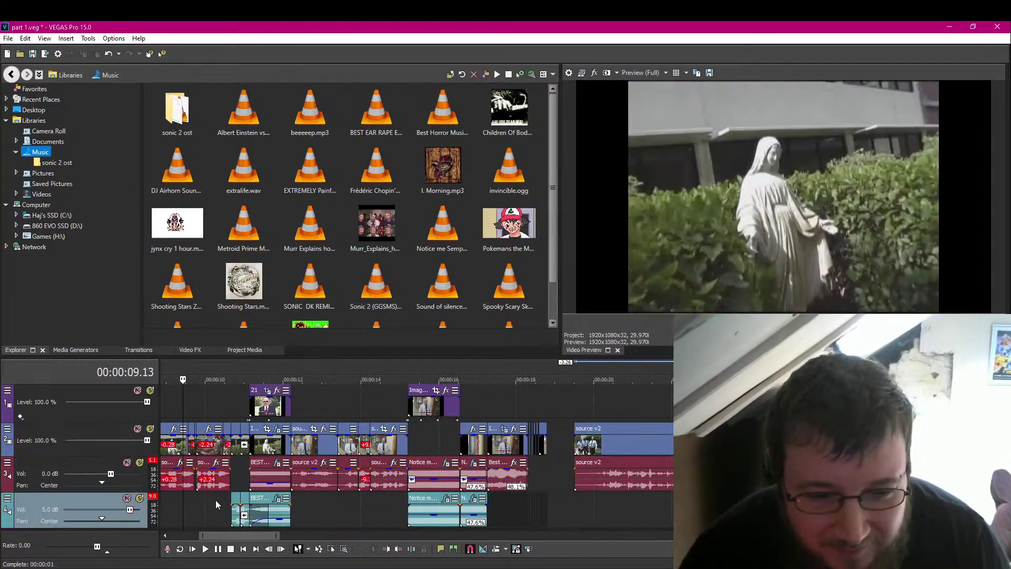
left_click(217, 550)
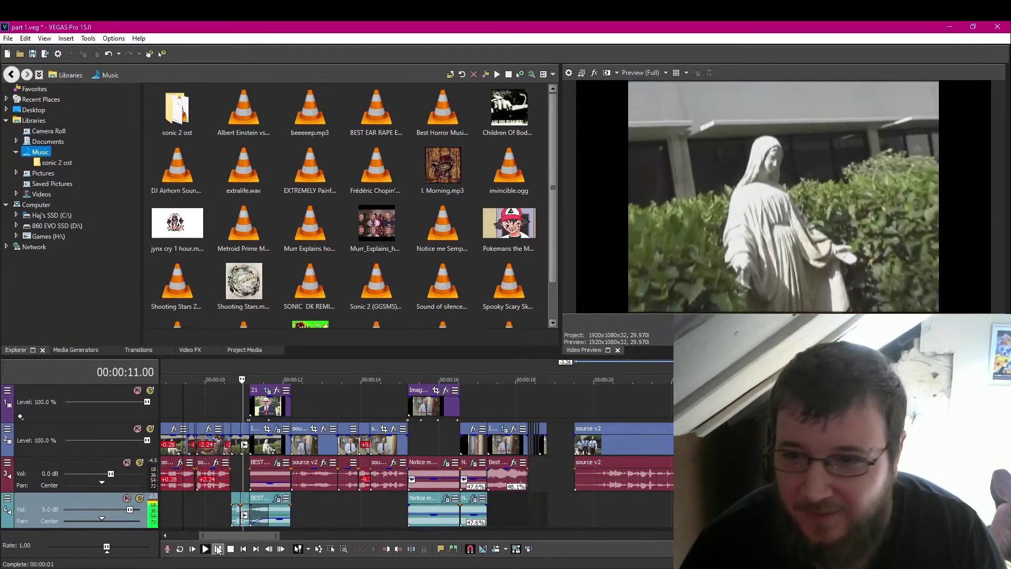
left_click(218, 550)
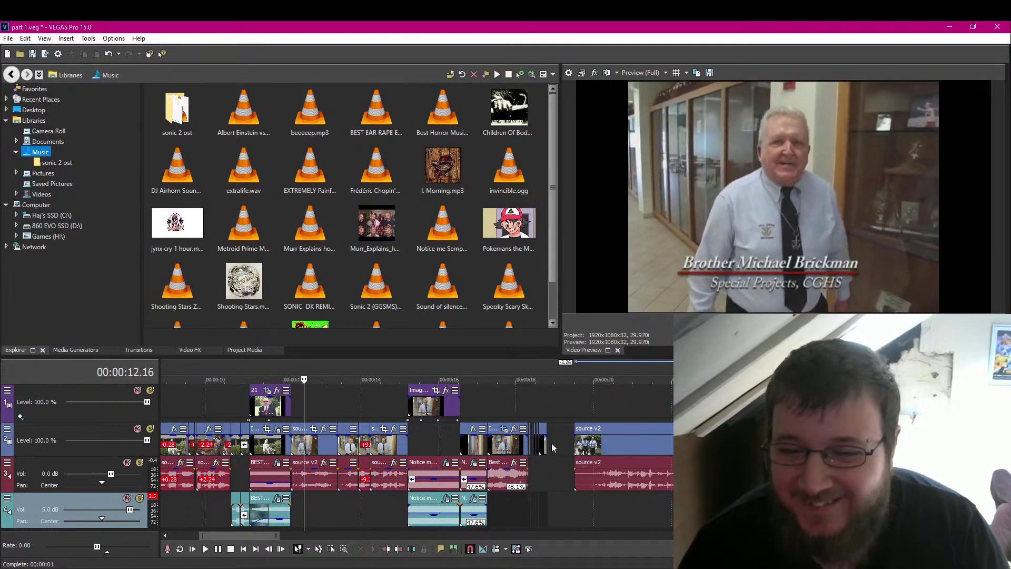
Move the remaining source v2 clip to 00:00:18.26, just after the last short Image15 piece.
left_click(553, 447)
scroll(584, 467, "up", 6)
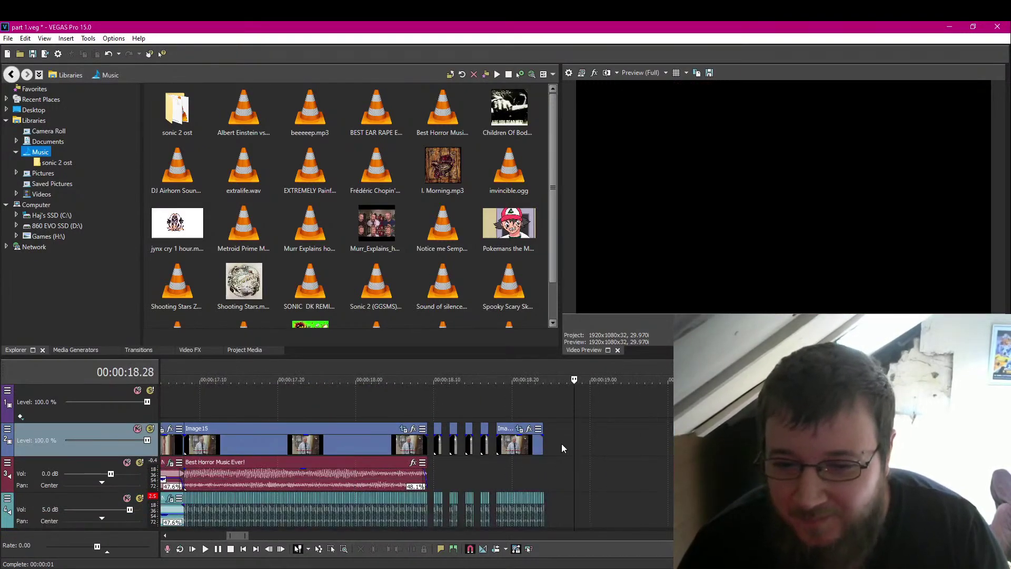
scroll(590, 459, "up", 2)
scroll(589, 459, "up", 2)
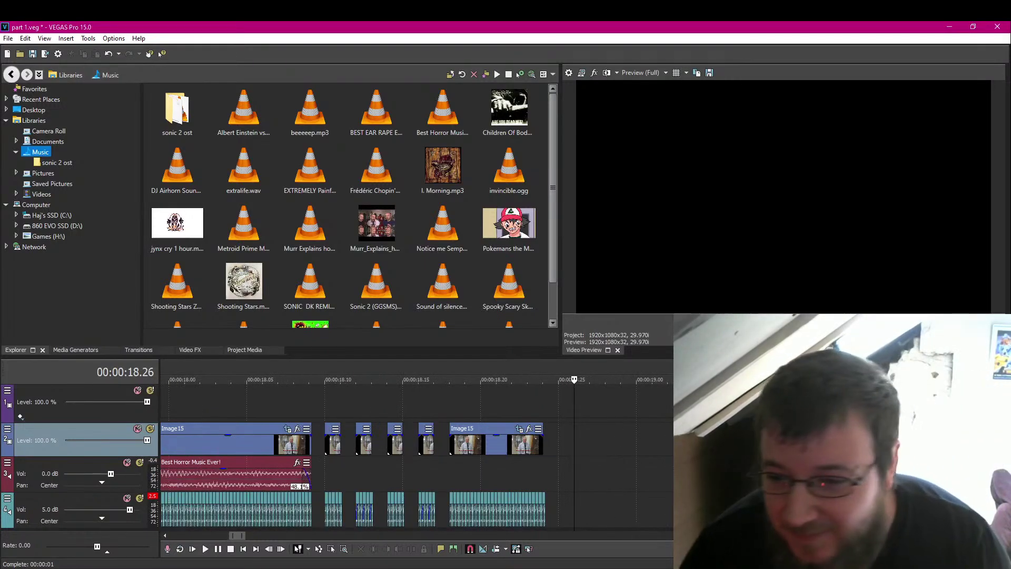
key("ctrl+v")
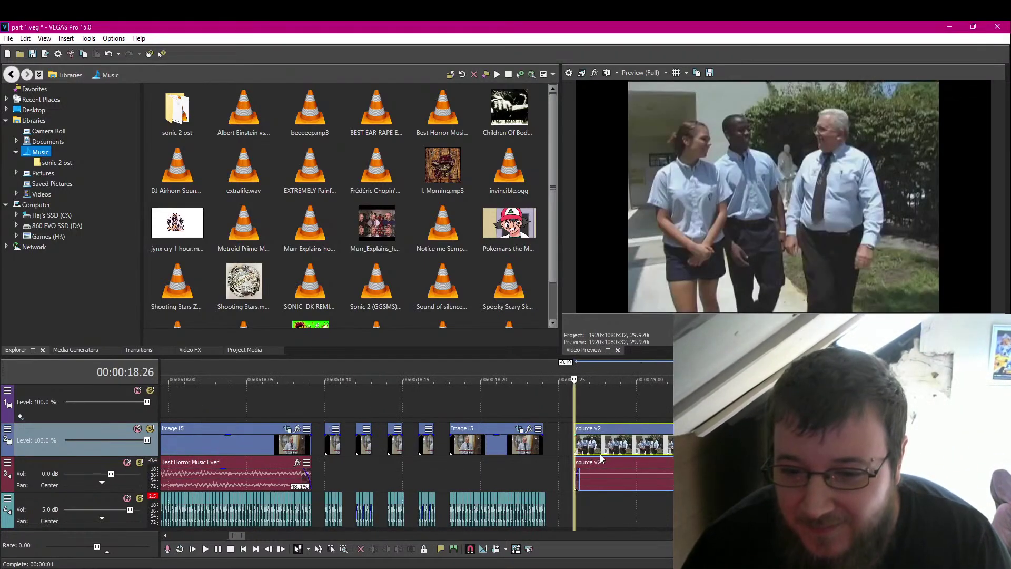
scroll(646, 509, "down", 3)
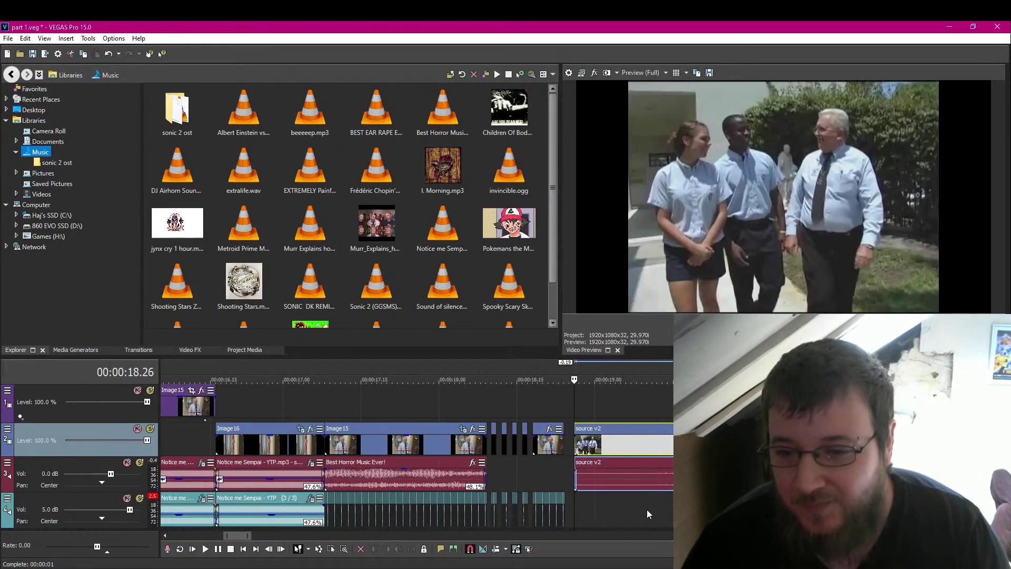
Split the remaining source v2 clip at 00:00:36.02 and delete everything after the cut.
left_click(214, 550)
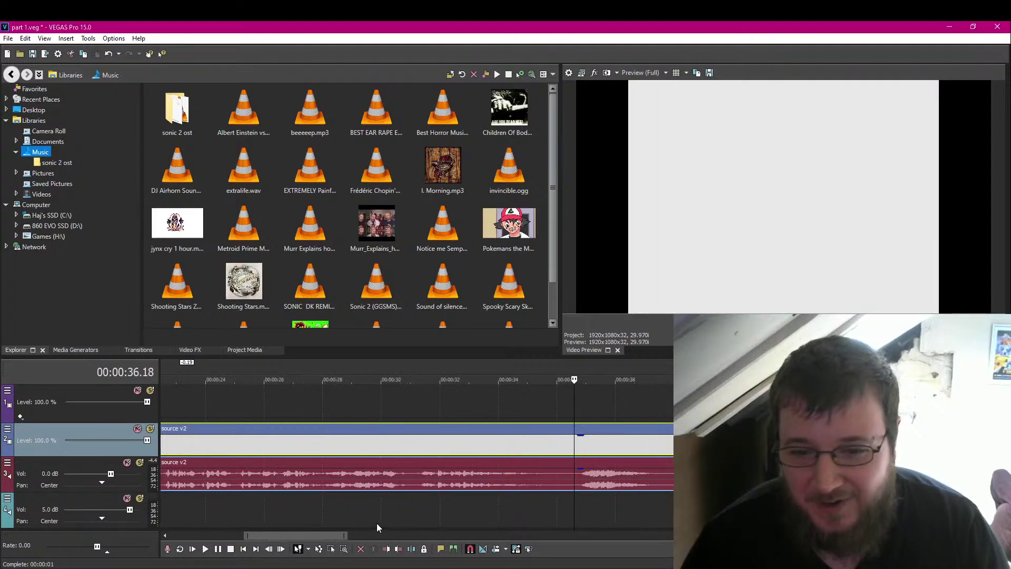
scroll(377, 523, "down", 8)
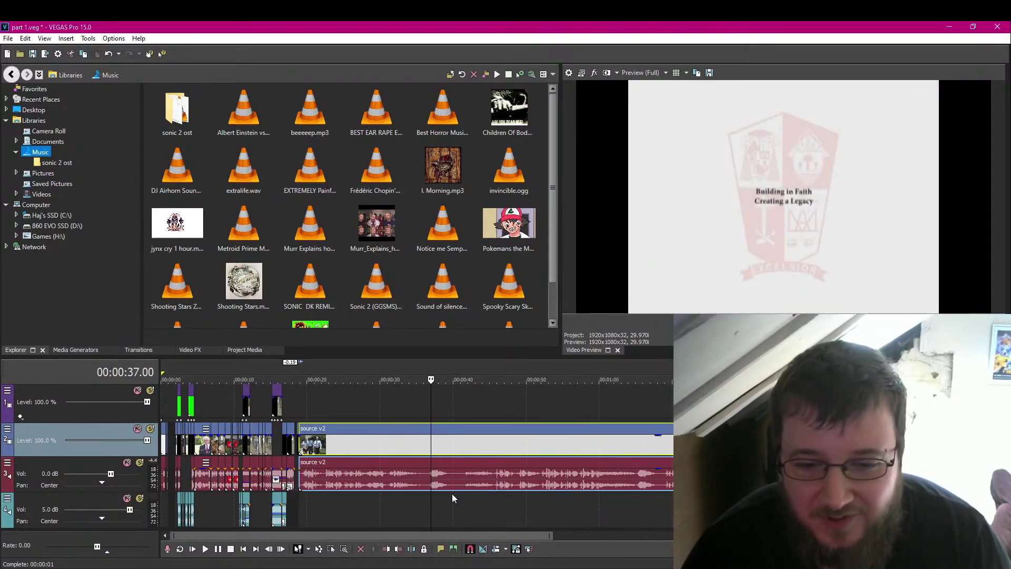
key("Left")
key("Left")
key("Left")
key("Left")
key("Left")
key("Left")
key("Left")
key("Left")
key("Left")
key("Left")
key("Left")
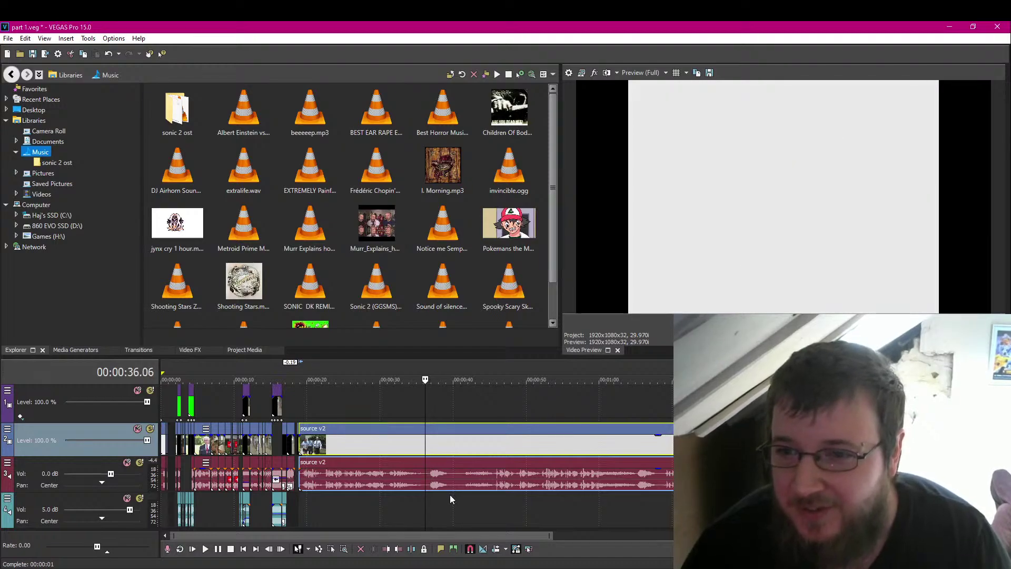
key("Left")
key("Left")
key("Left")
key("Left")
key("Left")
key("Left")
key("Left")
key("Left")
key("Right")
key("Right")
key("Right")
key("Right")
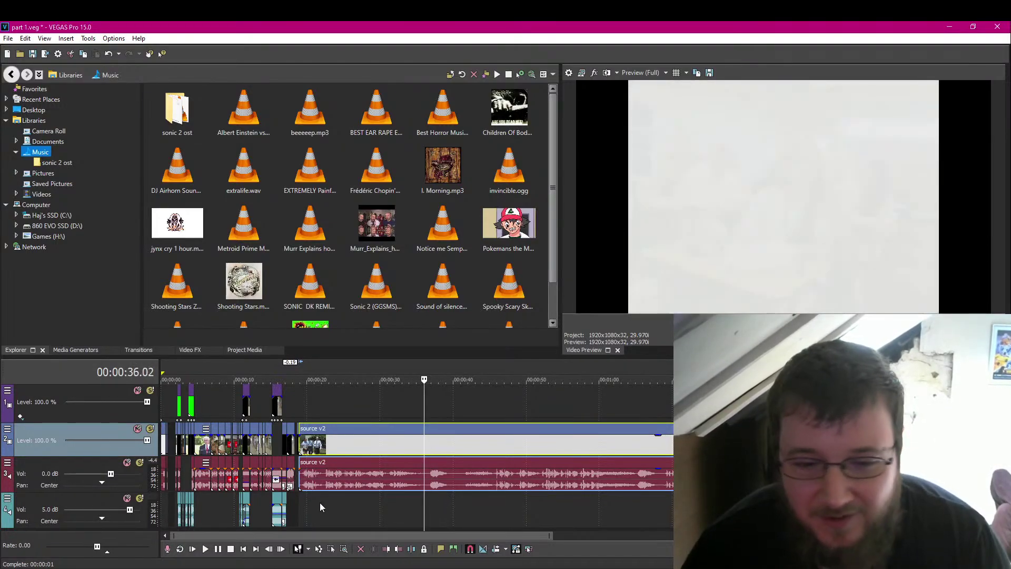
left_click(412, 549)
scroll(521, 501, "up", 3)
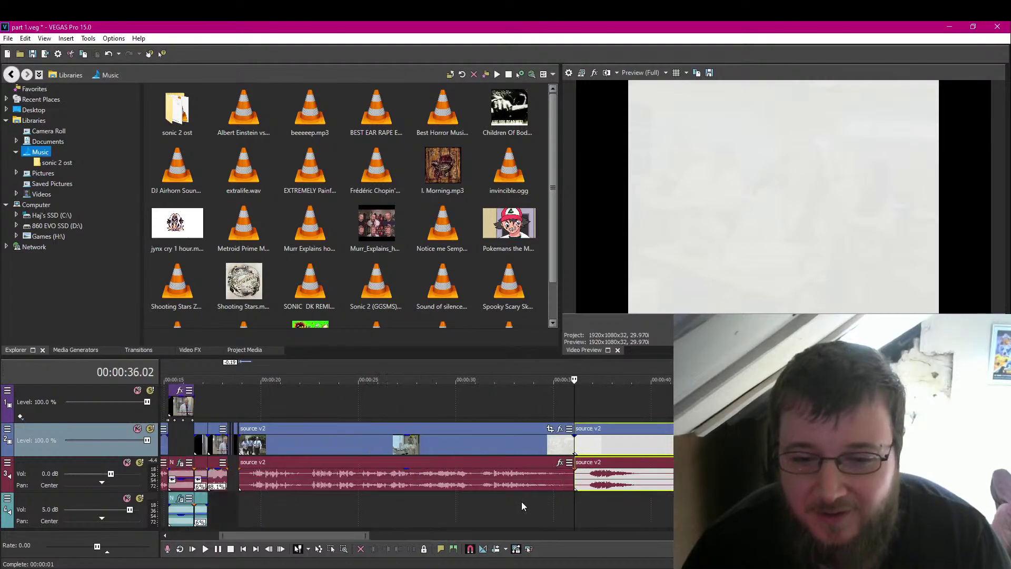
key("Delete")
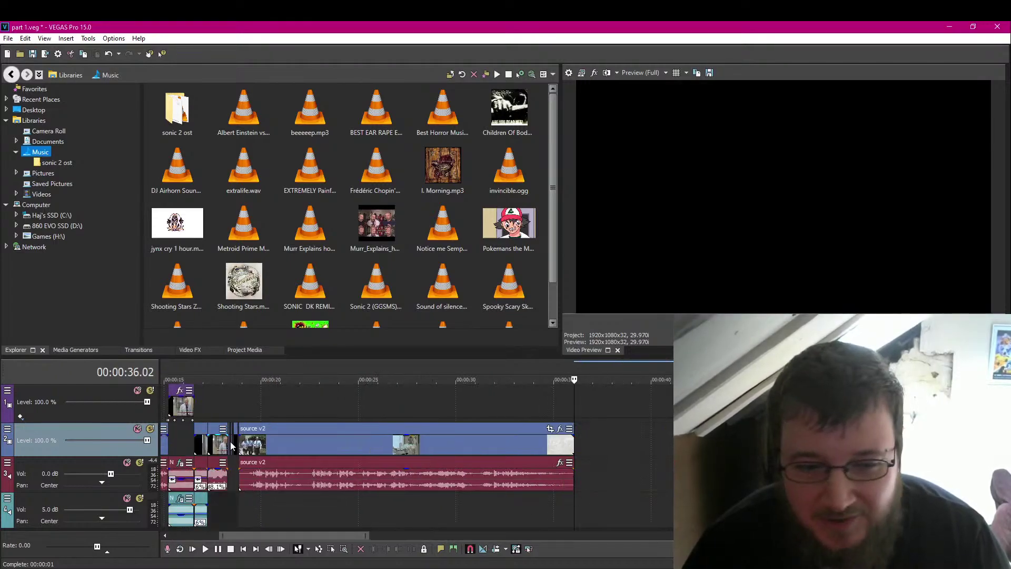
Place the playback cursor at the start of the trimmed source v2 clip, 00:00:18.26, and save the project.
left_click(277, 444)
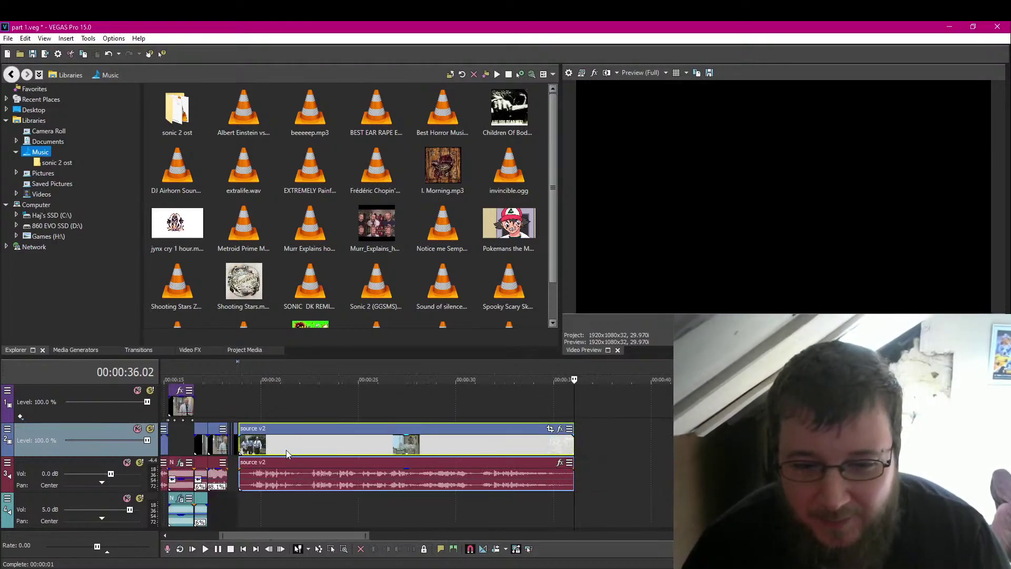
left_click(249, 448)
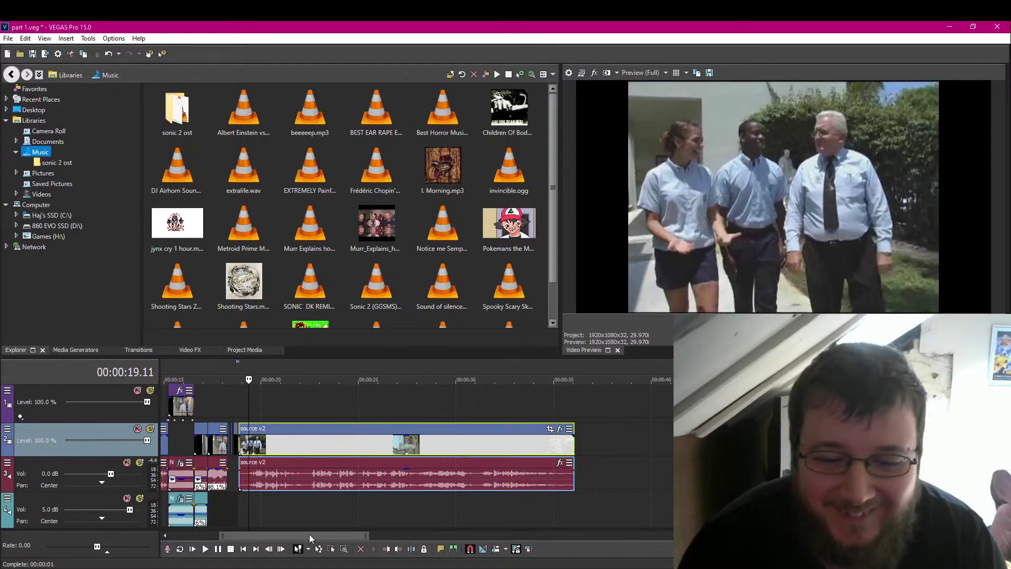
scroll(279, 506, "up", 2)
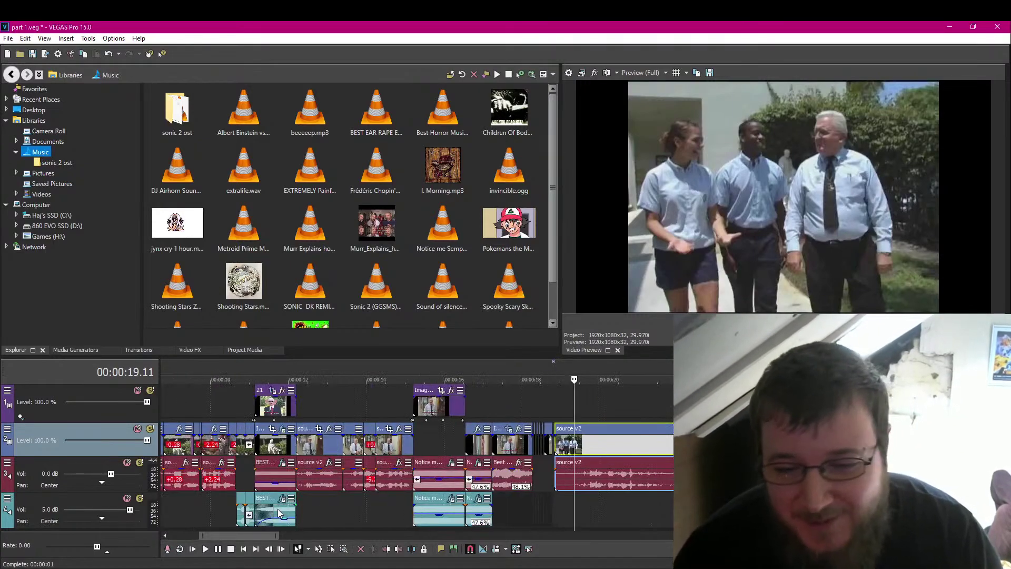
left_click(558, 501)
scroll(585, 510, "up", 4)
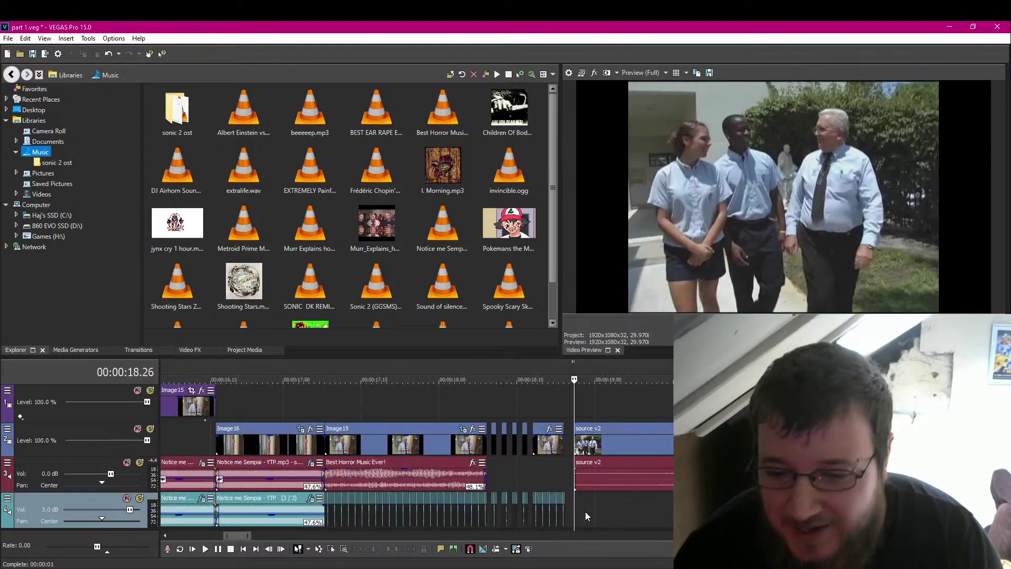
scroll(585, 511, "up", 2)
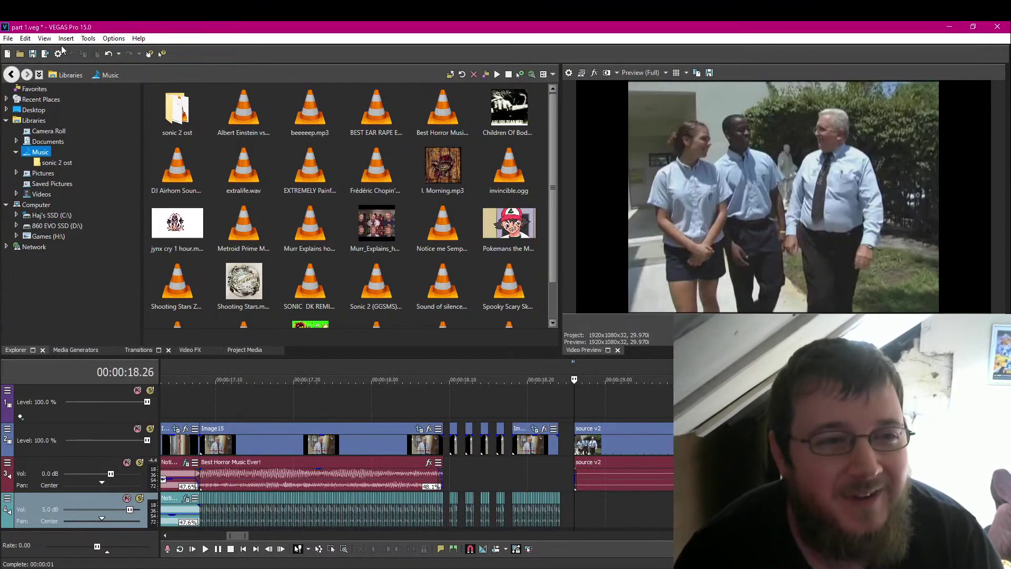
scroll(582, 460, "down", 2)
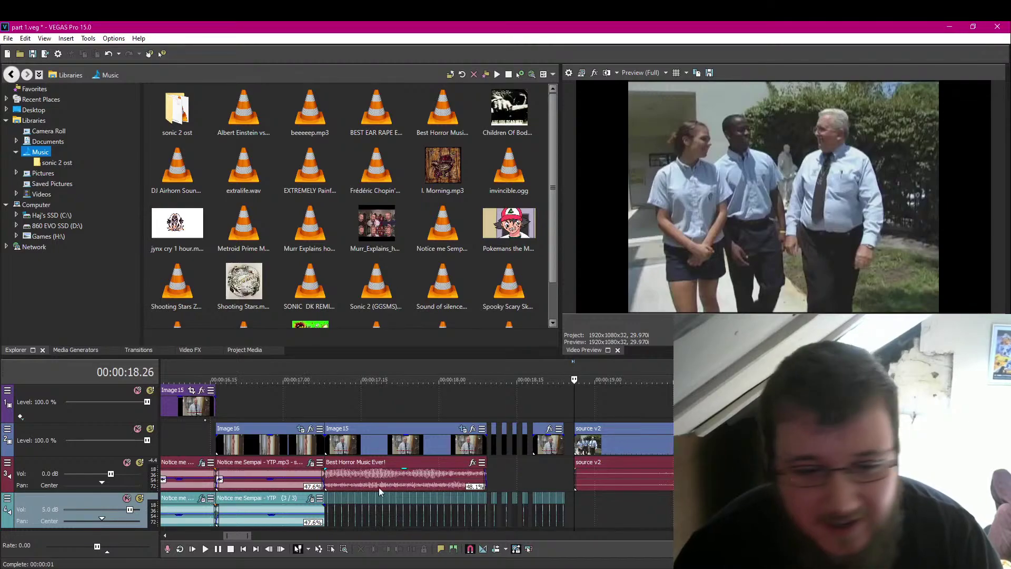
scroll(378, 488, "down", 2)
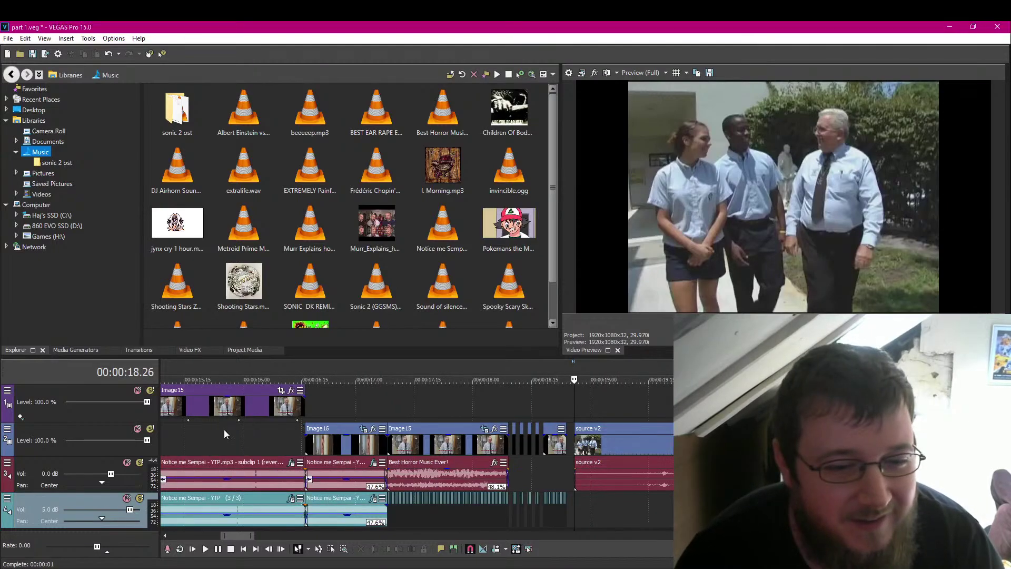
left_click(36, 56)
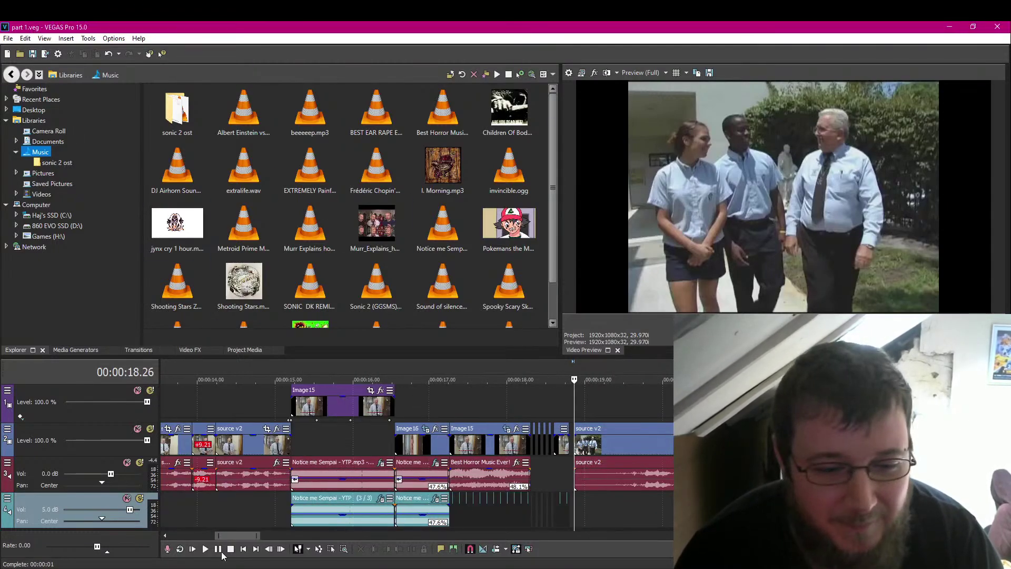
Play the trimmed source v2 clip from 00:00:18.26 to 00:00:20.12, then place the cursor at 00:00:19.11.
scroll(222, 553, "down", 2)
left_click(217, 550)
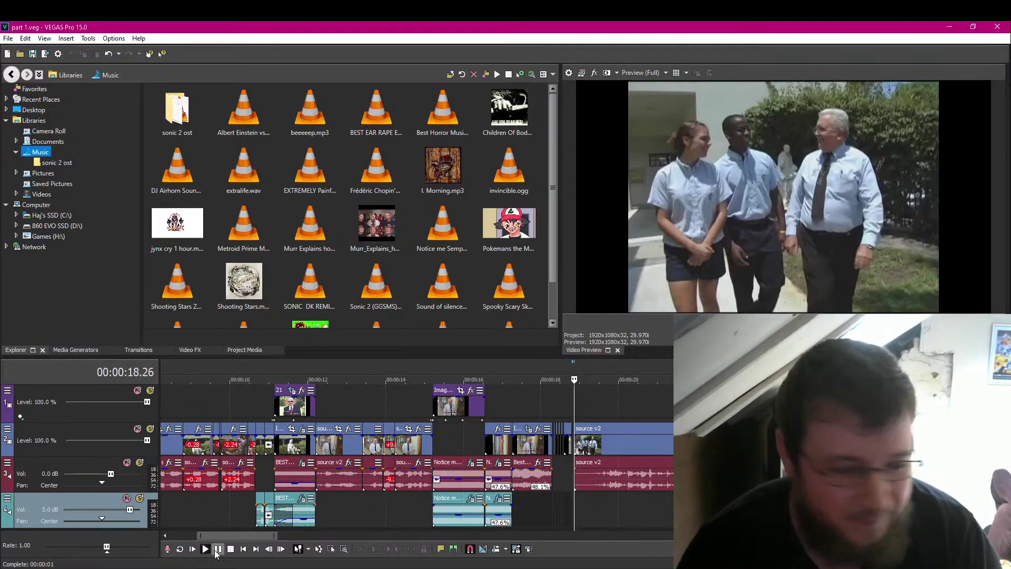
left_click(216, 550)
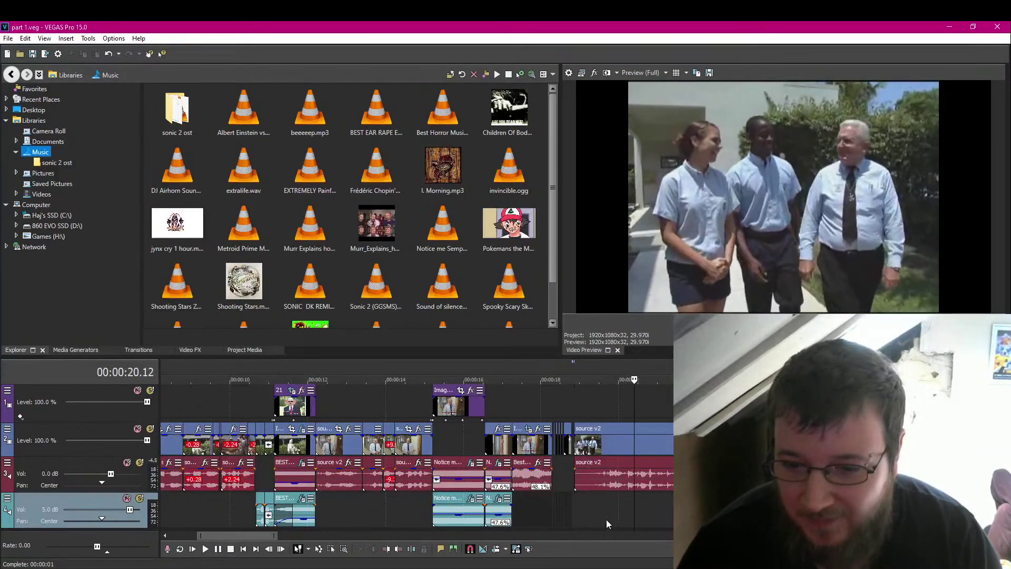
scroll(605, 519, "up", 5)
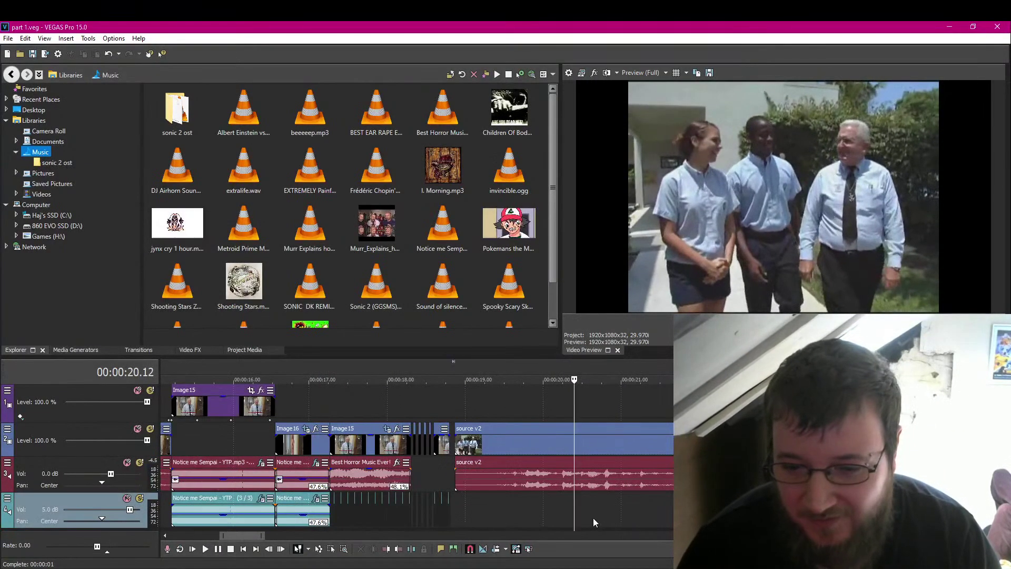
left_click(415, 499)
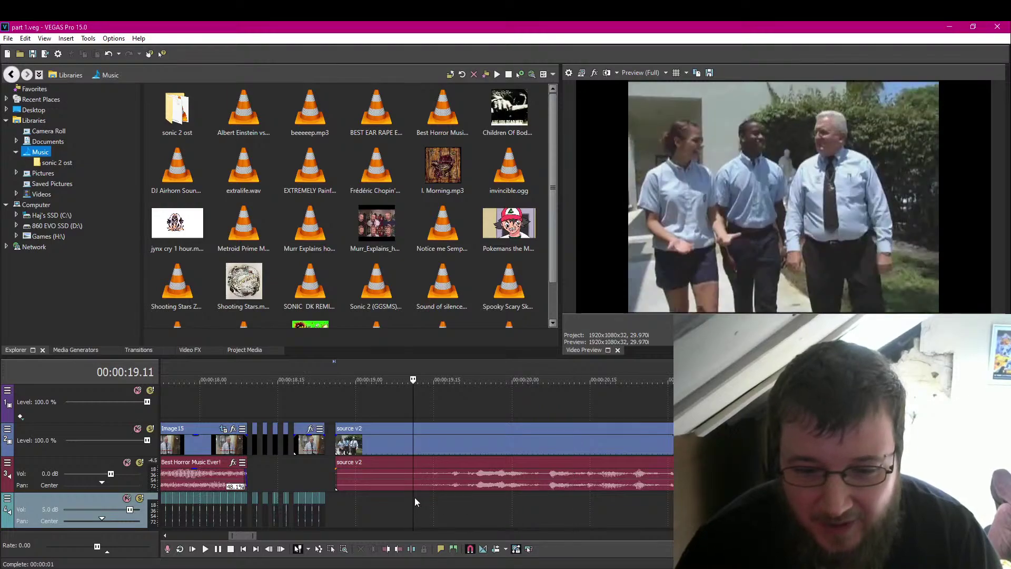
Split the source v2 clip at 00:00:19.20 and about 00:00:19.26, and move the part after the second cut to 00:00:20.08.
left_click(218, 548)
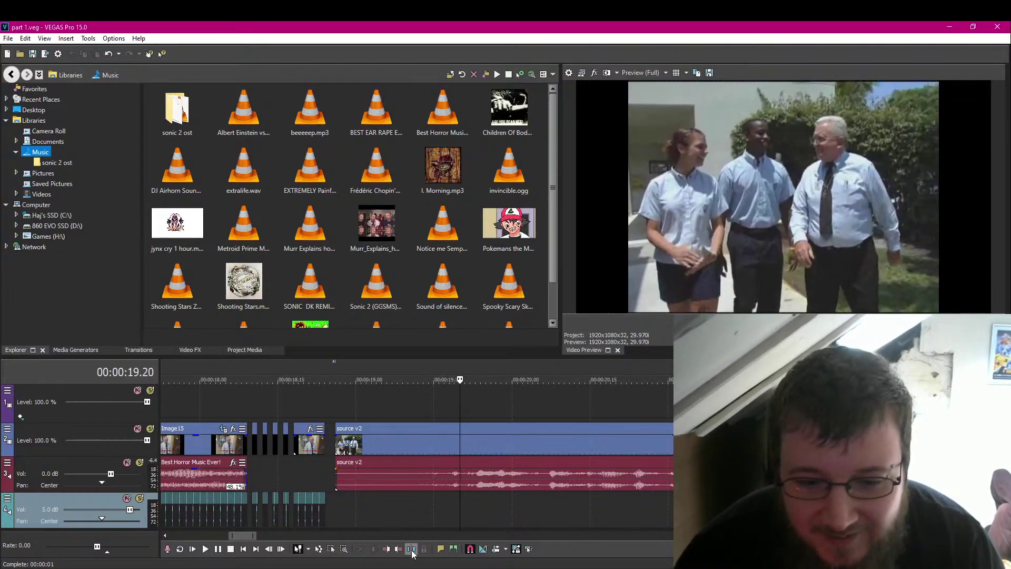
left_click(411, 550)
left_click(217, 549)
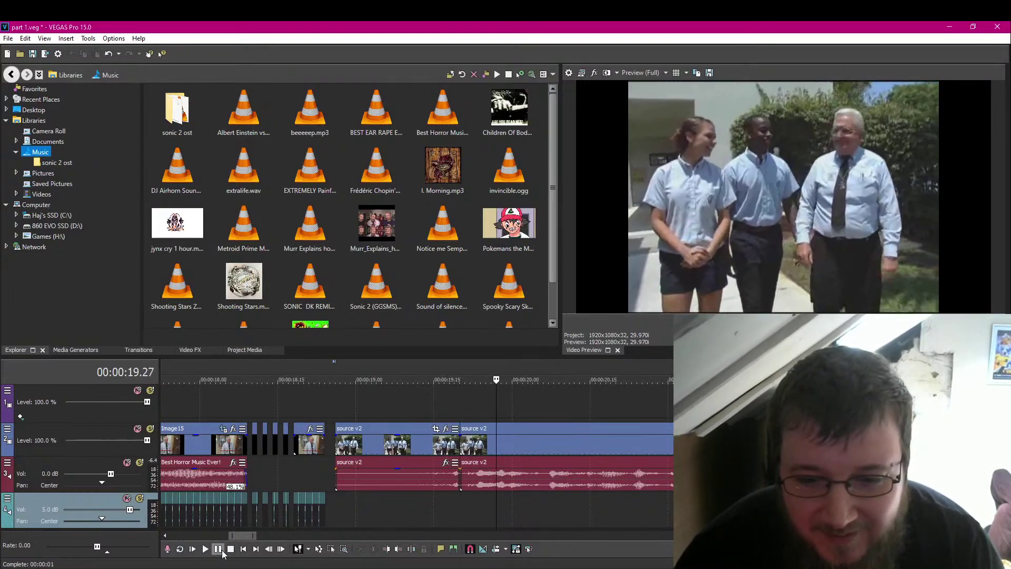
left_click(411, 550)
left_click_drag(548, 453, 614, 448)
Move the short source v2 piece to start at 00:00:19.24, playing the section from 00:00:18.26 to check the timing.
left_click(465, 445)
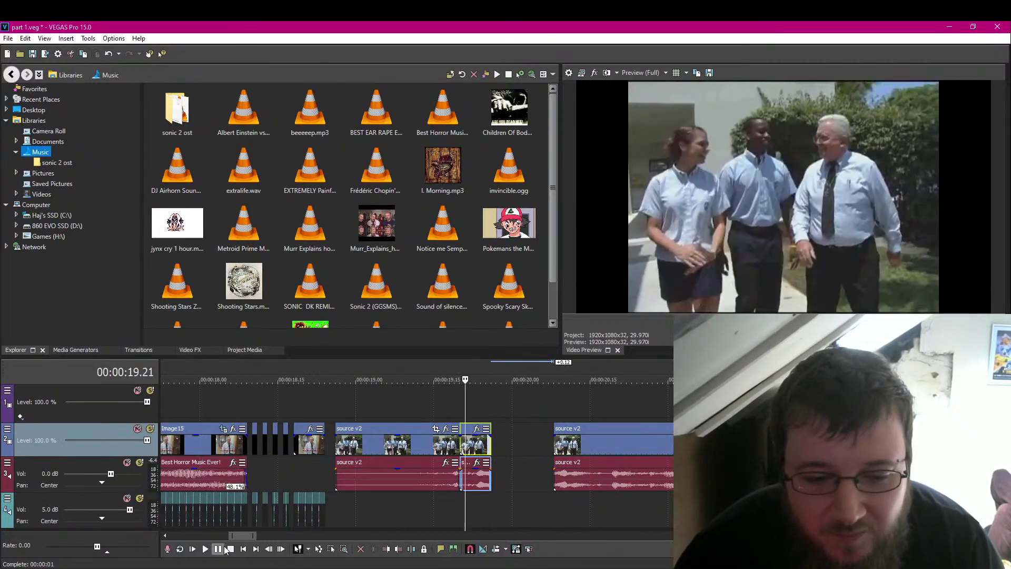
left_click(209, 548)
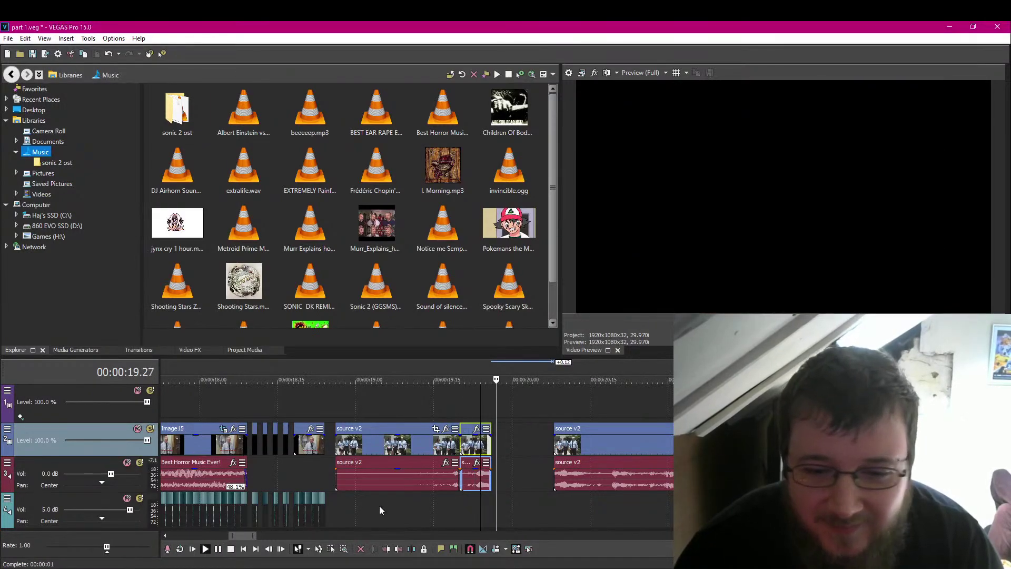
key("Return")
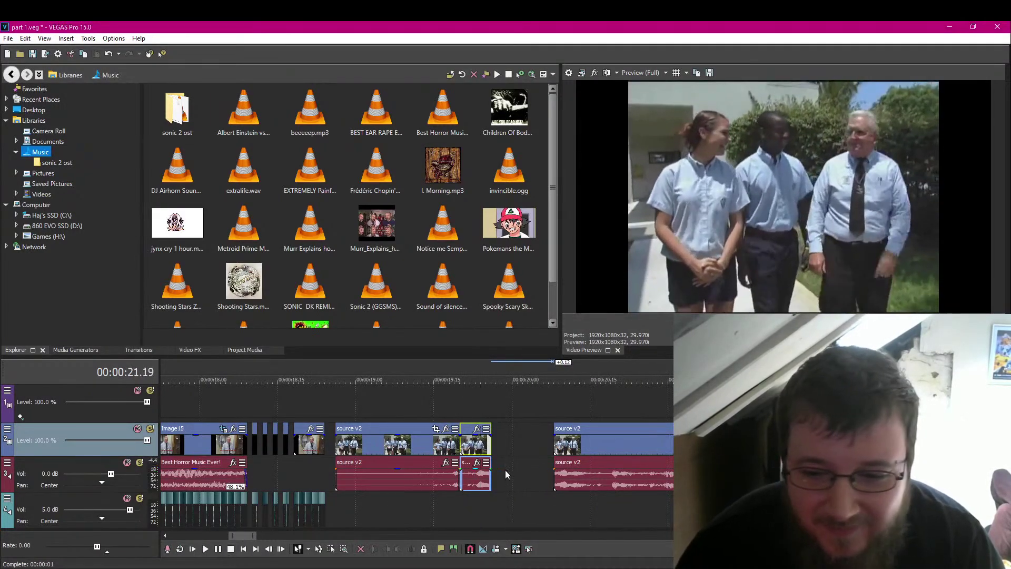
left_click_drag(475, 452, 500, 449)
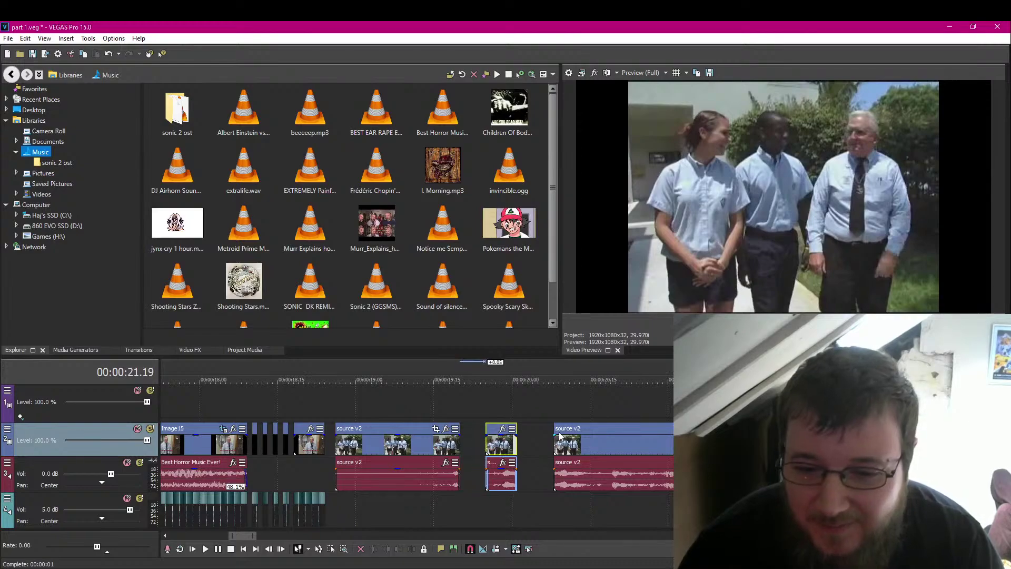
left_click(435, 448)
left_click(334, 438)
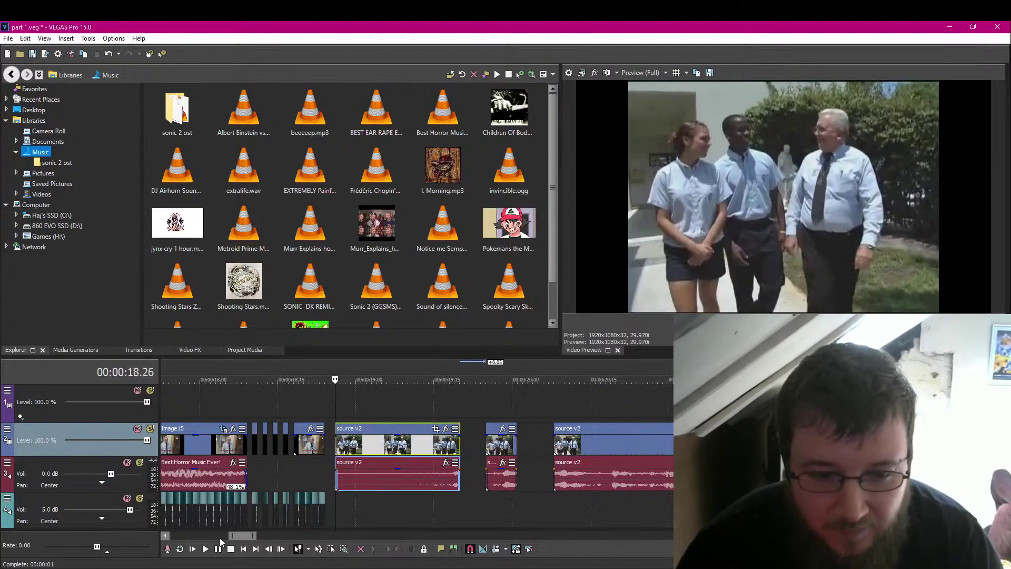
left_click(218, 549)
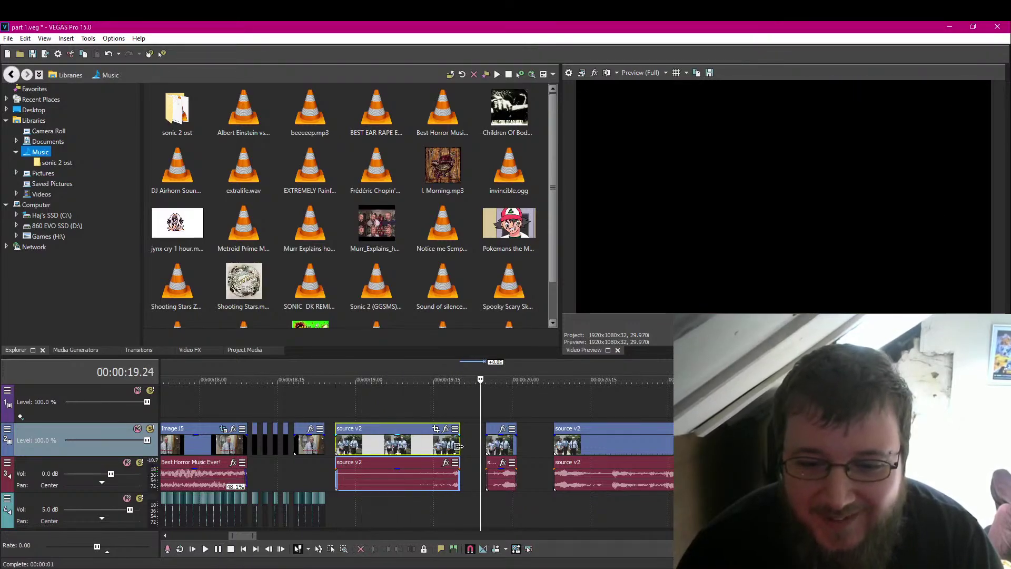
left_click_drag(498, 446, 509, 448)
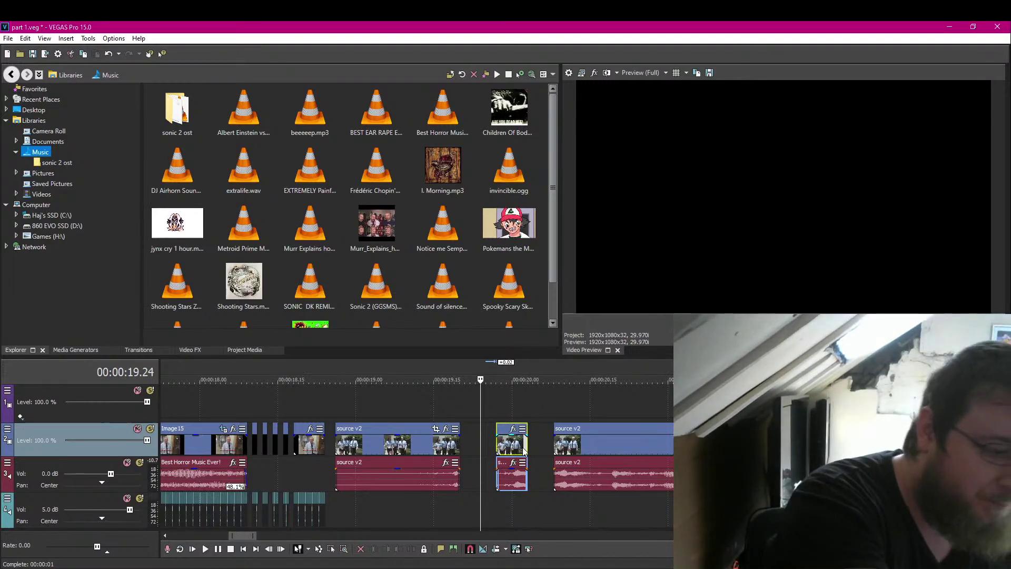
left_click_drag(523, 448, 501, 443)
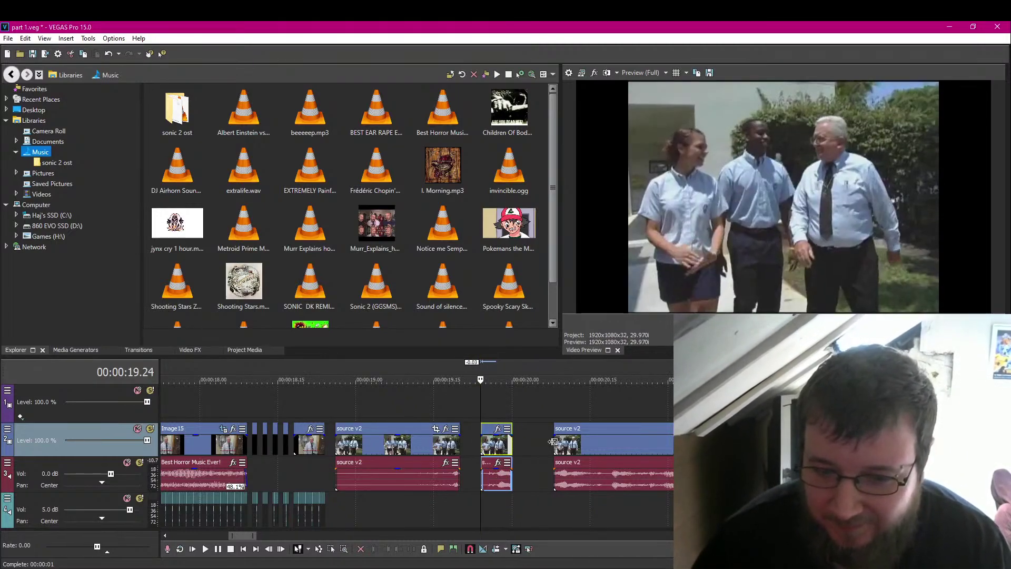
Play the remaining source v2 clip from its start at 00:00:20.08 and step back through its frames to look for a cut point.
left_click(554, 441)
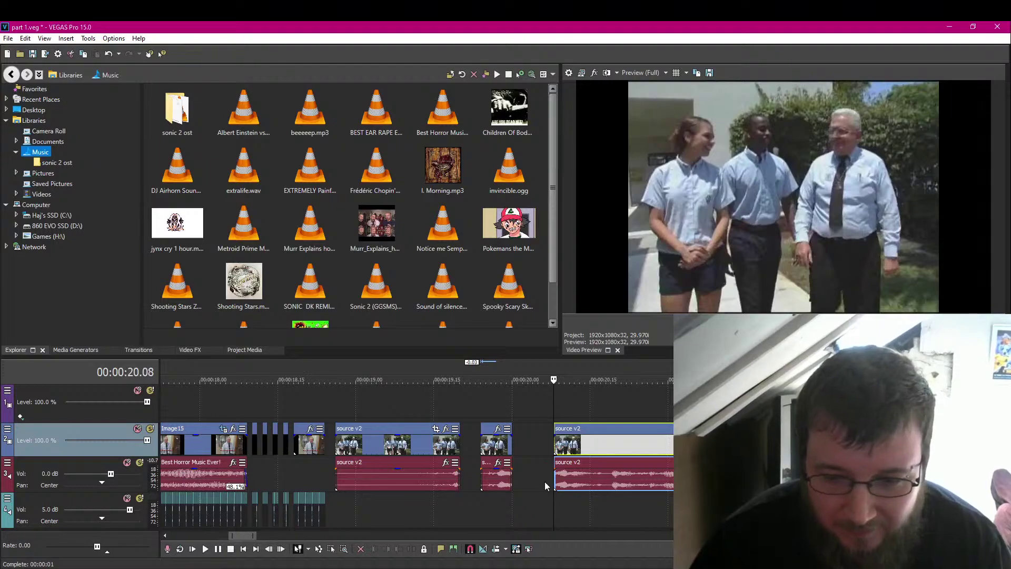
scroll(545, 482, "up", 3)
key("space")
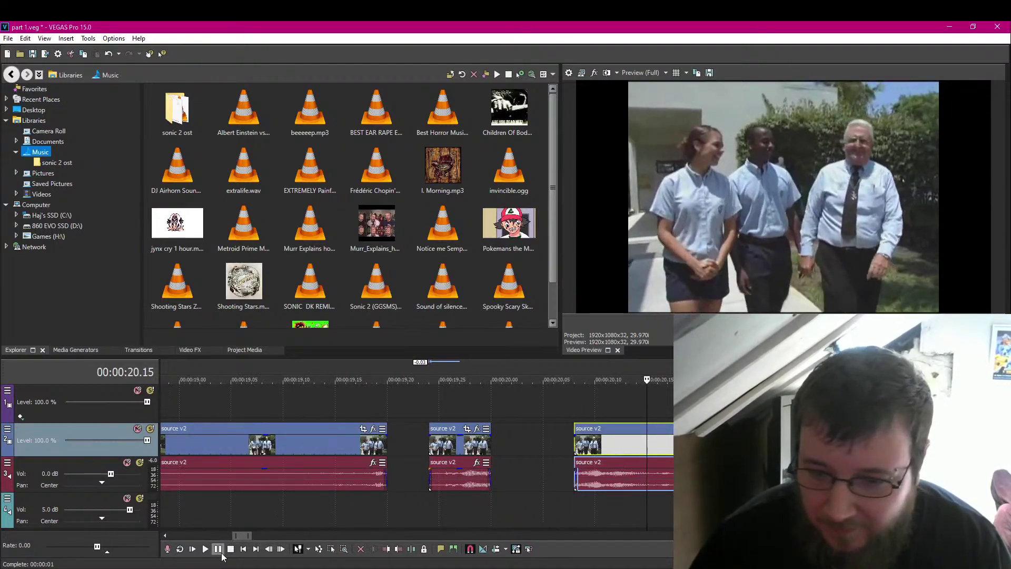
left_click(206, 549)
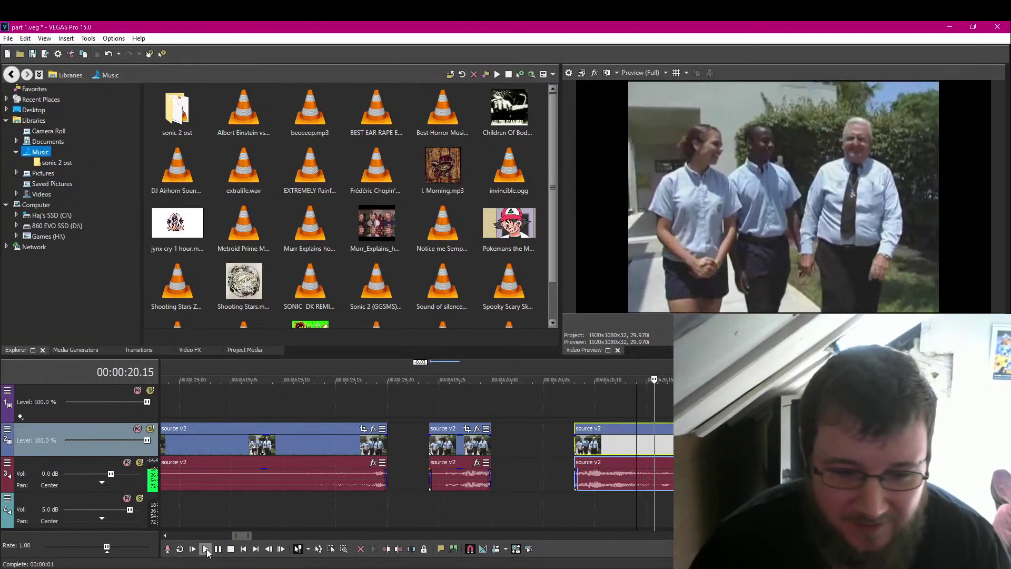
left_click(218, 551)
key("Left")
key("Left")
key("Left")
key("Left")
key("Left")
key("Left")
key("Left")
key("Left")
key("Left")
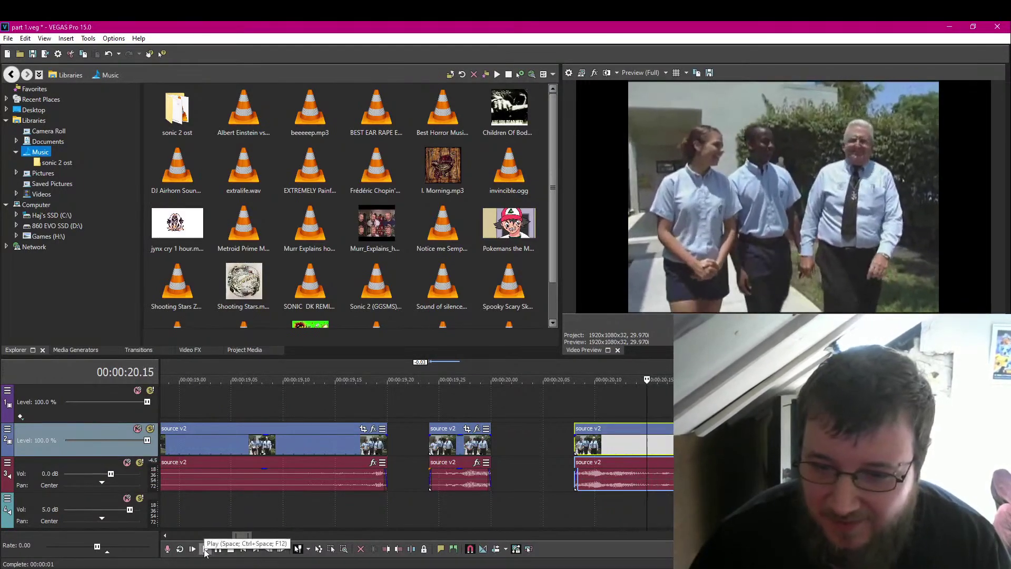
Replay the opening of the remaining source v2 clip and trim its start to 00:00:20.13.
left_click(206, 549)
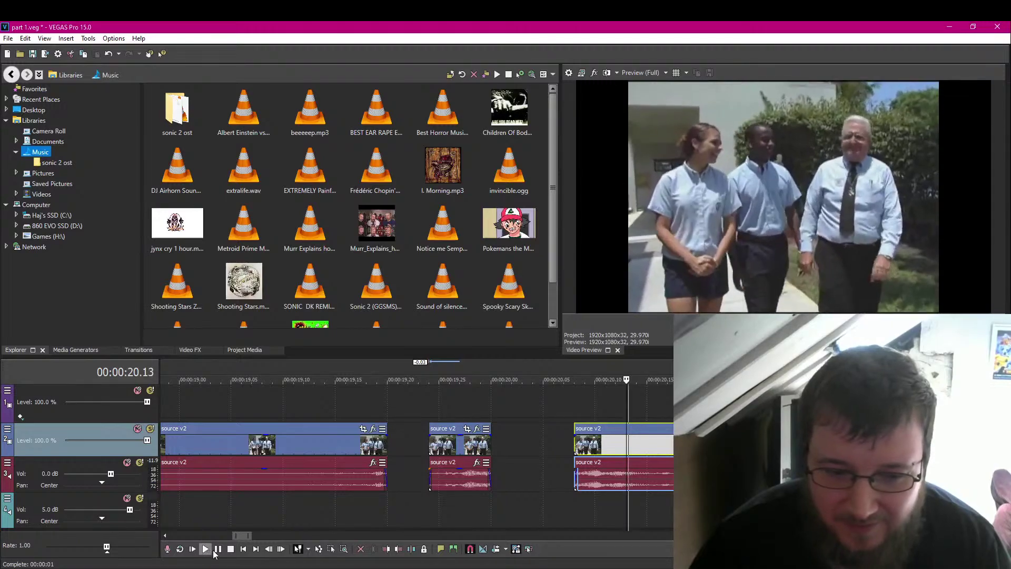
left_click(213, 552)
left_click(205, 551)
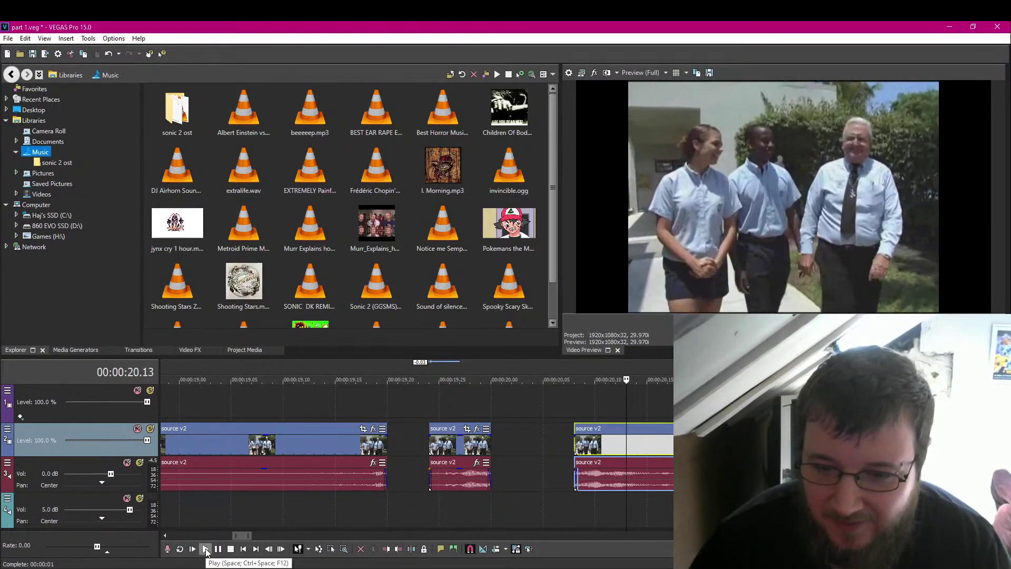
left_click(206, 551)
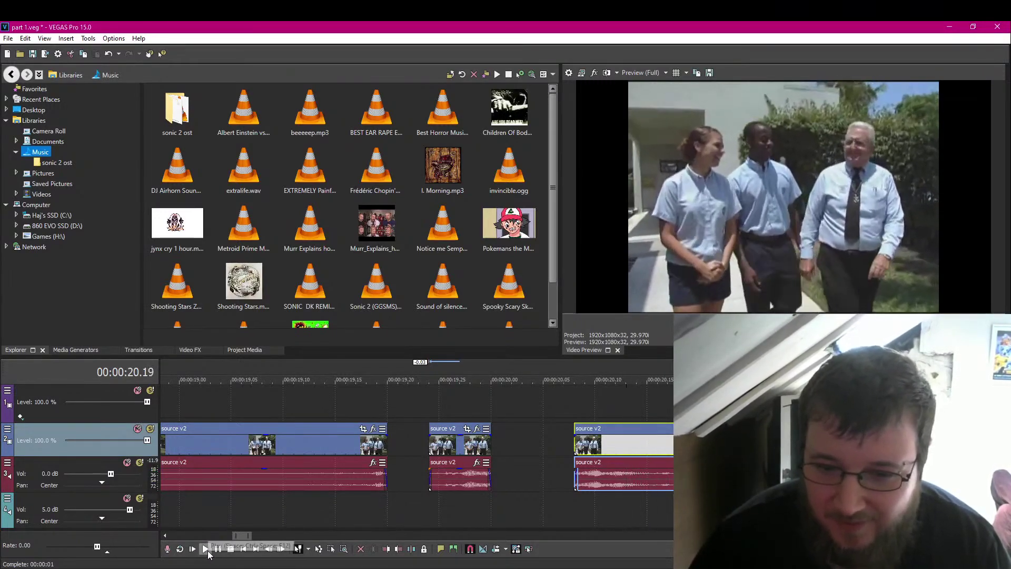
left_click(207, 551)
left_click(207, 550)
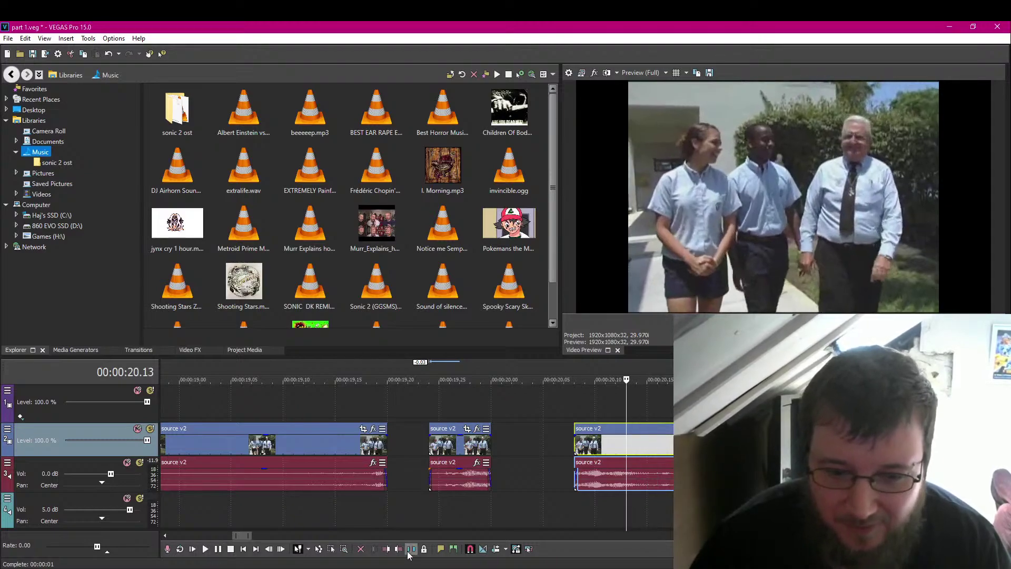
left_click(386, 549)
Split the trimmed source v2 clip at 00:00:20.18, move the short piece before the cut to 00:00:20.05, and play it back.
left_click(207, 549)
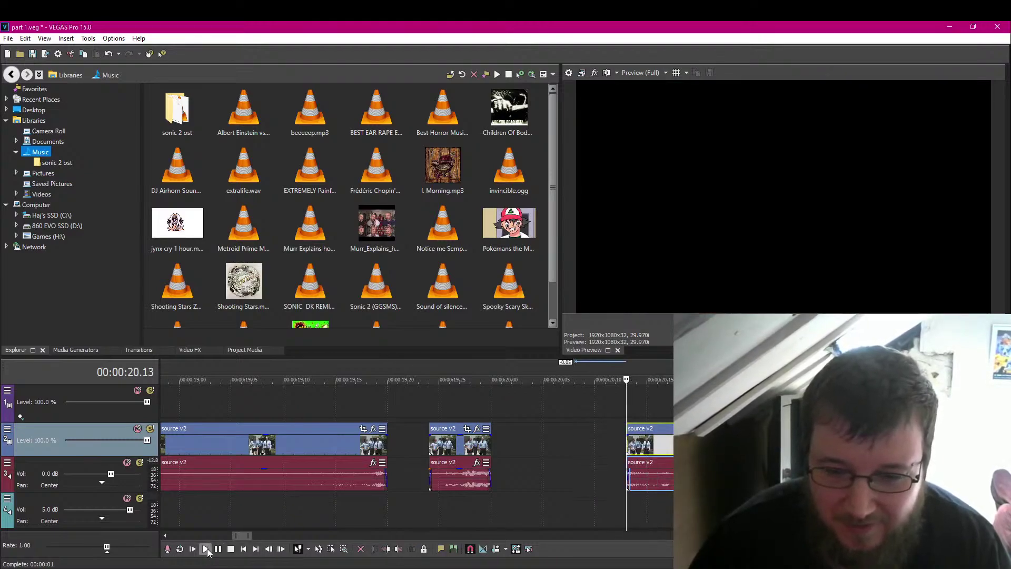
left_click(217, 549)
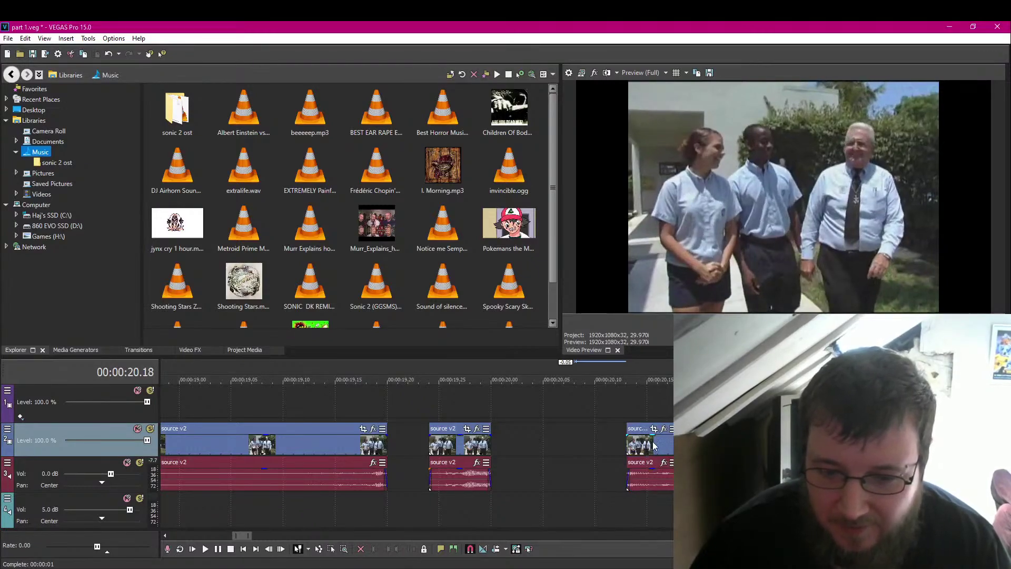
left_click_drag(653, 446, 569, 446)
left_click(542, 444)
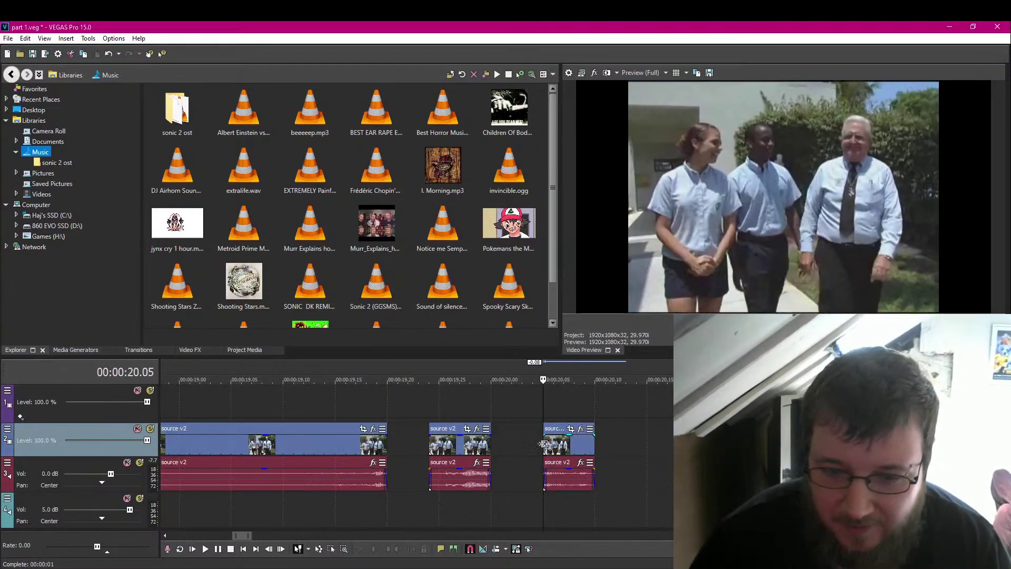
left_click(217, 549)
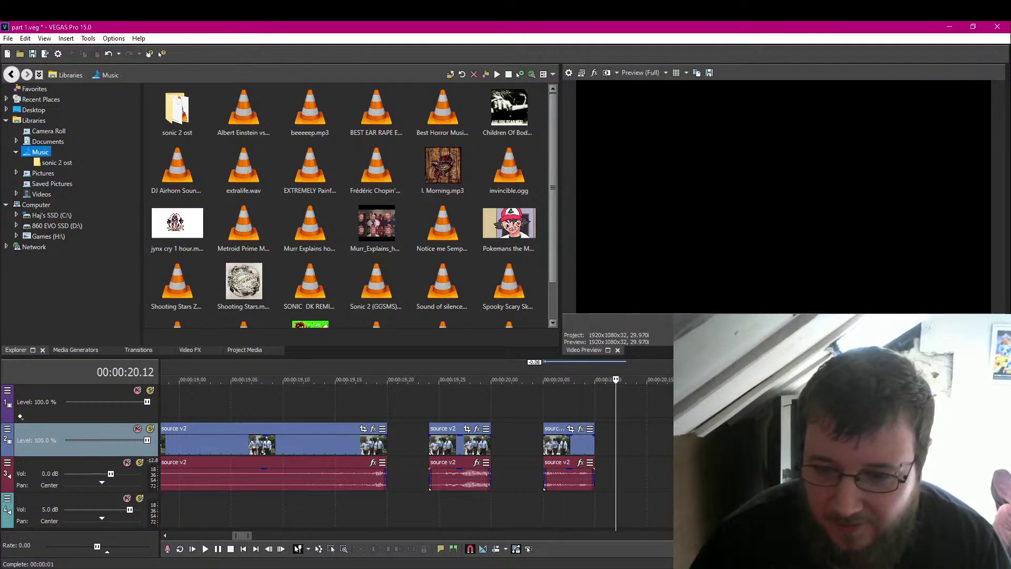
Play the remaining source v2 clip from 00:00:20.18 to 00:00:21.28, then replay its opening up to 00:00:20.28.
left_click(669, 448)
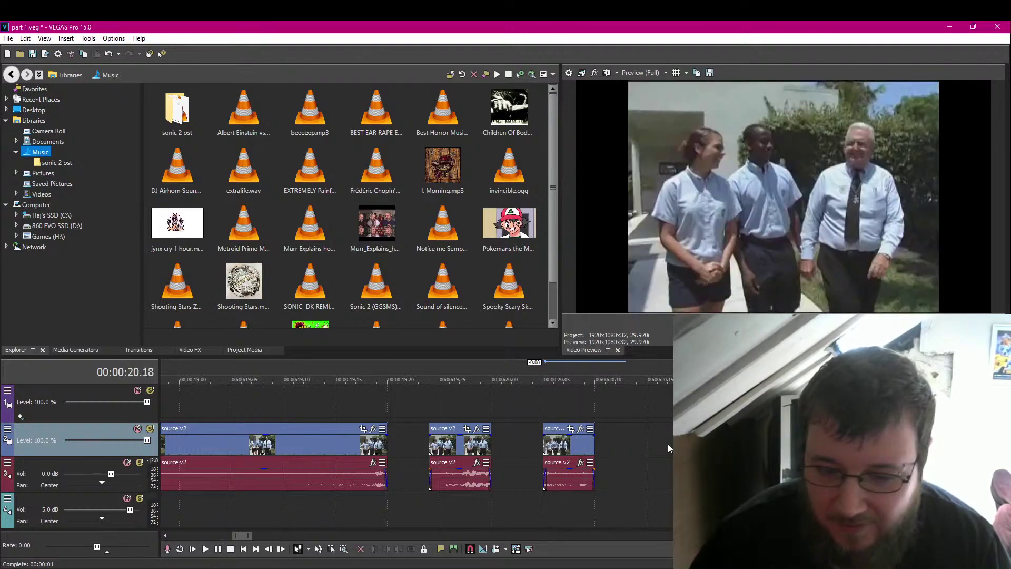
left_click(220, 553)
left_click(220, 554)
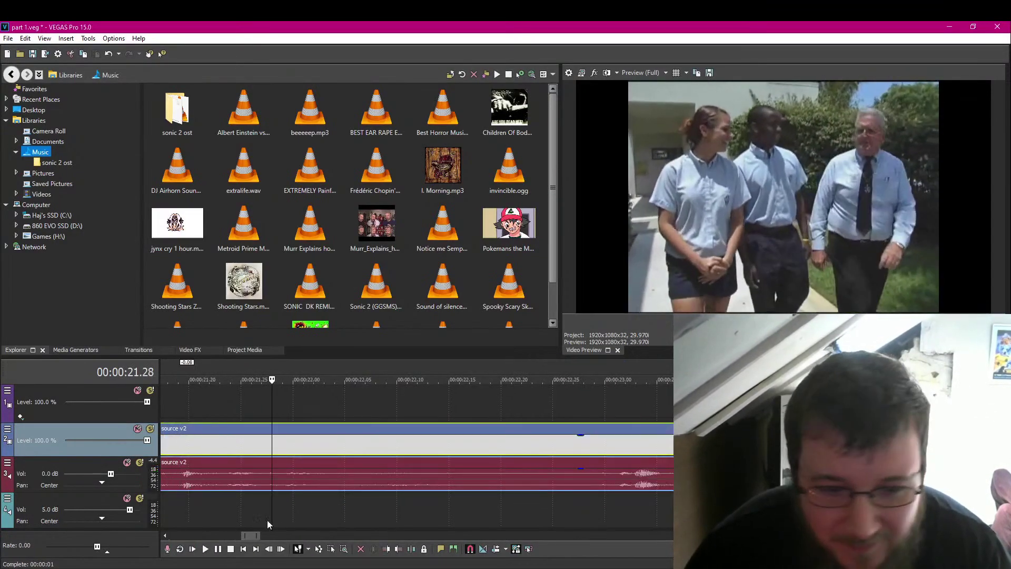
scroll(274, 514, "down", 3)
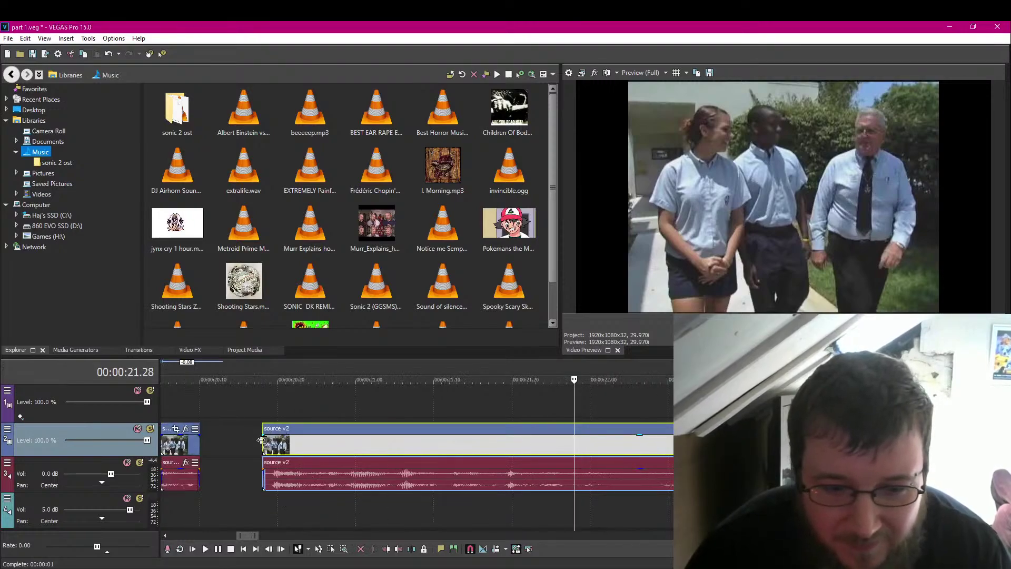
left_click(263, 439)
left_click(217, 552)
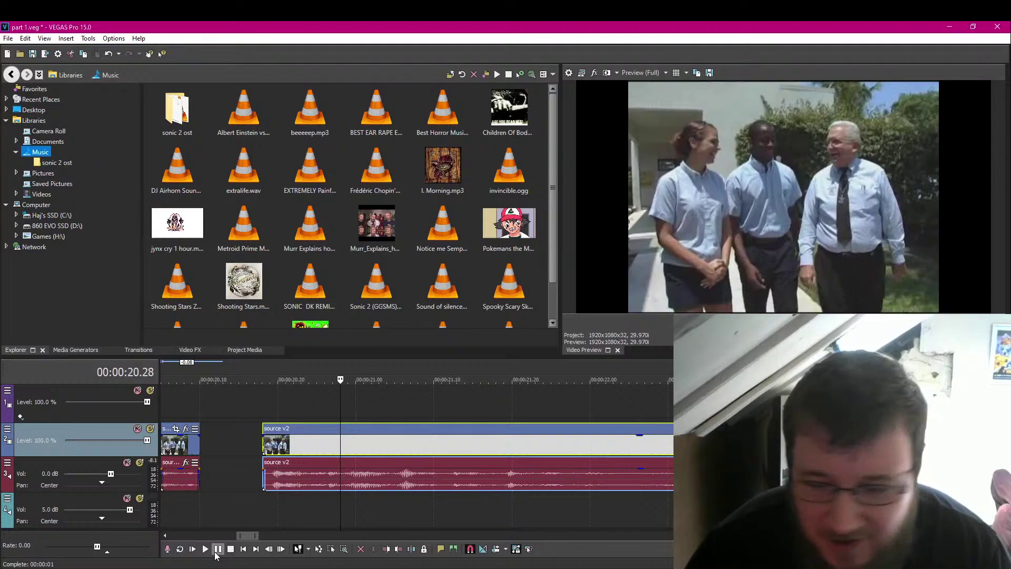
Step frame by frame between about 00:00:20.24 and 00:00:21.01 in the remaining source v2 clip and replay that passage to examine its audio.
key("Left")
key("Left")
key("Left")
key("Left")
key("Left")
key("Left")
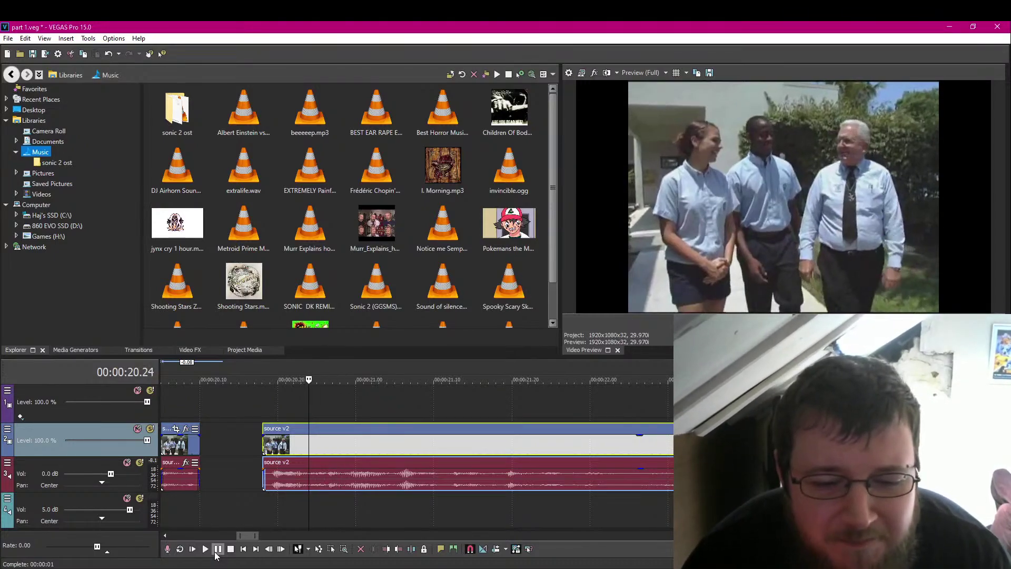
key("Right")
key("Right")
key("Right")
key("Right")
key("Right")
key("Right")
key("Right")
key("Right")
key("Right")
key("Right")
key("Left")
key("Left")
key("Left")
key("Left")
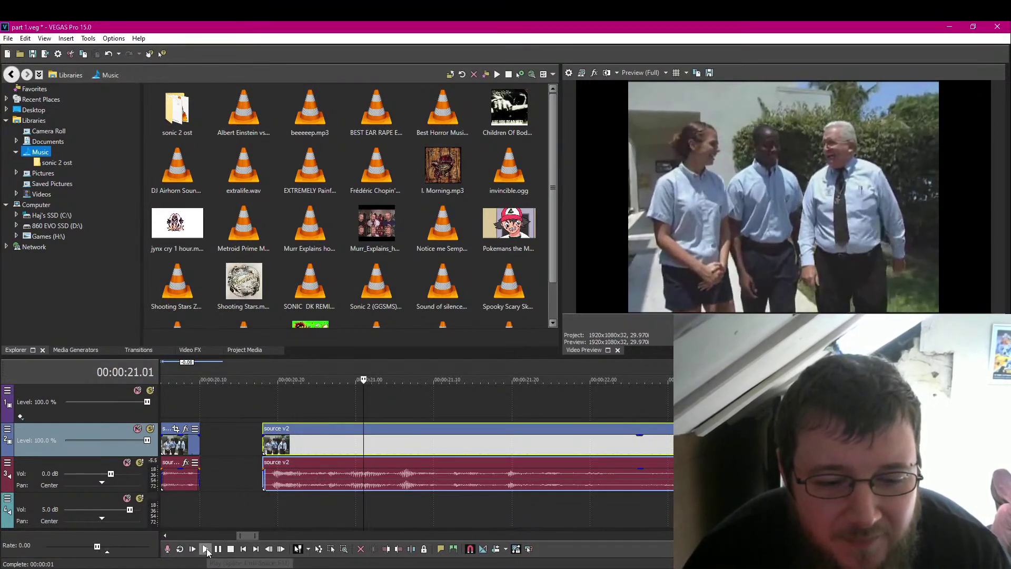
left_click(231, 548)
key("Left")
key("Left")
key("Left")
left_click(206, 549)
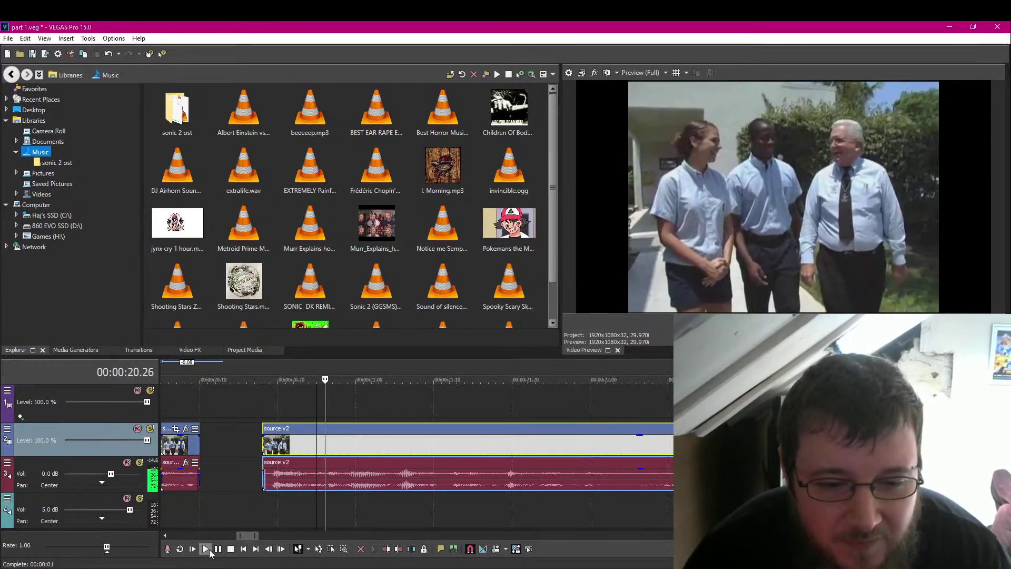
left_click(218, 550)
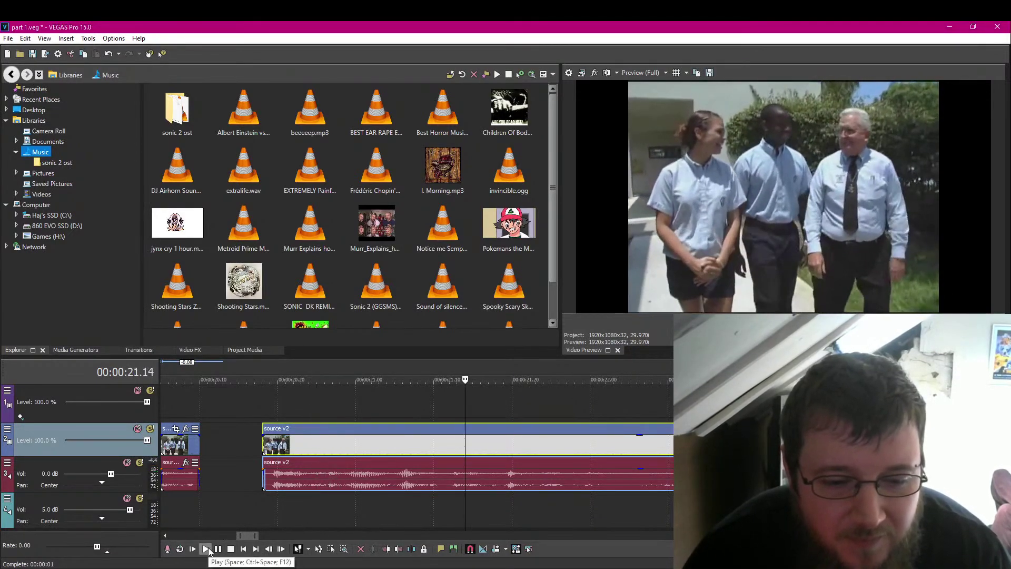
Replay the passage after 00:00:20.21 and trim the start of the remaining source v2 clip to 00:00:21.06.
left_click(206, 550)
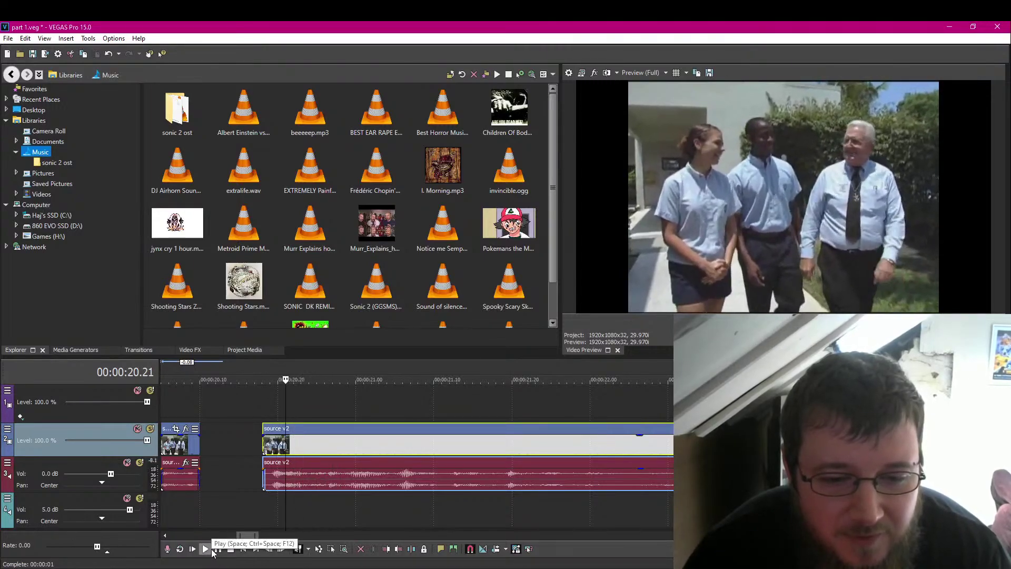
left_click(206, 550)
left_click(206, 549)
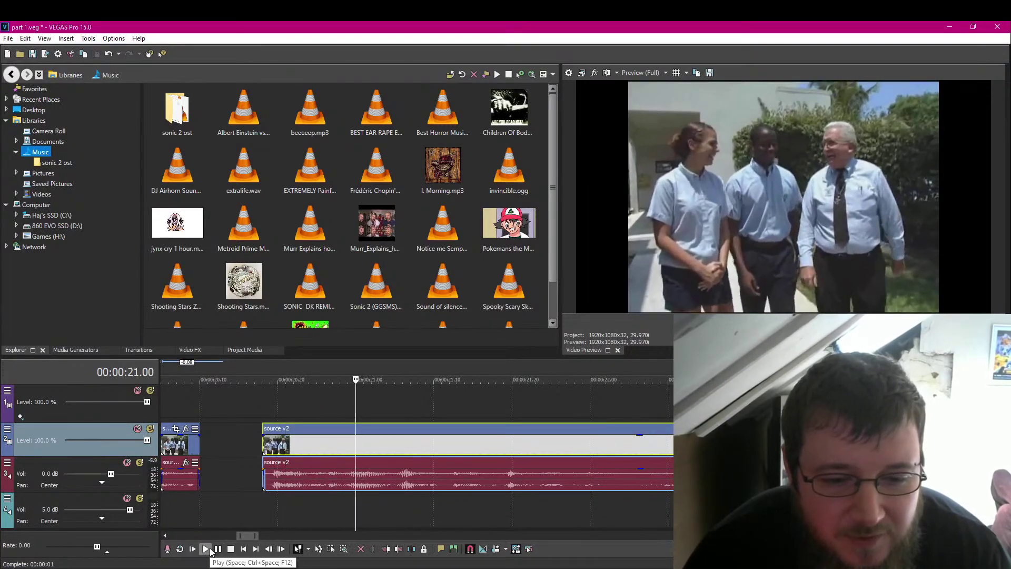
left_click(207, 550)
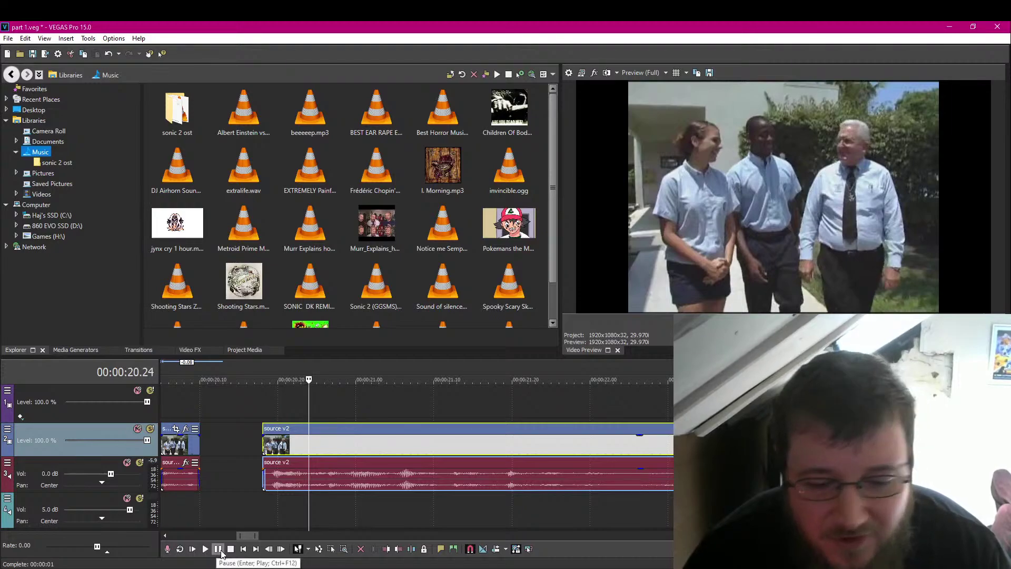
left_click(218, 549)
left_click(219, 550)
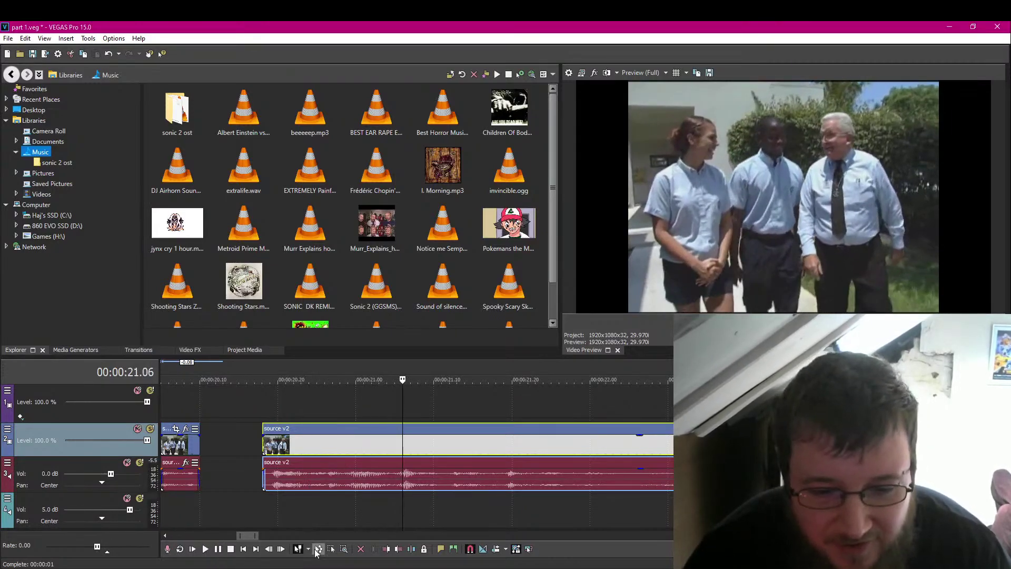
left_click(391, 548)
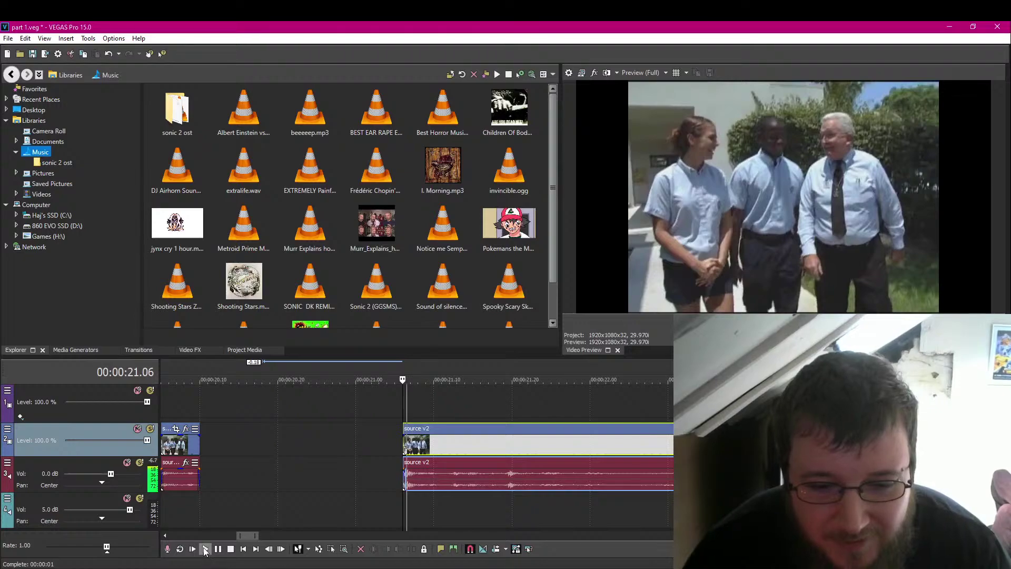
Split the remaining source v2 clip at 00:00:21.10 and move the short piece before the cut to 00:00:20.22.
left_click(217, 549)
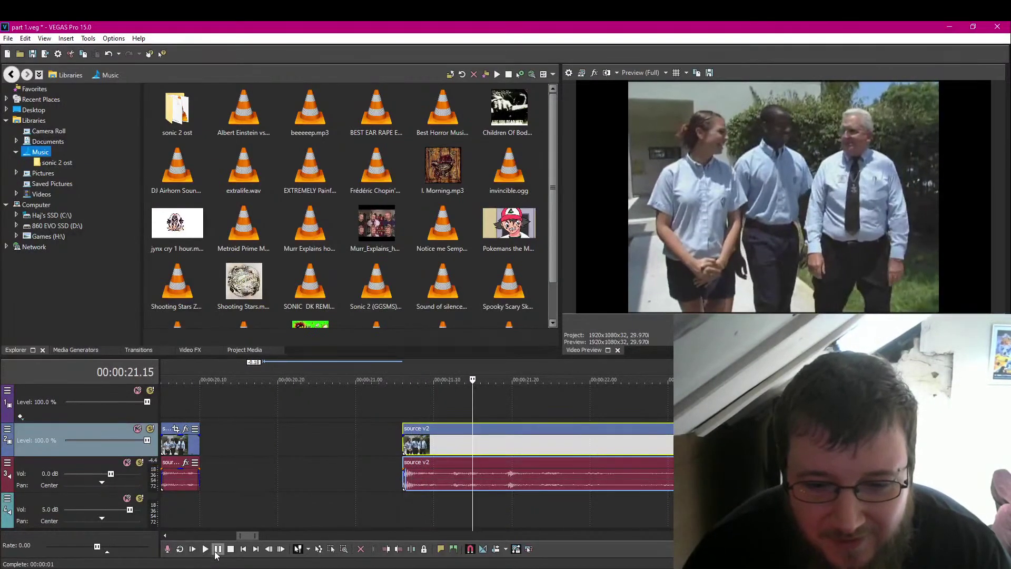
key("Left")
key("Left")
key("Left")
key("Left")
key("Left")
left_click(424, 549)
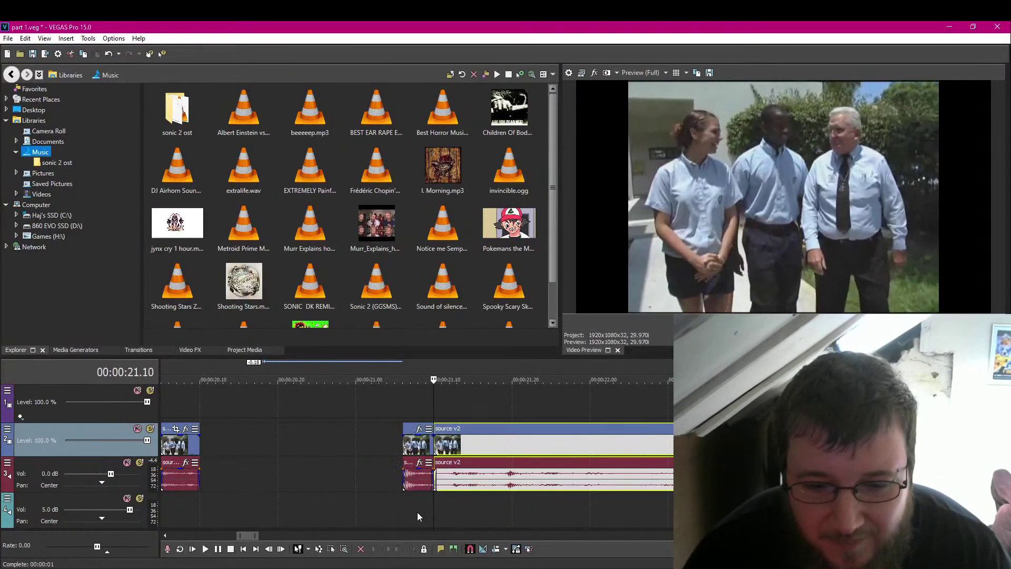
left_click_drag(417, 448, 308, 448)
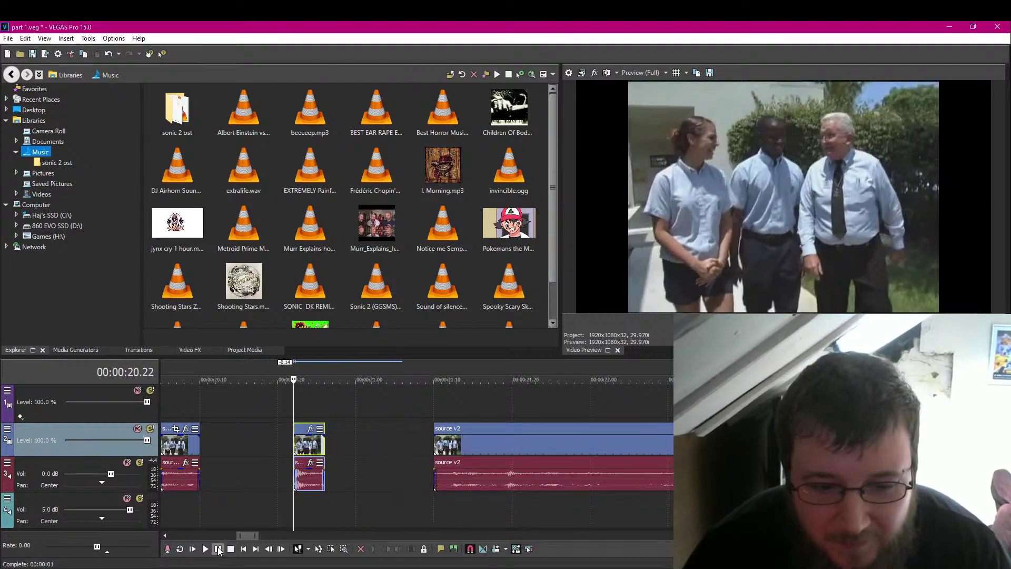
Play the remaining source v2 clip from 00:00:21.10 and trim its start to 00:00:21.23.
left_click(218, 549)
left_click(436, 447)
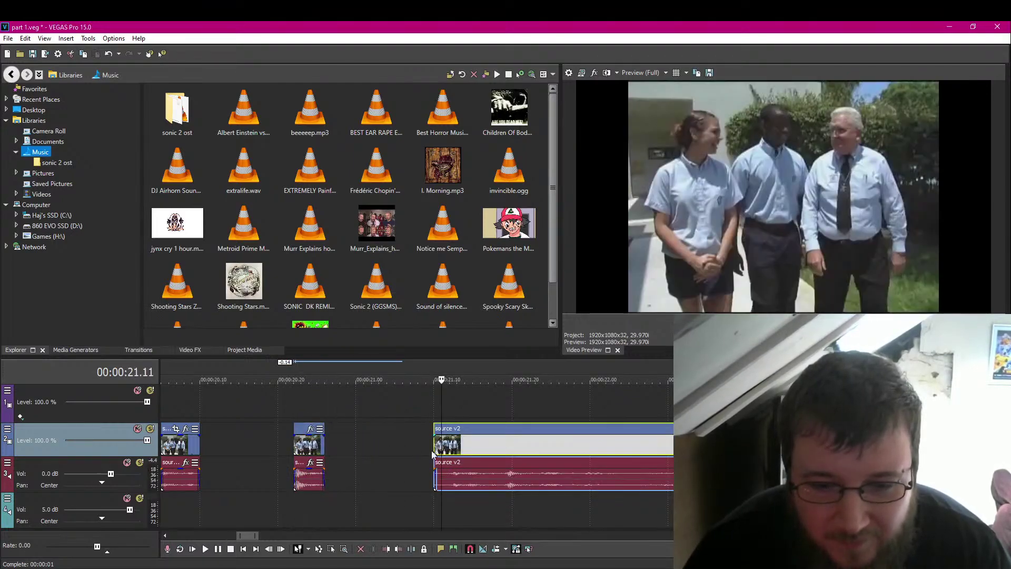
left_click(219, 549)
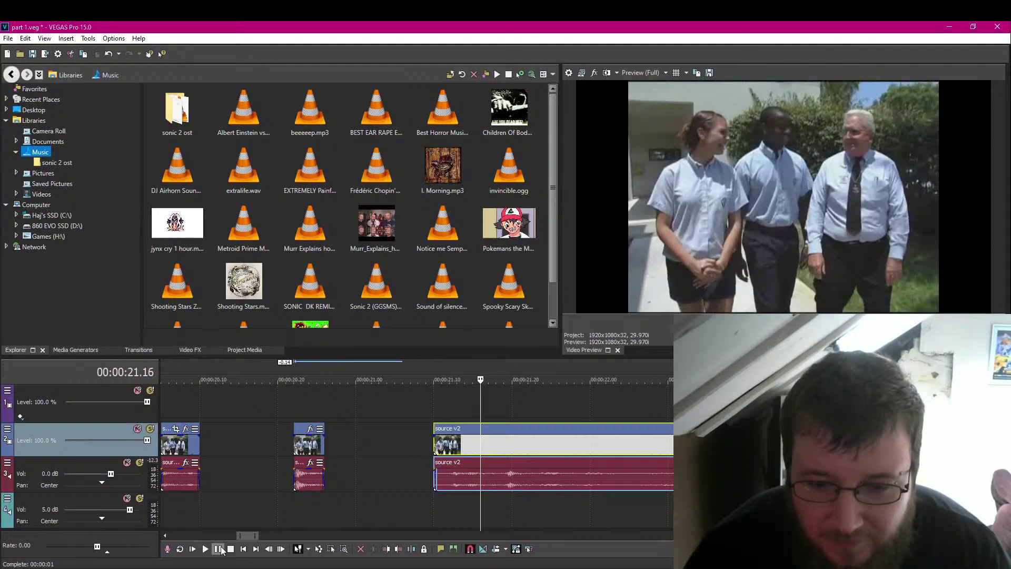
left_click(219, 549)
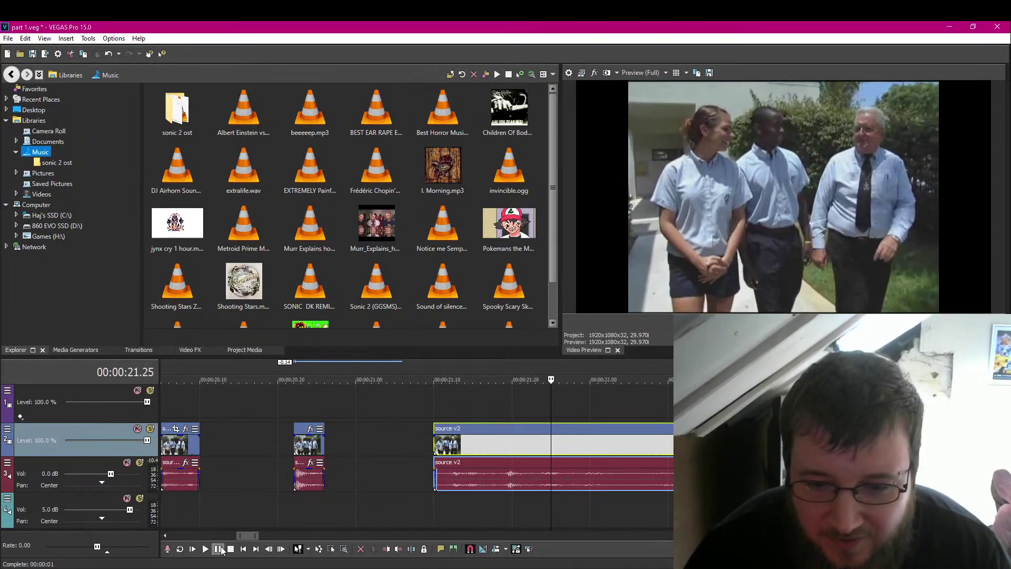
left_click(399, 549)
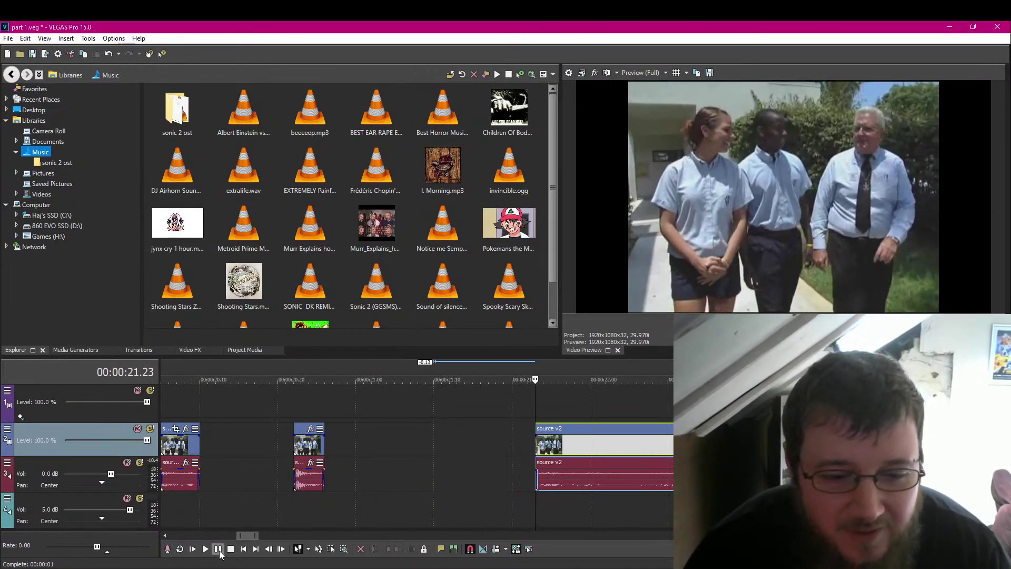
Play the remaining source v2 clip, split it at 00:00:22.06, and move the piece before the cut to 00:00:20.26, against the preceding short piece.
left_click(219, 549)
left_click(219, 549)
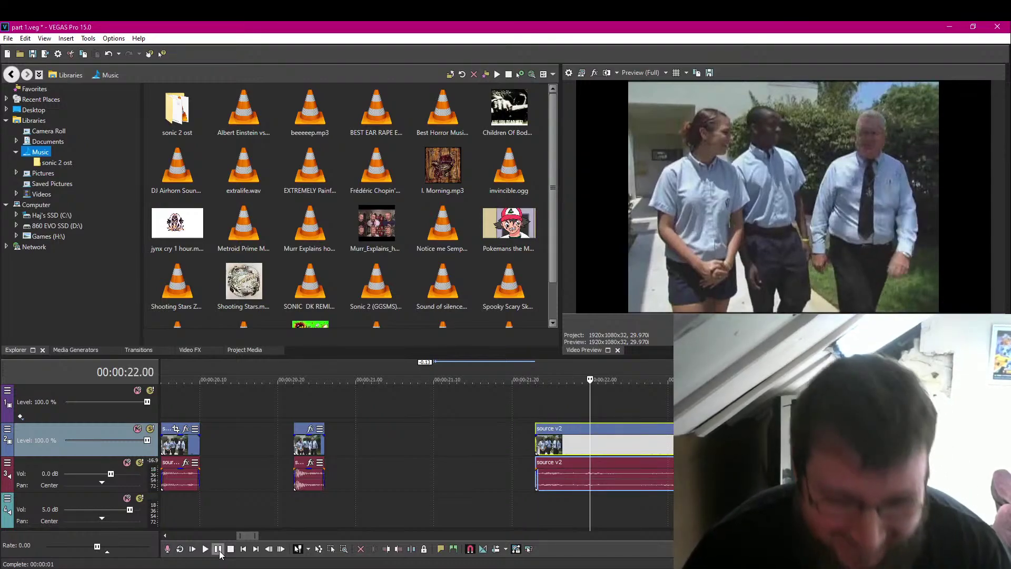
left_click(205, 550)
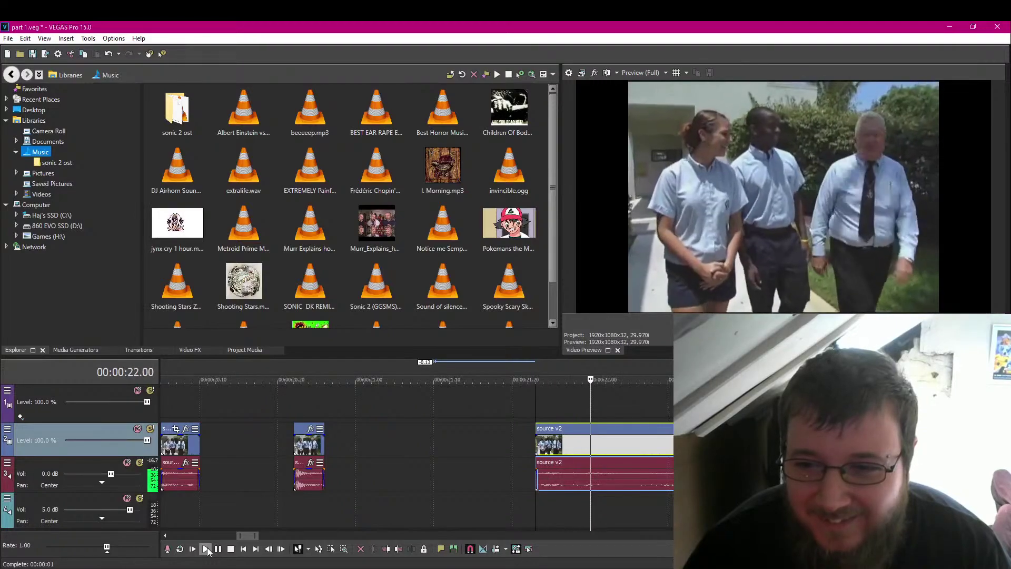
left_click(219, 549)
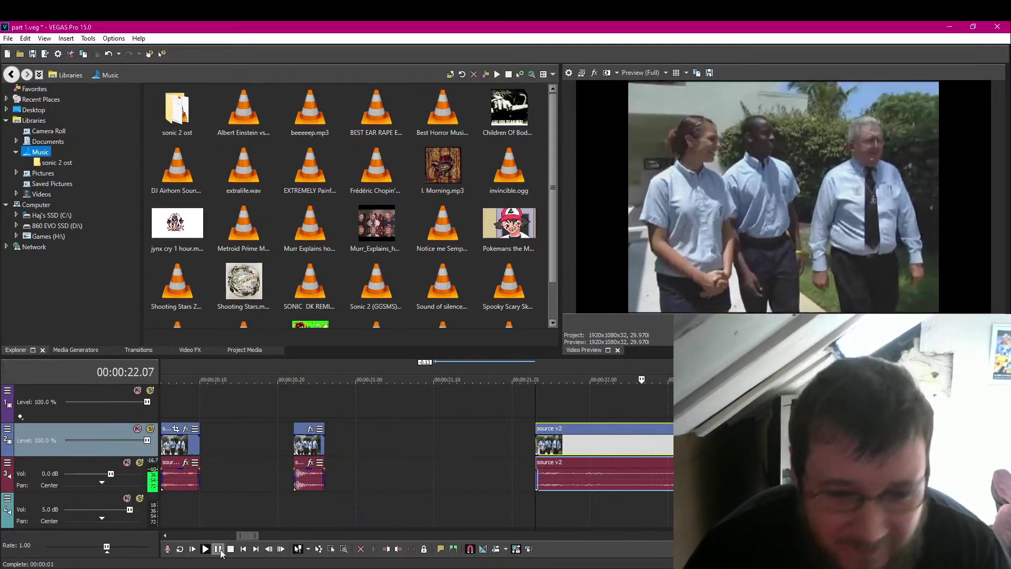
key("Left")
key("Left")
key("Right")
key("Right")
key("Right")
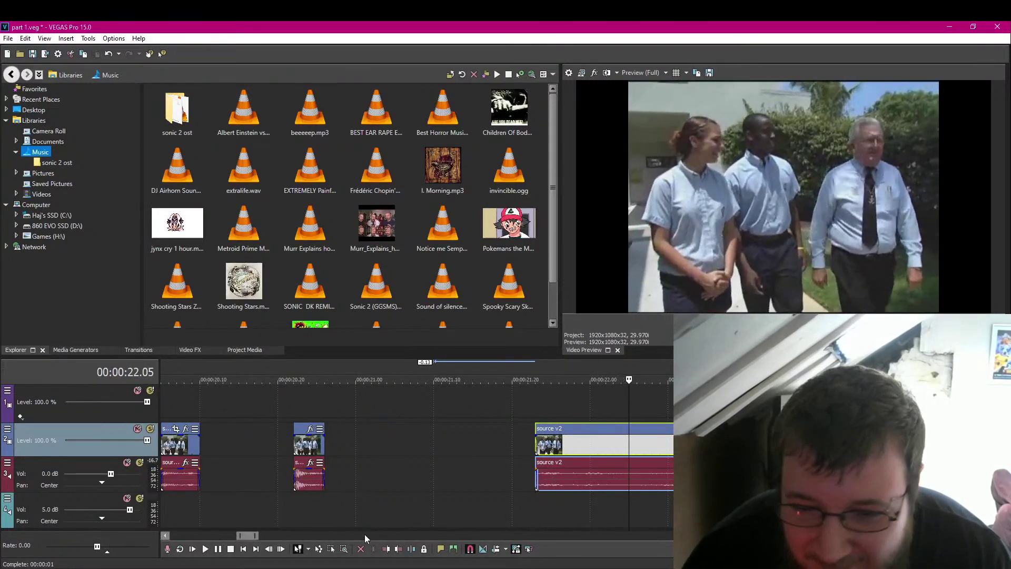
left_click(411, 549)
left_click_drag(615, 448, 404, 453)
Move the short piece at 00:00:19.24 out to 00:00:21.21 and butt the three following pieces against the end of the preceding source v2 clip.
scroll(185, 503, "down", 2)
scroll(185, 504, "down", 1)
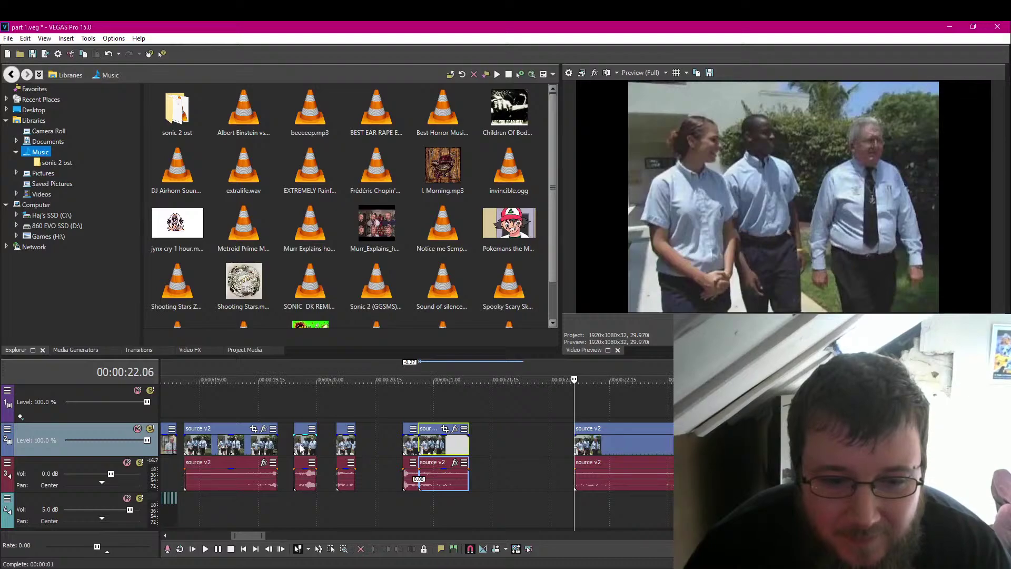
left_click_drag(301, 448, 533, 446)
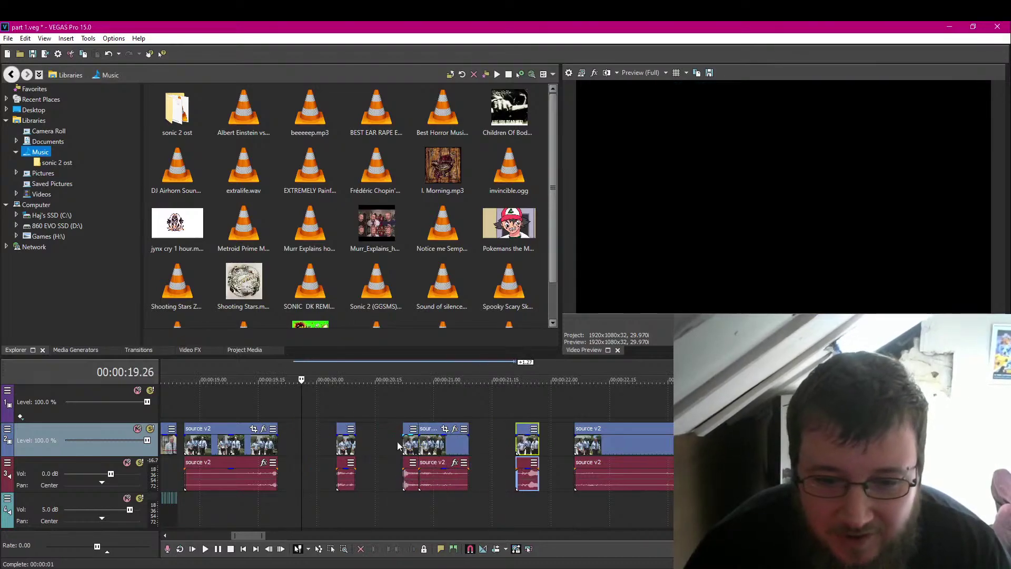
left_click_drag(337, 445, 285, 445)
left_click_drag(408, 451, 303, 446)
left_click_drag(437, 452, 333, 449)
Play back the joined source v2 pieces from 00:00:18.26.
left_click(188, 504)
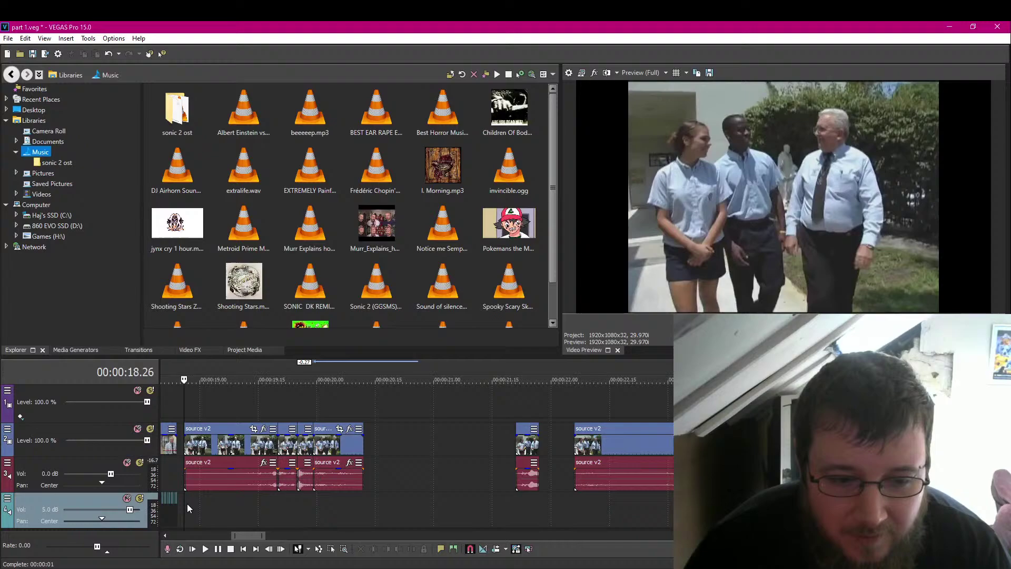
left_click(205, 548)
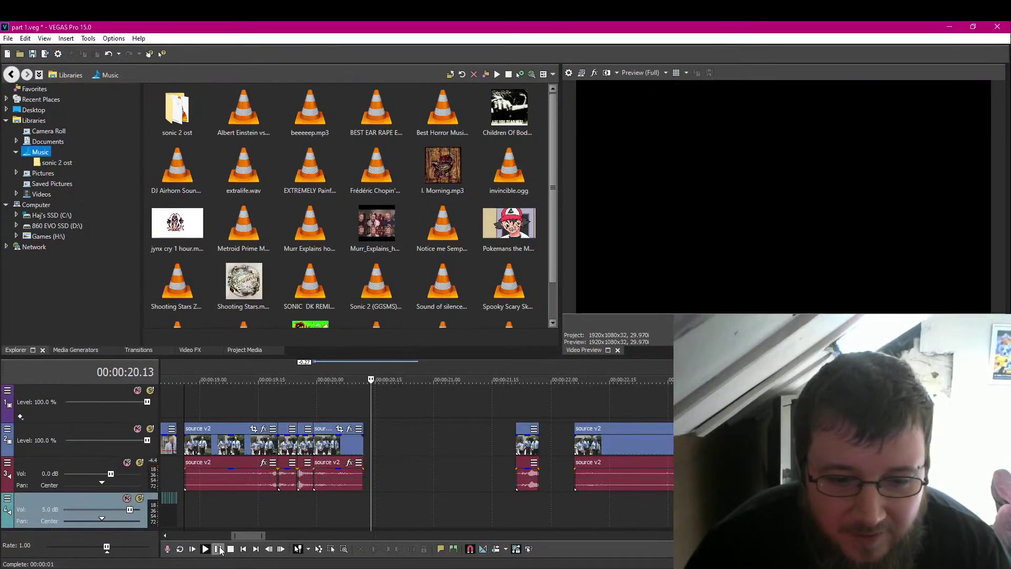
left_click(219, 549)
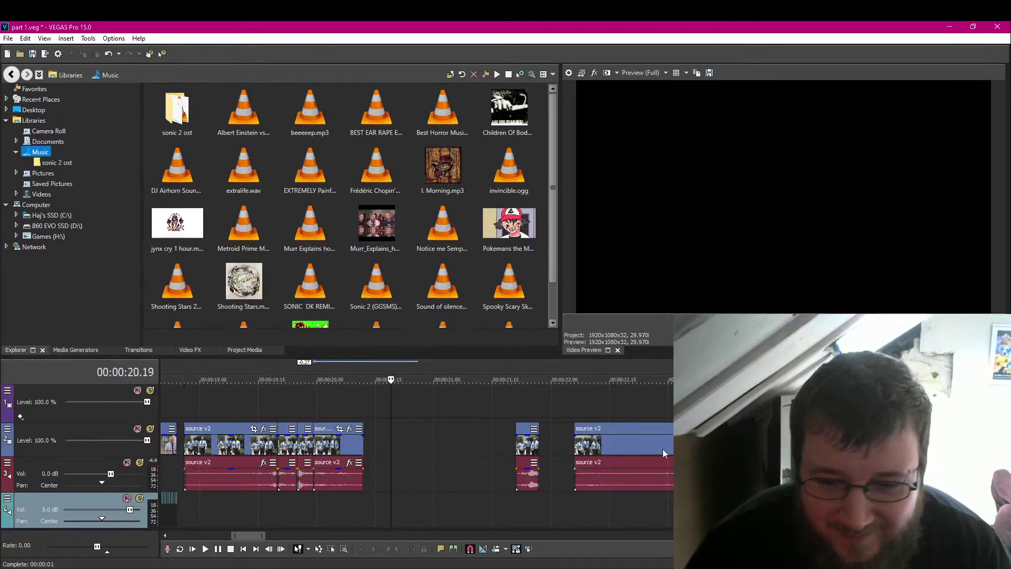
Play the remaining source v2 clip from 00:00:22.06 to 00:00:23.29 and step back frame by frame to examine the passage around 00:00:22.27.
left_click(577, 441)
left_click(224, 550)
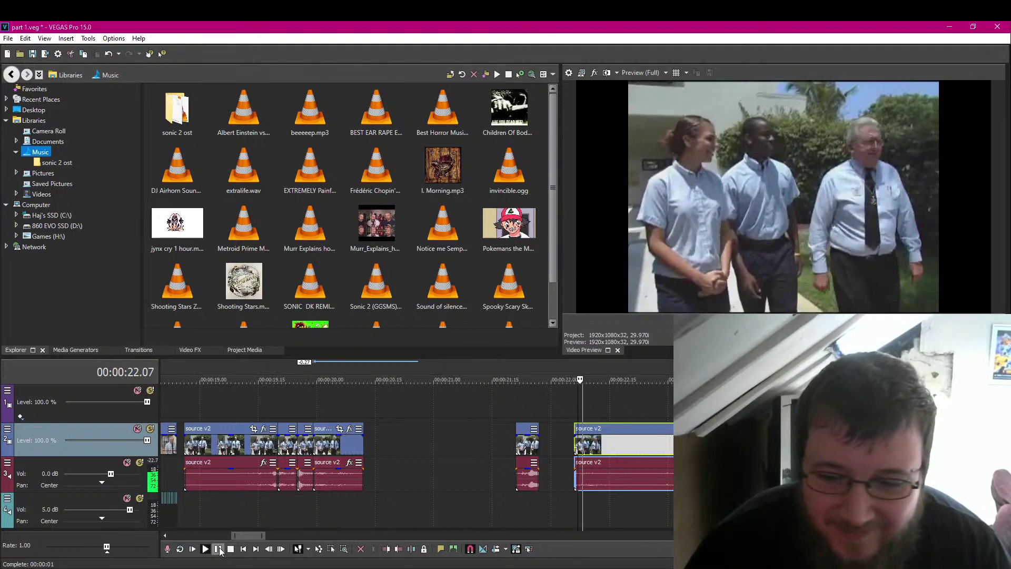
left_click(220, 550)
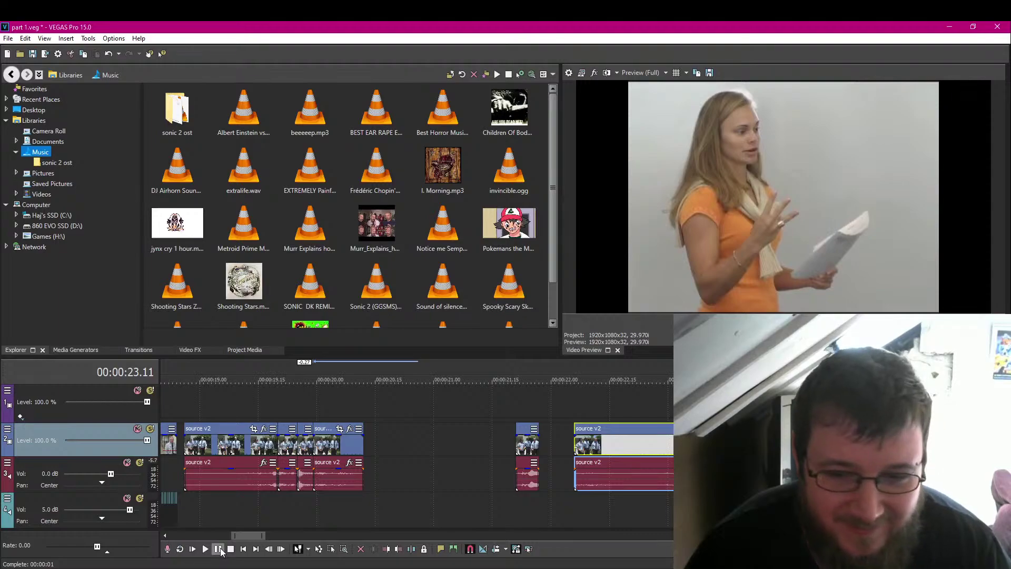
left_click(574, 448)
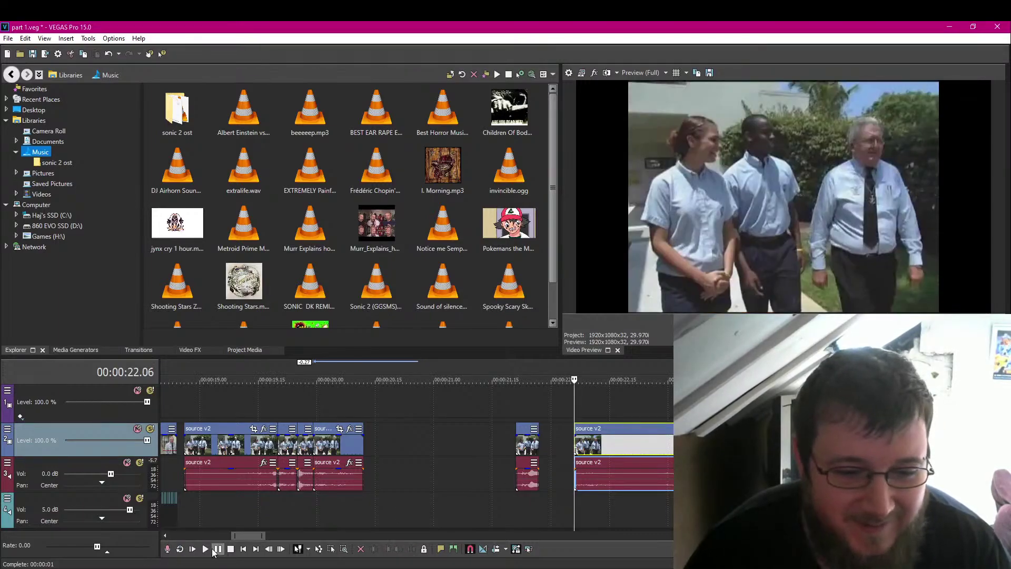
left_click(219, 549)
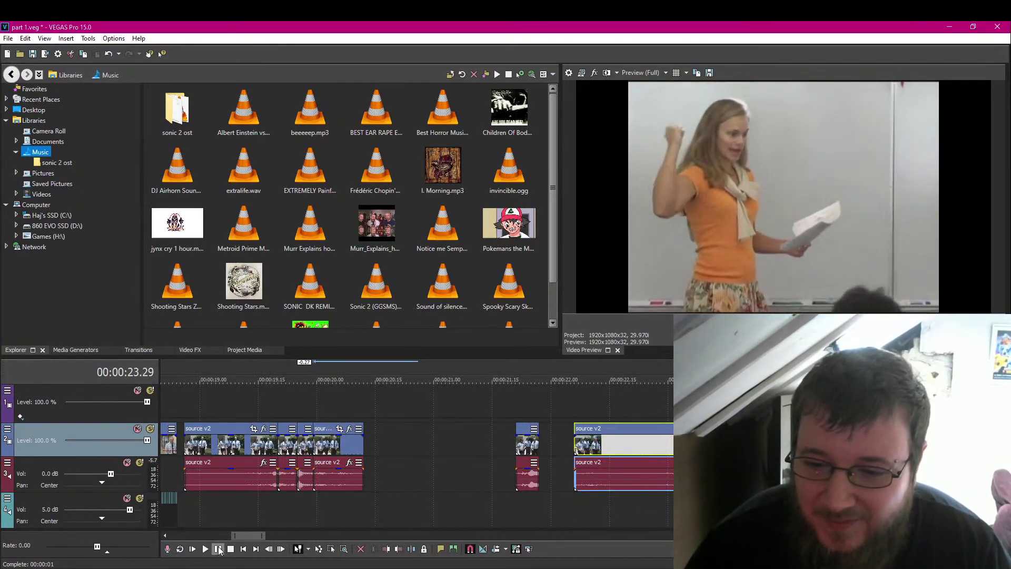
left_click(219, 549)
key("Left")
key("Left")
key("Left")
key("Left")
key("Left")
key("Left")
key("Left")
key("Left")
key("Left")
key("Left")
key("Left")
key("Left")
key("Left")
key("Left")
key("Left")
key("Left")
key("Left")
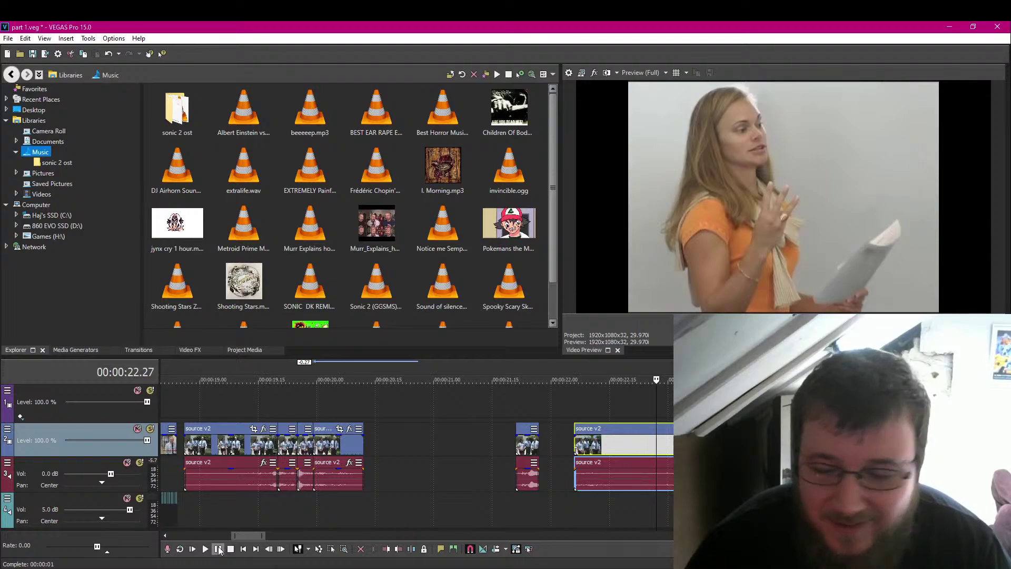
Replay the passage around 00:00:22.27 and trim the start of the remaining source v2 clip to 00:00:22.27.
left_click(219, 549)
key("Left")
key("Left")
key("Left")
key("Left")
key("Left")
key("Left")
key("Left")
key("Left")
key("Left")
key("Left")
key("Left")
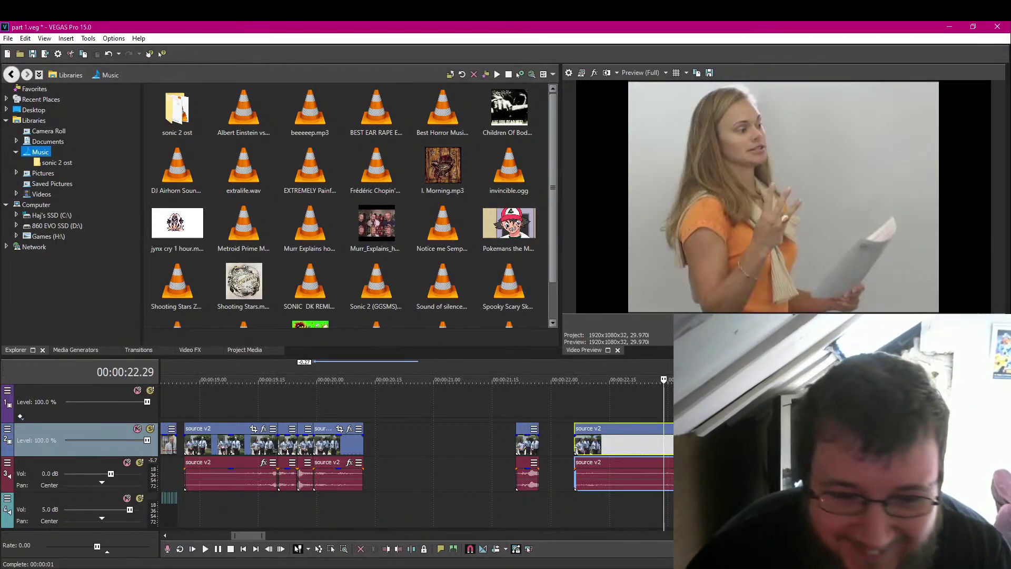
left_click(205, 549)
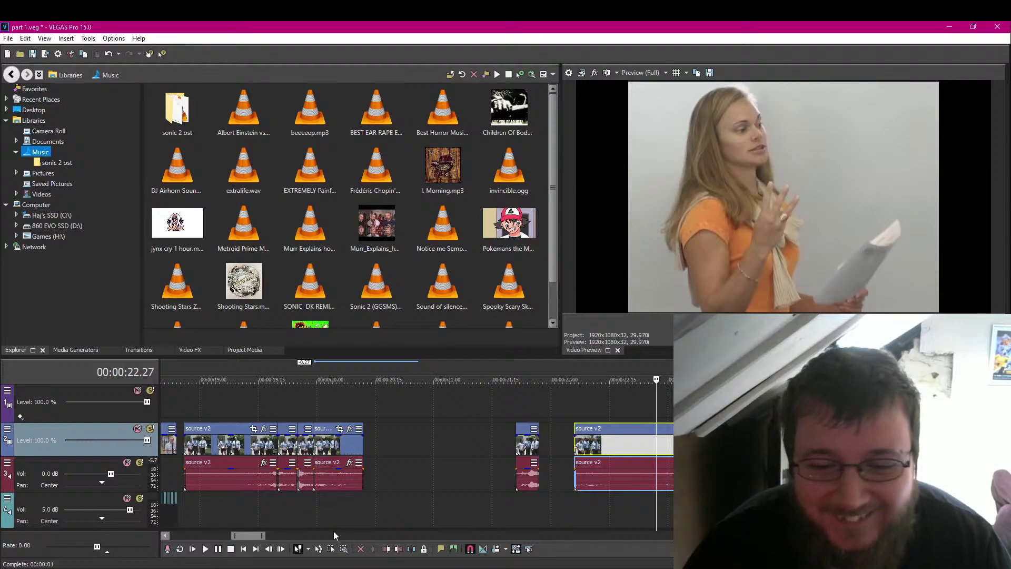
left_click(387, 550)
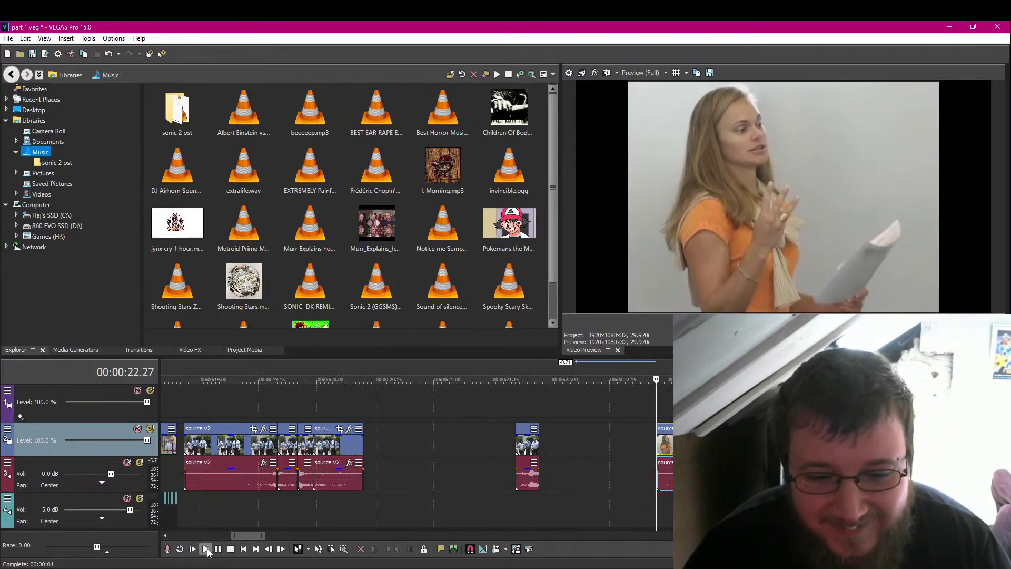
Play the trimmed source v2 clip, split it at 00:00:23.10, and move the piece before the cut to 00:00:22.06.
left_click(206, 549)
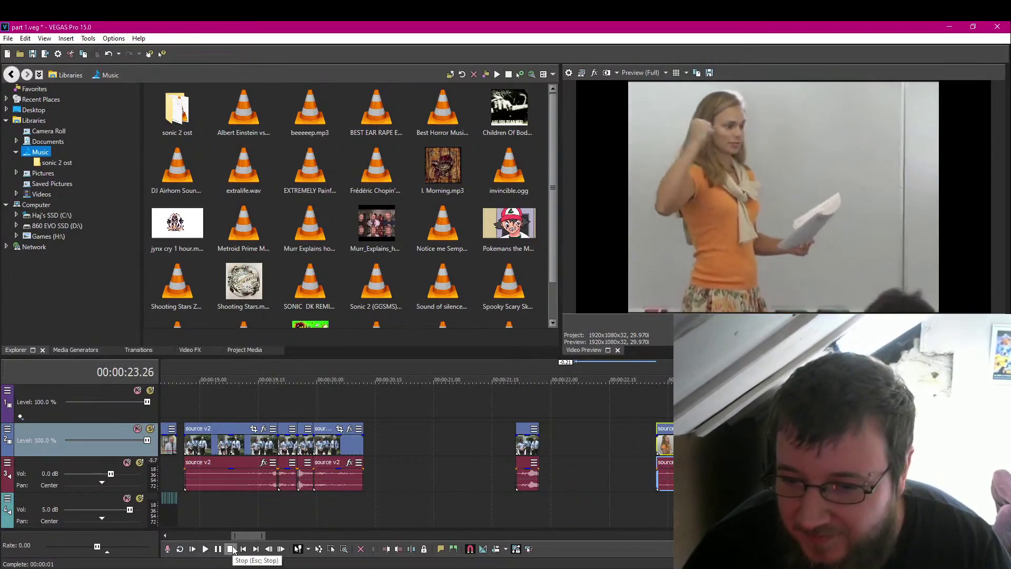
left_click(231, 549)
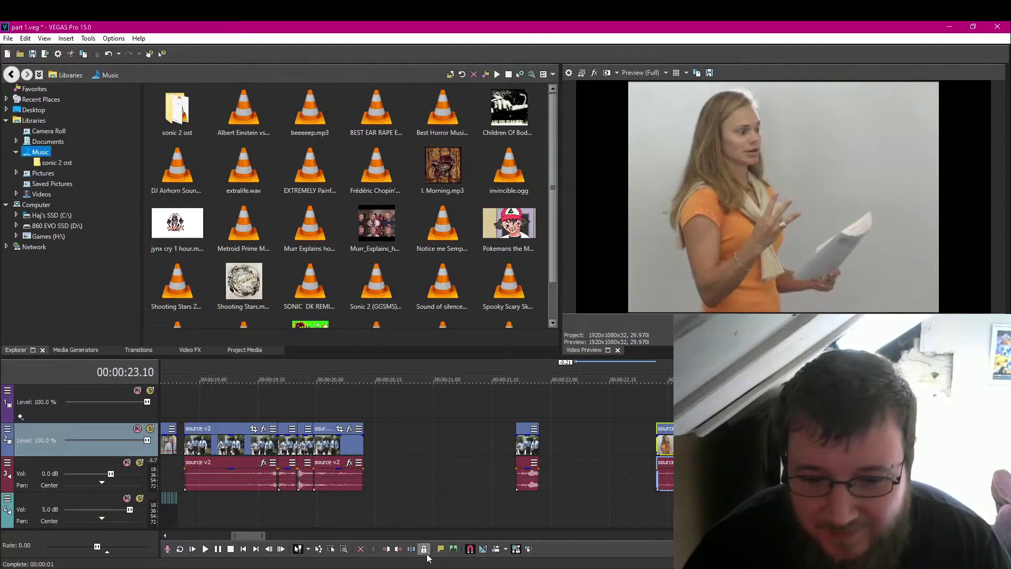
left_click_drag(683, 447, 600, 447)
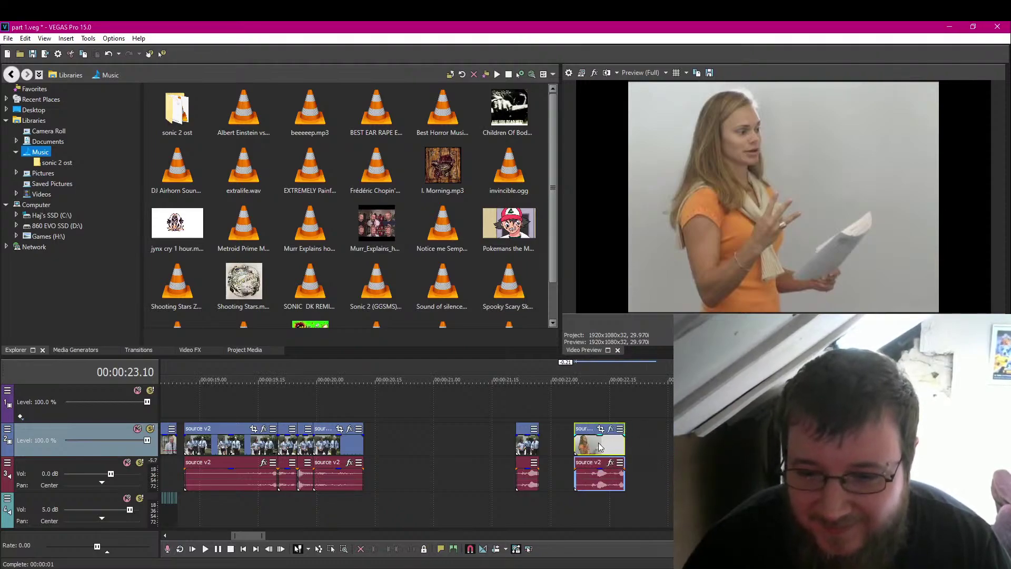
Play the piece at 00:00:22.06 and extend its end by three frames to 00:00:22.22.
left_click(575, 444)
left_click(205, 550)
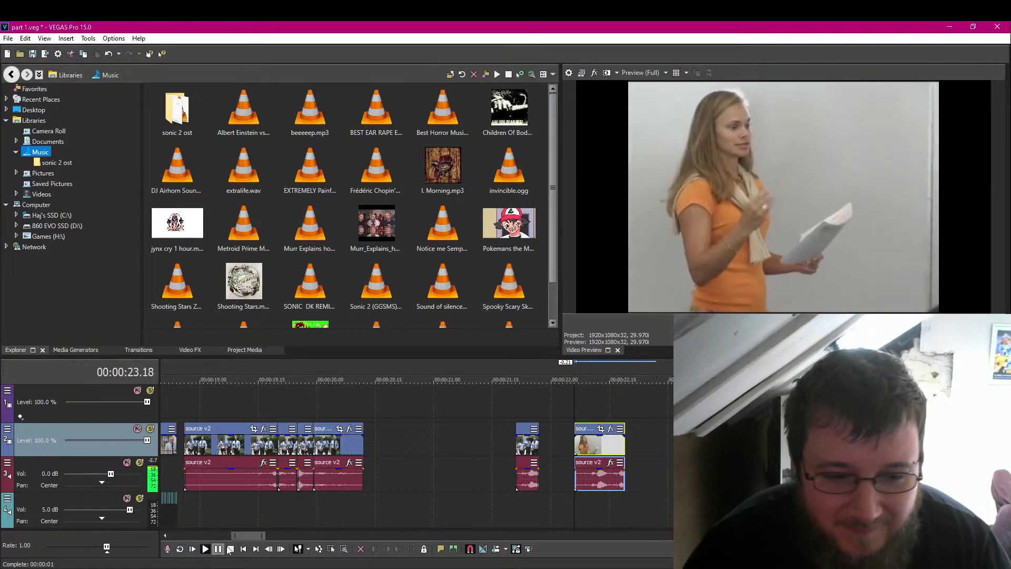
left_click_drag(629, 441, 636, 440)
left_click(597, 445)
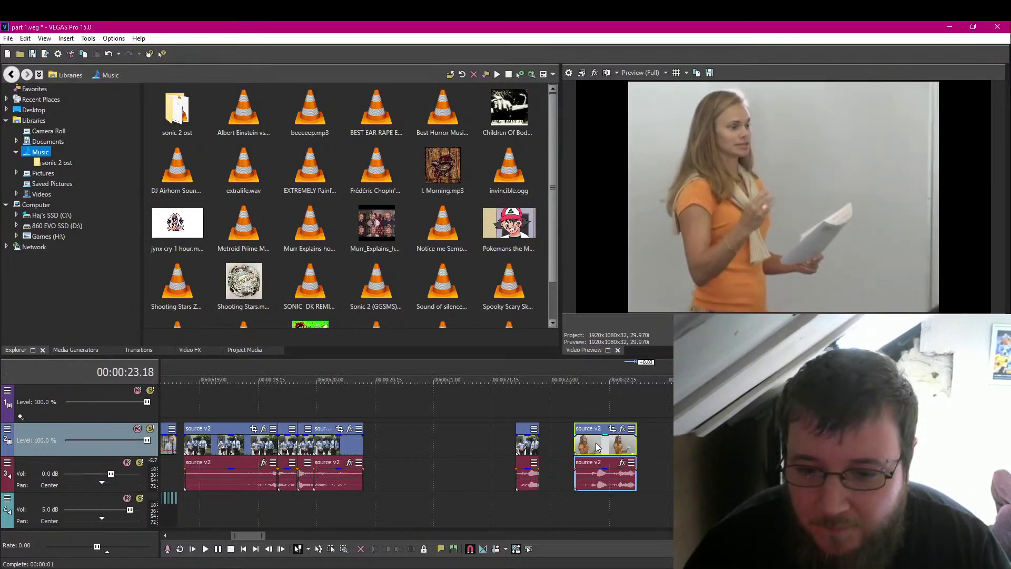
Move the short piece at 00:00:21.21 to 00:00:20.18, play it, and reposition it at 00:00:21.27.
left_click_drag(528, 445, 400, 437)
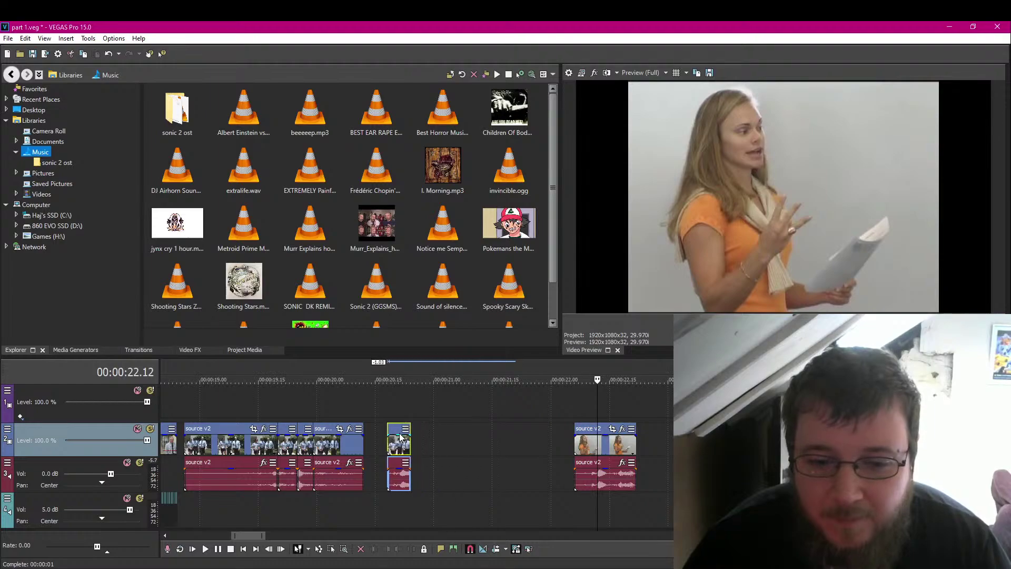
left_click(386, 444)
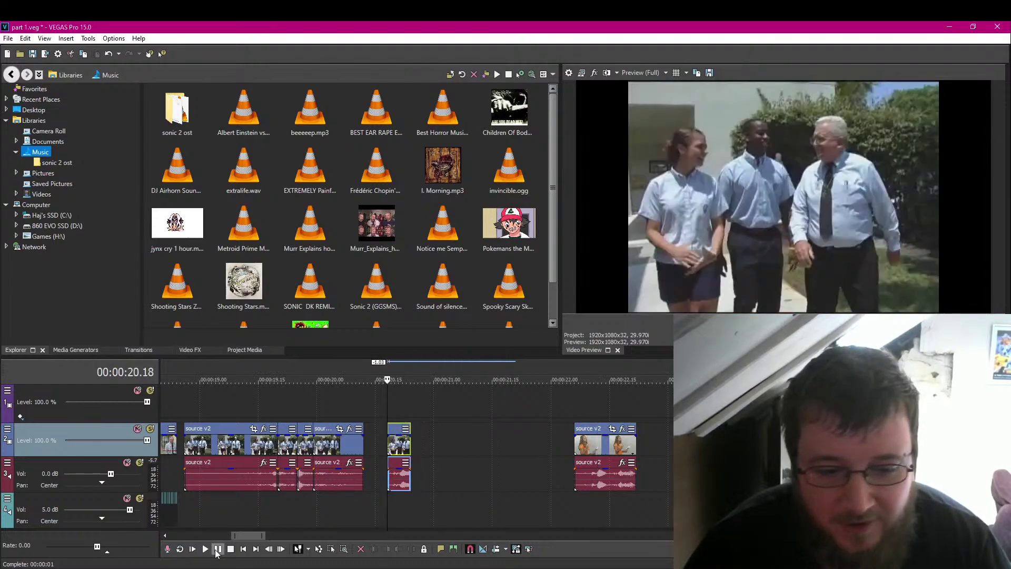
left_click(218, 549)
left_click_drag(401, 448, 553, 446)
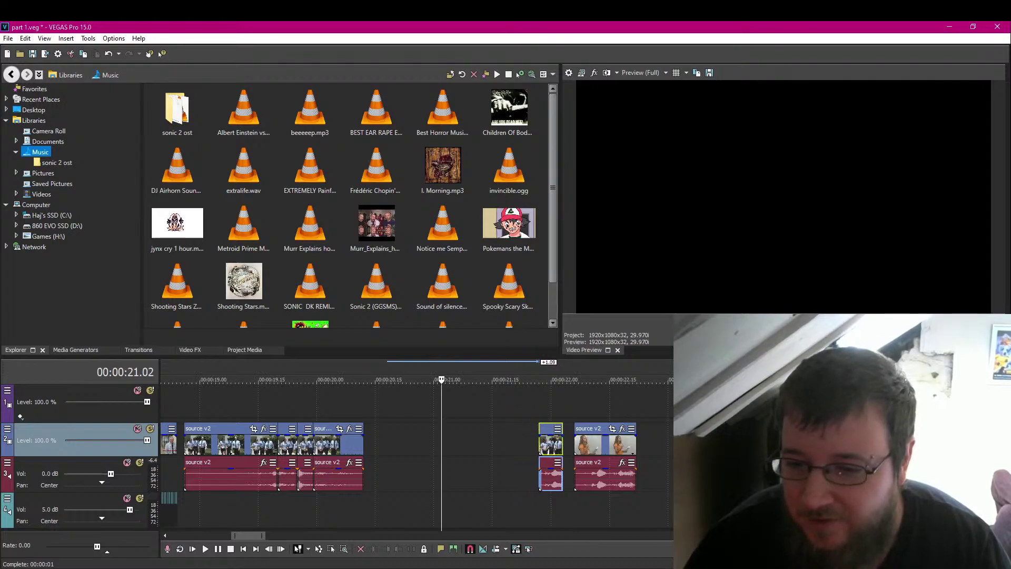
Split a tiny piece off the source v2 clip at 00:00:23.20, move it directly after the joined pieces at 00:00:20.12, and continue playback.
left_click(256, 548)
left_click(221, 549)
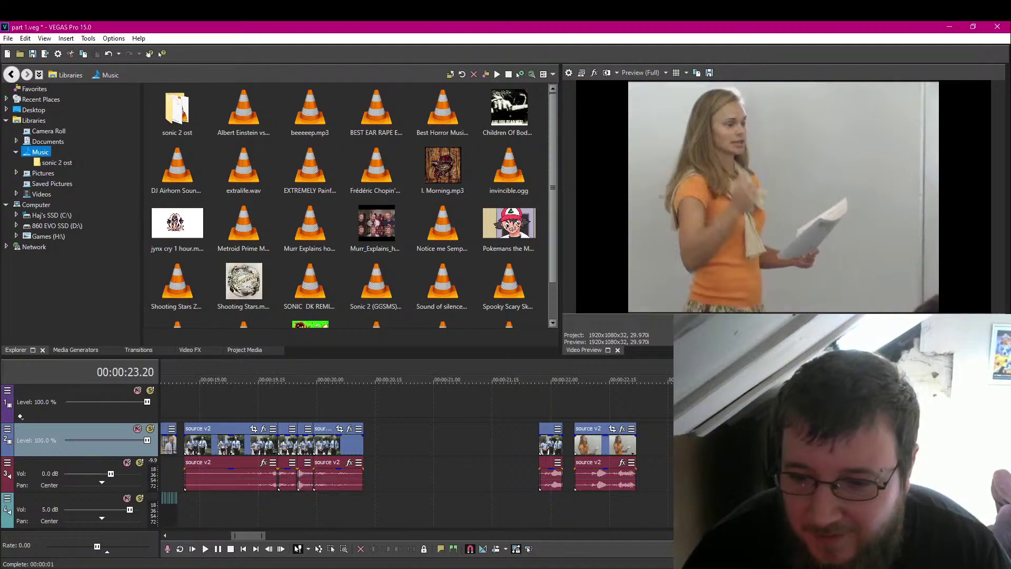
left_click_drag(548, 450, 373, 450)
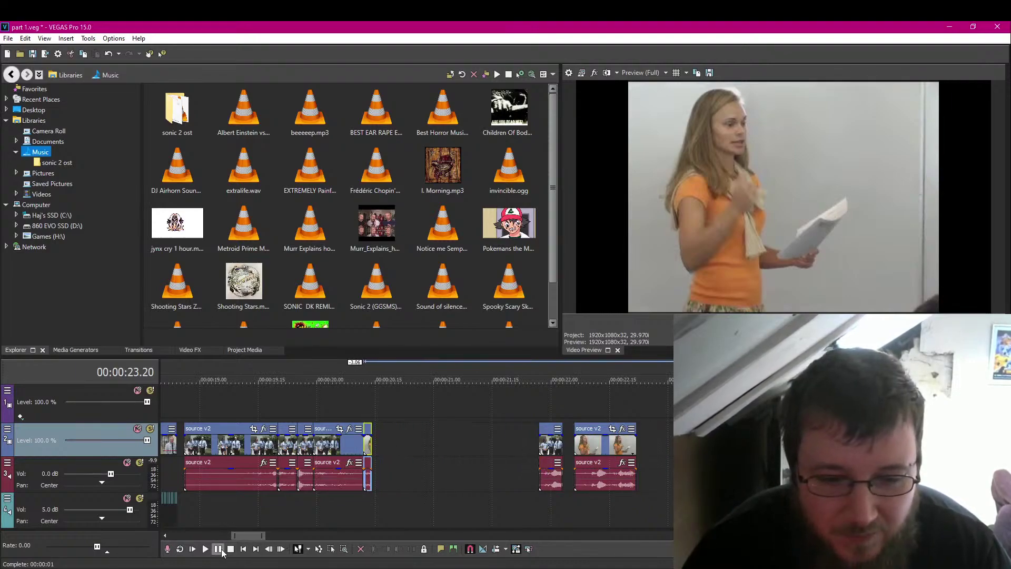
left_click(221, 550)
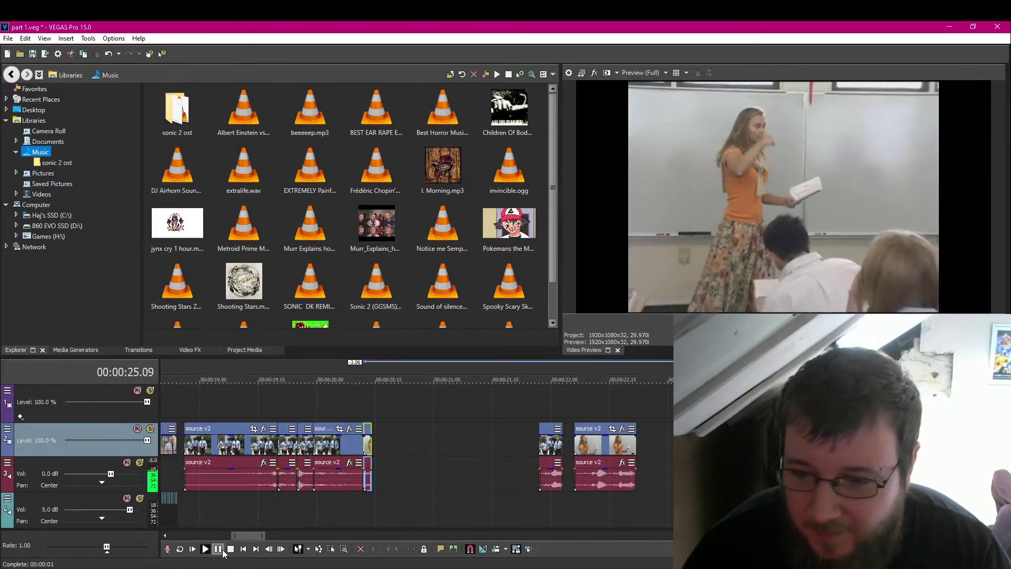
Find the start of the next sound in the source v2 clip, trim the clip's start to 00:00:24.26, and play on to 00:00:25.09.
key("Left")
key("Left")
key("Left")
key("Left")
key("Left")
key("Left")
key("Left")
key("Left")
key("Left")
key("Left")
key("Left")
key("Left")
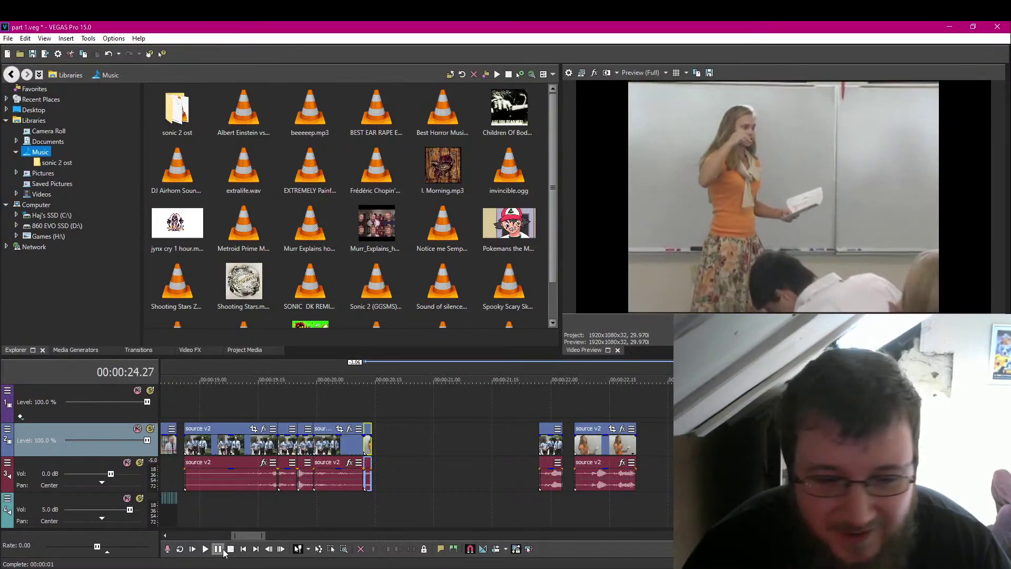
key("Left")
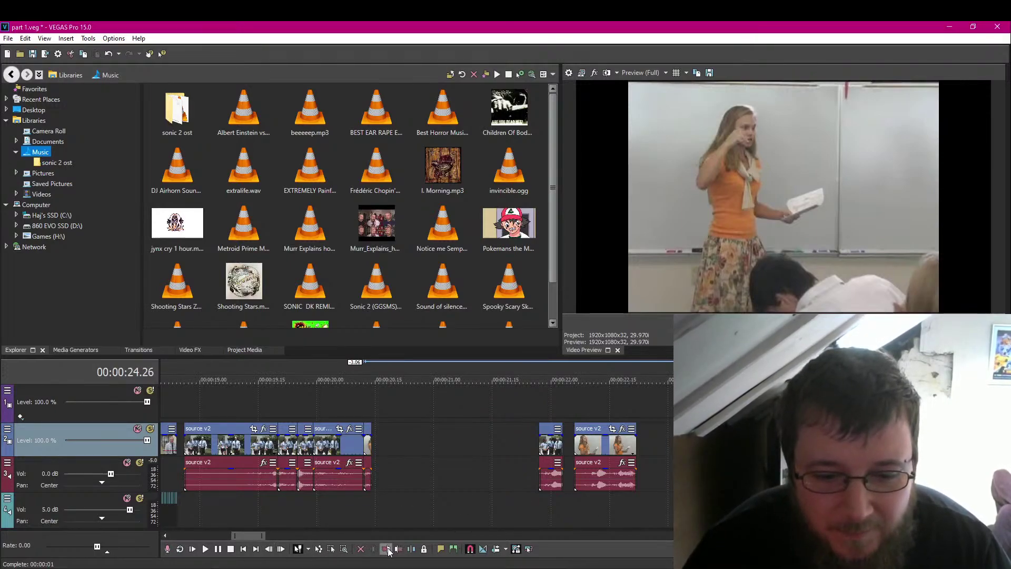
key("Right")
key("Right")
key("Right")
key("Right")
key("Right")
key("Right")
key("Right")
key("Right")
key("Right")
key("Right")
key("Right")
key("Right")
key("Right")
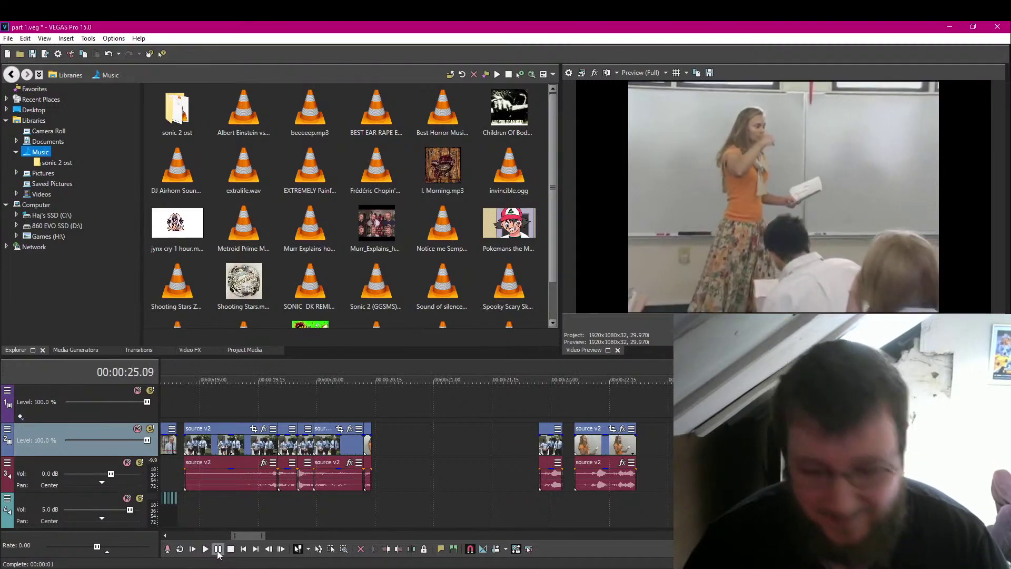
Trim the start of the source v2 clip in small increments to 00:00:25.03, replaying it after each adjustment.
scroll(577, 477, "up", 1)
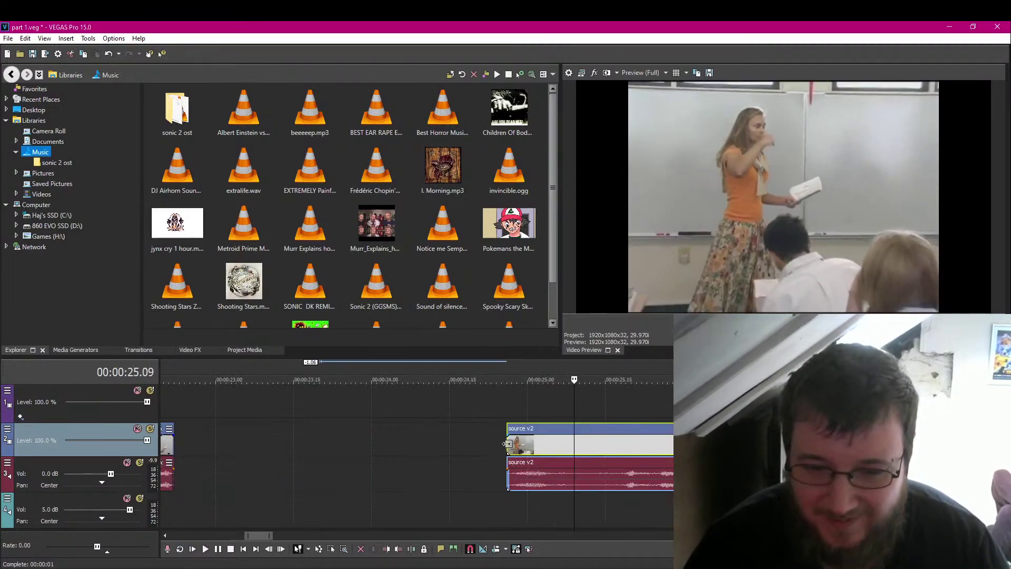
left_click_drag(507, 444, 522, 443)
left_click(224, 549)
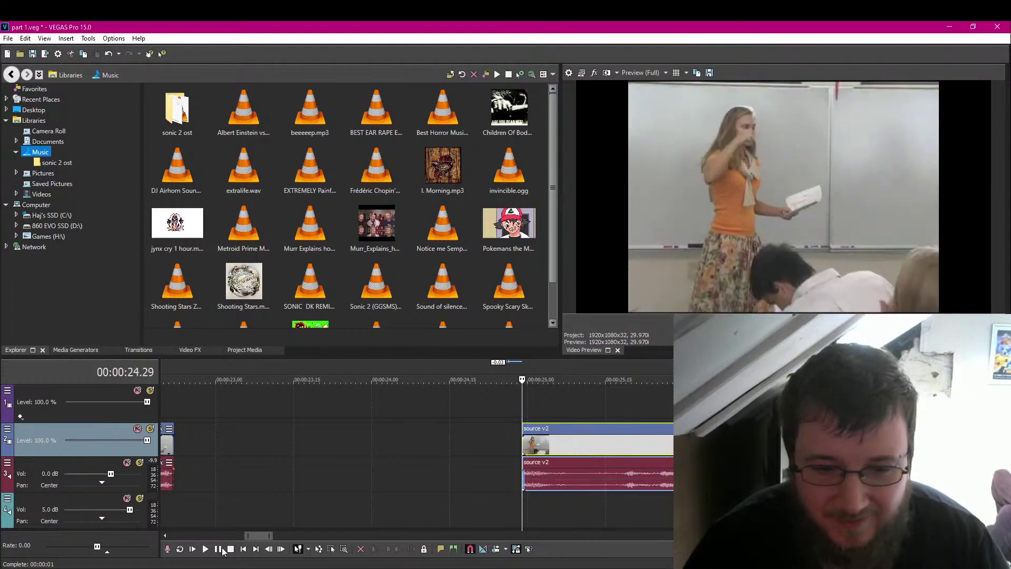
left_click(218, 549)
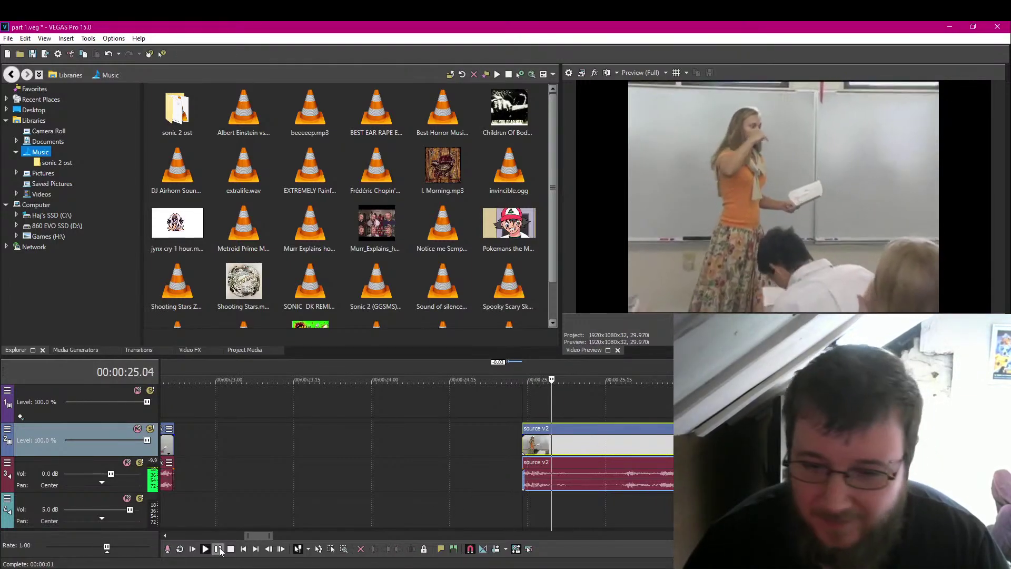
left_click_drag(525, 445, 533, 448)
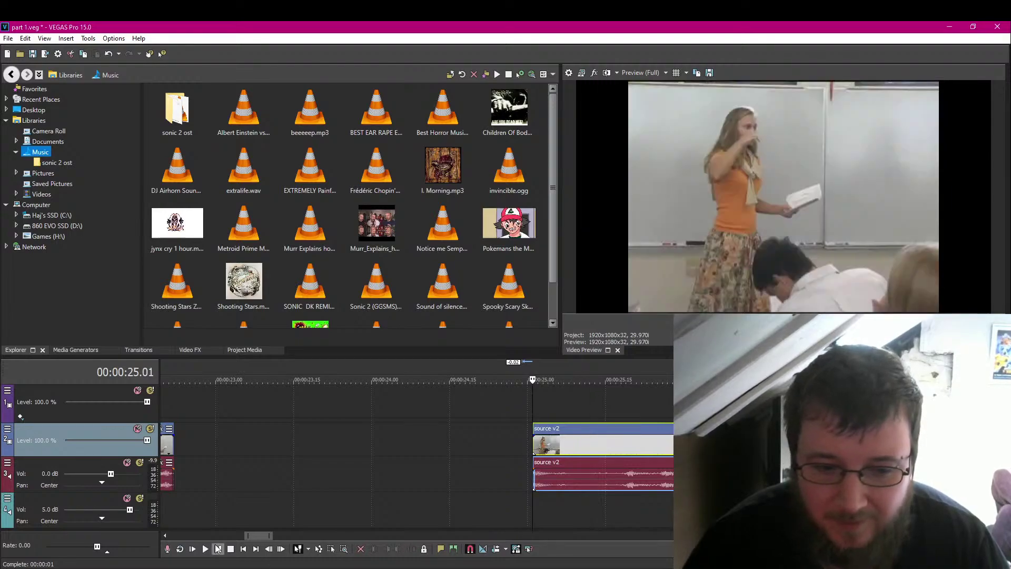
left_click(218, 549)
left_click_drag(534, 445, 544, 447)
left_click(218, 549)
left_click(230, 549)
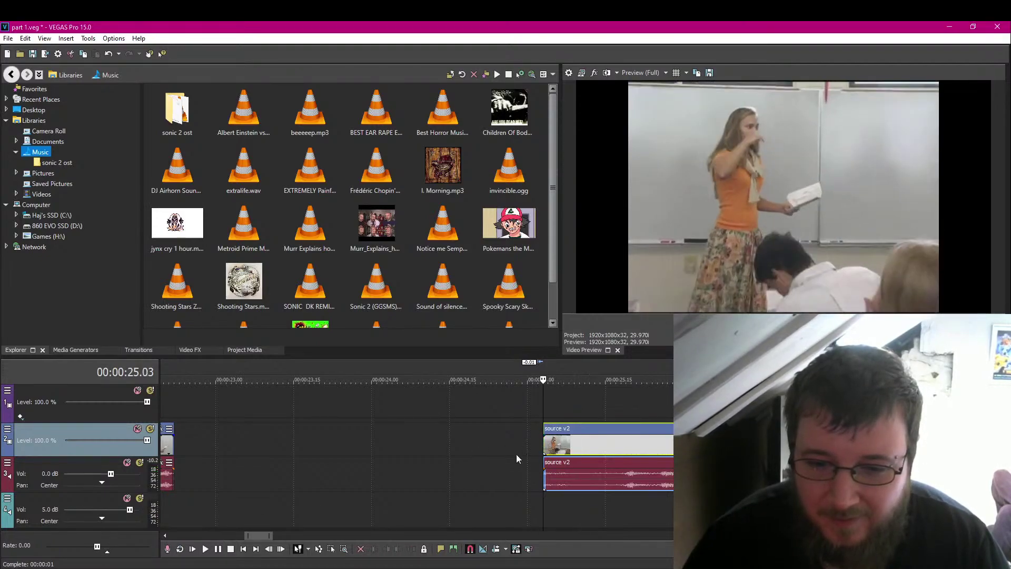
Play the trimmed clip, split it at 00:00:25.15, and move the piece before the cut directly after the joined pieces at about 00:00:20.14.
left_click(218, 549)
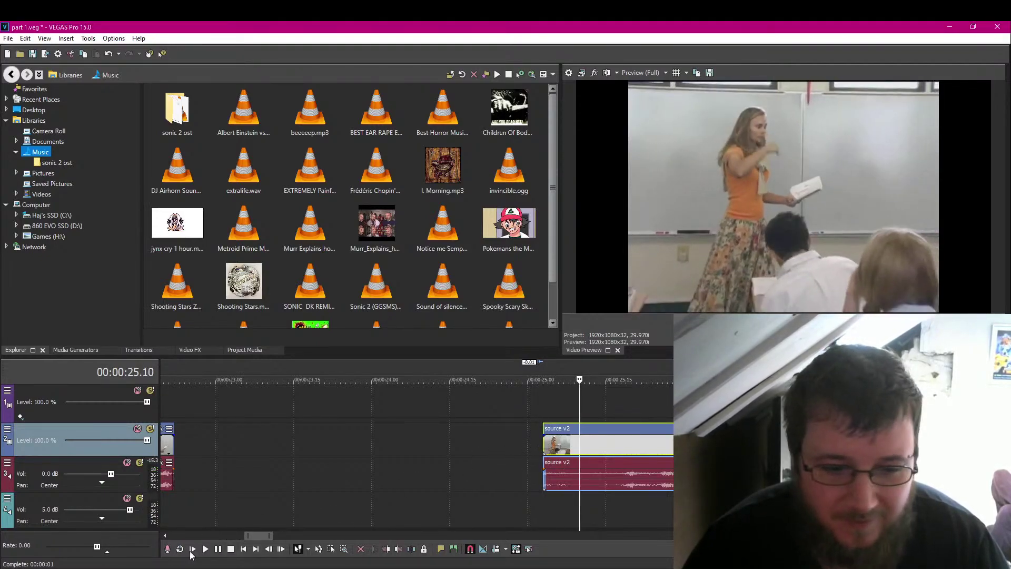
left_click(218, 549)
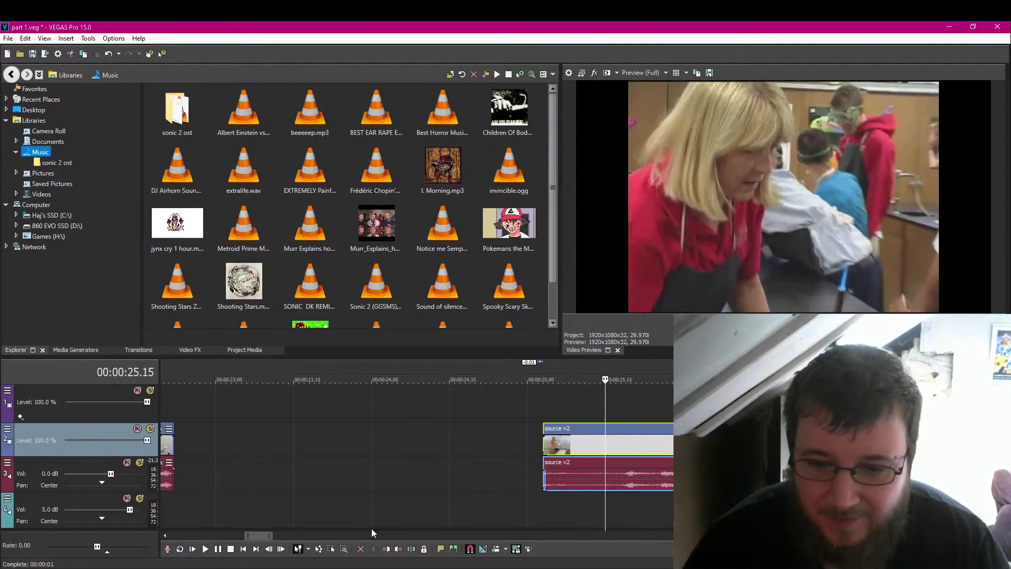
left_click(411, 548)
left_click_drag(571, 452, 343, 452)
scroll(442, 450, "down", 4)
left_click_drag(481, 445, 299, 456)
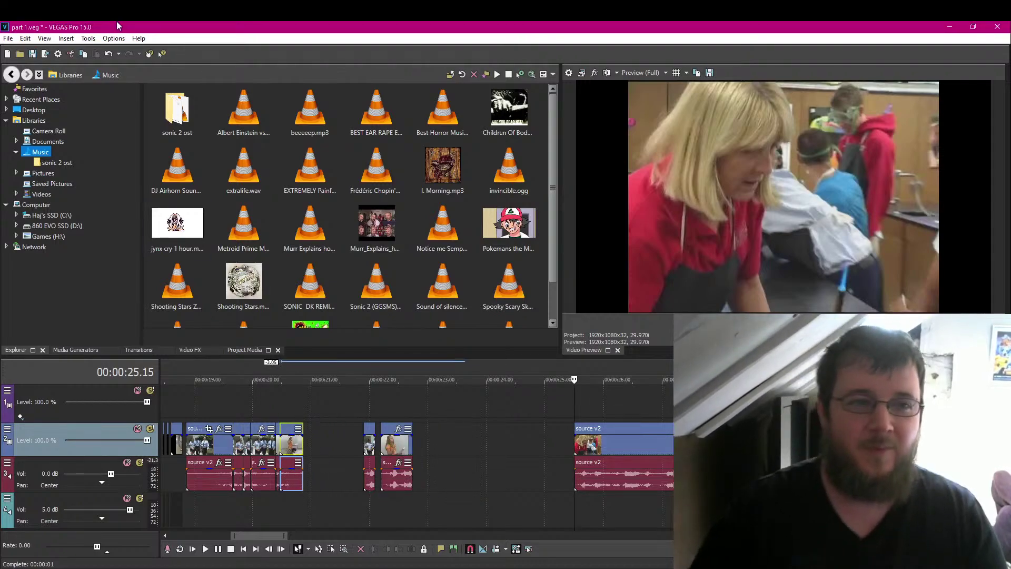
left_click(38, 56)
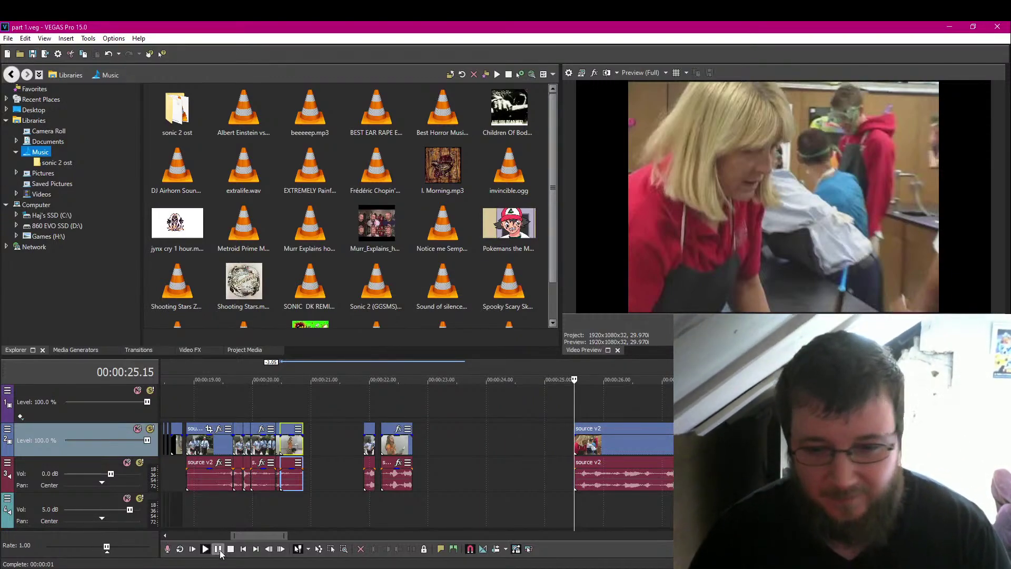
Play the remaining source v2 clip, step frame by frame to 00:00:25.29, and trim the clip's start to that point.
left_click(205, 548)
left_click(219, 551)
key("Left")
key("Left")
key("Left")
key("Left")
key("Left")
key("Left")
key("Left")
key("Left")
key("Left")
key("Left")
key("Left")
key("Left")
key("Left")
key("Left")
key("Left")
key("Left")
key("Left")
key("Left")
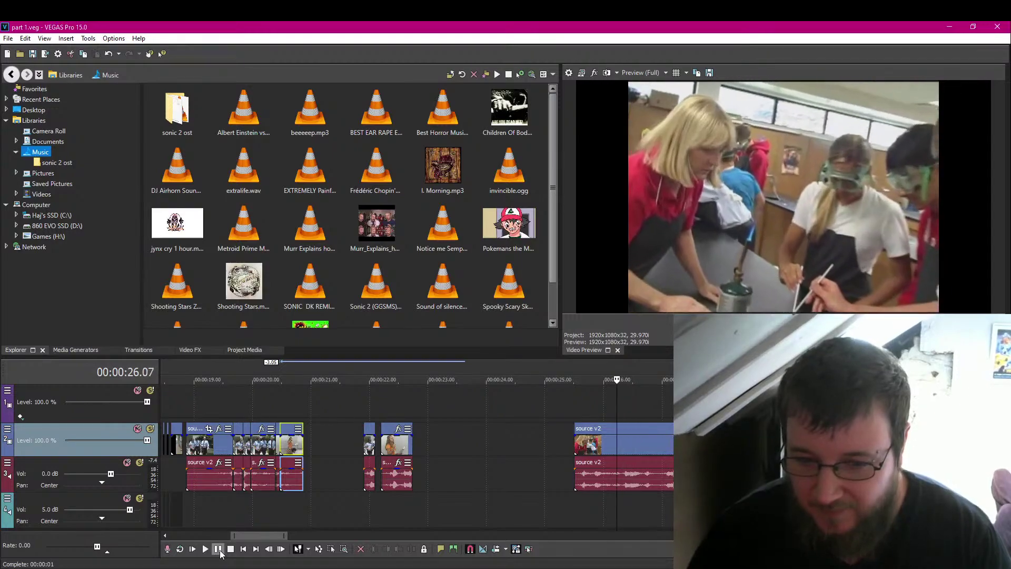
key("Right")
key("Right")
key("Right")
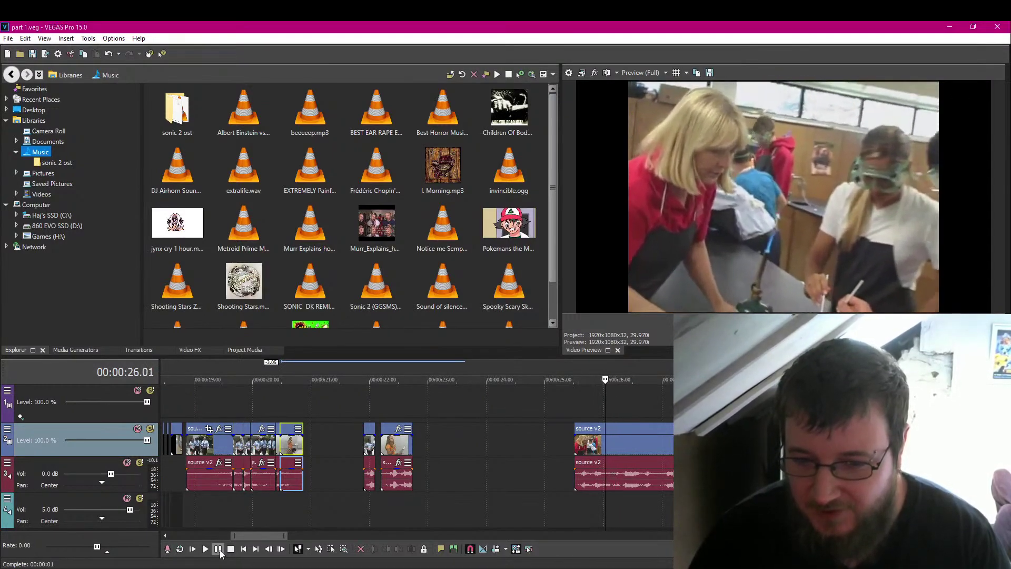
key("Right")
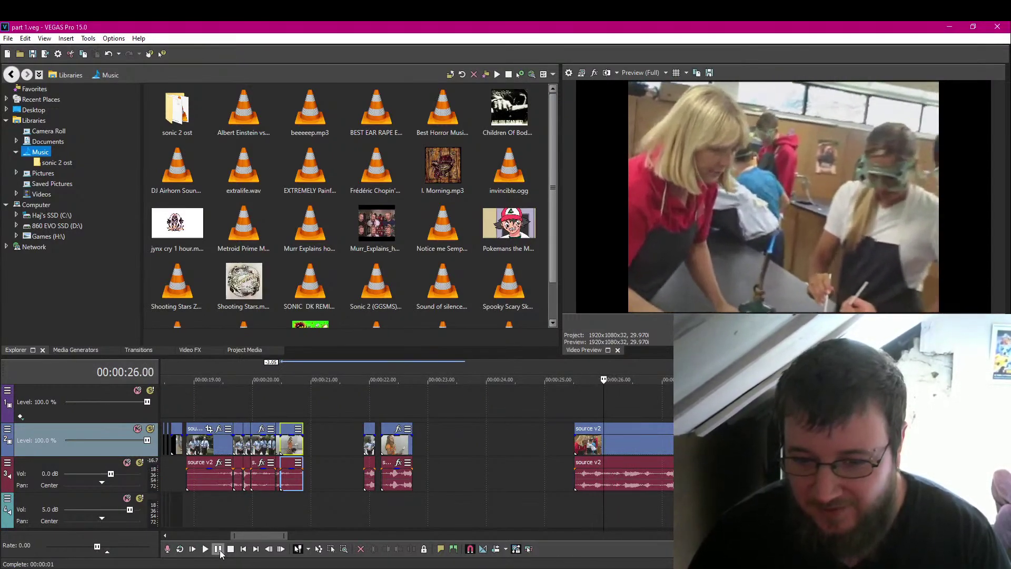
key("Left")
key("Left")
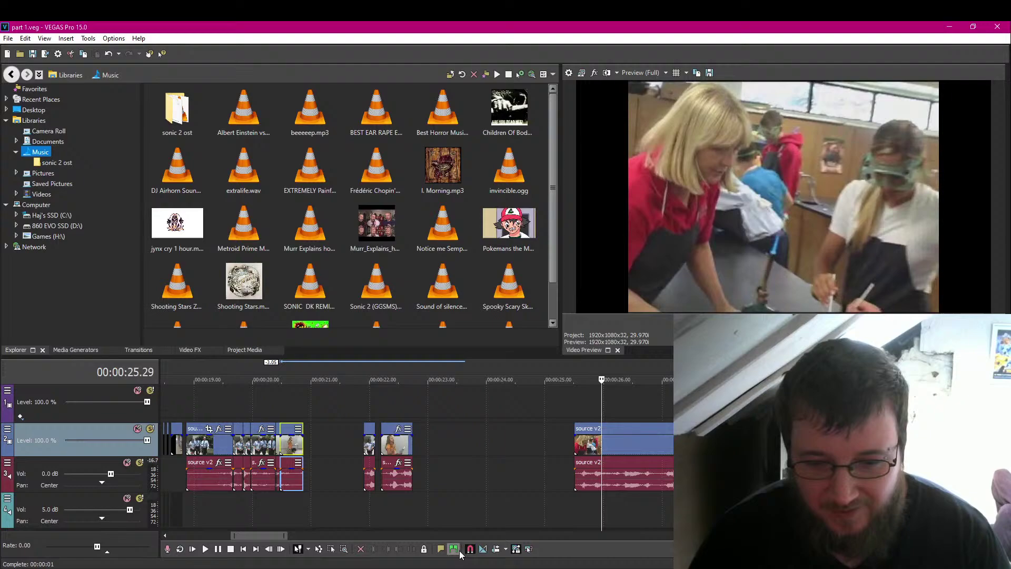
left_click(601, 445)
left_click(399, 548)
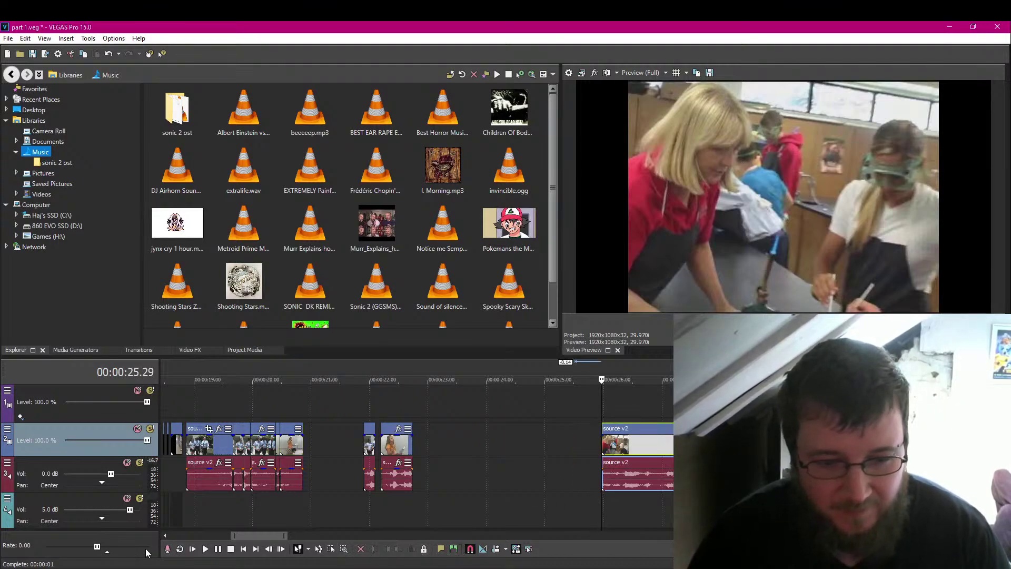
Play the clip, split it at 00:00:26.06, and move the piece before the cut directly after the joined pieces at about 00:00:20.26.
key("space")
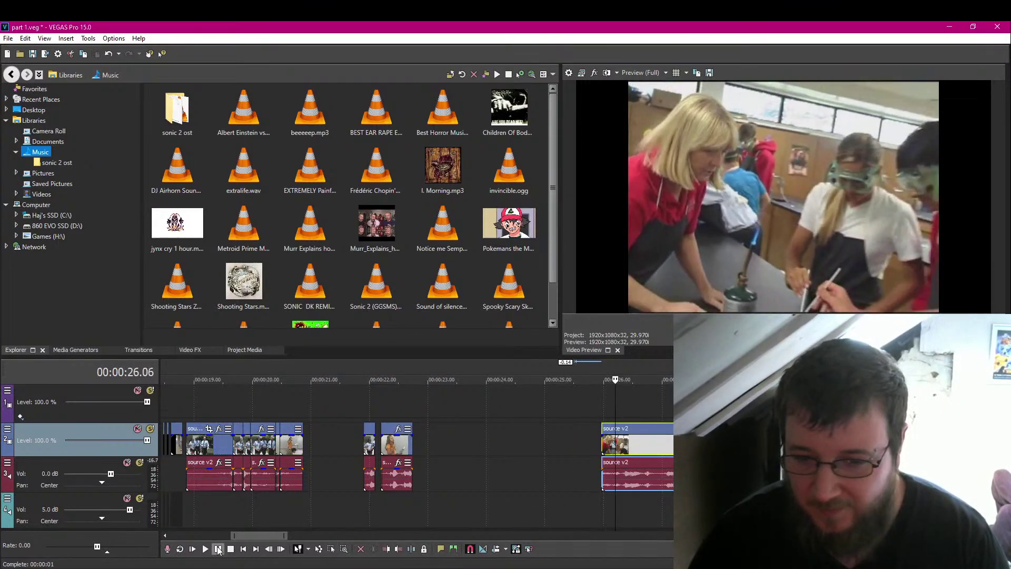
left_click(423, 548)
left_click_drag(611, 447, 311, 442)
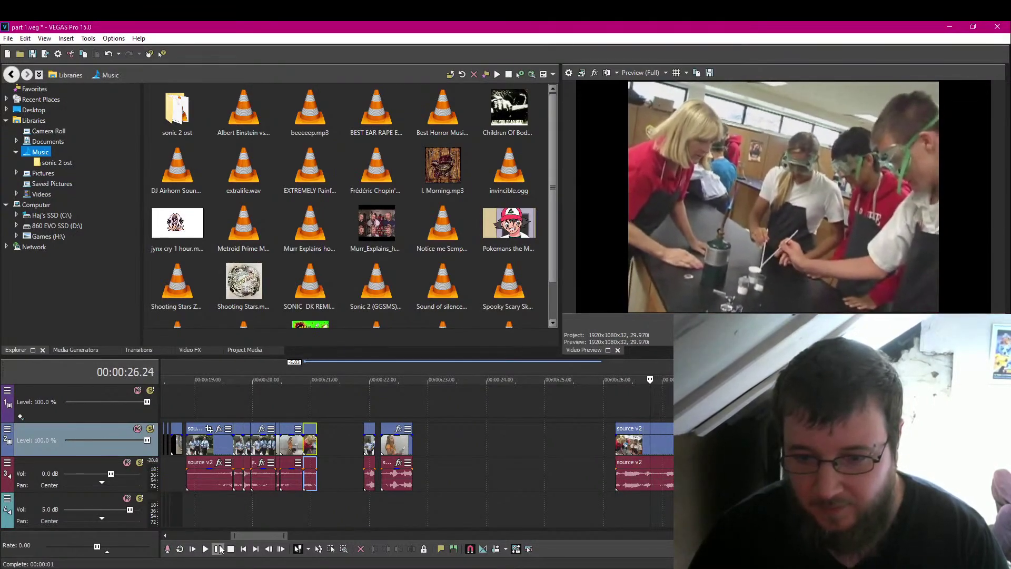
Play and step through the remaining source v2 clip to locate the next sound, and trim the clip's start to 00:00:26.24.
left_click(218, 548)
left_click(220, 548)
left_click(221, 548)
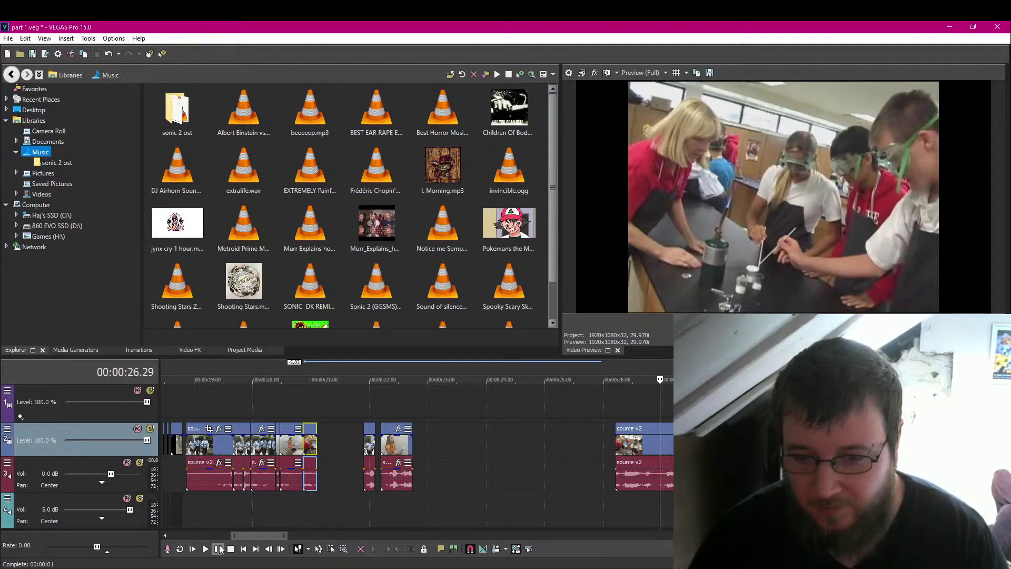
key("Left")
key("Left")
key("Left")
key("Left")
key("Left")
left_click(220, 548)
left_click(220, 549)
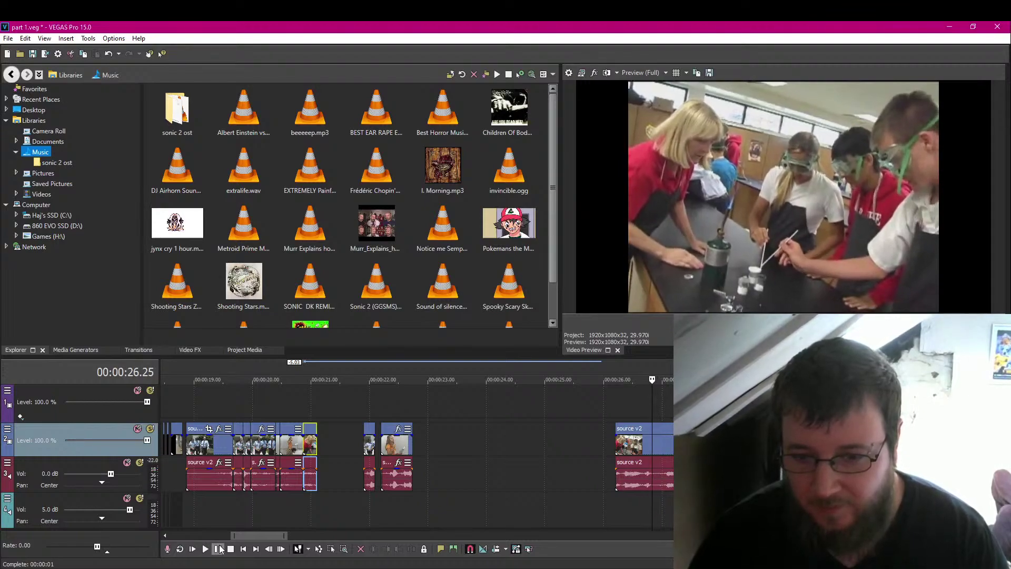
left_click(652, 448)
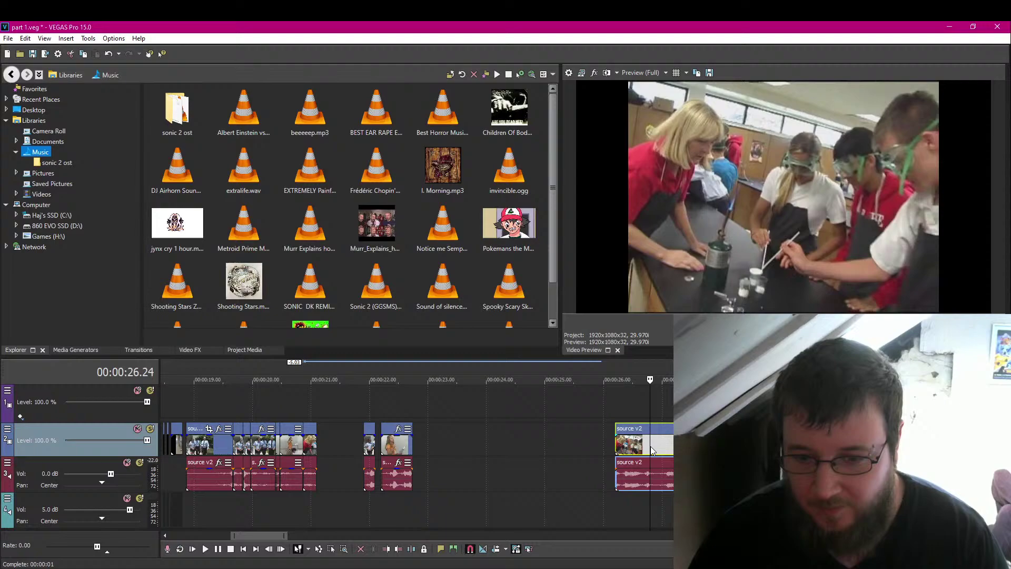
left_click(396, 549)
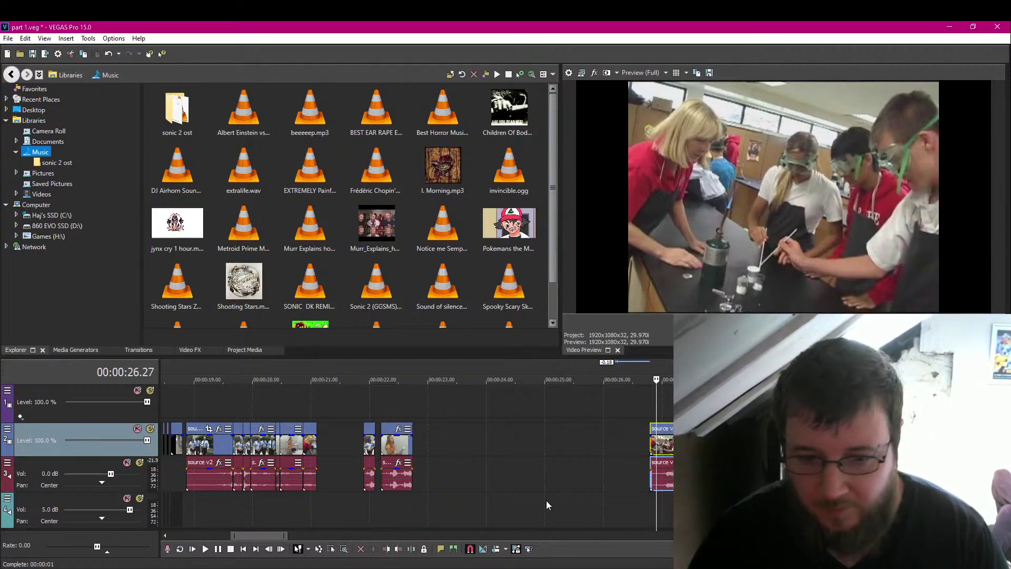
Split the source v2 clip at 00:00:26.27 and move the tiny piece directly after the joined pieces at about 00:00:21.03.
left_click(414, 550)
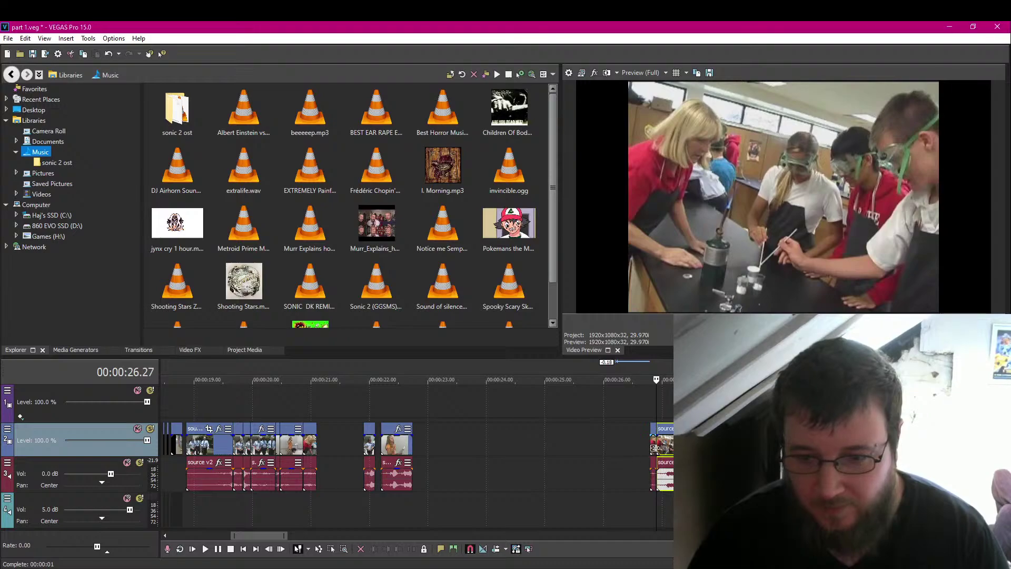
left_click_drag(655, 452, 20, 46)
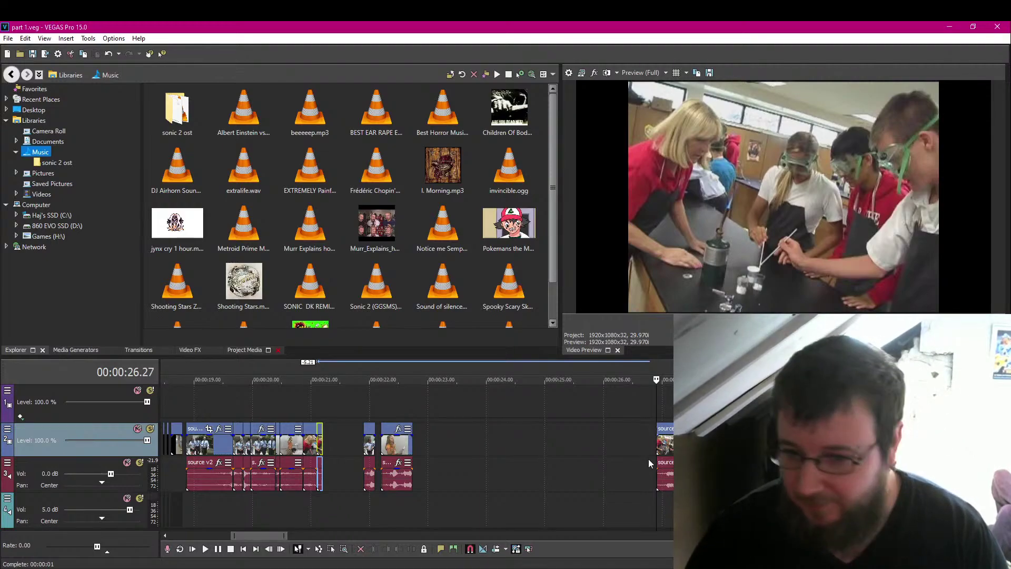
Move the remaining long source v2 clip back to start at 00:00:22.27 and play it from there.
left_click_drag(720, 453, 452, 450)
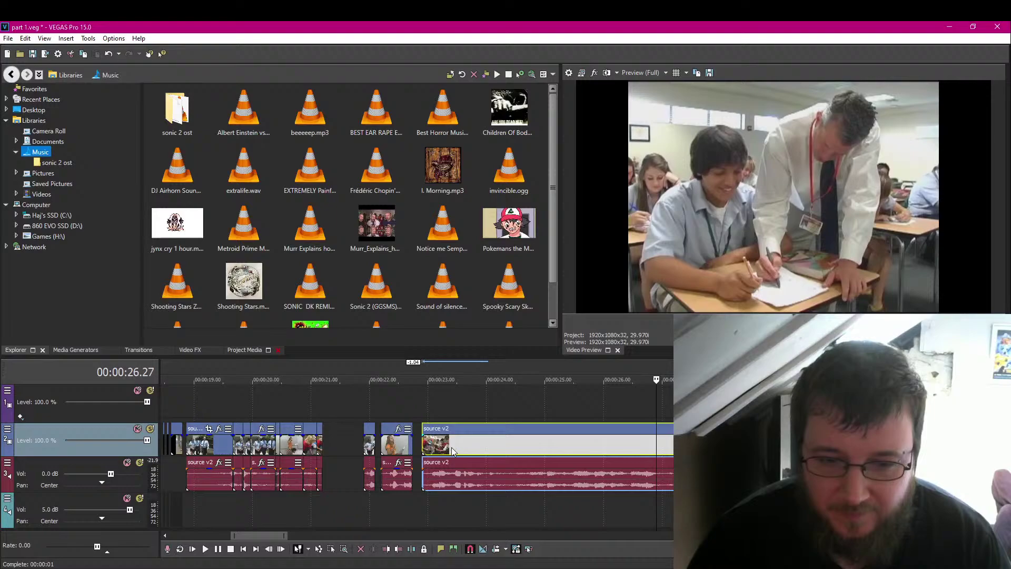
left_click(421, 447)
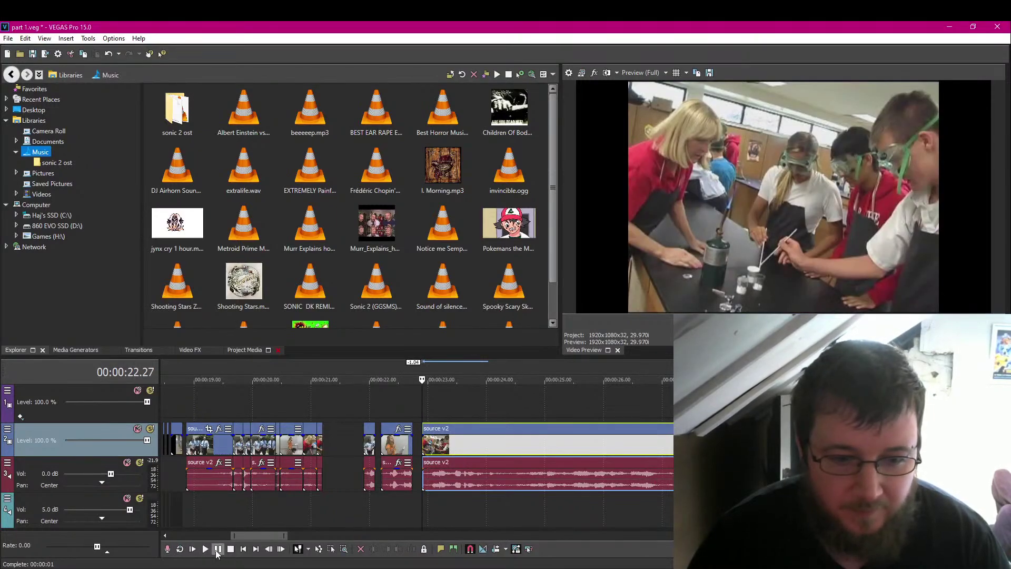
left_click(220, 553)
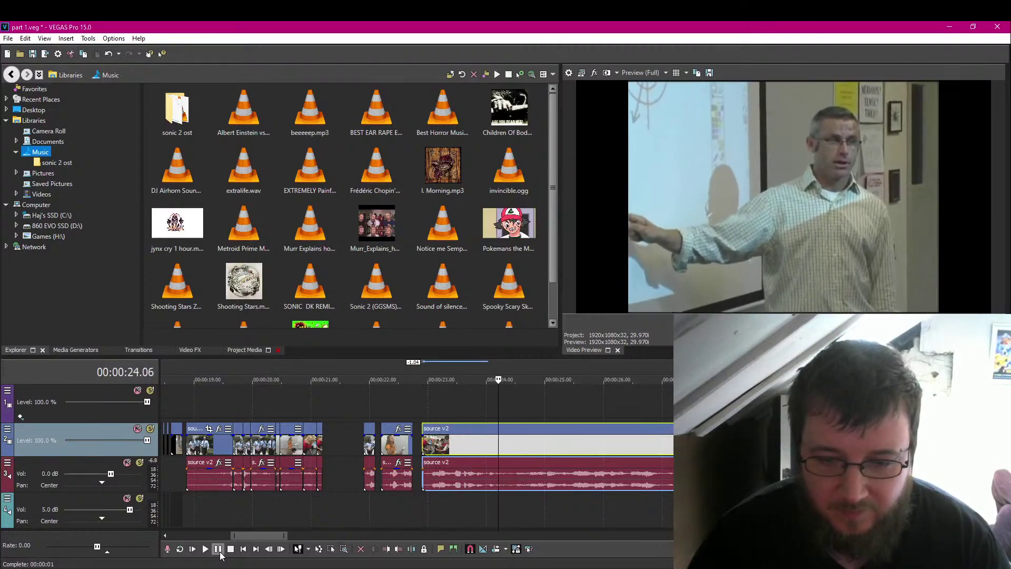
Replay and step through the long source v2 clip around 00:00:24.07 to find the next sound, and trim its start to 00:00:24.06.
left_click(218, 549)
key("Left")
key("Left")
key("Left")
key("Left")
key("Left")
key("Left")
key("Left")
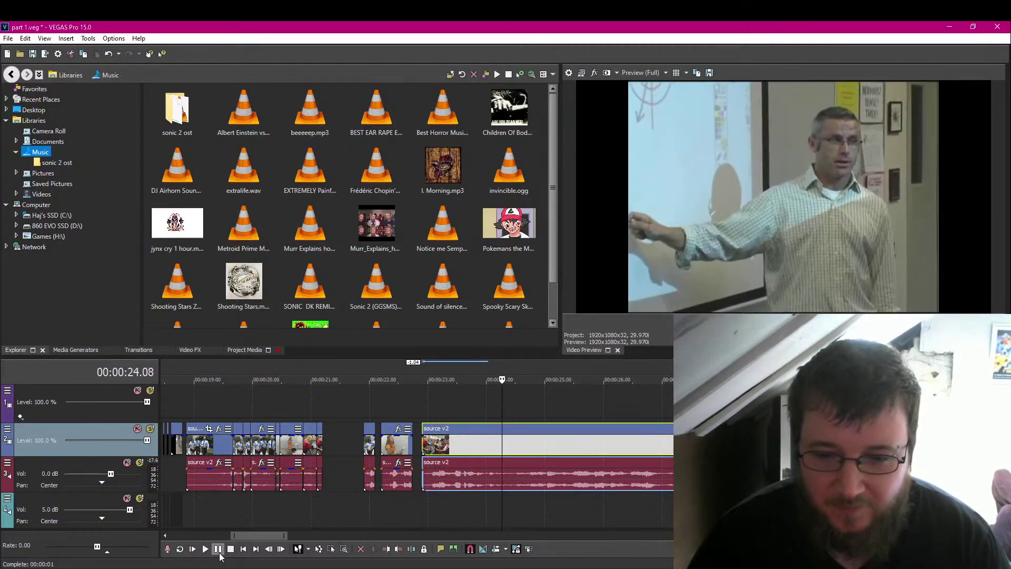
left_click(220, 554)
left_click(220, 553)
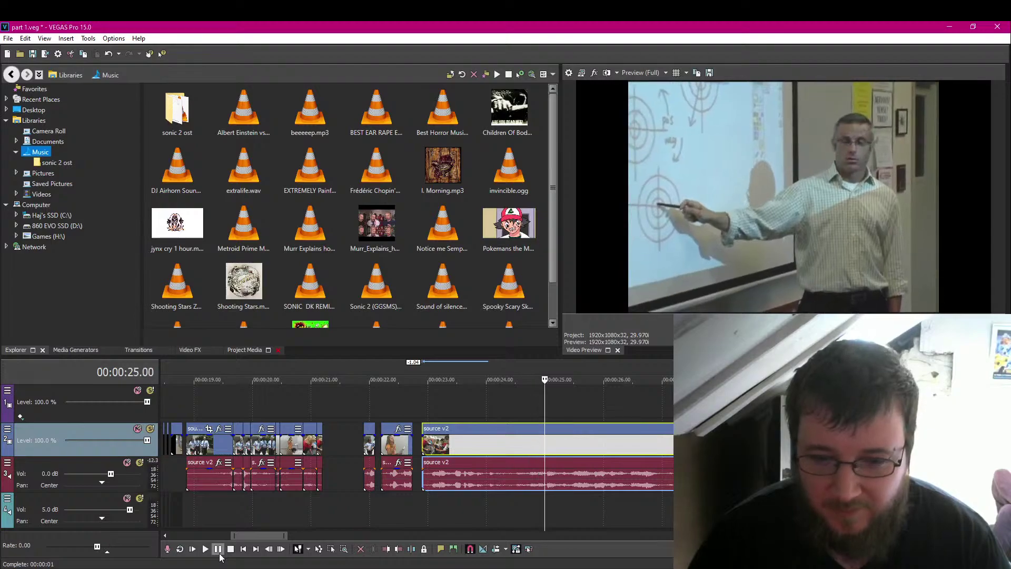
left_click(220, 554)
left_click(220, 554)
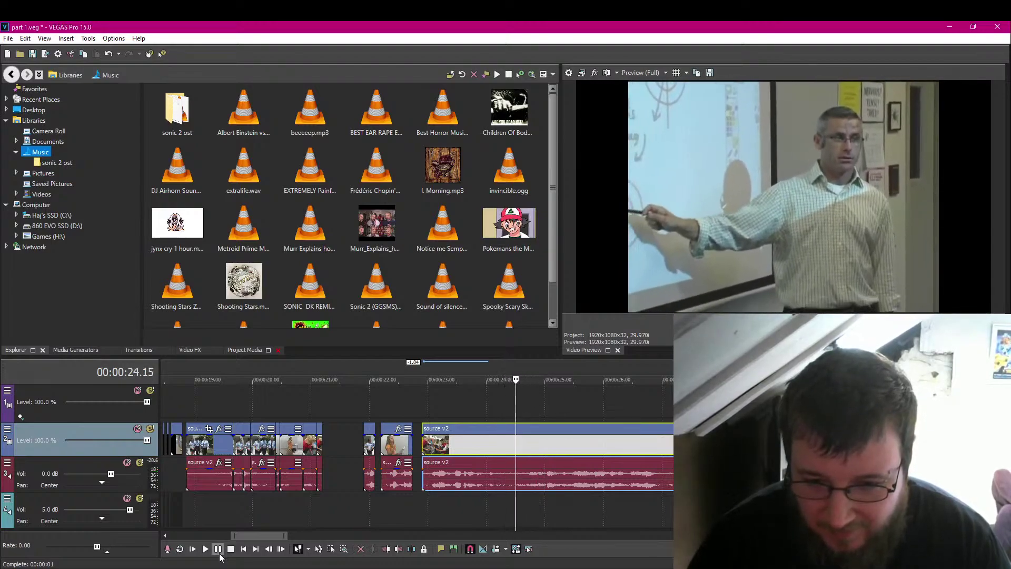
key("Left")
key("Left")
key("Left")
key("Left")
key("Left")
key("Left")
key("Left")
key("Left")
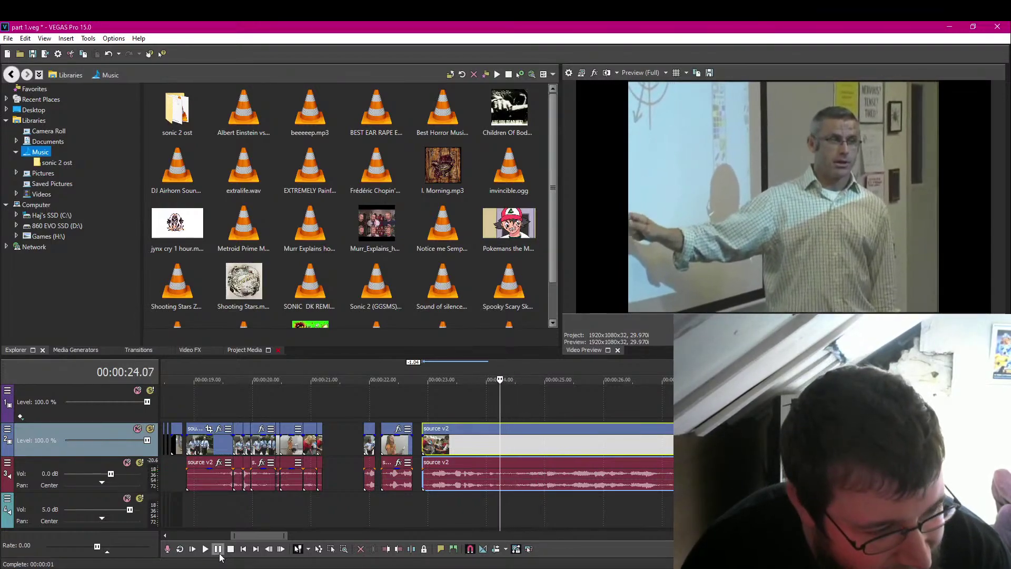
left_click(220, 553)
left_click(219, 553)
key("Left")
key("Left")
key("Left")
key("Left")
key("Left")
key("Left")
key("Left")
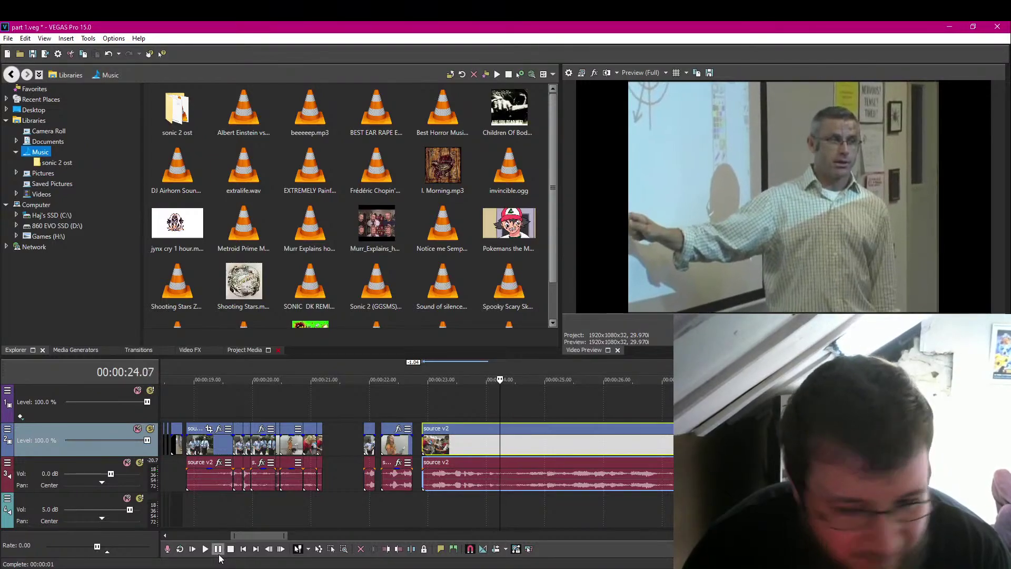
left_click(219, 554)
left_click(220, 554)
key("Left")
key("Left")
key("Left")
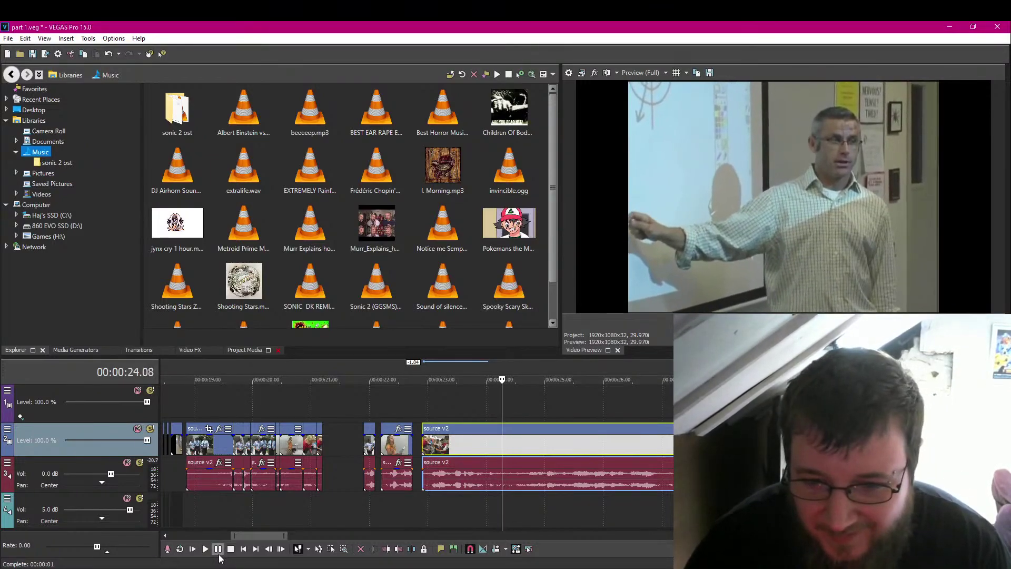
key("Left")
key("Left")
left_click(386, 548)
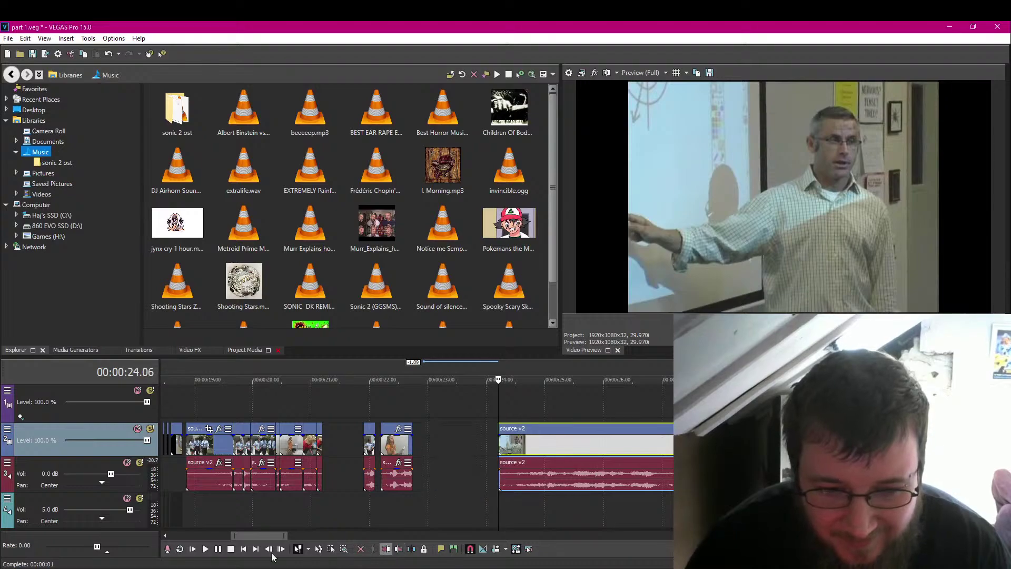
Split the long source v2 clip at 00:00:24.09, three frames after its start.
key("Right")
key("Right")
key("Right")
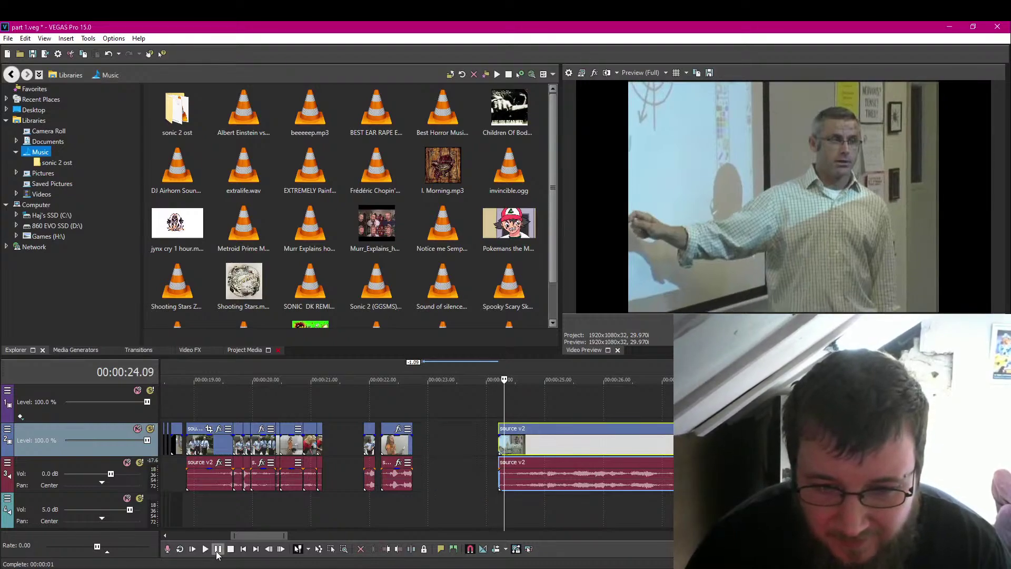
left_click(399, 549)
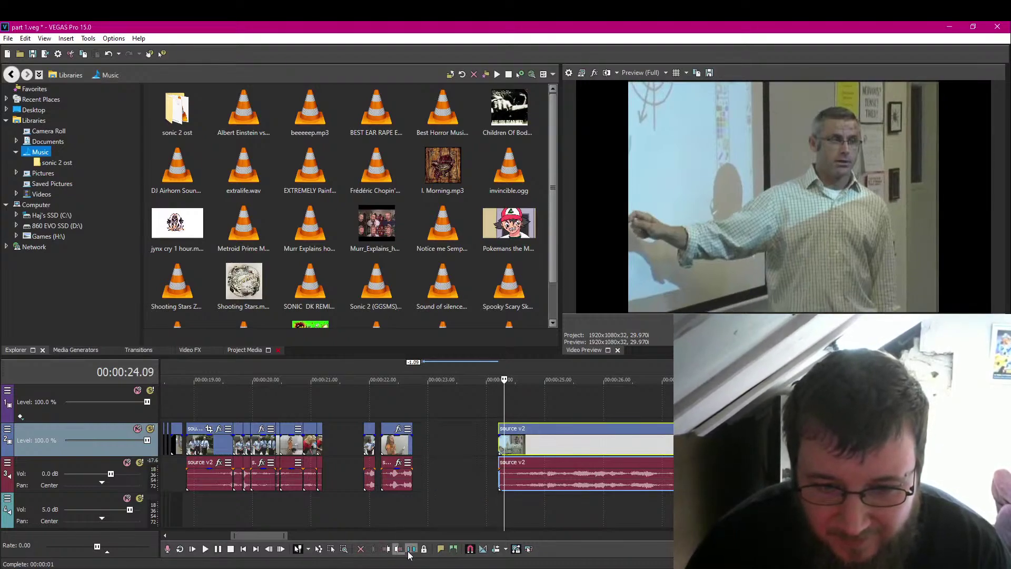
Move the split-off piece to the end of the joined pieces at 00:00:21.06 and extend its end by three frames.
left_click_drag(503, 451, 326, 447)
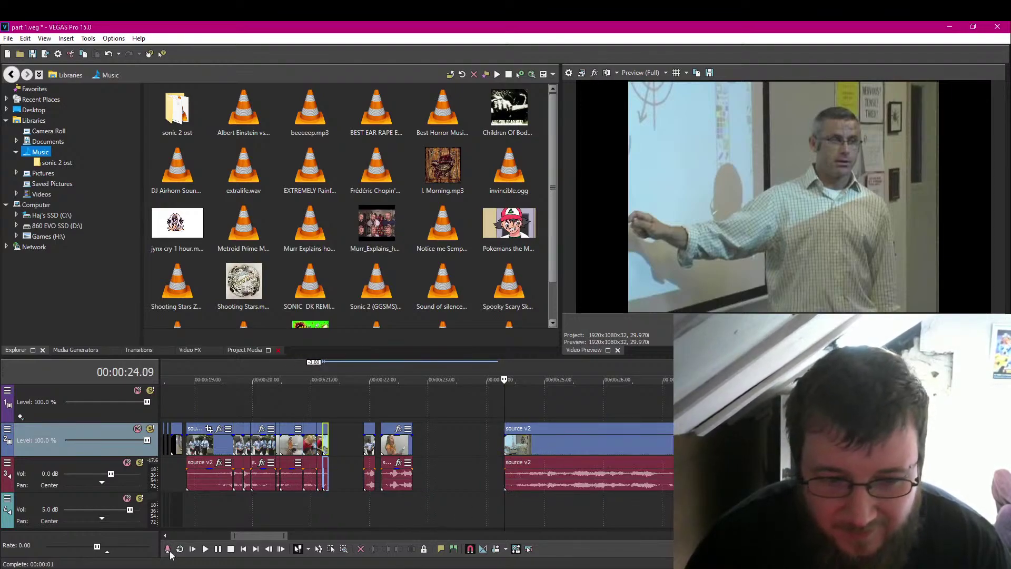
left_click(217, 549)
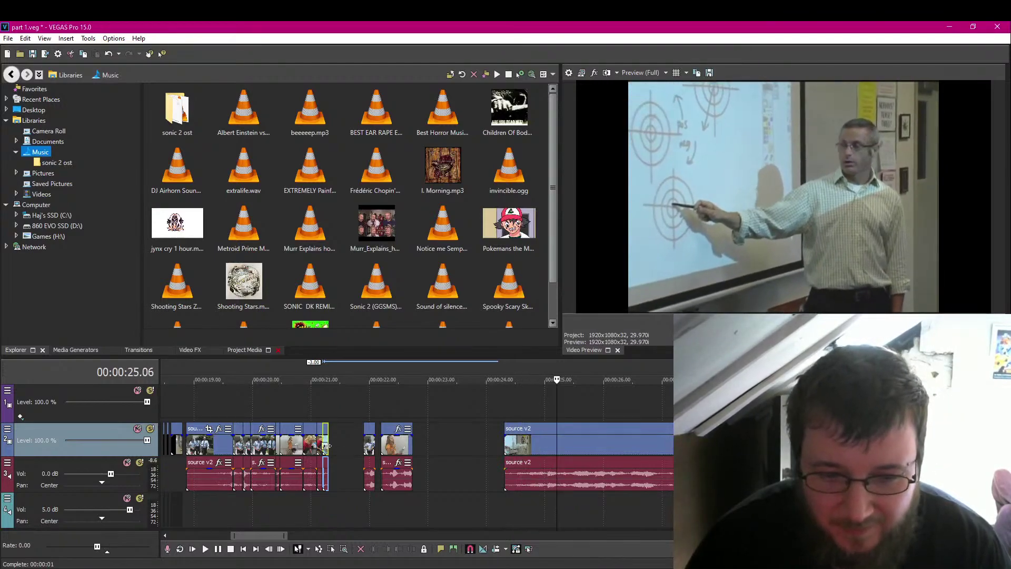
left_click_drag(326, 446, 334, 447)
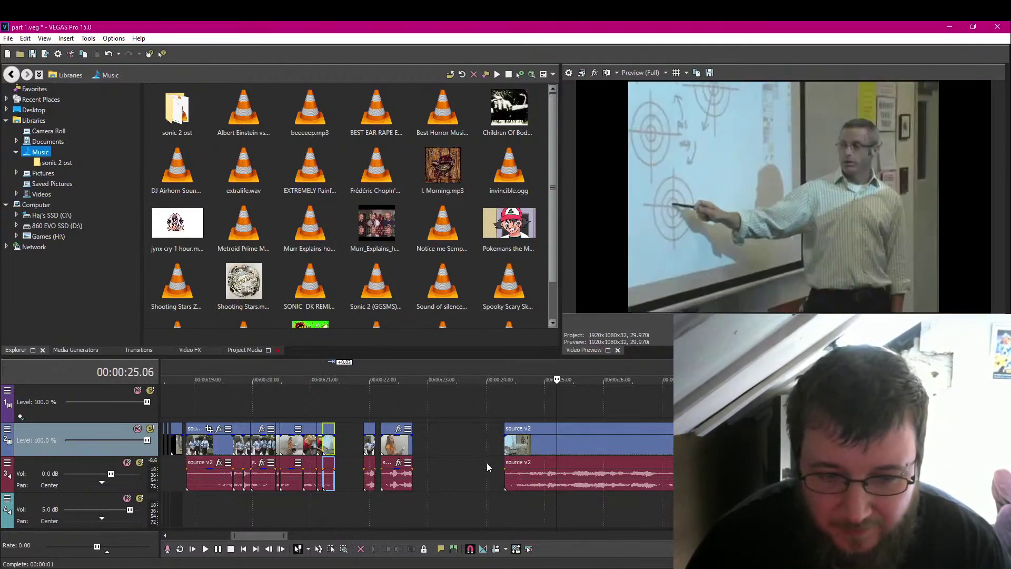
Play the long source v2 clip from 00:00:24.09 to locate the next sound, and trim its start to 00:00:26.25.
left_click(506, 447)
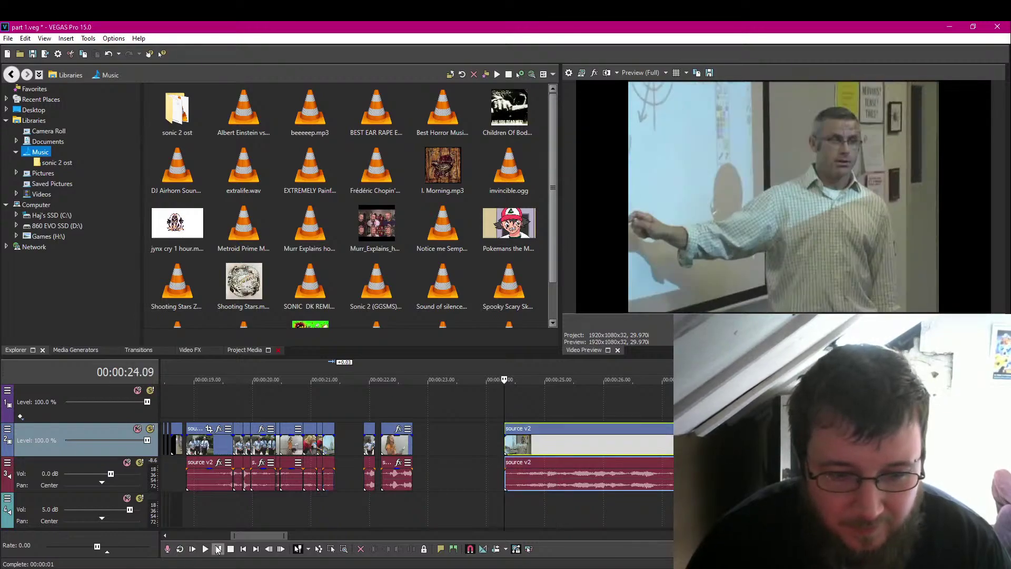
left_click(217, 549)
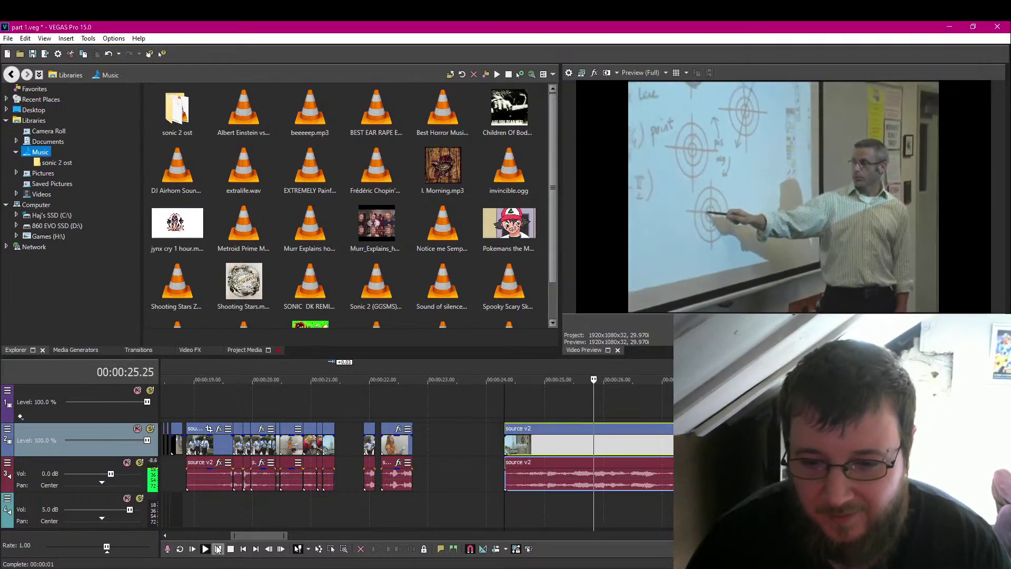
left_click(218, 549)
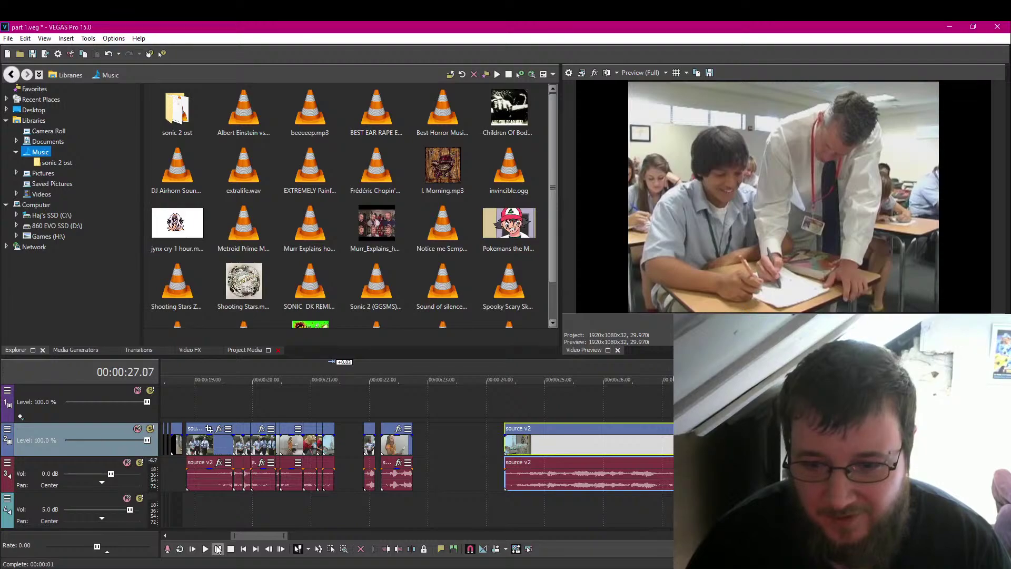
key("Left")
key("Left")
key("Left")
key("Left")
key("Left")
key("Left")
key("Left")
key("Left")
key("Left")
key("Left")
key("Left")
key("Left")
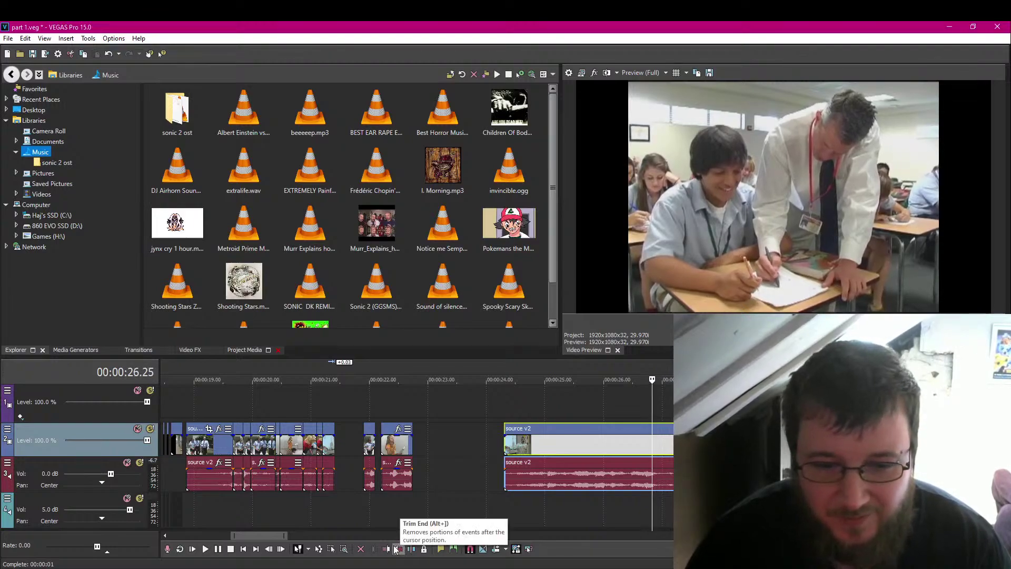
left_click(386, 550)
Play the trimmed source v2 clip and shorten its start by one more frame to 00:00:26.26.
left_click(218, 549)
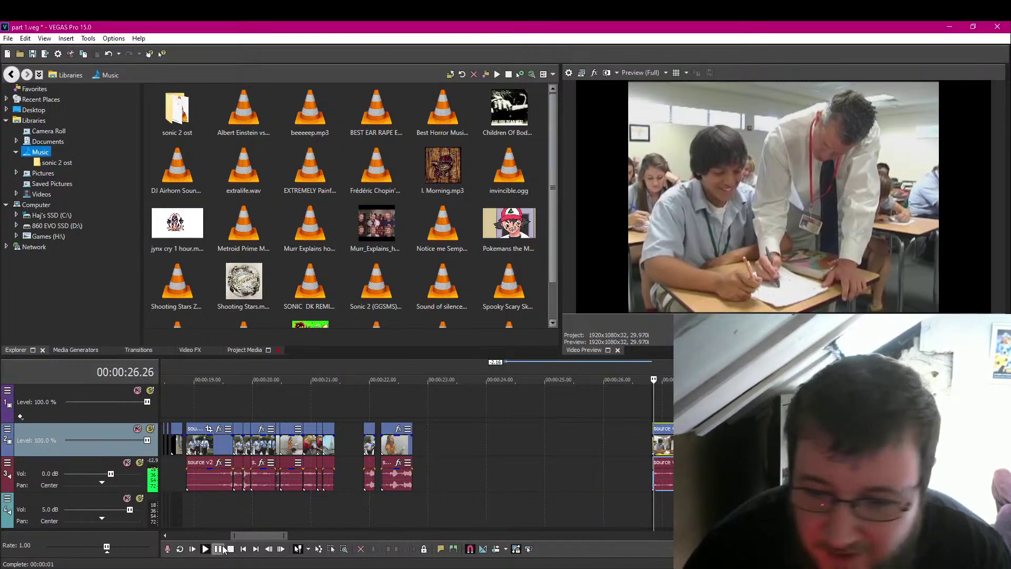
left_click(224, 549)
scroll(539, 495, "up", 3)
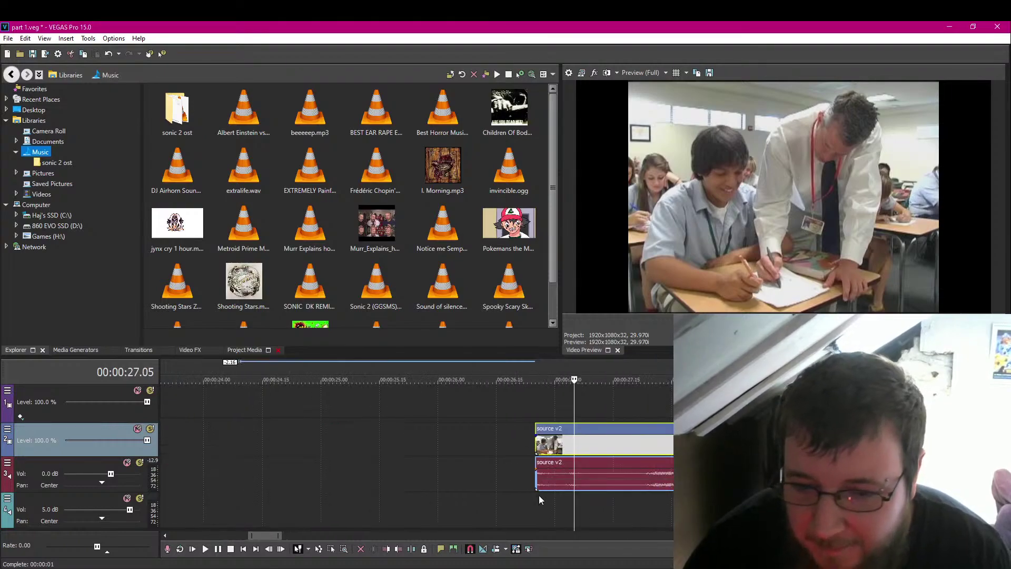
left_click_drag(536, 444, 540, 443)
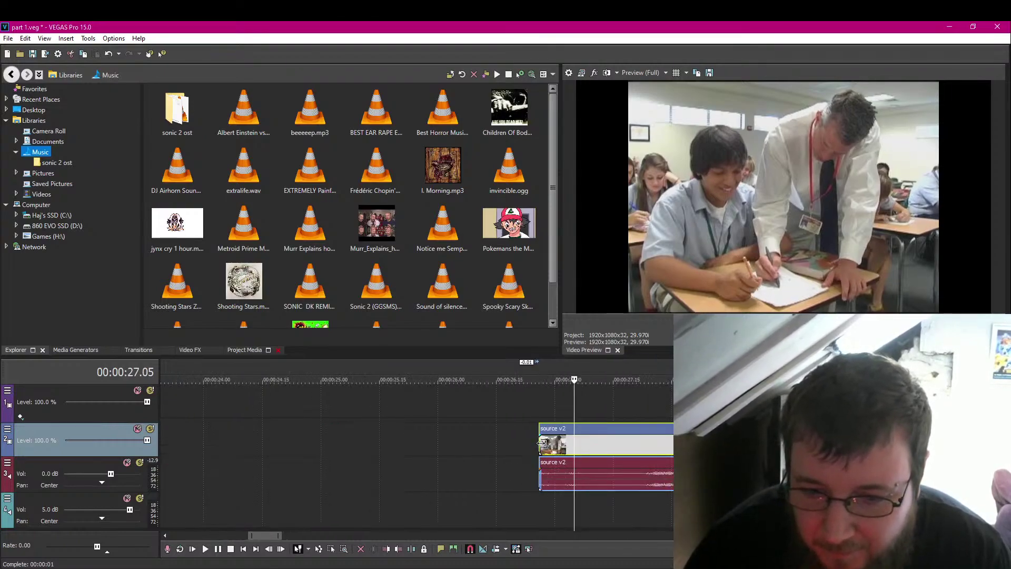
Split the source v2 clip at 00:00:27.02 and move the short piece directly after the joined pieces at about 00:00:21.12.
left_click(216, 553)
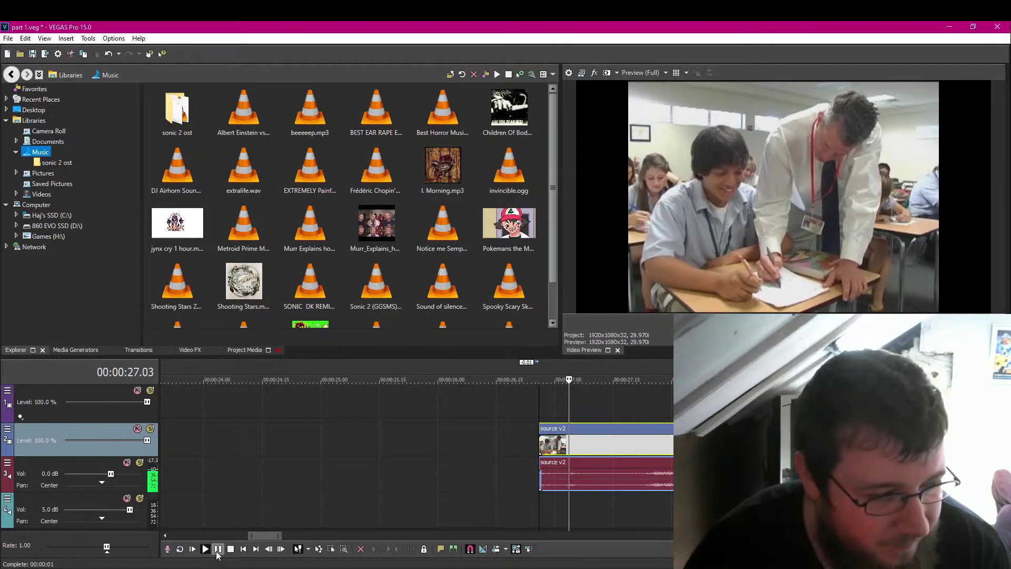
key("Left")
key("Left")
key("Left")
key("Left")
key("Left")
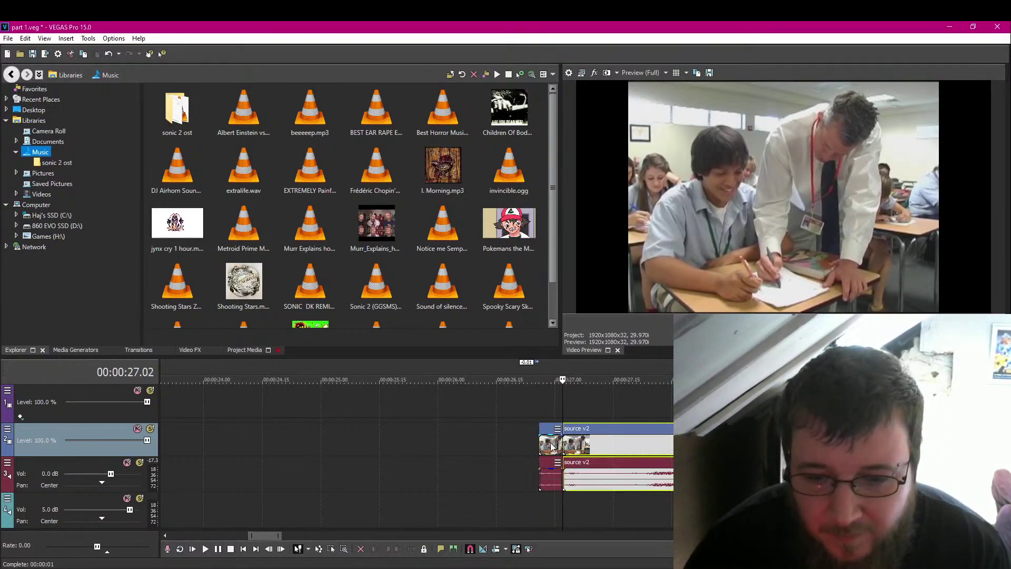
scroll(315, 450, "down", 5)
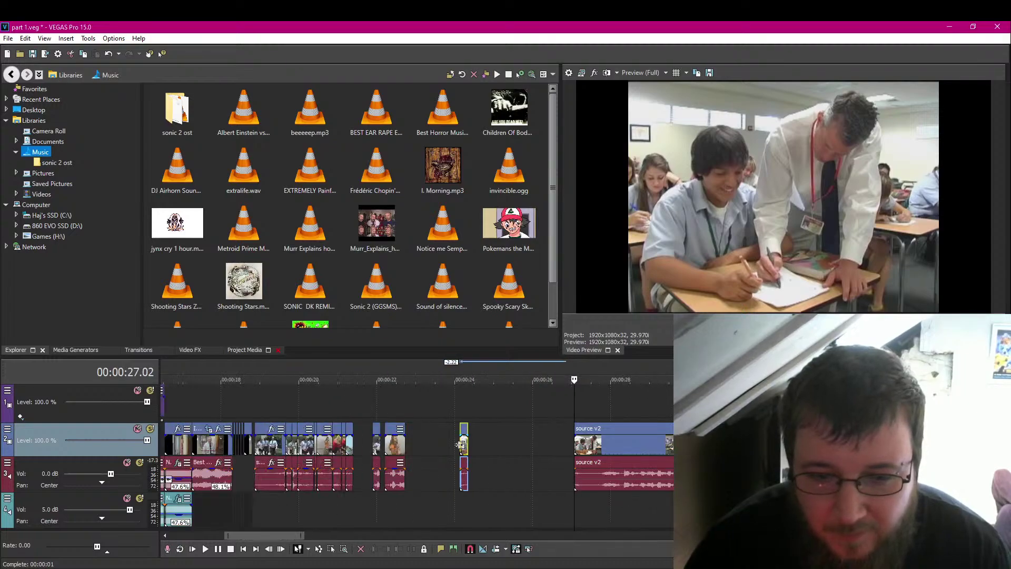
left_click_drag(464, 447, 360, 448)
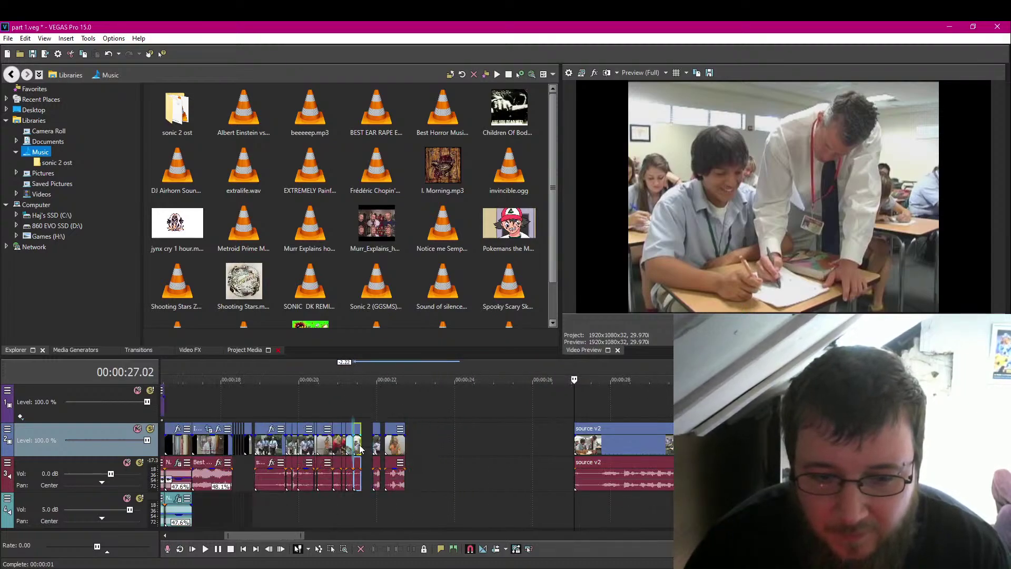
Play and step back through the remaining source v2 clip between 00:00:27.19 and 00:00:27.28 to find the next sound.
left_click(230, 549)
left_click(610, 513)
scroll(661, 501, "up", 4)
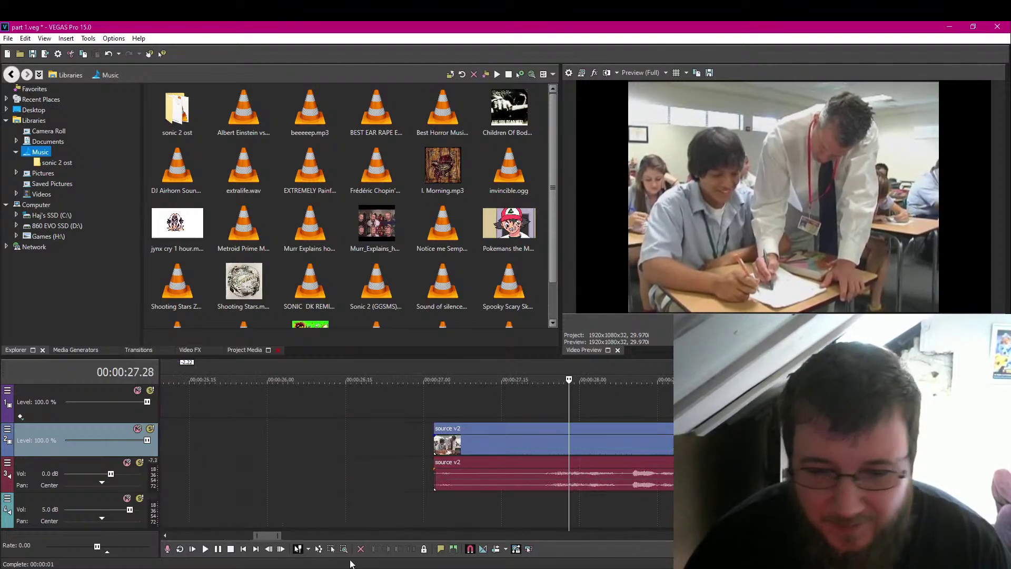
key("Left")
key("Left")
key("Left")
key("Left")
key("Left")
key("Left")
key("Left")
key("Left")
key("Left")
key("Right")
key("Left")
key("space")
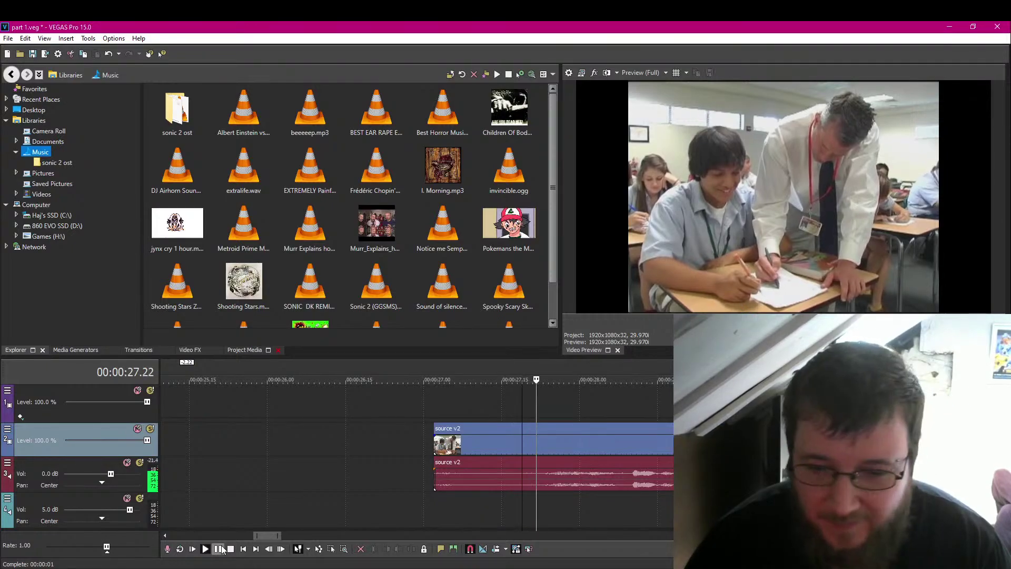
Step frame by frame around 00:00:28.05 to find where the sound begins, and trim the source v2 clip's start to 00:00:28.03.
left_click(222, 549)
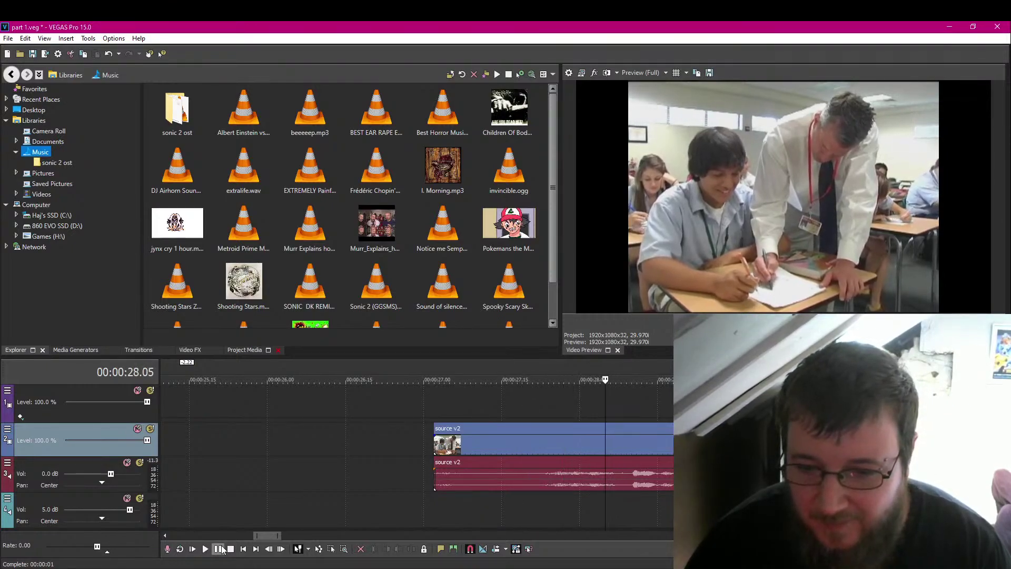
left_click(223, 549)
key("Left")
key("Left")
key("Left")
key("Left")
key("Left")
key("Left")
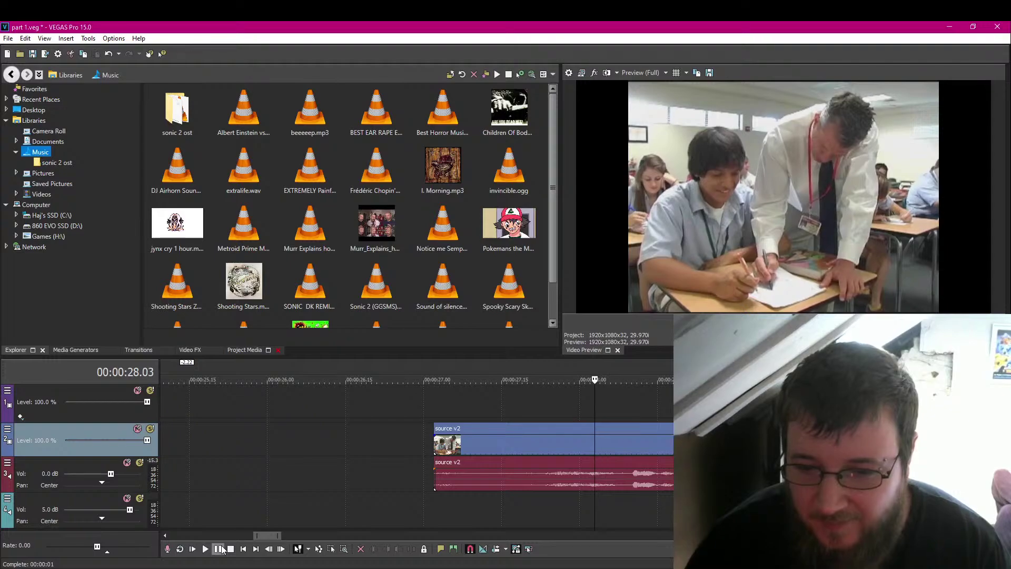
key("Right")
key("Right")
key("Left")
key("Left")
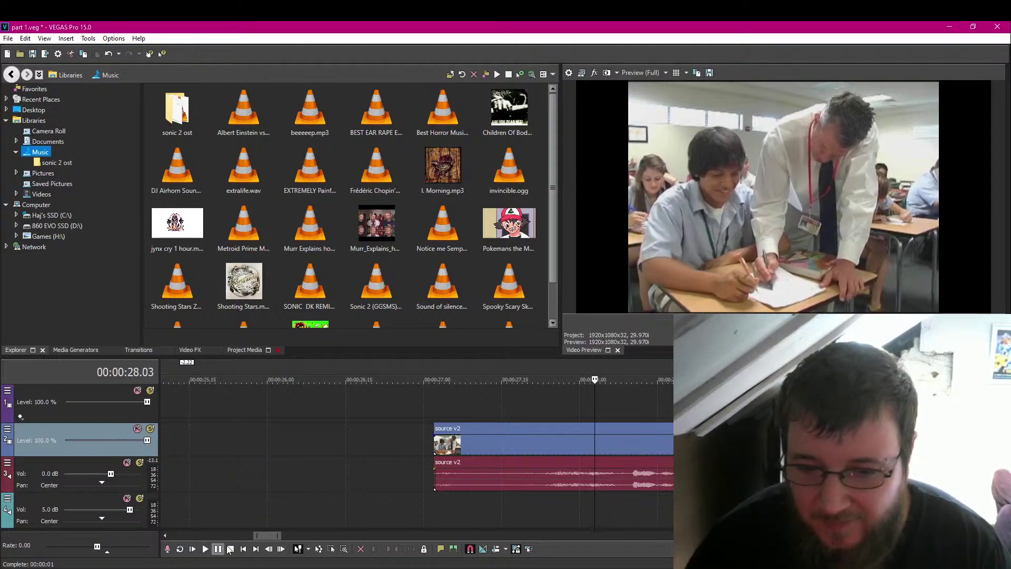
left_click(594, 442)
left_click(389, 549)
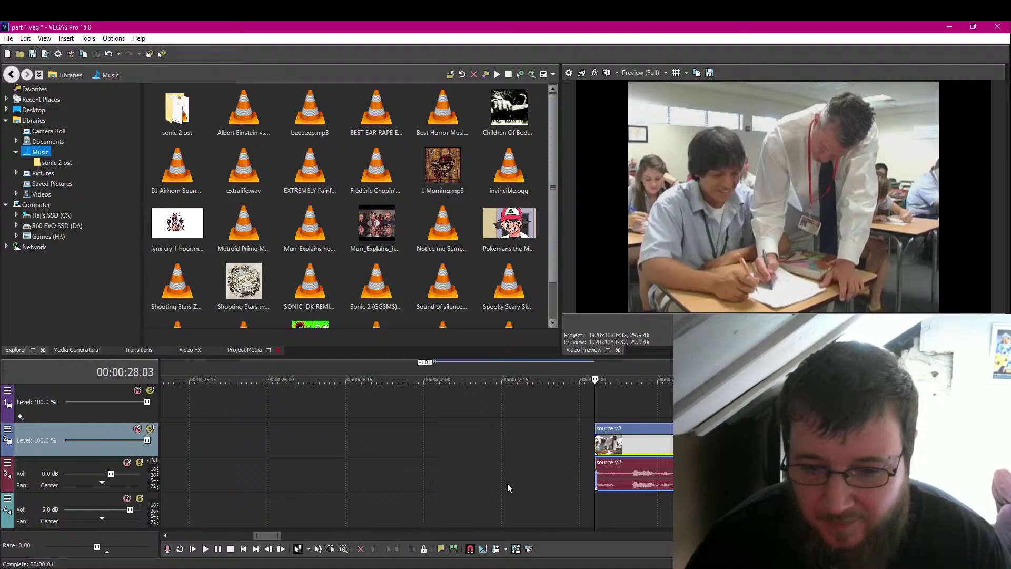
Play the source v2 clip from its new start and trim one more frame off, to 00:00:28.04.
left_click(217, 550)
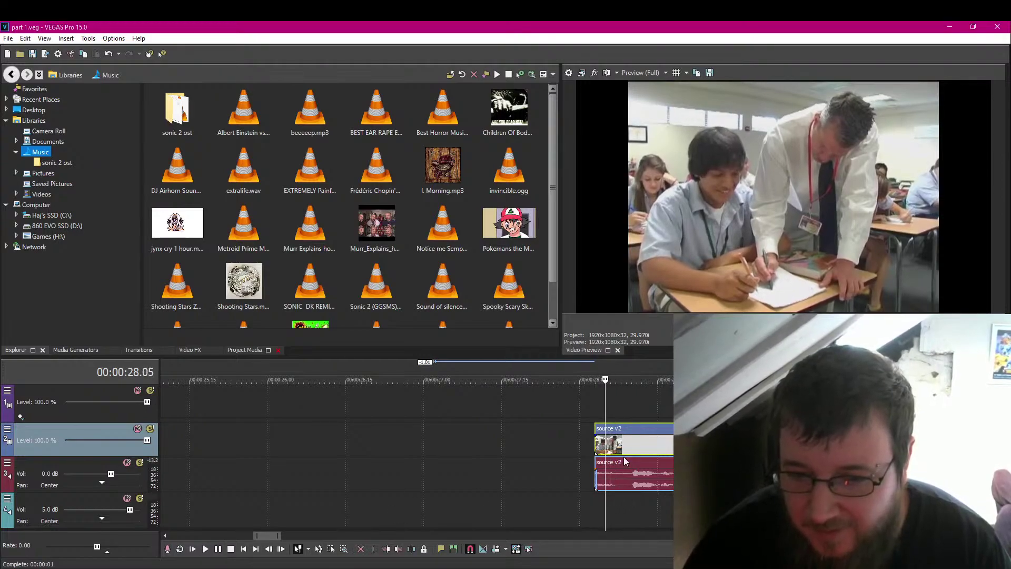
left_click_drag(624, 462, 630, 462)
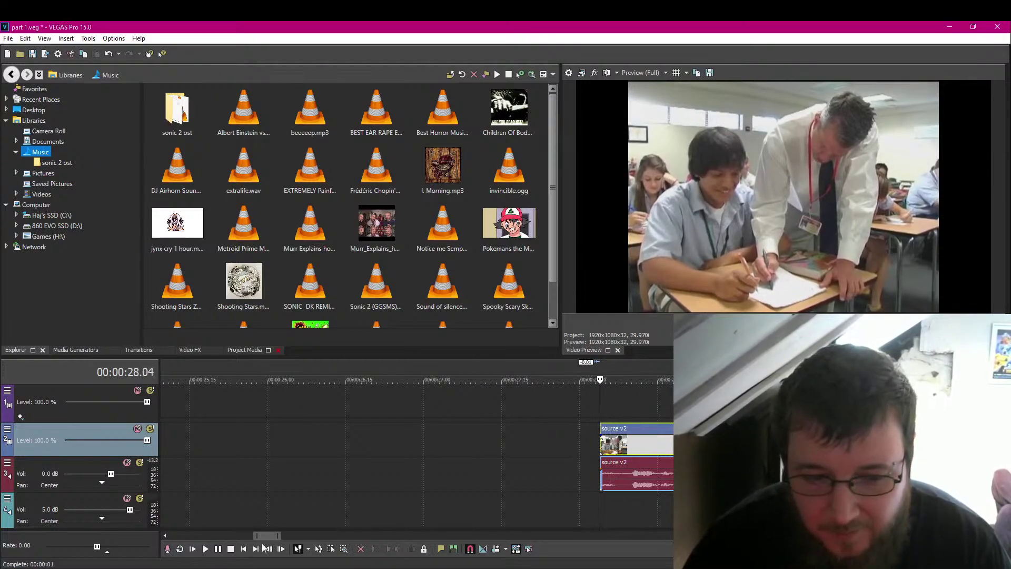
Split the source v2 clip at 00:00:28.08 and move the short piece away from the long clip to about 00:00:26.21.
left_click(217, 547)
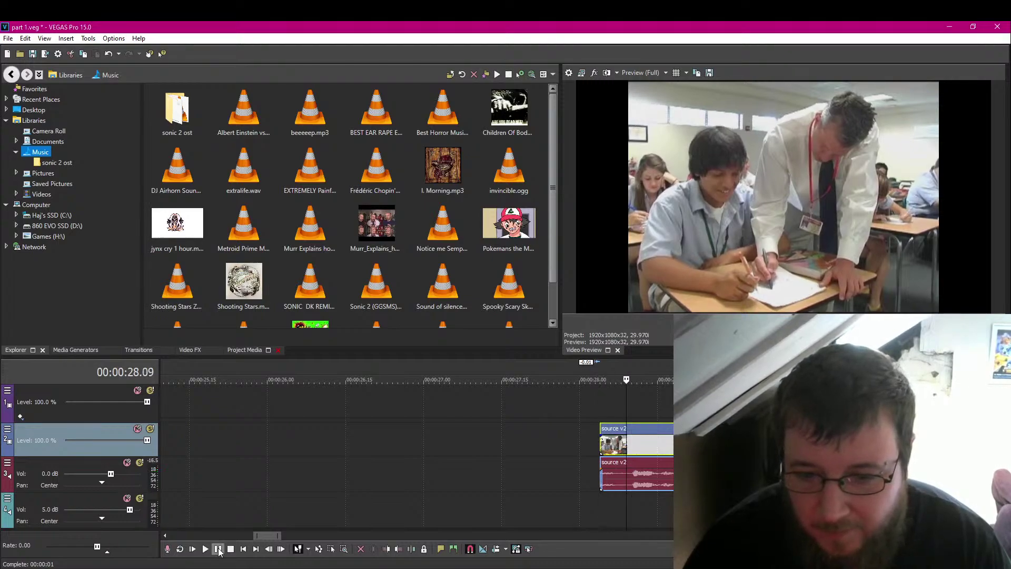
key("Return")
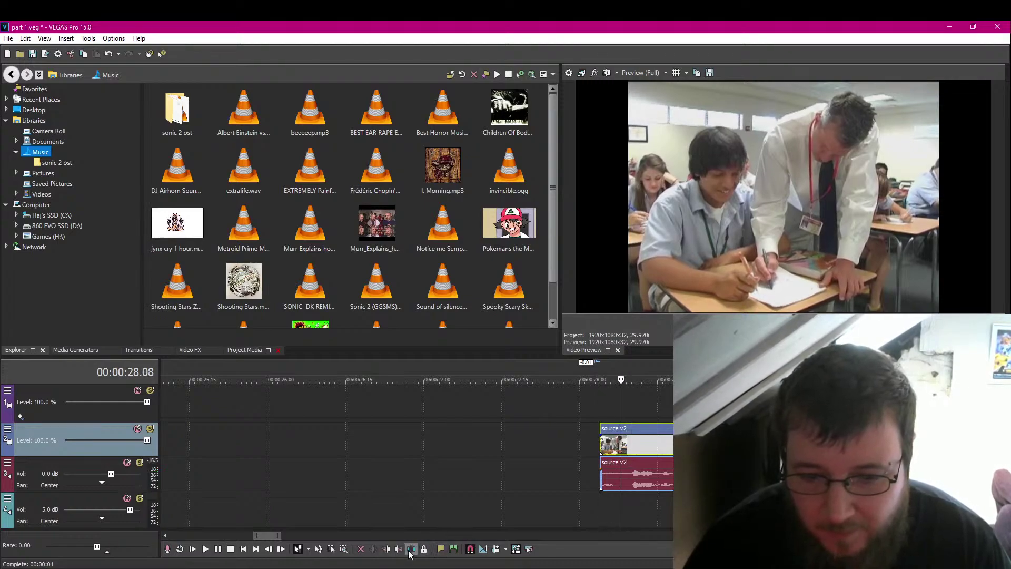
key("s")
left_click_drag(614, 452, 389, 461)
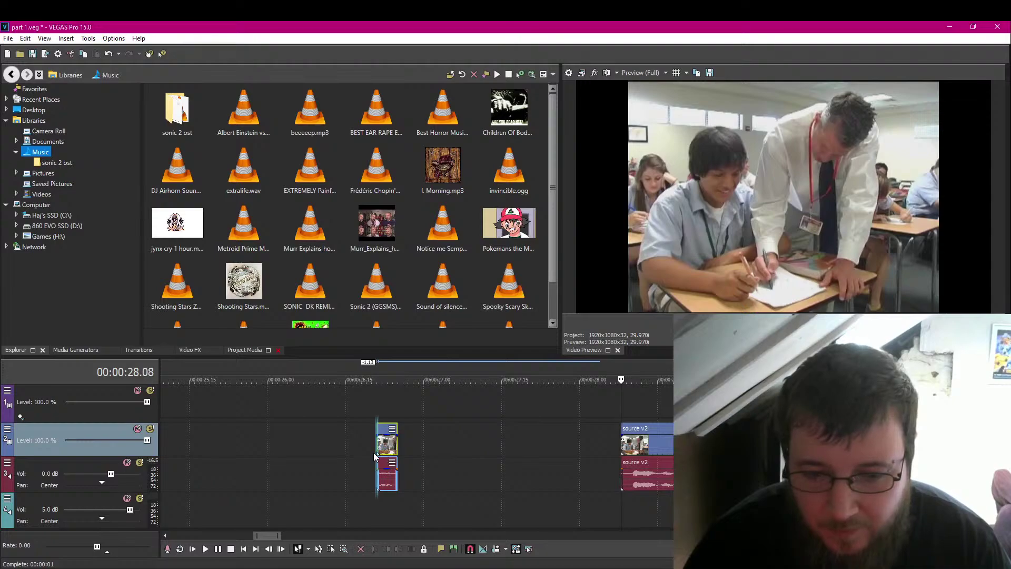
Move the short piece directly after the joined pieces at about 00:00:21.18, and shift the two loose pieces following them about one second later.
left_click(373, 453)
left_click(218, 548)
scroll(324, 462, "down", 3)
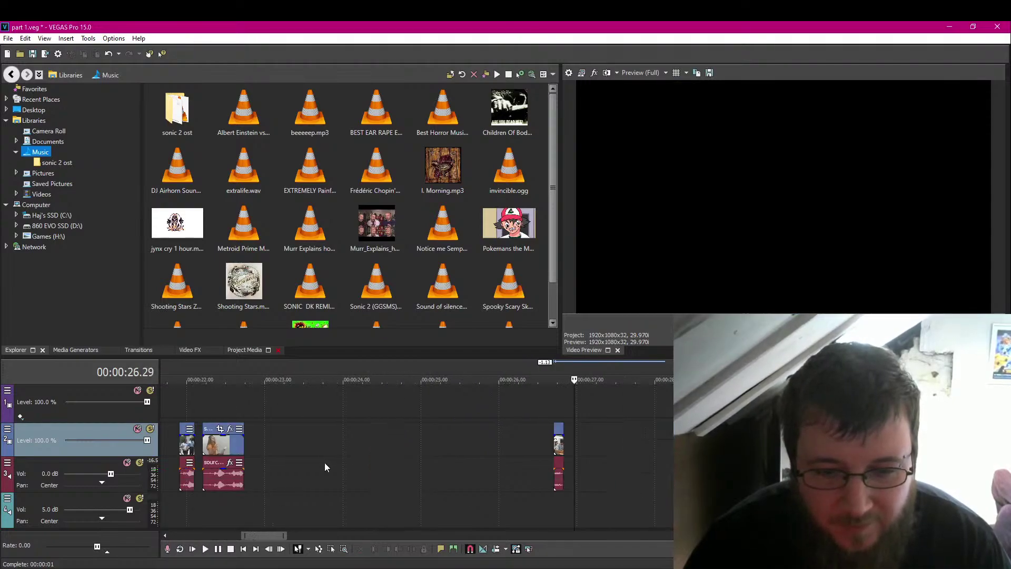
left_click_drag(563, 445, 374, 444)
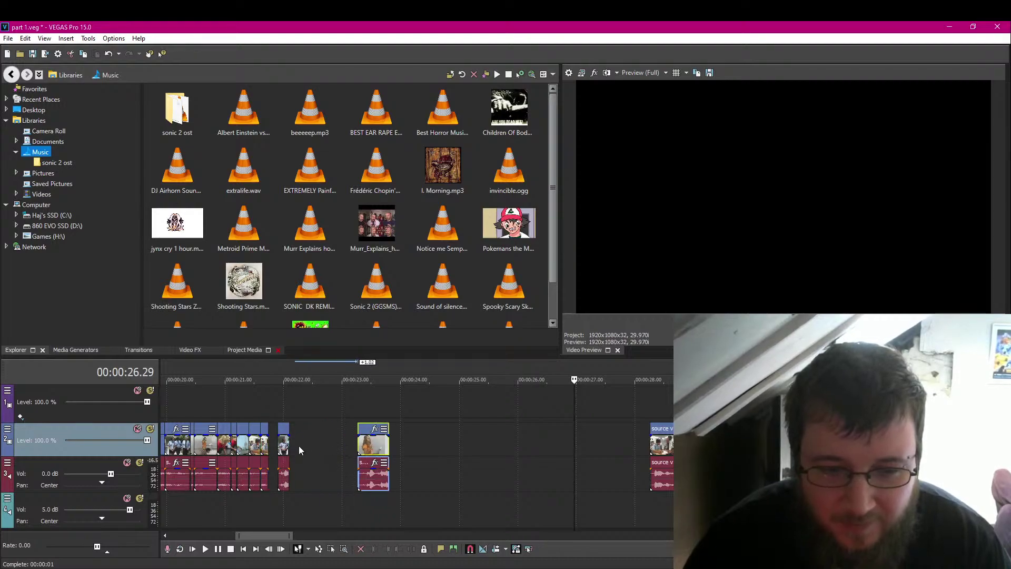
left_click_drag(289, 448, 346, 453)
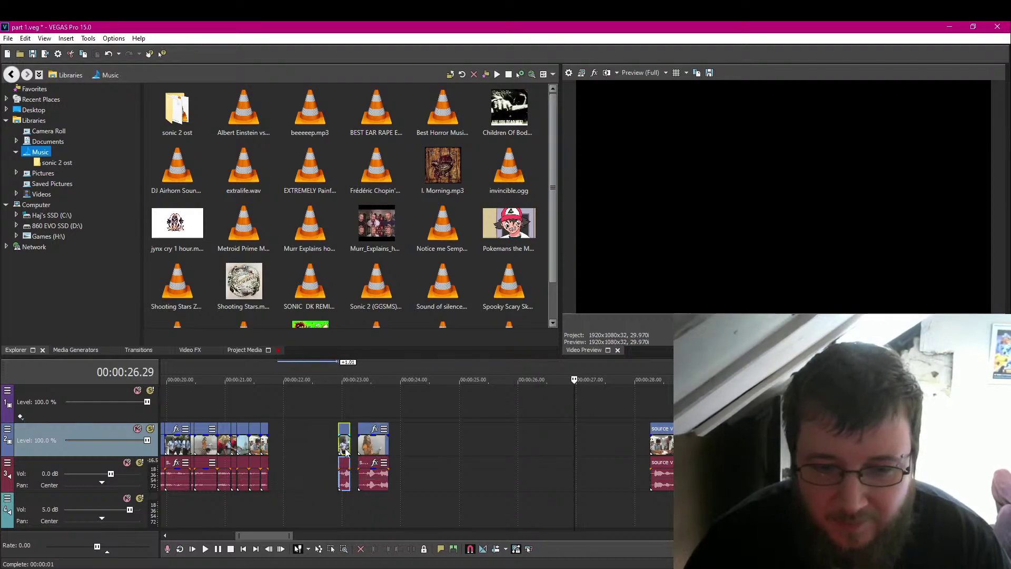
Play the source v2 clip repeatedly from 00:00:28.08 and 00:00:28.17 to find the next sound, and trim its start to 00:00:28.17.
left_click(651, 445)
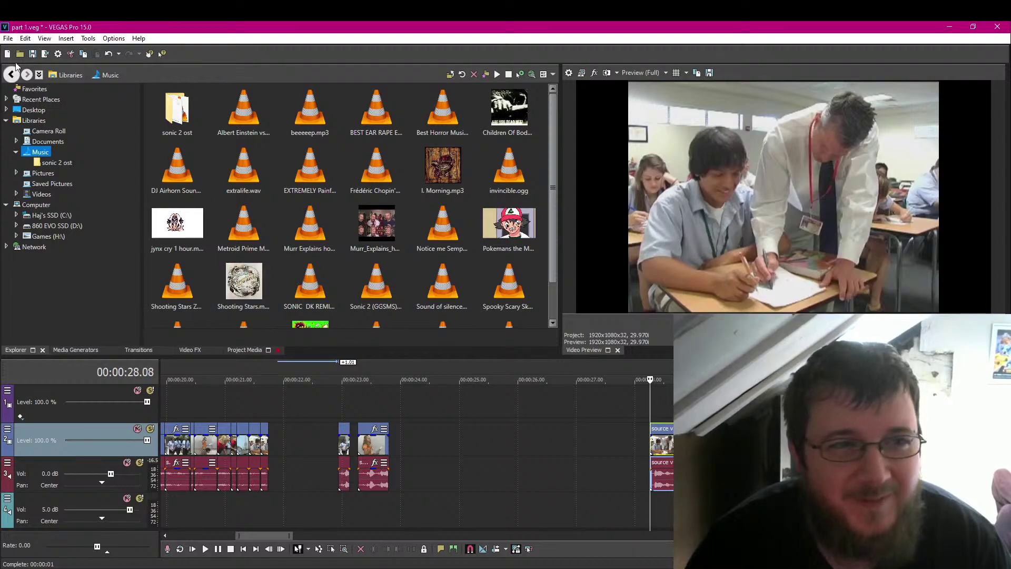
left_click(33, 54)
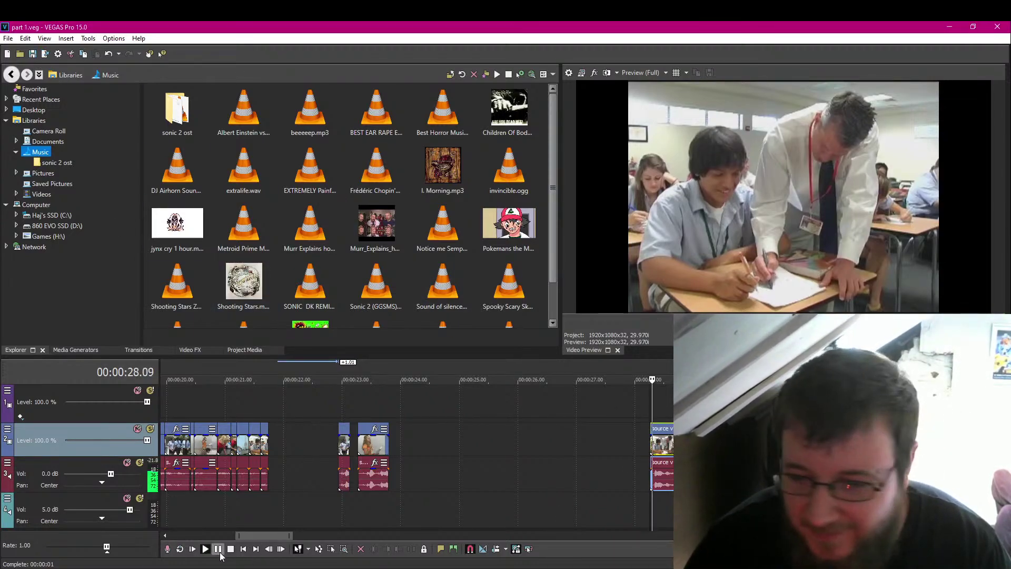
scroll(644, 491, "up", 6)
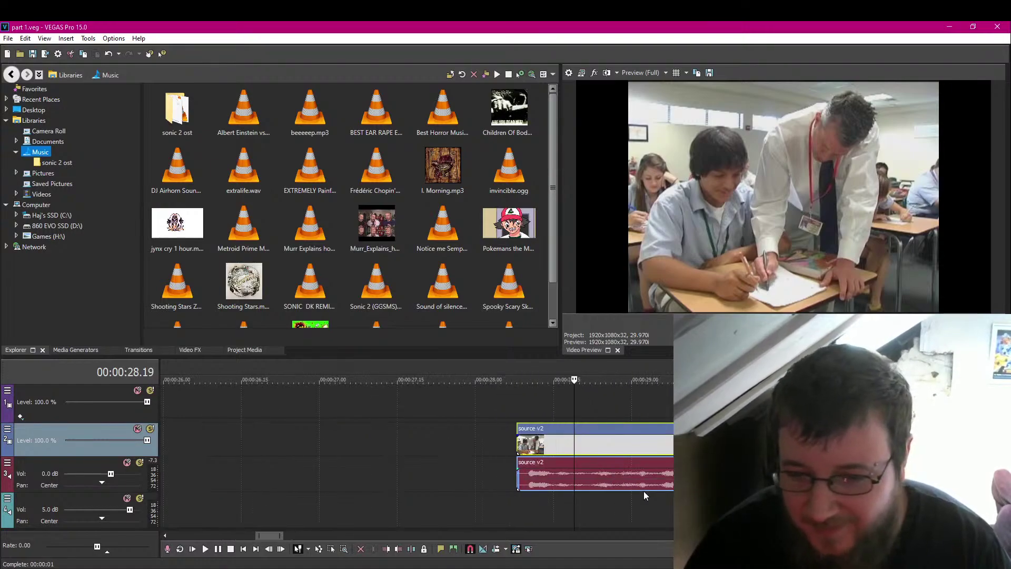
left_click(206, 550)
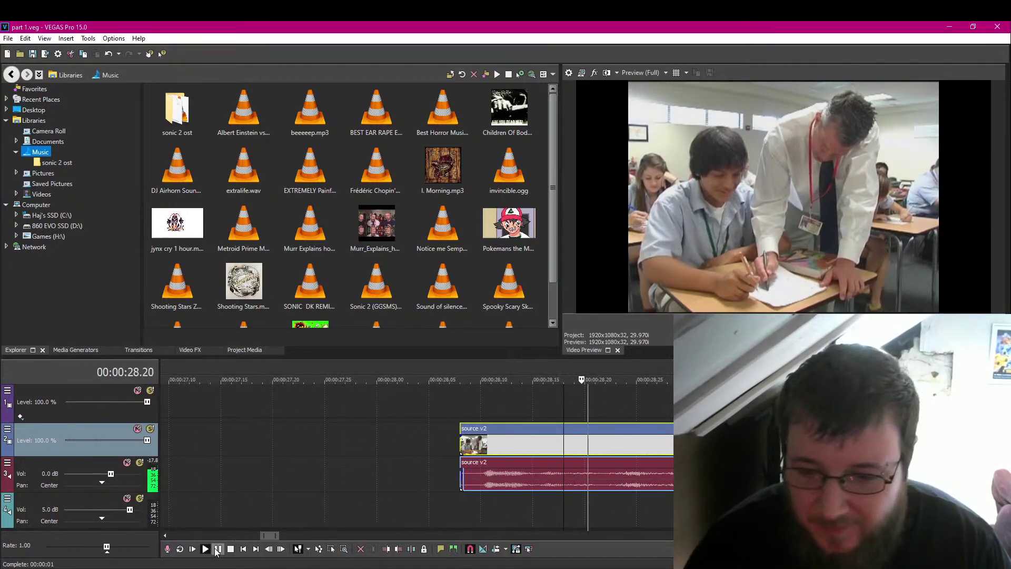
left_click(207, 551)
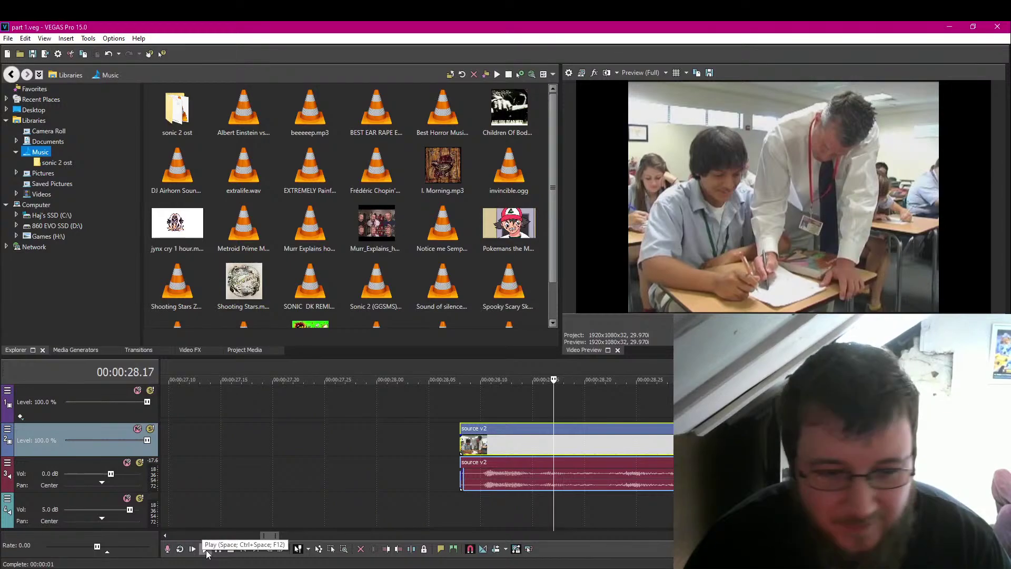
left_click(207, 551)
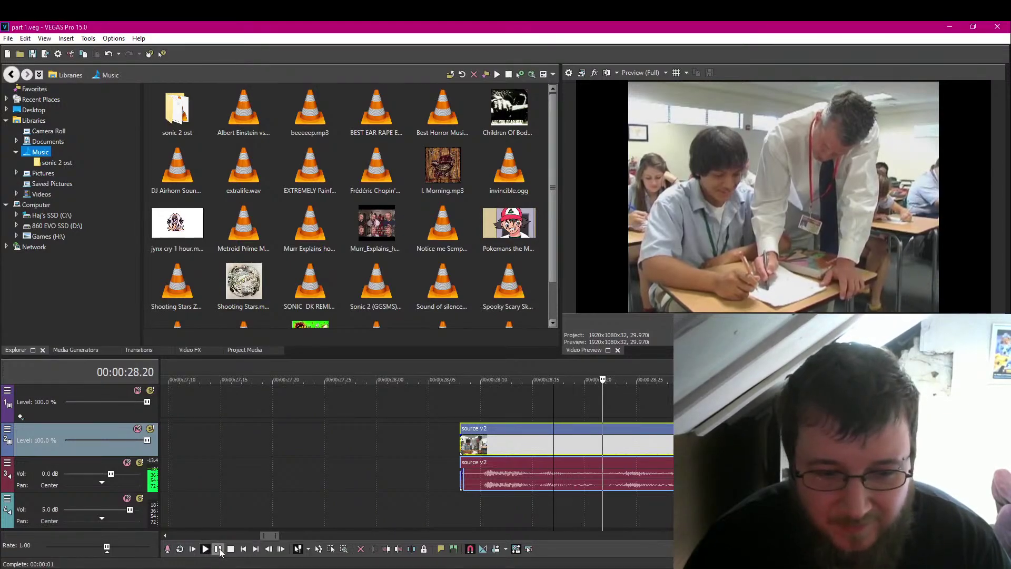
left_click(231, 553)
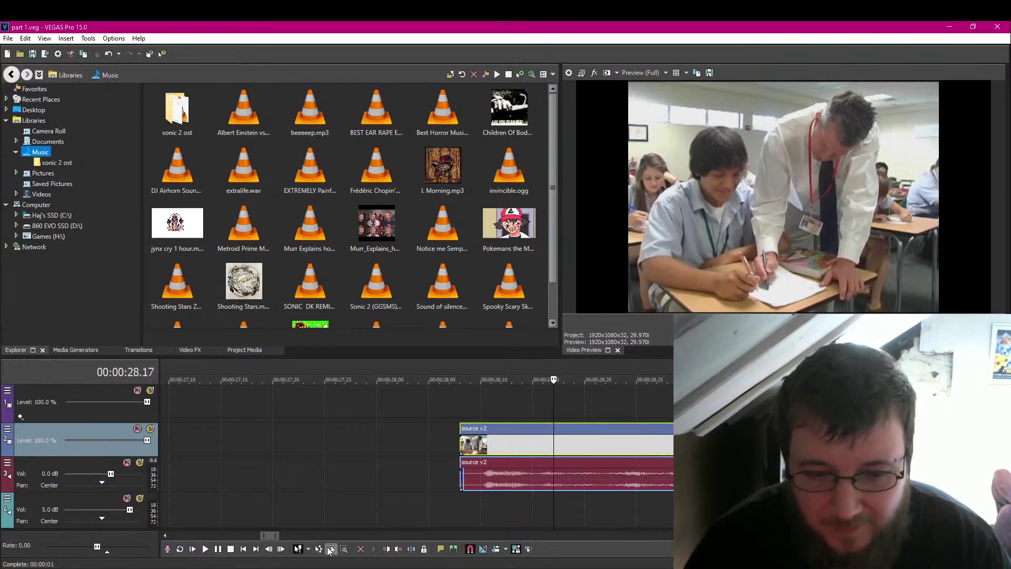
left_click(396, 550)
Split the source v2 clip at 00:00:28.22 and move the short piece away from the long clip to 00:00:28.08.
left_click(219, 550)
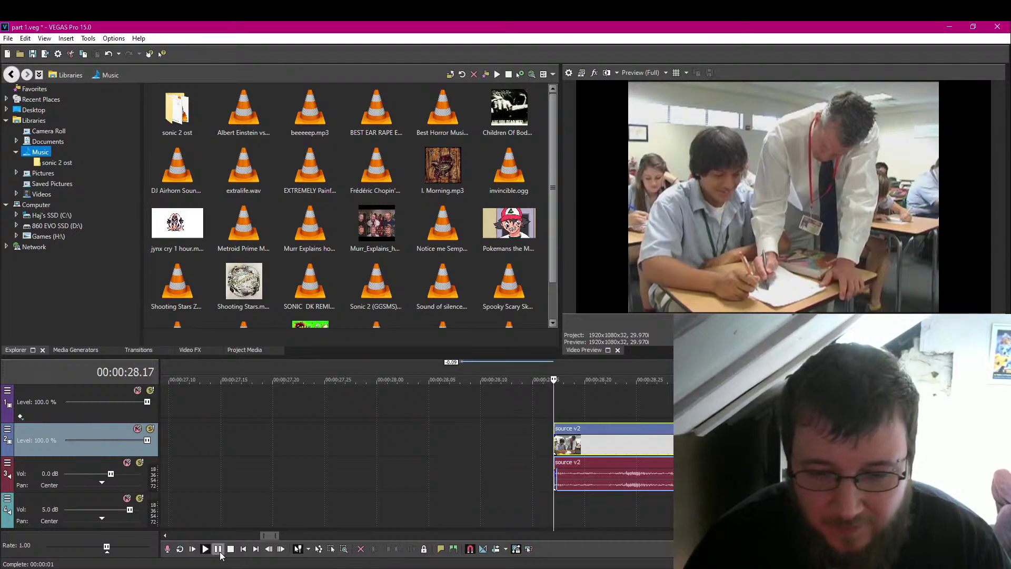
key("alt+Left")
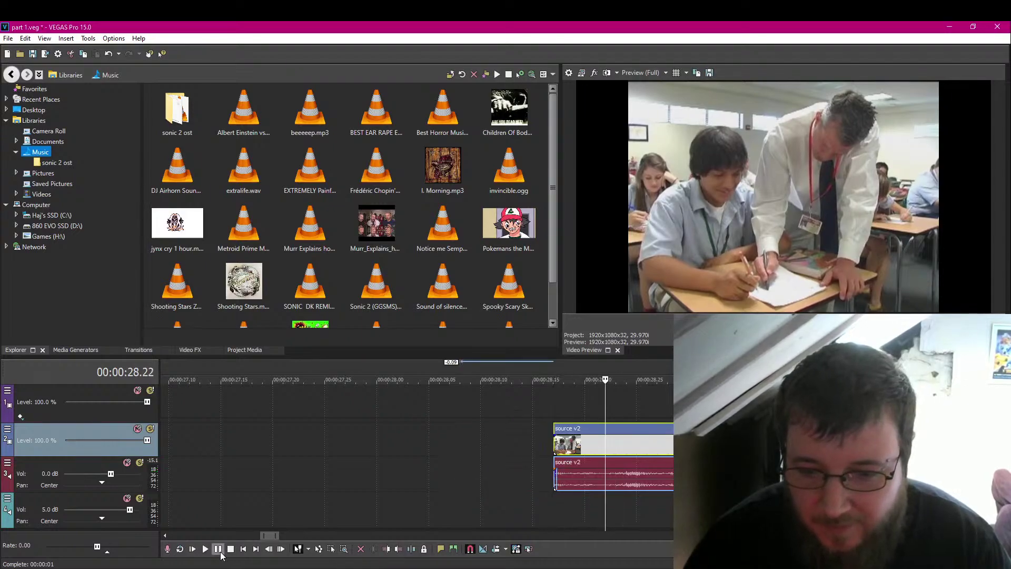
left_click(411, 549)
left_click(566, 453)
left_click(418, 454)
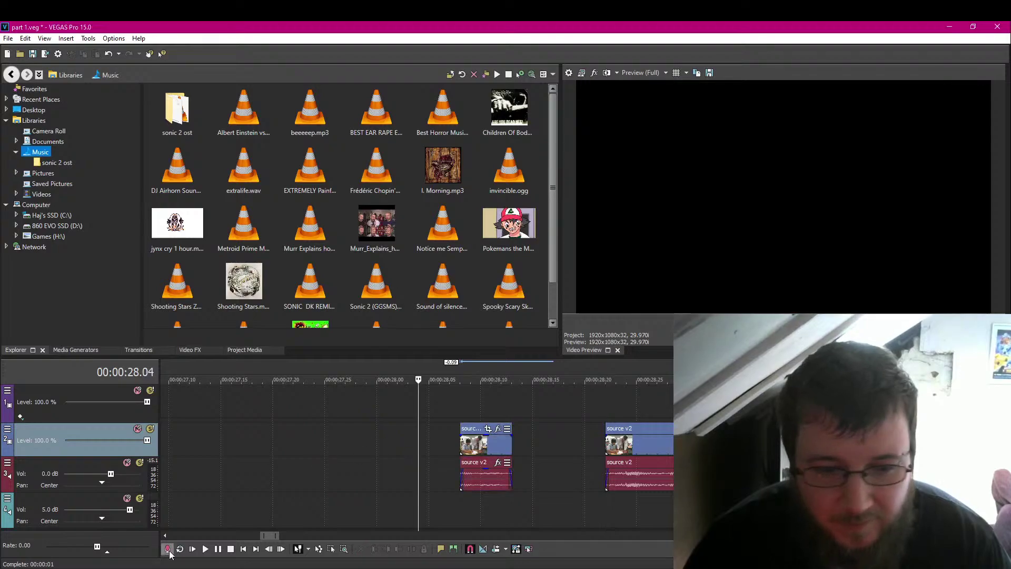
Play the separated short piece and move it directly after the joined pieces at 00:00:21.22.
left_click(220, 553)
scroll(431, 461, "down", 2)
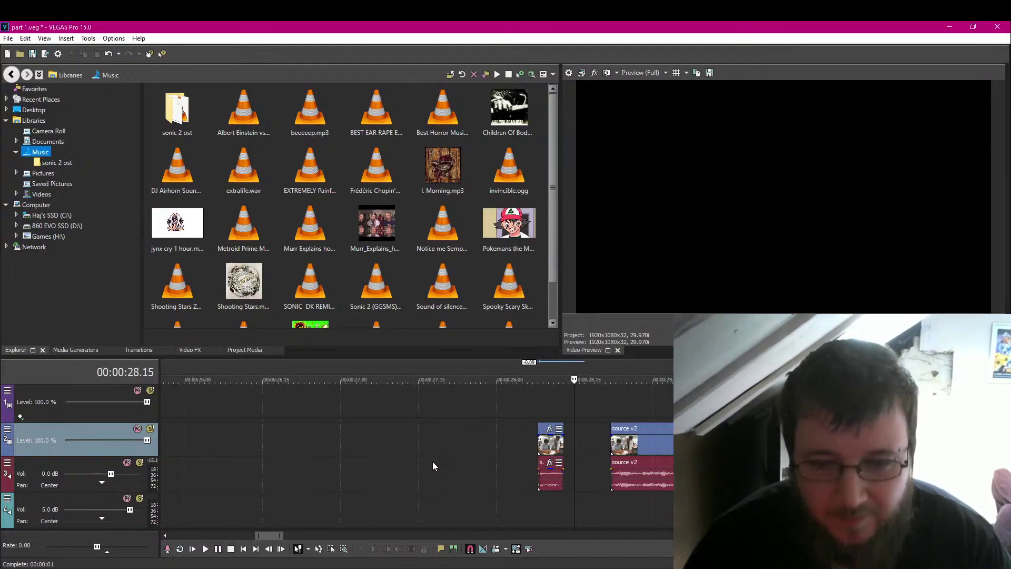
scroll(474, 452, "down", 1)
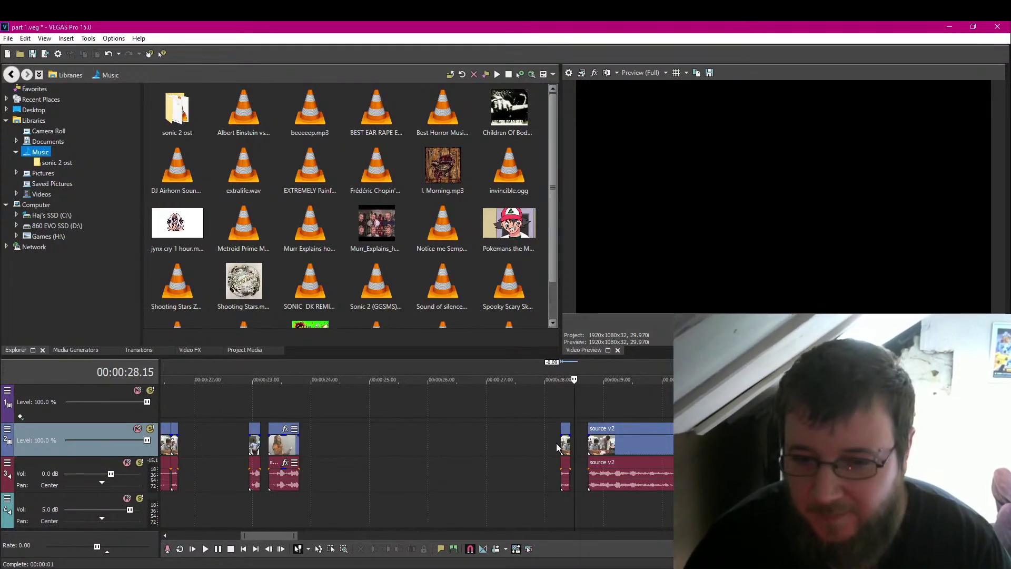
left_click_drag(564, 445, 183, 454)
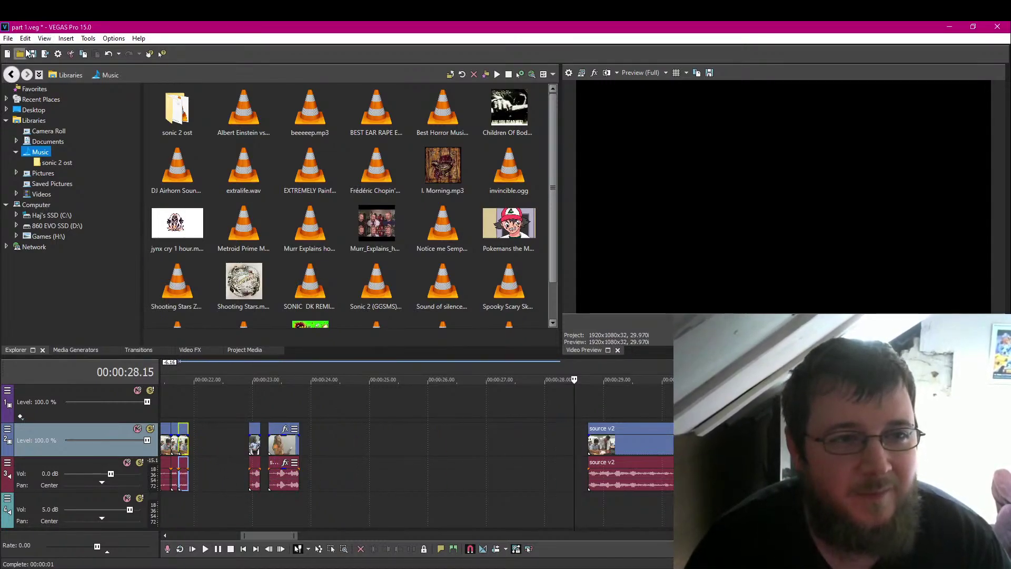
Move the remaining long source v2 clip earlier to 00:00:24.18 and play its opening second.
left_click_drag(615, 439, 374, 445)
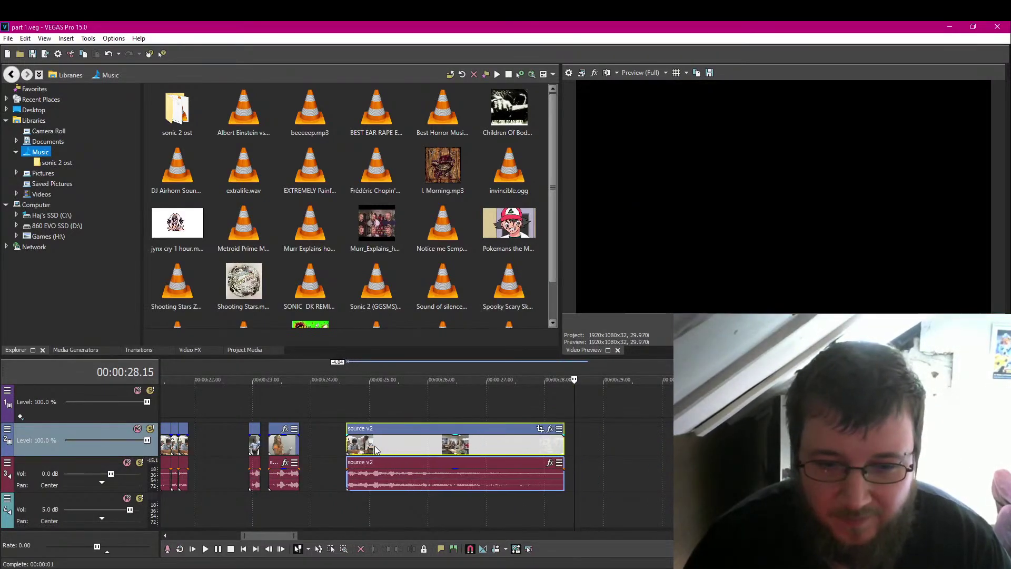
left_click(348, 444)
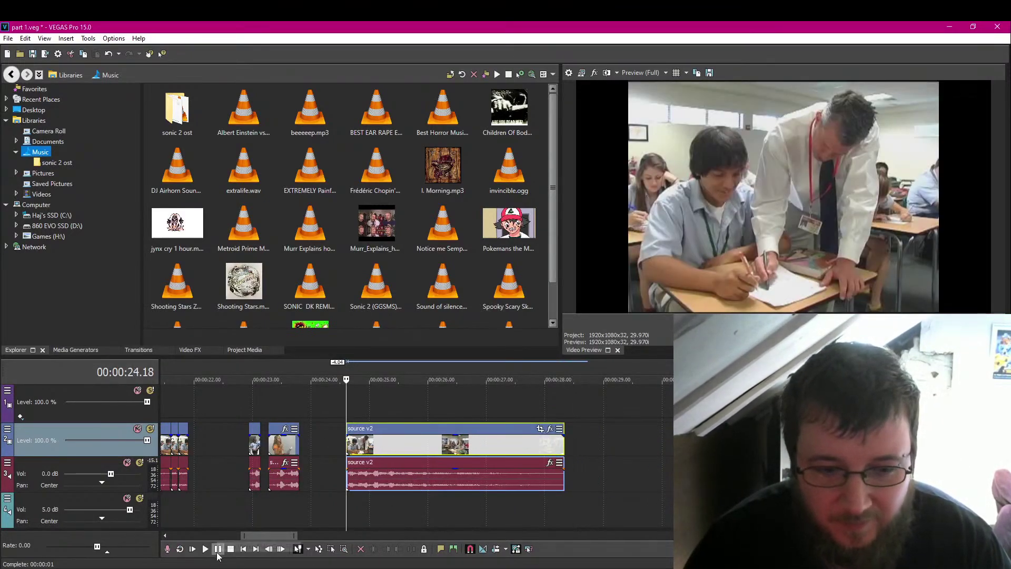
left_click(219, 553)
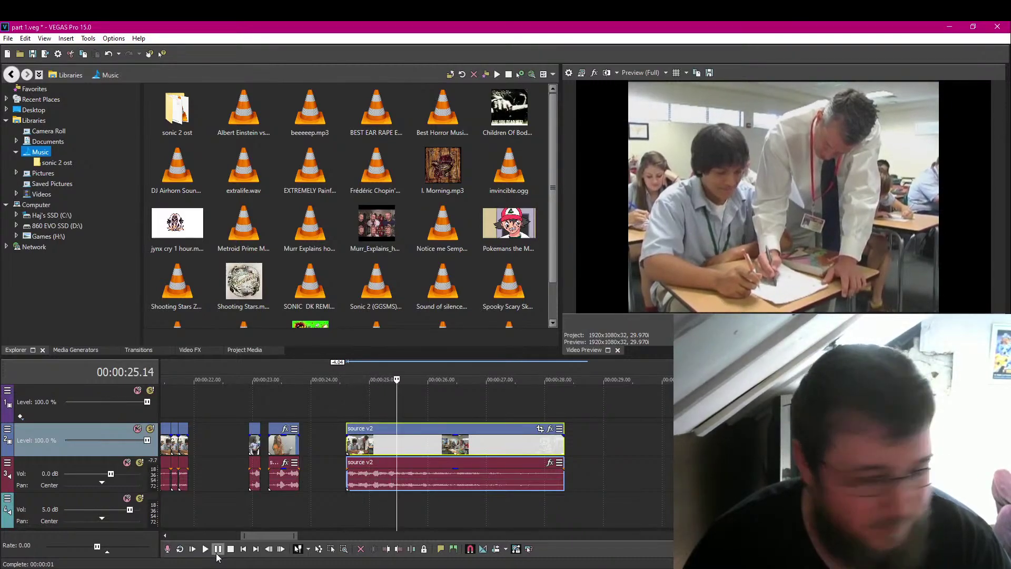
Replay the source v2 clip from 00:00:24.18 to locate the wanted sound, and trim the clip's start to 00:00:25.04.
scroll(405, 474, "up", 4)
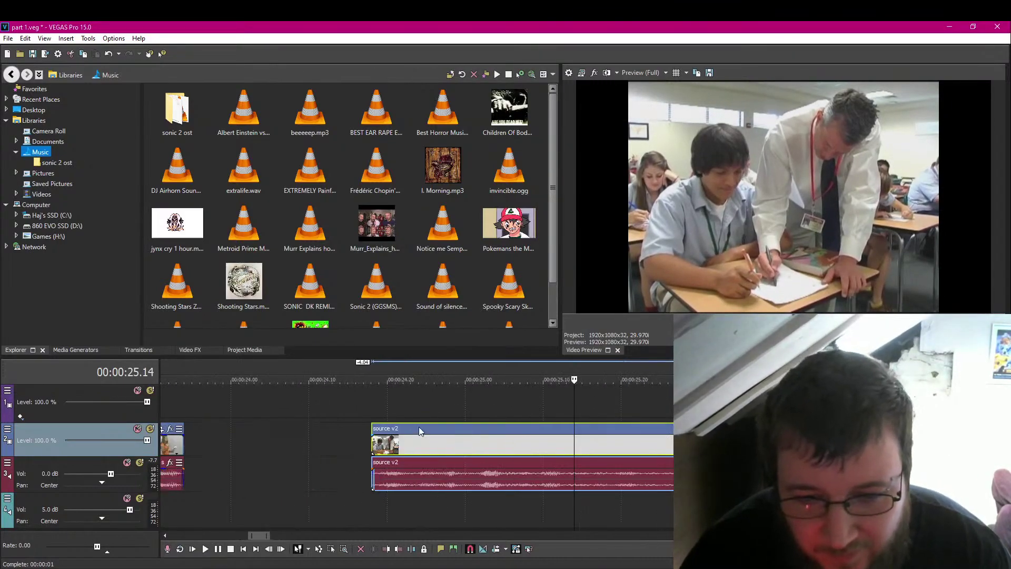
left_click(370, 445)
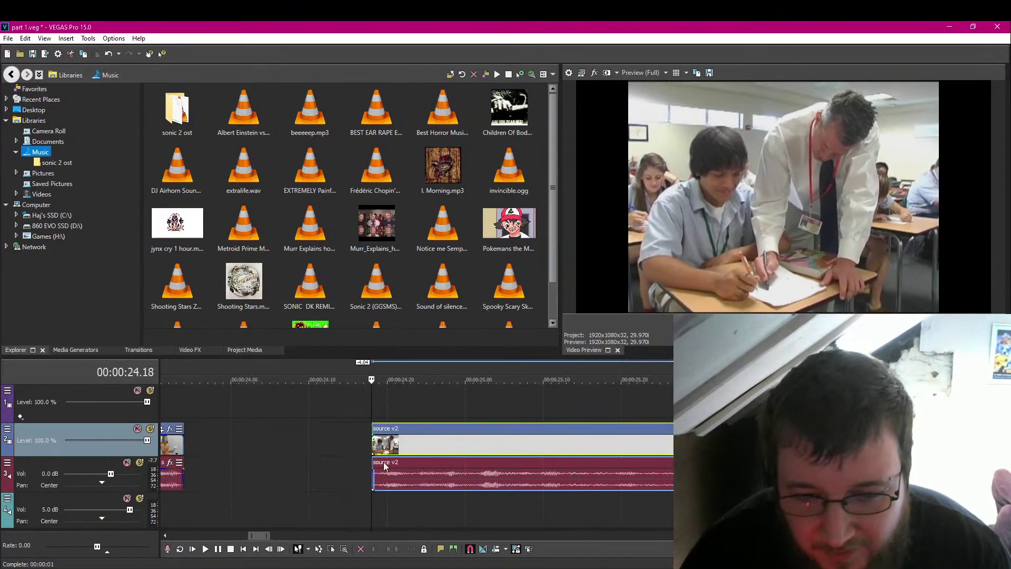
left_click(220, 552)
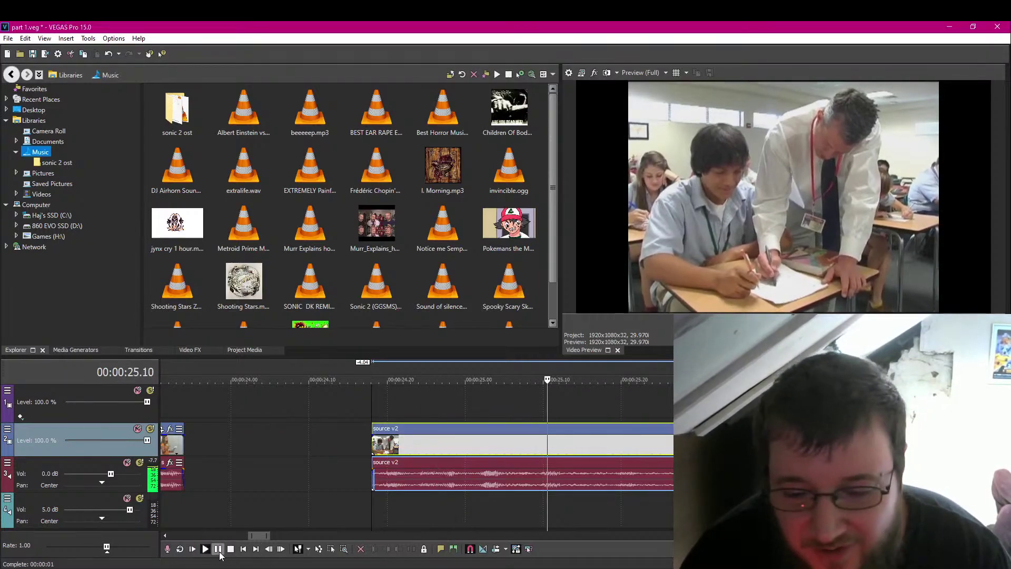
key("space")
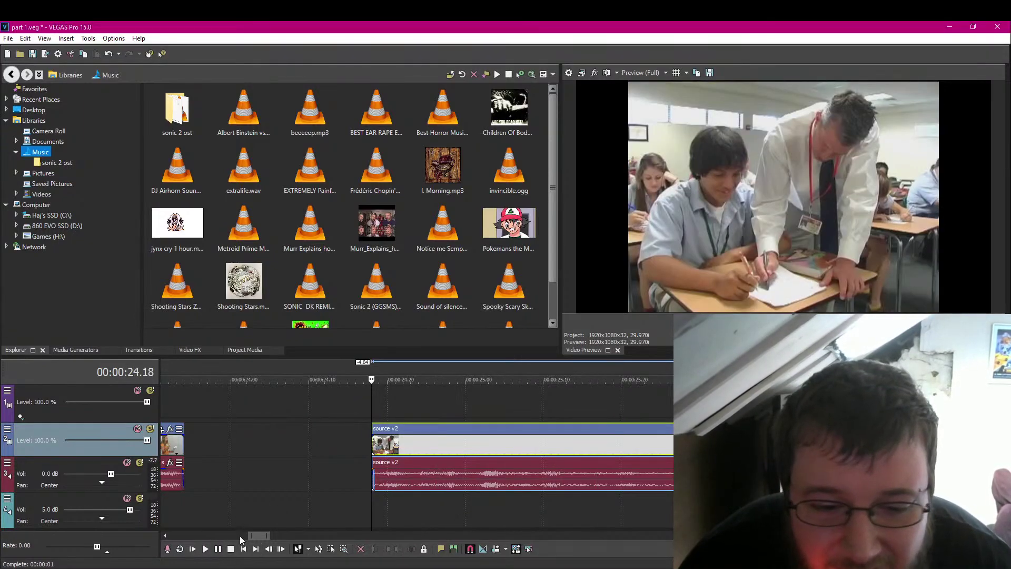
left_click(217, 551)
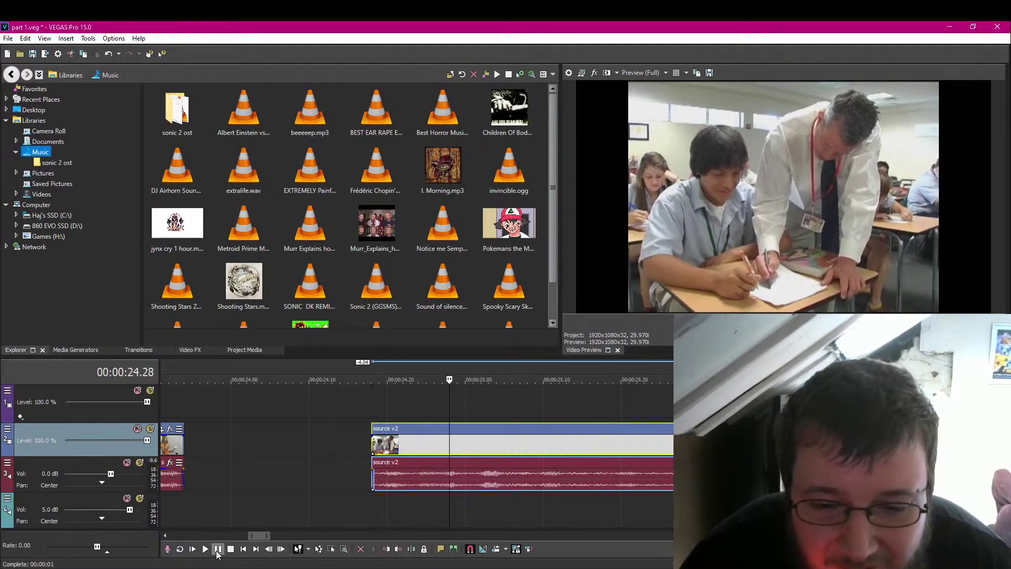
left_click(218, 551)
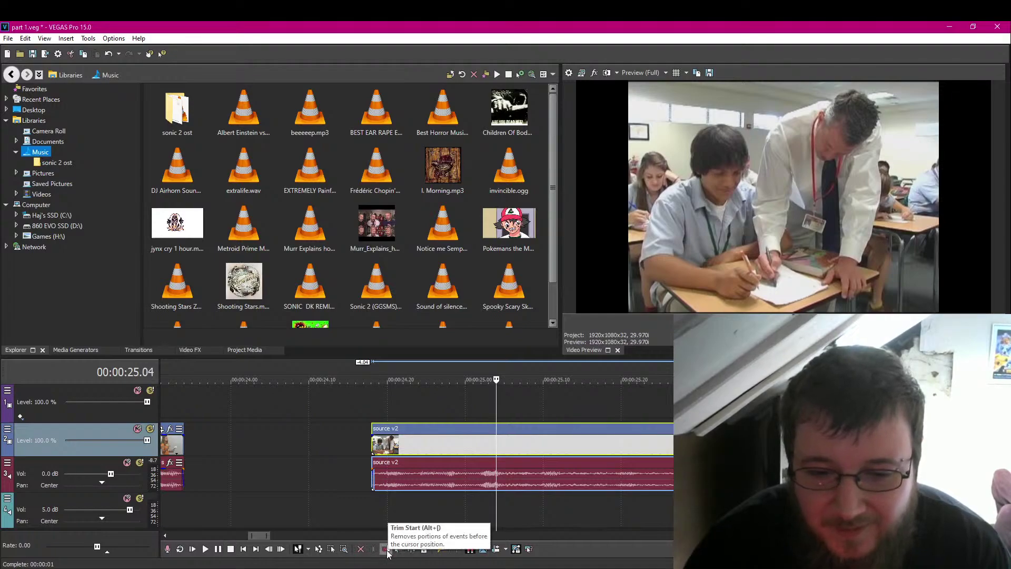
left_click(385, 549)
Split the source v2 clip at 00:00:25.09 and move the short piece away from the long clip to about 00:00:24.15.
left_click(218, 549)
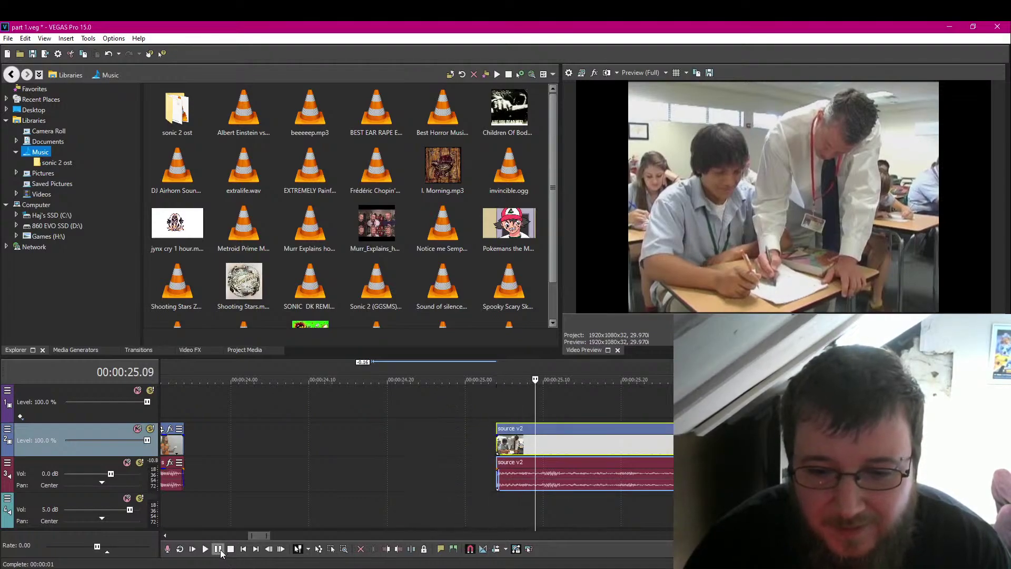
left_click(412, 549)
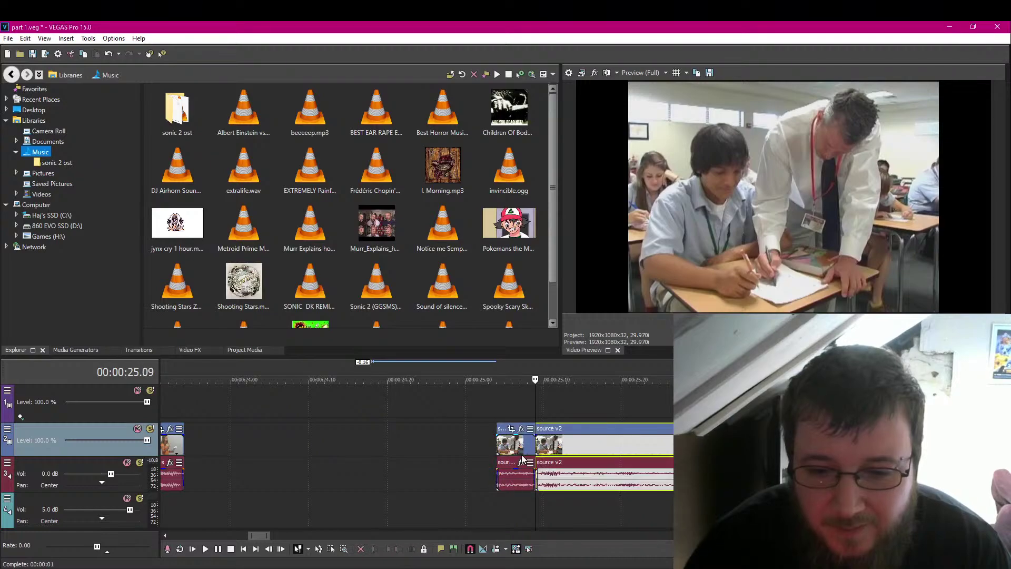
left_click_drag(523, 450, 375, 450)
left_click(331, 428)
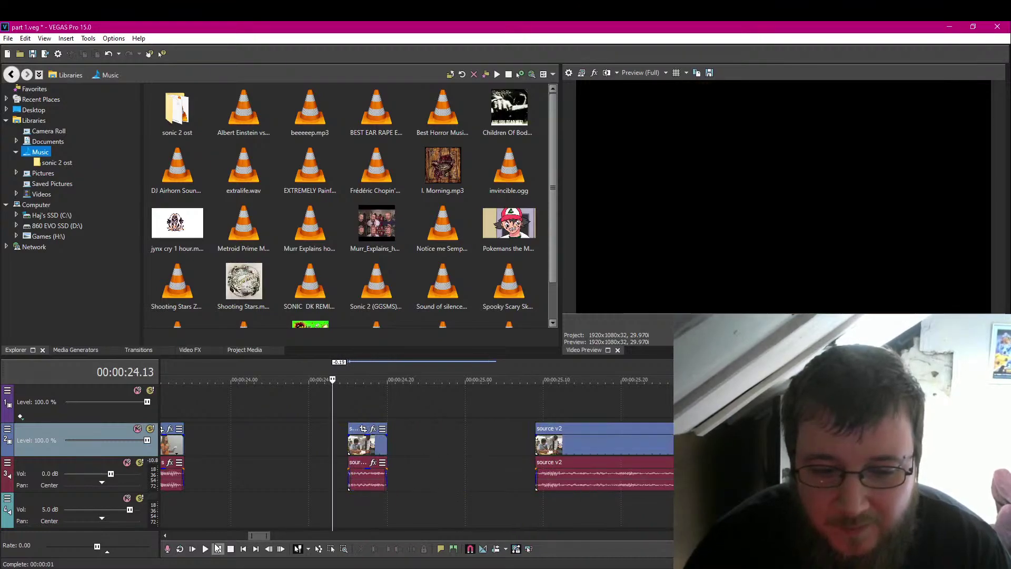
Play the loose short piece and attach it to the end of the joined pieces at 00:00:21.27.
left_click(218, 549)
scroll(308, 483, "down", 4)
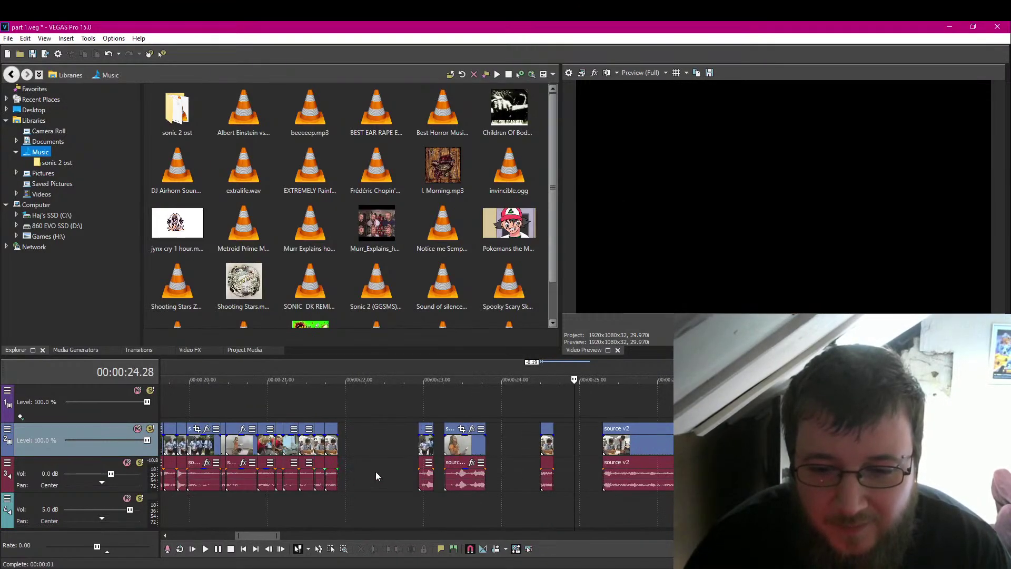
left_click_drag(548, 446, 345, 447)
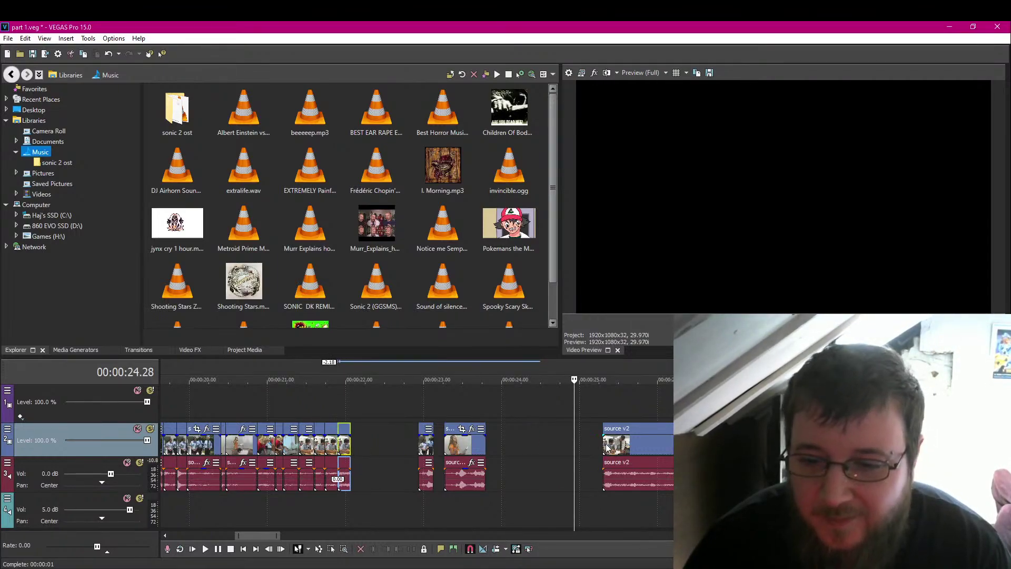
Play the source v2 clip from 00:00:25.09, step through its first frames to find the sound, and trim its start to 00:00:25.12.
left_click(607, 447)
left_click(221, 550)
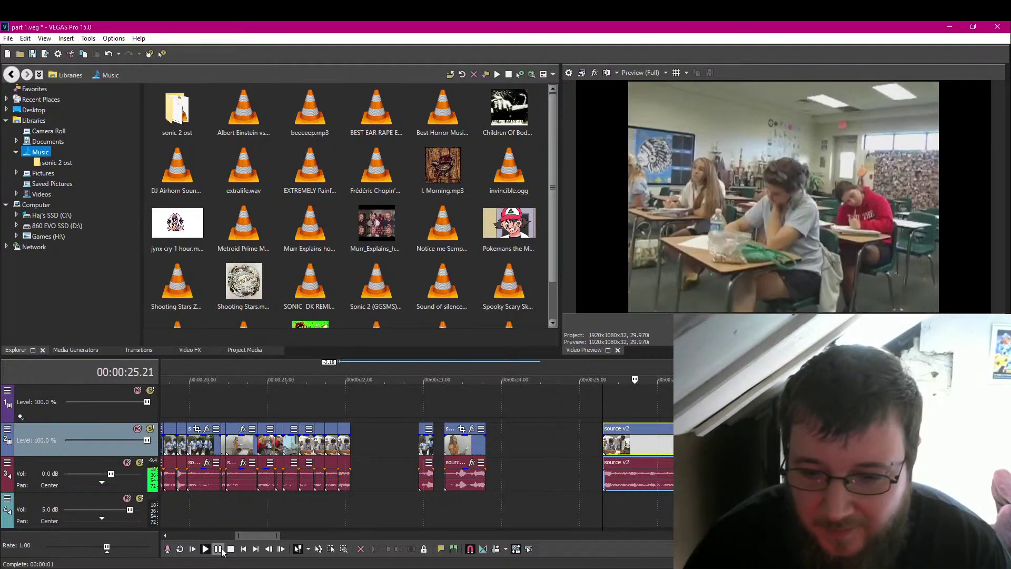
scroll(467, 494, "up", 5)
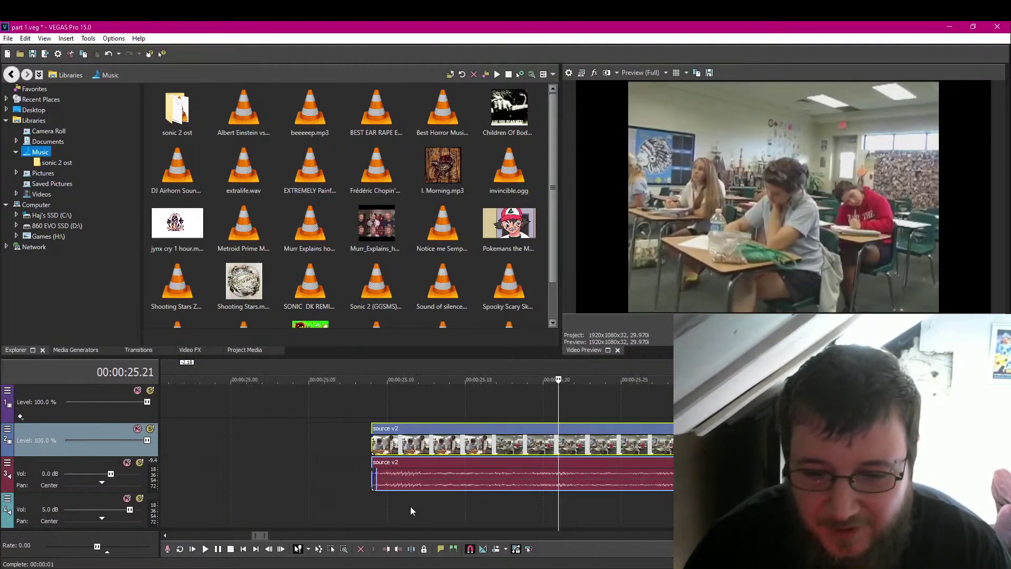
key("space")
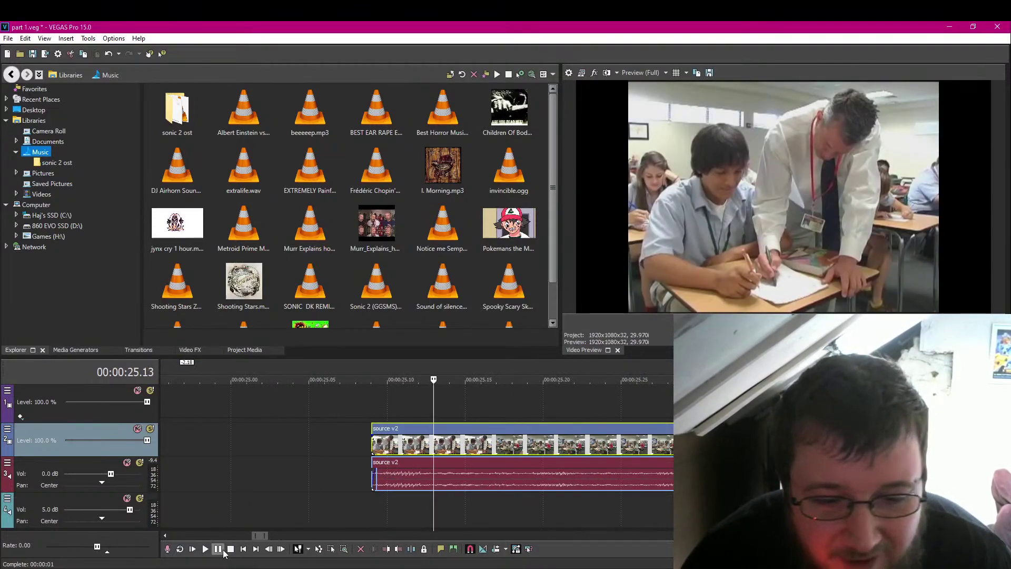
key("Right")
key("Right")
key("Right")
key("Right")
key("Right")
key("Right")
key("Right")
key("Right")
key("Right")
key("Right")
key("Left")
key("Left")
key("Left")
key("Left")
key("Left")
key("Left")
key("Left")
key("Left")
key("Left")
key("Left")
key("Left")
key("Left")
key("Left")
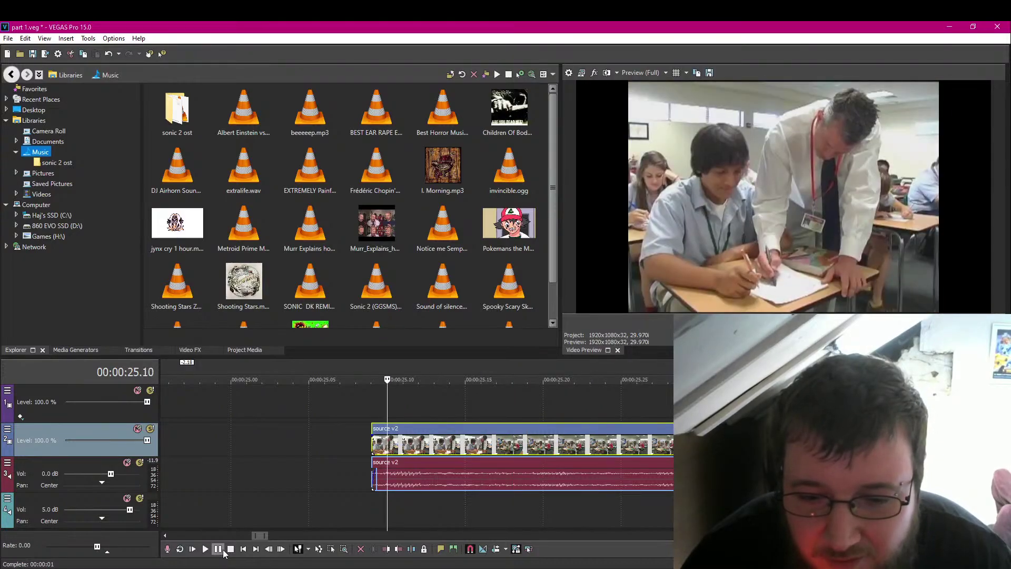
key("Right")
key("Right")
key("Right")
key("Right")
key("Left")
key("Left")
key("Left")
key("Left")
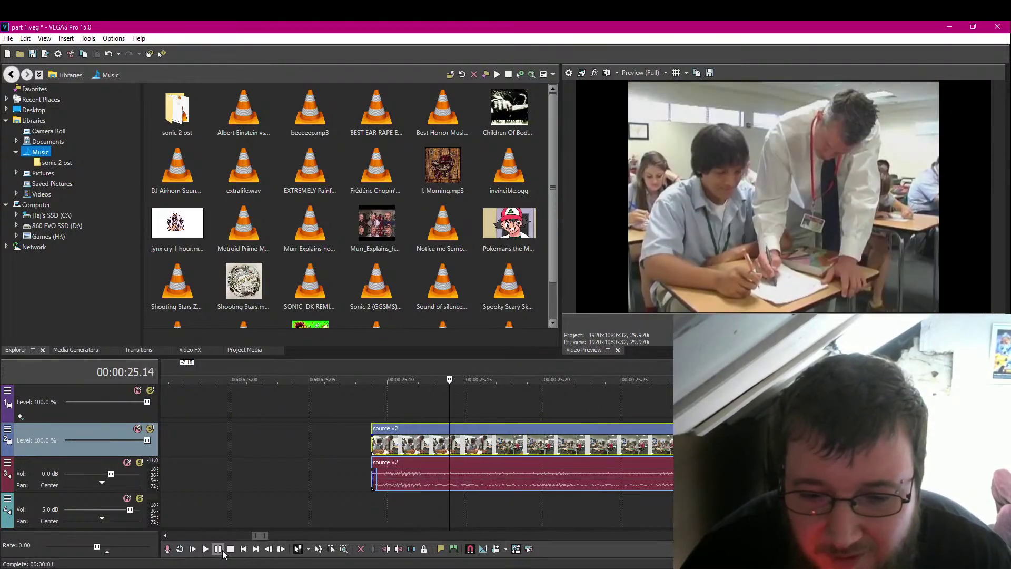
key("Right")
key("Right")
key("Left")
key("Left")
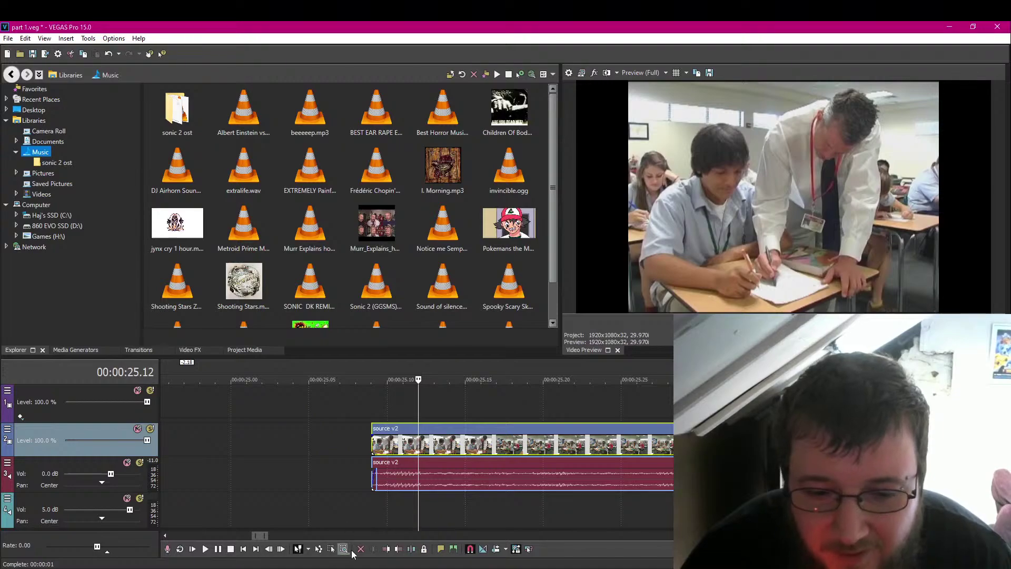
left_click(384, 550)
Play the source v2 clip from its trimmed start and split it at 00:00:25.16.
key("Right")
key("Right")
key("Right")
key("Right")
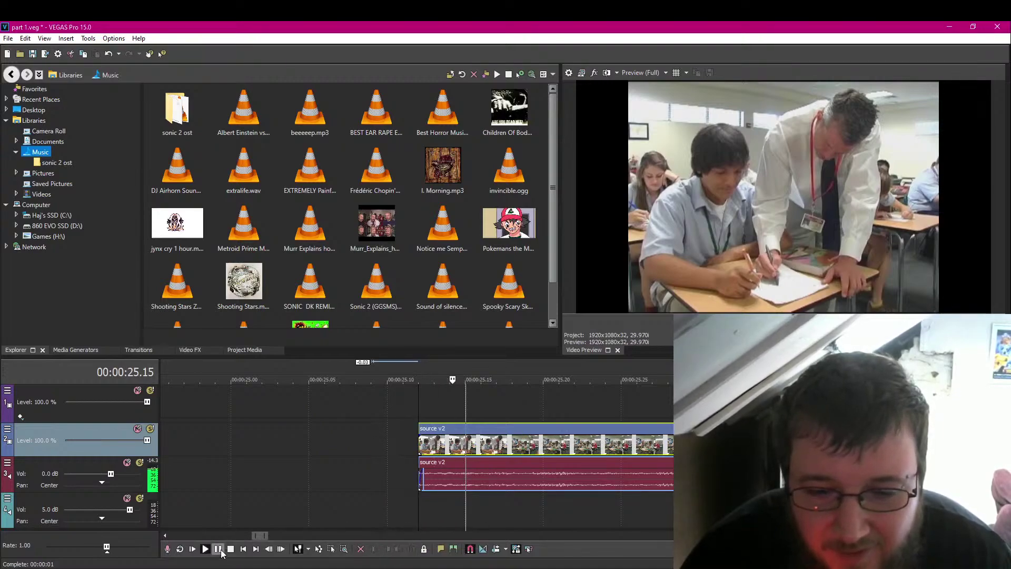
left_click(413, 551)
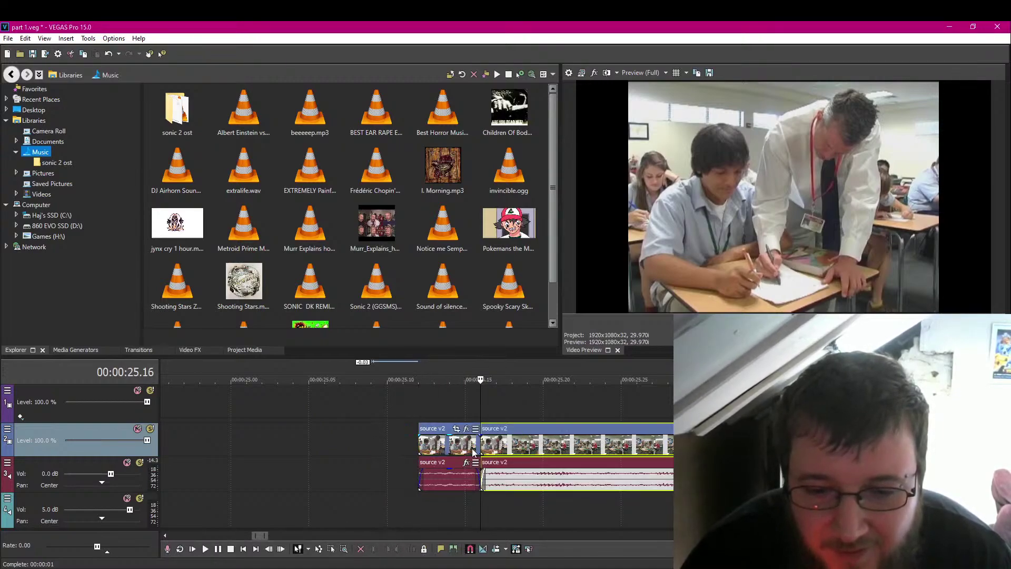
Move the short piece away from the source v2 clip to about 00:00:25.03, and play the clip from 00:00:25.16.
left_click_drag(474, 452, 333, 452)
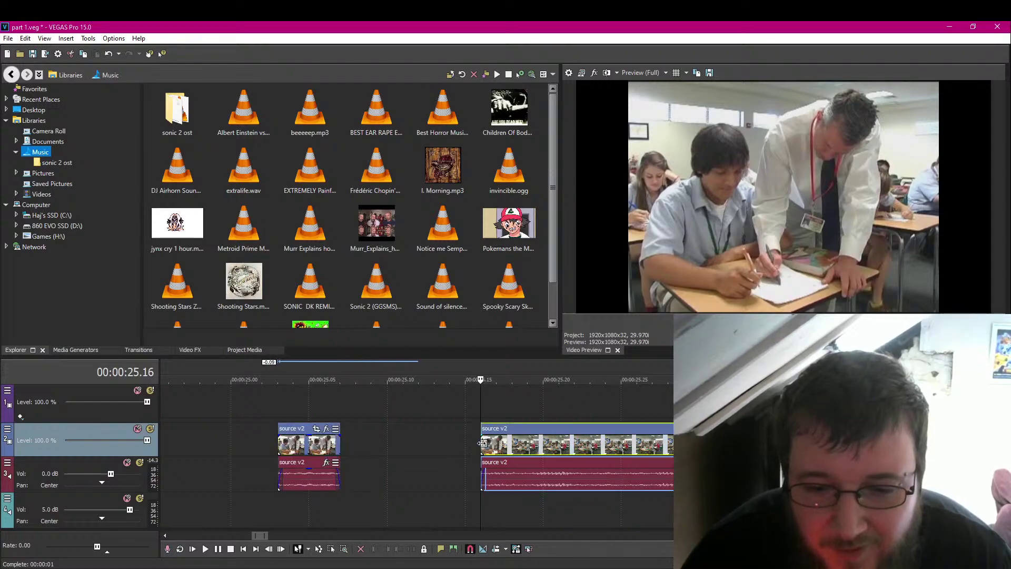
left_click(218, 551)
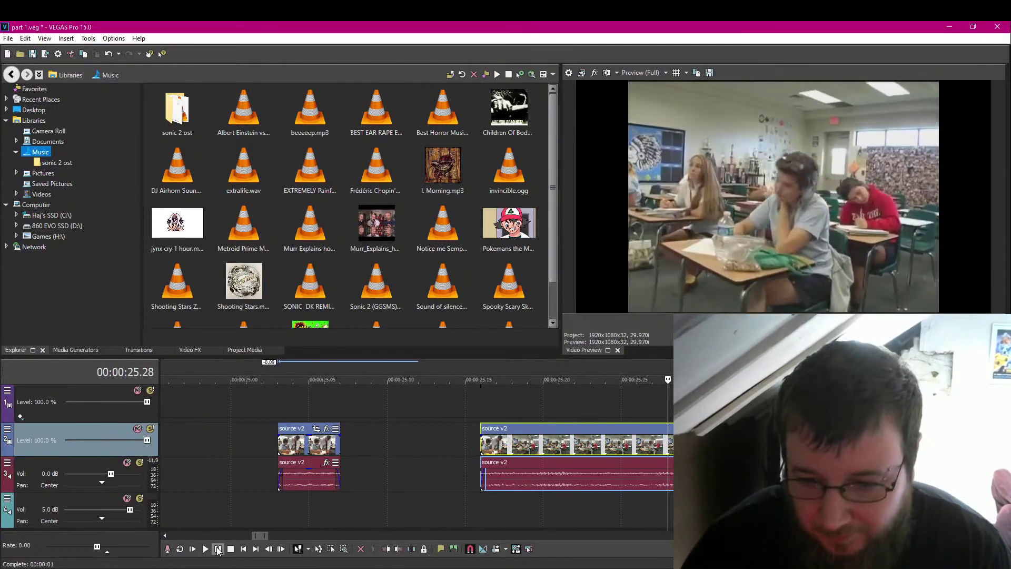
left_click(218, 551)
key("Left")
key("Left")
key("Left")
key("Left")
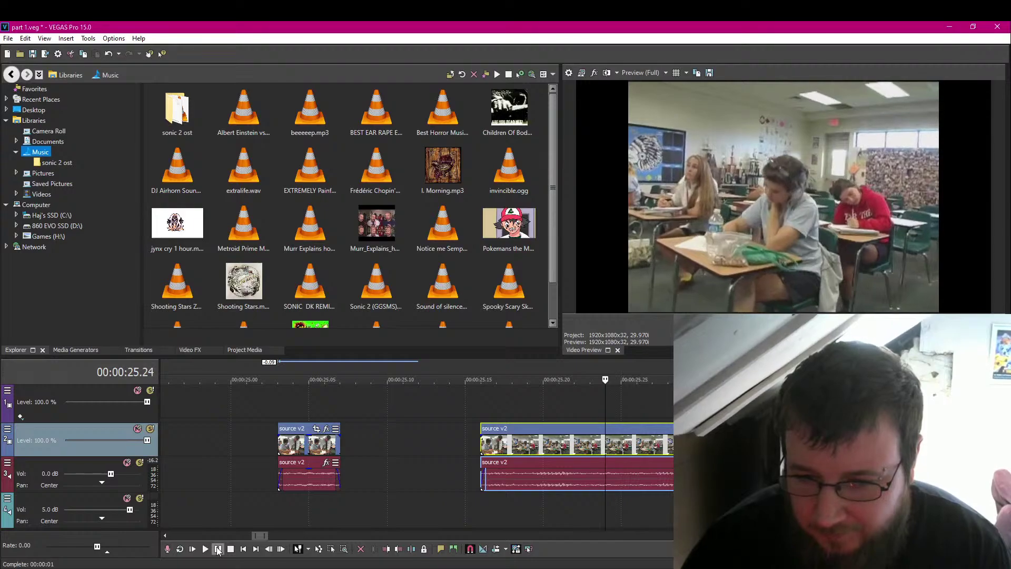
Step through the source v2 clip frame by frame to find the sound, and trim its start to 00:00:25.21.
key("Right")
key("Right")
key("Right")
key("Right")
key("Left")
key("Left")
key("Left")
key("Left")
key("Left")
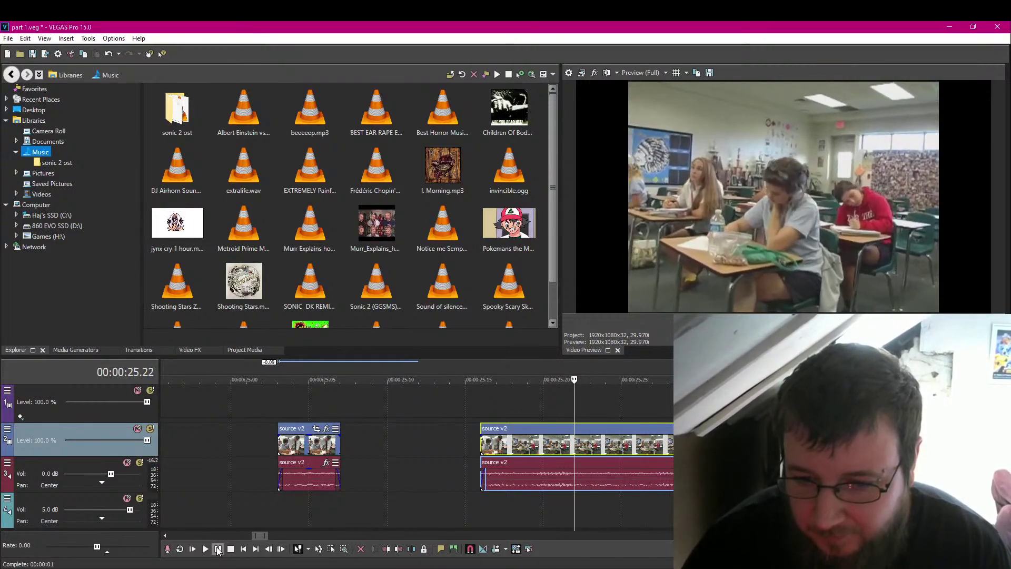
key("Right")
key("Right")
key("Right")
key("Left")
key("Left")
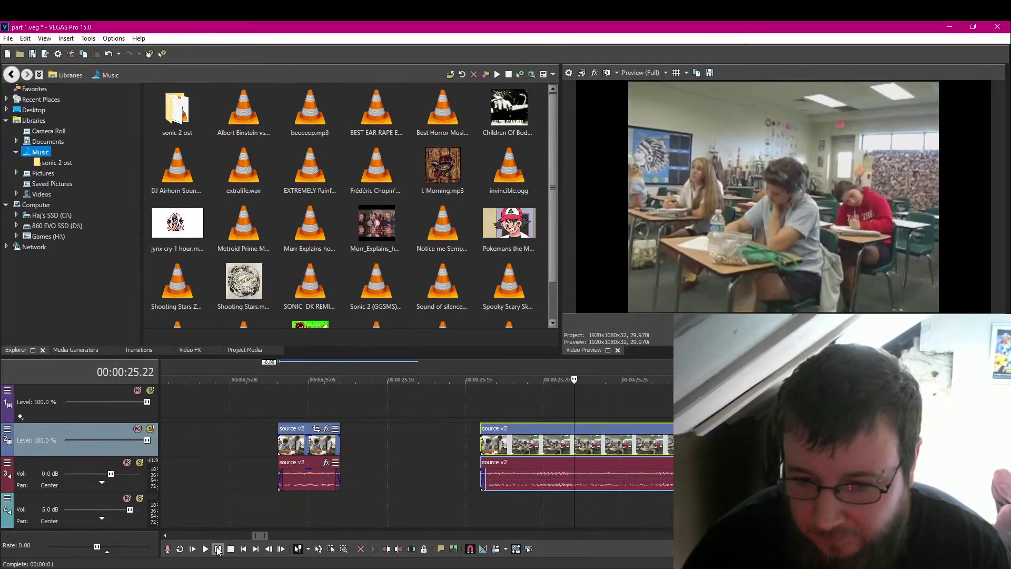
key("Left")
left_click(379, 549)
left_click(205, 549)
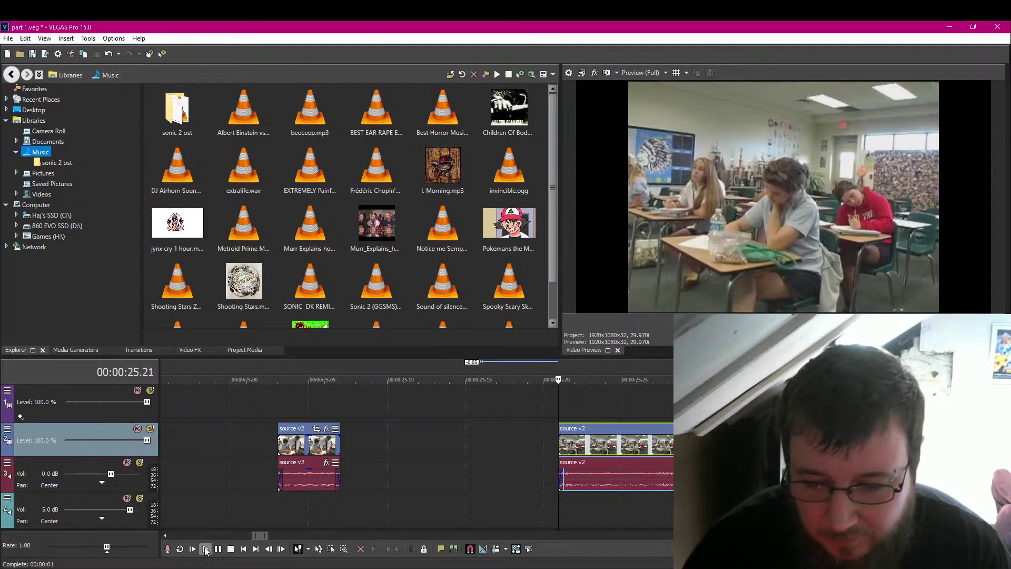
Play on through the source v2 clip and trim its start to 00:00:26.05.
left_click(217, 550)
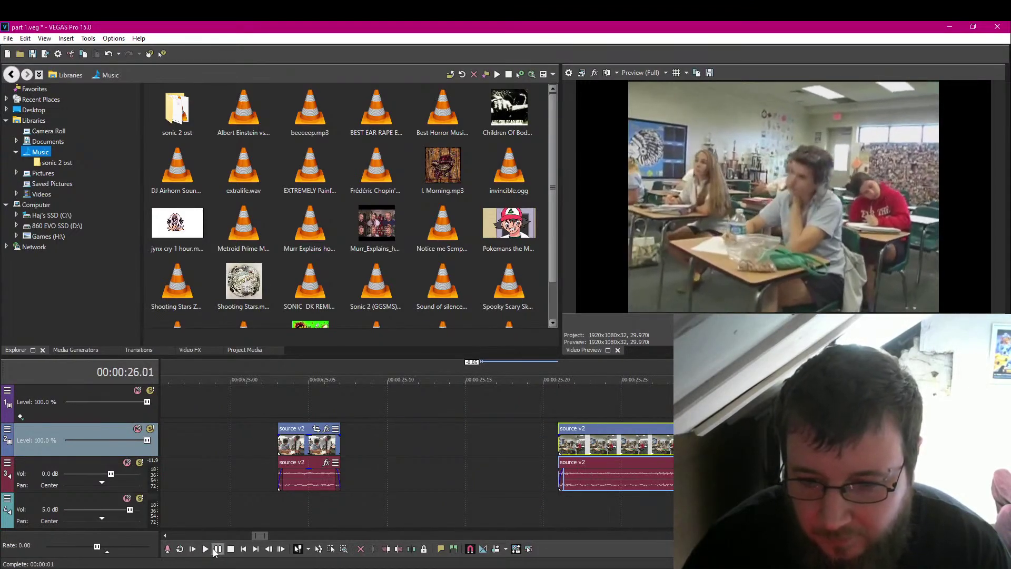
left_click(206, 550)
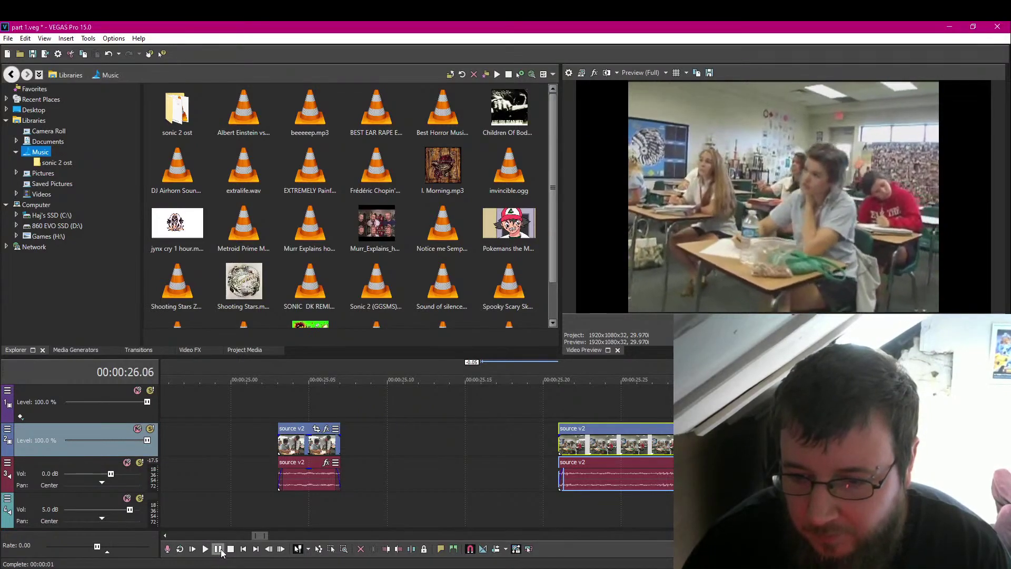
left_click(385, 549)
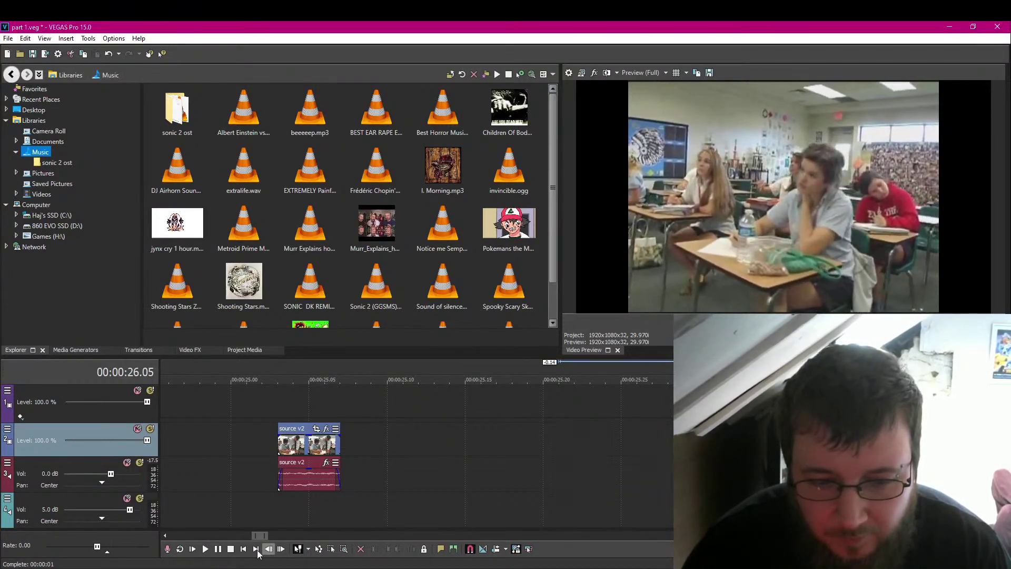
Split the source v2 clip at 00:00:26.13 and attach the cut piece to the end of the joined pieces at 00:00:22.02.
left_click(221, 551)
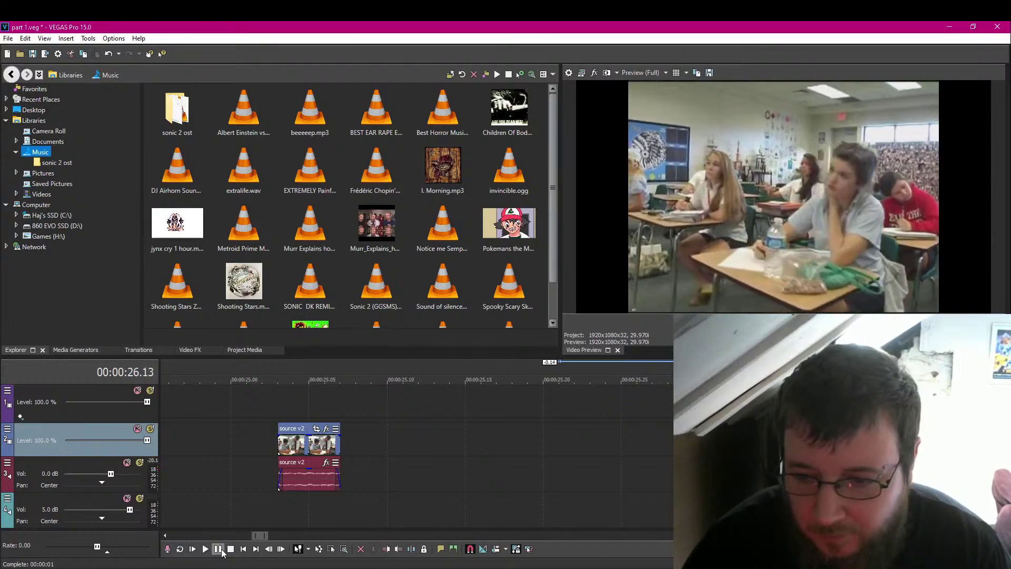
left_click(221, 551)
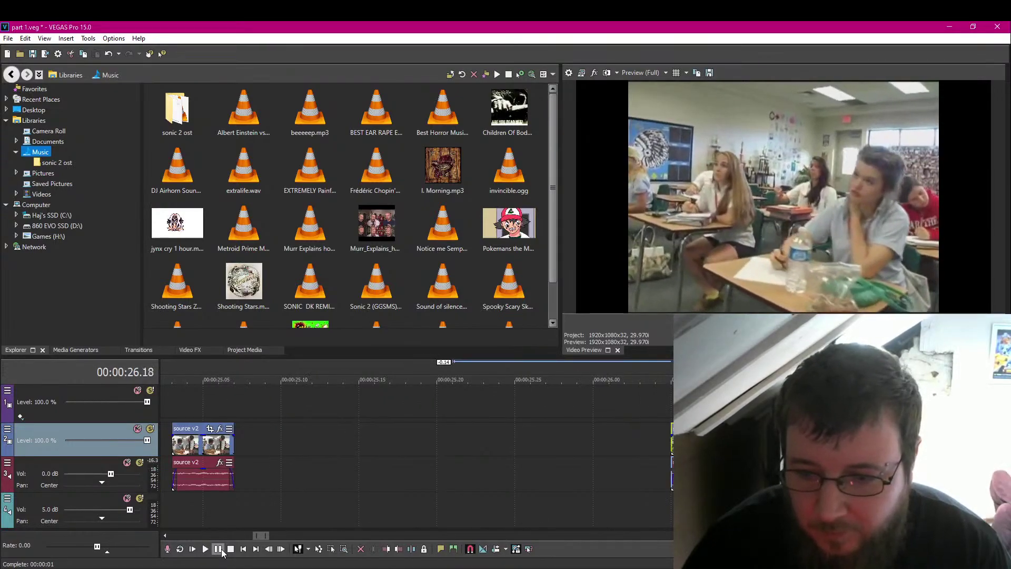
key("Right")
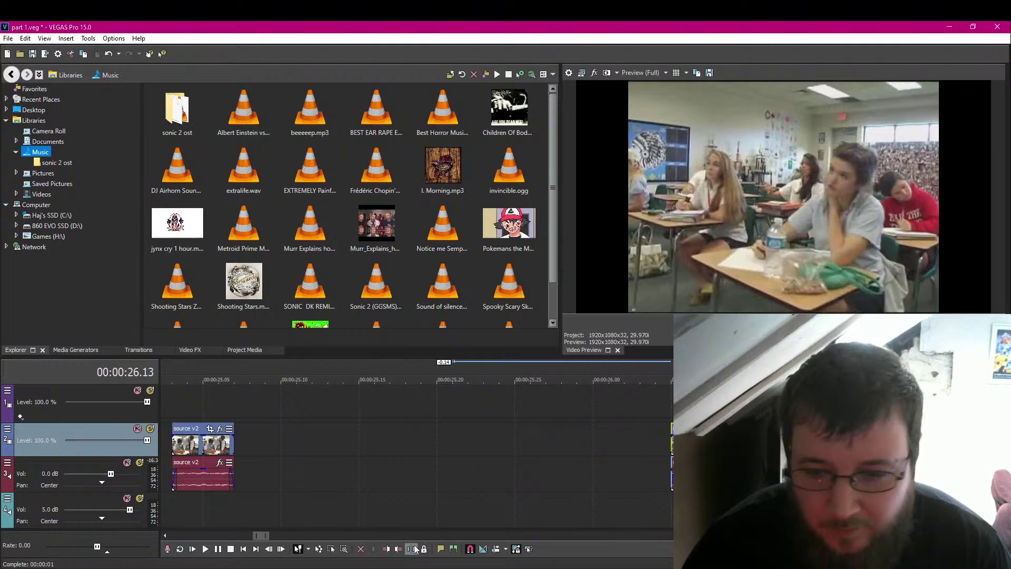
scroll(458, 485, "down", 4)
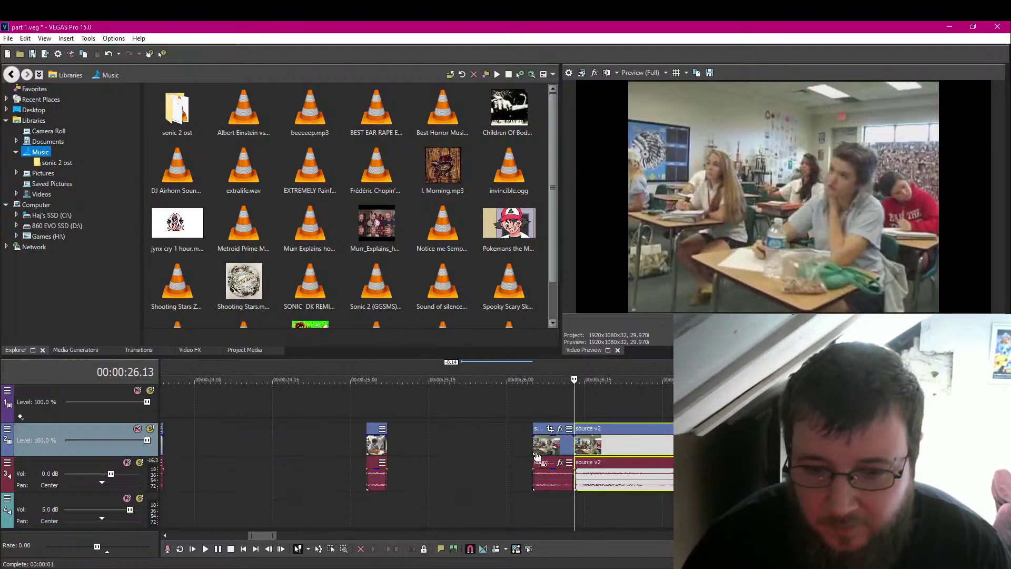
left_click_drag(539, 460, 266, 448)
scroll(217, 454, "down", 2)
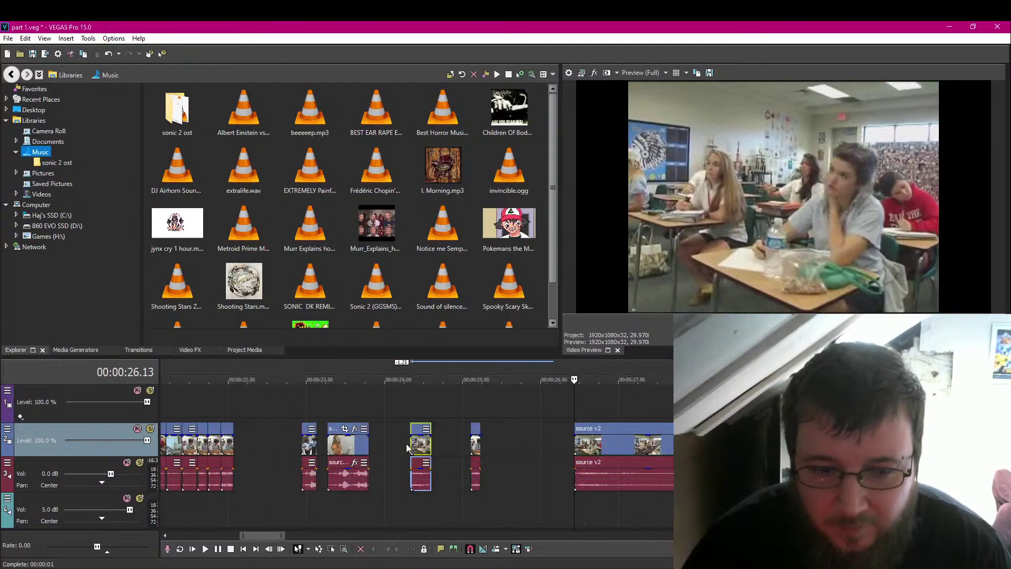
left_click_drag(413, 445, 250, 452)
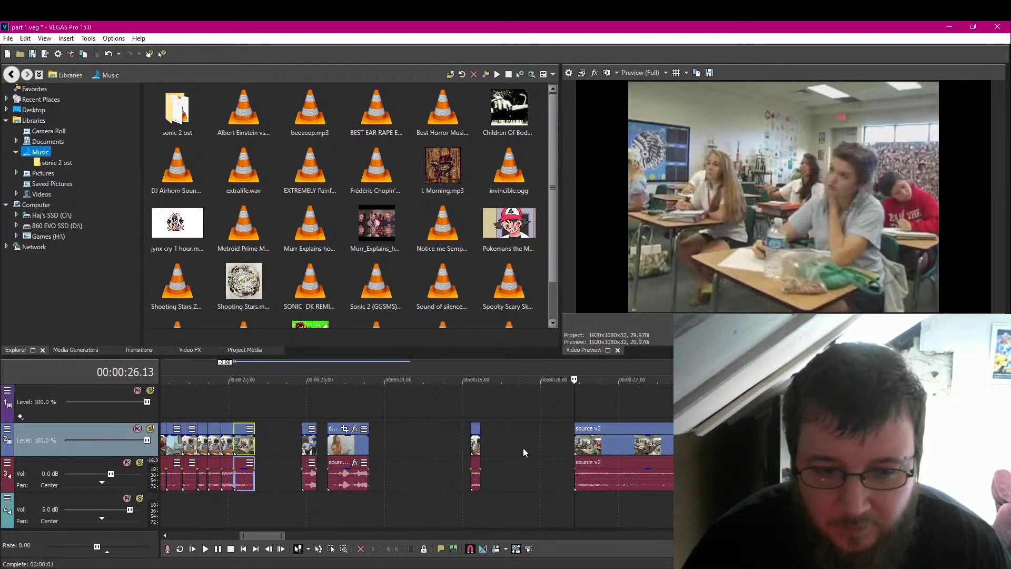
Play the loose short piece at 00:00:25.03 and insert it among the joined pieces just before the last one.
left_click(472, 447)
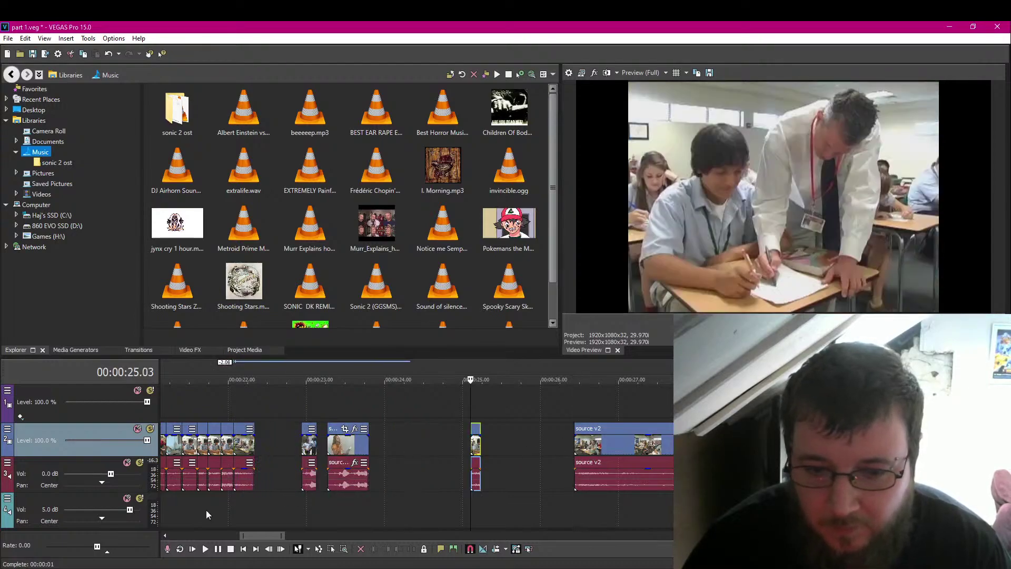
left_click(219, 548)
left_click_drag(476, 447, 259, 447)
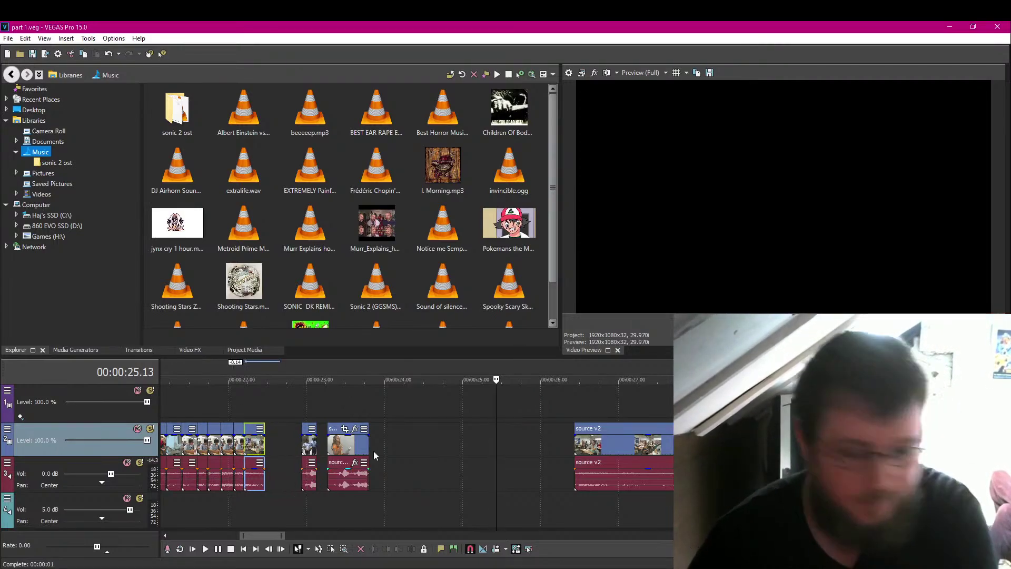
Play the remaining source v2 clip from 00:00:26.13 and delete it.
left_click(582, 447)
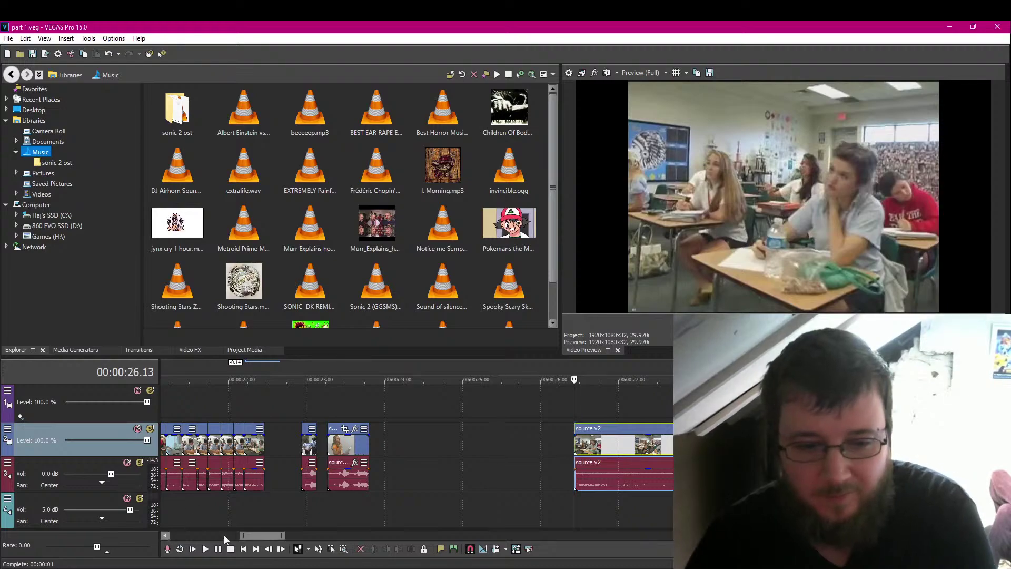
left_click(205, 549)
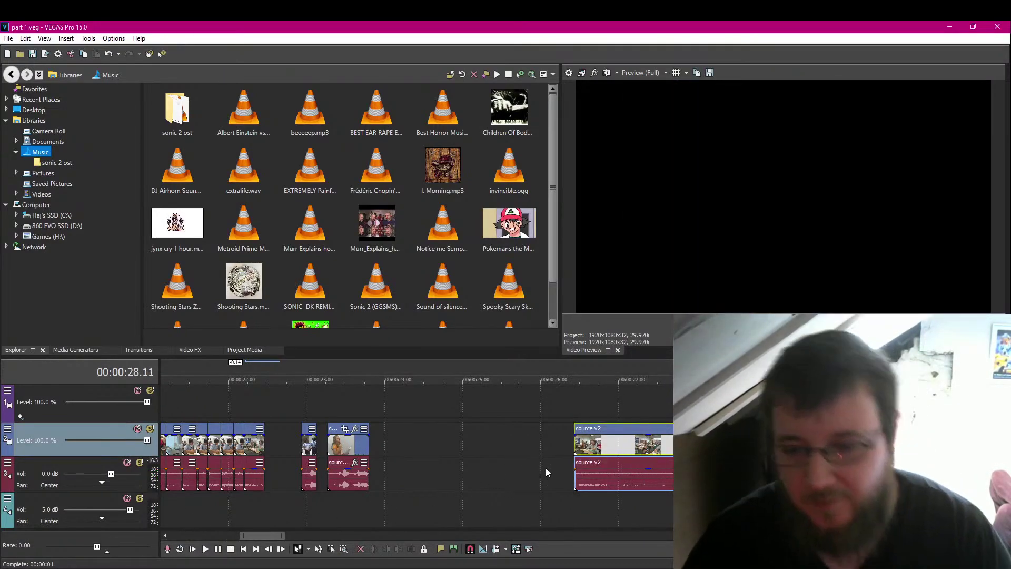
left_click(639, 446)
key("Delete")
scroll(169, 510, "down", 2)
scroll(169, 509, "down", 1)
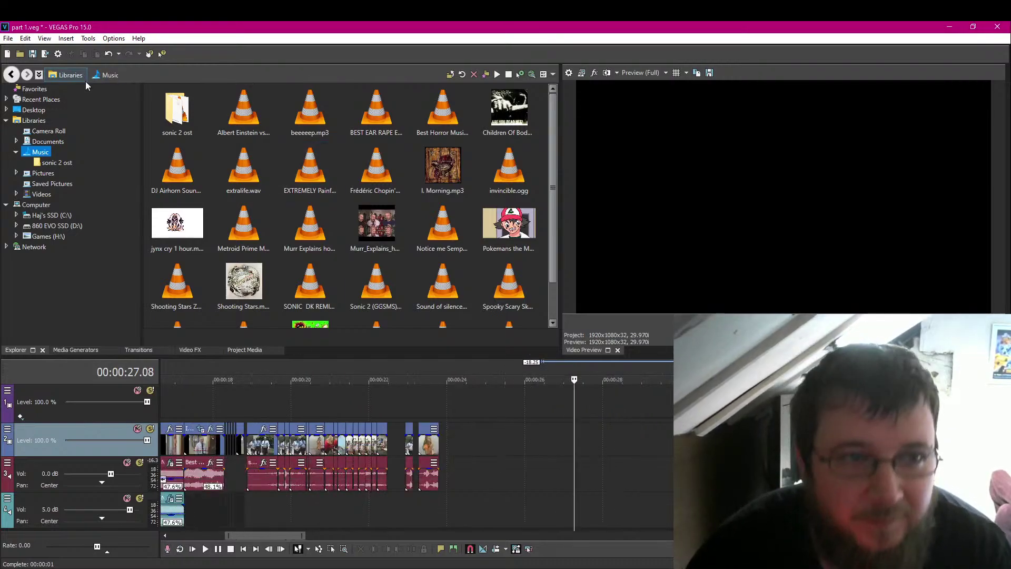
Play back the joined source v2 pieces from 00:00:18.26 to check the phrase.
left_click(250, 509)
scroll(282, 506, "up", 3)
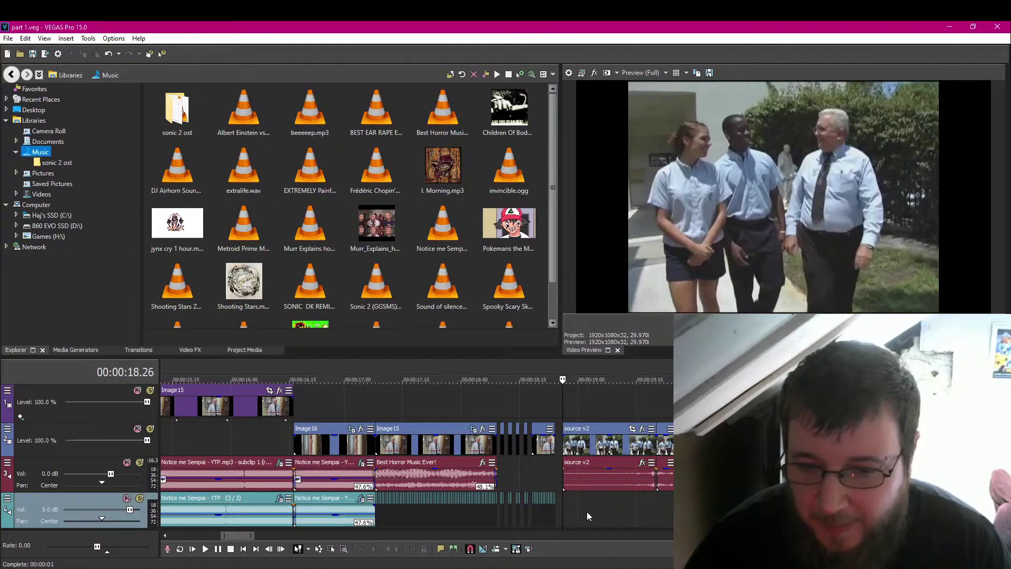
left_click(219, 551)
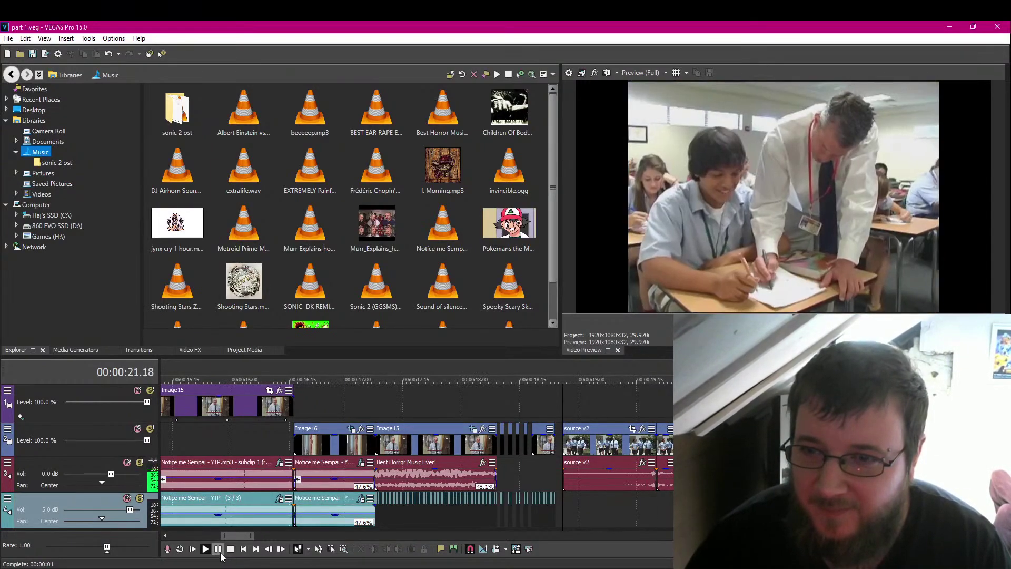
left_click(219, 549)
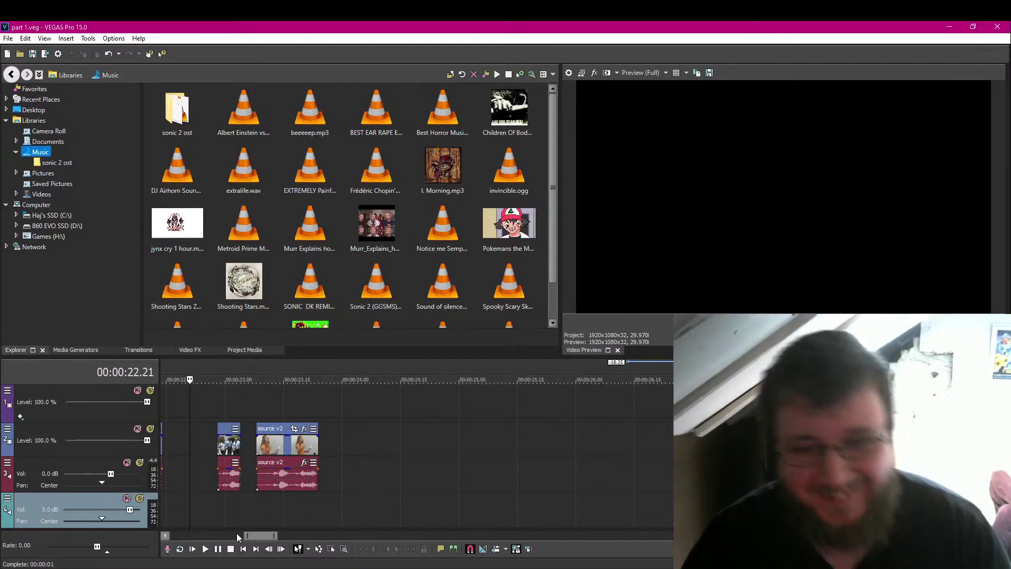
Move the loose clip of the three people walking to 00:00:22.22, play it and delete it.
scroll(242, 501, "up", 2)
left_click(614, 445)
left_click_drag(614, 445, 591, 442)
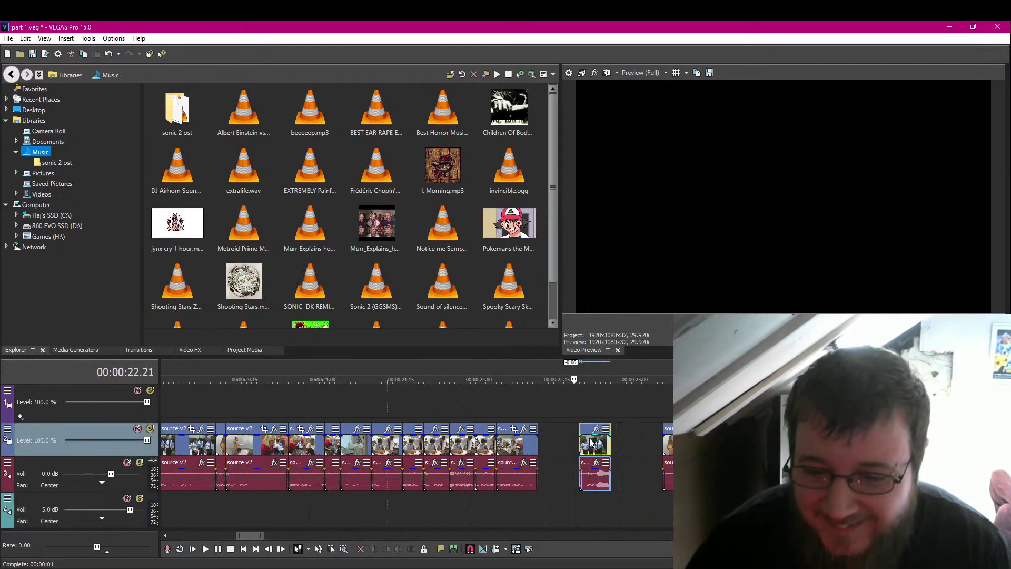
left_click(583, 445)
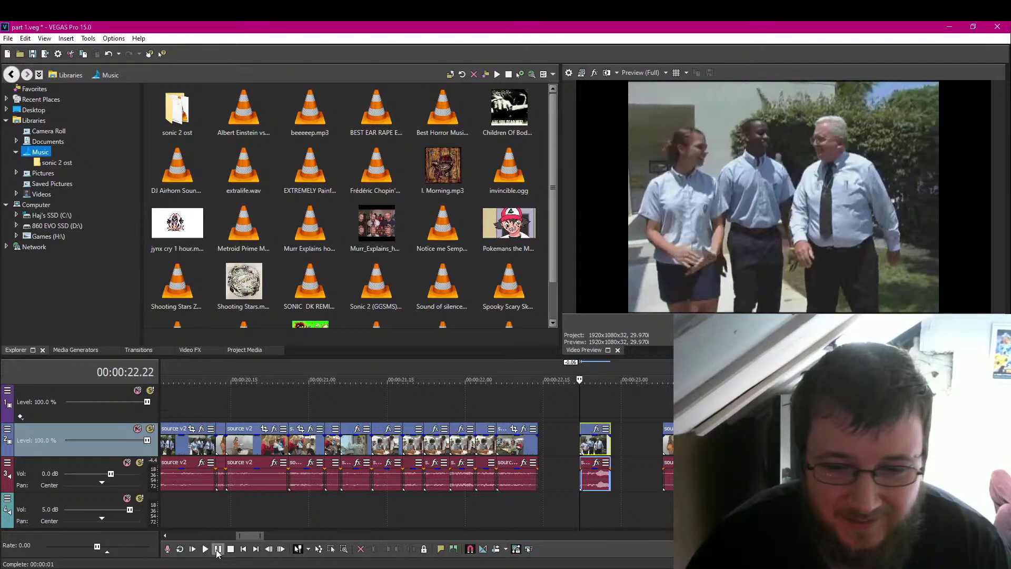
left_click(218, 549)
key("Delete")
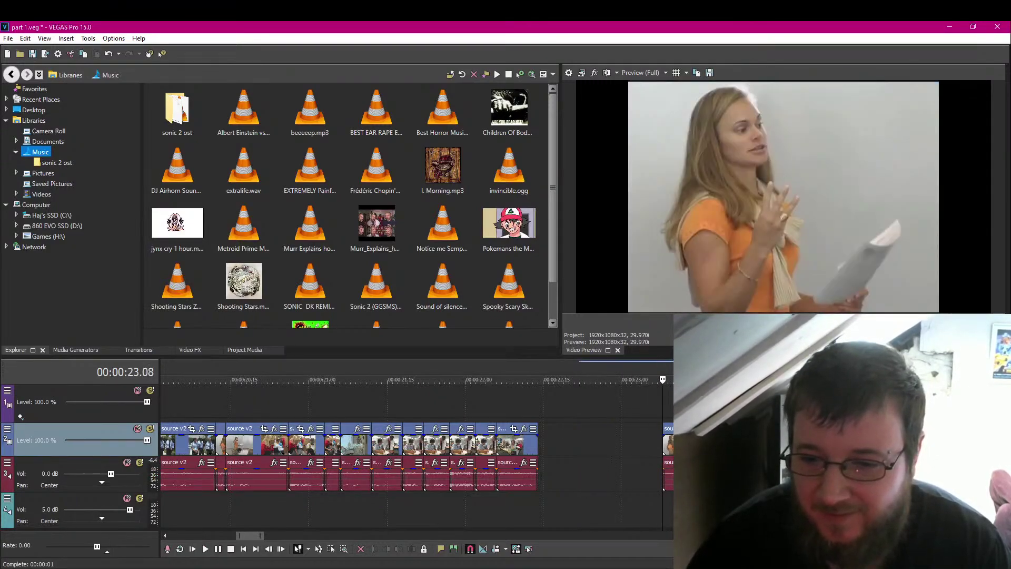
Attach the loose clip of the woman in orange to the end of the joined pieces at 00:00:22.14 and play it.
left_click_drag(705, 447, 587, 451)
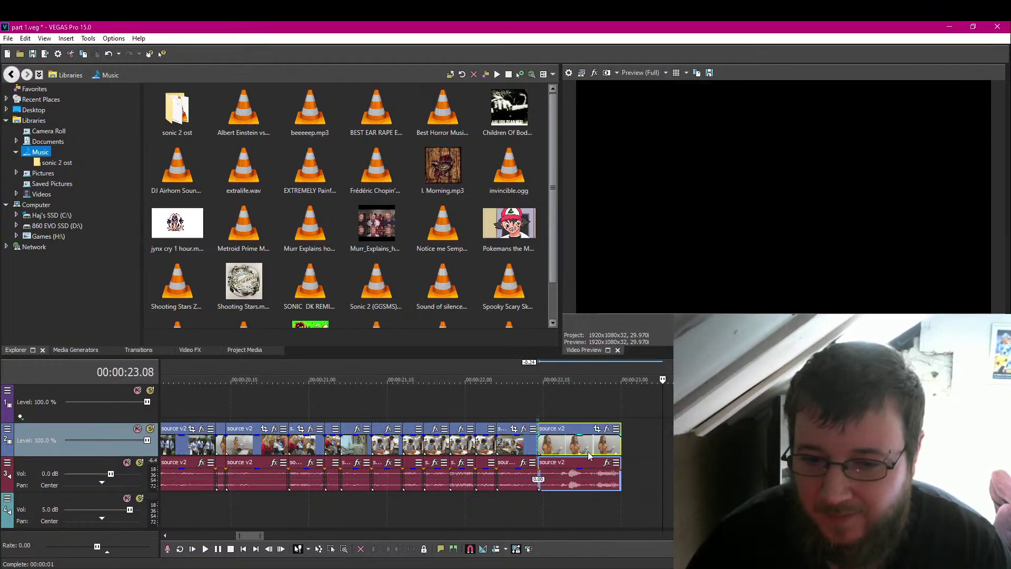
left_click(542, 444)
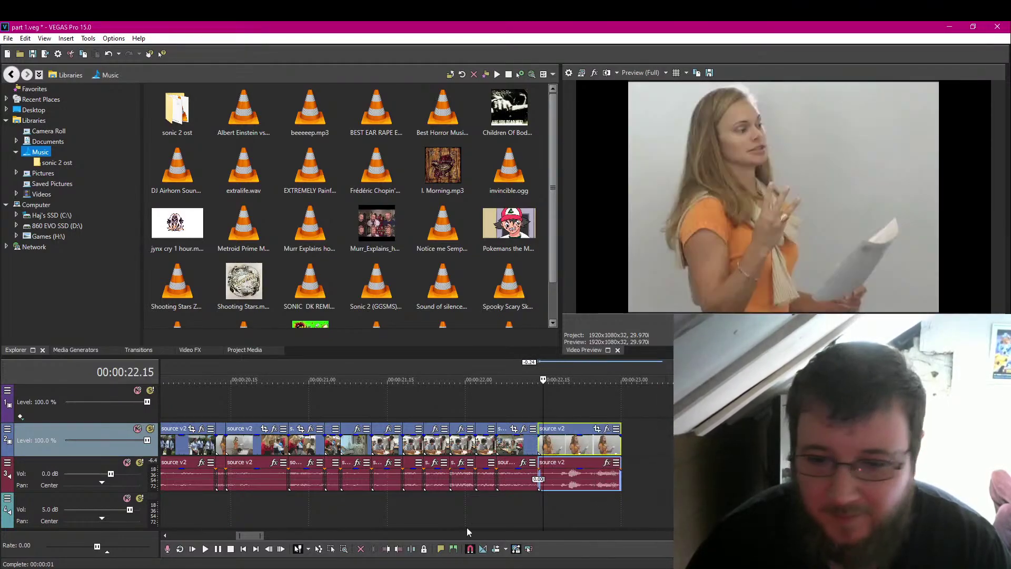
left_click(205, 549)
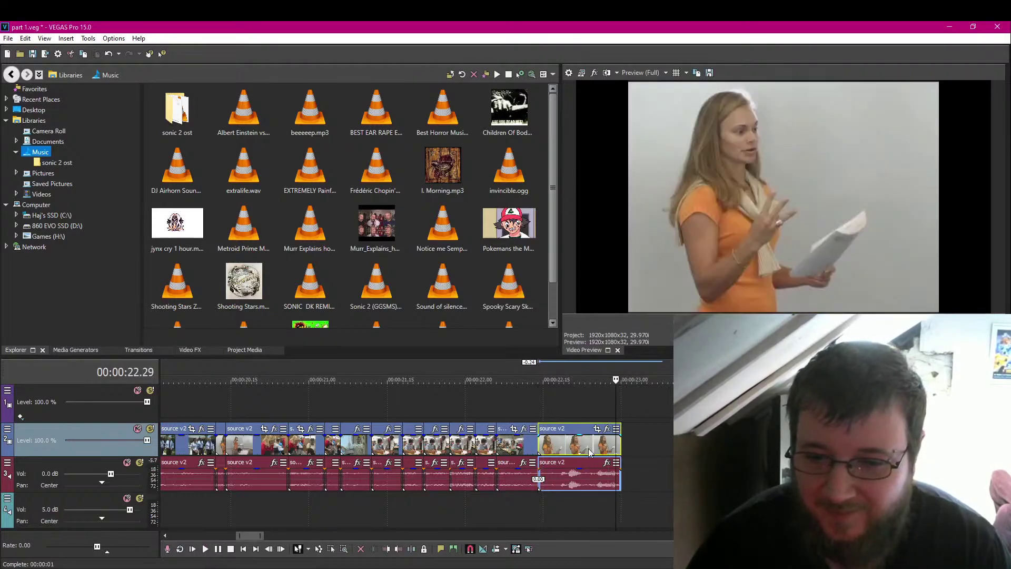
Copy the clip of the woman in orange, paste it directly after the original at 00:00:23.00, and return the cursor to 00:00:22.14.
right_click(578, 441)
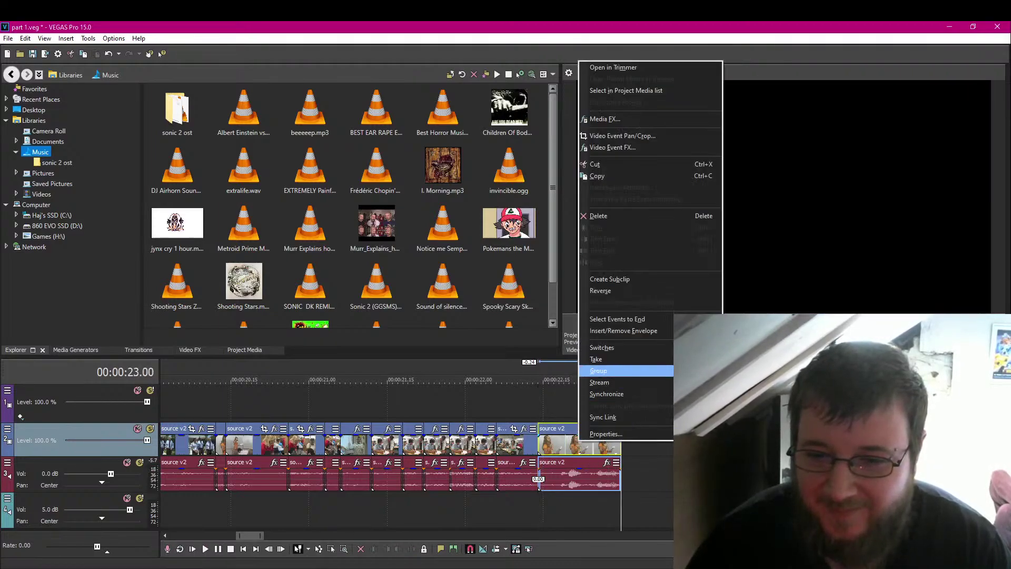
left_click(647, 172)
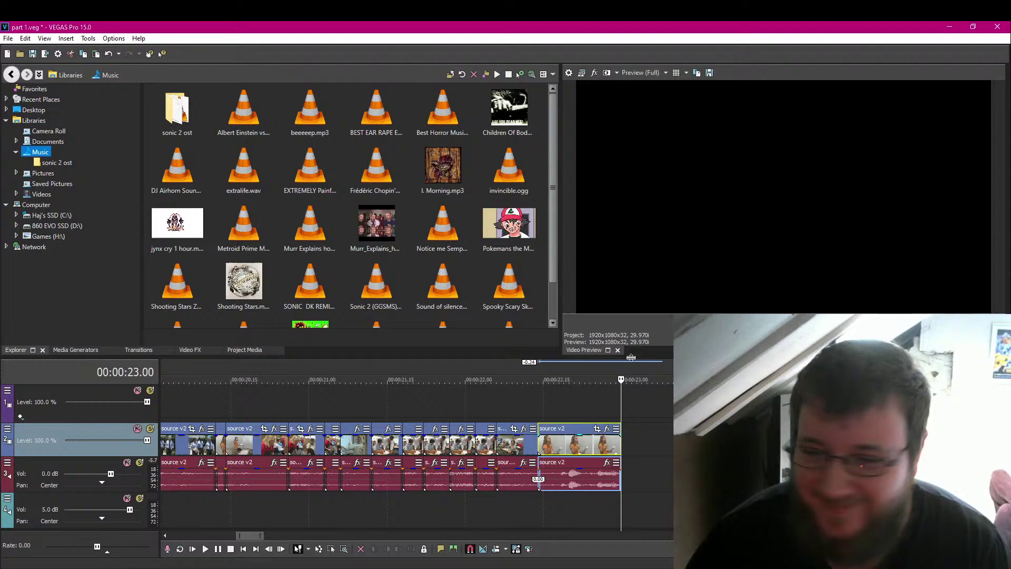
left_click(97, 54)
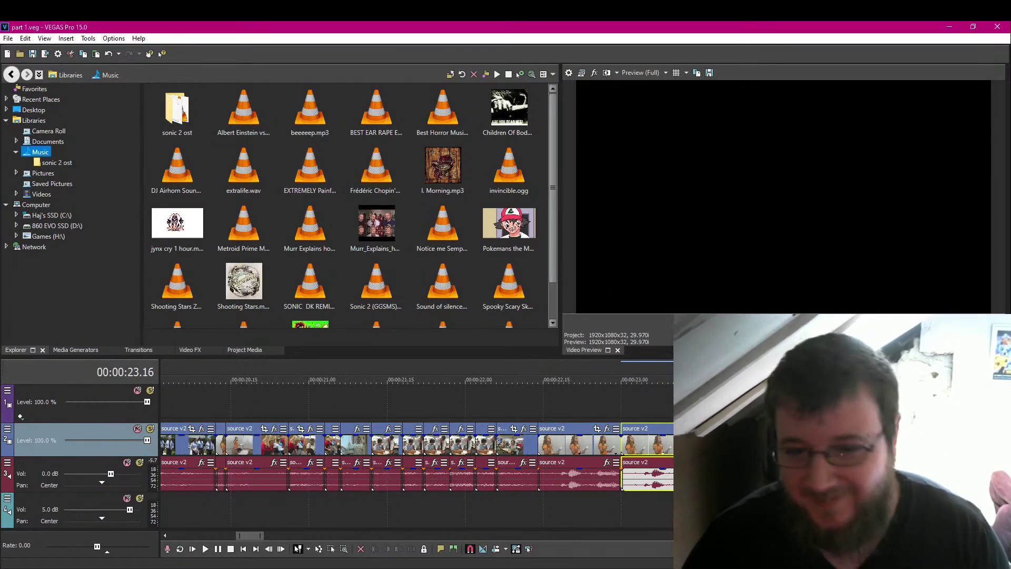
left_click(536, 504)
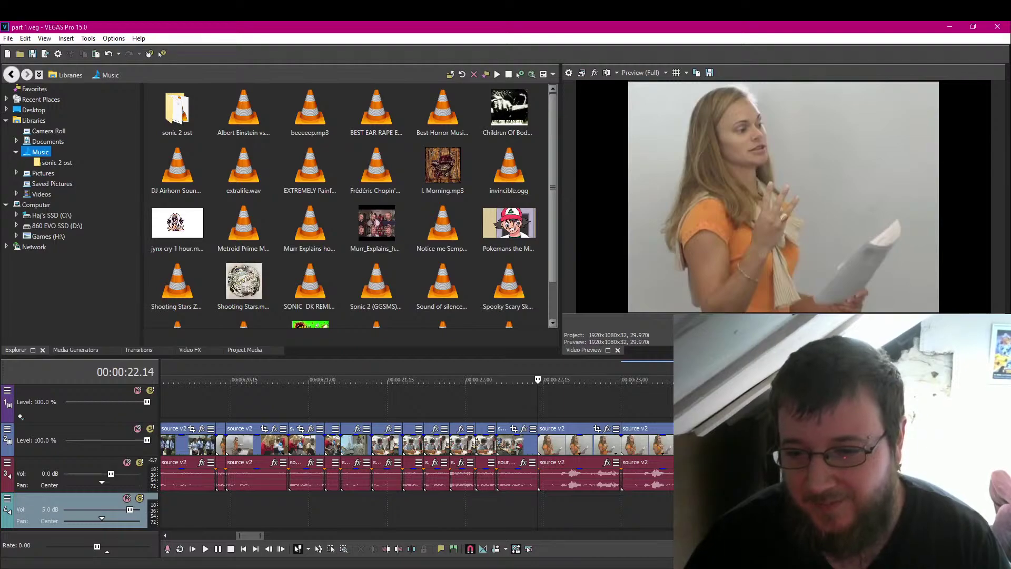
left_click(538, 445)
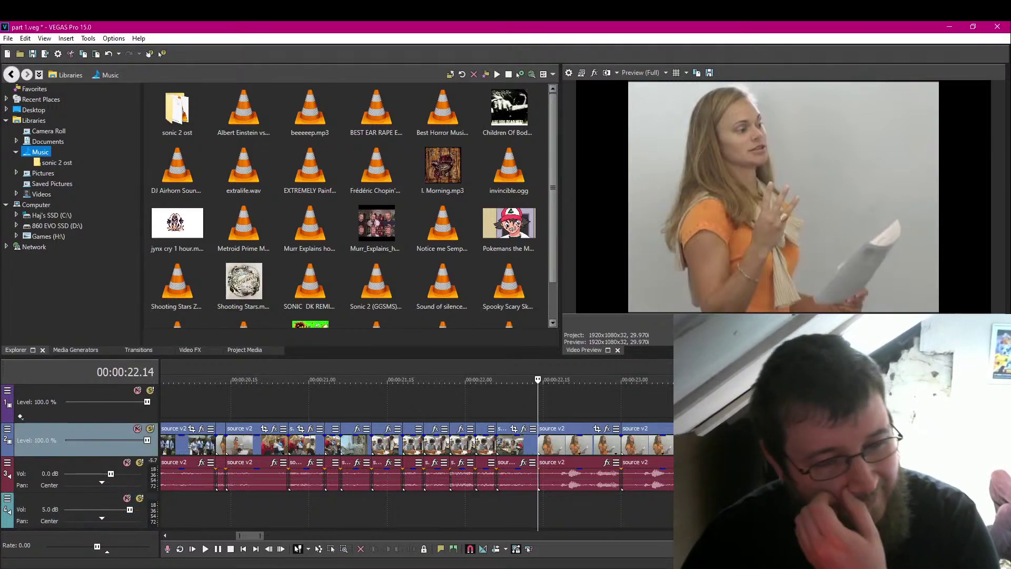
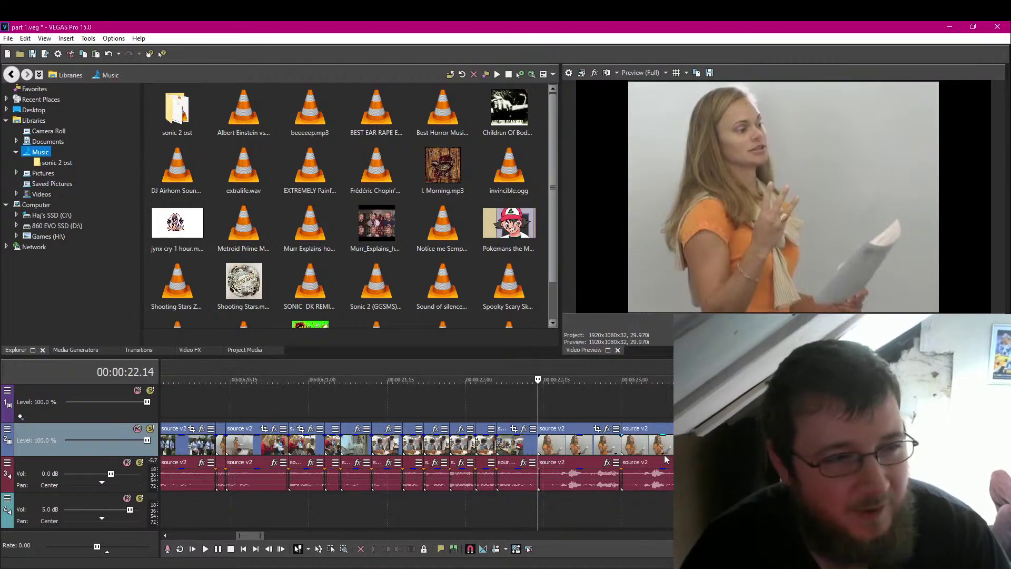
Remove the pasted copy of the woman in orange and move the original off the joined pieces, beside her other loose clip.
key("Delete")
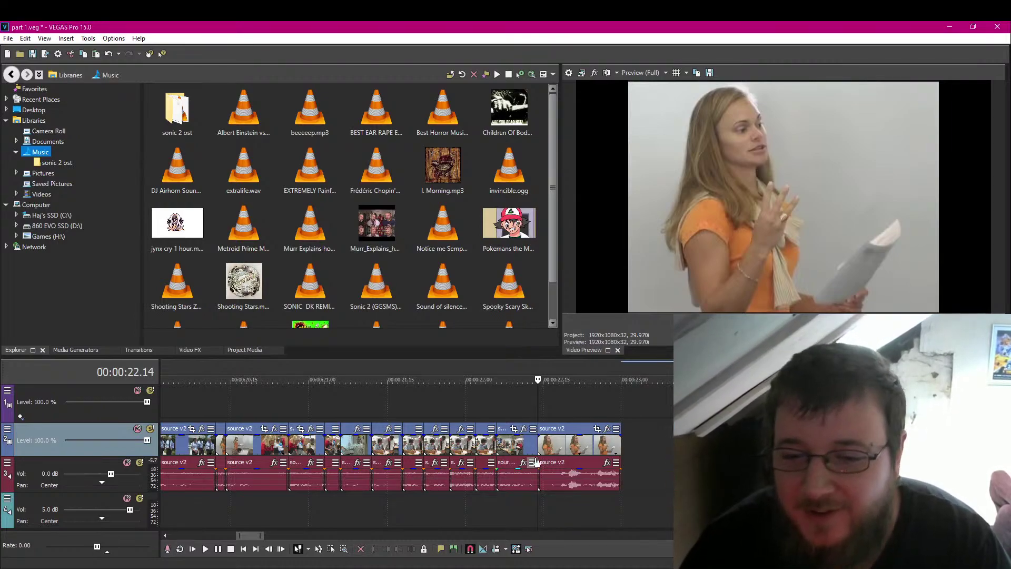
key("Delete")
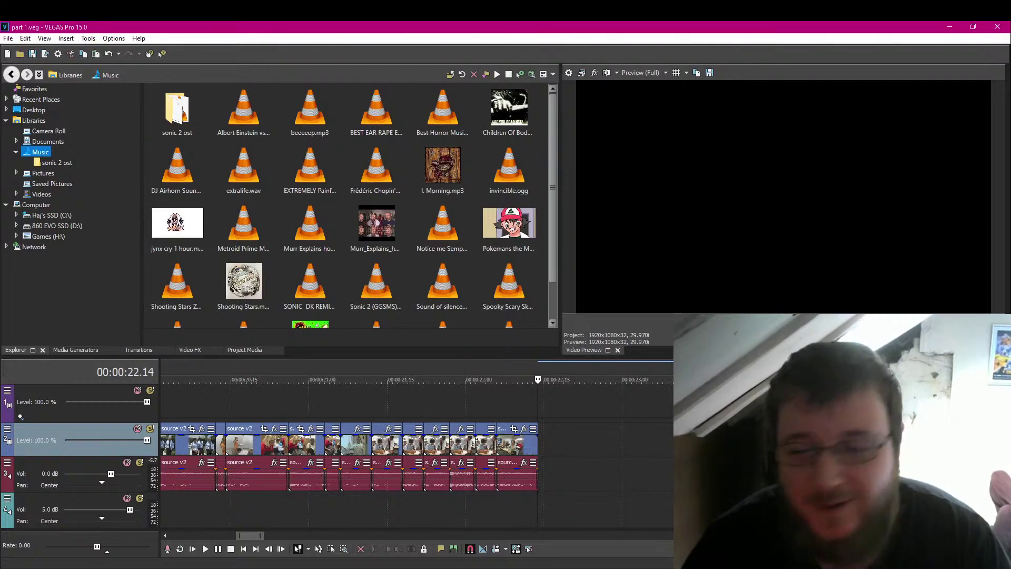
scroll(580, 457, "down", 3)
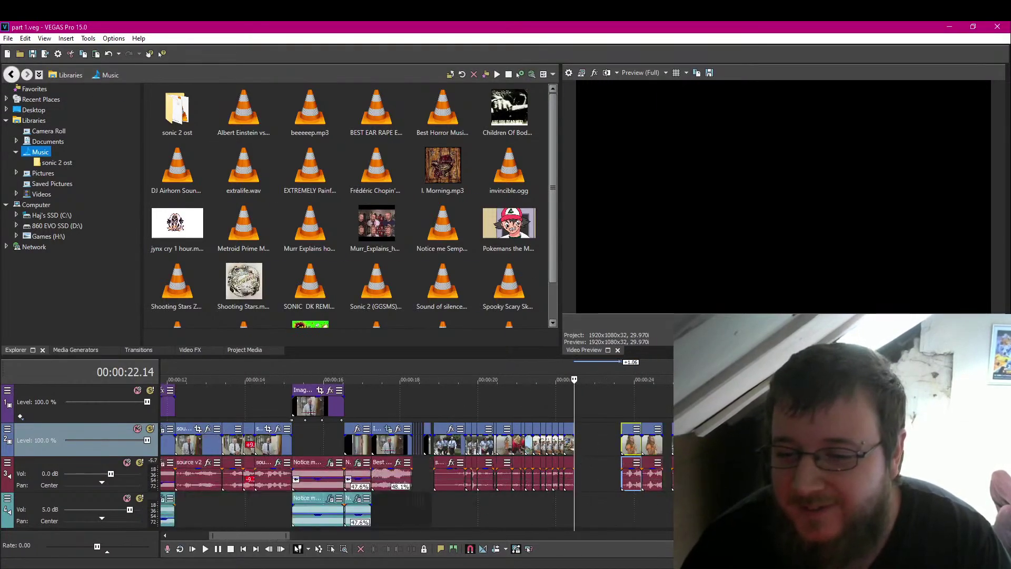
scroll(416, 453, "down", 3)
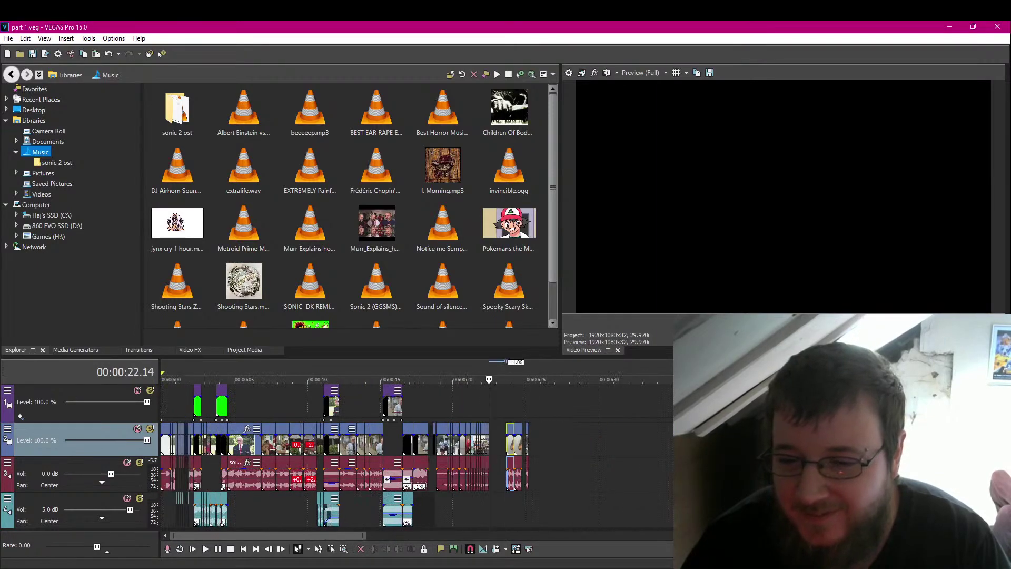
mouse_move(703, 450)
left_mouse_down()
mouse_move(567, 451)
mouse_move(700, 450)
left_mouse_up()
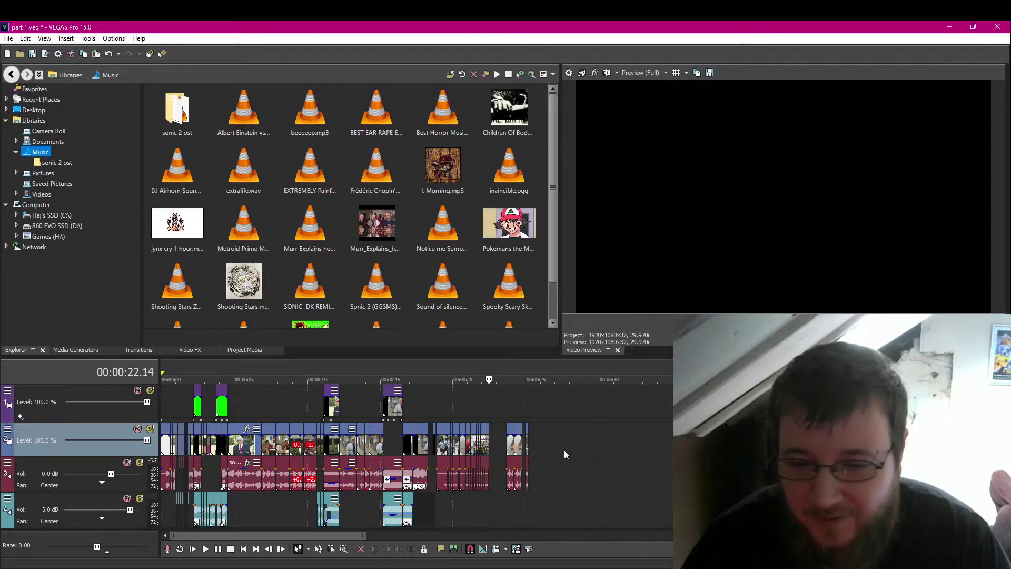
Play and step through the loose clip of the three people walking, and split it at 00:00:25.03.
left_click(541, 444)
scroll(542, 448, "up", 5)
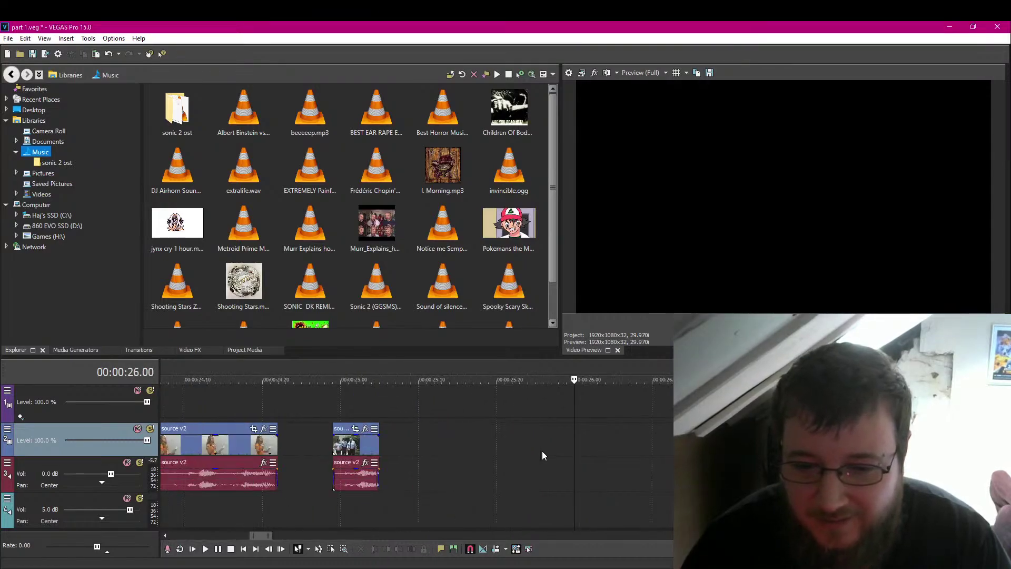
left_click(361, 447)
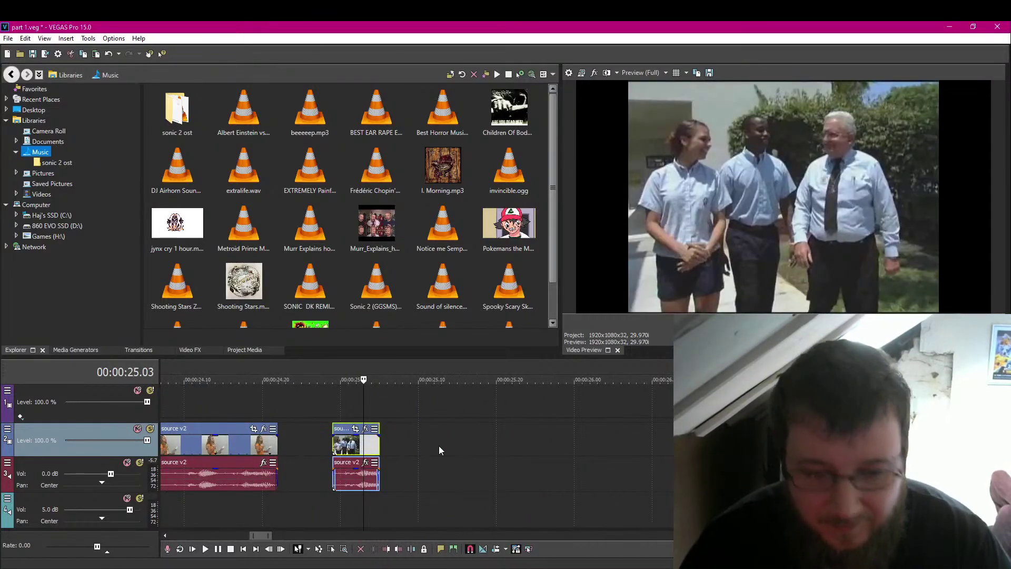
left_click(219, 549)
left_click(219, 549)
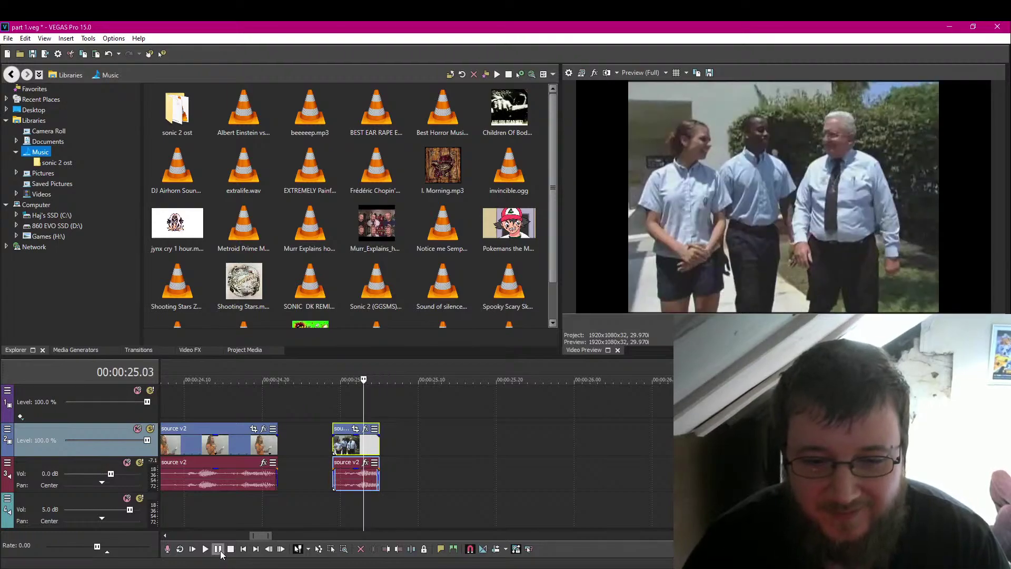
key("Right")
key("Right")
key("Right")
key("Right")
key("Right")
key("Left")
key("Left")
key("Left")
key("Left")
key("Left")
key("Left")
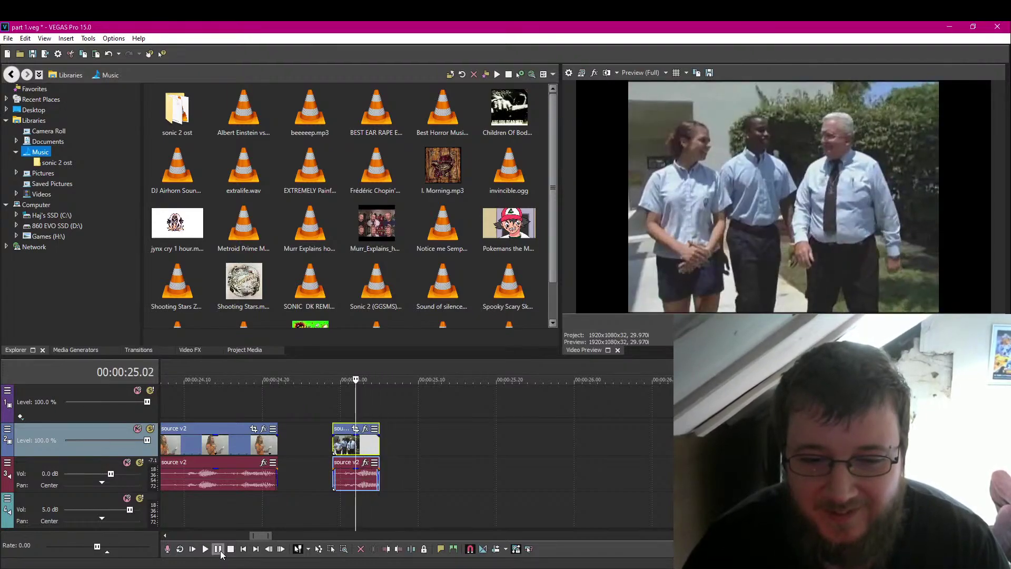
key("Right")
key("Right")
key("Right")
key("Left")
key("Left")
key("Left")
key("Right")
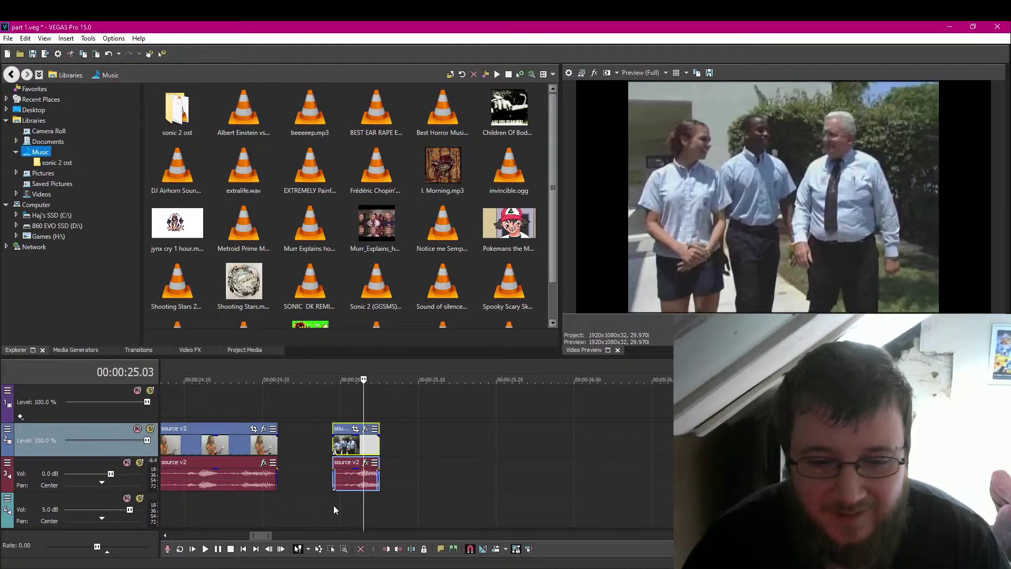
left_click(398, 549)
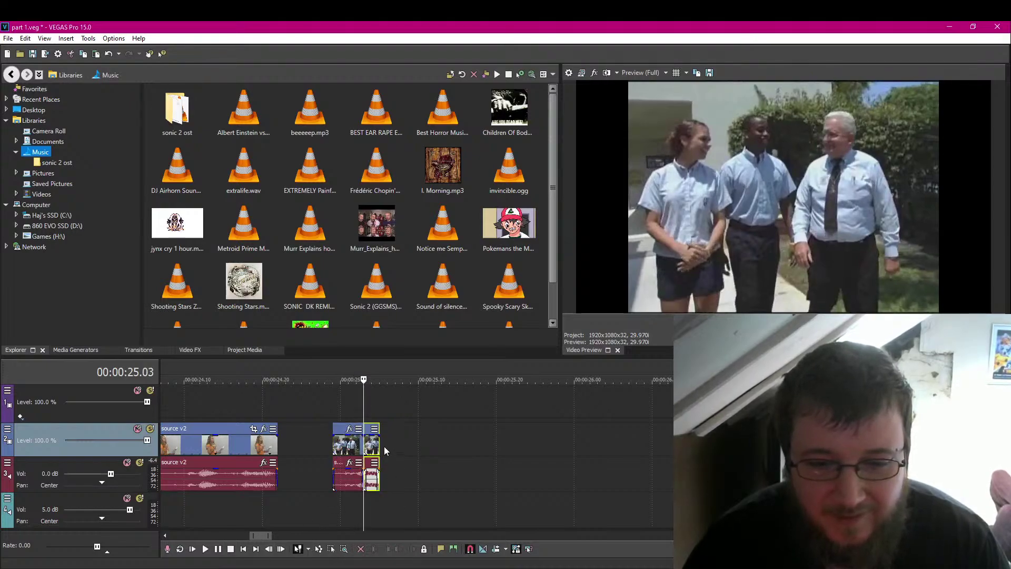
Move the second piece of the split walking clip to 00:00:25.10, play it and return the cursor to its start.
left_click_drag(380, 443, 435, 447)
left_click(217, 549)
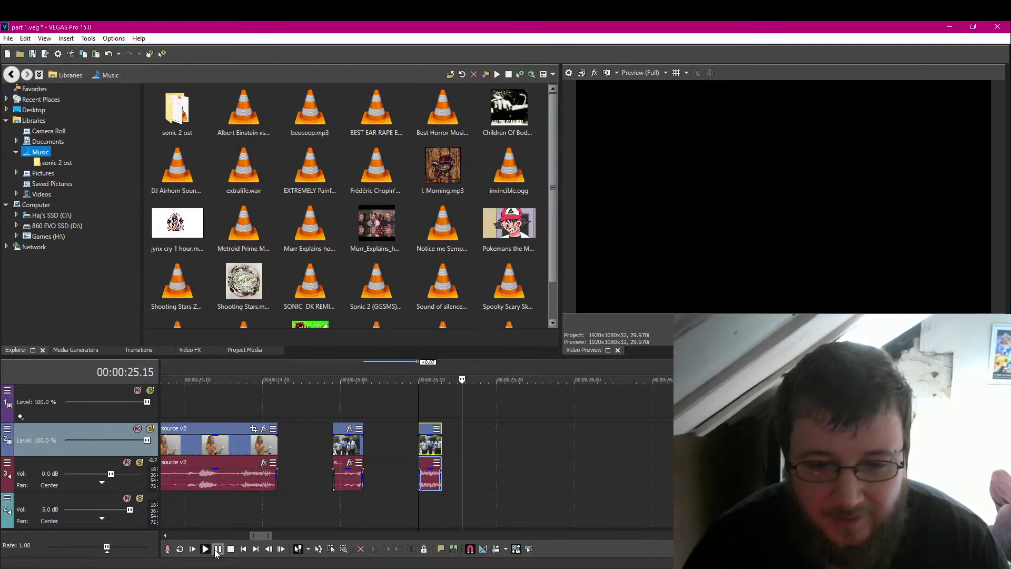
left_click(418, 446)
Copy the short walking piece and attach the original to the end of the joined pieces at 00:00:22.14.
right_click(436, 448)
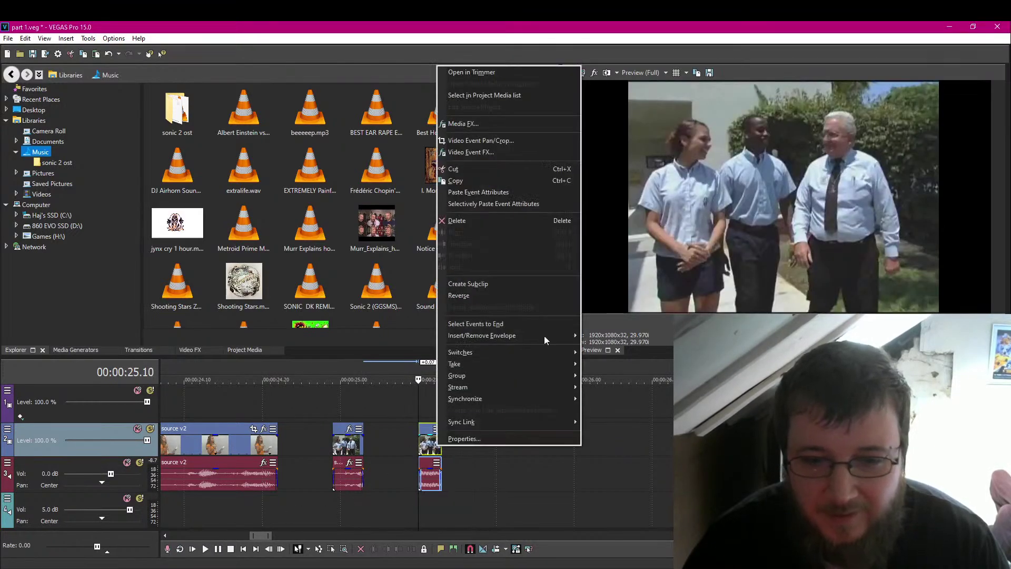
left_click(506, 180)
scroll(308, 488, "down", 5)
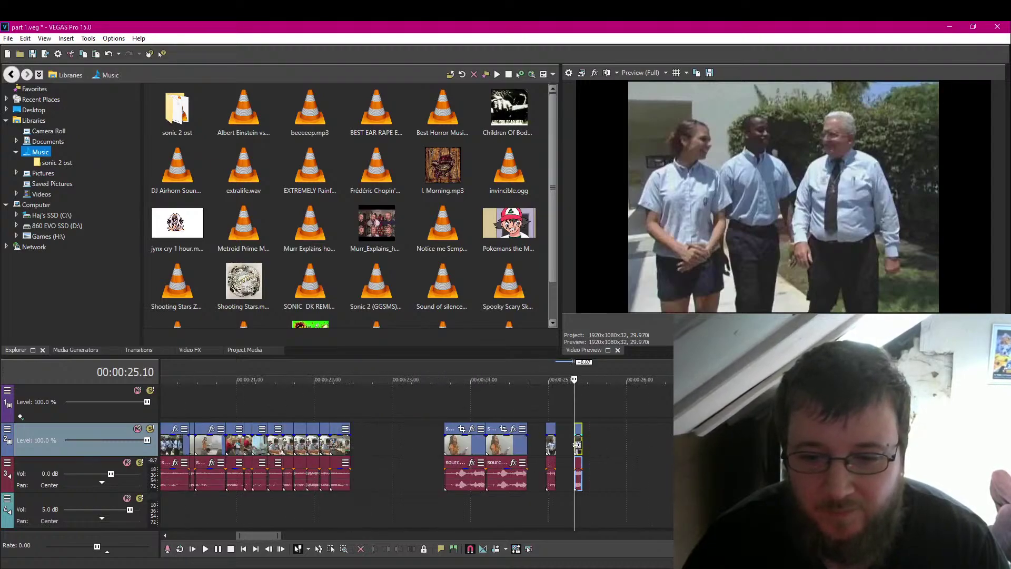
left_click_drag(579, 446, 356, 447)
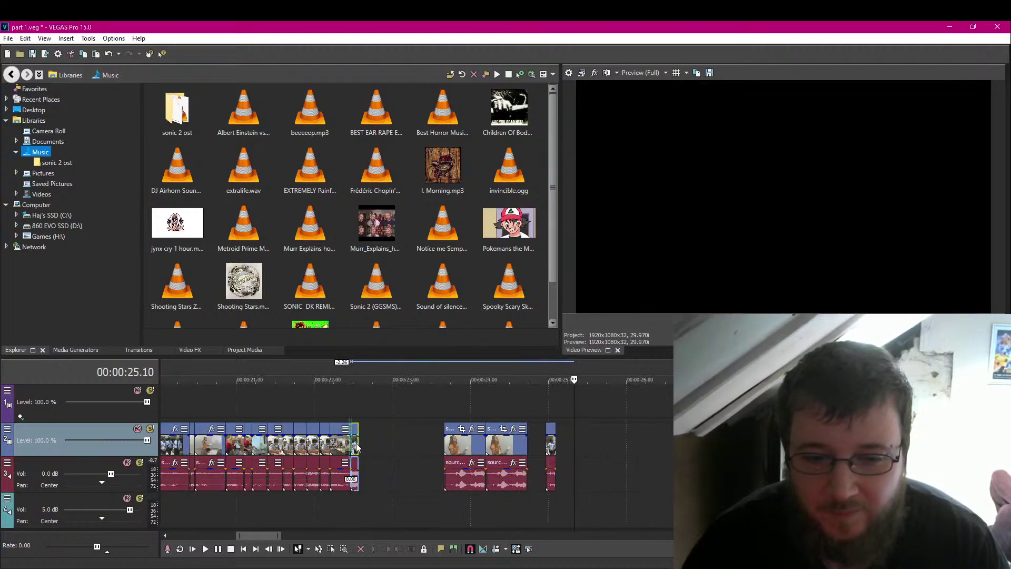
left_click(352, 446)
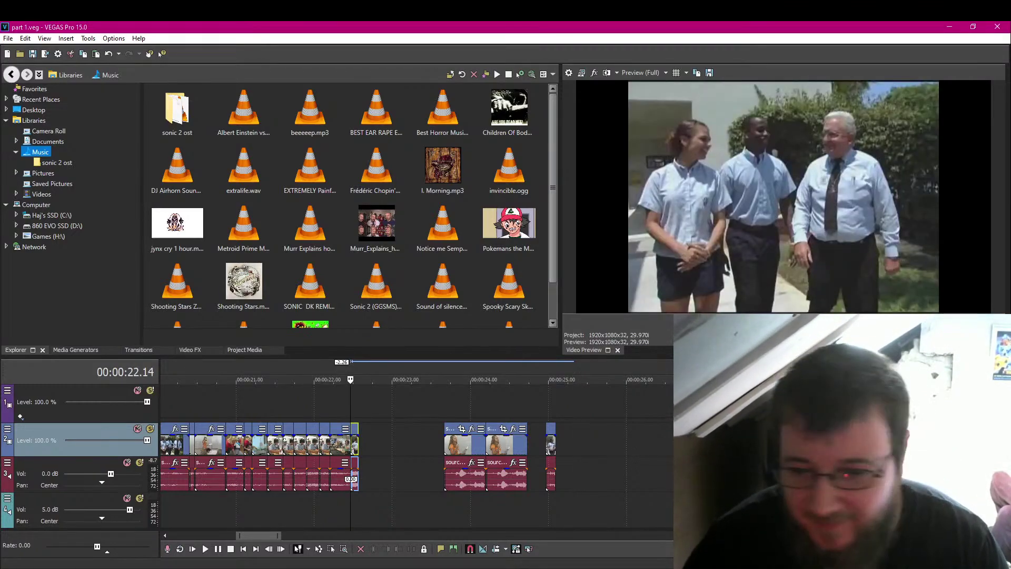
Move the long remaining source v2 clip so it starts at 00:00:30.22, and play it through.
scroll(416, 455, "down", 2)
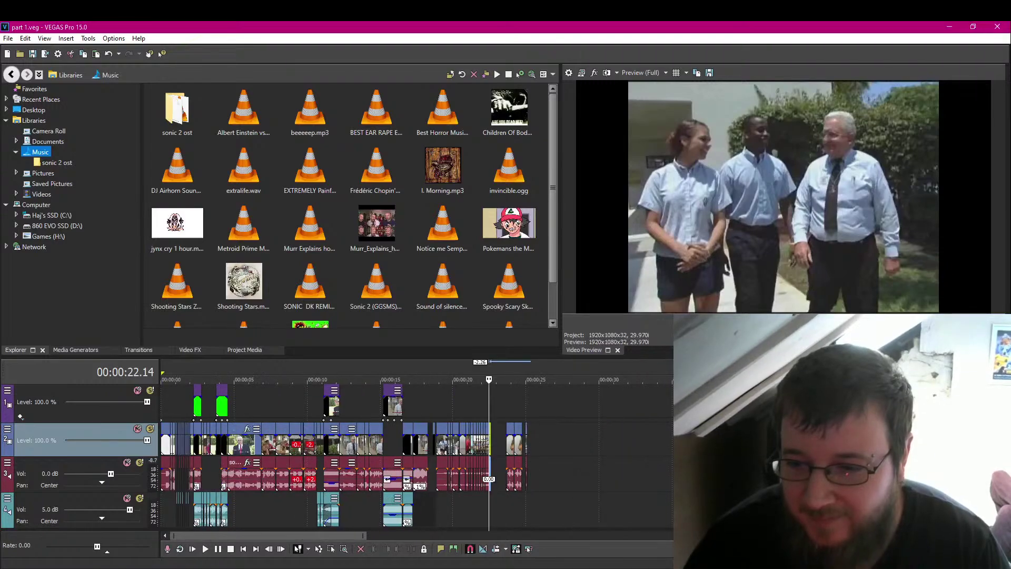
left_click_drag(763, 448, 610, 448)
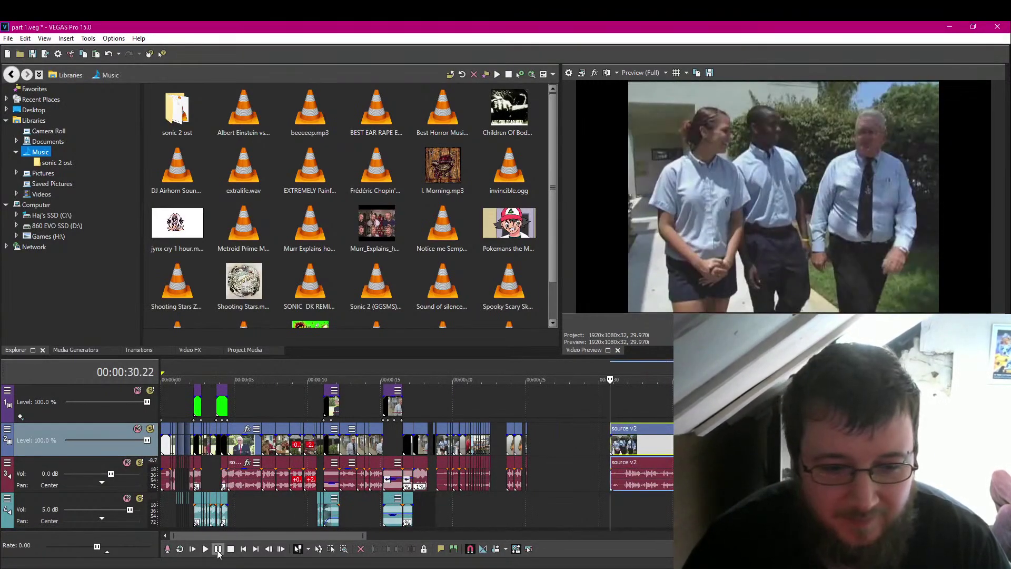
left_click(218, 551)
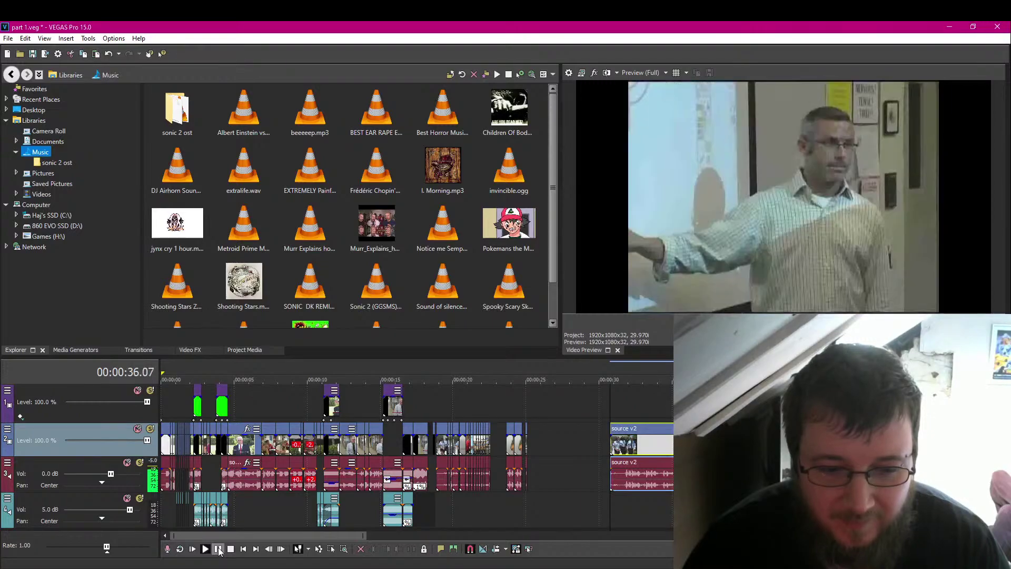
left_click(218, 549)
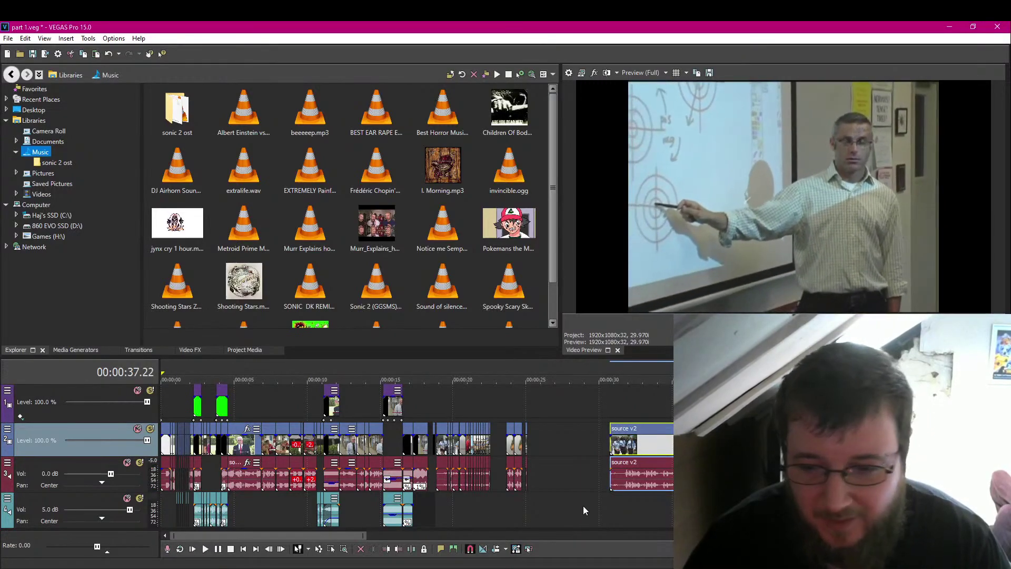
Replay short stretches of the long source v2 clip from 00:00:36.10 onward to locate the next sound to cut.
scroll(583, 505, "up", 5)
left_click(493, 512)
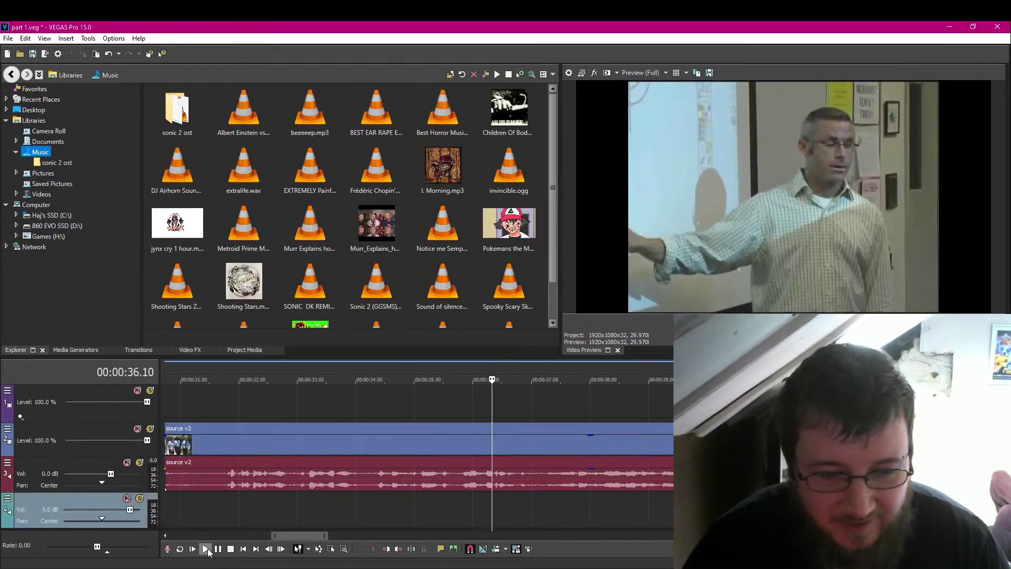
left_click(218, 549)
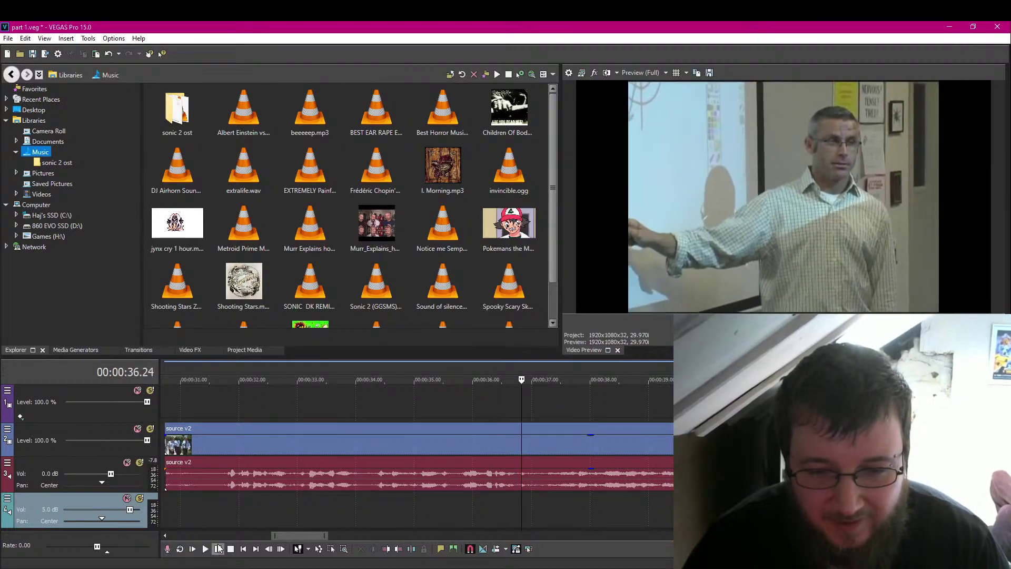
left_click(219, 549)
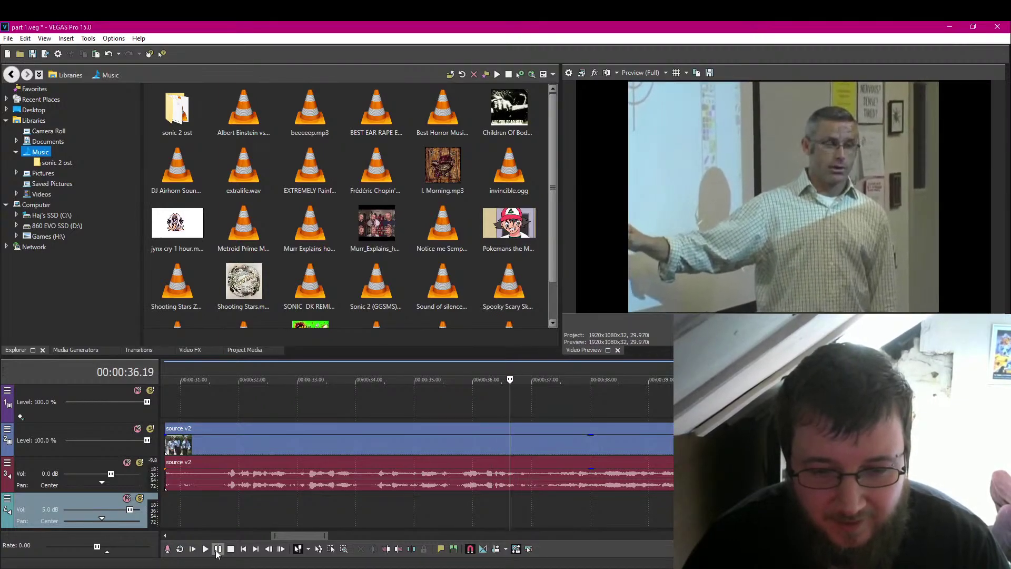
left_click(207, 549)
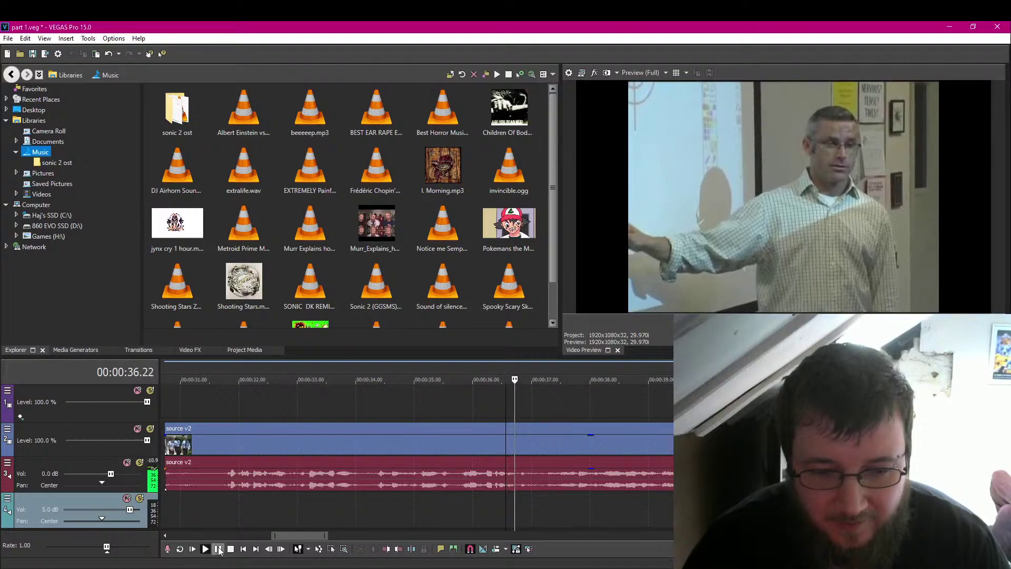
left_click(219, 549)
left_click(219, 549)
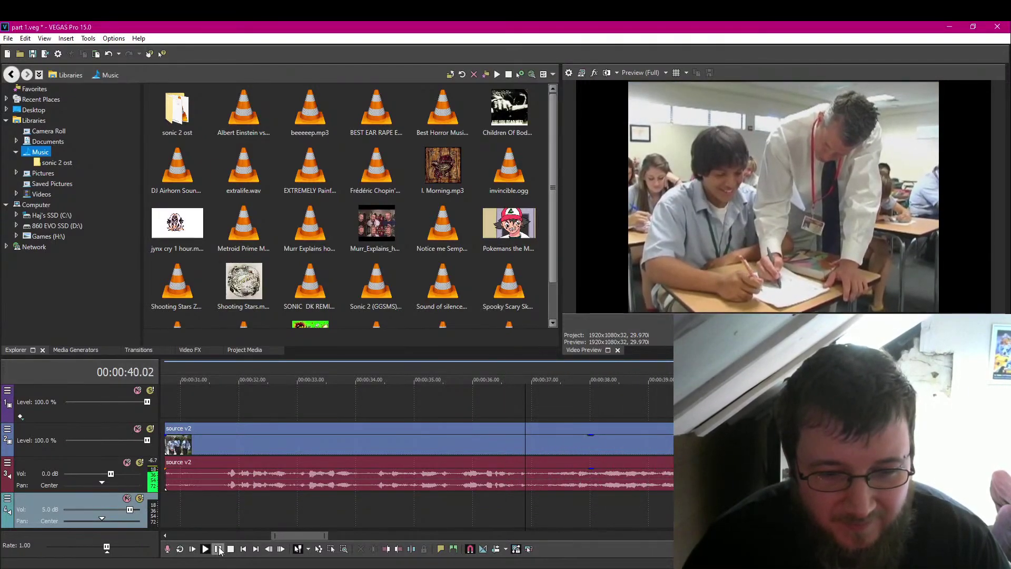
left_click(216, 550)
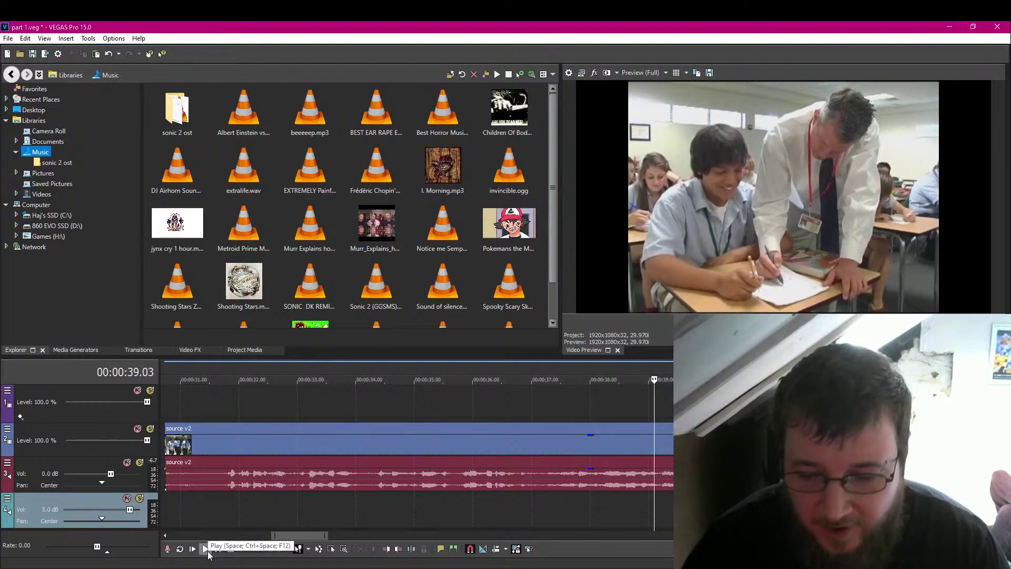
left_click(206, 550)
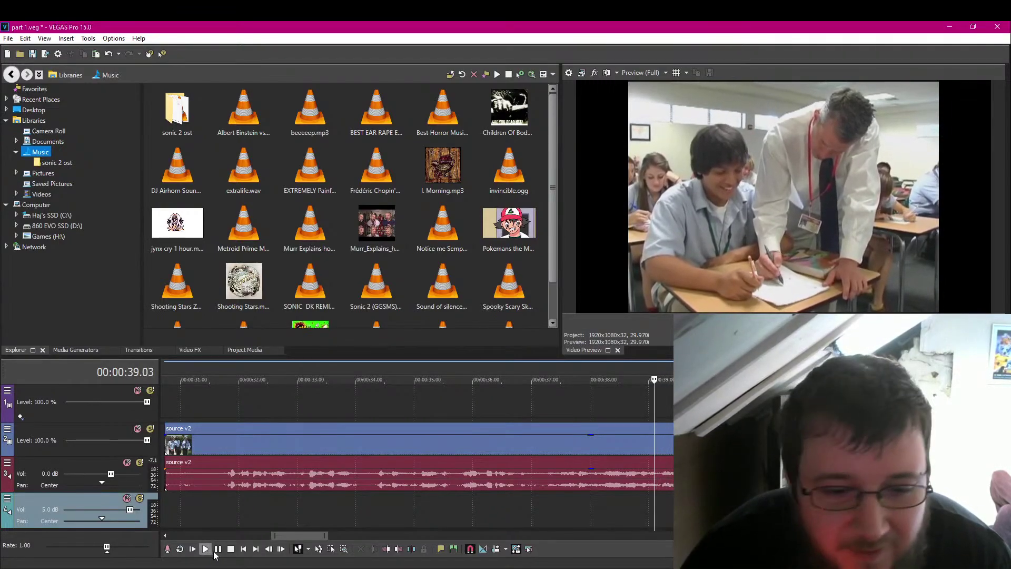
left_click(218, 549)
left_click(208, 550)
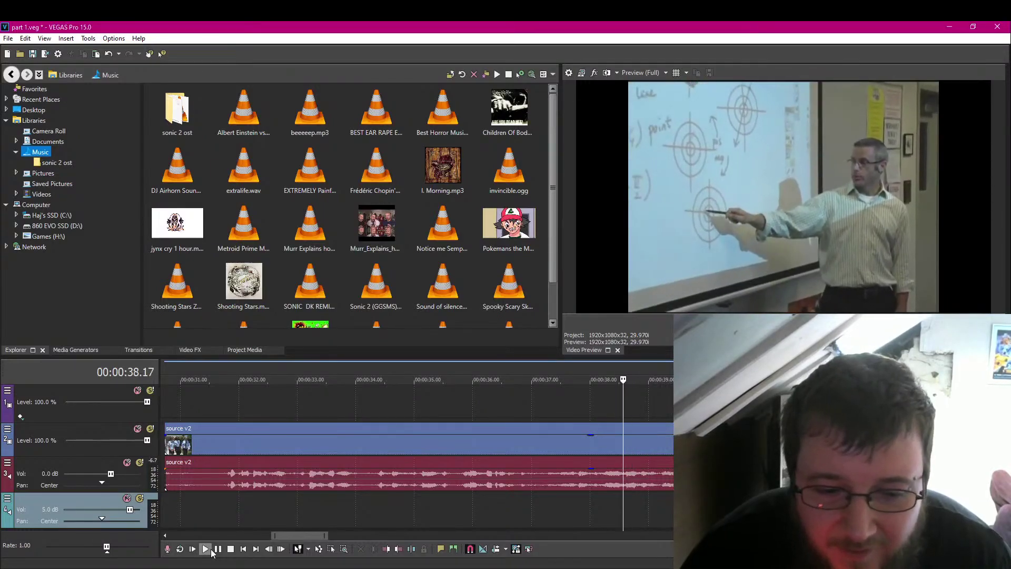
left_click(209, 550)
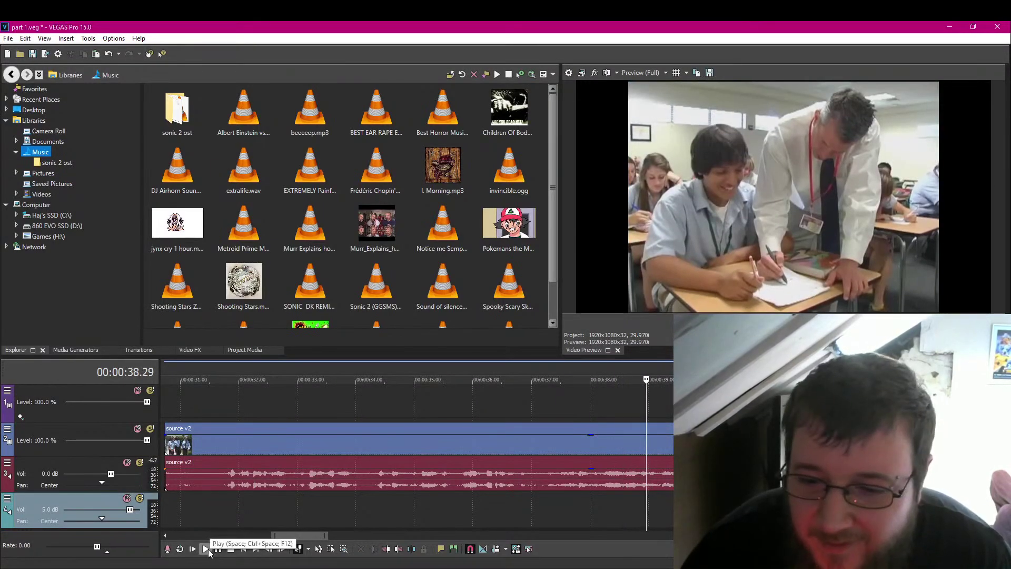
left_click(208, 550)
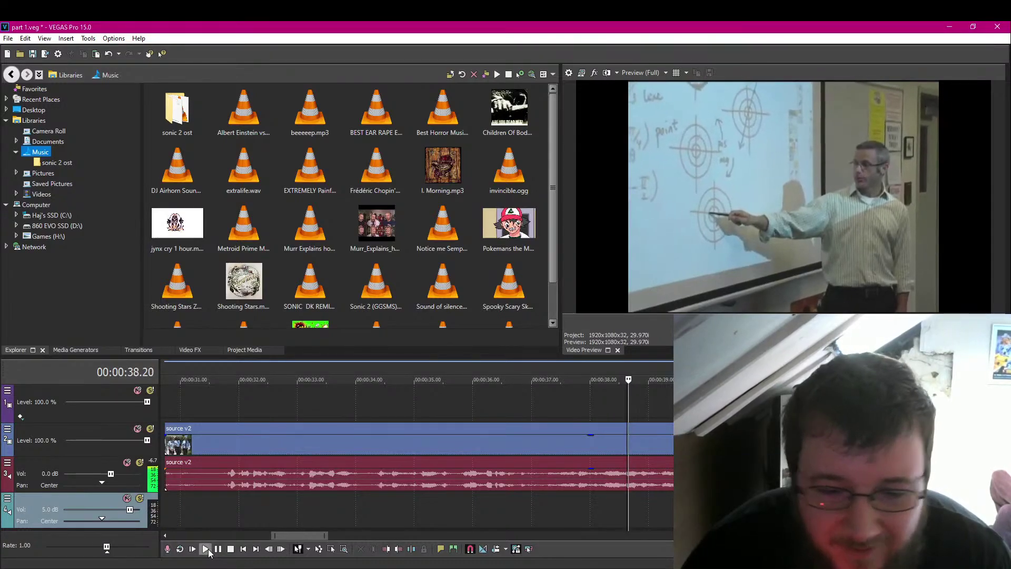
left_click(219, 550)
Find the start of the wanted sound frame by frame and split the long source v2 clip at 00:00:38.19.
key("Left")
key("Left")
key("Left")
key("Left")
key("Left")
key("Left")
key("Left")
key("Left")
key("Left")
key("Left")
key("Left")
key("Left")
key("Left")
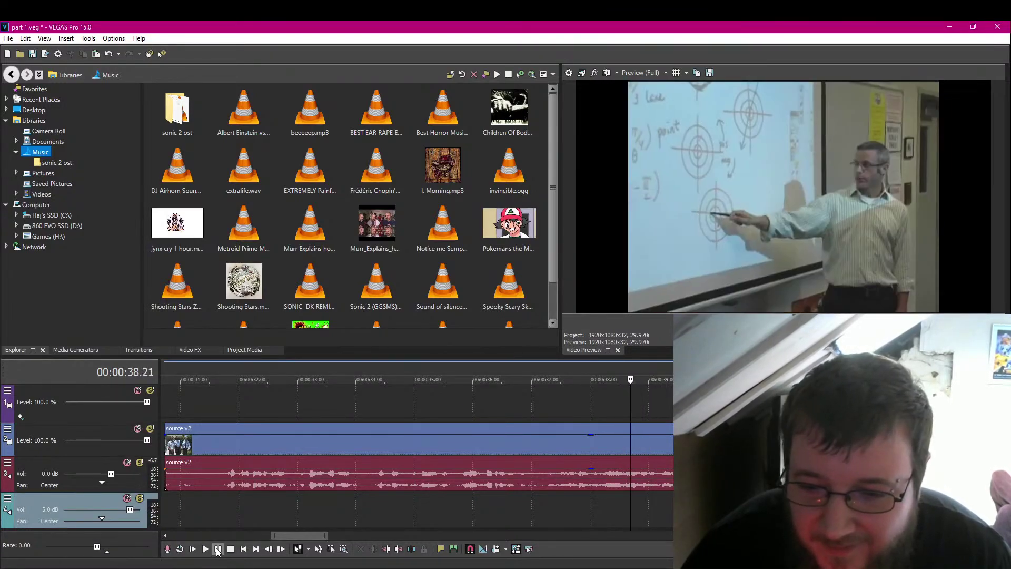
left_click(411, 549)
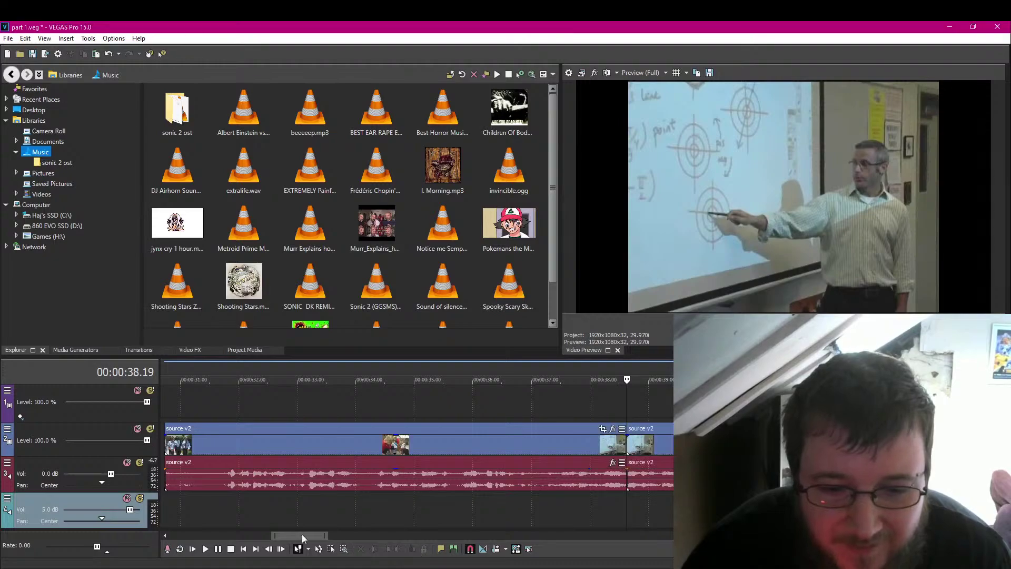
Split the source v2 clip again at 00:00:38.25 and copy the short piece between the two cuts.
key("Right")
key("Right")
key("Right")
key("Right")
key("Right")
key("Right")
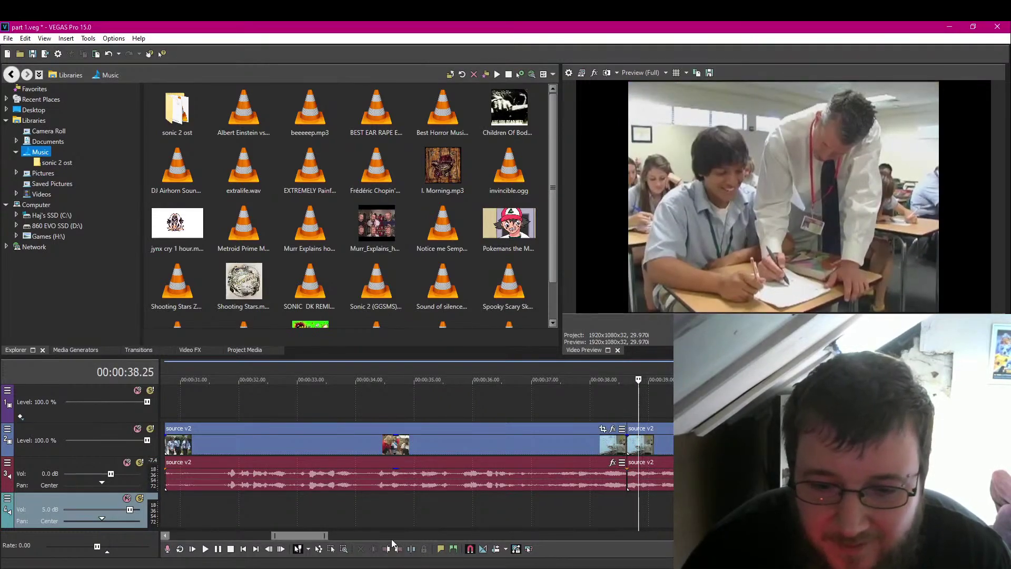
left_click(409, 551)
right_click(633, 449)
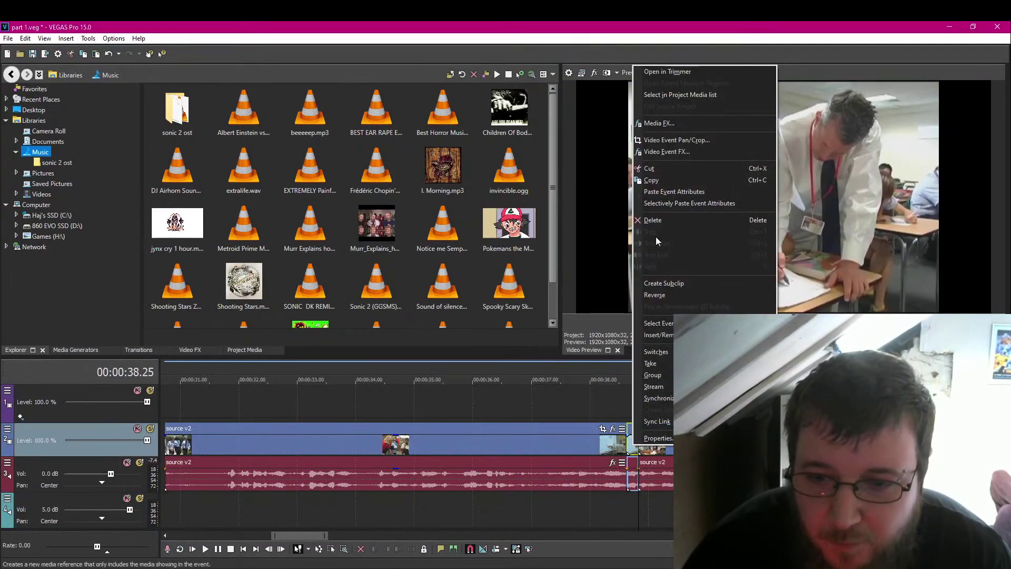
left_click(666, 183)
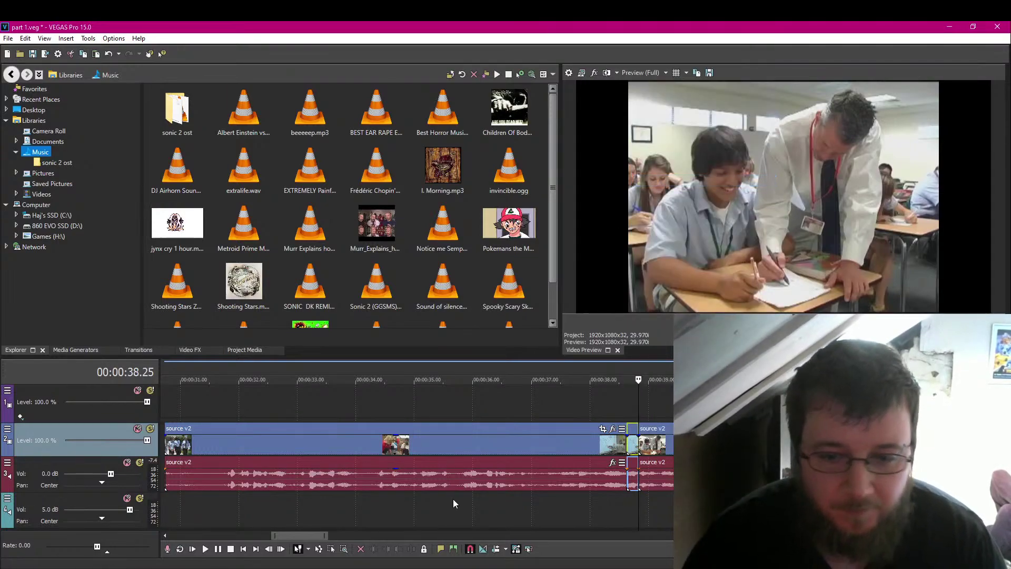
Move the source v2 remainder after the last cut farther along the timeline, away from the section before it.
scroll(420, 519, "down", 5)
scroll(432, 514, "down", 4)
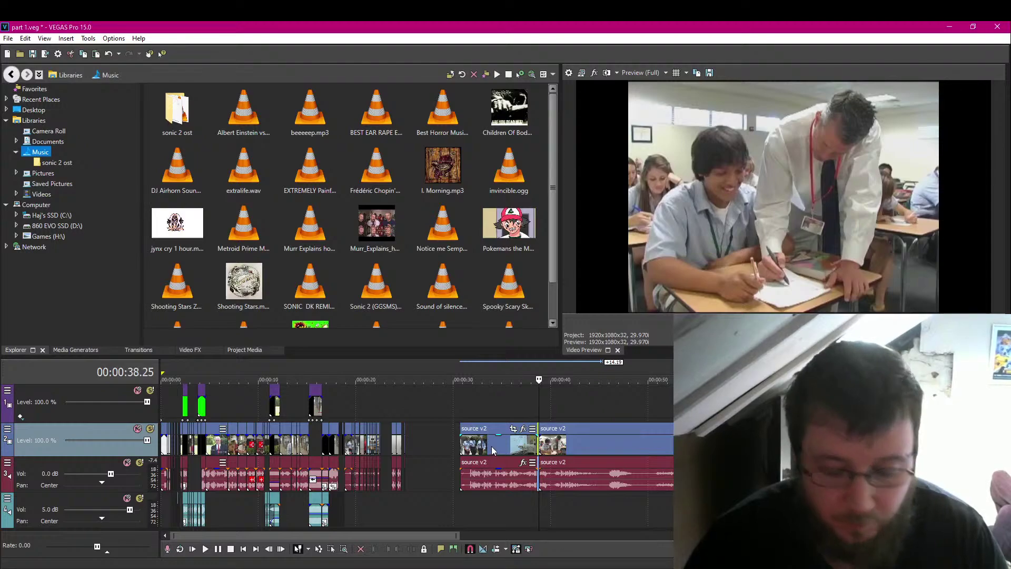
left_click_drag(545, 450, 724, 444)
left_click(498, 446)
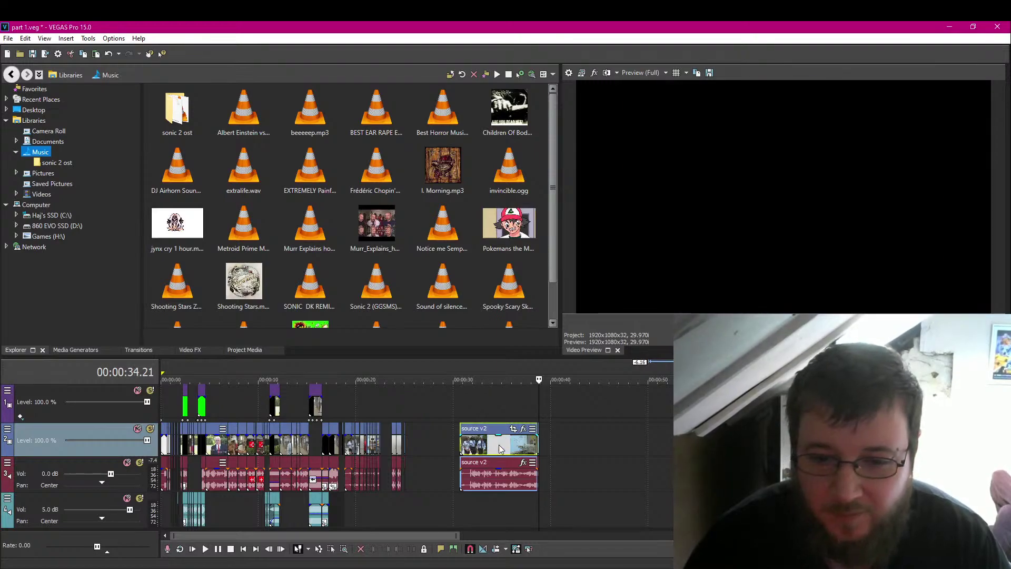
Place the short source v2 piece before the long section so it starts at 00:00:28.27, and play it.
scroll(565, 449, "up", 3)
scroll(565, 448, "up", 1)
left_click_drag(807, 441, 241, 440)
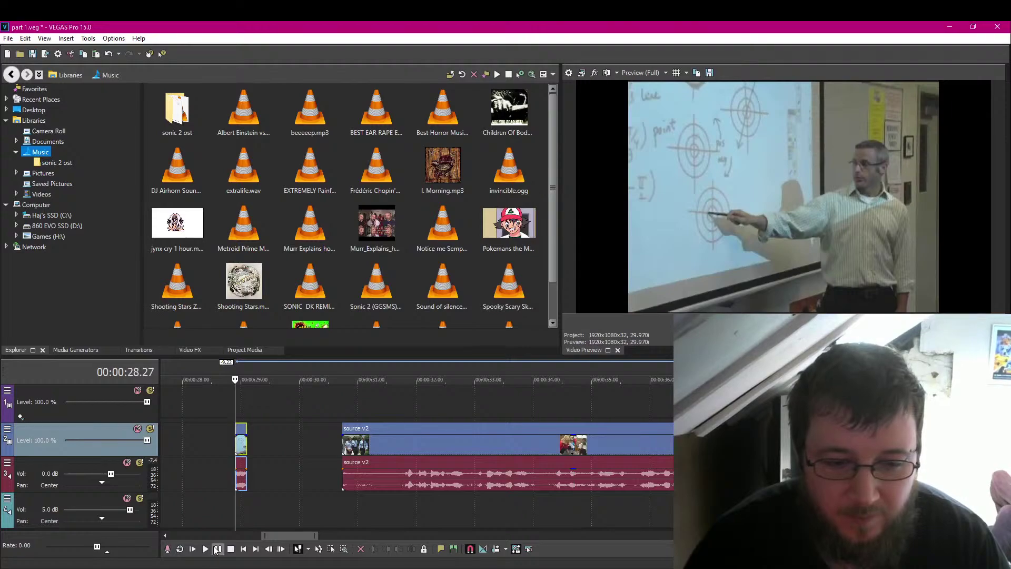
left_click(218, 549)
Trim one frame off the end of the short piece, test an earlier start, and keep its start at 00:00:28.27.
scroll(194, 484, "down", 3)
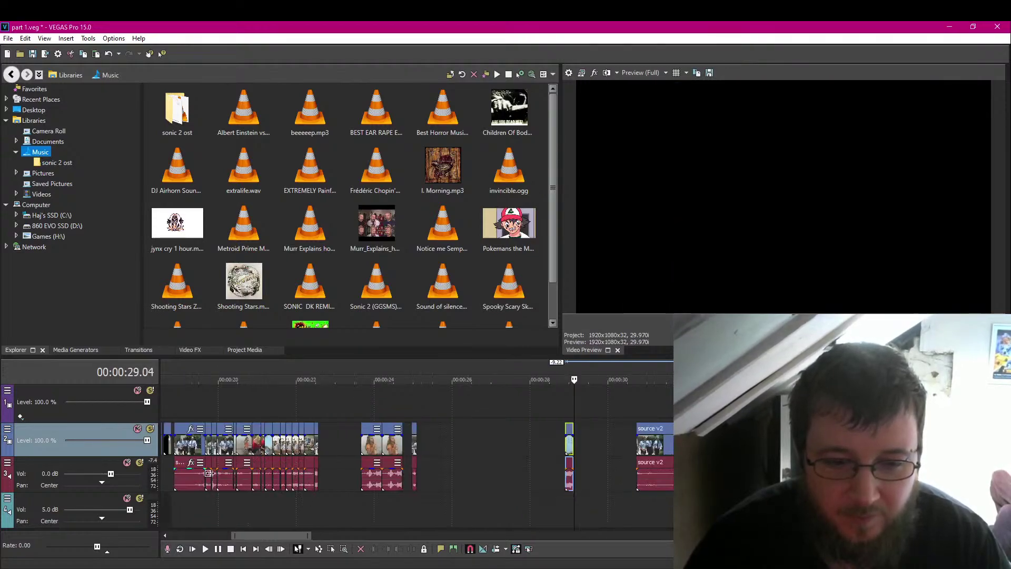
scroll(339, 485, "up", 4)
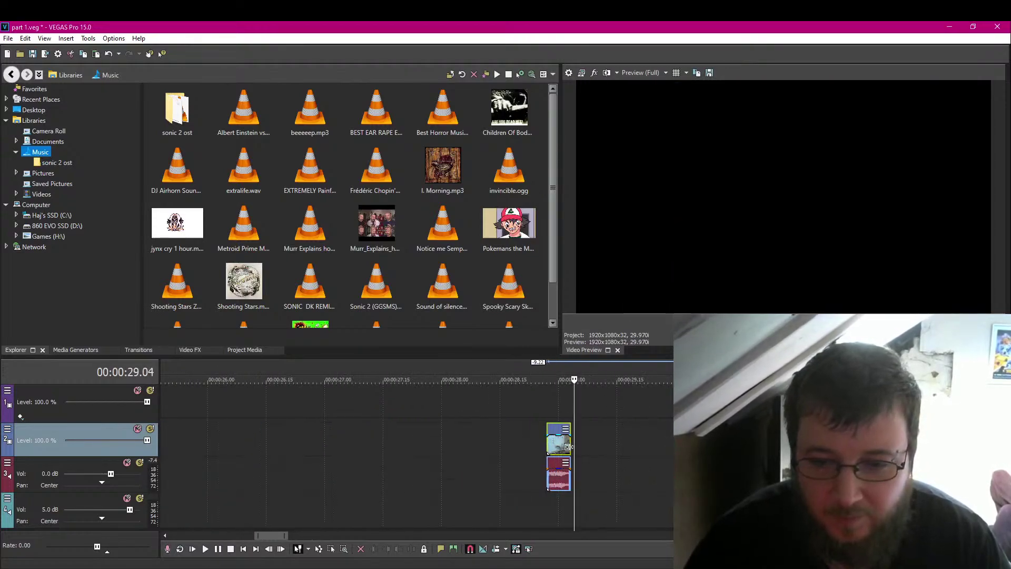
left_click_drag(569, 446, 543, 445)
left_click(544, 488)
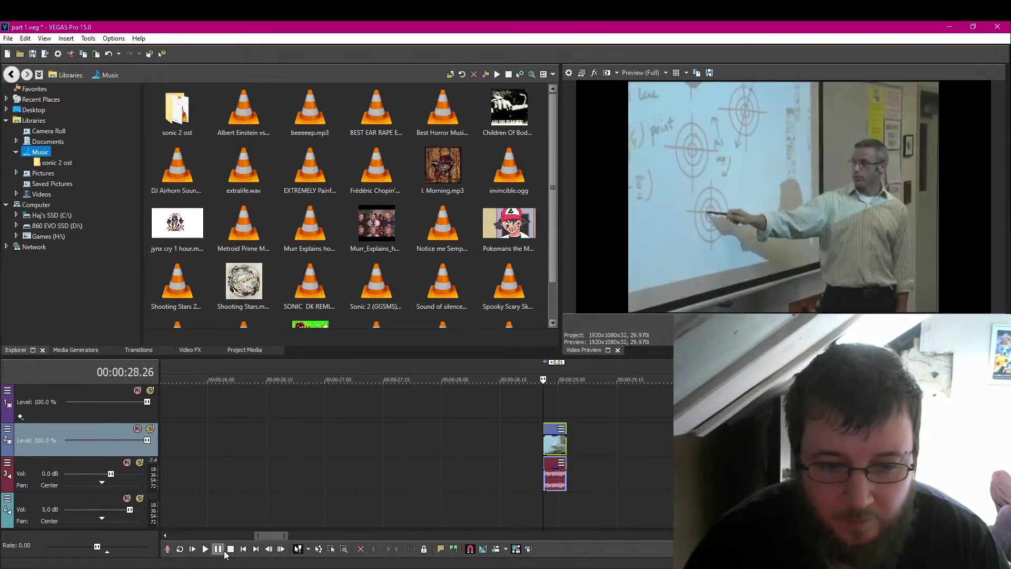
left_click(220, 549)
left_click_drag(541, 444, 547, 445)
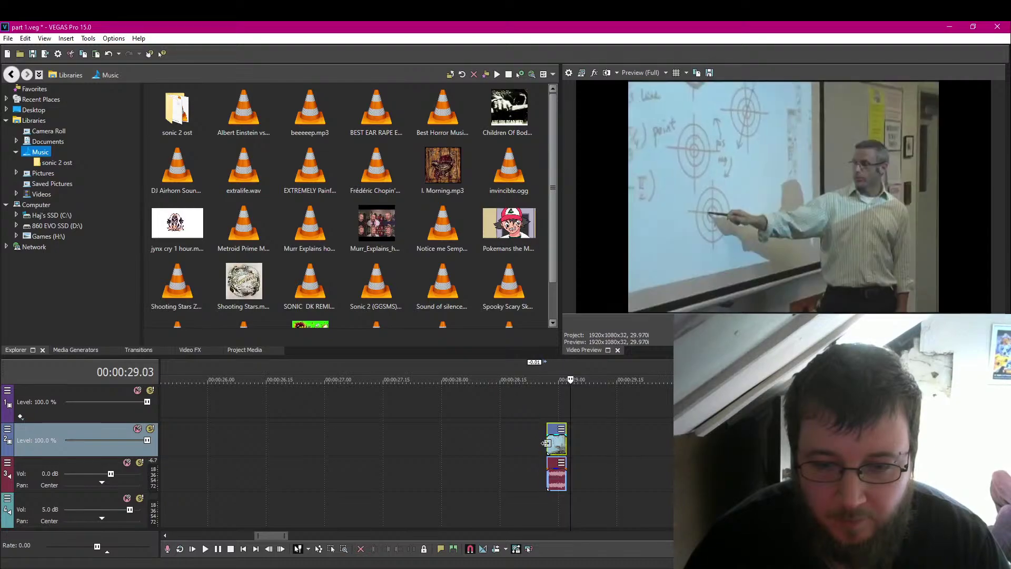
left_click(548, 488)
left_click(219, 549)
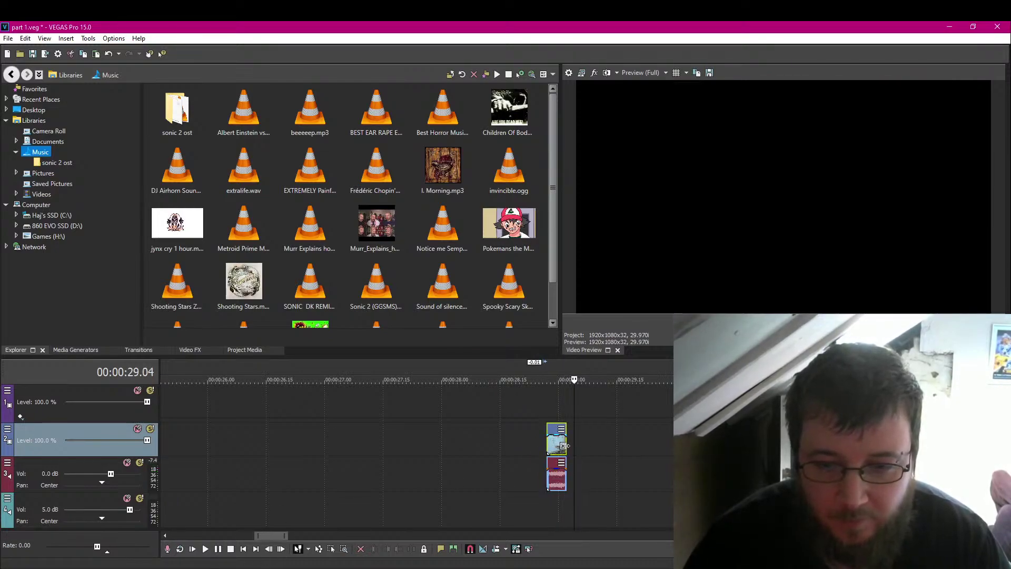
Move the trimmed short piece back along the track to just behind the end of the assembled sequence.
left_click_drag(559, 448, 225, 444)
scroll(319, 433, "down", 3)
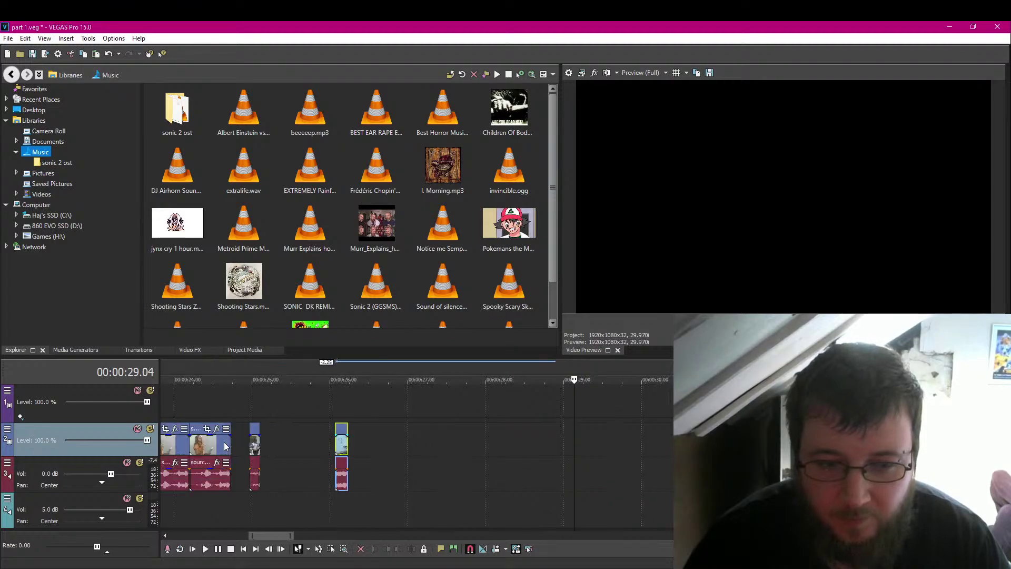
scroll(349, 451, "down", 2)
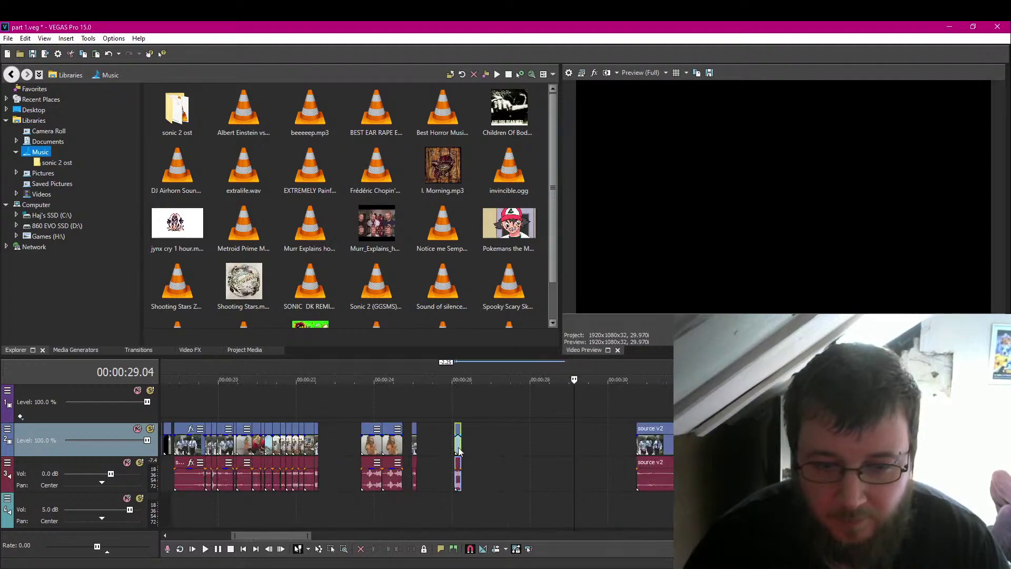
left_click_drag(457, 451, 331, 447)
Repeat the last short clip of the sequence at 00:00:22.17 and attach the trimmed piece behind it at 00:00:22.20.
left_click(317, 441)
scroll(557, 435, "up", 6)
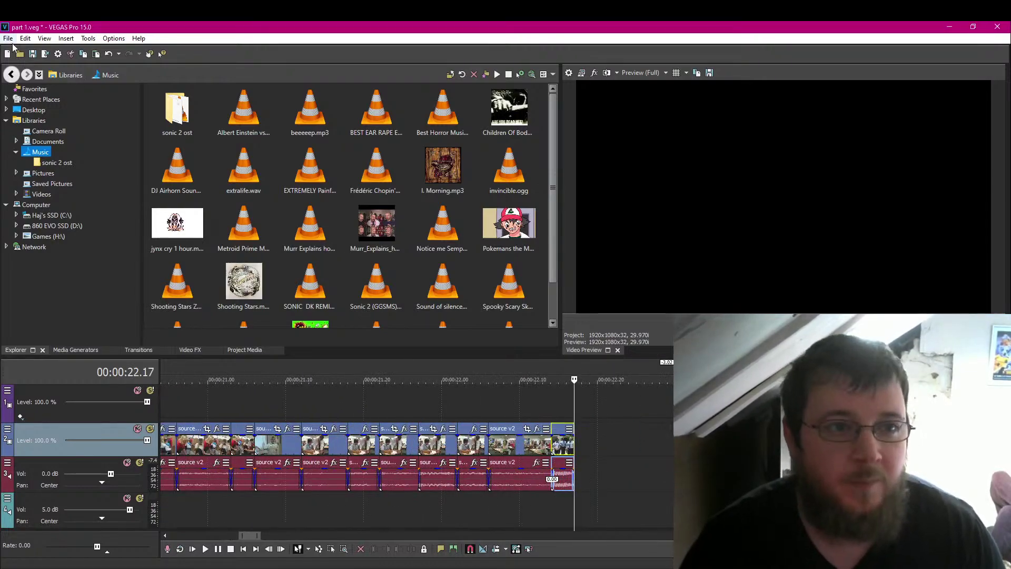
left_click_drag(562, 473, 585, 474)
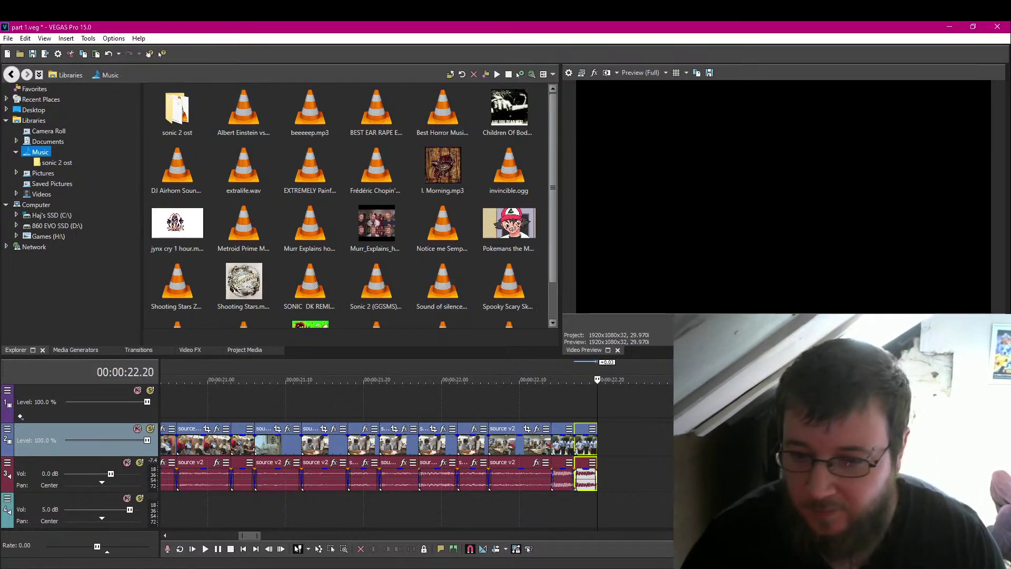
left_click_drag(705, 450, 626, 450)
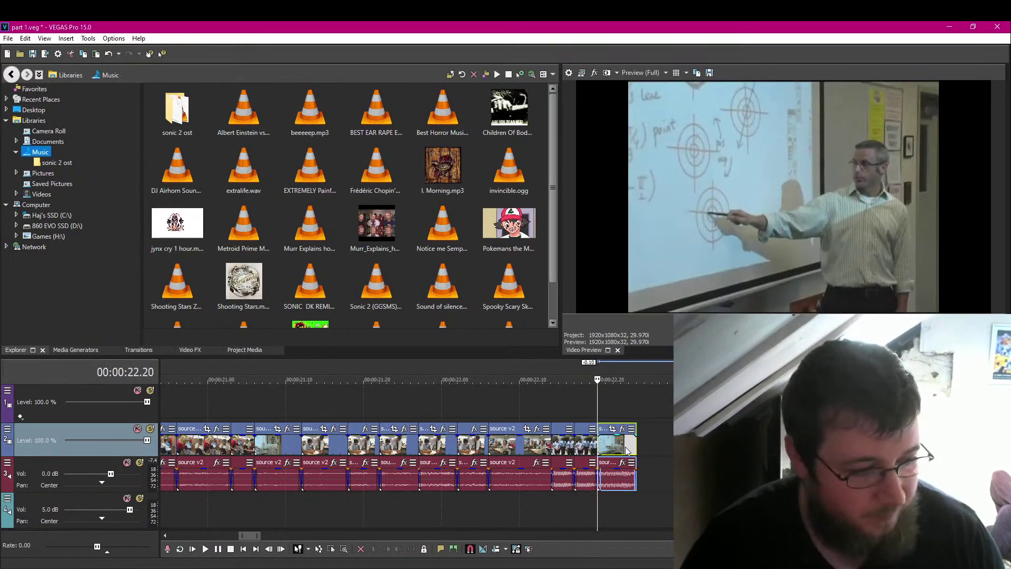
Copy the trimmed piece and paste a repeat directly after it at 00:00:22.25.
right_click(618, 449)
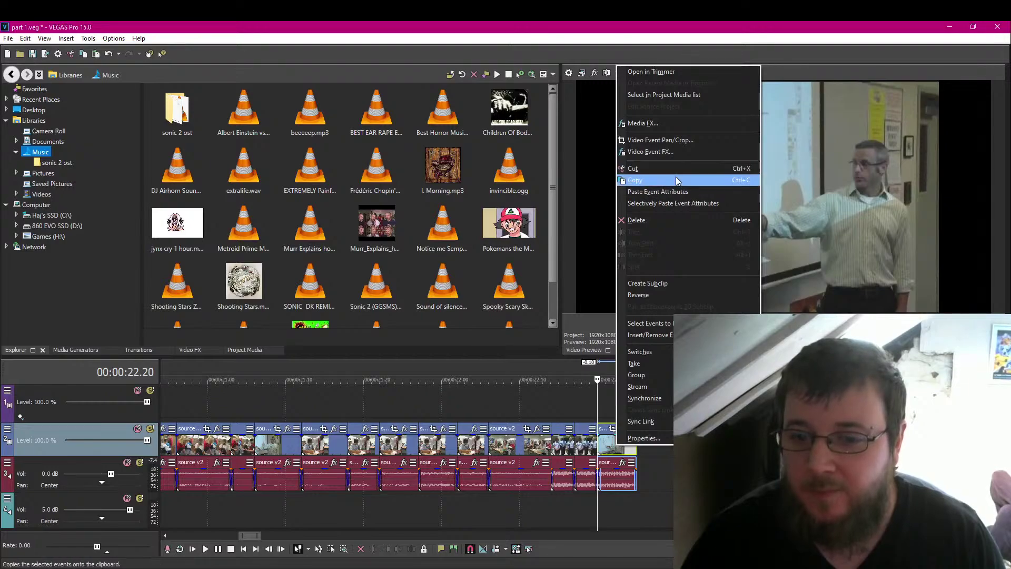
left_click(675, 177)
left_click(640, 445)
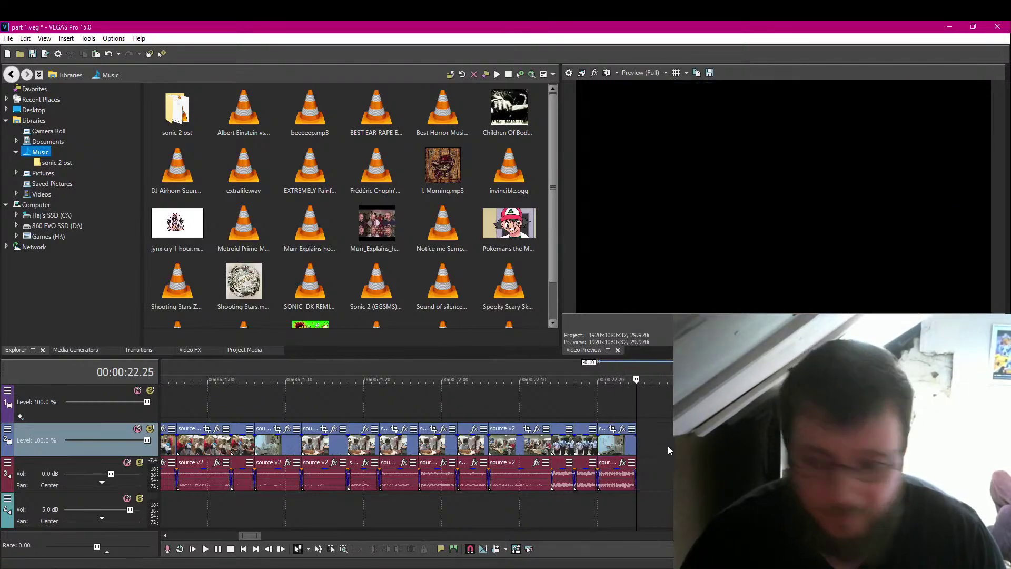
key("ctrl+v")
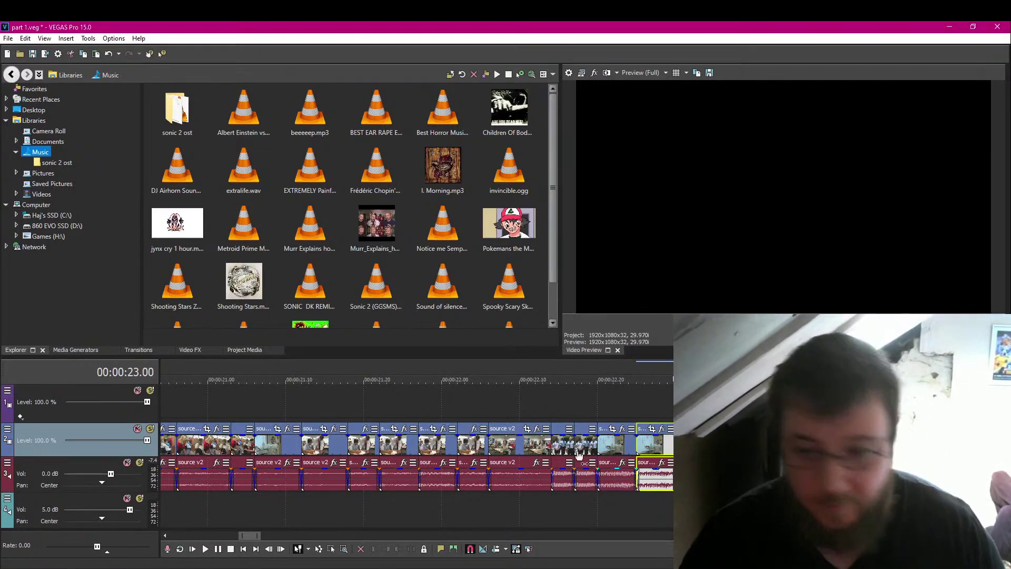
Move the long source v2 section so it starts at 00:00:25.22, and play through it.
key("Down")
key("Down")
key("Down")
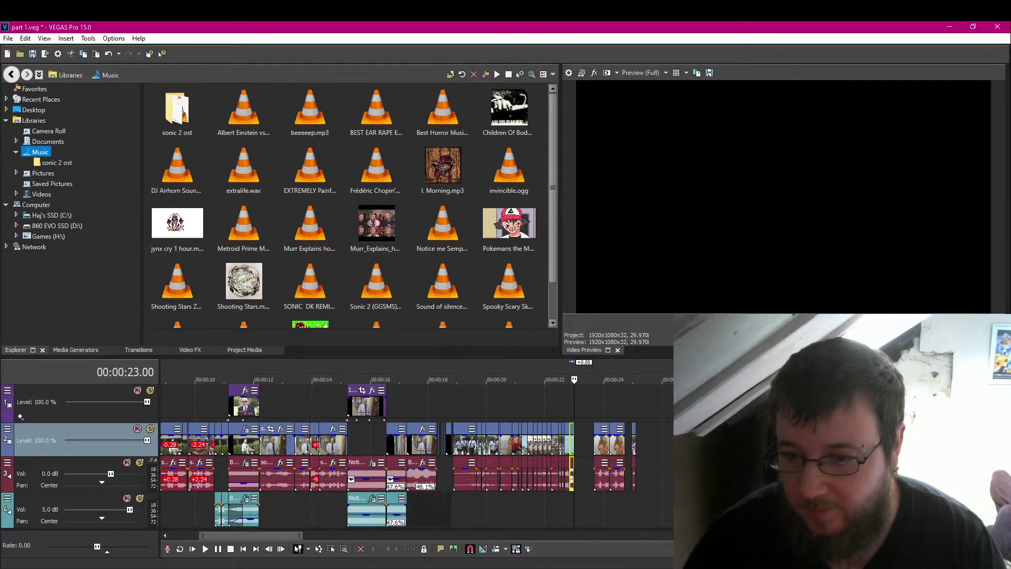
left_click_drag(570, 445, 654, 448)
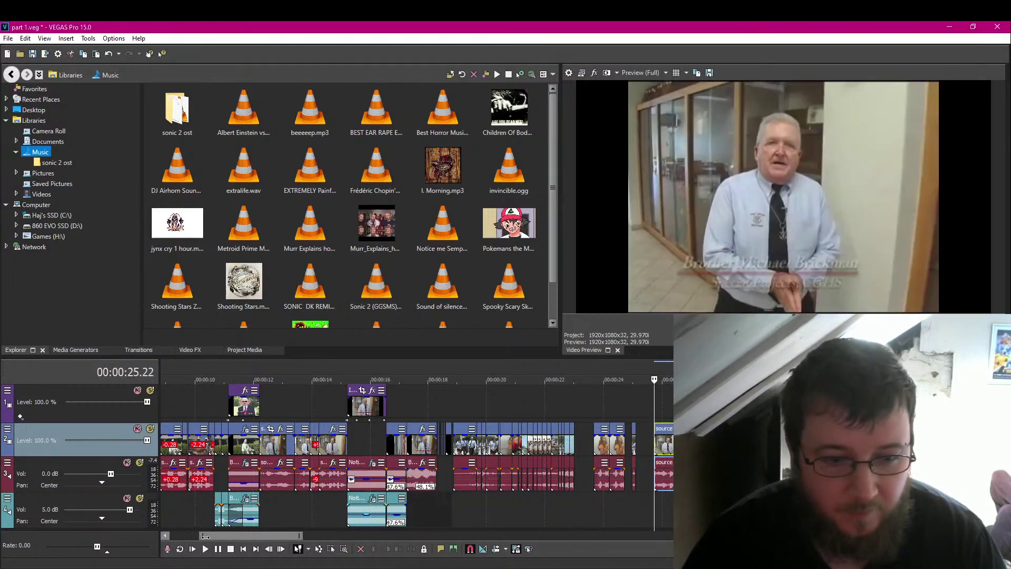
left_click(219, 551)
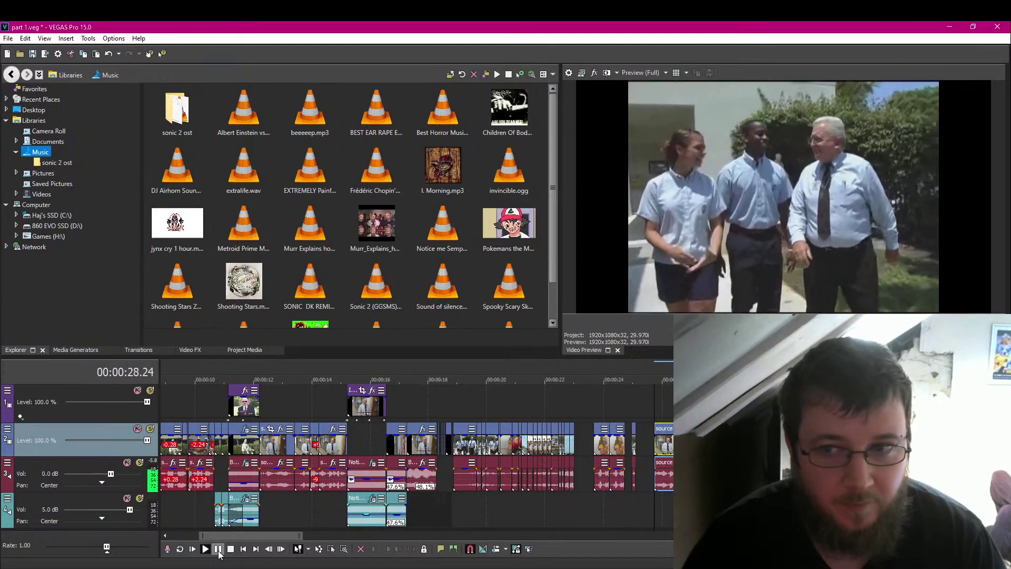
left_click(218, 549)
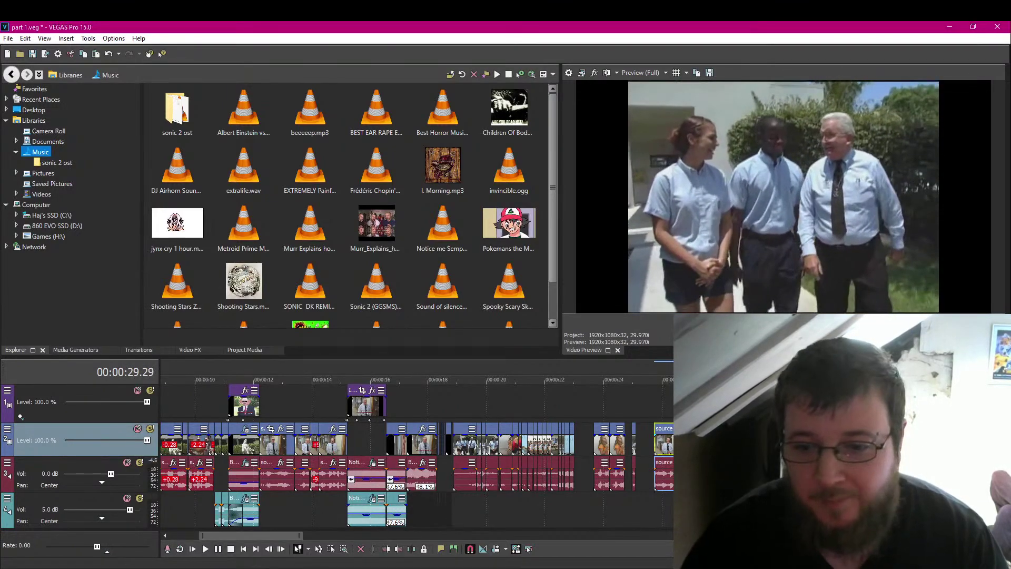
Step and replay the long source v2 section around 00:00:29.26 to locate the next sound to cut.
key("Left")
key("Left")
key("Left")
key("Left")
key("Left")
key("Left")
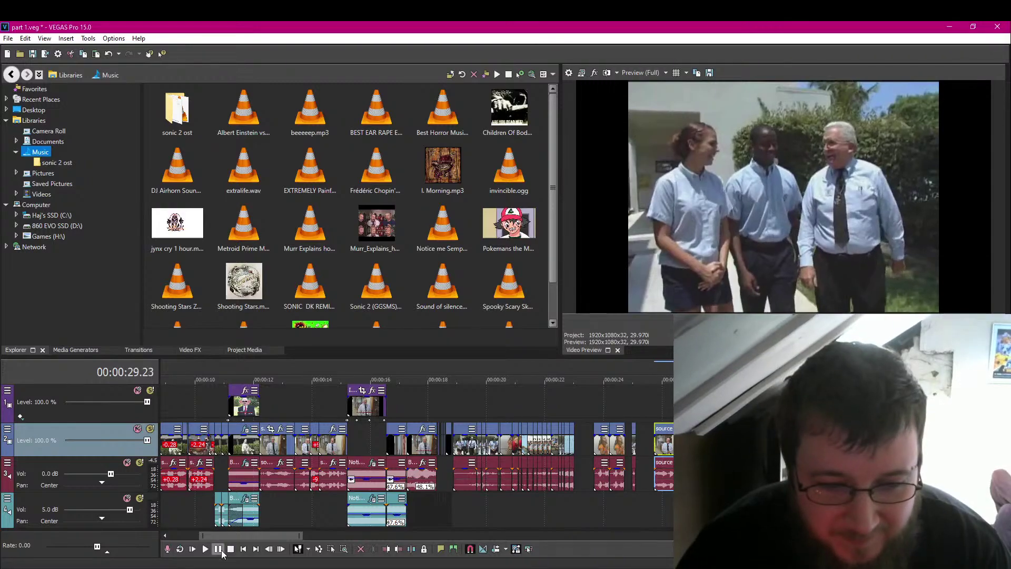
key("Left")
key("Right")
key("Right")
key("Right")
key("Right")
key("Right")
key("Right")
key("Left")
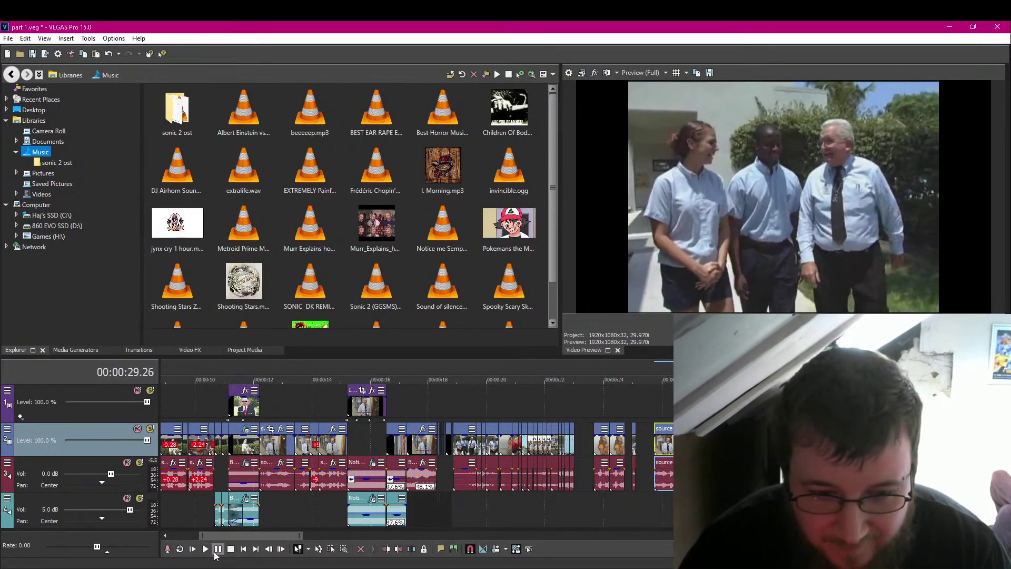
scroll(631, 502, "up", 3)
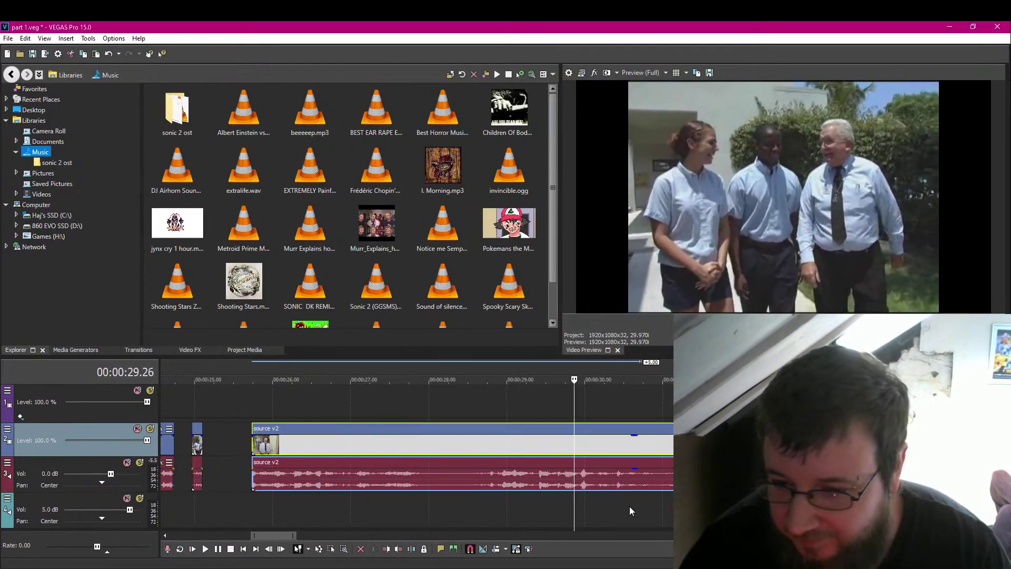
left_click(205, 550)
key("space")
left_click(205, 550)
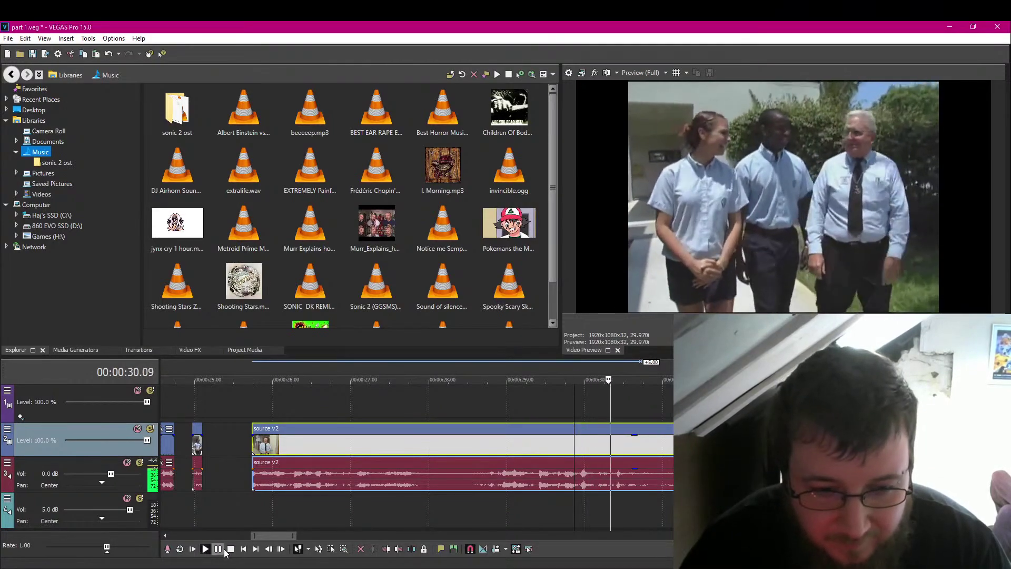
left_click(220, 550)
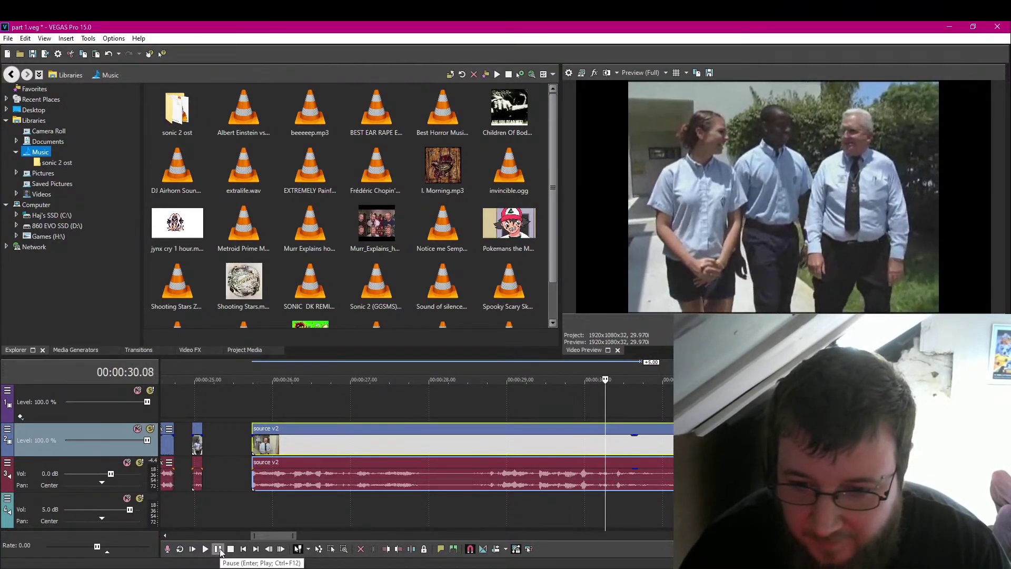
Find the start of the sound frame by frame and trim the long source v2 clip's start to 00:00:29.29.
key("Left")
key("Left")
key("Left")
key("Left")
key("Left")
key("Left")
key("Left")
key("Left")
key("Left")
key("Right")
key("Right")
key("Right")
key("Left")
key("Left")
key("Left")
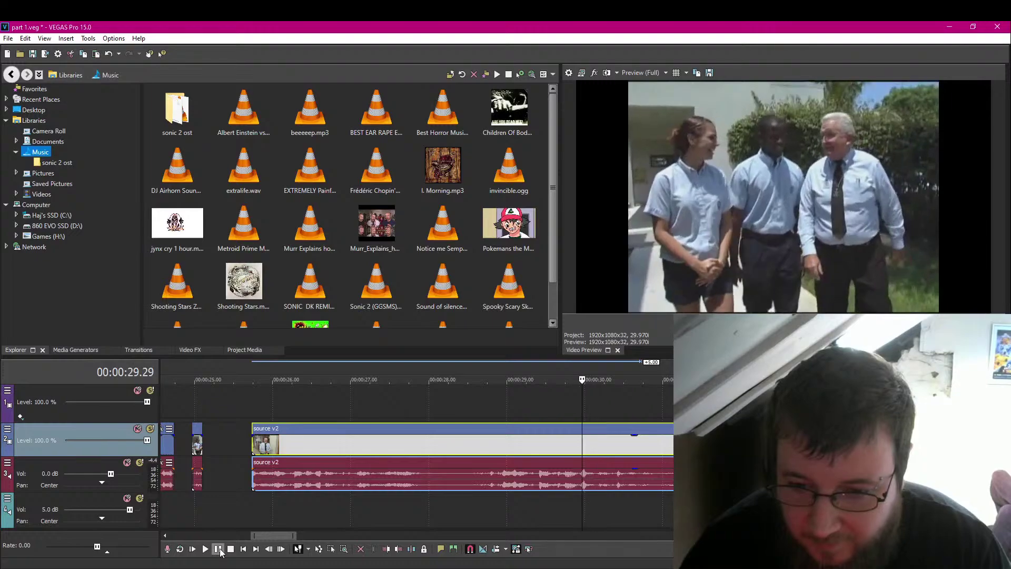
key("Left")
key("Right")
key("Right")
key("Right")
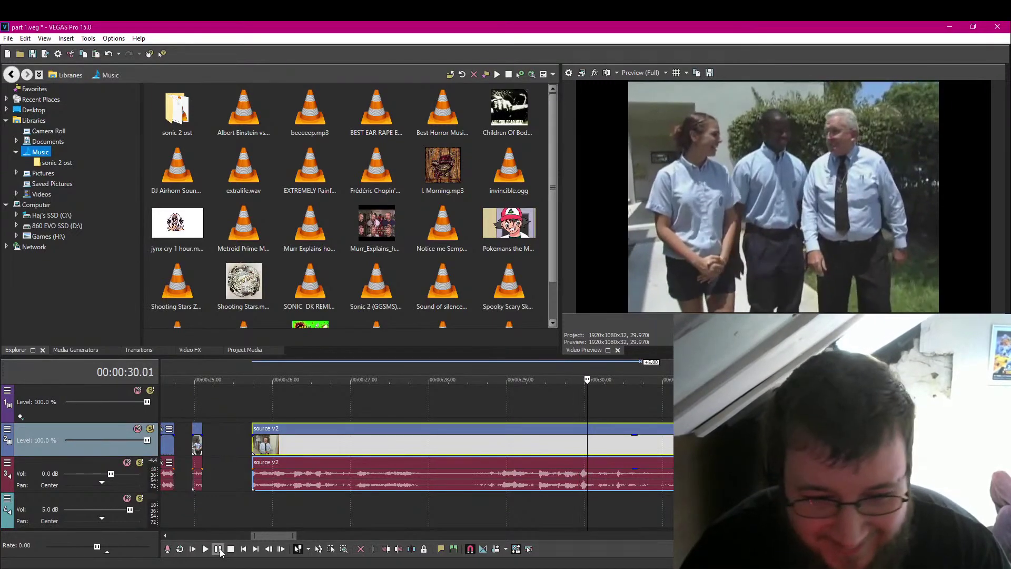
key("Left")
key("Left")
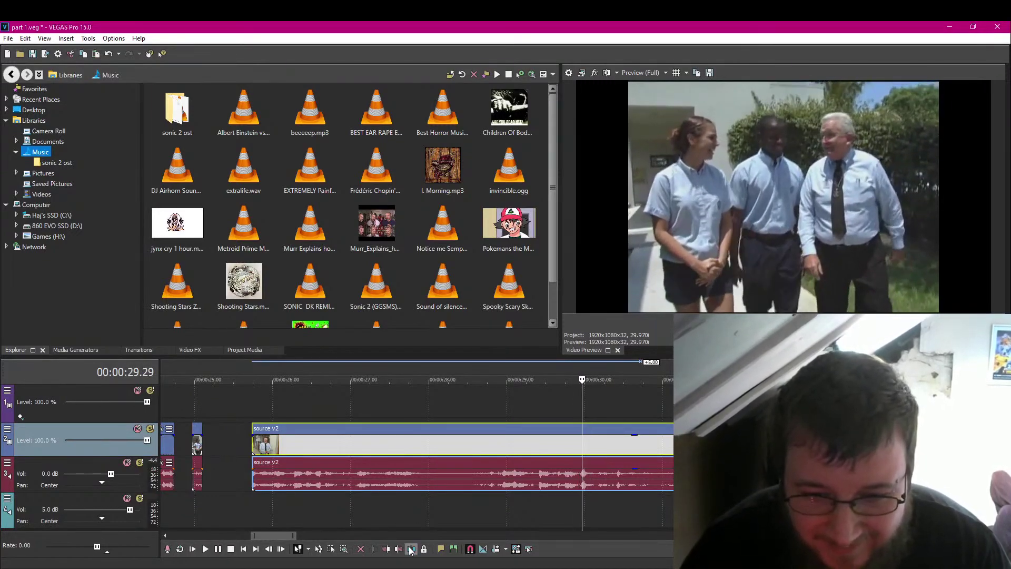
left_click(386, 549)
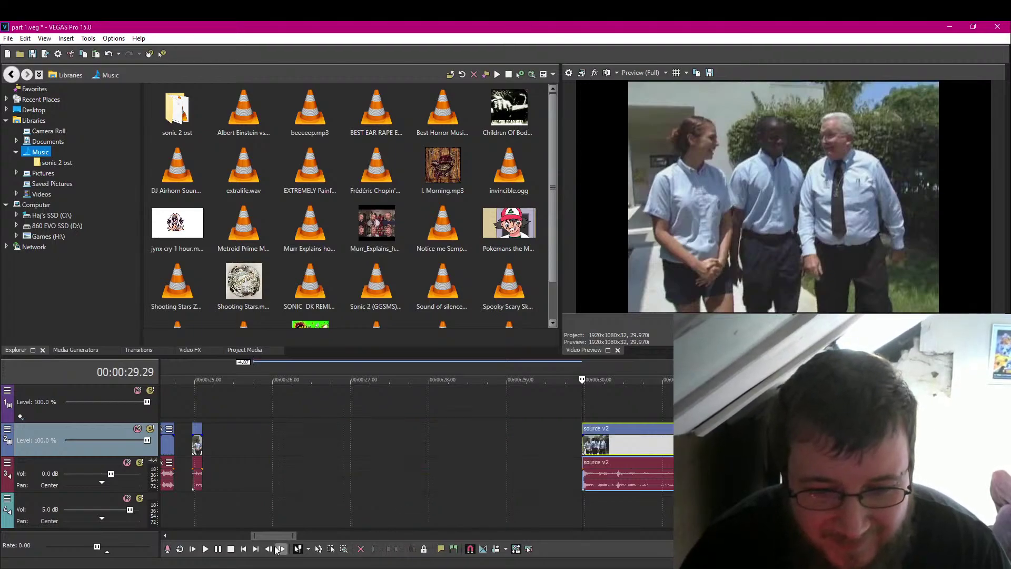
Split the source v2 clip at 00:00:30.01 and move the short front piece to start at 00:00:29.23.
left_click(218, 550)
left_click(219, 550)
scroll(394, 526, "up", 6)
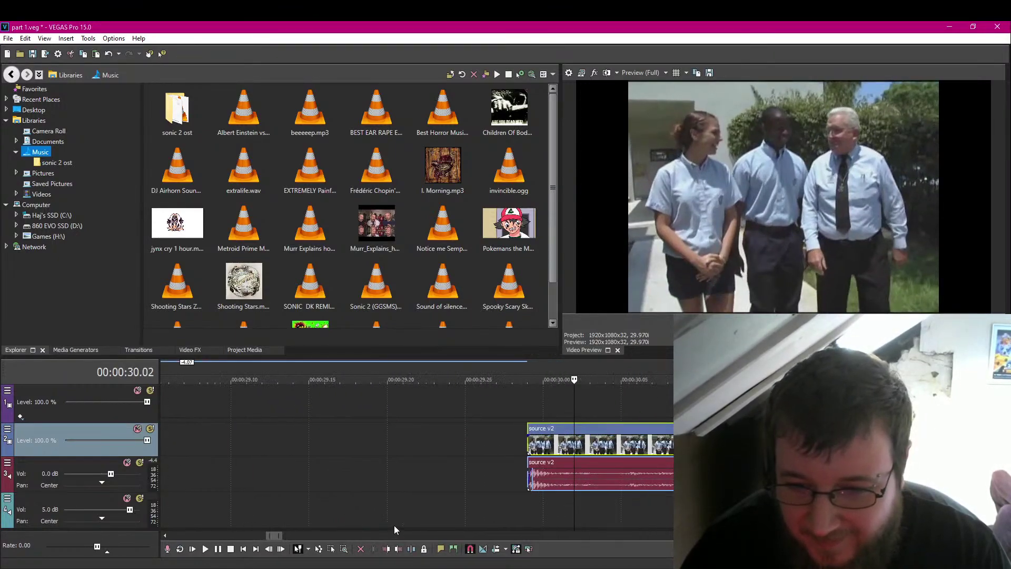
key("Right")
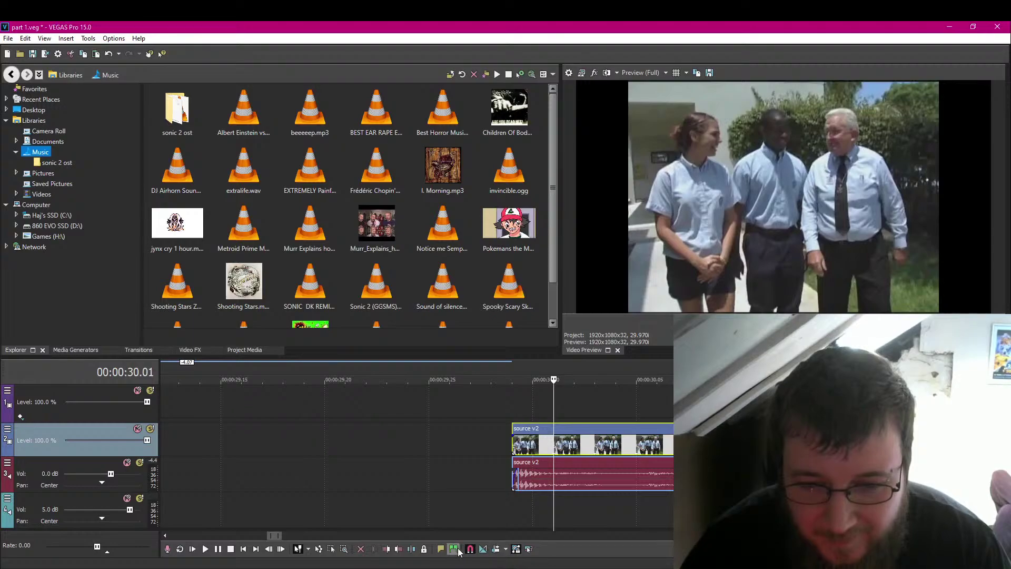
left_click(411, 549)
left_click_drag(548, 451, 502, 447)
Delete the leftover source v2 clip that starts at 00:00:30.01.
scroll(502, 448, "down", 5)
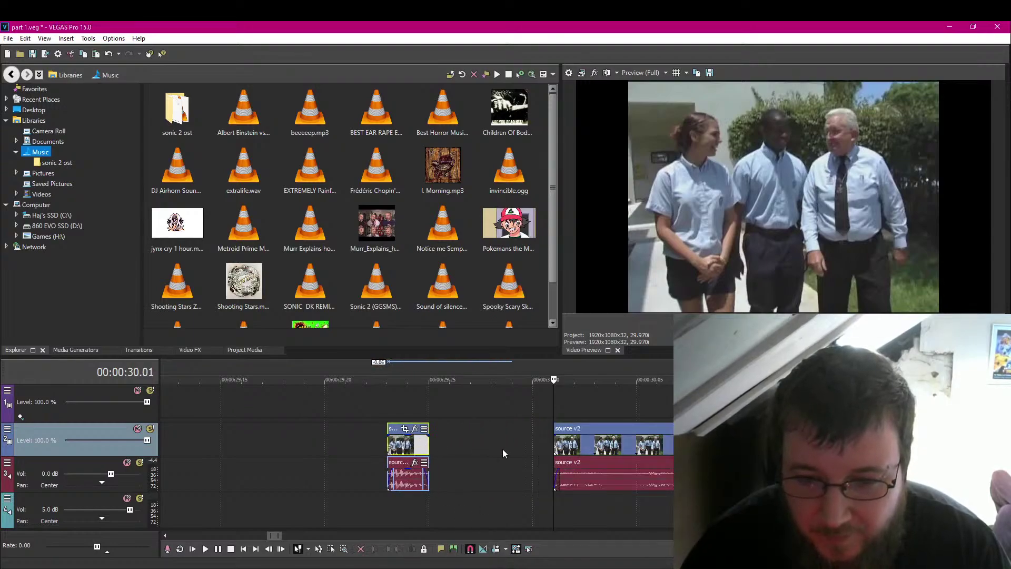
scroll(511, 453, "down", 4)
left_click(710, 442)
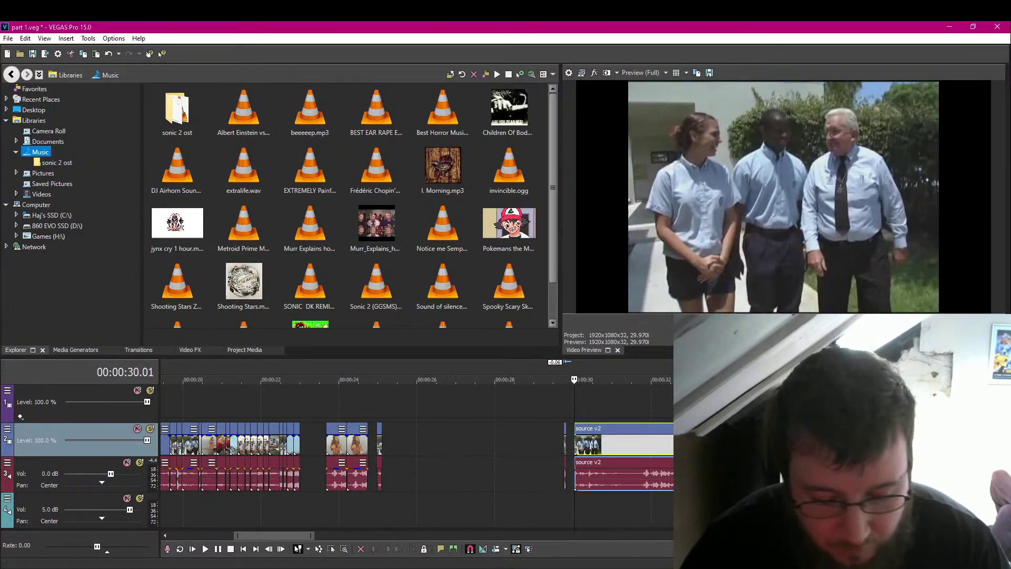
key("Delete")
Move the short source v2 piece at 00:00:29.23 back to about 00:00:26 and delete it.
scroll(506, 496, "down", 3)
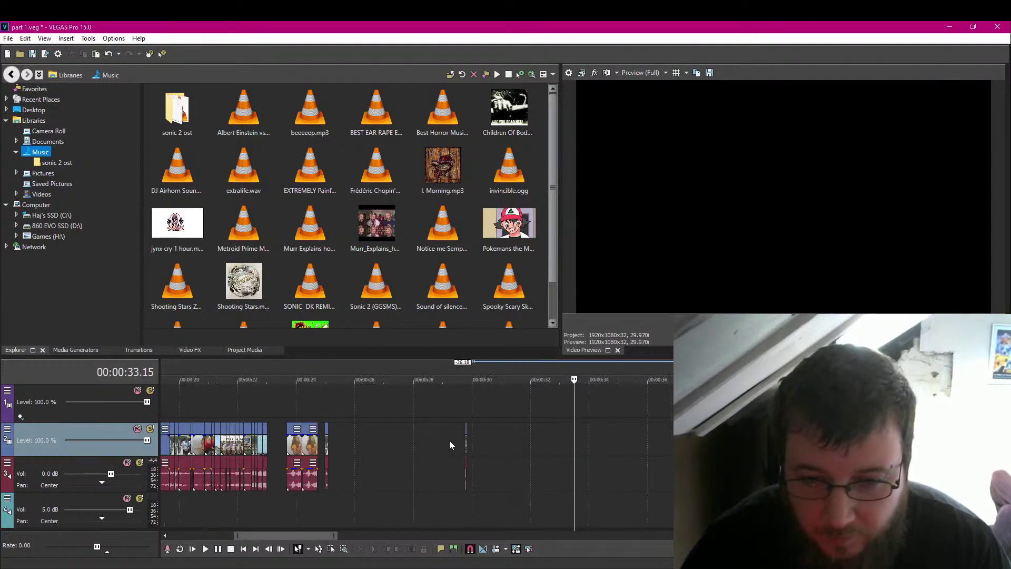
left_click(460, 437)
scroll(460, 434, "up", 4)
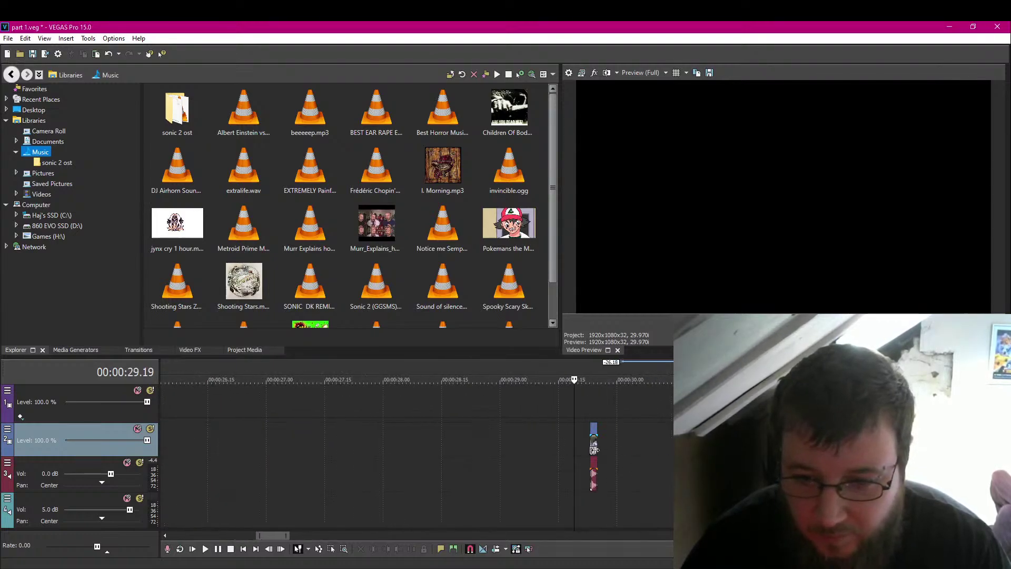
left_click_drag(594, 450, 180, 457)
scroll(179, 456, "down", 3)
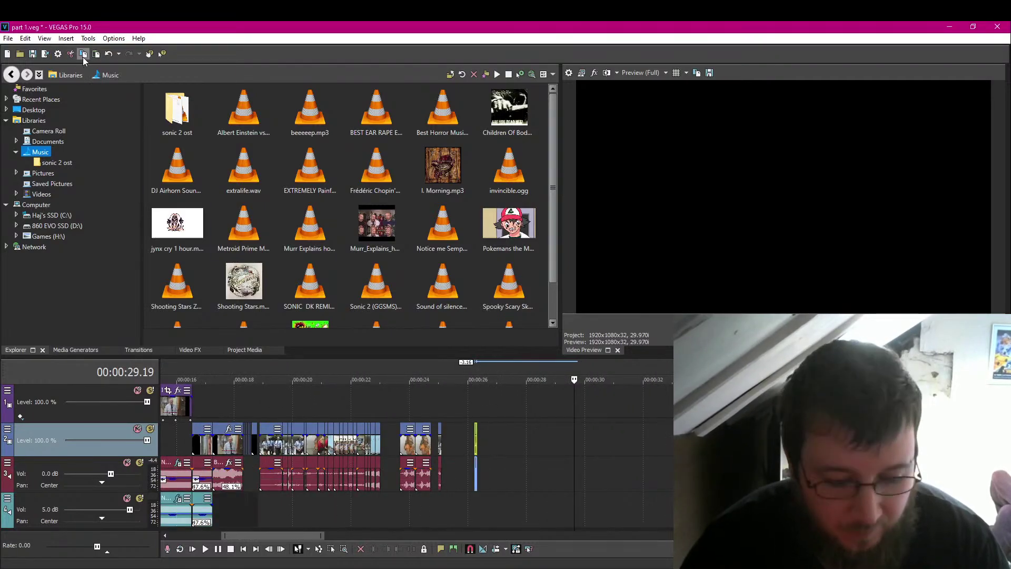
key("Delete")
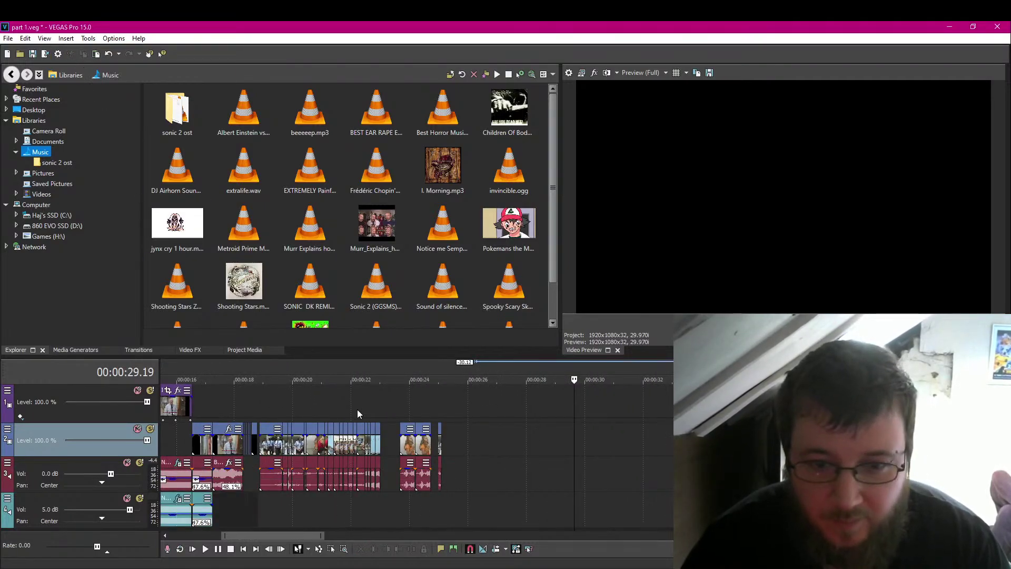
Move the tiny source v2 clip near 00:00:25 to join the end of the clip sequence at 00:00:23.00, playing it to check.
left_click(381, 438)
scroll(485, 472, "up", 2)
scroll(513, 479, "up", 5)
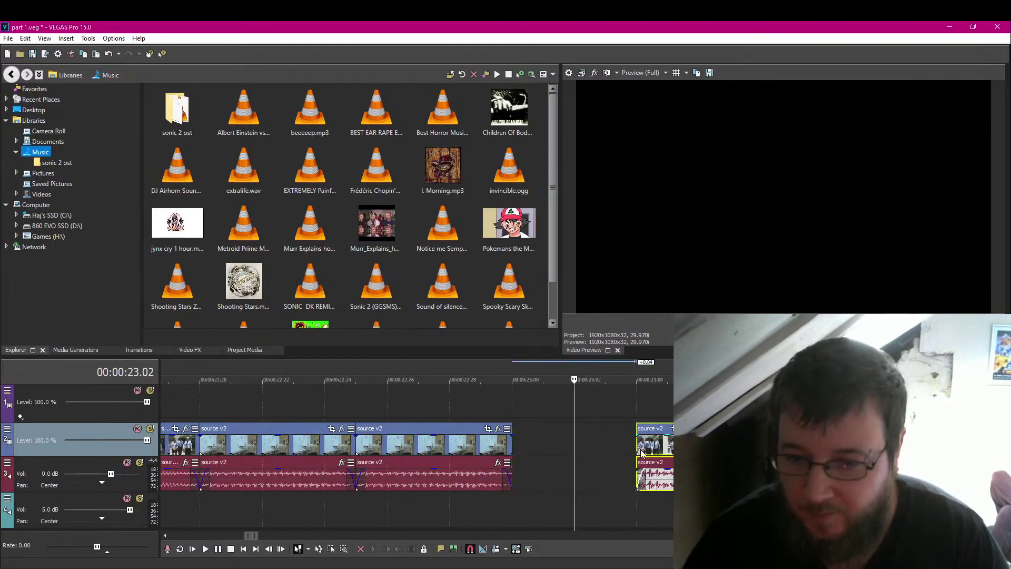
left_click(639, 440)
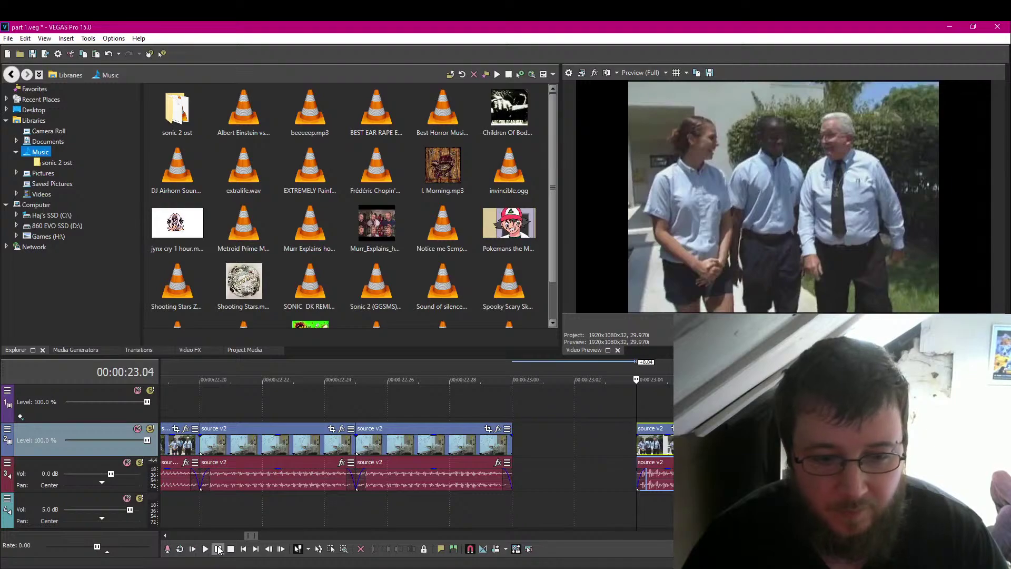
left_click(219, 549)
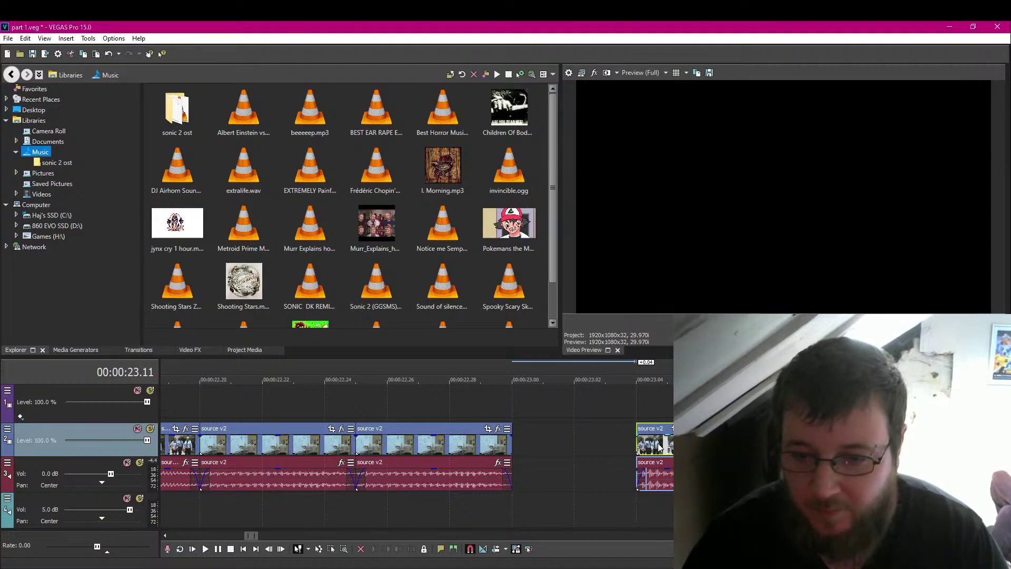
left_click_drag(659, 447, 533, 447)
Copy the short source v2 clip at 00:00:23.00 and paste three repeats end to end from 00:00:23.02 to 00:00:23.08.
right_click(540, 442)
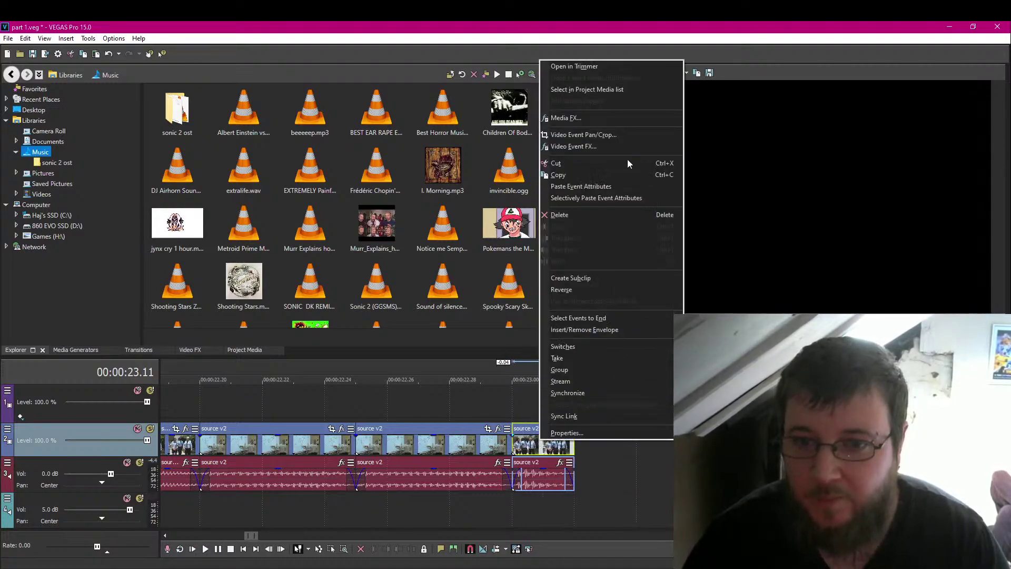
left_click(593, 176)
left_click(543, 446)
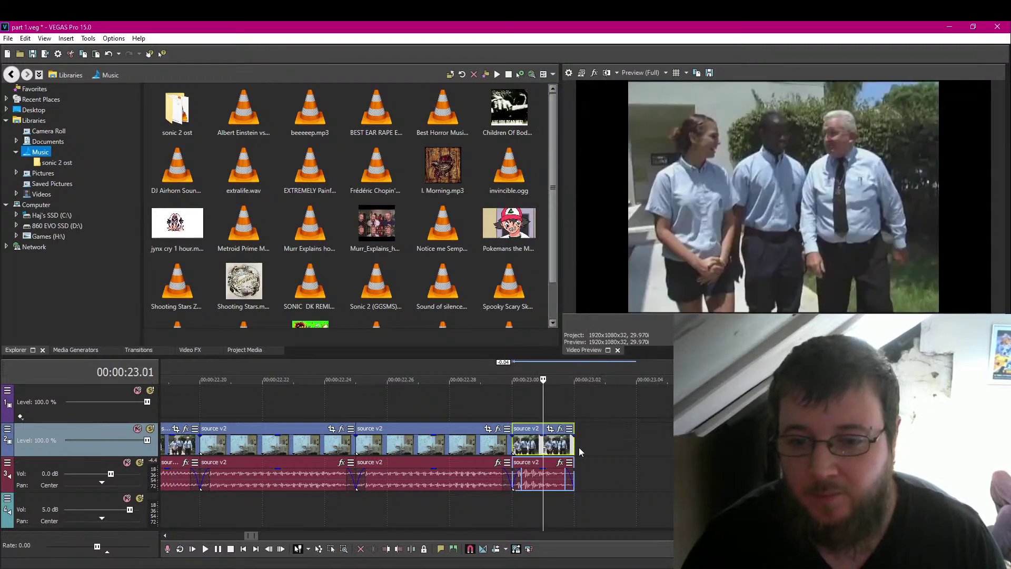
left_click(579, 447)
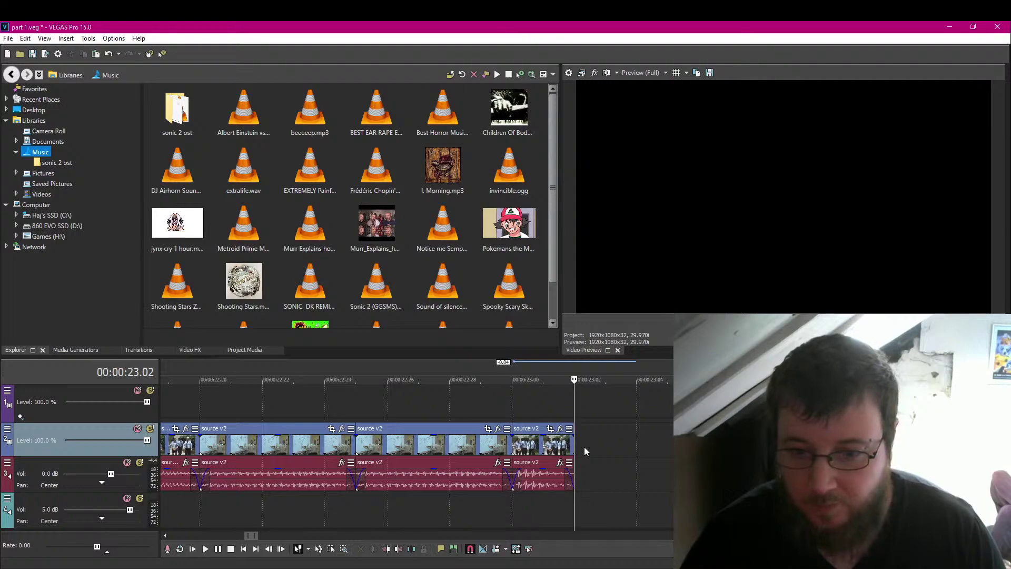
key("ctrl+v")
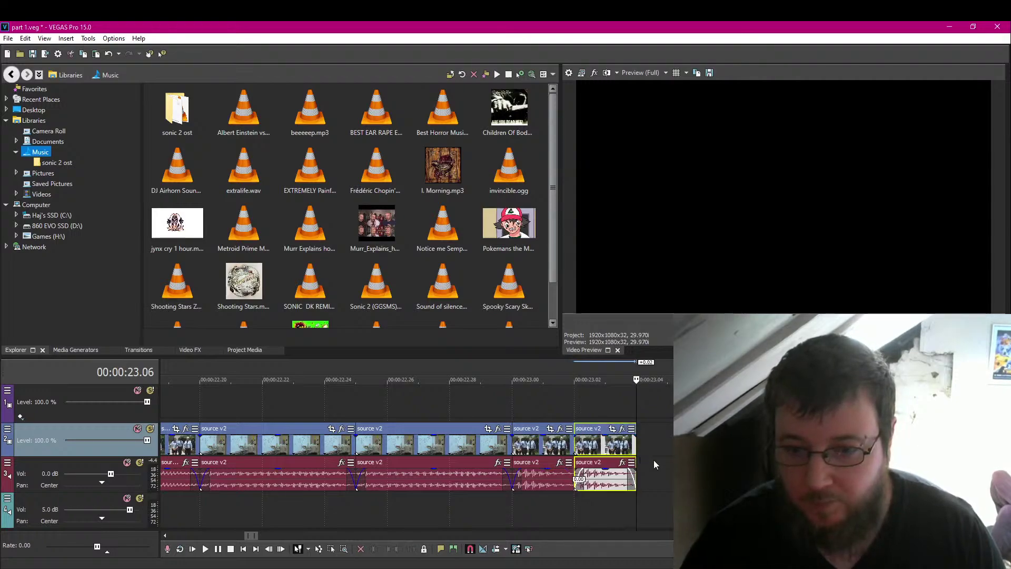
key("ctrl+v")
Move the two source v2 clips of the woman in orange back so they follow directly at 00:00:23.08.
scroll(479, 509, "down", 5)
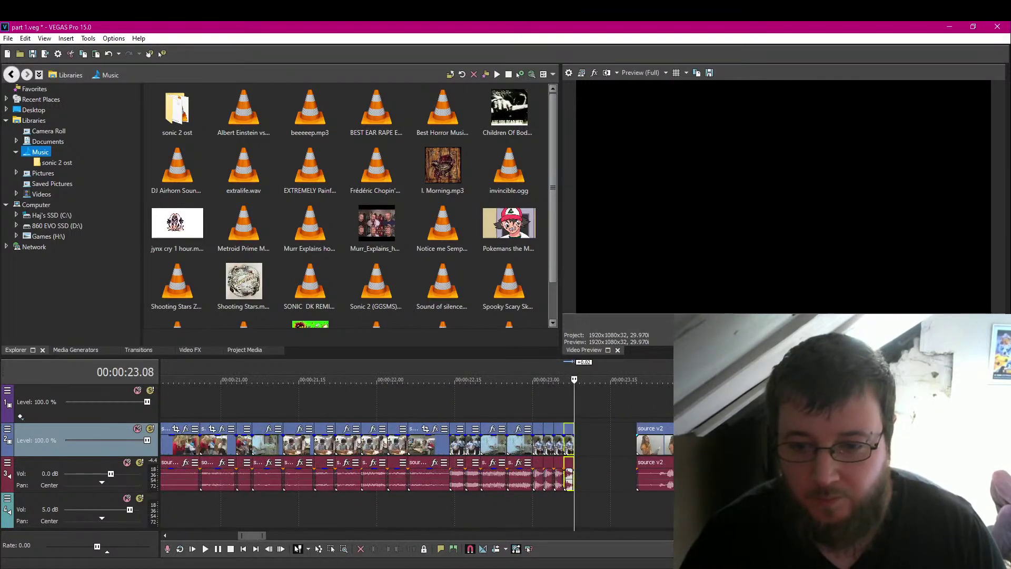
mouse_move(639, 476)
left_mouse_down()
mouse_move(576, 481)
mouse_move(658, 477)
left_mouse_up()
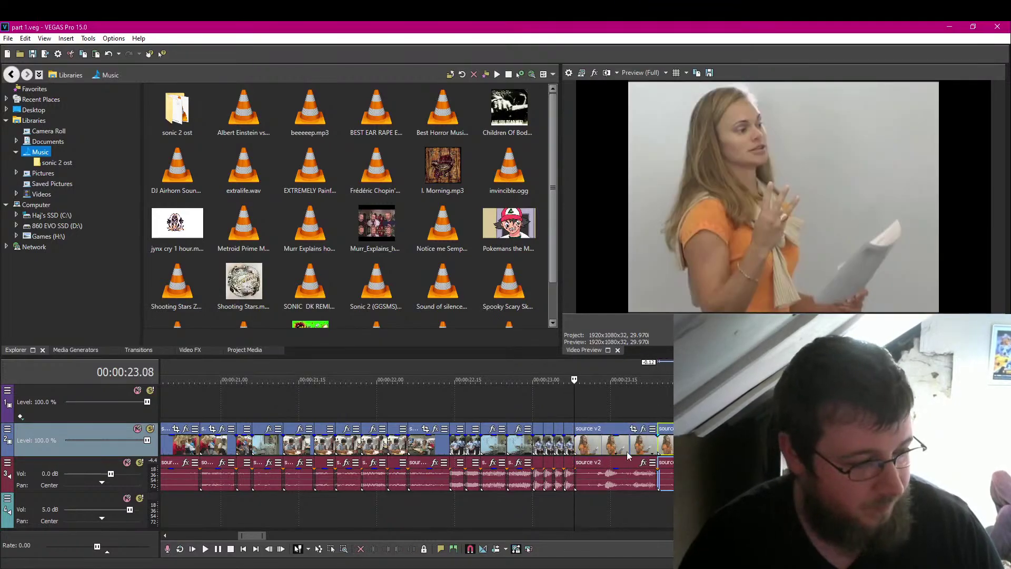
scroll(403, 521, "down", 3)
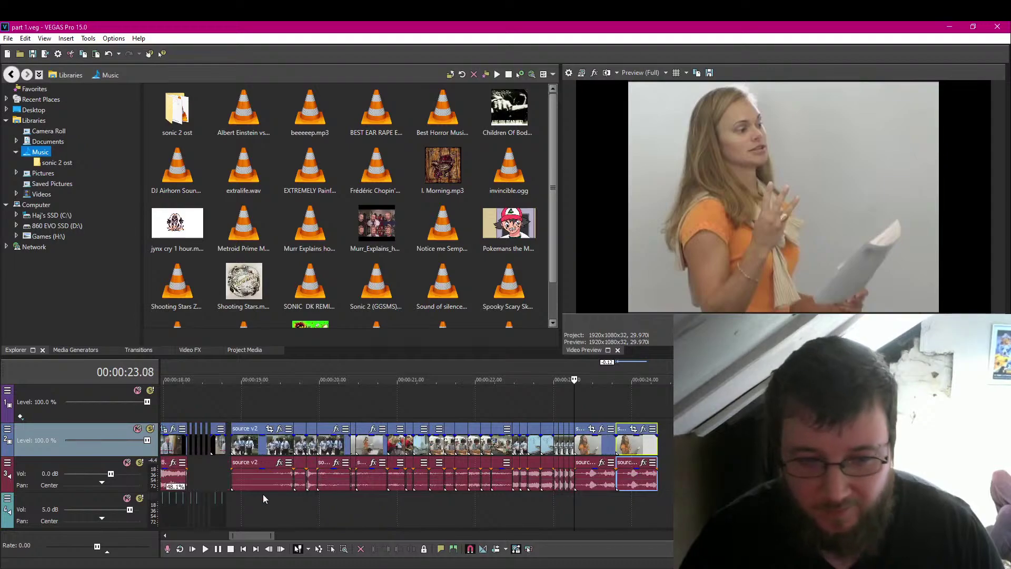
Play back the joined source v2 sequence from 00:00:18.26 to its end.
left_click(235, 497)
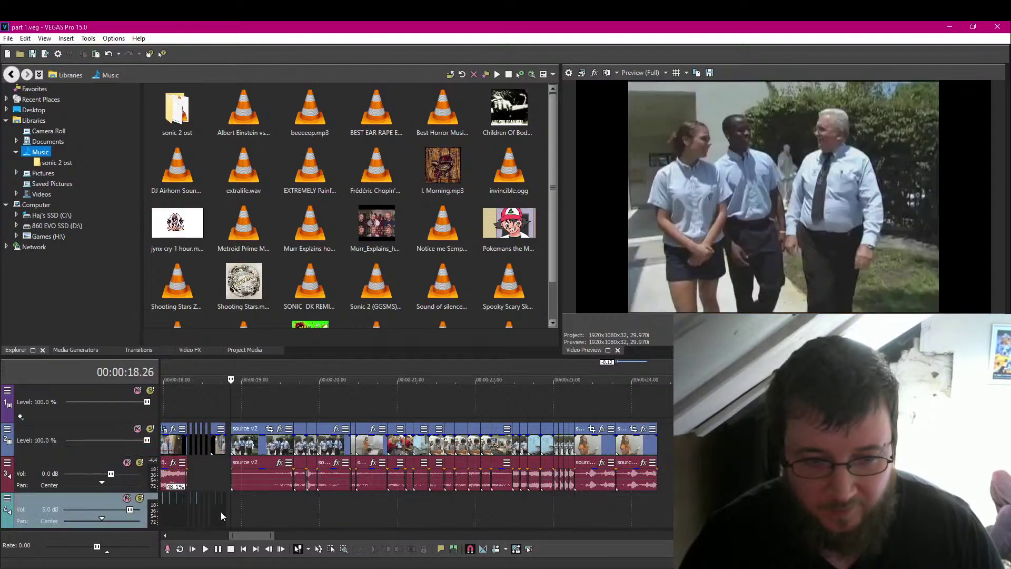
left_click(219, 550)
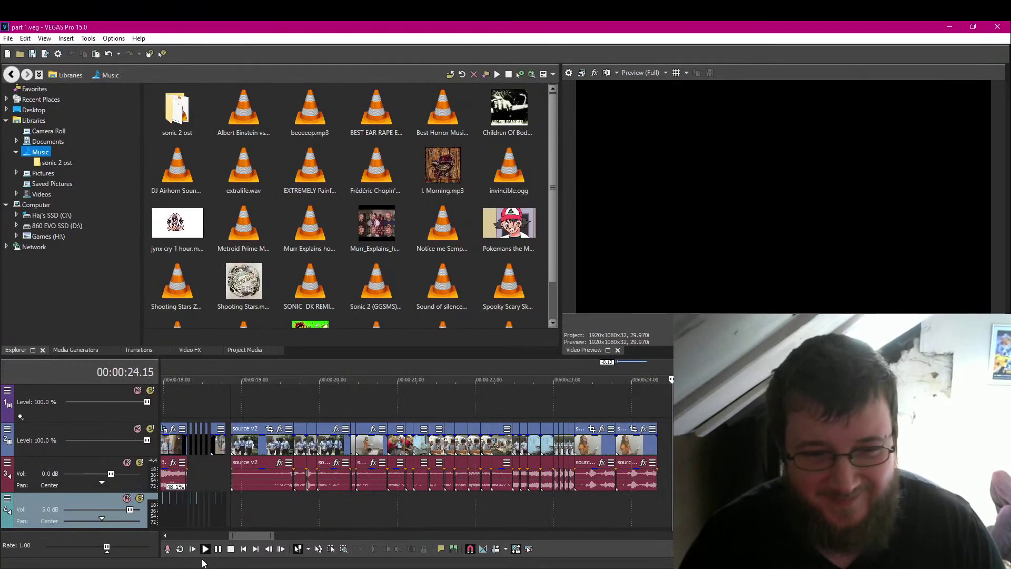
left_click(219, 550)
Shorten the first woman-in-orange clip by about three frames, keep the next clip against it and replay from 00:00:22.13.
left_click(559, 510)
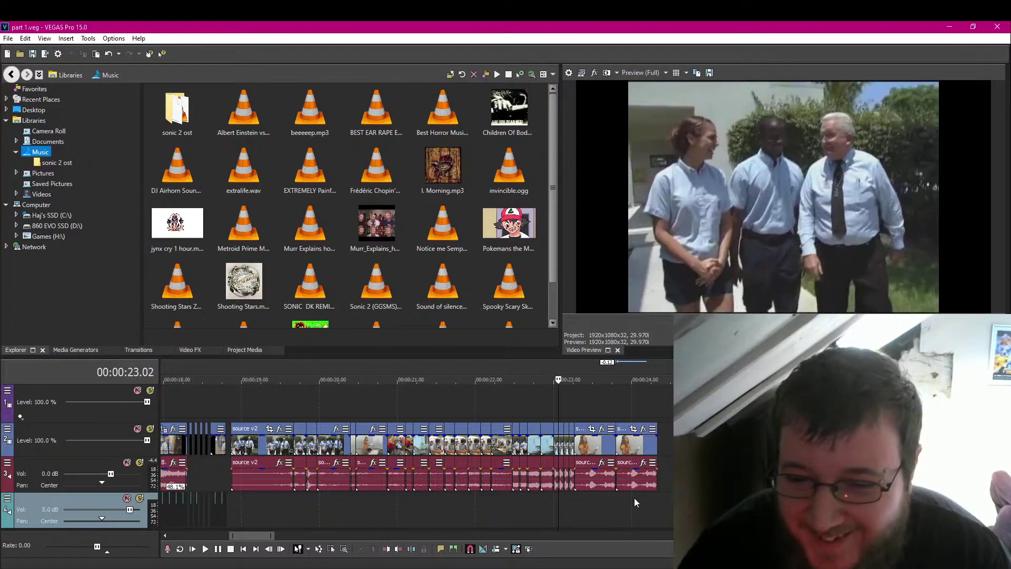
scroll(634, 497, "up", 2)
left_click(605, 479)
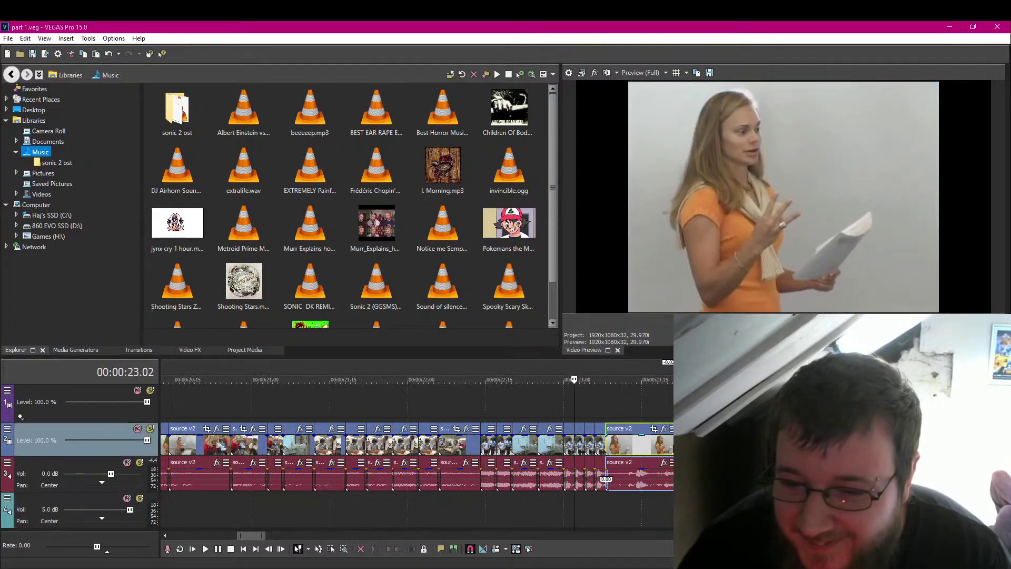
left_click_drag(670, 449, 670, 448)
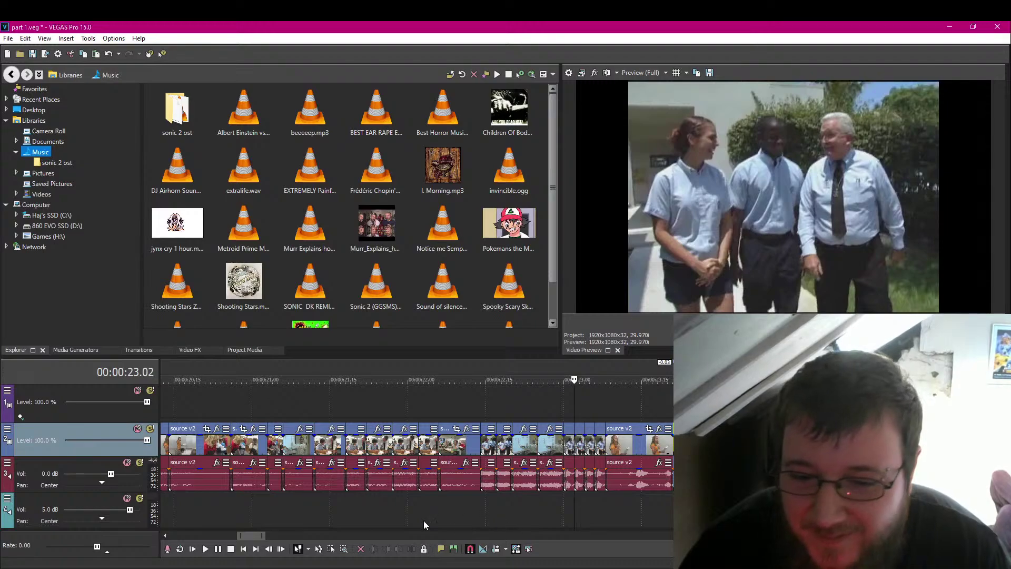
left_click(475, 511)
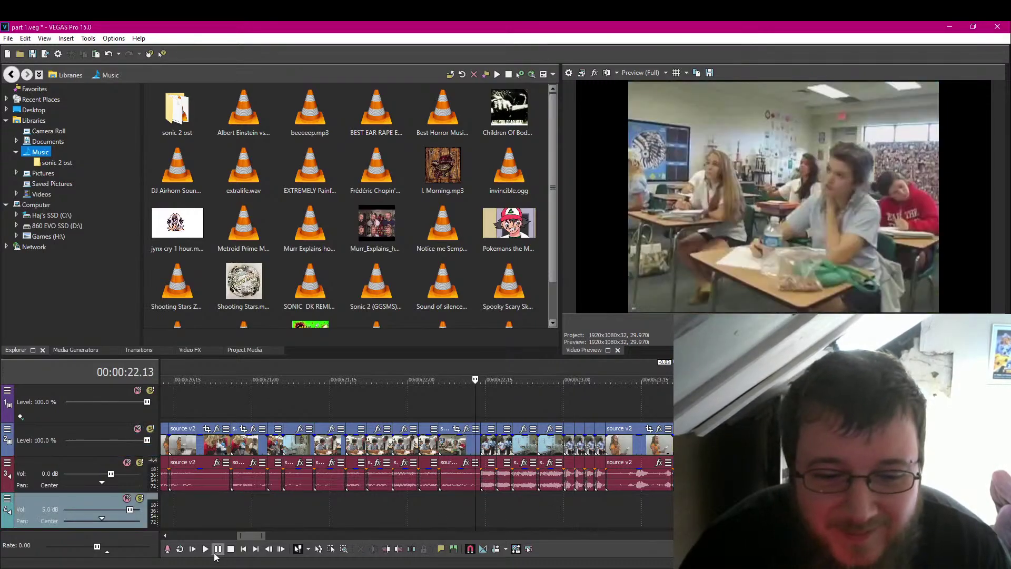
left_click(216, 553)
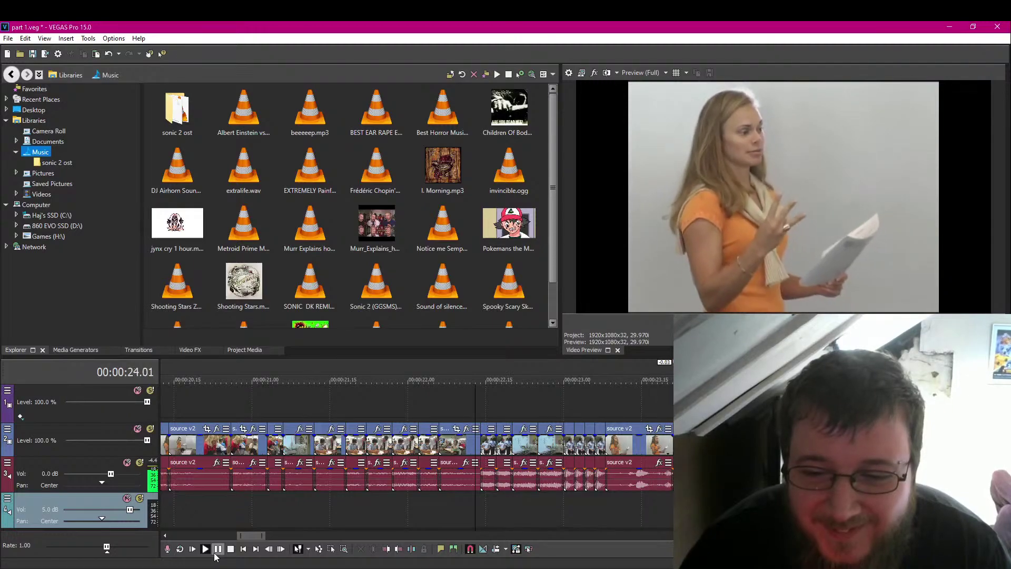
left_click(216, 553)
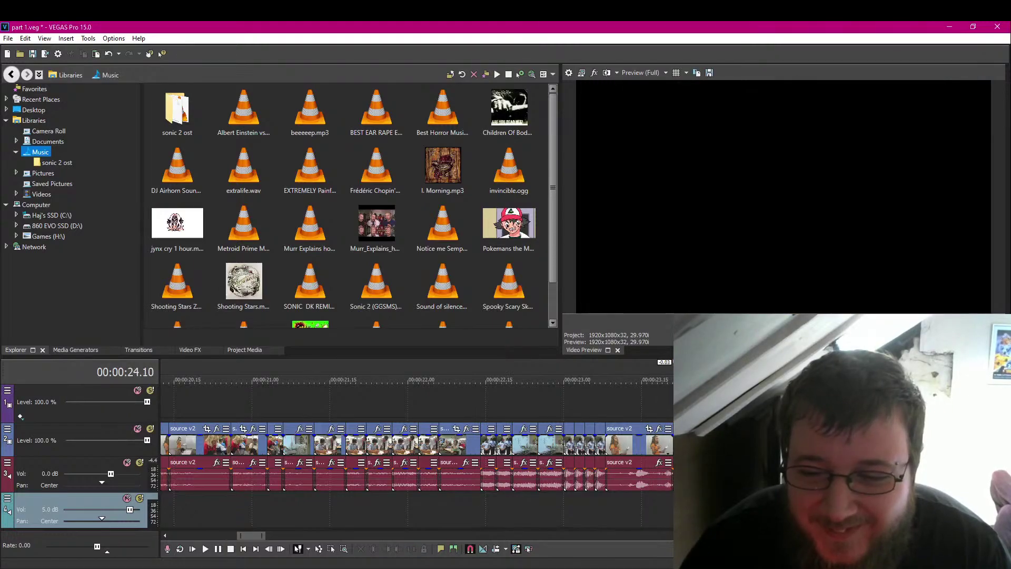
Trim the first woman-in-orange clip to end at 00:00:23.19 and replace the clip after it with a copy of the trimmed one.
left_click(608, 447)
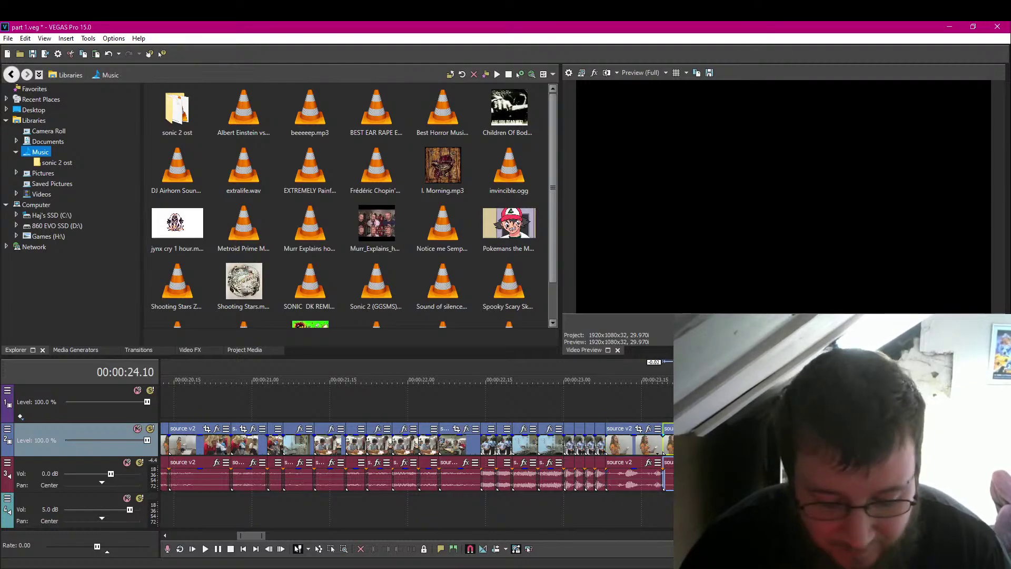
key("Delete")
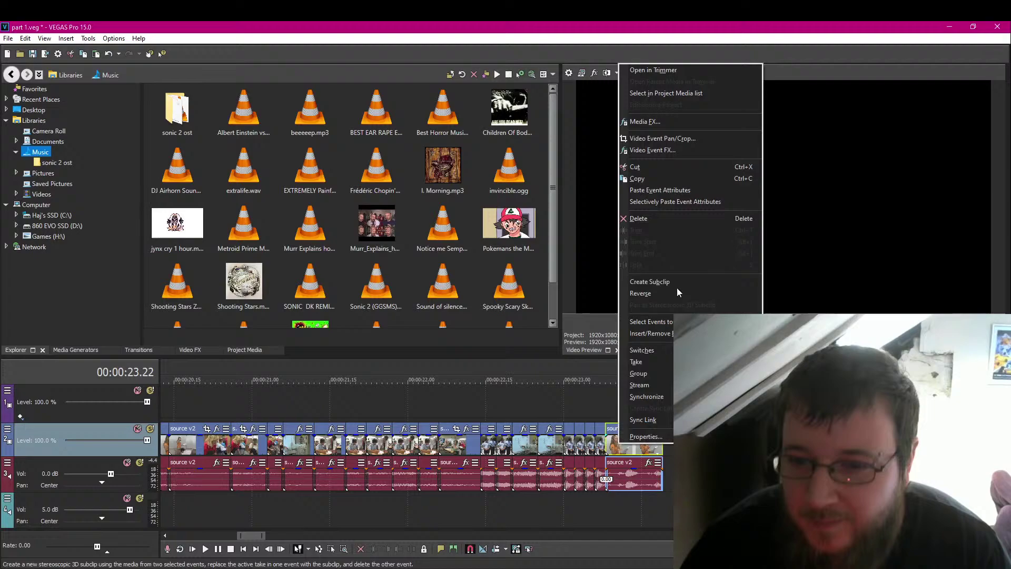
left_click(637, 178)
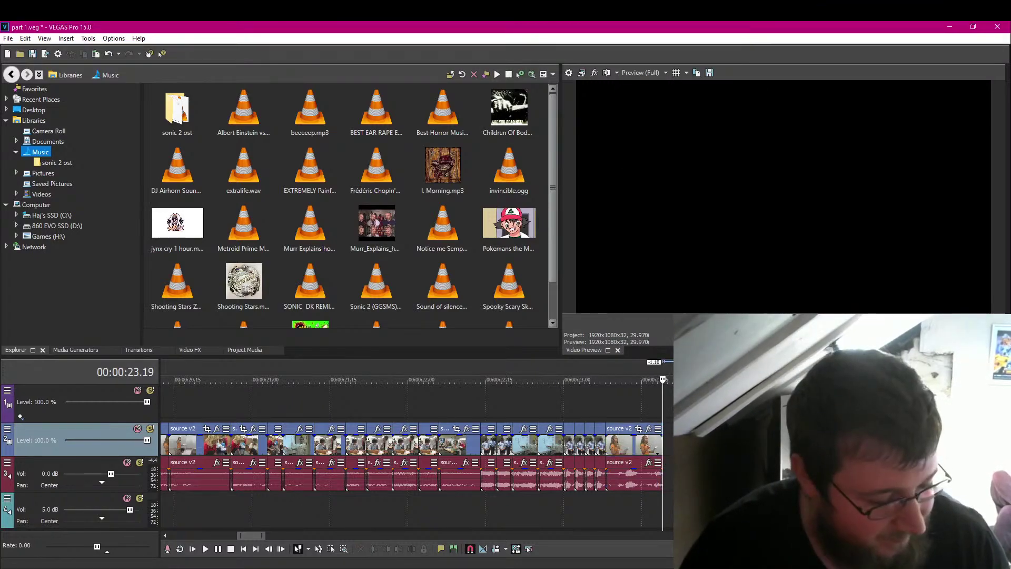
key("ctrl+v")
key("ctrl+s")
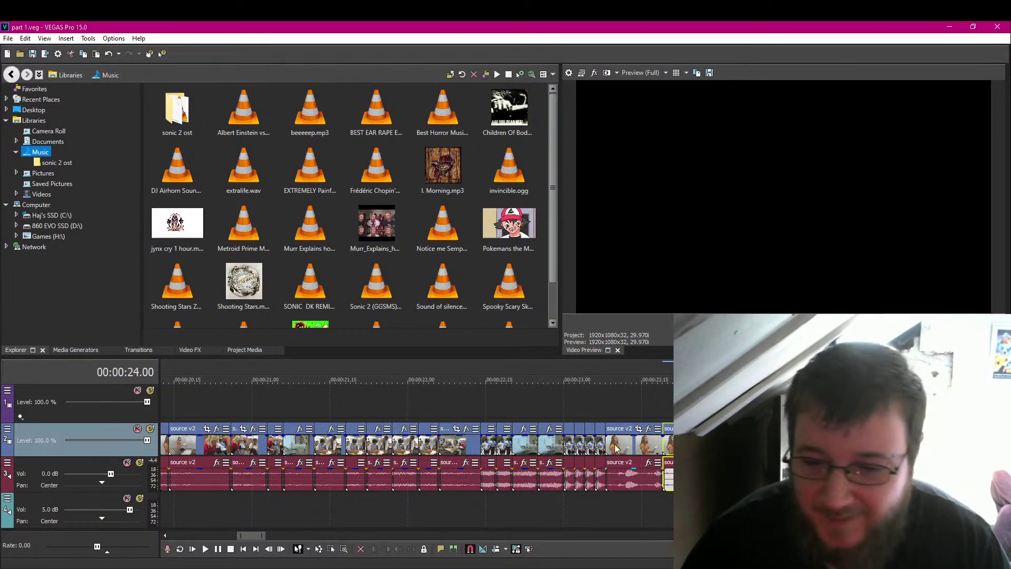
Replay the two repeated woman-in-orange clips from 00:00:23.08 to check the repetition.
left_click(606, 498)
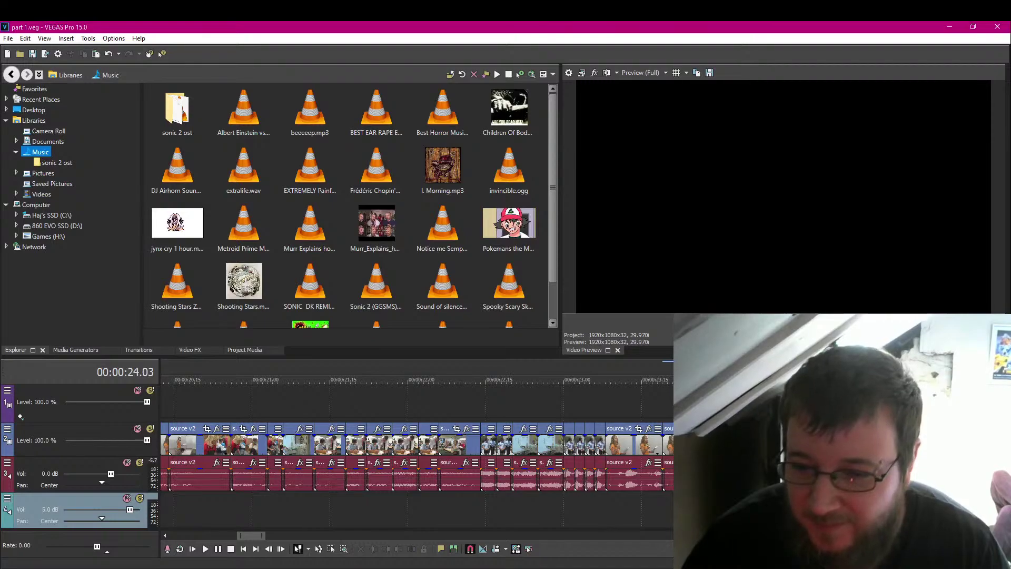
left_click(664, 445)
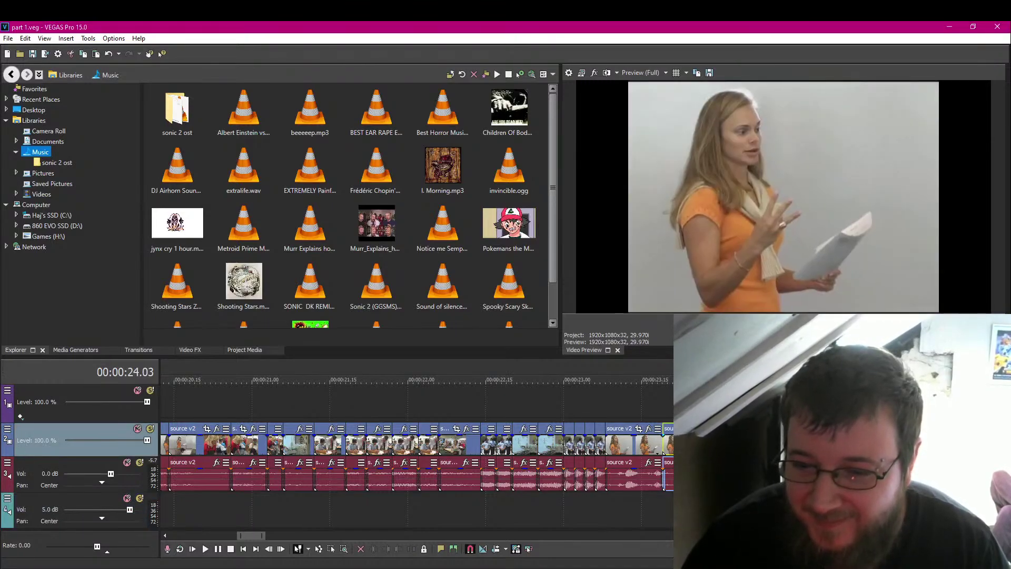
key("Delete")
left_click(609, 496)
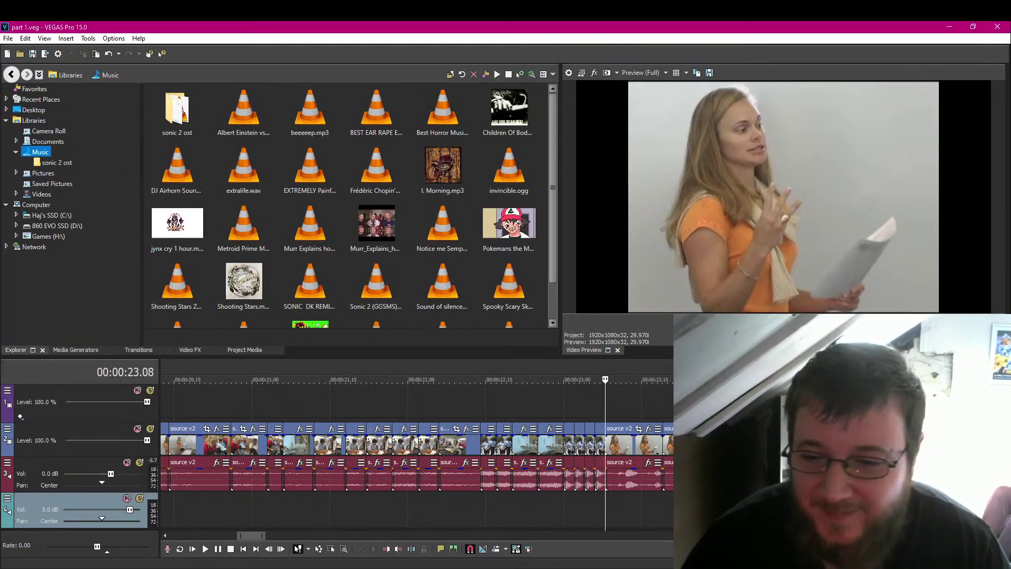
key("ctrl+z")
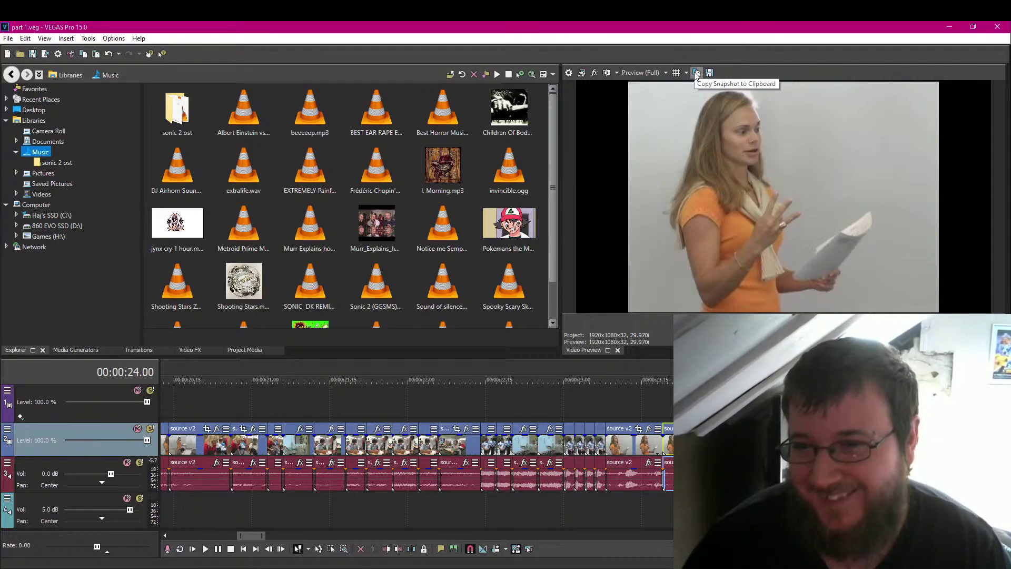
Copy a snapshot of the current preview frame of the woman in orange and paste it onto a blank Paint canvas.
left_click(697, 74)
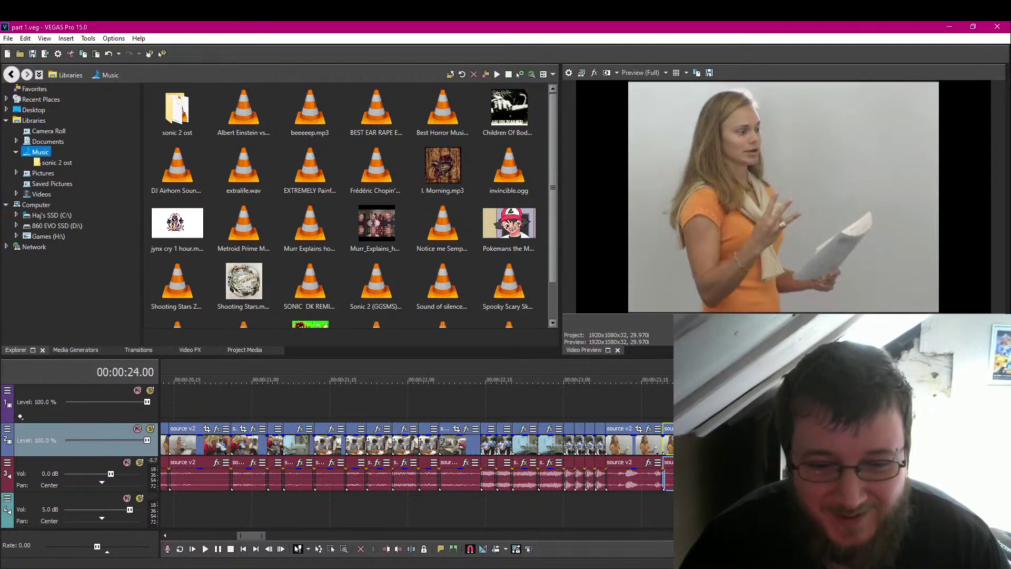
left_click(0, 23)
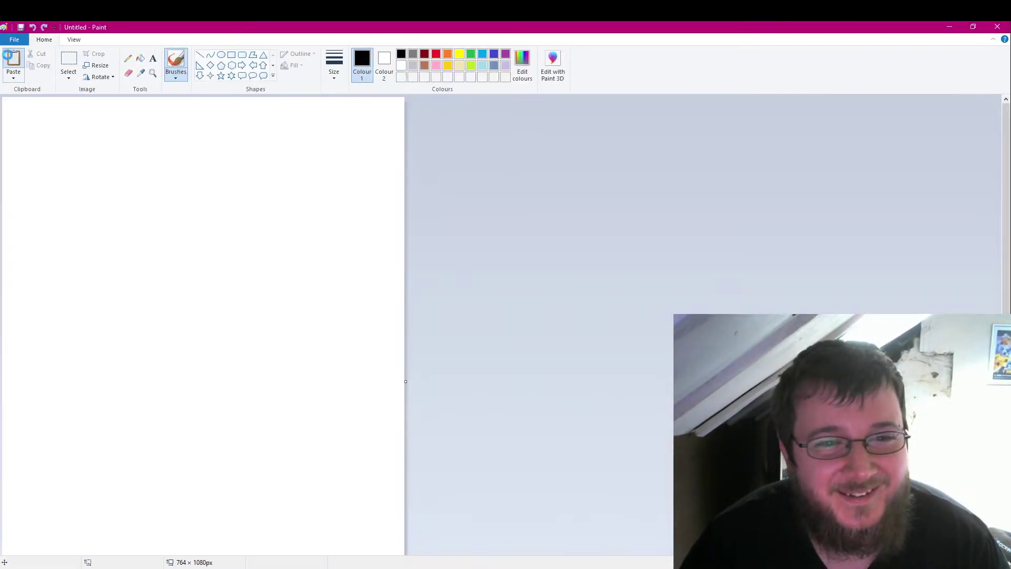
left_click(10, 57)
scroll(619, 344, "down", 1)
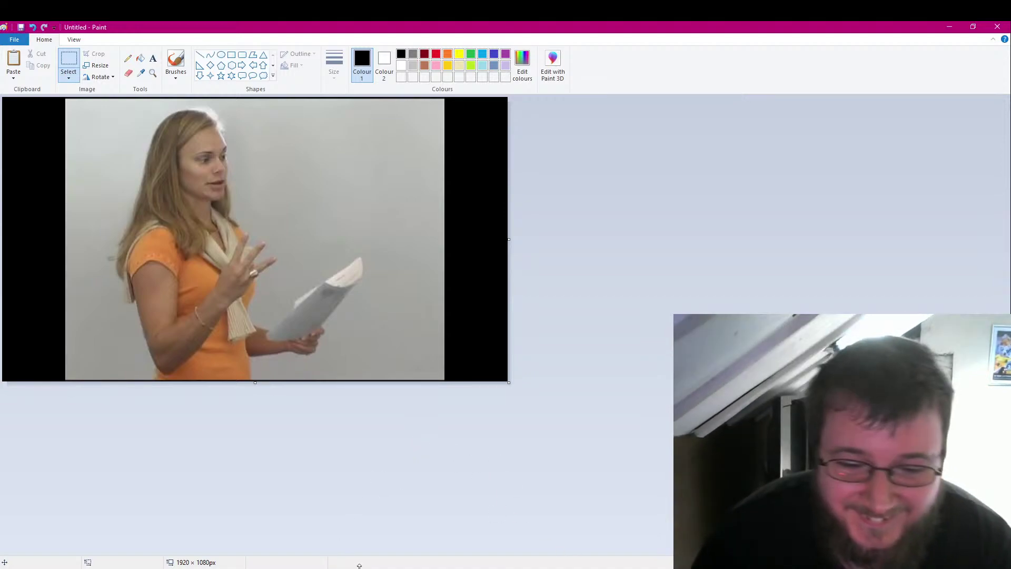
Search the web for "george of the jungle toucan" in a new browser tab and show the image results.
key("alt+Tab")
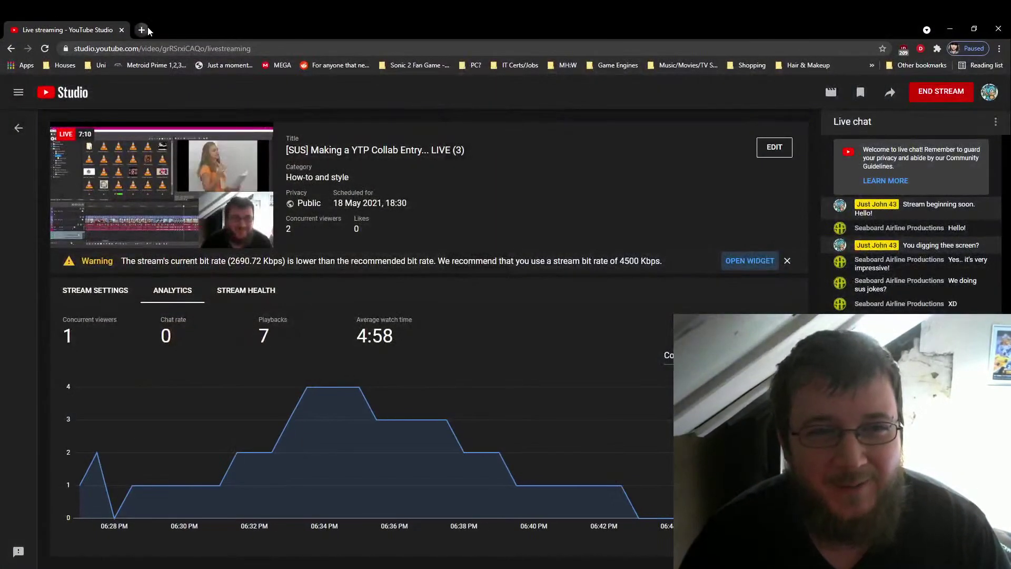
key("ctrl+t")
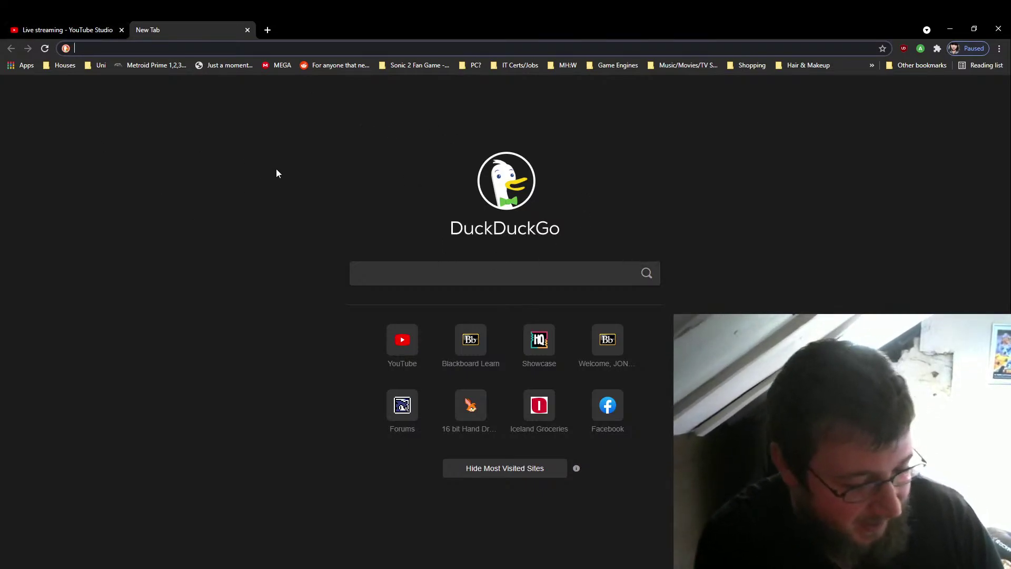
type("tuk")
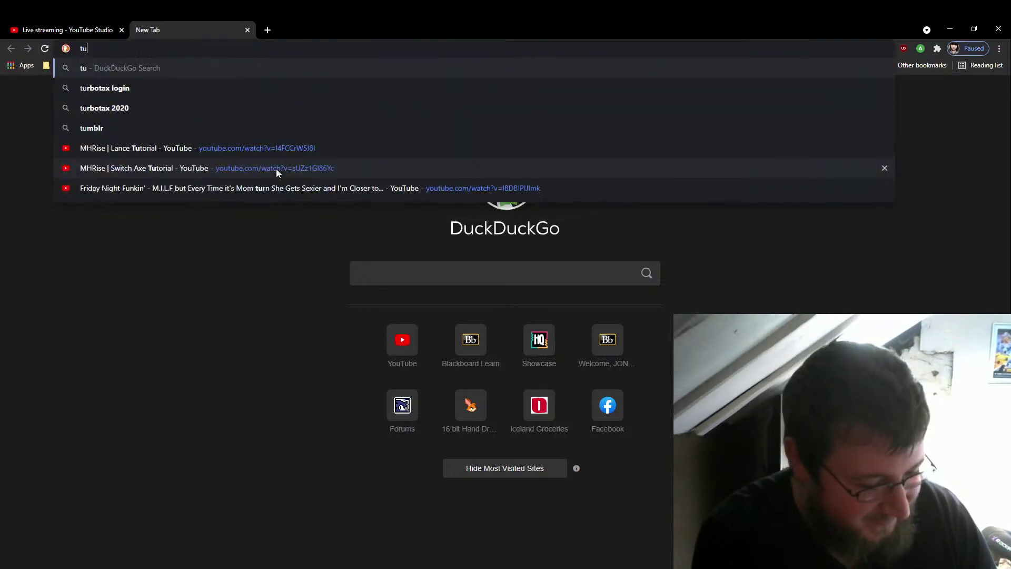
key("BackSpace")
key("BackSpace")
key("BackSpace")
type("g")
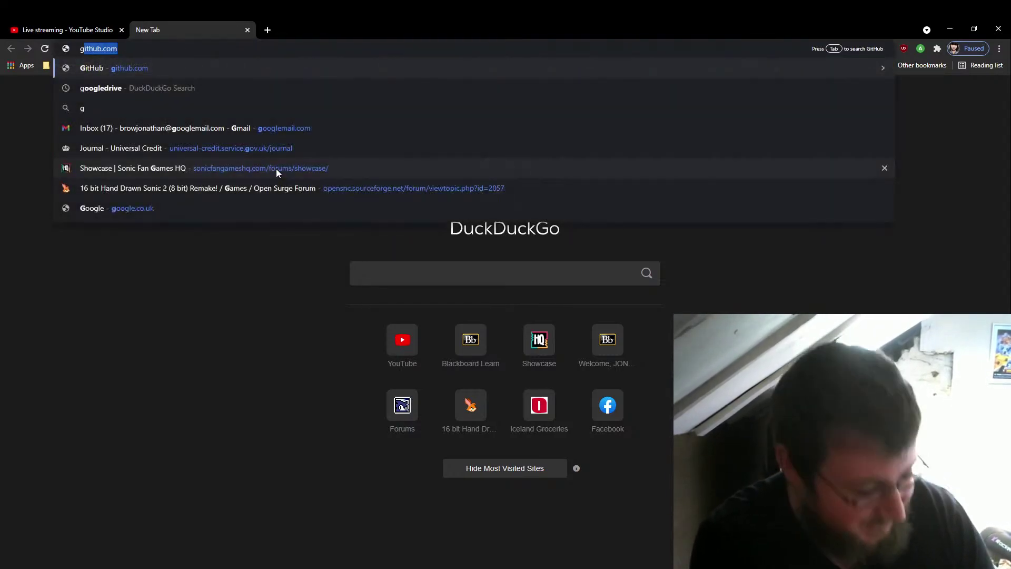
type("eorge")
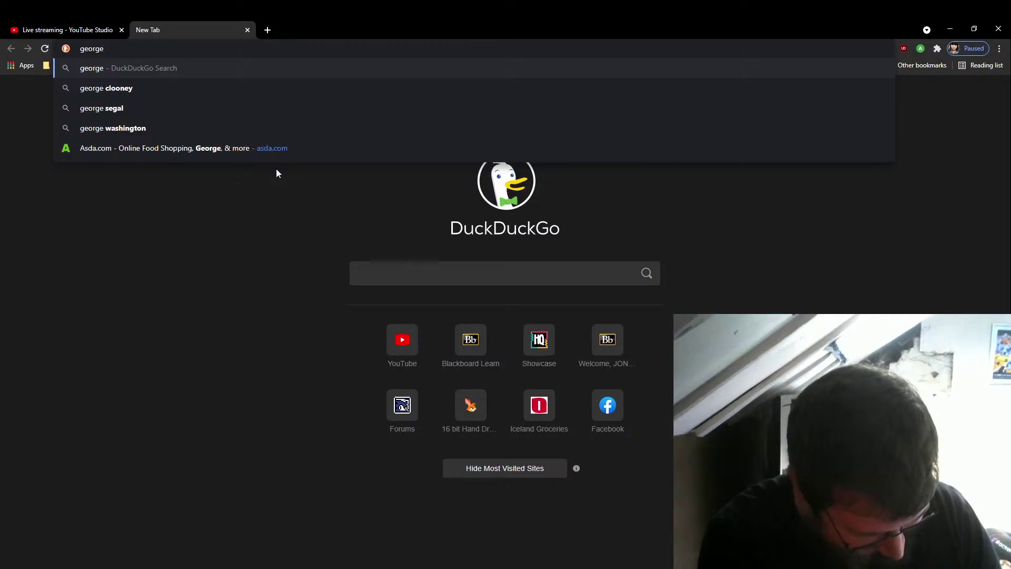
type(" of the")
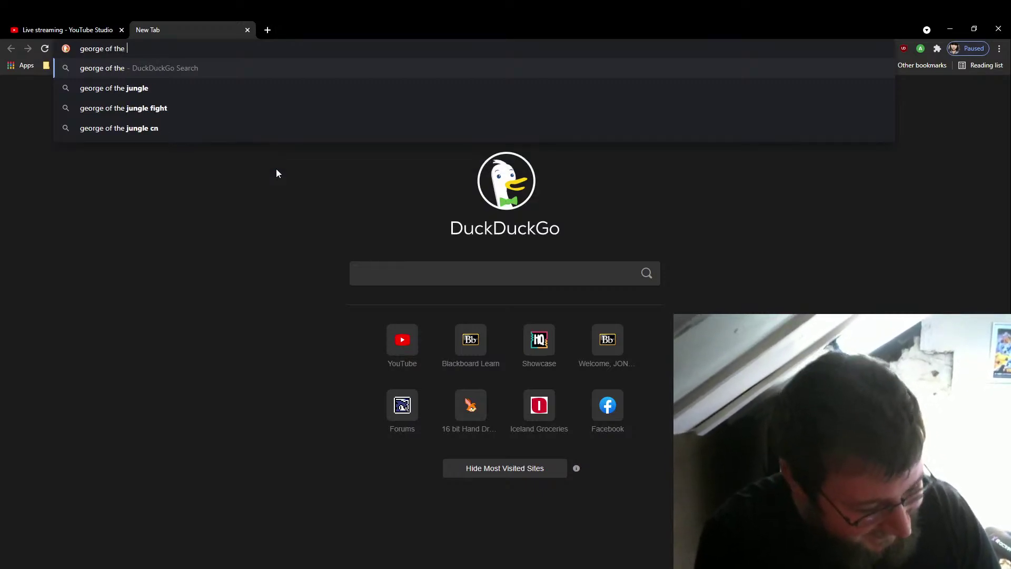
type(" g")
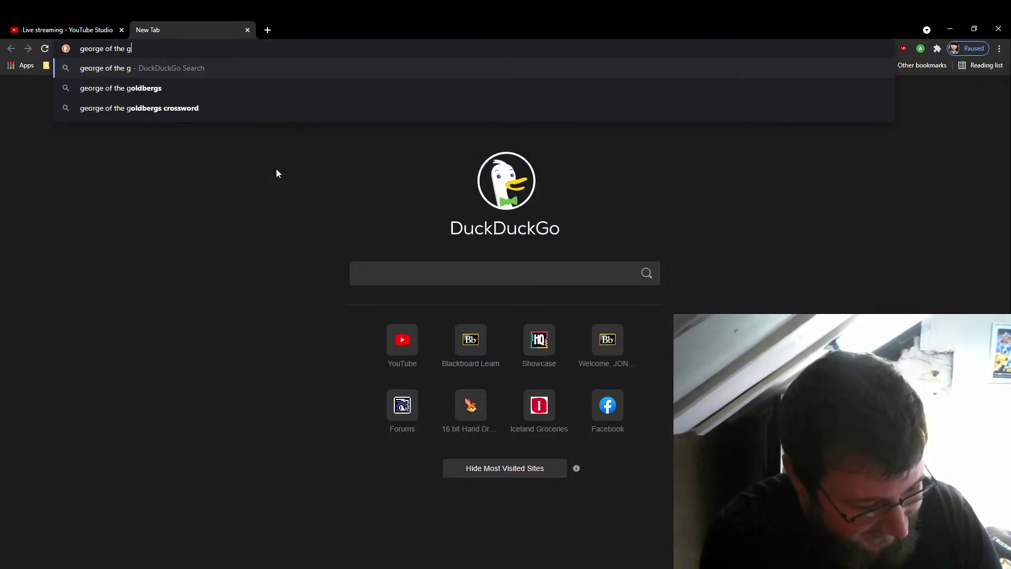
key("BackSpace")
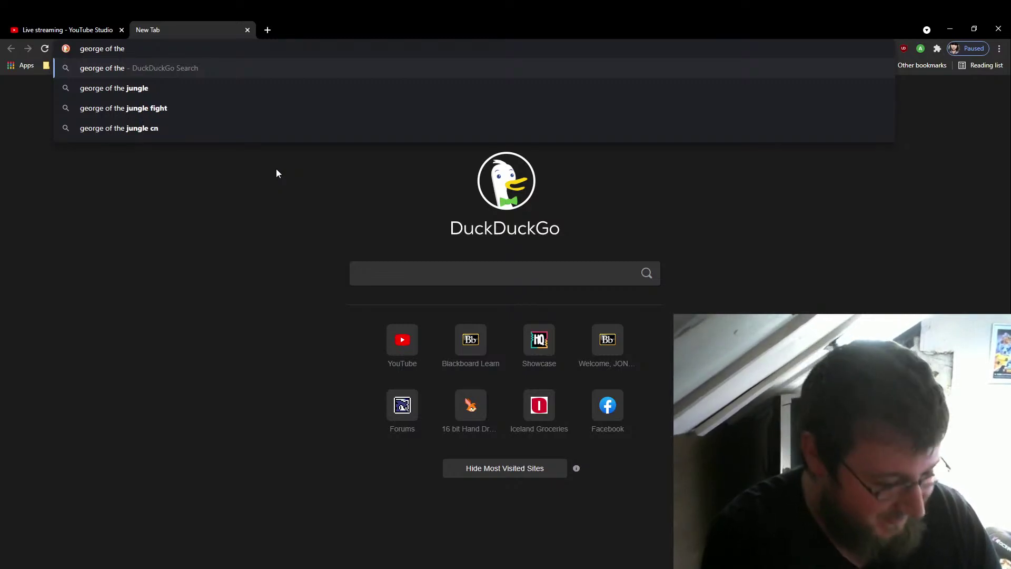
type("jungle")
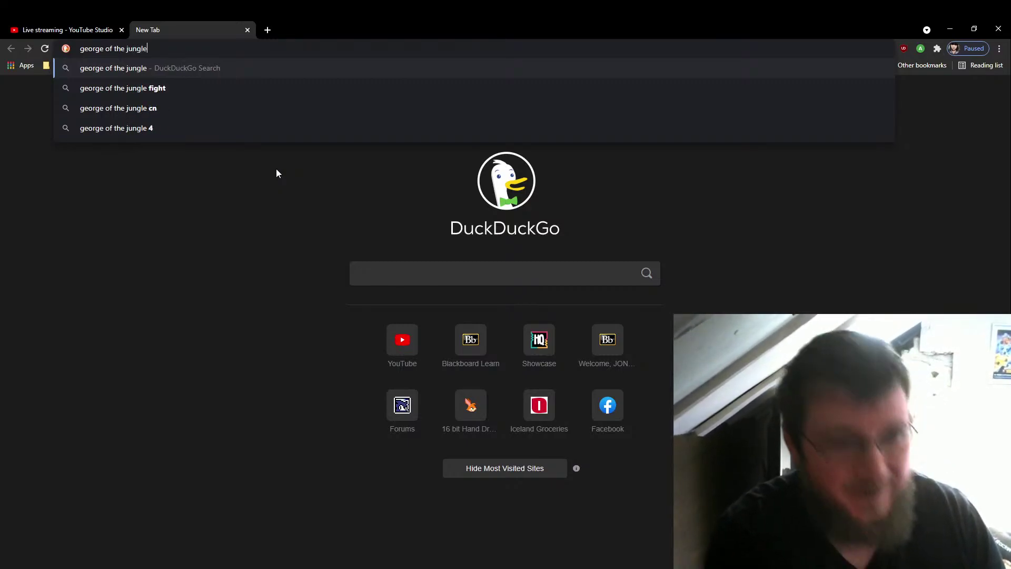
type(" tu")
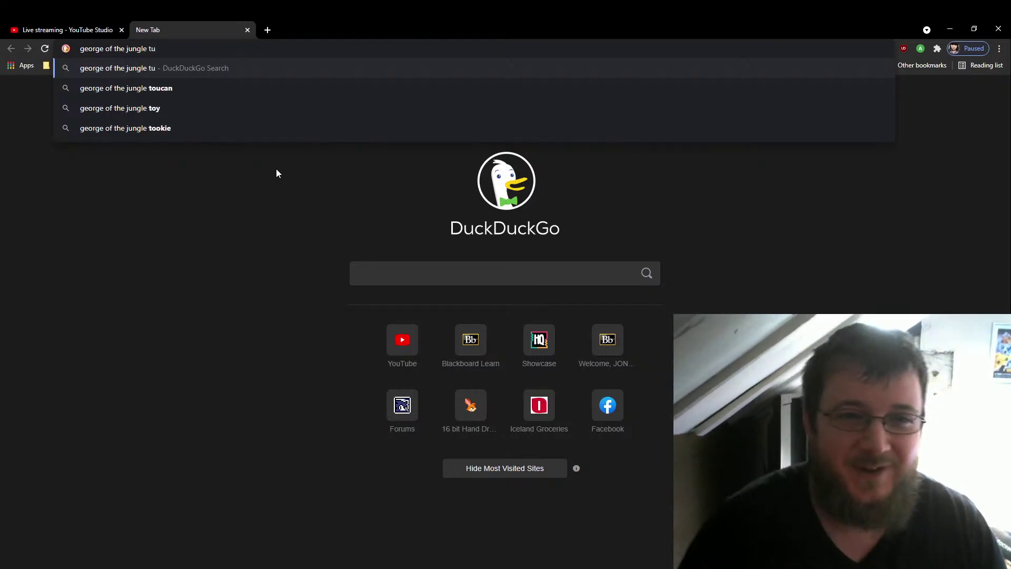
left_click(150, 88)
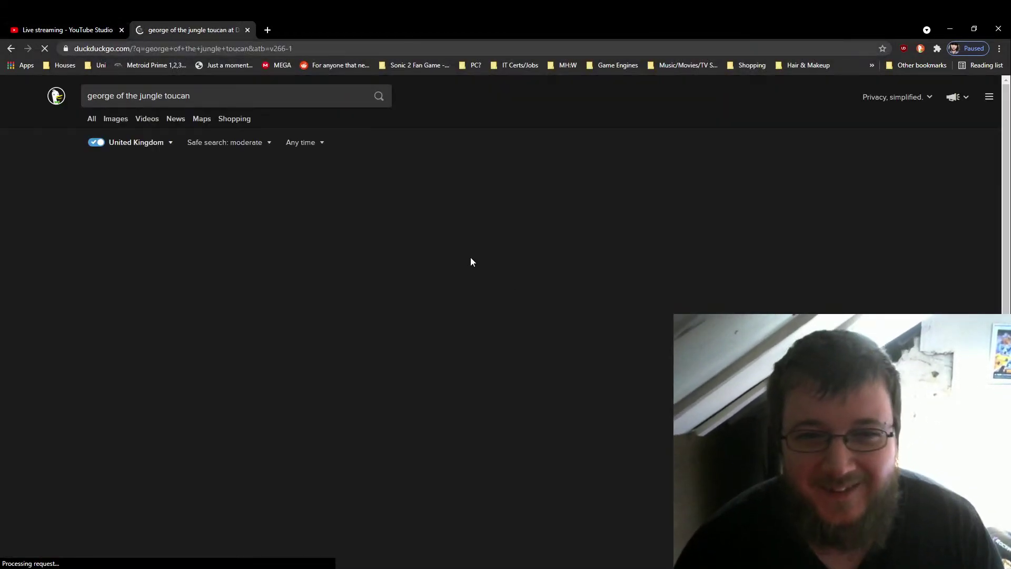
left_click(115, 119)
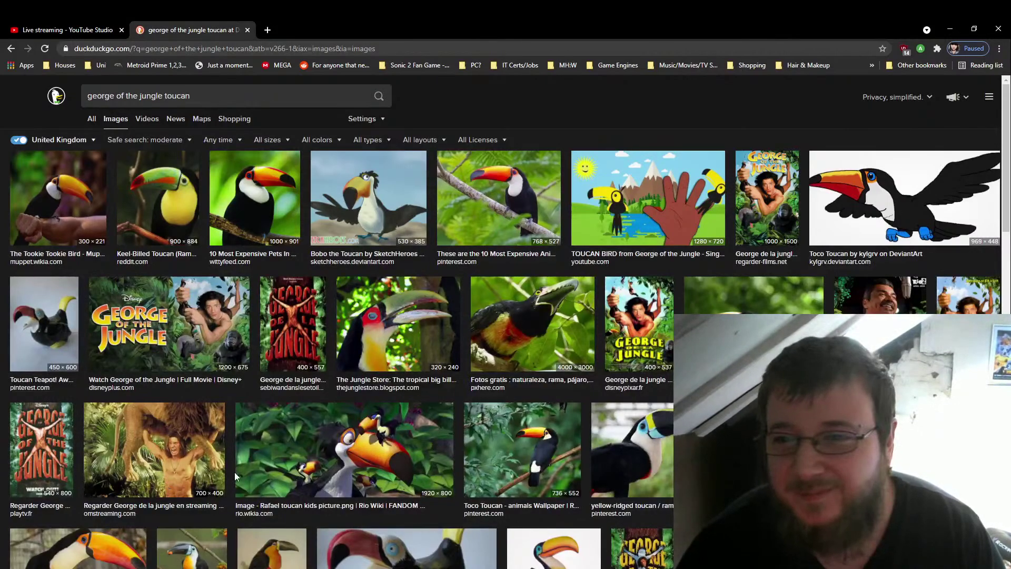
Browse the toucan image results and copy the Tookie Tookie Bird picture of a toucan perched on an arm.
scroll(235, 472, "down", 7)
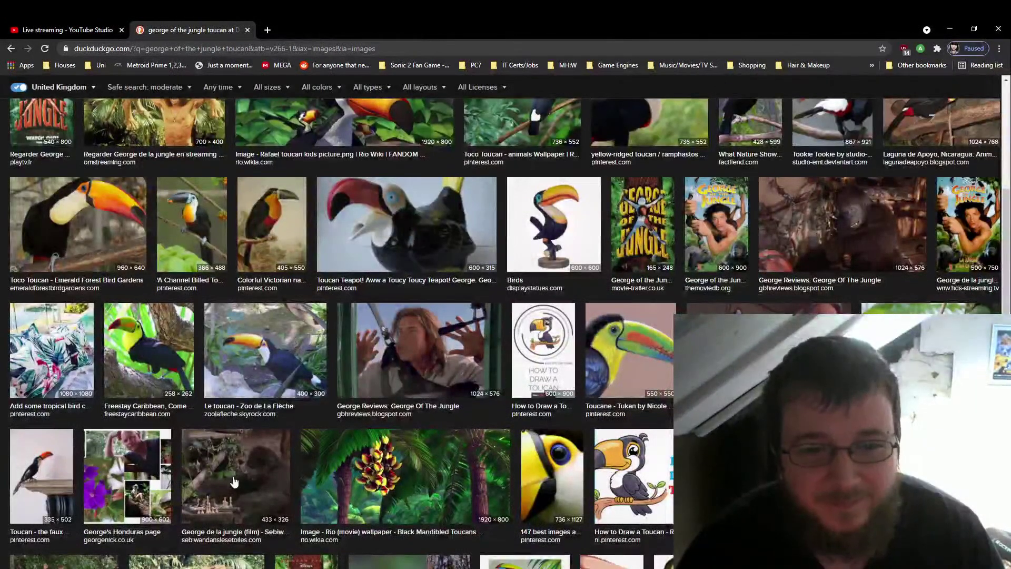
scroll(235, 480, "down", 3)
scroll(240, 485, "down", 7)
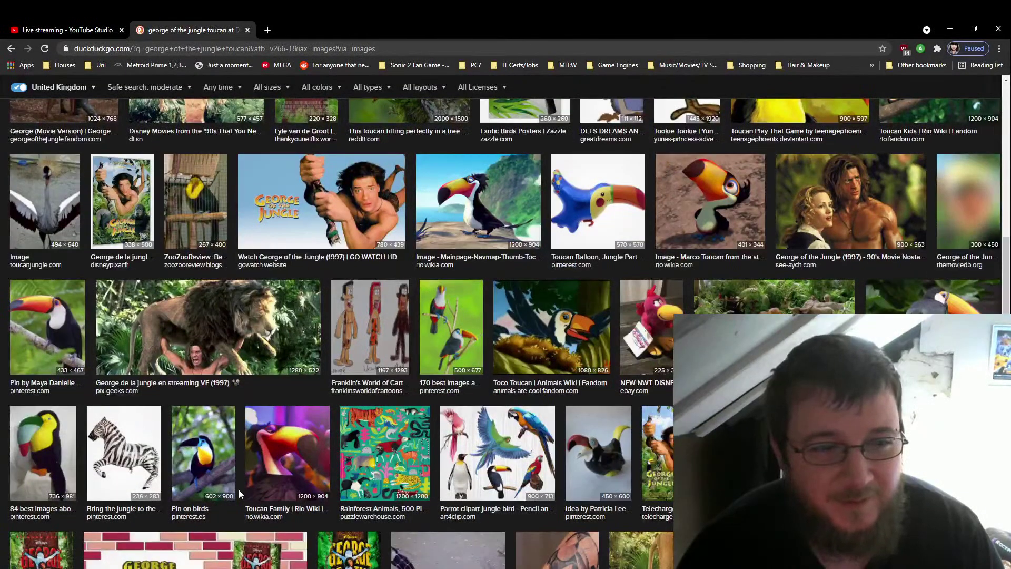
scroll(238, 488, "up", 20)
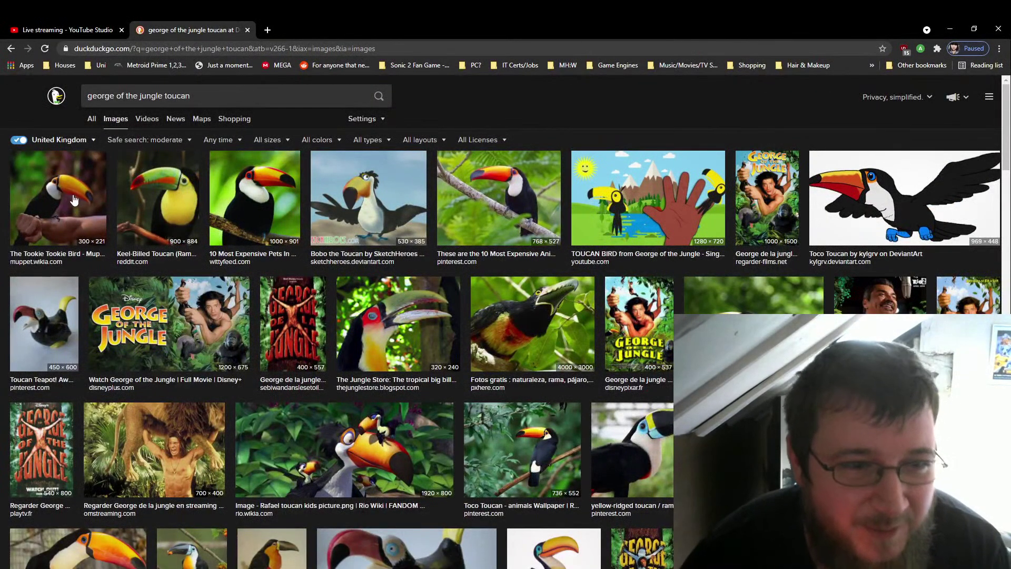
left_click(74, 200)
right_click(326, 349)
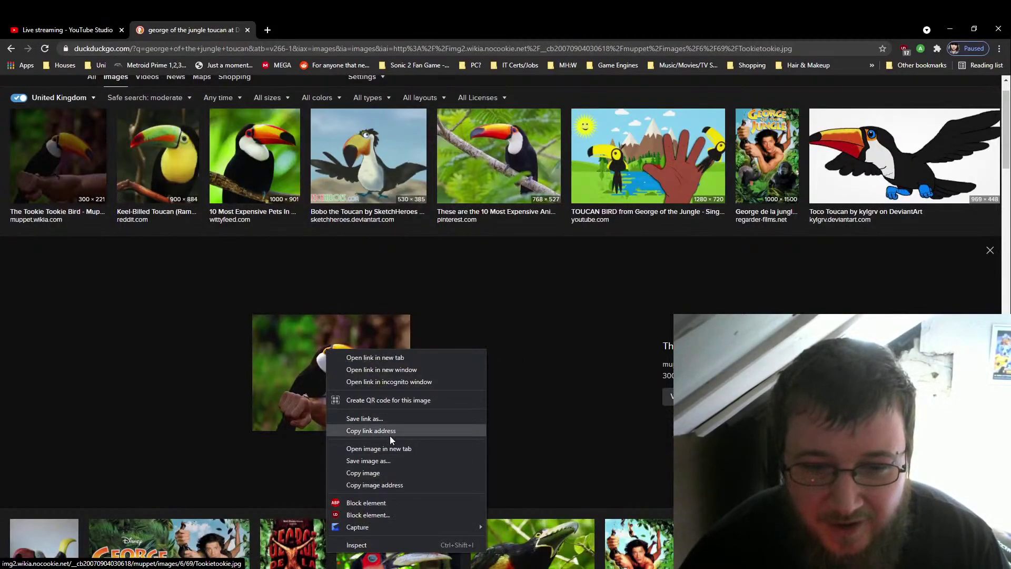
left_click(391, 473)
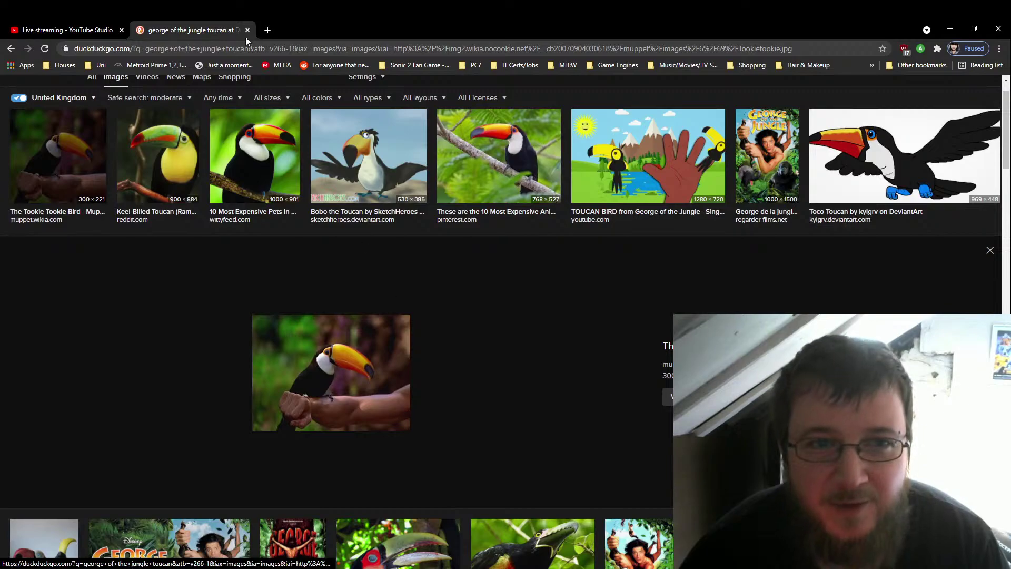
Return to Paint, open a second Paint window and paste the copied toucan picture onto its blank canvas.
key("ctrl+Tab")
key("alt+Tab")
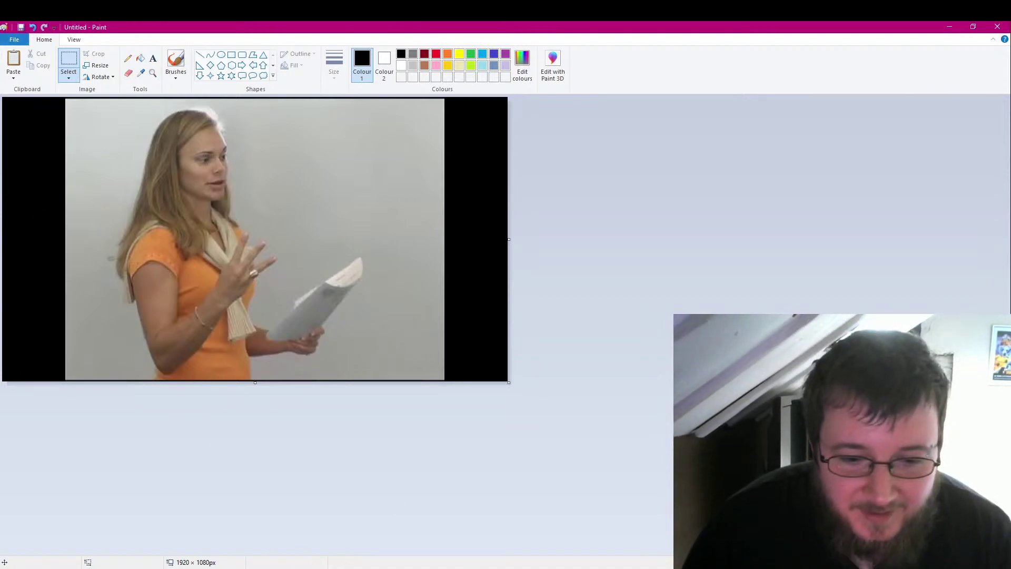
right_click(368, 567)
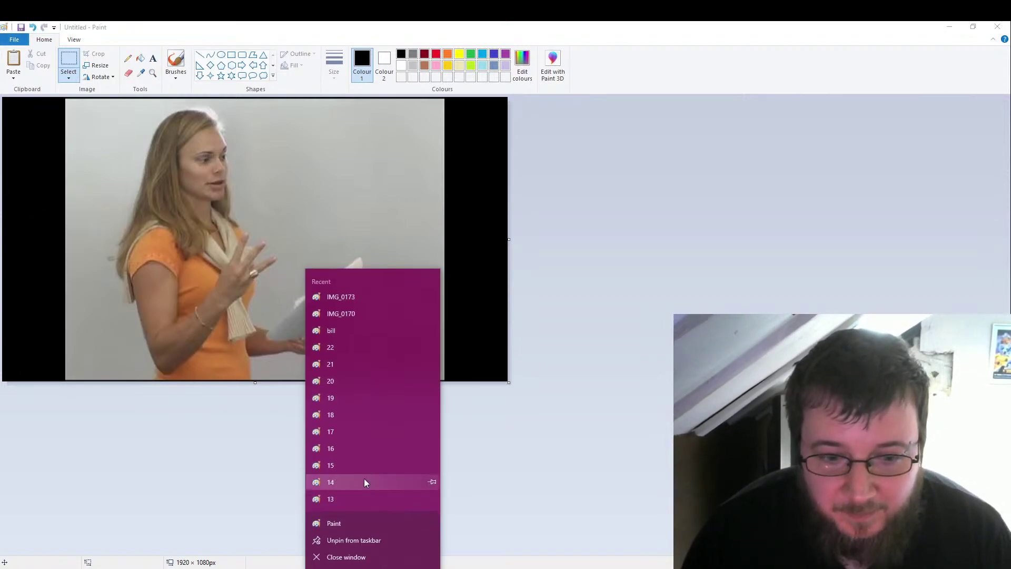
left_click(381, 527)
left_click(14, 59)
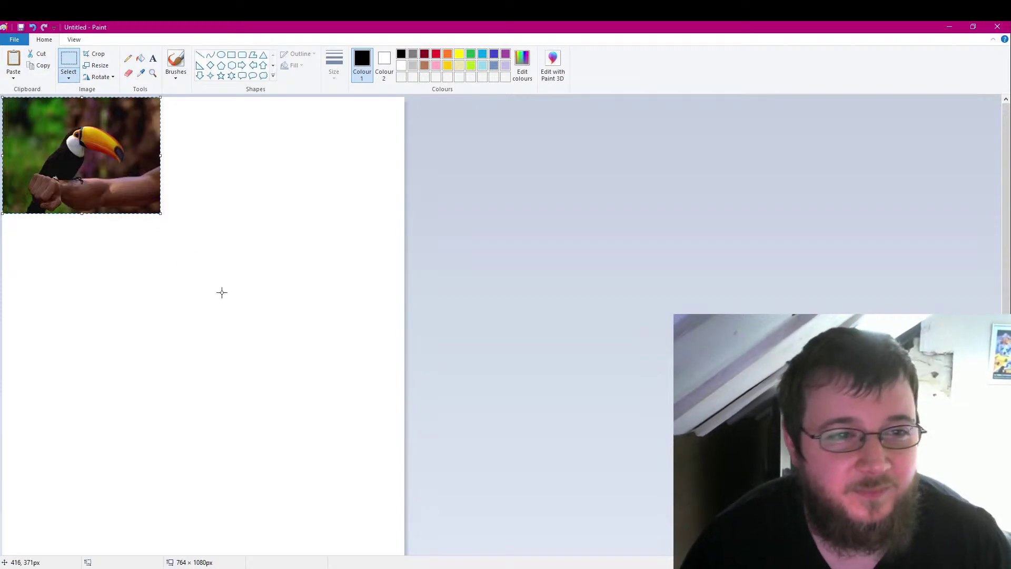
Outline the toucan's beak, body and feet with a free-form selection, leaving out the arm and the tail below it.
scroll(222, 293, "up", 3)
left_click(69, 77)
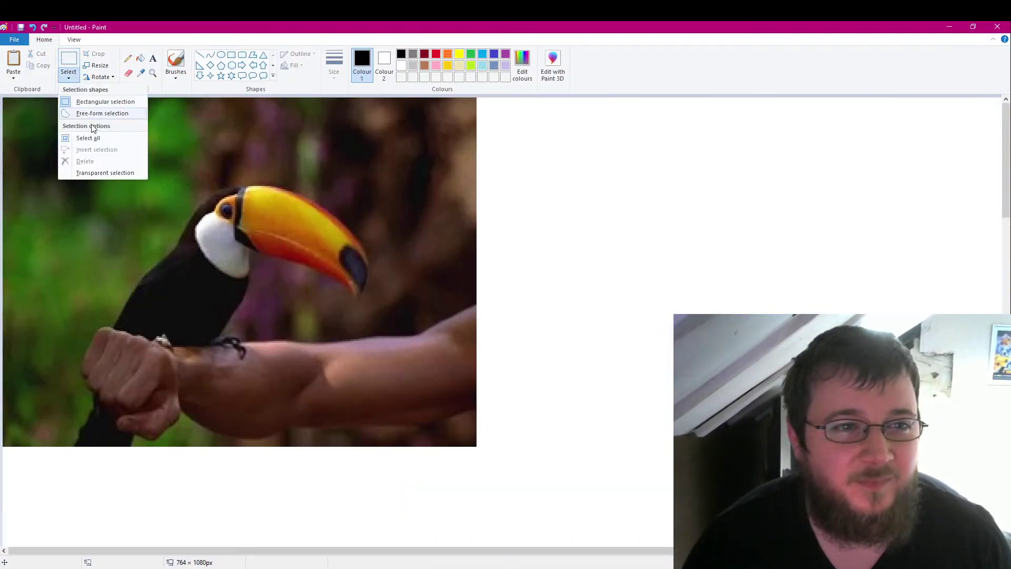
left_click(87, 114)
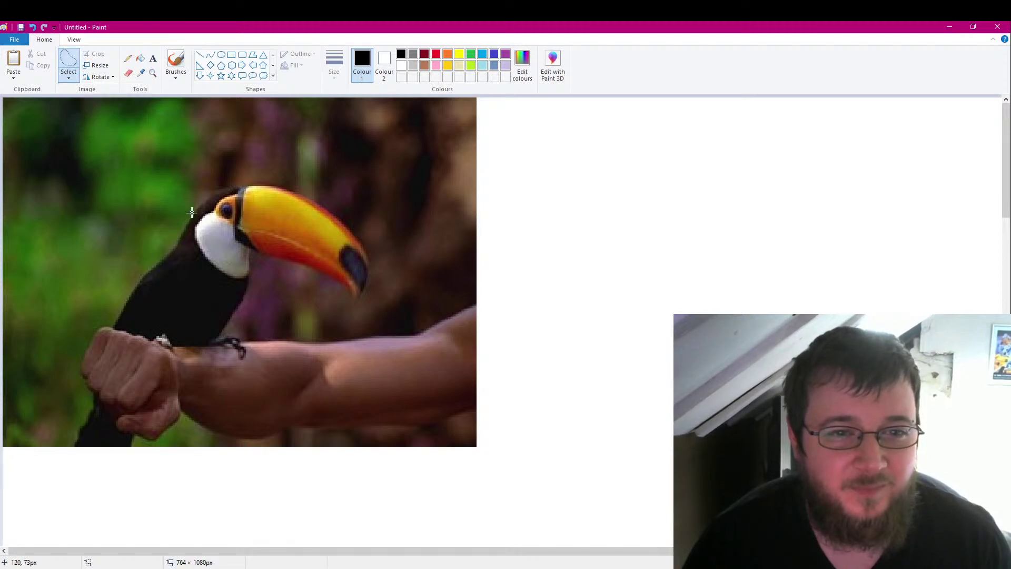
mouse_move(202, 205)
left_mouse_down()
mouse_move(278, 184)
mouse_move(318, 199)
mouse_move(356, 230)
mouse_move(372, 276)
left_mouse_up()
mouse_move(360, 310)
left_mouse_down()
mouse_move(343, 289)
mouse_move(290, 265)
left_mouse_up()
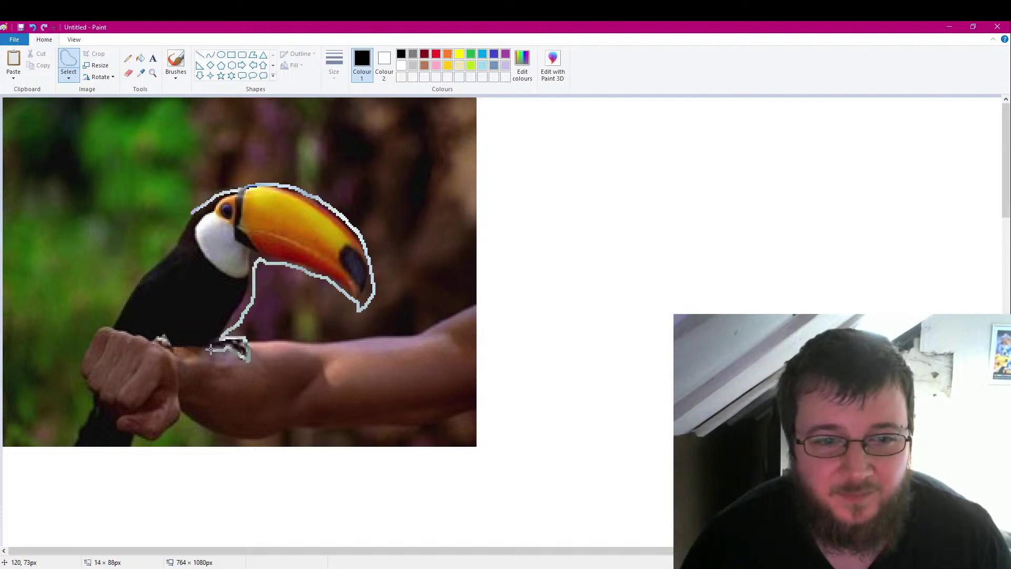
left_click_drag(210, 350, 162, 353)
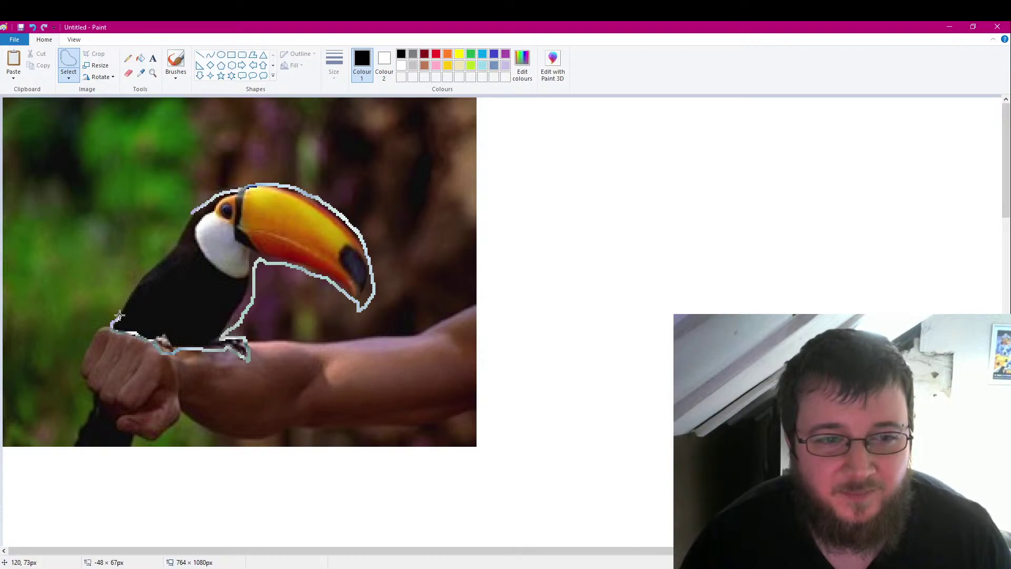
left_click_drag(120, 315, 192, 210)
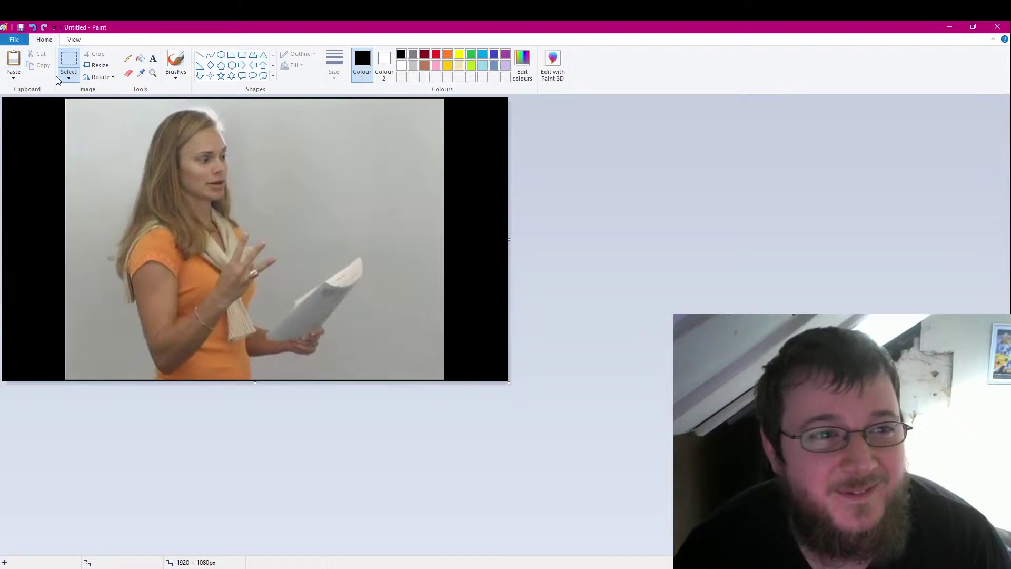
Turn on transparent selection in the Paint window holding the snapshot of the woman in orange.
left_click(16, 75)
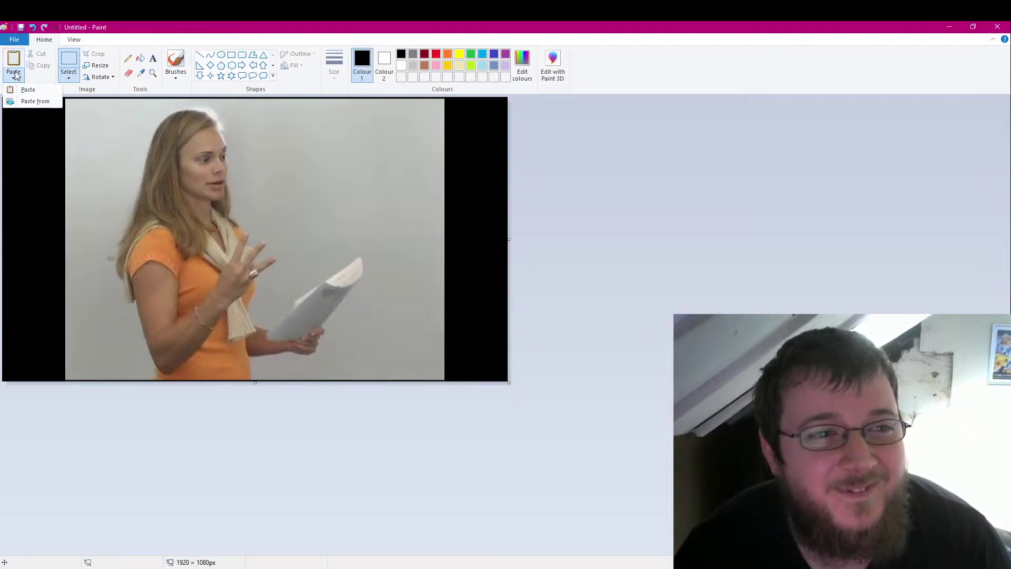
left_click(69, 77)
left_click(68, 78)
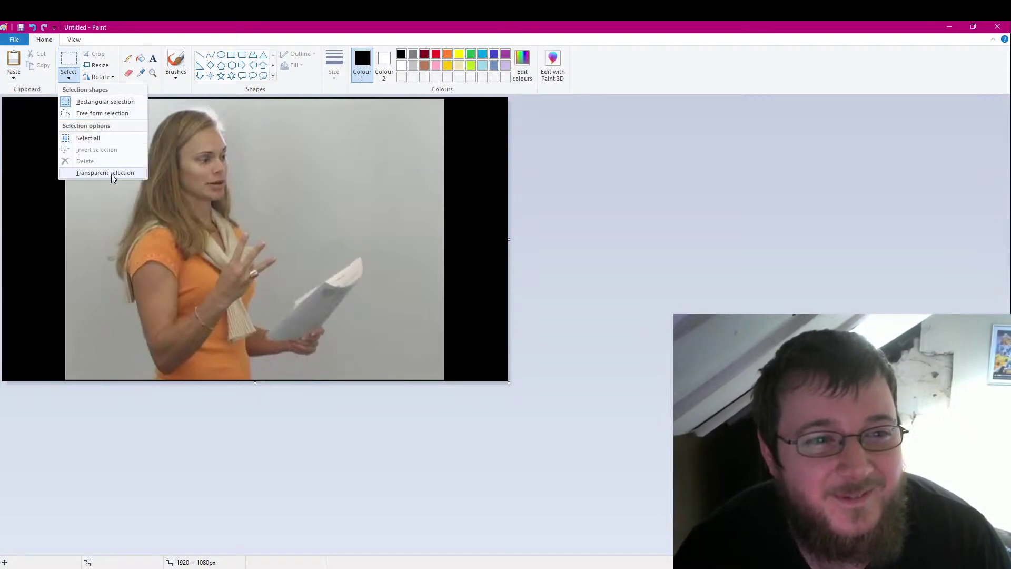
left_click(113, 174)
Paste the toucan cut-out onto the snapshot, place it over the woman's chest and enlarge it to about 510 × 342 px.
left_click(17, 63)
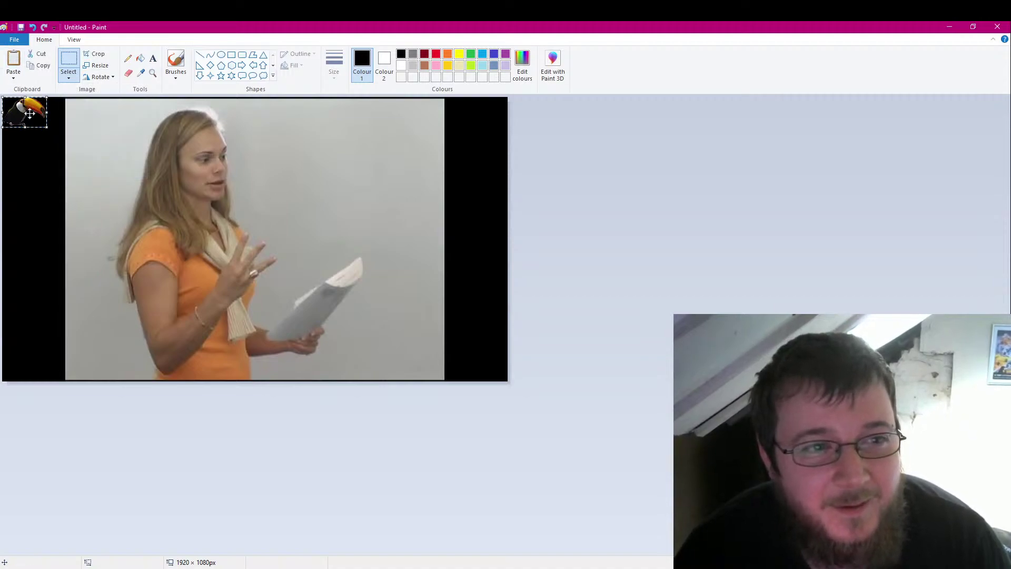
left_click_drag(30, 113, 197, 237)
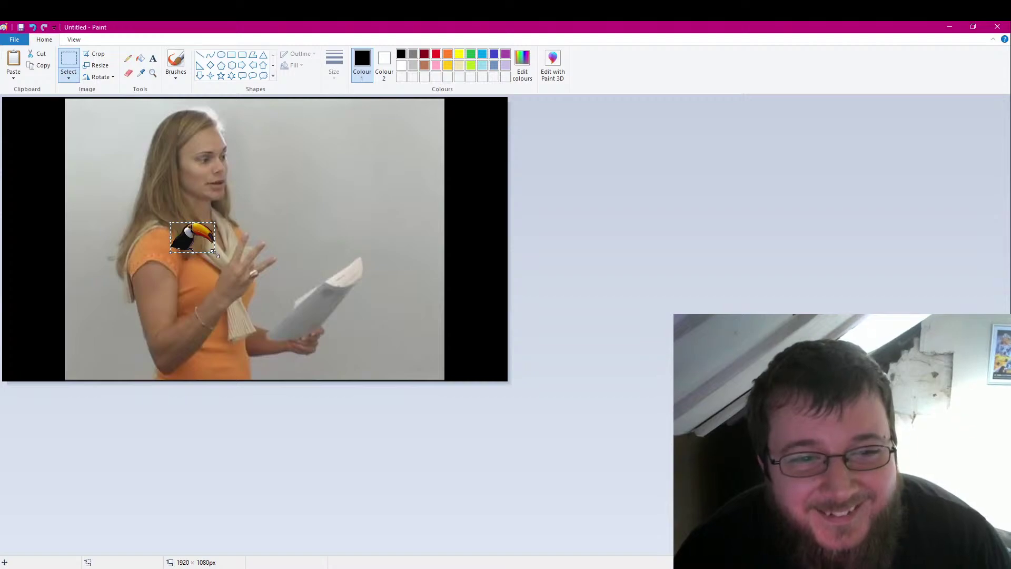
mouse_move(214, 253)
left_mouse_down()
mouse_move(291, 285)
mouse_move(305, 314)
mouse_move(166, 132)
mouse_move(190, 171)
mouse_move(178, 187)
mouse_move(168, 163)
mouse_move(175, 178)
mouse_move(161, 184)
mouse_move(141, 296)
mouse_move(162, 224)
mouse_move(174, 264)
left_mouse_up()
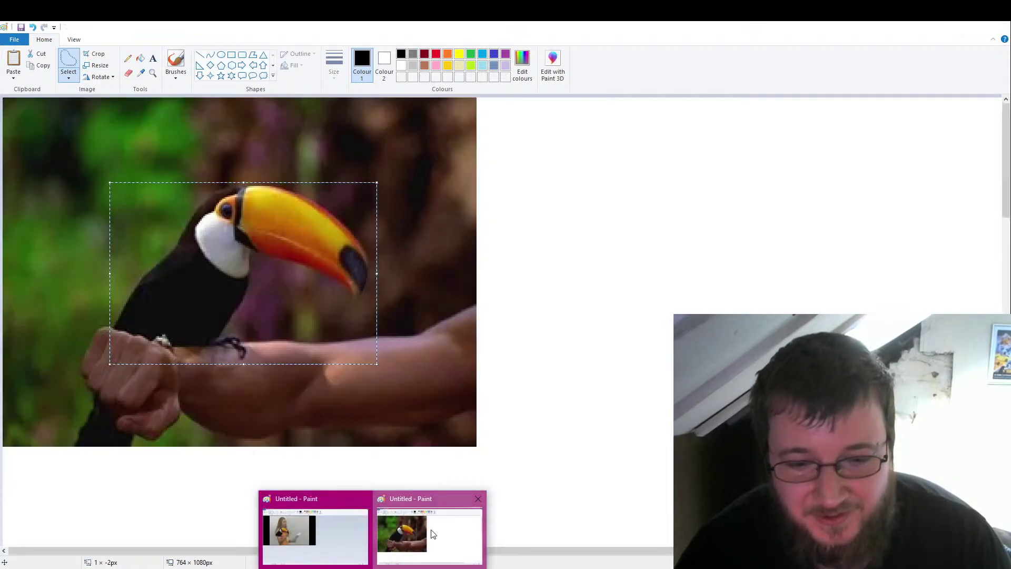
Check the toucan source picture in the other Paint window, and delete the enlarged toucan from the woman's snapshot.
left_click(437, 534)
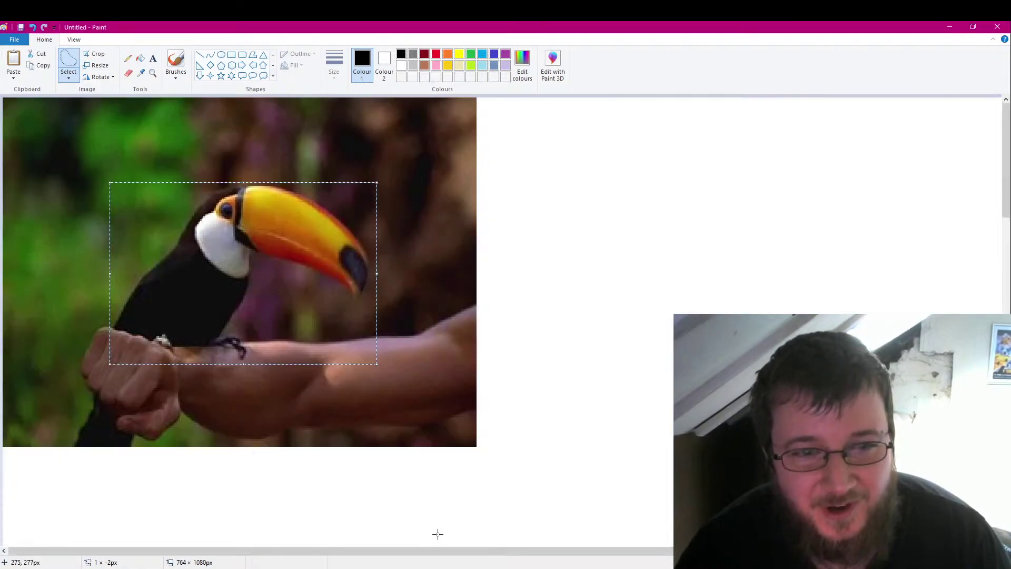
left_click(320, 527)
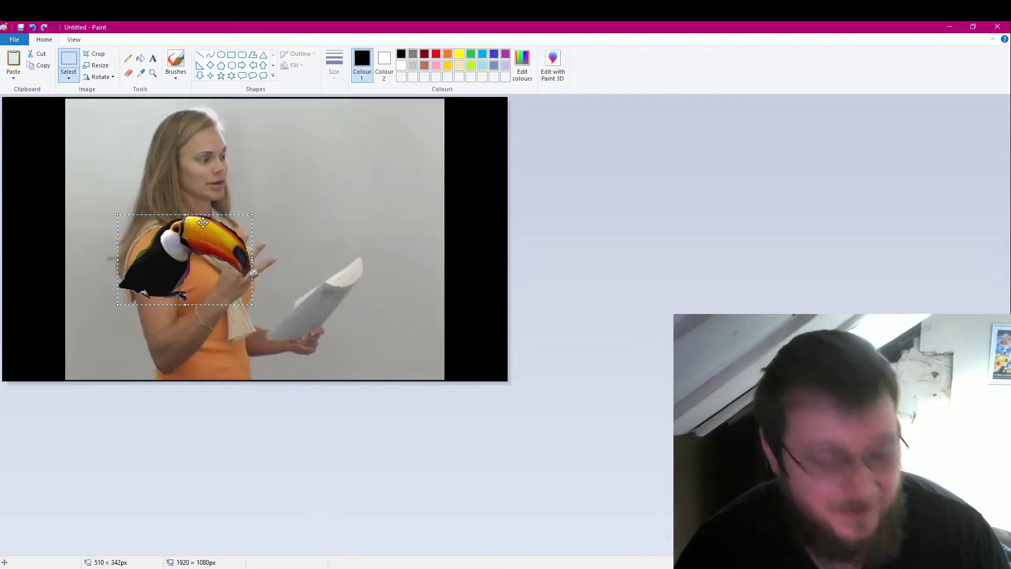
key("Delete")
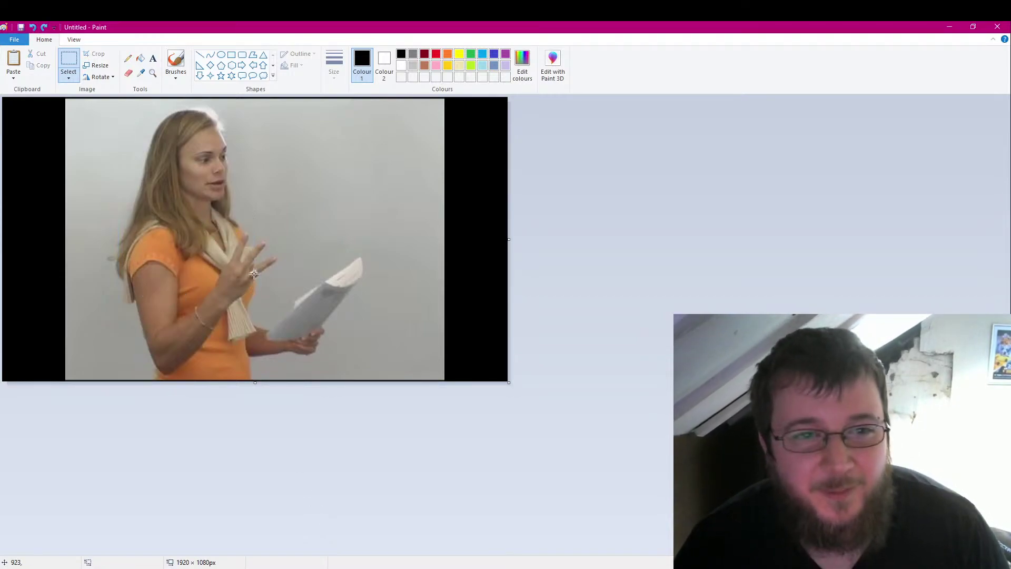
Outline the woman's raised hand, from the fingertips down to just above the bracelet, with a free-form selection in the snapshot.
left_click(69, 78)
left_click(90, 114)
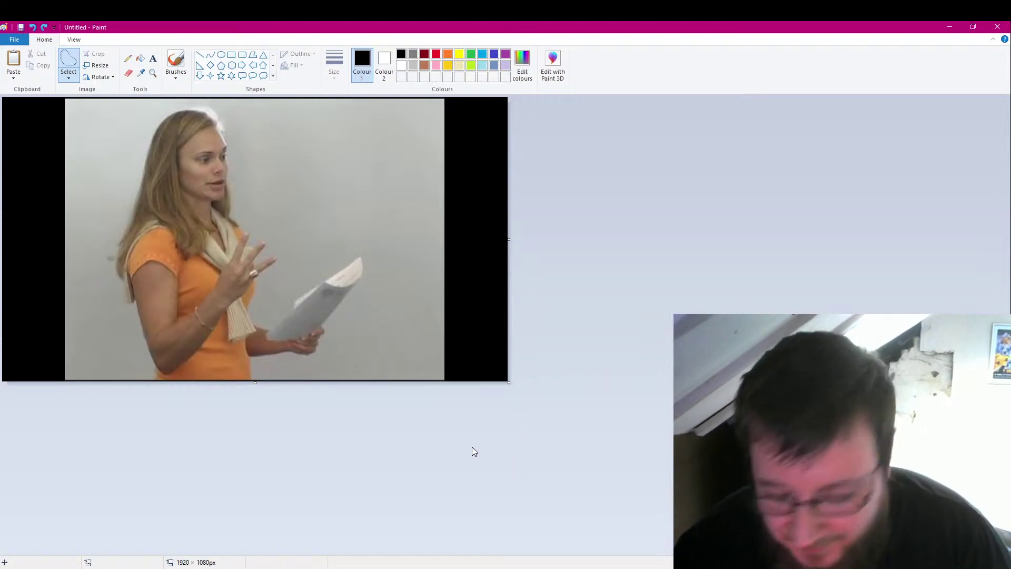
left_click(69, 78)
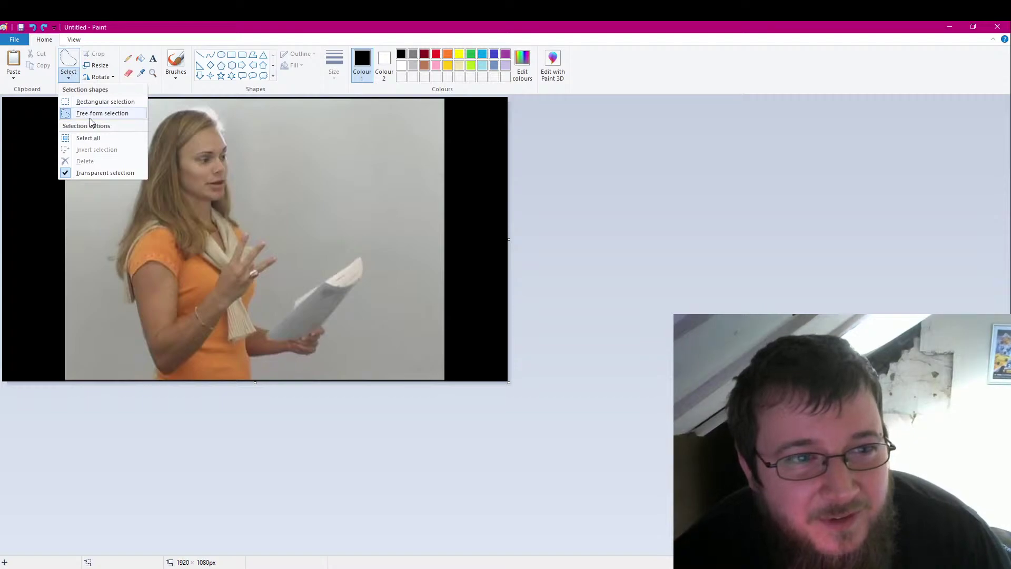
left_click(69, 78)
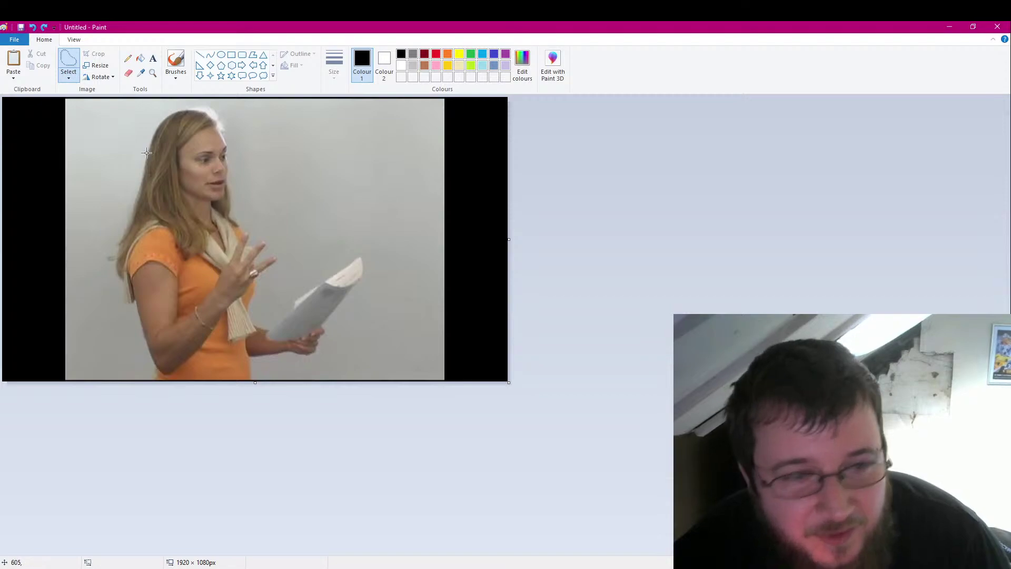
scroll(373, 306, "up", 1)
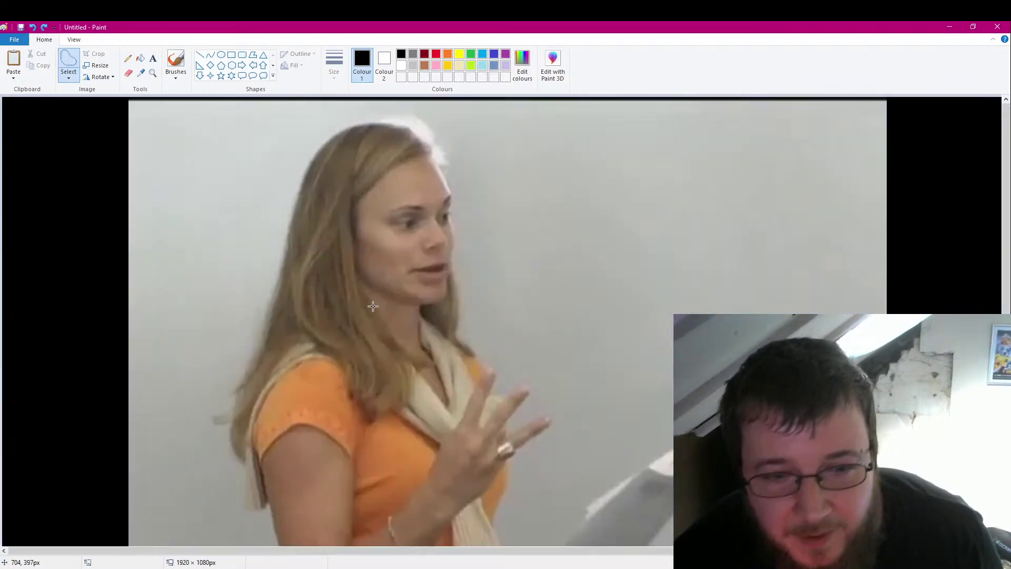
scroll(482, 323, "down", 2)
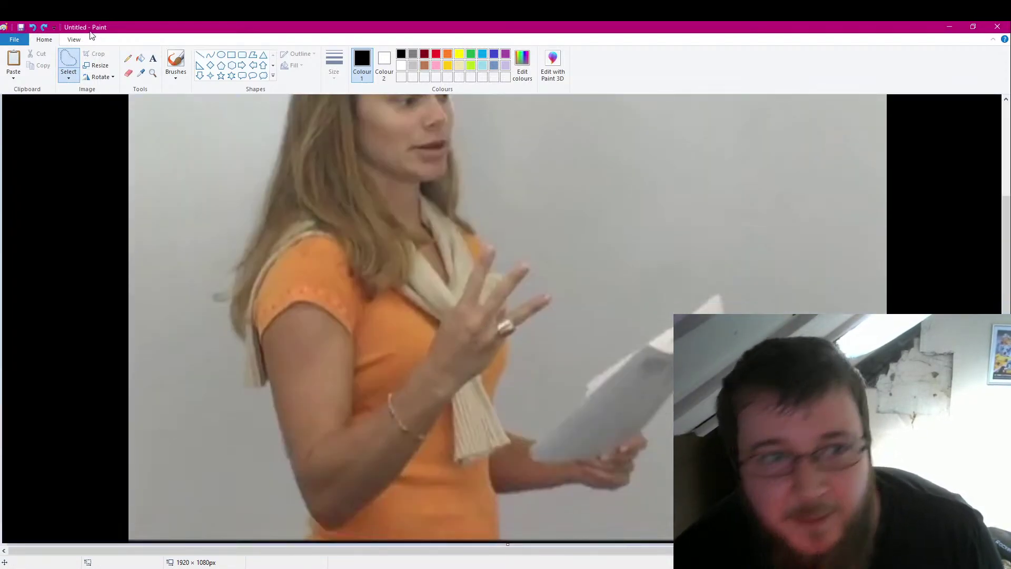
left_click(69, 79)
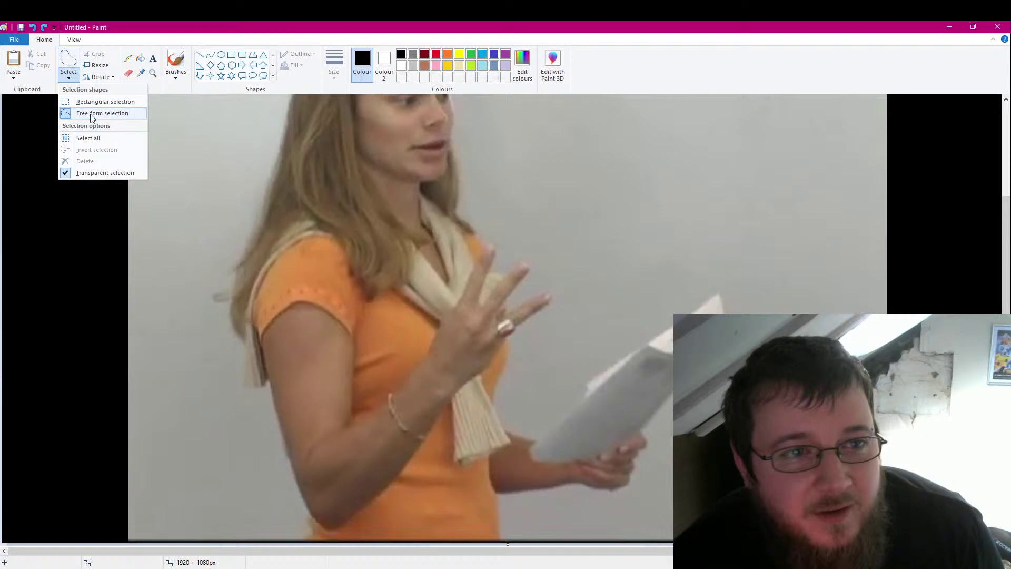
left_click(354, 417)
mouse_move(403, 383)
left_mouse_down()
mouse_move(482, 242)
mouse_move(500, 257)
mouse_move(484, 299)
mouse_move(514, 265)
mouse_move(531, 264)
mouse_move(504, 311)
mouse_move(544, 294)
mouse_move(550, 301)
mouse_move(470, 380)
mouse_move(441, 400)
mouse_move(403, 377)
left_mouse_up()
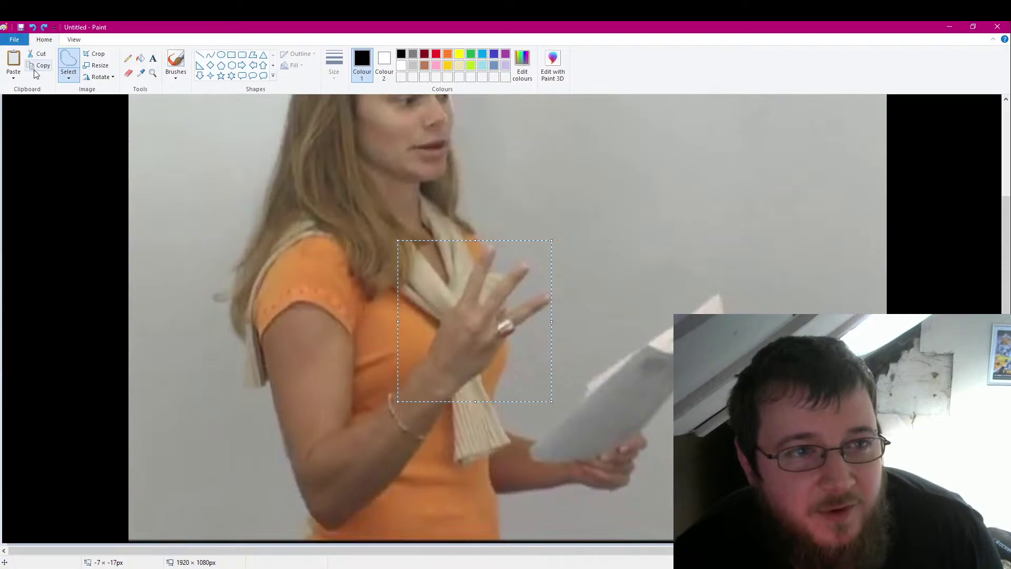
mouse_move(374, 566)
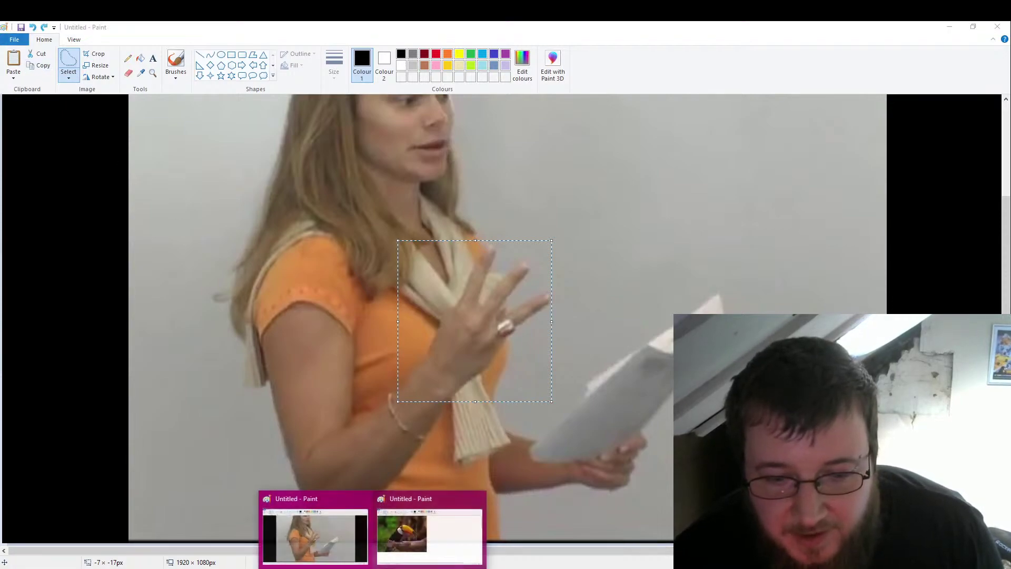
Paste the copied hand cut-out into the toucan picture and move it onto the white area beside the photo.
left_click(468, 530)
left_click(13, 60)
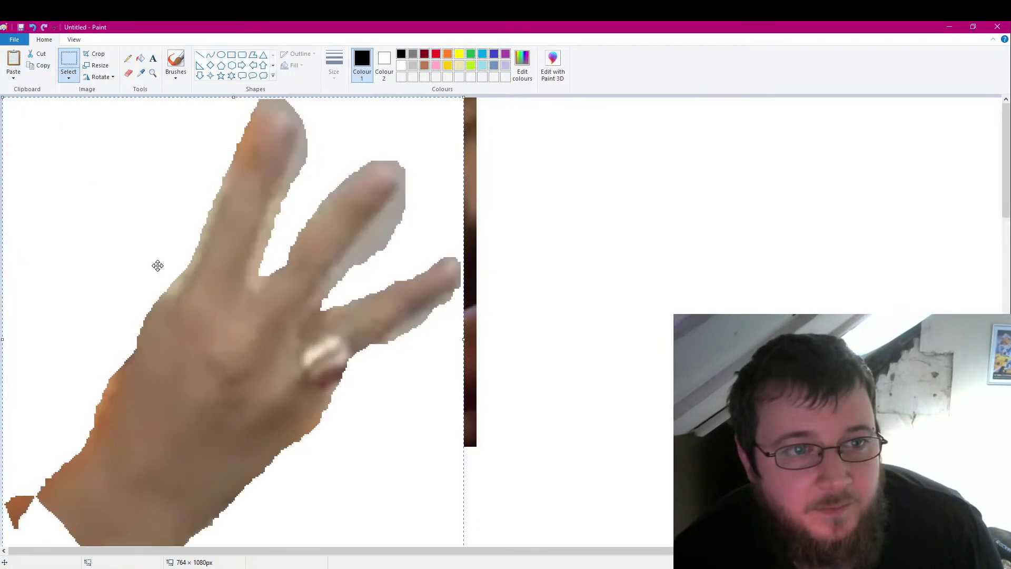
left_click_drag(158, 264, 771, 300)
scroll(769, 300, "down", 2)
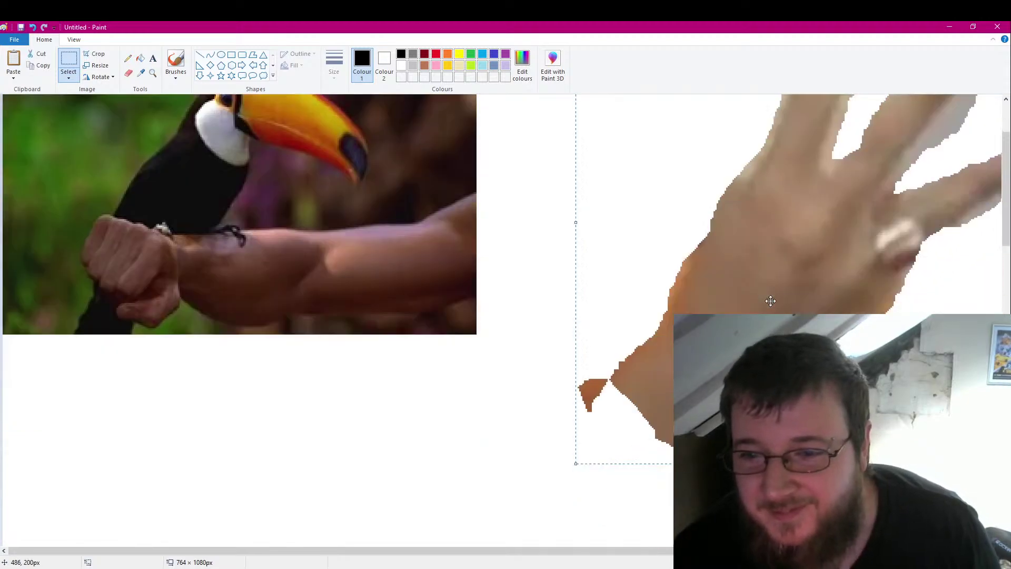
scroll(770, 299, "up", 2)
scroll(771, 299, "down", 1)
scroll(770, 298, "down", 1)
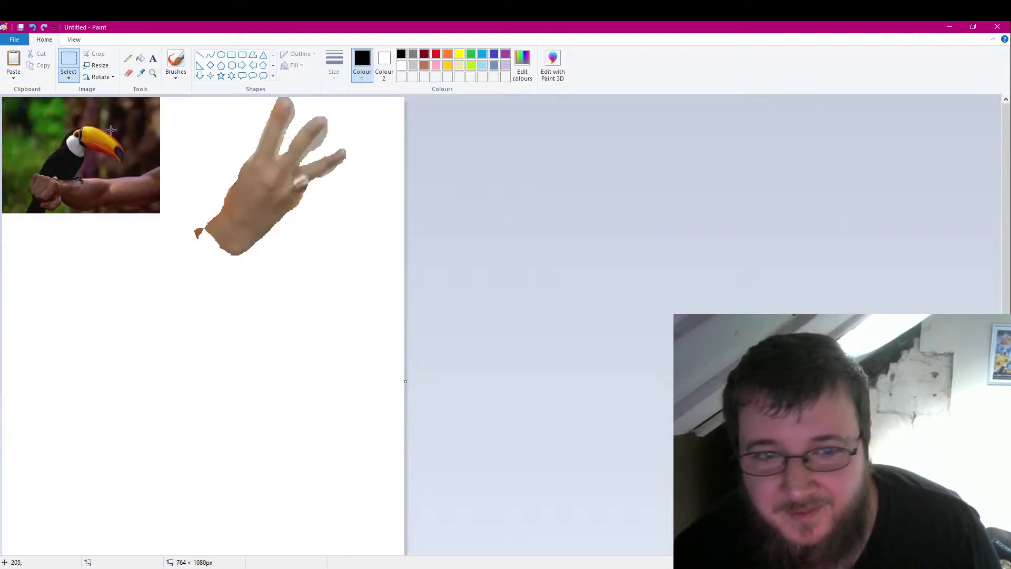
Erase the hand's two outer fingers and the stray fragment at the wrist with the largest eraser size, leaving only the middle finger extended.
left_click(62, 74)
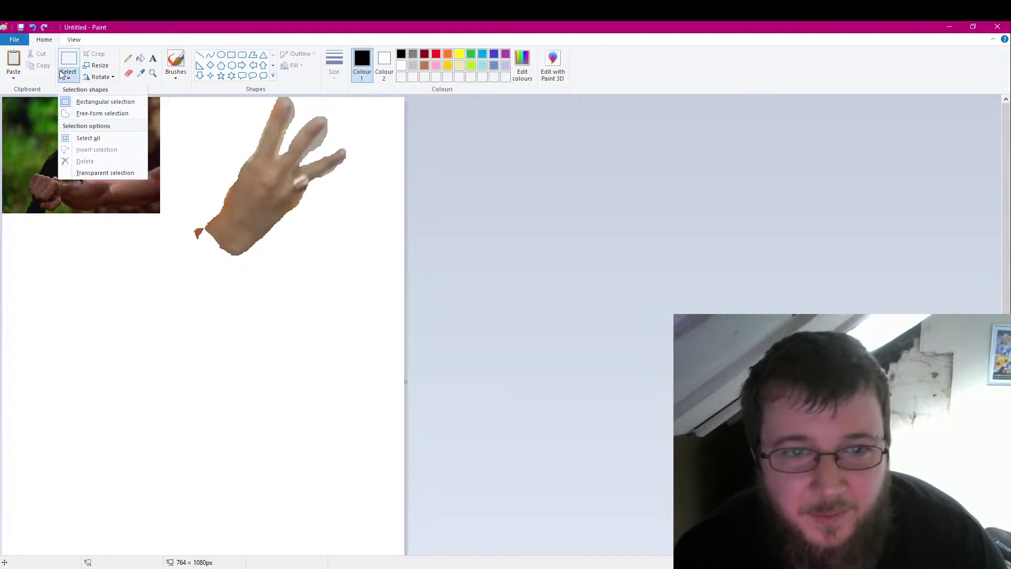
left_click(128, 73)
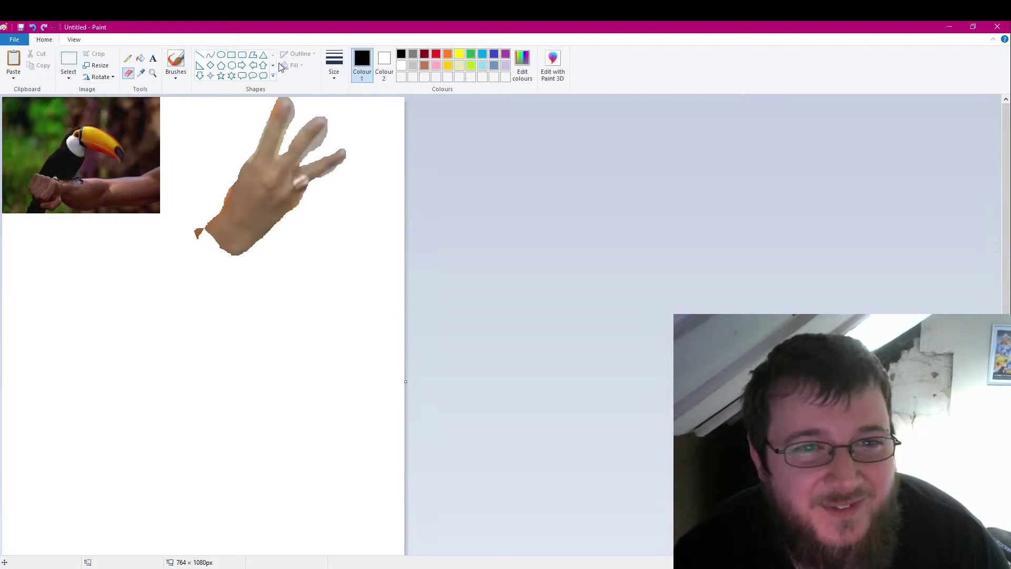
left_click(67, 79)
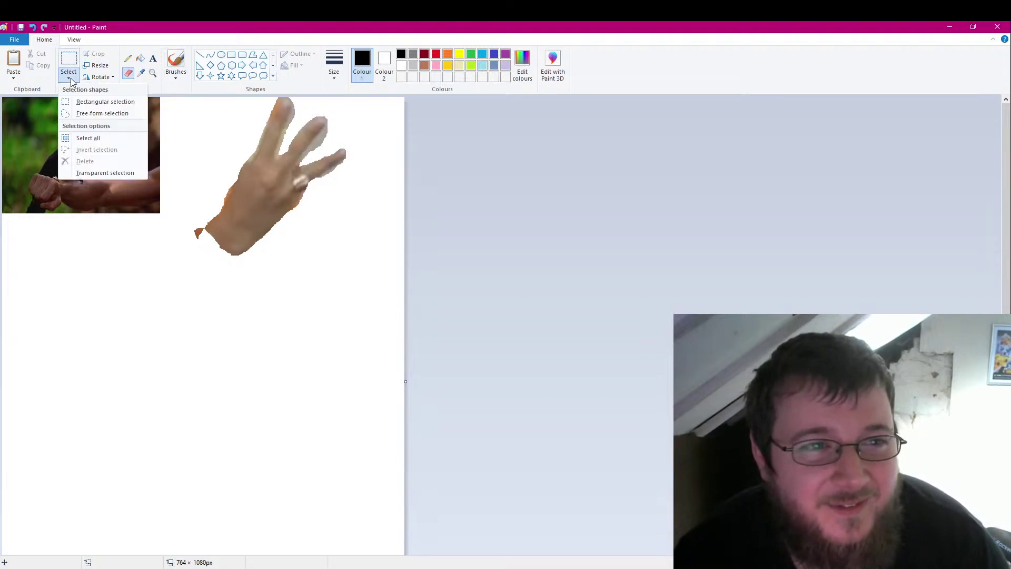
left_click(131, 73)
left_click(333, 68)
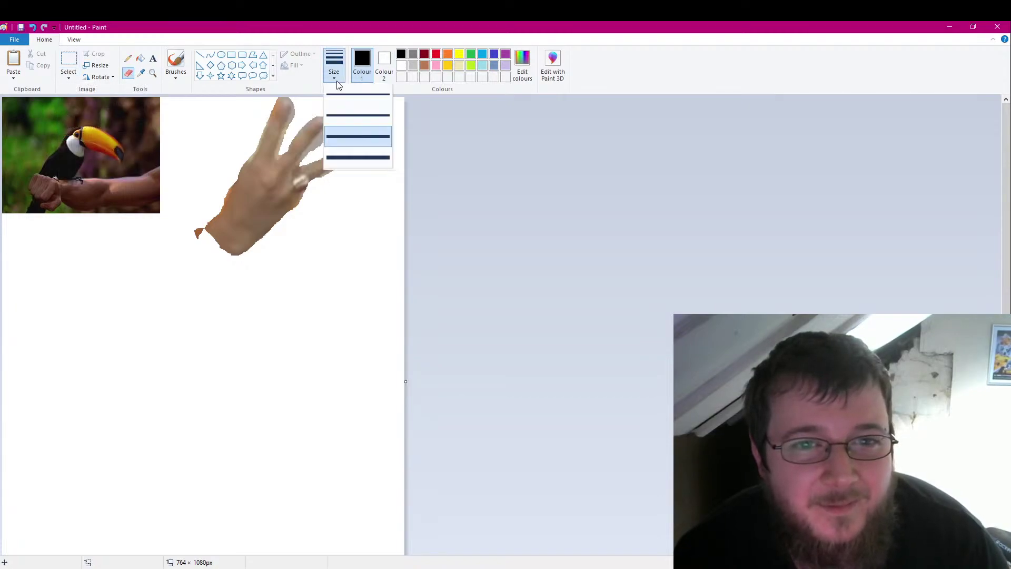
left_click(352, 163)
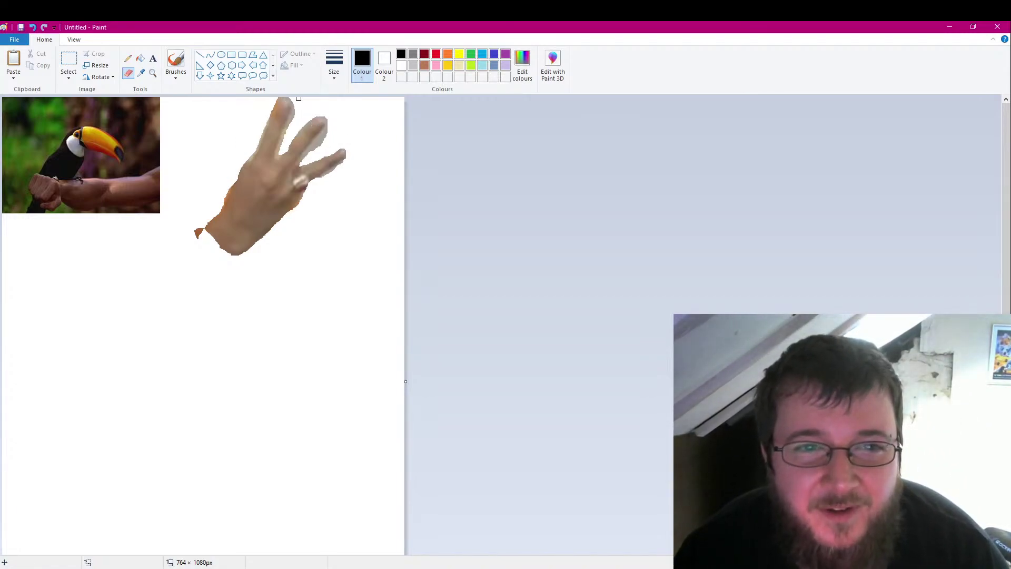
mouse_move(293, 107)
left_mouse_down()
mouse_move(270, 108)
mouse_move(265, 121)
mouse_move(297, 103)
mouse_move(248, 131)
mouse_move(290, 111)
mouse_move(271, 129)
mouse_move(295, 121)
mouse_move(283, 129)
mouse_move(288, 113)
mouse_move(278, 154)
mouse_move(250, 158)
left_mouse_up()
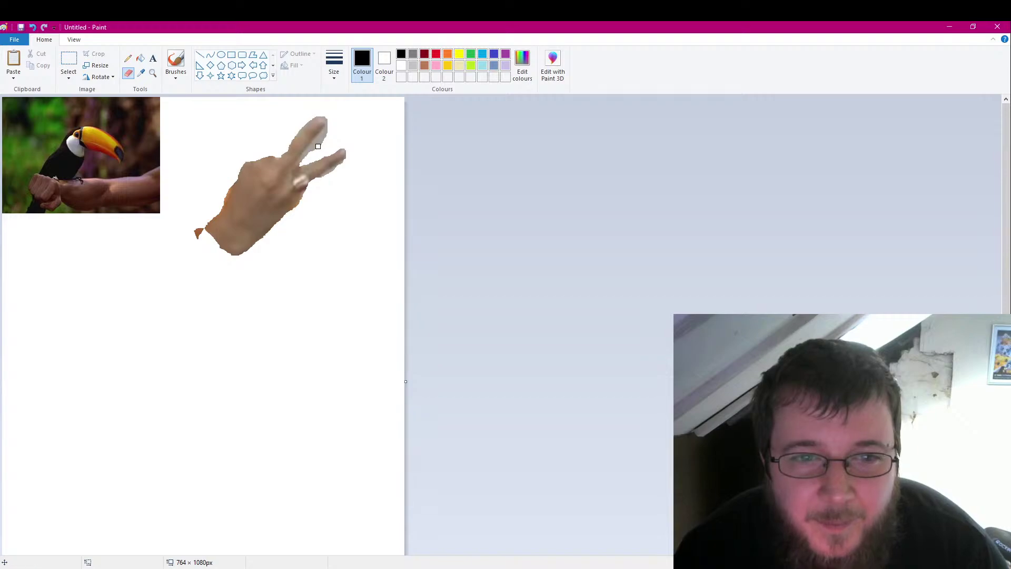
left_click_drag(343, 150, 313, 163)
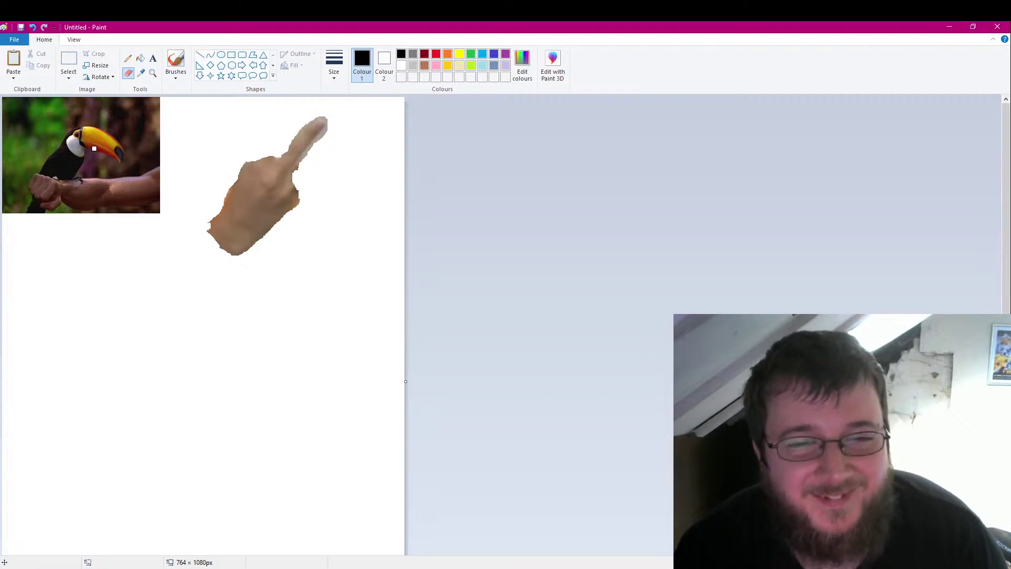
left_click(70, 63)
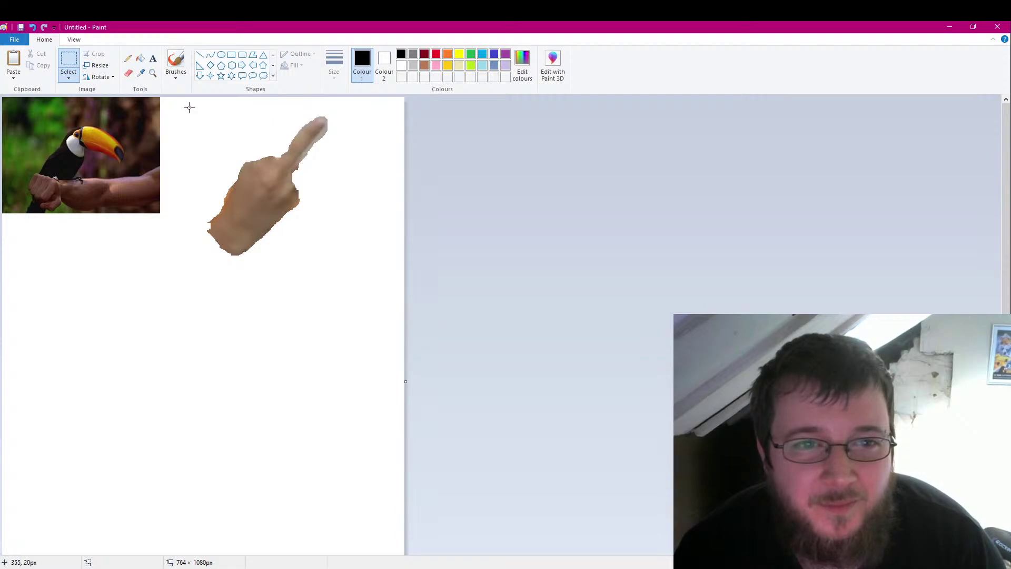
left_click_drag(245, 132, 384, 267)
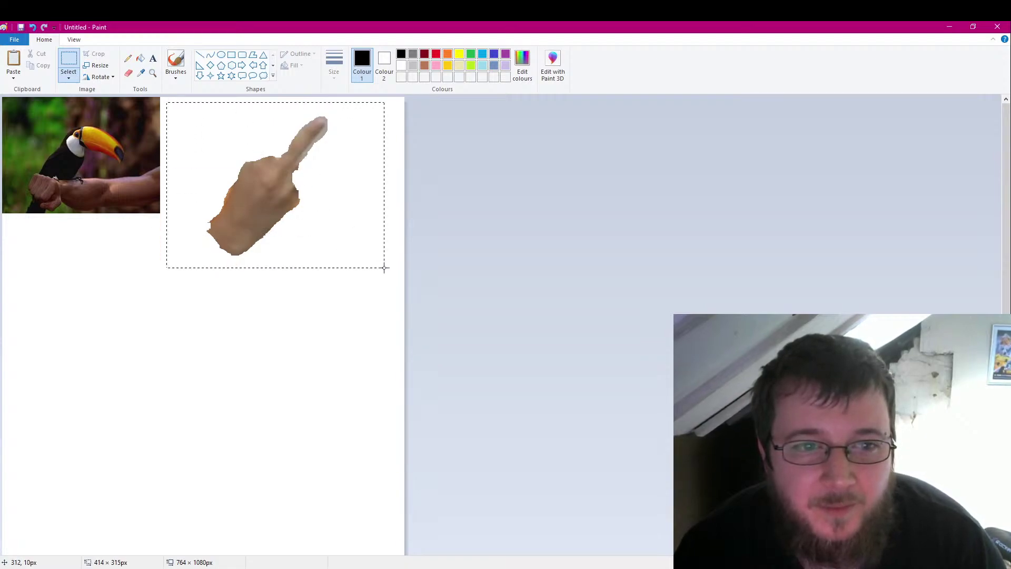
left_click(51, 148)
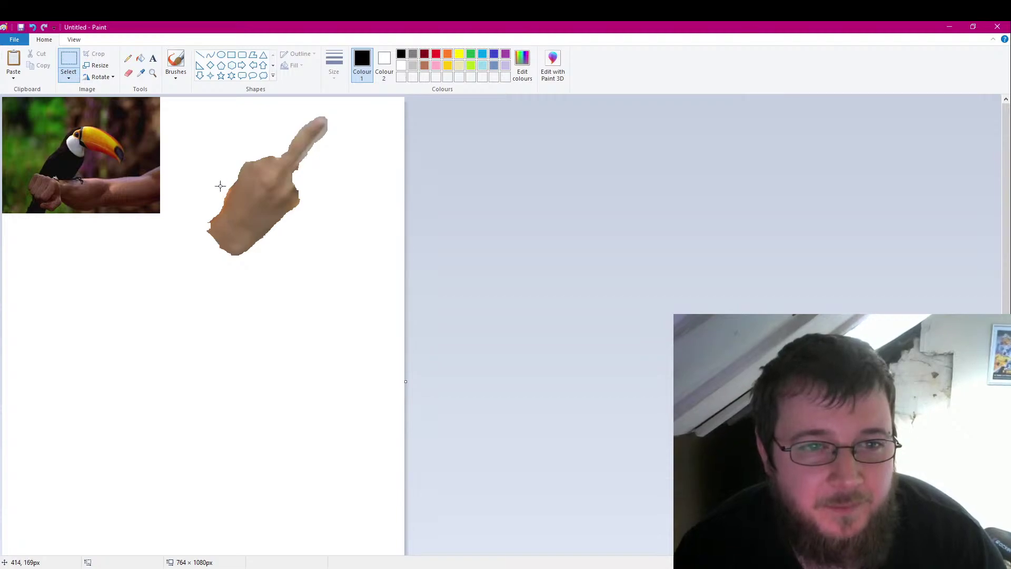
left_click_drag(173, 101, 381, 285)
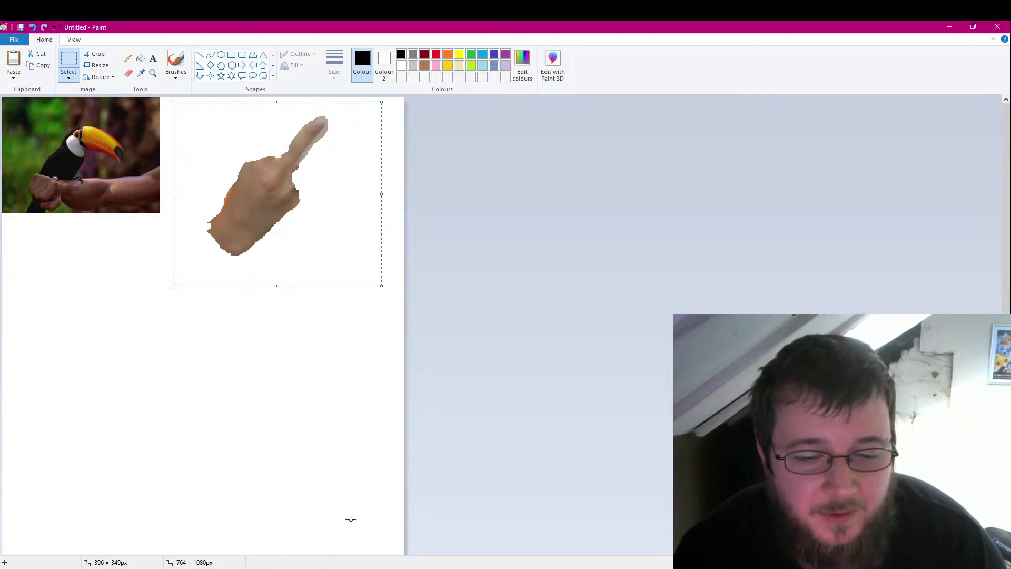
left_click(201, 420)
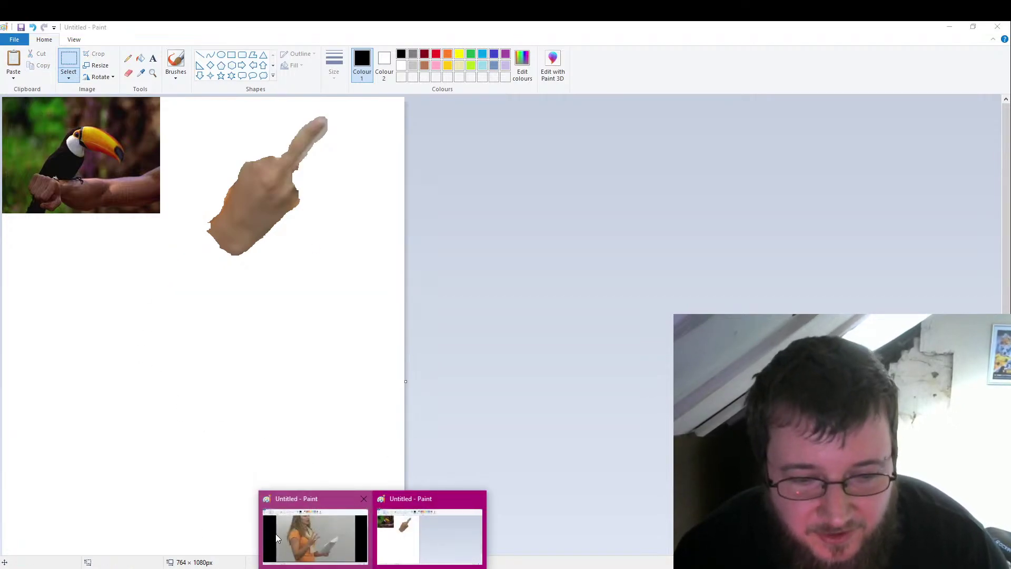
In the woman's photo window, delete everything outside the selected hand and erase its two outer fingers and the wrist fragment.
left_click(276, 533)
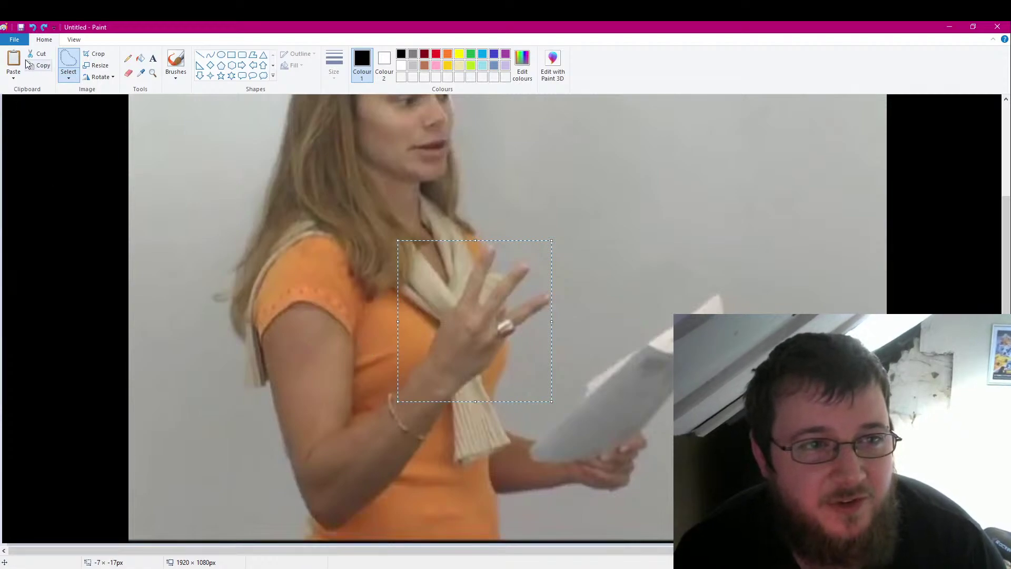
left_click(72, 83)
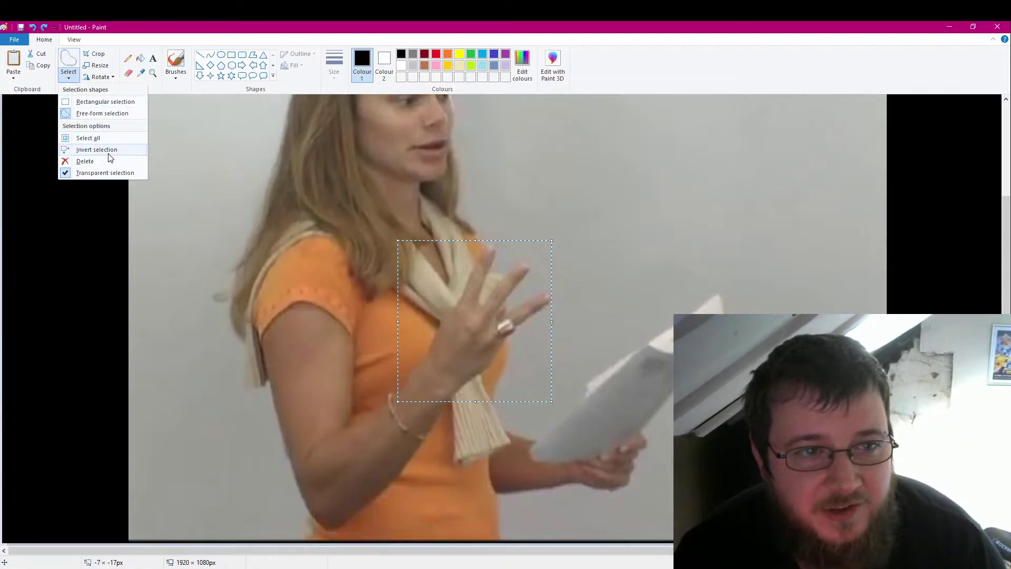
left_click(108, 150)
key("Delete")
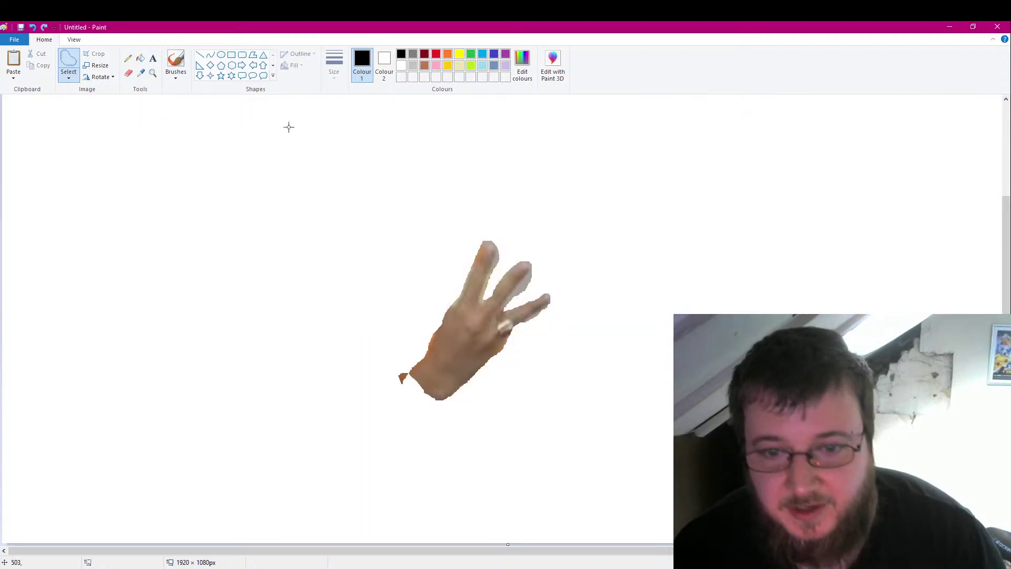
left_click(128, 73)
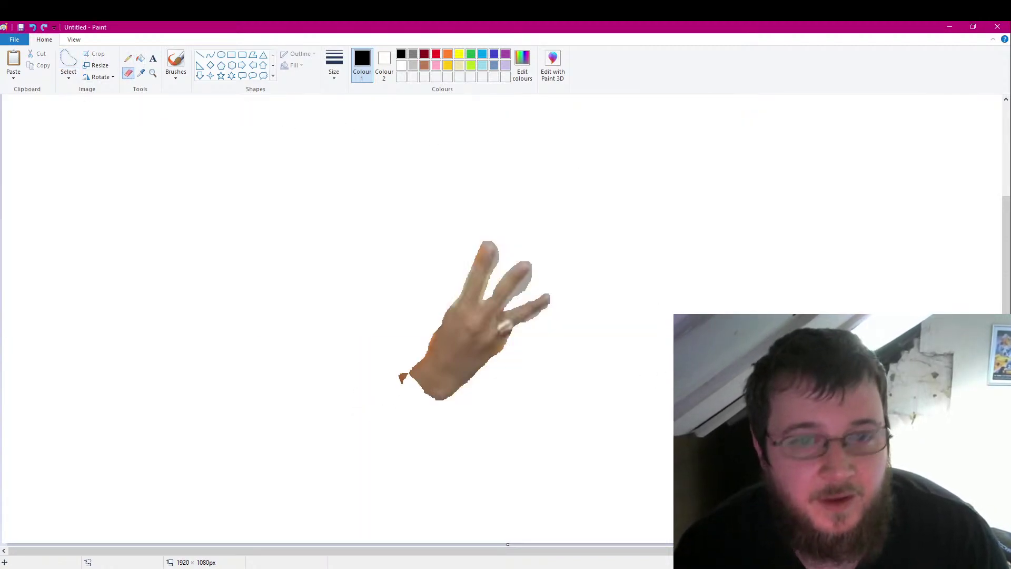
mouse_move(484, 235)
left_mouse_down()
mouse_move(480, 263)
mouse_move(469, 265)
mouse_move(492, 232)
mouse_move(499, 244)
mouse_move(469, 281)
mouse_move(501, 250)
mouse_move(460, 275)
mouse_move(500, 255)
mouse_move(486, 278)
left_mouse_up()
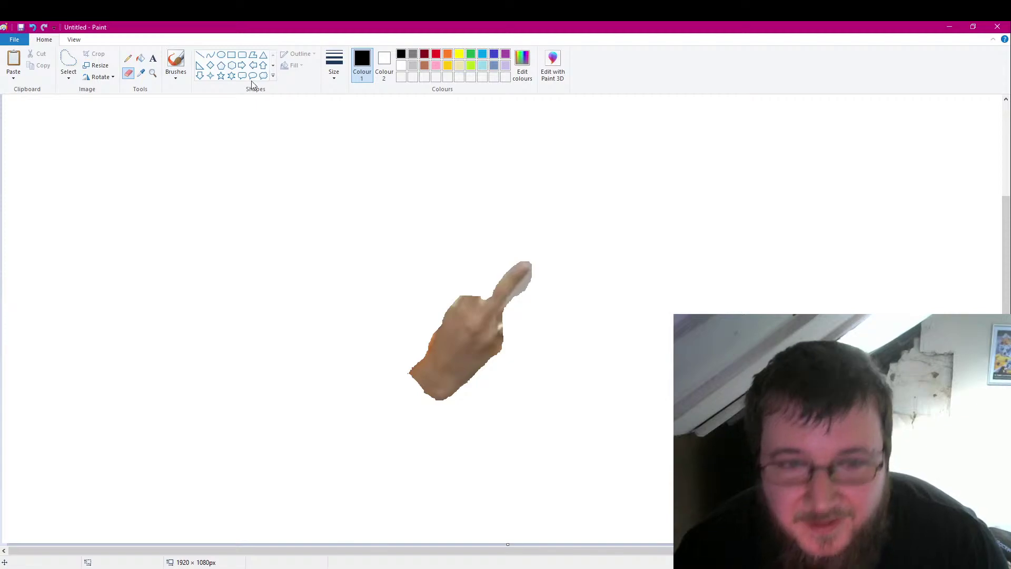
Set Colour 1 to pure green (0, 255, 0) and fill the white background around the hand with it.
left_click(523, 74)
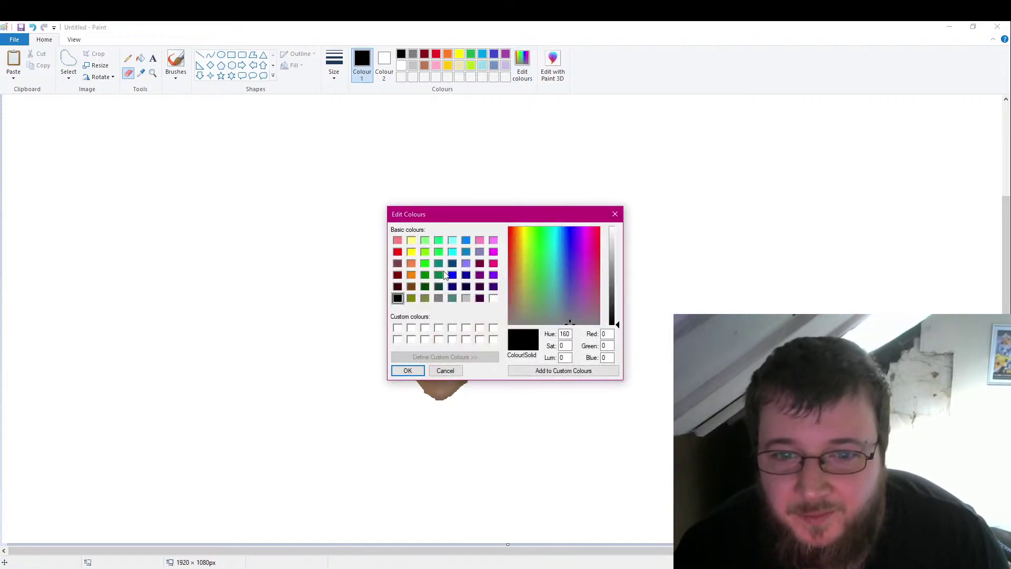
left_click(425, 264)
left_click(407, 371)
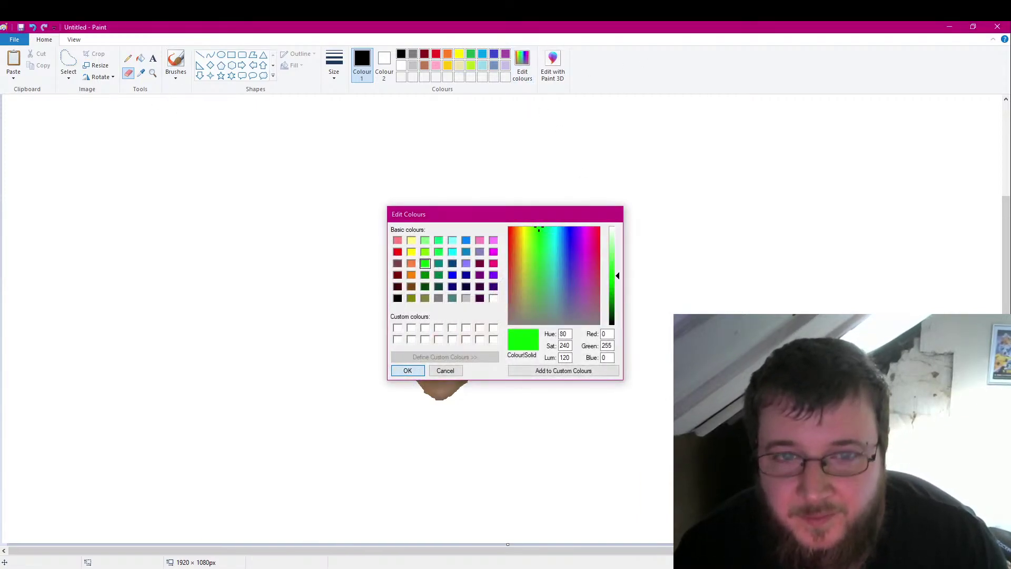
left_click(141, 60)
left_click(297, 192)
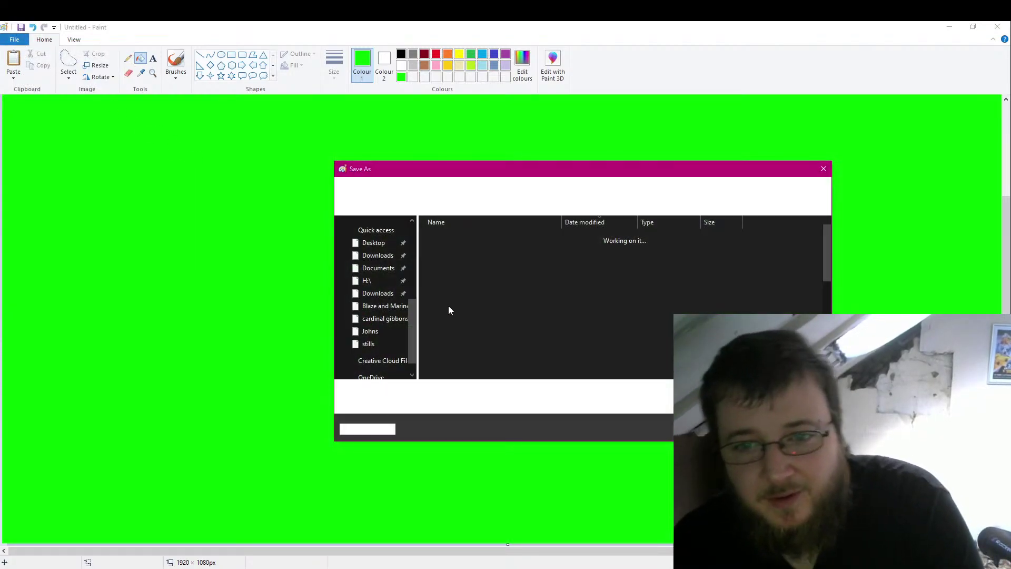
Save the green-background hand as a PNG named 23 in the stills folder inside the Johns folder.
scroll(355, 341, "up", 5)
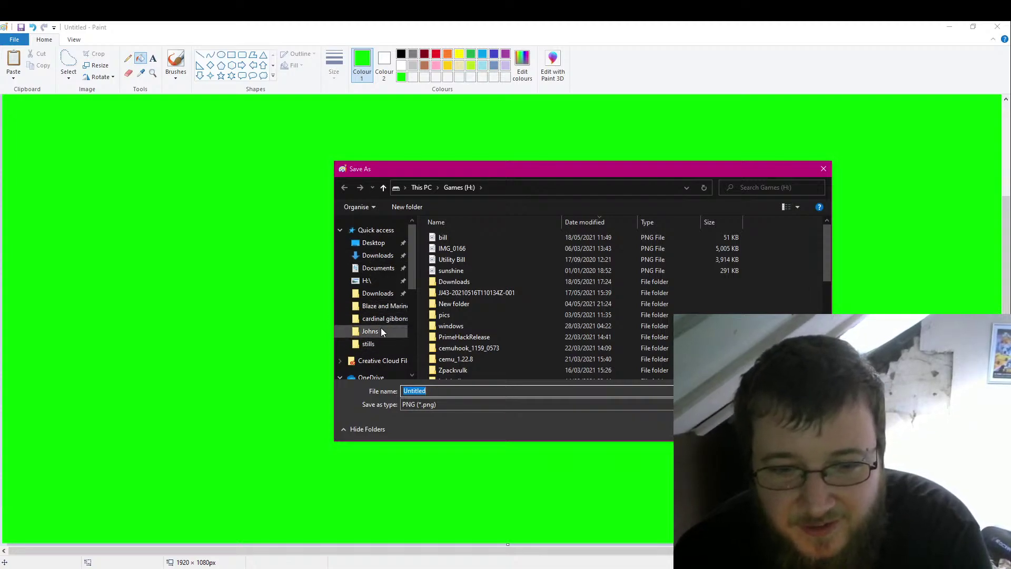
left_click(370, 332)
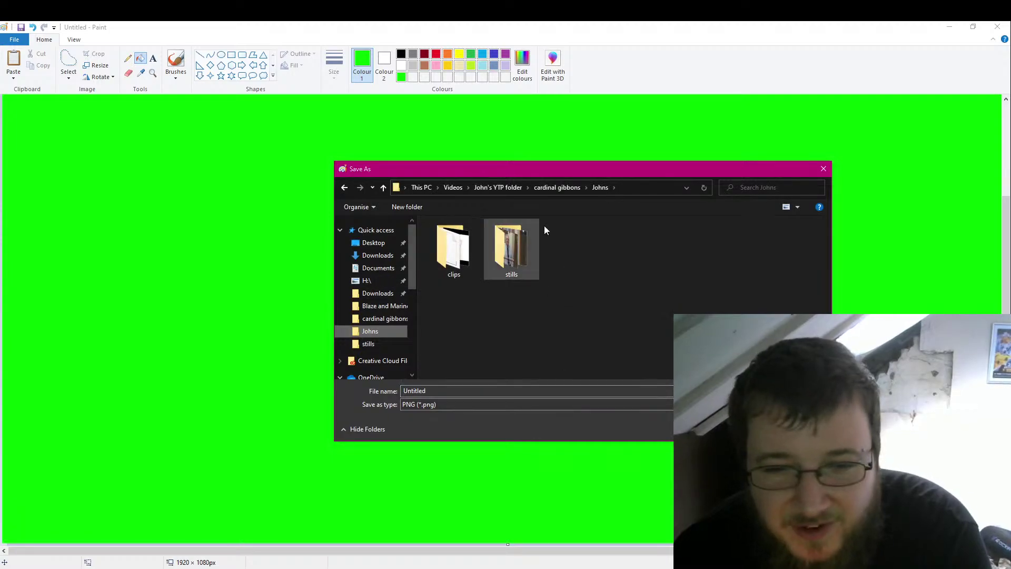
double_click(523, 262)
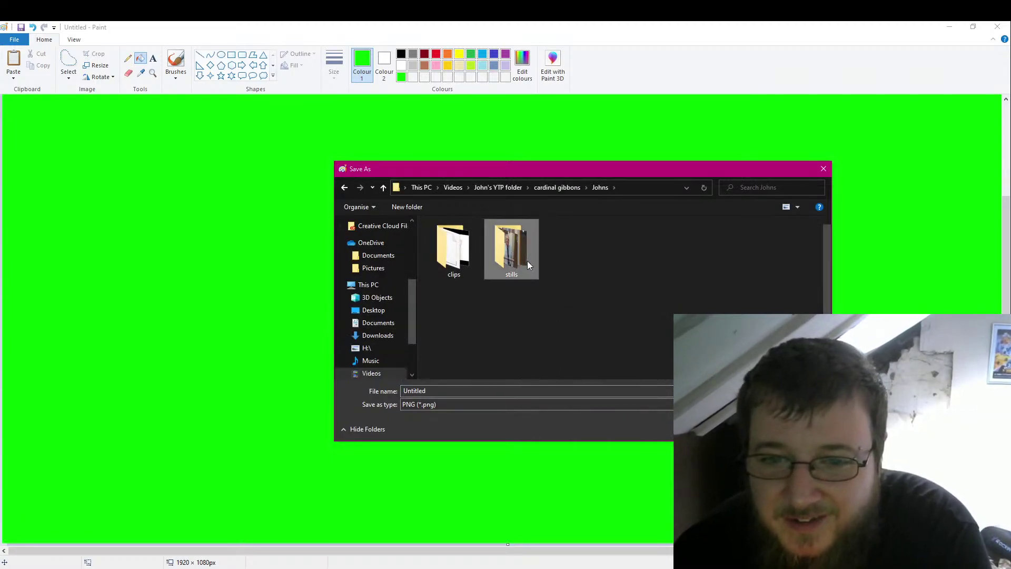
scroll(648, 341, "down", 3)
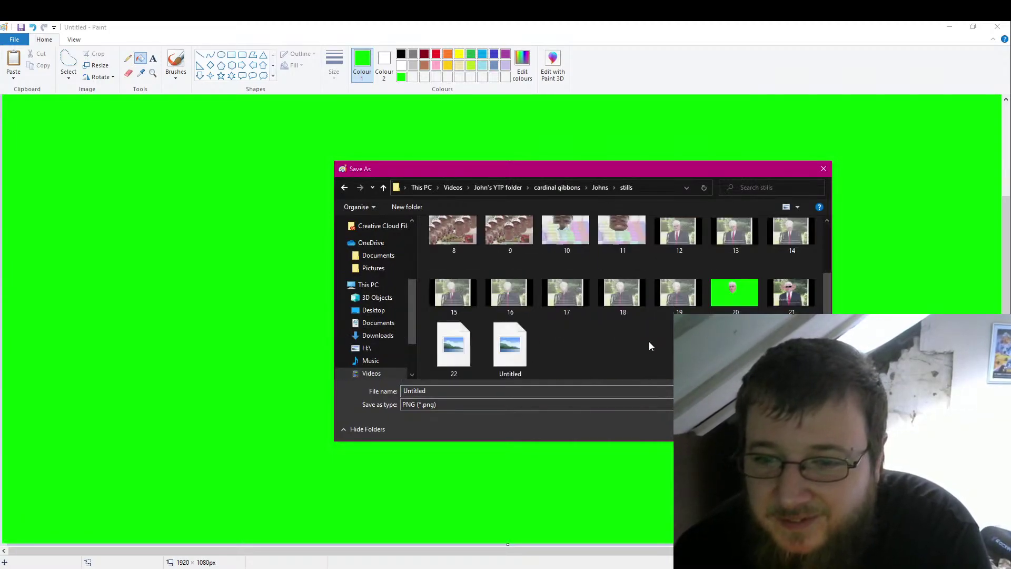
double_click(498, 389)
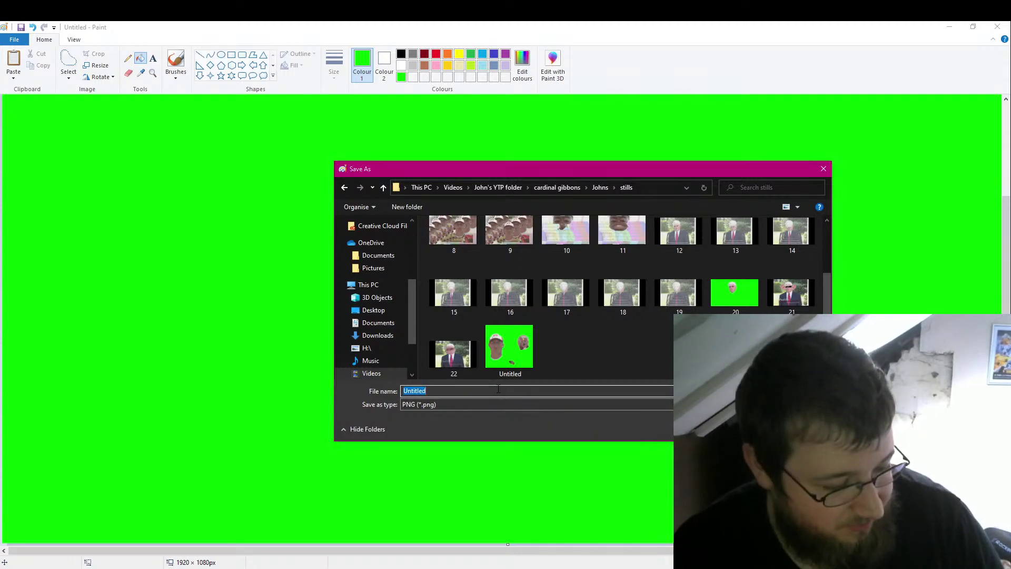
type("23")
key("Return")
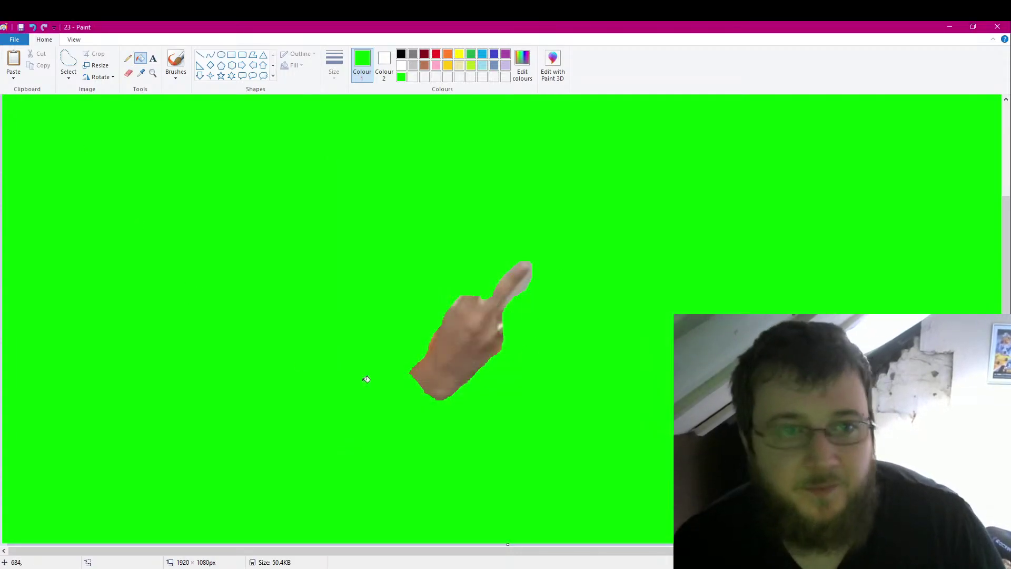
Undo the green fill, the finger erasing and the background deletion to bring back the woman's full photo.
key("ctrl+z")
key("ctrl+z")
key("ctrl+z")
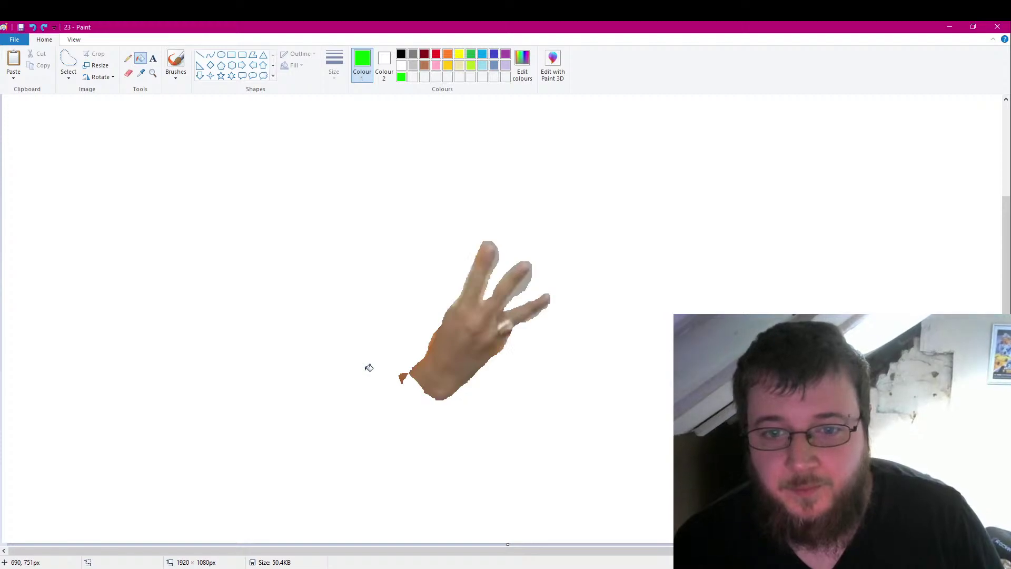
scroll(391, 342, "down", 1)
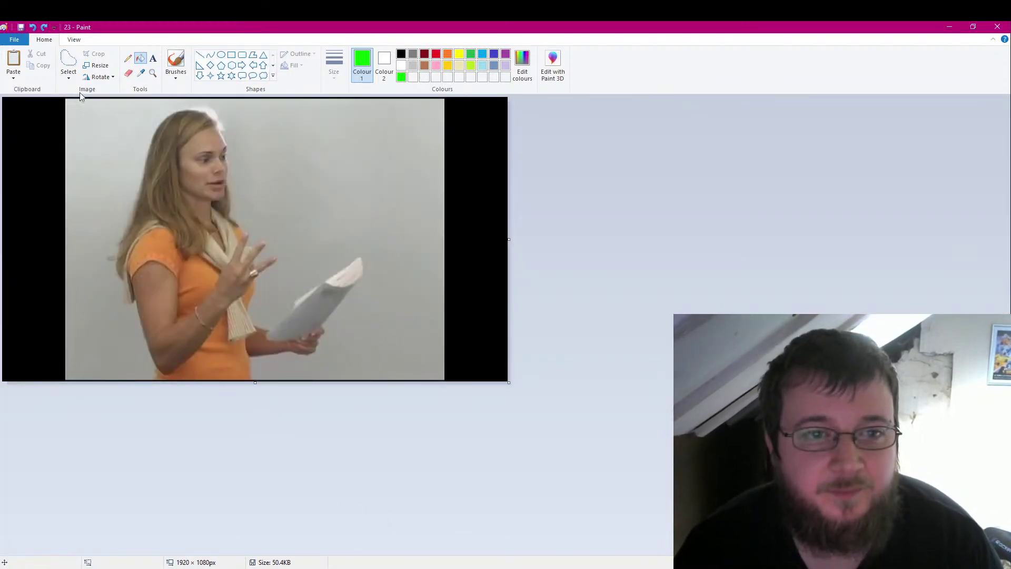
Try flipping a free-form selection of the woman's face horizontally and enlarging it over her head, then undo it.
scroll(398, 267, "up", 1)
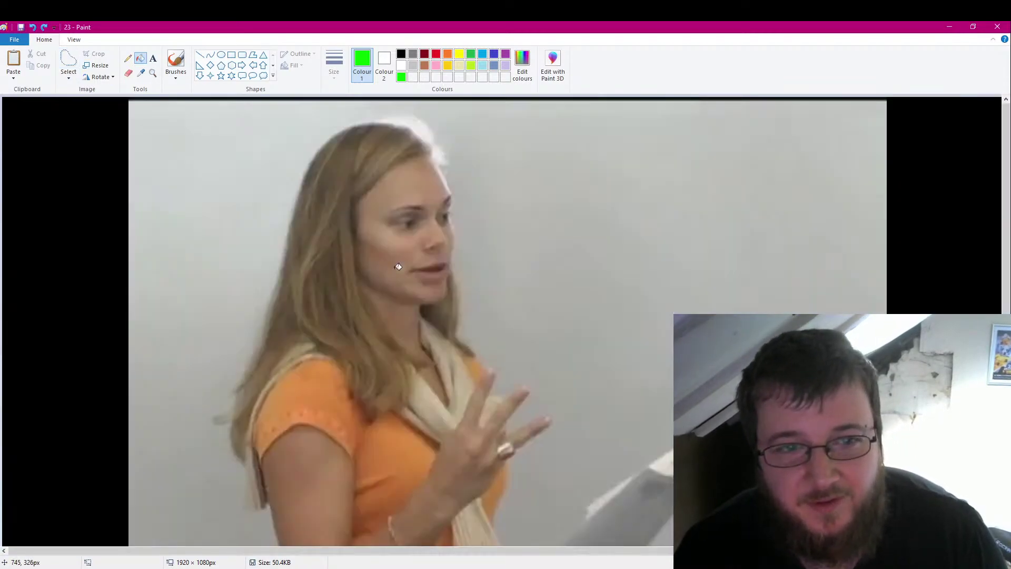
left_click(68, 61)
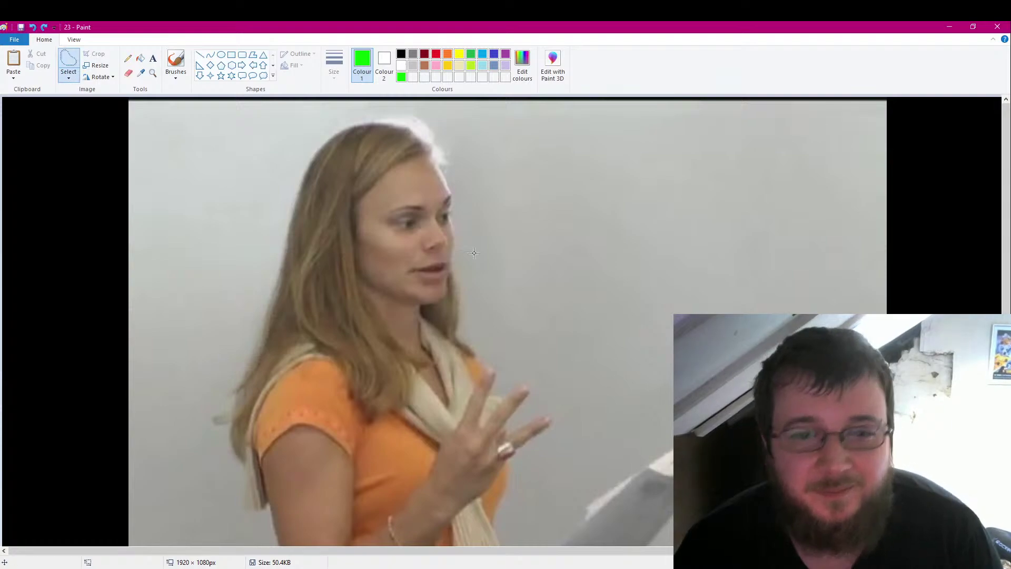
left_click(68, 78)
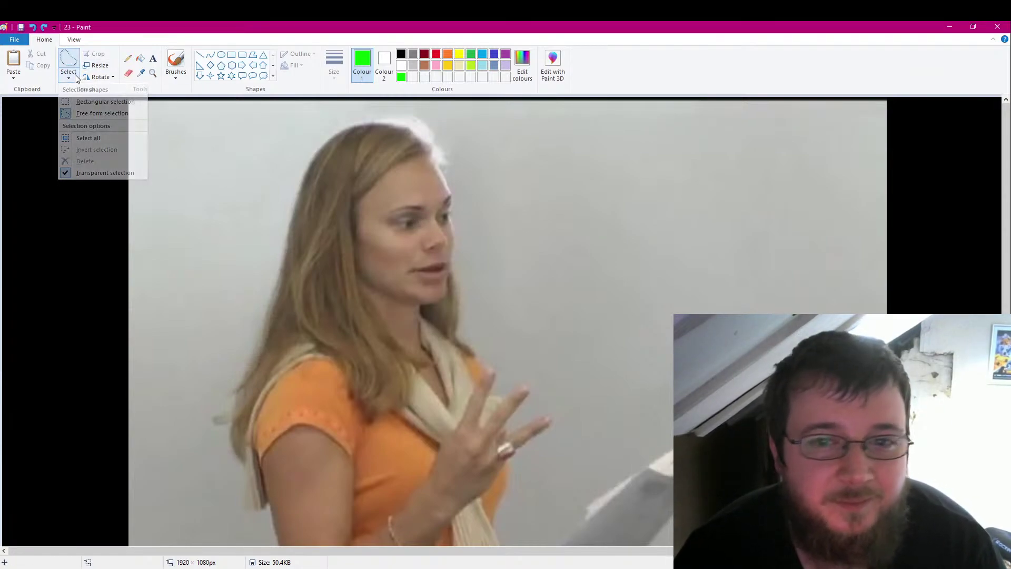
left_click(92, 100)
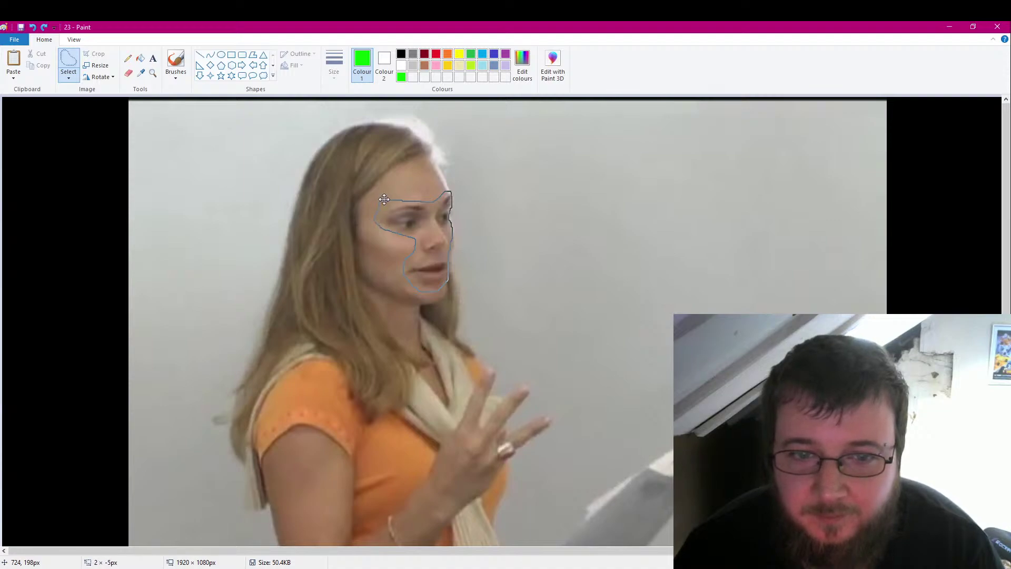
left_click_drag(384, 199, 384, 199)
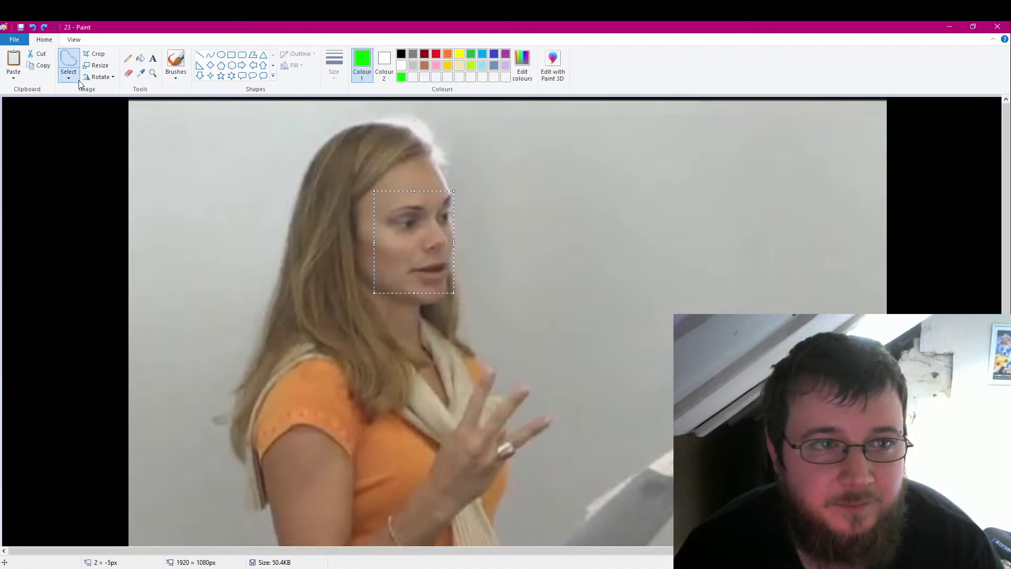
left_click(111, 79)
left_click(122, 136)
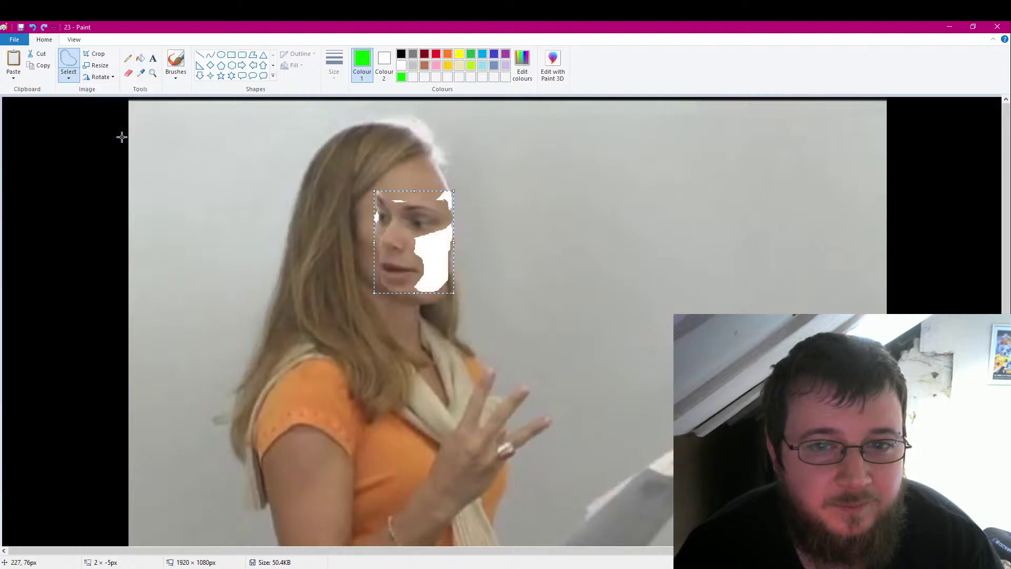
mouse_move(412, 235)
left_mouse_down()
mouse_move(408, 221)
mouse_move(487, 215)
mouse_move(404, 220)
left_mouse_up()
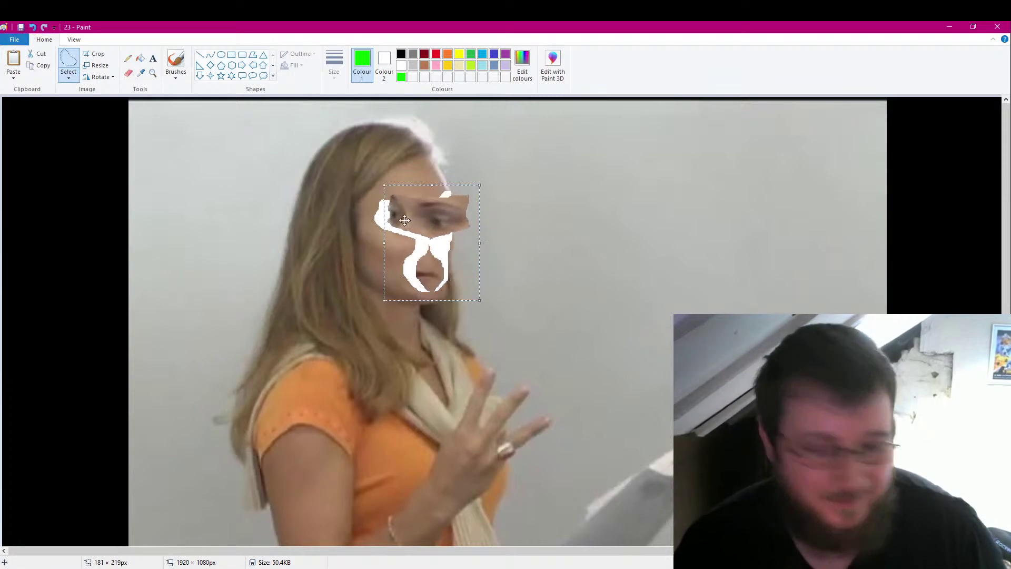
key("ctrl+z")
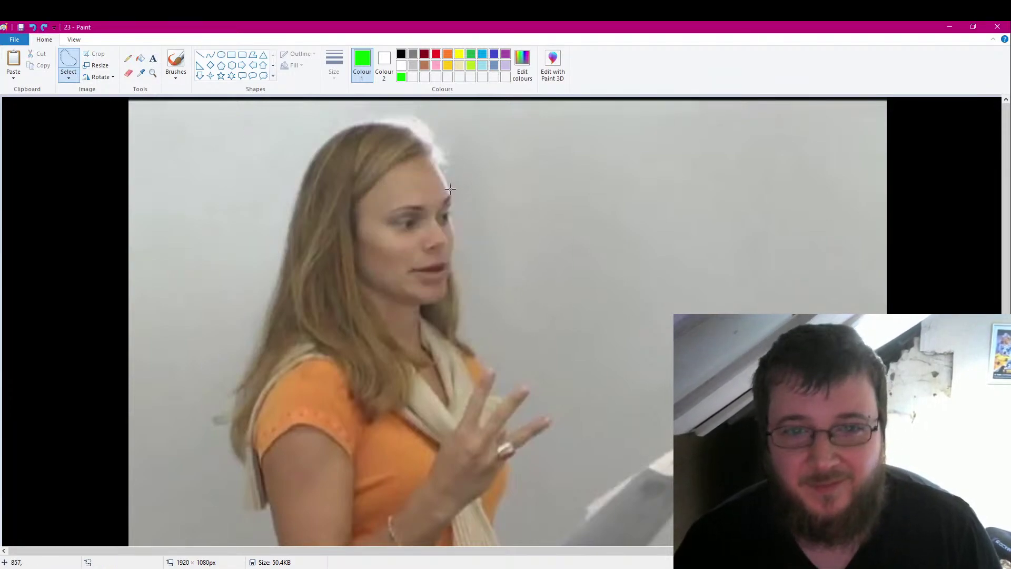
Outline the woman's eyes, nose and mouth with a free-form selection, then copy and paste that piece.
mouse_move(398, 193)
left_mouse_down()
mouse_move(430, 208)
mouse_move(452, 195)
mouse_move(454, 232)
left_mouse_up()
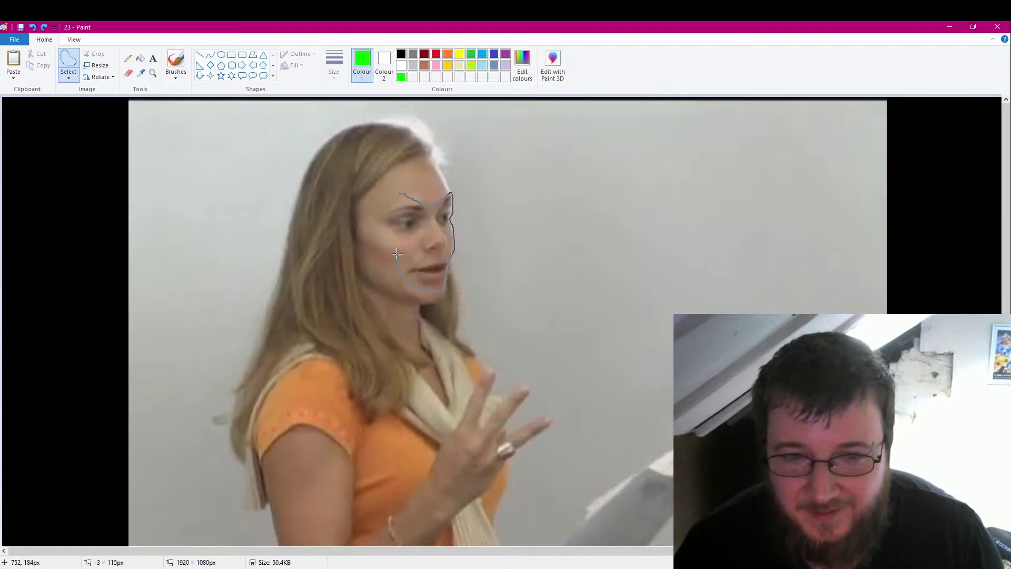
left_click_drag(400, 198, 404, 194)
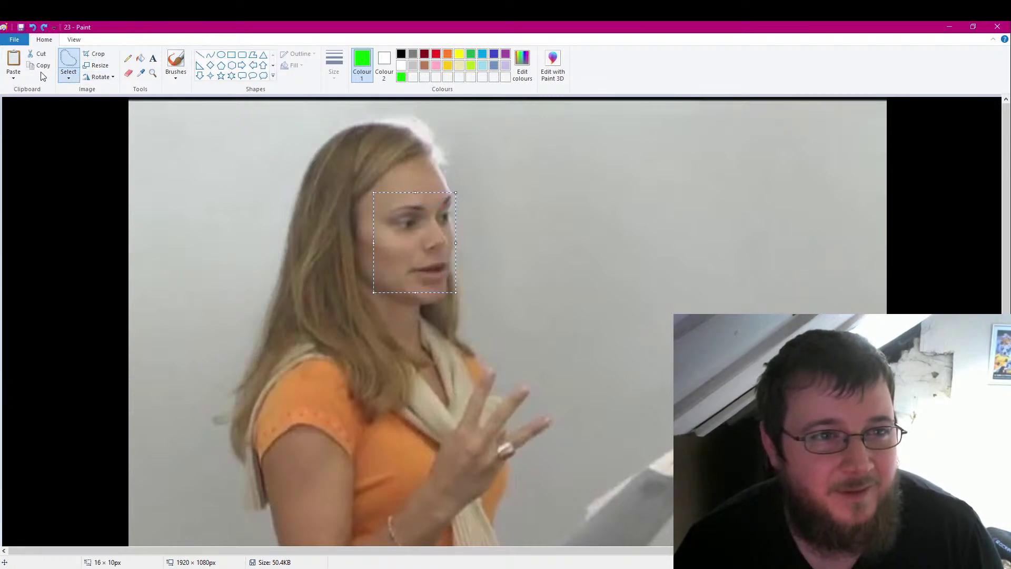
left_click(21, 62)
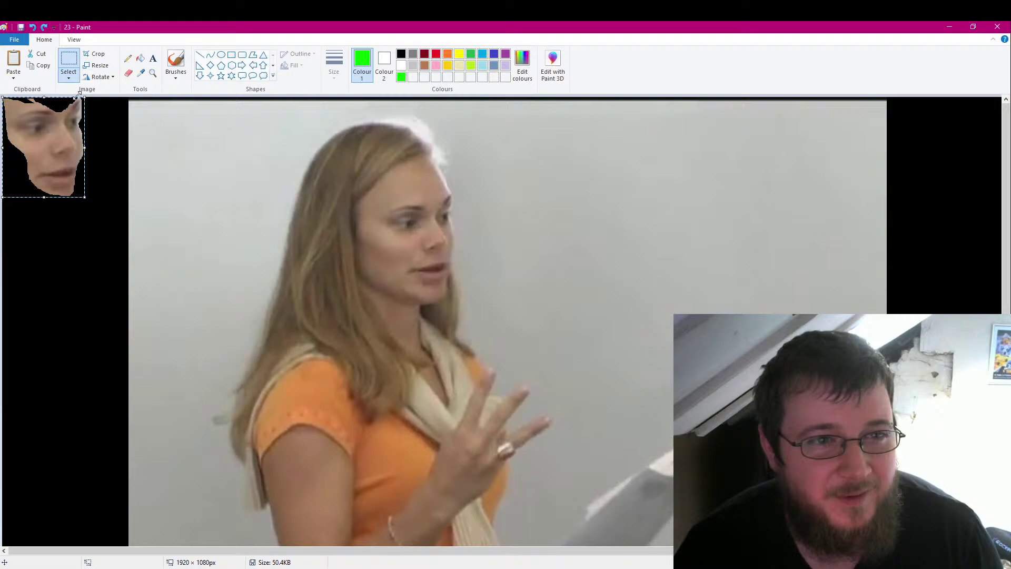
Flip the pasted face piece horizontally and place it over the woman's original face.
left_click(108, 78)
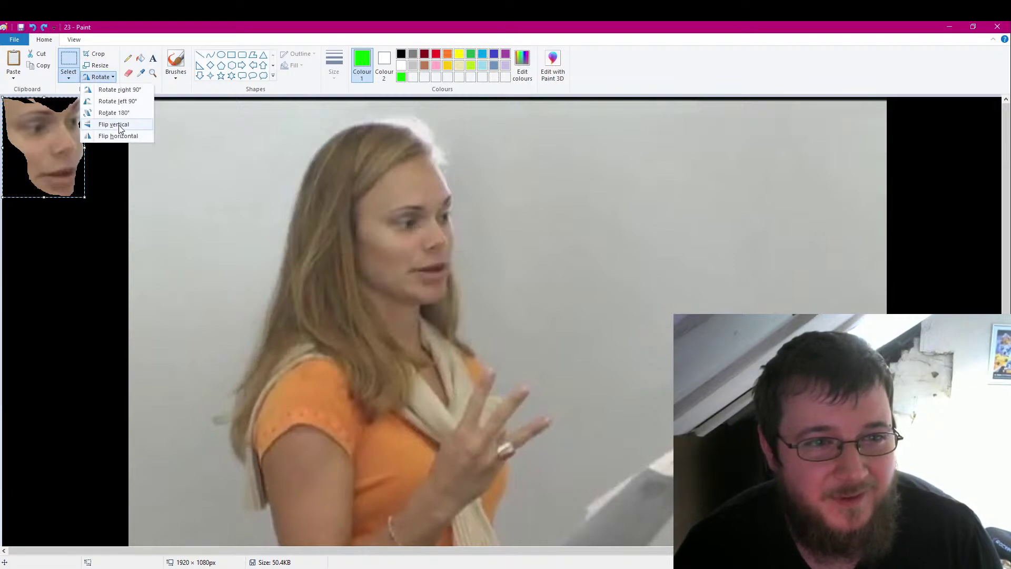
left_click(118, 136)
left_click_drag(38, 130, 429, 223)
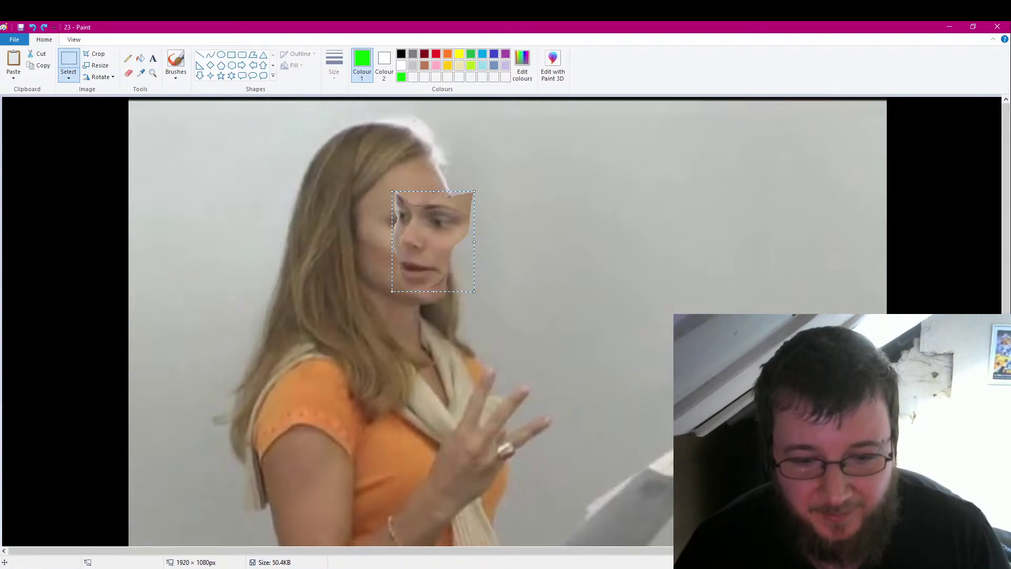
left_click(372, 568)
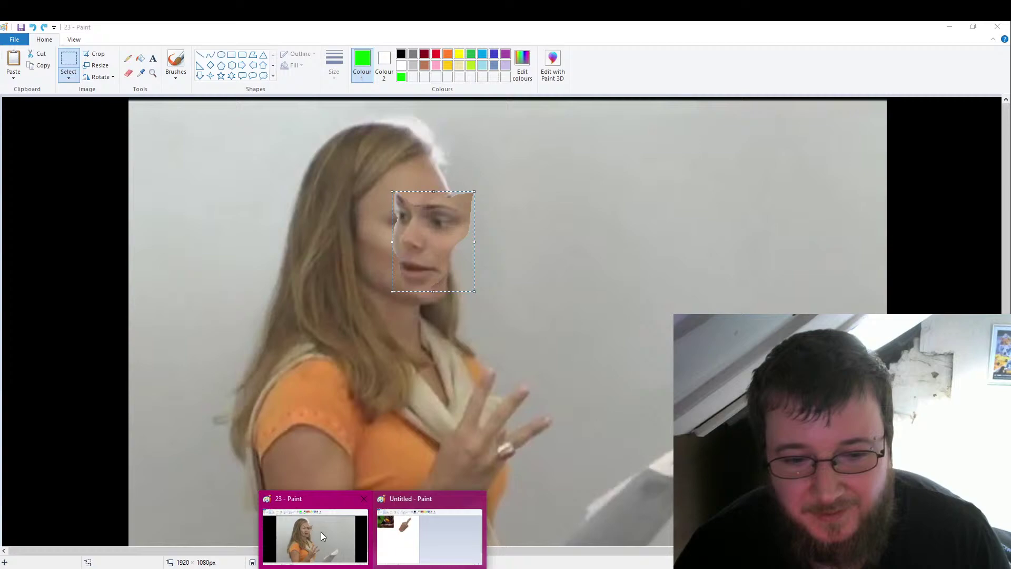
left_click(319, 534)
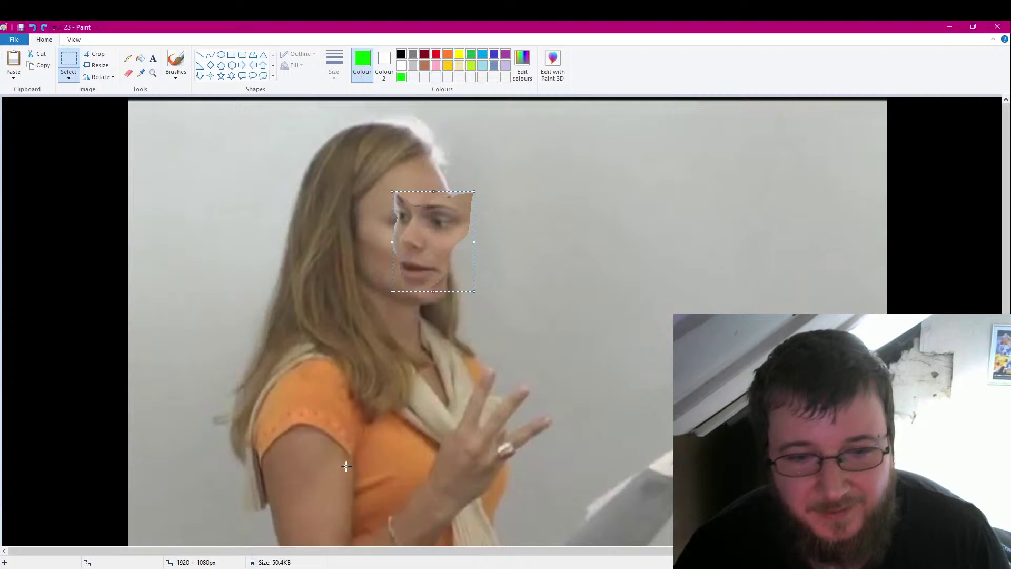
scroll(327, 322, "down", 1)
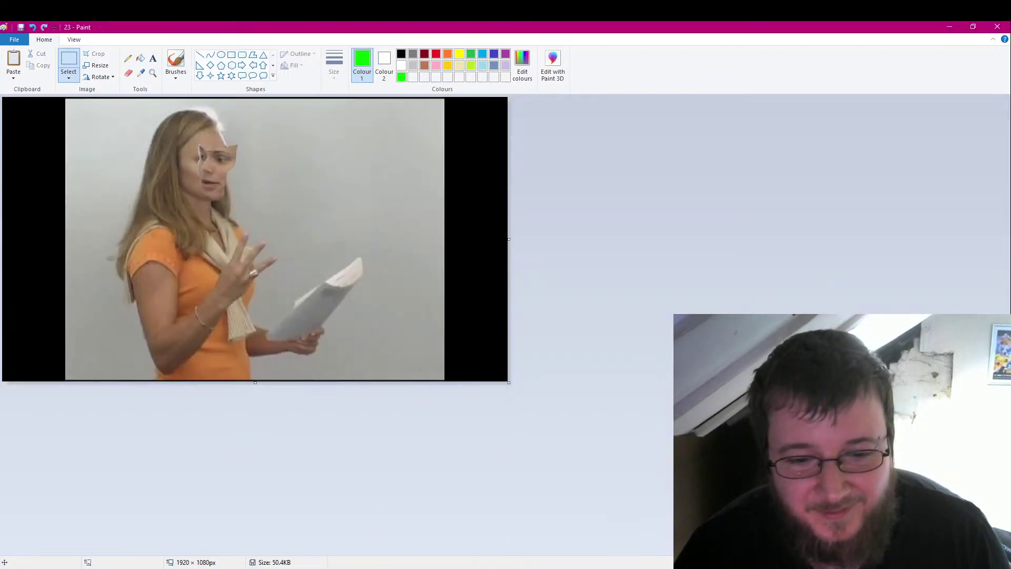
In the Untitled Paint window, trace the toucan above the fist with a free-form selection and copy it.
left_click(372, 568)
left_click(418, 542)
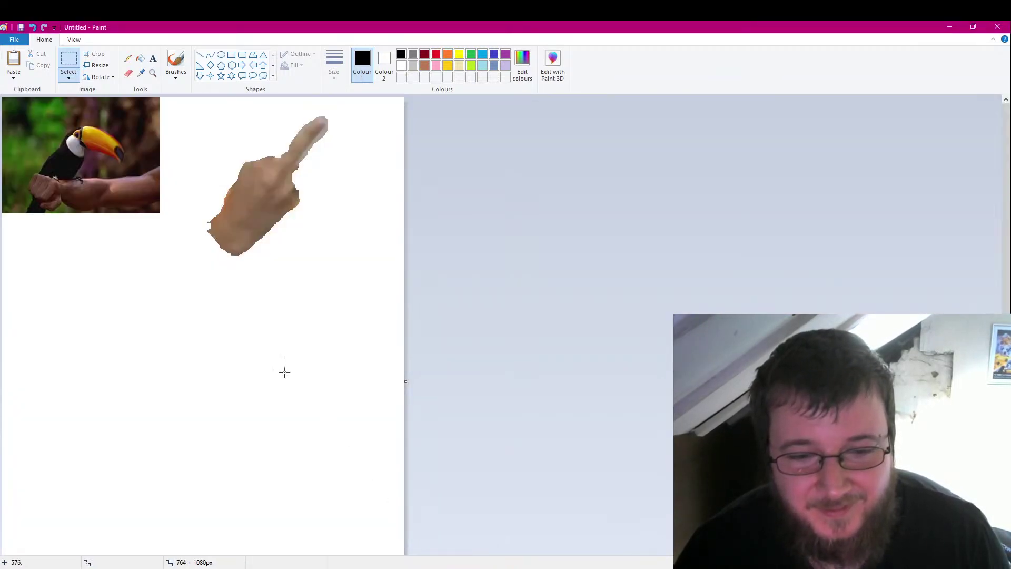
left_click(71, 63)
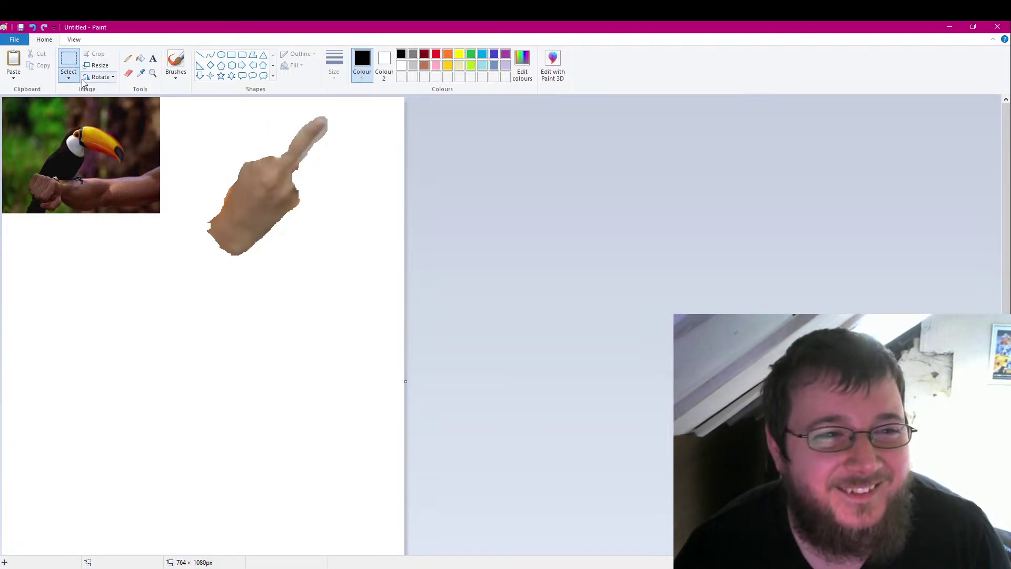
left_click(68, 76)
left_click(98, 113)
scroll(181, 284, "up", 1)
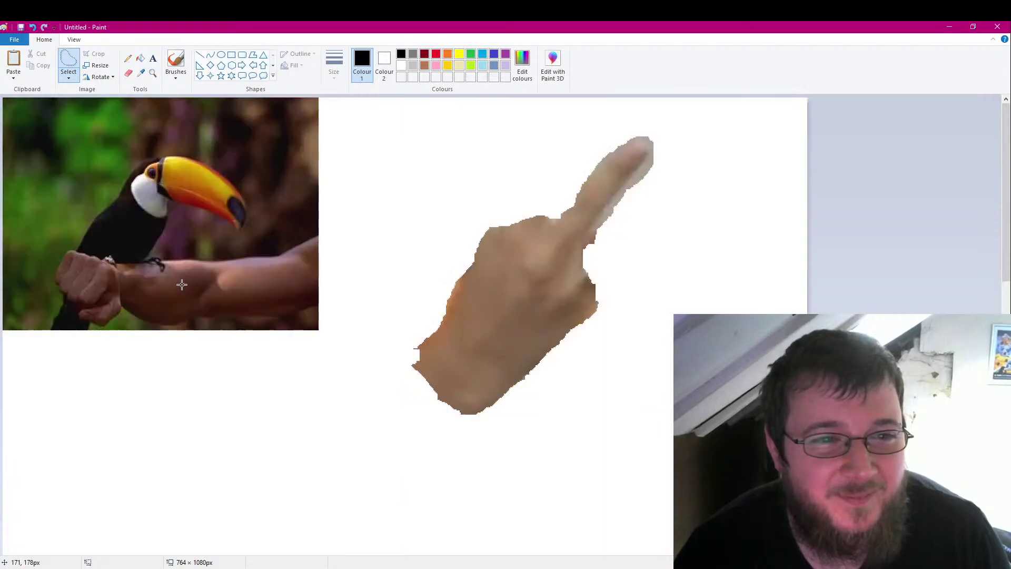
scroll(182, 284, "up", 1)
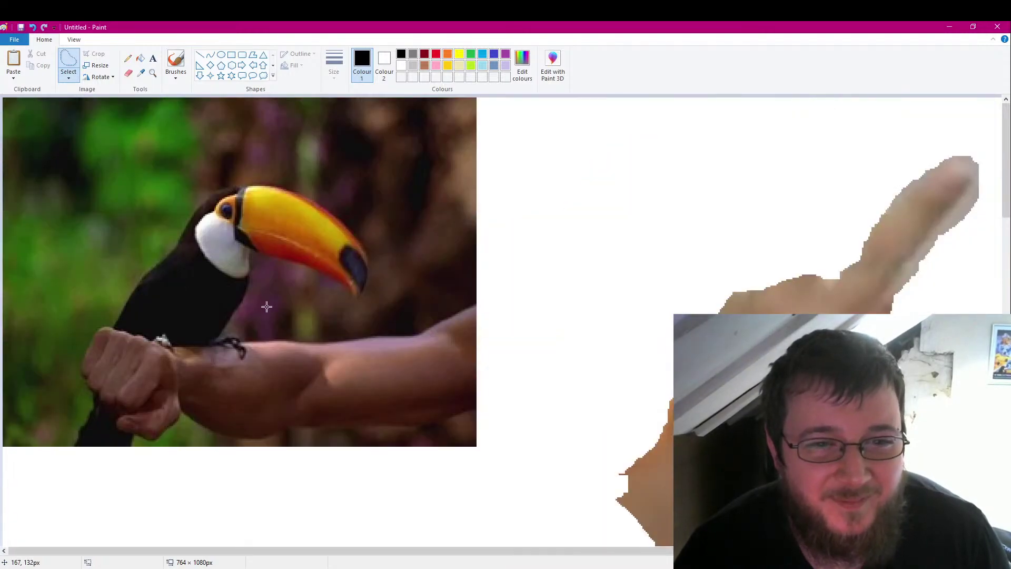
left_click(70, 77)
left_click(103, 113)
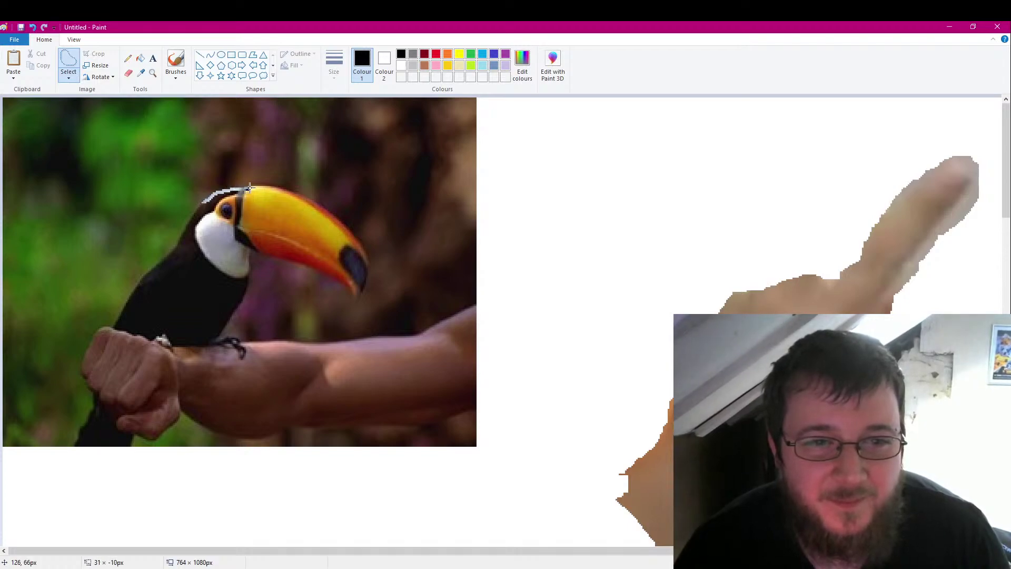
left_click_drag(353, 228, 372, 265)
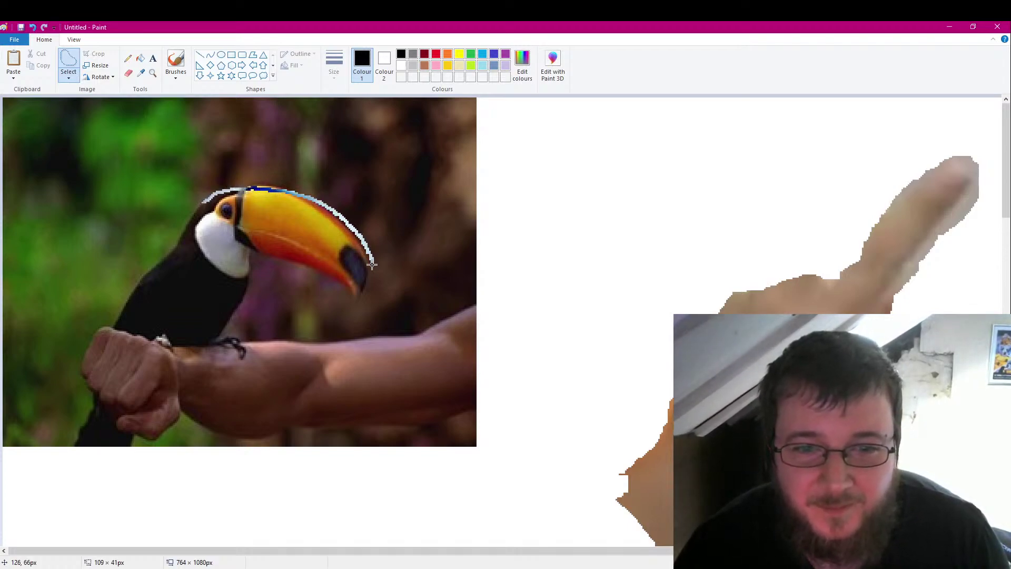
left_click_drag(358, 304, 316, 275)
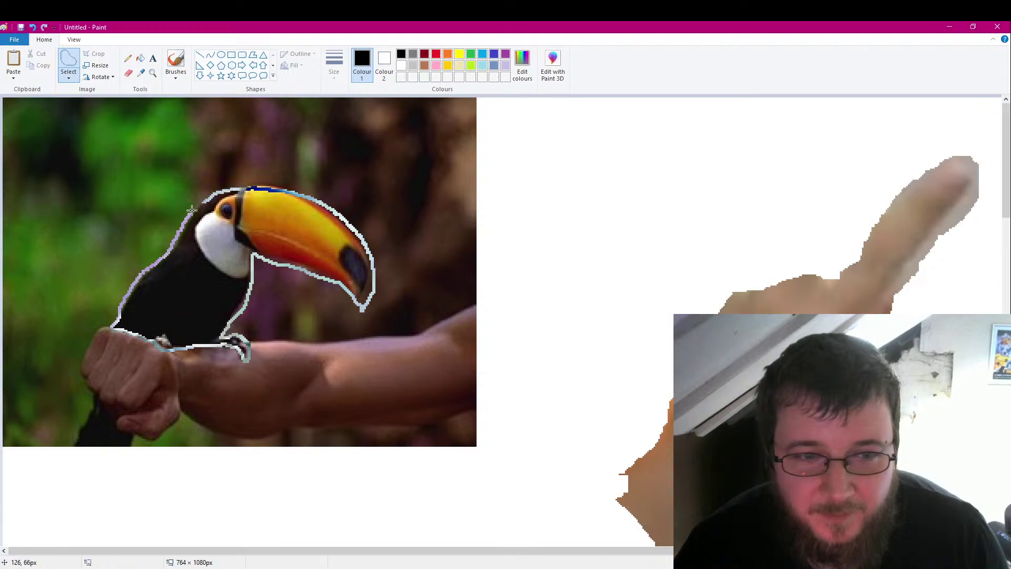
left_click_drag(191, 210, 210, 194)
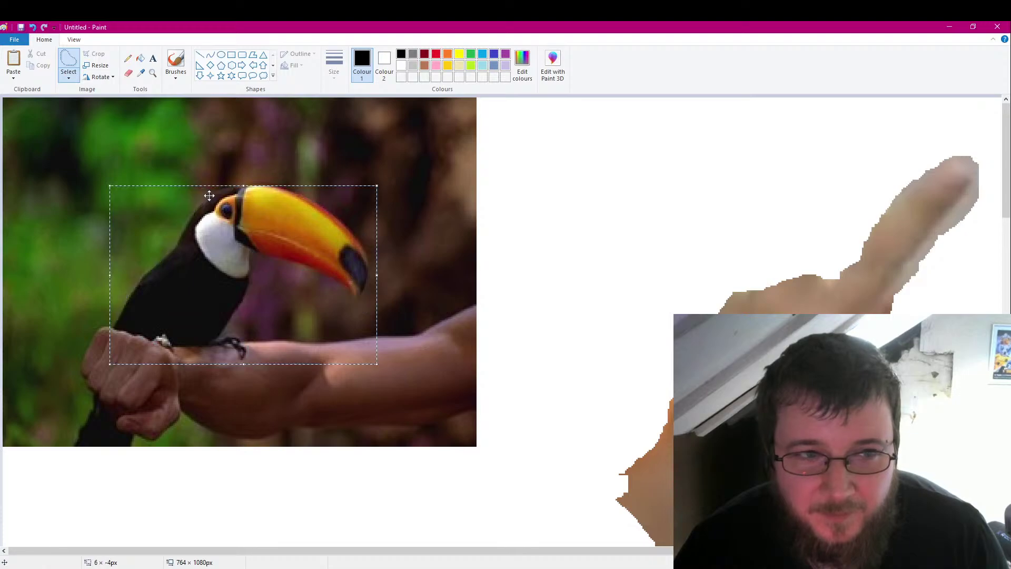
Close the Untitled picture without saving, paste the toucan into the woman's photo and enlarge it to about 372 × 280 px on her shoulder.
left_click(997, 27)
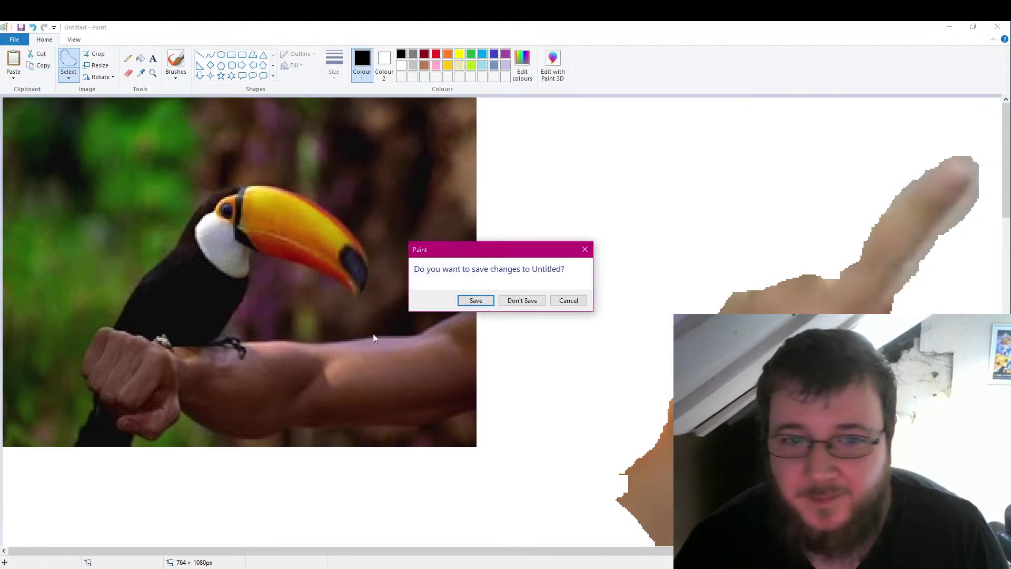
left_click(521, 300)
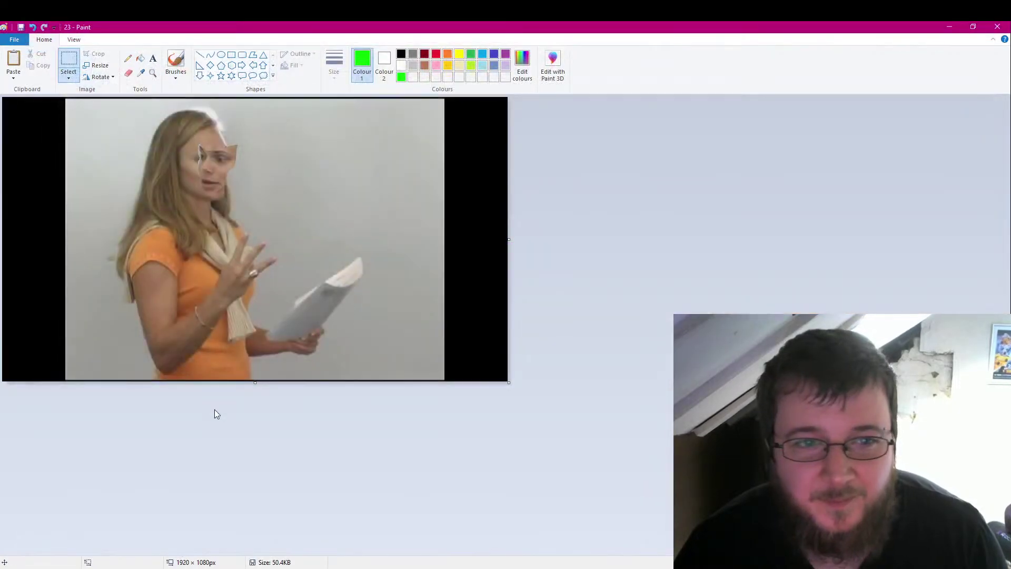
left_click(14, 61)
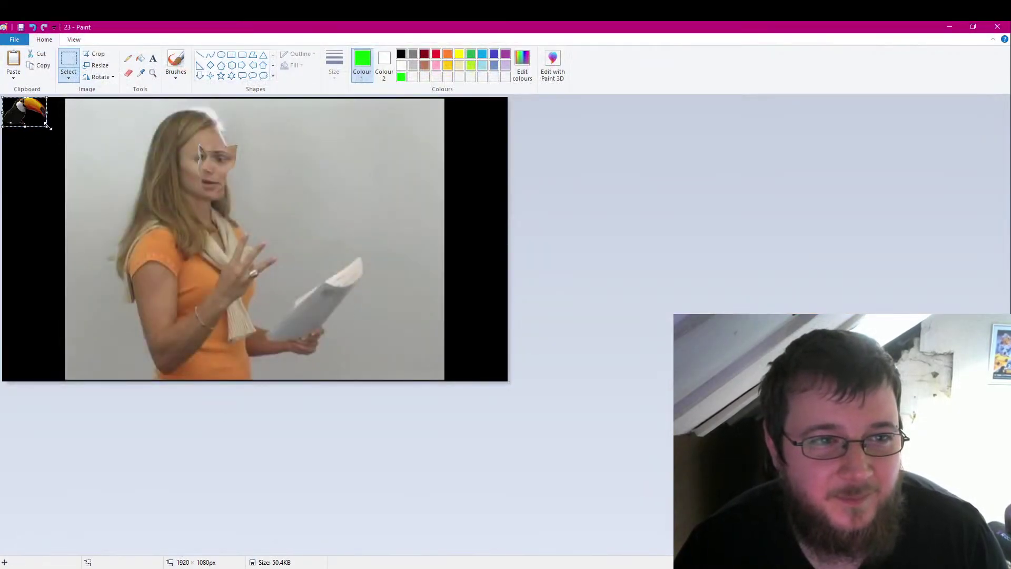
left_click_drag(54, 135, 158, 214)
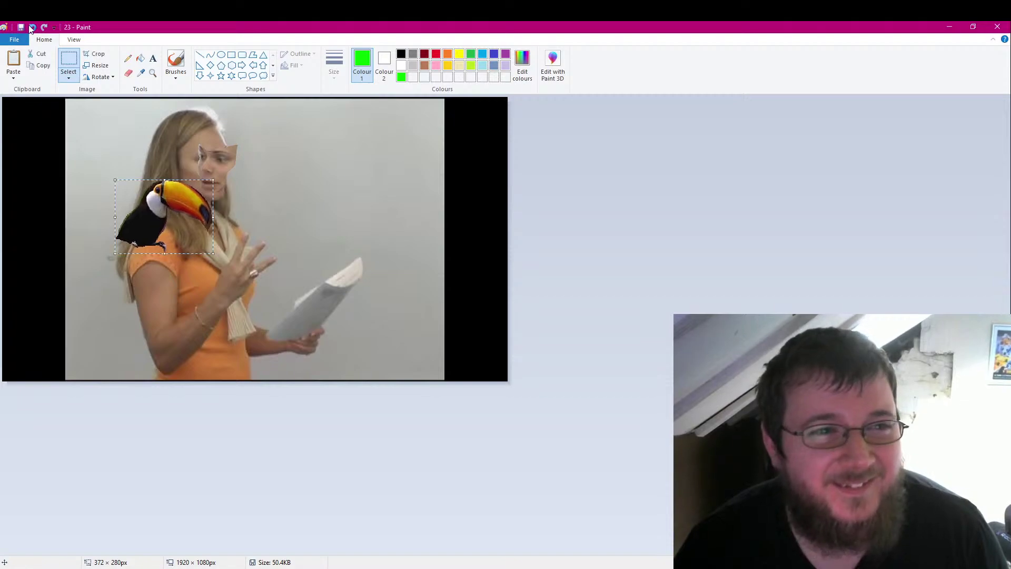
Save the edited photo as a PNG named 24 in the stills folder and close Paint.
left_click(16, 40)
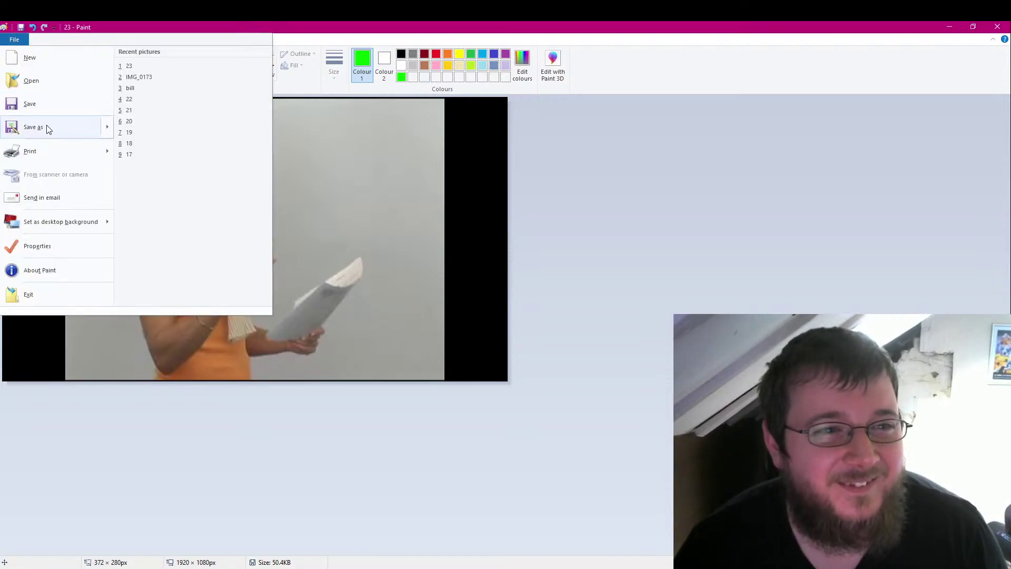
left_click(334, 282)
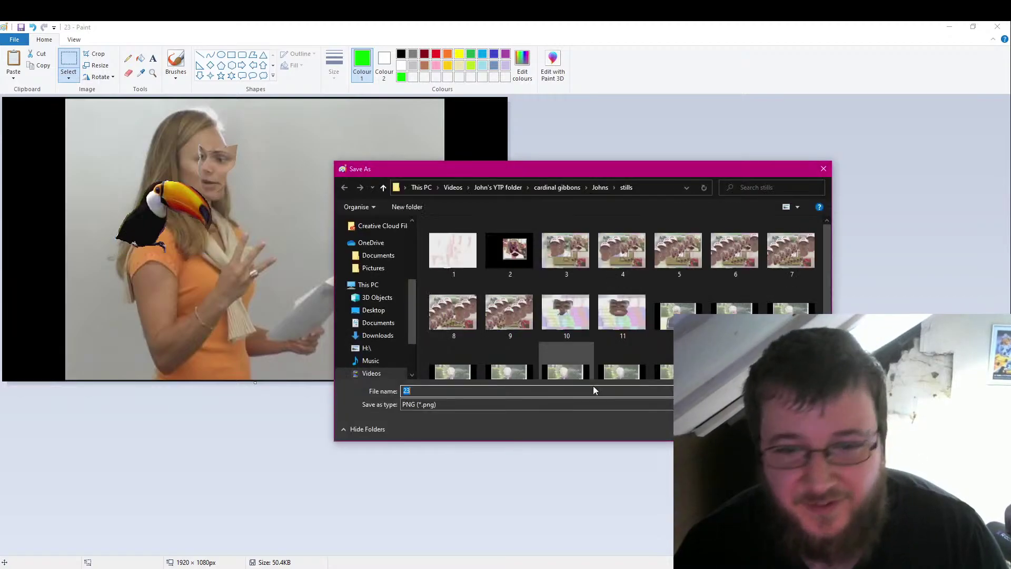
type("24")
key("Return")
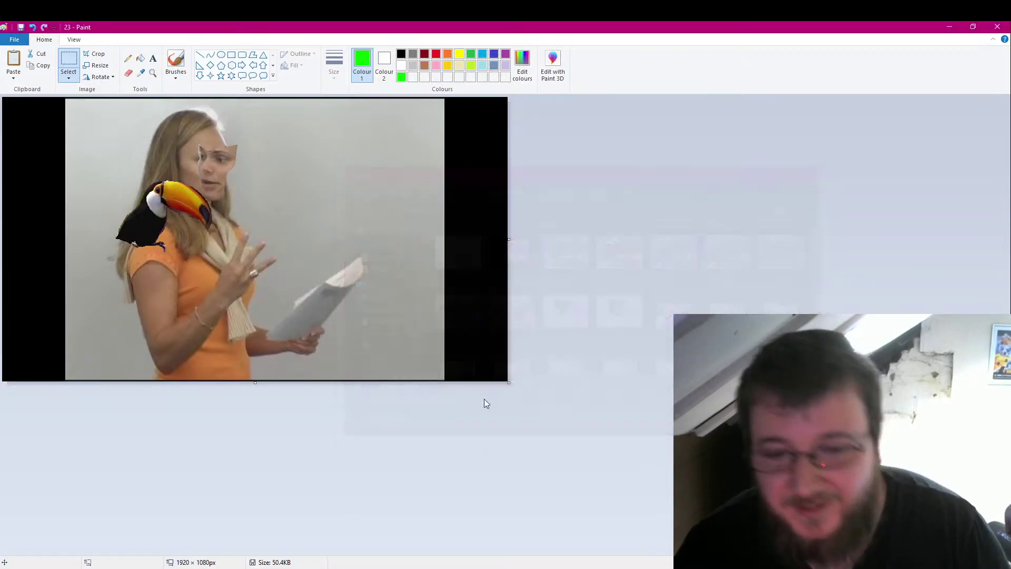
left_click(998, 27)
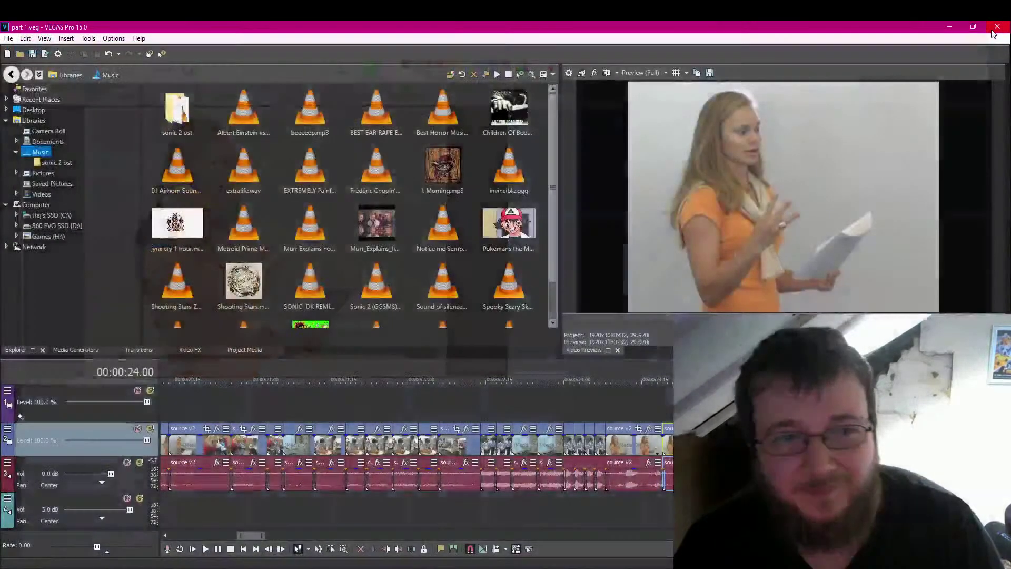
Browse the video library to the stills folder of the cardinal gibbons project and locate the newly saved stills.
scroll(633, 451, "up", 4)
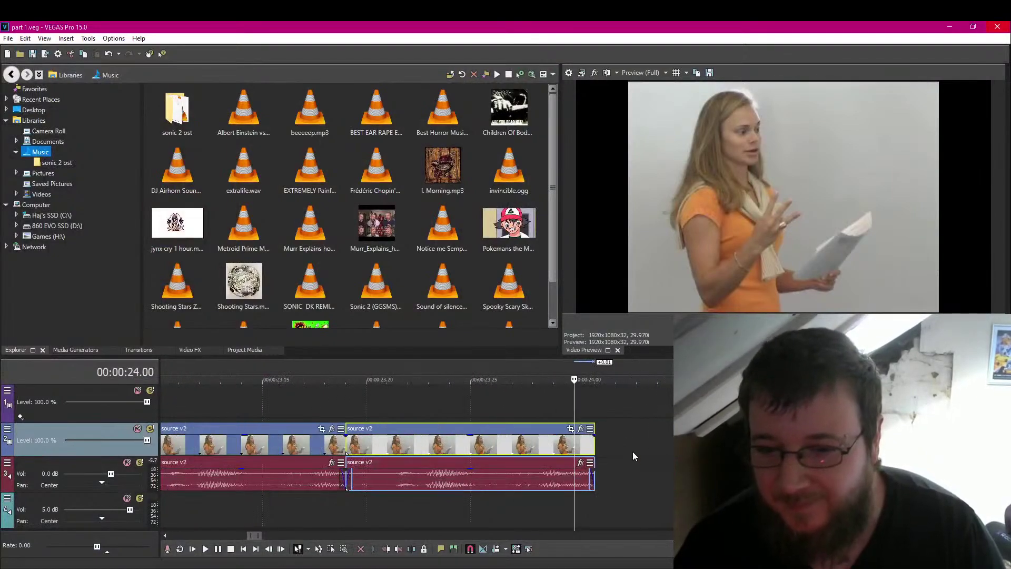
left_click(600, 441)
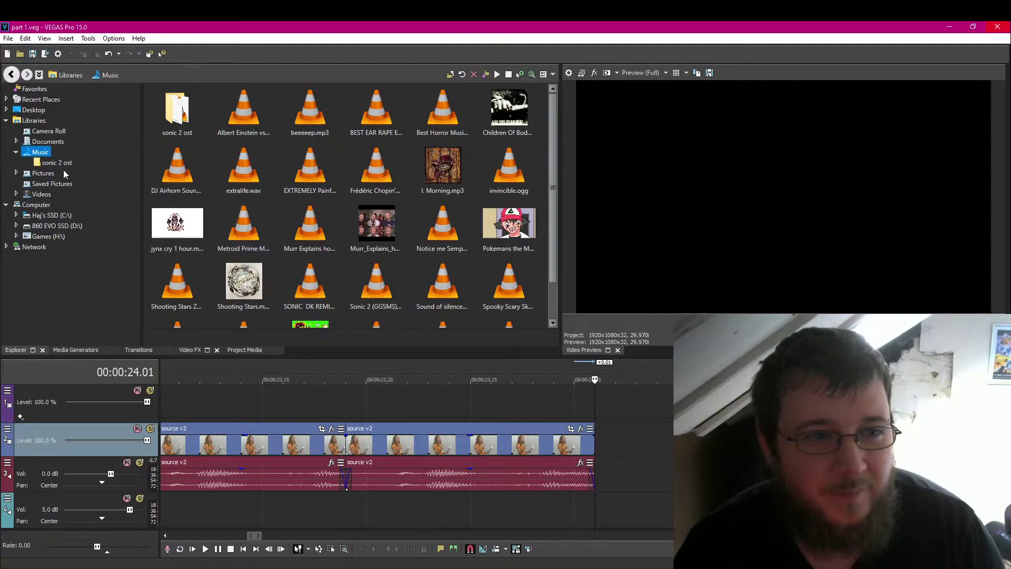
left_click(39, 194)
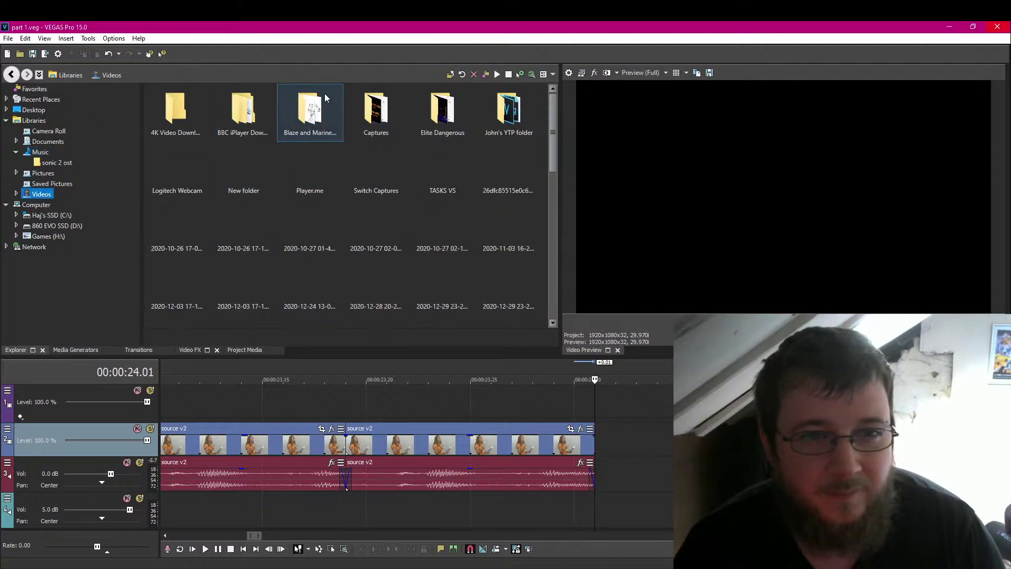
double_click(501, 115)
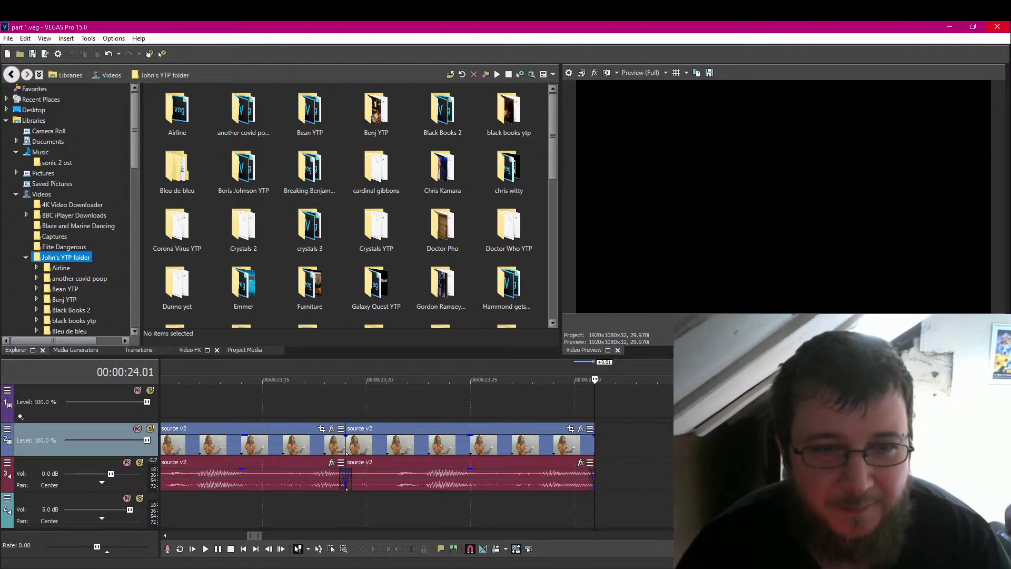
double_click(376, 169)
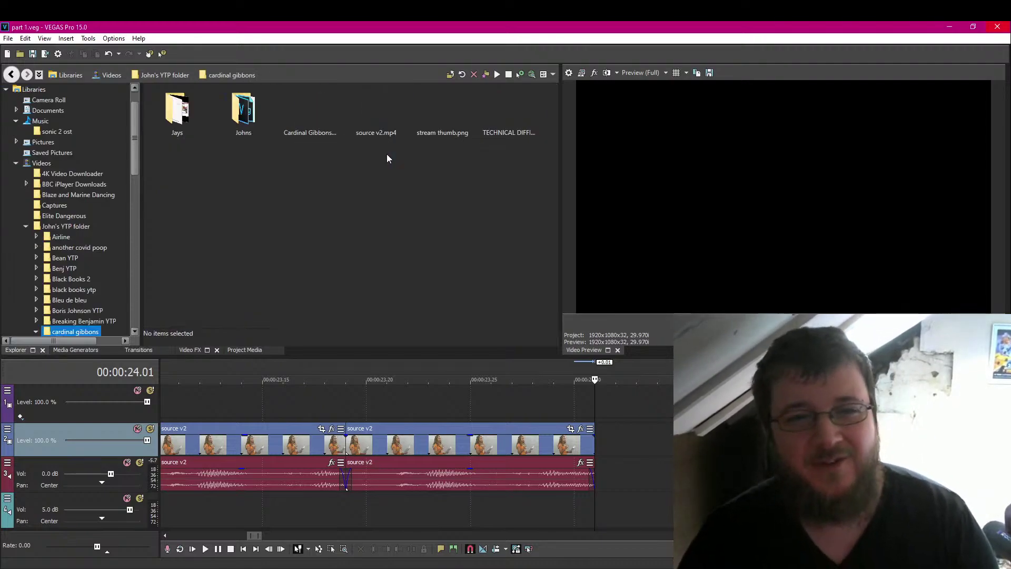
double_click(243, 110)
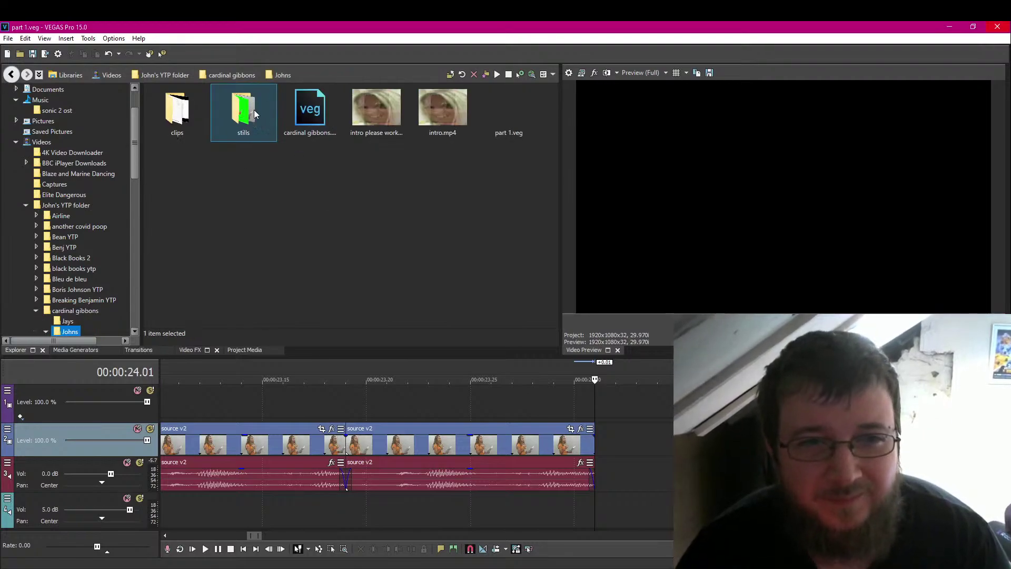
left_click(256, 116)
scroll(362, 229, "down", 5)
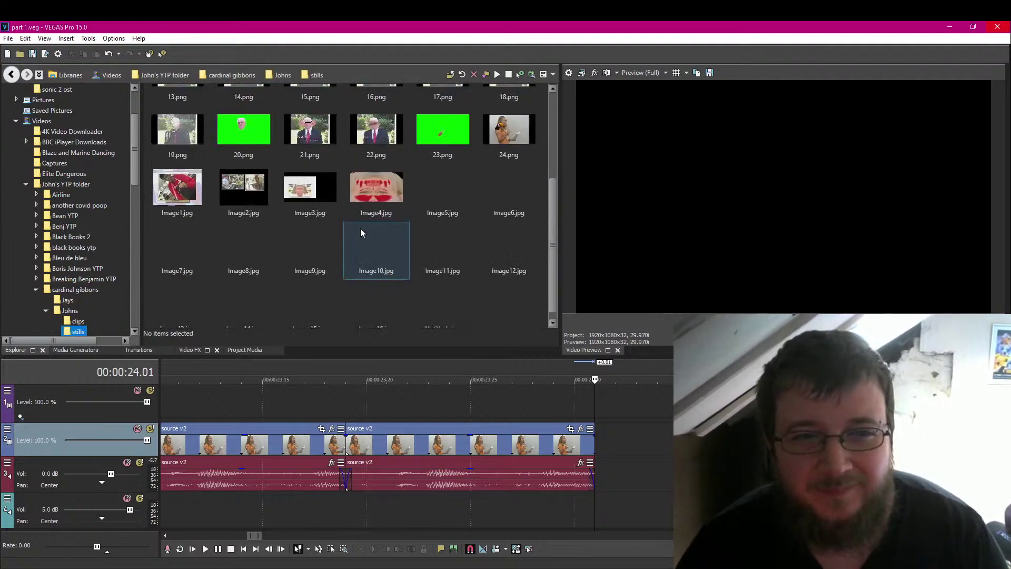
scroll(360, 232, "down", 1)
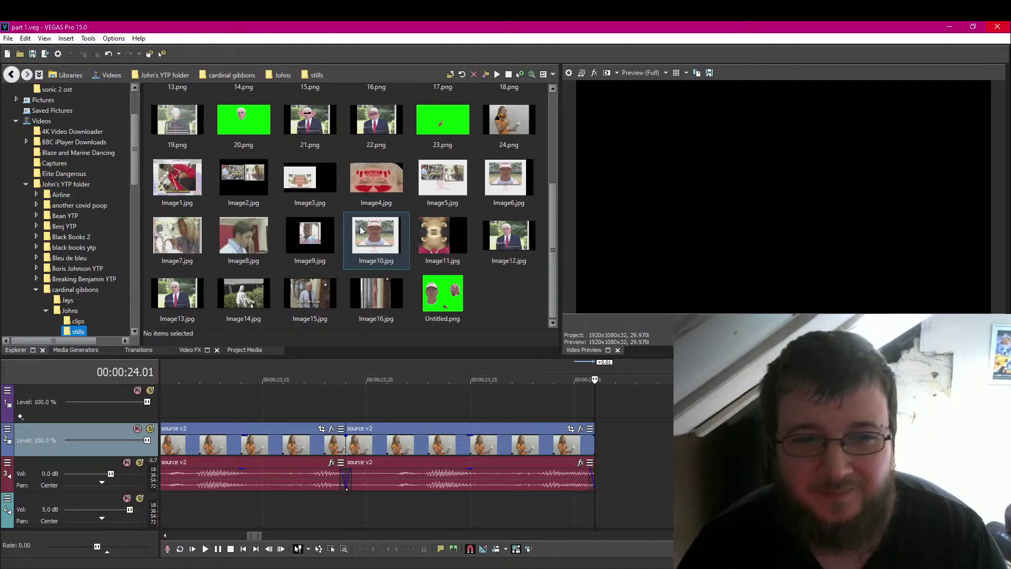
scroll(359, 225, "up", 1)
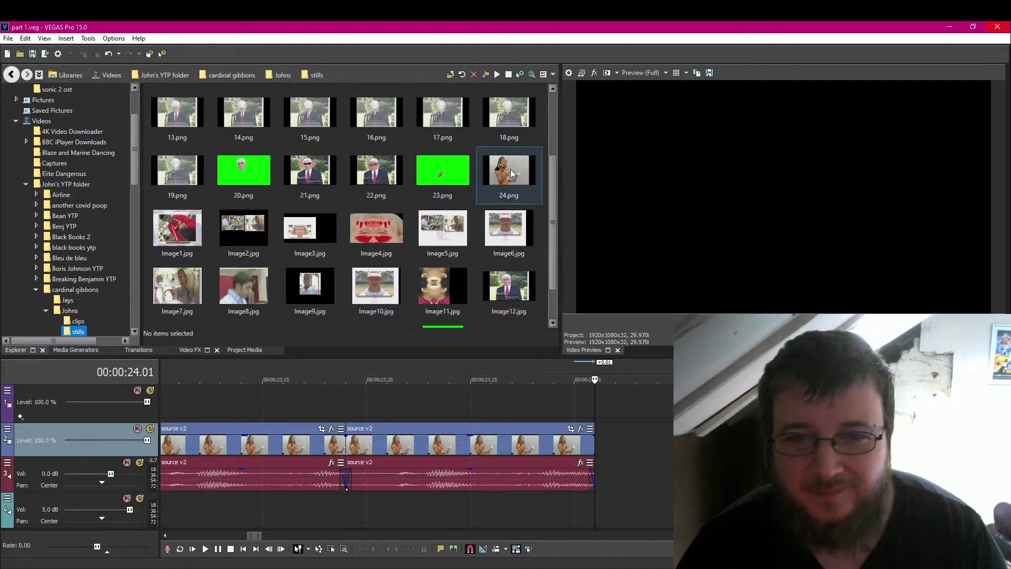
Place 24.png on the second video track directly after the last source v2 clip, extend it to about 00:00:25.07 and preview it.
left_click_drag(509, 174, 593, 343)
left_click_drag(608, 442, 679, 443)
scroll(605, 458, "down", 4)
key("Left")
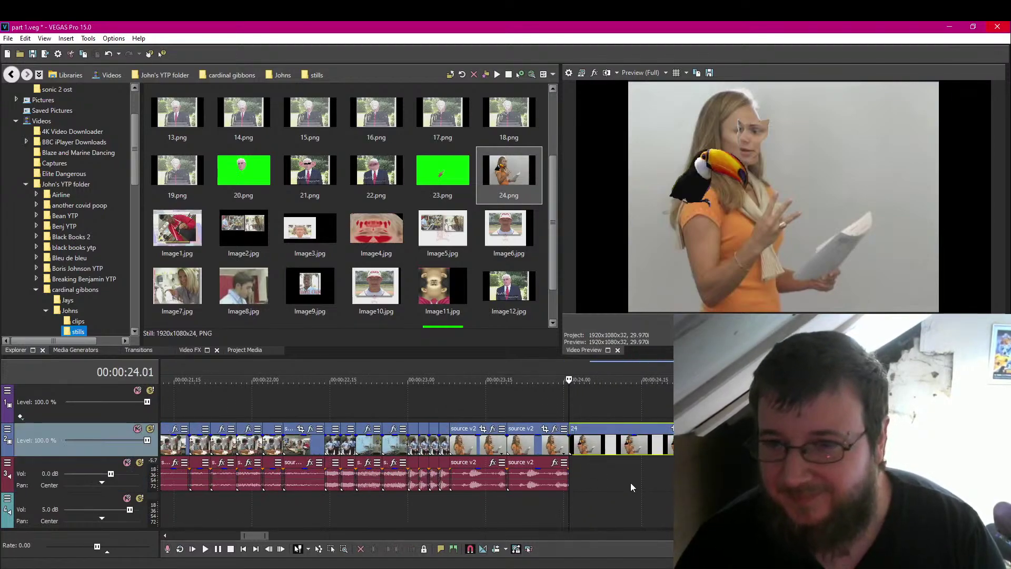
scroll(630, 482, "down", 3)
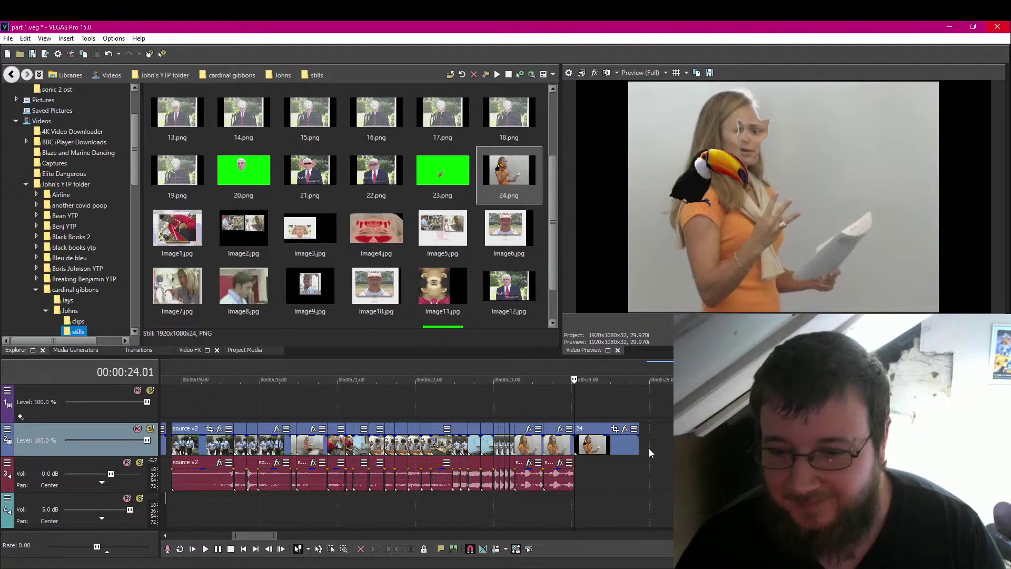
left_click_drag(639, 445, 666, 444)
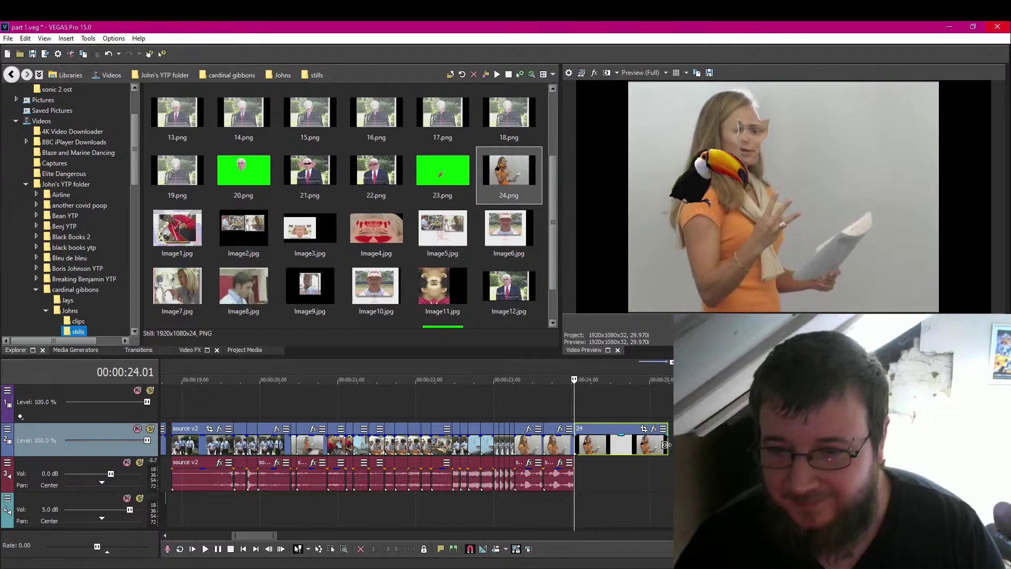
key("space")
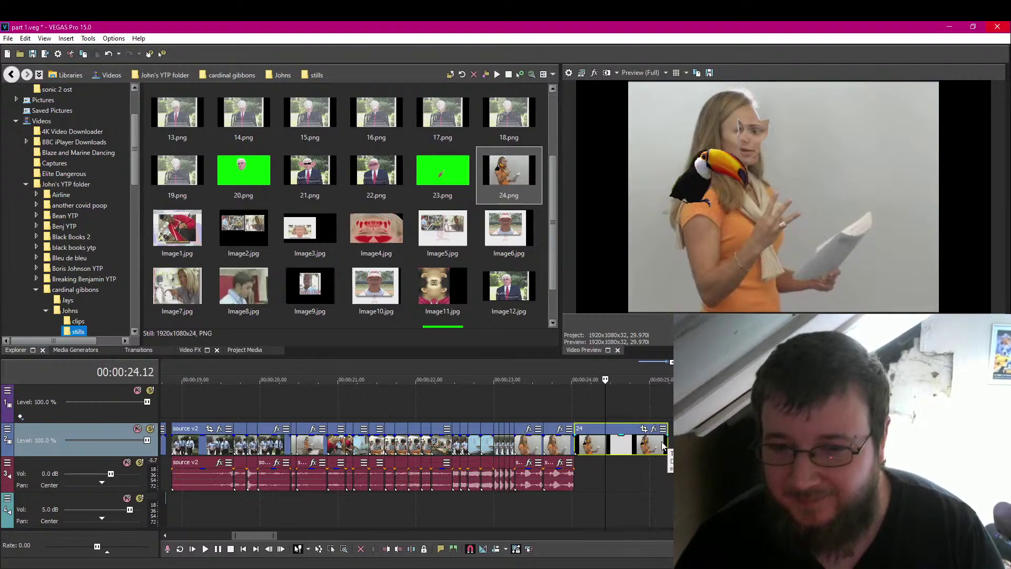
key("space")
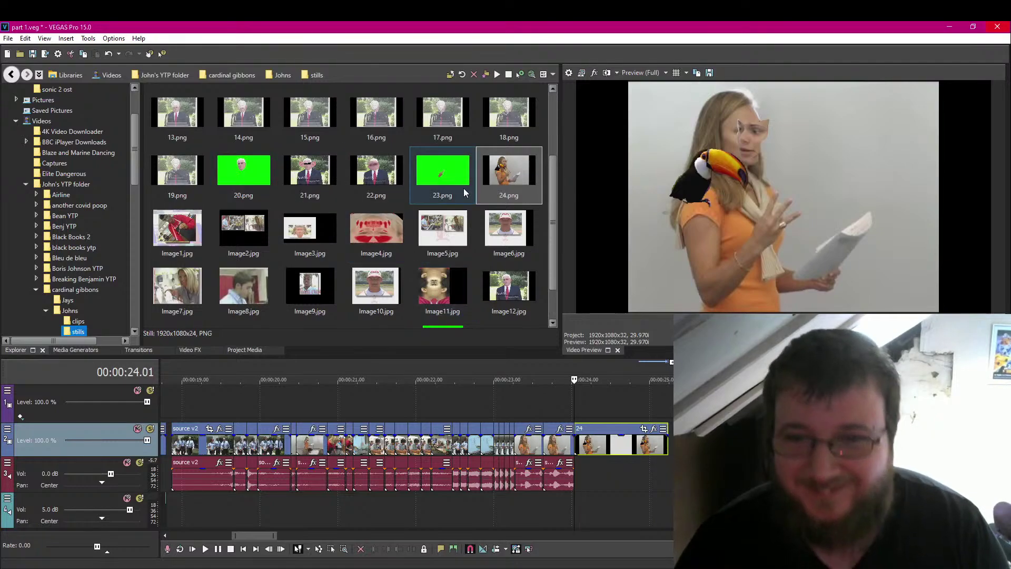
Place 23.png on the top video track above still 24, starting at 00:00:24.05 and ending level with that still.
left_click(450, 182)
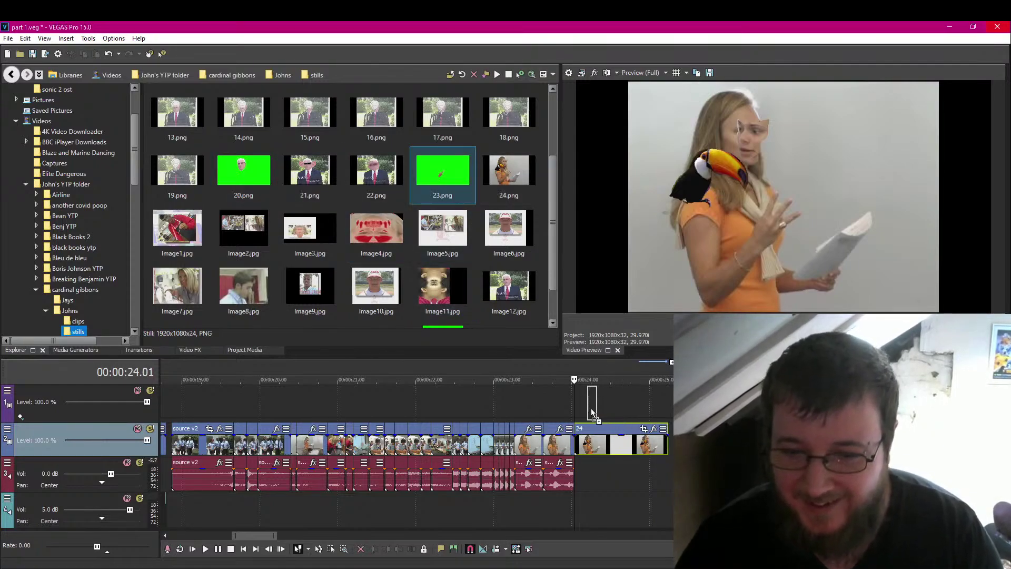
left_click_drag(591, 413, 592, 408)
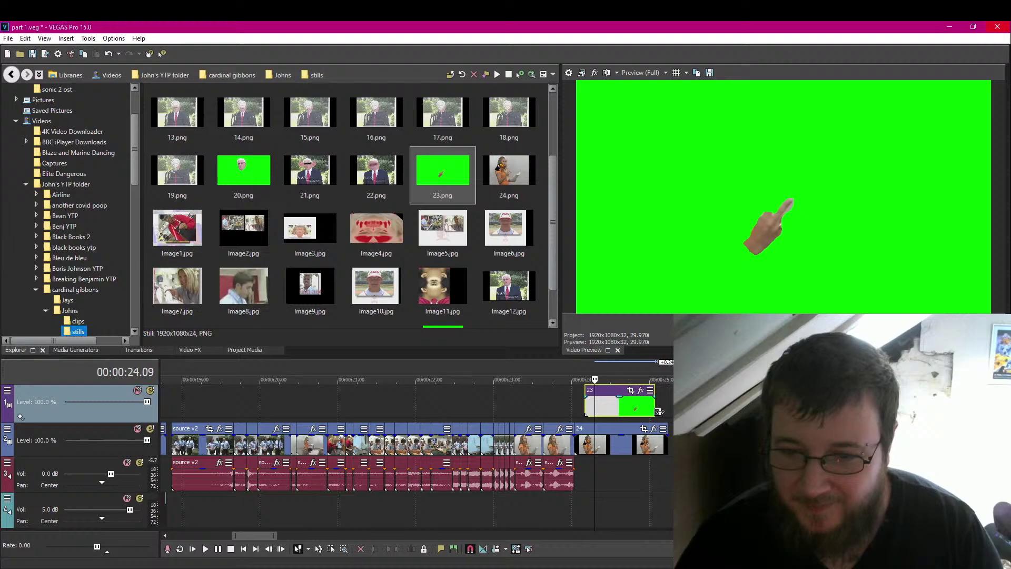
left_click(583, 410)
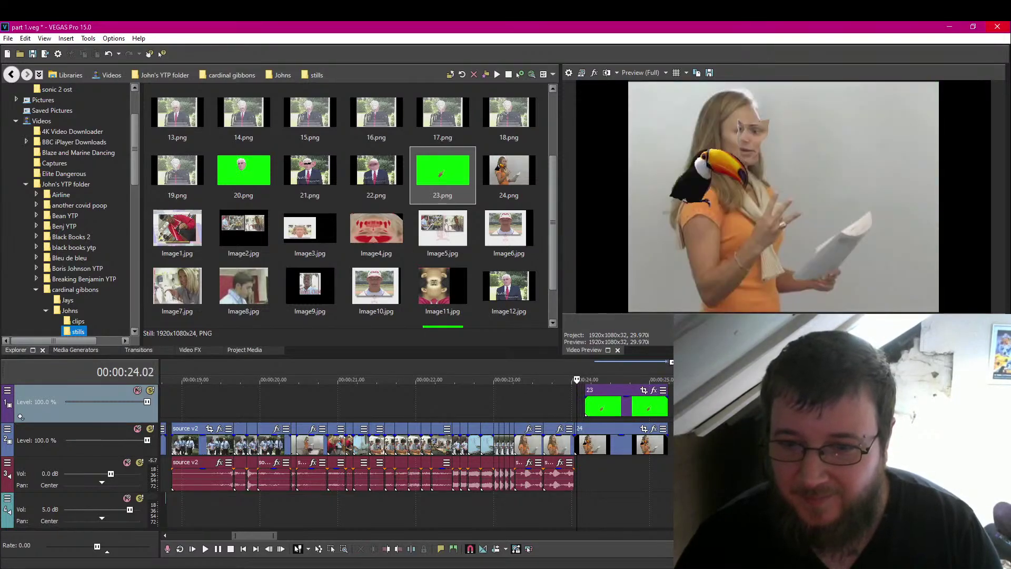
left_click(584, 406)
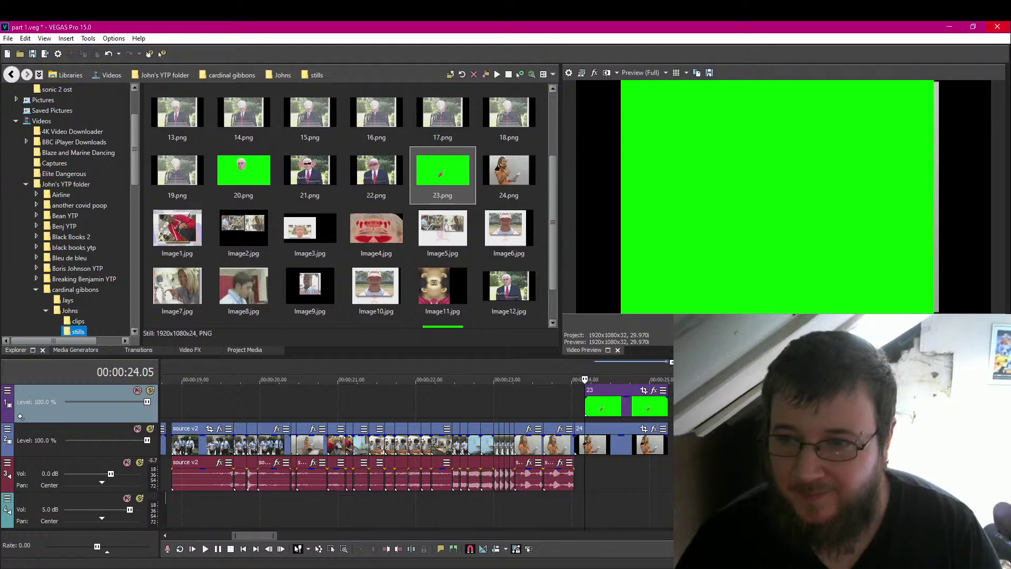
In track 1's Track Motion, add a keyframe at 00:00:24.04 and restore the frame to its default 1920 × 1080 at 00:00:24.05.
key("Left")
left_click(7, 391)
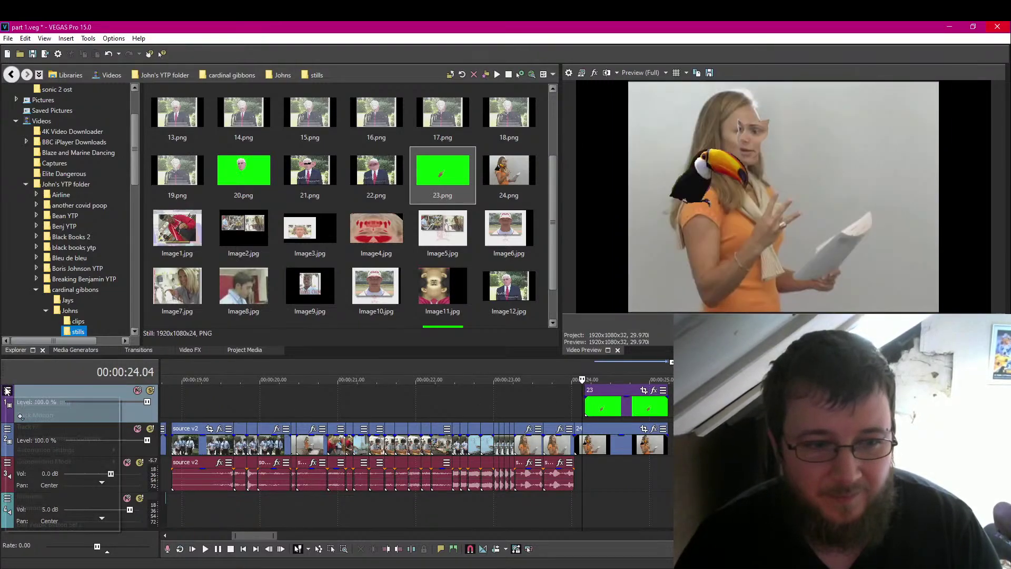
left_click(32, 404)
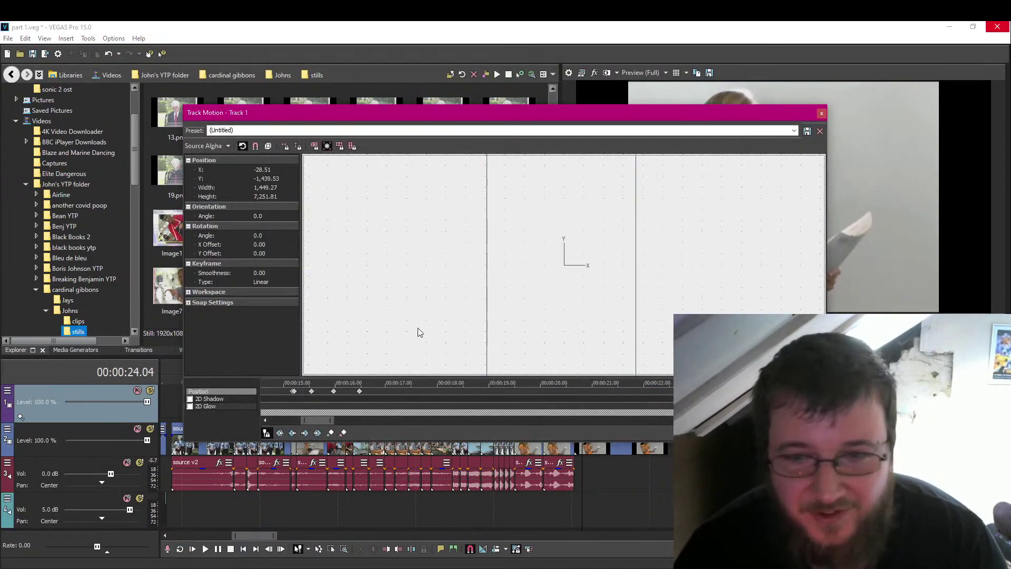
left_click_drag(576, 111, 368, 34)
scroll(487, 219, "down", 4)
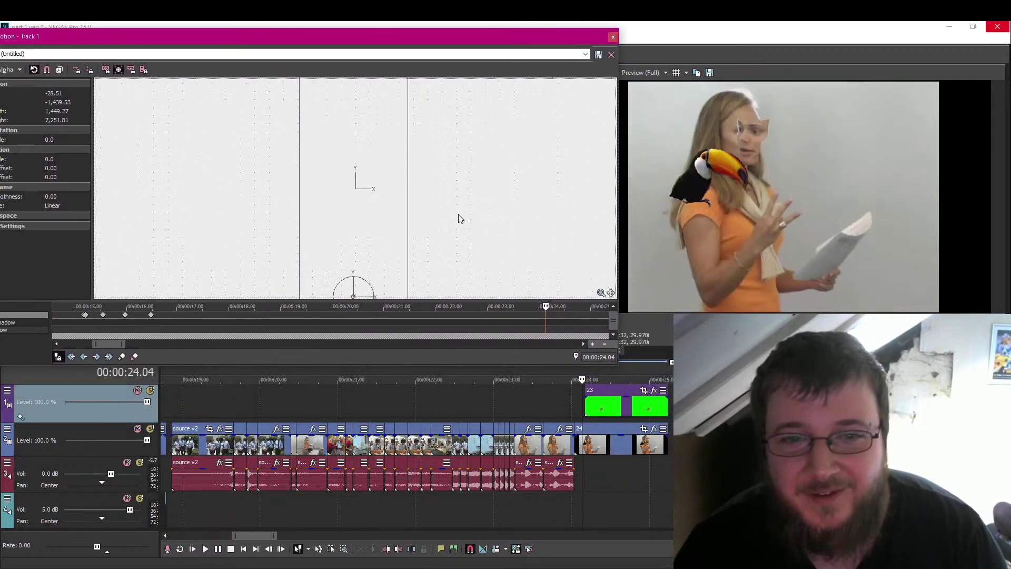
scroll(435, 219, "down", 3)
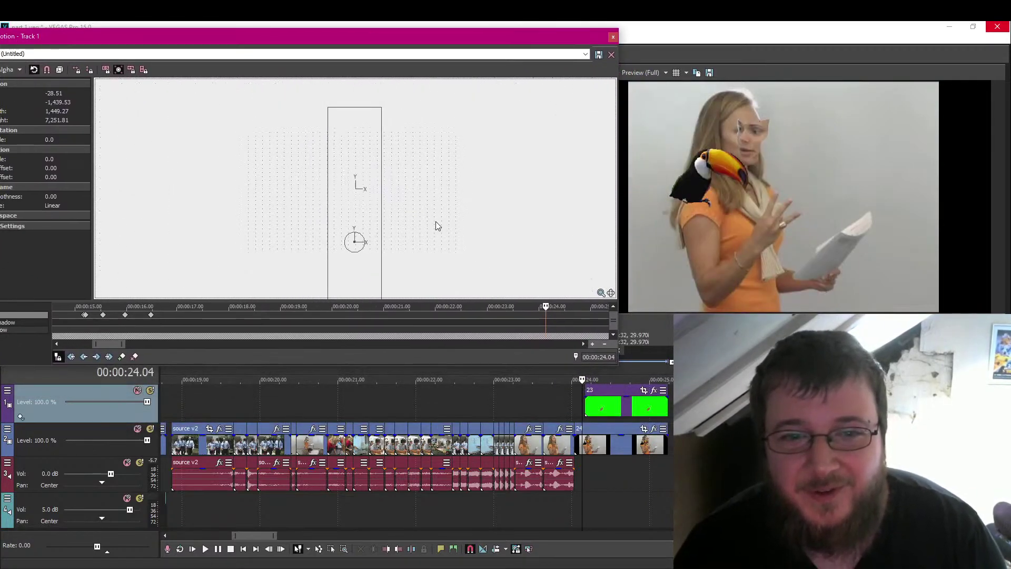
left_click(123, 357)
left_click(583, 343)
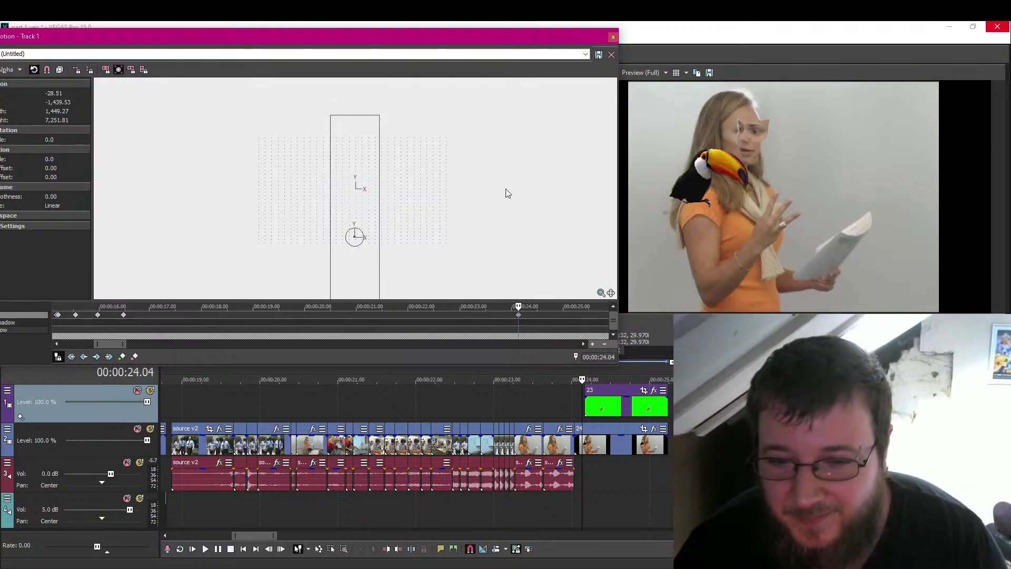
right_click(437, 223)
left_click(492, 245)
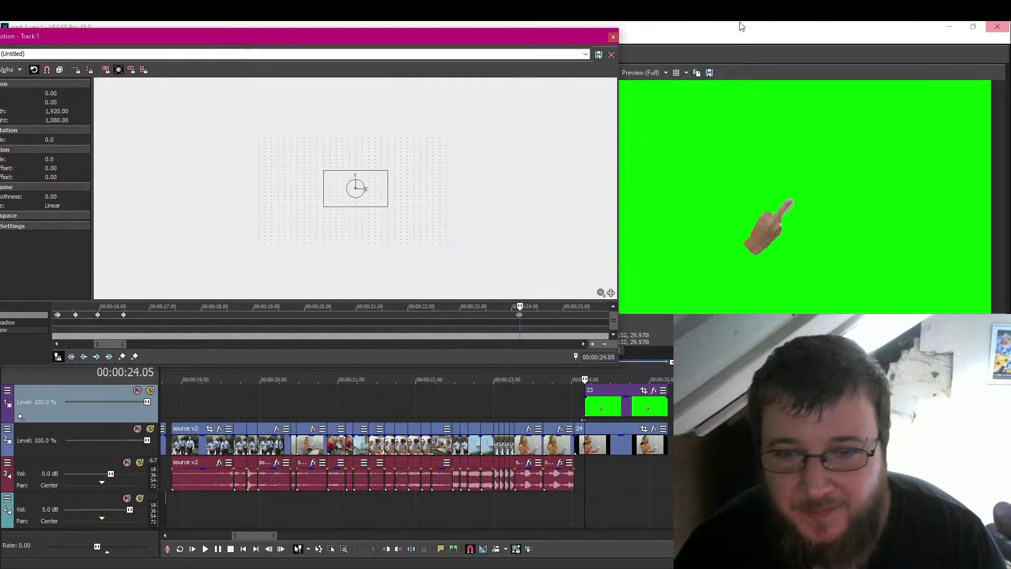
left_click(612, 38)
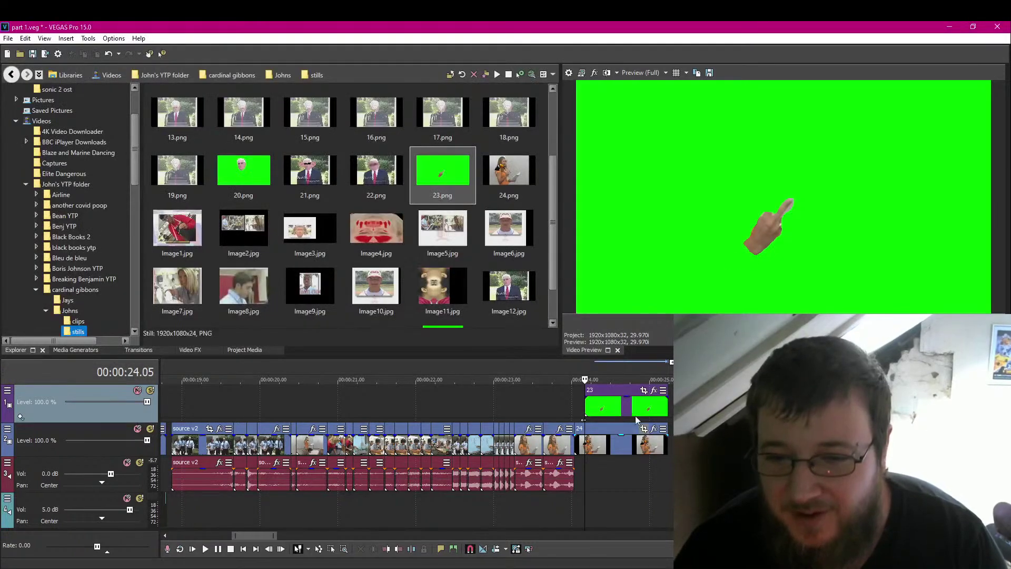
Add the VEGAS Chroma Keyer effect to still 23 and sample green (120, 1.0, 1.0) as its key color.
left_click(653, 389)
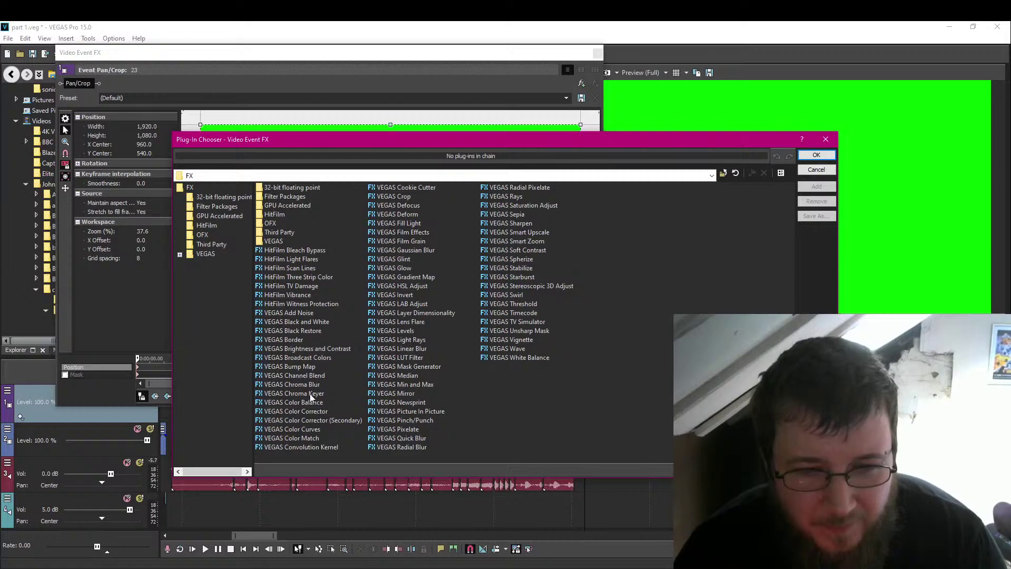
double_click(311, 394)
left_click(816, 154)
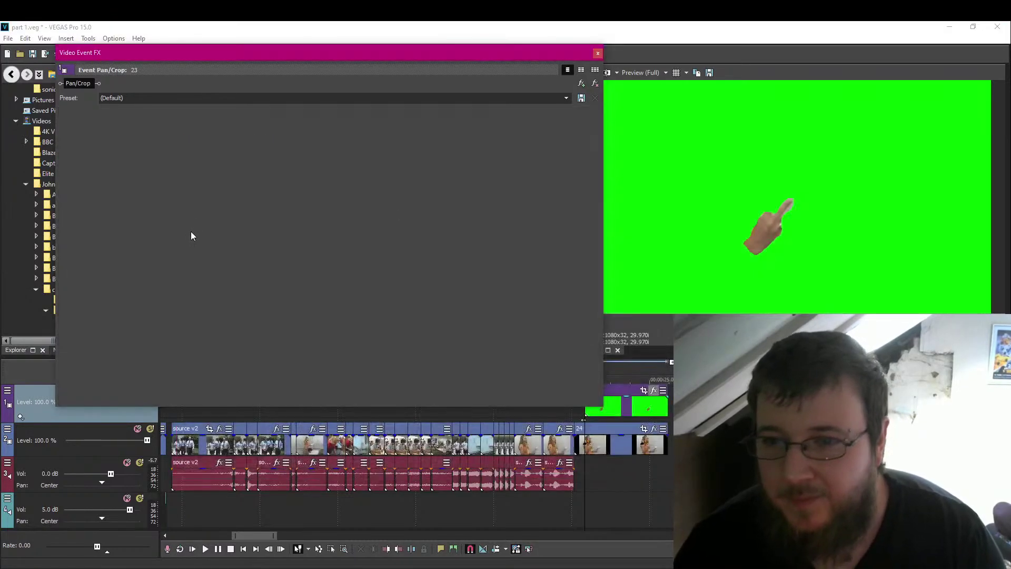
left_click_drag(223, 51, 226, 240)
left_click(172, 321)
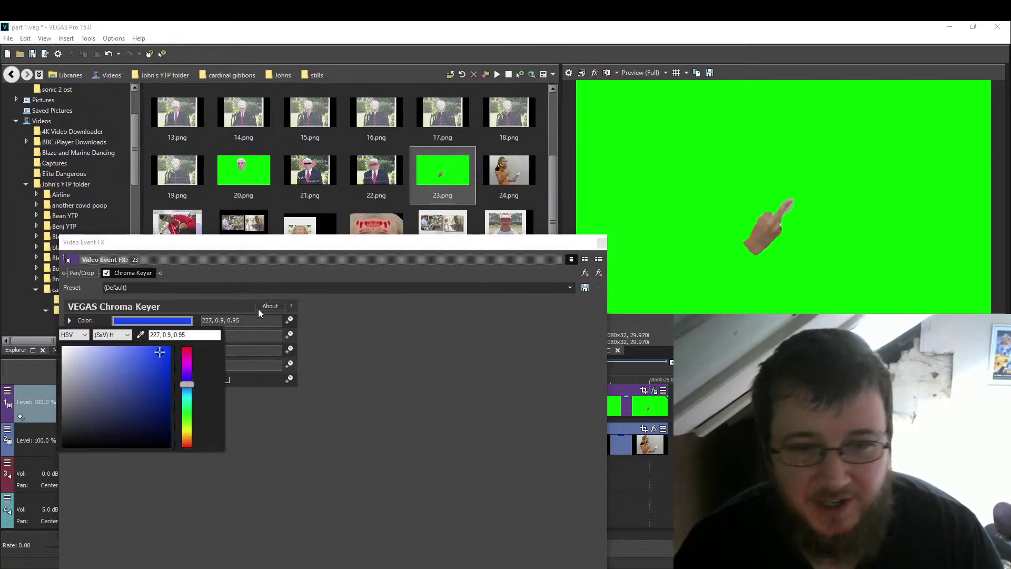
left_click(261, 166)
key("alt+Tab")
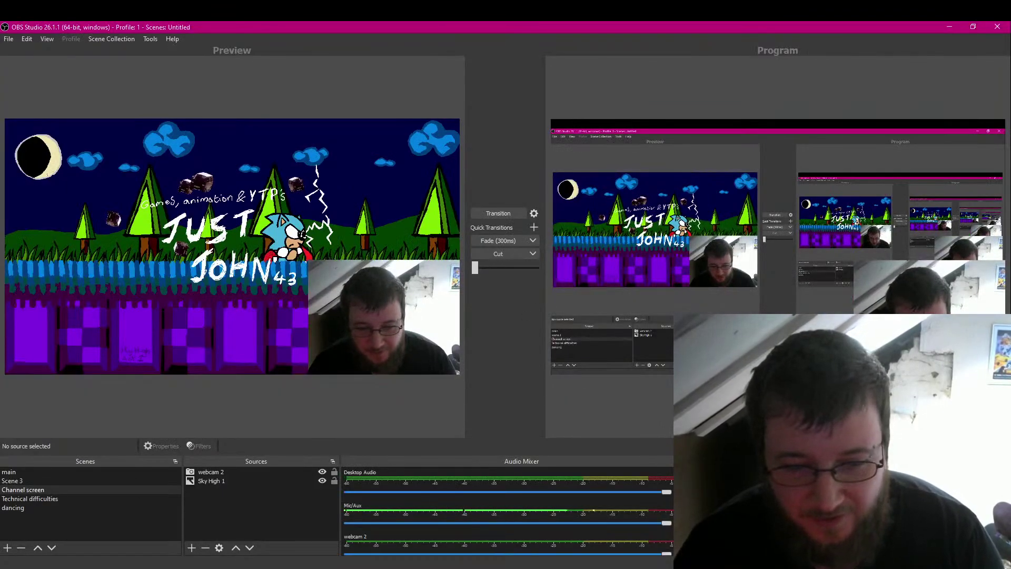
key("alt+Tab")
Set the chroma keyer's low threshold to 0.952, high threshold to 0.000 and blur amount to 0.320.
left_click_drag(437, 242, 423, 41)
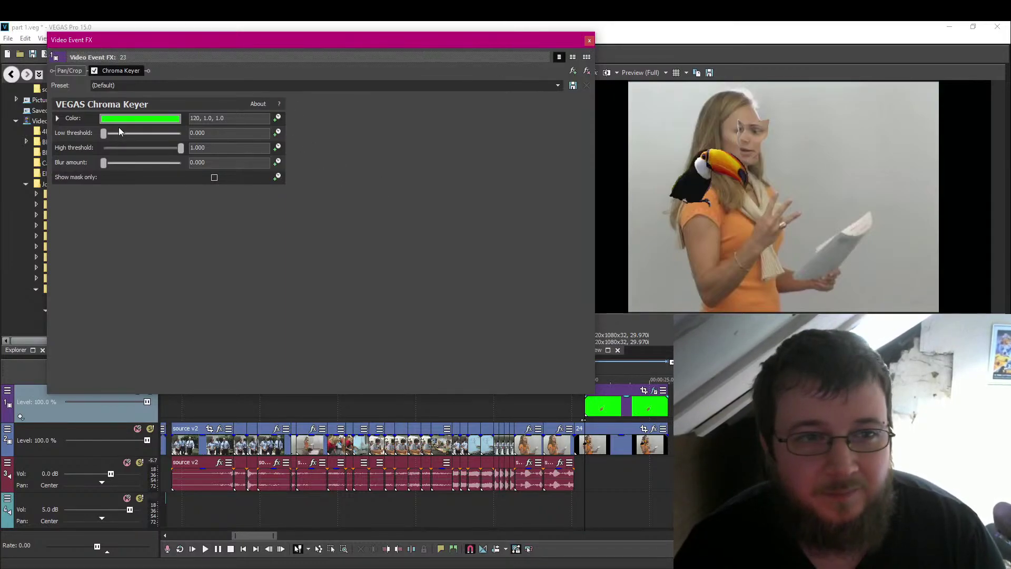
left_click_drag(107, 134, 205, 151)
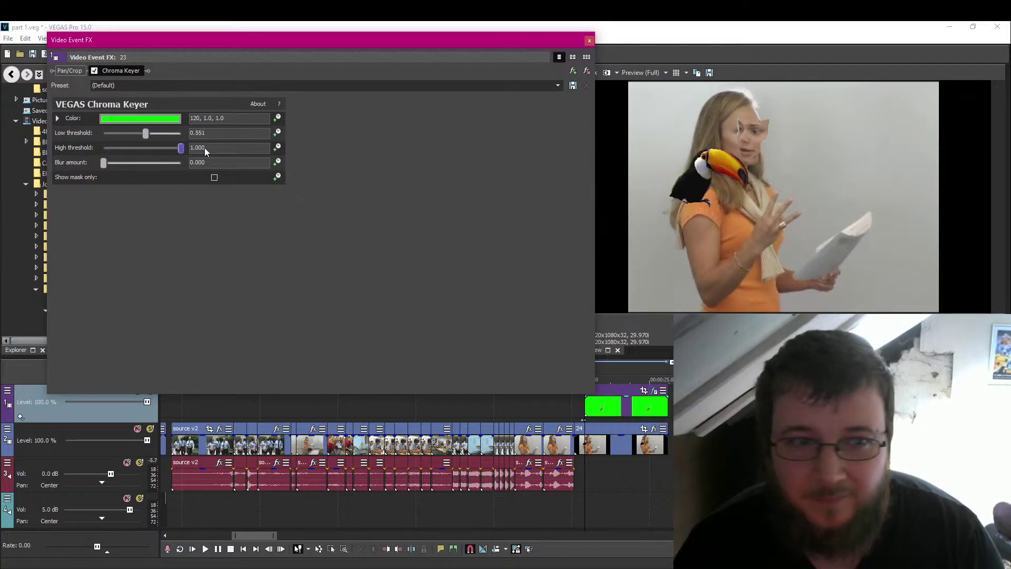
left_click_drag(104, 164, 128, 173)
mouse_move(181, 148)
left_mouse_down()
mouse_move(97, 150)
mouse_move(74, 137)
mouse_move(212, 137)
mouse_move(160, 145)
mouse_move(178, 145)
left_mouse_up()
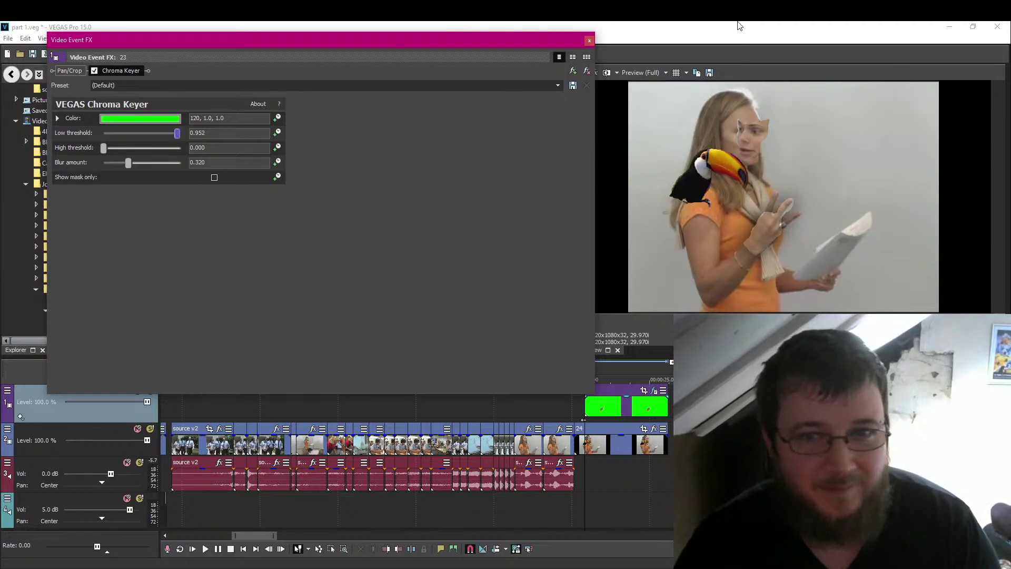
left_click(590, 42)
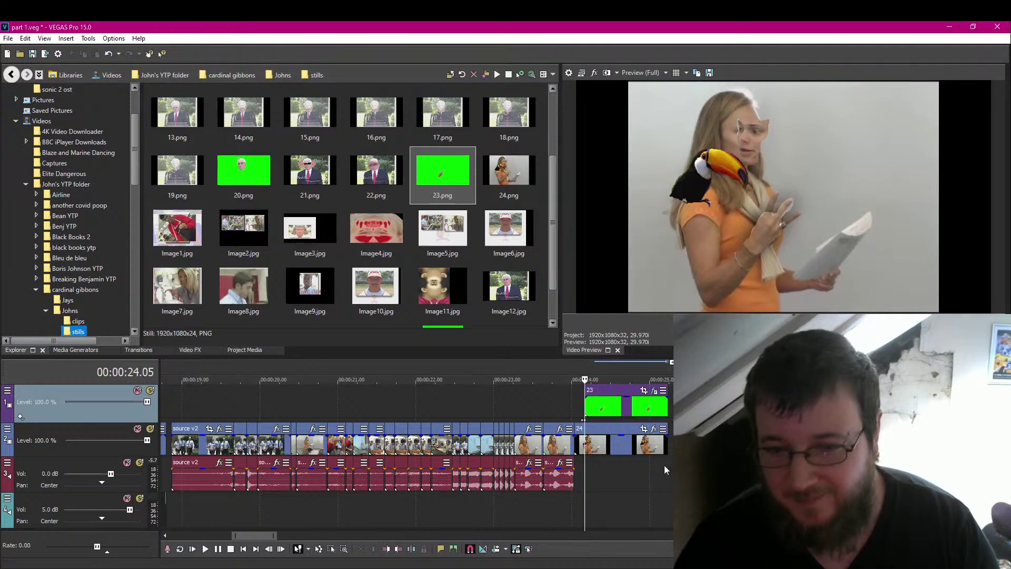
Play back the keyed hand over the toucan still, and step back frame by frame to 00:00:24.22.
key("space")
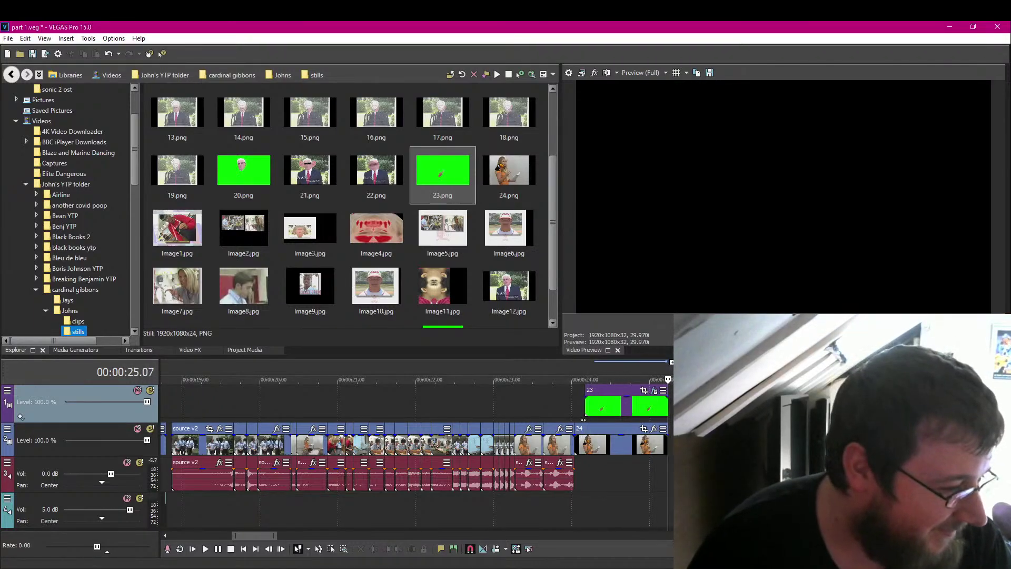
key("Left")
key("Left")
key("Left")
key("Left")
key("Left")
key("Left")
key("Left")
key("Left")
key("Left")
key("Left")
key("Left")
key("Left")
key("Left")
key("Left")
key("Left")
key("Left")
key("Left")
key("Left")
key("Left")
key("Left")
key("Left")
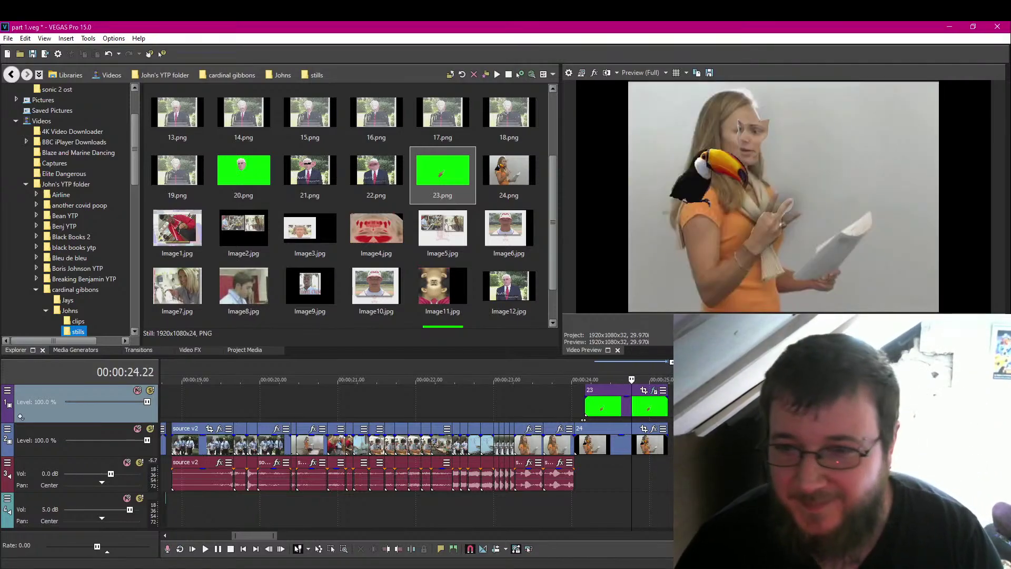
Play back the hand composite from 00:00:24.05 and step frame by frame back to where still 23 starts.
left_click(583, 418)
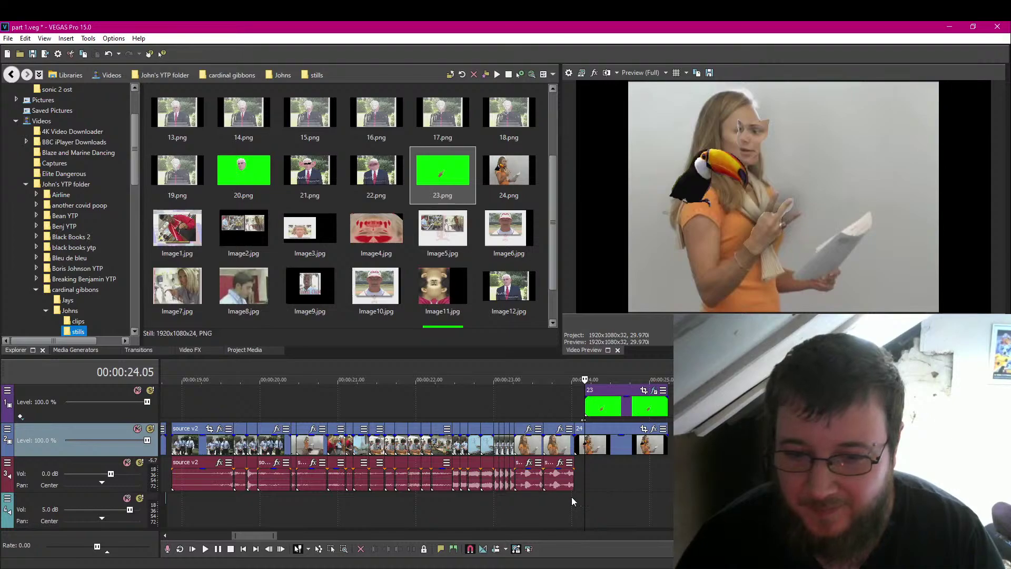
left_click(578, 477)
key("space")
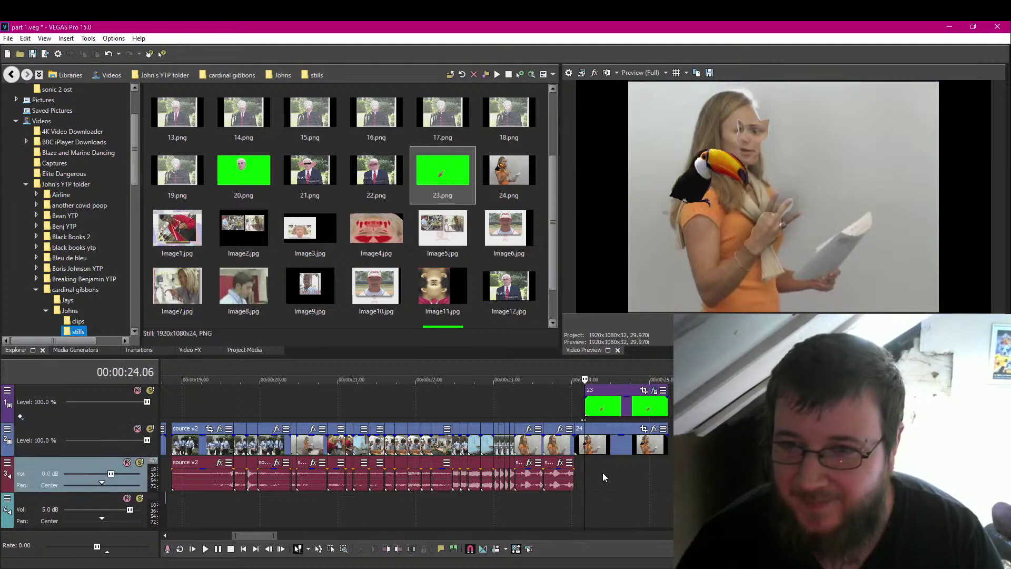
key("Left")
key("Left")
key("Left")
key("Left")
key("Left")
key("Left")
key("Left")
key("Left")
key("Left")
key("Left")
key("Left")
key("Left")
key("Left")
key("Left")
key("Left")
key("Left")
key("Left")
key("Left")
key("Left")
key("Left")
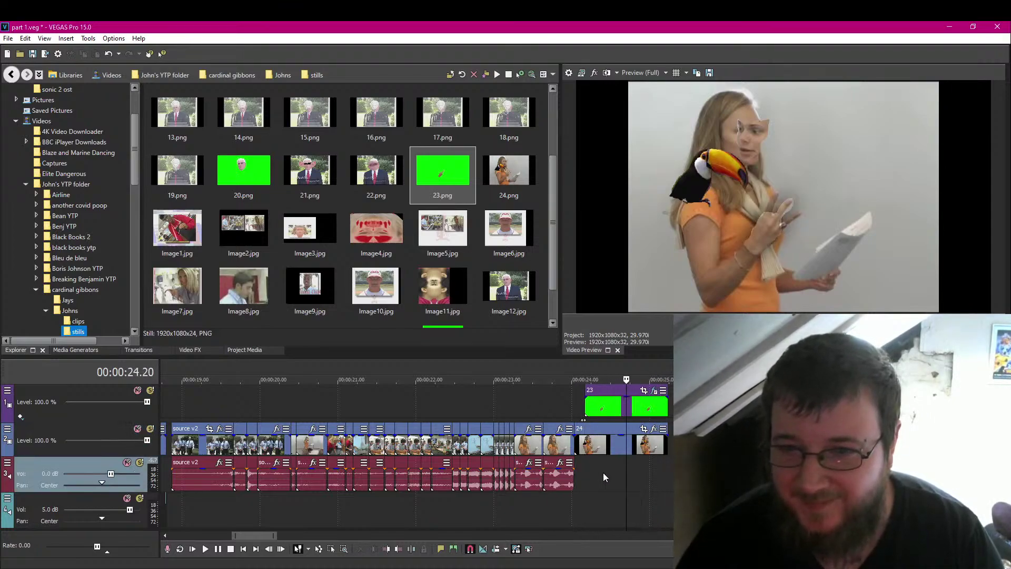
key("Left")
key("Left")
key("Left")
key("Left")
key("Left")
key("Left")
key("Right")
key("Right")
key("Right")
key("Right")
key("Right")
key("Right")
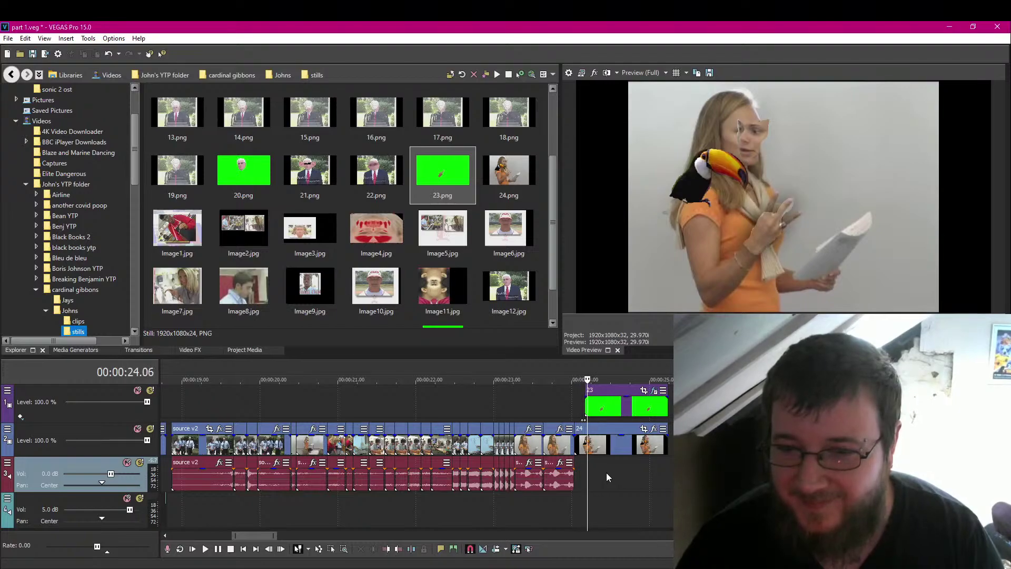
Split still 24 on track 2 at 00:00:24.05, where still 23 starts, and compare the frames around the cut.
scroll(607, 473, "up", 2)
scroll(608, 473, "up", 3)
key("Left")
key("Left")
key("Left")
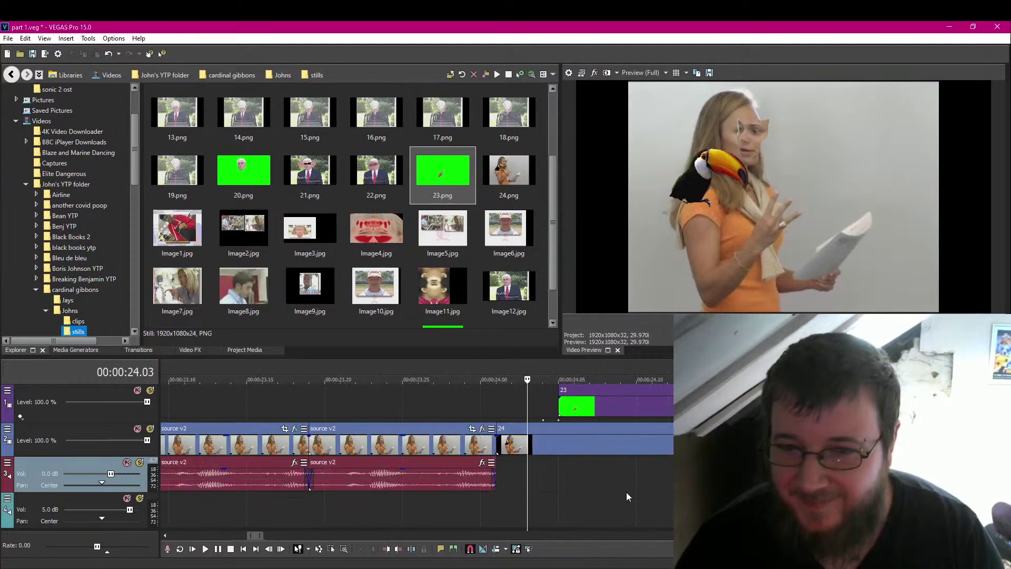
key("Right")
key("Right")
key("ctrl+v")
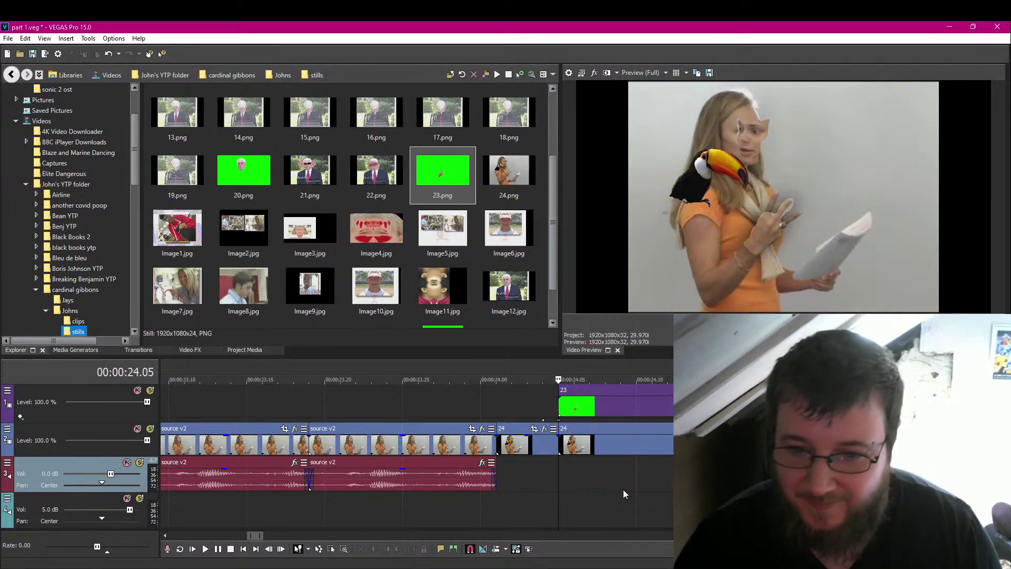
left_click(510, 471)
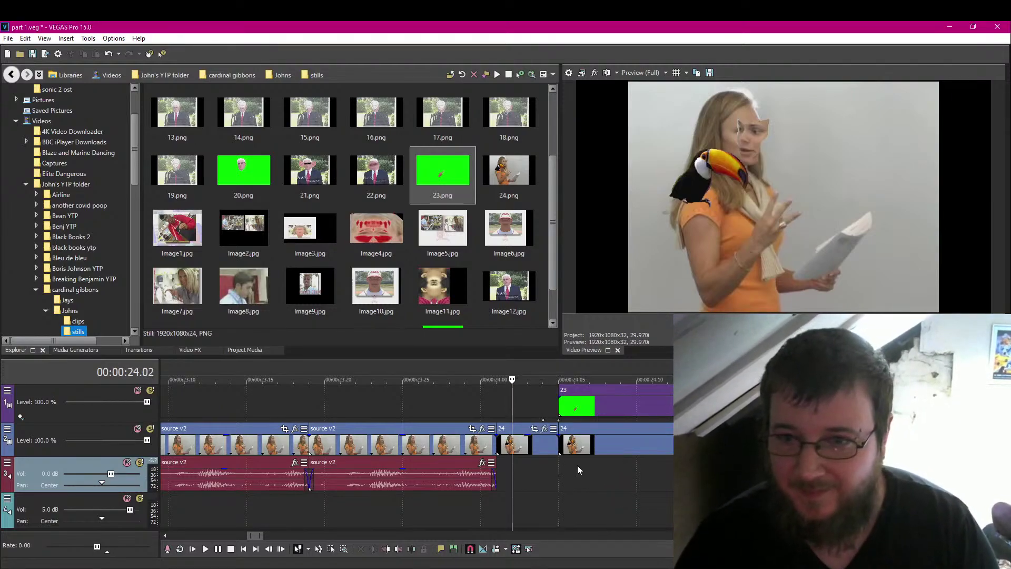
left_click(563, 466)
In track 1's Track Motion, move the frame to about X 51.31, Y 56.44 at 00:00:24.08.
scroll(582, 466, "down", 3)
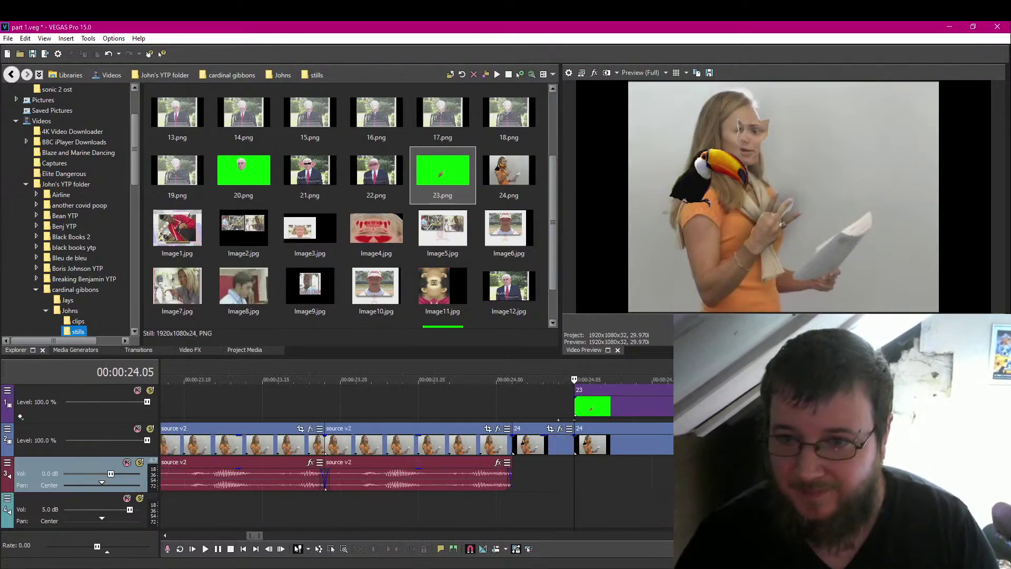
scroll(569, 419, "down", 1)
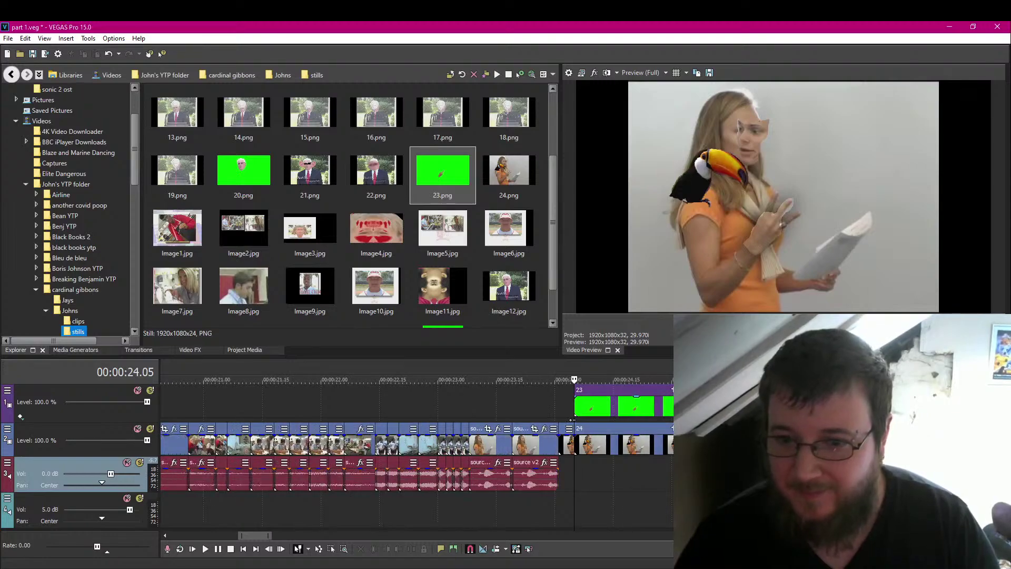
scroll(570, 420, "up", 2)
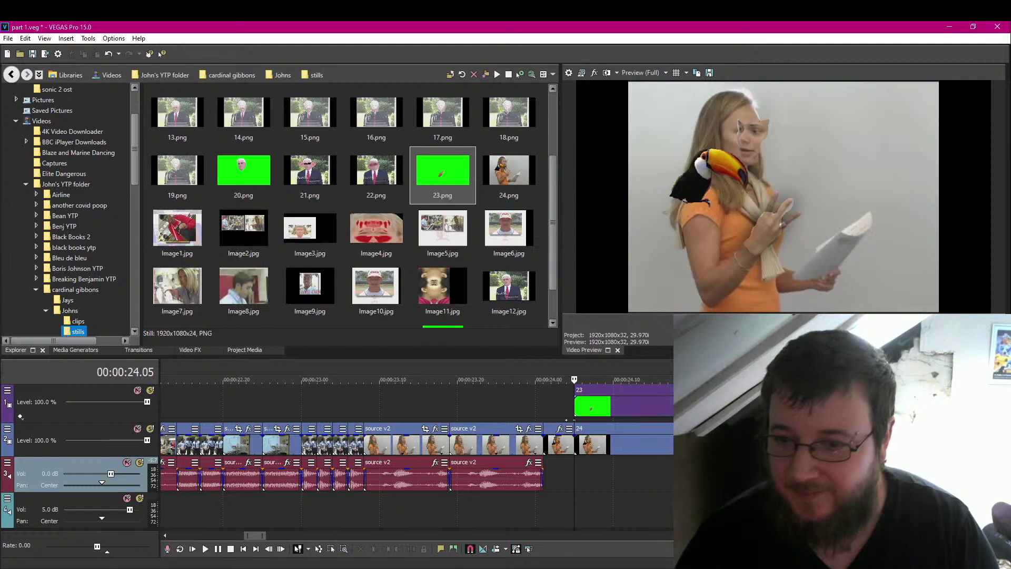
left_click(7, 390)
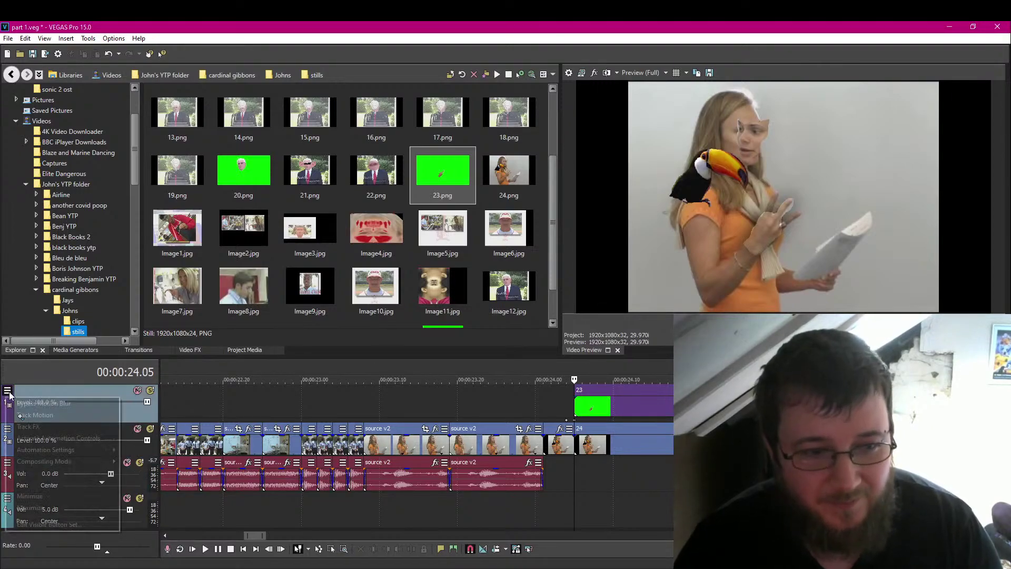
left_click(57, 416)
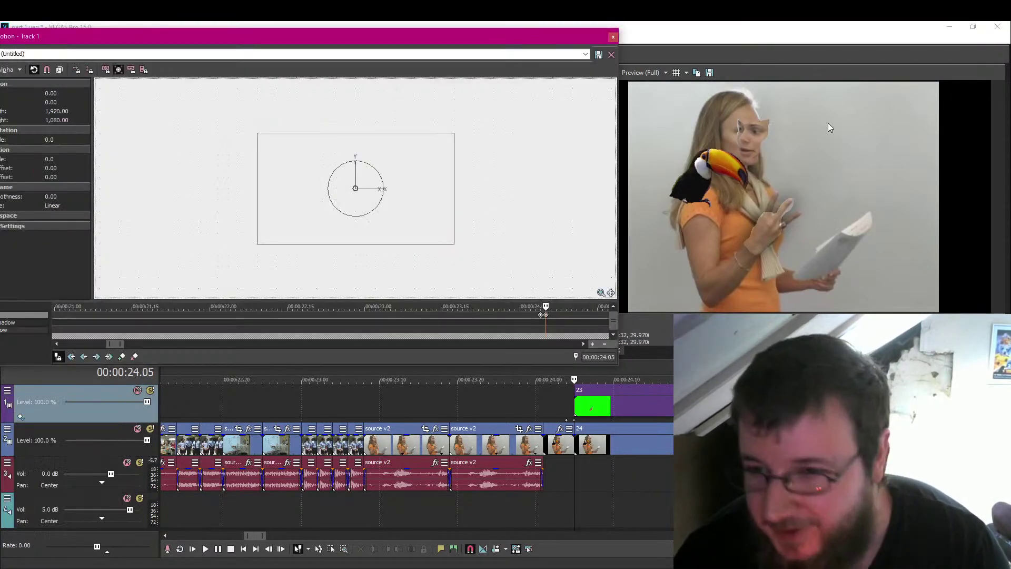
left_click(583, 410)
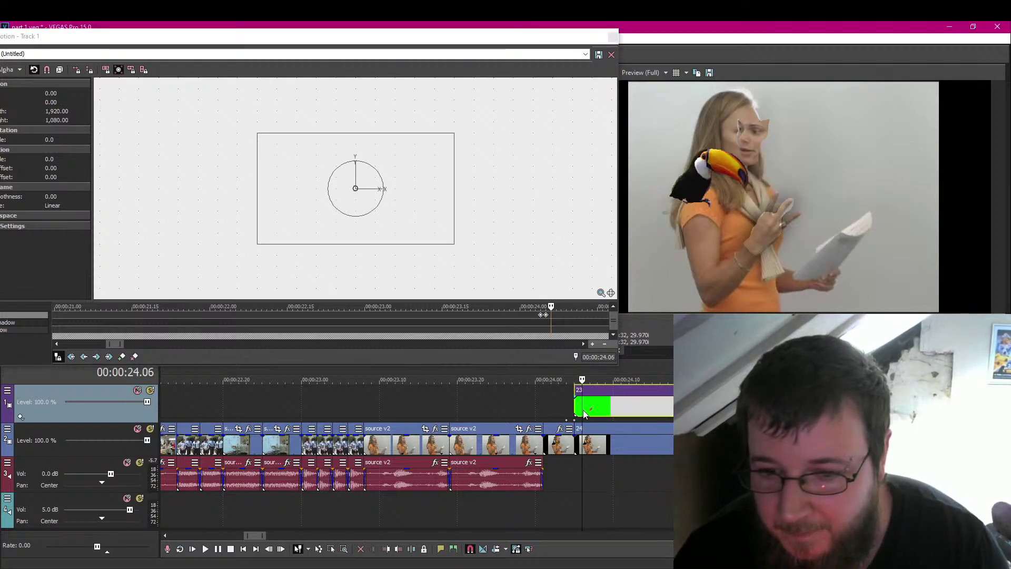
key("Right")
key("Right")
key("Right")
key("Right")
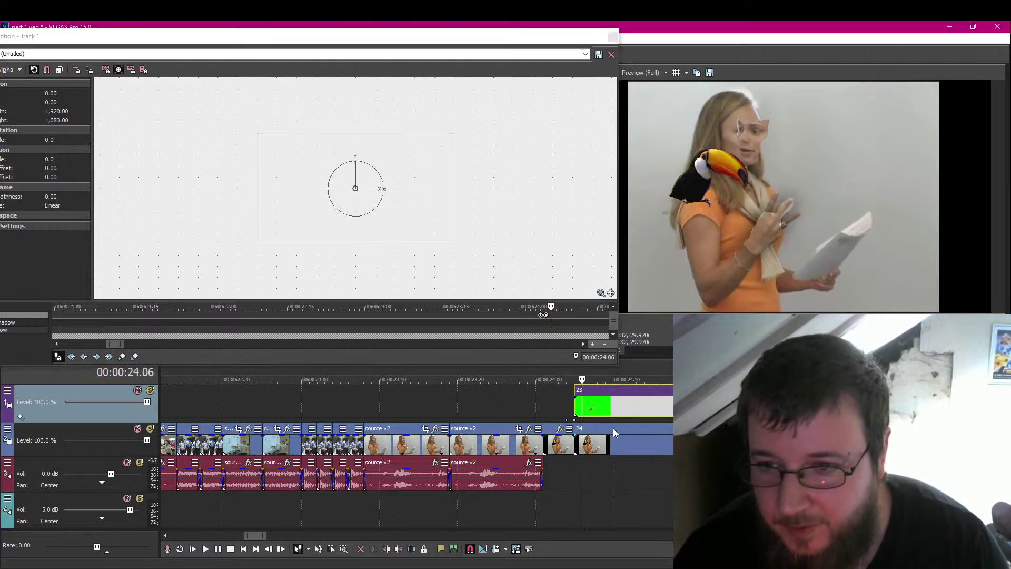
key("Left")
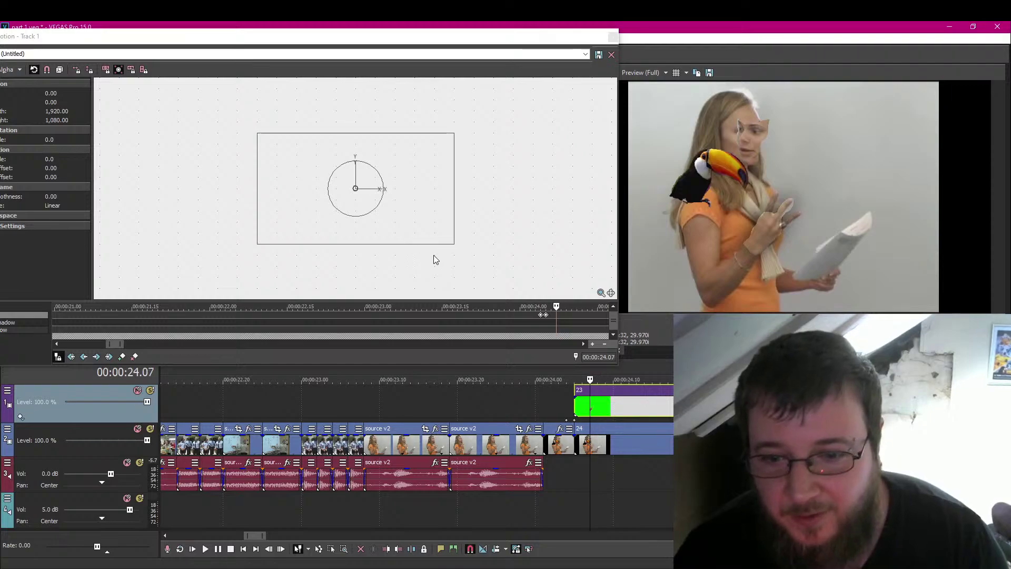
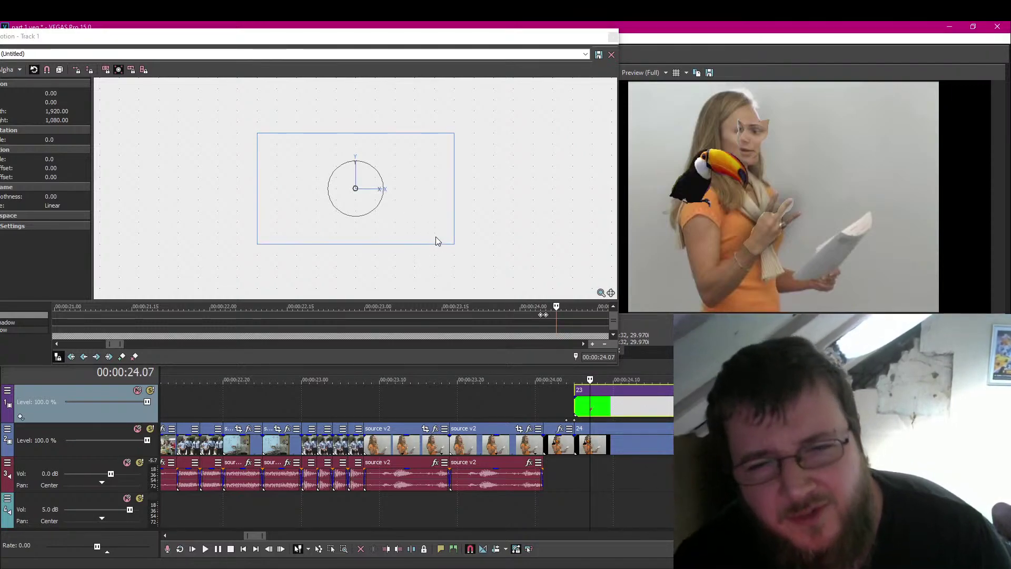
key("Right")
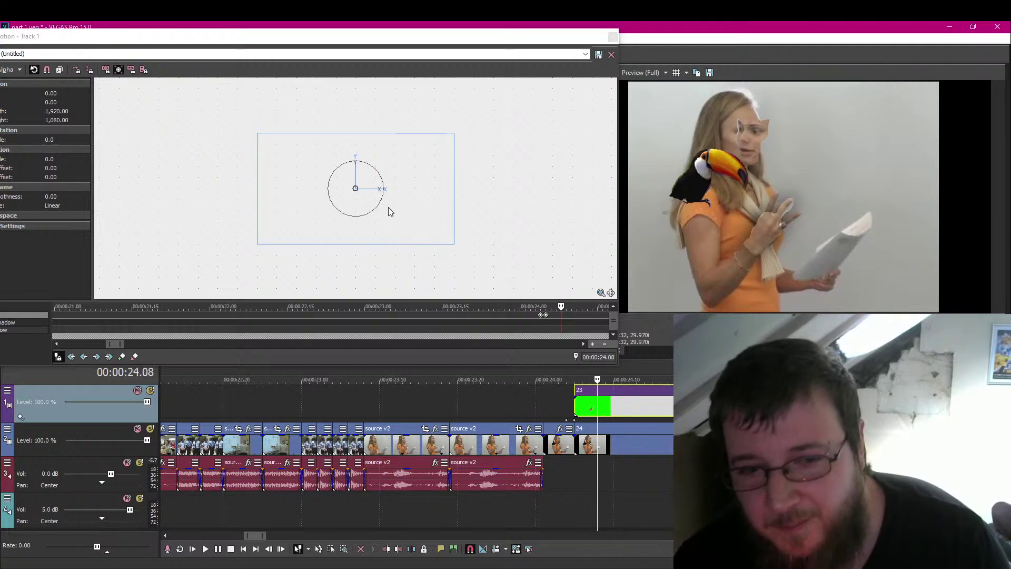
left_click_drag(397, 217, 403, 211)
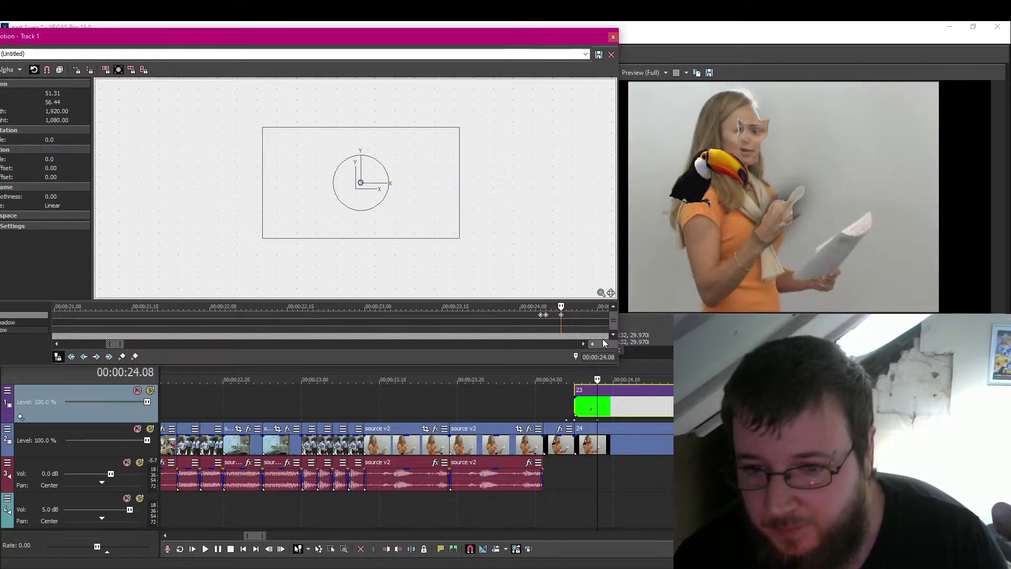
Move track 1's motion frame to about X -20.52, Y -20.52 at 00:00:24.11.
left_click(583, 343)
key("Right")
key("Right")
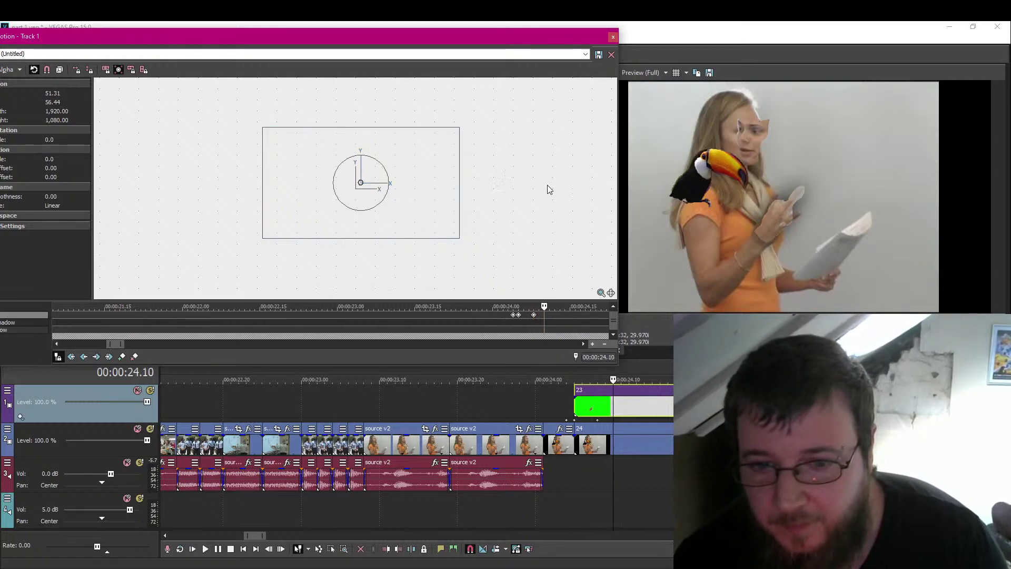
key("Right")
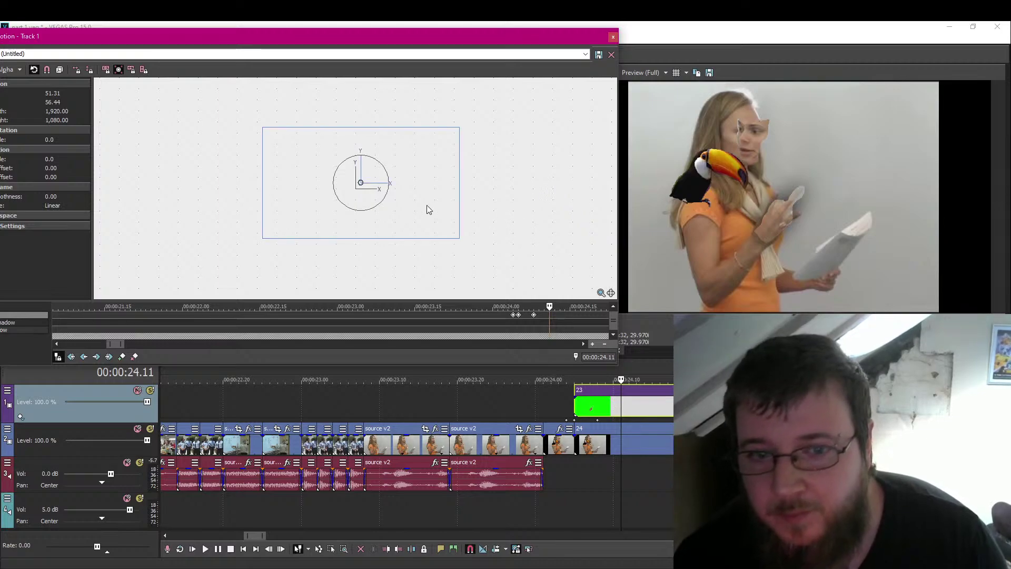
left_click_drag(422, 214, 416, 218)
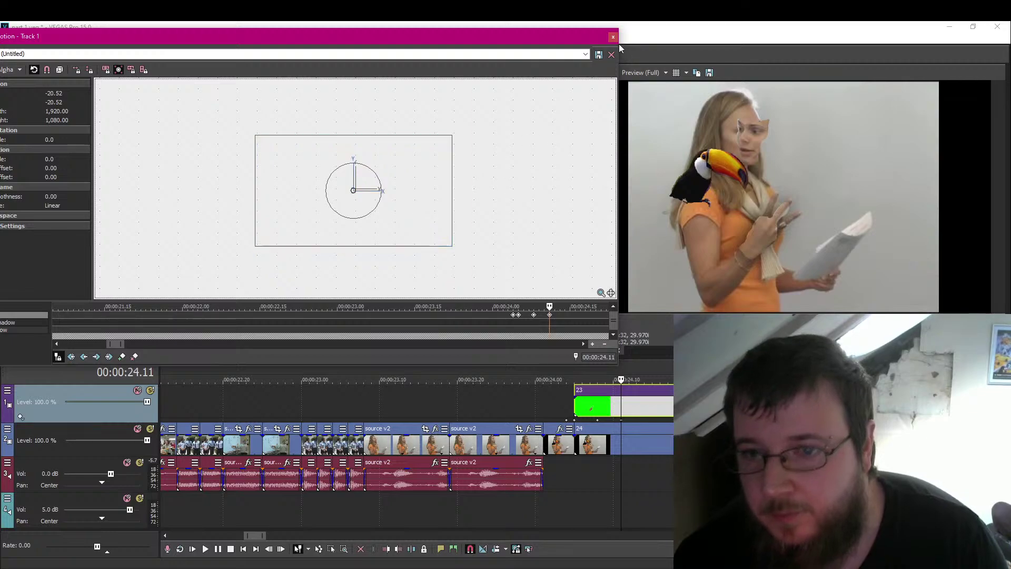
Copy track 1's motion keyframe at 00:00:24.08 and paste it at 00:00:24.14.
scroll(576, 325, "up", 2)
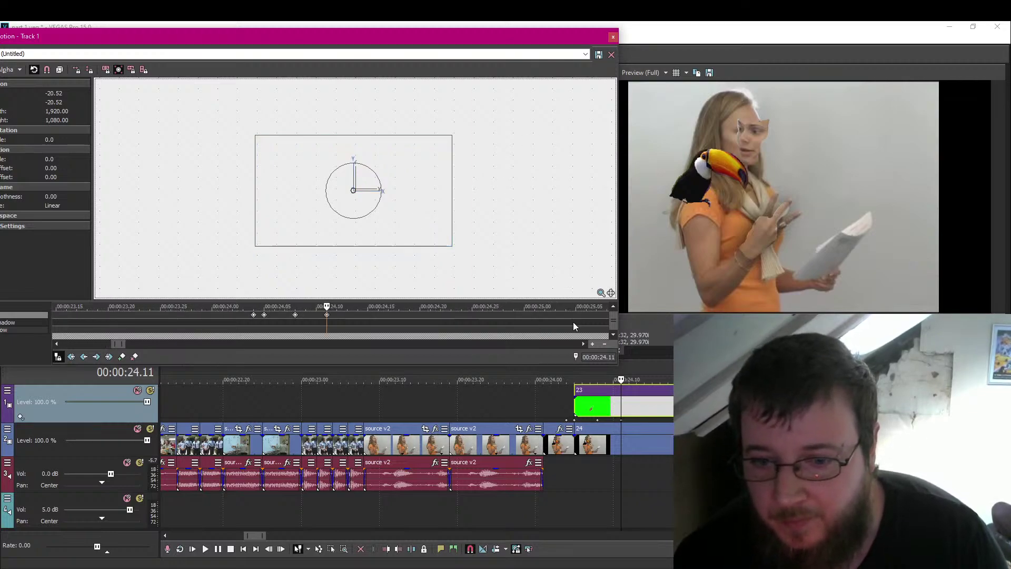
left_click(296, 316)
right_click(297, 319)
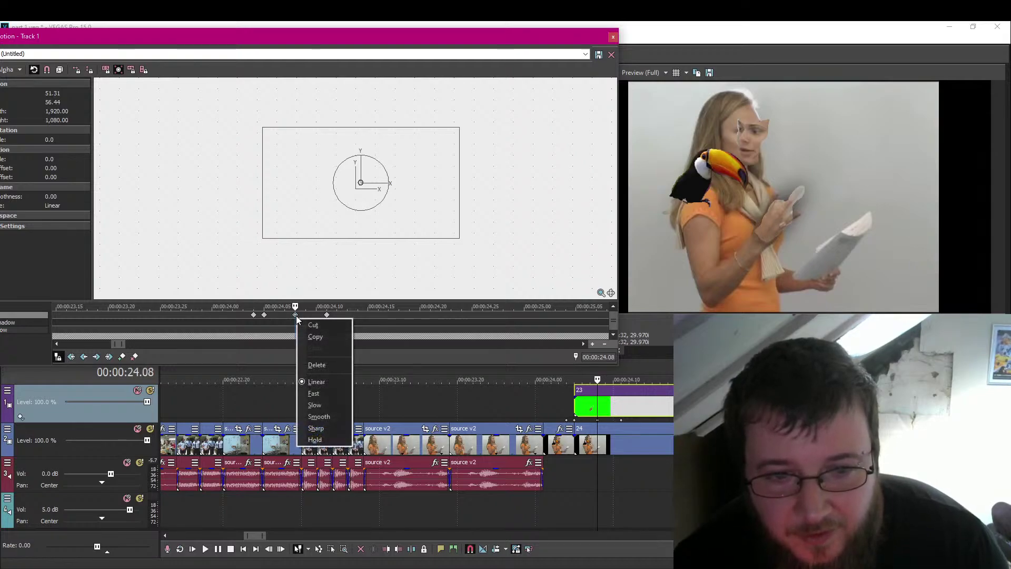
left_click(333, 336)
left_click(326, 316)
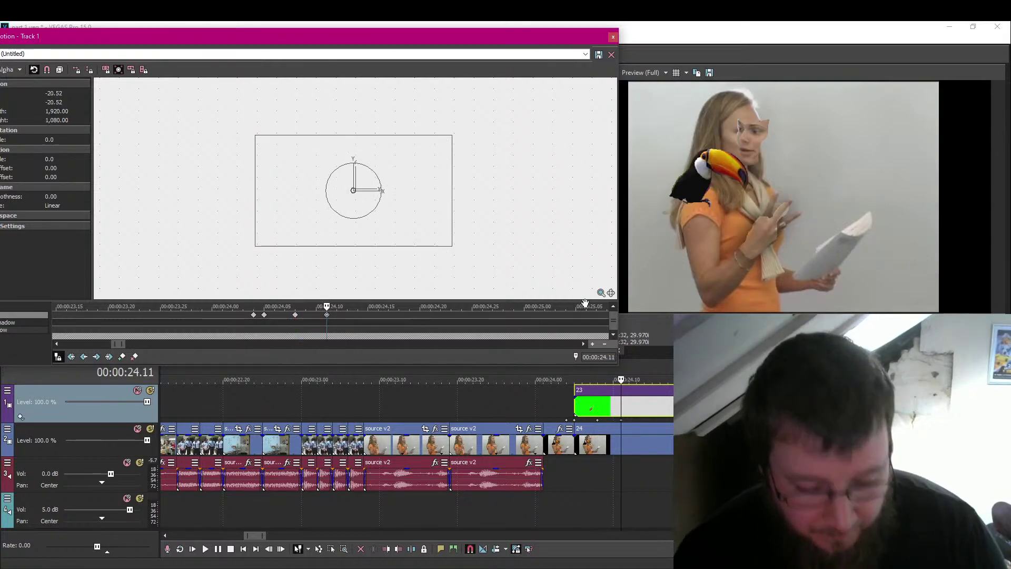
key("Right")
key("Right")
key("Right")
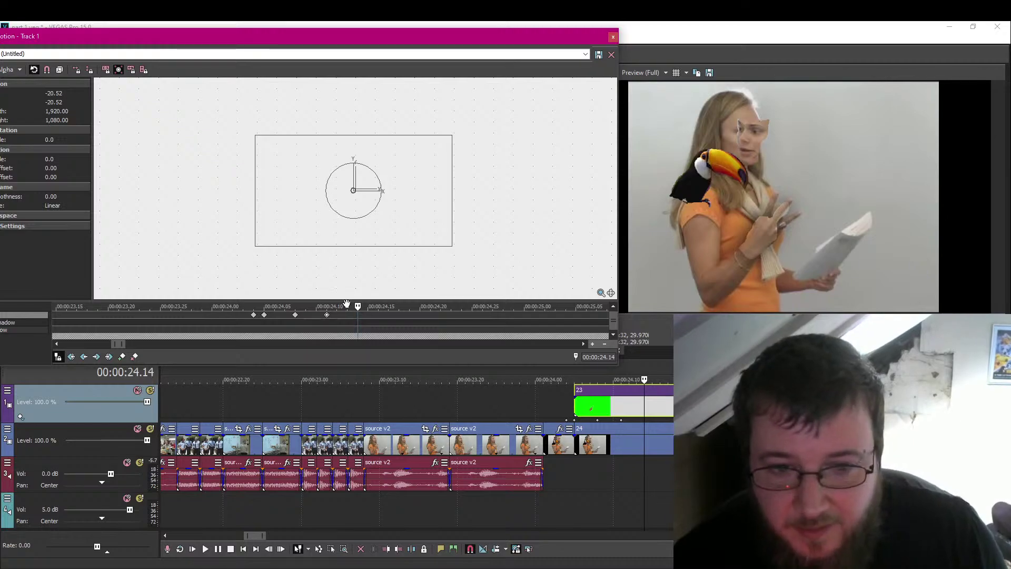
key("ctrl+v")
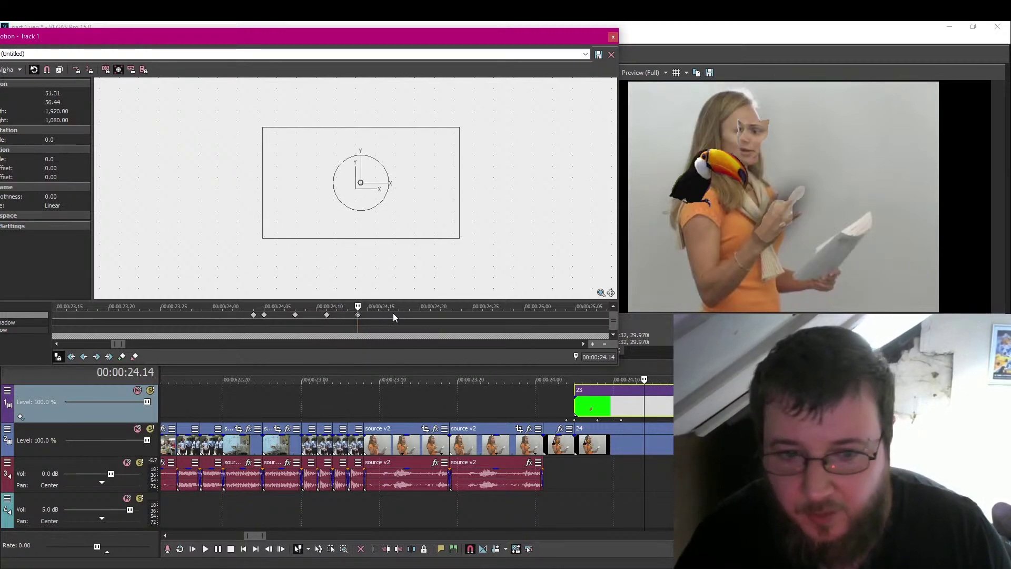
Paste the copied keyframe into track 1's motion at 00:00:24.20.
key("Right")
key("Right")
key("Right")
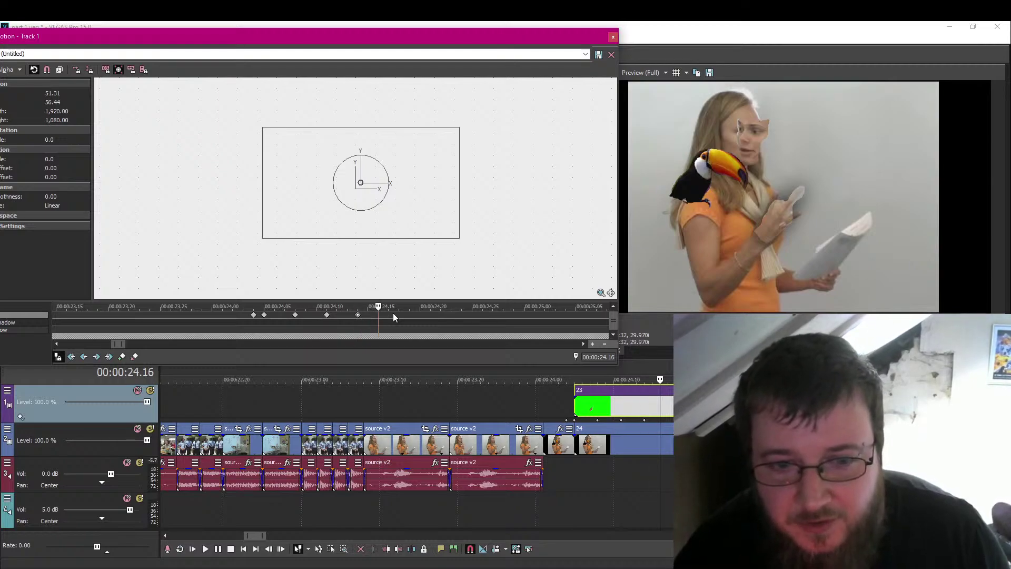
key("Right")
key("Right")
key("ctrl+v")
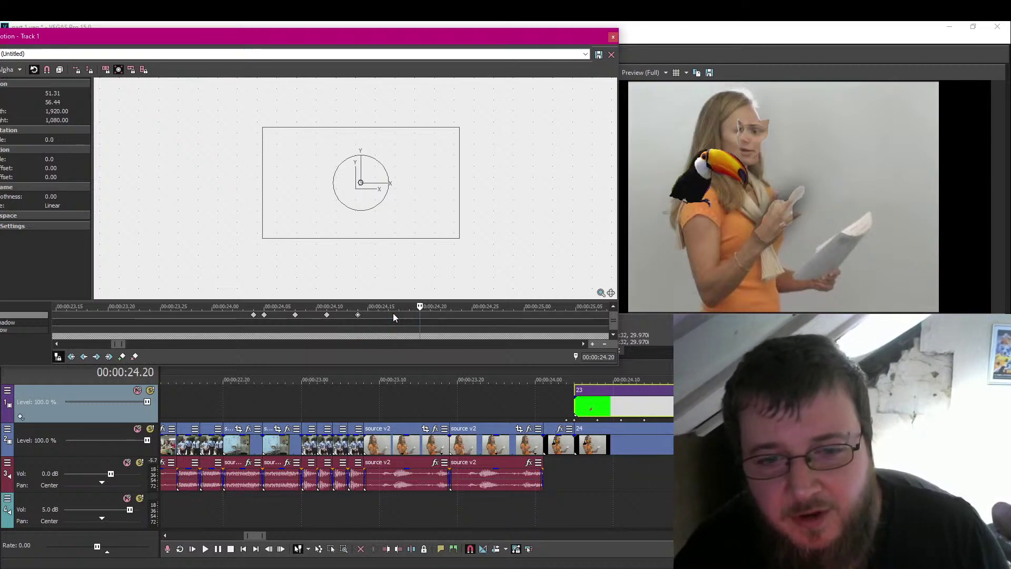
Paste the same keyframe into track 1's motion six frames on, at 00:00:24.26.
key("Right")
key("Right")
key("Right")
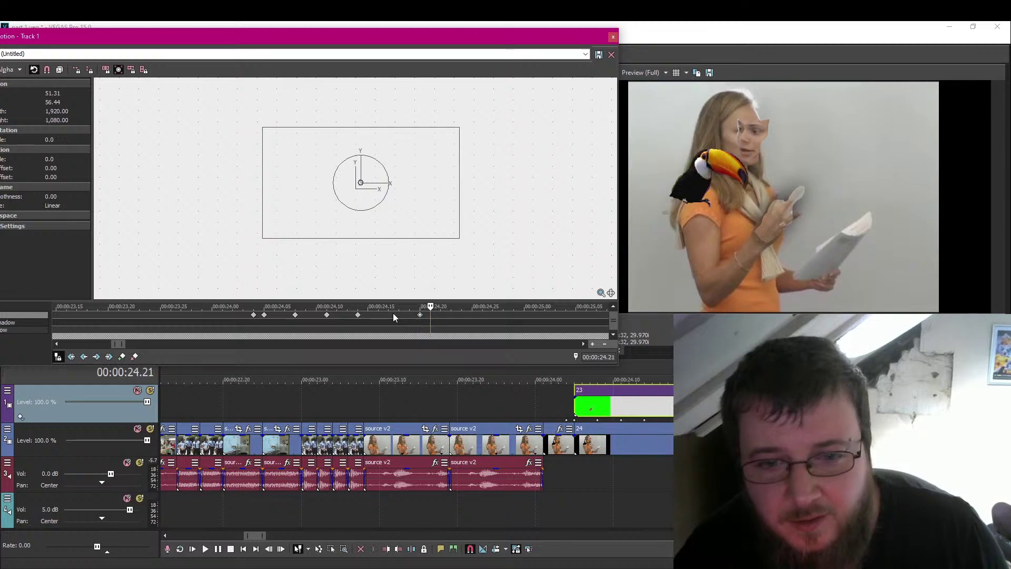
key("Right")
key("Right")
key("Right")
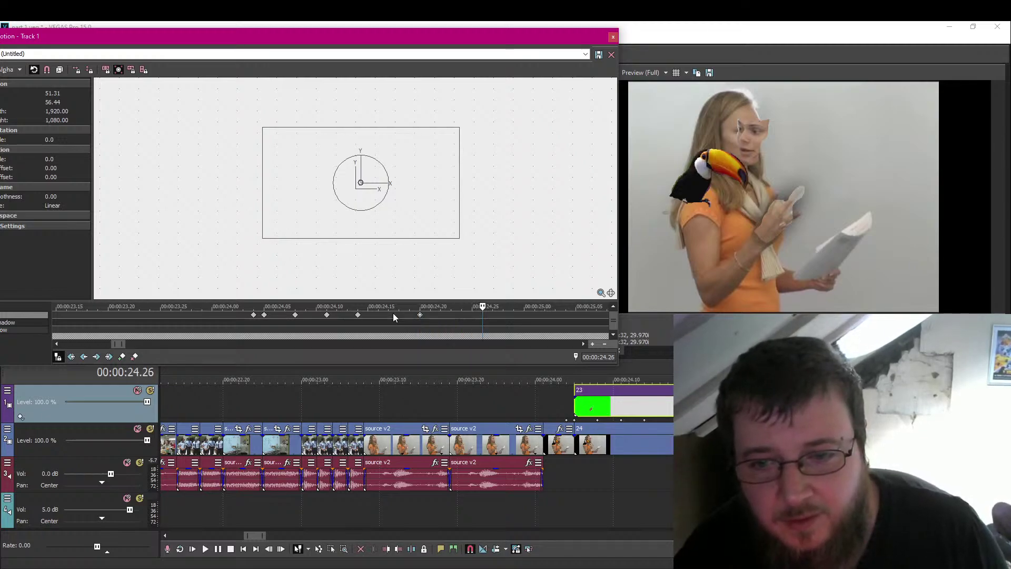
key("Right")
key("Right")
key("Right")
key("Right")
key("Right")
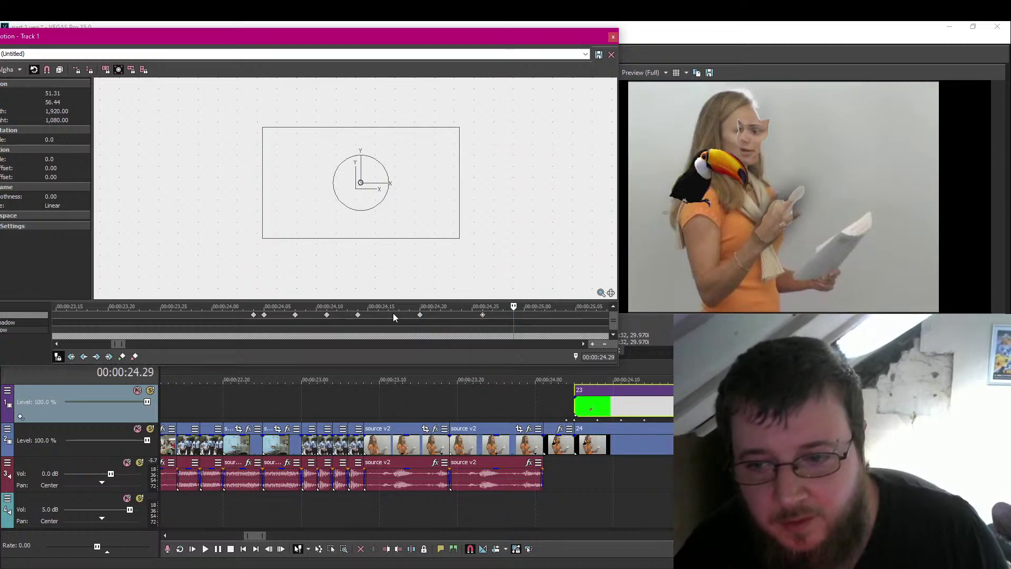
Add the same motion keyframe to track 1 at 00:00:25.02 and 00:00:25.08.
key("Right")
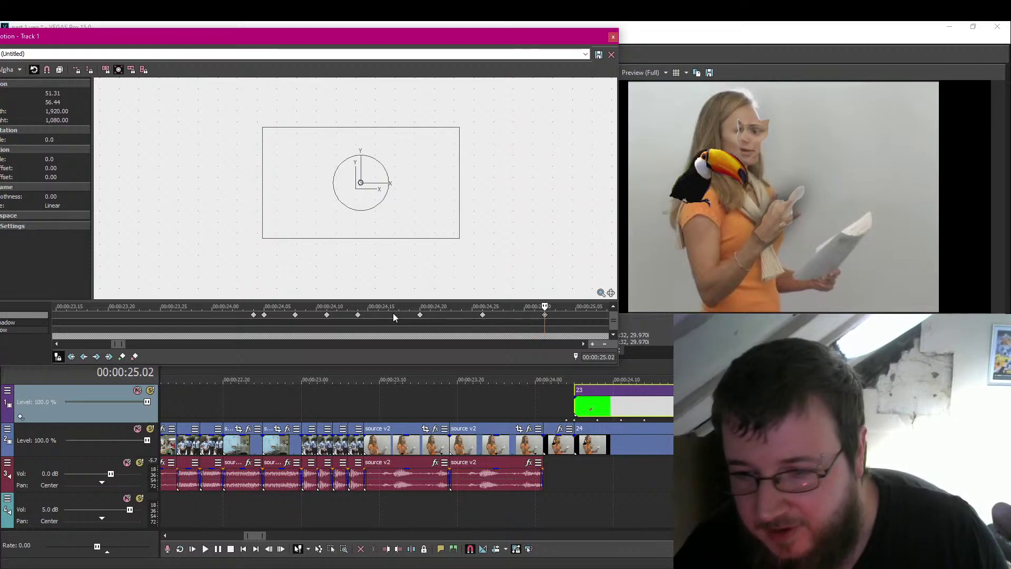
key("Right")
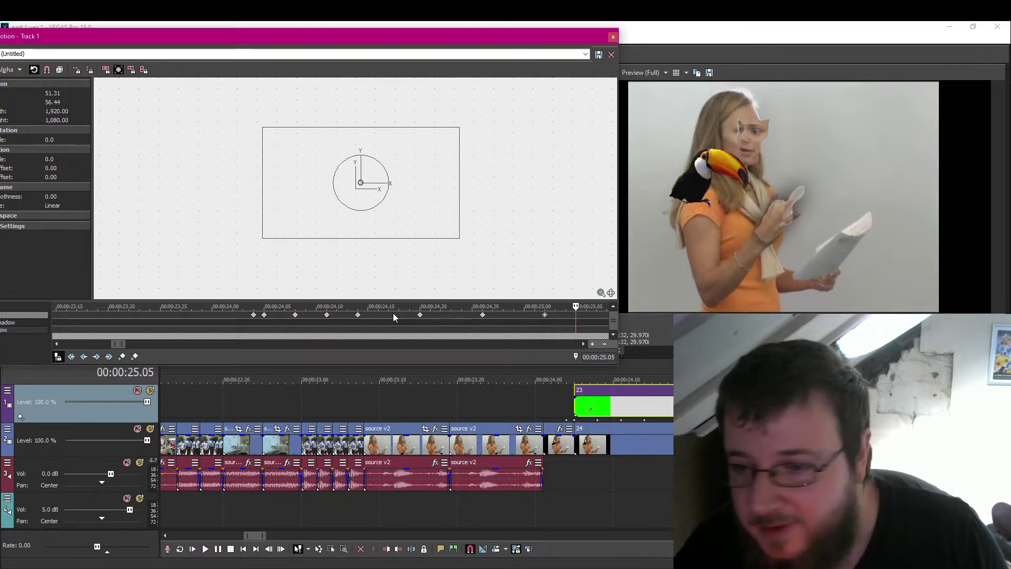
key("Right")
key("Right")
key("Right")
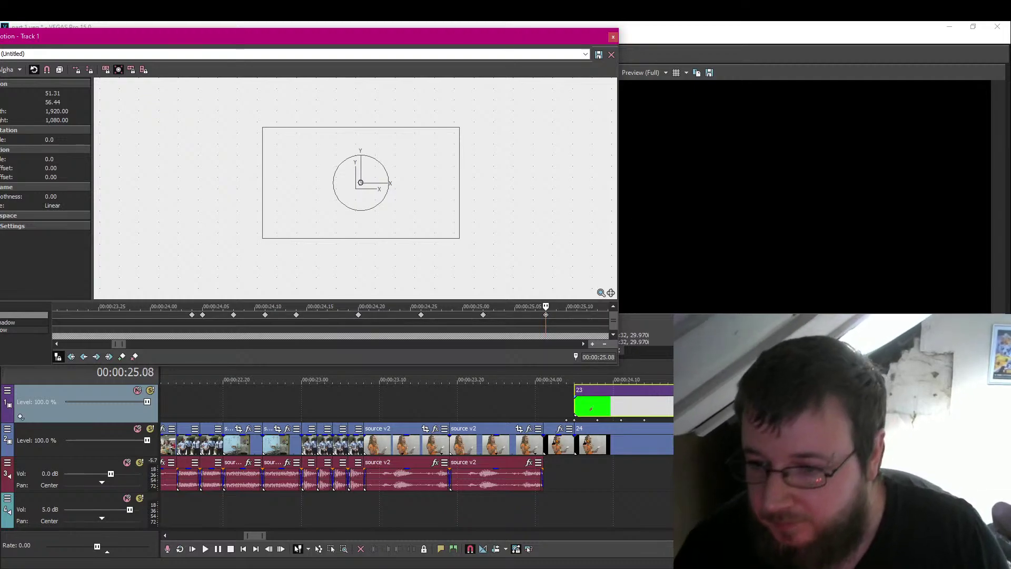
left_click_drag(816, 405, 832, 405)
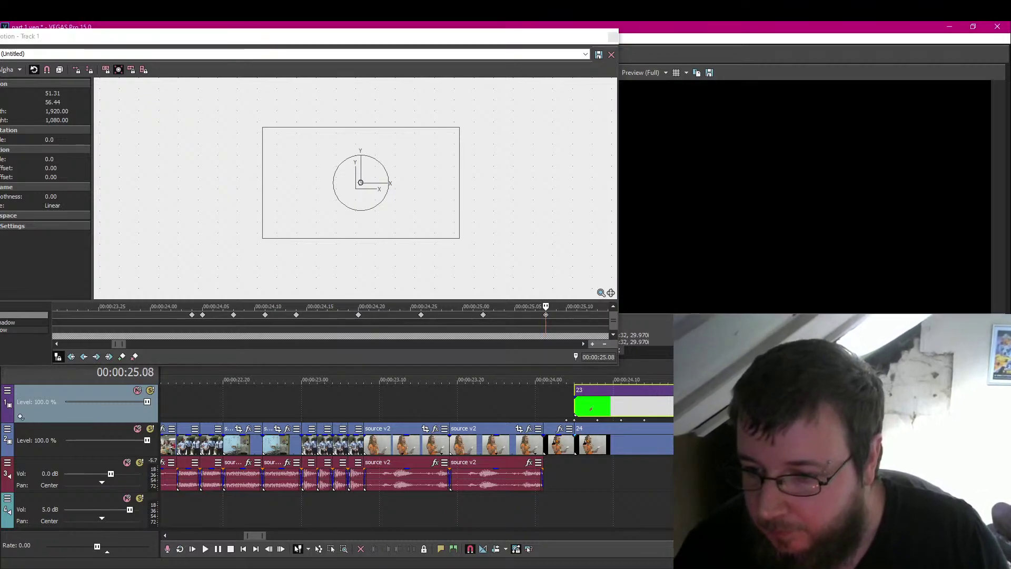
Copy track 1's motion keyframe at 00:00:24.11 and paste it at 00:00:24.17.
left_click(816, 443)
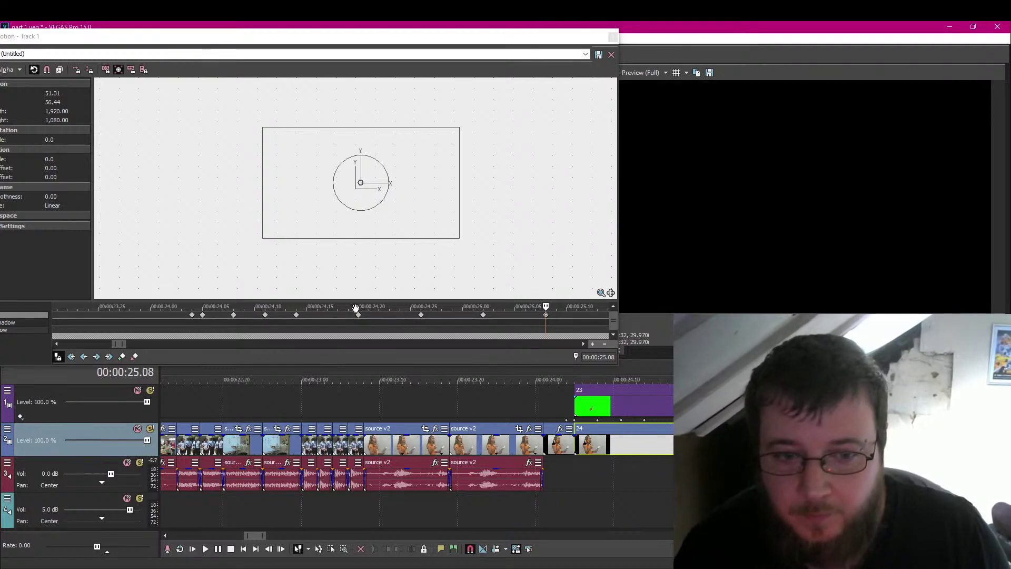
left_click(297, 315)
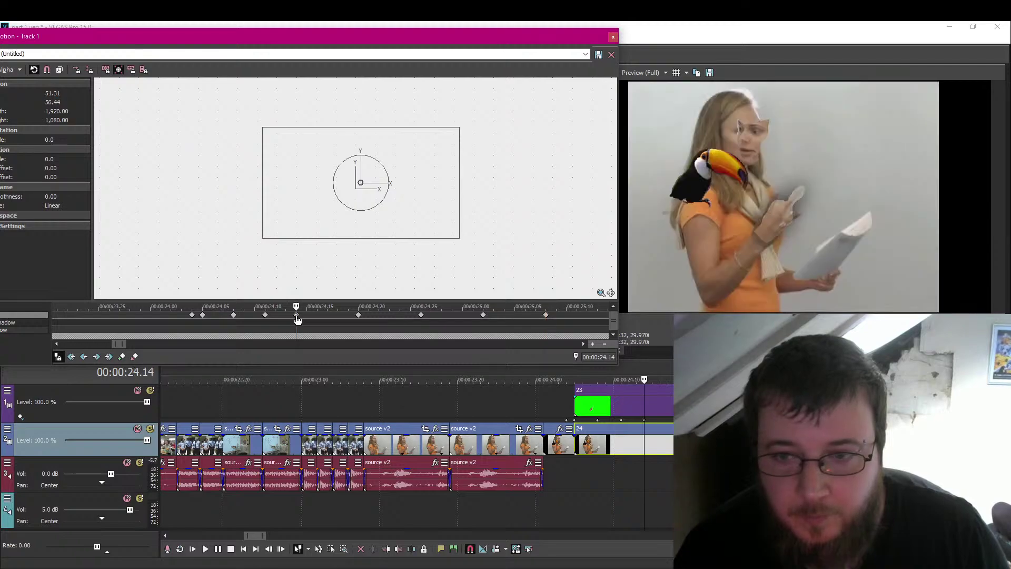
left_click(264, 316)
left_click(359, 315)
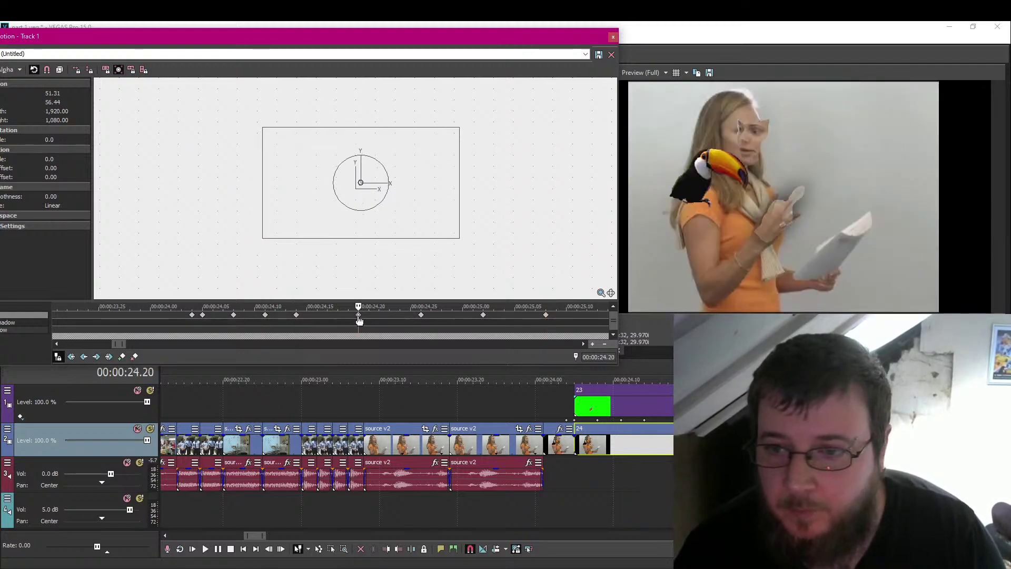
left_click(265, 316)
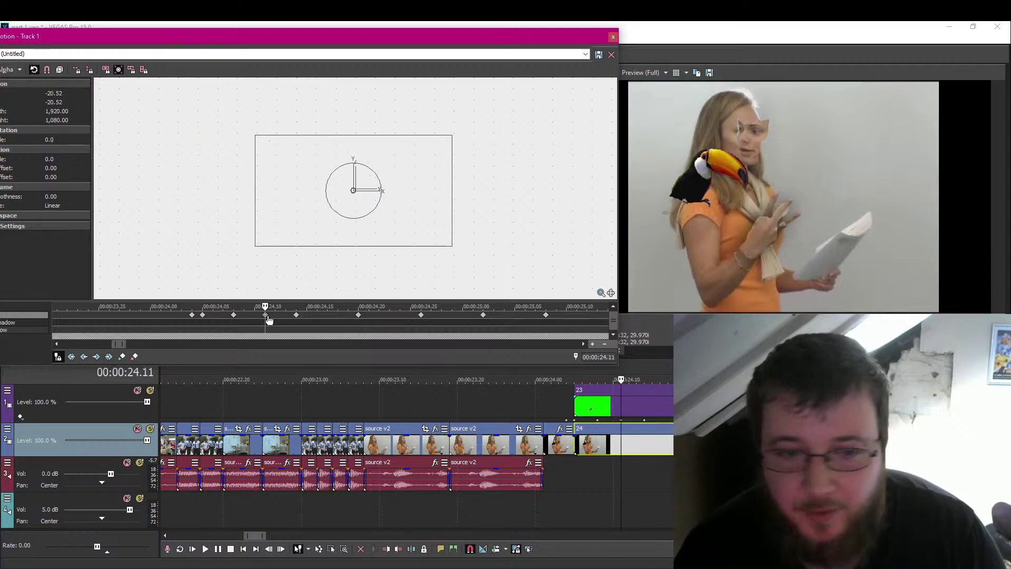
left_click(297, 315)
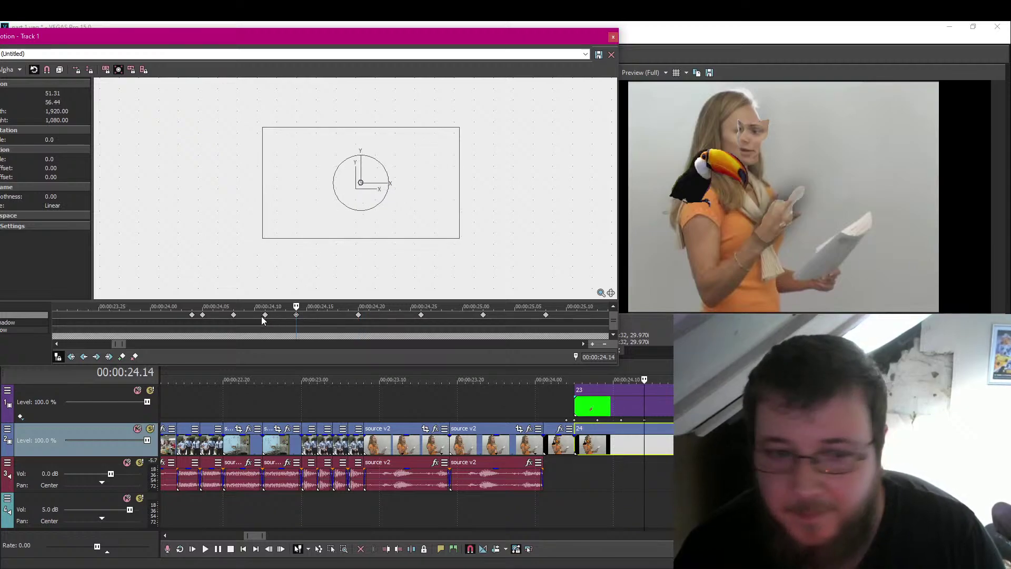
left_click(266, 316)
right_click(266, 316)
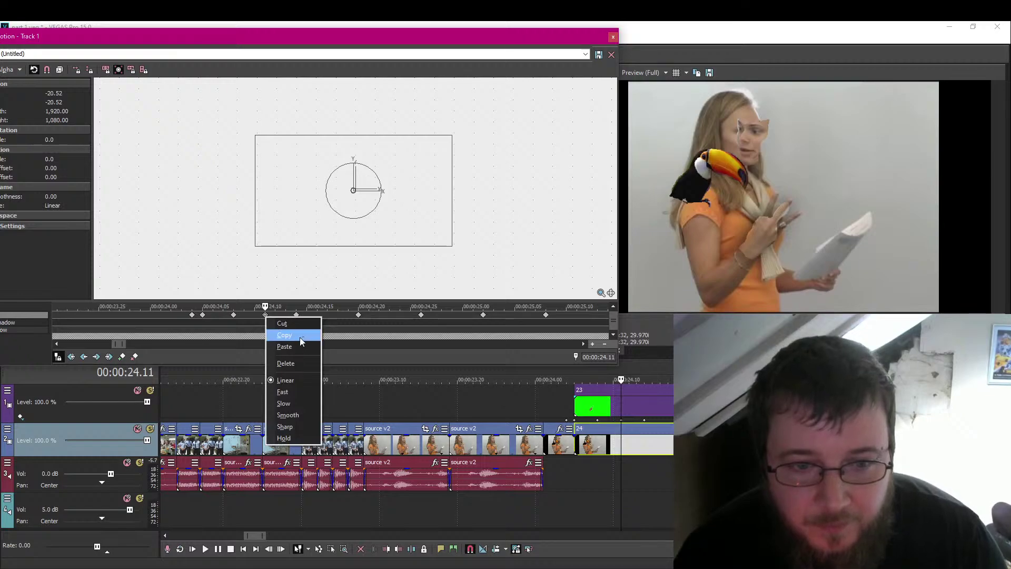
left_click(299, 337)
key("space")
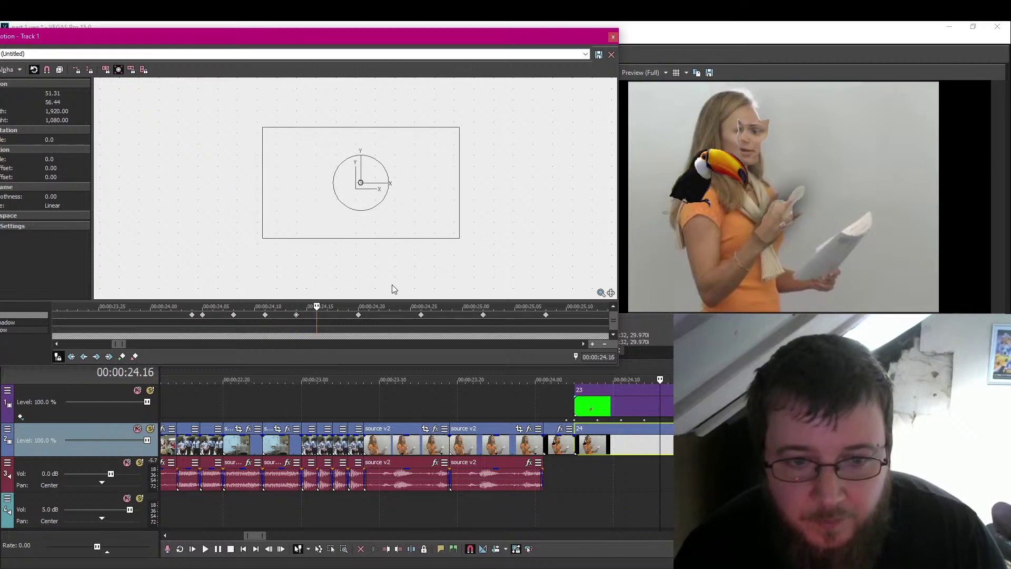
key("ctrl+v")
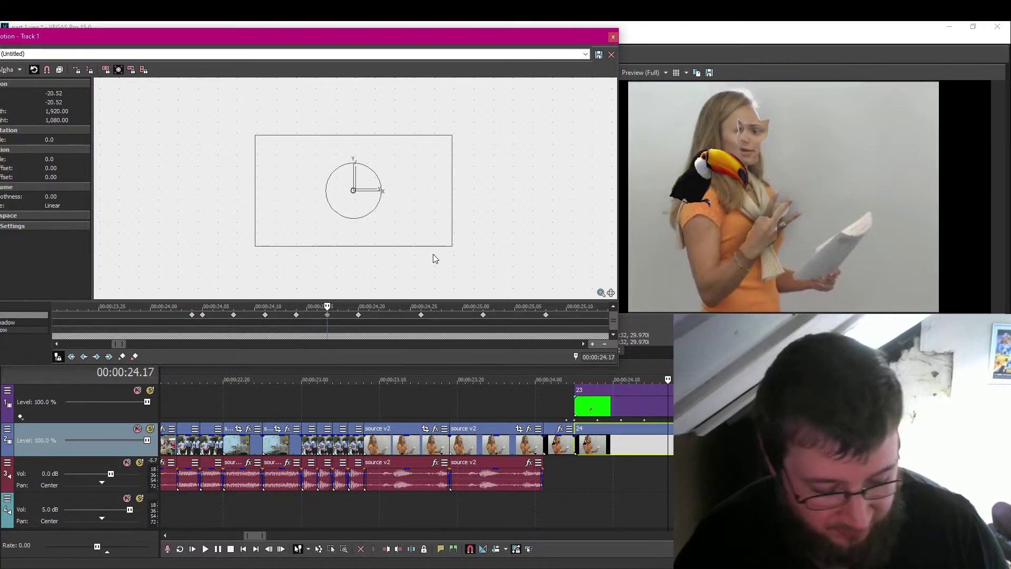
Paste the copied keyframe into track 1's motion at 00:00:24.23.
key("Right")
key("Right")
key("Right")
key("Right")
key("Right")
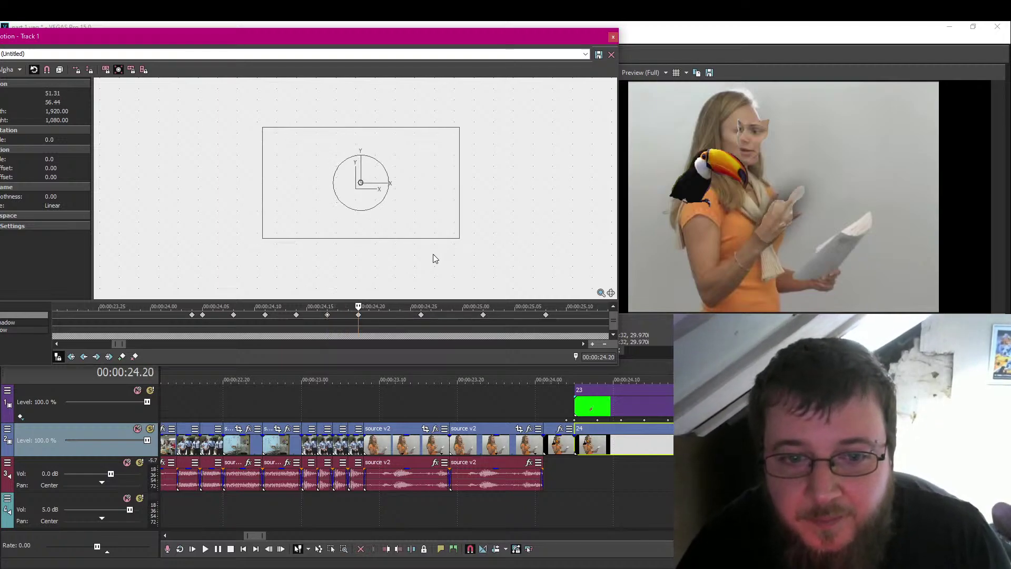
key("ctrl+v")
Paste the same keyframe six frames further on in track 1's motion, at 00:00:24.29.
key("Right")
key("Right")
key("Right")
key("Right")
key("Right")
key("Right")
key("Right")
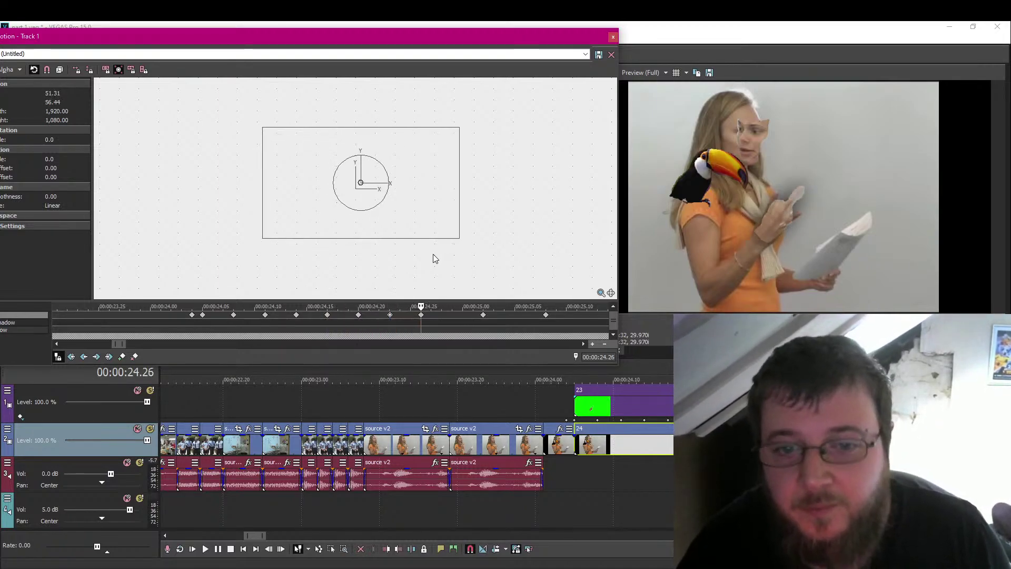
key("ctrl+v")
Add the same motion keyframe at 00:00:25.05 and close the Track Motion window.
key("Right")
key("Right")
key("Right")
key("Right")
key("Right")
key("Right")
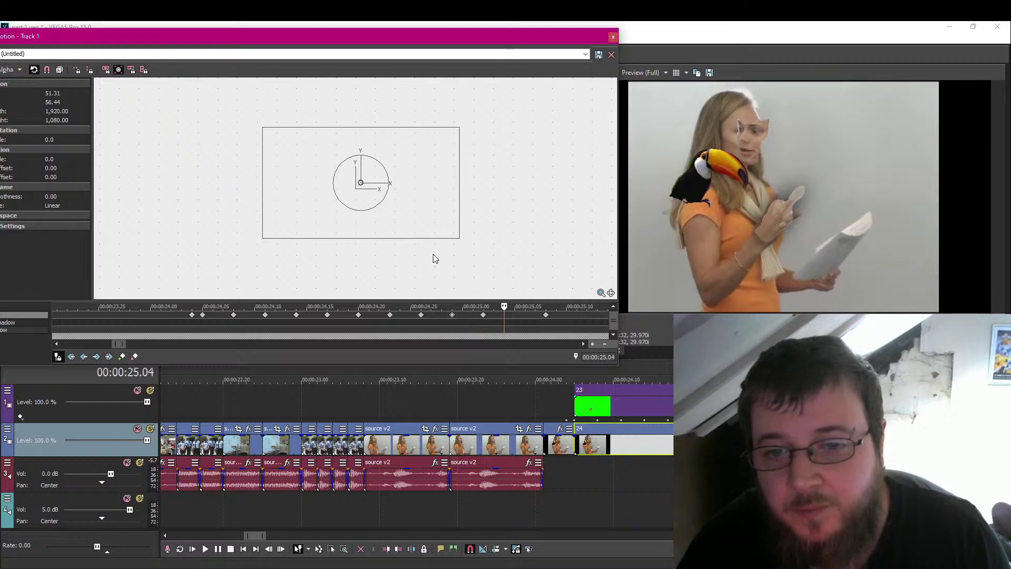
key("ctrl+v")
key("Right")
key("Right")
key("Right")
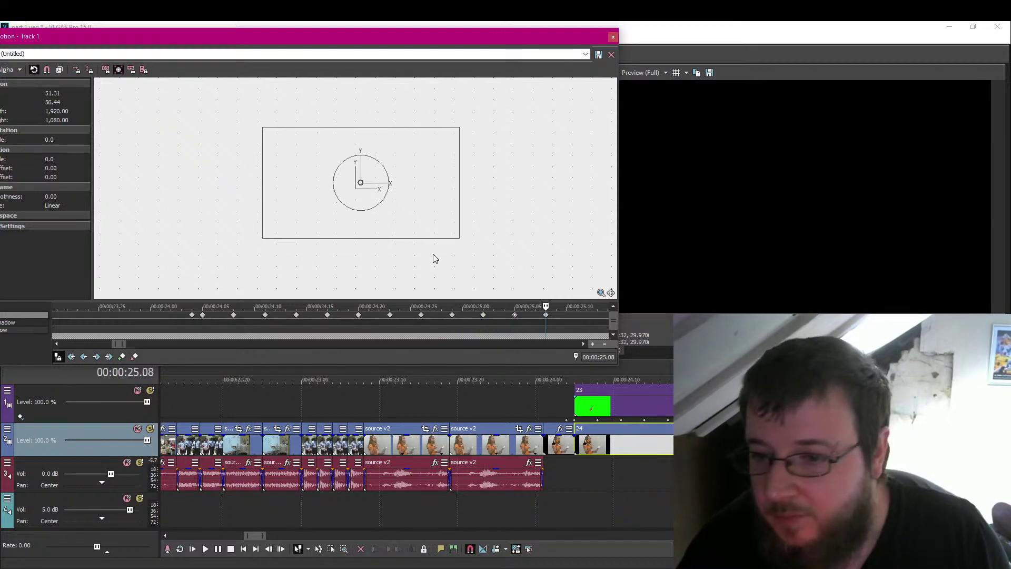
key("Escape")
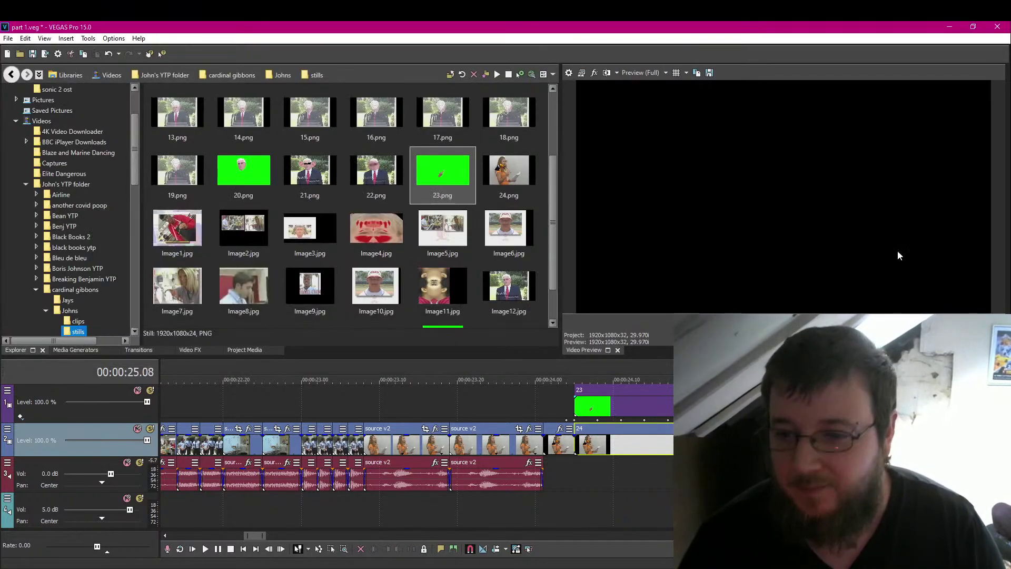
Play back the hand animation and lower the Chroma Keyer blur amount on event 23.
key("j")
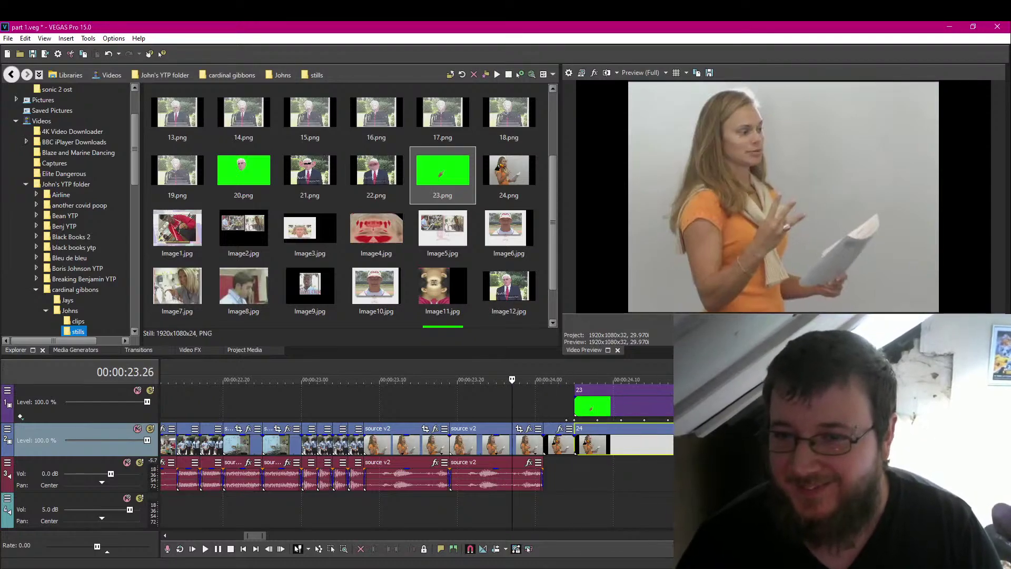
key("space")
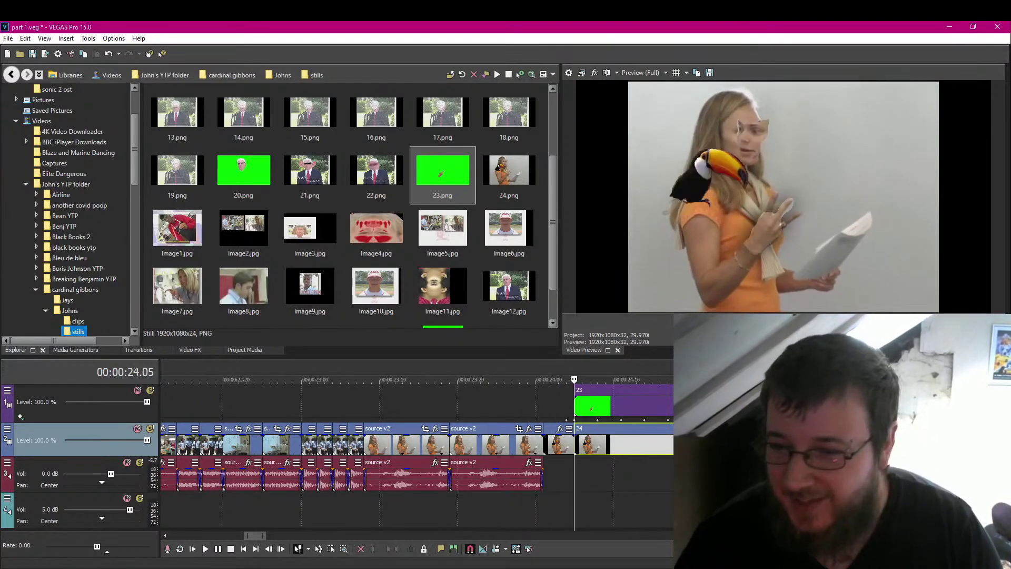
left_click(986, 390)
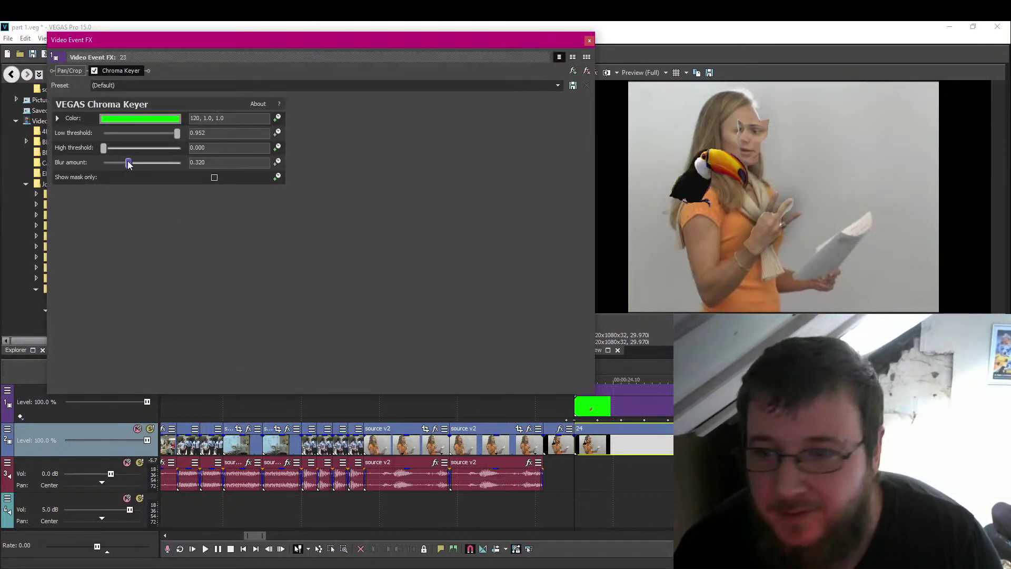
left_click_drag(128, 164, 109, 164)
left_click(590, 41)
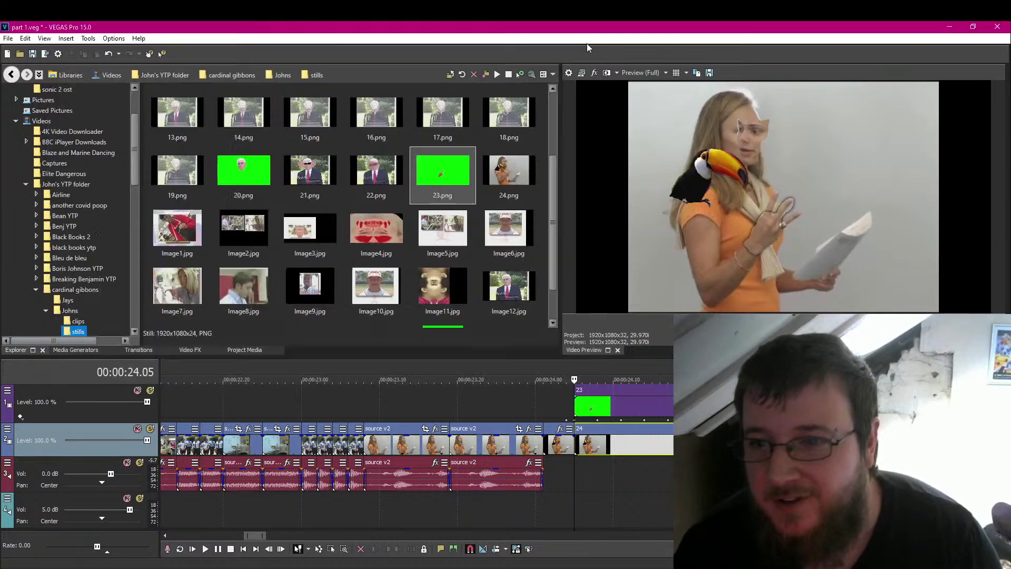
Review the hand animation in playback and check the frames around the cut to the toucan still at 00:00:24.01.
key("space")
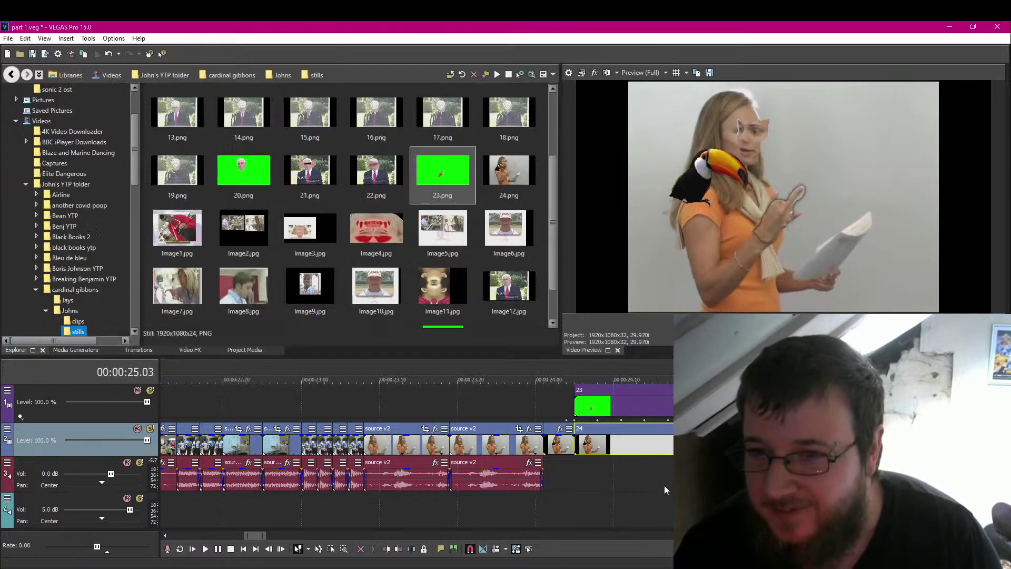
key("j")
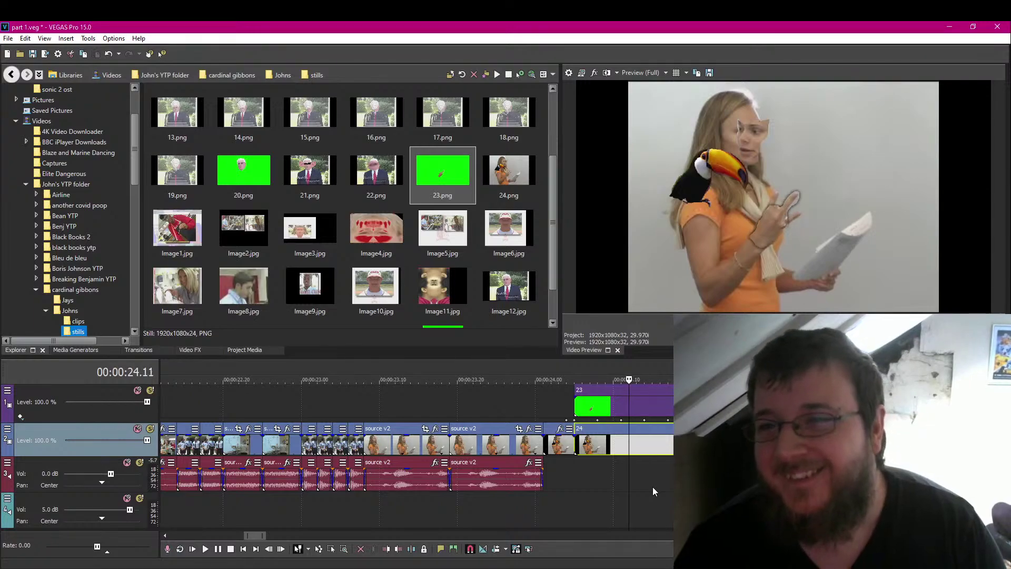
key("Right")
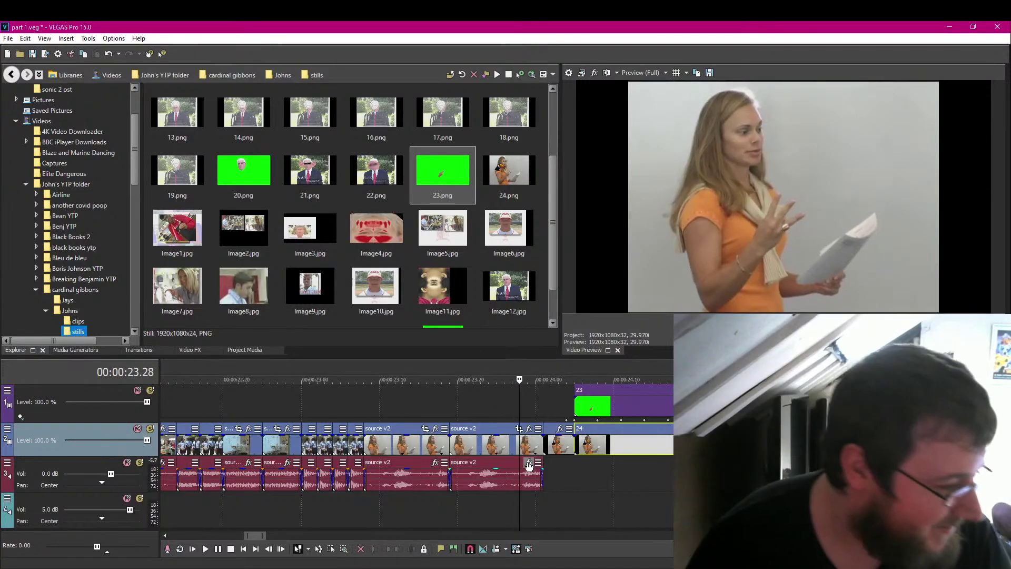
key("Right")
key("Right")
key("Right")
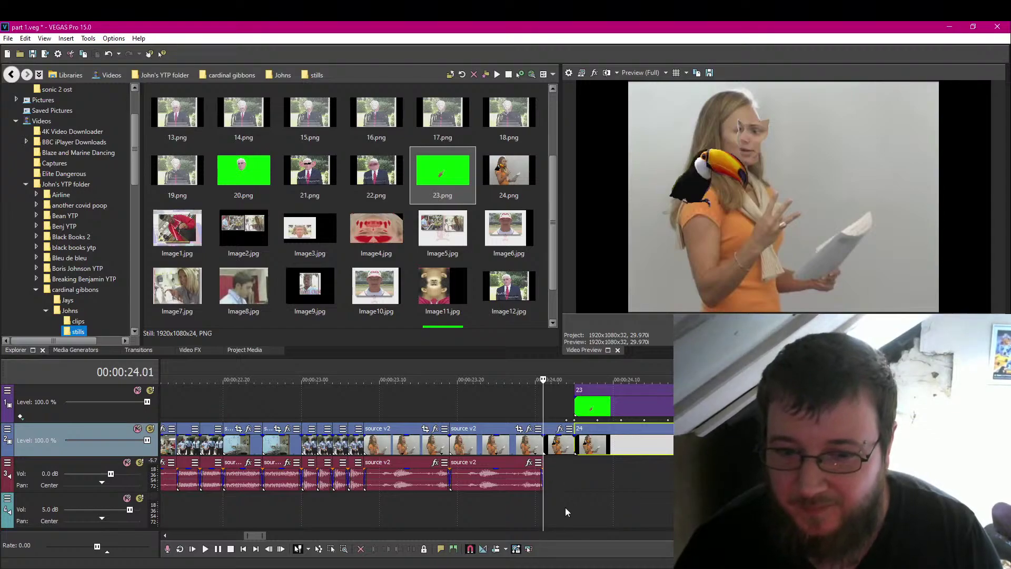
key("Left")
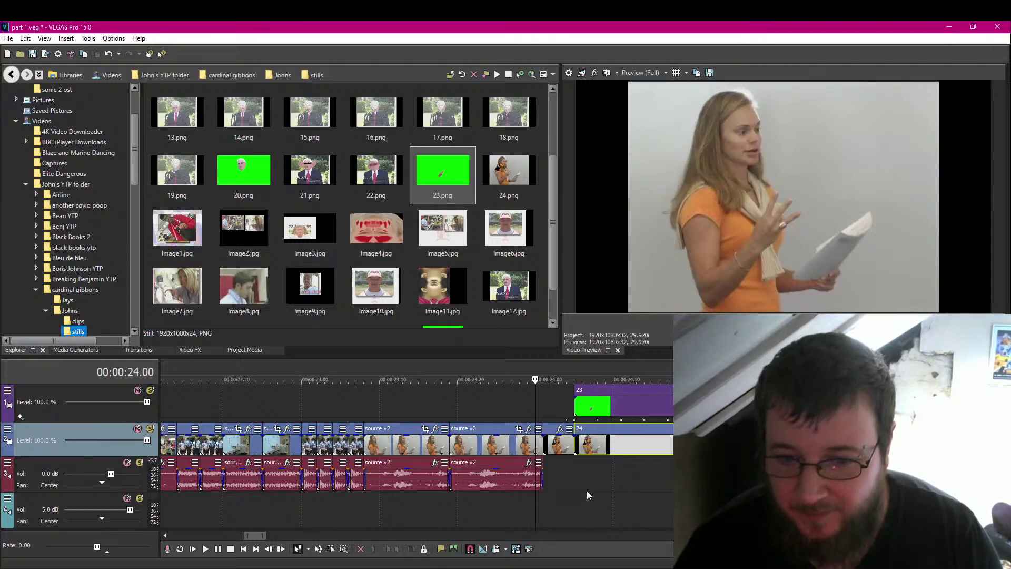
Extend the end of the last source v2 audio event on track 3 by a fraction of a frame past 00:00:24.01.
scroll(587, 491, "up", 3)
key("Right")
left_click(598, 484)
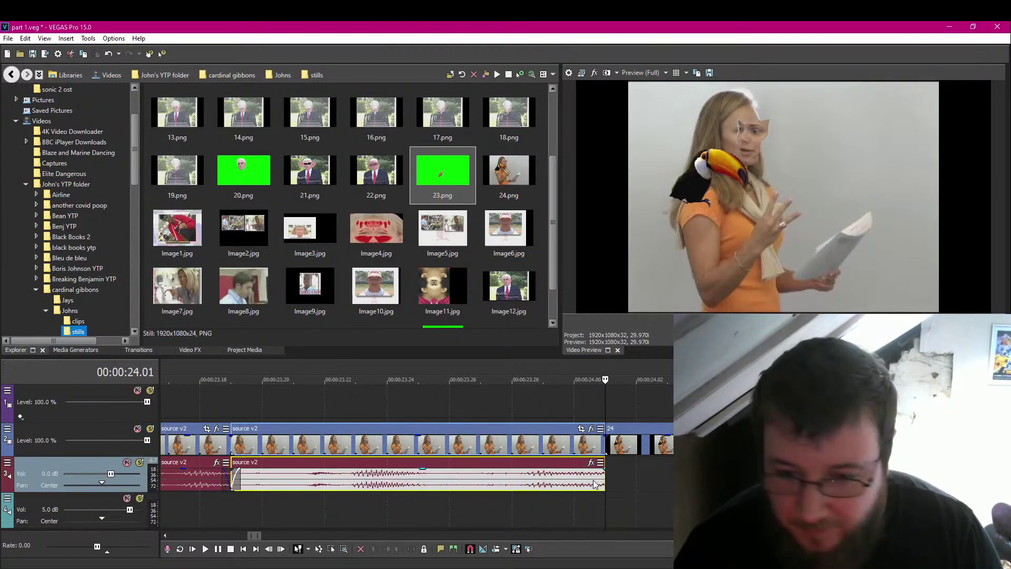
scroll(649, 476, "up", 1)
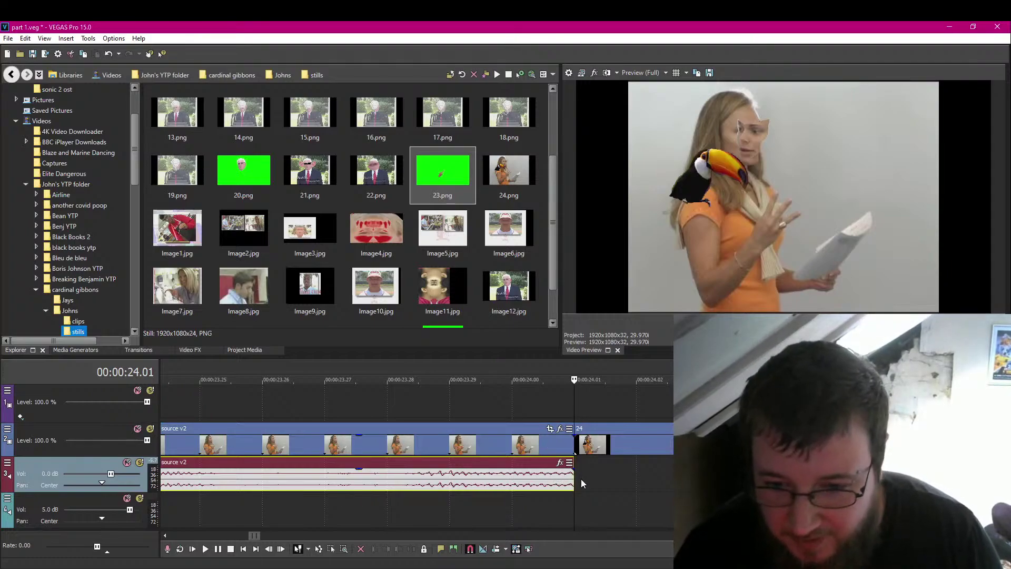
scroll(630, 488, "up", 1)
scroll(611, 487, "up", 1)
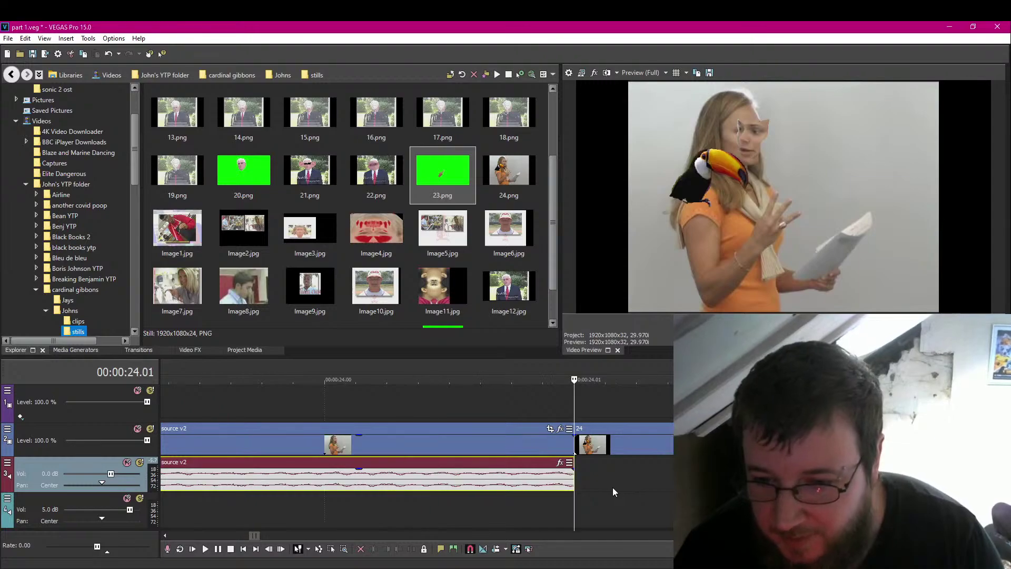
mouse_move(574, 481)
left_mouse_down()
mouse_move(513, 481)
mouse_move(635, 482)
left_mouse_up()
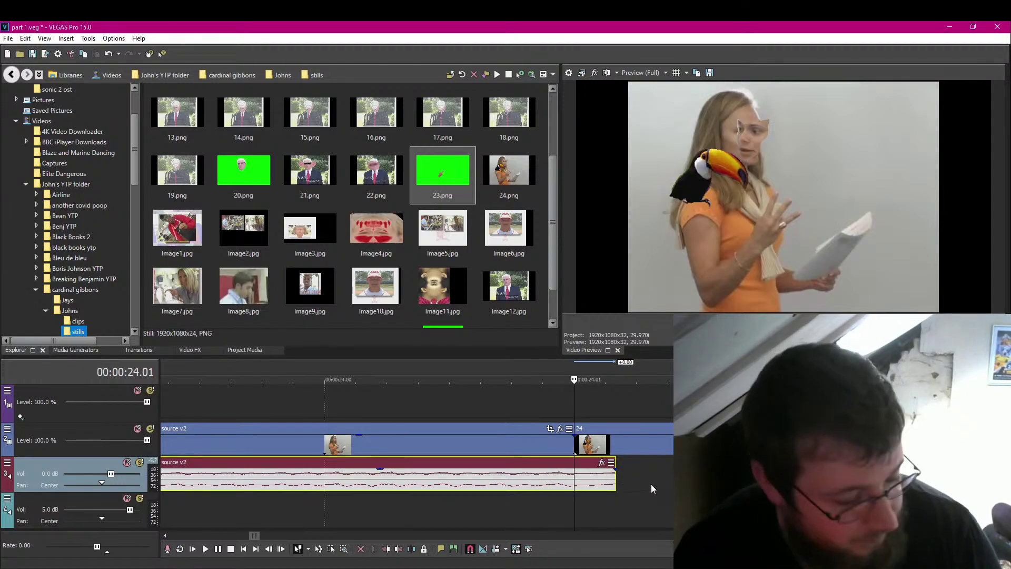
Split the extended audio at 00:00:24.01 and copy the short fragment after the cut without its fade-in.
key("s")
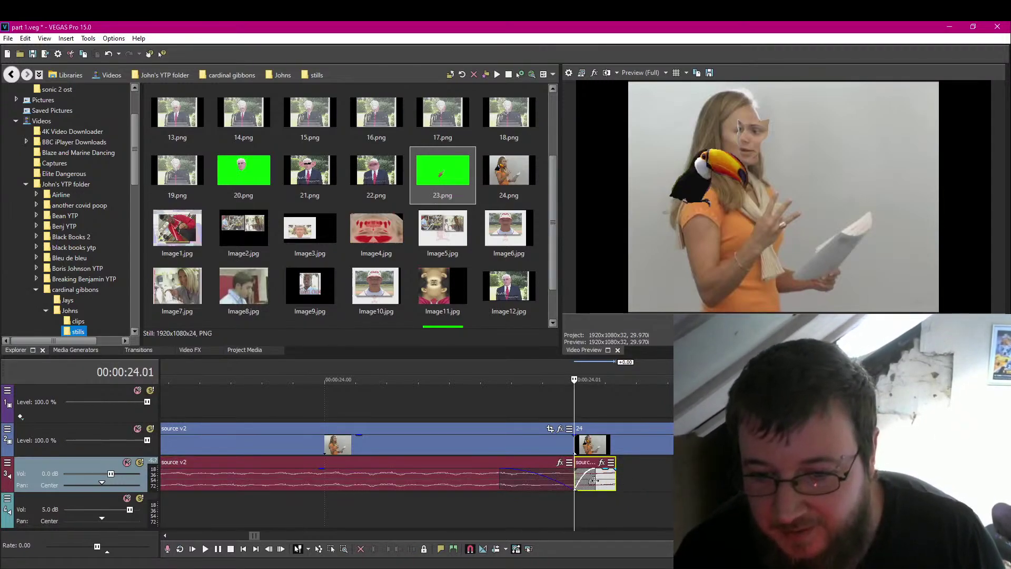
left_click_drag(596, 479, 560, 480)
left_click(86, 55)
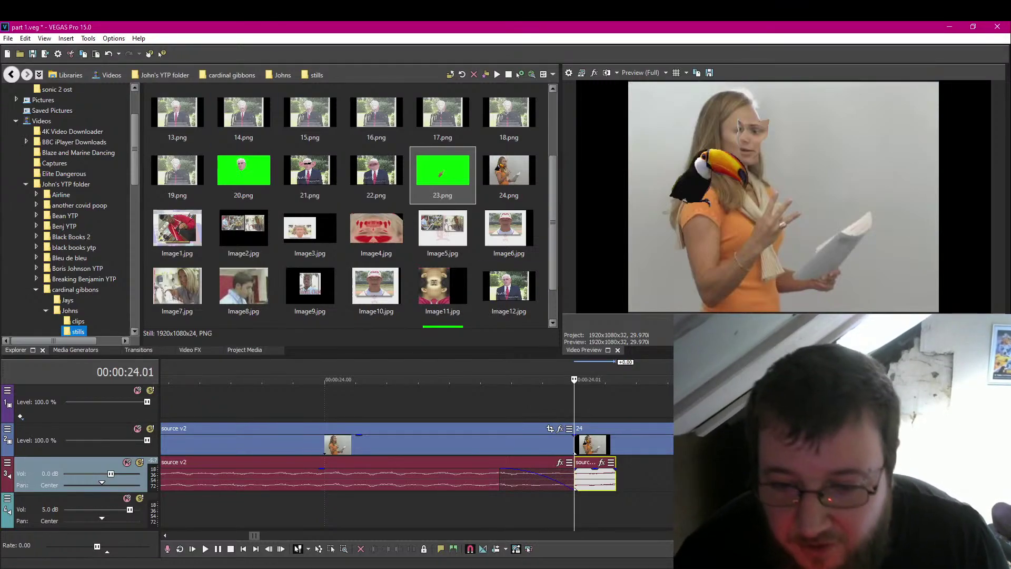
Undo the fade change, split and extension of the track 3 audio event.
key("ctrl+z")
key("ctrl+z")
key("ctrl+z")
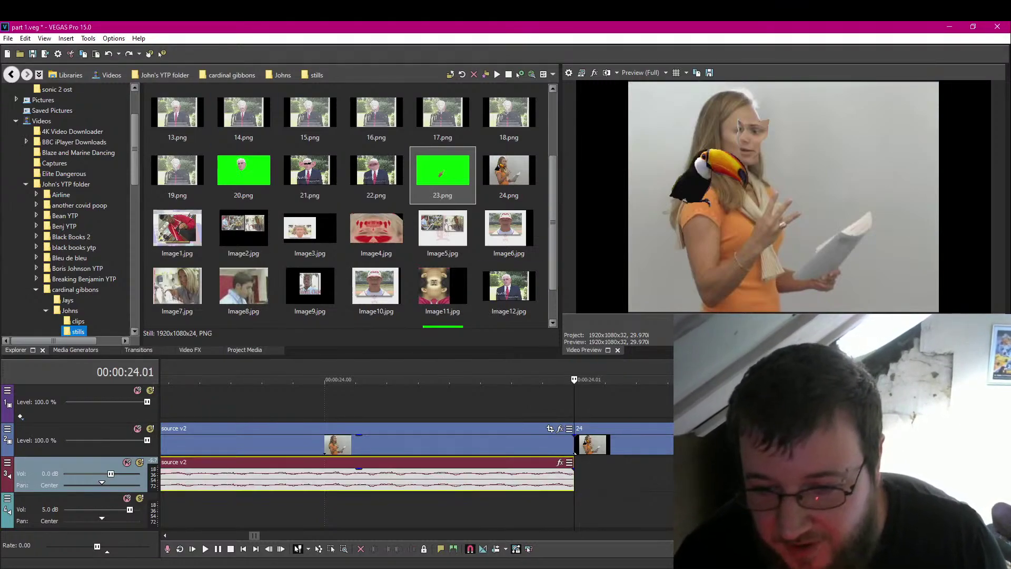
left_click(584, 469)
scroll(583, 468, "down", 4)
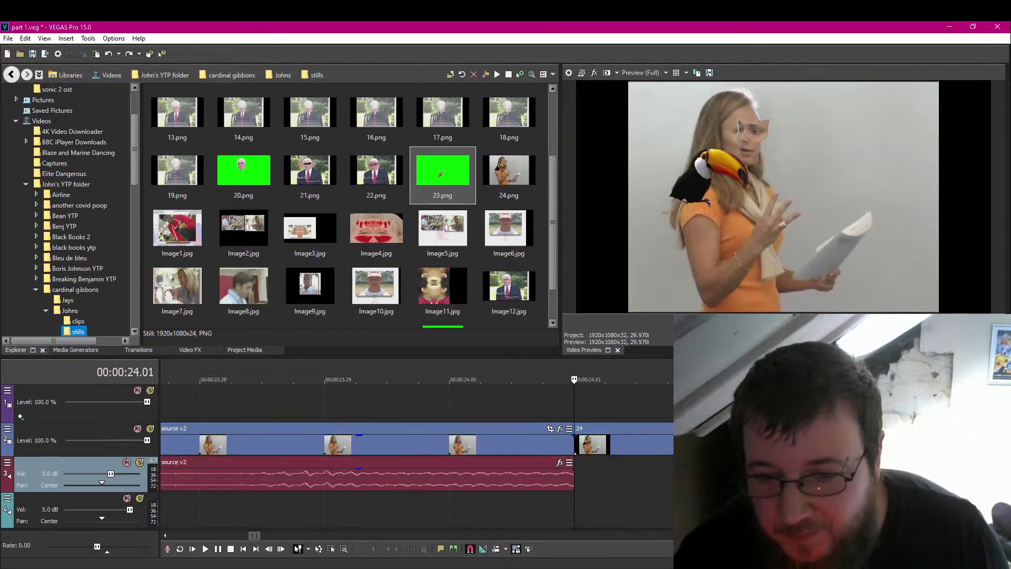
Paste the copied audio fragment repeatedly end to end on track 4, filling 00:00:24.01 to 00:00:24.05.
left_click(574, 508)
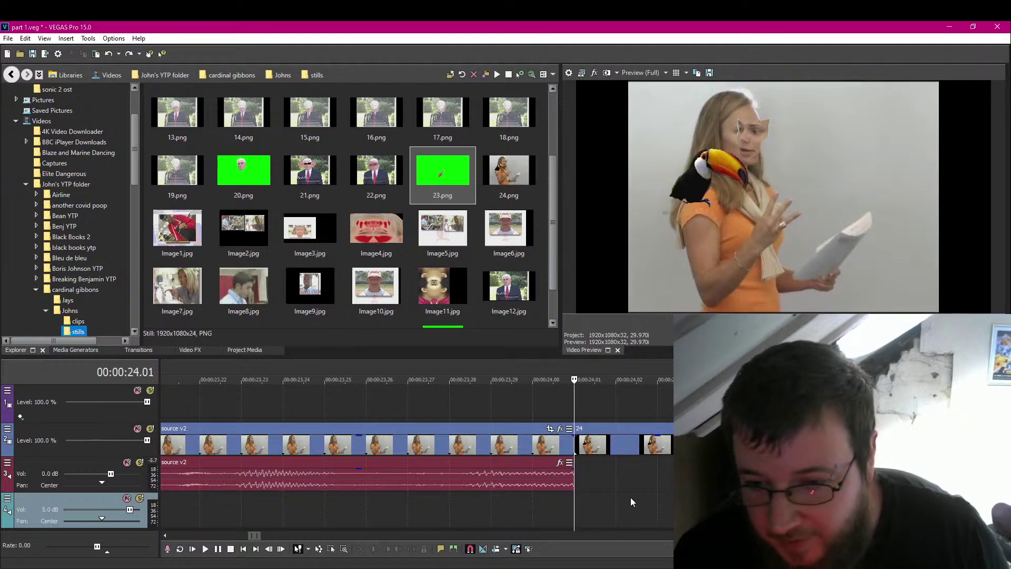
scroll(630, 497, "up", 2)
key("ctrl+v")
key("ctrl+v")
key("ctrl+v")
key("ctrl+v")
key("ctrl+v")
key("ctrl+v")
key("ctrl+v")
key("ctrl+v")
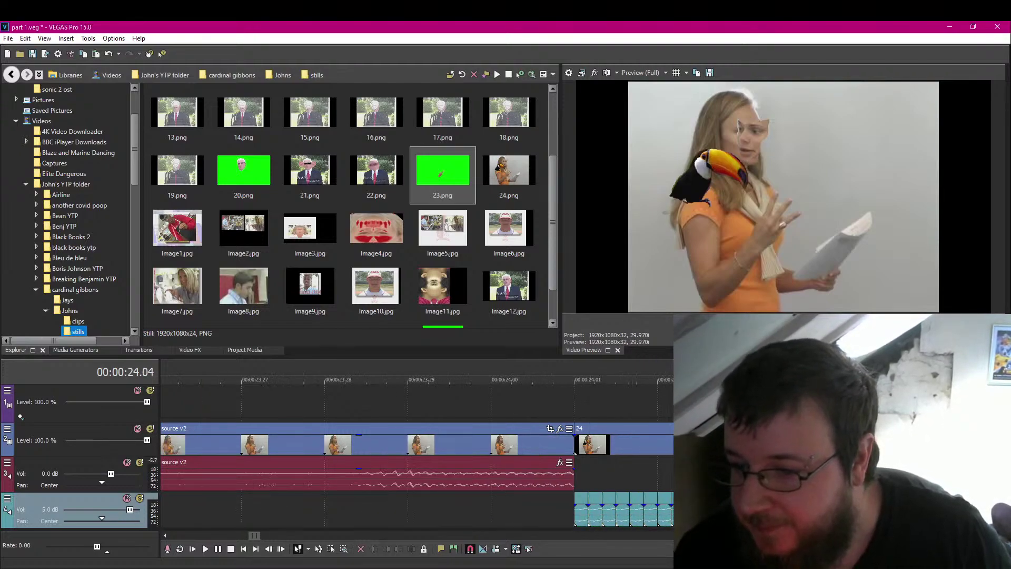
scroll(377, 510, "down", 3)
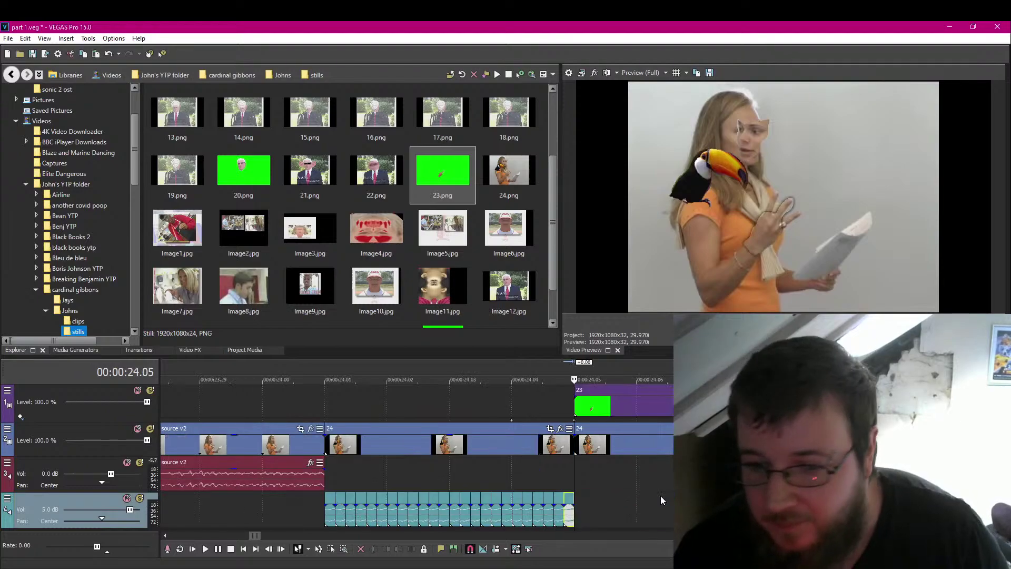
scroll(378, 511, "down", 2)
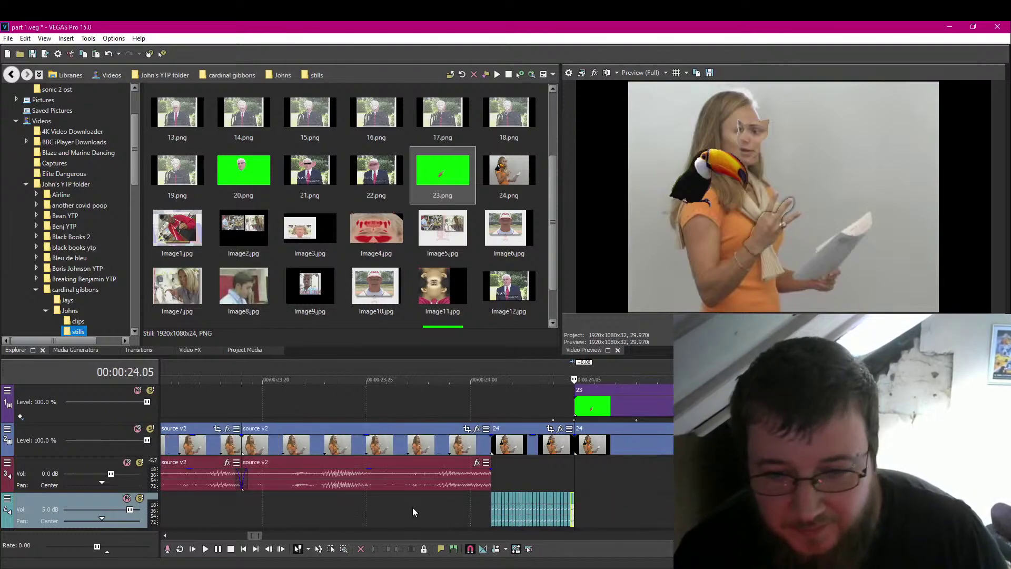
left_click(487, 513)
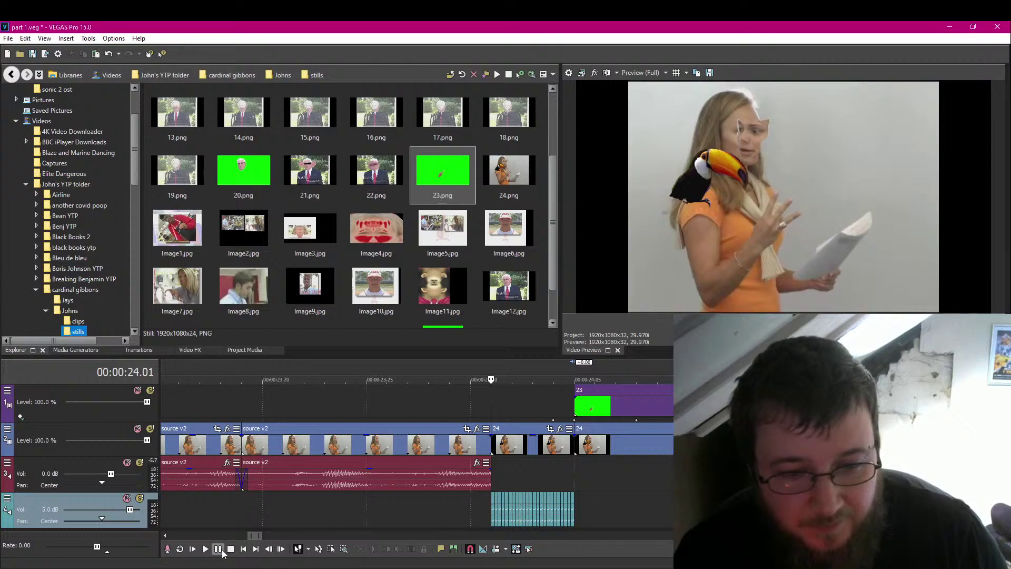
Extend the last audio fragment on track 4 slightly past 00:00:24.05 and split it at 00:00:24.05.
left_click(222, 551)
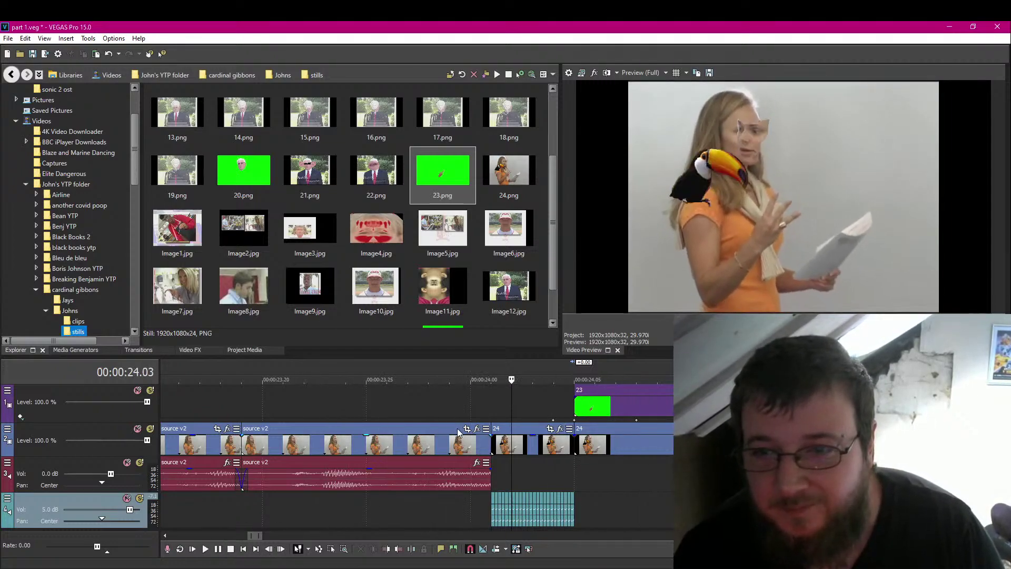
left_click(575, 500)
scroll(590, 510, "up", 4)
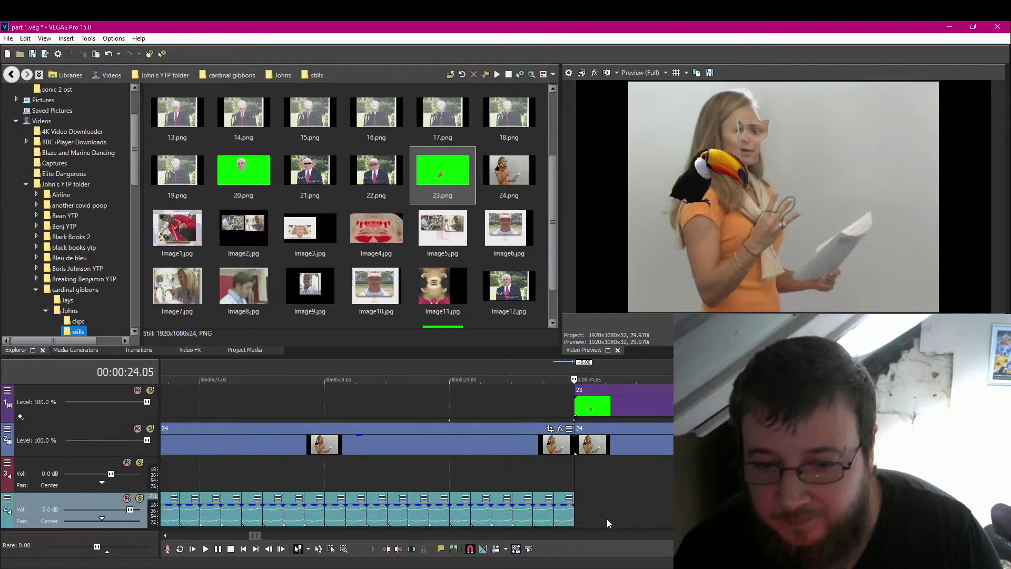
scroll(607, 519, "up", 2)
left_click_drag(575, 515, 614, 516)
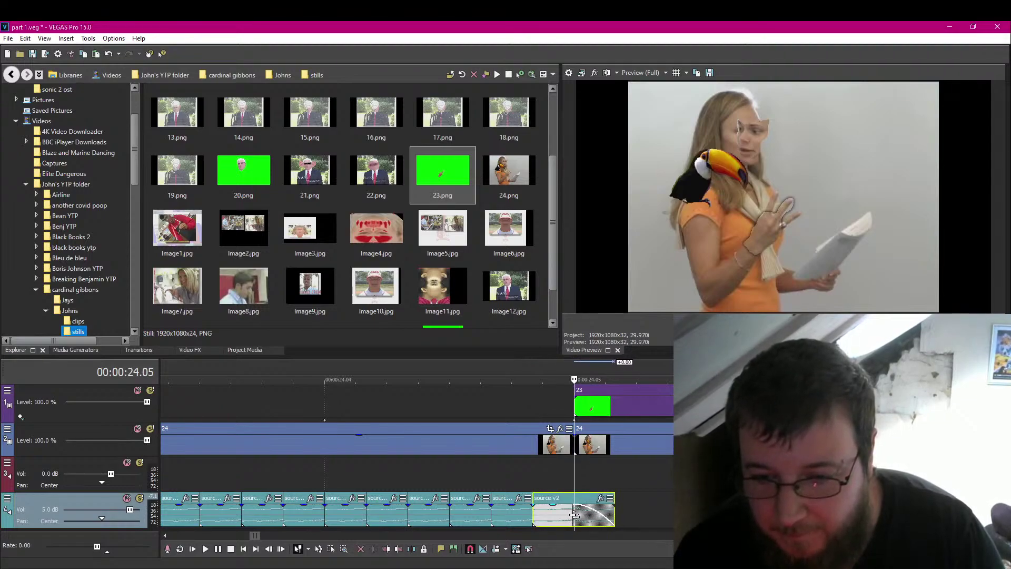
left_click_drag(575, 514, 640, 512)
key("s")
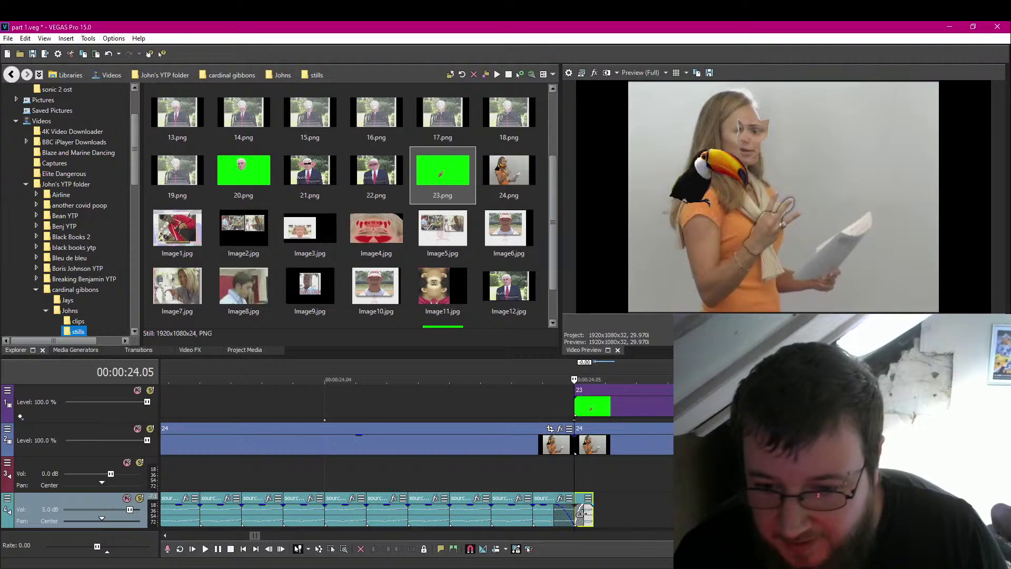
Remove the fade from the short fragment after the cut at 00:00:24.05, copy the fragment and delete it from track 4.
mouse_move(583, 513)
left_mouse_down()
mouse_move(558, 513)
mouse_move(585, 512)
left_mouse_up()
right_click(584, 520)
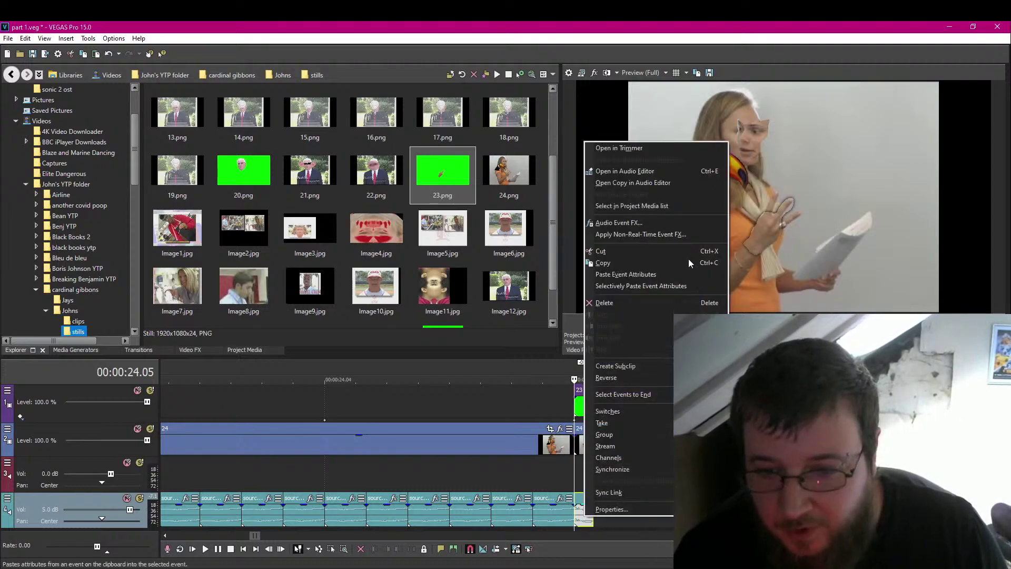
left_click(633, 263)
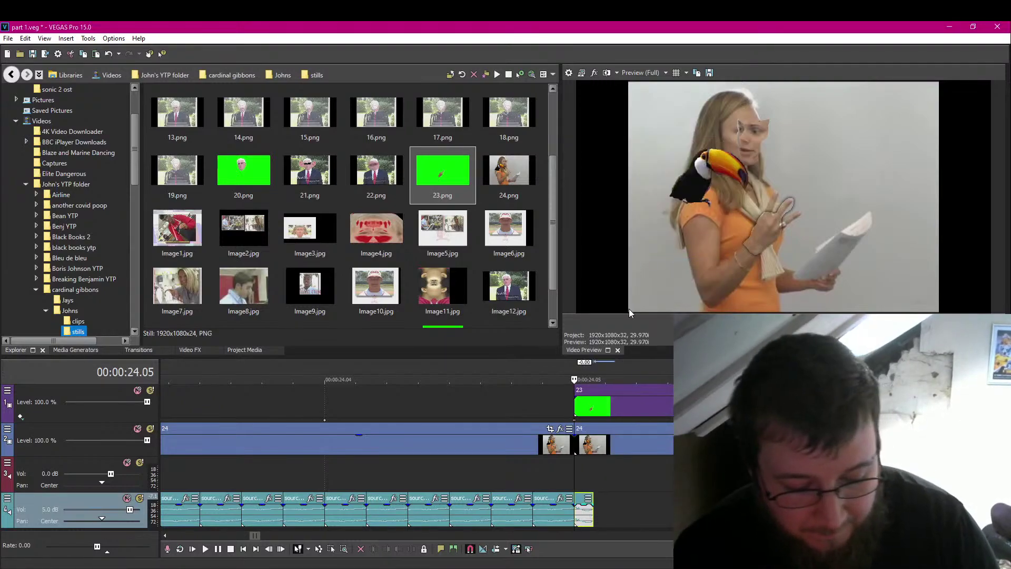
key("Delete")
scroll(619, 509, "down", 2)
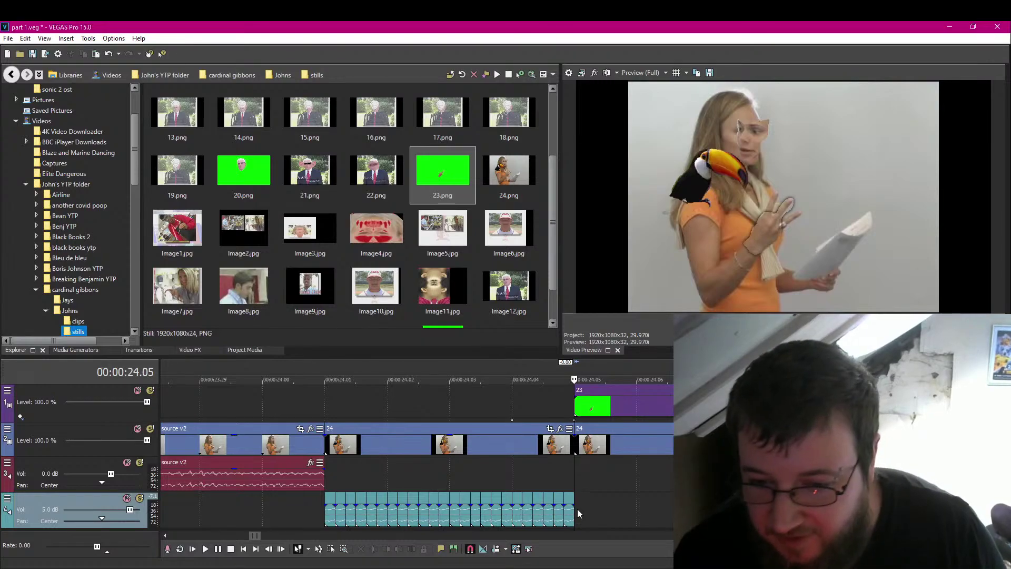
Paste the copied short fragment repeatedly end to end on track 4 from 00:00:24.05 to 00:00:24.07.
key("ctrl+v")
key("ctrl+v")
key("ctrl+v")
key("ctrl+v")
key("ctrl+v")
key("ctrl+v")
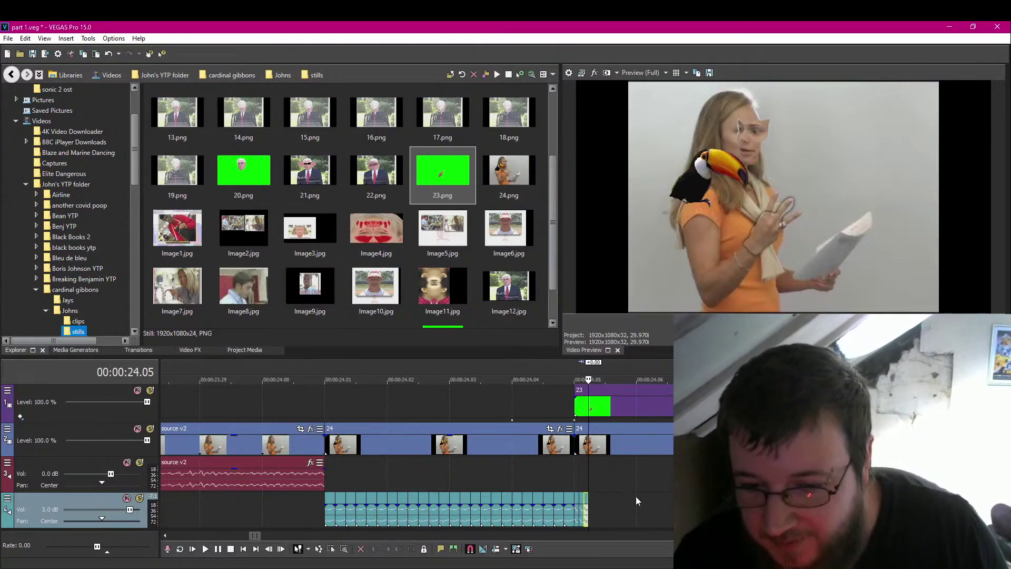
key("ctrl+v")
key("ctrl+v")
key("ctrl+v")
key("ctrl+v")
key("ctrl+v")
key("ctrl+v")
key("ctrl+v")
key("ctrl+v")
key("ctrl+v")
key("ctrl+v")
key("ctrl+v")
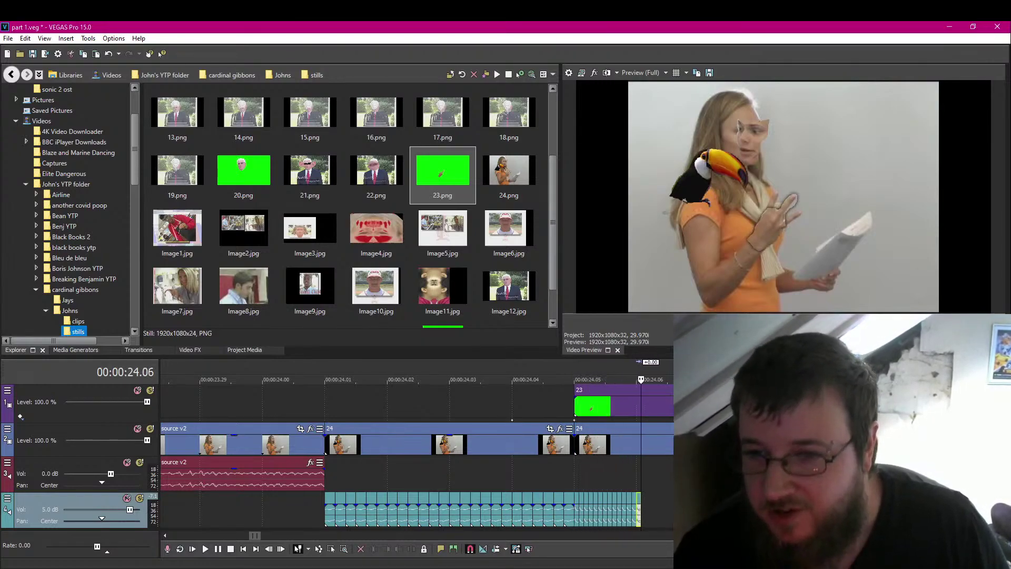
key("ctrl+v")
key("ctrl+v")
key("ctrl+v")
key("ctrl+v")
key("ctrl+v")
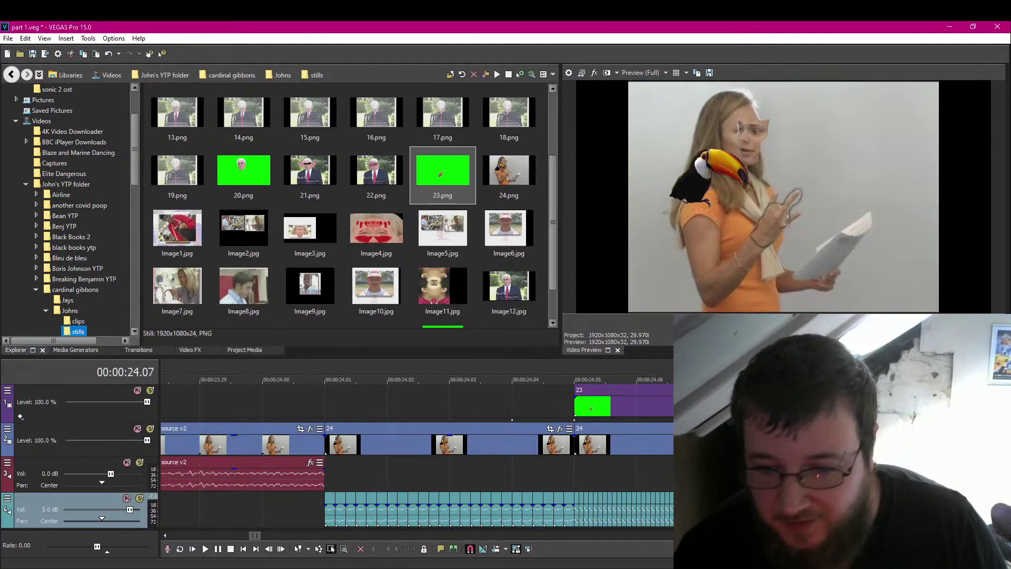
Copy the run of short fragments from 00:00:24.05 to 00:00:24.07 and paste it repeatedly to fill track 4 up to 00:00:25.08.
left_click_drag(638, 509, 578, 507)
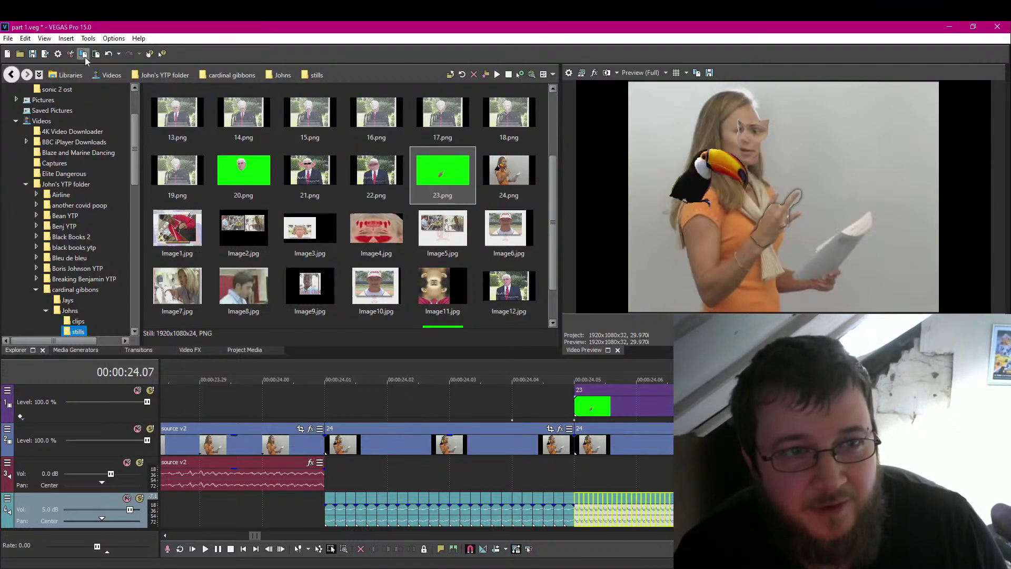
key("Down")
key("Down")
key("Down")
key("Down")
key("Down")
key("Down")
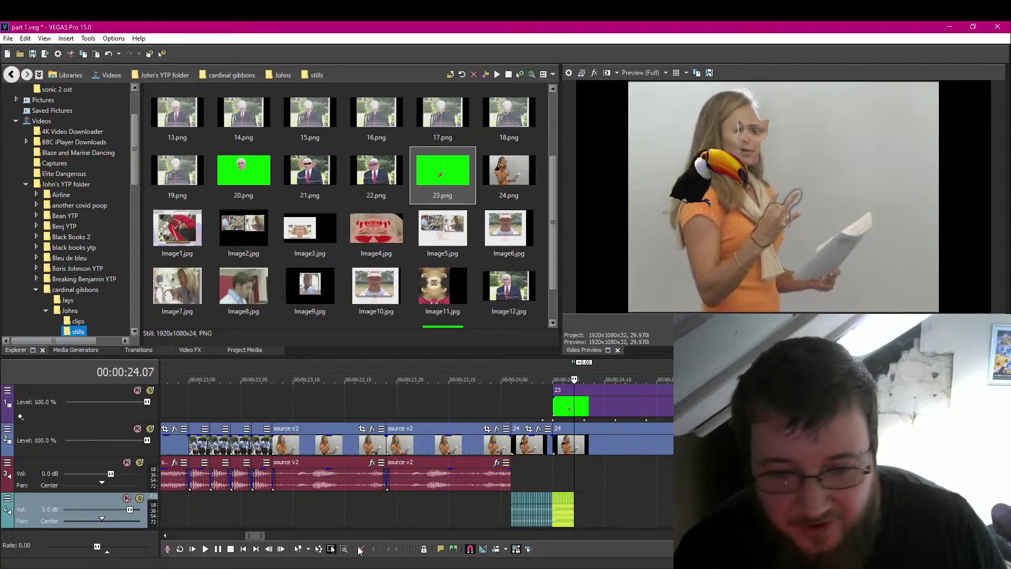
left_click_drag(255, 536, 257, 536)
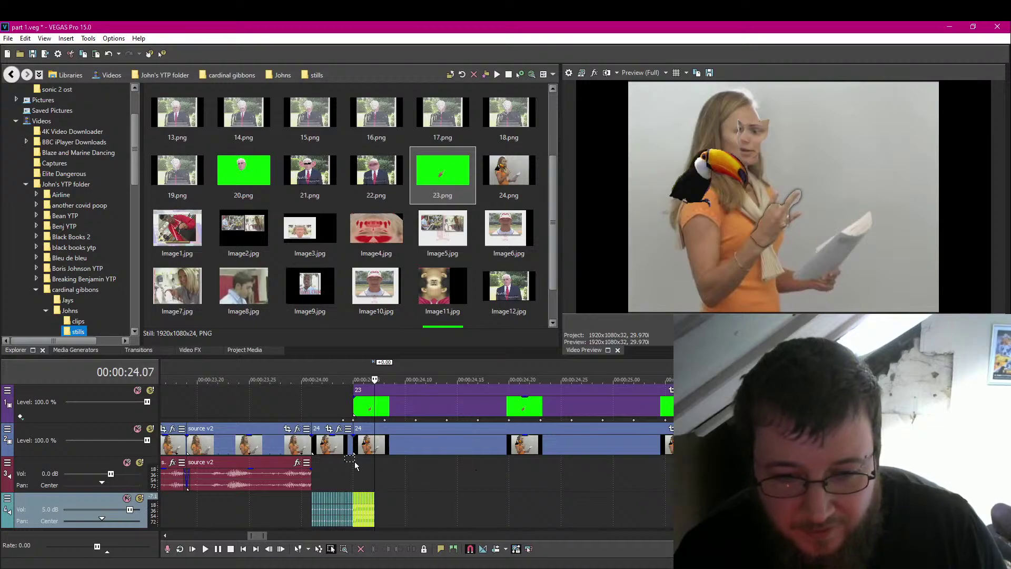
left_click_drag(560, 500, 399, 475)
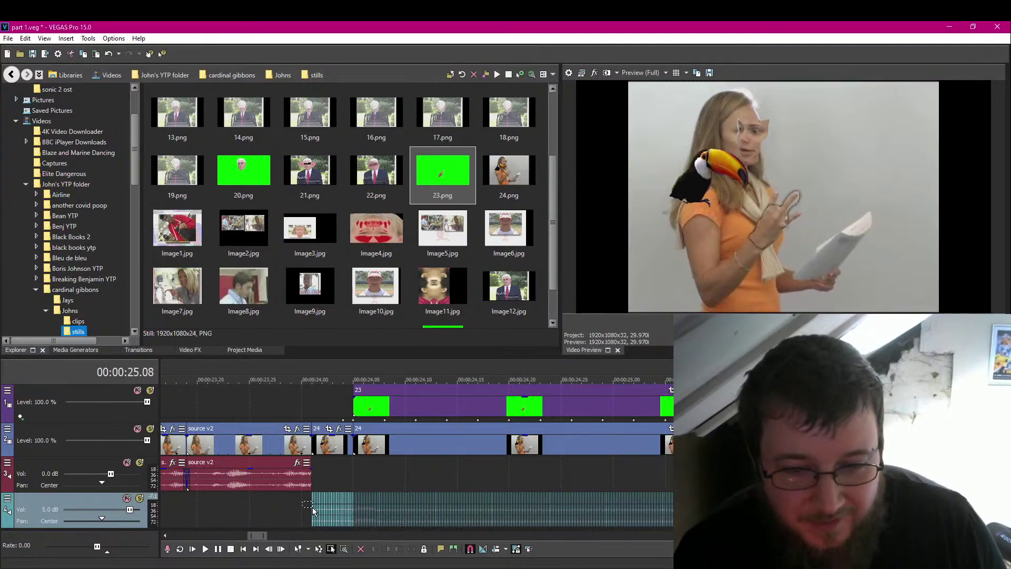
Play back the stuttered audio on track 4 from 00:00:24.01 to the end of the still.
left_click(310, 505)
left_click(206, 548)
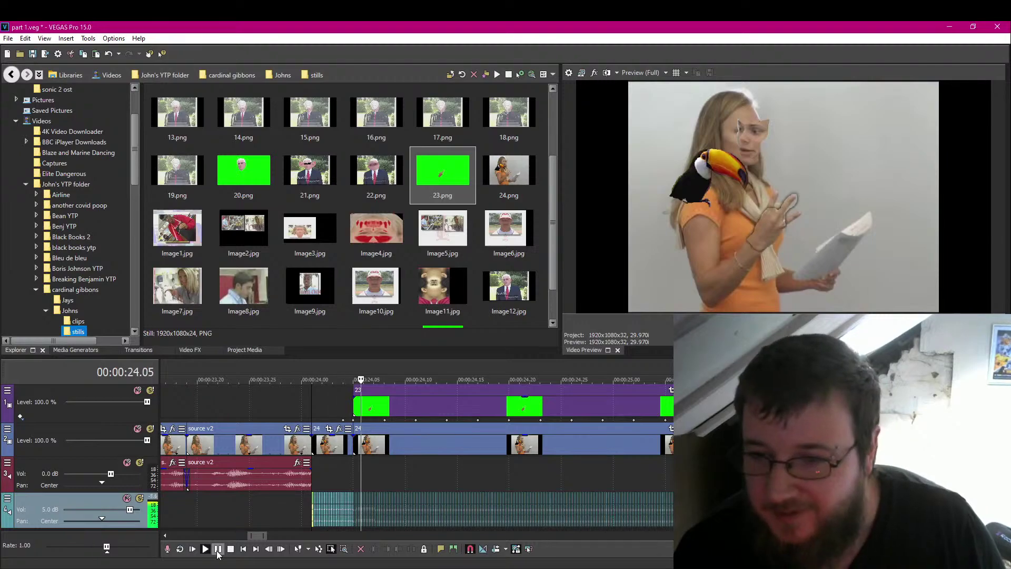
left_click(218, 550)
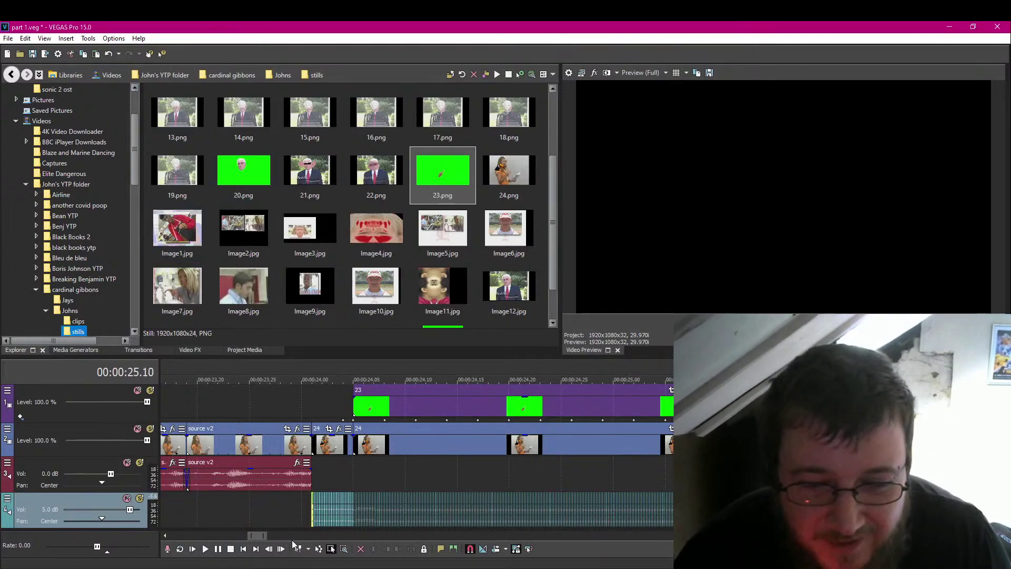
Switch back to the normal edit tool and save the project.
left_click(297, 549)
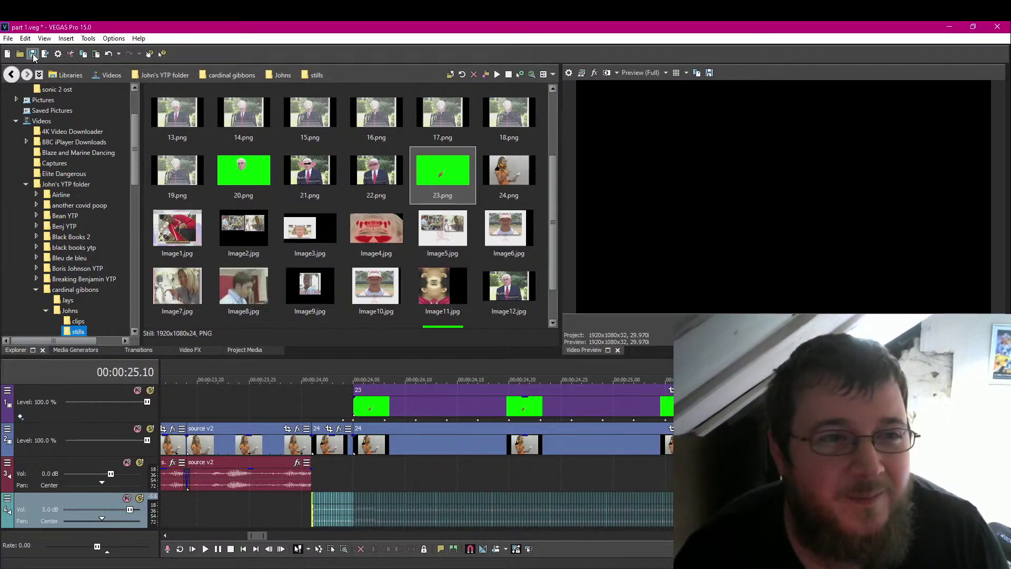
left_click(33, 54)
Play the whole project from the start to review the edit.
scroll(224, 507, "down", 10)
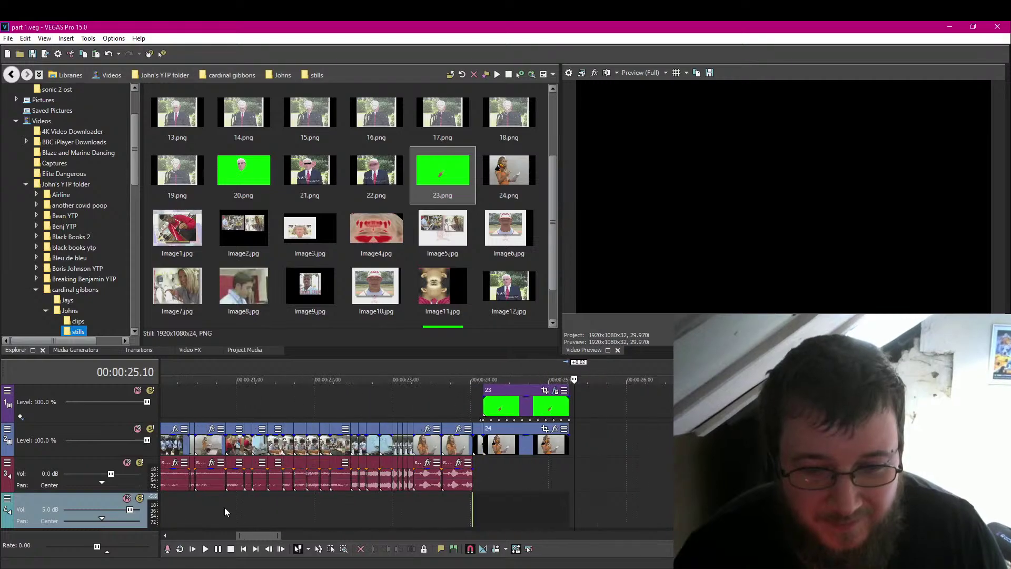
left_click(243, 549)
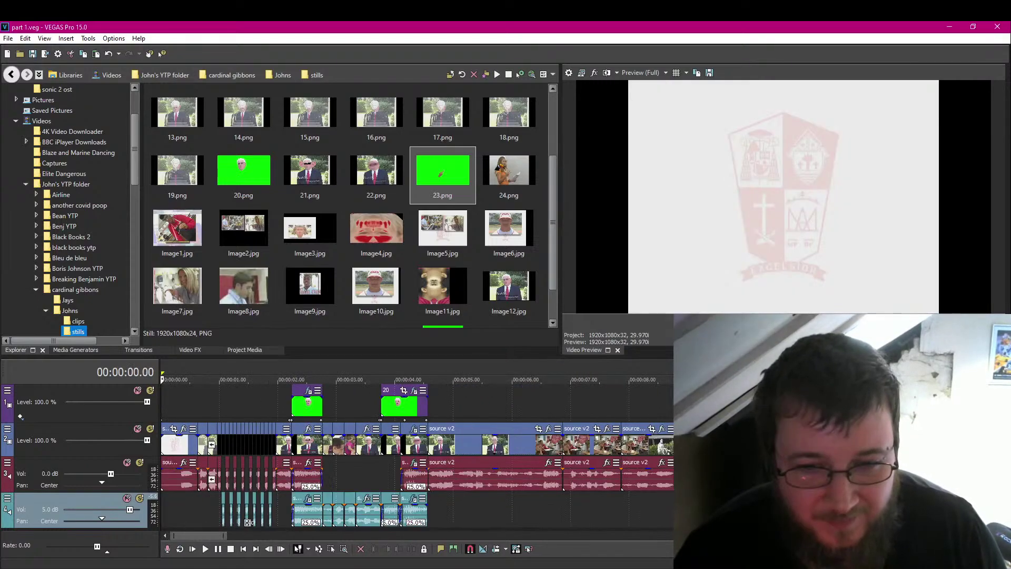
scroll(424, 493, "down", 5)
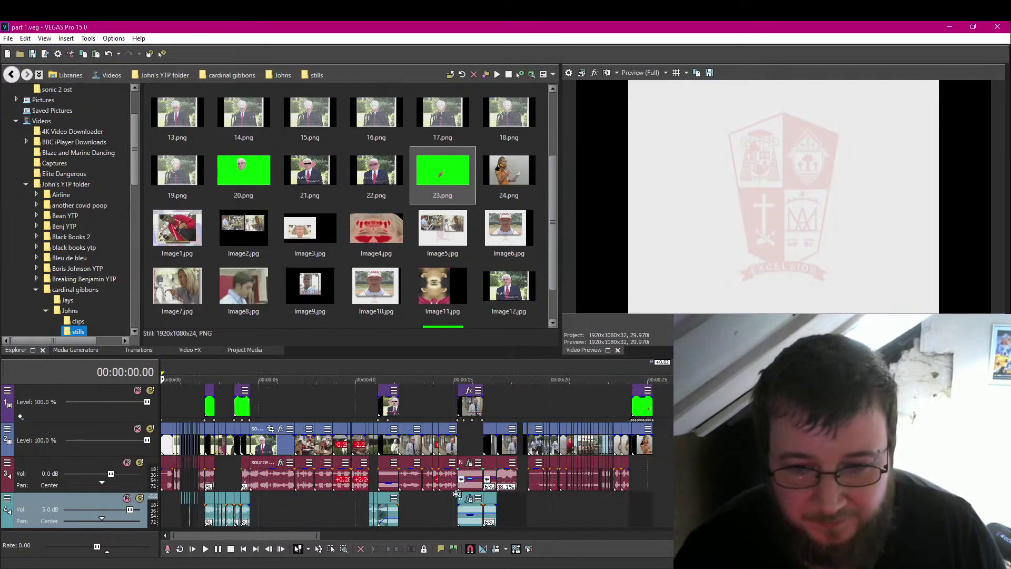
left_click(206, 548)
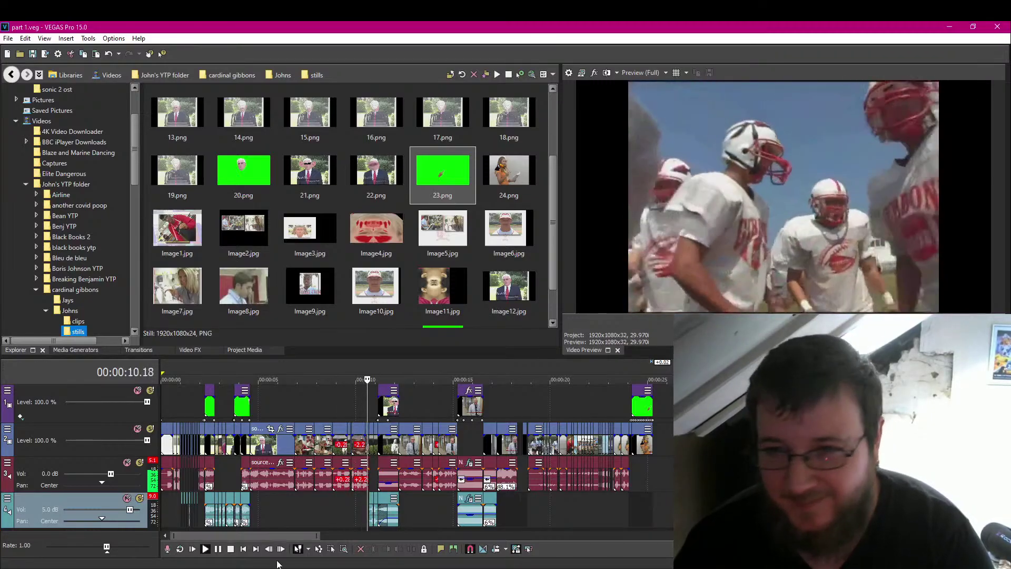
mouse_move(270, 567)
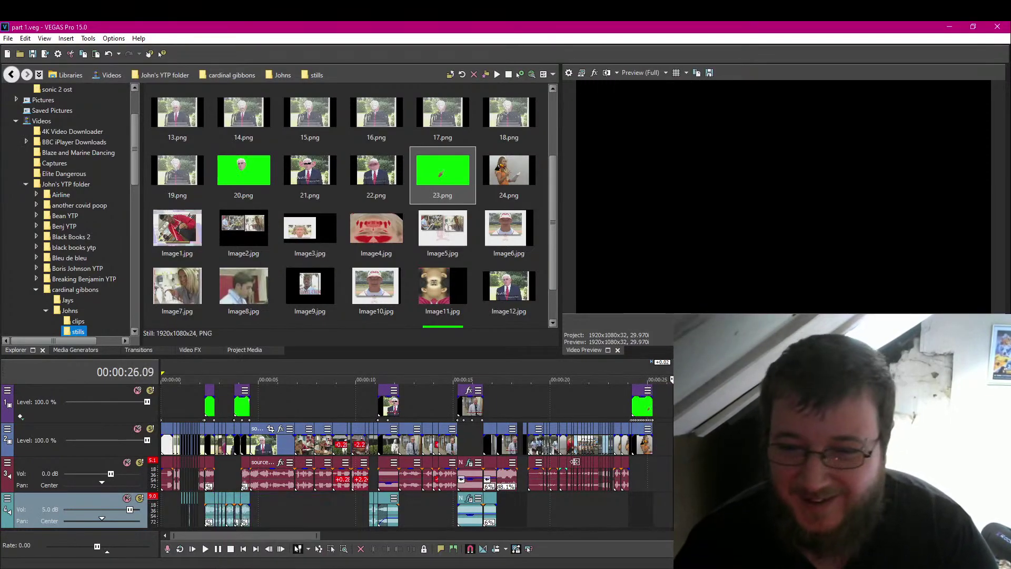
Place the cursor at 00:00:24.05 and select the still 24 event that starts there on track 2.
left_click(631, 465)
scroll(640, 388, "up", 5)
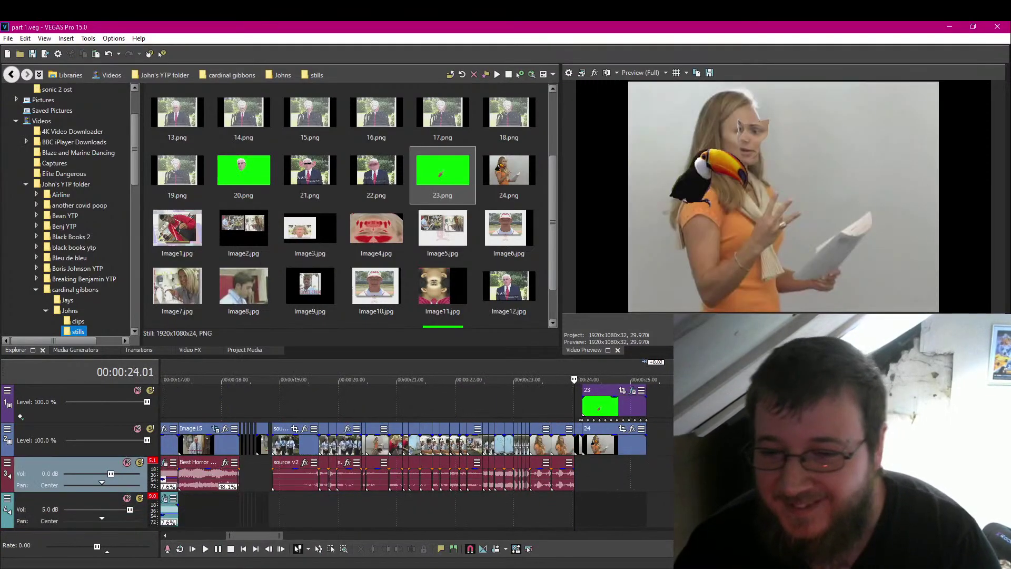
left_click(594, 474)
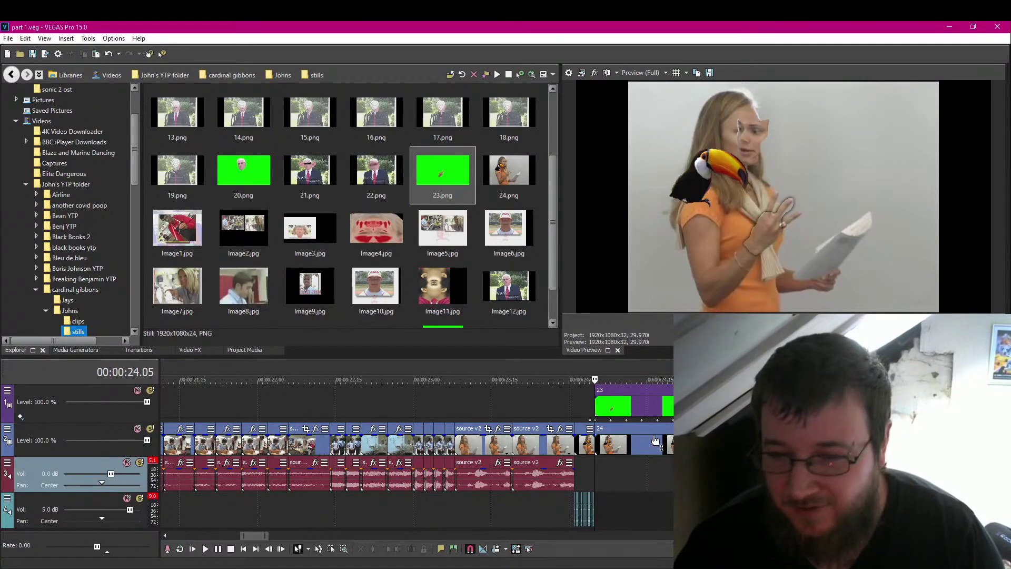
left_click(597, 447)
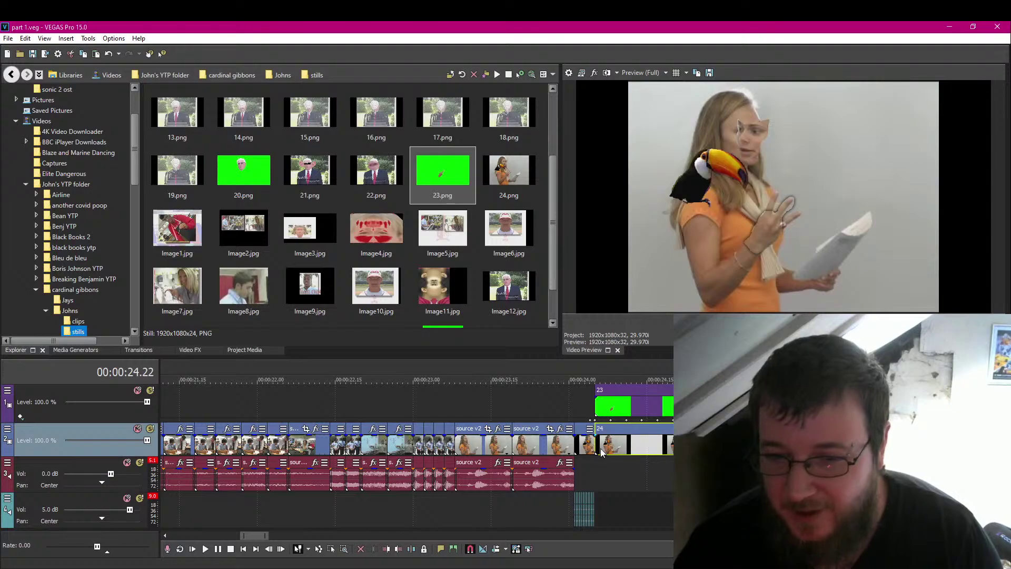
key("space")
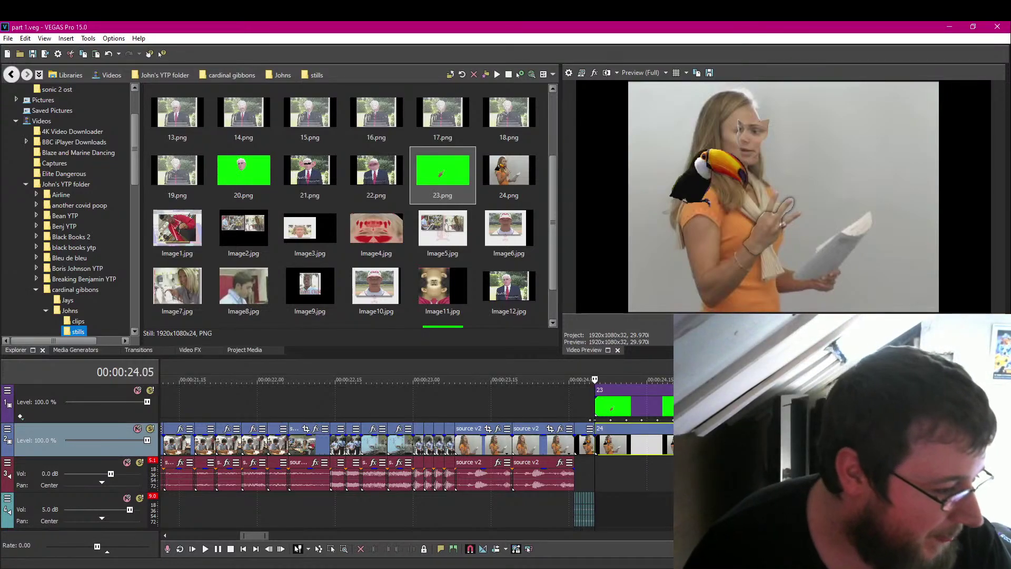
key("Up")
key("Up")
key("Up")
key("Up")
key("Up")
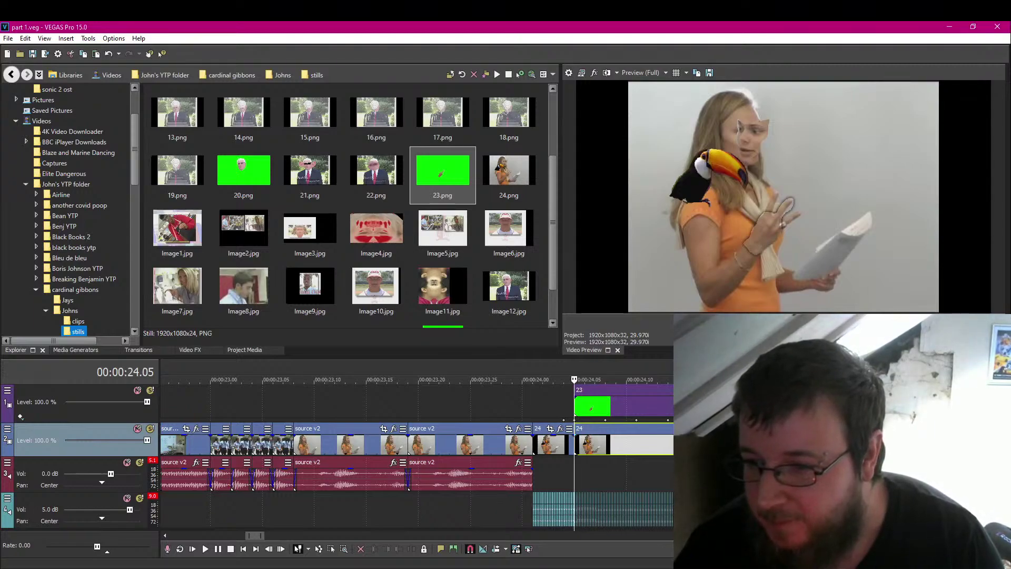
left_click(560, 428)
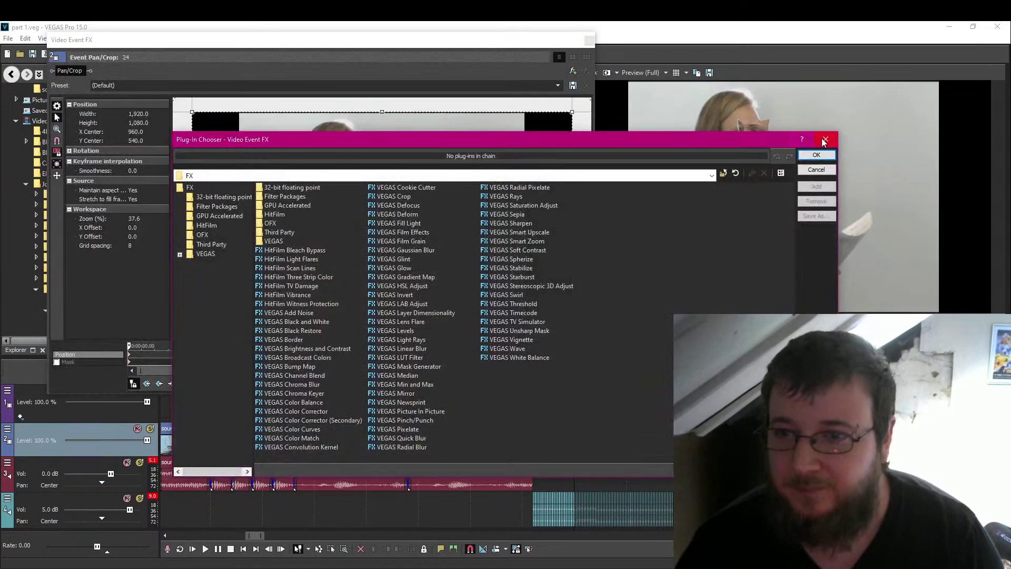
left_click(825, 140)
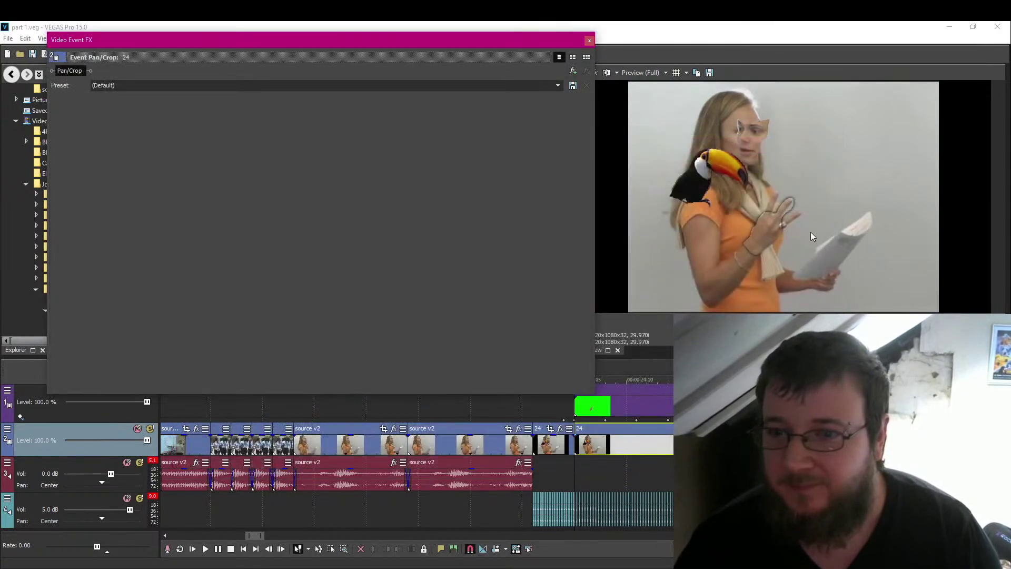
left_click(588, 41)
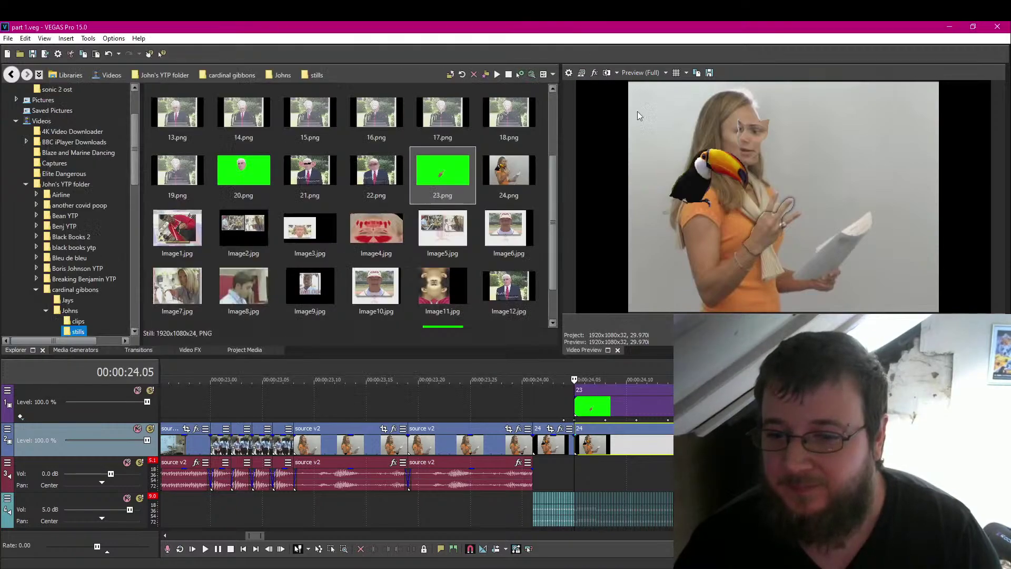
left_click(977, 429)
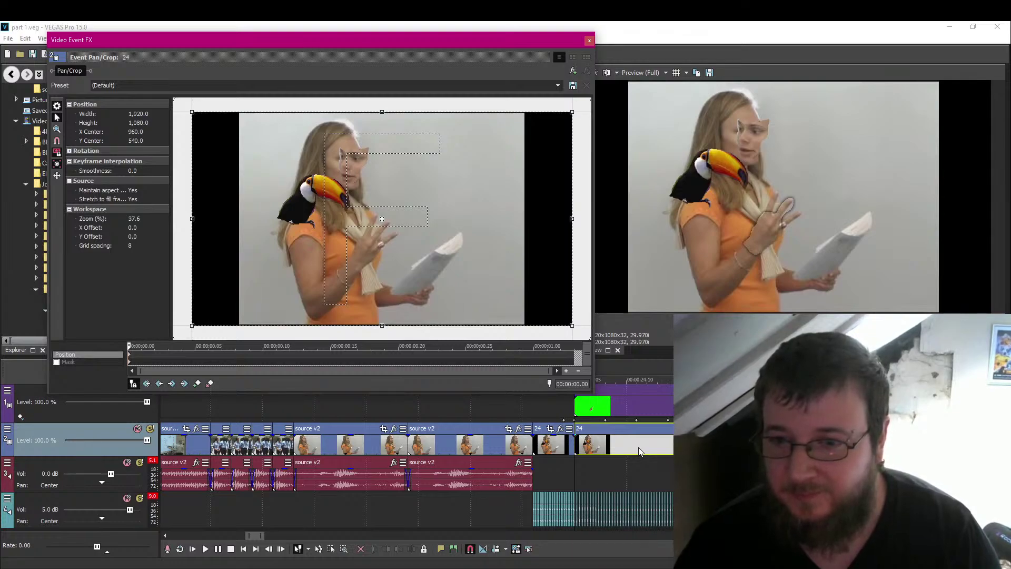
left_click(590, 41)
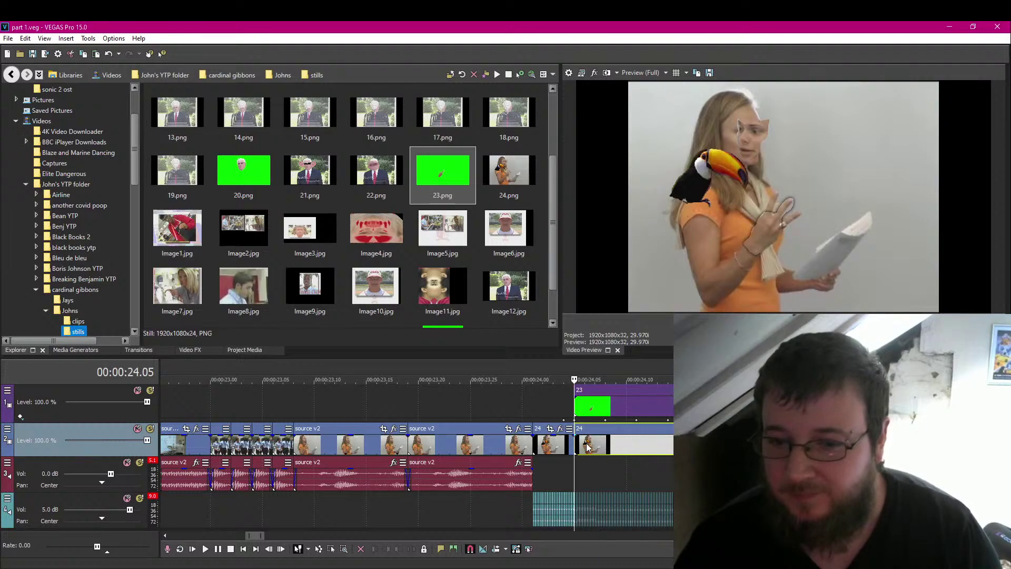
Split the still 24 event on track 2 at 00:00:24.08 and open the Pan/Crop settings of the part after the cut.
key("Right")
key("Right")
key("Right")
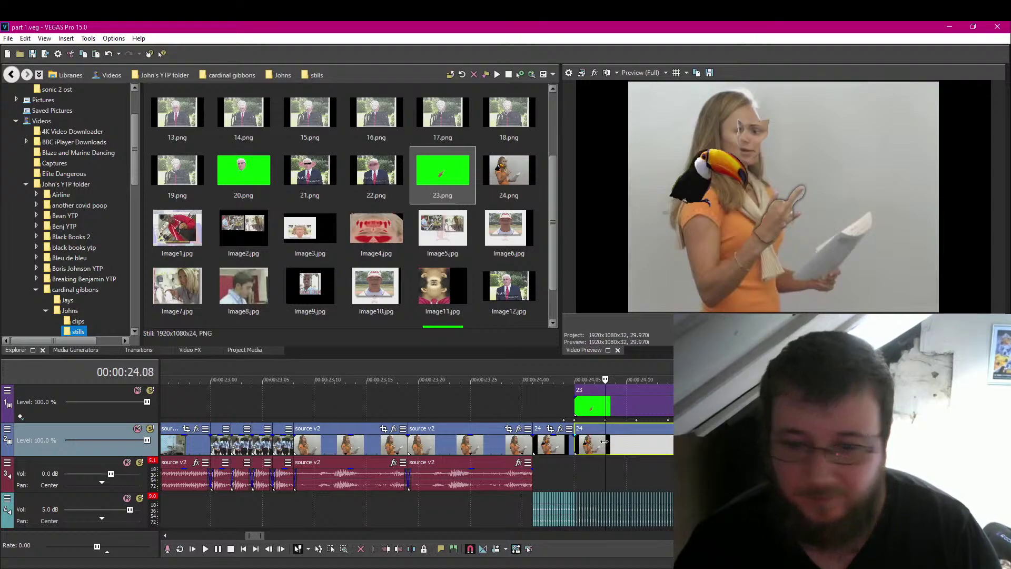
key("s")
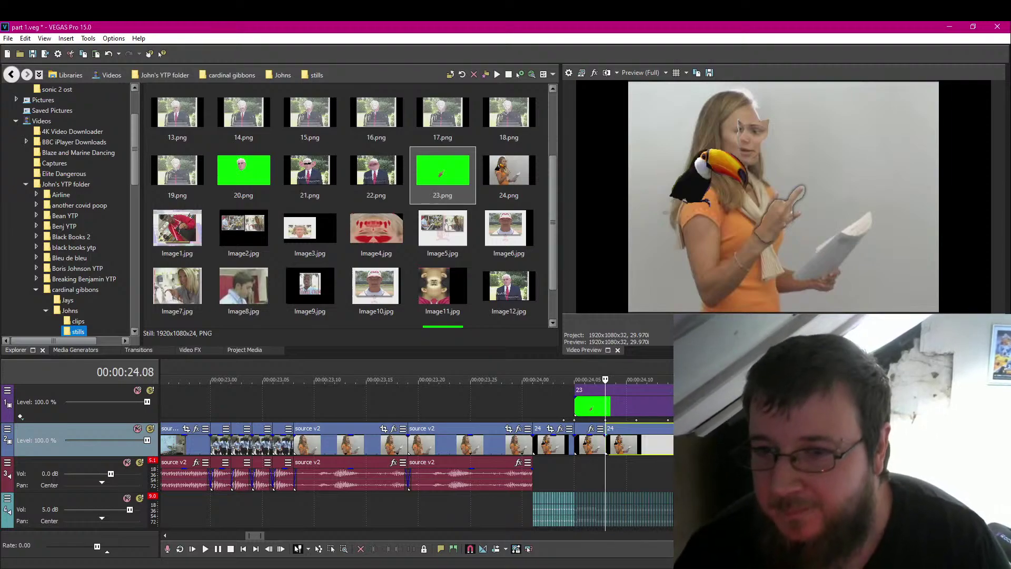
left_click(978, 429)
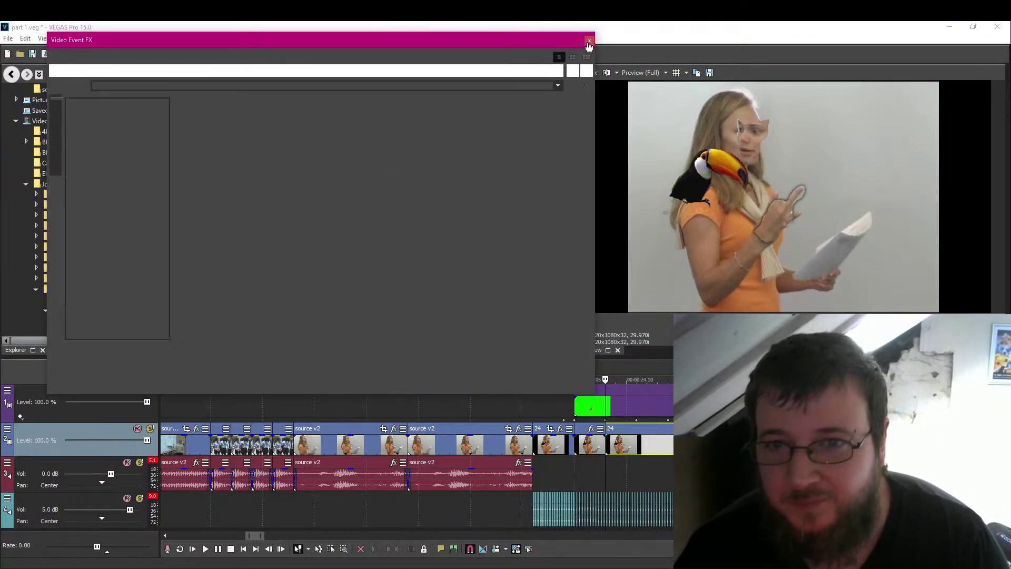
Close the Pan/Crop settings and delete the stuttered audio pieces on track 4 from 00:00:24.08 onwards.
left_click(589, 40)
key("Down")
key("Down")
key("Down")
key("Down")
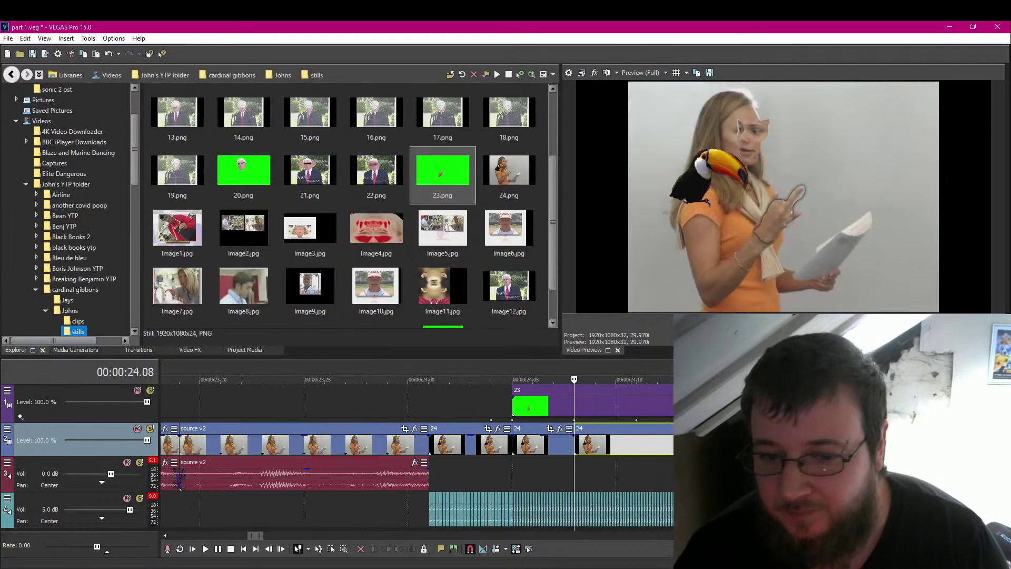
key("Up")
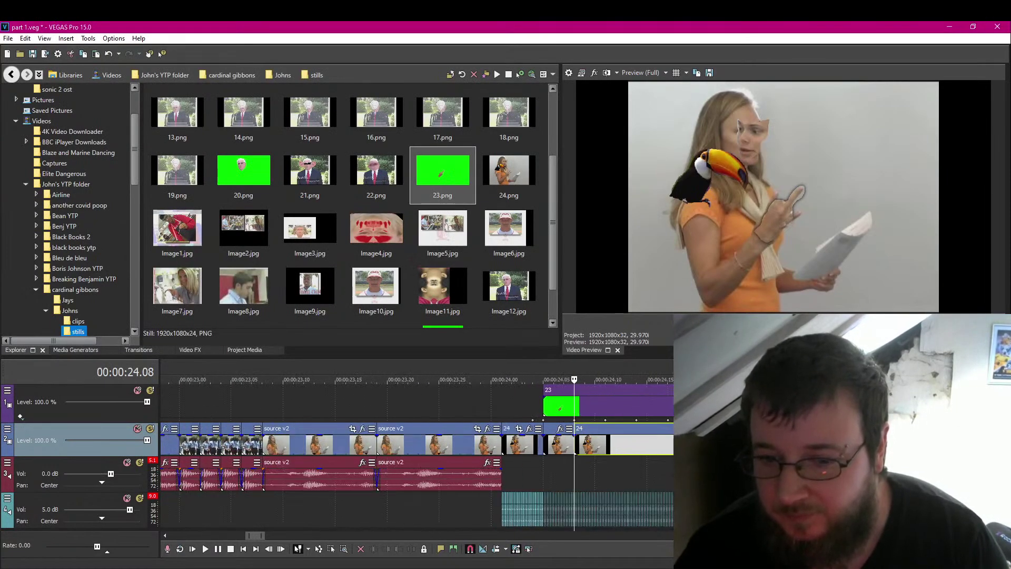
left_click(331, 549)
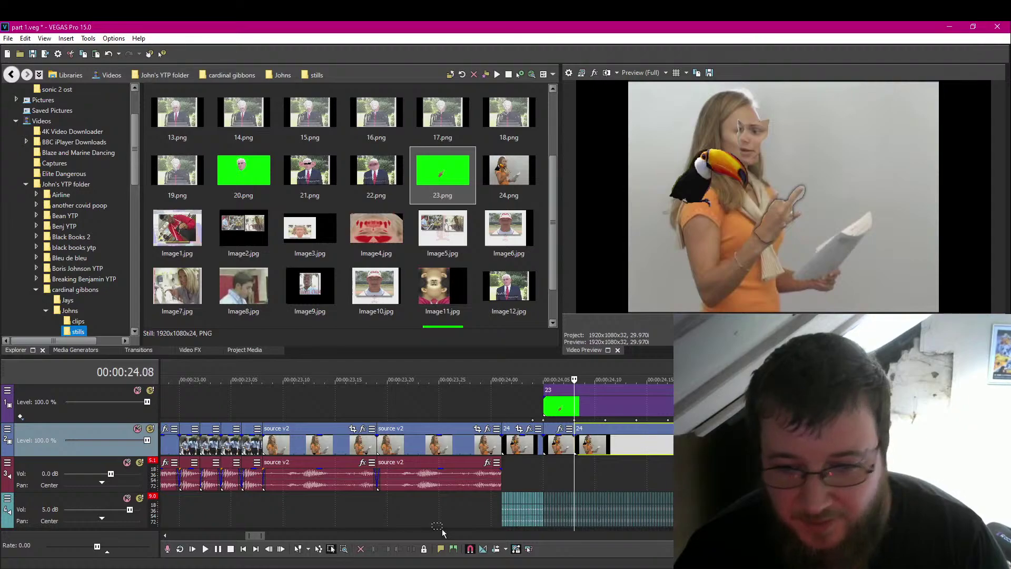
left_click(582, 505)
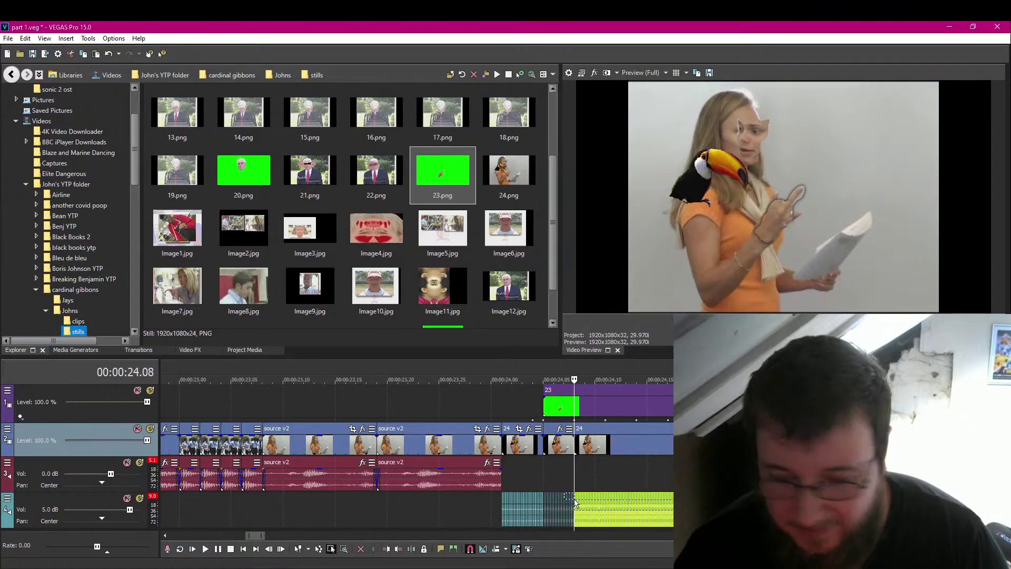
left_click_drag(575, 502, 577, 502)
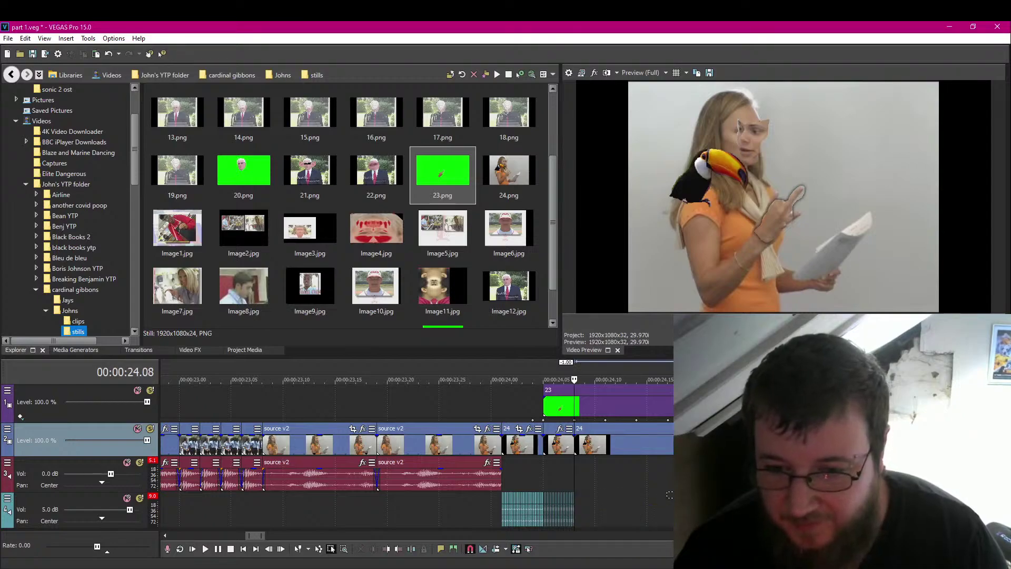
key("Delete")
key("ctrl+s")
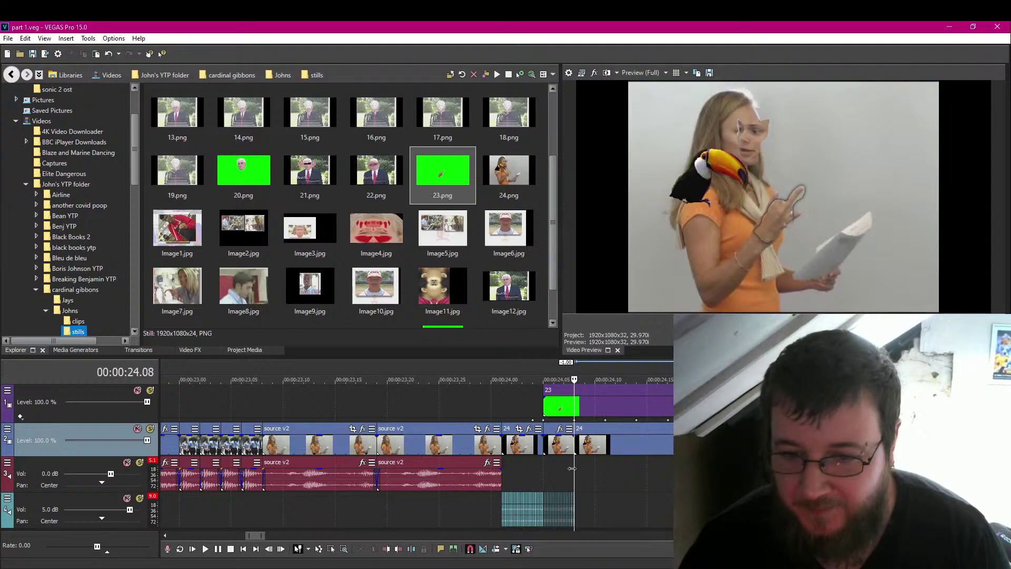
Rotate the still 24 part that starts at 00:00:24.08 on track 2 upside down with Pan/Crop.
left_click(665, 489)
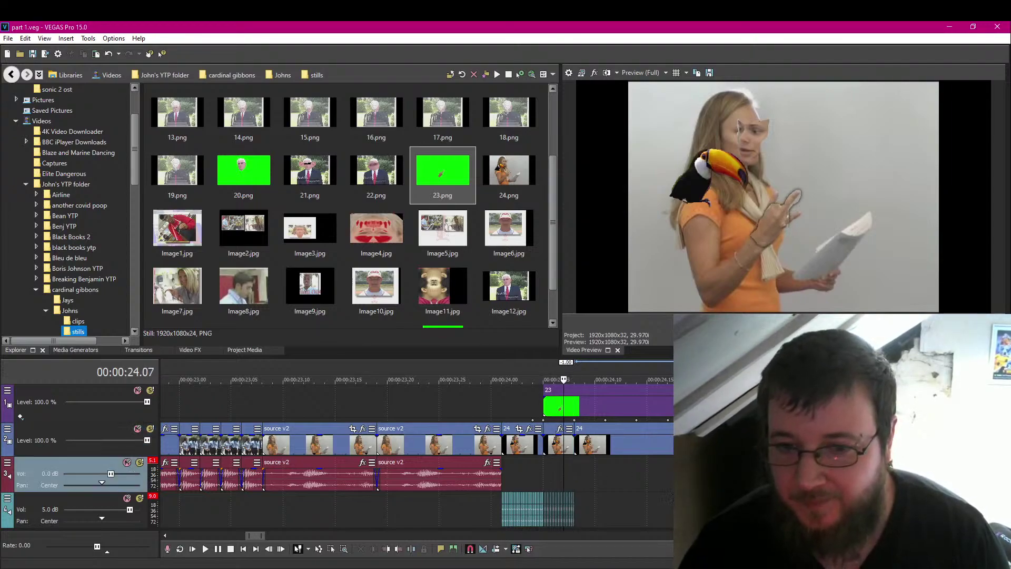
scroll(669, 497, "up", 4)
scroll(669, 497, "down", 5)
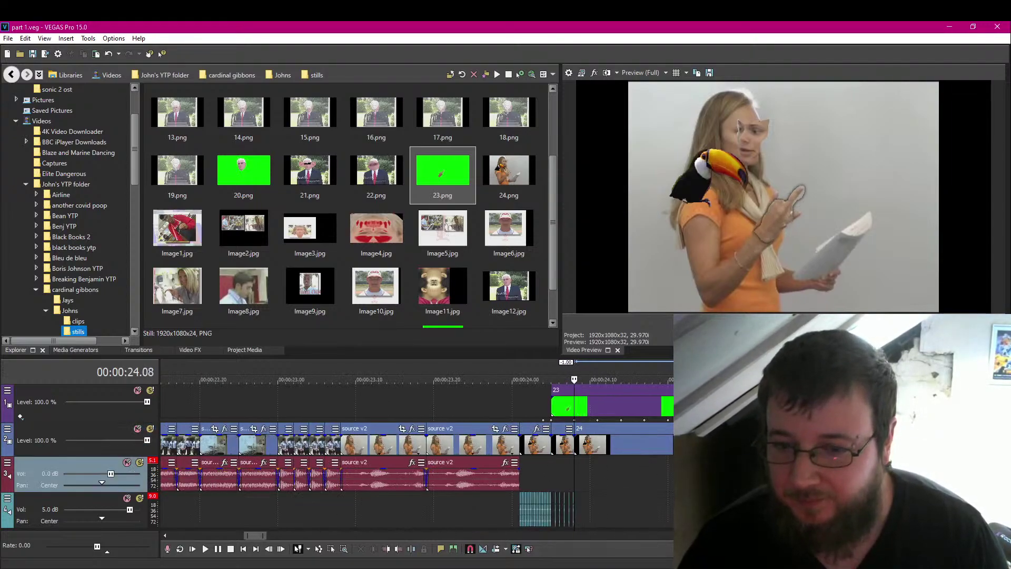
left_click(783, 428)
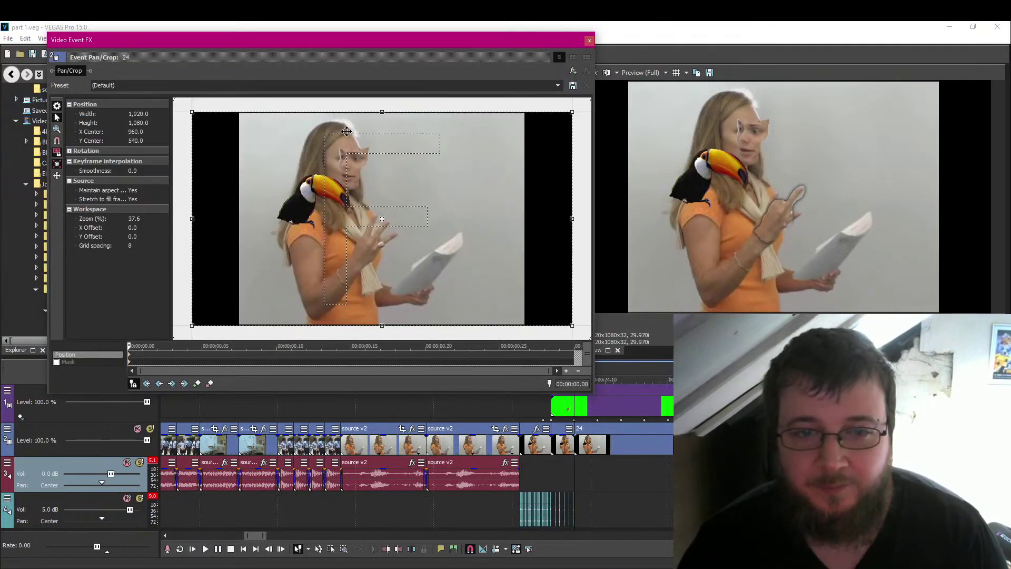
scroll(369, 132, "down", 4)
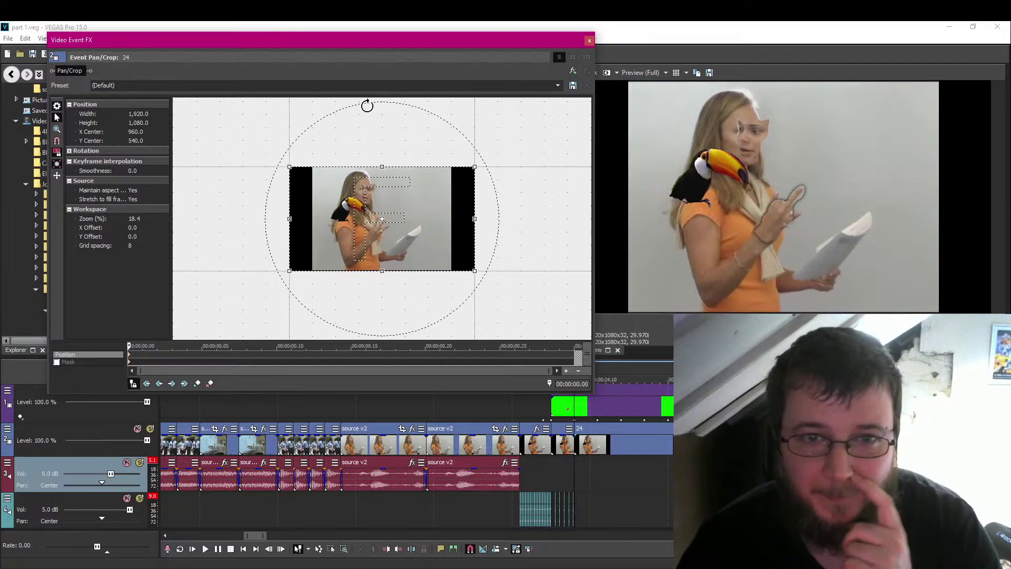
left_click_drag(363, 103, 388, 271)
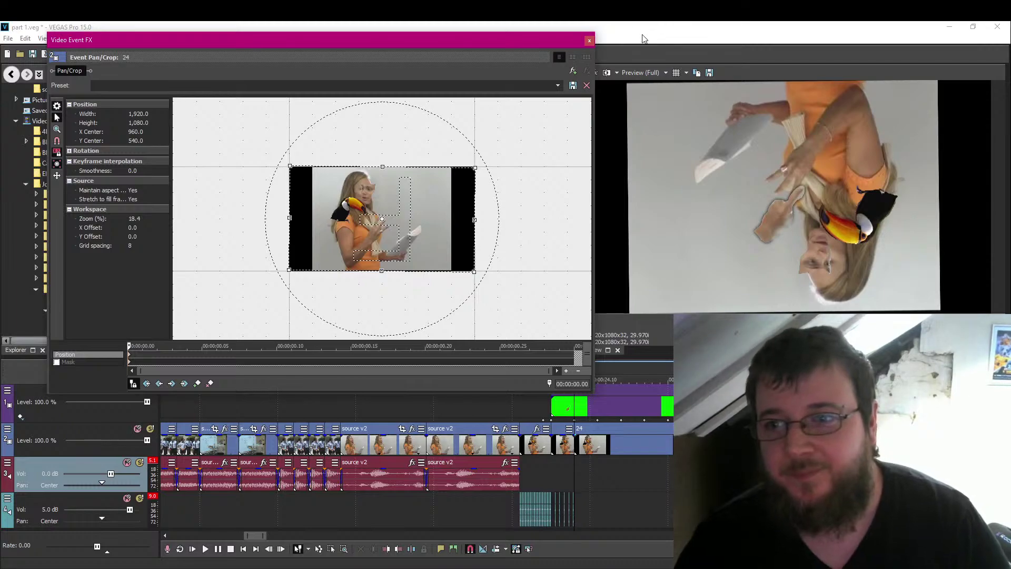
left_click(588, 41)
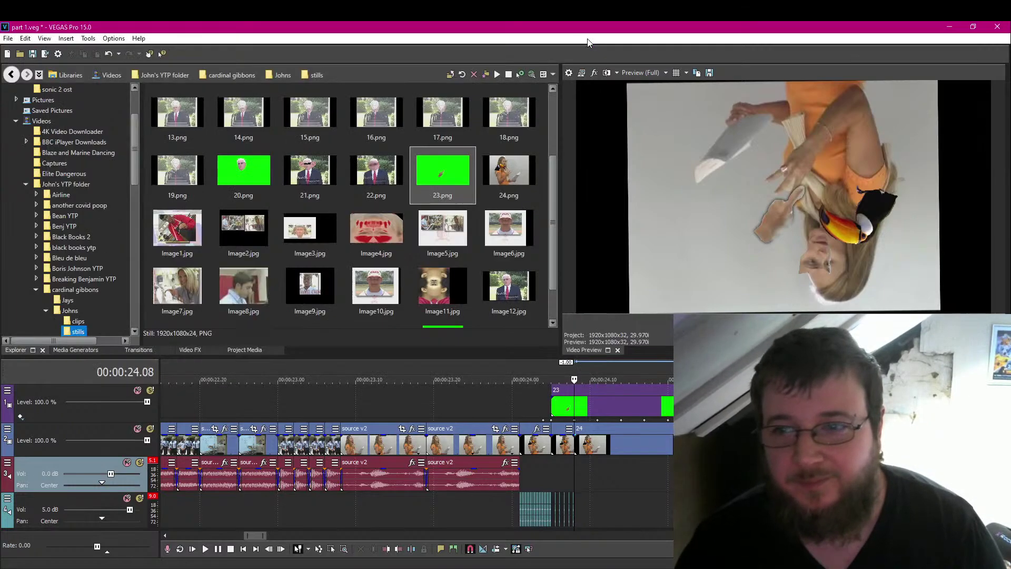
Check the frames around the upside-down cut and split the still 23 and still 24 events at 00:00:24.11.
key("Left")
key("Left")
key("Left")
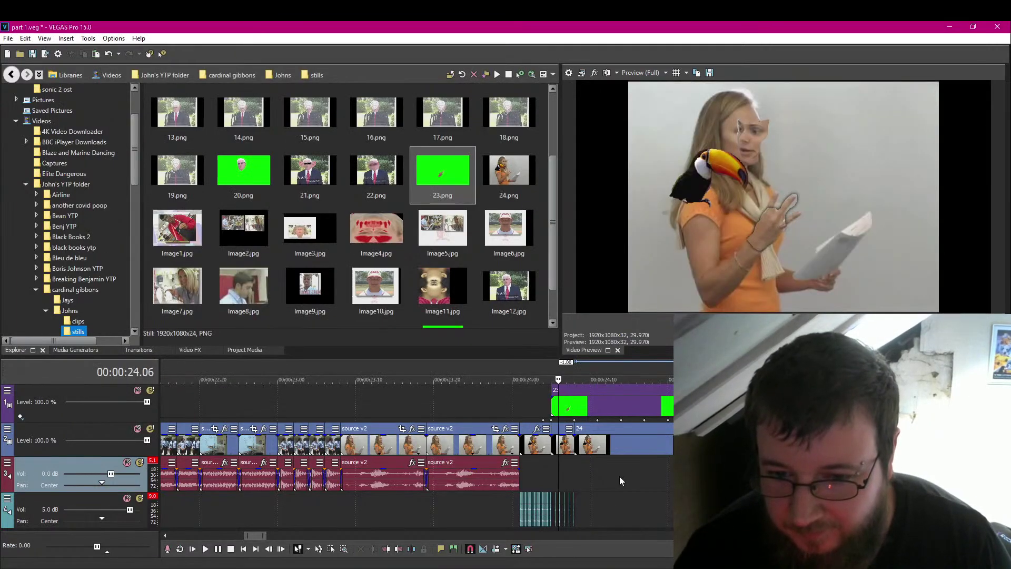
key("Right")
key("Right")
key("Right")
key("Right")
key("Right")
key("Right")
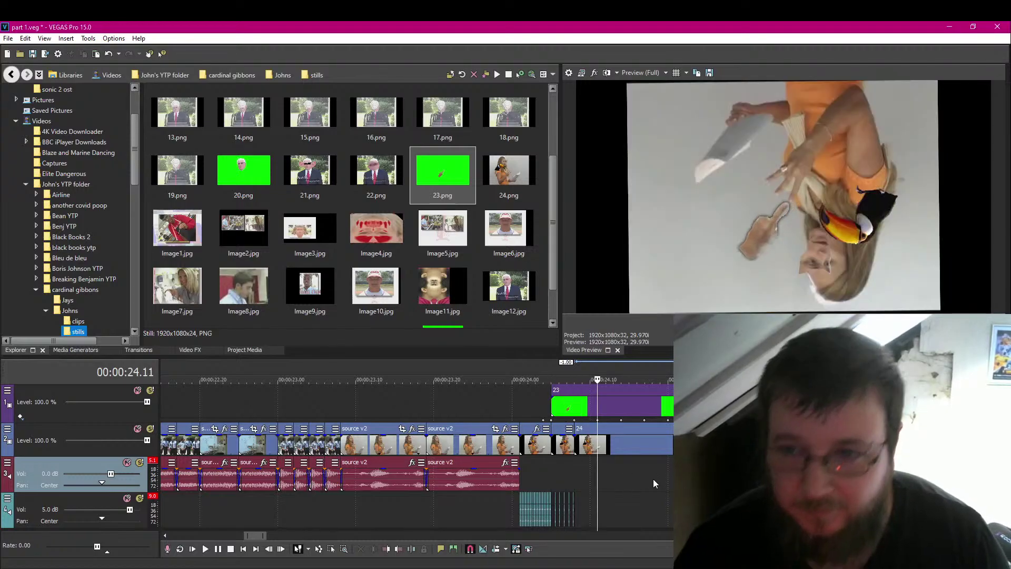
key("ctrl+v")
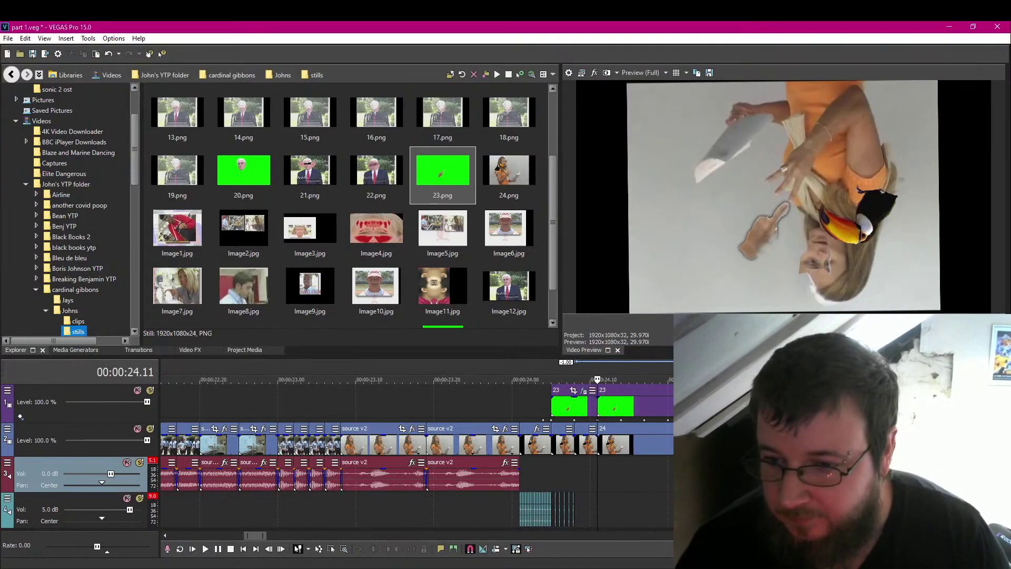
Restore the default Pan/Crop framing of the still 24 part that starts at 00:00:24.11.
left_click(978, 390)
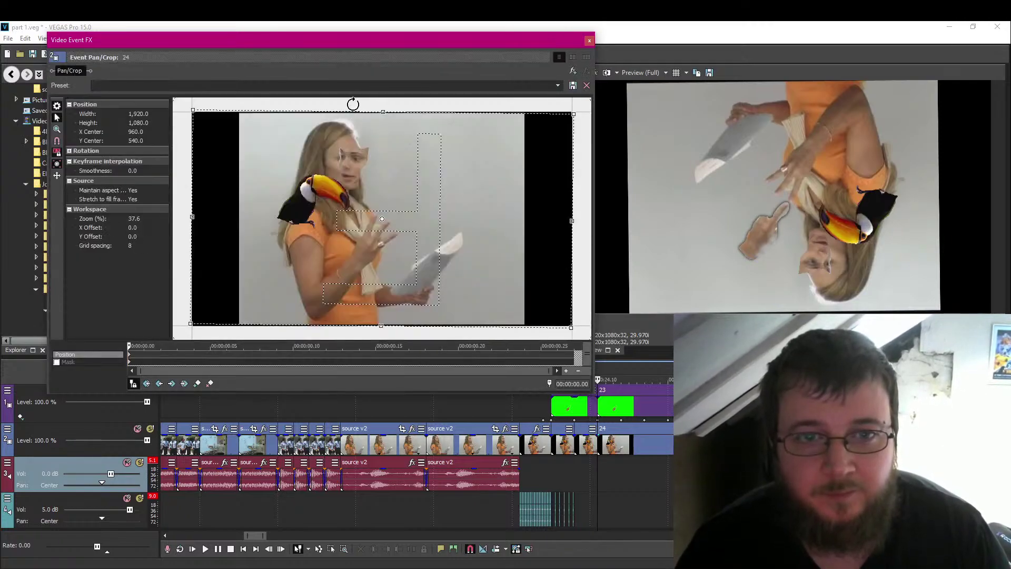
left_click_drag(353, 104, 226, 187)
right_click(407, 170)
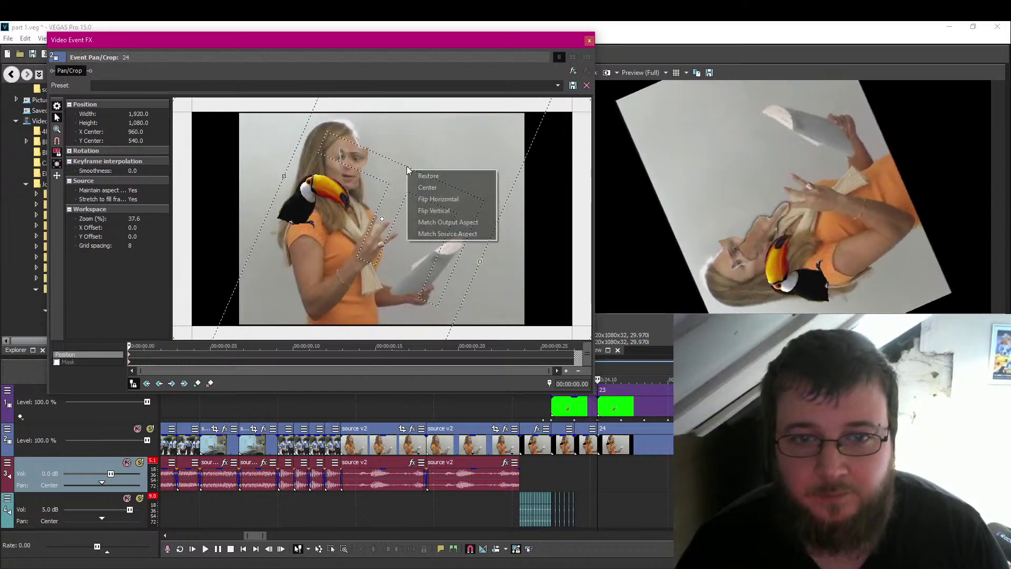
left_click(447, 180)
left_click(590, 41)
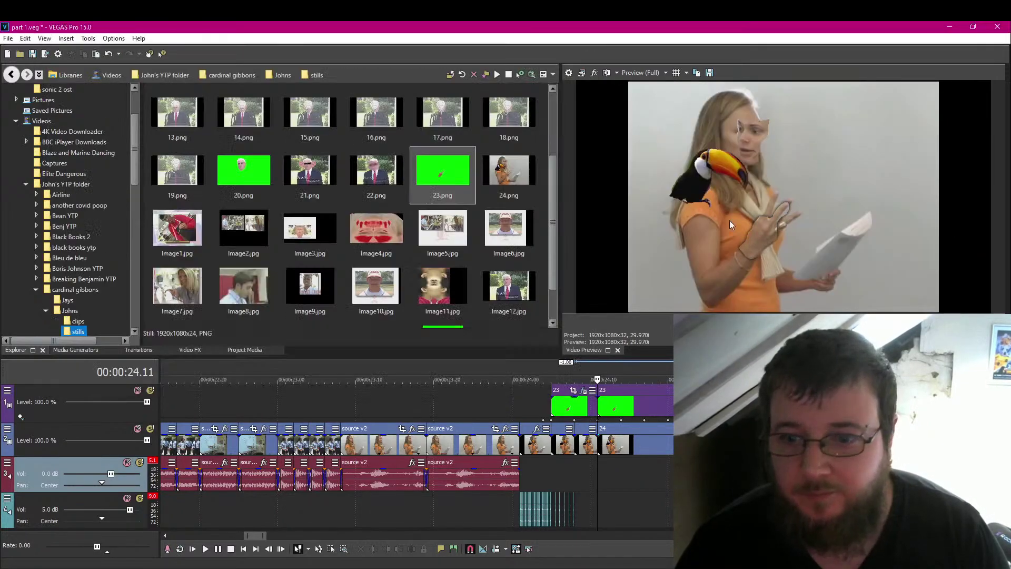
Split both stills at 00:00:24.14 and flip the still 24 part after the cut horizontally.
key("Right")
key("Right")
key("ctrl+v")
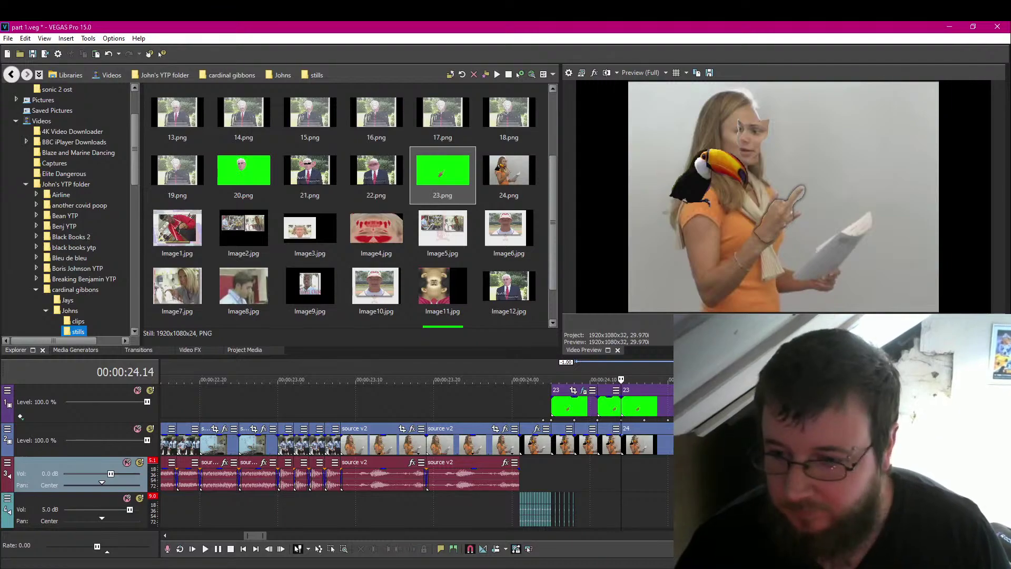
left_click(705, 390)
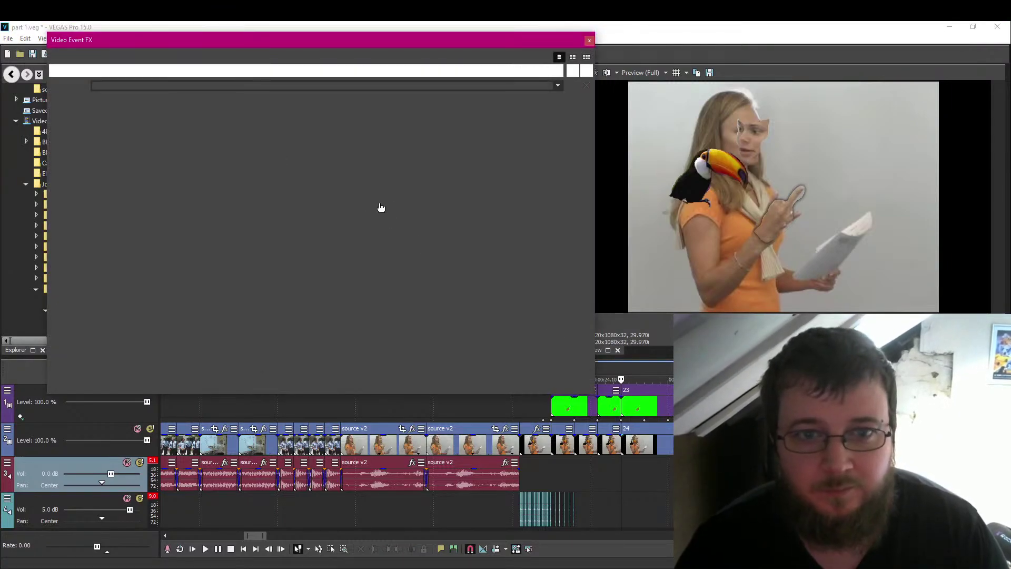
right_click(410, 231)
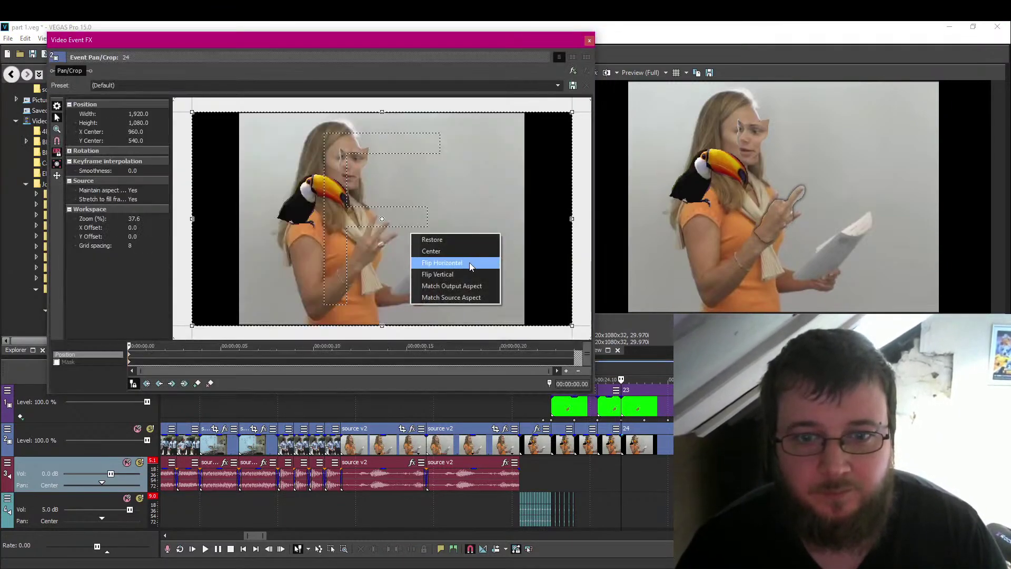
left_click(480, 266)
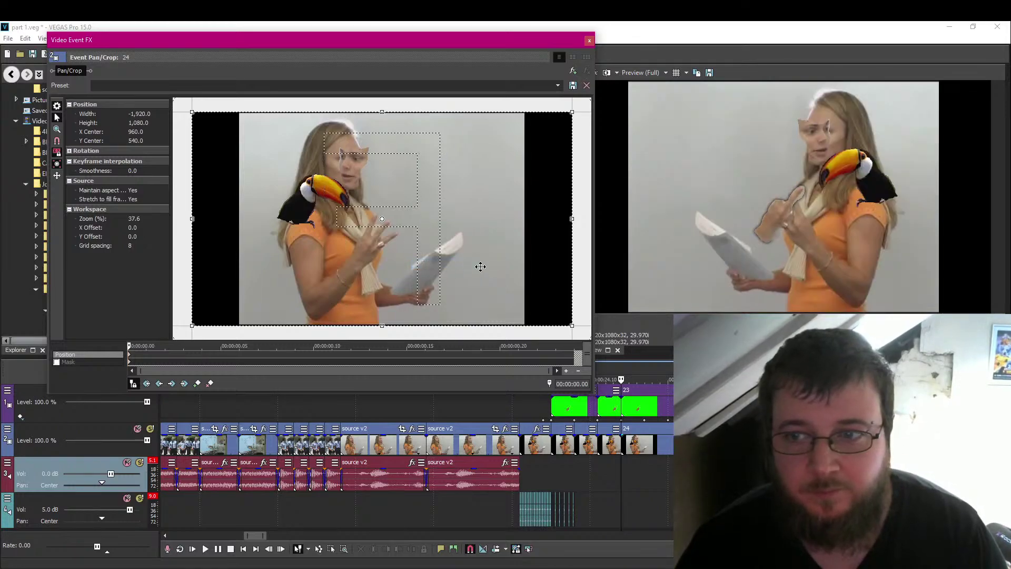
left_click(589, 41)
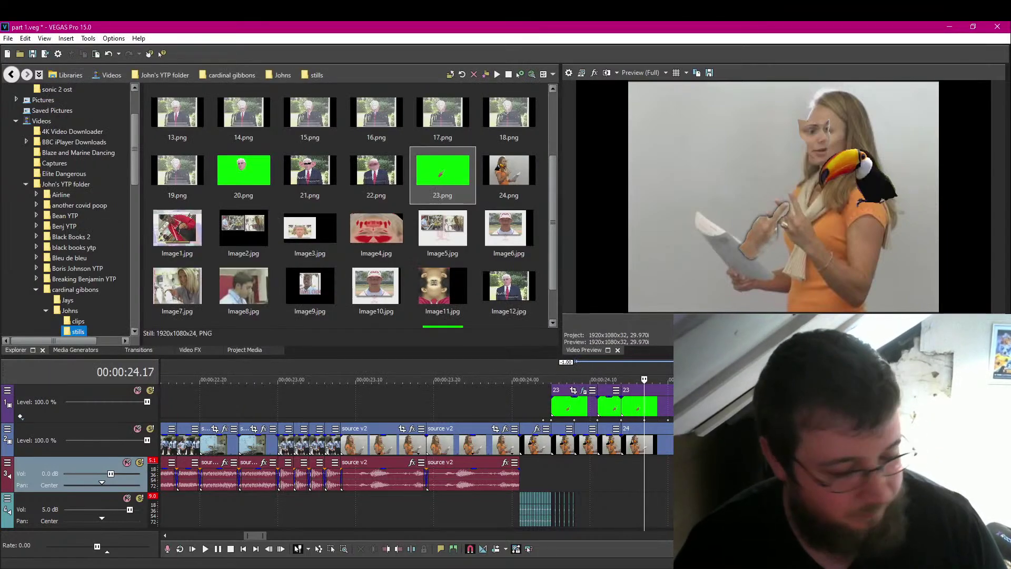
Split both stills at 00:00:24.17 and flip the still 24 part after the cut horizontally back to its original orientation.
left_click(976, 390)
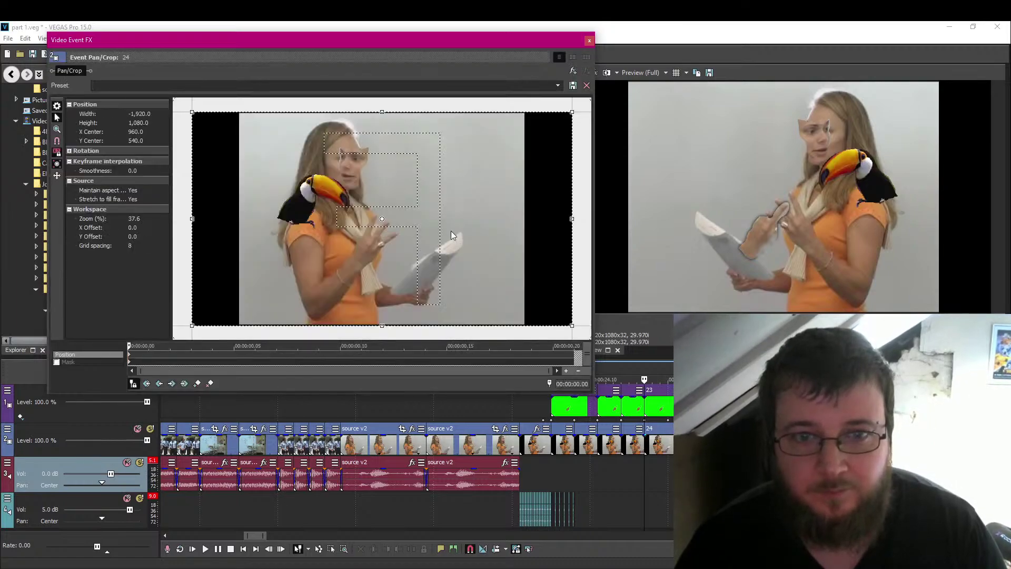
right_click(450, 232)
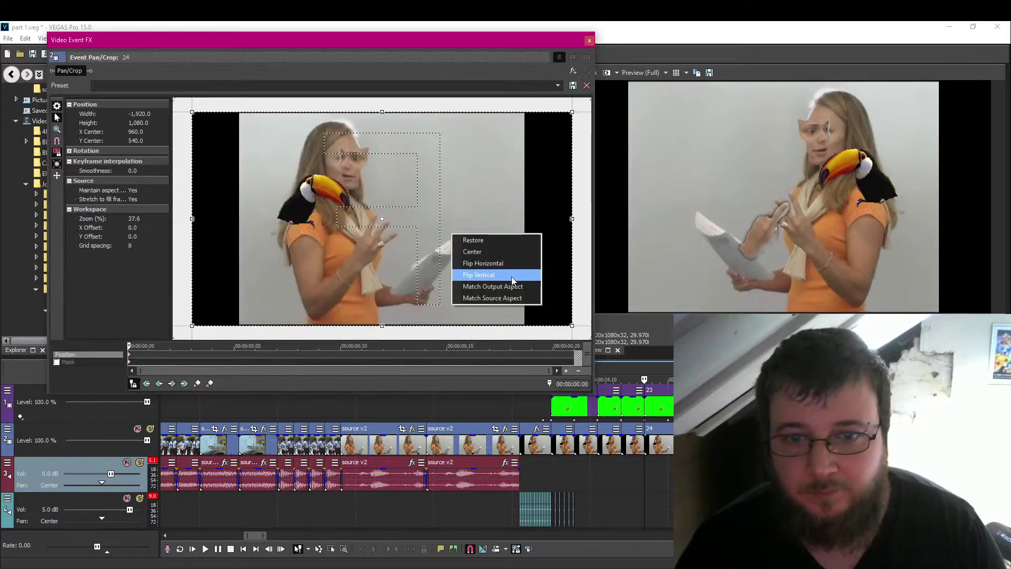
left_click(513, 274)
right_click(503, 266)
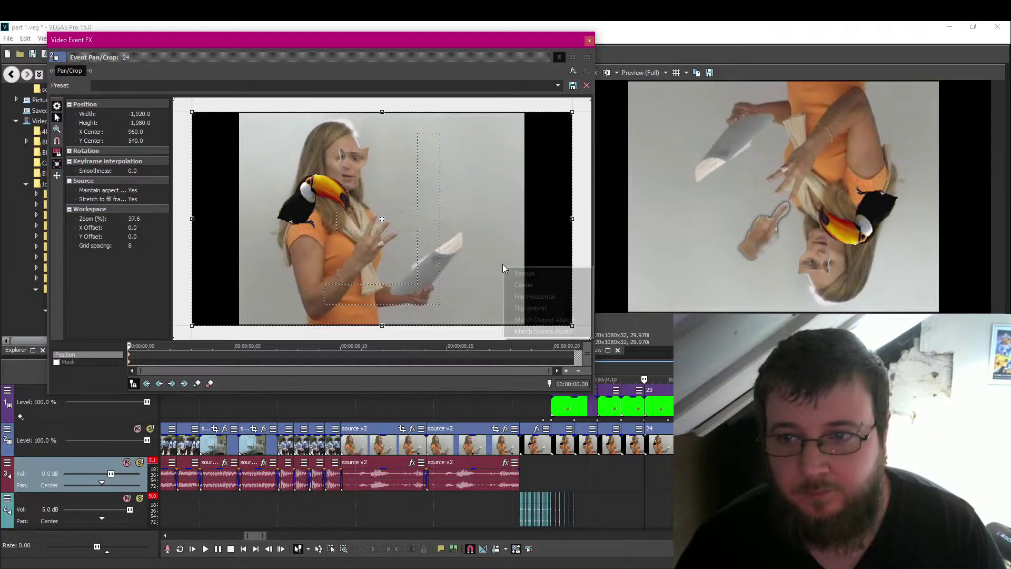
left_click(530, 308)
right_click(473, 260)
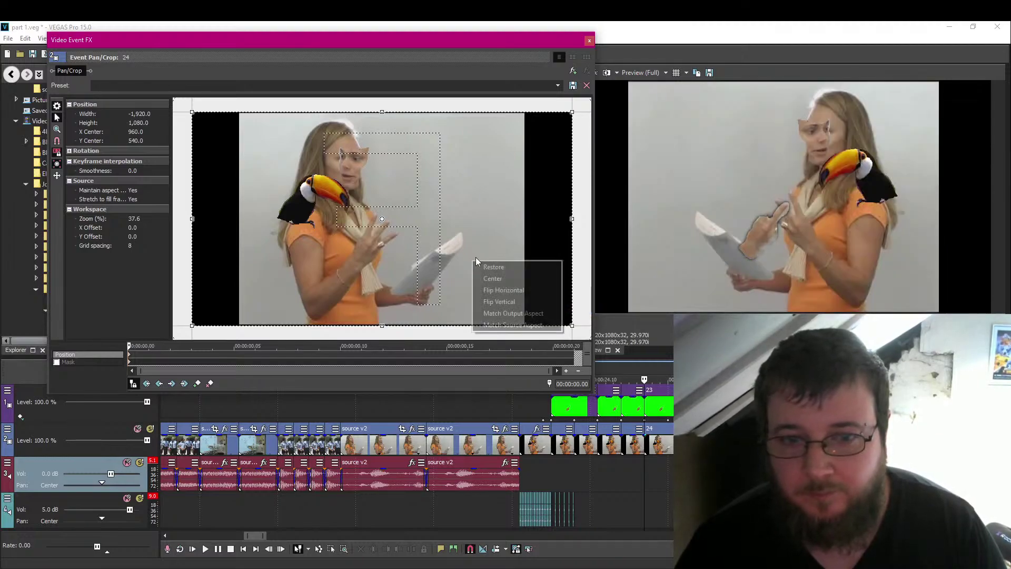
left_click(521, 290)
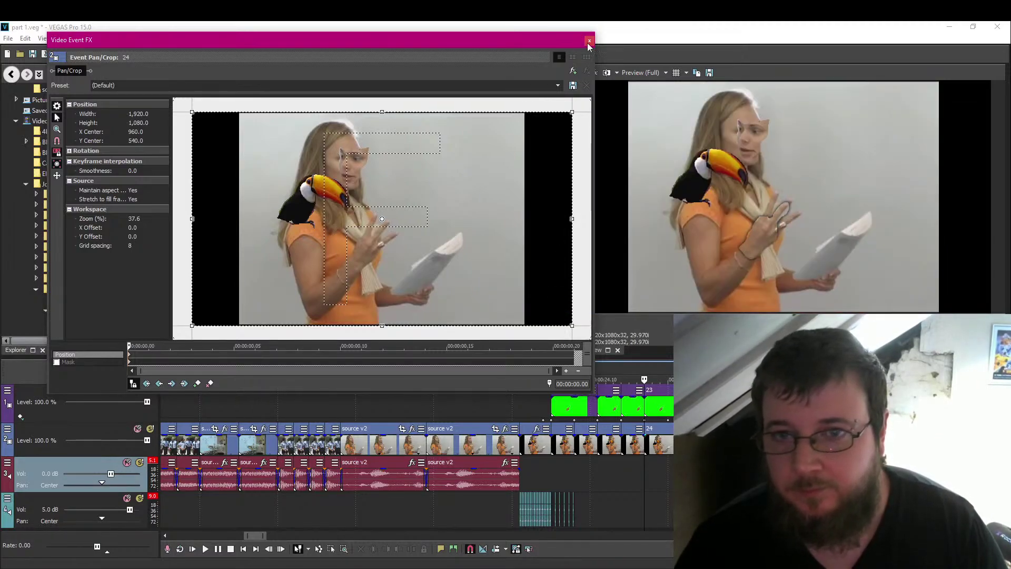
left_click(589, 41)
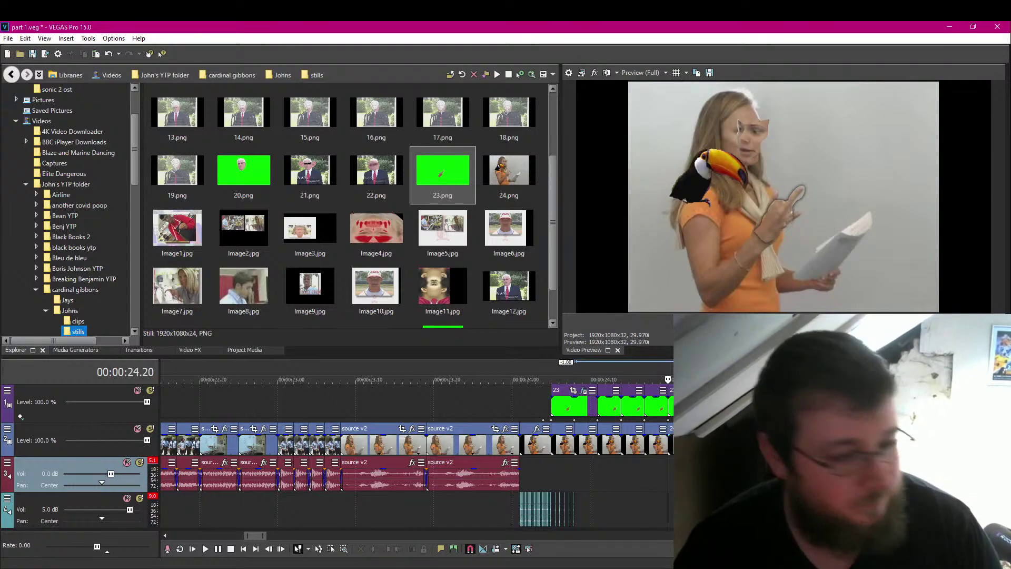
Go back and forth frame by frame through the split stills to examine the orientation changes and the hand animation.
key("Left")
key("Left")
key("Left")
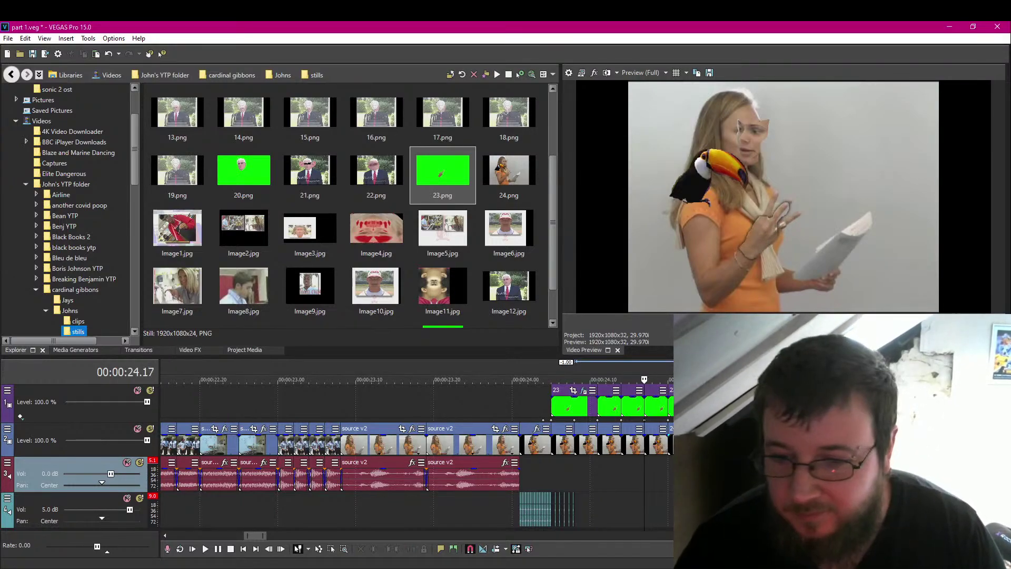
key("Left")
key("Left")
key("Left")
key("Left")
key("Left")
key("Left")
key("Left")
key("Left")
key("Left")
key("Left")
key("Left")
key("Left")
key("Left")
key("Right")
key("Right")
key("Right")
key("Right")
key("Right")
key("Right")
key("Right")
key("Right")
key("Right")
key("Right")
key("Right")
key("Right")
key("Right")
key("Right")
key("Right")
key("Right")
key("Right")
key("Right")
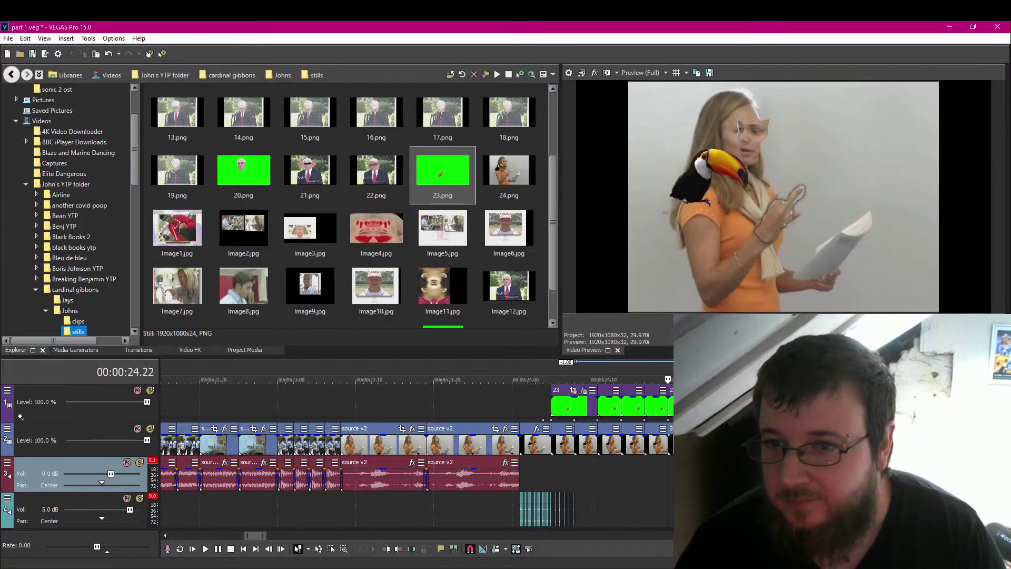
key("Right")
key("Right")
key("Right")
key("Right")
key("Right")
key("Left")
key("Left")
key("Left")
key("Left")
key("Left")
key("Left")
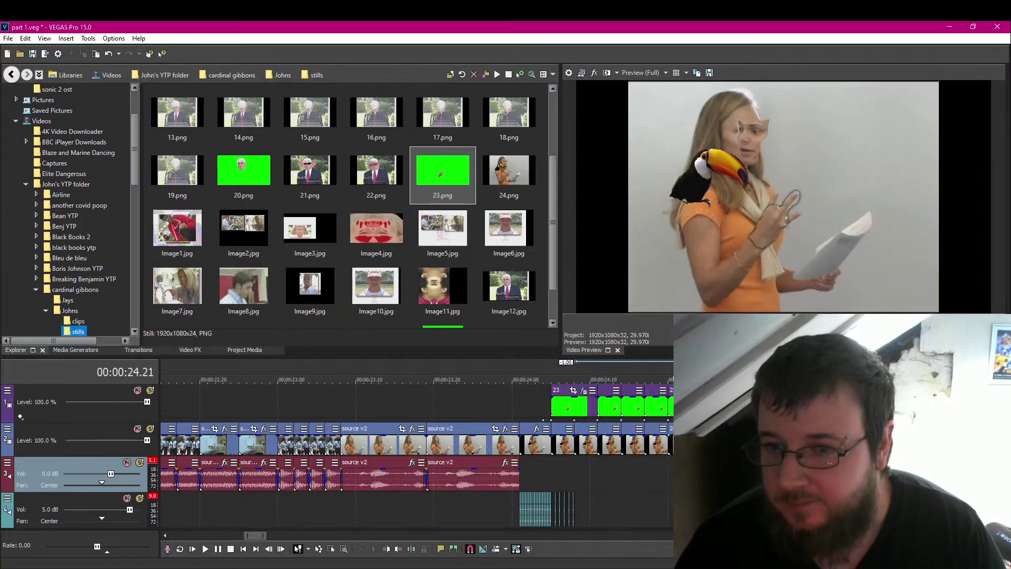
key("Right")
key("Right")
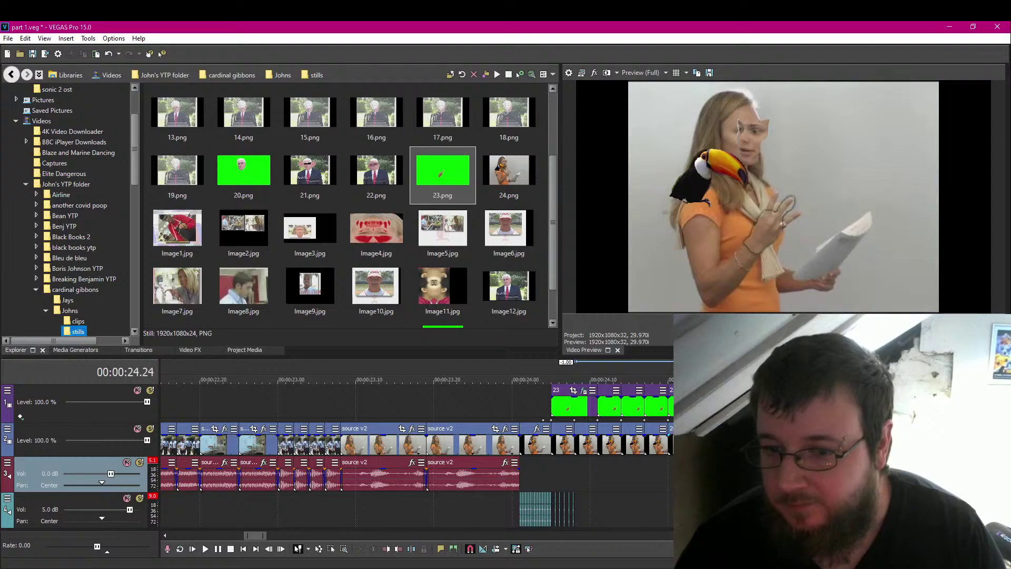
Add the green-screen hand still 23.png to track 1 at 00:00:24.23.
key("Left")
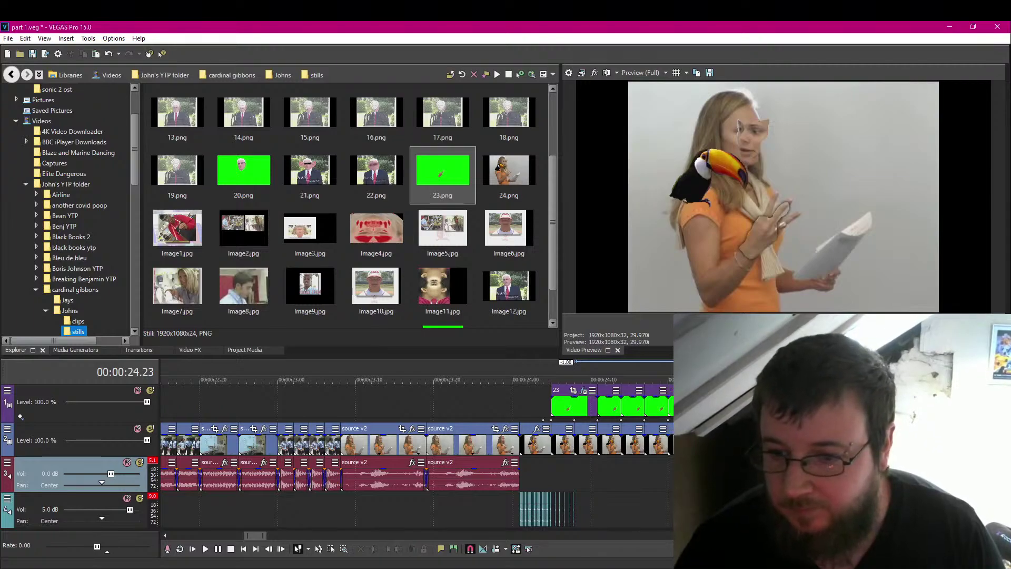
left_click_drag(442, 174, 694, 405)
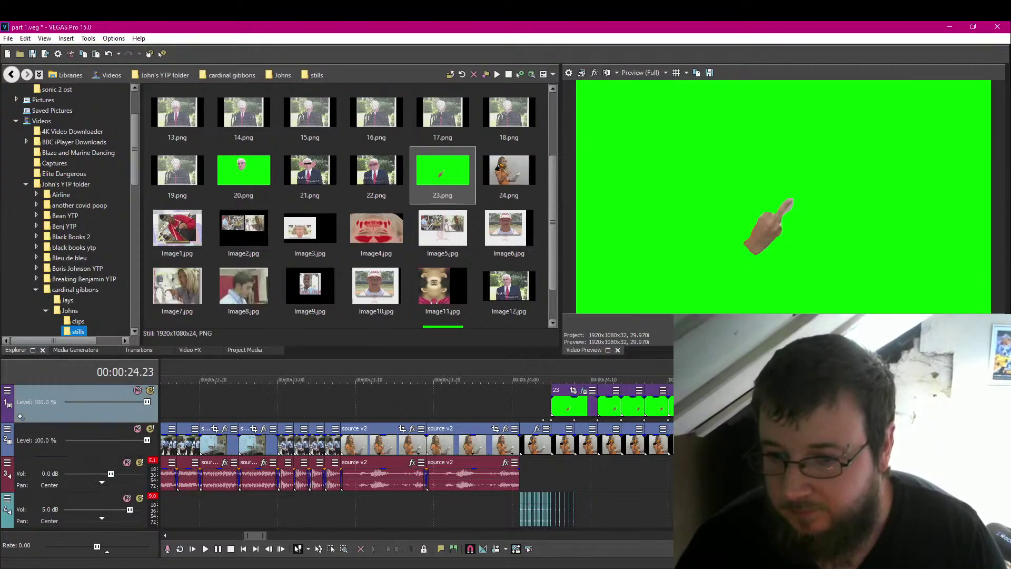
Check the frames at 00:00:24.23 and 00:00:24.24 and save the project.
key("Right")
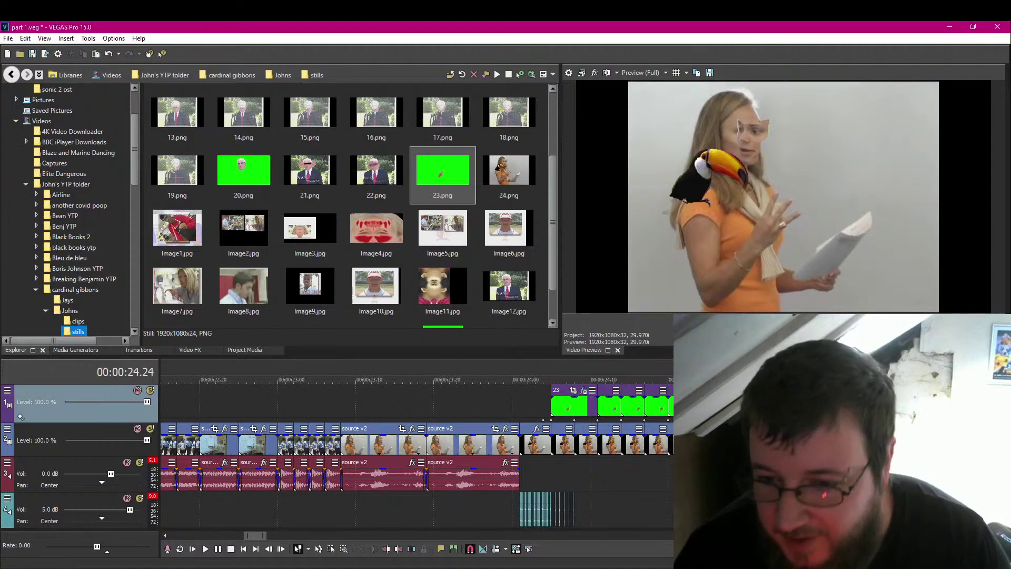
key("Left")
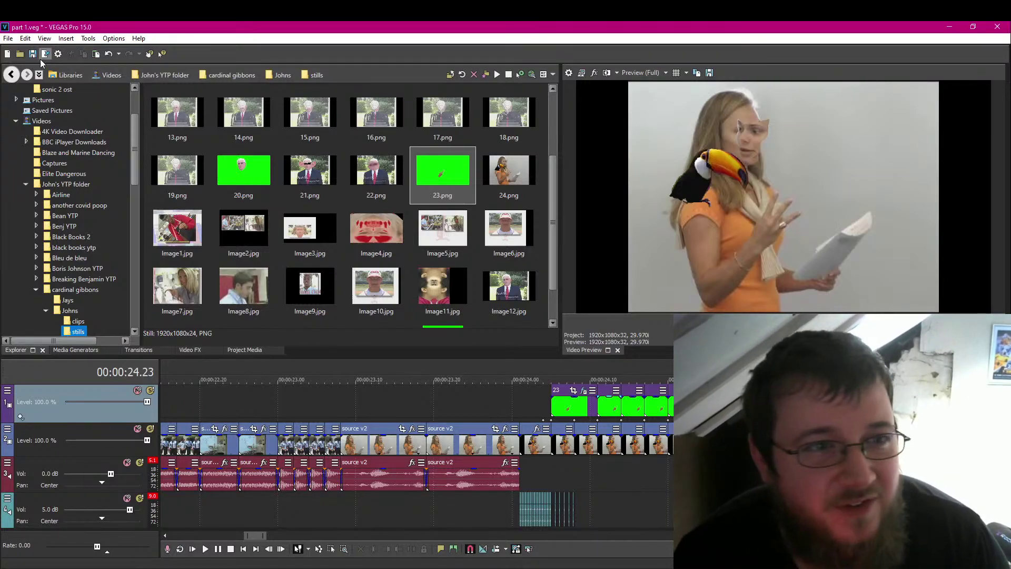
left_click(32, 54)
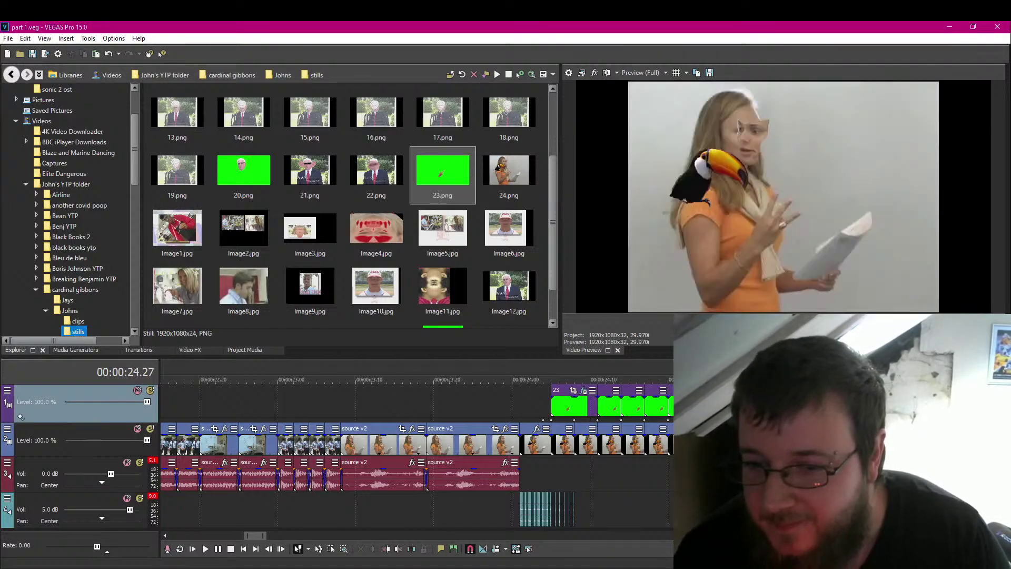
Go back and forth frame by frame through the split stills to examine the hand animation up to the end of the shot.
key("Left")
key("Left")
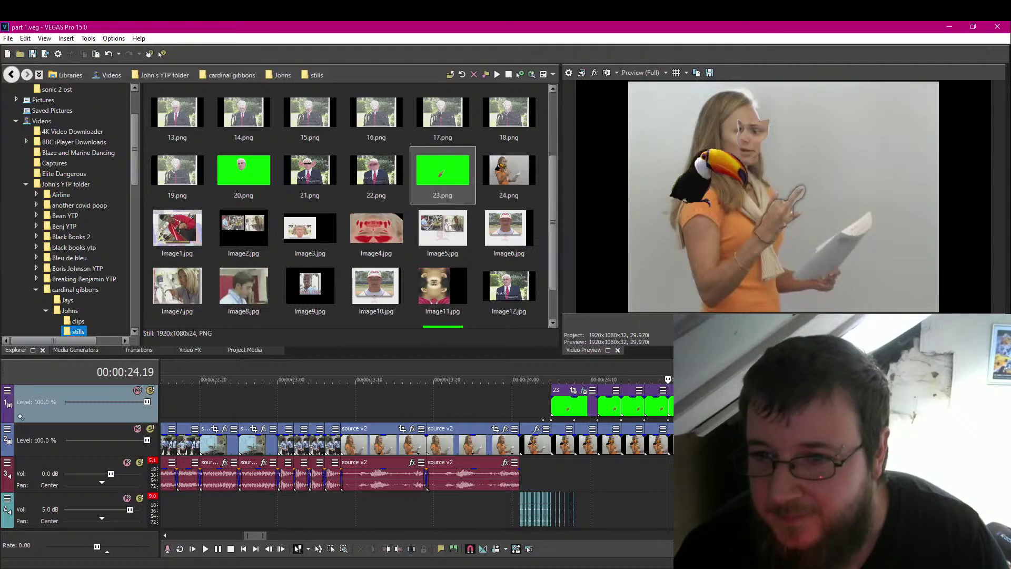
key("Left")
key("Left")
key("Left")
key("Left")
key("Left")
key("Left")
key("Left")
key("Left")
key("Left")
key("Left")
key("Left")
key("Left")
key("Left")
key("Left")
key("Left")
key("Left")
key("Left")
key("Left")
key("Left")
key("Left")
key("Right")
key("Right")
key("Right")
key("Right")
key("Right")
key("Right")
key("Right")
key("Right")
key("Right")
key("Right")
key("Right")
key("Right")
key("Right")
key("Right")
key("Right")
key("Right")
key("Right")
key("Right")
key("Right")
key("Right")
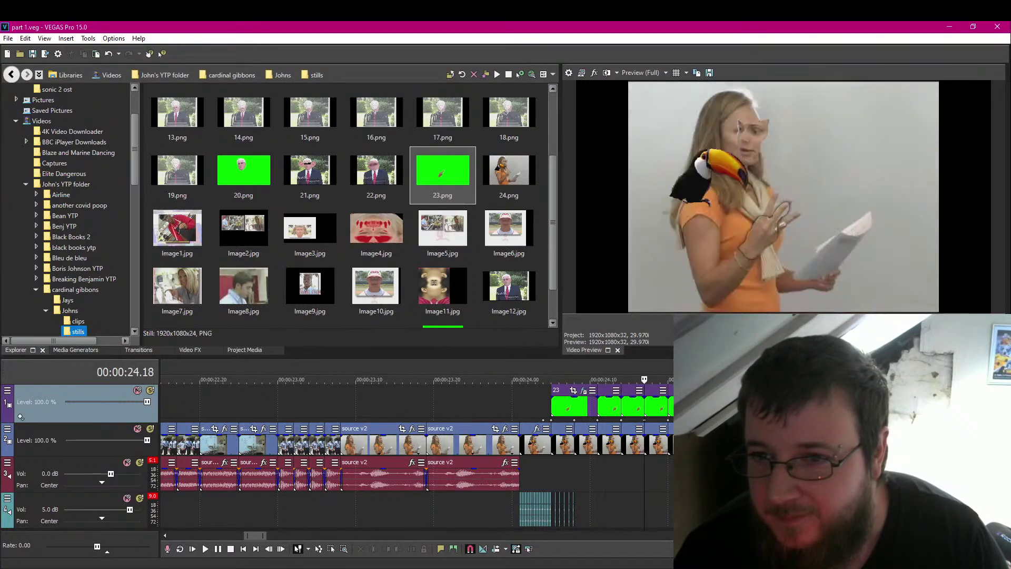
key("Right")
key("Right")
key("Right")
key("Right")
key("Right")
key("Right")
key("Right")
key("Right")
key("Right")
key("Right")
key("Right")
key("Right")
key("Right")
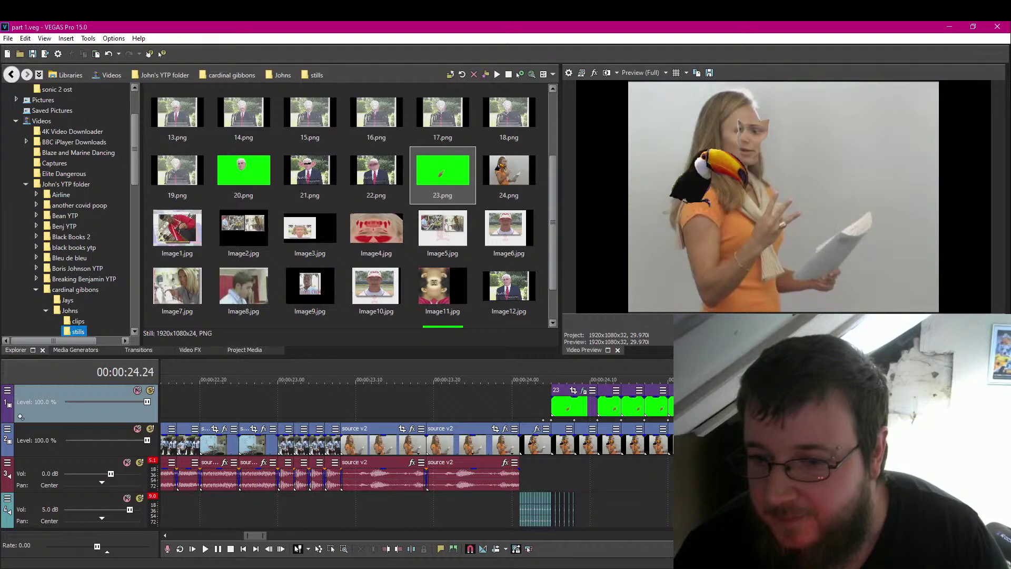
key("Right")
key("Right")
key("Right")
key("Right")
key("Right")
key("Right")
key("Right")
key("Right")
key("Right")
key("Right")
key("Right")
key("Right")
key("Right")
key("Right")
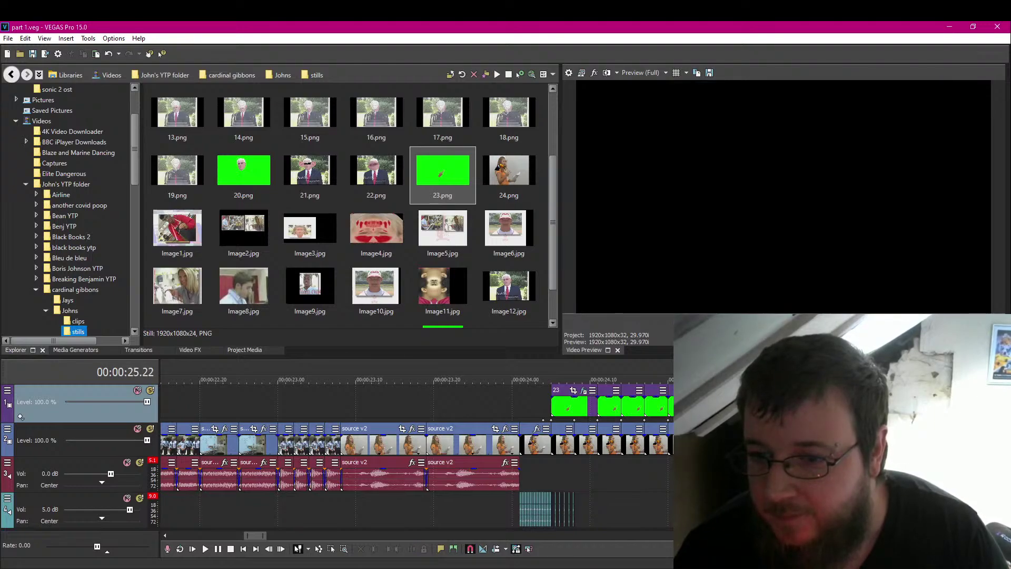
Check the remaining still 24 part on track 2 frame by frame and save the project again.
key("Down")
key("Left")
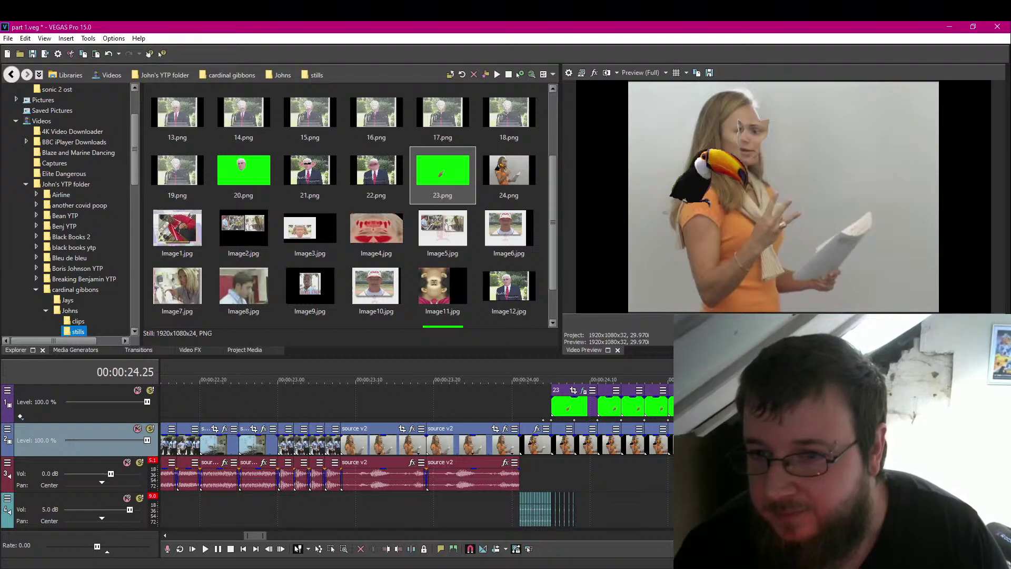
key("Right")
key("Right")
key("Right")
key("Right")
key("Right")
key("Right")
key("Right")
key("Right")
key("Right")
key("Right")
key("Right")
key("Right")
key("Left")
key("Left")
key("Left")
key("Left")
key("Left")
key("Left")
key("Left")
key("Left")
key("Left")
key("Left")
key("Left")
key("Left")
key("Left")
key("Left")
key("Left")
key("Left")
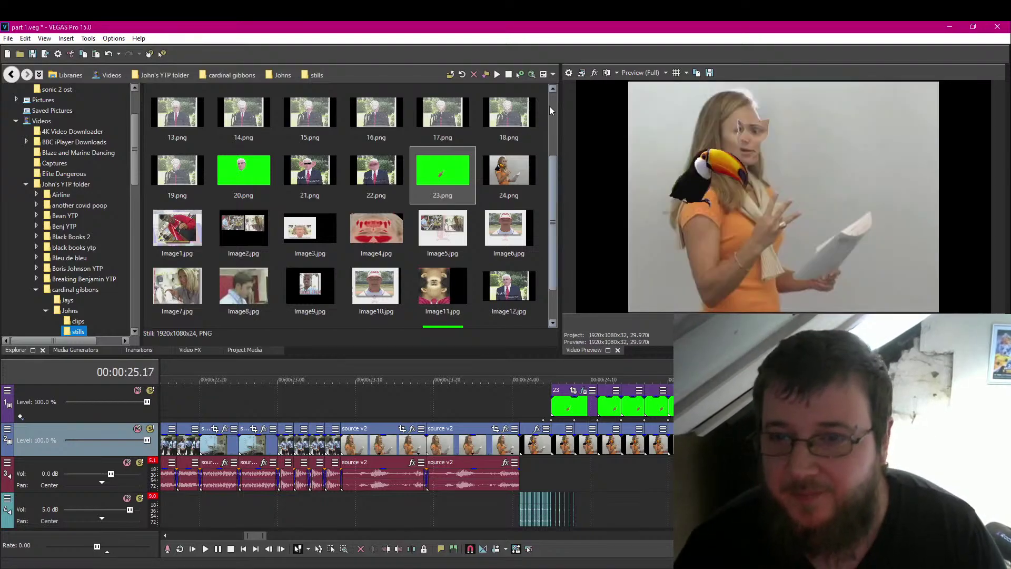
left_click(32, 54)
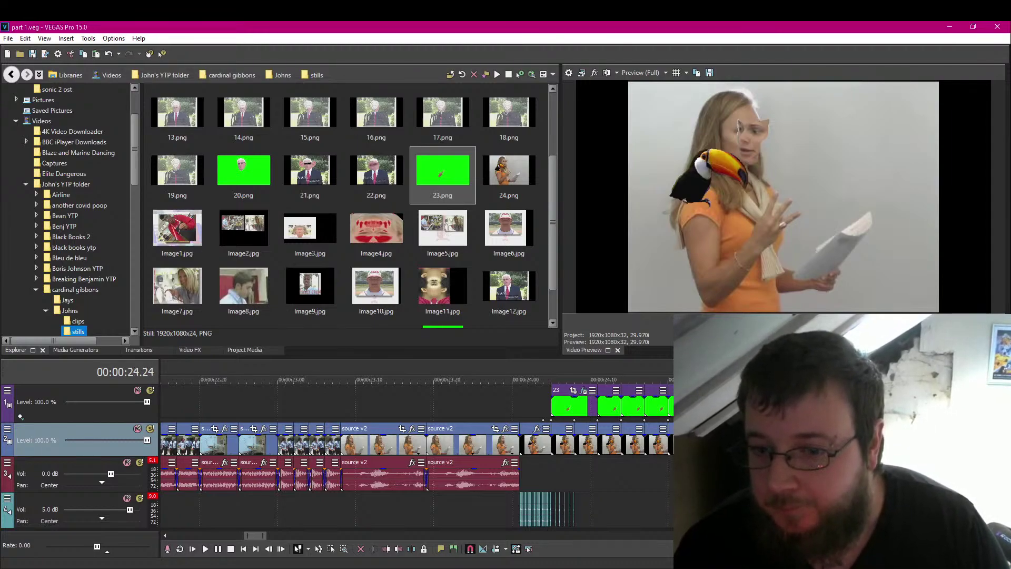
Copy the still 24 event from track 2 and paste it onto track 1 at 00:00:24.23.
right_click(839, 444)
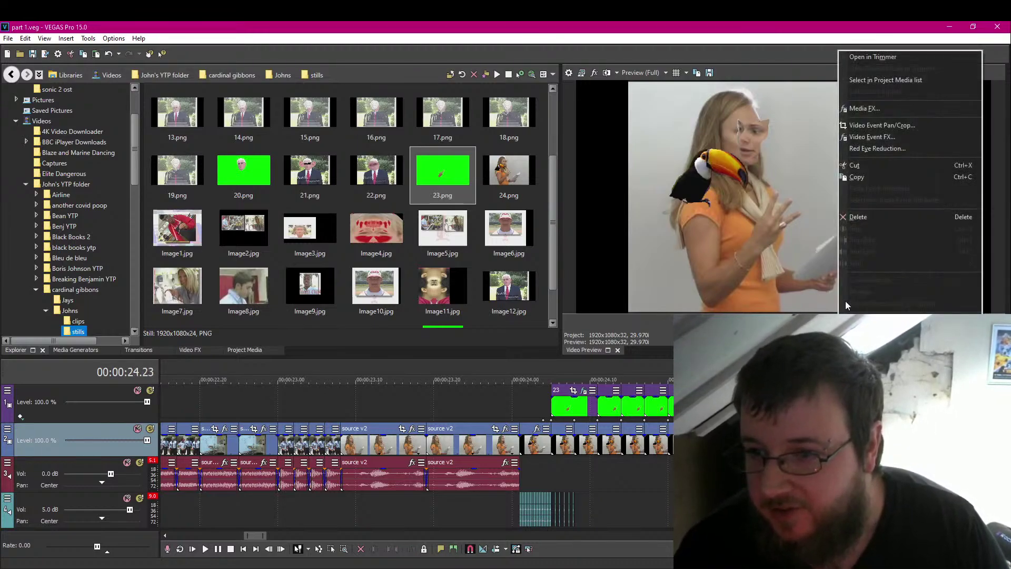
left_click(867, 177)
key("Up")
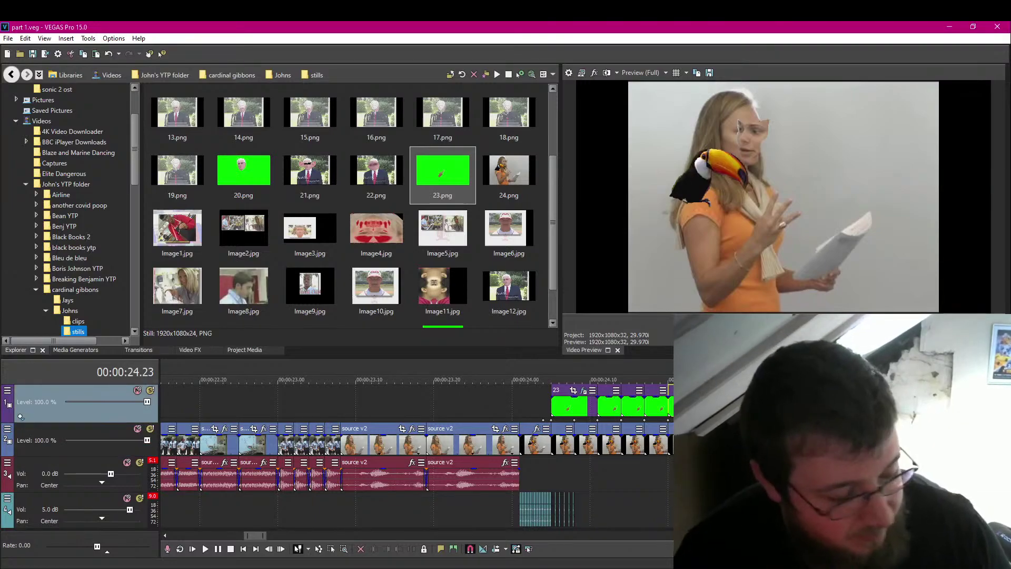
key("ctrl+v")
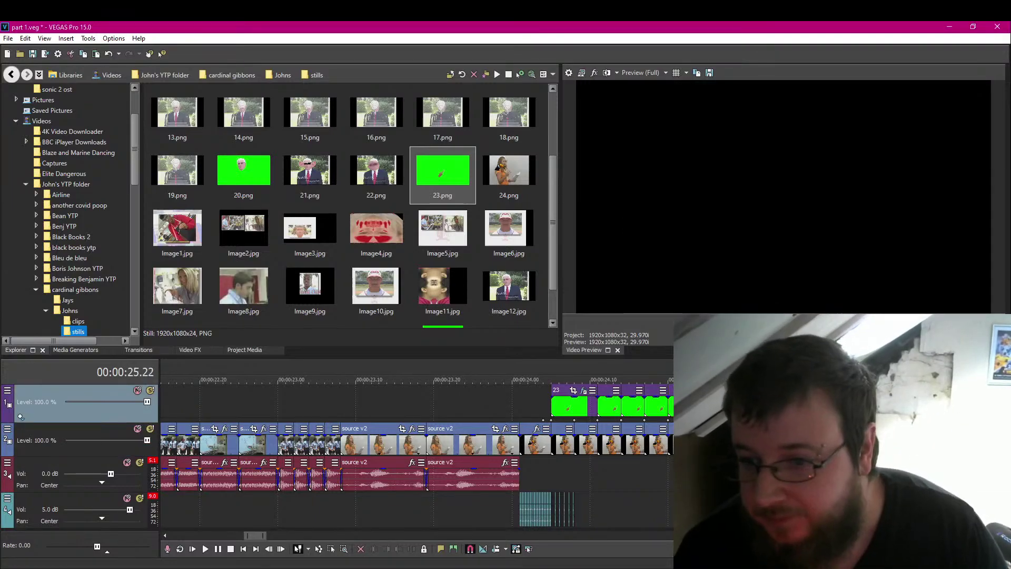
key("ctrl+Left")
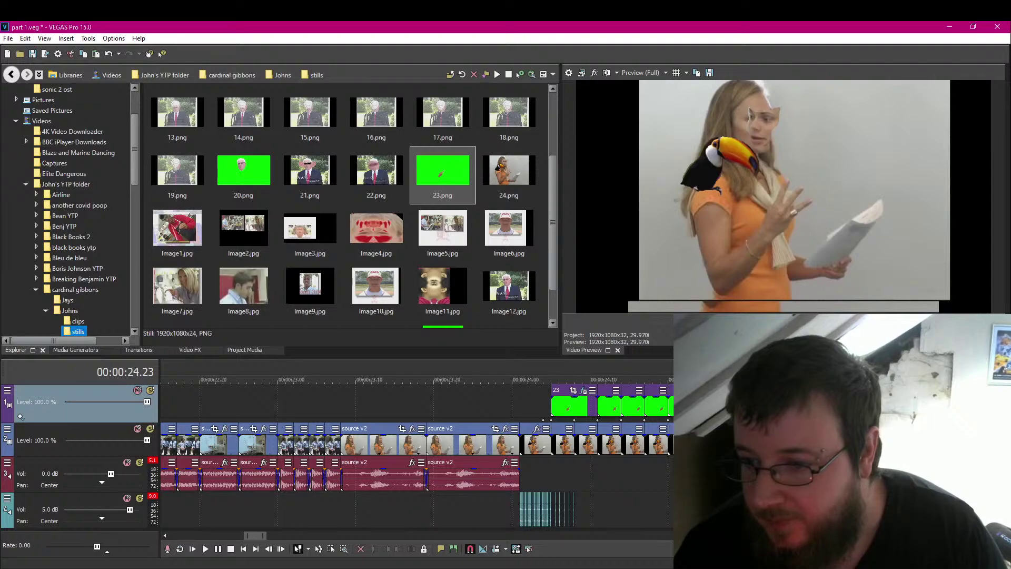
Draw a closed Pan/Crop mask around the woman's pasted-on face in the track 1 copy of still 24.
left_click(573, 390)
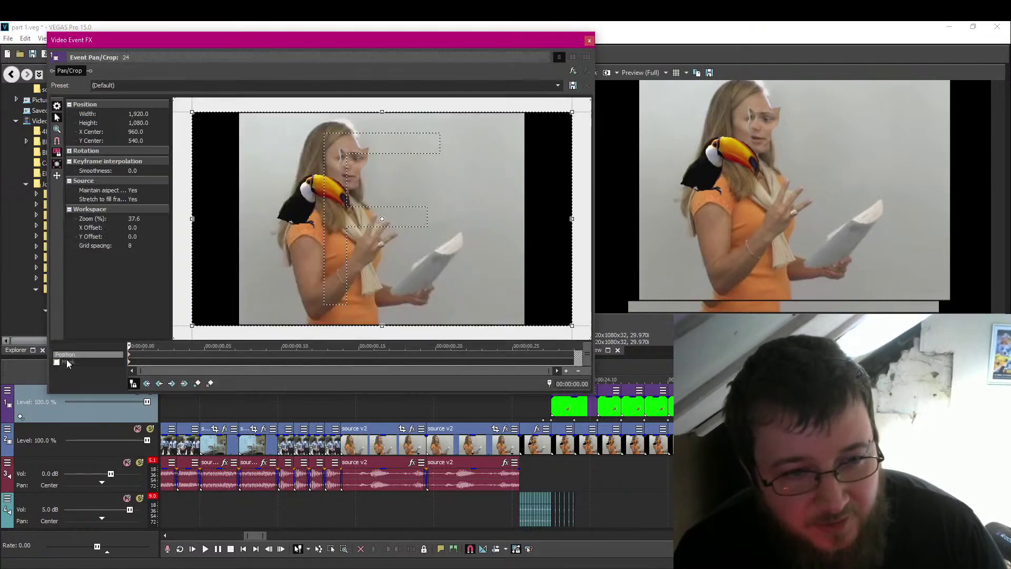
left_click(57, 362)
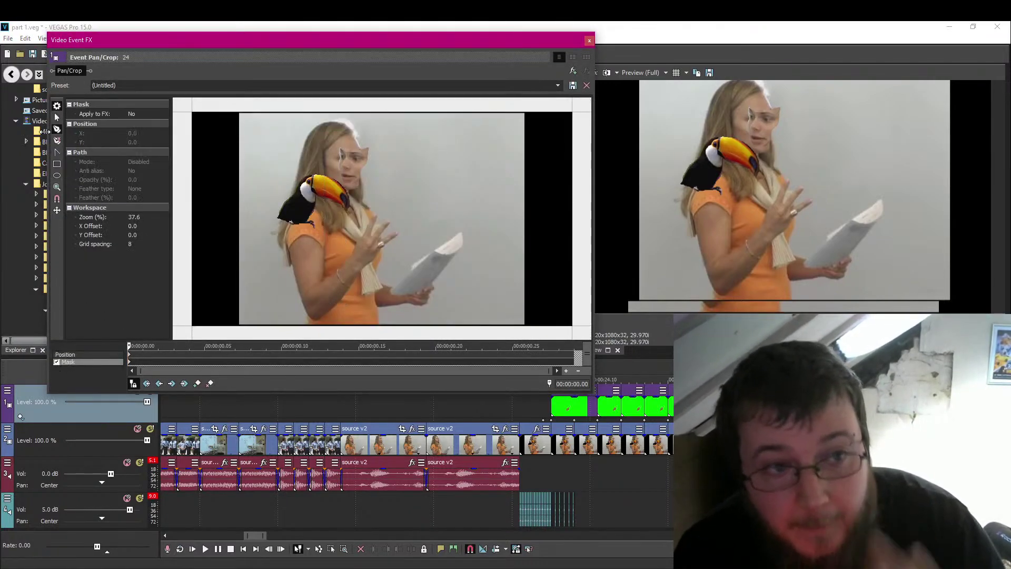
scroll(428, 211, "up", 10)
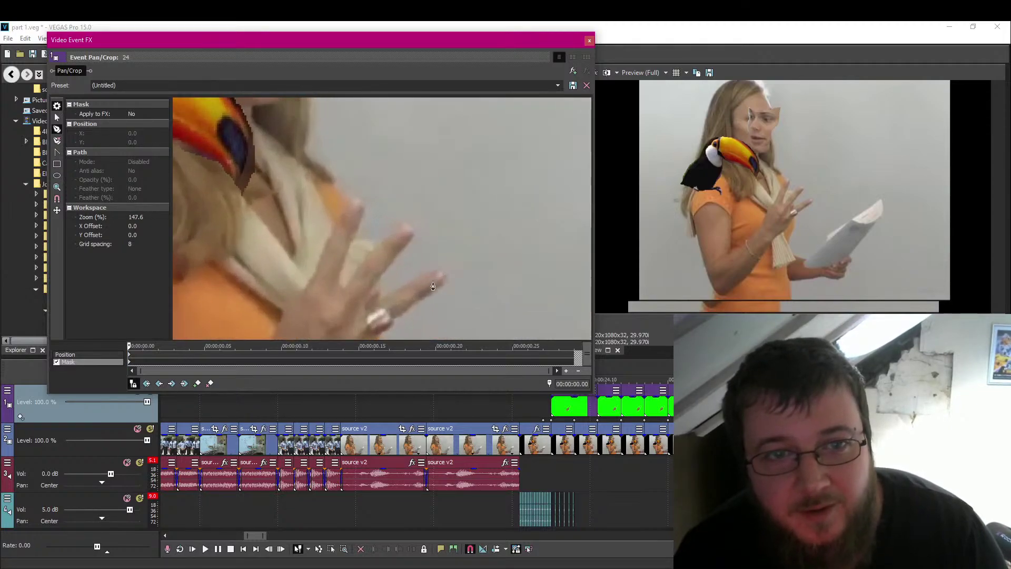
left_click(57, 117)
left_click_drag(293, 151, 406, 327)
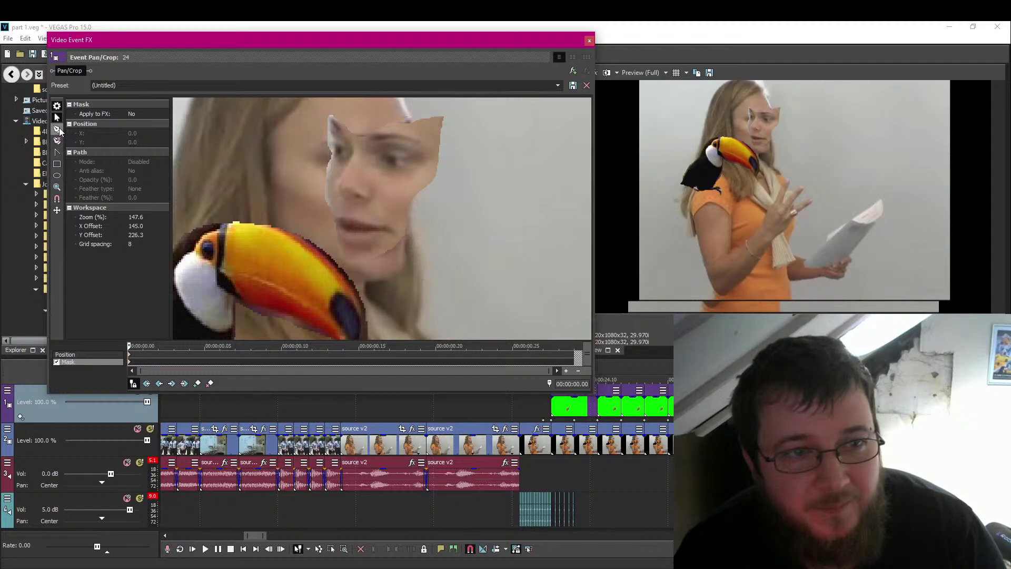
left_click(57, 129)
left_click(332, 116)
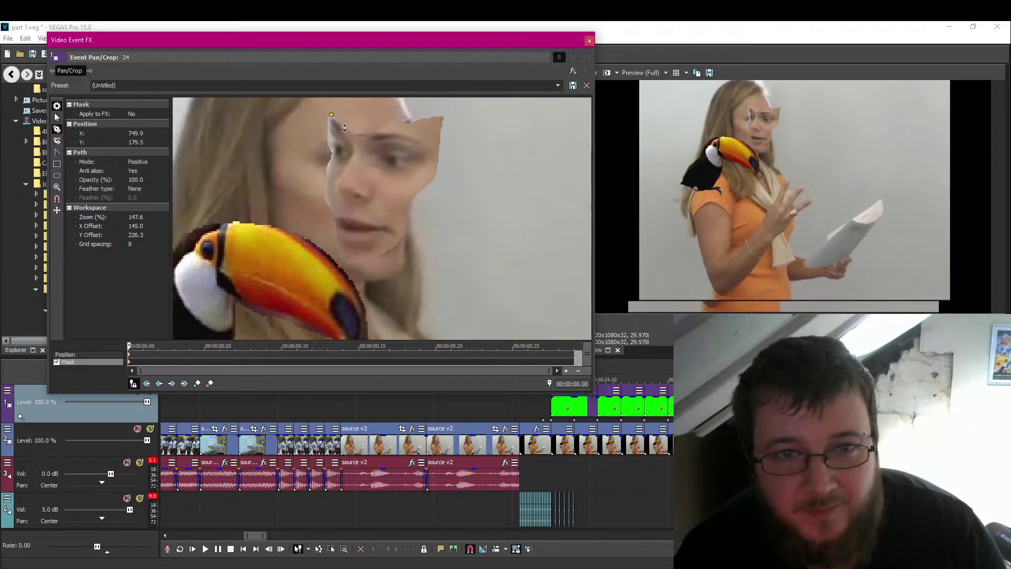
left_click(379, 127)
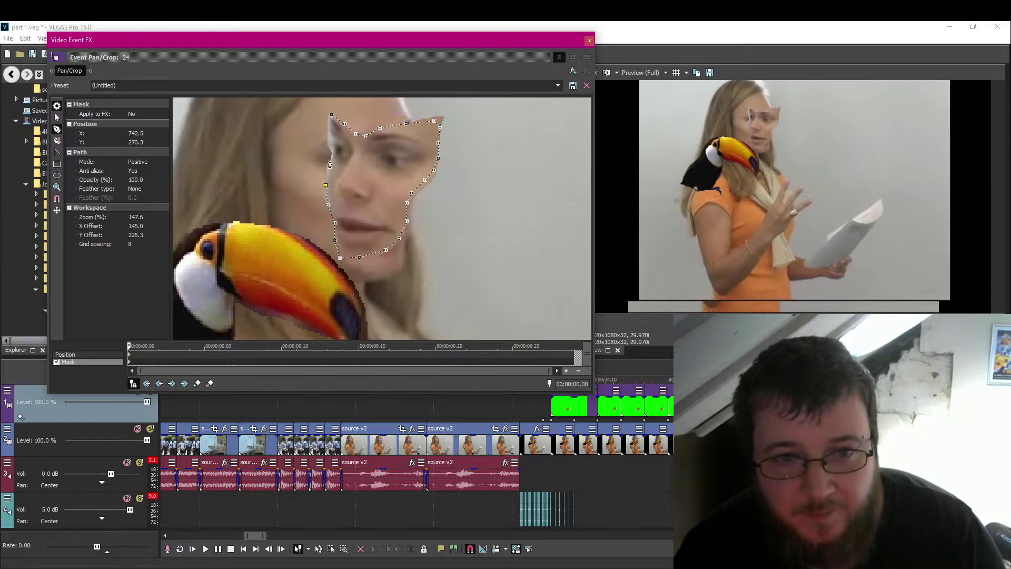
left_click(327, 118)
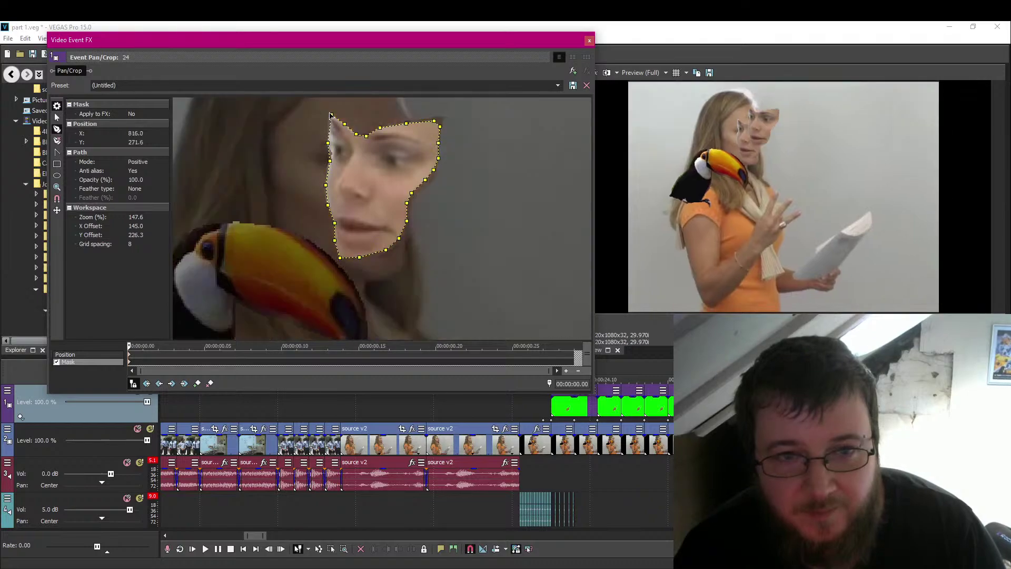
left_click(589, 41)
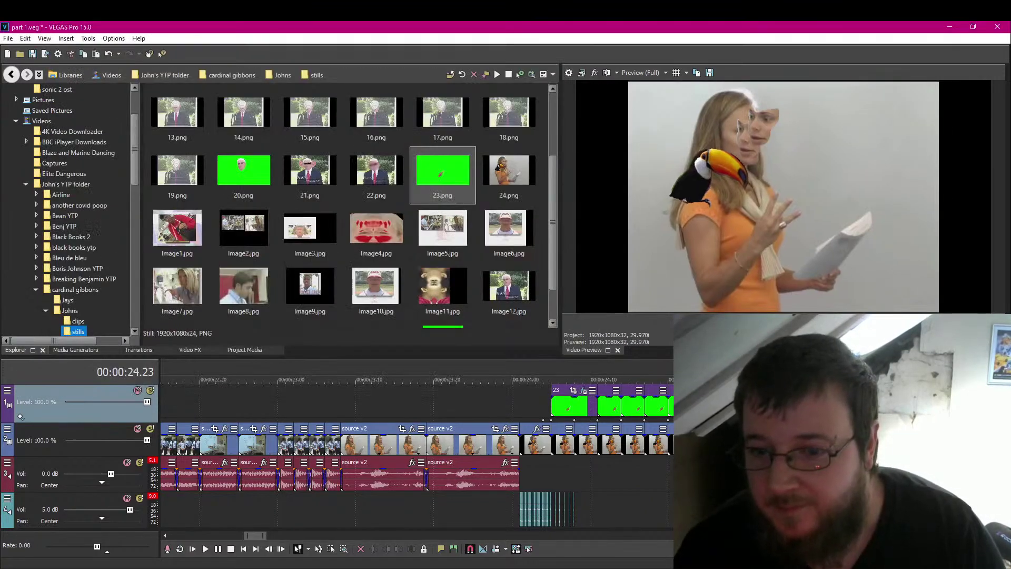
Restore the Track Motion box of track 1 to its default position with a keyframe at 00:00:24.23.
left_click(8, 390)
left_click(80, 411)
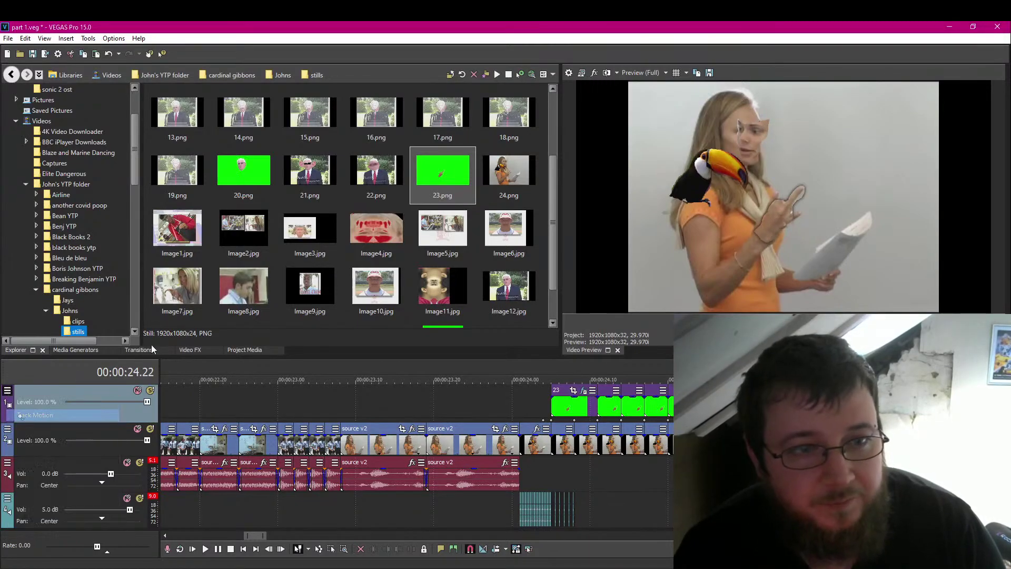
left_click(122, 356)
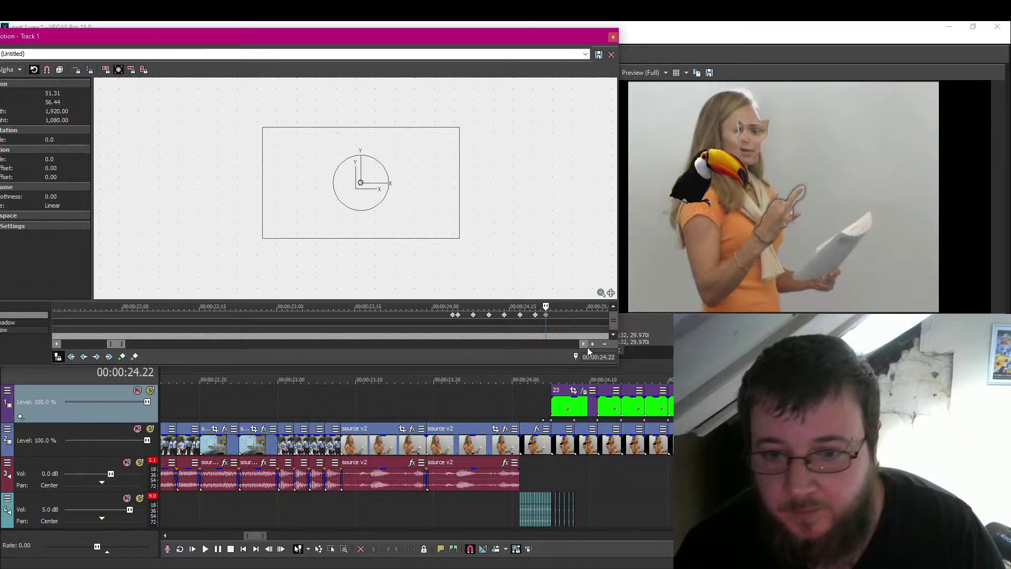
key("Right")
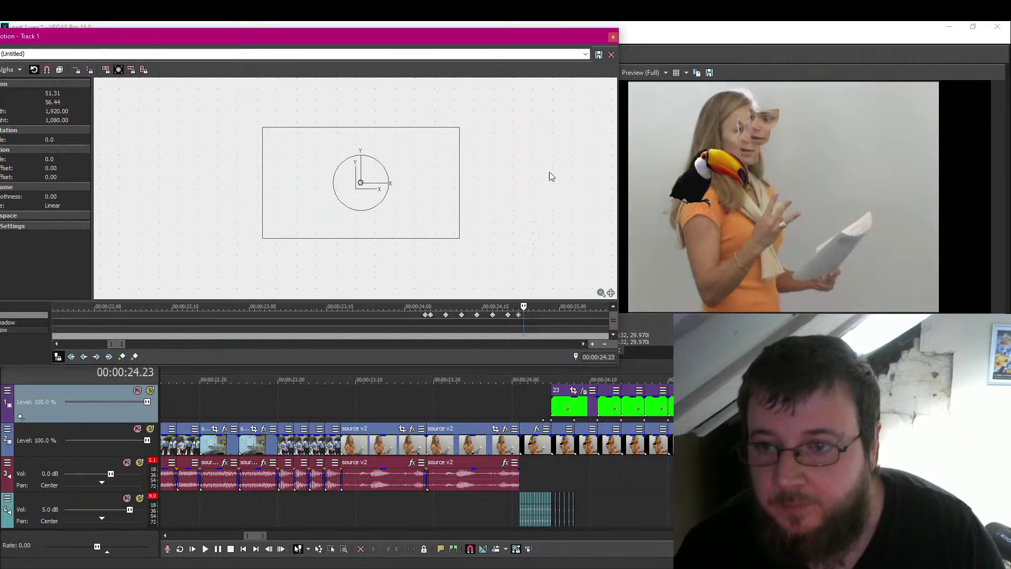
right_click(513, 202)
left_click(550, 231)
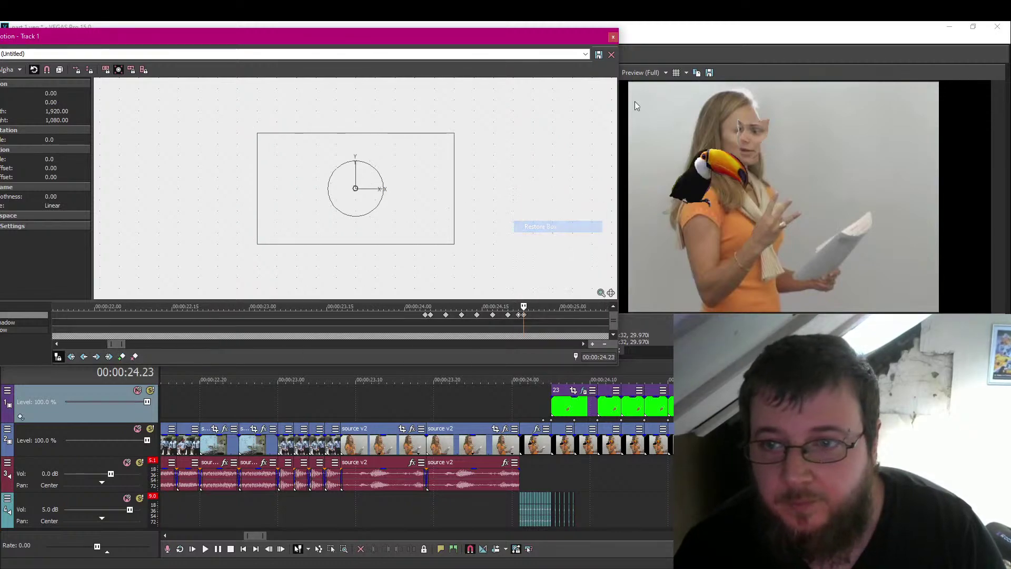
left_click(613, 37)
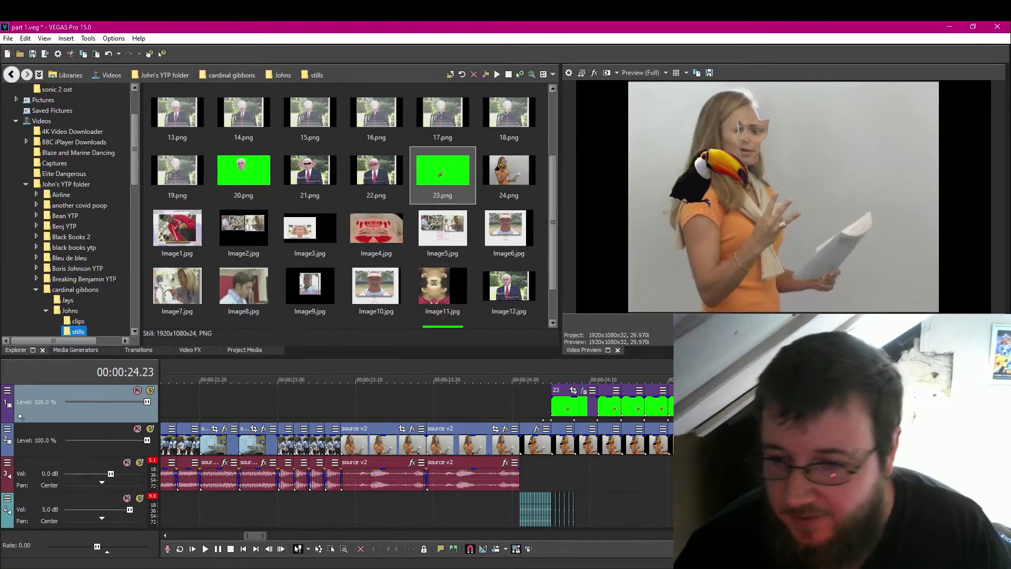
Move through the frames from 00:00:24.23 to 00:00:25.21 to examine the masked face over the still.
left_click(68, 479)
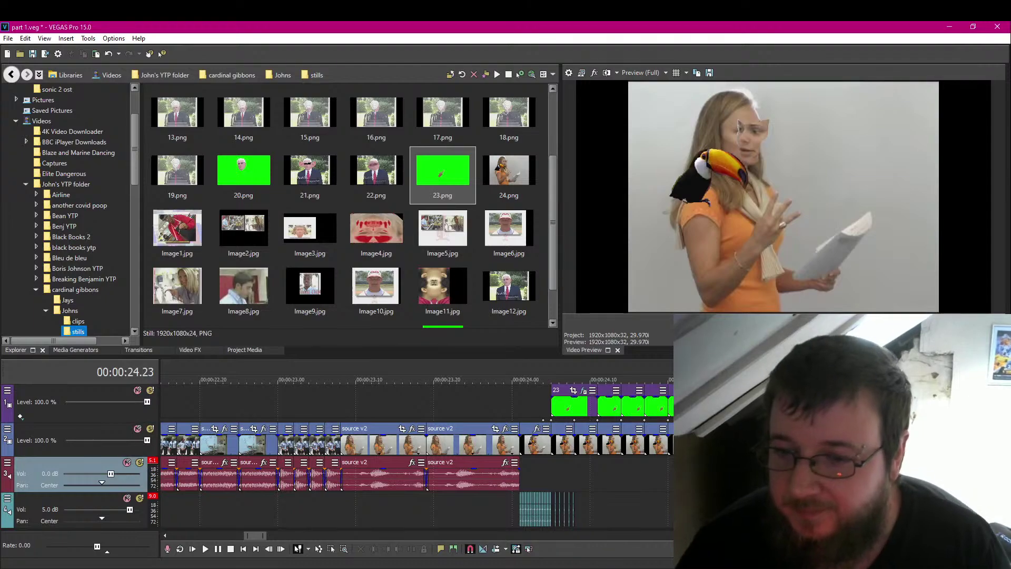
key("Right")
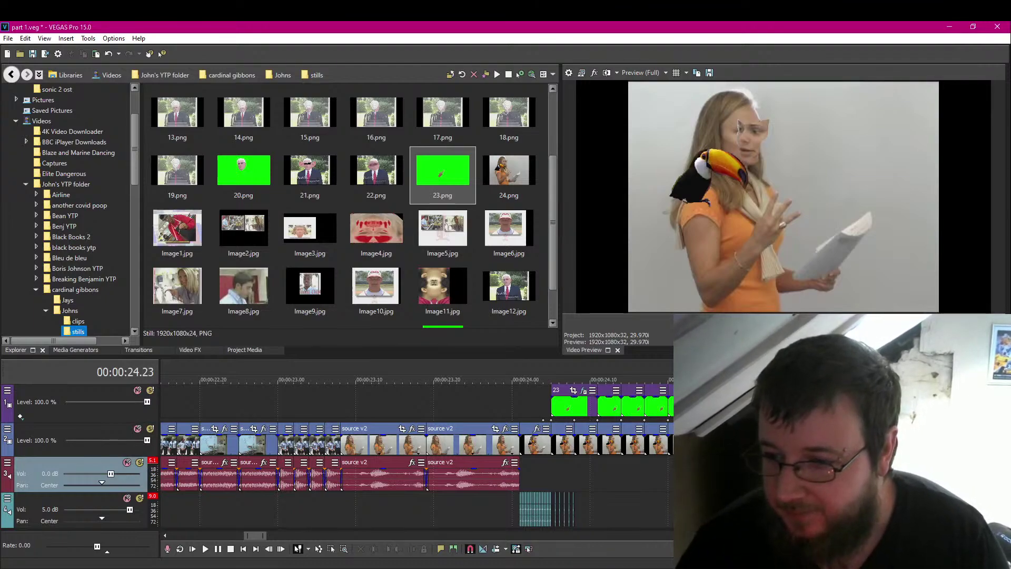
key("Right")
key("Right")
key("Right")
key("Right")
key("Right")
key("Right")
key("Right")
key("Right")
key("Right")
key("Right")
key("Right")
key("Right")
key("Right")
key("Right")
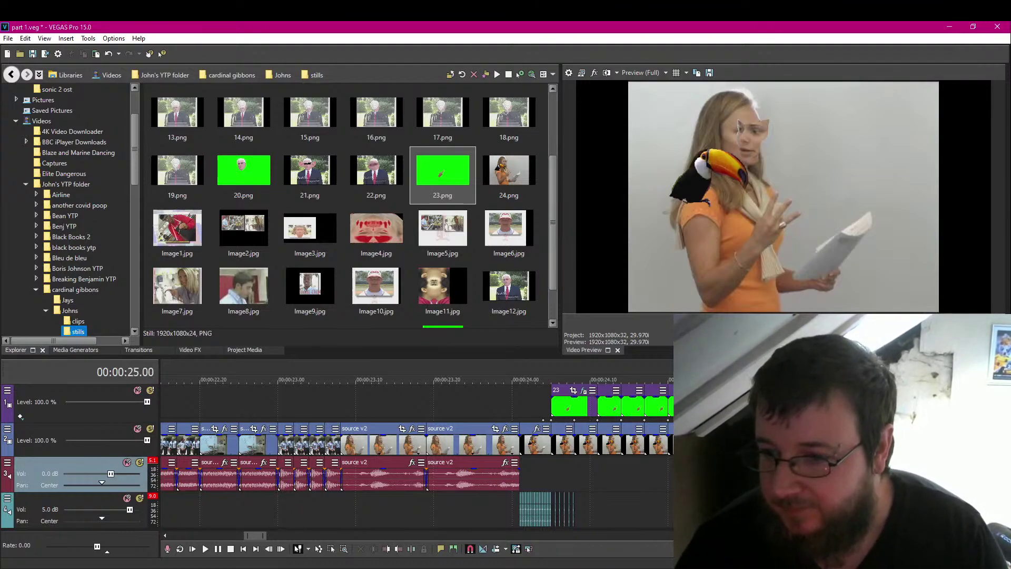
key("Right")
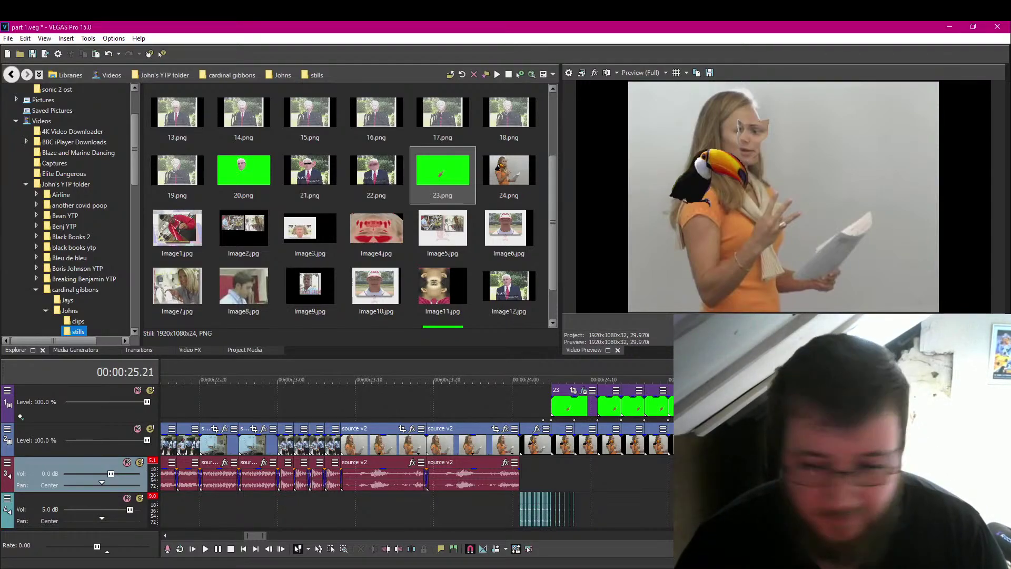
Add the VEGAS Swirl effect to the track 2 still 24 event with the Maximum Swirl, Clockwise preset.
left_click(895, 390)
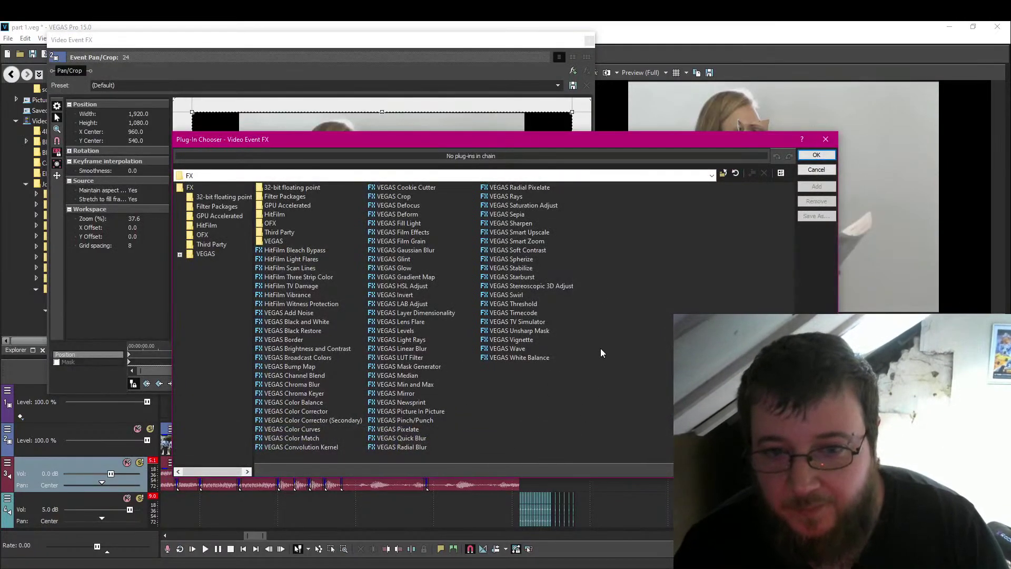
double_click(513, 293)
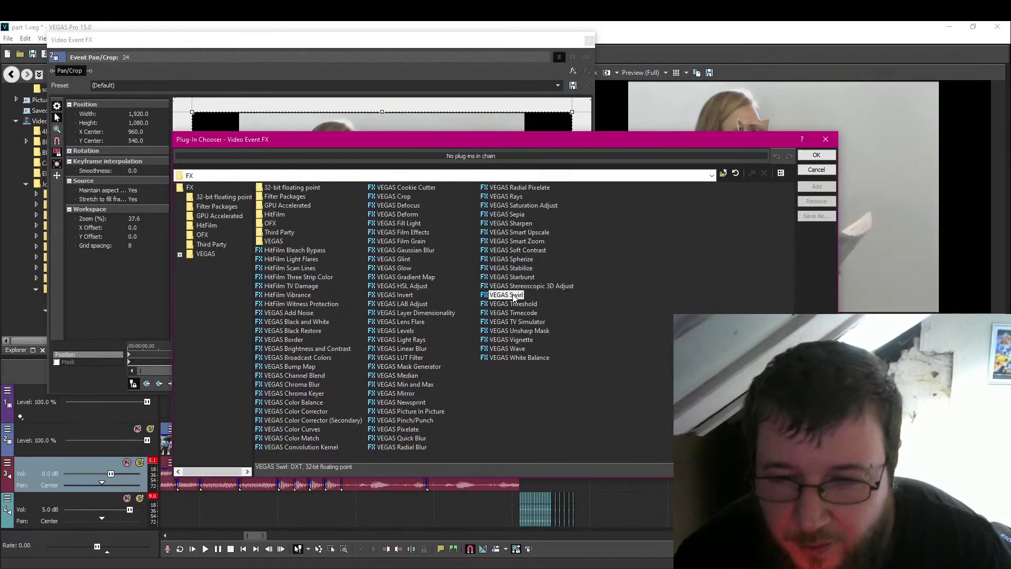
left_click(816, 155)
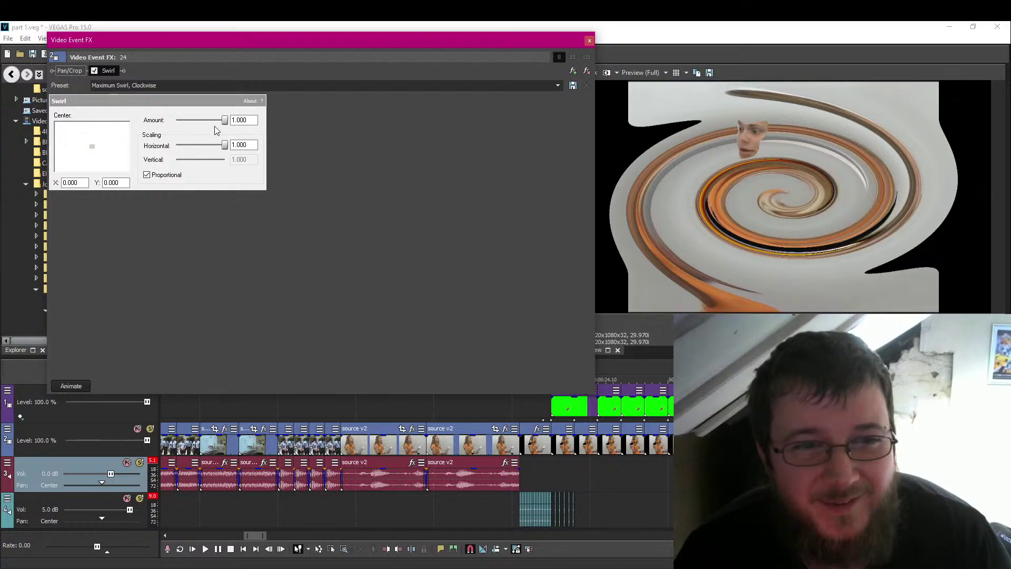
Centre the swirl on the woman's face at X -0.082, Y -0.253 and set its proportional scaling to 0.000.
left_click_drag(227, 122, 186, 146)
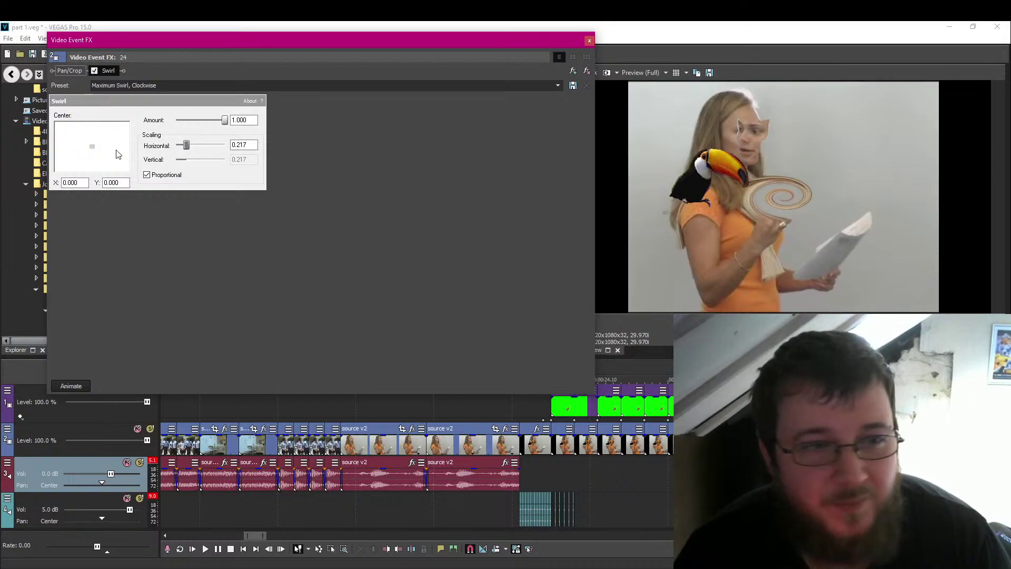
mouse_move(90, 147)
left_mouse_down()
mouse_move(79, 135)
mouse_move(88, 140)
left_mouse_up()
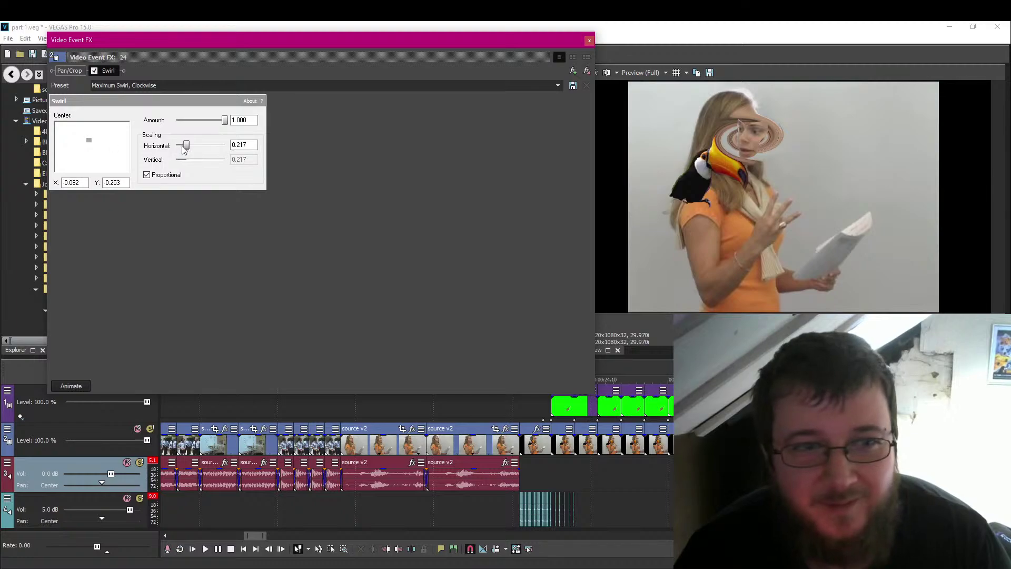
left_click_drag(183, 150, 155, 152)
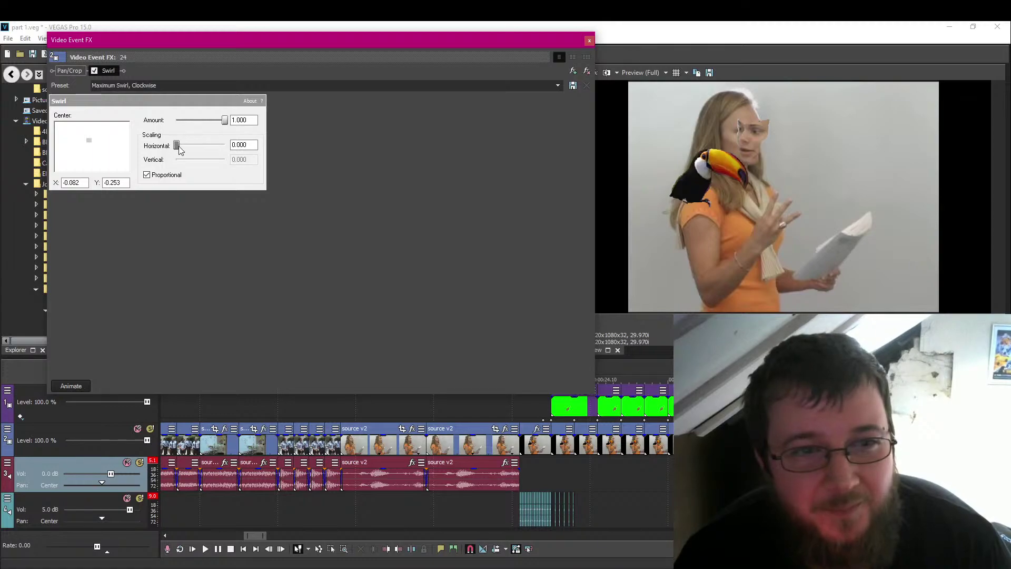
mouse_move(180, 150)
left_mouse_down()
mouse_move(226, 149)
mouse_move(179, 146)
left_mouse_up()
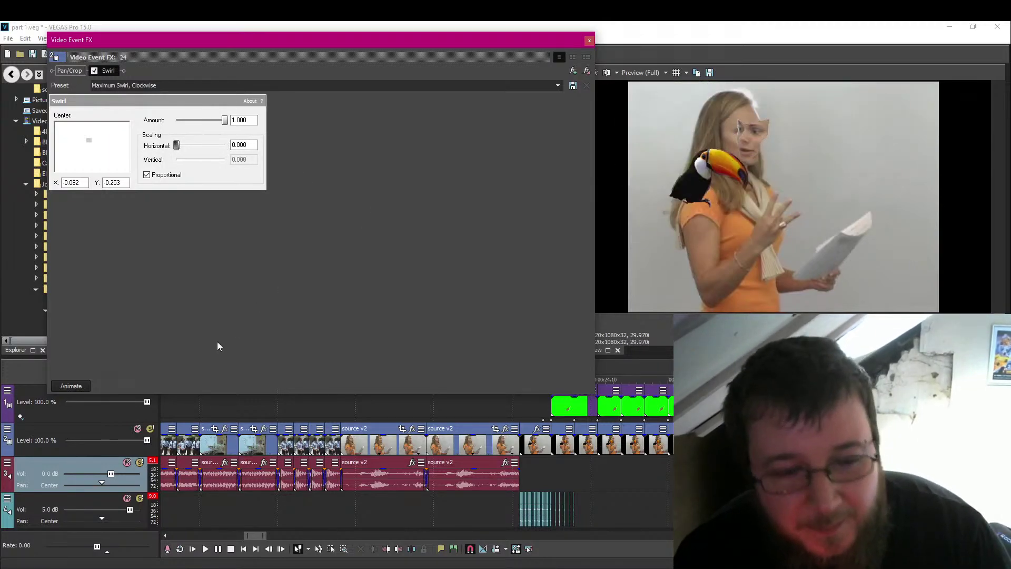
Animate the swirl with a keyframe at 00:00:00.28 that sets the proportional scaling to 1.000.
left_click(79, 387)
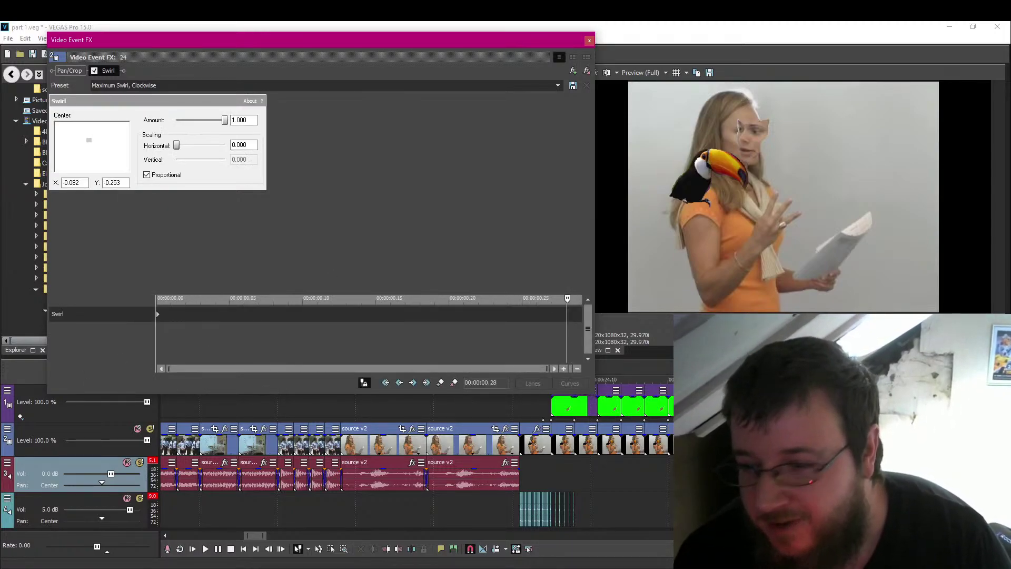
left_click_drag(176, 146, 225, 146)
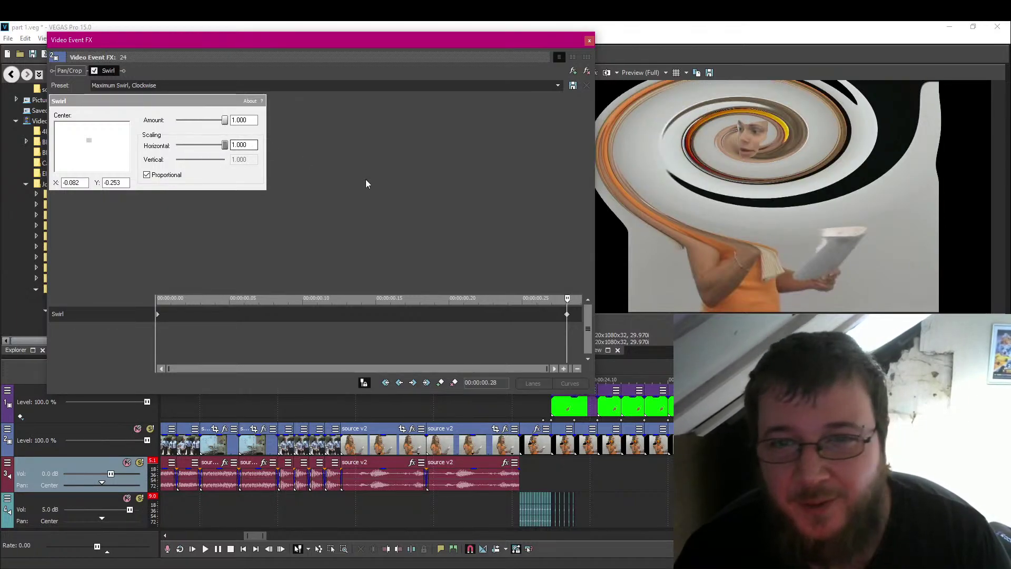
left_click(589, 41)
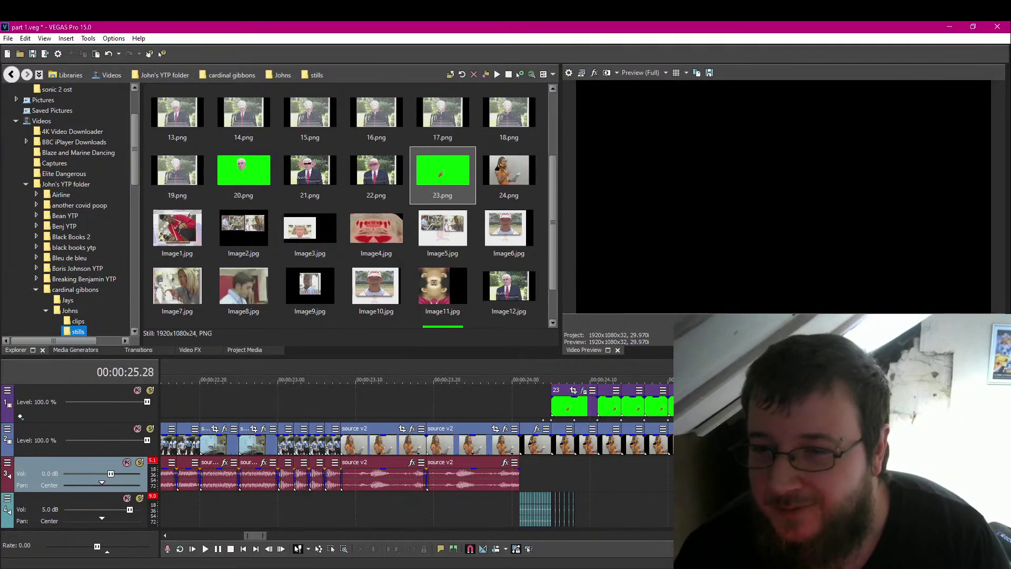
Play and step through the shot from 00:00:24.18 to 00:00:25.25 to examine the growing swirl behind the masked face.
key("j")
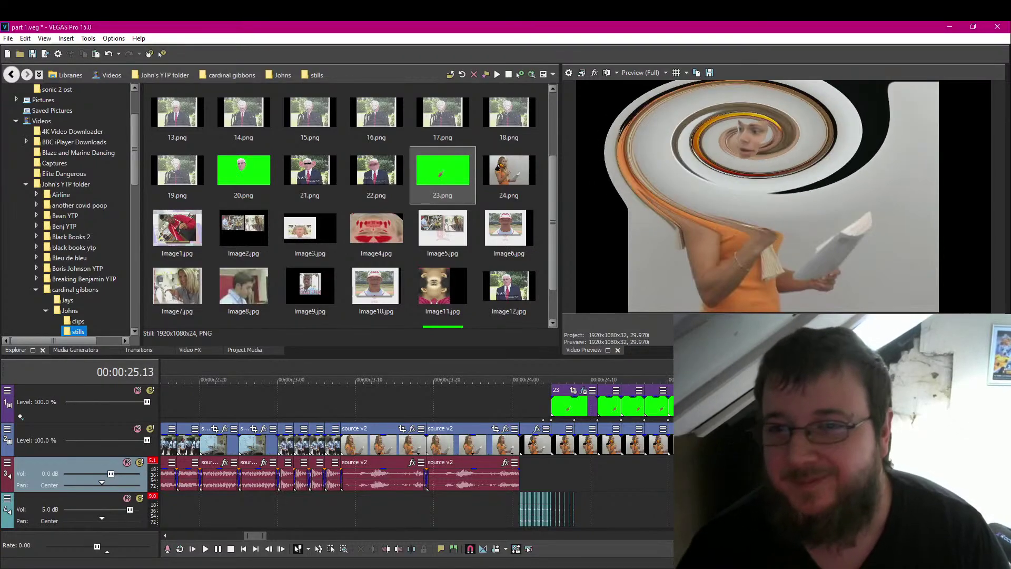
key("space")
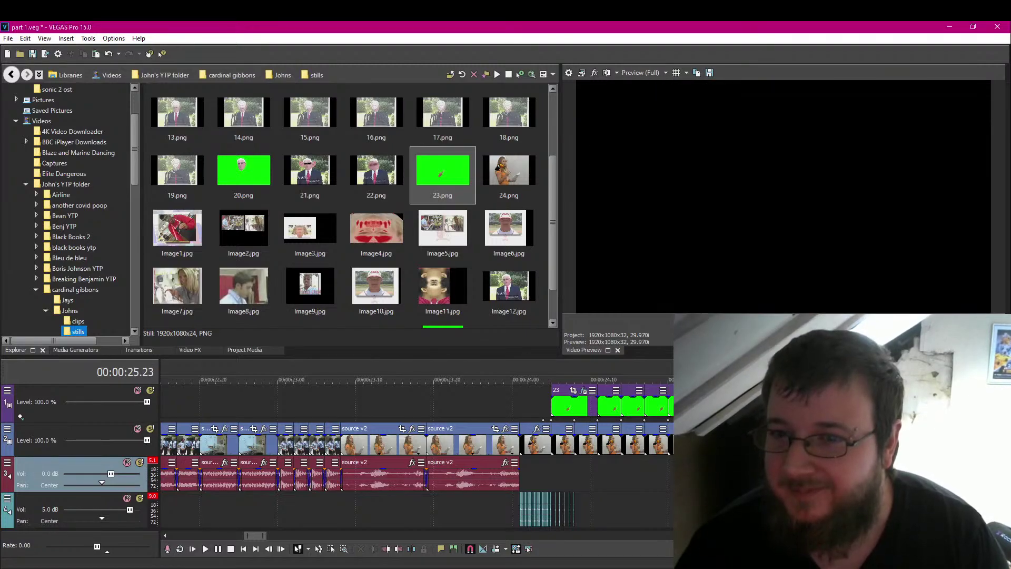
key("Left")
key("Left")
key("Left")
key("Left")
key("Left")
key("Left")
key("Left")
key("Left")
key("Left")
key("Left")
key("Left")
key("Left")
key("Left")
key("Left")
key("Left")
key("Left")
key("Left")
key("Left")
key("Left")
key("Left")
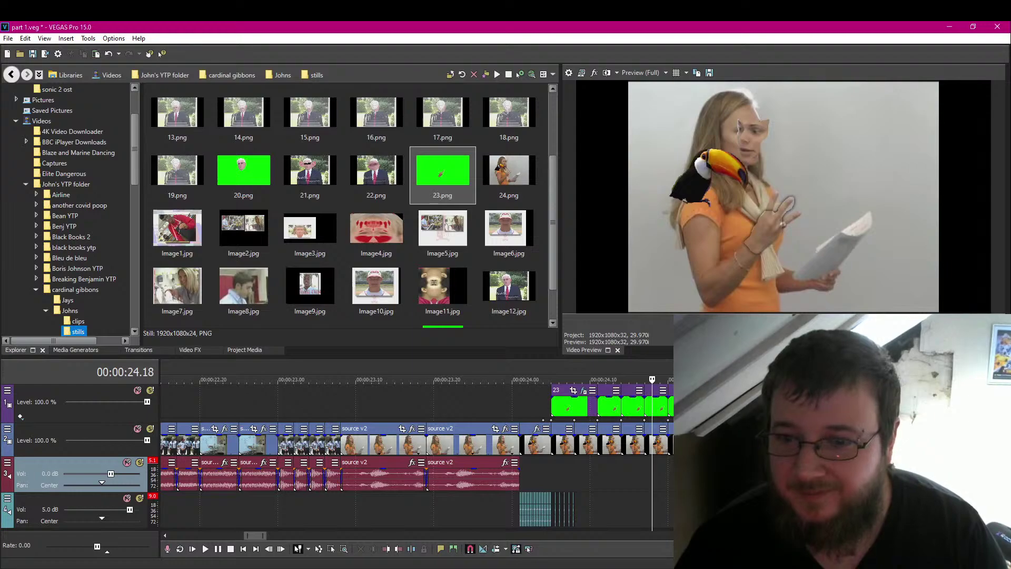
key("Right")
key("Right")
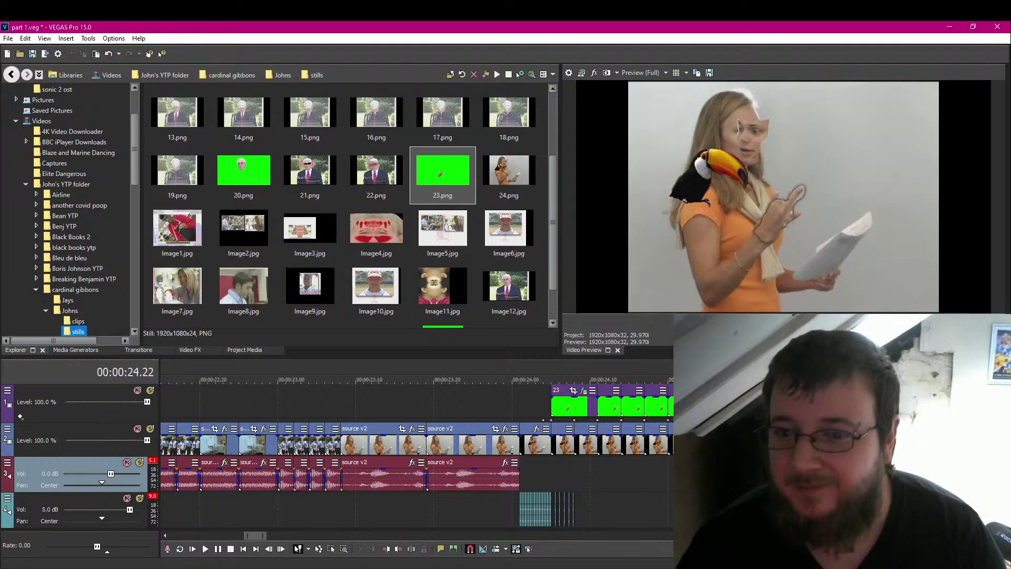
key("Right")
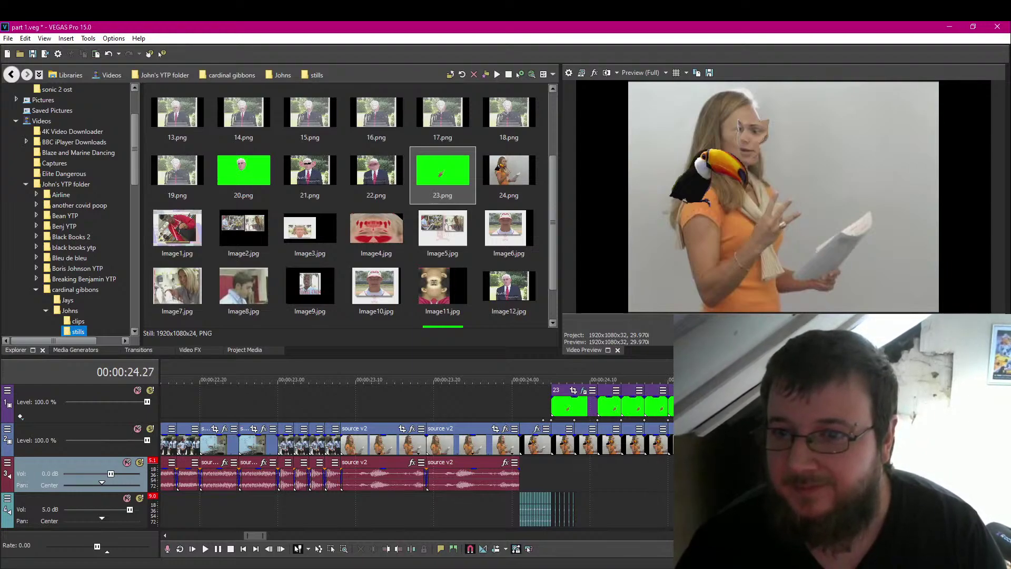
key("space")
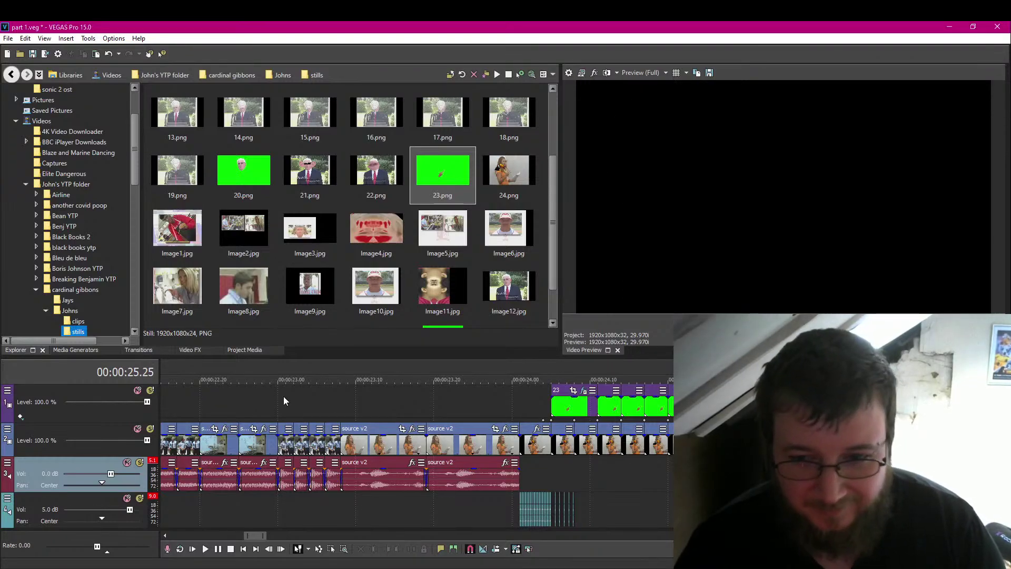
Place the timeline cursor at 00:00:24.08 and save the project.
left_click(573, 478)
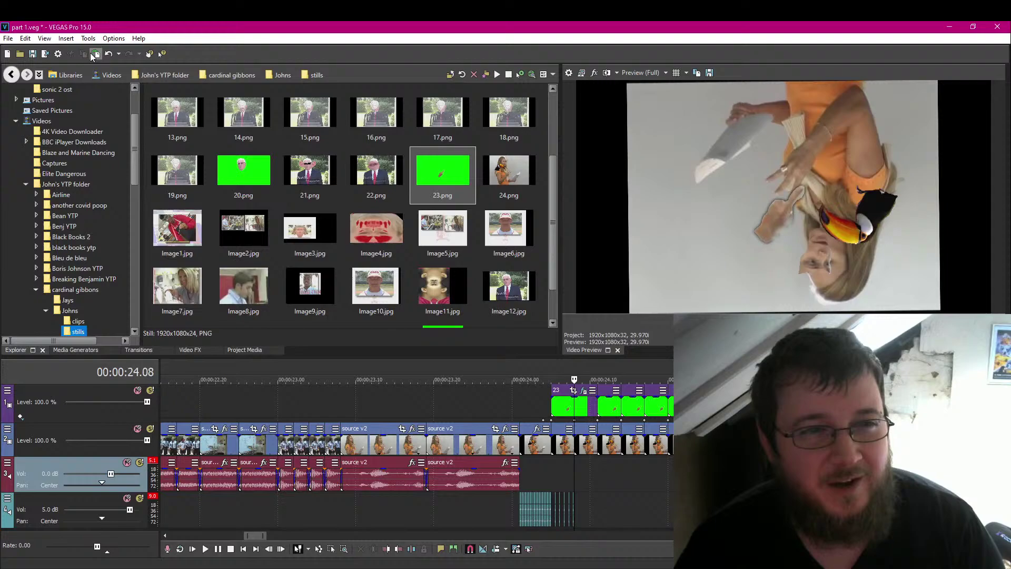
left_click(32, 54)
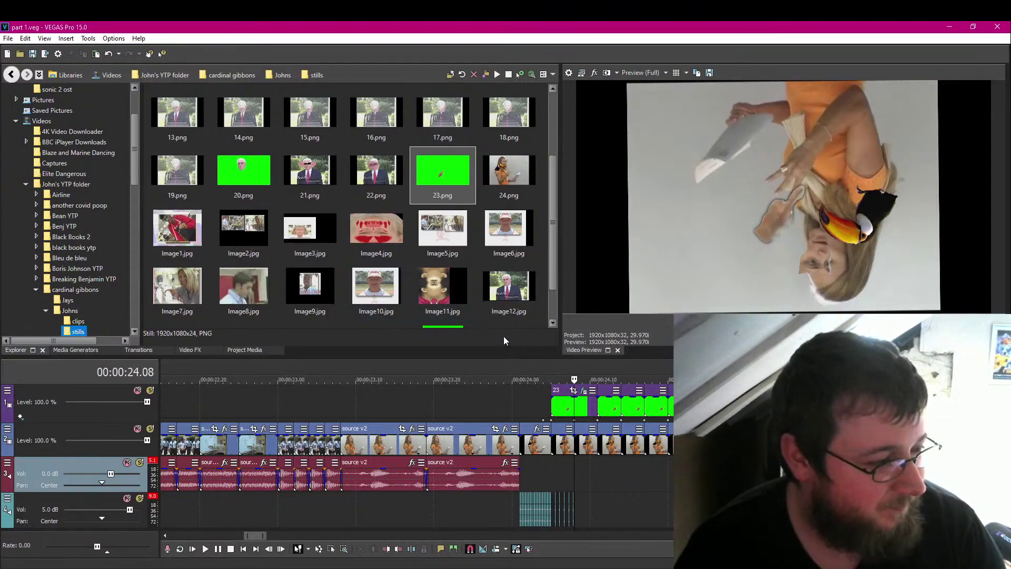
Split the last track 4 audio event at 00:00:24.08, then cut its short end piece and paste it back in place.
scroll(668, 491, "up", 6)
scroll(667, 490, "up", 2)
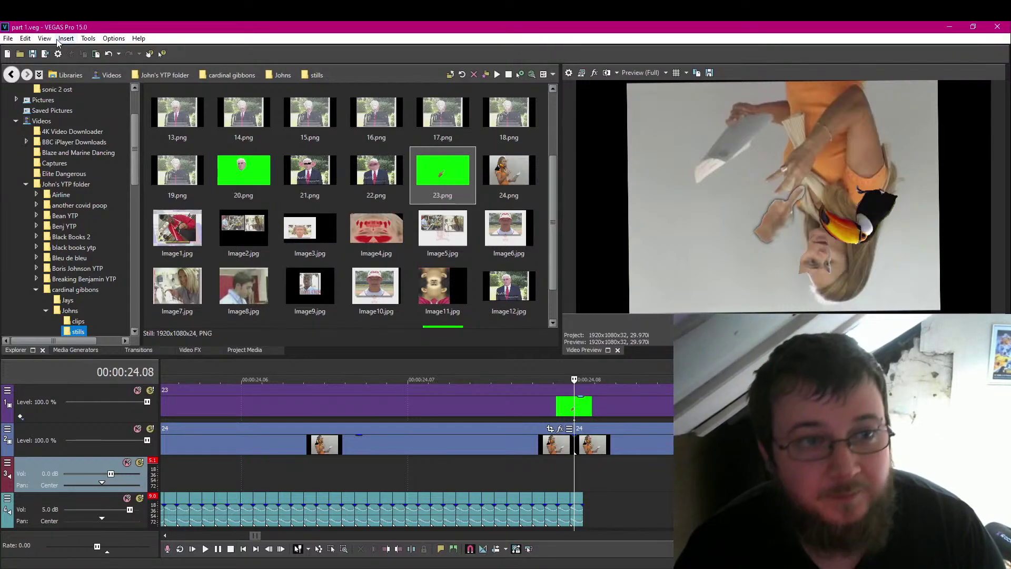
scroll(621, 511, "up", 2)
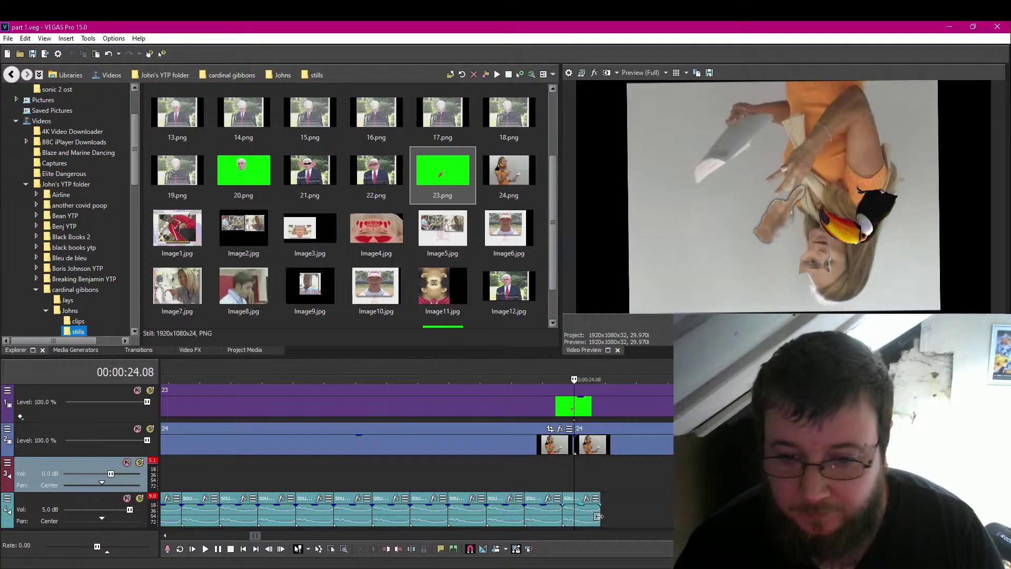
key("ctrl+z")
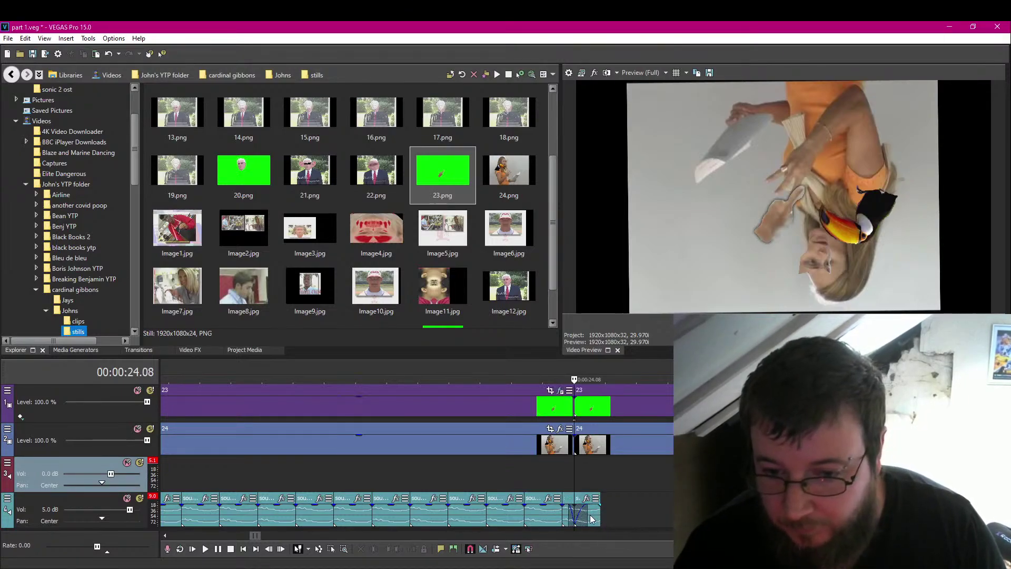
left_click(583, 513)
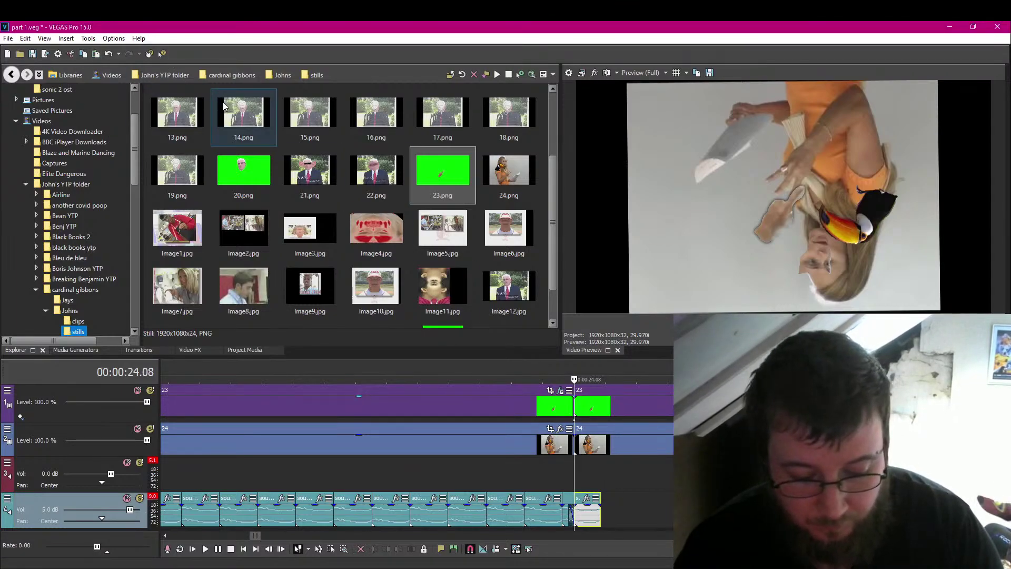
key("Delete")
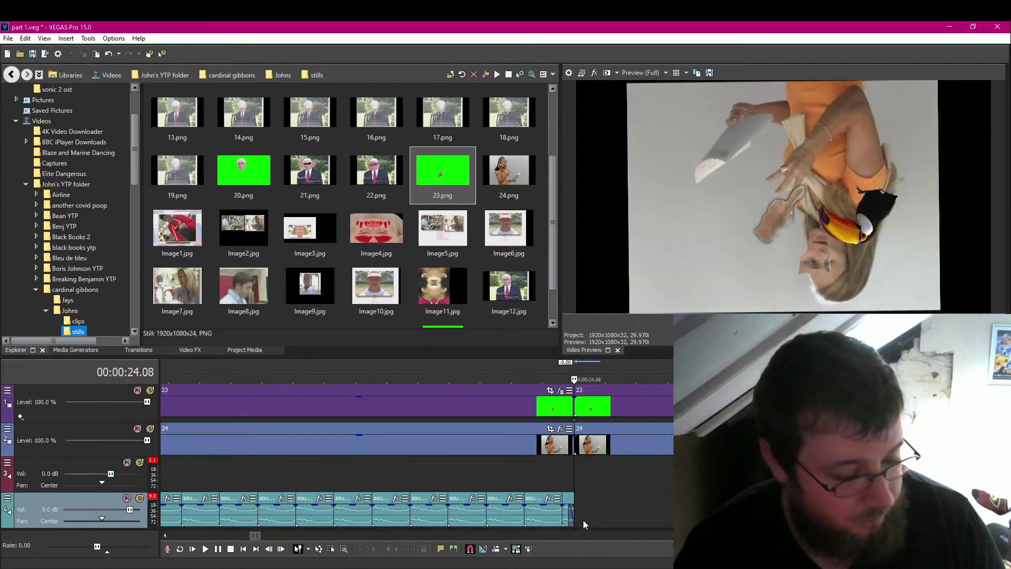
left_click(573, 510)
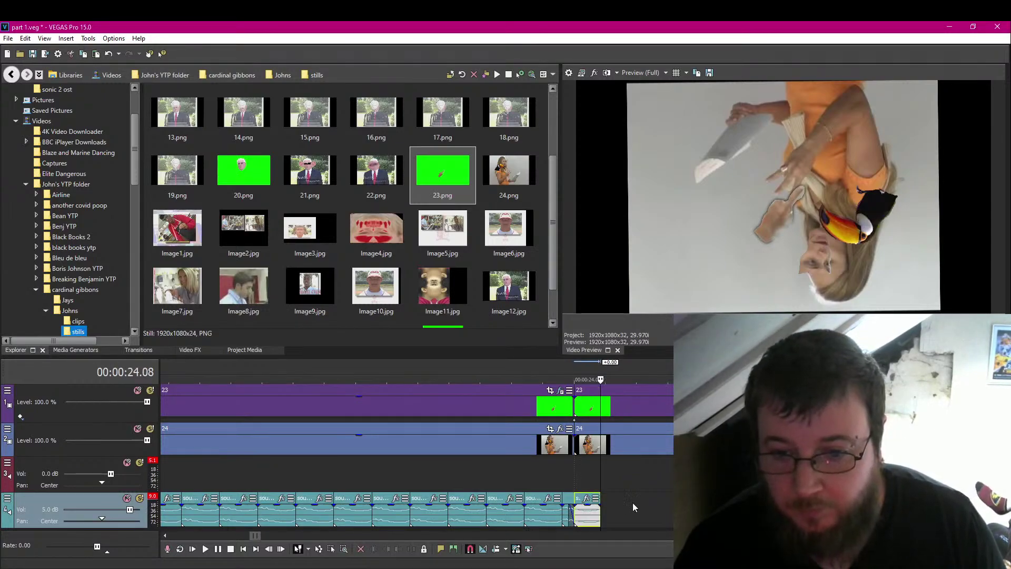
Paste the short audio piece repeatedly end to end on track 4, extending the stutter to about 00:00:24.09.
scroll(643, 497, "up", 10)
key("ctrl+v")
key("ctrl+v")
key("ctrl+v")
key("ctrl+v")
key("ctrl+v")
key("ctrl+v")
key("ctrl+v")
key("ctrl+v")
key("ctrl+v")
key("ctrl+v")
key("ctrl+v")
key("ctrl+v")
key("ctrl+v")
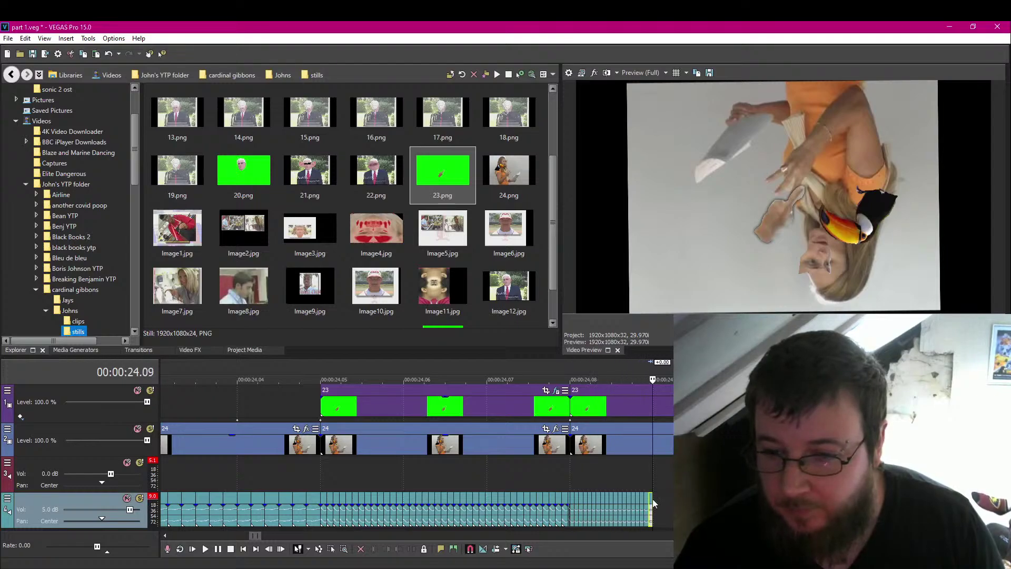
Undo the latest trim and the last few pasted audio pieces at the end of the track 4 stutter.
scroll(652, 498, "down", 10)
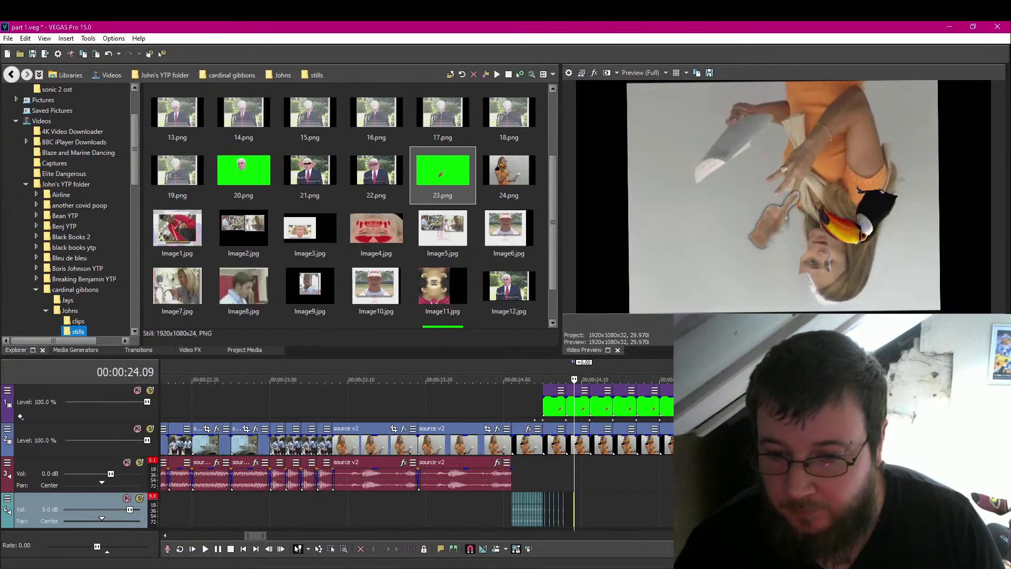
key("Right")
key("Right")
key("Right")
key("Right")
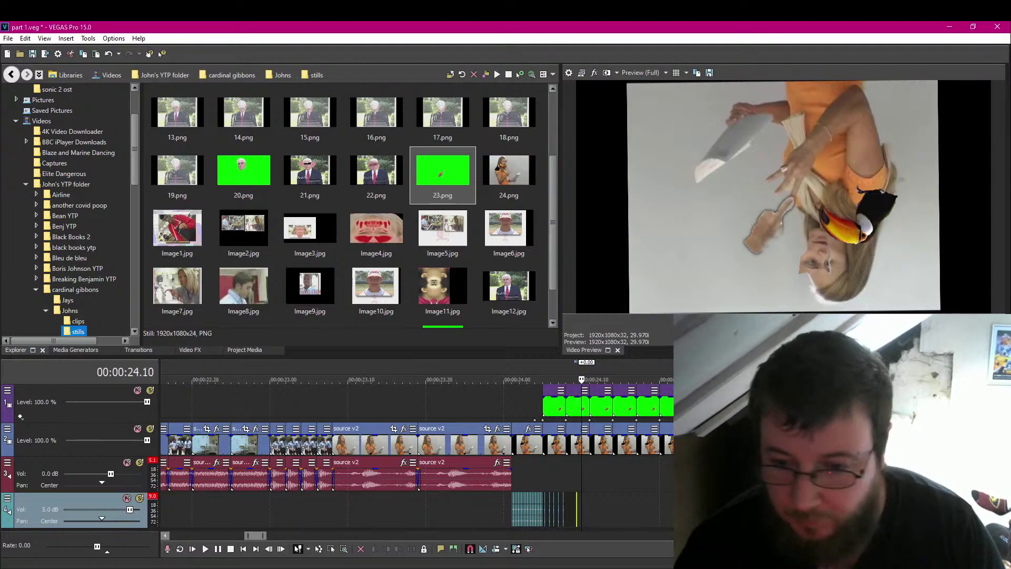
key("Right")
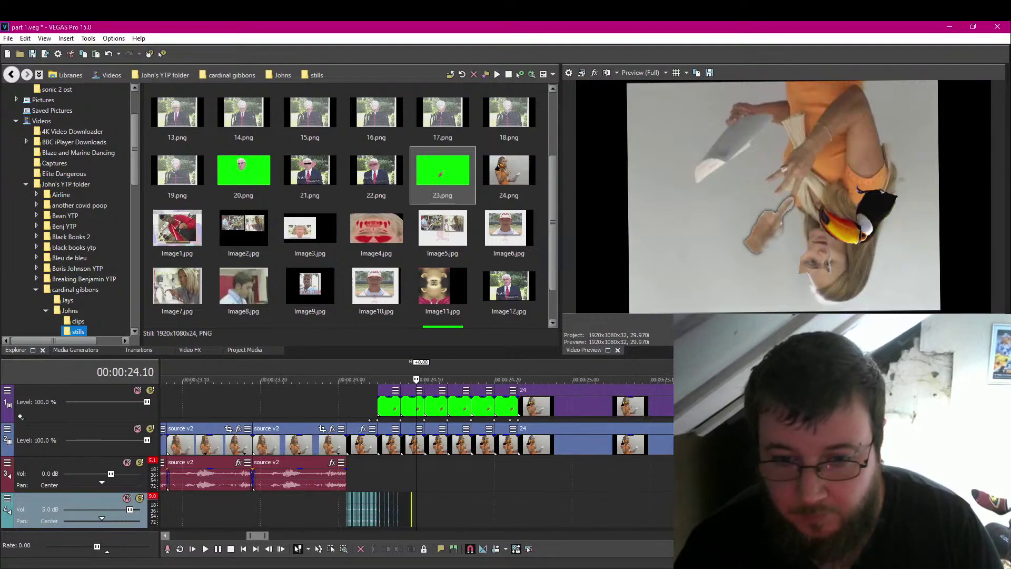
scroll(522, 501, "up", 8)
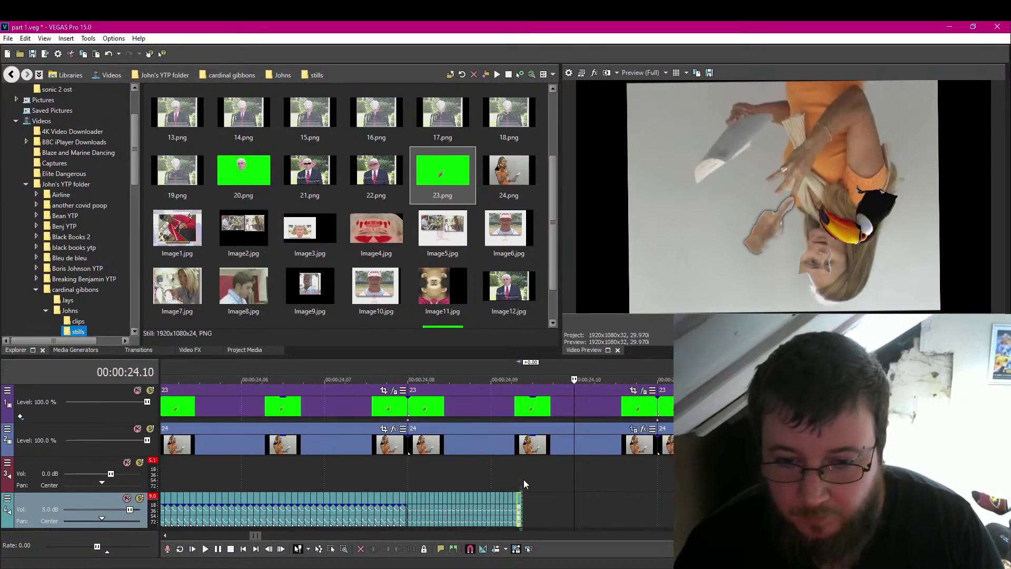
left_click(523, 479)
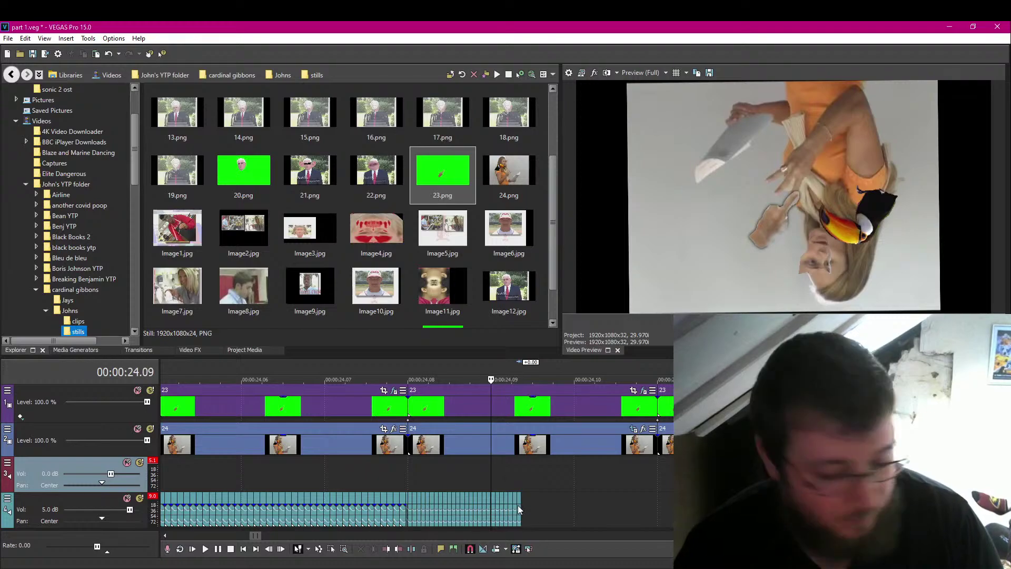
left_click_drag(521, 503, 516, 503)
key("ctrl+z")
key("ctrl+z")
key("ctrl+z")
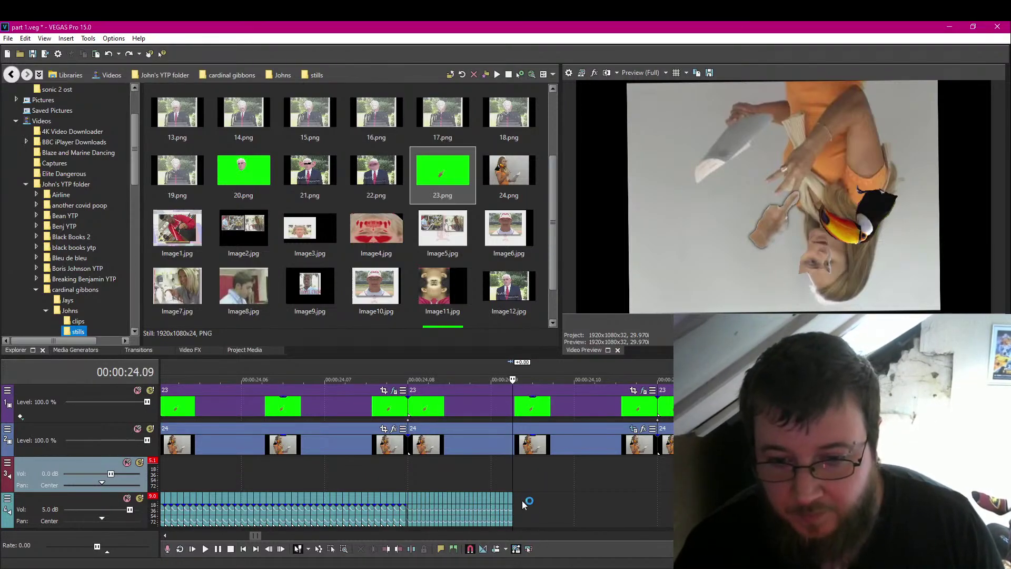
key("ctrl+v")
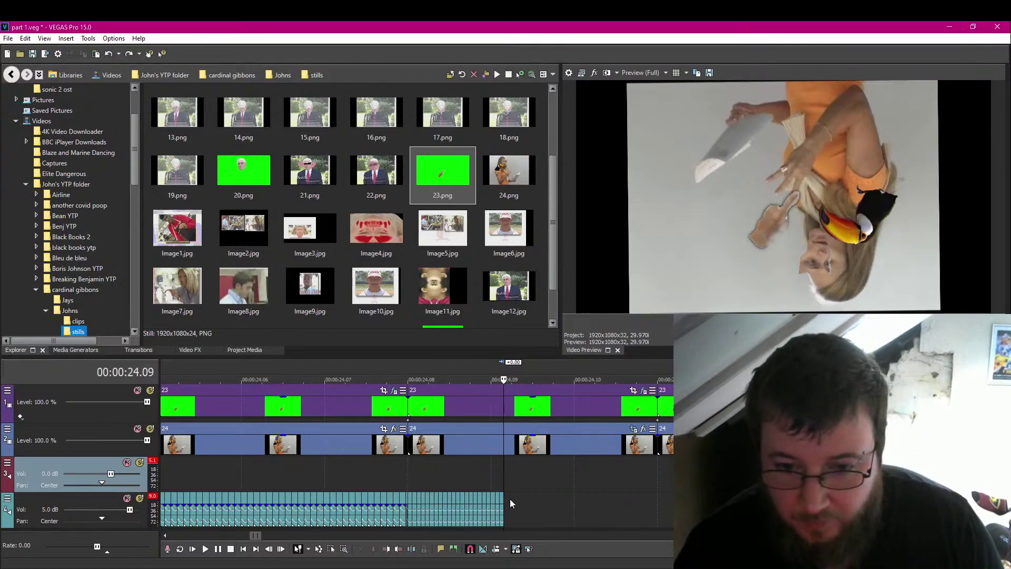
key("ctrl+z")
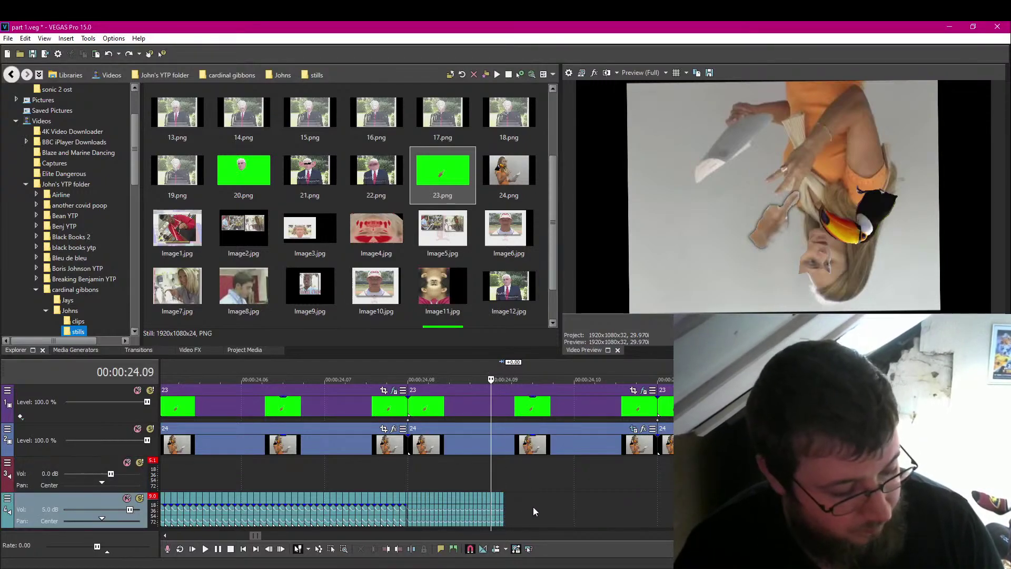
key("ctrl+z")
Keep pasting the short audio piece end to end on track 4 up to 00:00:24.11 and save the project.
key("ctrl+v")
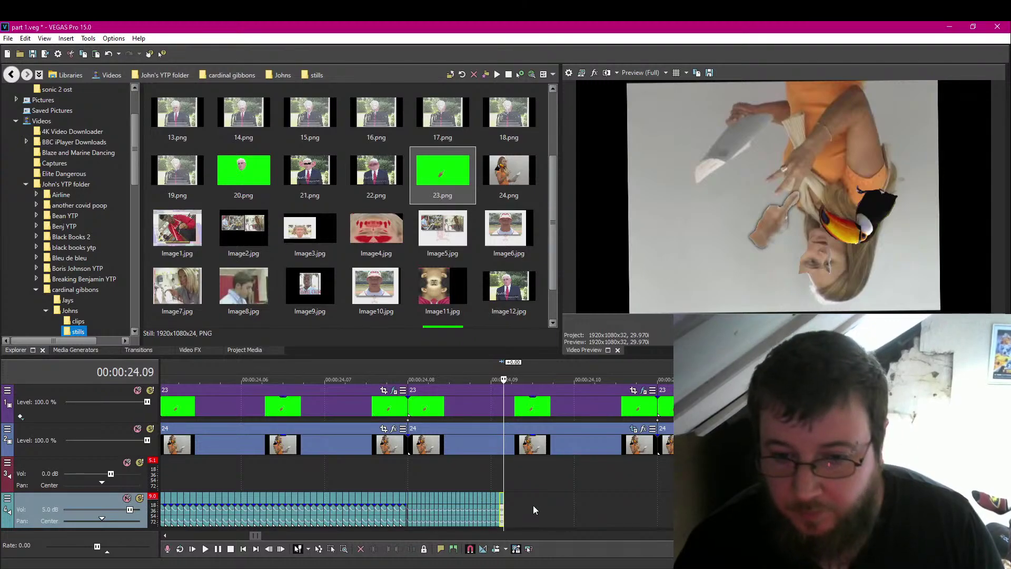
key("ctrl+v")
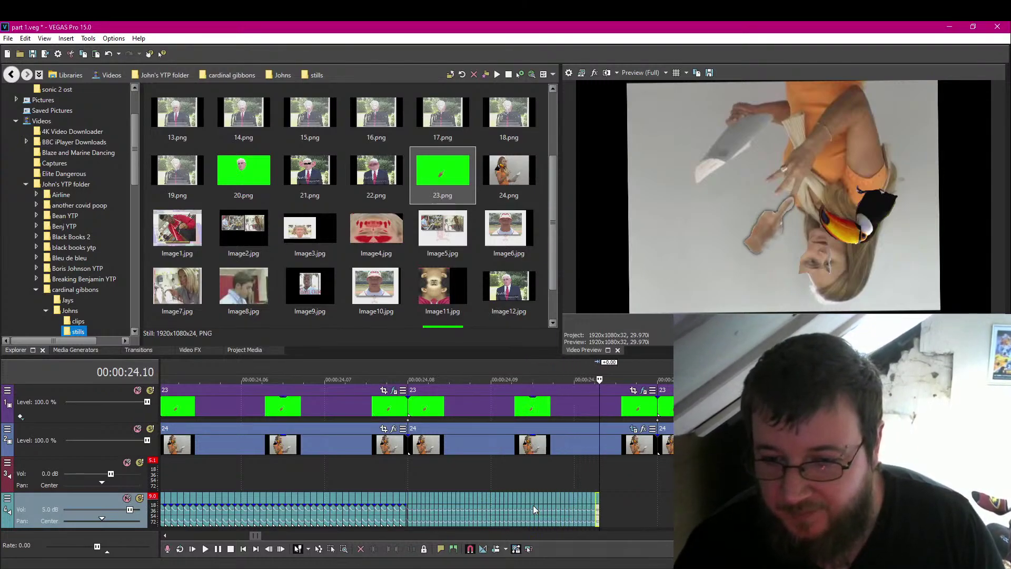
key("ctrl+v")
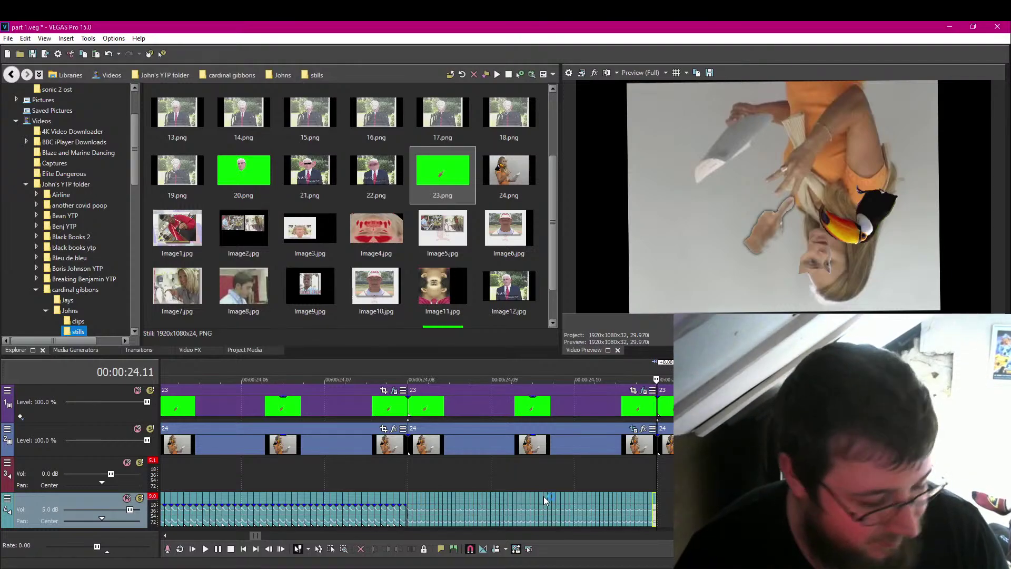
key("ctrl+s")
scroll(543, 484, "up", 2)
scroll(576, 416, "up", 3)
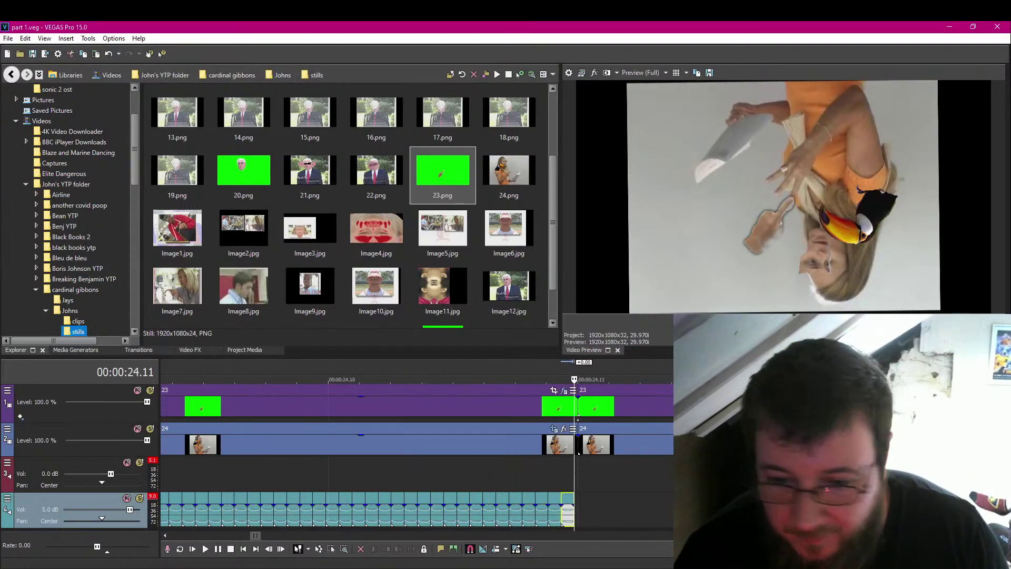
Undo the extra paste, then retrim the last track 4 audio piece, slide it back against the stutter ending at 00:00:24.11 and copy it.
key("ctrl+v")
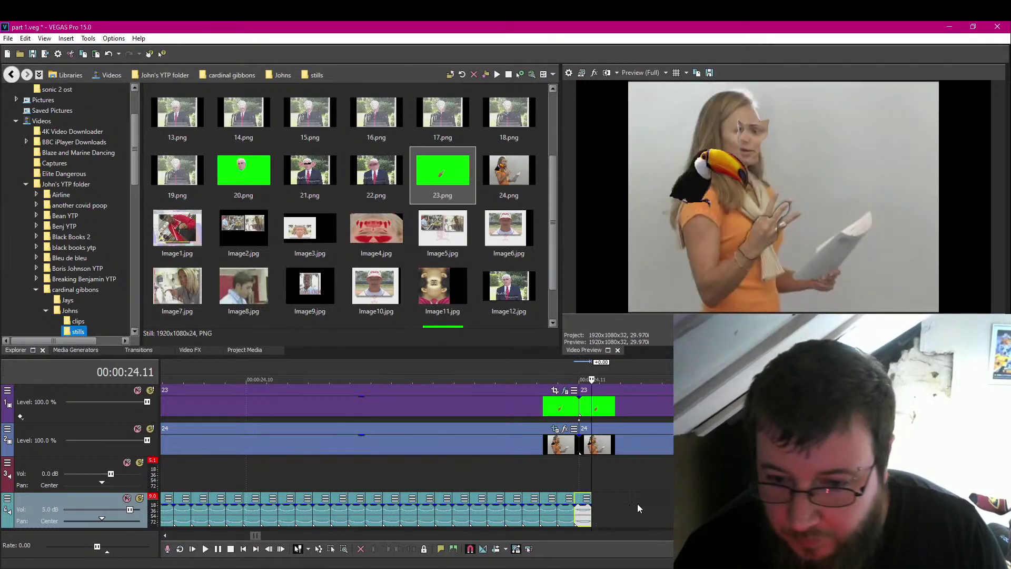
key("ctrl+z")
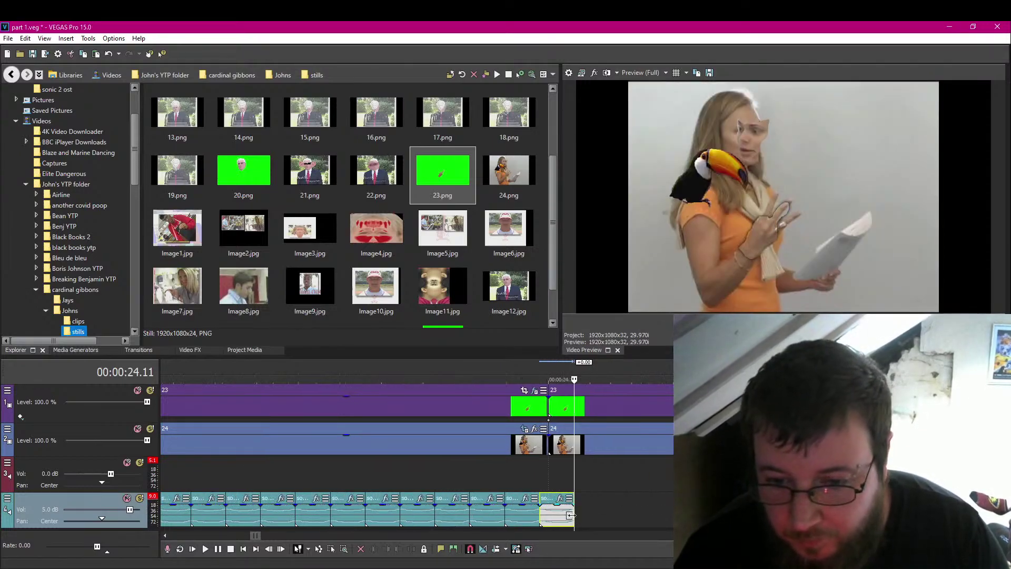
mouse_move(573, 515)
left_mouse_down()
mouse_move(601, 514)
mouse_move(582, 513)
left_mouse_up()
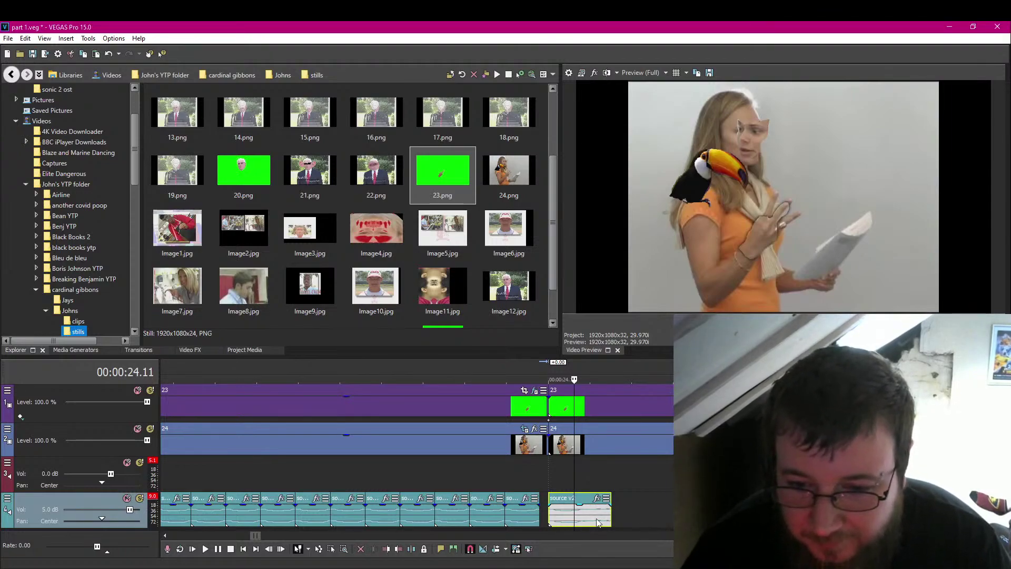
left_click_drag(550, 518, 576, 519)
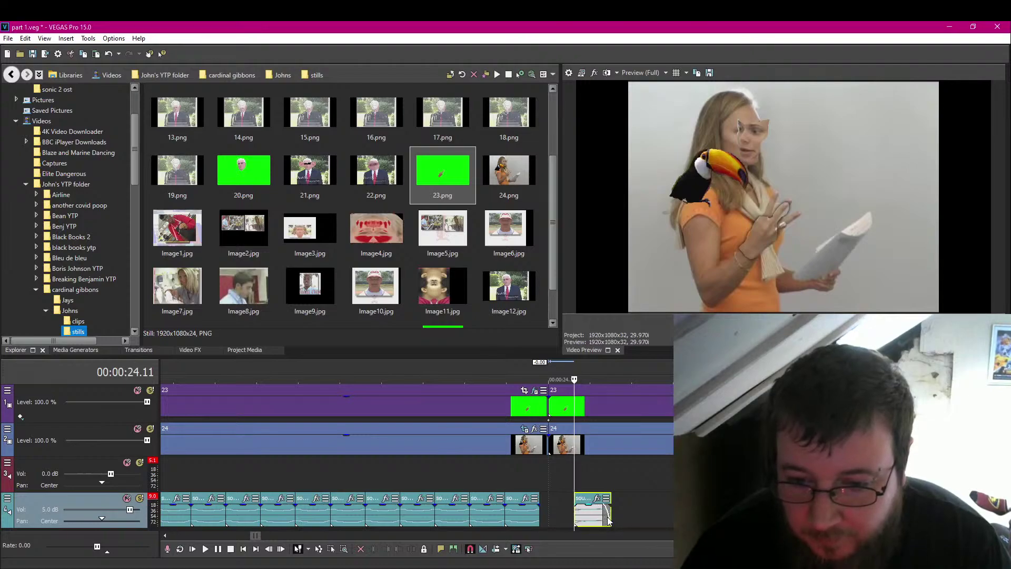
left_click_drag(591, 519, 554, 518)
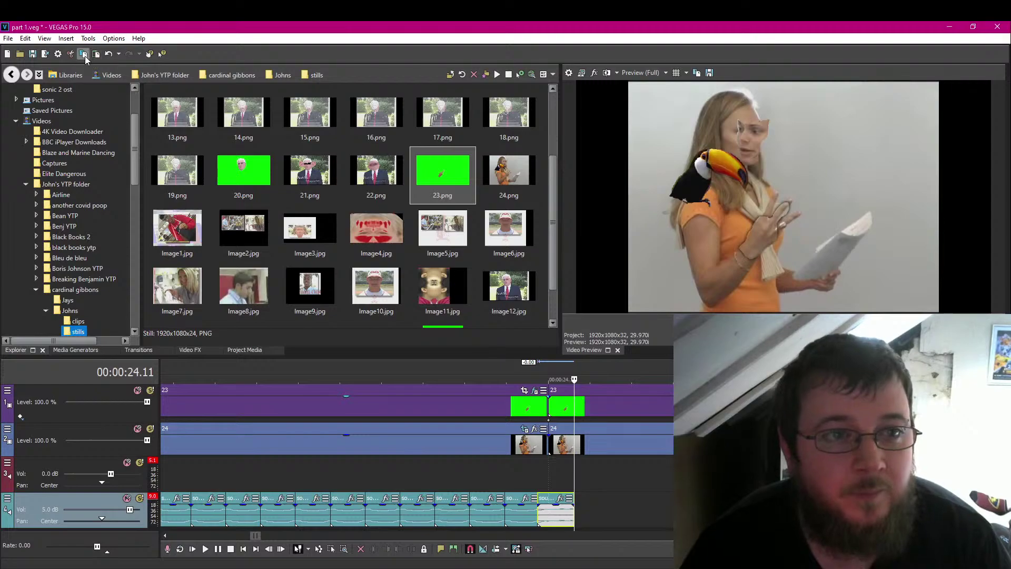
Paste the retrimmed audio piece repeatedly on track 4, extending the stutter to 00:00:24.14.
key("ctrl+v")
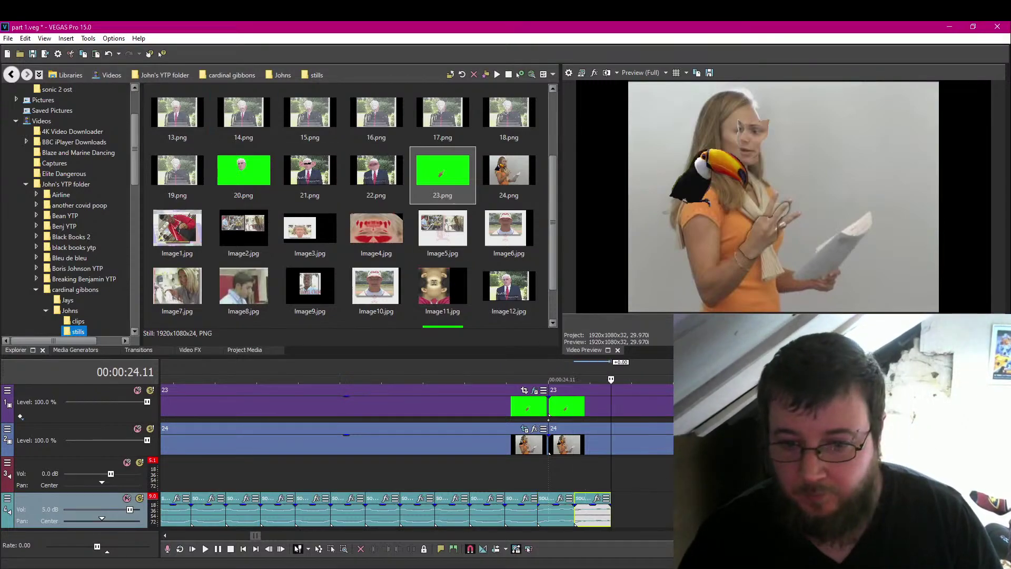
key("ctrl+v")
key("ctrl+v")
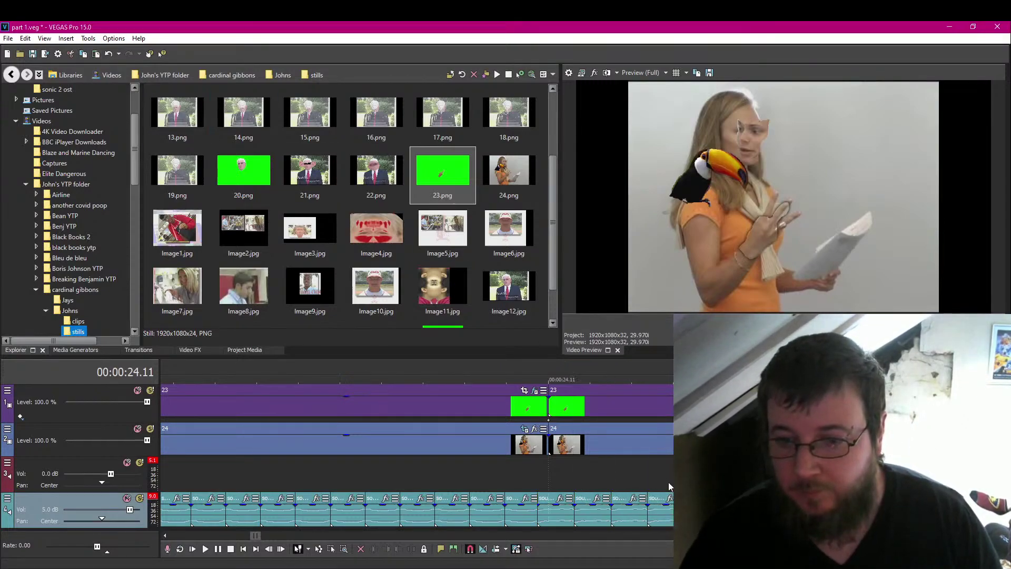
scroll(668, 482, "up", 5)
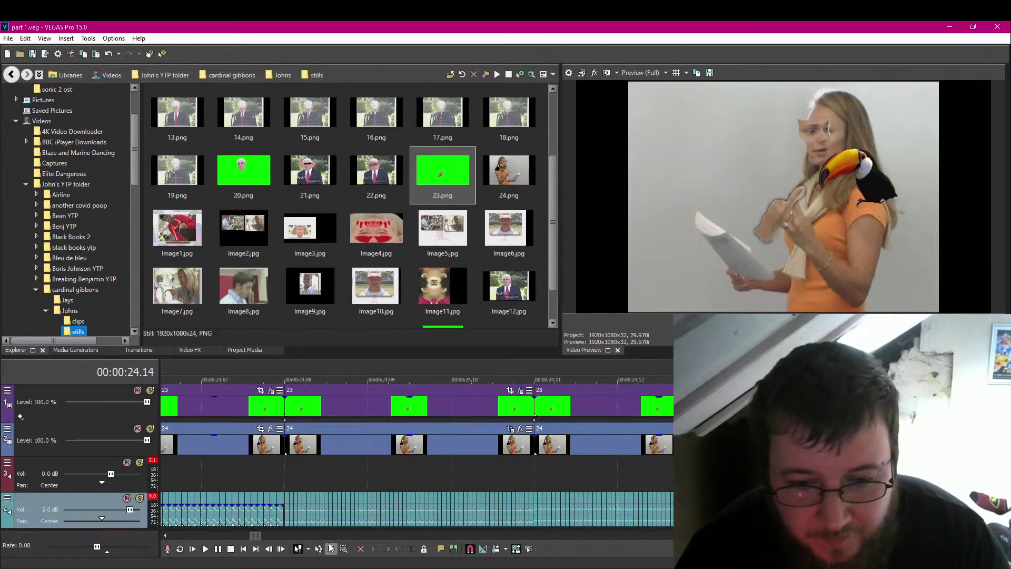
Copy the block of track 4 audio pieces between 00:00:24.08 and 00:00:24.11 and paste it at 00:00:24.14.
scroll(471, 497, "down", 3)
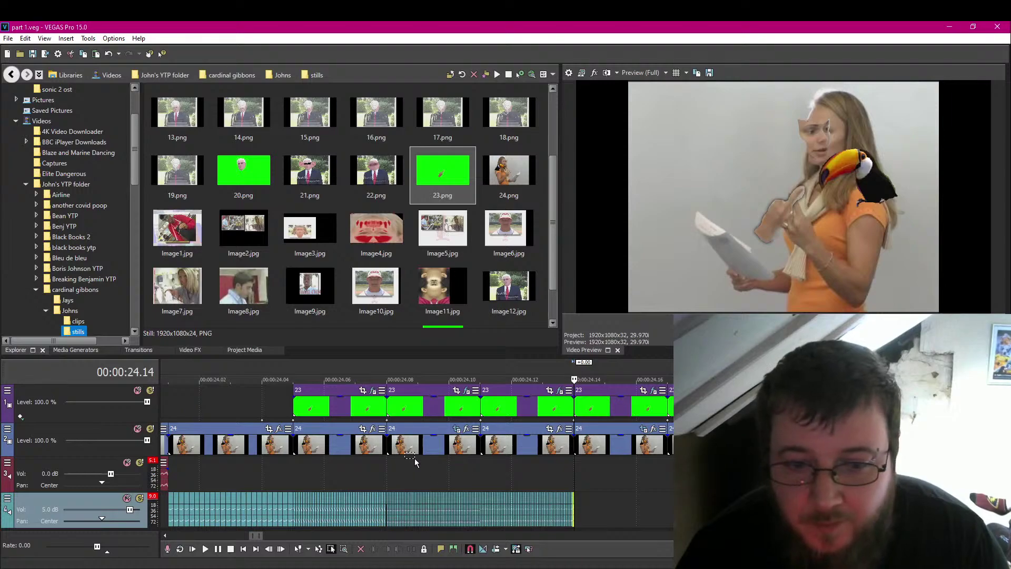
left_click(419, 444)
left_click(339, 444)
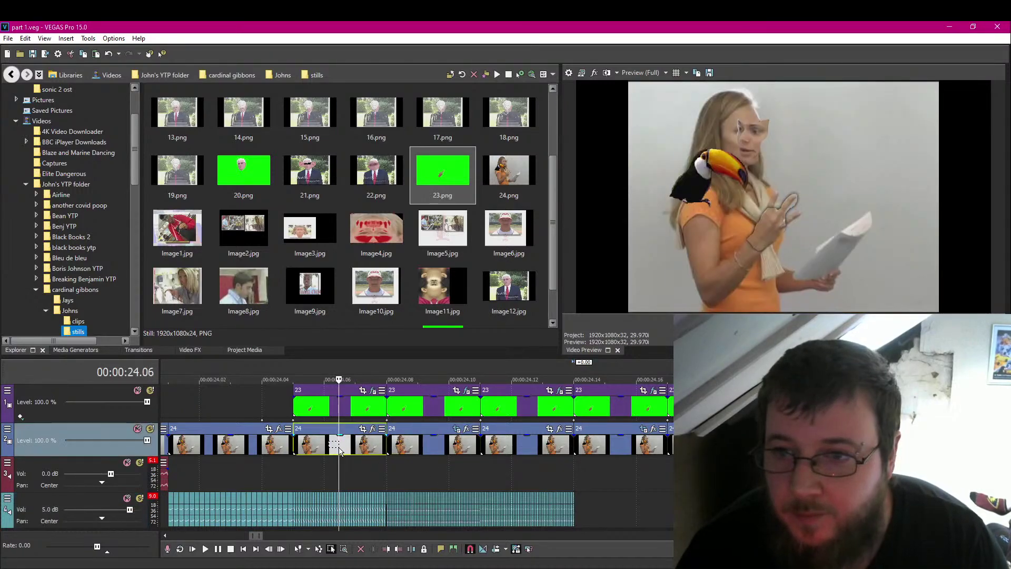
left_click(529, 446)
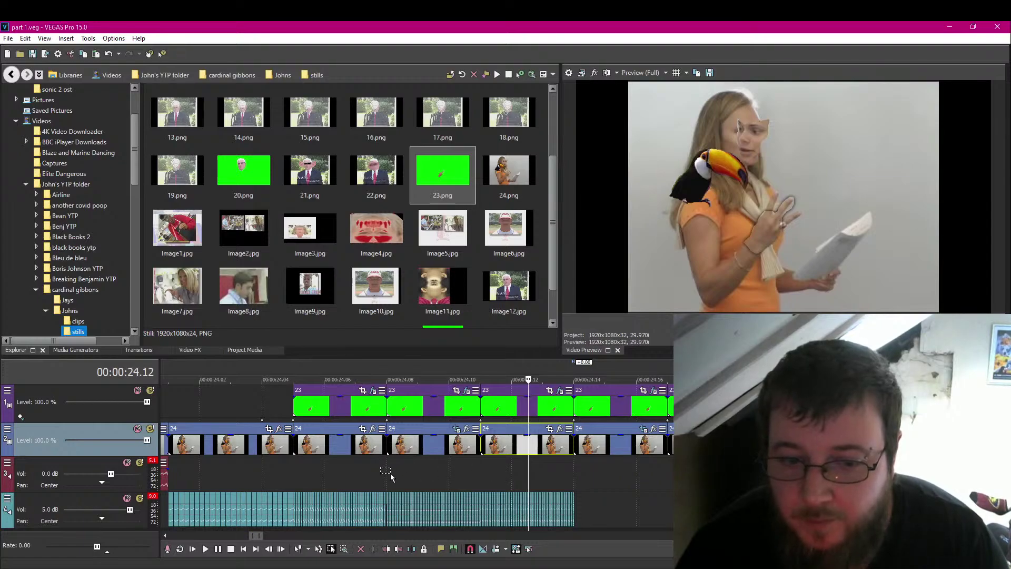
left_click_drag(387, 473, 479, 526)
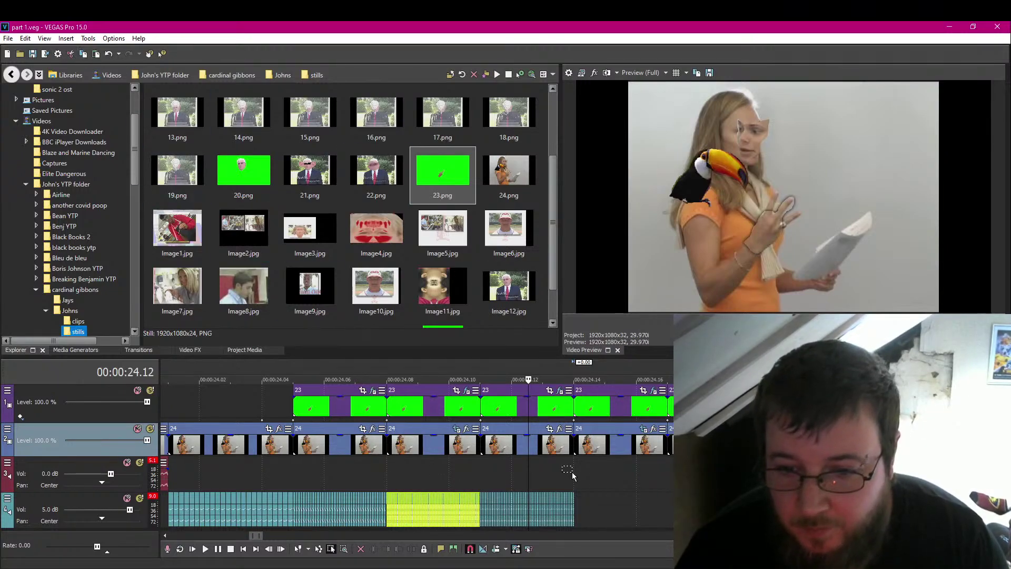
left_click(576, 472)
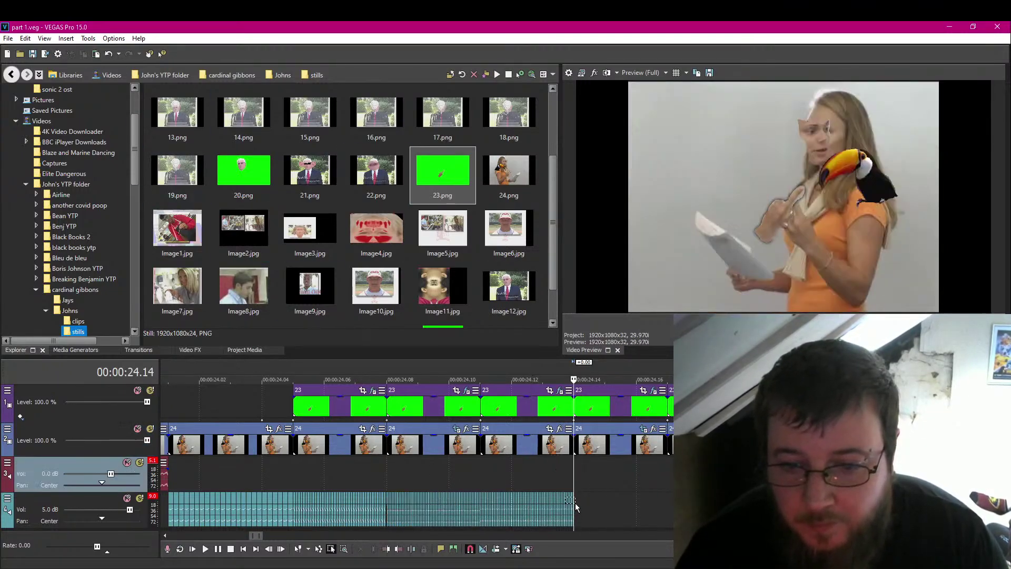
left_click(574, 504)
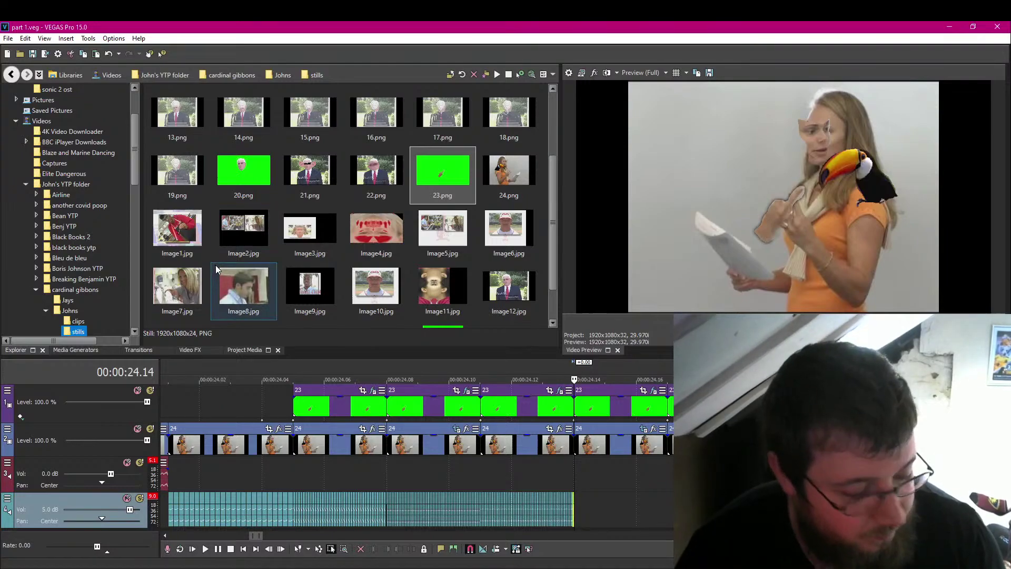
left_click_drag(574, 505, 667, 484)
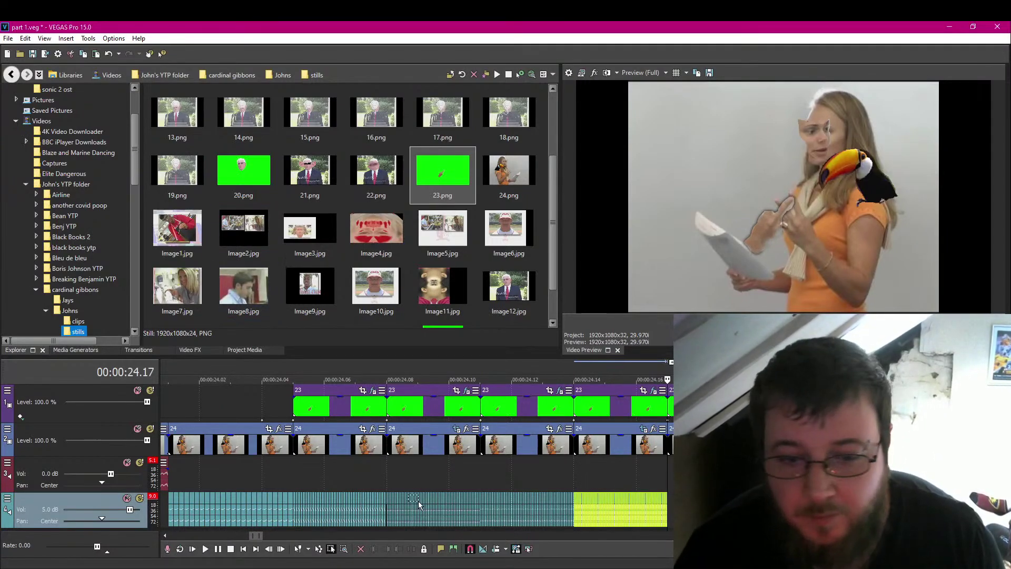
On track 4, paste a copy of the 24.05–24.08 audio block at 00:00:24.17 and of the 24.11–24.14 block at 00:00:24.20.
mouse_move(296, 472)
left_mouse_down()
mouse_move(368, 526)
mouse_move(384, 526)
left_mouse_up()
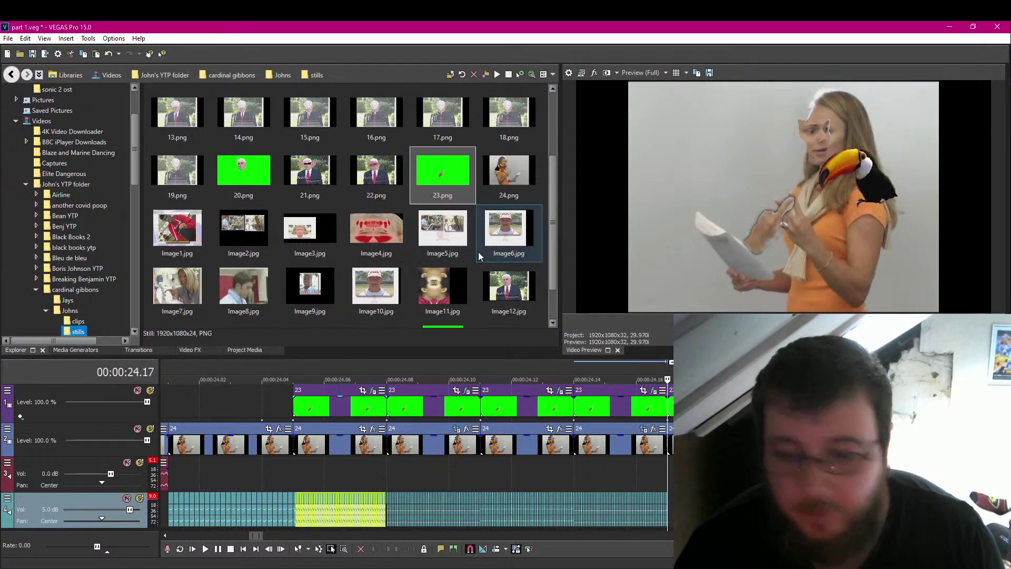
key("Delete")
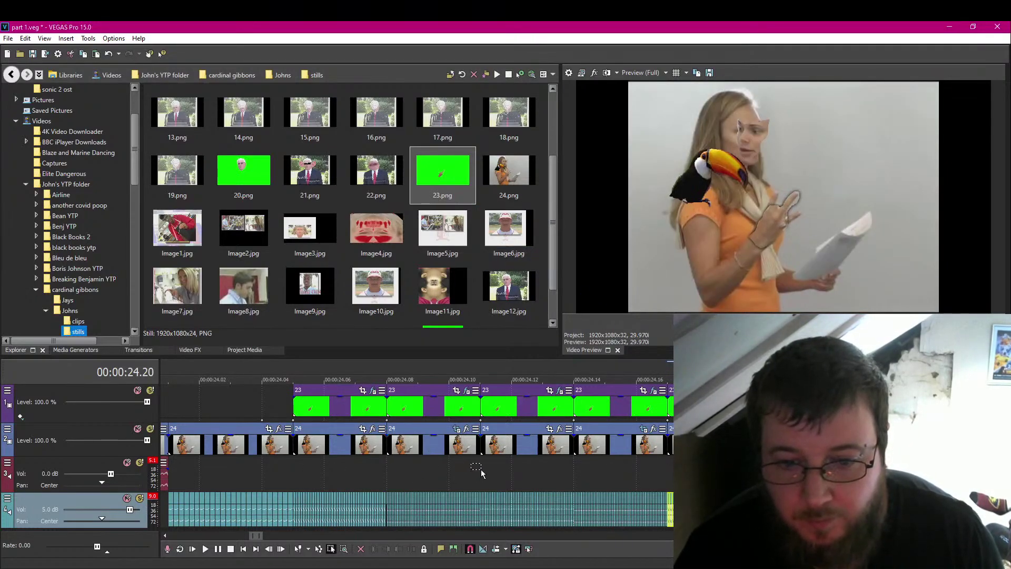
left_click_drag(481, 469, 574, 455)
left_click(84, 57)
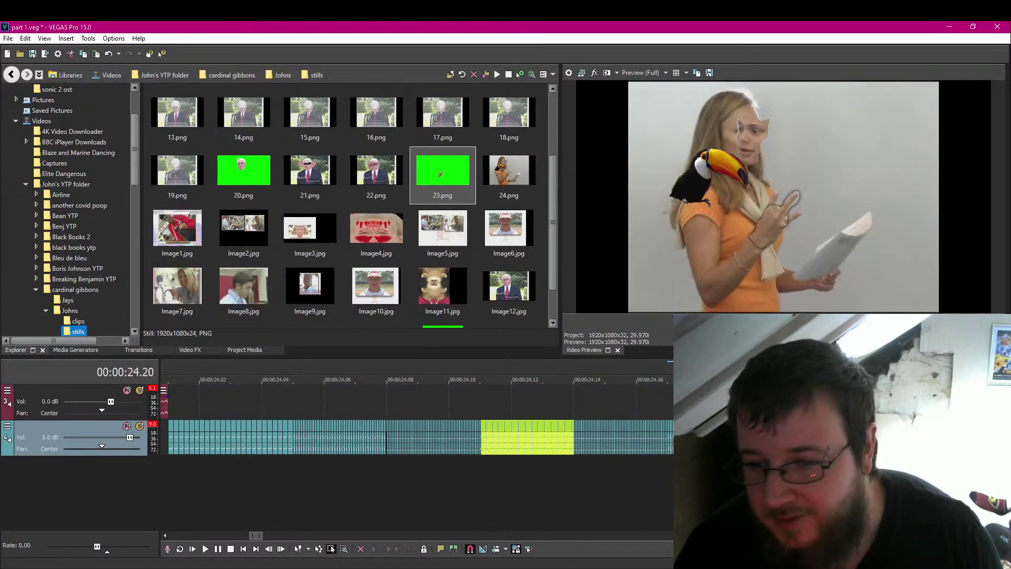
scroll(573, 453, "up", 3)
scroll(574, 453, "down", 4)
scroll(573, 453, "down", 3)
scroll(573, 453, "up", 2)
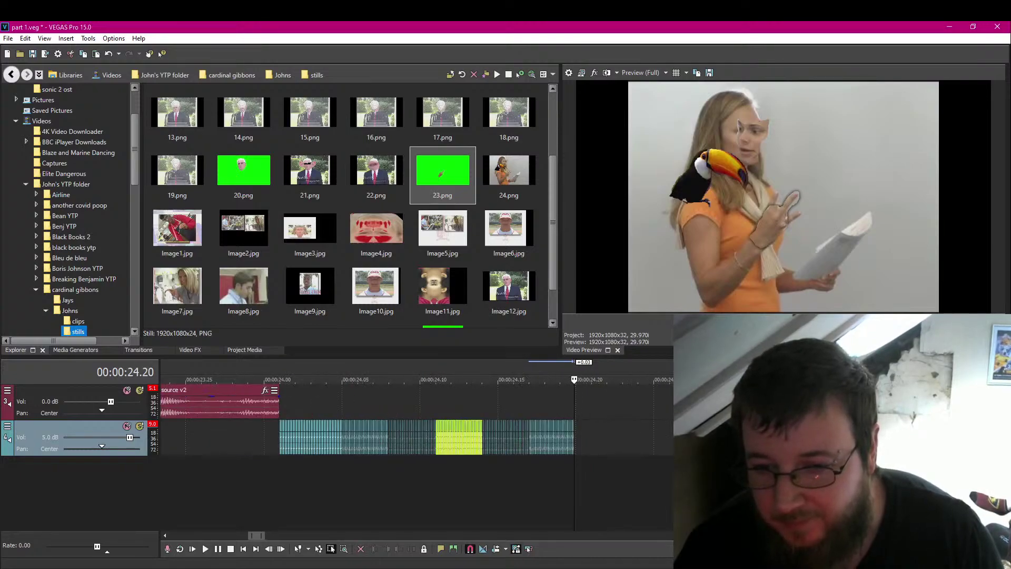
scroll(416, 453, "up", 3)
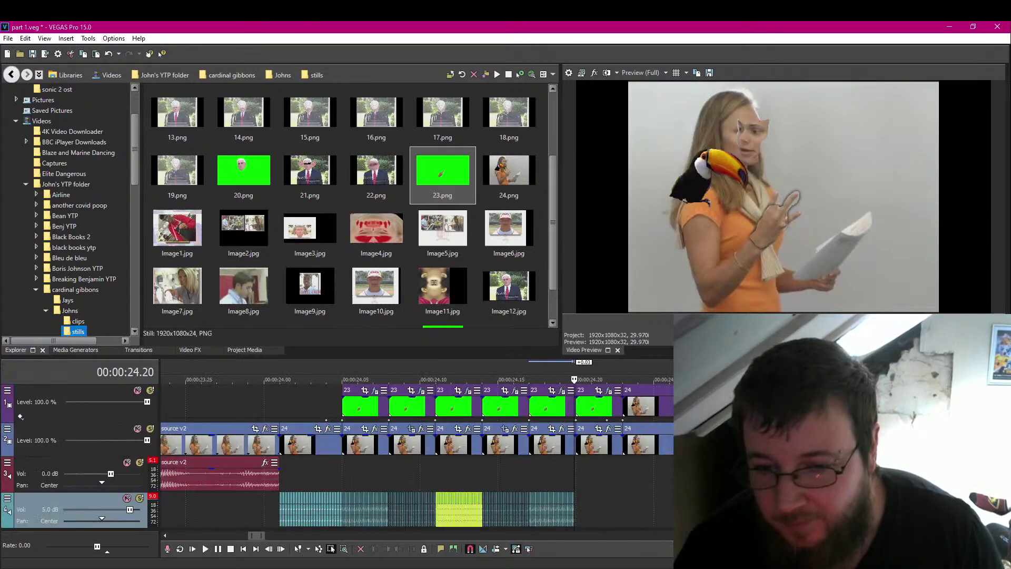
left_click(579, 508)
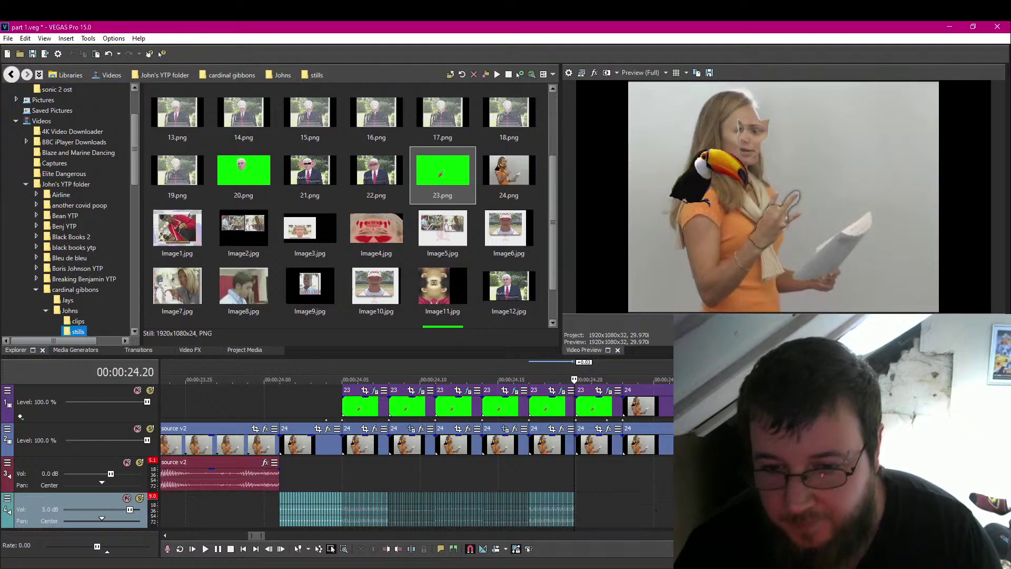
key("ctrl+v")
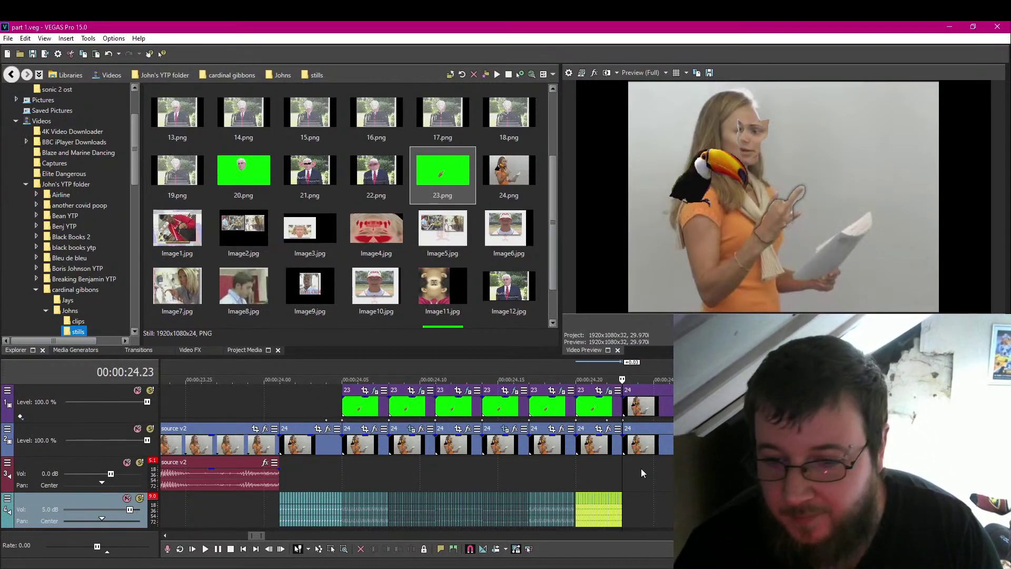
Copy the track 4 audio pieces from about 00:00:24.10 to 24.12 and paste them repeatedly on track 3 from 00:00:24.23 to 00:00:25.08.
left_click(621, 473)
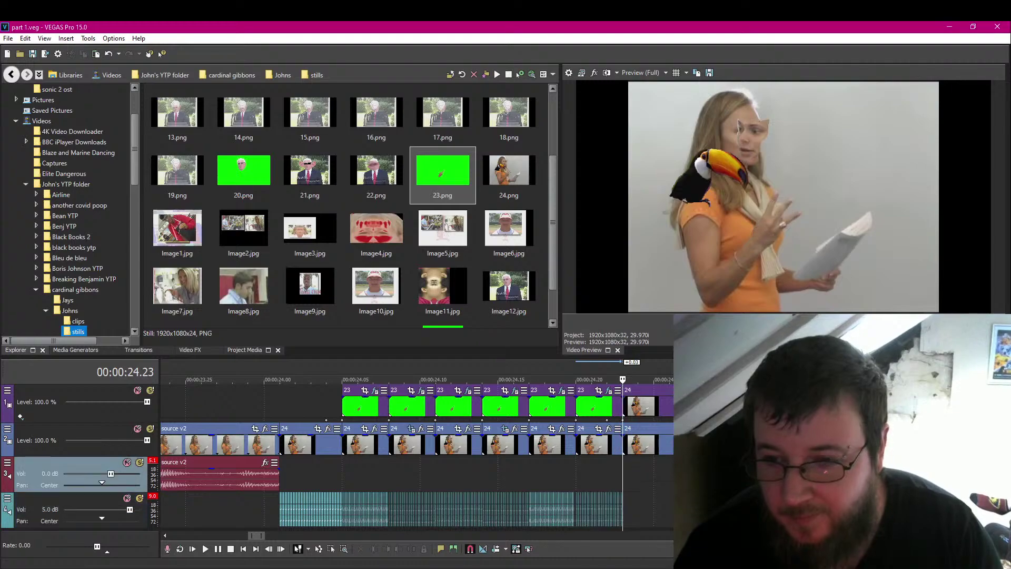
scroll(620, 472, "up", 3)
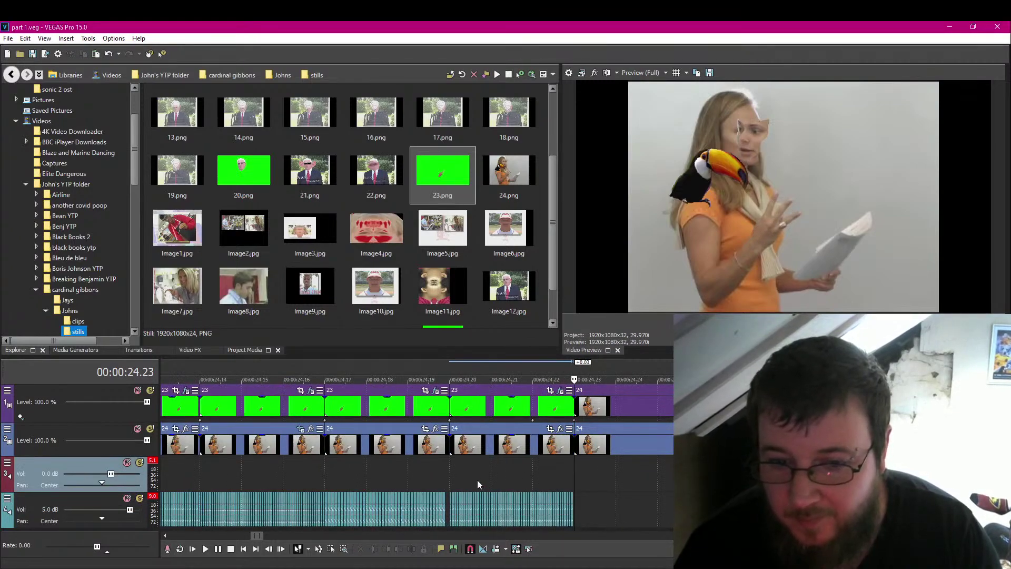
scroll(339, 485, "down", 3)
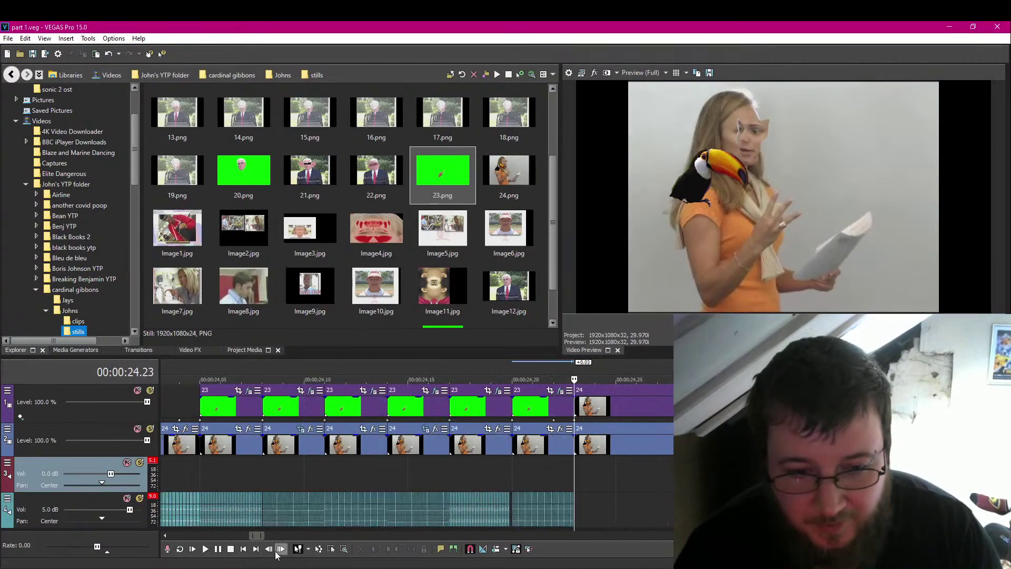
left_click(330, 549)
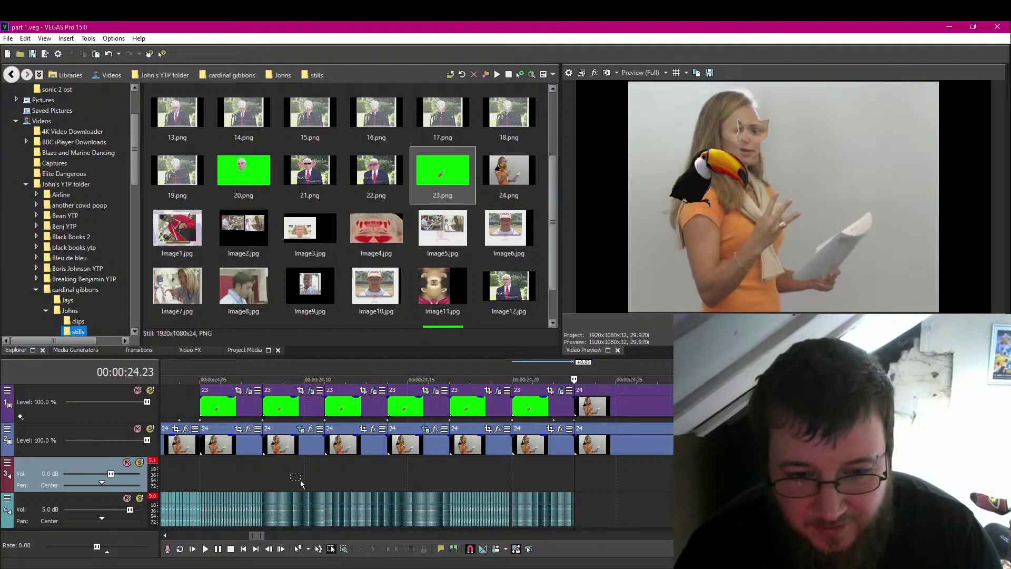
left_click_drag(305, 480, 357, 528)
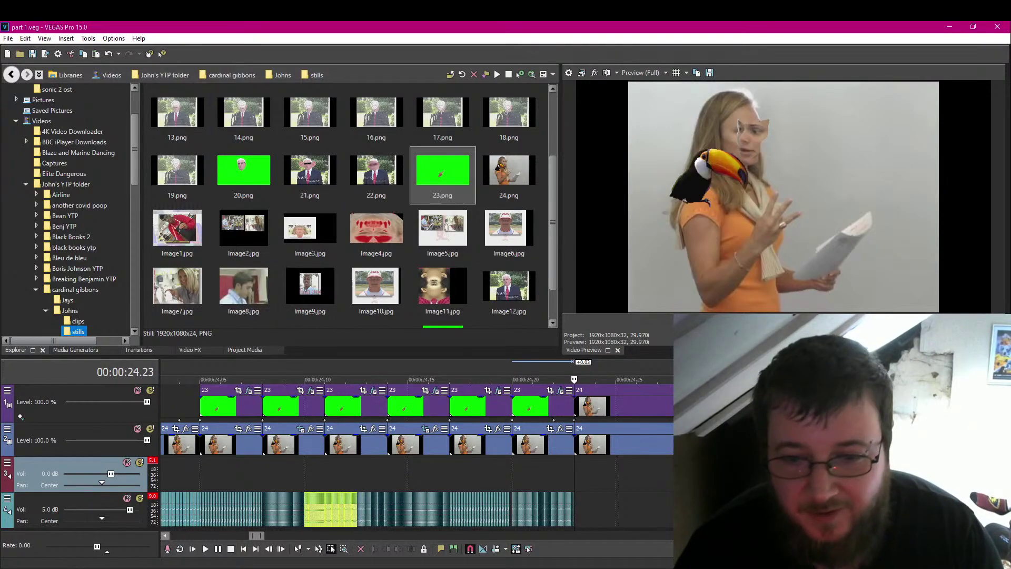
scroll(576, 467, "down", 2)
scroll(627, 486, "down", 2)
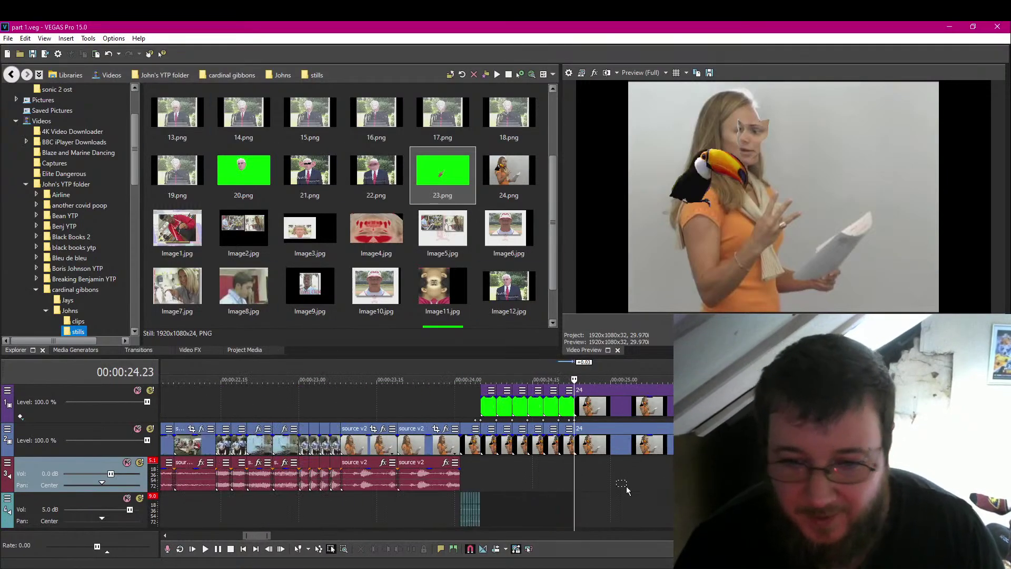
left_click(626, 485)
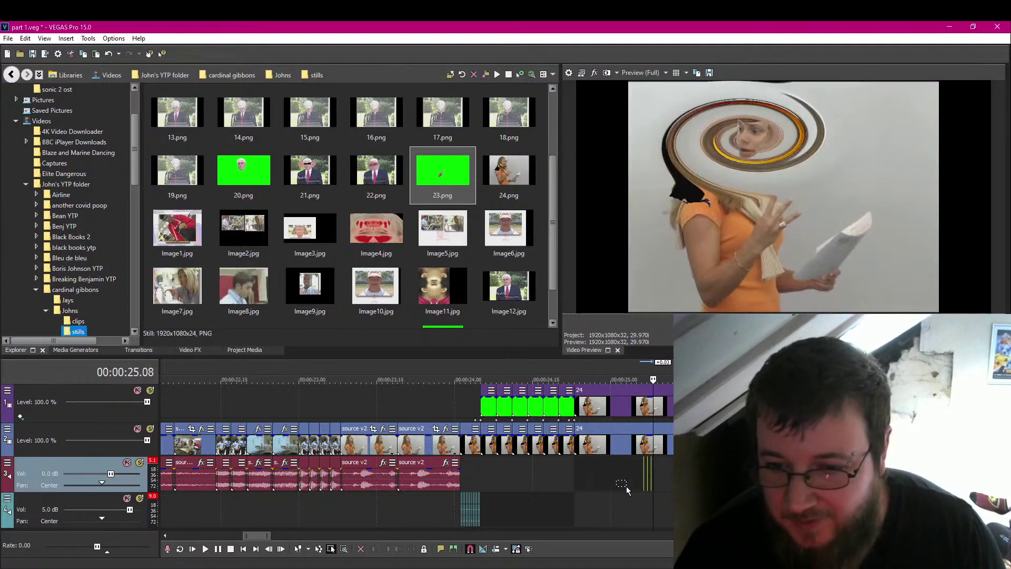
Copy the track 4 audio pieces around 00:00:24.14 and paste them repeatedly on track 4 from 00:00:24.23 to 00:00:25.09.
scroll(483, 476, "up", 3)
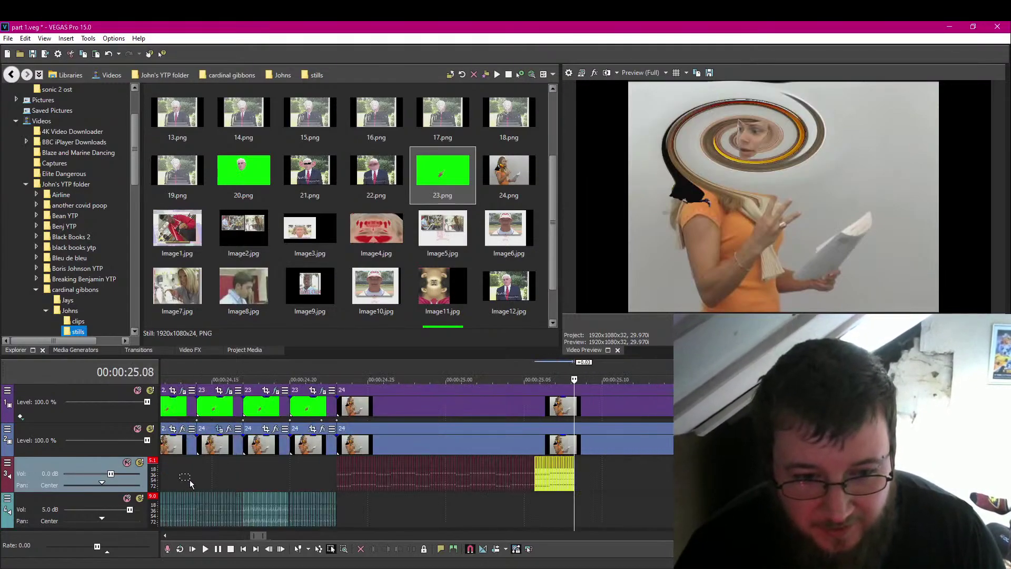
left_click_drag(190, 479, 210, 521)
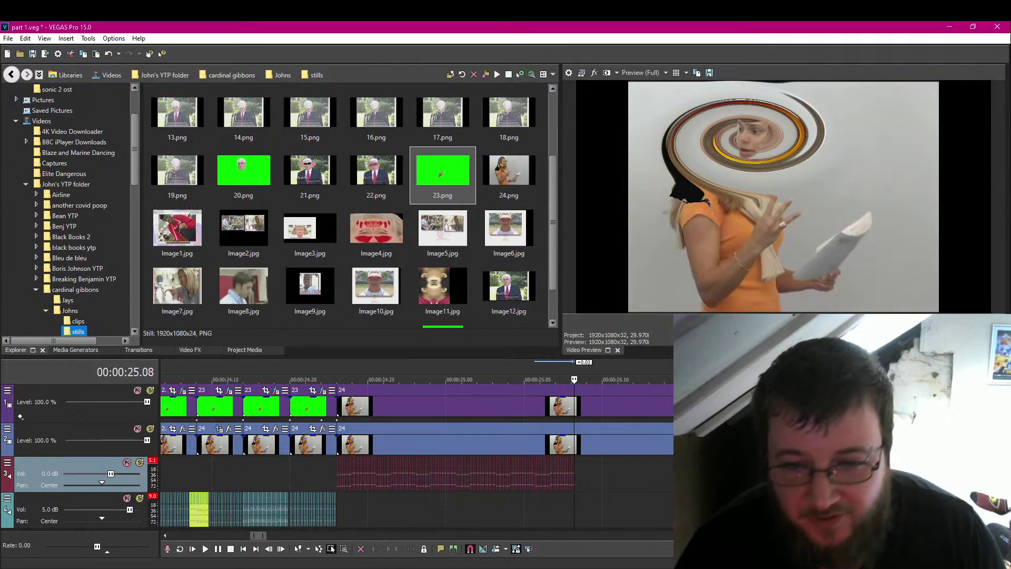
left_click_drag(418, 509, 428, 519)
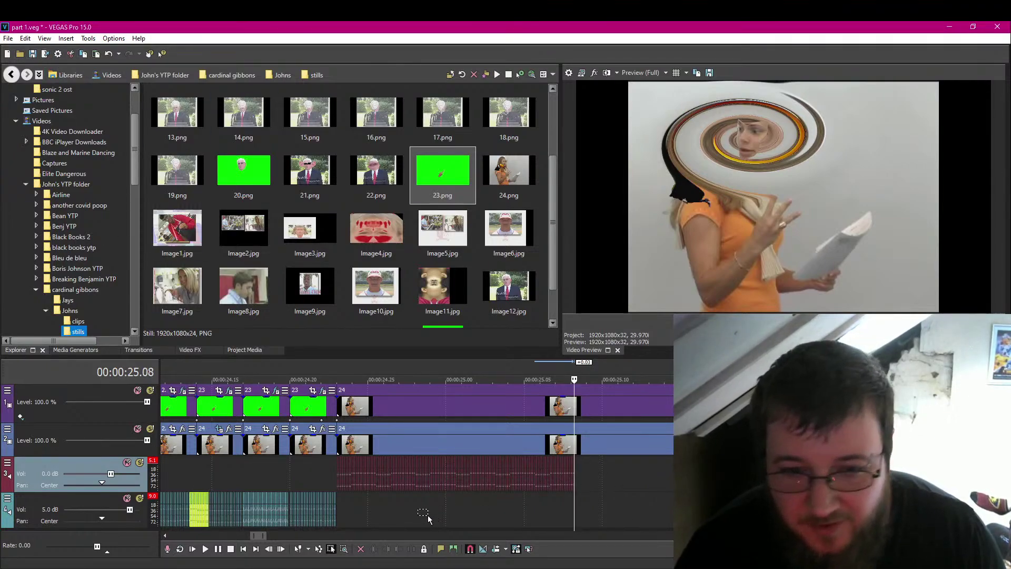
left_click(339, 504)
key("ctrl+v")
key("ctrl+v")
key("ctrl+v")
key("ctrl+v")
key("ctrl+v")
key("ctrl+v")
key("ctrl+v")
key("ctrl+v")
key("ctrl+v")
key("ctrl+v")
key("ctrl+v")
key("ctrl+v")
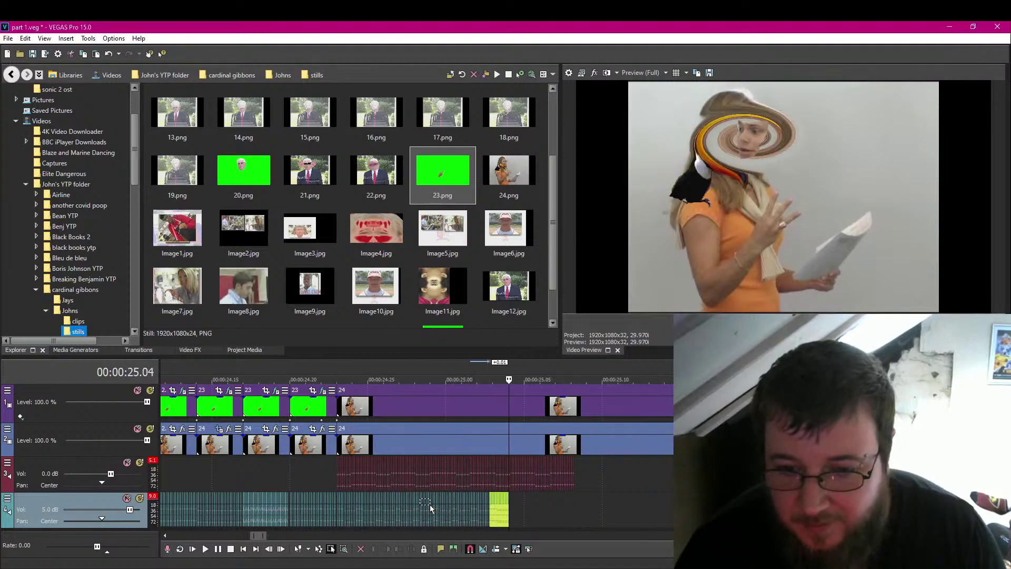
key("ctrl+v")
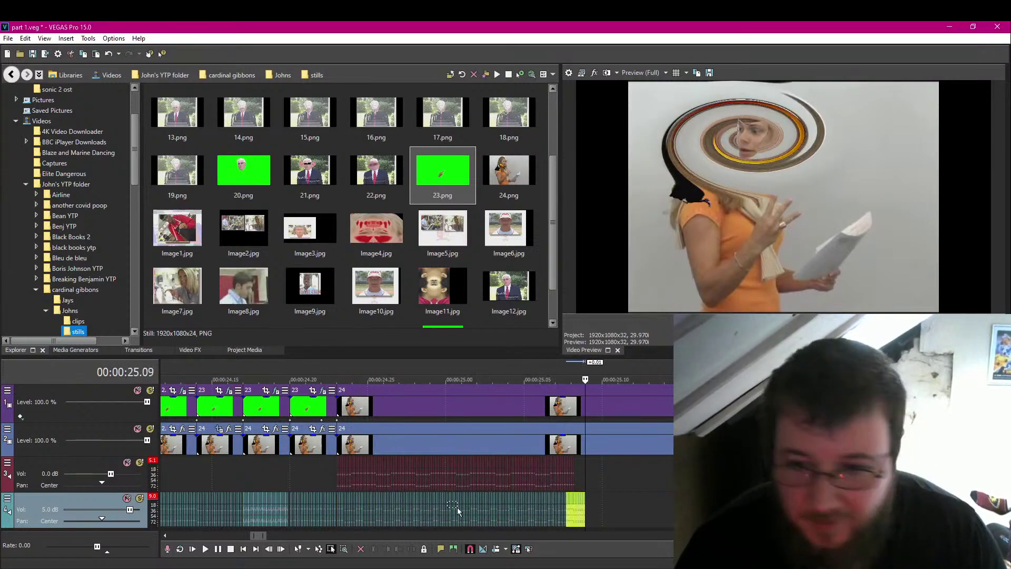
Paste the copied audio block onto track 3 at 00:00:25.07, extending the stutter to about 00:00:25.09.
left_click(566, 471)
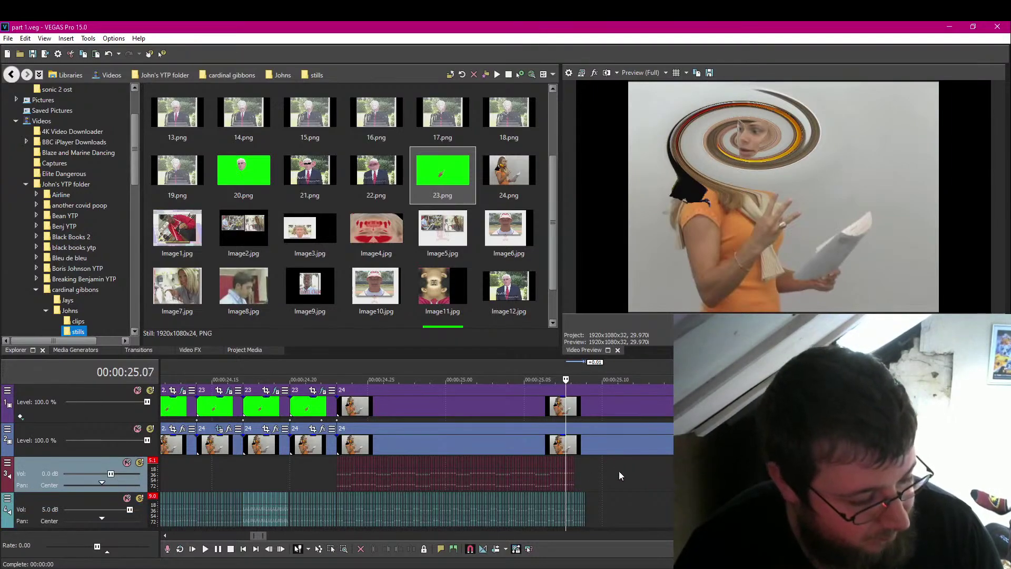
key("ctrl+v")
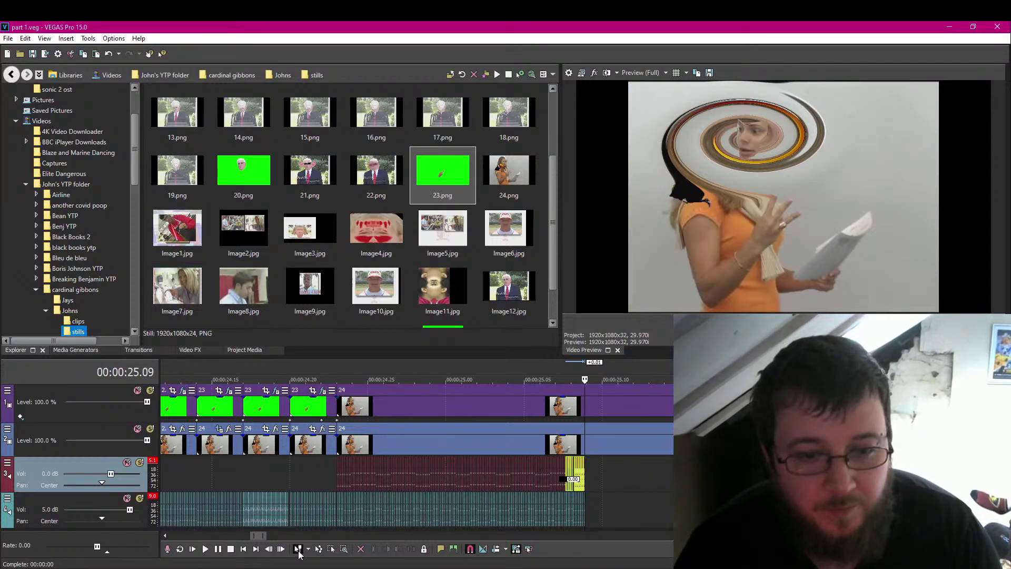
scroll(640, 463, "up", 2)
scroll(653, 485, "up", 1)
key("Right")
key("Right")
key("Right")
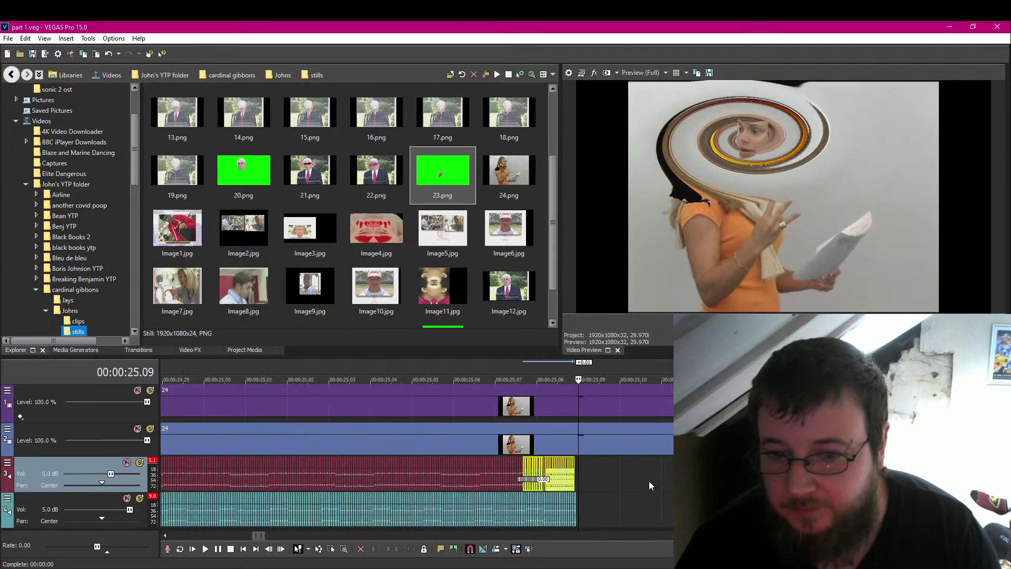
Play back the shot from 00:00:24.27 to check the layered stutter audio against the growing swirl.
key("Left")
key("Left")
key("Left")
key("Left")
key("Left")
key("Left")
key("Left")
key("Left")
key("Left")
key("Left")
key("Left")
key("Left")
key("Left")
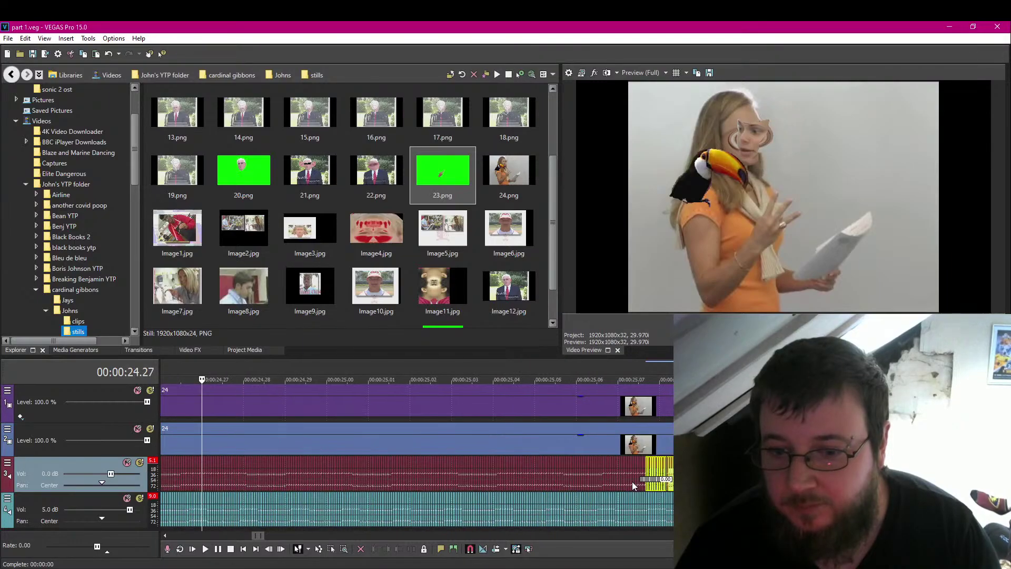
scroll(632, 481, "down", 3)
key("space")
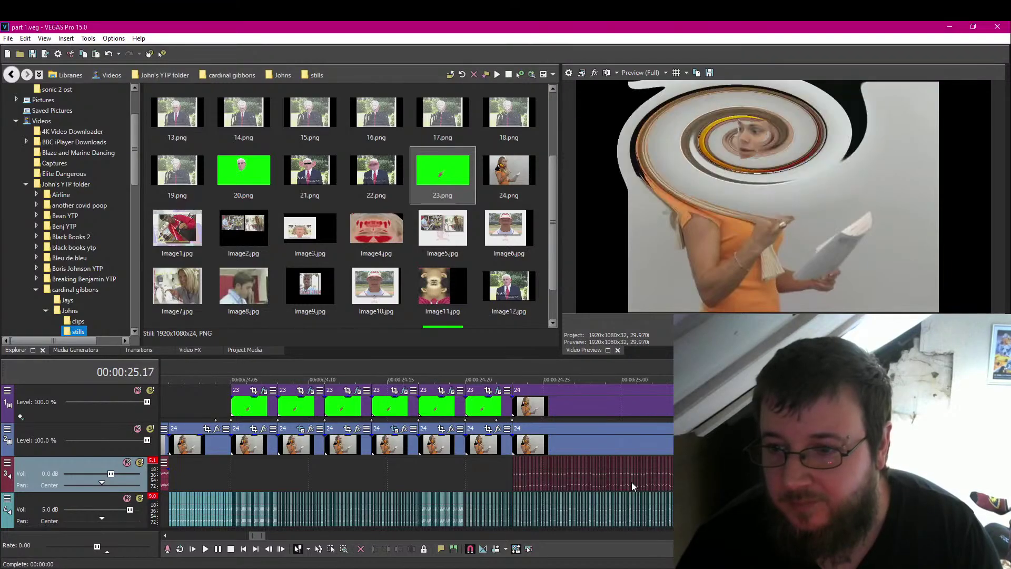
scroll(631, 482, "down", 3)
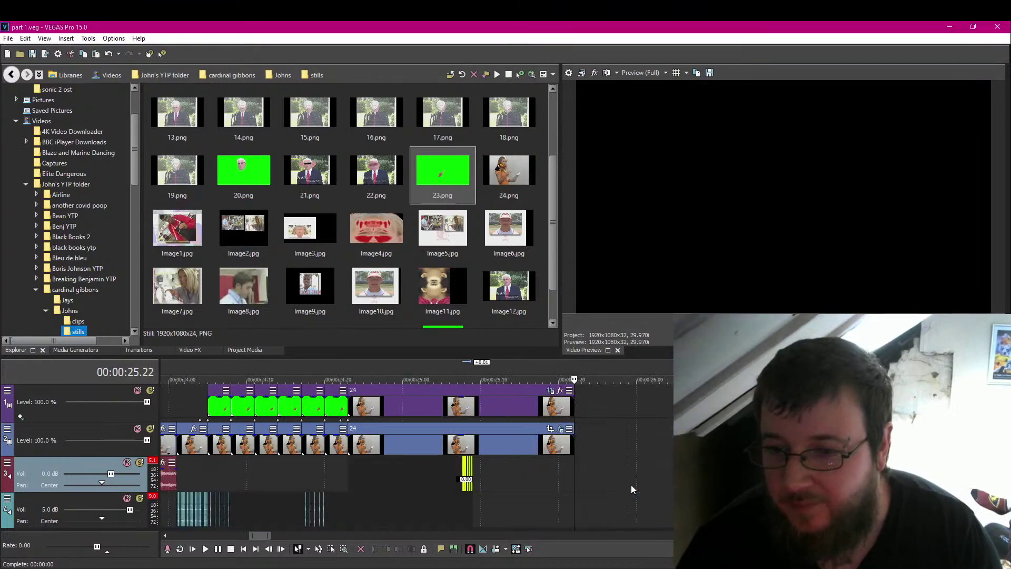
Isolate a short piece of the source clip near 00:00:26.22, delete its video and move its audio to track 4 at 00:00:25.09.
left_click(839, 444)
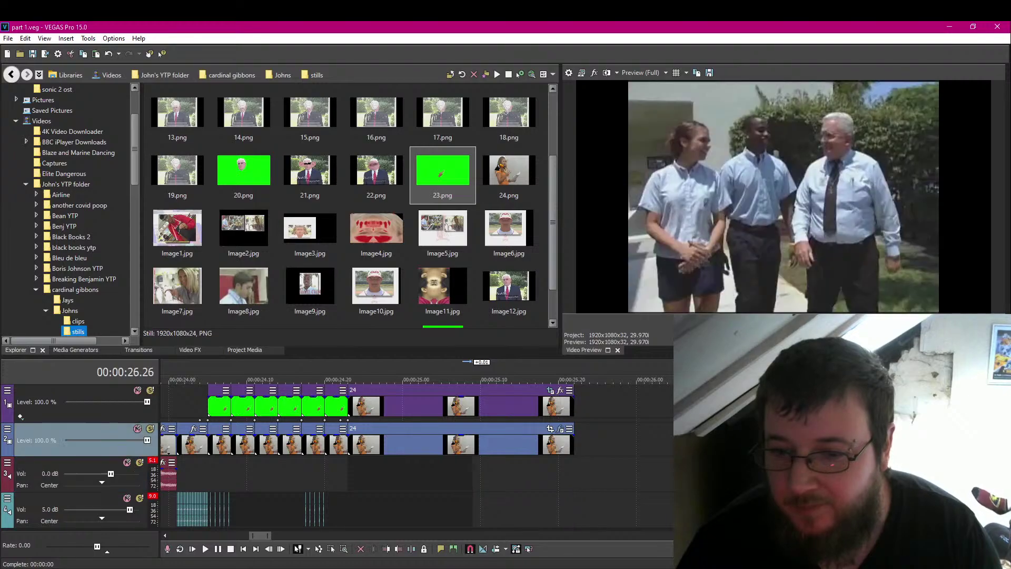
left_click(218, 549)
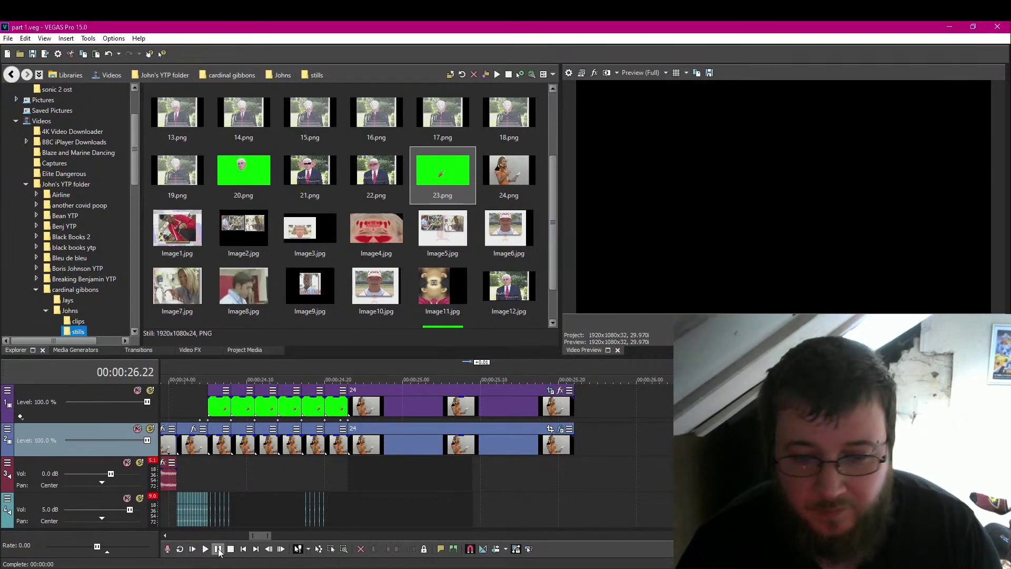
left_click(218, 549)
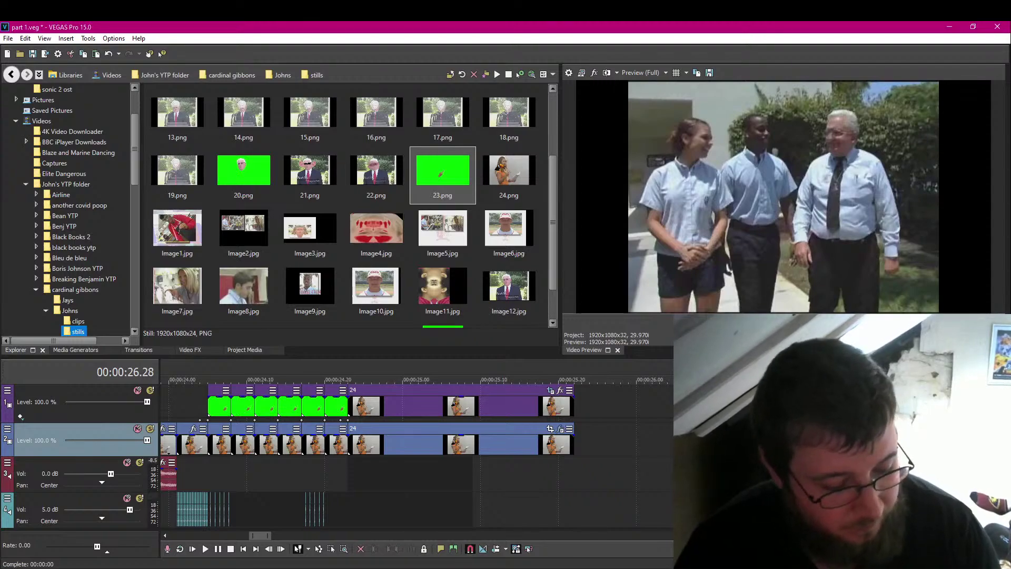
key("Delete")
left_click_drag(729, 473, 482, 500)
scroll(509, 495, "down", 2)
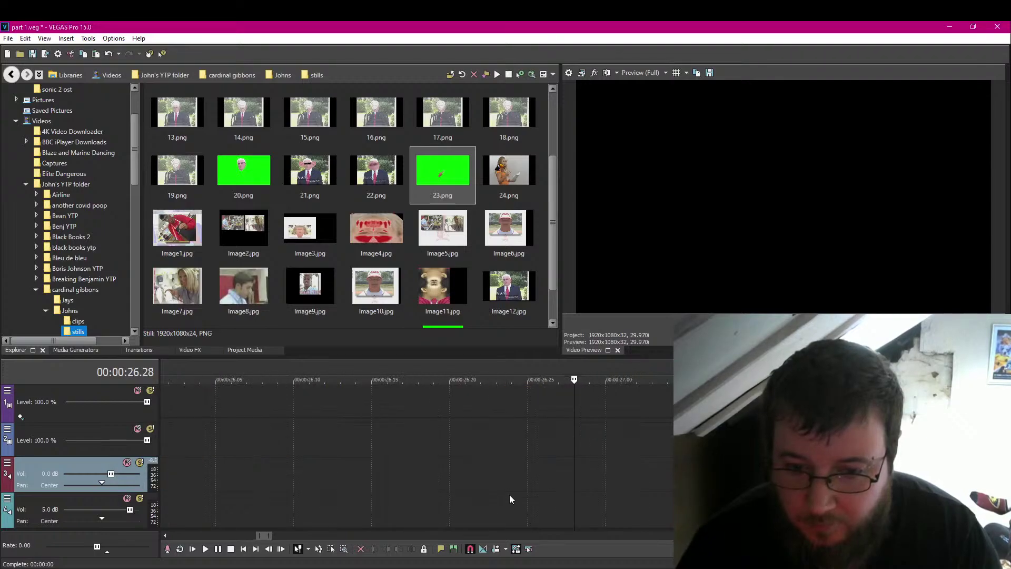
left_click(325, 476)
scroll(440, 495, "up", 3)
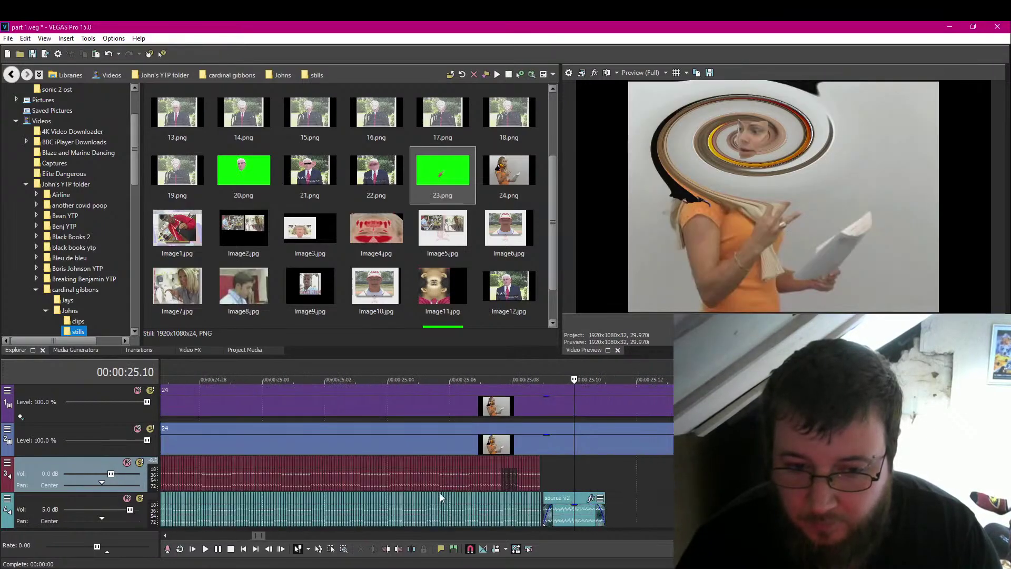
Lengthen the source v2 audio event on track 4, remove its fade-in and play it back.
left_click_drag(604, 512, 673, 512)
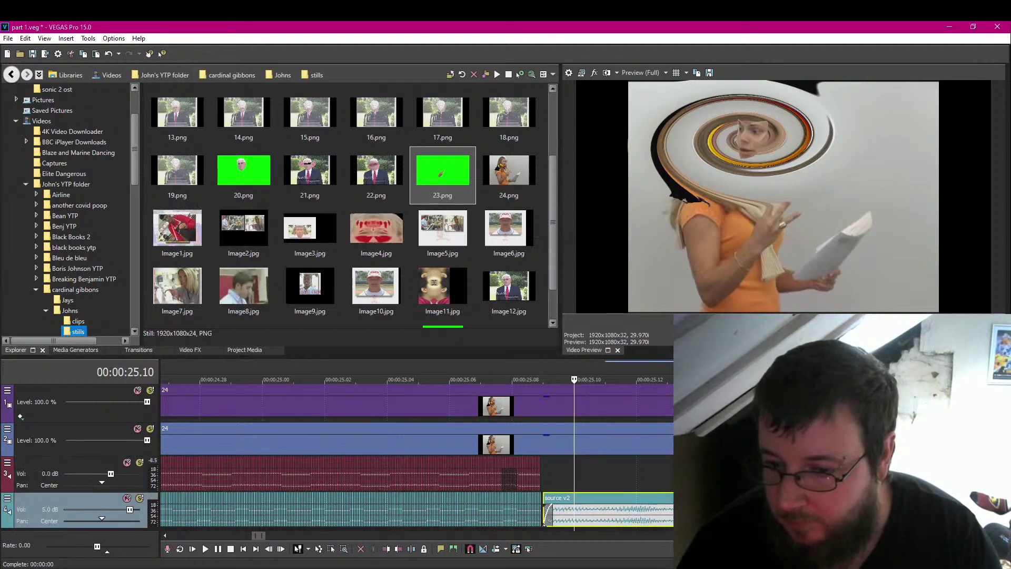
mouse_move(673, 512)
left_mouse_down()
mouse_move(639, 515)
mouse_move(677, 514)
left_mouse_up()
left_click_drag(565, 505, 581, 504)
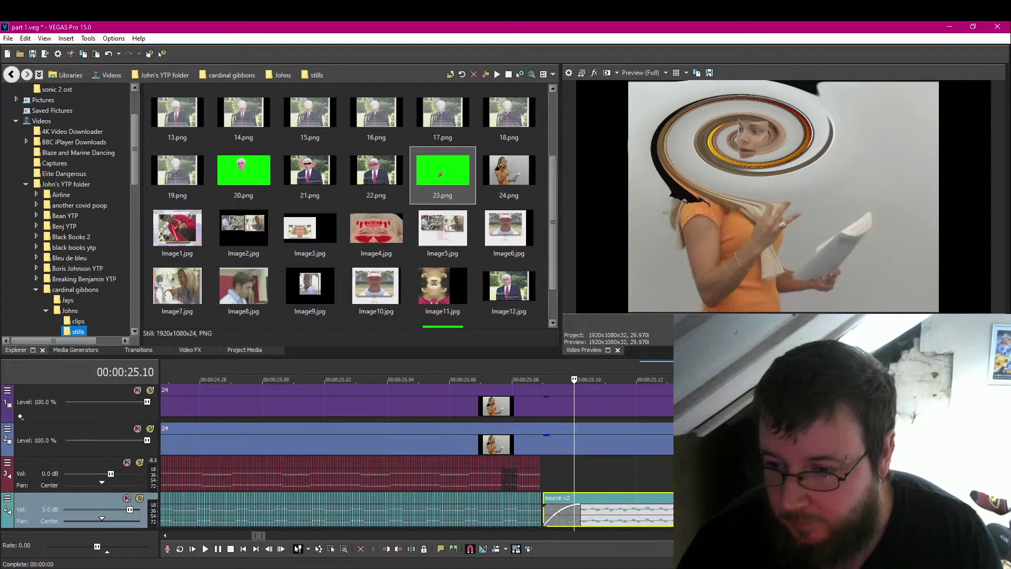
key("Down")
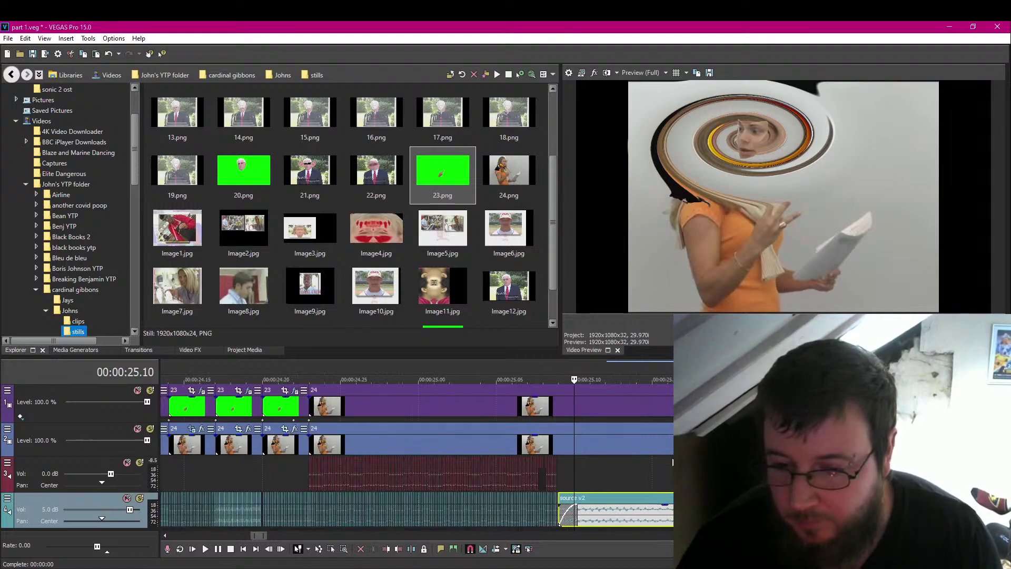
left_click_drag(576, 516, 559, 515)
left_click(558, 514)
key("space")
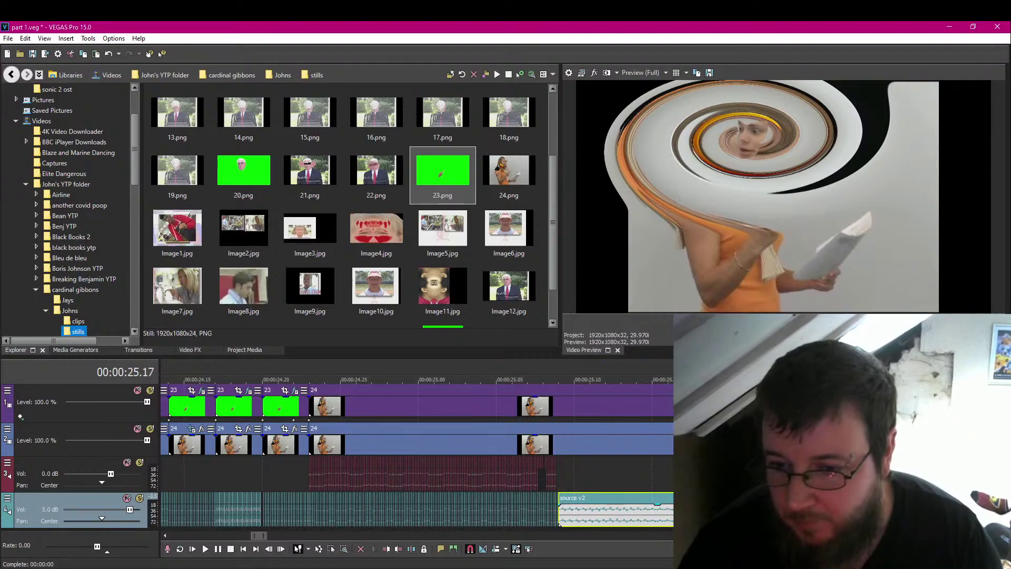
Add the Pitch Shift effect to the source v2 audio event on track 4.
left_click(758, 498)
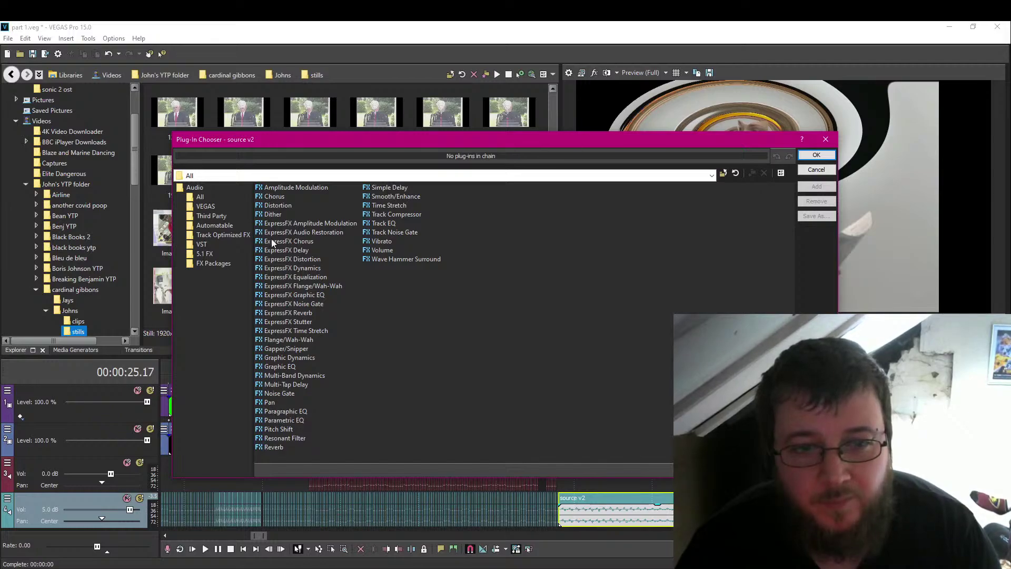
left_click(278, 428)
left_click(816, 186)
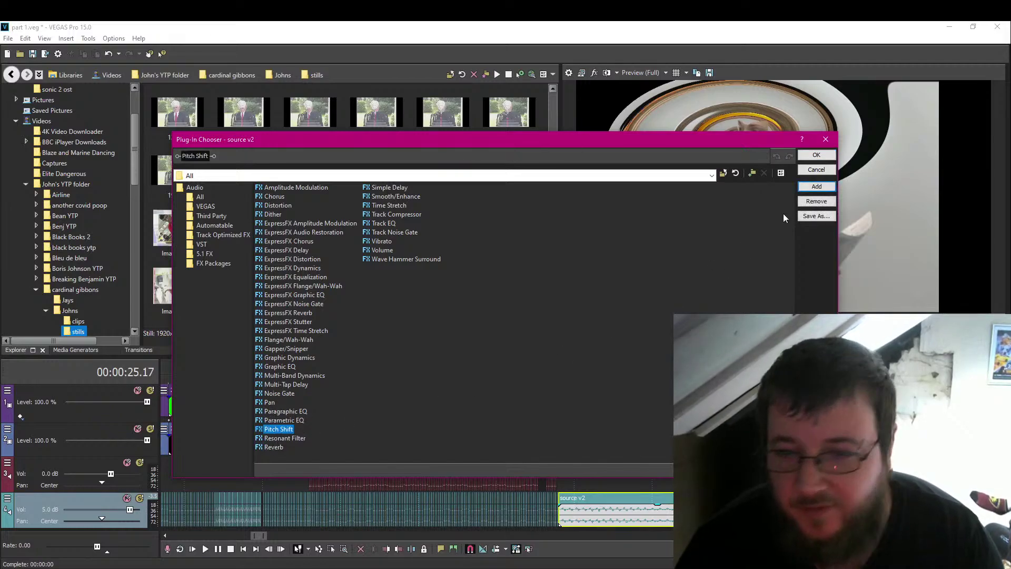
left_click(816, 155)
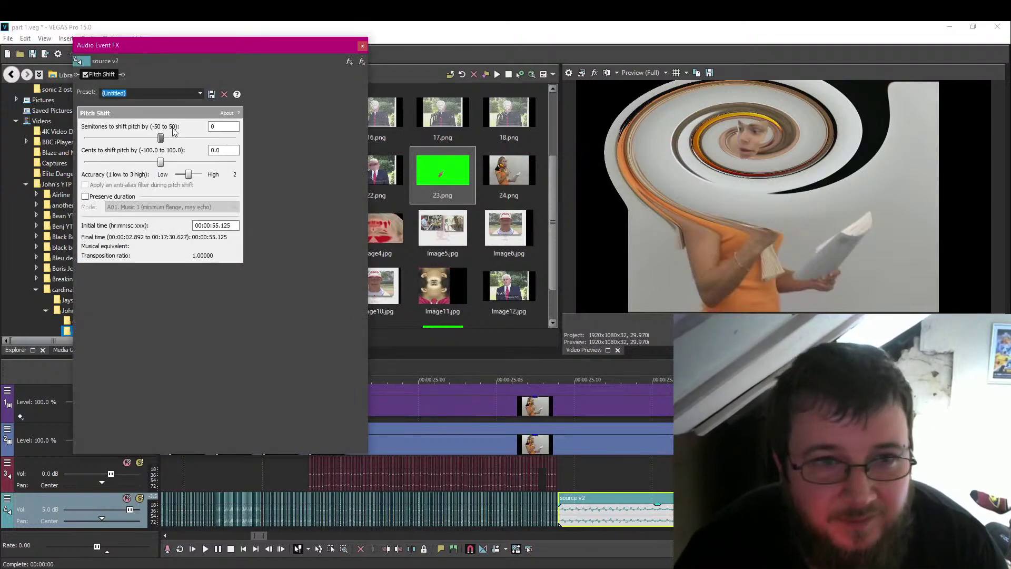
Set the Pitch Shift accuracy to 3 and the shift to 10 semitones, then return to the event's start at 00:00:25.09.
left_click_drag(188, 176, 201, 175)
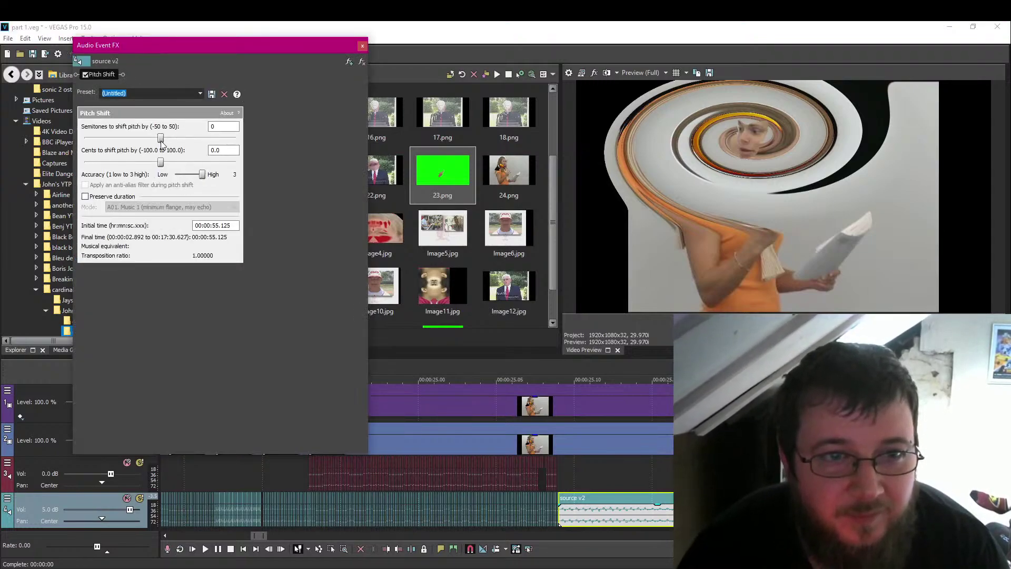
left_click_drag(160, 137, 173, 138)
left_click_drag(262, 158, 275, 153)
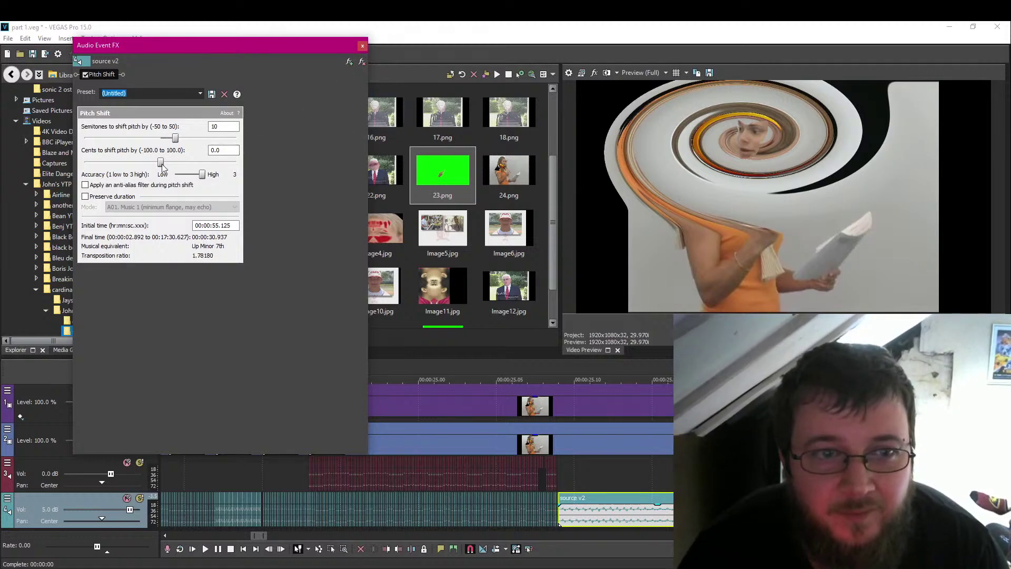
left_click(363, 45)
left_click(561, 499)
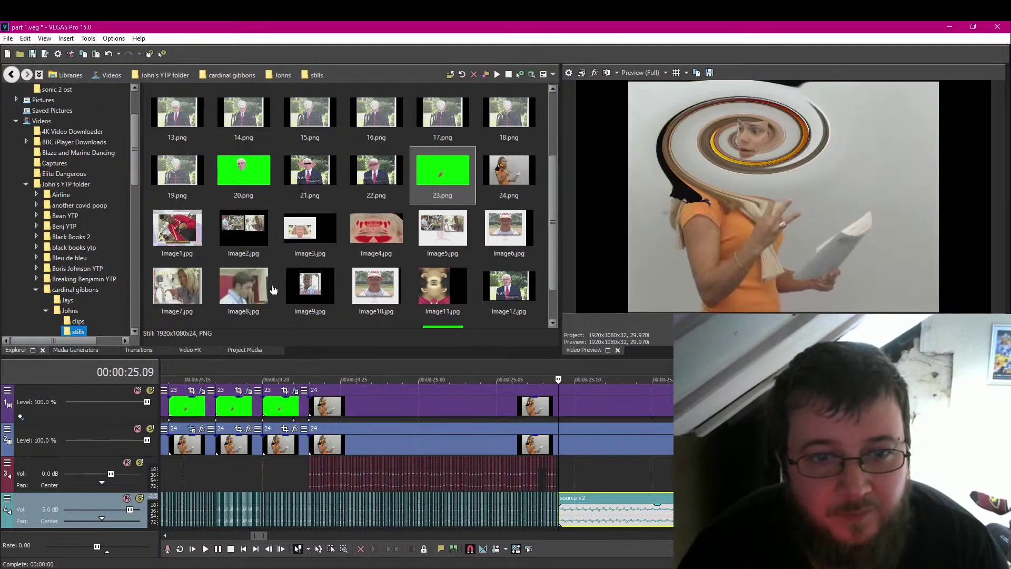
Add ExpressFX Stutter to the source v2 audio event with silence 10.33 ms and sound 45.07 ms.
left_click(350, 62)
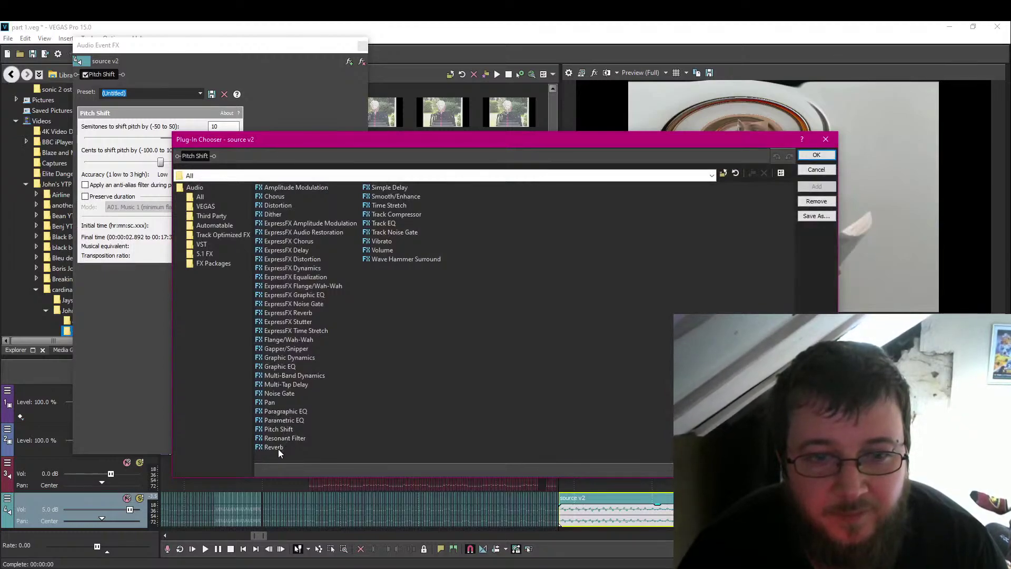
double_click(306, 322)
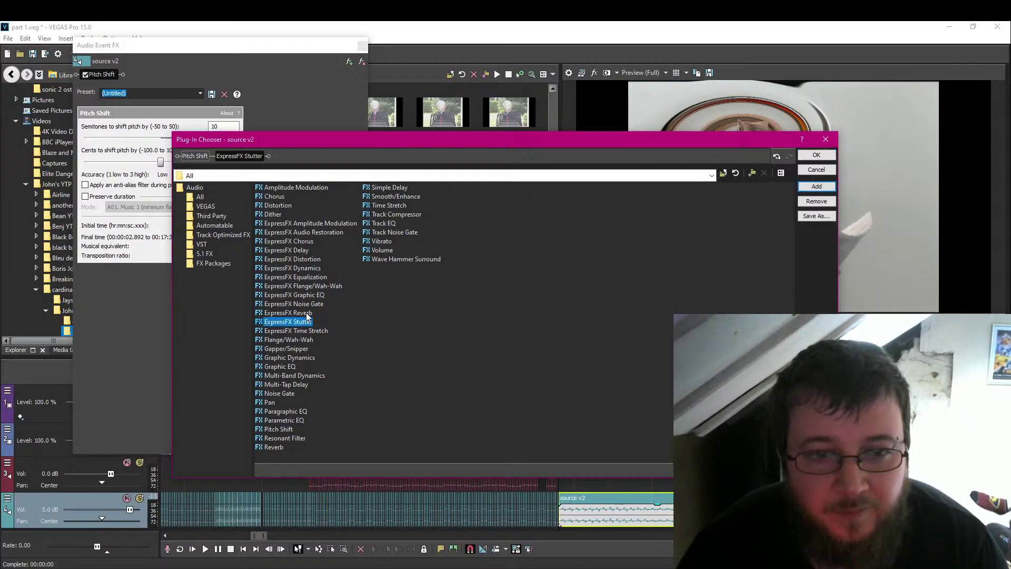
left_click(816, 155)
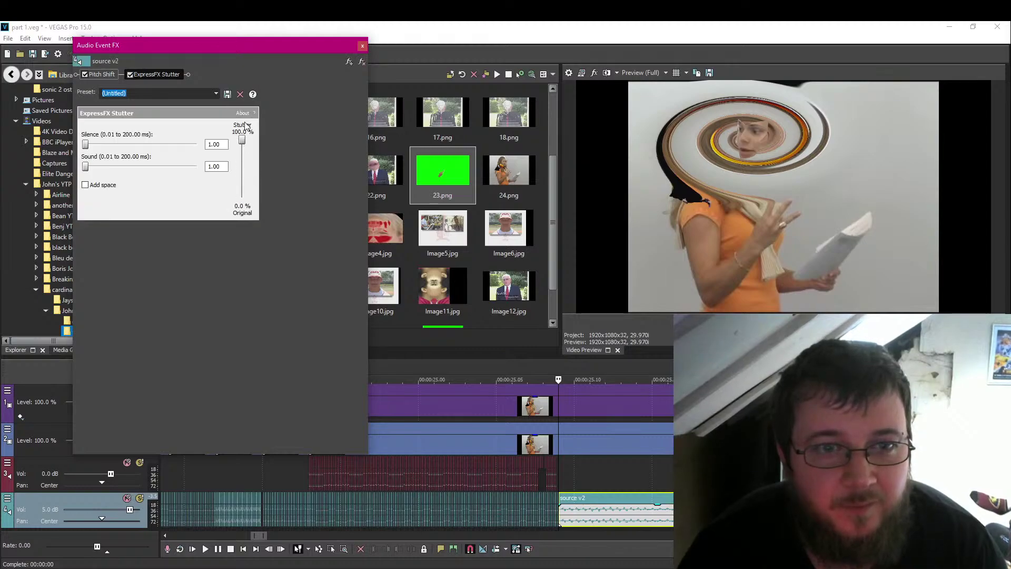
left_click_drag(88, 167, 92, 146)
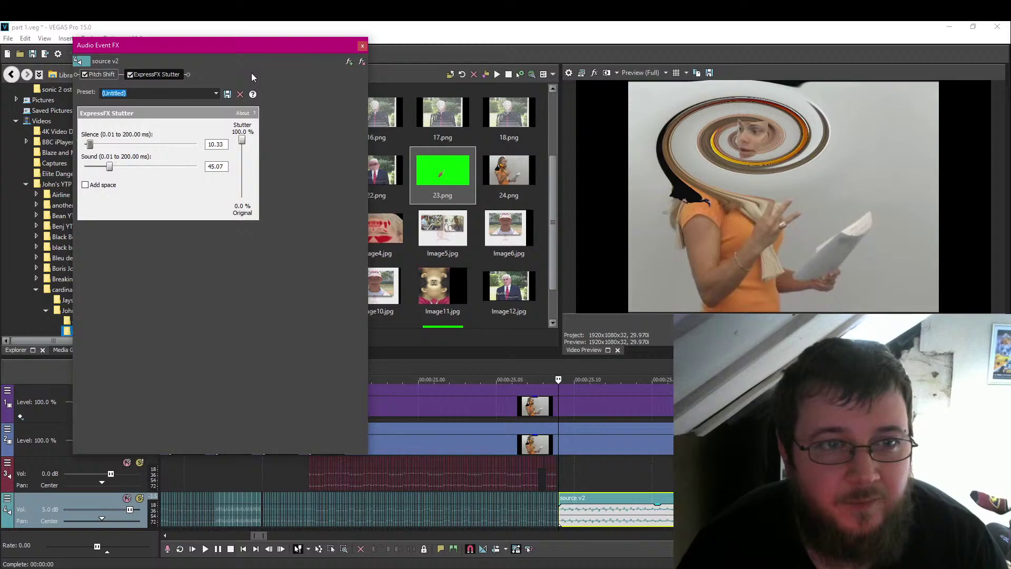
left_click(362, 48)
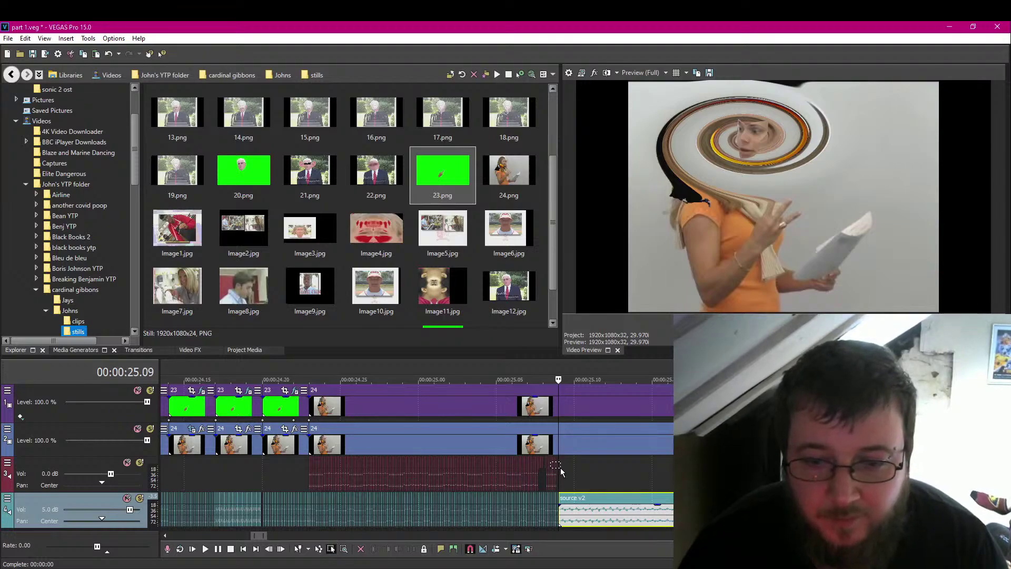
Copy the track 3 audio block ending at 00:00:25.09 and paste it repeatedly up to about 00:00:25.21.
left_click(537, 469)
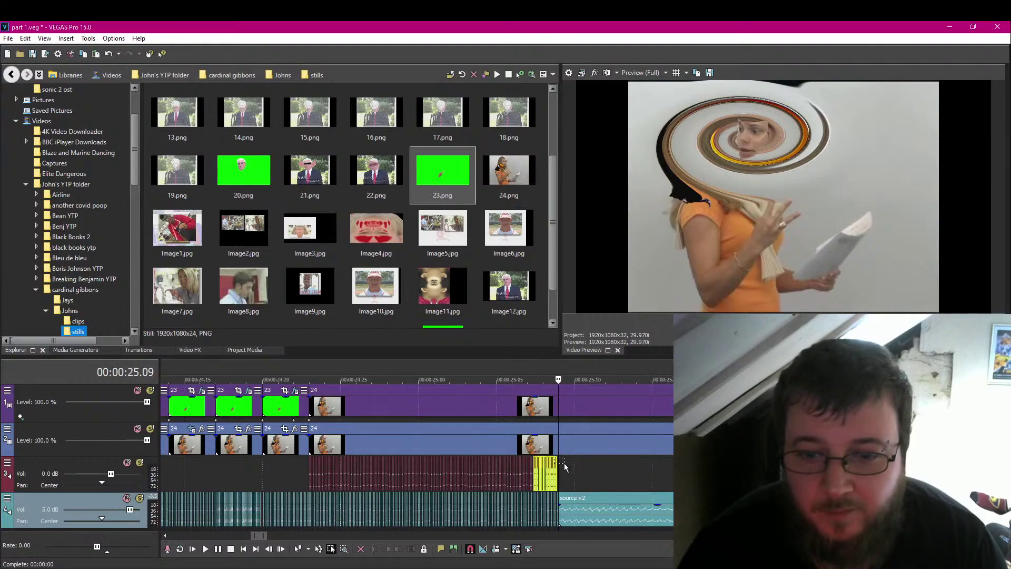
key("Delete")
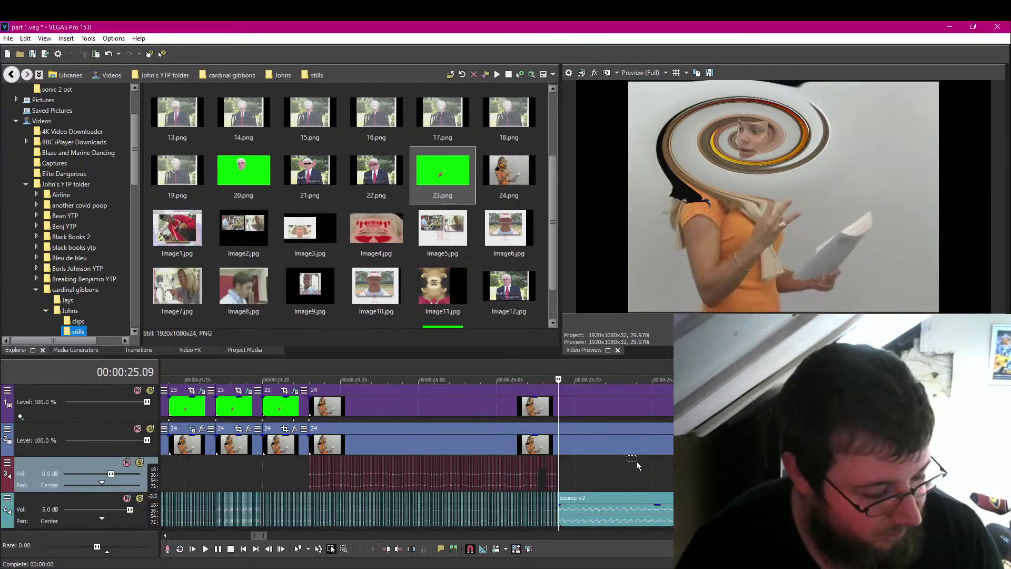
key("ctrl+r")
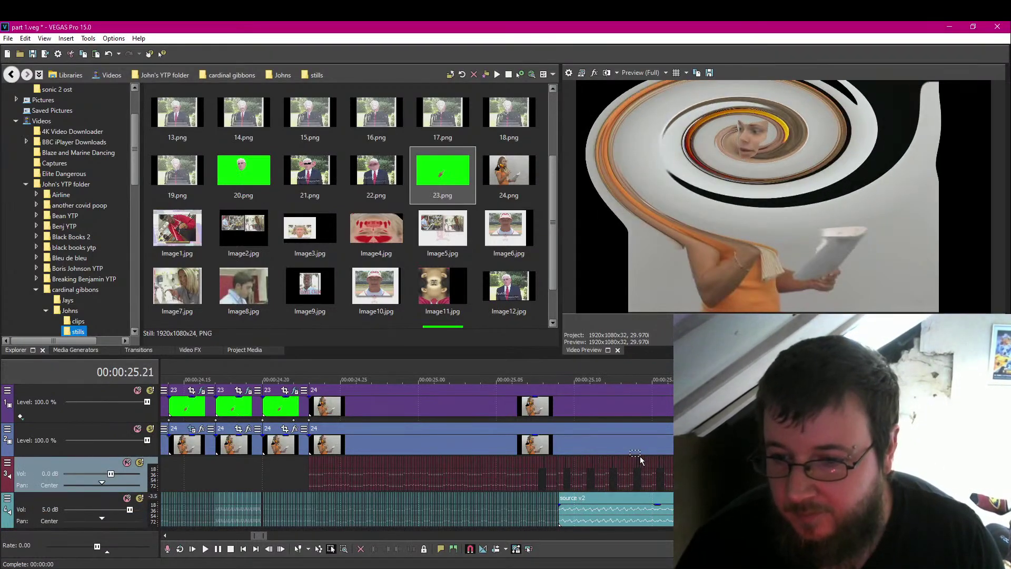
key("space")
key("ctrl+s")
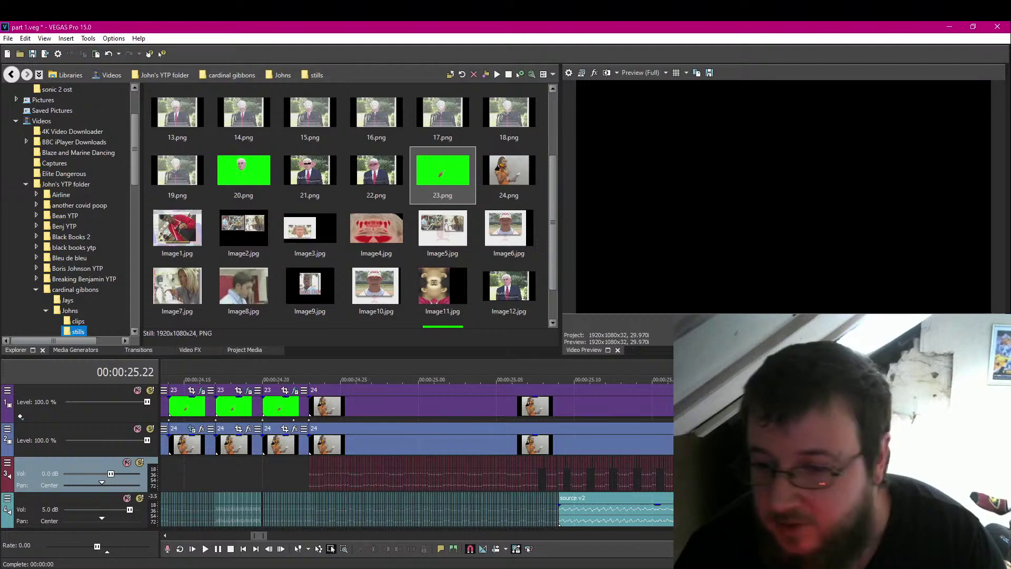
Play briefly past the end of the edit from 00:00:25.22, stop, and save the project.
scroll(306, 451, "down", 5)
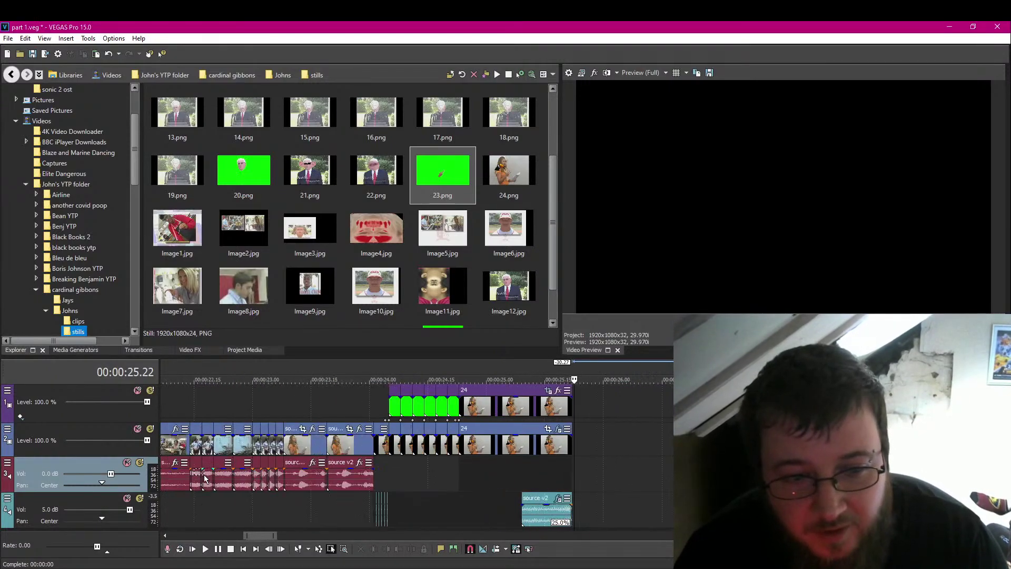
left_click(205, 549)
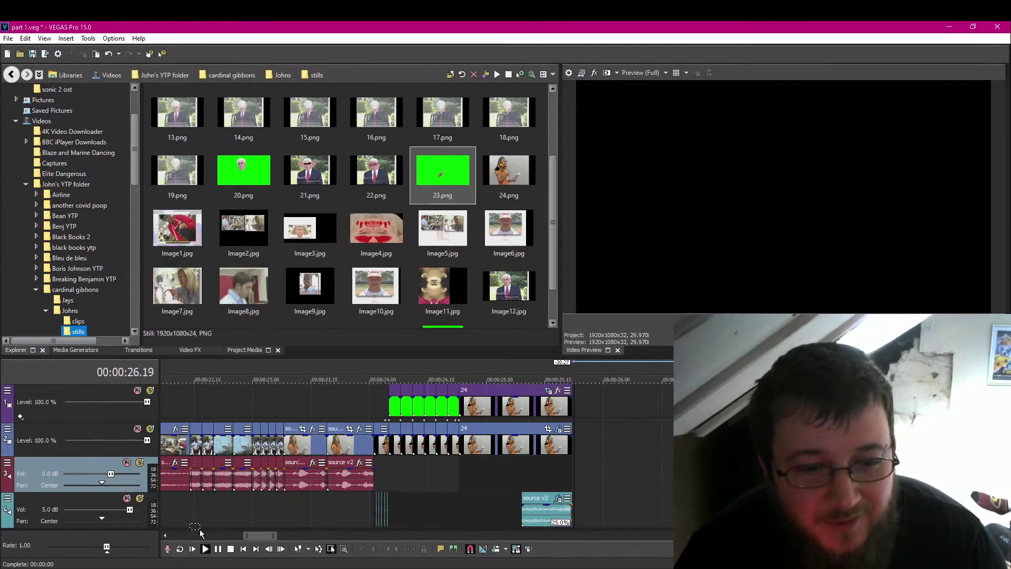
left_click(217, 550)
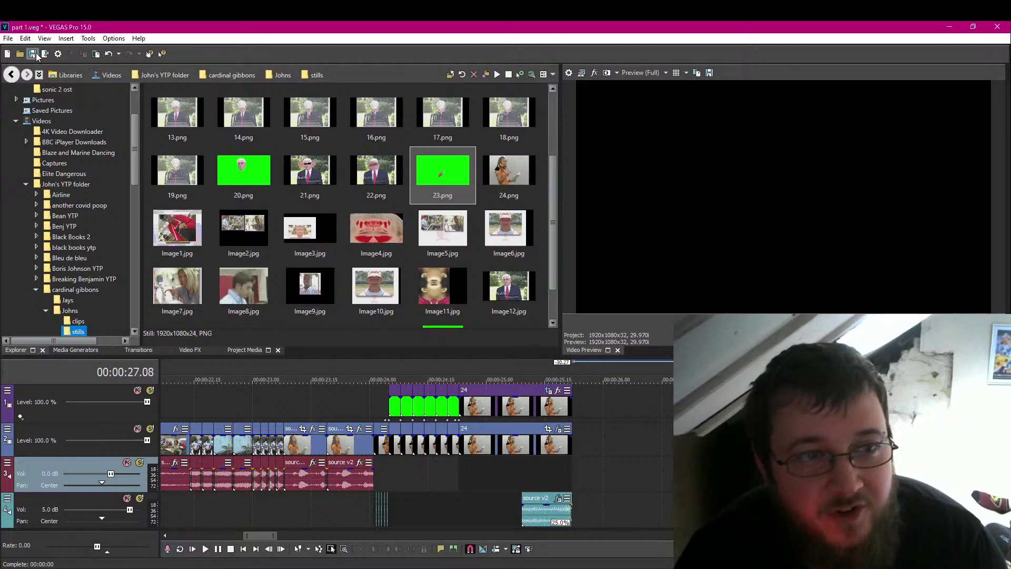
left_click(33, 54)
Play back the closing section from 00:00:22.06 through the woman-and-toucan swirl shot to review picture and sound together.
scroll(295, 519, "down", 2)
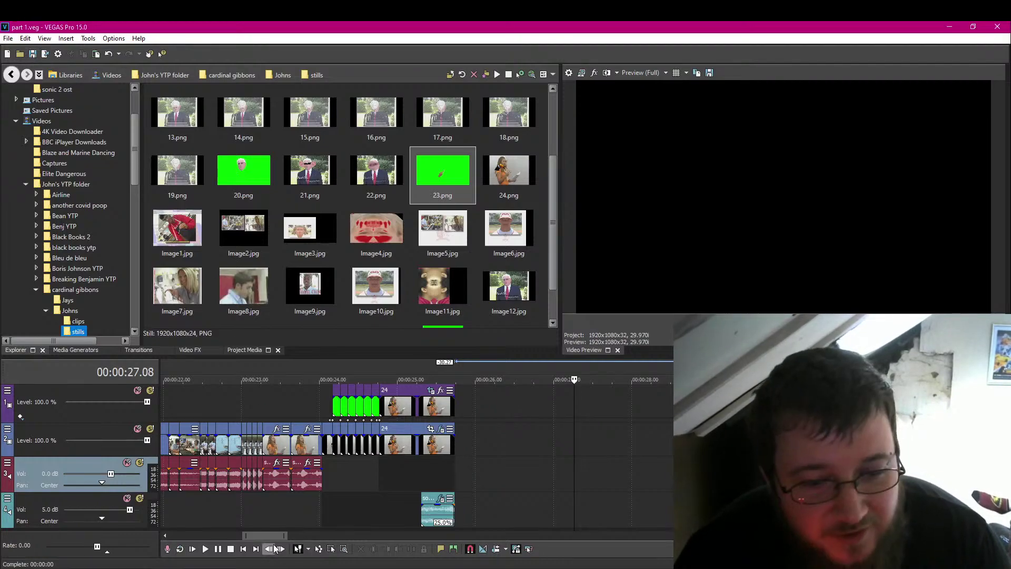
left_click(243, 548)
scroll(421, 498, "down", 5)
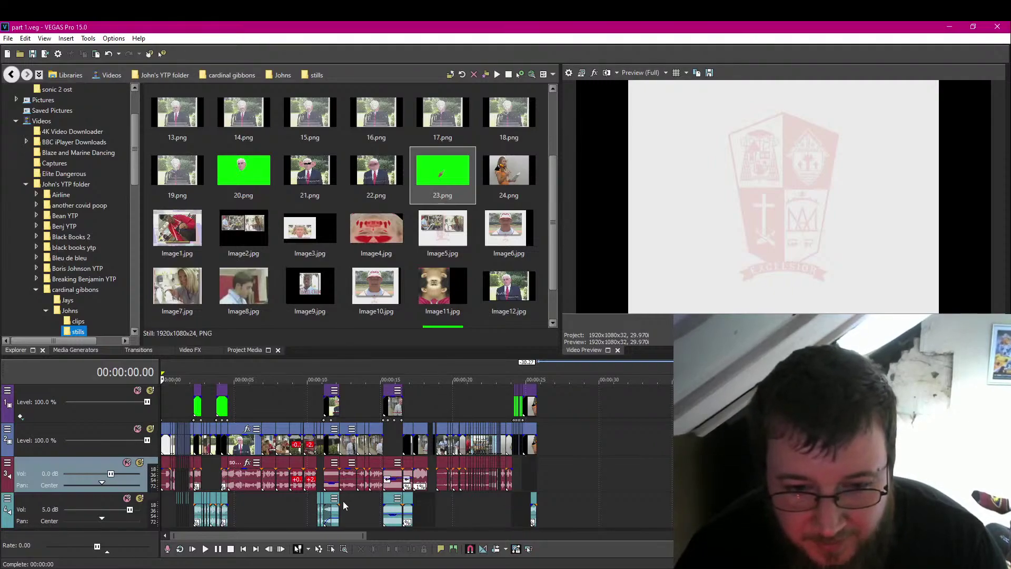
left_click(342, 501)
key("space")
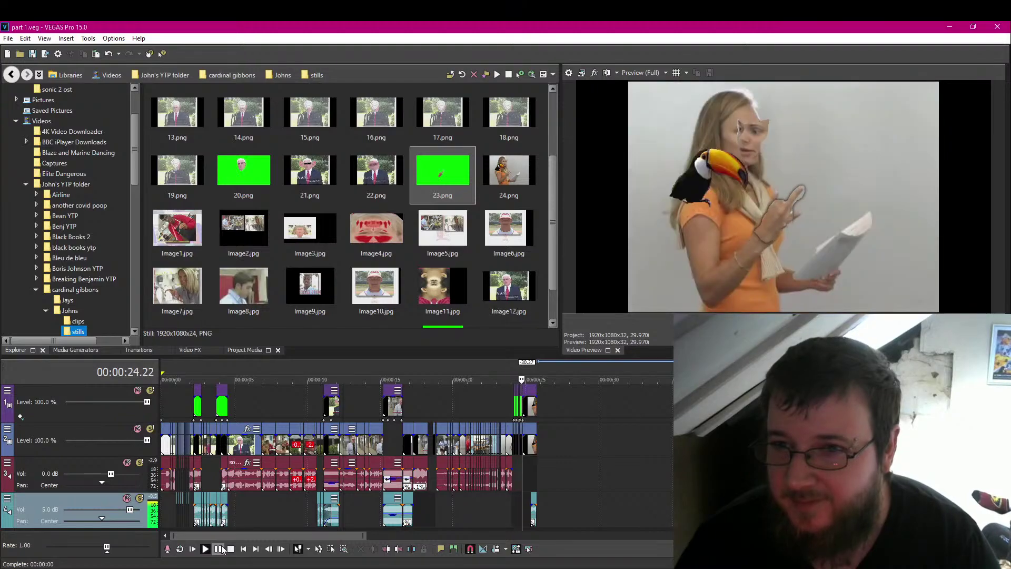
left_click(219, 549)
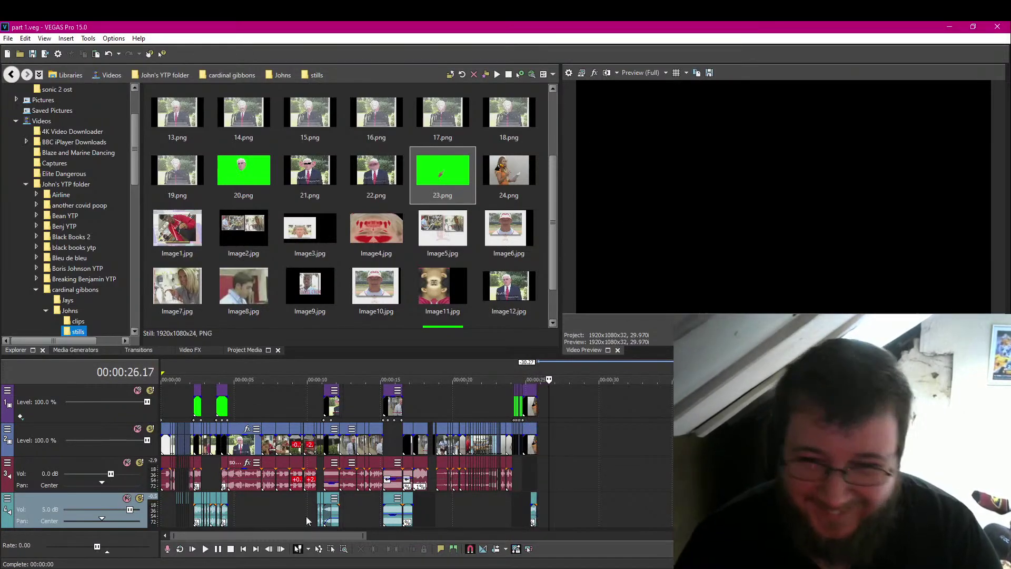
key("Escape")
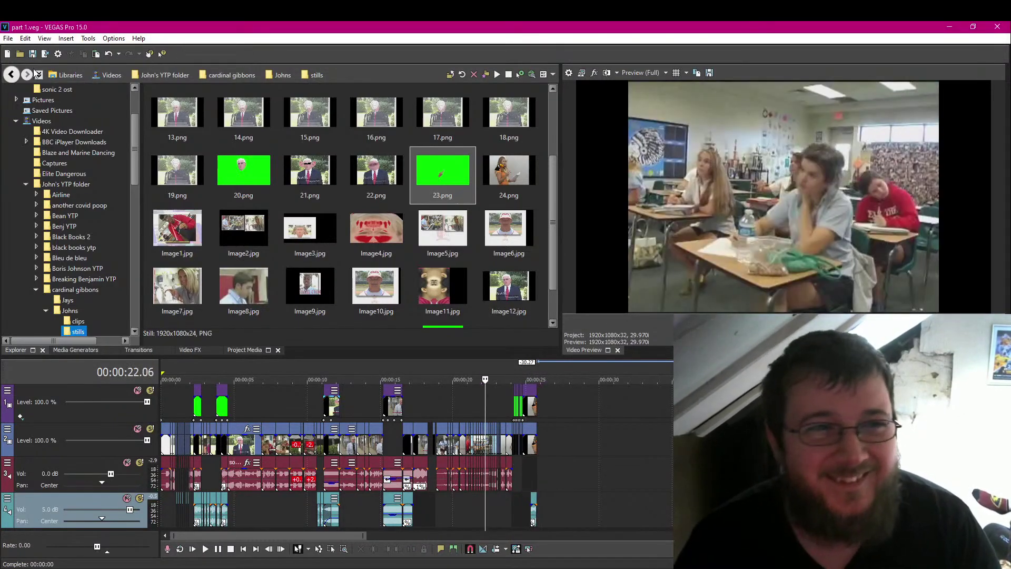
Place the cursor at the end of the swirl shot at 00:00:25.24 and save the project part 1.veg.
scroll(577, 479, "up", 3)
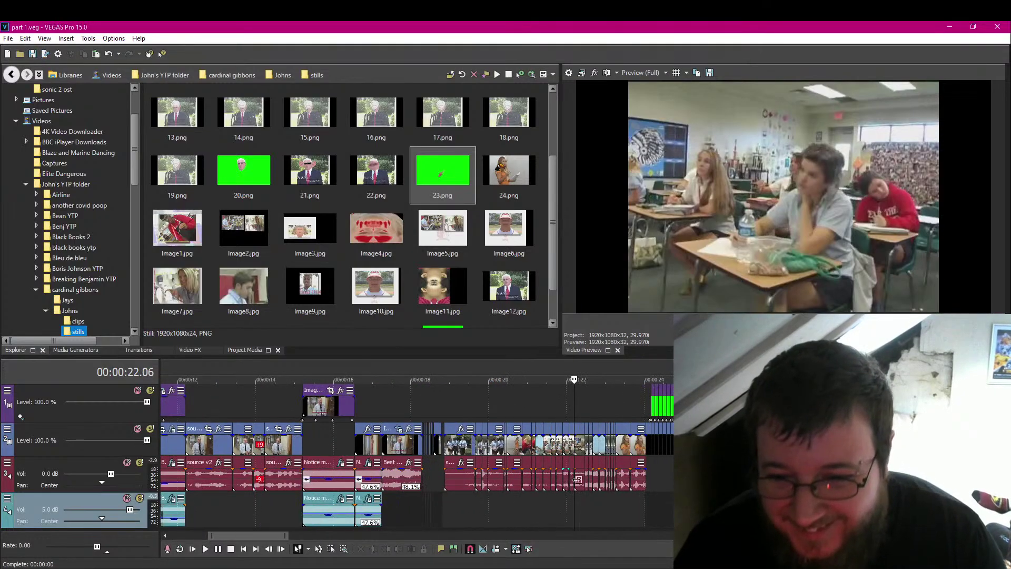
left_click(668, 474)
scroll(667, 474, "up", 3)
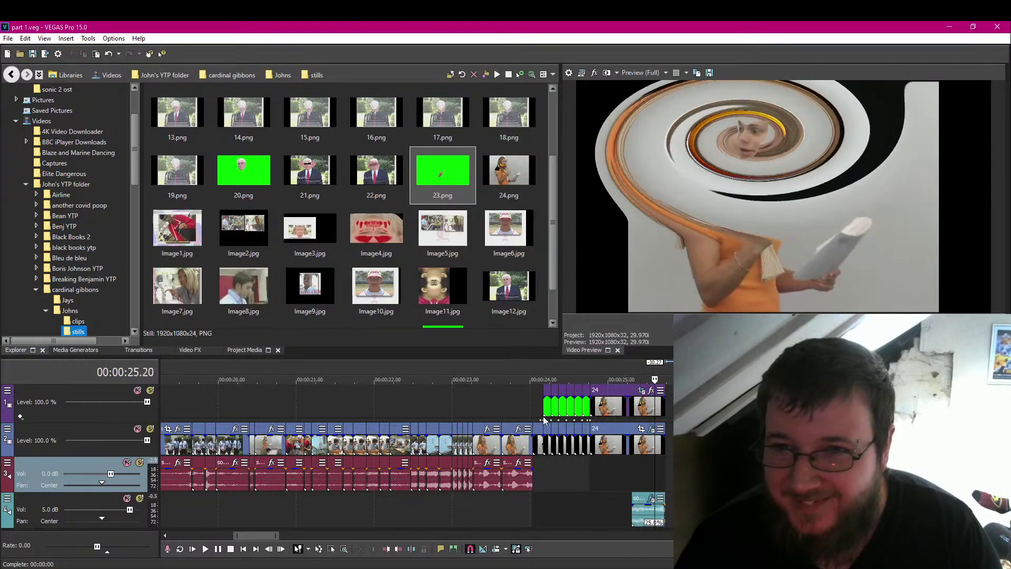
left_click(33, 54)
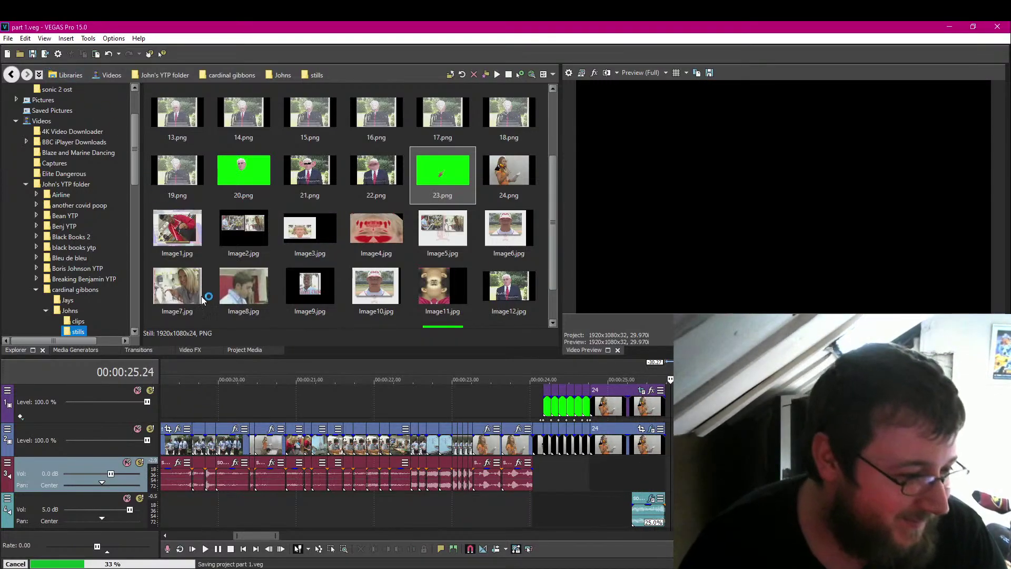
scroll(281, 474, "down", 3)
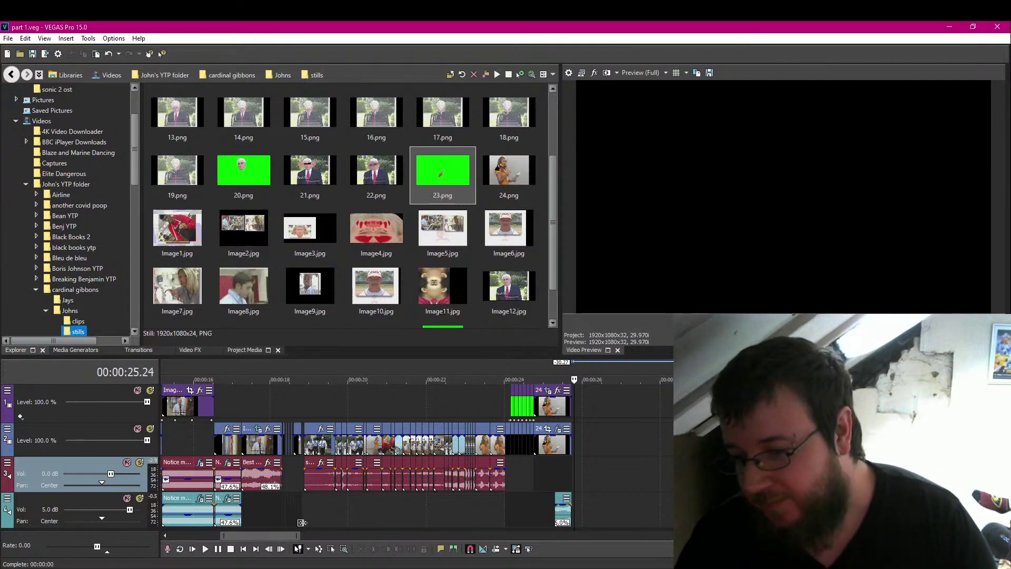
Place the playhead at 00:00:19.03 on the timeline and save the project part 1.veg.
scroll(321, 505, "down", 2)
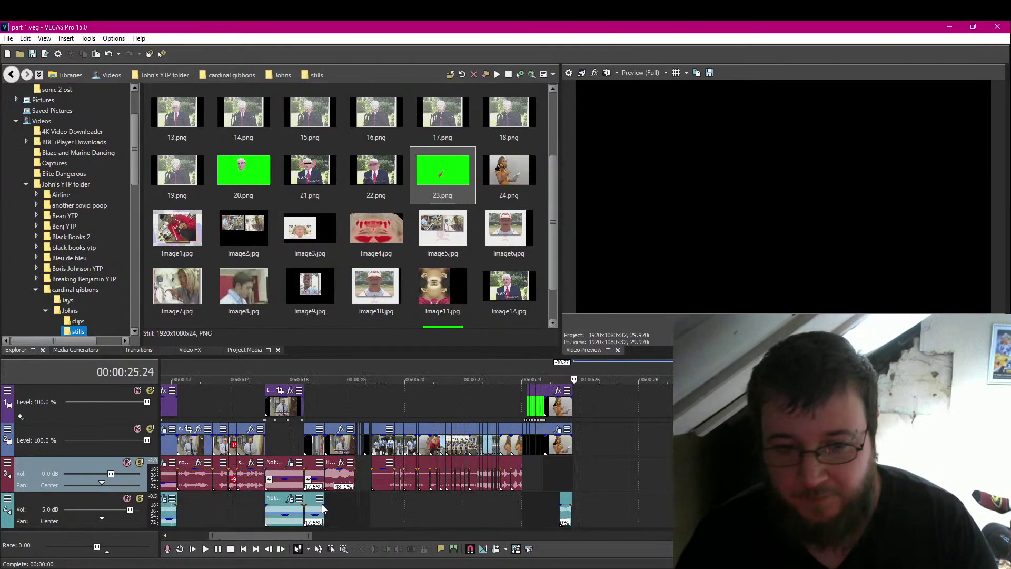
left_click(378, 503)
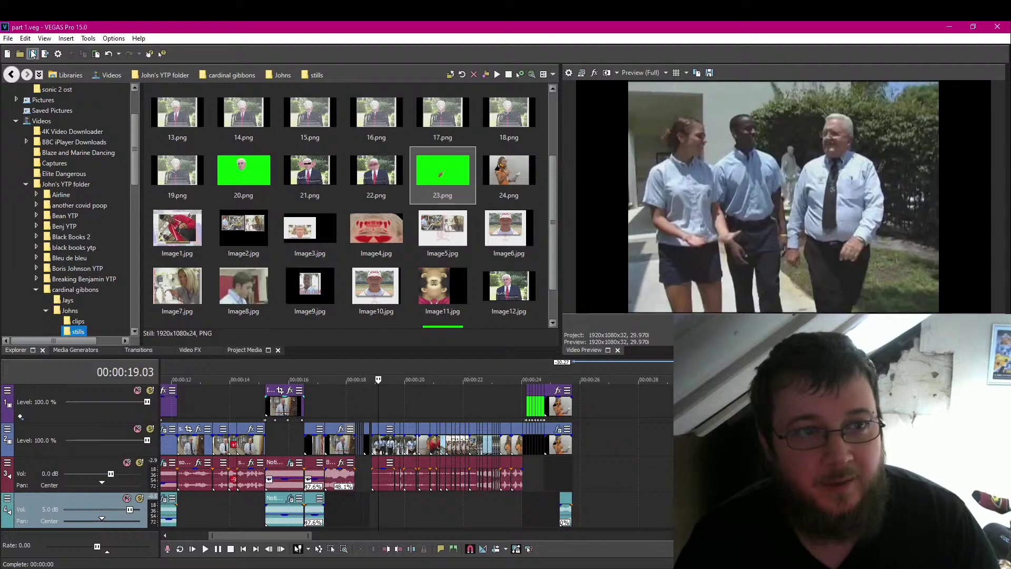
left_click(32, 54)
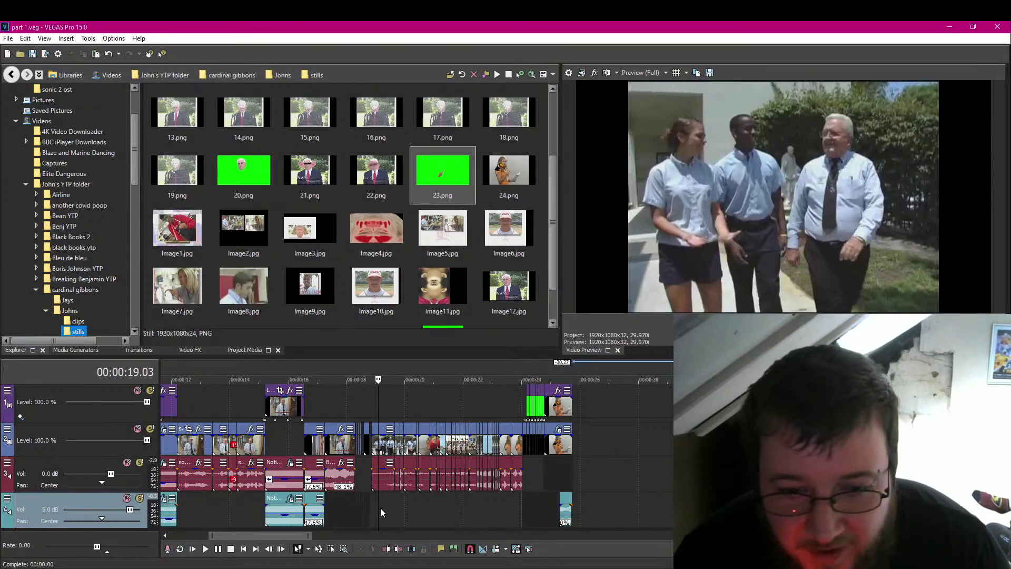
left_click(36, 55)
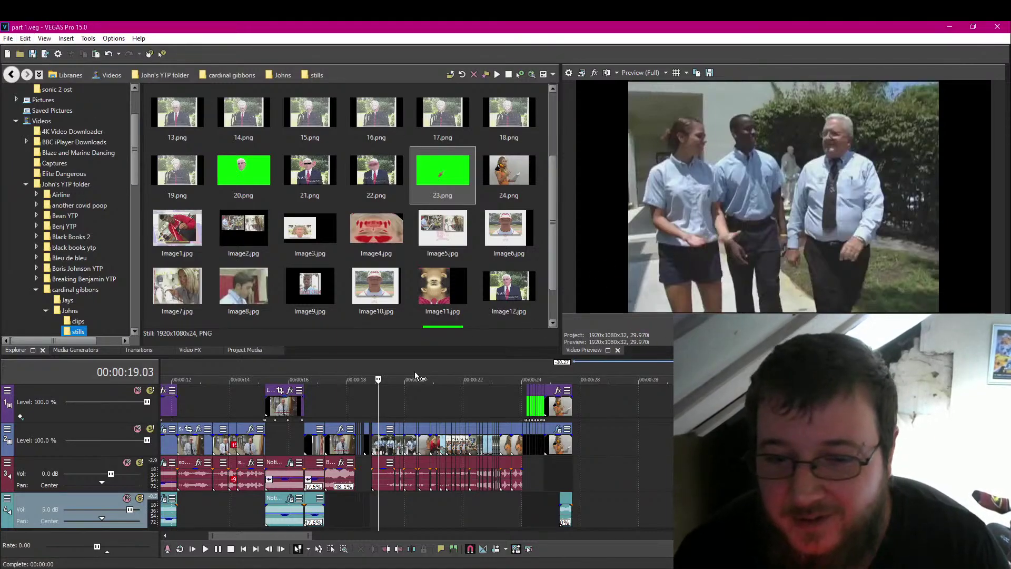
Close the video editor and select the "dancing" scene in OBS Studio.
left_click(377, 507)
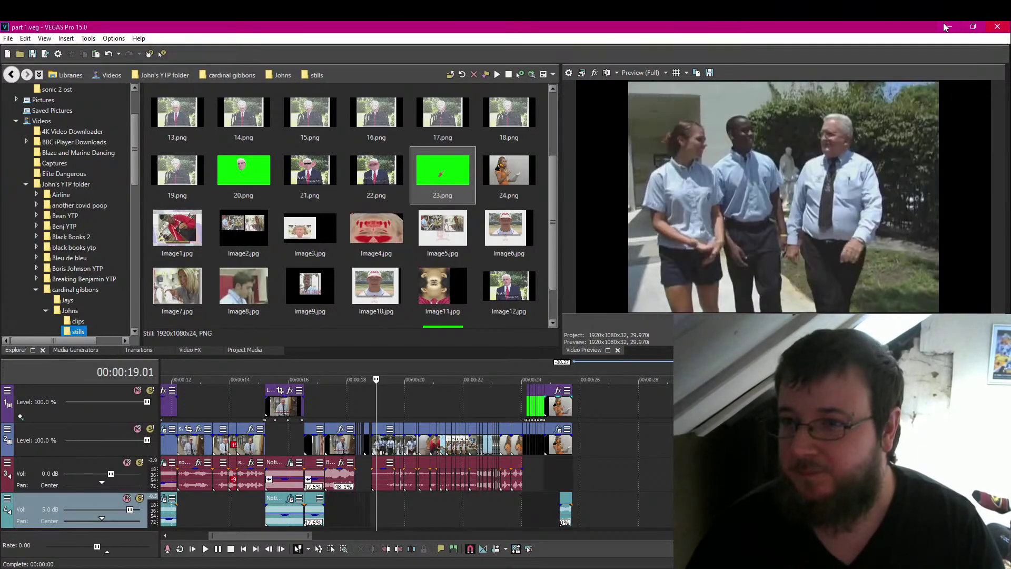
left_click(997, 30)
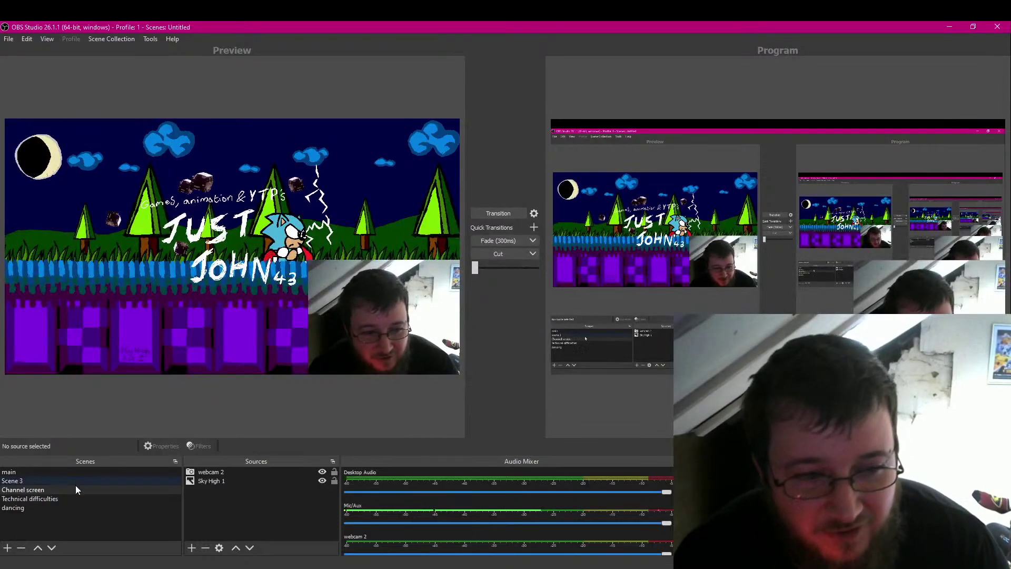
left_click(51, 509)
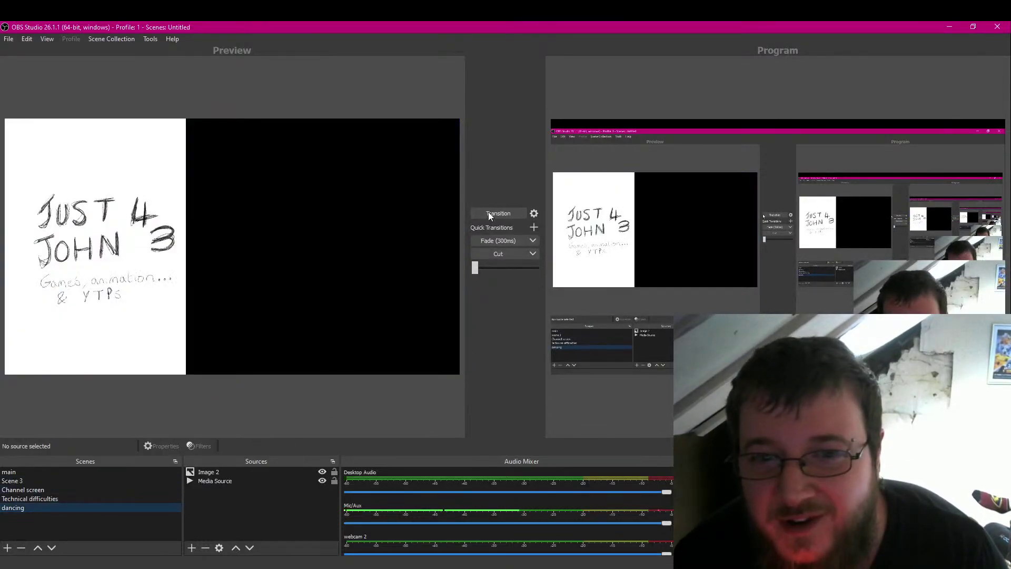
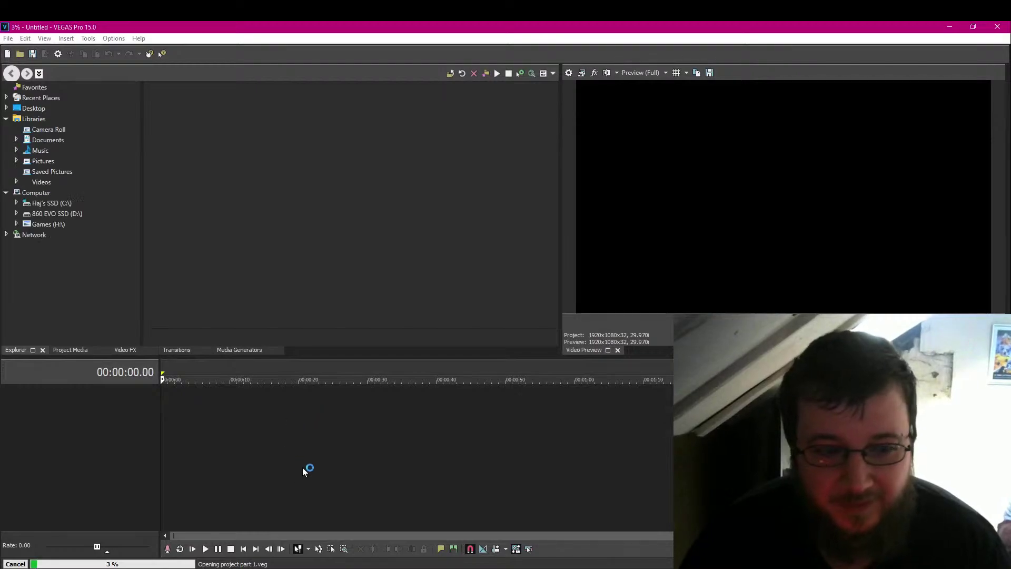
Examine the swirl effect on the closing "24" still frame by frame up to its end at about 00:00:25.22.
scroll(308, 456, "down", 3)
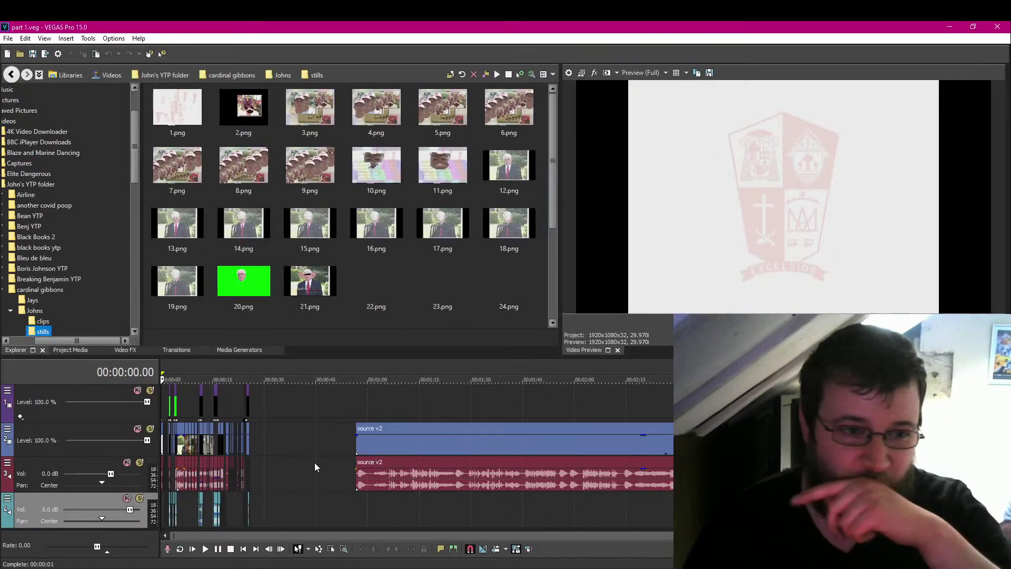
scroll(314, 459, "up", 10)
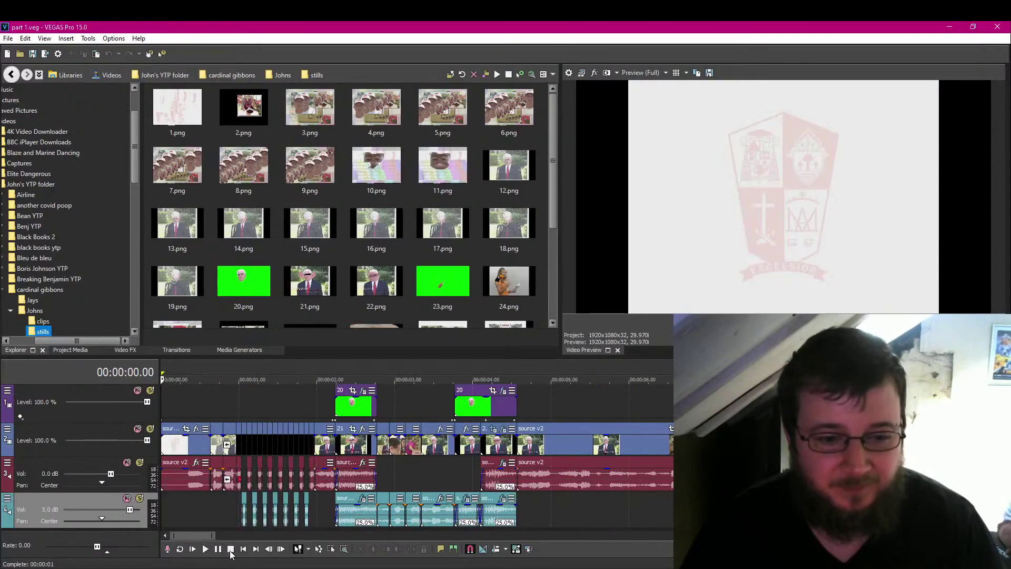
scroll(623, 526, "down", 4)
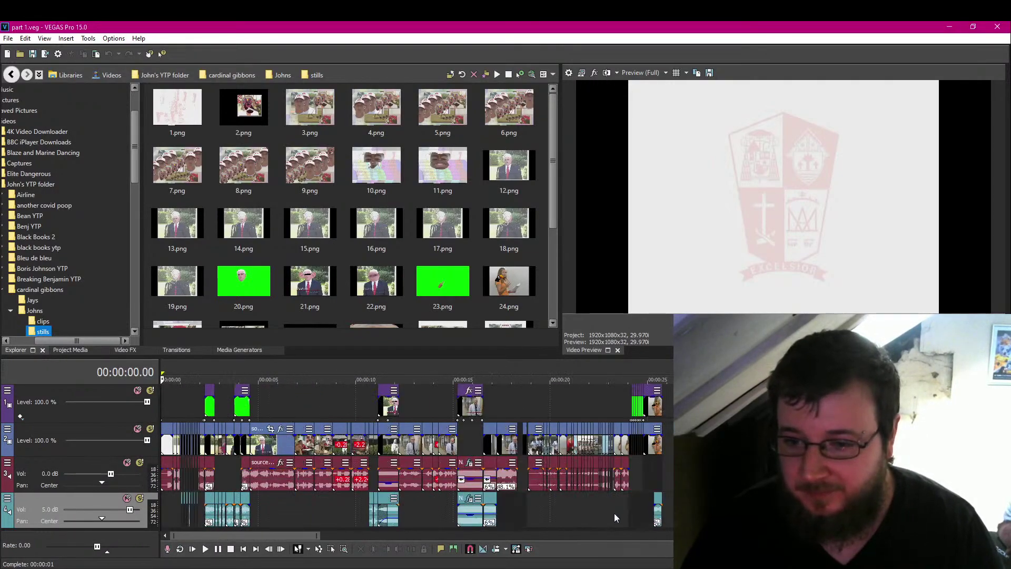
left_click(665, 473)
scroll(665, 473, "up", 8)
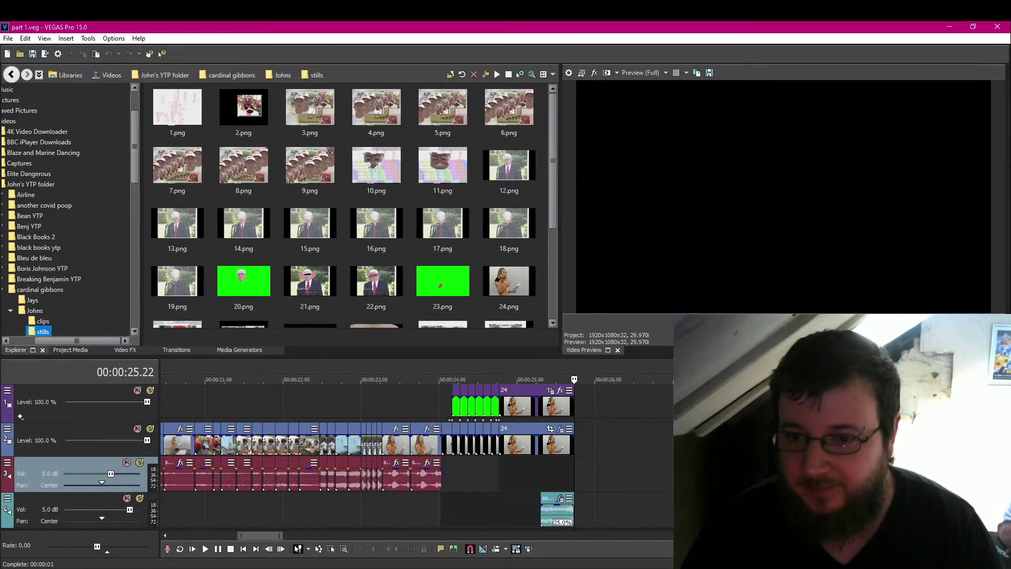
key("Left")
key("Left")
key("Left")
key("Left")
key("Left")
key("Left")
key("Left")
key("Left")
key("Left")
key("Left")
key("Left")
key("Left")
key("Left")
key("Left")
key("Left")
key("Left")
key("Left")
key("Left")
key("Left")
key("Left")
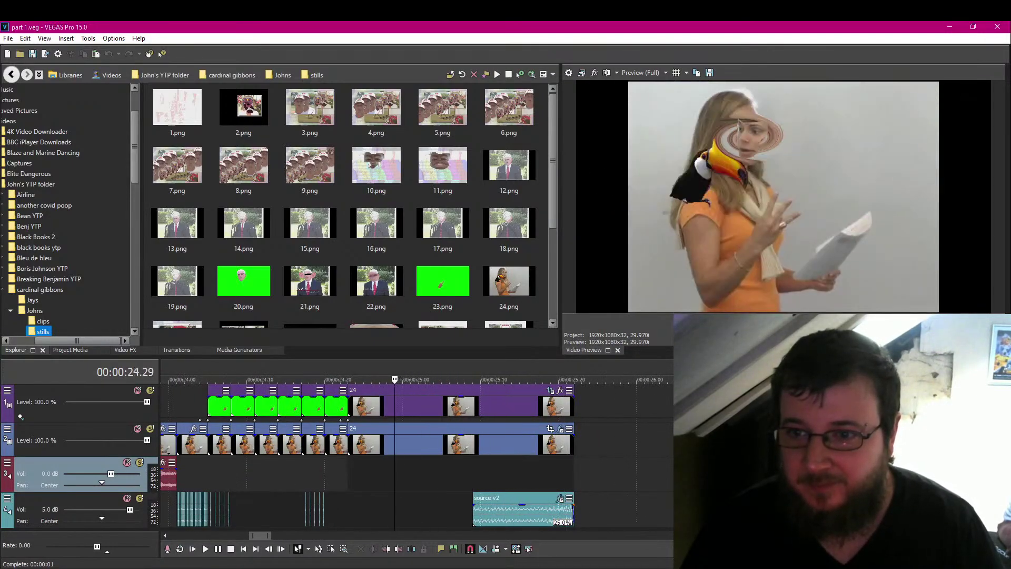
key("Right")
key("Right")
key("Right")
key("Right")
key("Right")
key("Right")
key("Right")
key("Right")
key("Right")
key("Right")
key("Right")
key("Right")
key("Right")
key("Right")
key("Right")
key("Right")
key("Right")
key("Right")
key("Right")
key("Right")
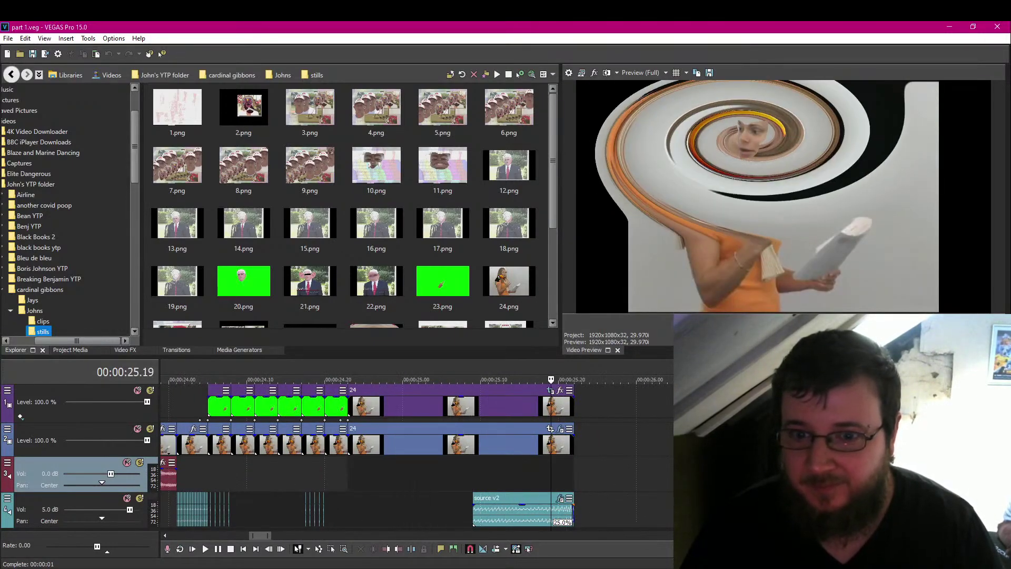
key("Right")
key("Right")
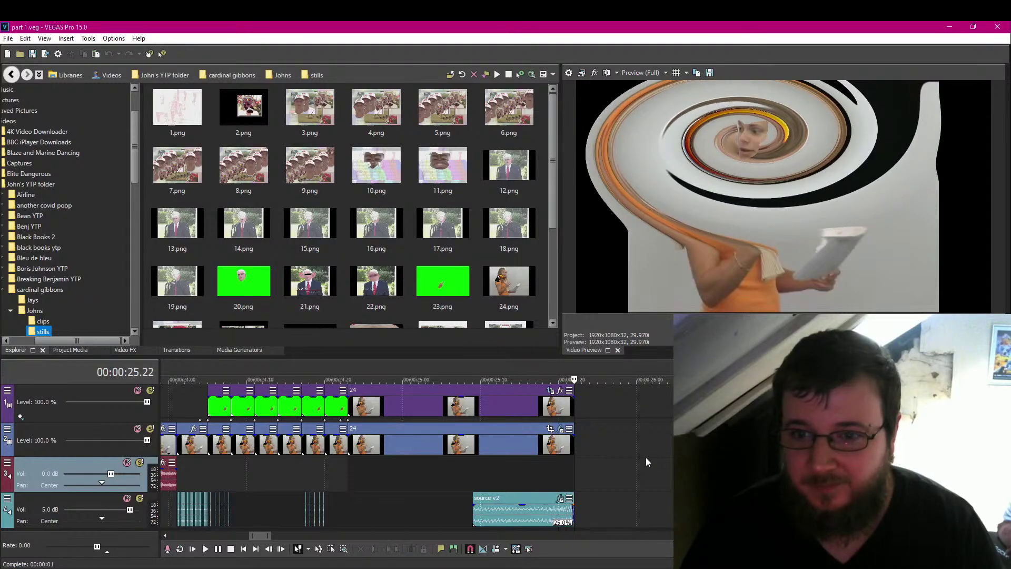
key("Right")
Open Track Motion for track 1 at 00:00:25.09 to set a starting keyframe, keeping the preview and timeline uncovered.
key("Left")
key("Left")
key("Left")
key("Left")
key("Left")
key("Left")
key("Left")
key("Left")
key("Left")
key("Left")
key("Left")
key("Left")
key("Left")
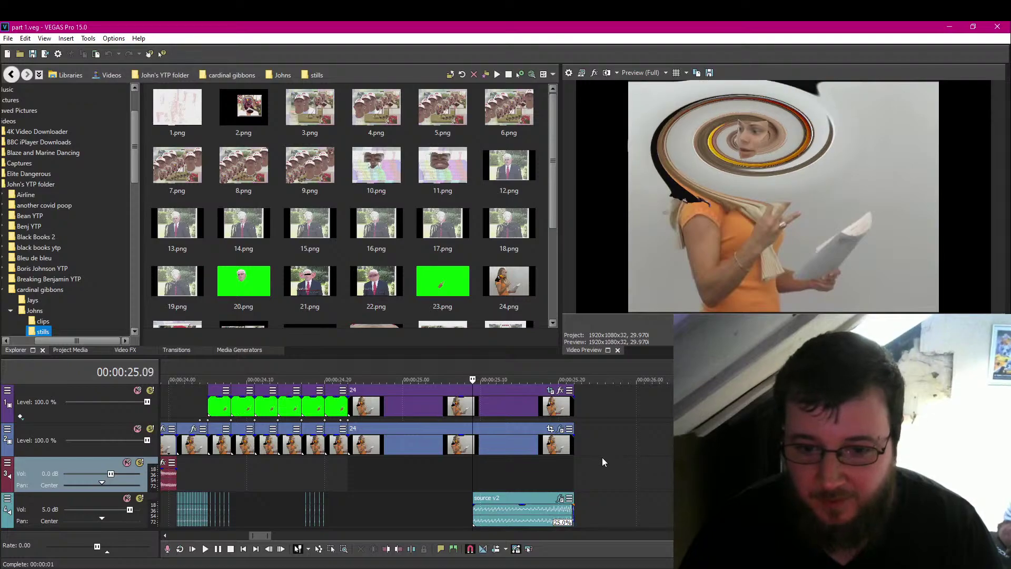
left_click(8, 393)
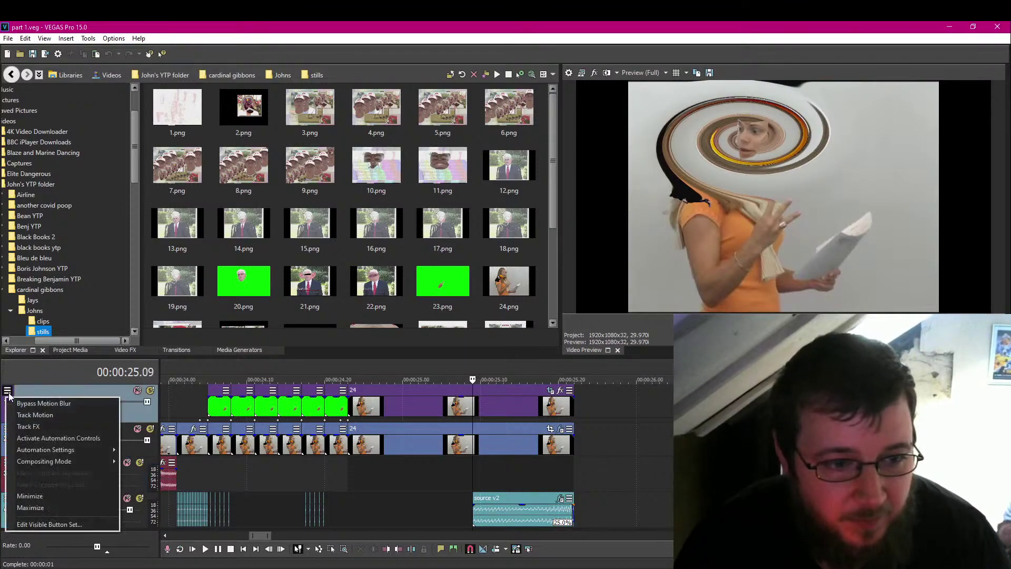
left_click(32, 416)
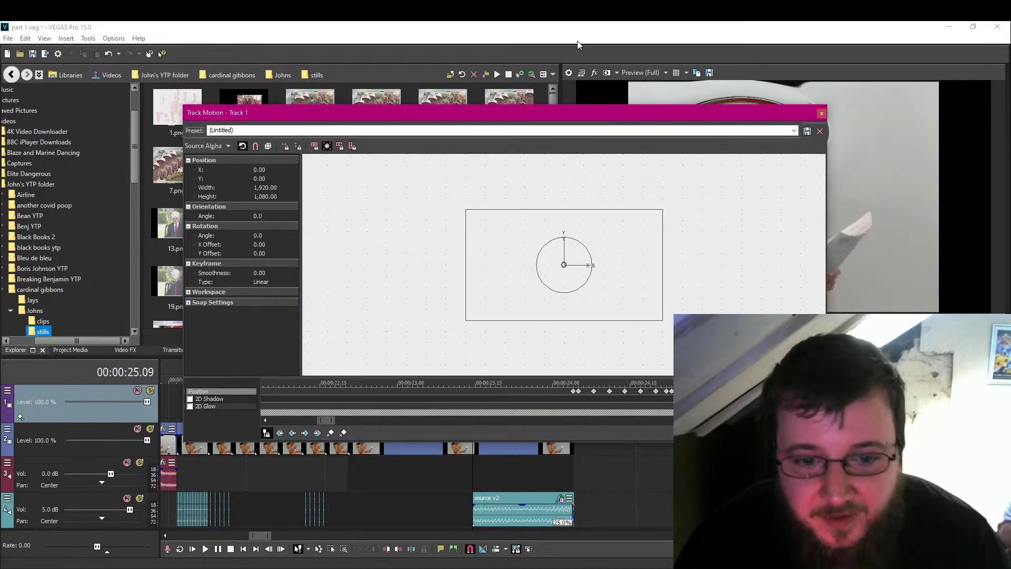
left_click_drag(595, 113, 397, 36)
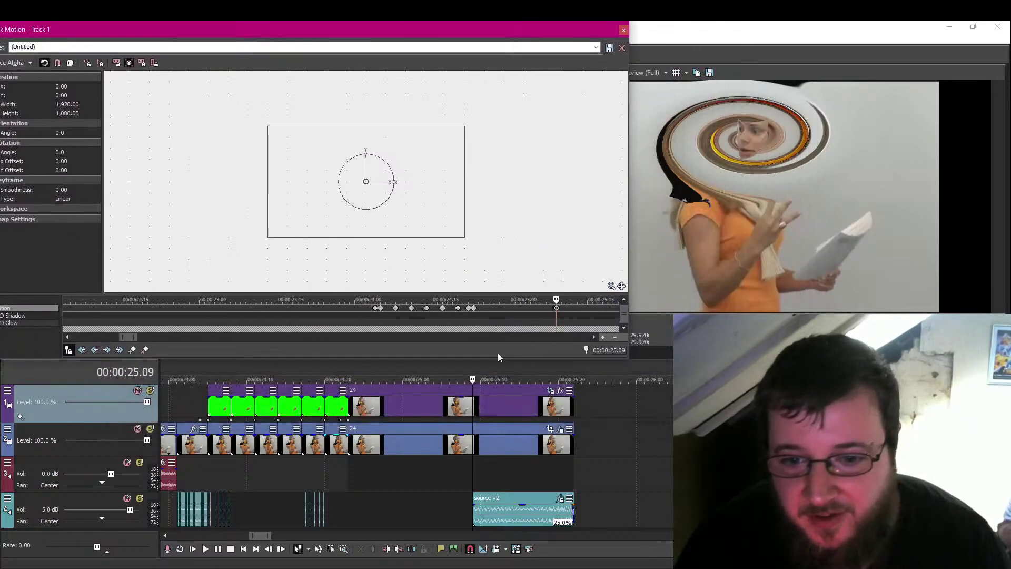
At 00:00:25.21, enlarge track 1's motion box to about 3,921 by 2,455 and offset it to about X 139, Y -311.
left_click(567, 411)
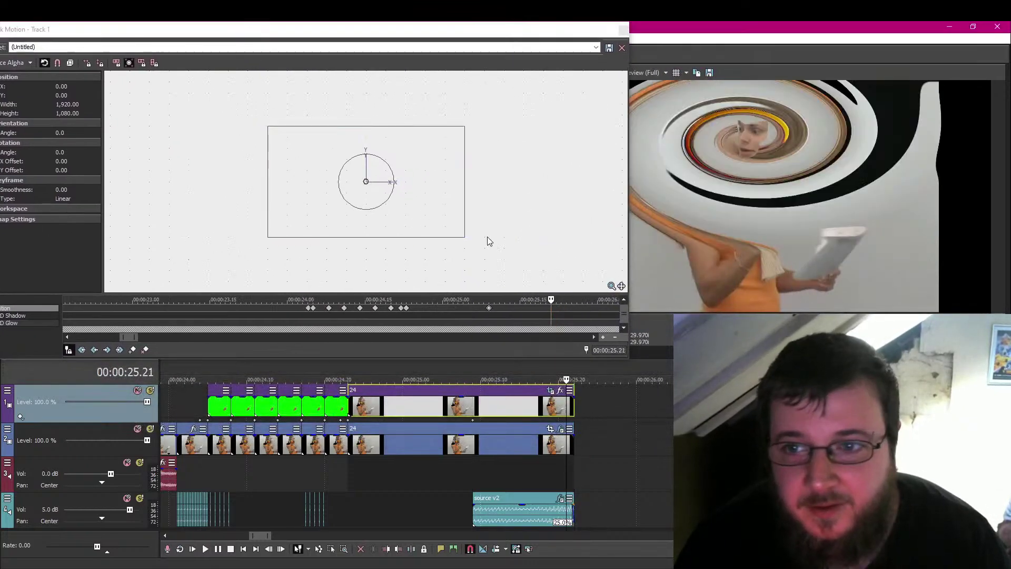
left_click_drag(468, 244, 567, 307)
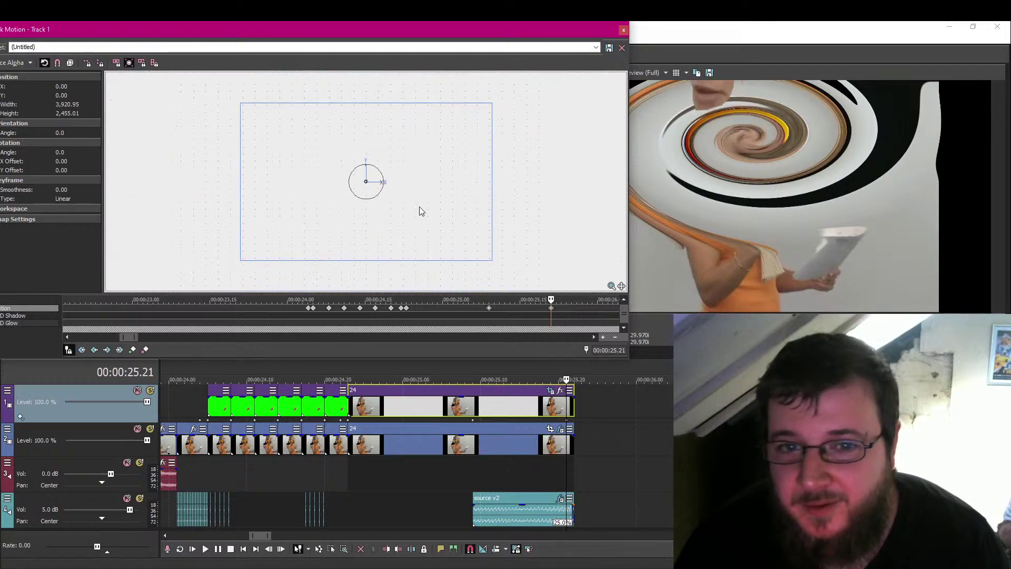
left_click_drag(419, 207, 428, 227)
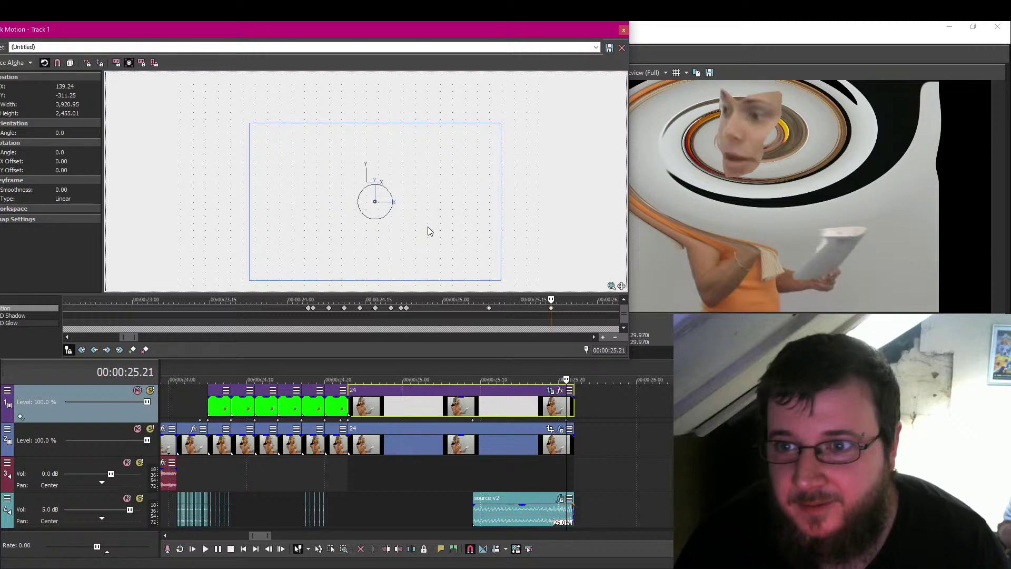
left_click(624, 31)
Add a Track Motion keyframe on track 1 at 00:00:25.23, keeping the enlarged, offset box.
key("Right")
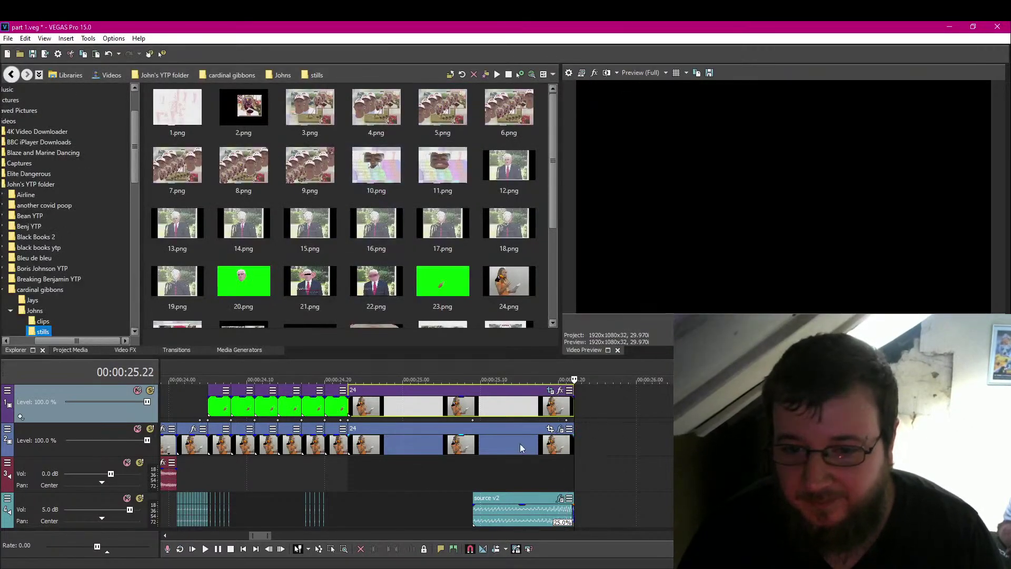
left_click(7, 390)
left_click(78, 413)
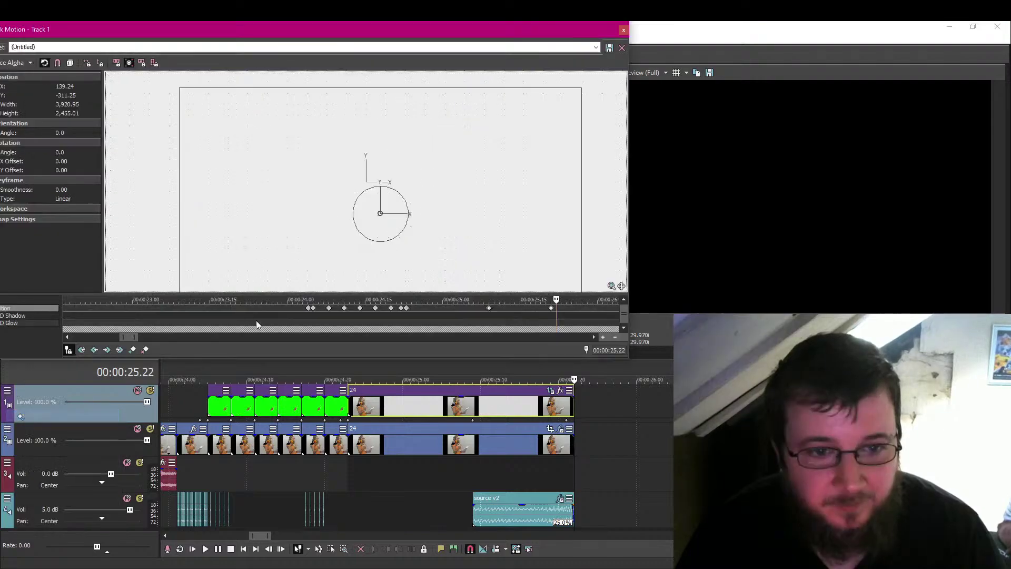
key("Right")
right_click(595, 195)
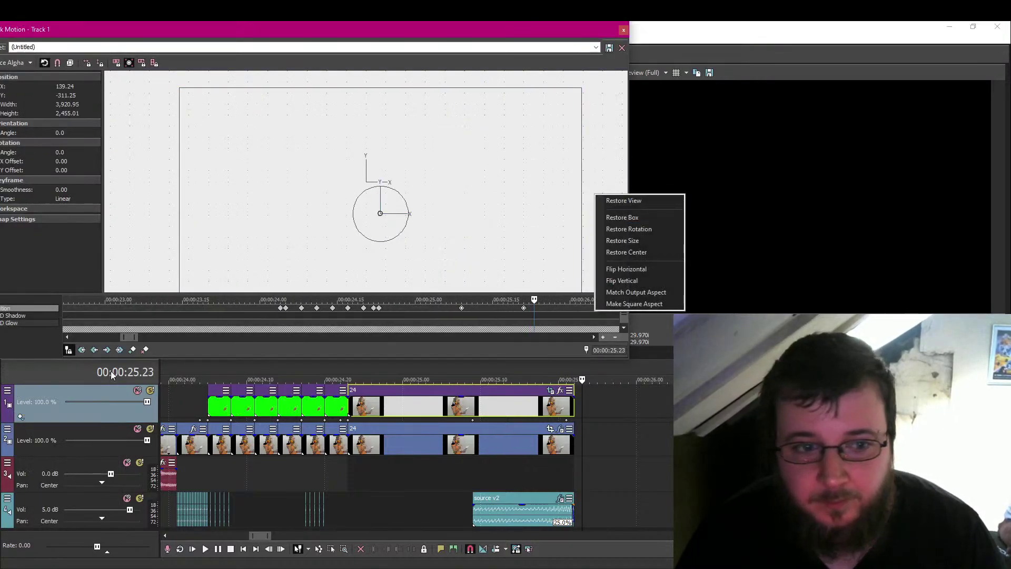
left_click(133, 351)
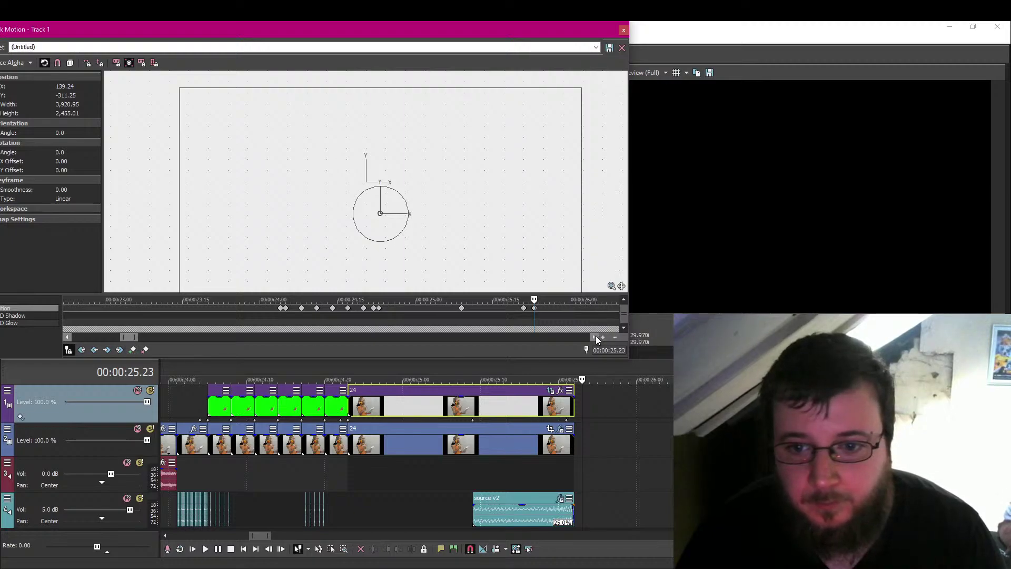
Restore track 1's motion box to its default at 00:00:25.24 and save the project.
key("Right")
right_click(517, 232)
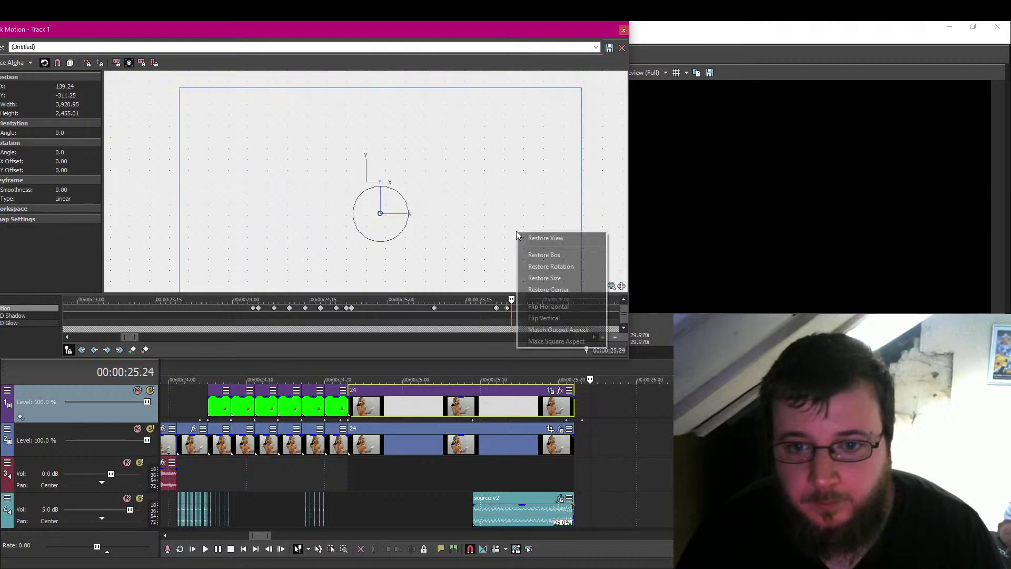
left_click(544, 254)
left_click(623, 30)
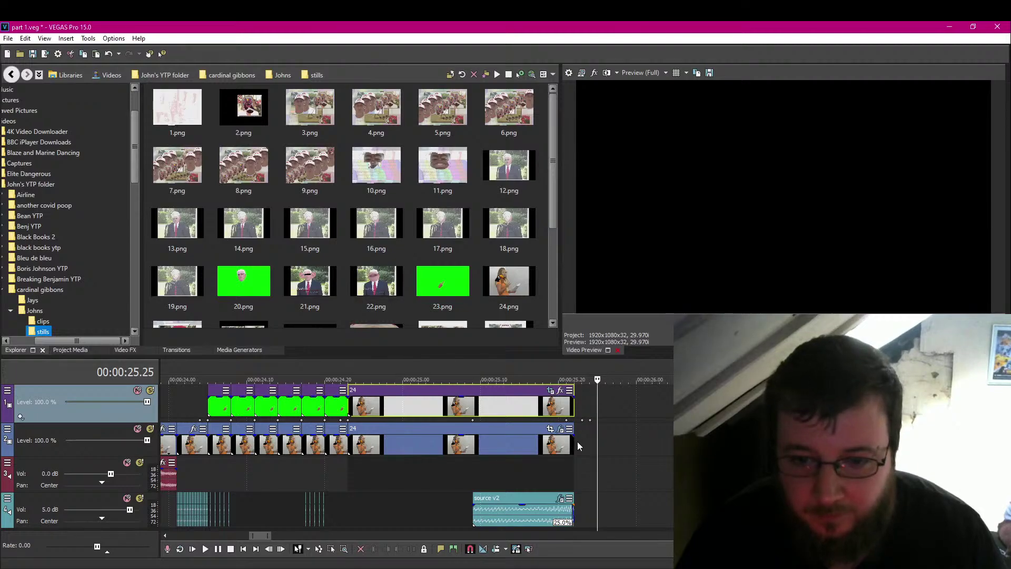
left_click(32, 55)
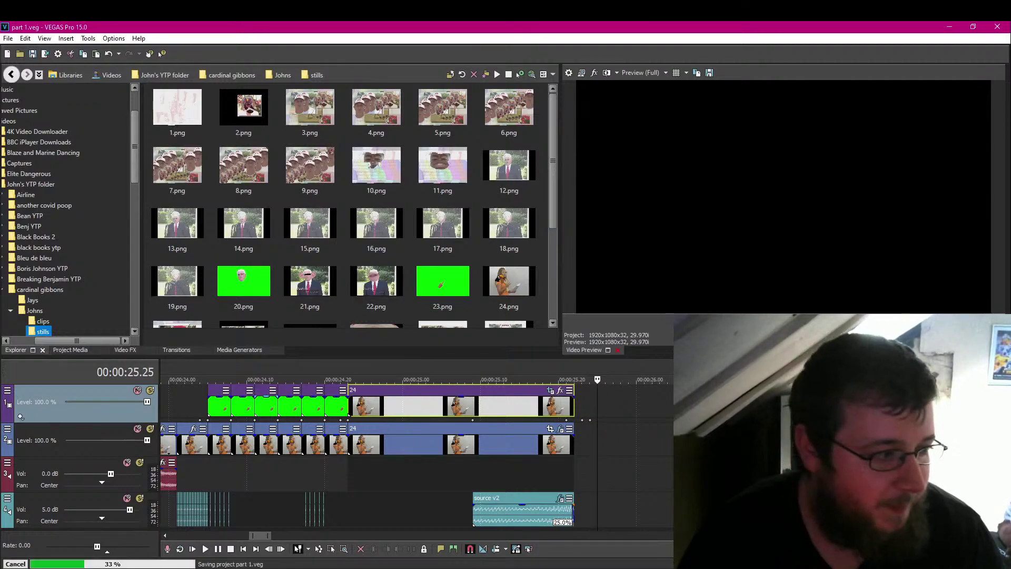
Review the enlarging face over the swirl by playing the closing section from 00:00:24.25.
scroll(639, 440, "down", 2)
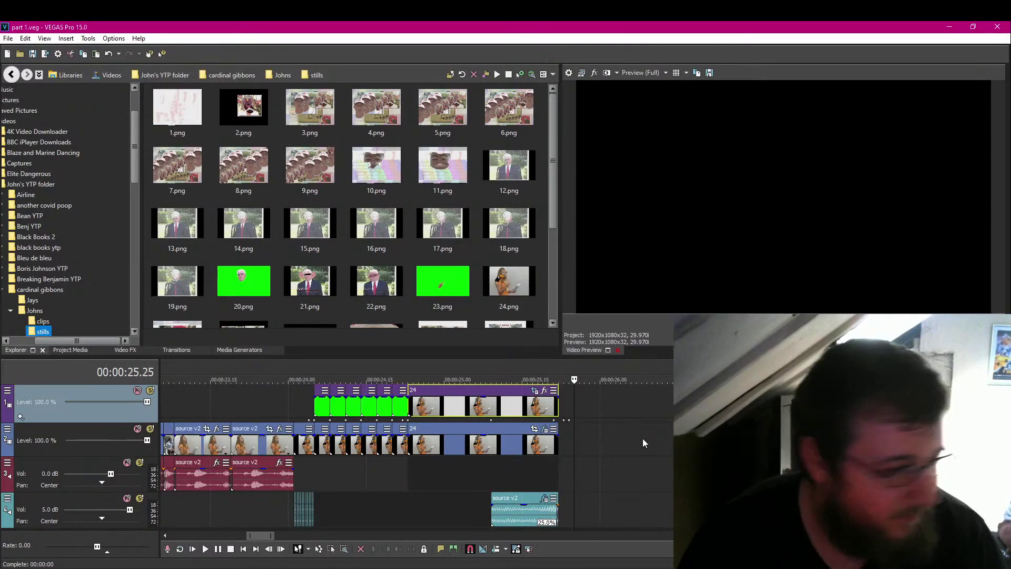
scroll(642, 438, "down", 4)
scroll(643, 438, "down", 3)
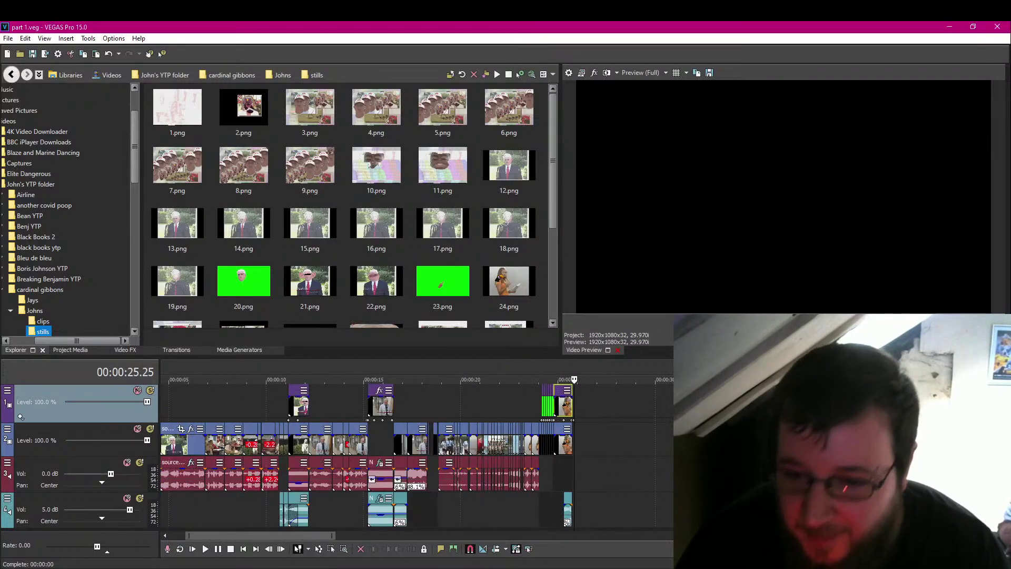
scroll(596, 460, "up", 5)
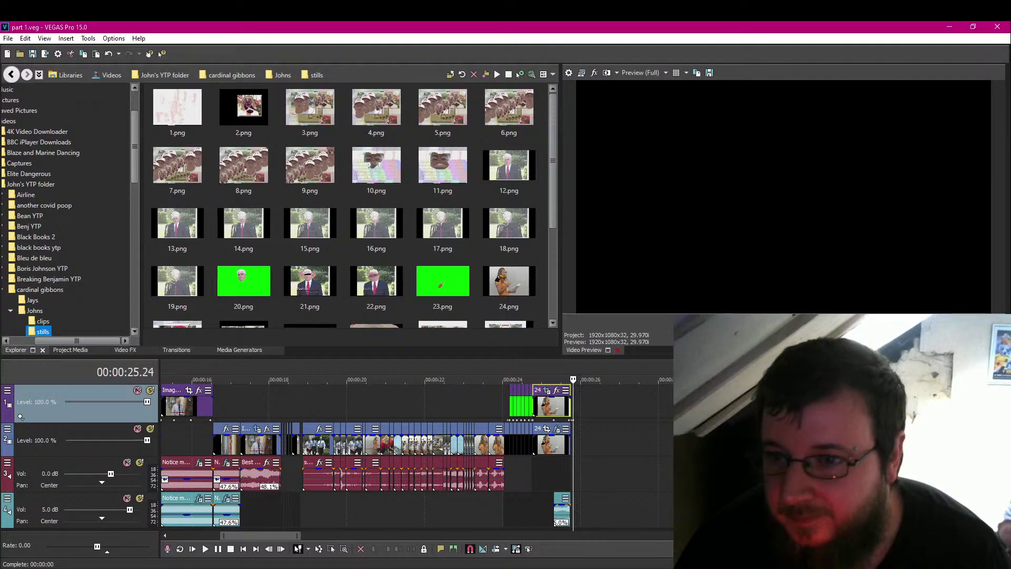
key("Left")
key("Left")
key("Left")
key("Left")
key("Left")
key("Left")
key("Left")
key("Left")
key("Left")
key("Left")
key("Left")
key("Left")
key("Left")
key("Left")
key("Left")
key("Left")
key("Left")
key("Left")
key("Left")
key("Left")
key("Right")
key("Right")
key("Right")
key("Right")
key("Right")
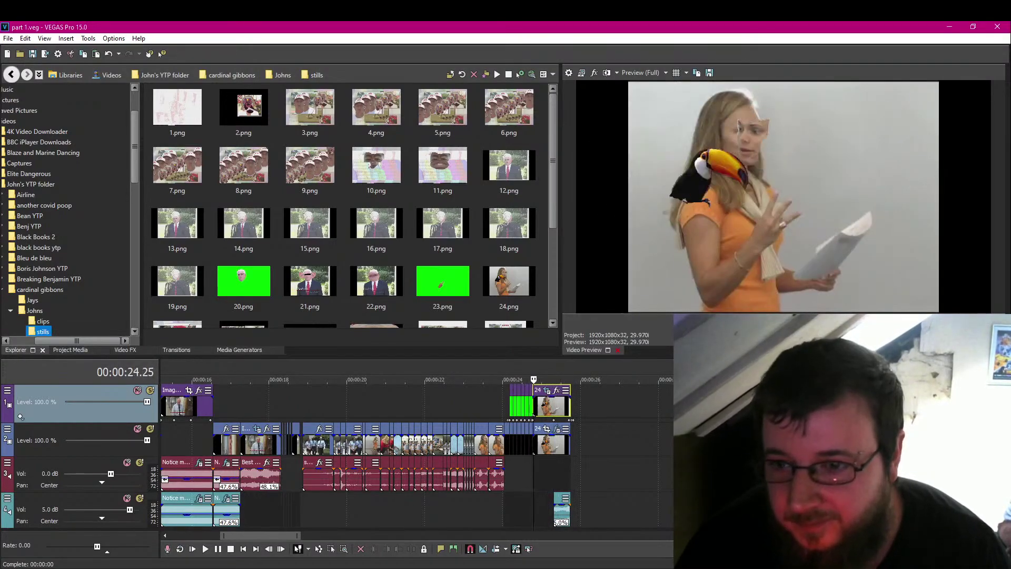
key("space")
scroll(422, 453, "up", 3)
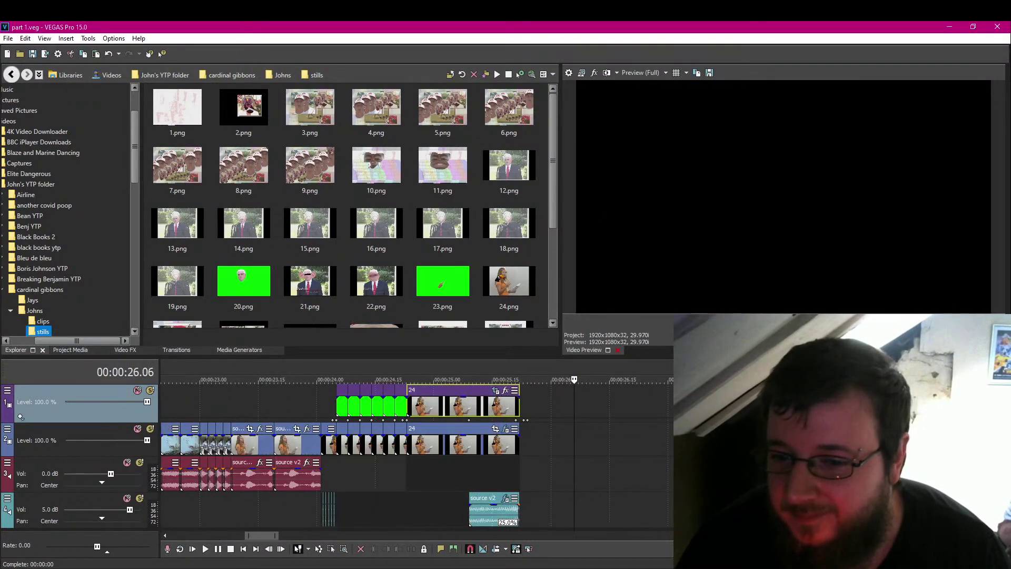
scroll(415, 453, "down", 10)
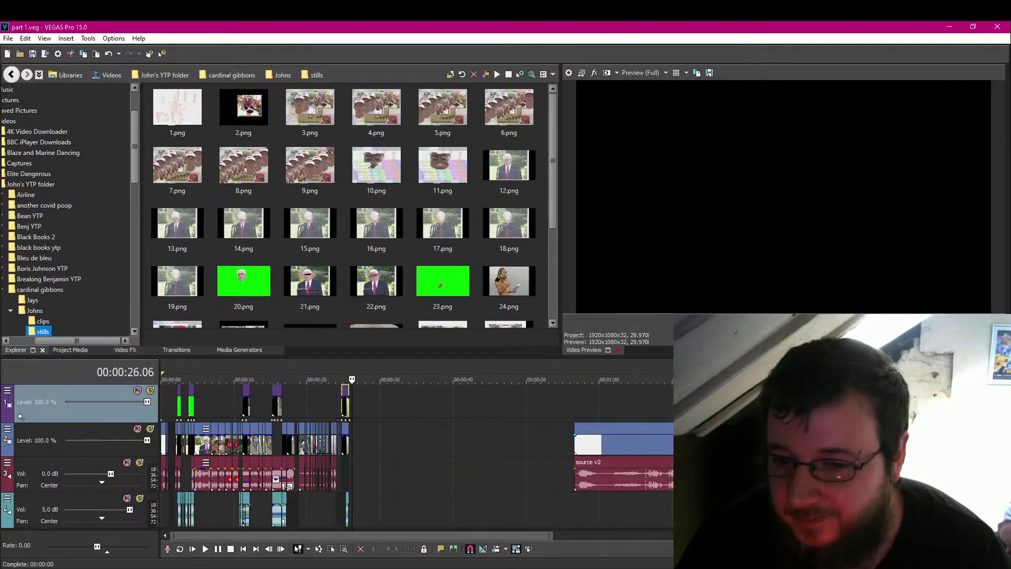
Move the source v2 clip on tracks 2 and 3 earlier to start at 00:00:30.07 and save the project.
left_click_drag(649, 455, 456, 452)
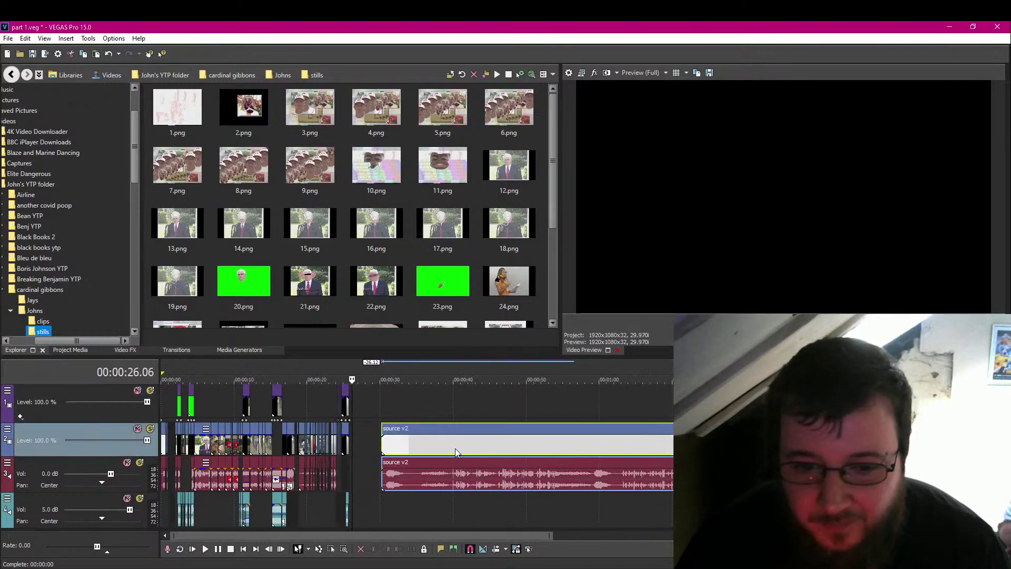
left_click(381, 444)
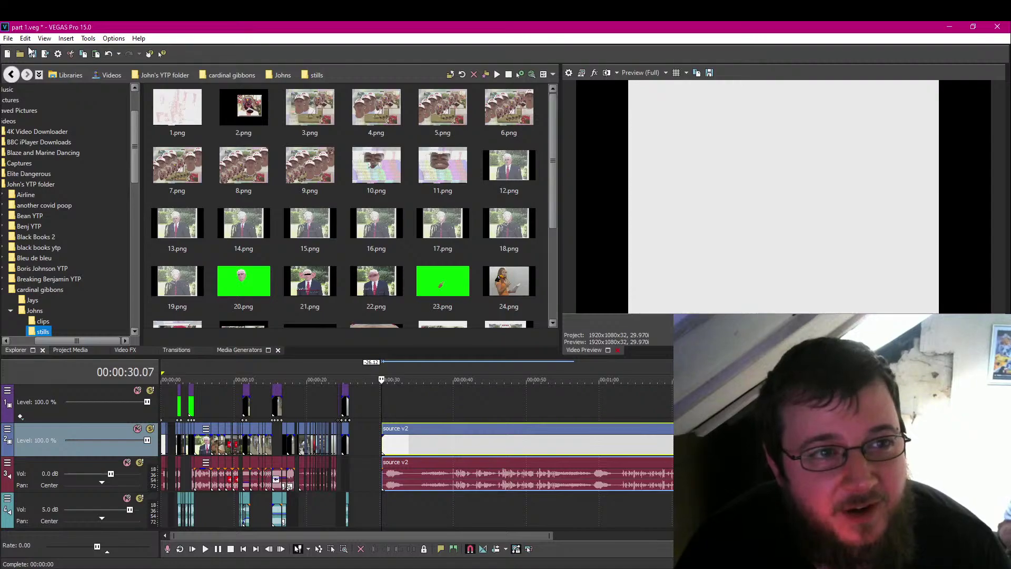
scroll(453, 426, "up", 3)
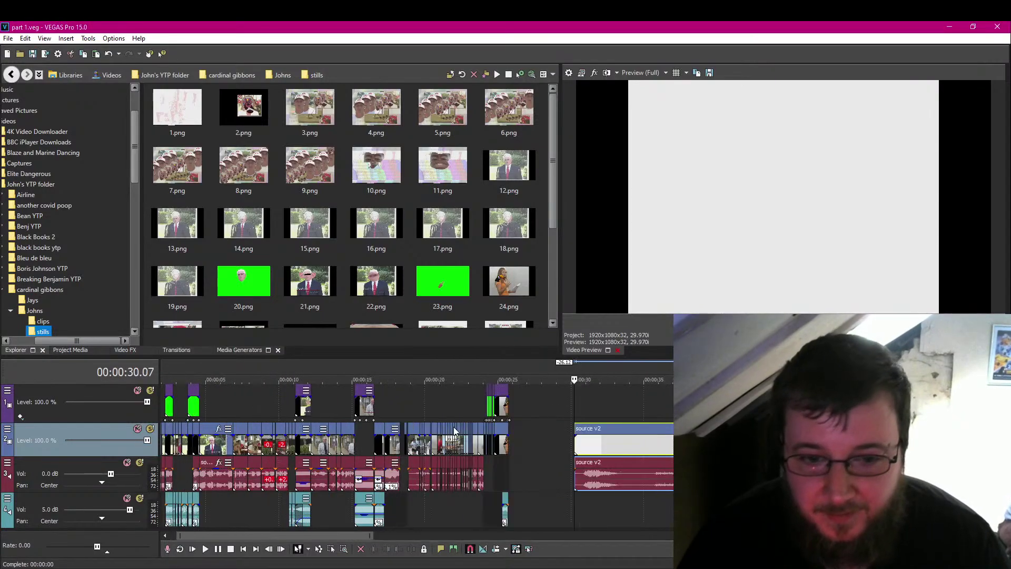
Split source v2 at 00:00:33.13 during the "Building in Faith" title and move the shortened opening piece earlier to about 00:00:28.
scroll(460, 437, "up", 3)
left_click(447, 410)
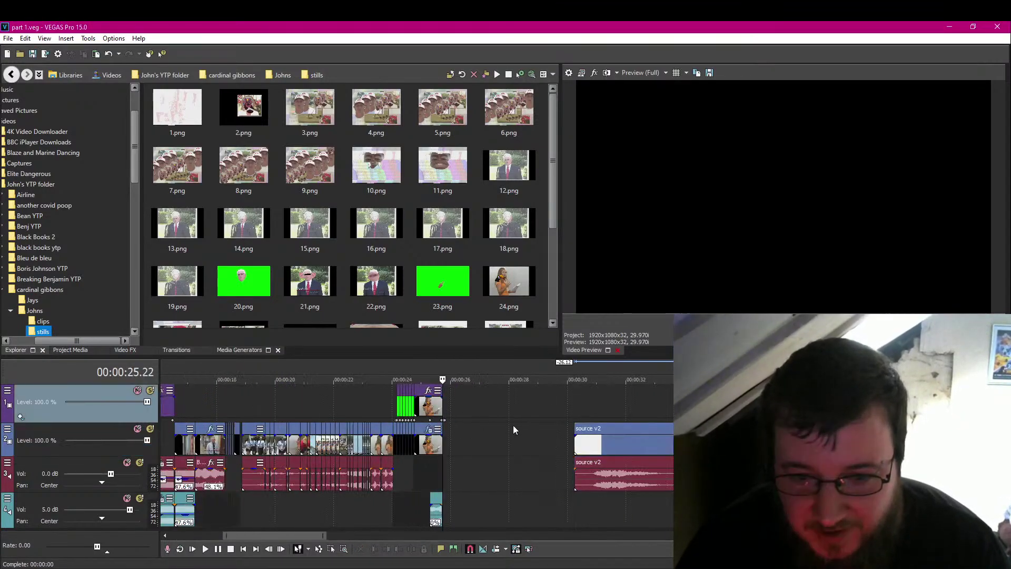
scroll(513, 425, "up", 3)
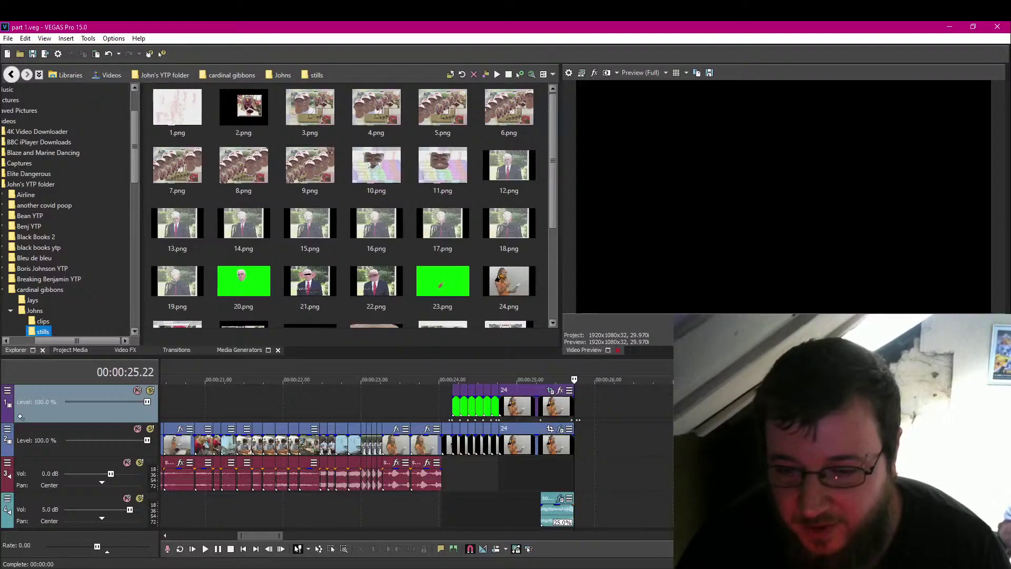
scroll(646, 424, "down", 6)
left_click(602, 441)
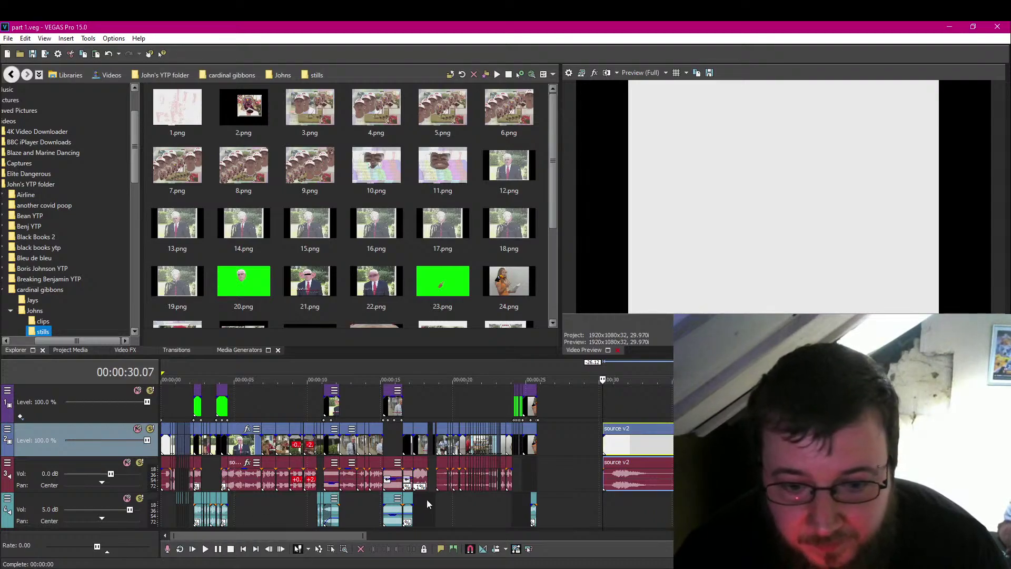
left_click(217, 548)
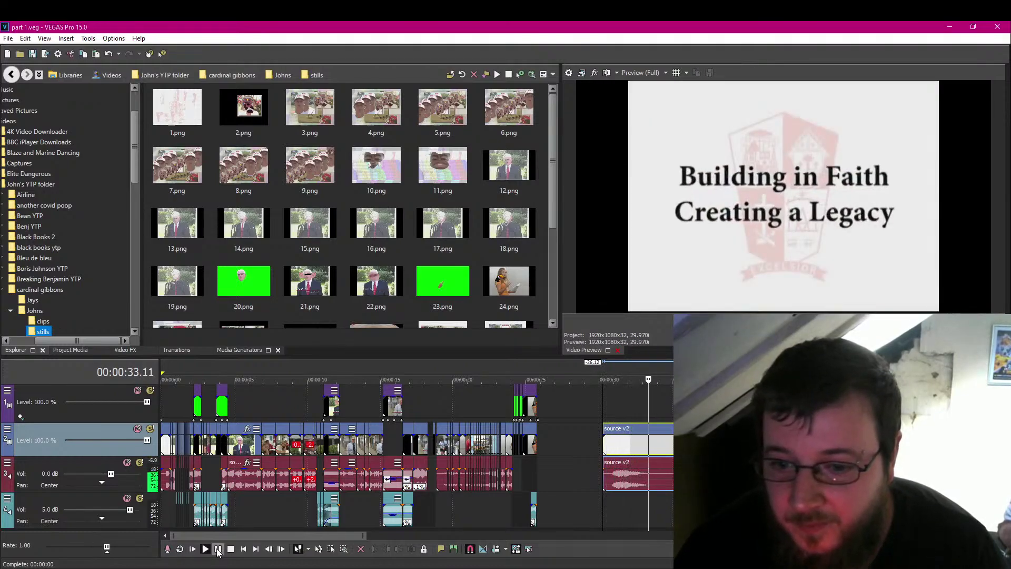
left_click(218, 549)
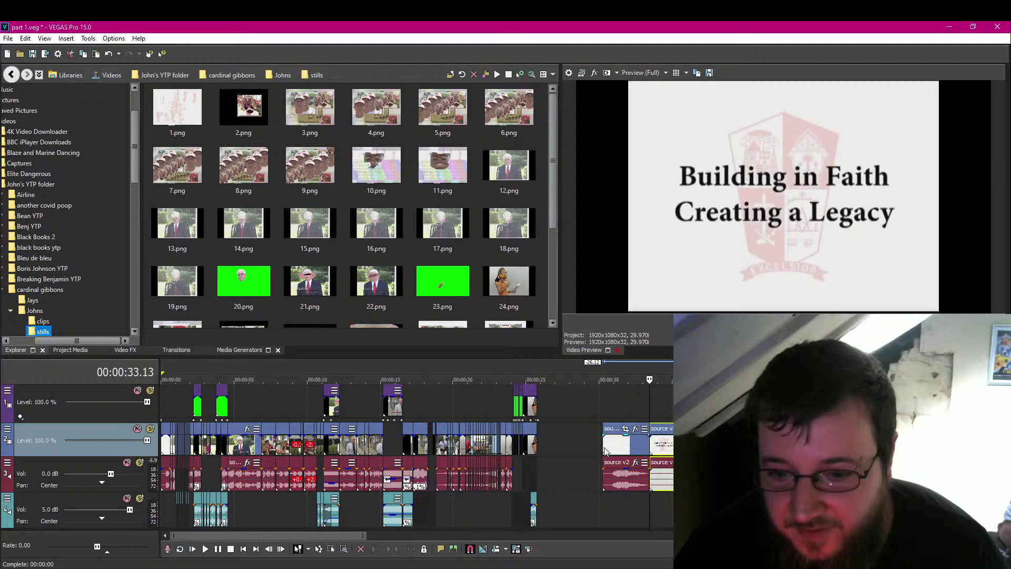
mouse_move(603, 445)
left_mouse_down()
mouse_move(614, 447)
mouse_move(587, 444)
left_mouse_up()
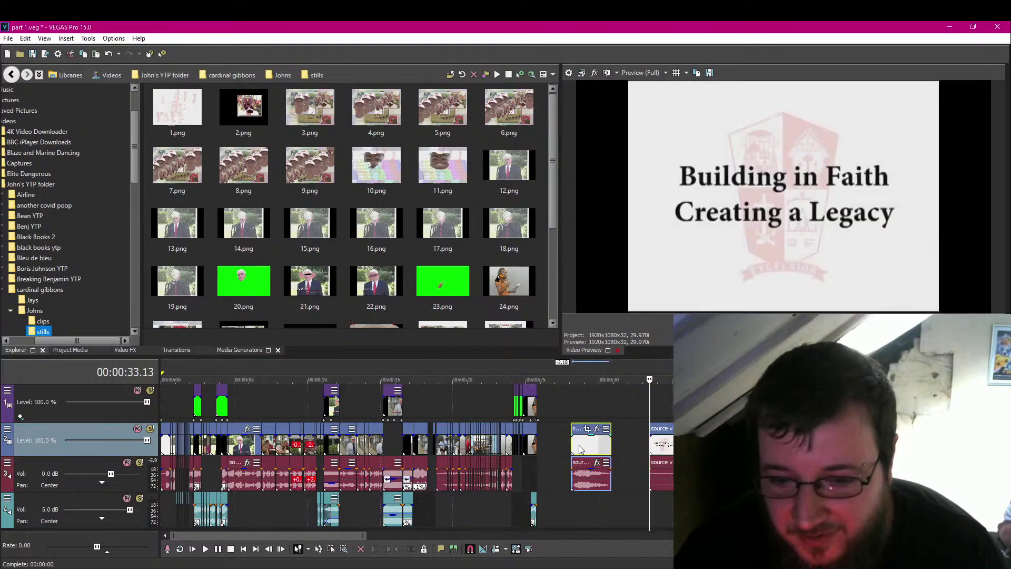
Play source v2 from 00:00:33.13 and check frame by frame around 00:00:40.09 where the interview shot begins.
left_click(646, 447)
left_click(217, 554)
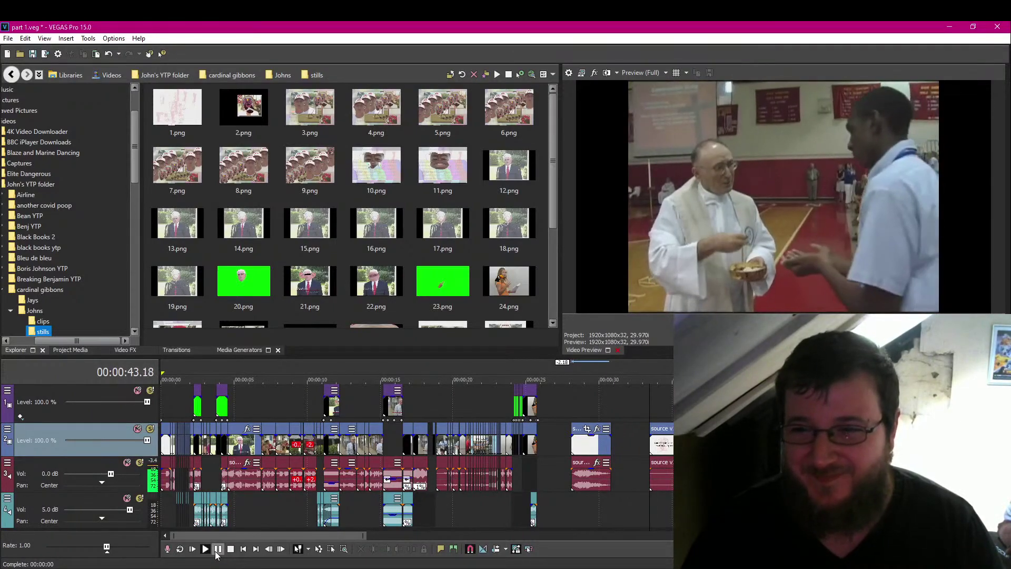
left_click(217, 550)
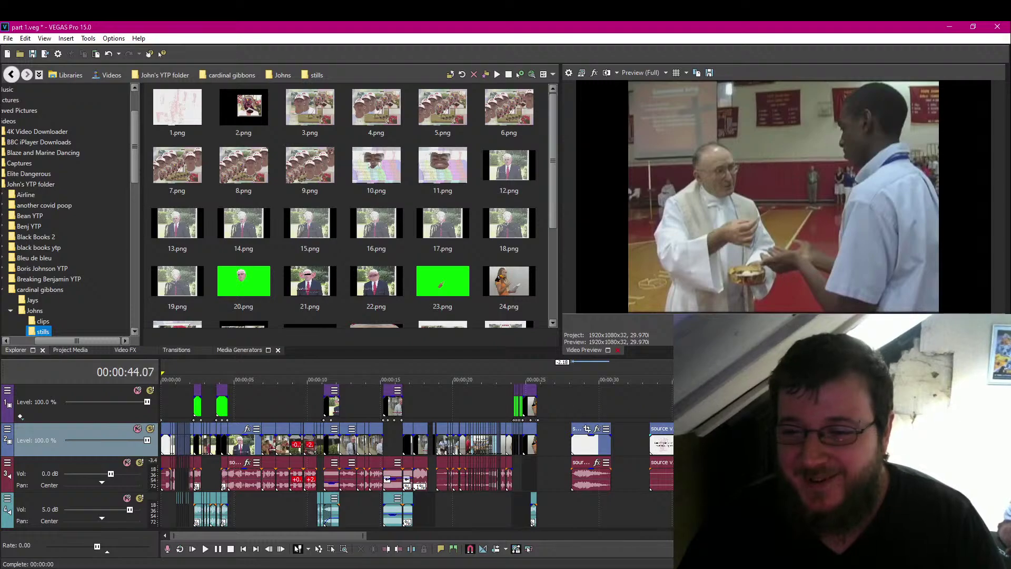
left_click(750, 443)
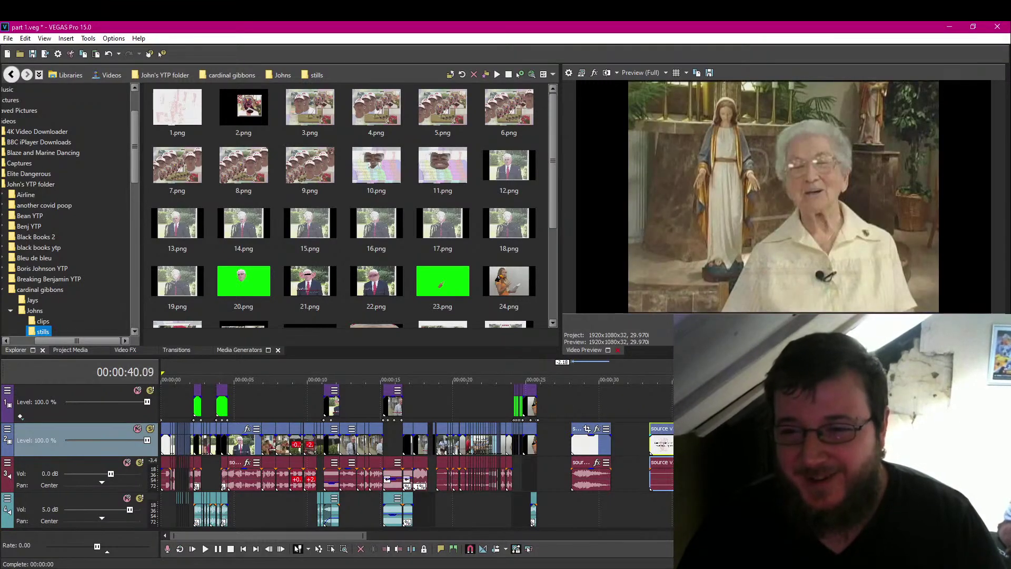
key("Left")
key("Left")
key("Left")
key("Left")
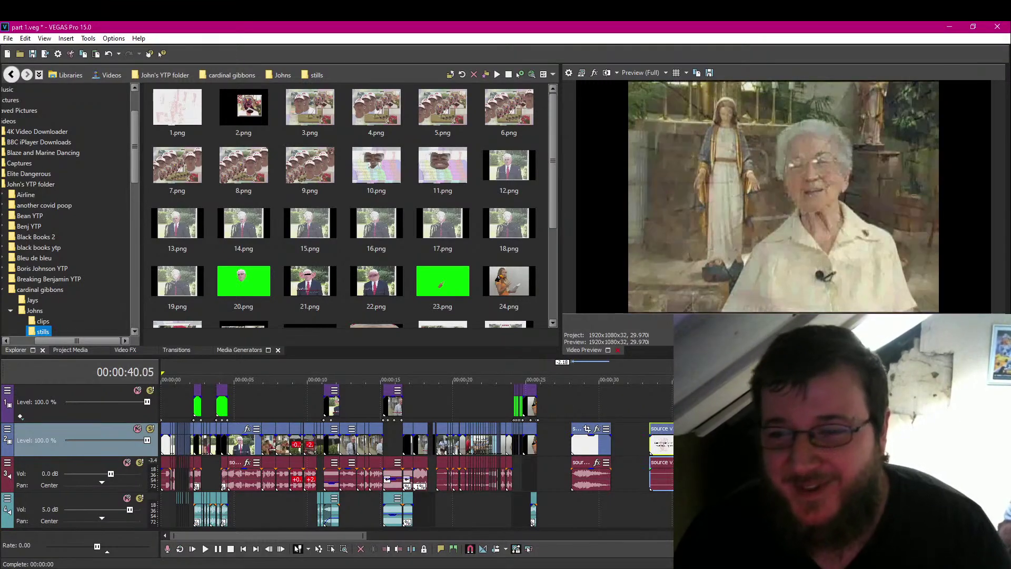
key("Right")
key("Right")
key("Right")
key("Right")
key("Right")
key("Right")
key("Right")
key("Right")
key("Right")
key("Right")
key("Right")
key("Right")
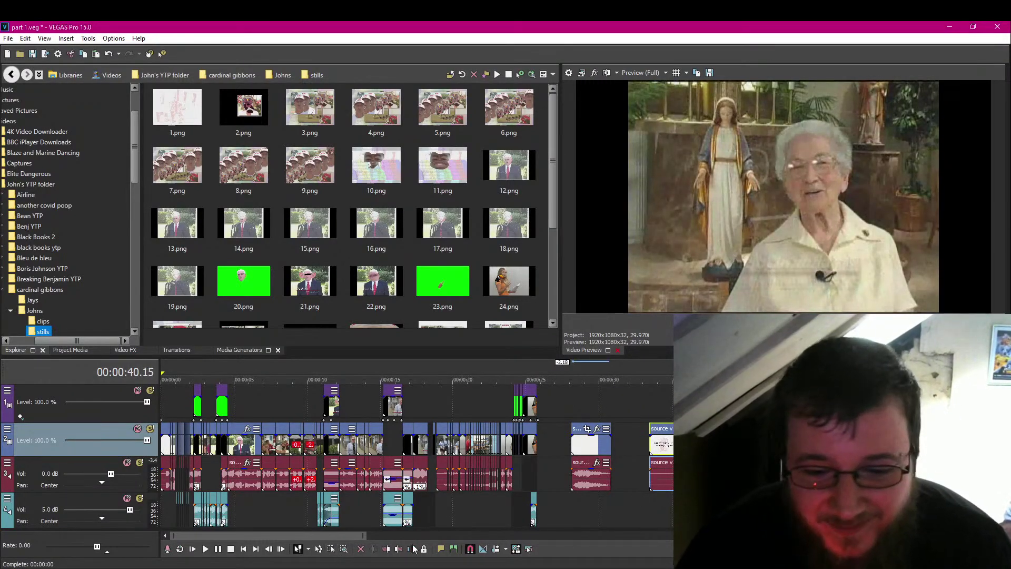
key("Left")
key("Left")
key("Left")
key("Left")
key("Left")
key("Left")
key("Left")
key("Left")
key("Left")
key("Left")
key("Left")
key("Left")
key("Left")
key("Left")
key("Left")
key("Left")
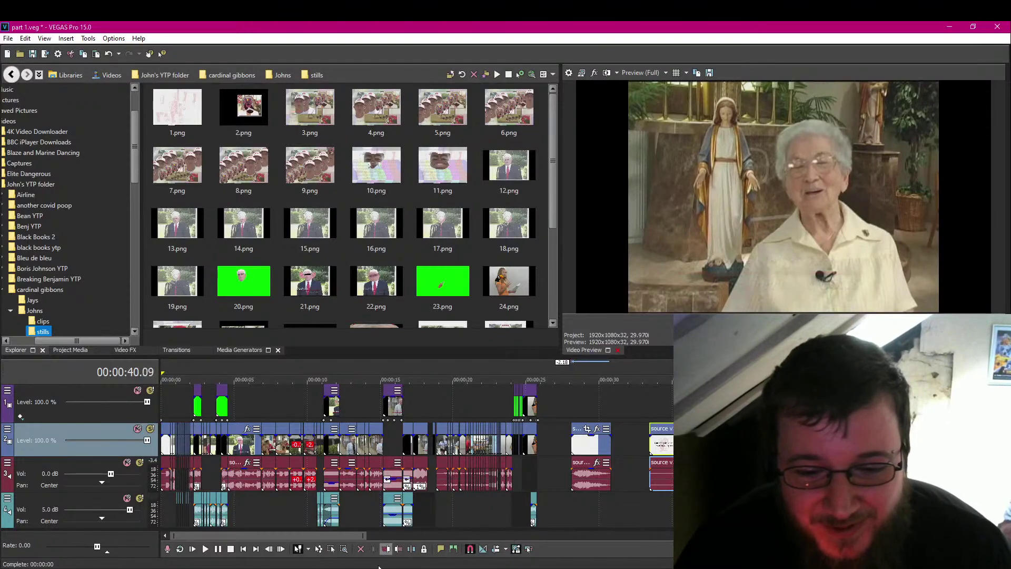
Split source v2 at 00:00:41.27 during the interview caption and delete the short opening piece.
left_click(218, 550)
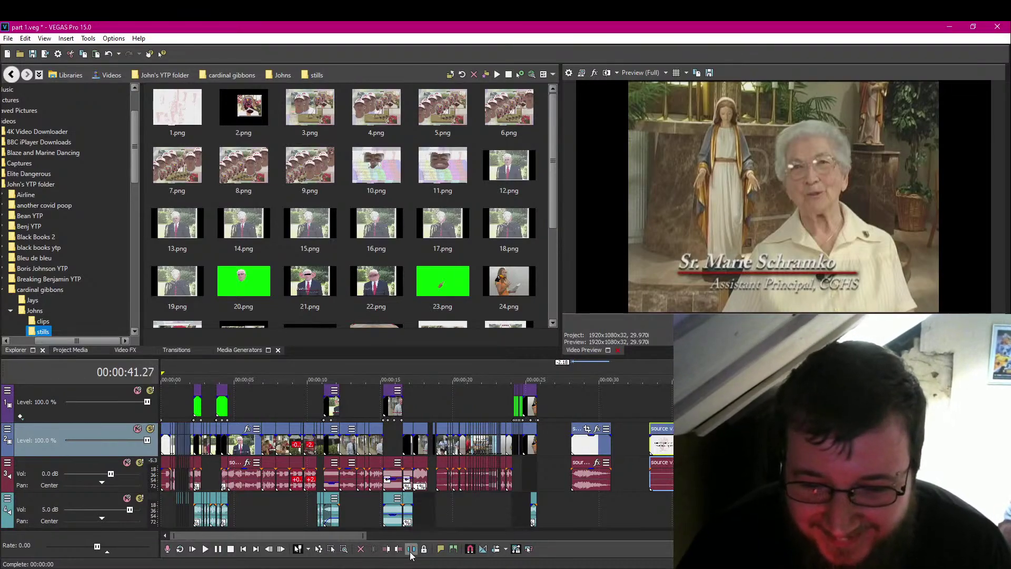
left_click(570, 528)
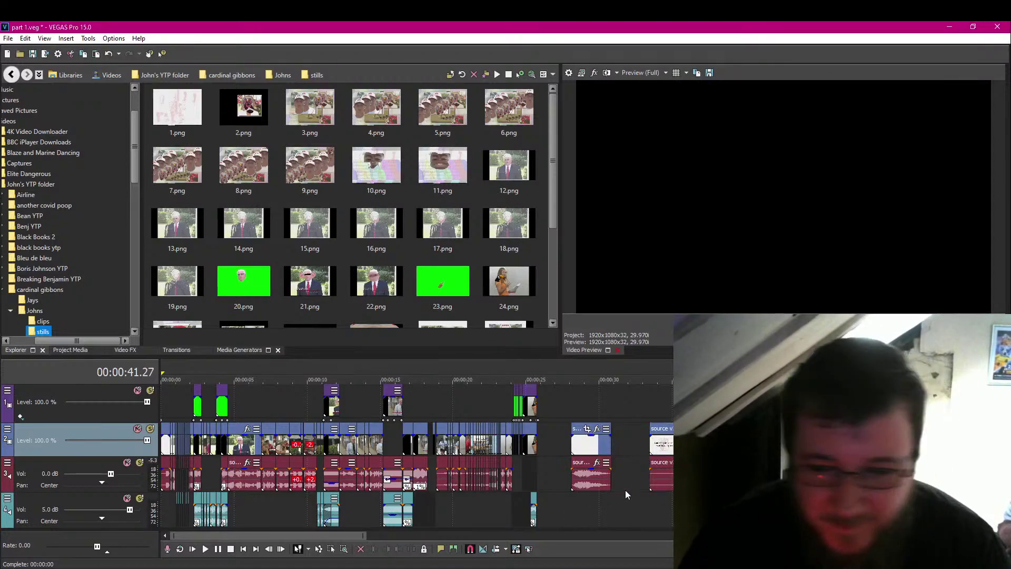
left_click(583, 450)
key("Delete")
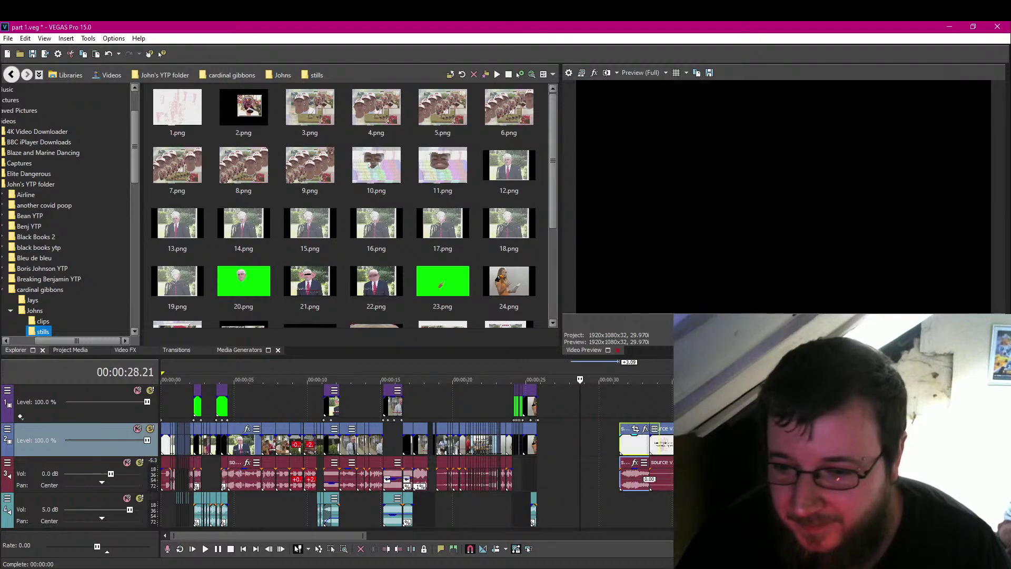
Move the remaining source v2 section against the end of the edit at 00:00:25.22 and save the project.
left_click_drag(653, 451, 583, 445)
left_click(539, 501)
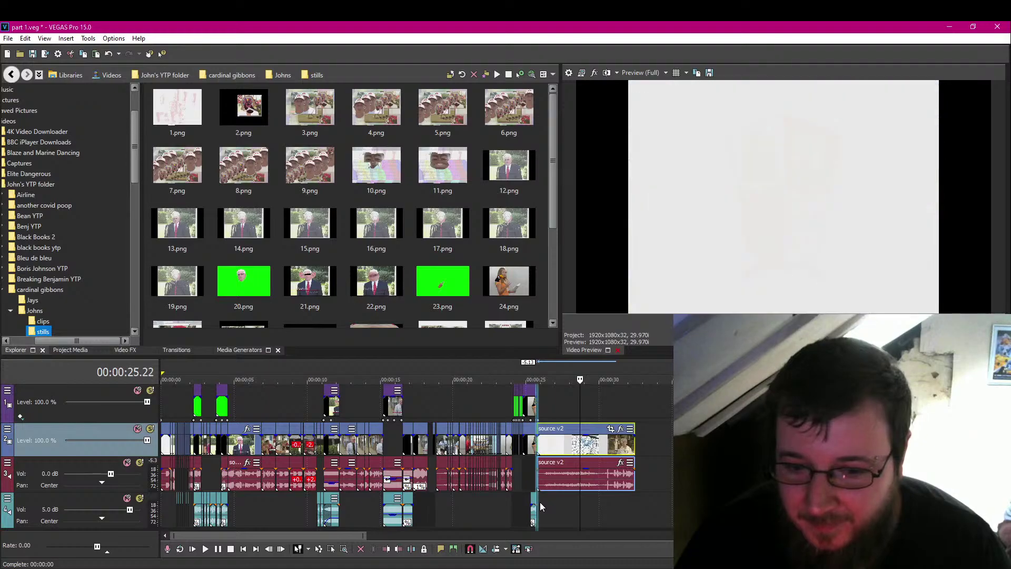
key("ctrl+s")
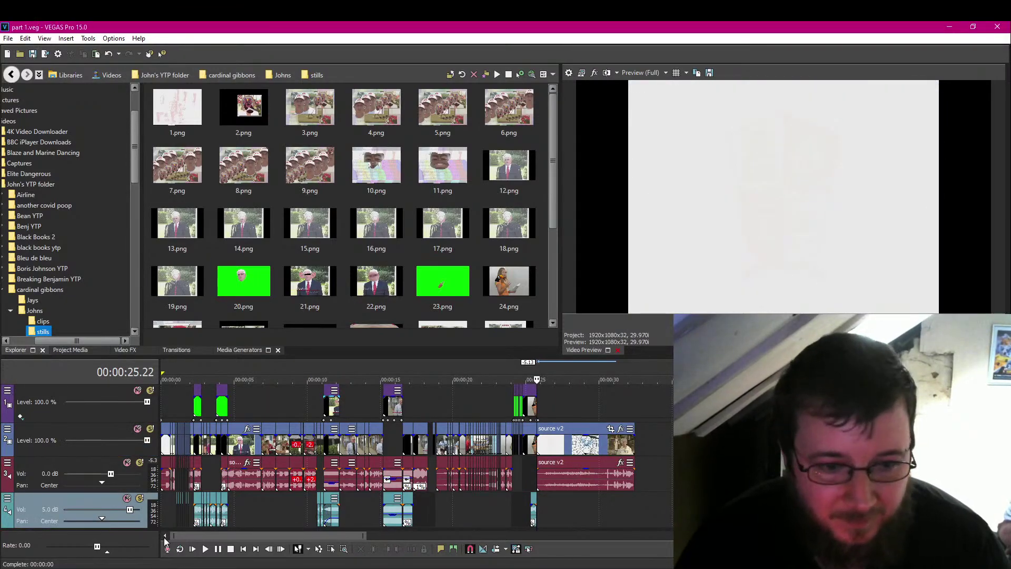
Play the added section from 00:00:25.22 and examine the stained-glass dove shot frame by frame between about 00:00:28.07 and 00:00:30.08.
left_click(219, 549)
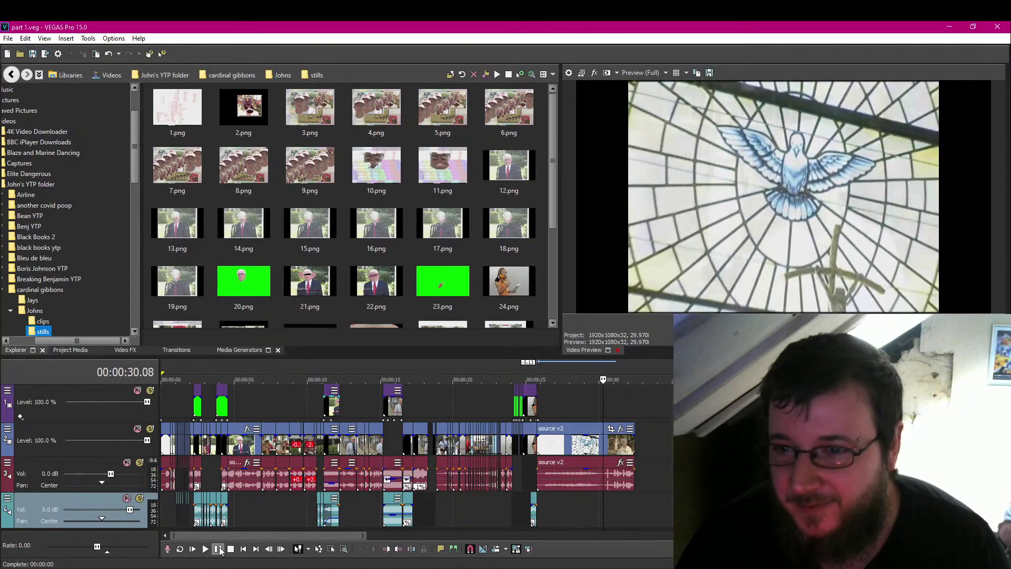
left_click(219, 549)
key("Left")
key("Left")
key("Left")
key("Left")
key("Left")
key("Left")
key("Left")
key("Left")
key("Left")
key("Left")
key("Left")
key("Left")
key("Left")
key("Left")
key("Left")
key("Left")
key("Left")
key("Left")
key("Left")
key("Left")
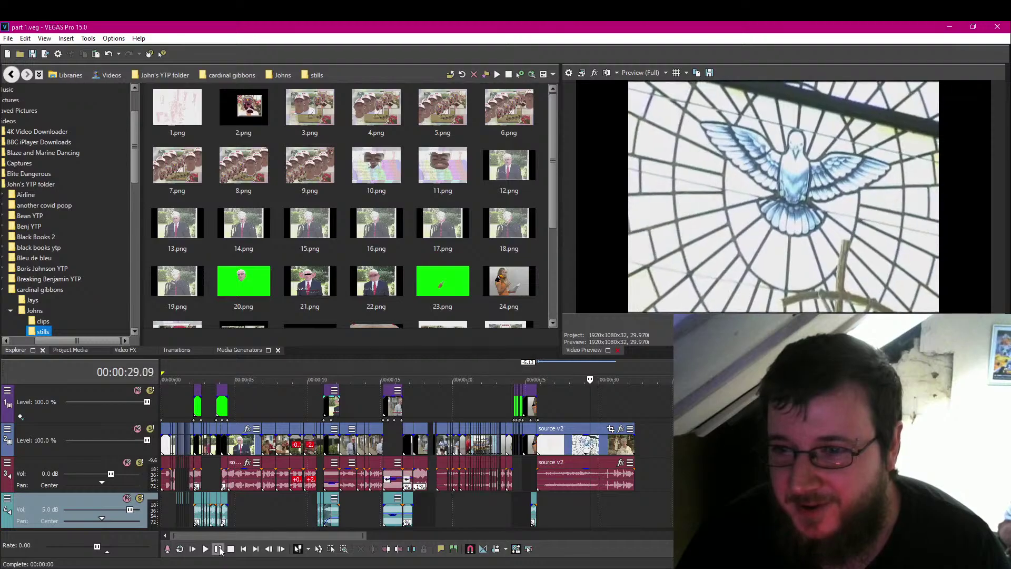
key("Right")
key("Right")
key("Right")
key("Right")
key("Right")
key("Right")
key("Right")
key("Right")
key("Right")
key("Right")
key("Right")
key("Right")
key("Right")
key("Right")
key("Right")
key("Right")
key("Right")
key("Right")
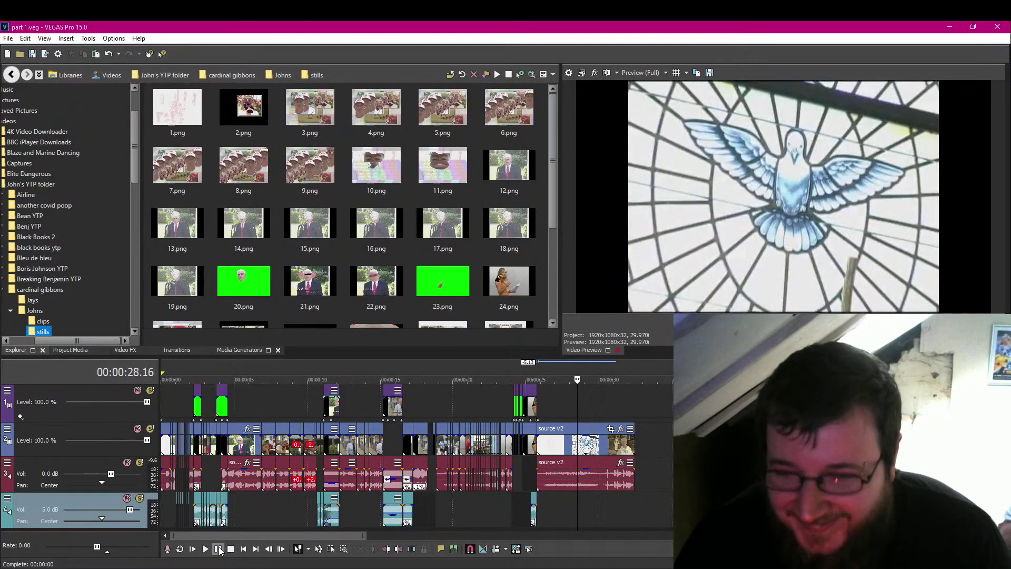
key("Right")
key("Right")
key("Right")
key("Right")
key("Right")
key("Right")
key("Right")
key("Right")
key("Right")
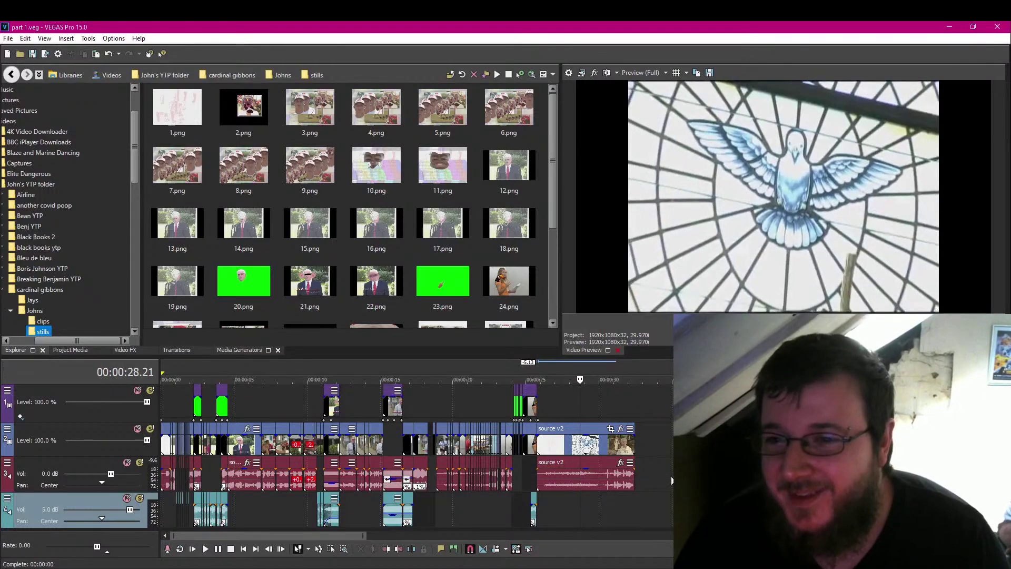
key("Right")
key("Right")
key("Right")
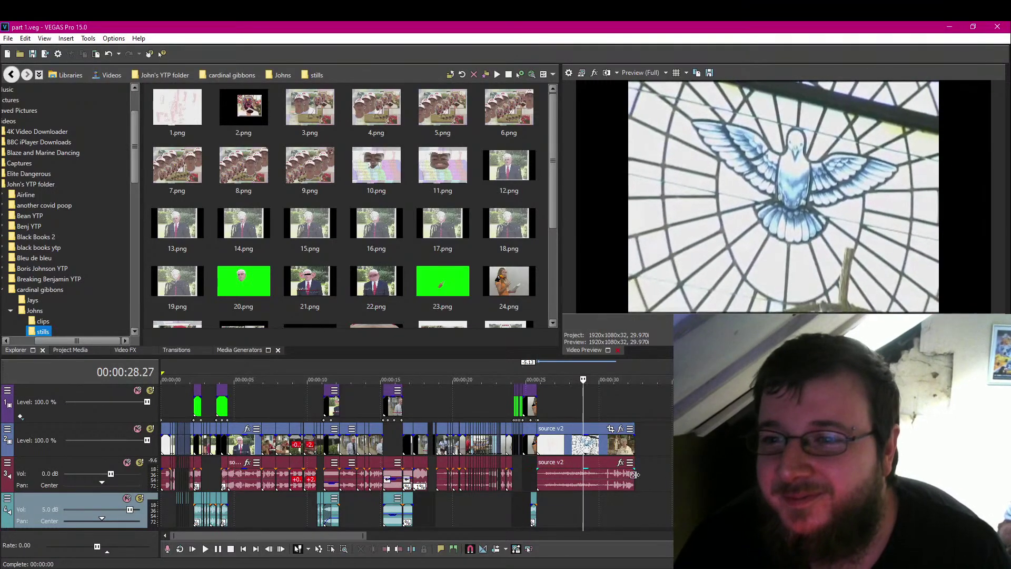
key("Left")
key("Left")
key("Left")
key("Left")
key("Left")
key("Left")
key("Left")
key("Left")
key("Left")
key("Left")
key("Left")
key("Left")
key("Left")
key("Left")
key("Left")
key("Left")
key("Left")
key("Left")
key("Left")
key("Left")
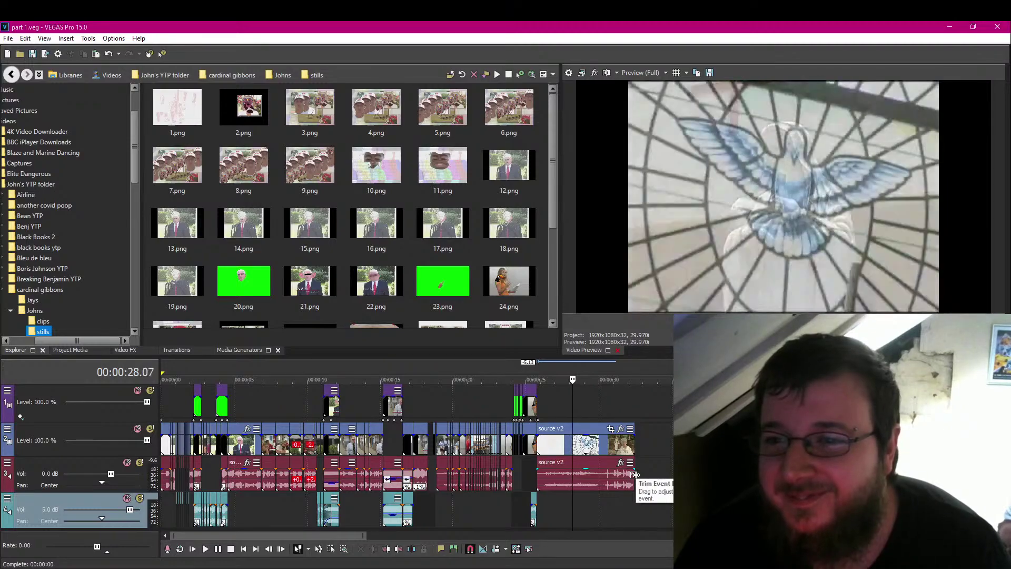
key("Right")
key("Right")
key("Right")
key("Right")
key("Right")
key("Right")
key("Right")
key("Right")
key("Right")
key("Right")
key("Right")
key("Right")
key("Right")
key("Right")
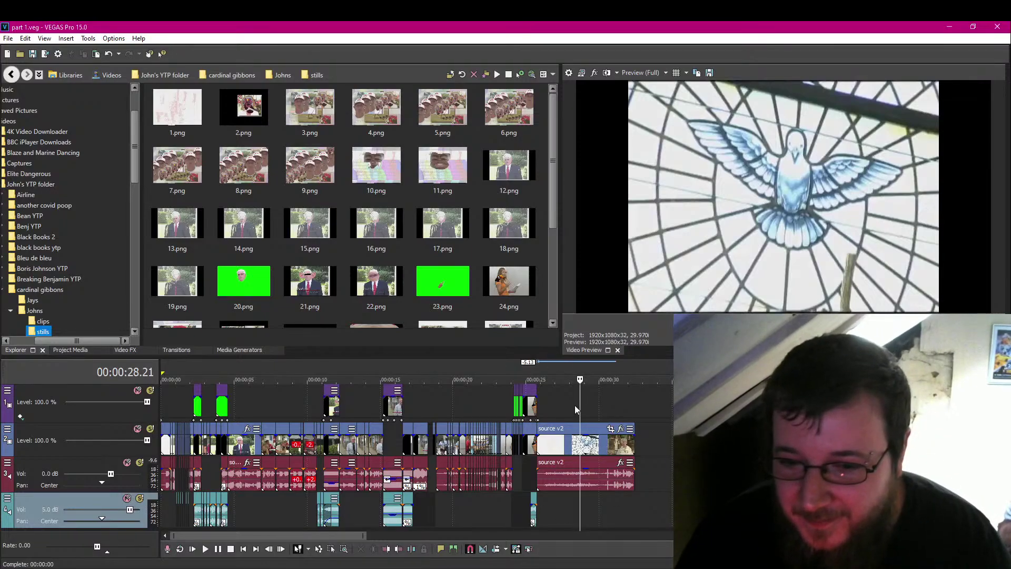
Play the dove shot again and split source v2 at 00:00:30.10, just before the interview shot.
scroll(595, 415, "up", 4)
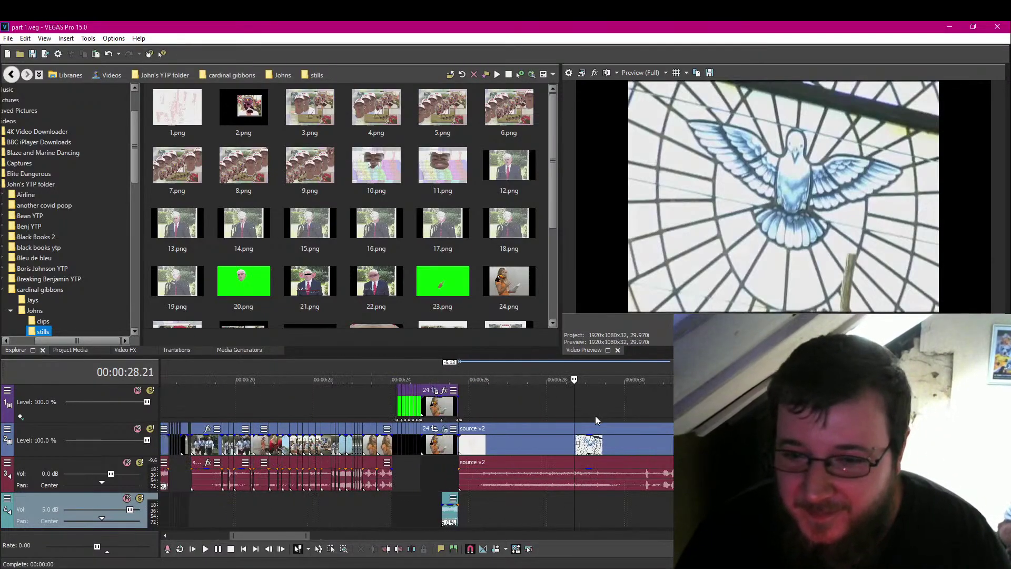
left_click(218, 549)
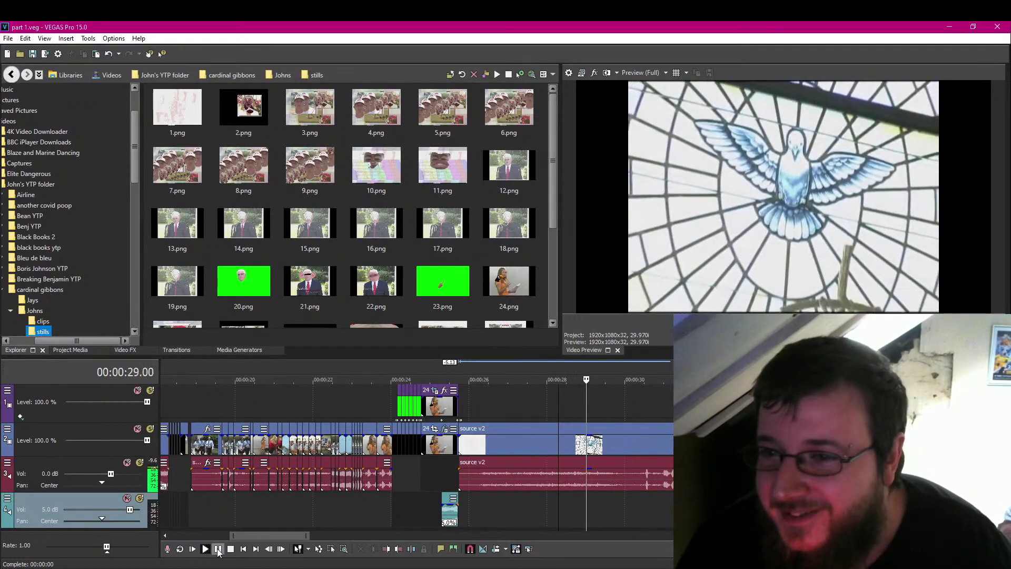
left_click(218, 549)
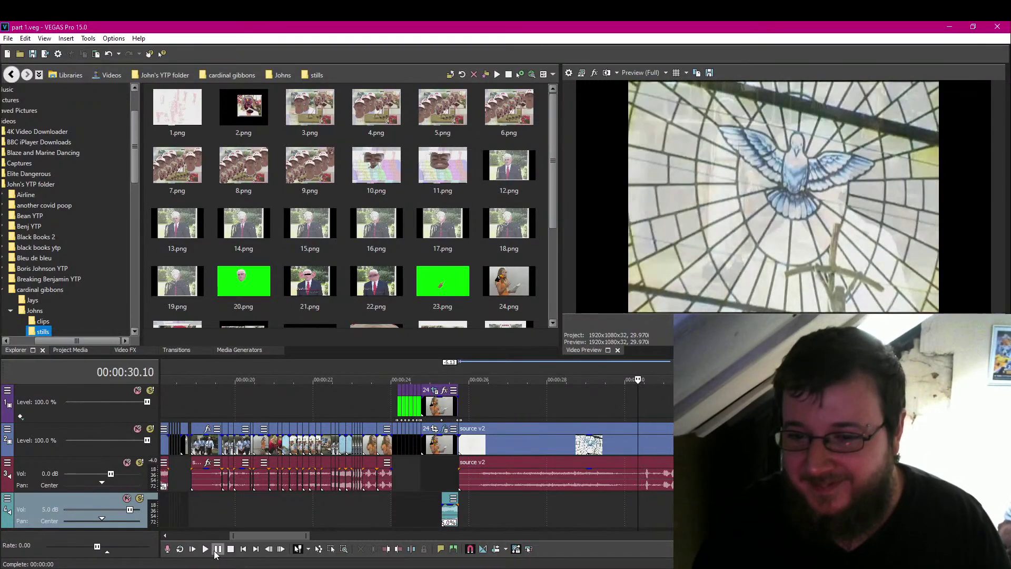
key("s")
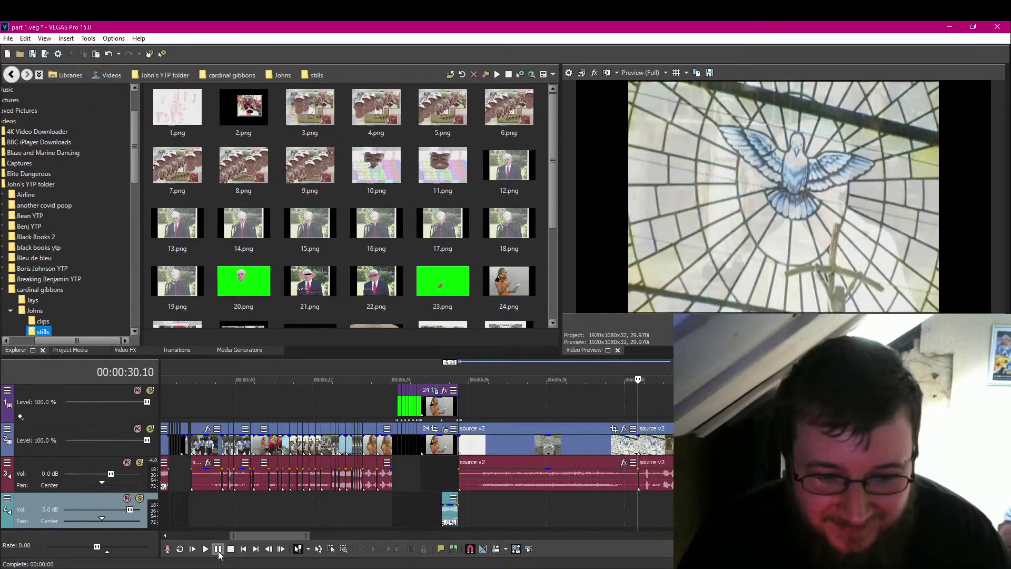
Play the interview piece up to about 00:00:32.10 and return to its start at 00:00:30.10 to listen to the speech.
left_click(218, 553)
left_click(218, 550)
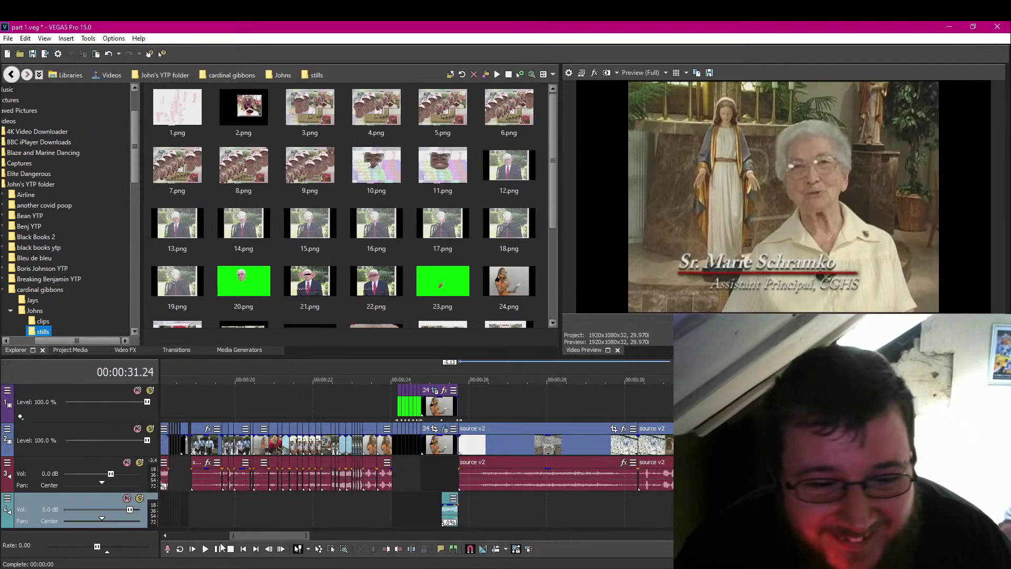
left_click(220, 549)
left_click(221, 550)
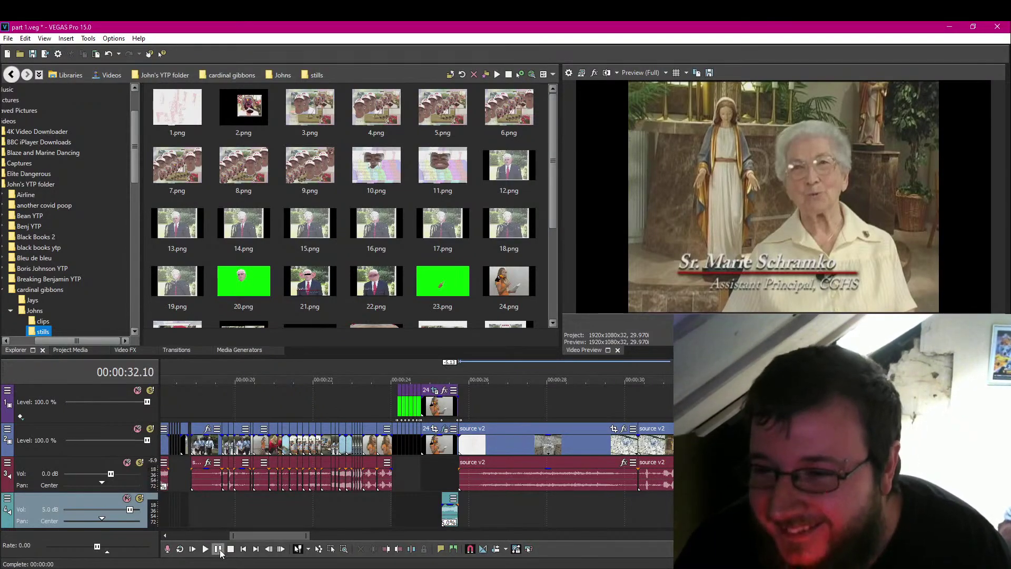
scroll(440, 488, "up", 2)
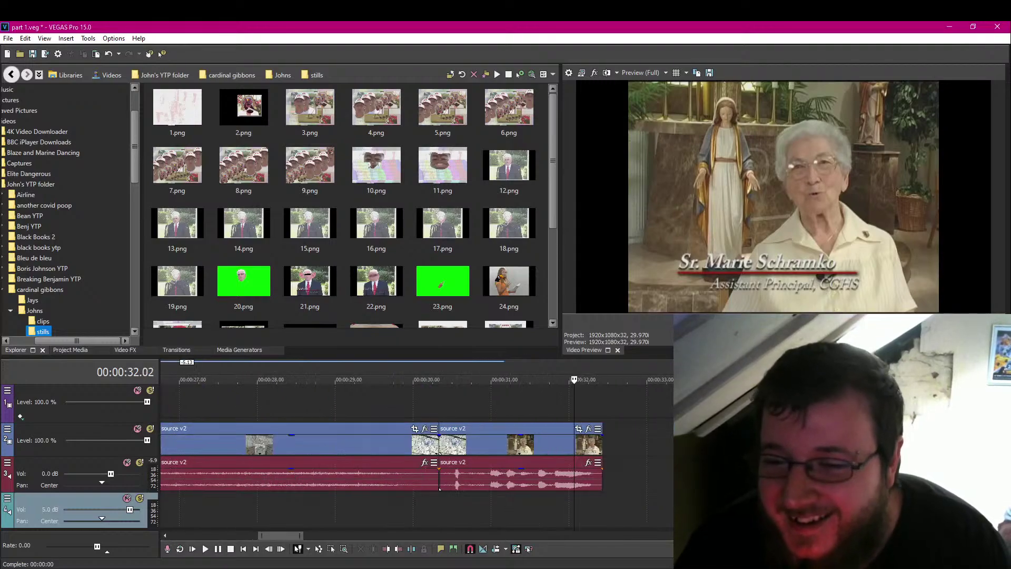
left_click(440, 502)
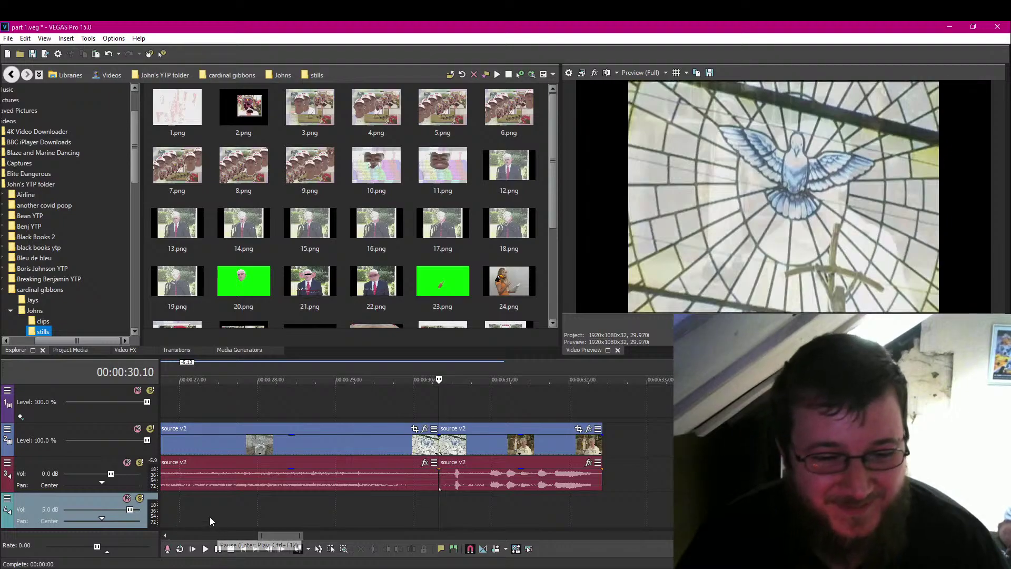
Play the interview piece from 00:00:30.10 and trim 11 frames off its end, so it finishes at 00:00:32.02.
left_click(217, 551)
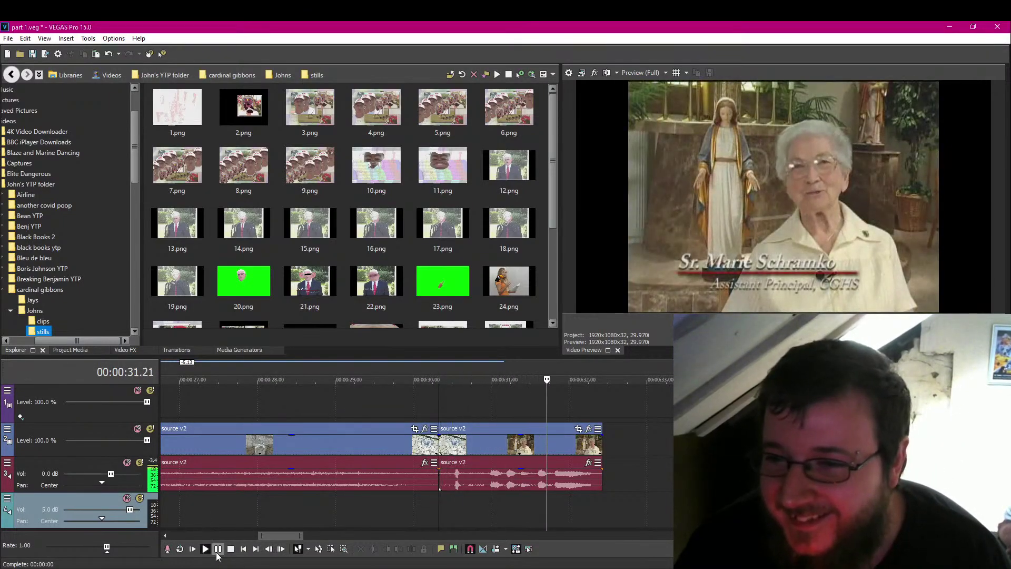
left_click_drag(603, 445, 574, 445)
left_click(438, 501)
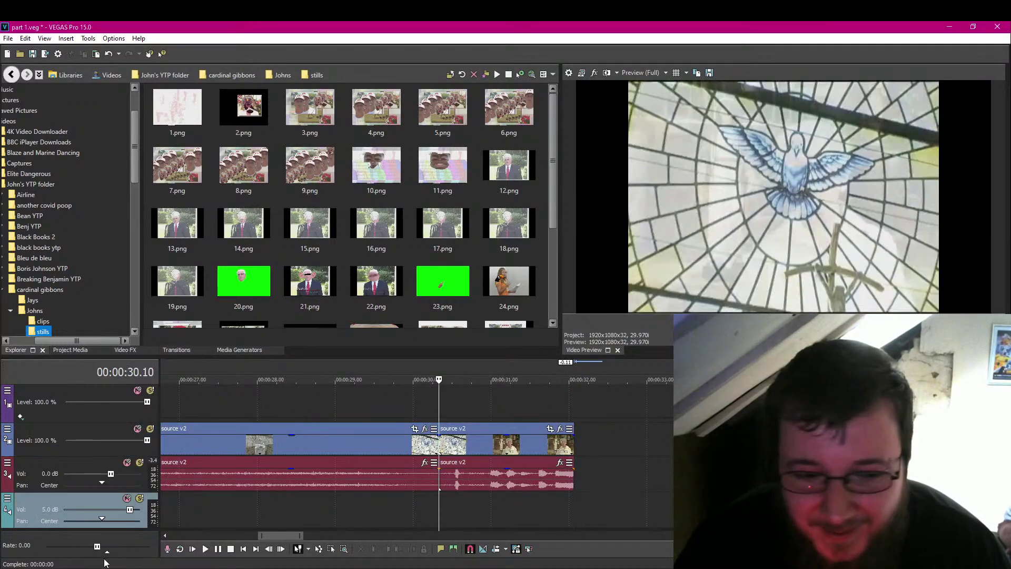
Play the trimmed interview piece, find the speech cut frame by frame, and split source v2 at 00:00:31.22.
left_click(217, 550)
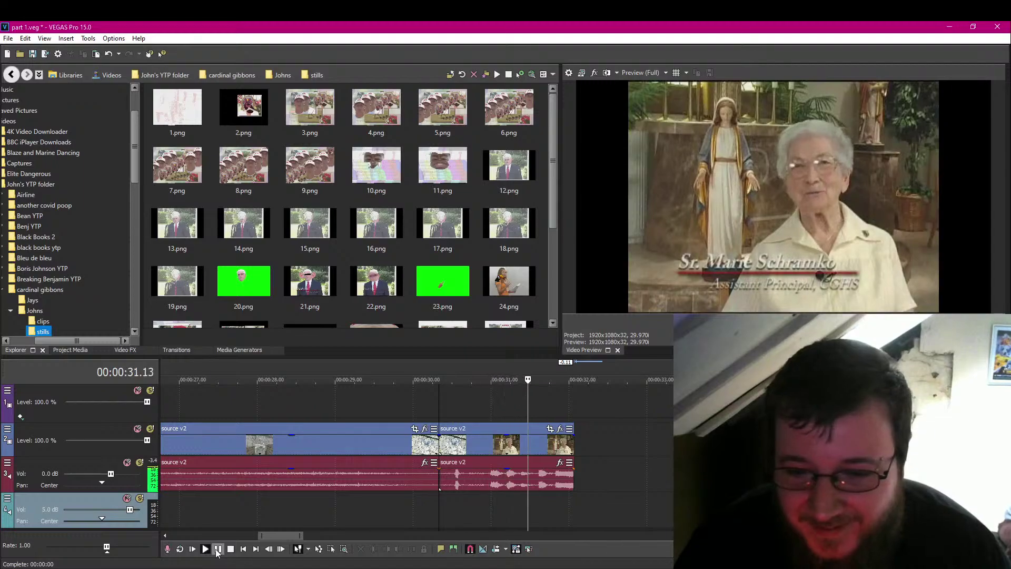
key("Left")
key("Left")
key("Left")
key("Left")
key("Left")
key("Left")
key("Left")
key("Left")
key("Left")
key("Left")
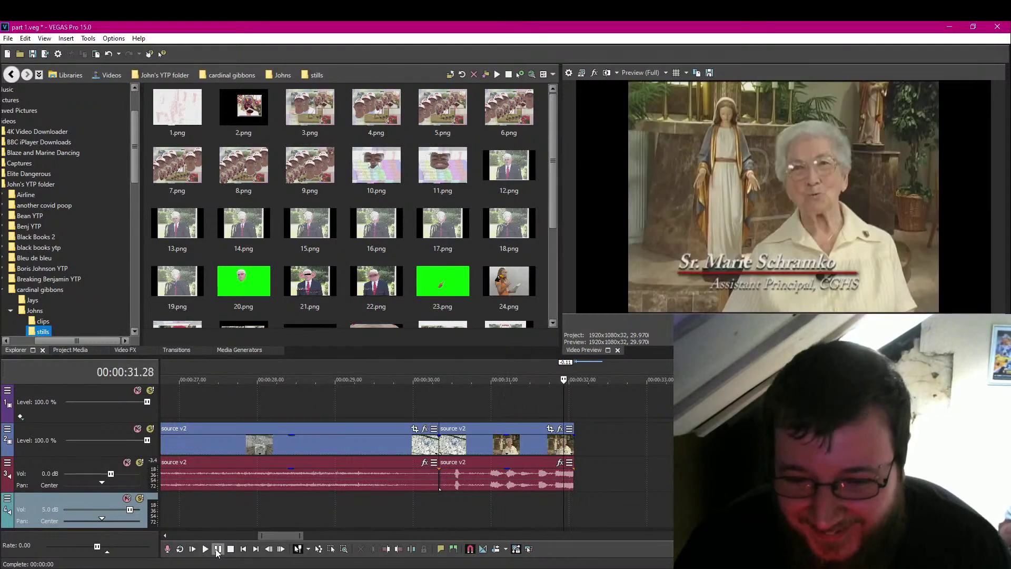
key("Left")
key("Left")
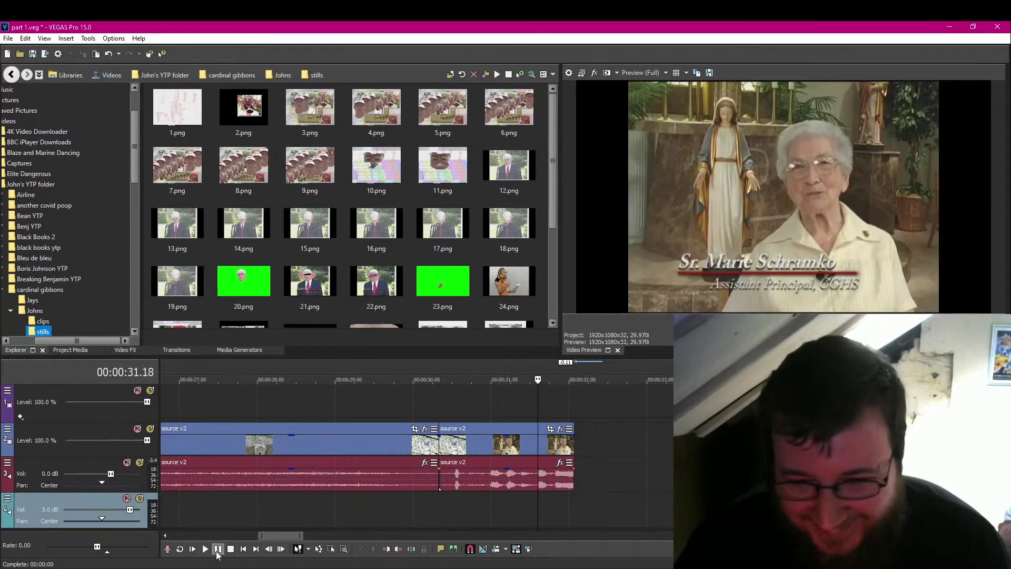
key("Right")
key("Right")
key("Left")
key("Right")
key("Right")
key("Right")
key("Right")
key("Right")
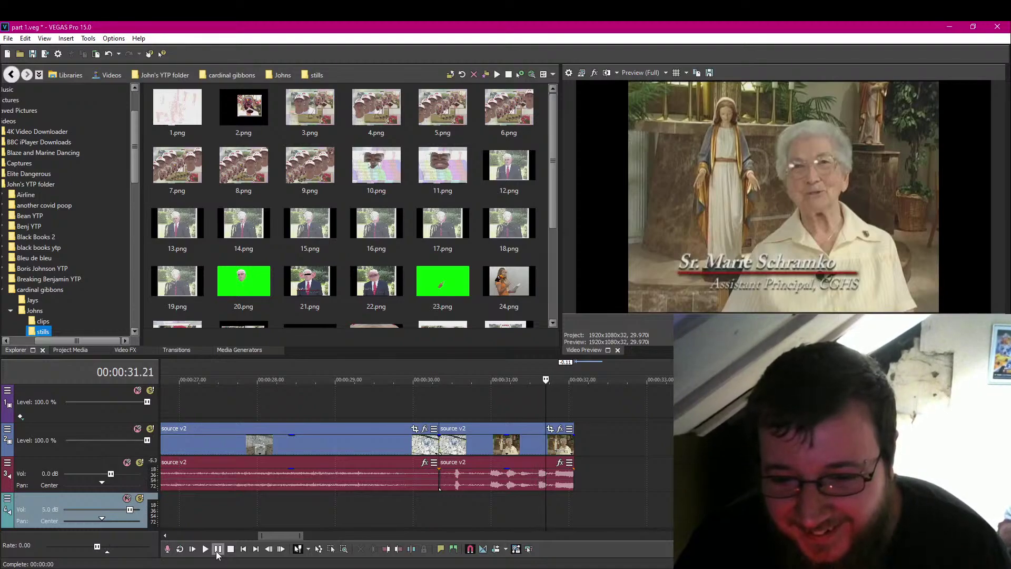
key("Left")
key("Left")
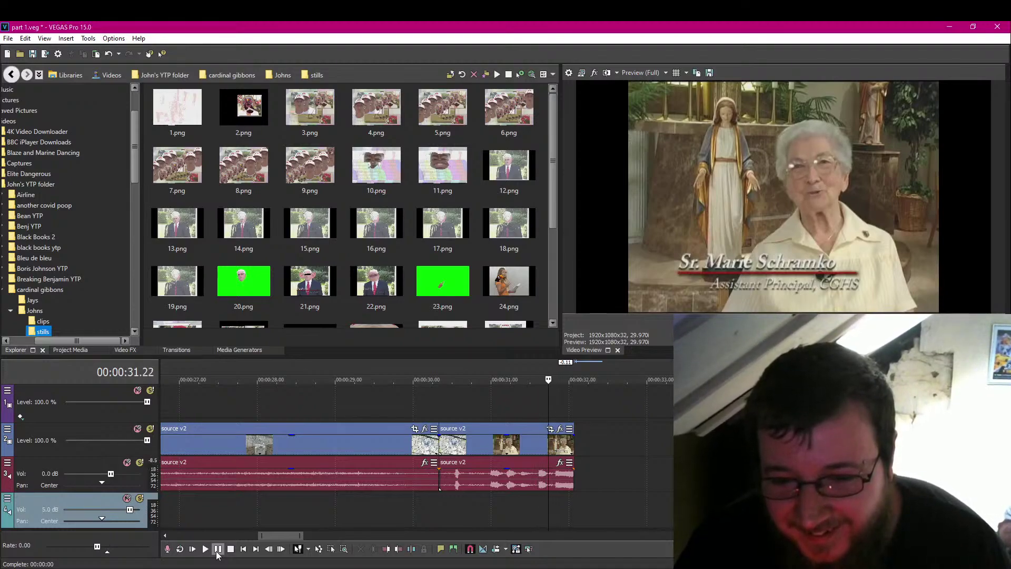
key("s")
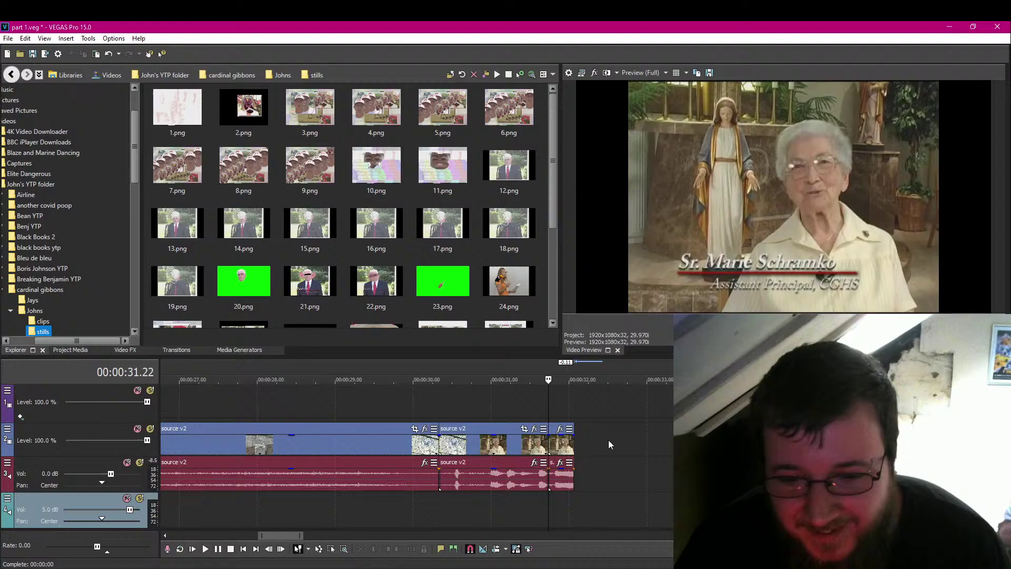
Copy the short end piece of the interview, paste it at 00:00:32.02, and reverse the copy's video and audio.
right_click(568, 447)
left_click(621, 178)
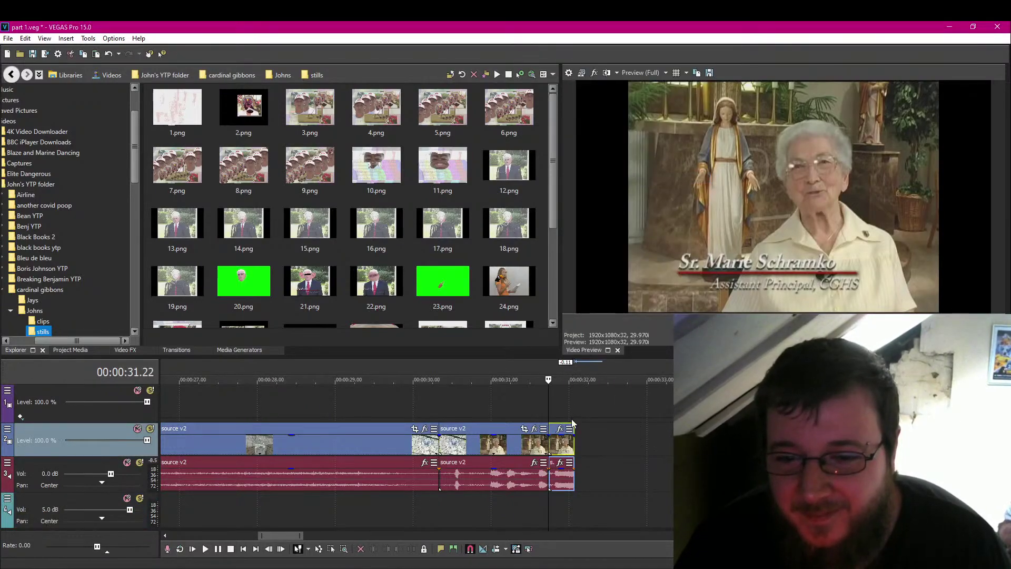
left_click(576, 443)
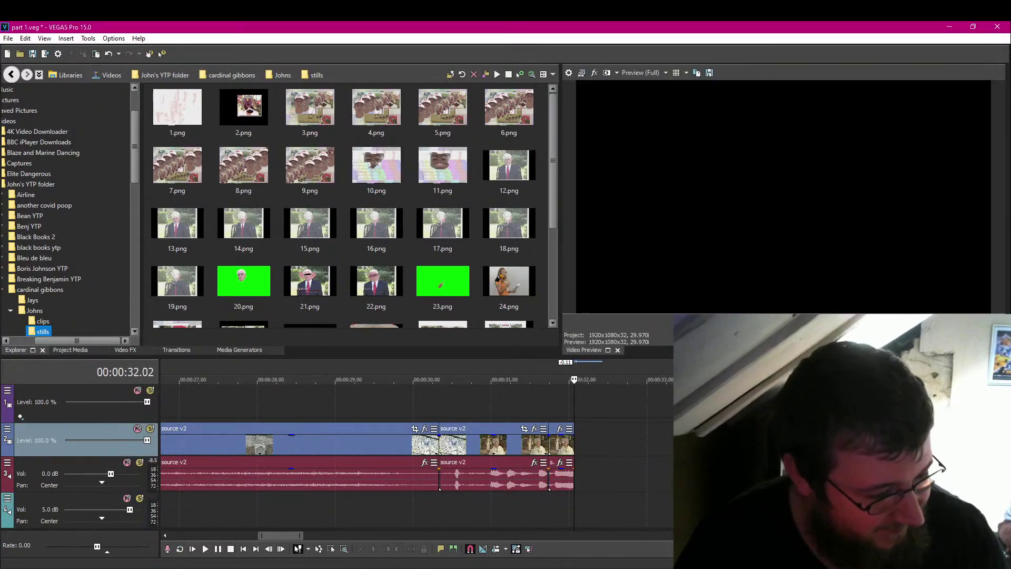
key("ctrl+v")
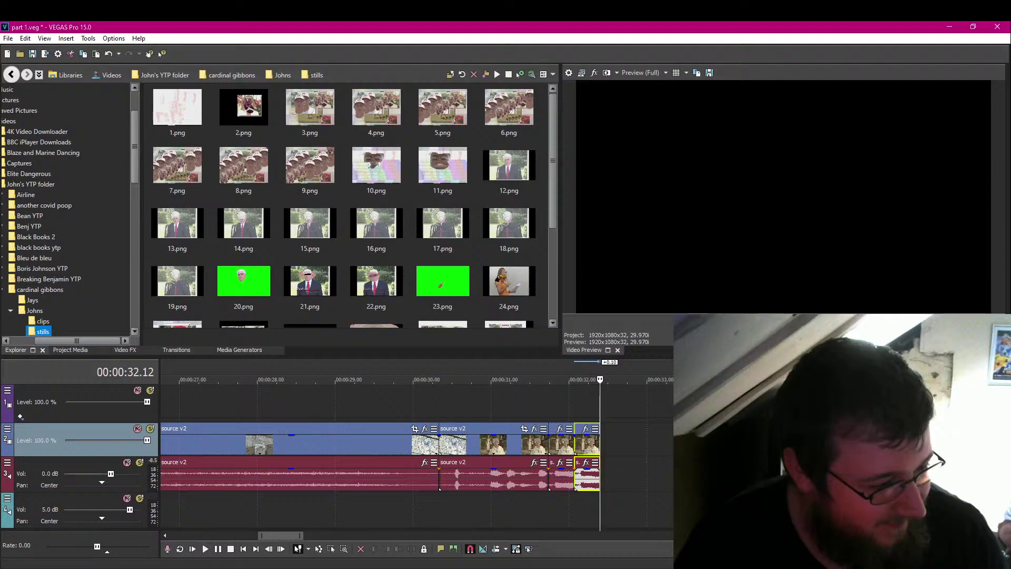
right_click(591, 483)
left_click(616, 336)
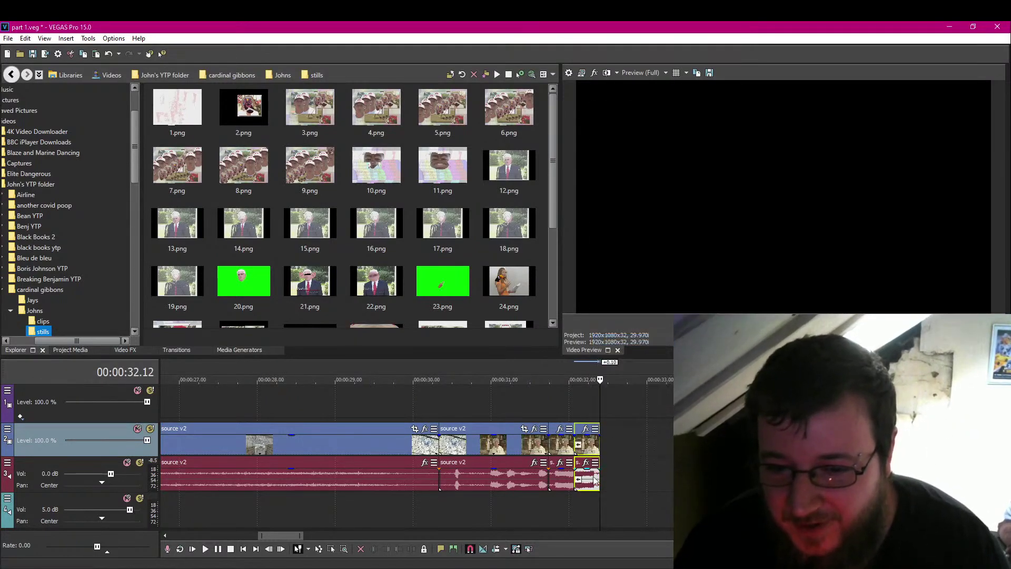
Play the forward-and-reversed speech and trim the reversed piece's end by one frame twice, finishing at 00:00:32.10.
left_click(572, 510)
left_click(548, 505)
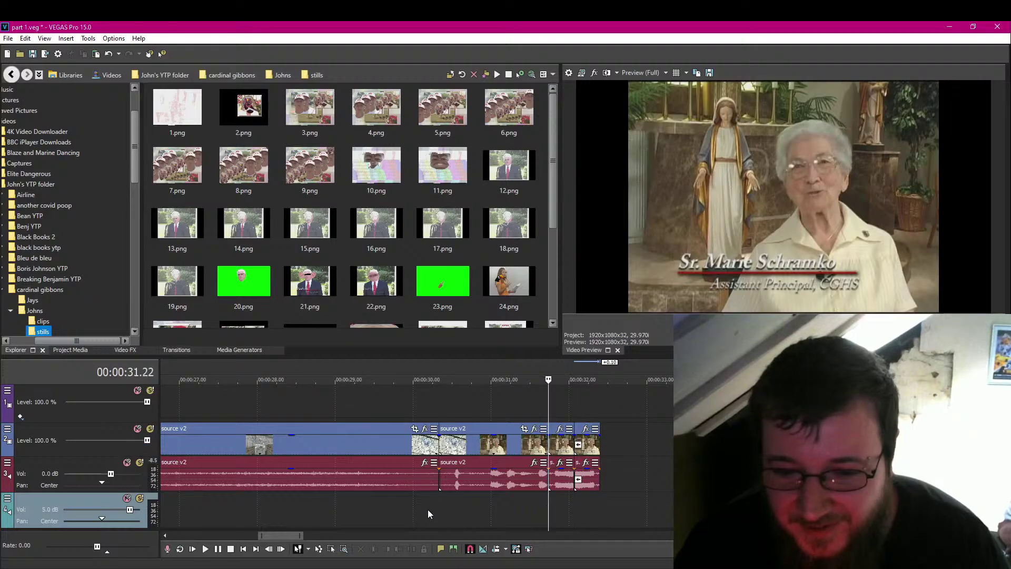
left_click(440, 507)
key("space")
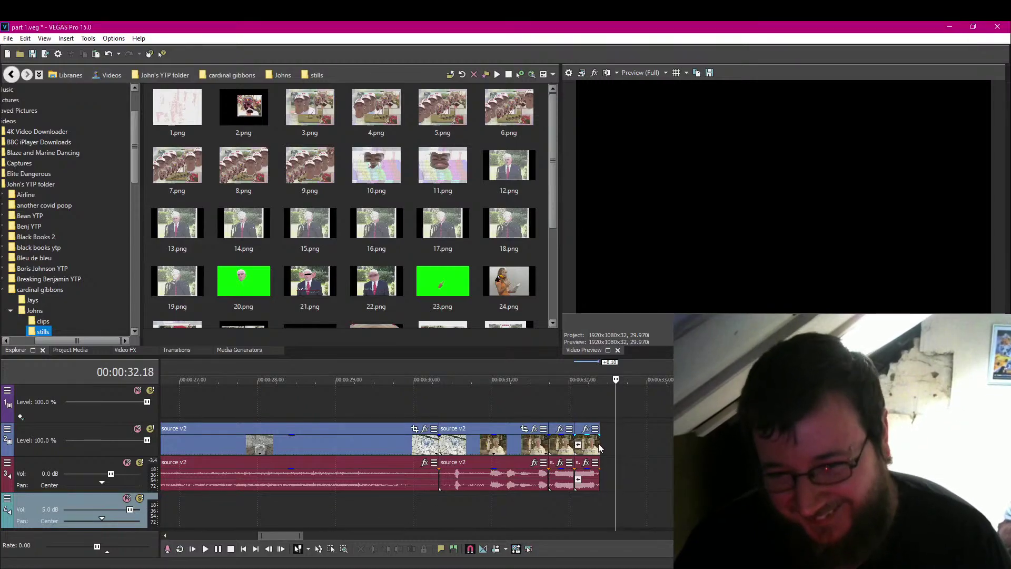
left_click_drag(597, 445, 596, 447)
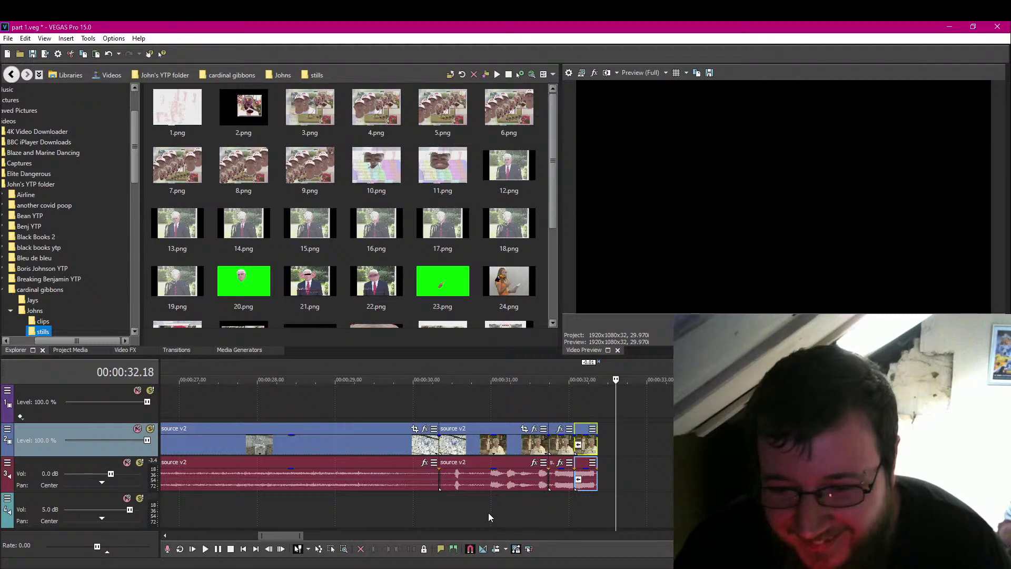
left_click(480, 512)
left_click(218, 549)
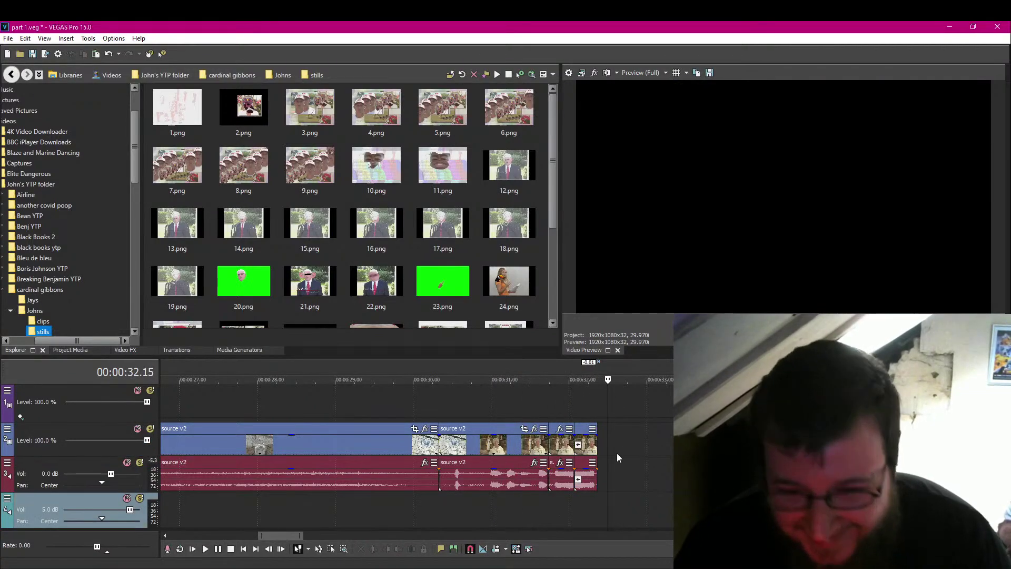
left_click_drag(593, 444, 593, 444)
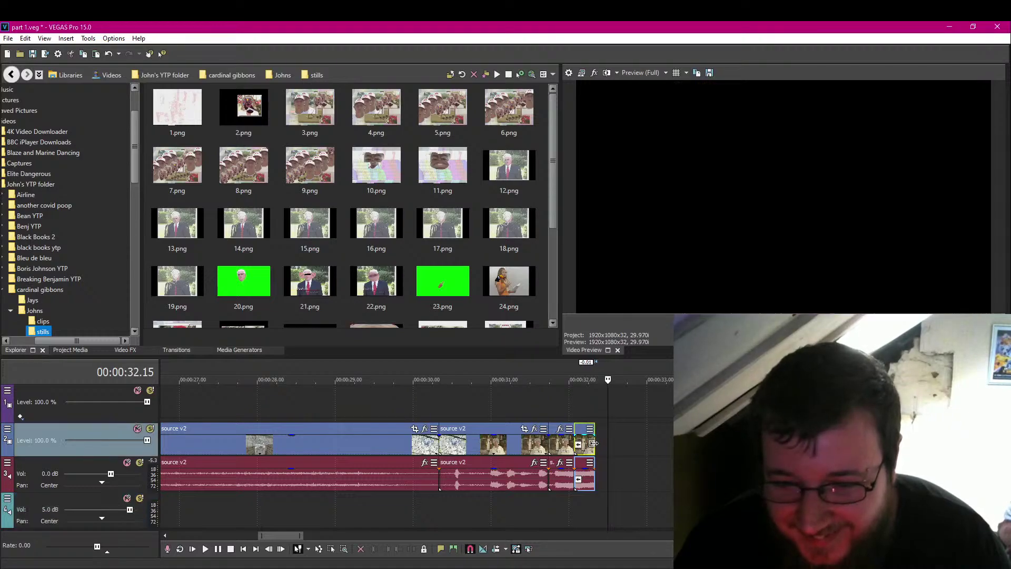
Paste another forward copy of the short speech piece at 00:00:32.10 and trim 6 frames off its end.
left_click(546, 499)
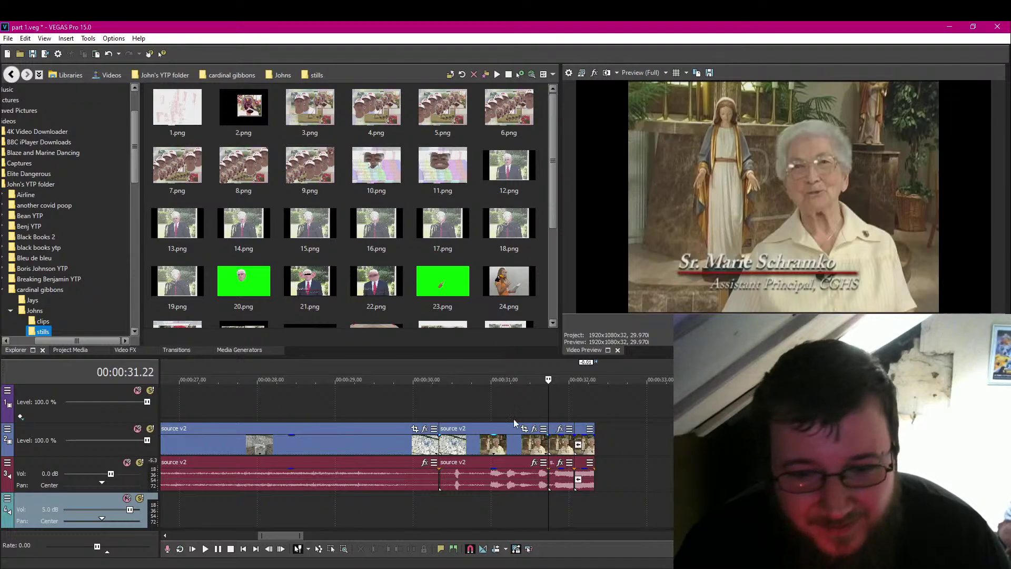
left_click(598, 447)
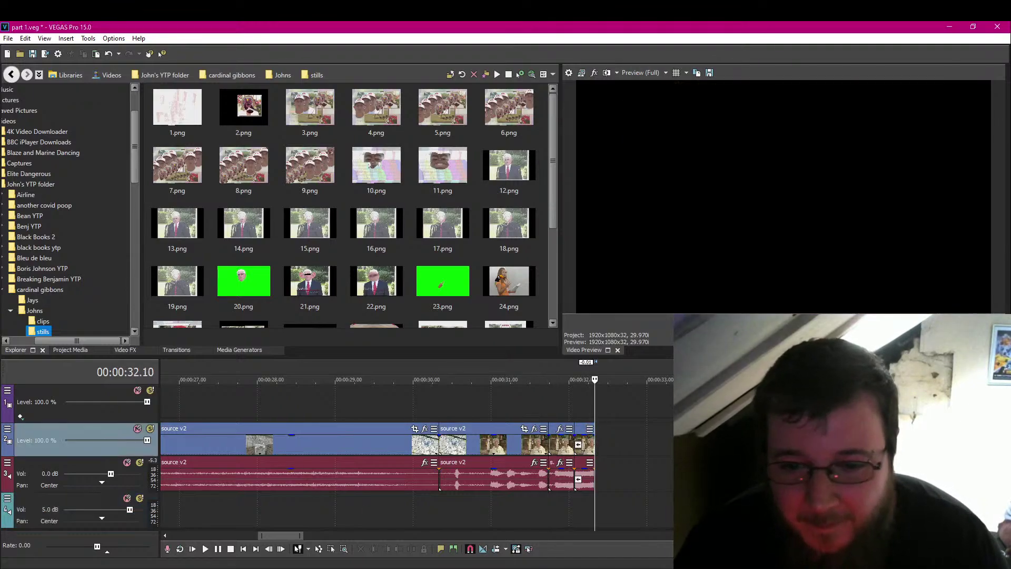
key("ctrl+v")
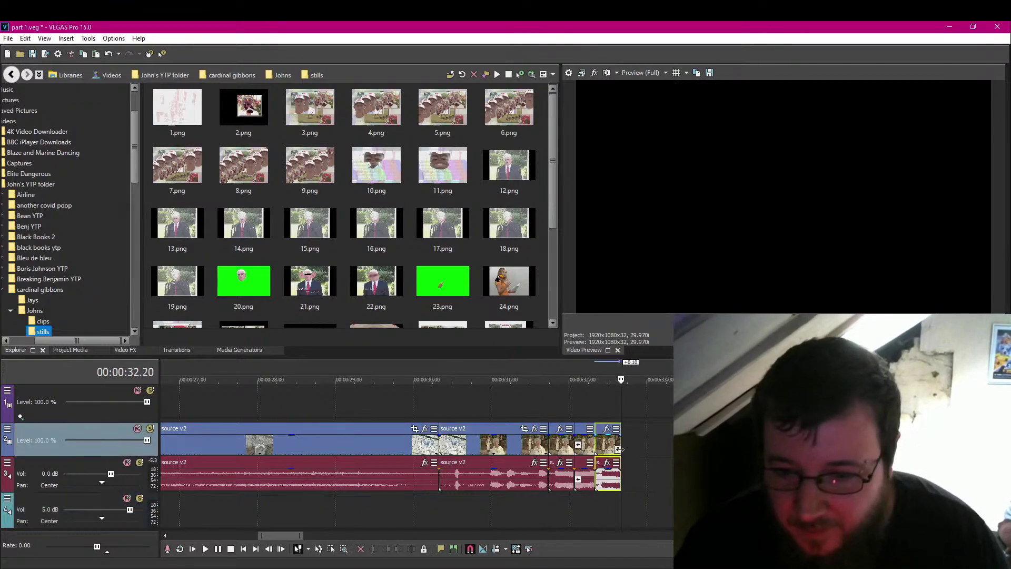
left_click_drag(619, 447, 606, 450)
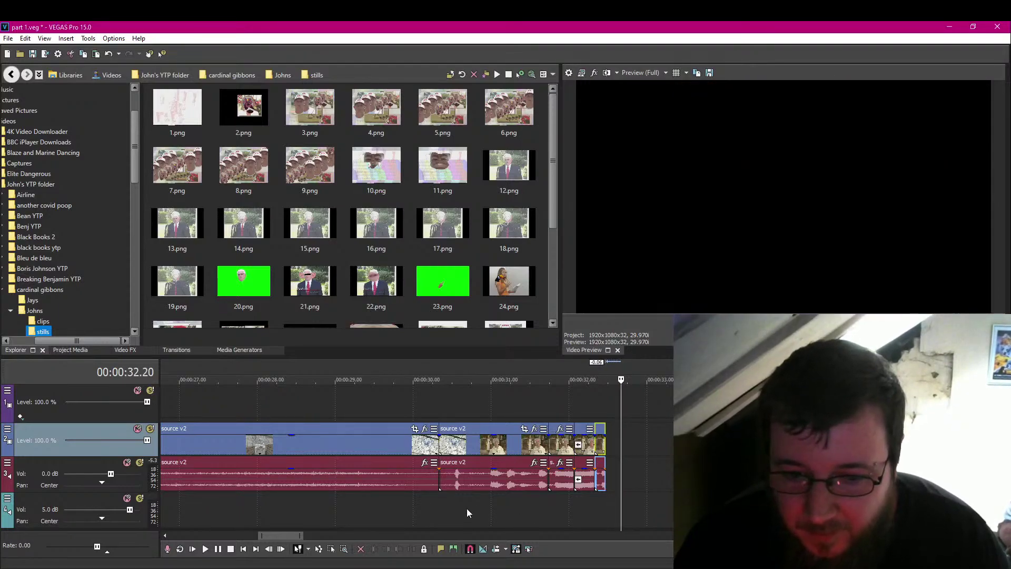
Shorten the last pasted piece to three frames, set it apart at 00:00:32.12, and play it on its own.
left_click(597, 500)
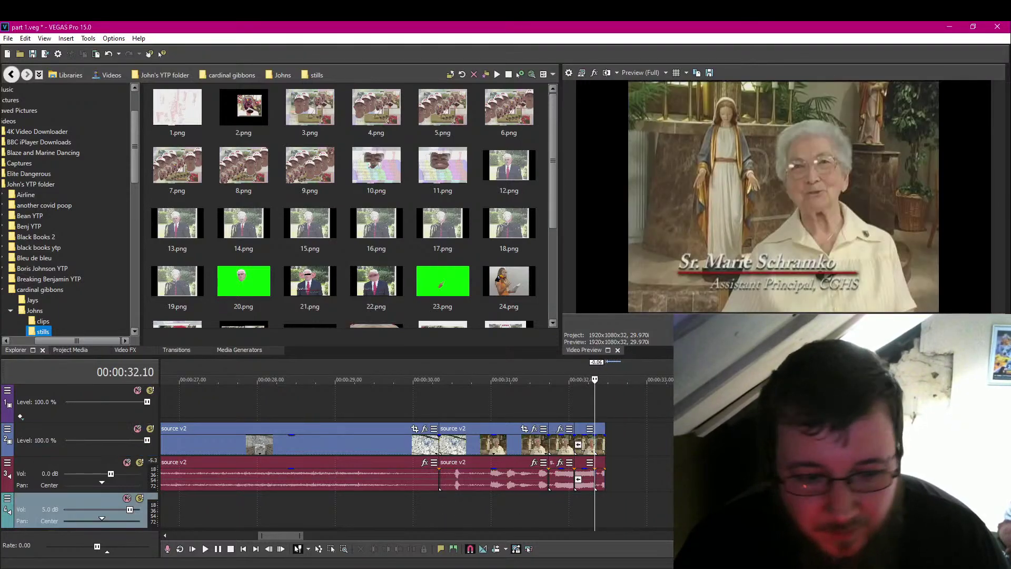
scroll(645, 465, "up", 4)
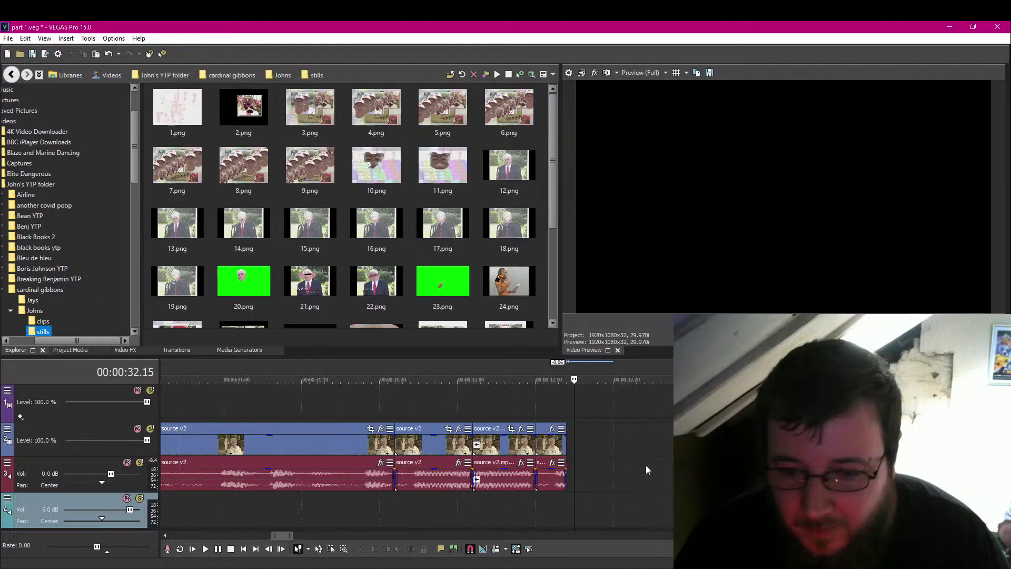
mouse_move(566, 444)
left_mouse_down()
mouse_move(538, 446)
mouse_move(551, 445)
left_mouse_up()
left_click(551, 444)
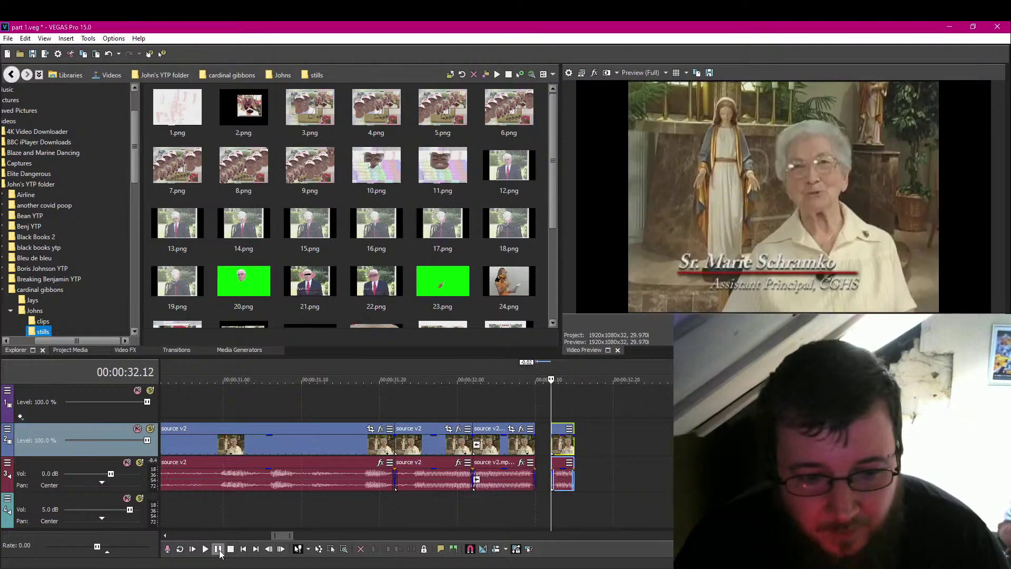
key("space")
left_click(218, 549)
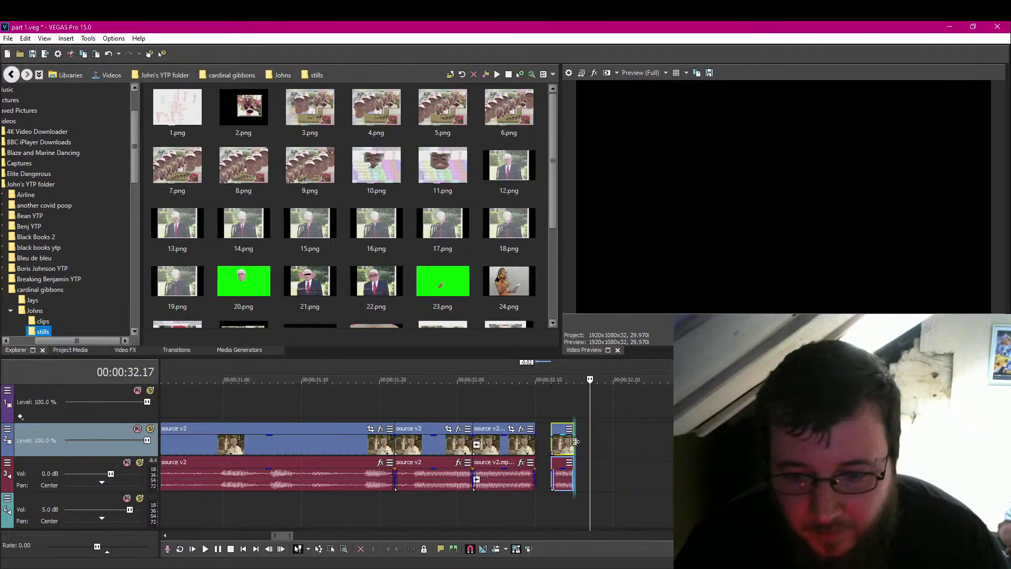
Try the separated piece one frame longer, play it, and trim the extra frame off its end again.
left_click_drag(573, 445, 581, 445)
left_click(547, 447)
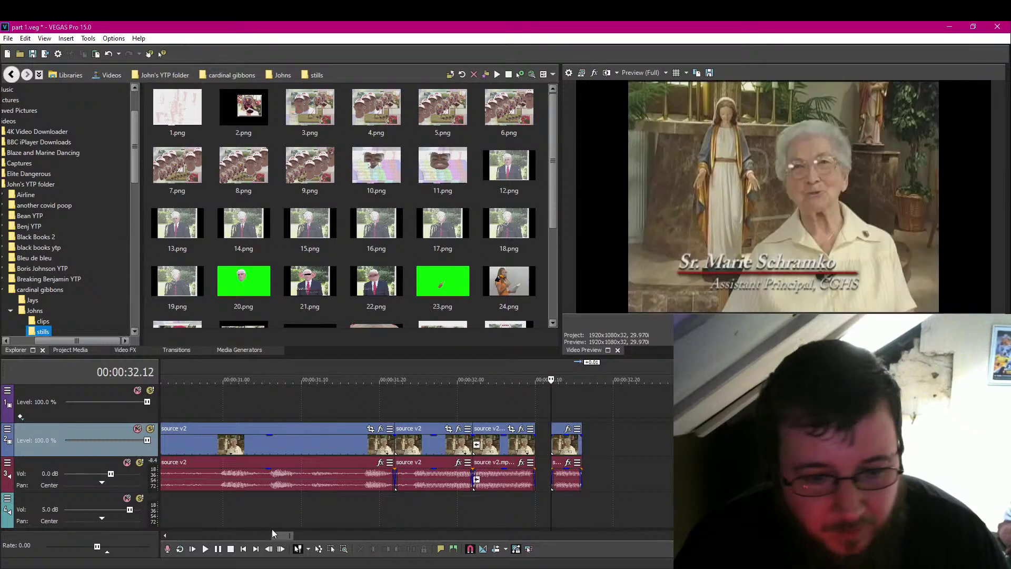
left_click(218, 549)
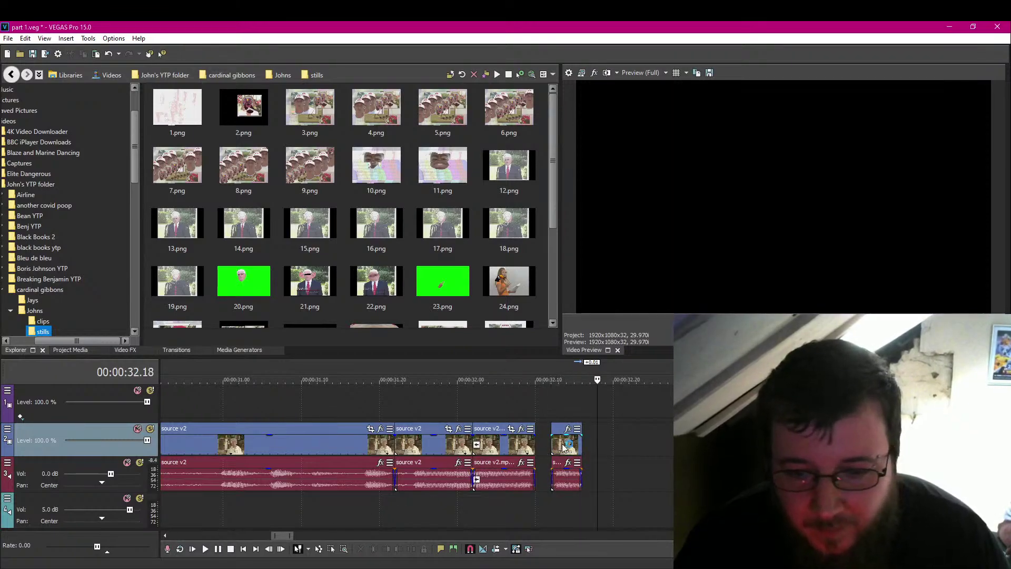
left_click_drag(579, 446, 574, 446)
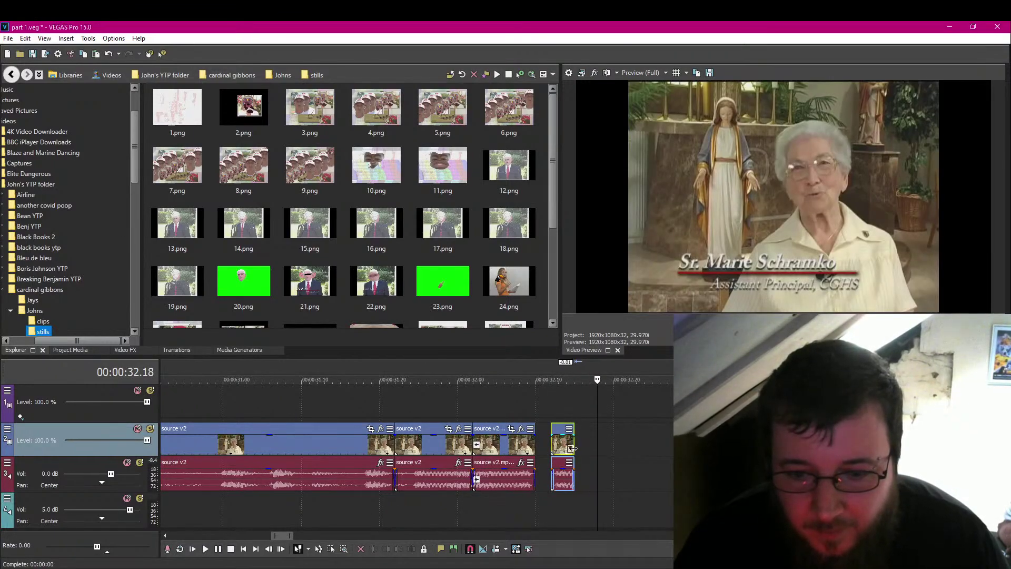
Move the three-frame piece against the reversed piece's end at 00:00:32.10 and save the project.
left_click(552, 444)
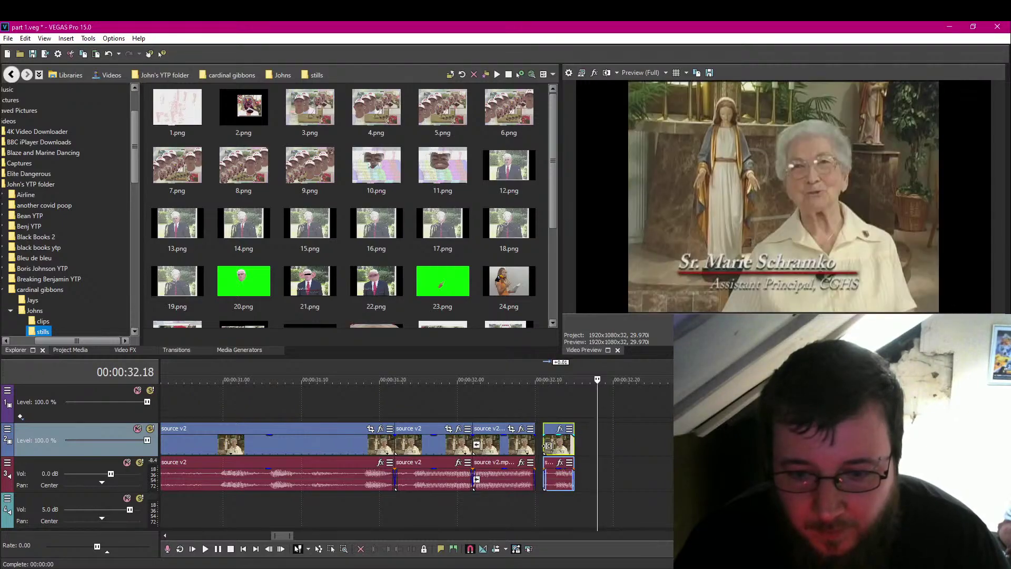
left_click_drag(561, 448, 540, 449)
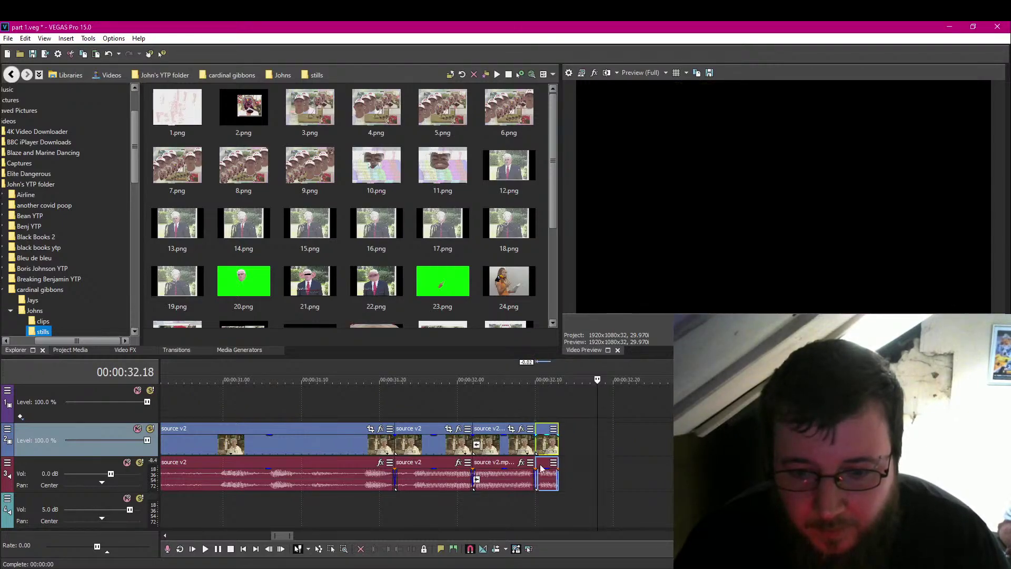
scroll(443, 516, "down", 5)
scroll(311, 510, "down", 5)
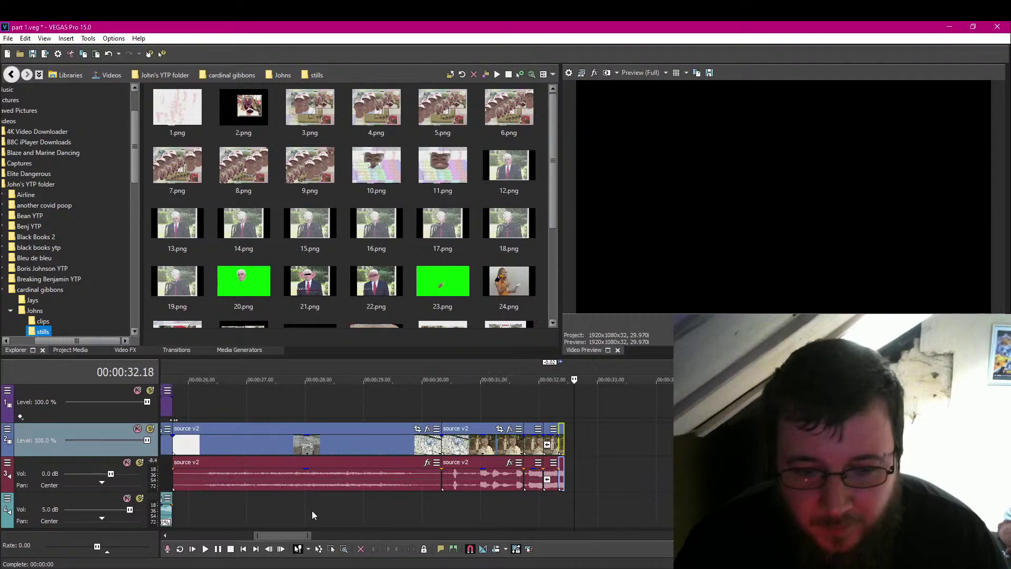
left_click(518, 500)
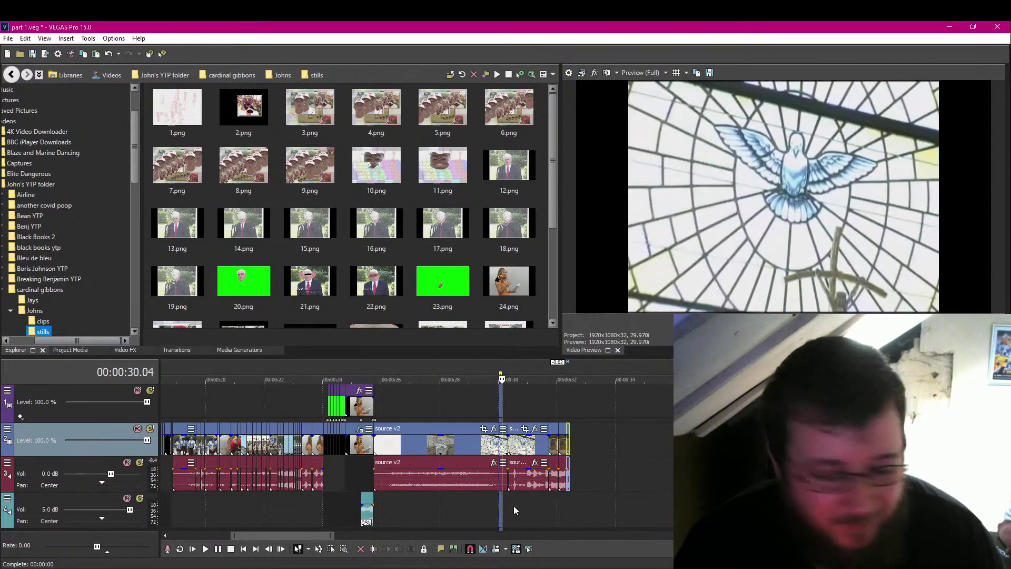
left_click(508, 505)
key("ctrl+s")
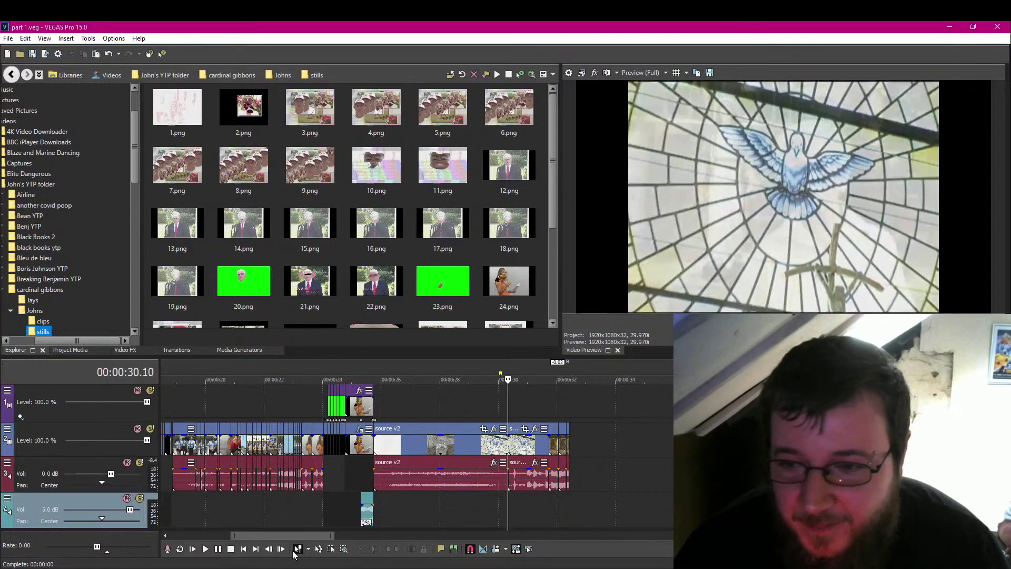
Play the source v2 section from near its start through the dove shot and the edited interview speech.
scroll(552, 520, "up", 4)
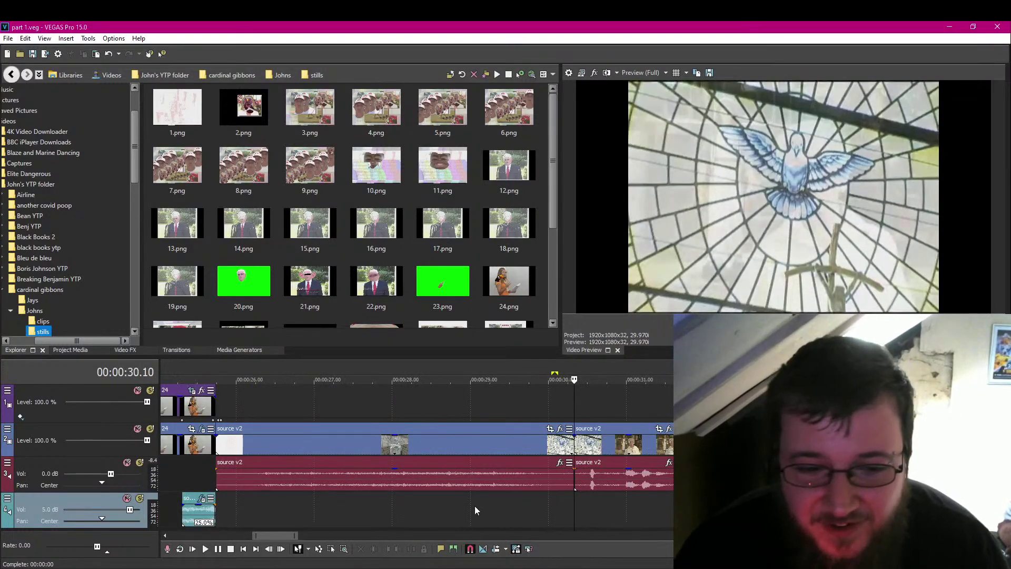
scroll(475, 506, "down", 3)
left_click(317, 507)
key("space")
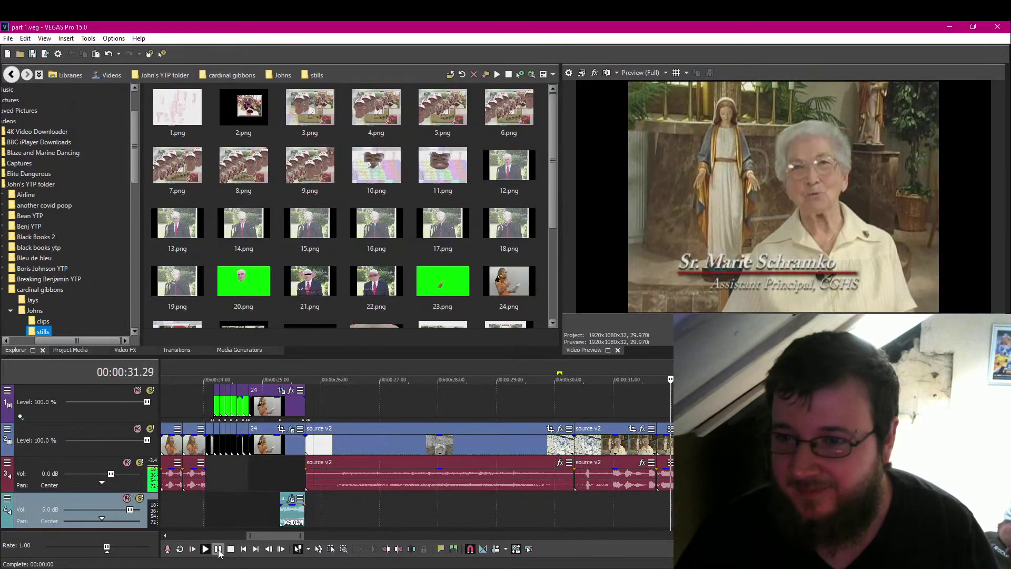
Shorten the last piece of the interview stutter to two frames, ending at 00:00:32.12, and play the stutter.
left_click(218, 549)
scroll(517, 511, "up", 3)
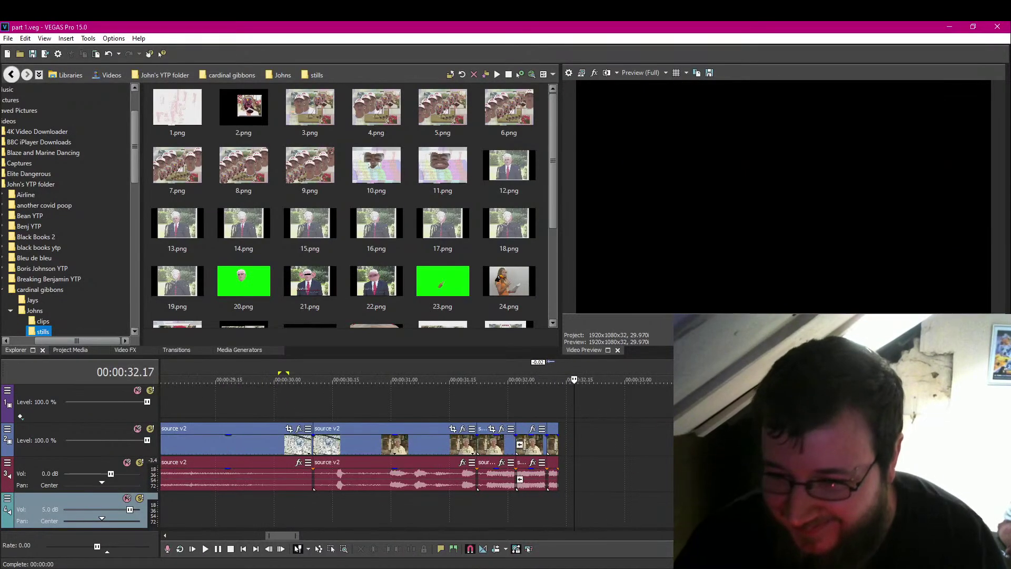
left_click(513, 507)
key("Left")
key("Left")
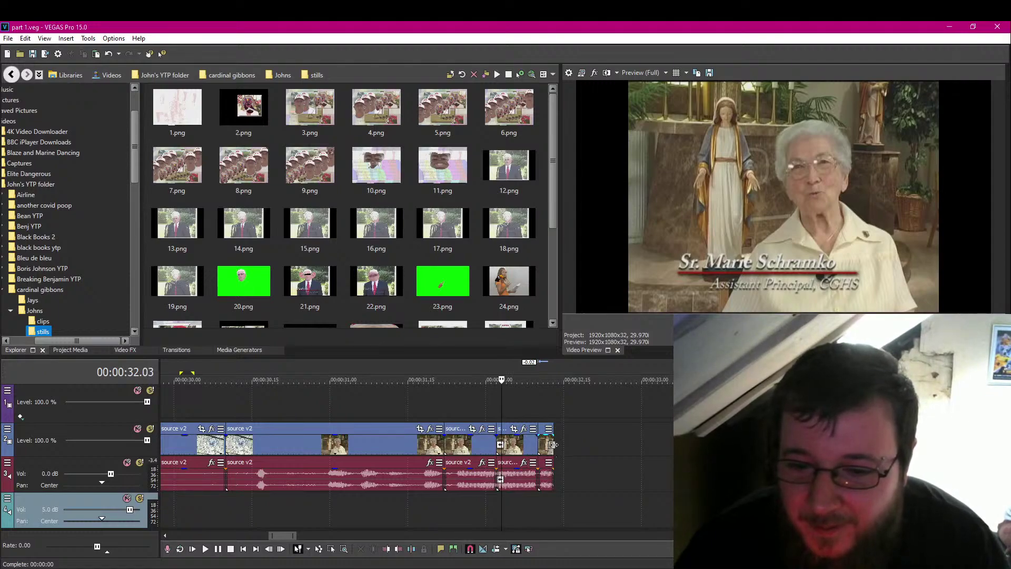
left_click_drag(552, 444, 548, 444)
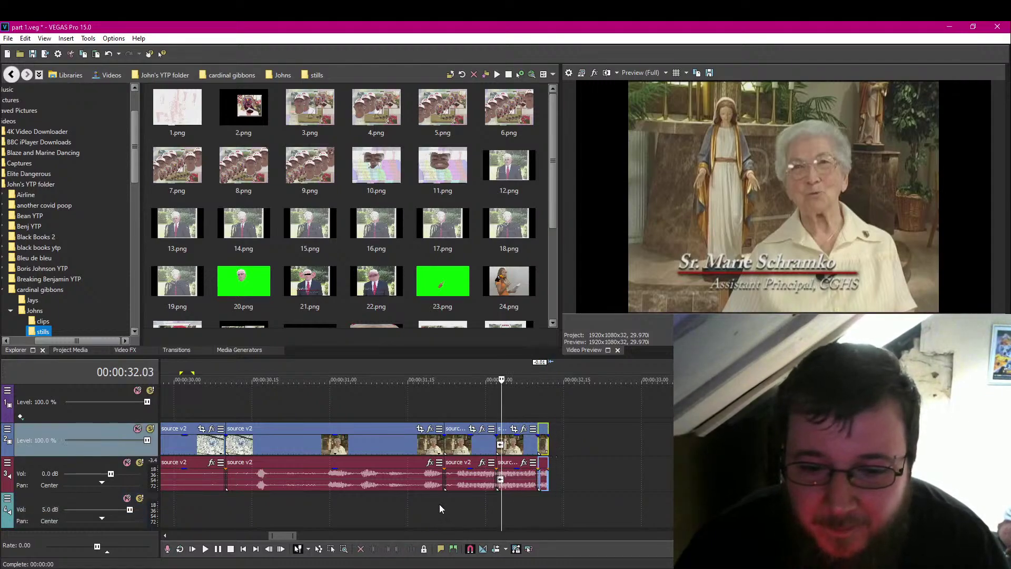
left_click(441, 508)
left_click(435, 518)
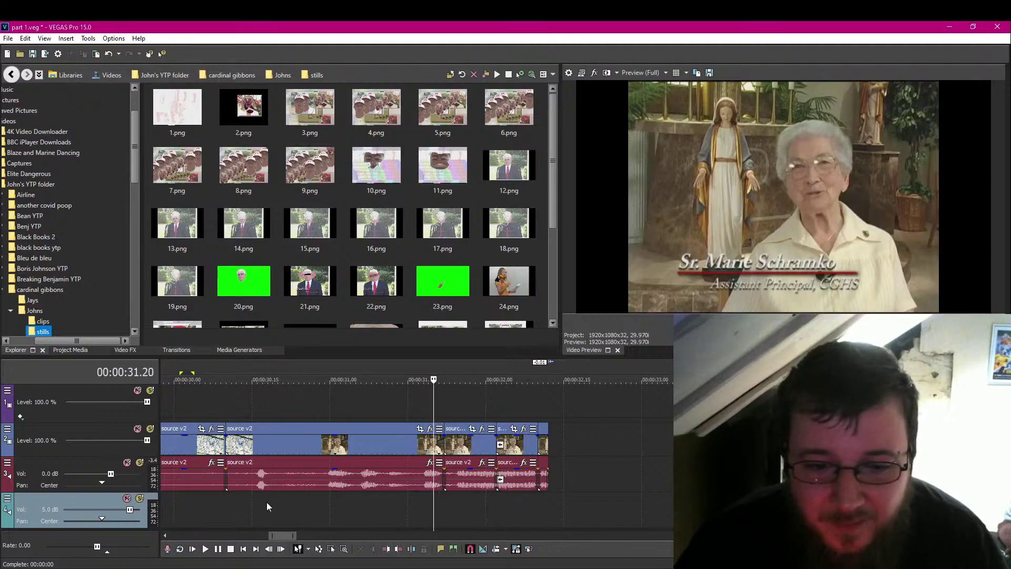
left_click(444, 511)
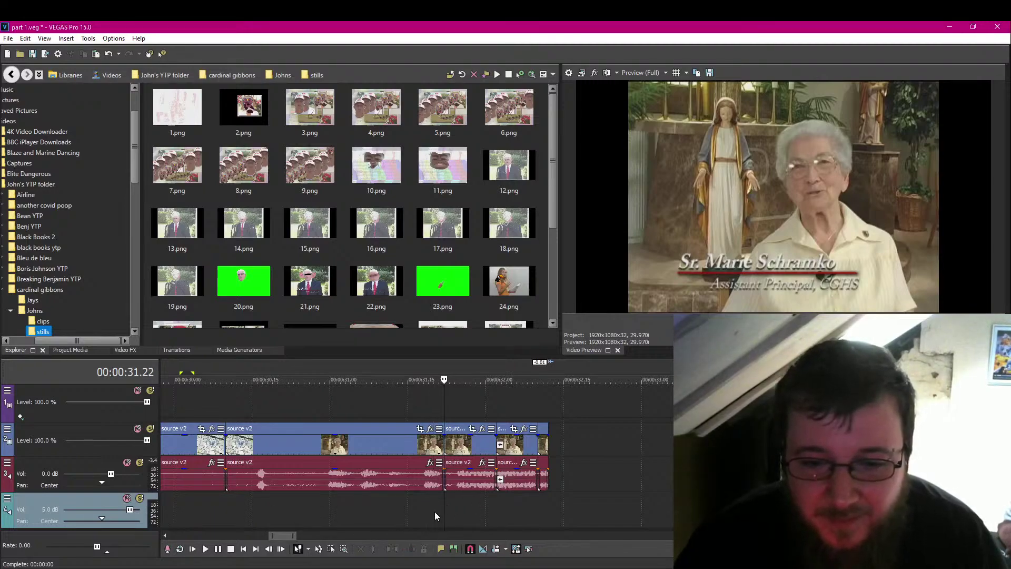
left_click(218, 548)
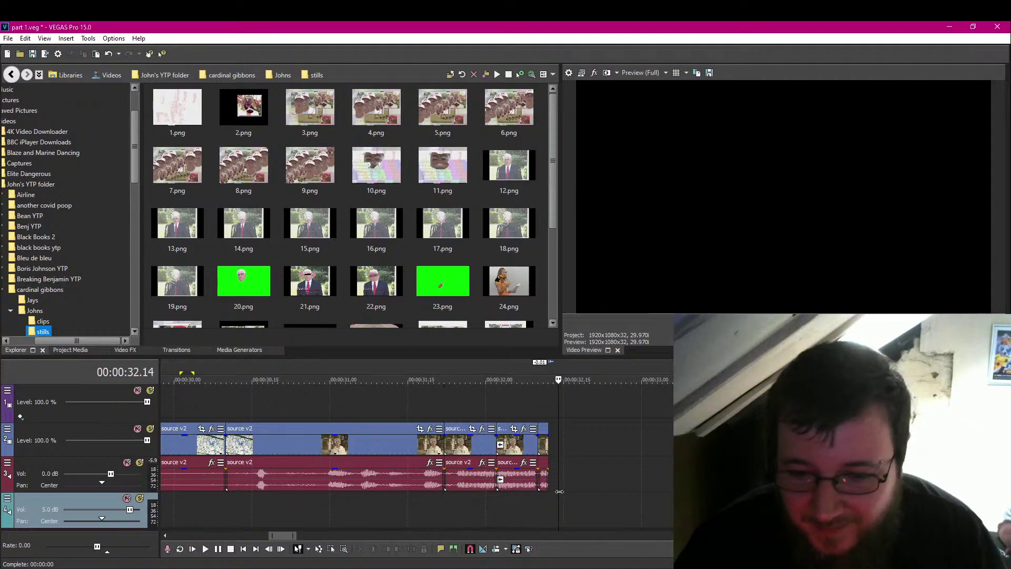
Trim the last piece of the interview stutter to a single frame, ending at 00:00:32.11.
left_click(544, 447)
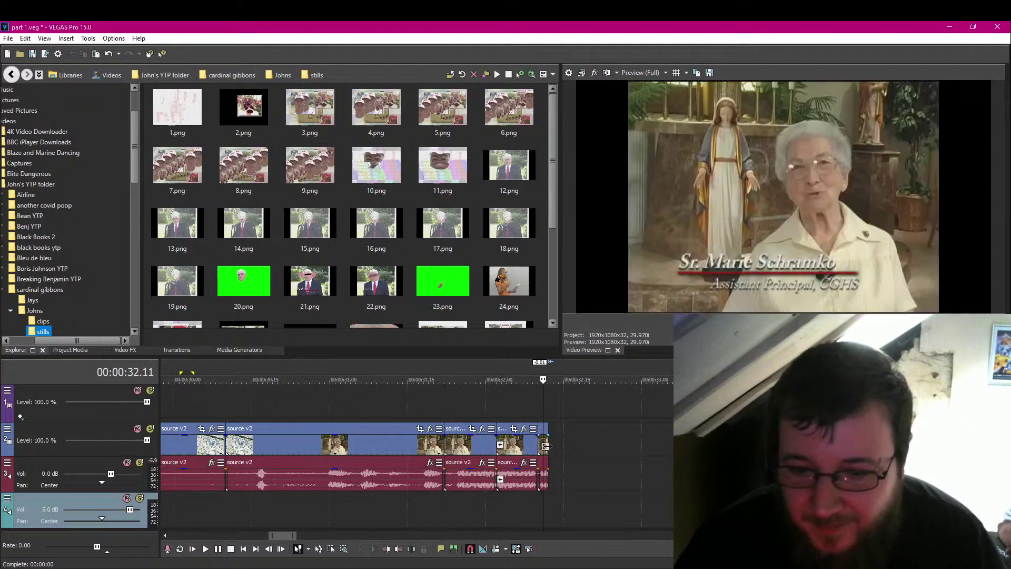
scroll(637, 469, "up", 2)
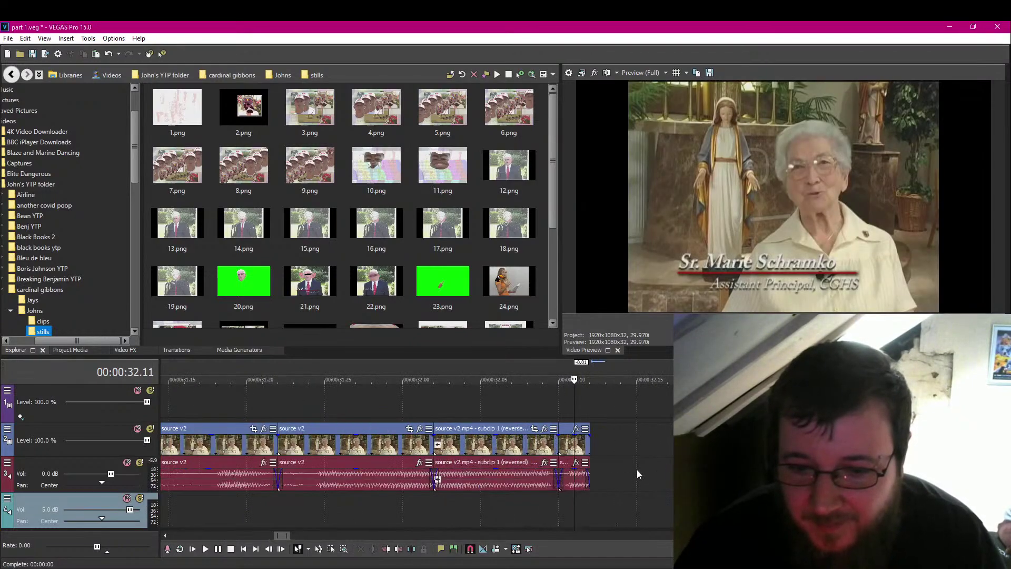
left_click(590, 444)
left_click_drag(585, 444, 566, 445)
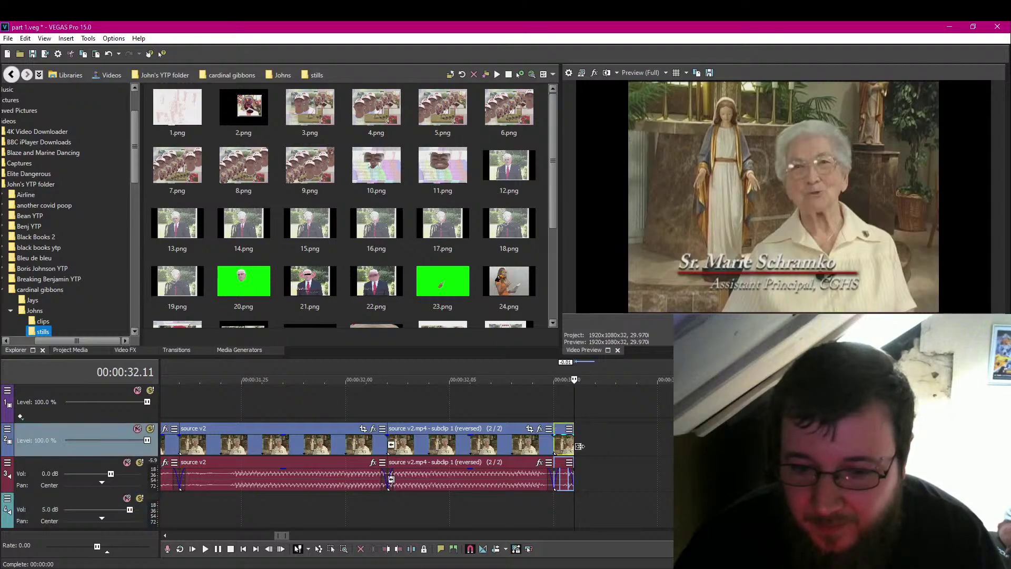
left_click(548, 508)
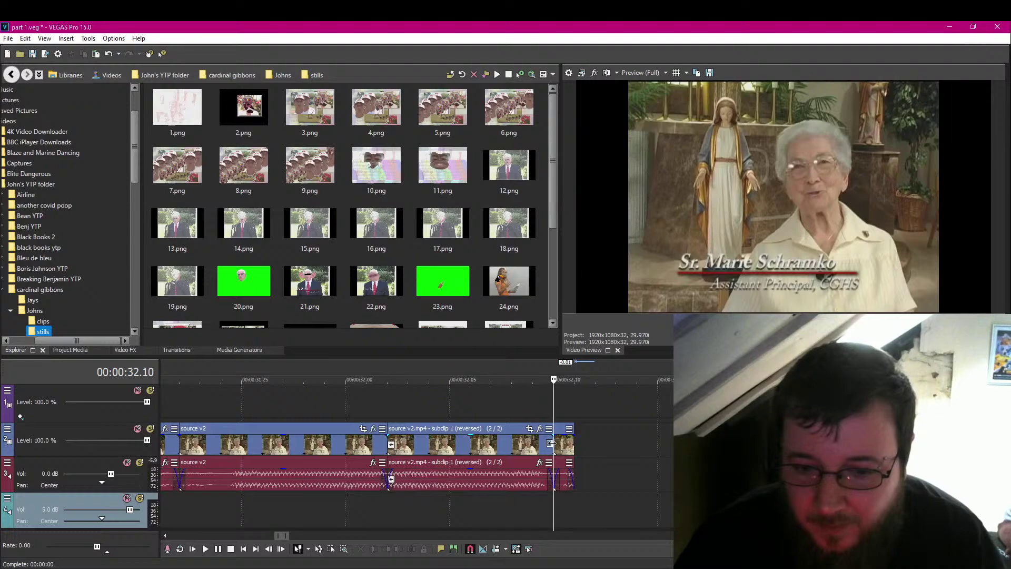
left_click_drag(551, 444, 540, 447)
Move the audio of the stutter pieces from 00:00:31.22 onward down to the lowest audio track.
left_click(352, 513)
scroll(432, 509, "down", 3)
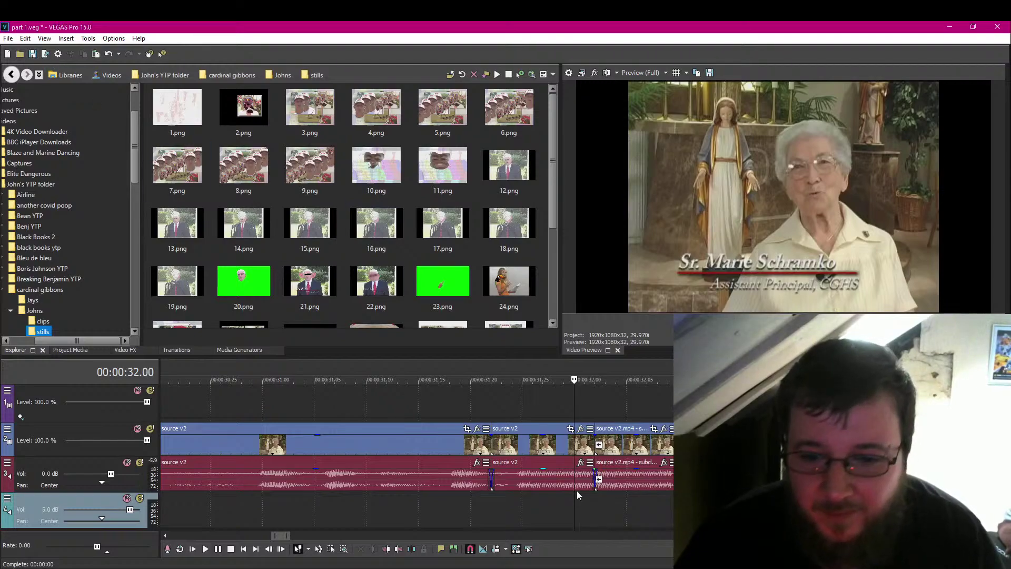
left_click_drag(557, 482, 557, 517)
left_click(641, 490)
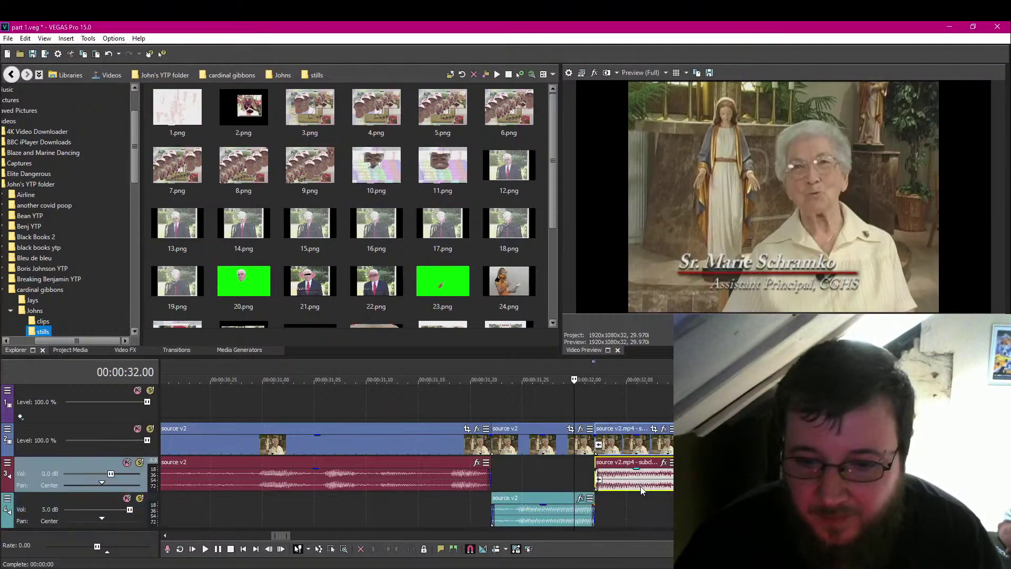
left_click_drag(641, 490, 642, 509)
left_click(597, 515)
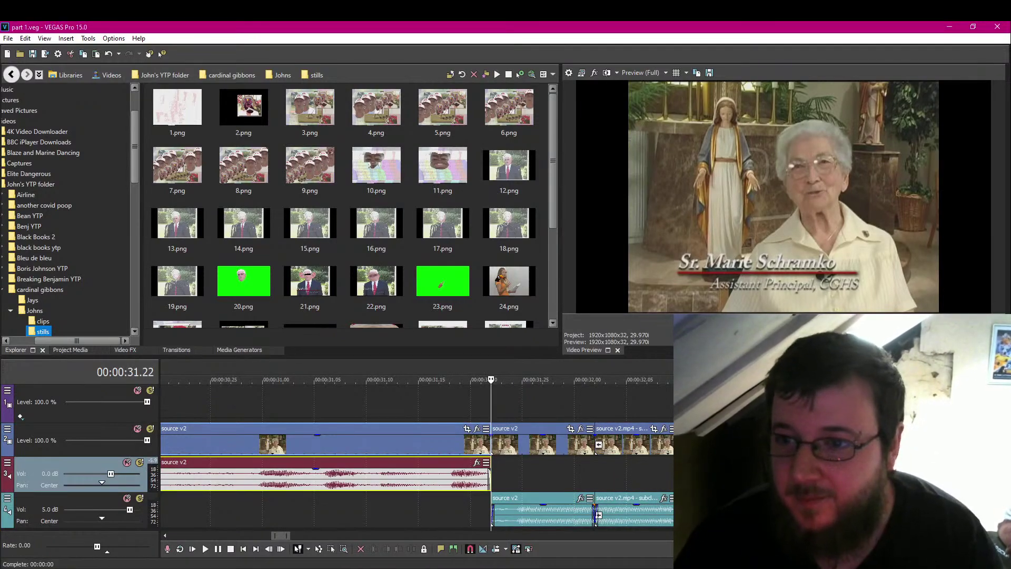
Play the interview section from the dove cut at 00:00:30.10 to its end and save the project.
scroll(601, 476, "down", 3)
scroll(574, 501, "down", 2)
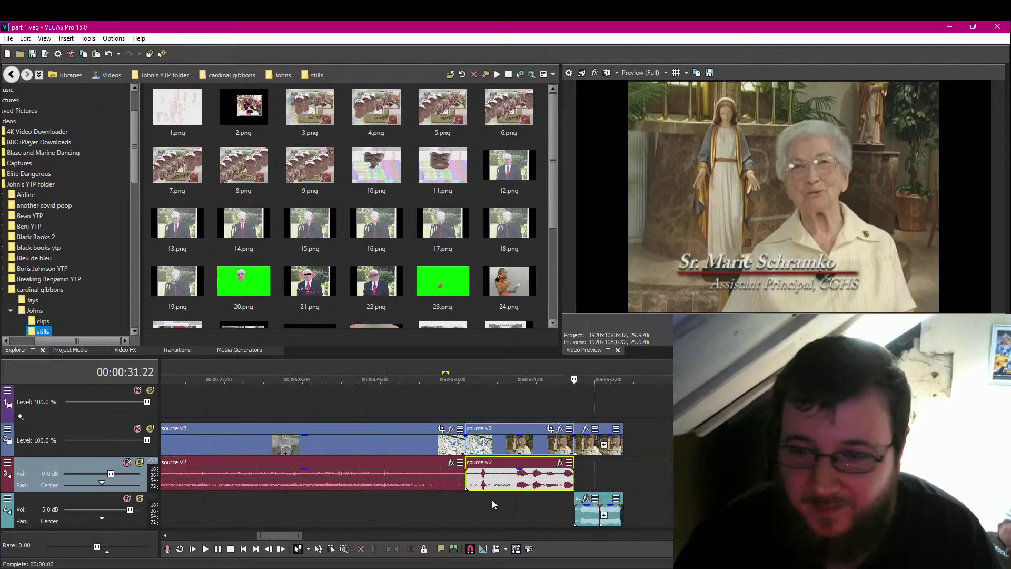
left_click(465, 508)
scroll(465, 508, "up", 2)
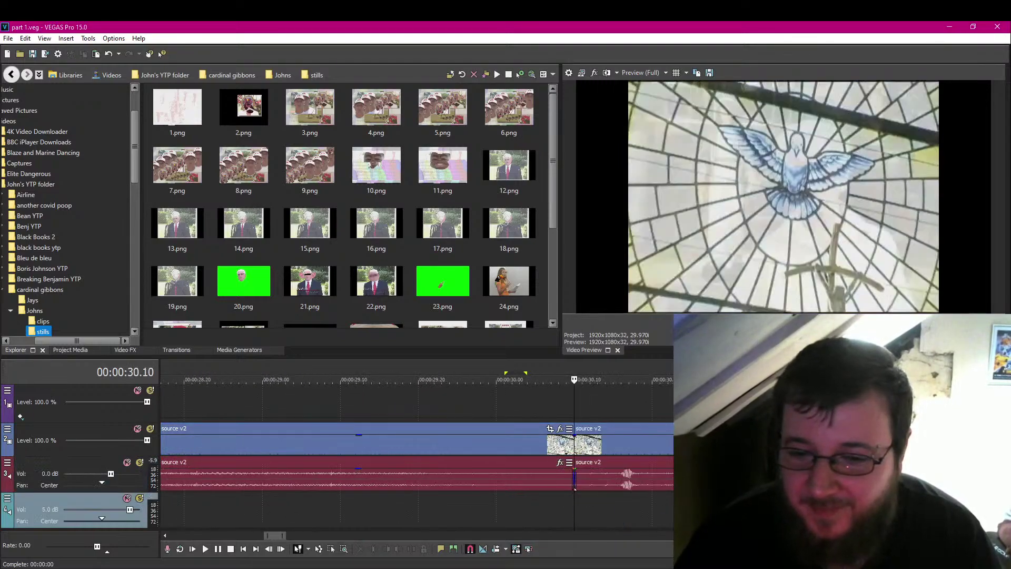
left_click(575, 489)
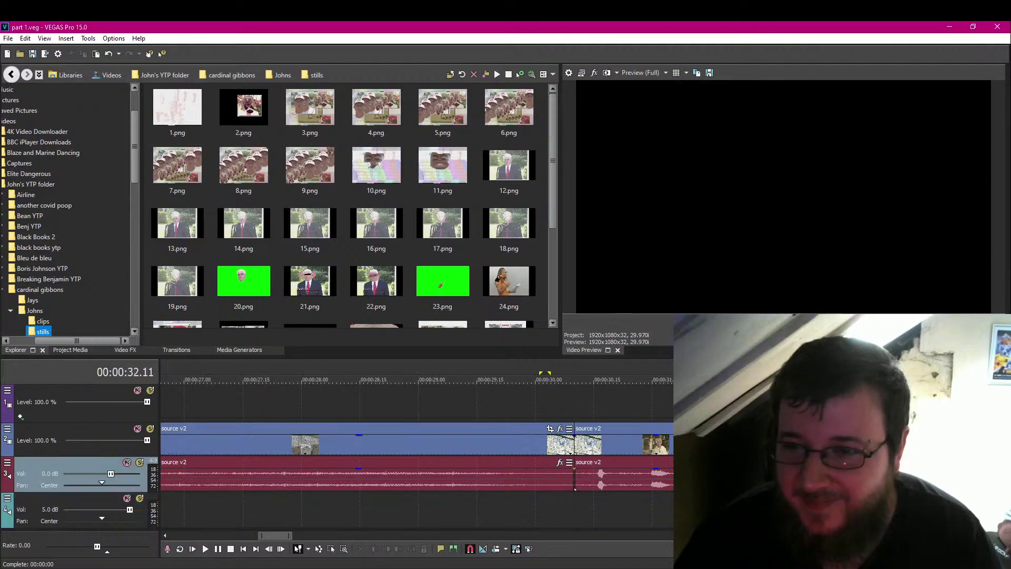
Copy the interview's final frame at 00:00:32.10 as a still, switch to Paint, and paste it there.
key("Left")
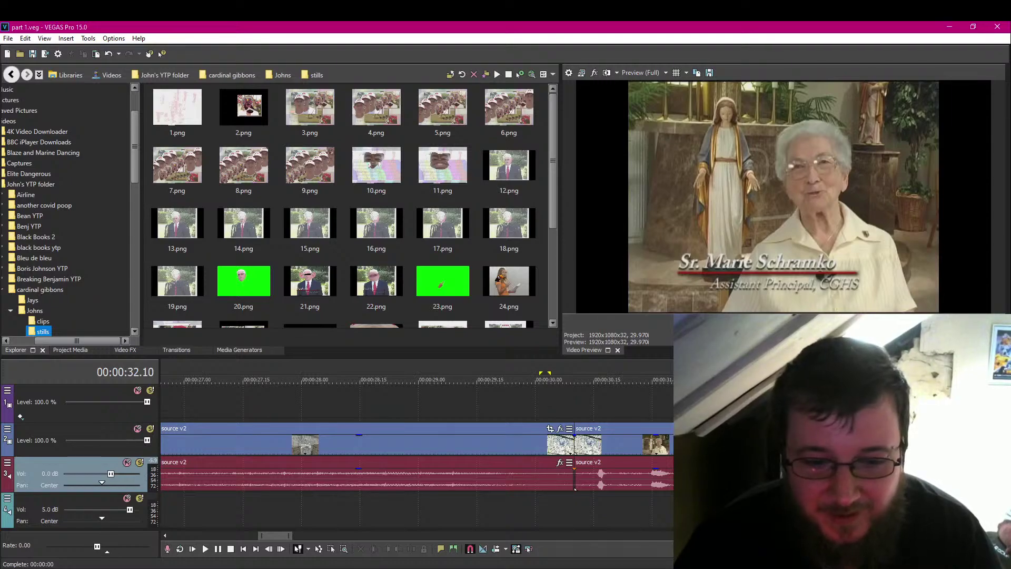
key("alt+Tab")
key("ctrl+v")
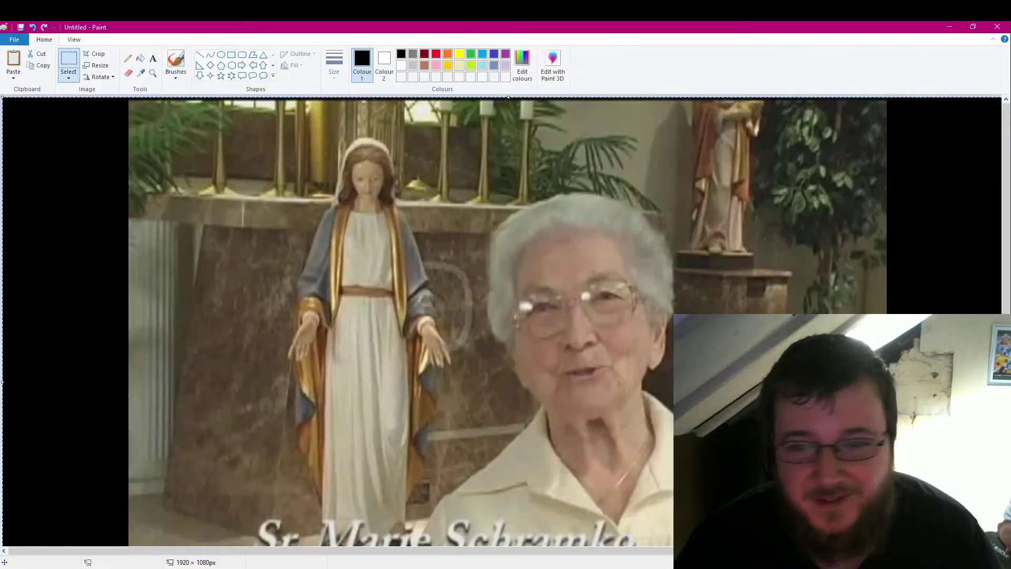
scroll(579, 361, "down", 2, "ctrl")
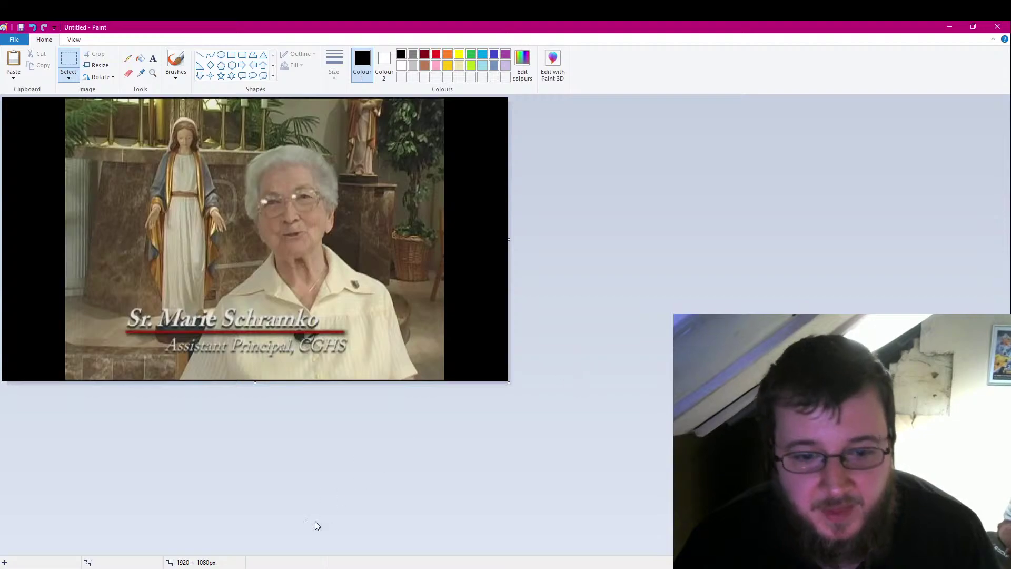
Switch to the browser and search DuckDuckGo images for "sif great grey wolf" in a new tab.
key("alt+Tab")
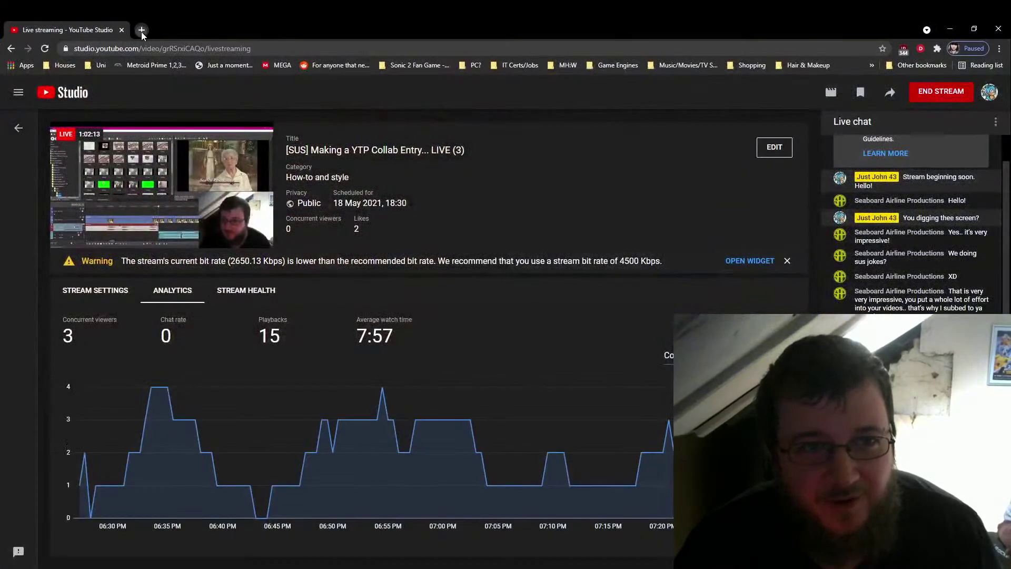
left_click(138, 29)
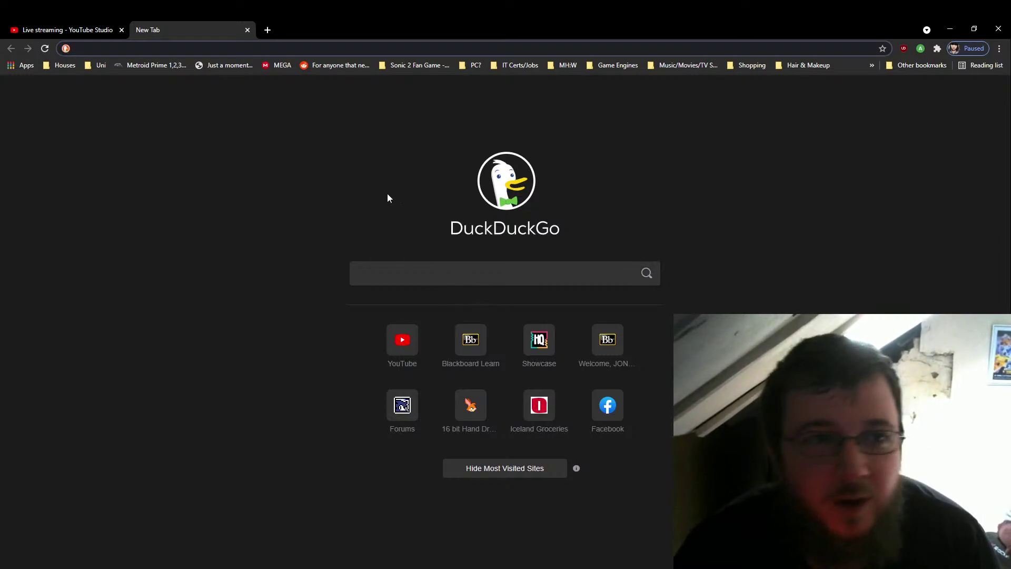
type("sif")
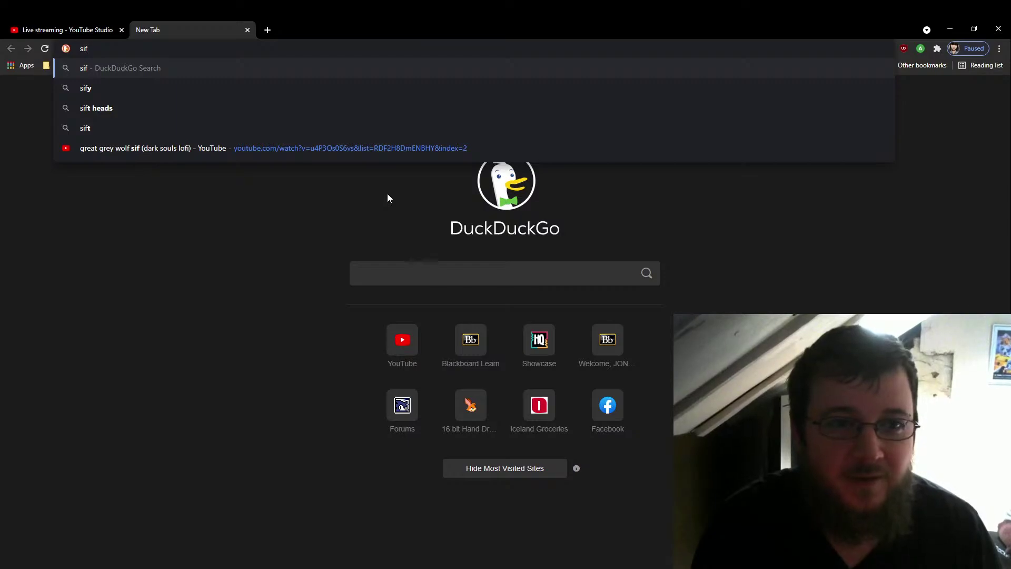
type("gr")
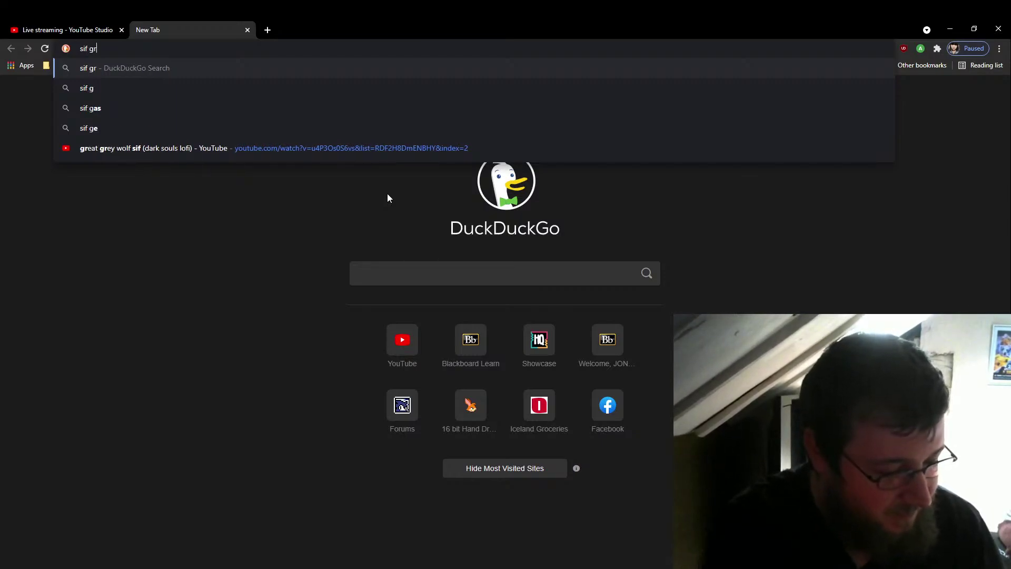
type("eat grey ")
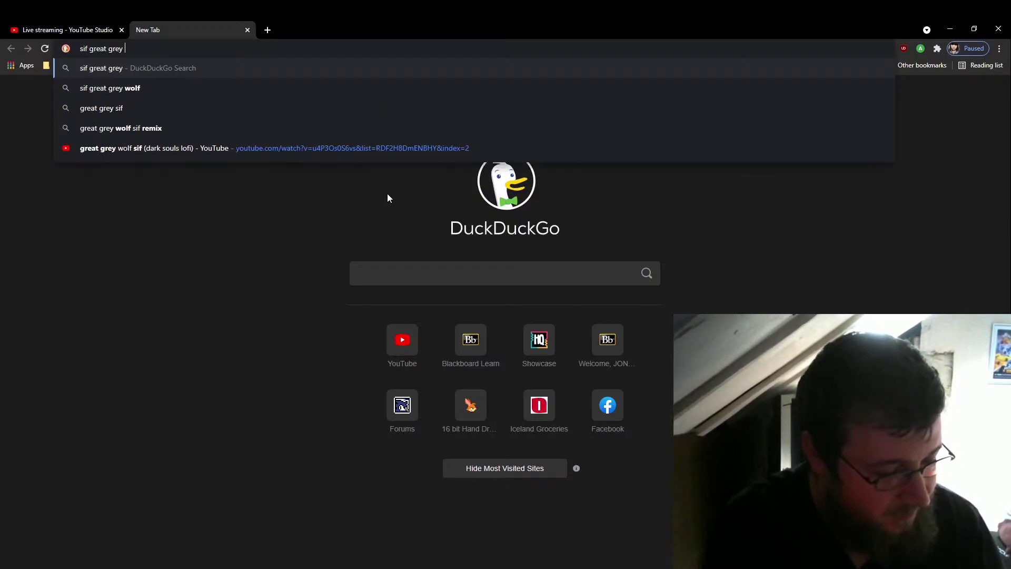
type("wolf")
key("Return")
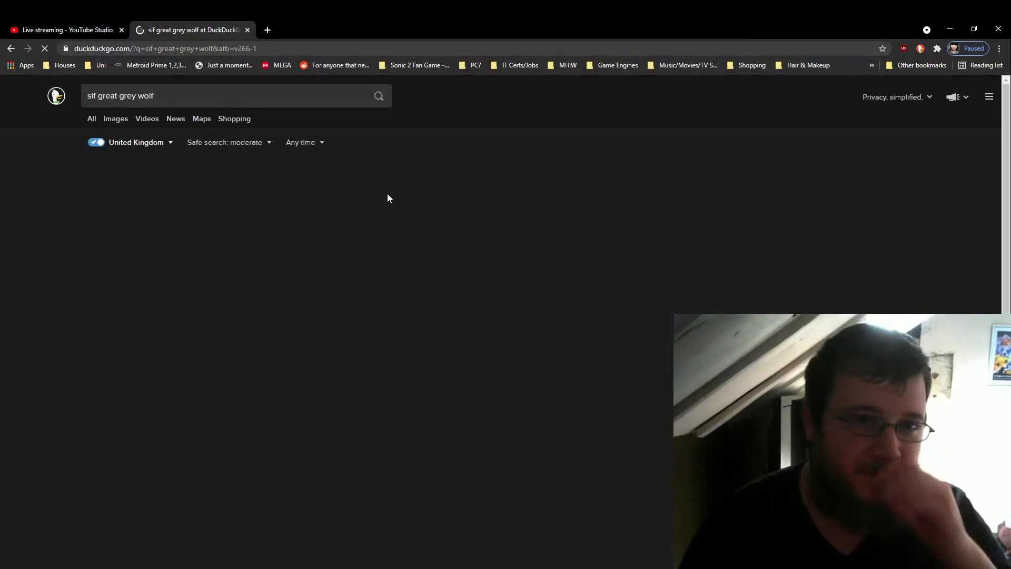
left_click(115, 119)
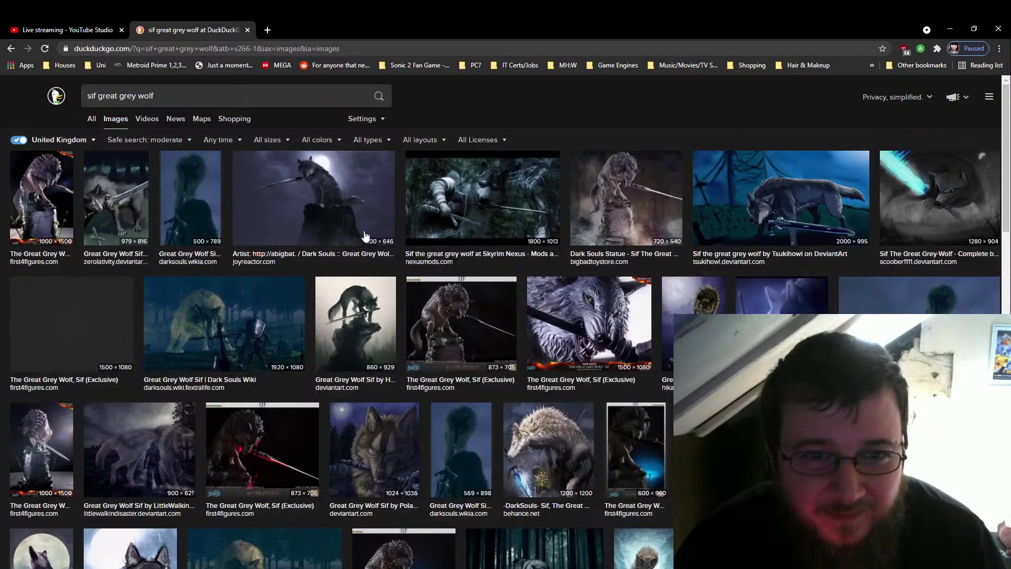
Preview the joyreactor.com artwork of the wolf holding a sword on a rock, and close the preview.
left_click(352, 199)
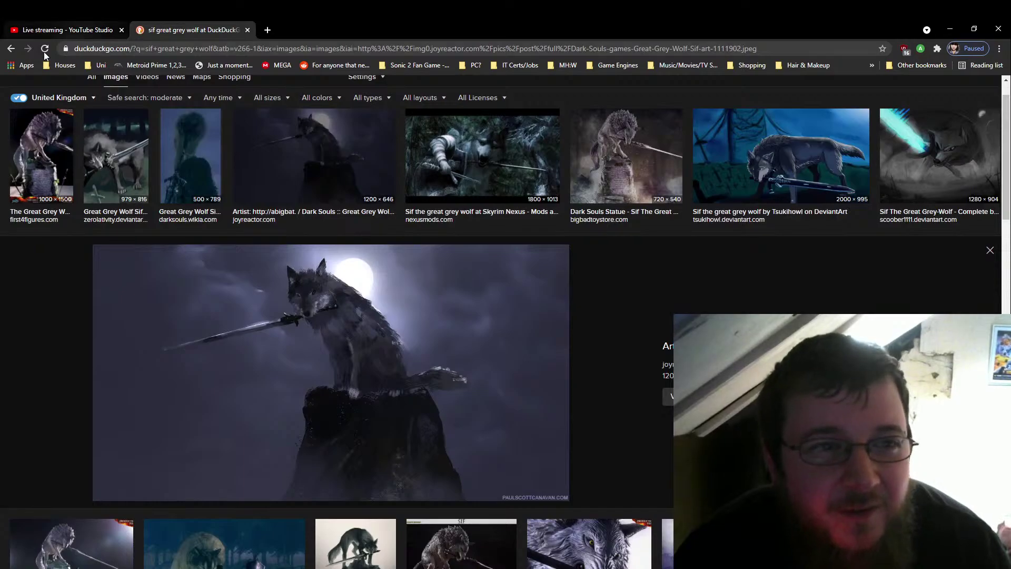
scroll(632, 230, "down", 3)
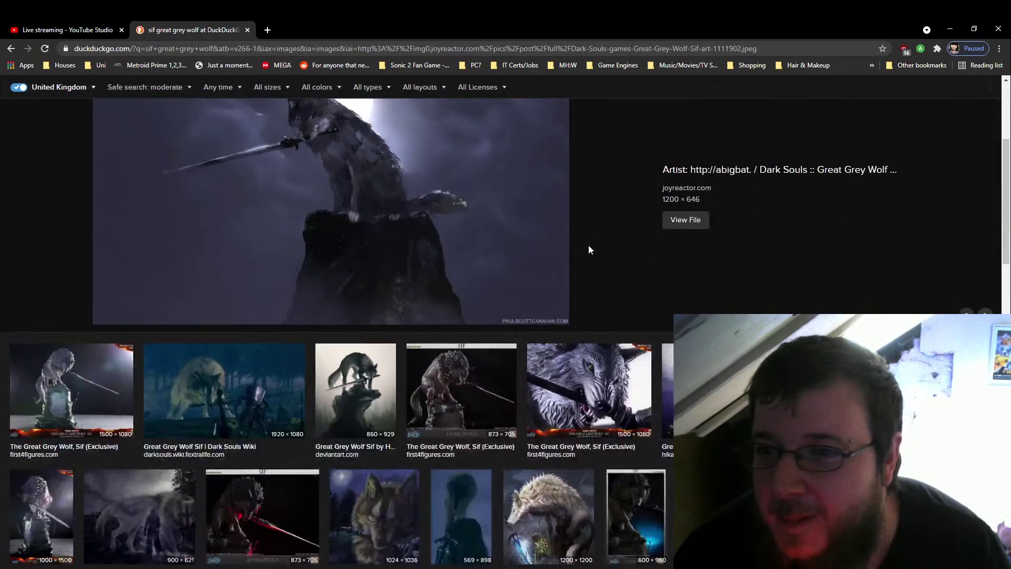
scroll(590, 246, "up", 4)
left_click(990, 294)
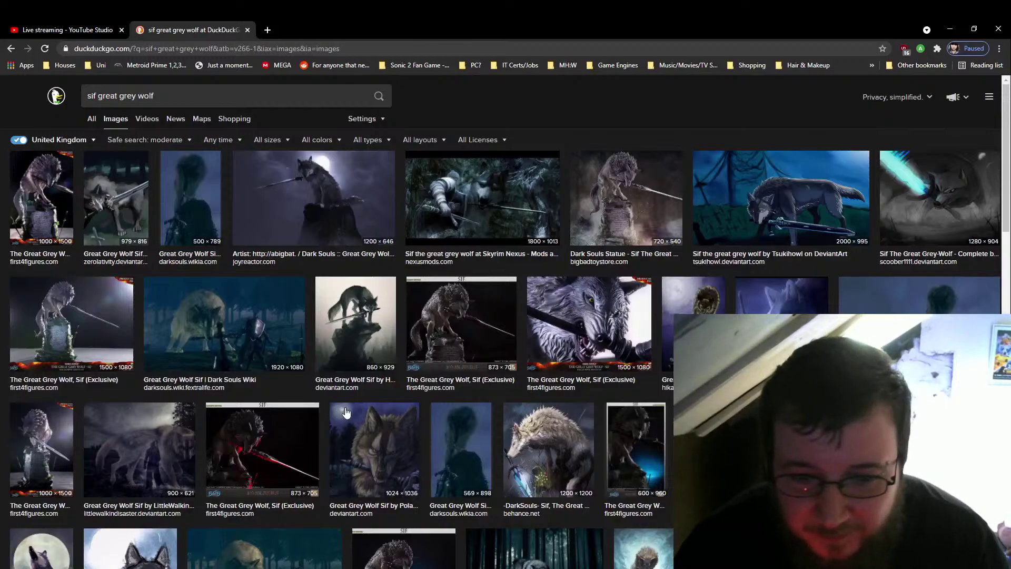
Copy the 1920 × 1080 "Great Grey Wolf Sif | Dark Souls Wiki" image and close the search tab.
left_click(230, 325)
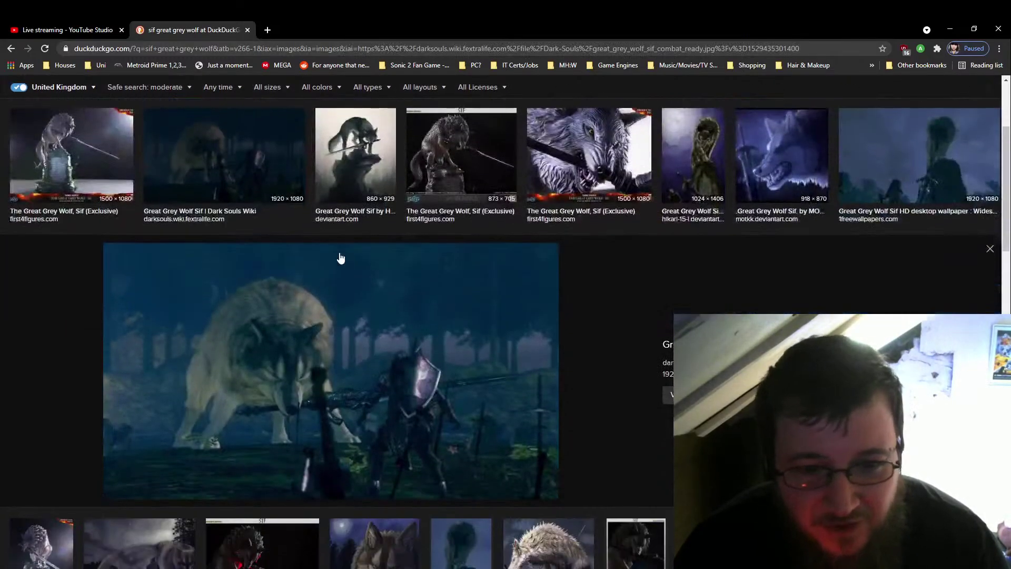
right_click(338, 359)
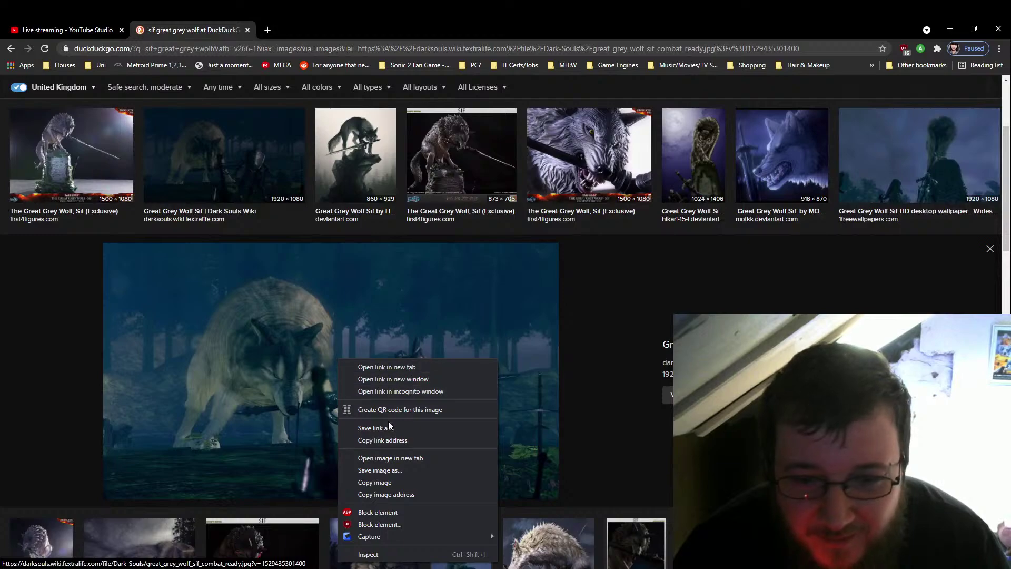
left_click(400, 482)
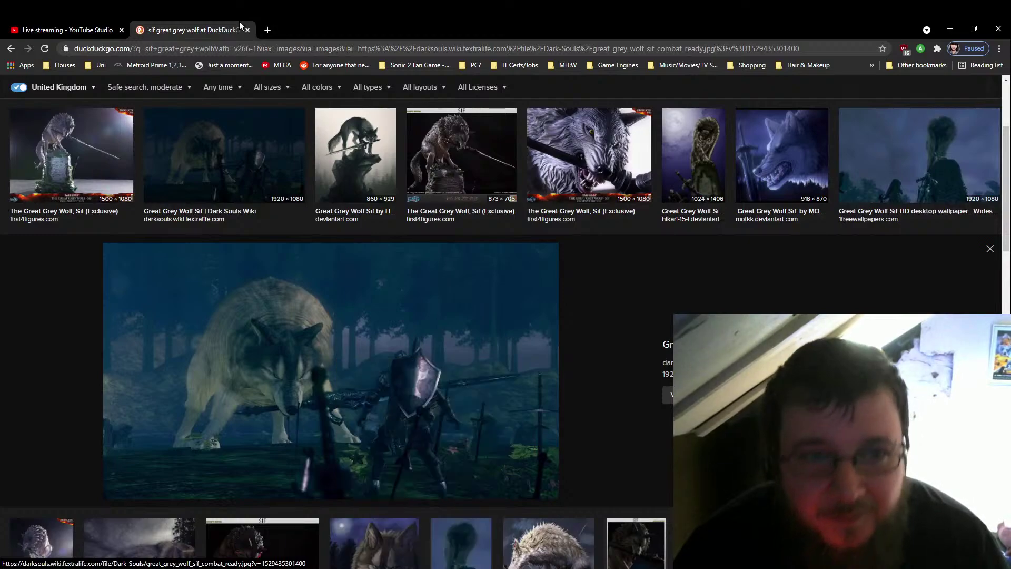
left_click(248, 30)
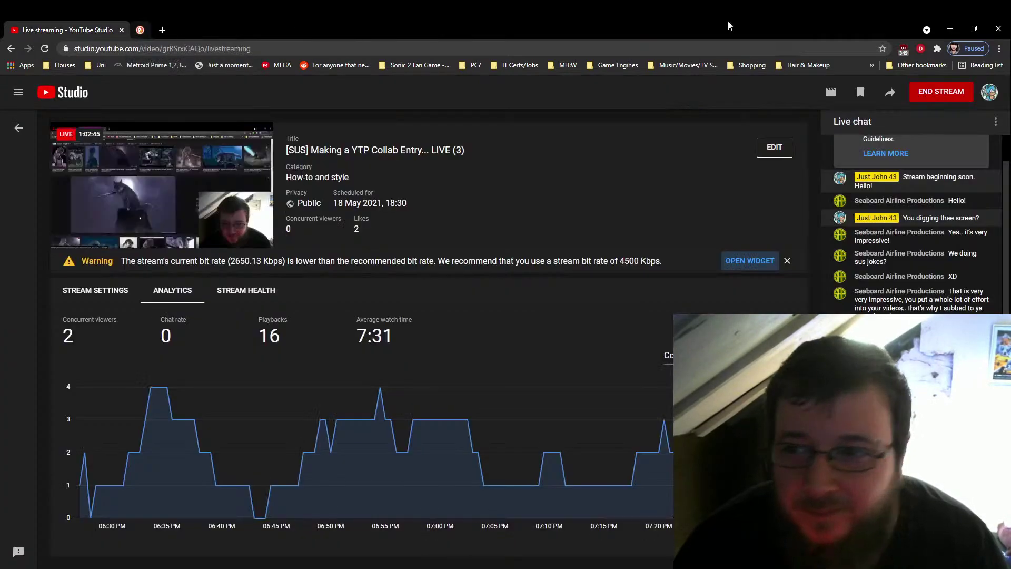
Switch back to Paint and paste the copied wolf image into a new Paint window.
left_click(956, 29)
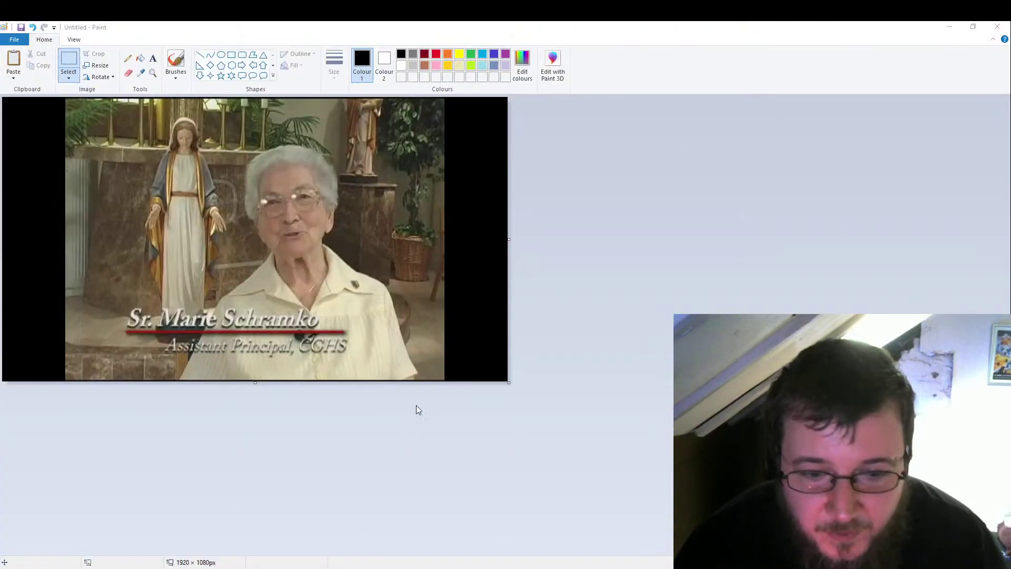
right_click(373, 567)
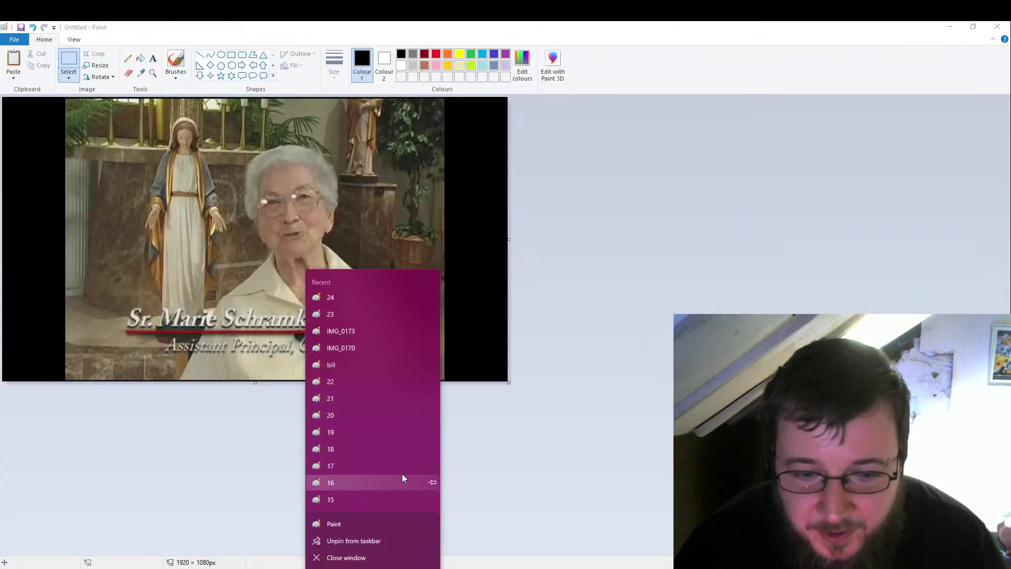
left_click(370, 524)
key("ctrl+v")
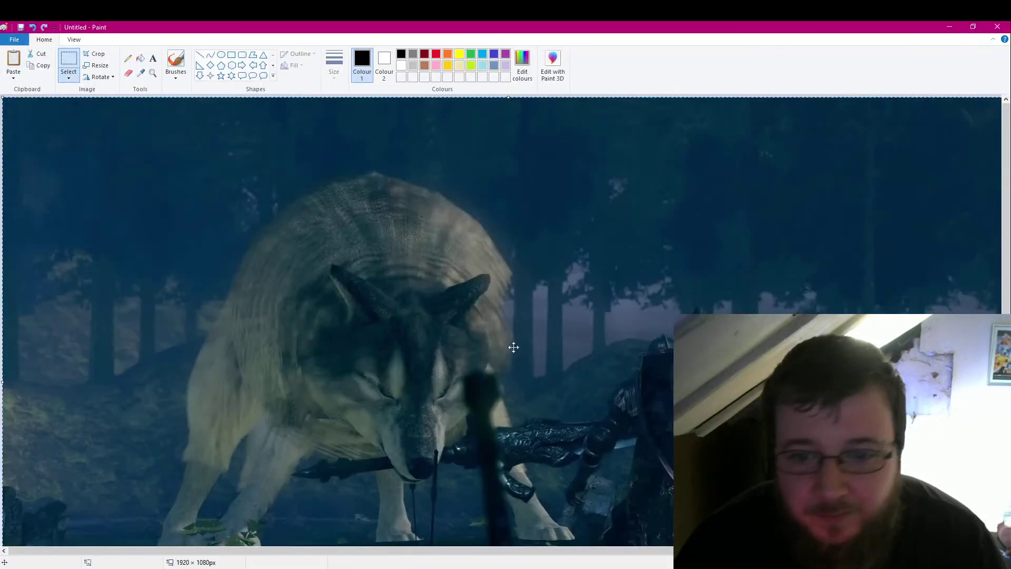
scroll(485, 348, "down", 1)
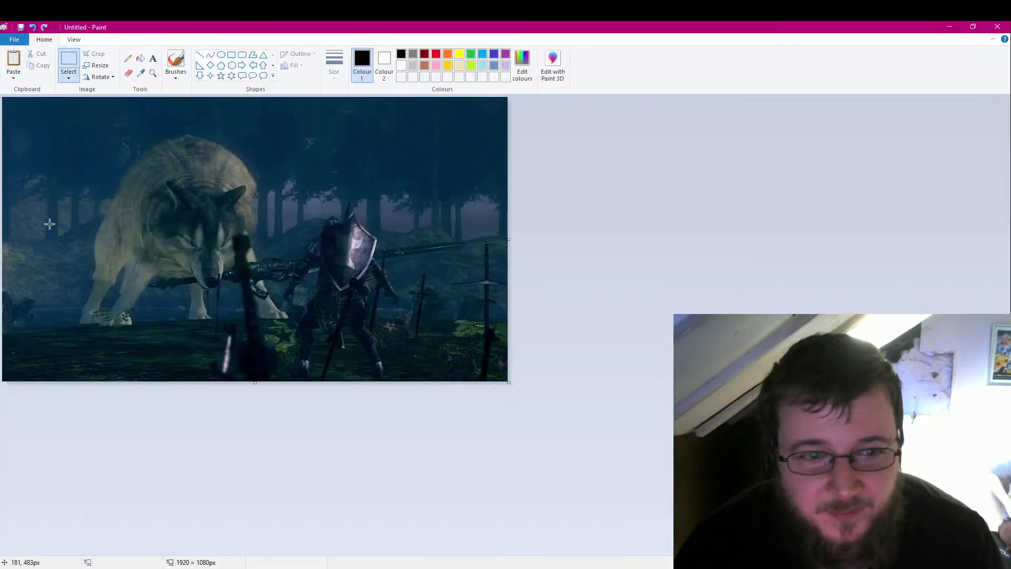
Outline the wolf's head with a free-form selection and copy it.
left_click(70, 77)
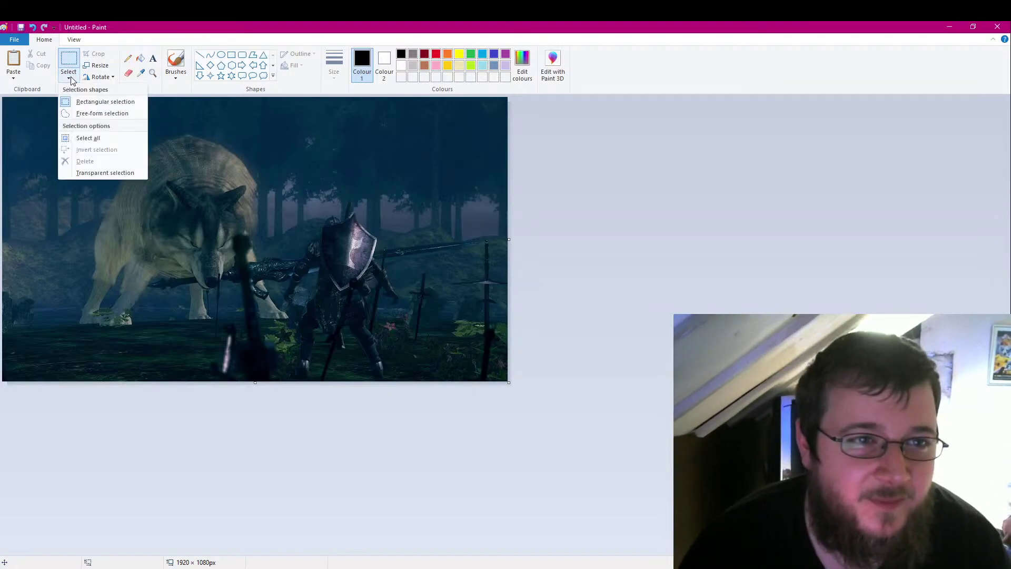
left_click(102, 113)
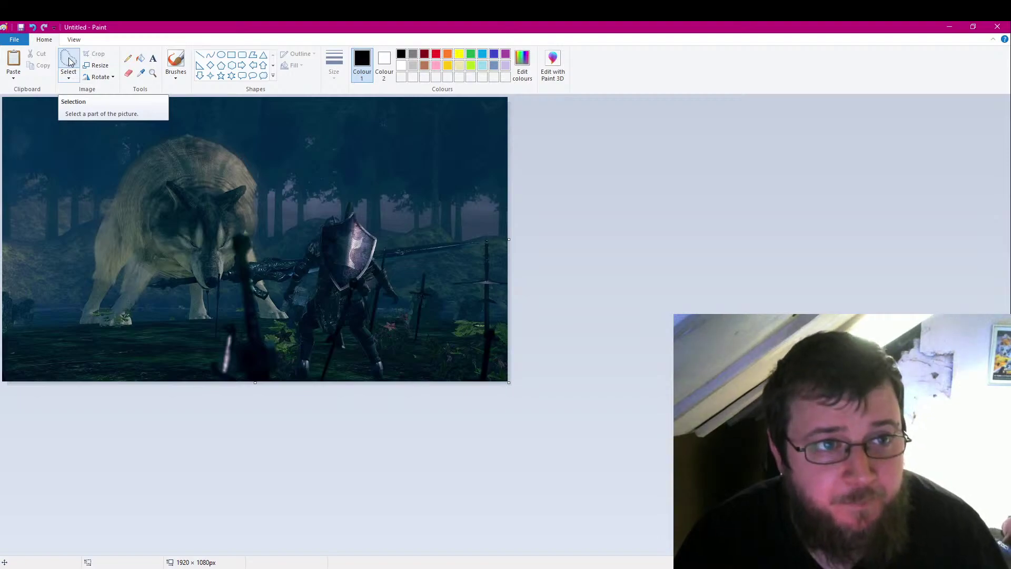
left_click(67, 76)
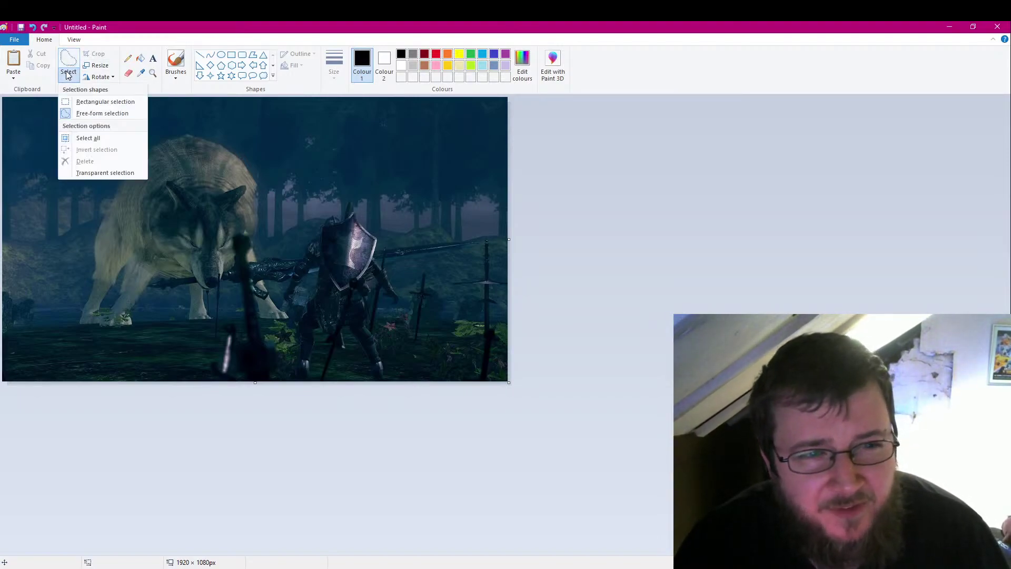
left_click(102, 113)
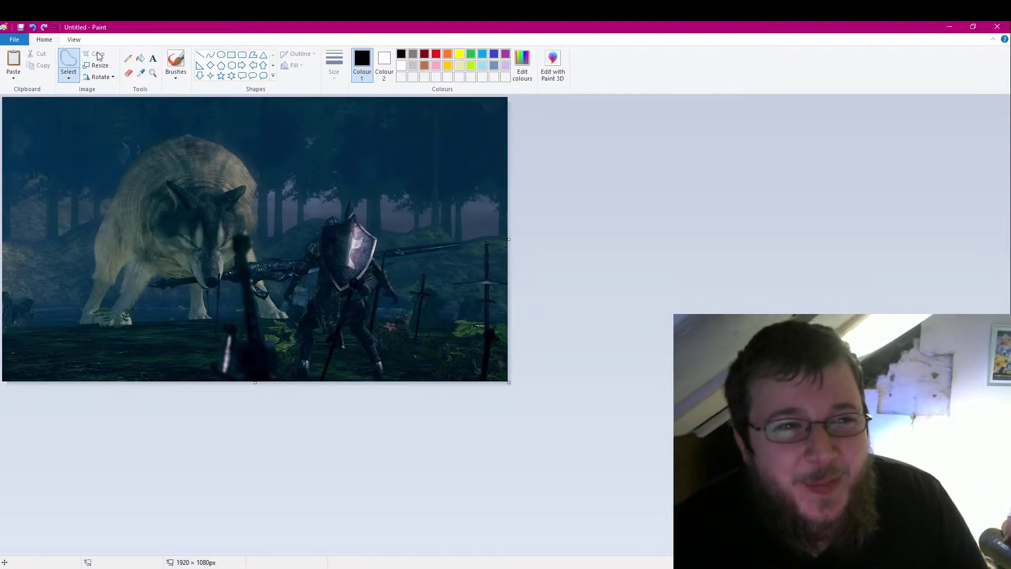
left_click_drag(169, 181, 214, 194)
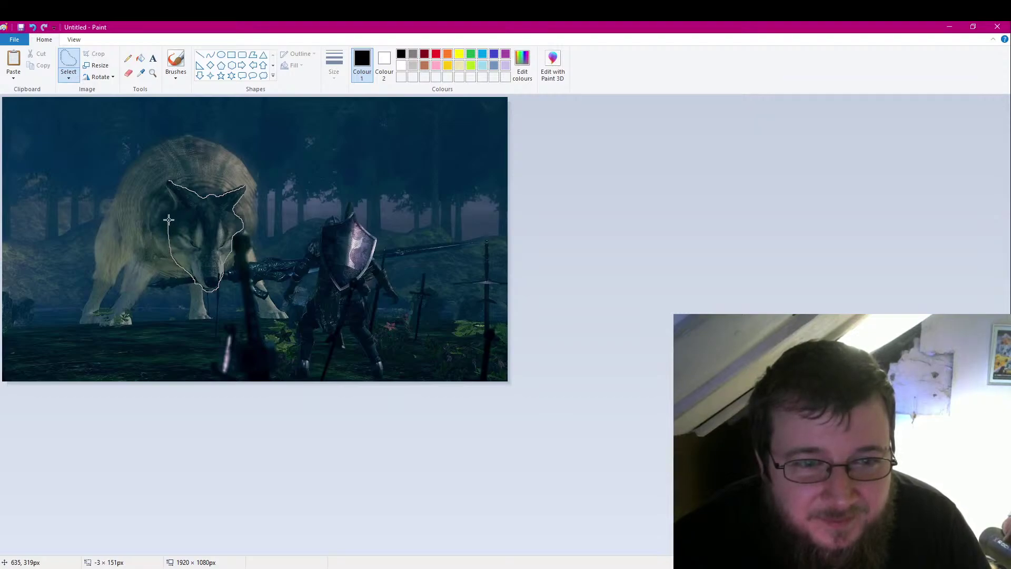
left_click_drag(166, 181, 166, 180)
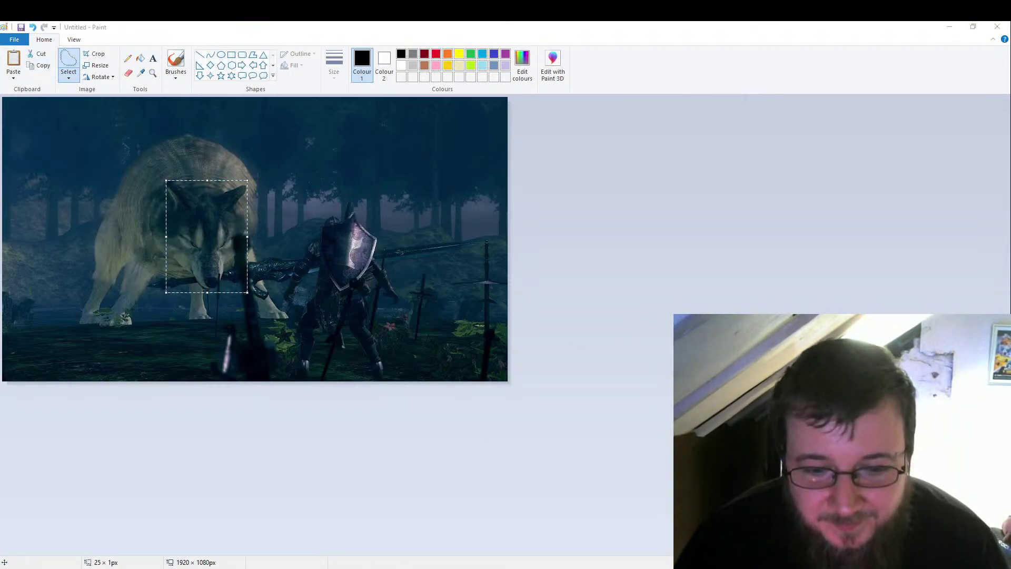
Paste the wolf head into the Paint window with the interview still and place it over the woman's face.
left_click(308, 552)
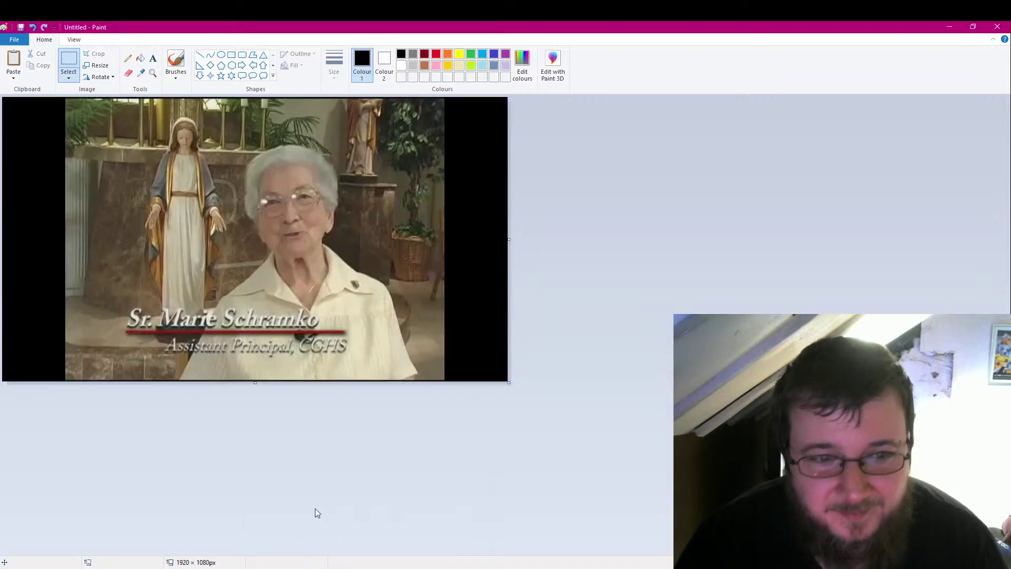
left_click(68, 77)
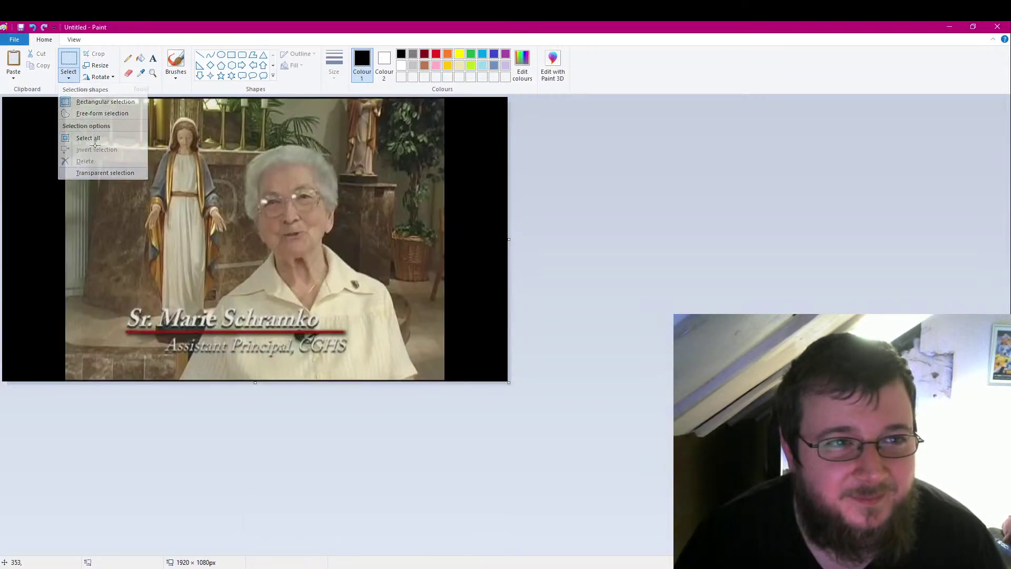
left_click(13, 61)
left_click(13, 61)
left_click_drag(50, 156, 307, 216)
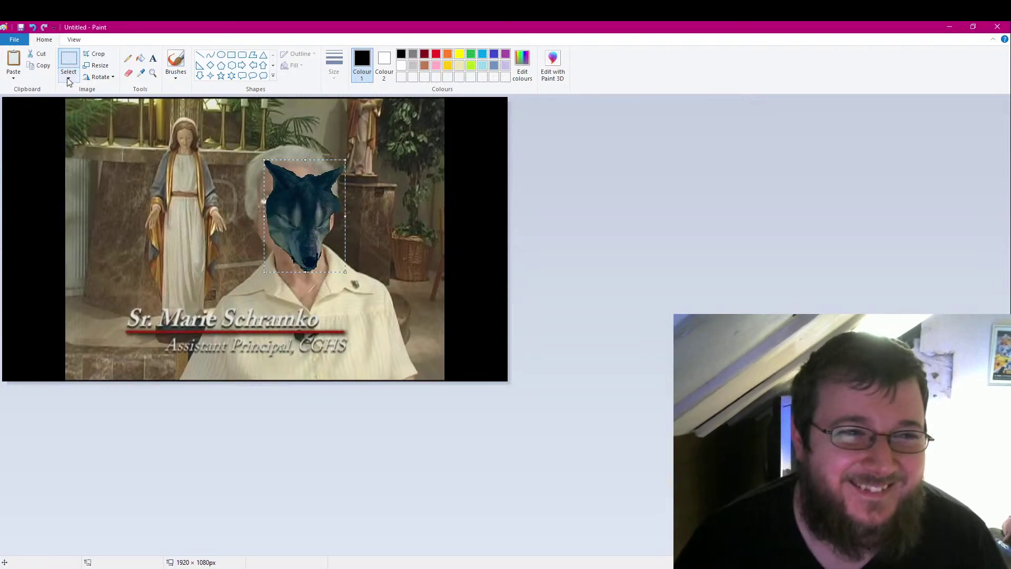
Flip the pasted wolf head horizontally and shift it slightly up and left on the woman's face.
left_click(69, 80)
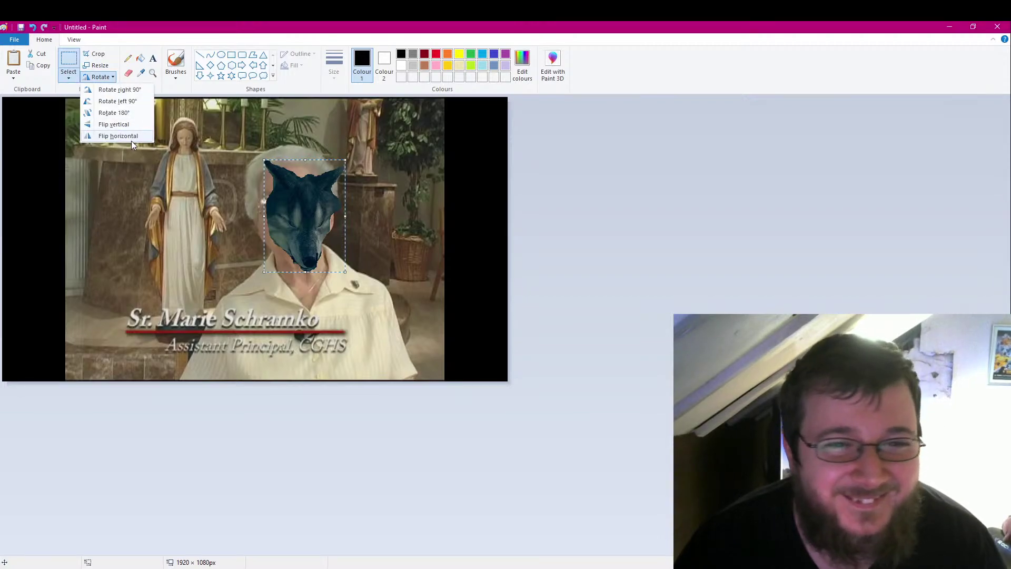
left_click(104, 173)
left_click_drag(297, 210, 278, 197)
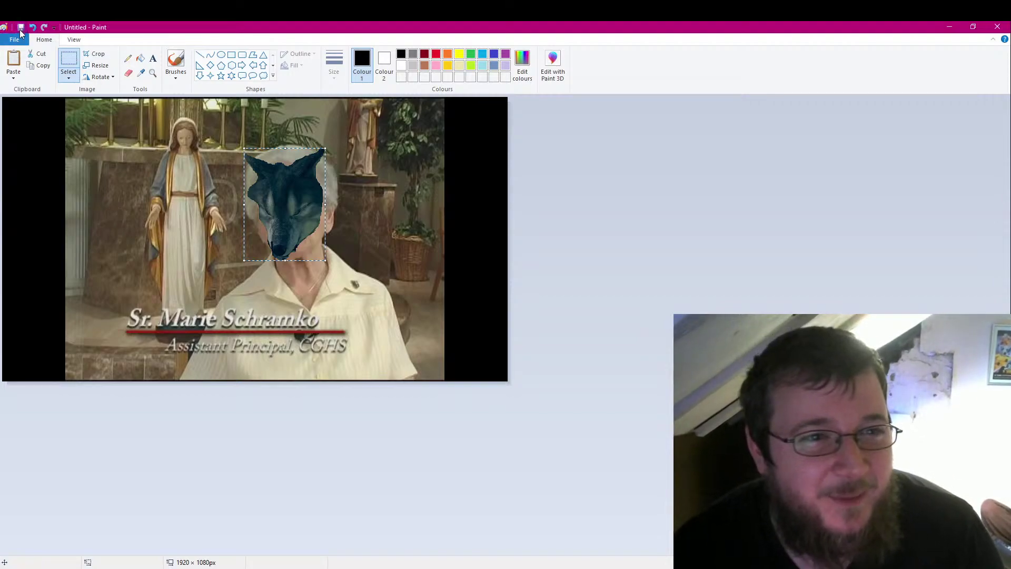
Save the combined picture as a PNG named 25 in the stills folder.
key("ctrl+s")
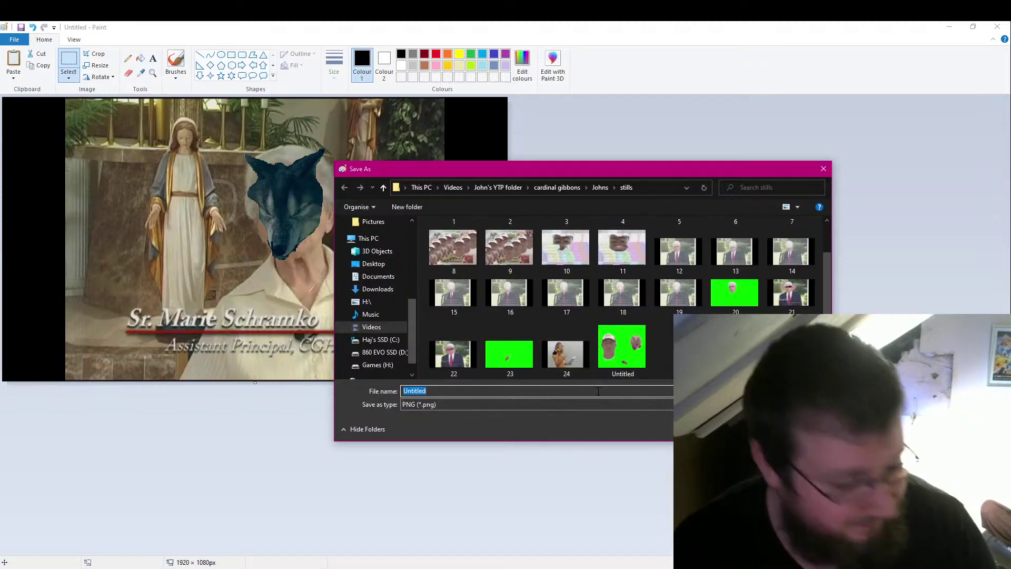
type("25")
key("Return")
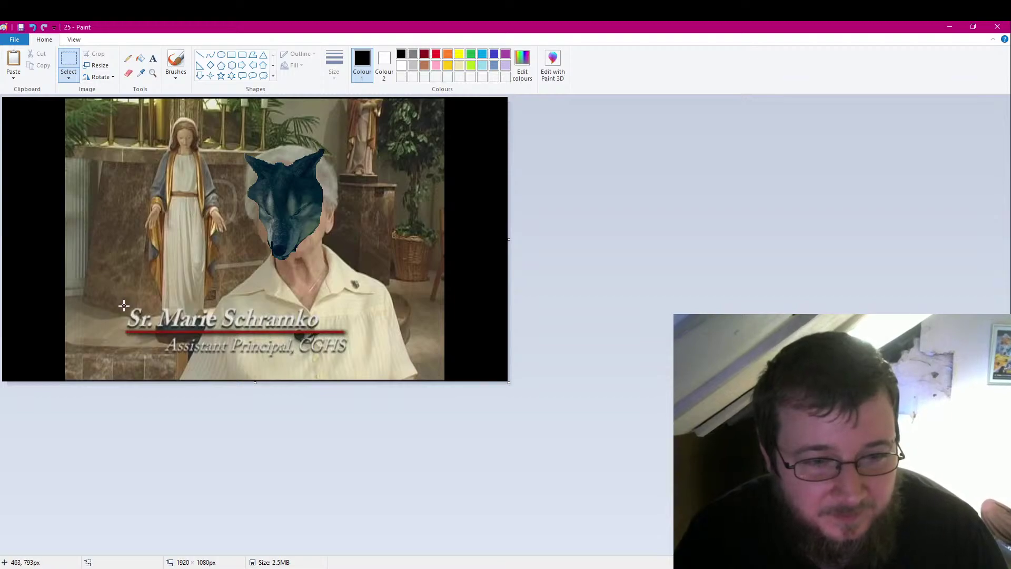
Move the caption's name line to the picture's upper-left corner and fill the gap it leaves with black.
left_click_drag(147, 322, 173, 336)
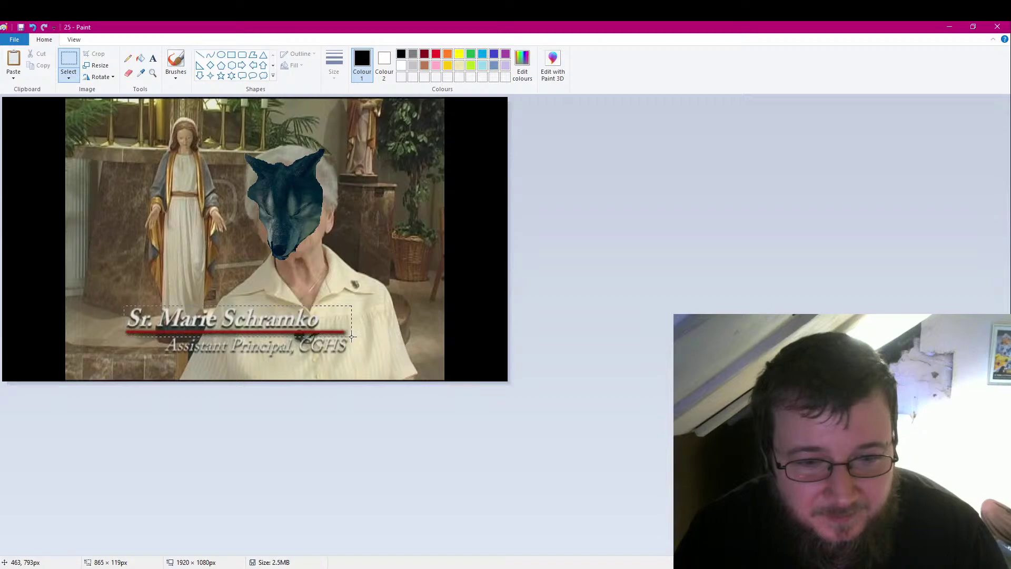
left_click_drag(349, 335, 350, 335)
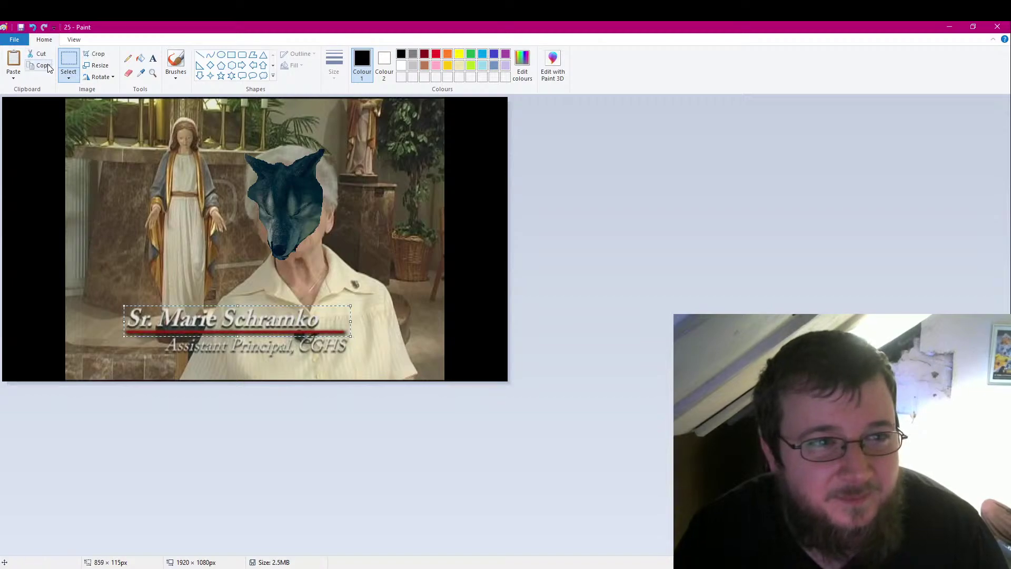
left_click_drag(218, 319, 96, 112)
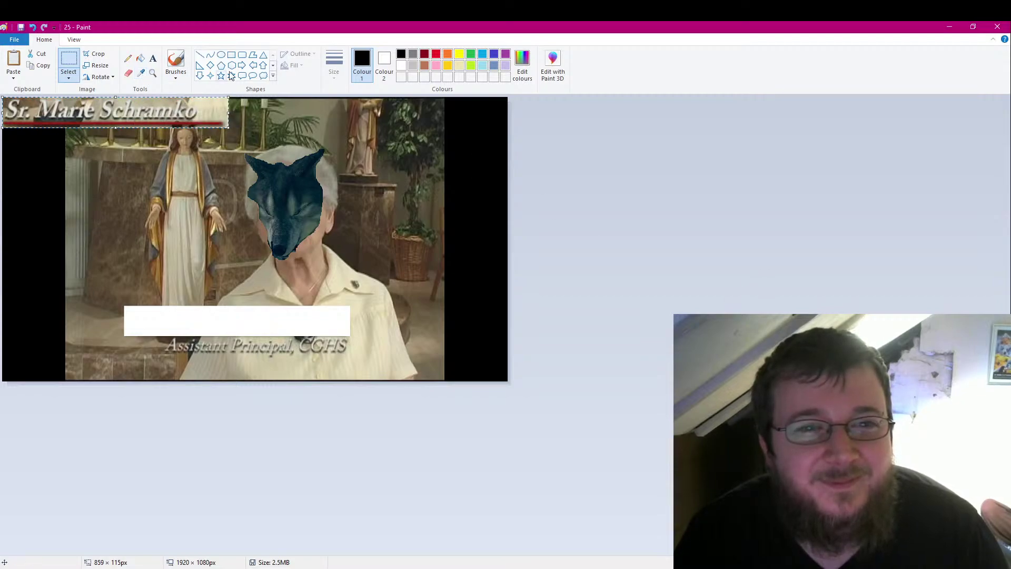
left_click(140, 58)
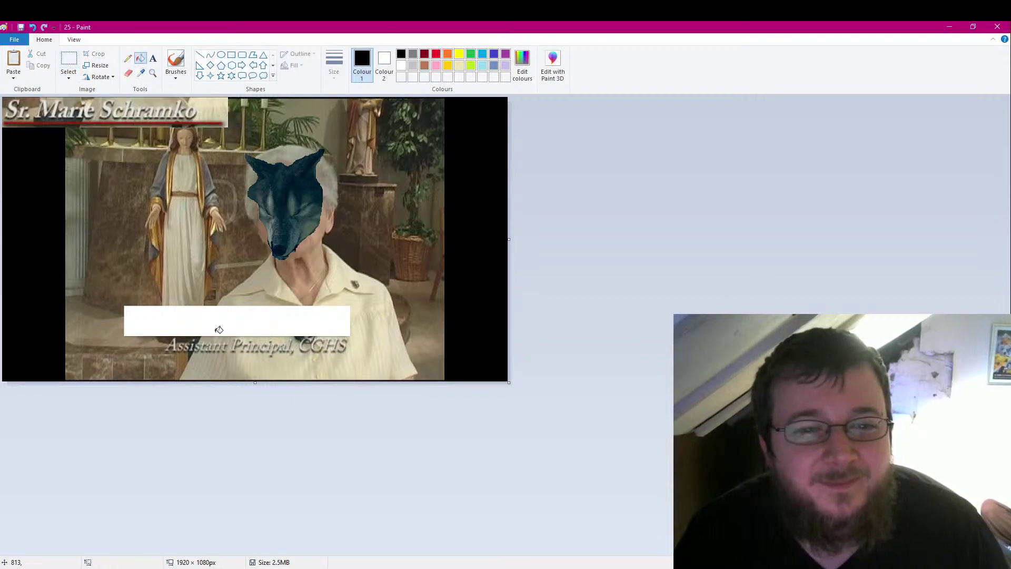
left_click(242, 315)
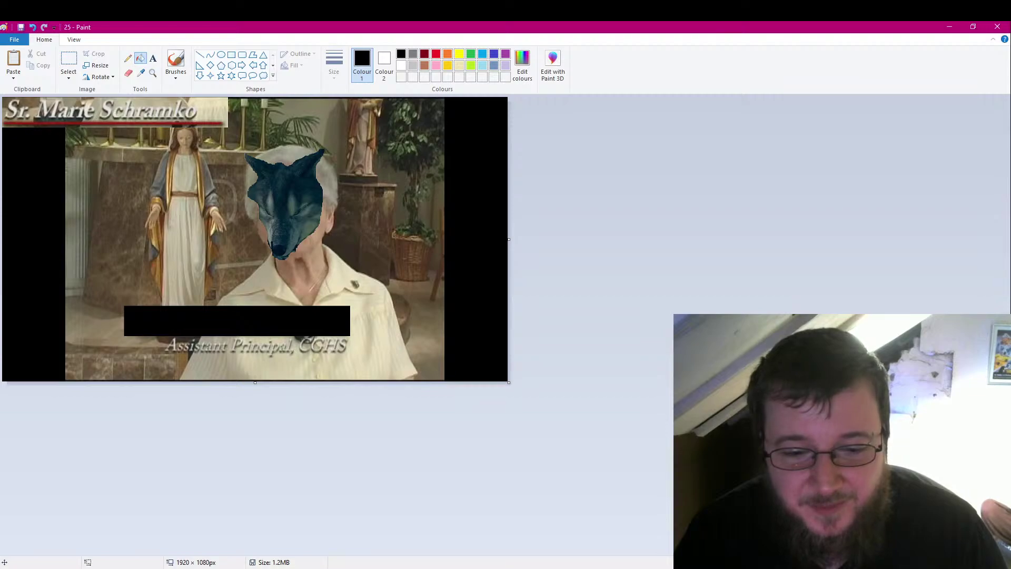
Switch to the browser and search DuckDuckGo images for "dark souls" in a new tab.
key("alt+Tab")
left_click(141, 30)
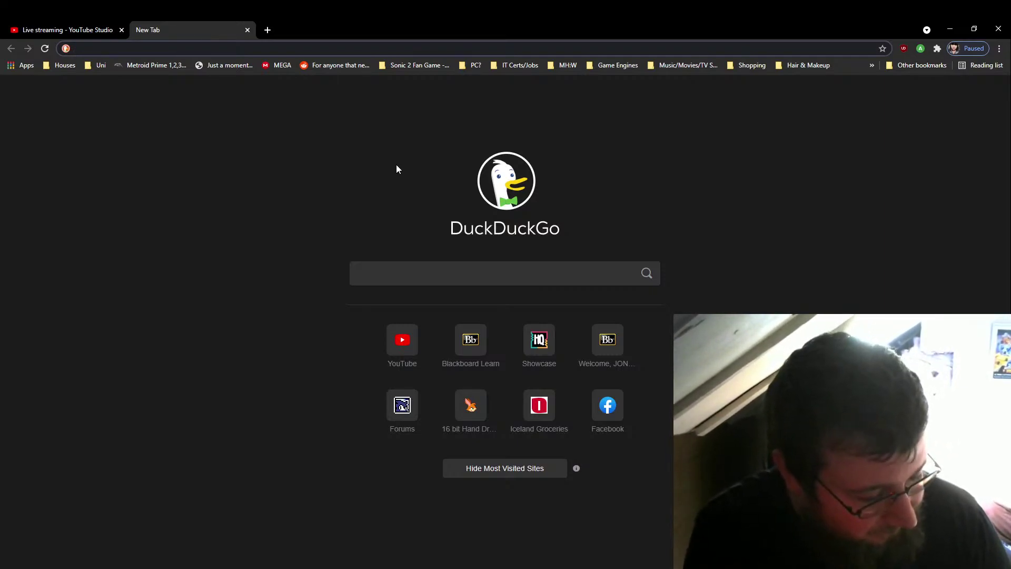
type("dark so")
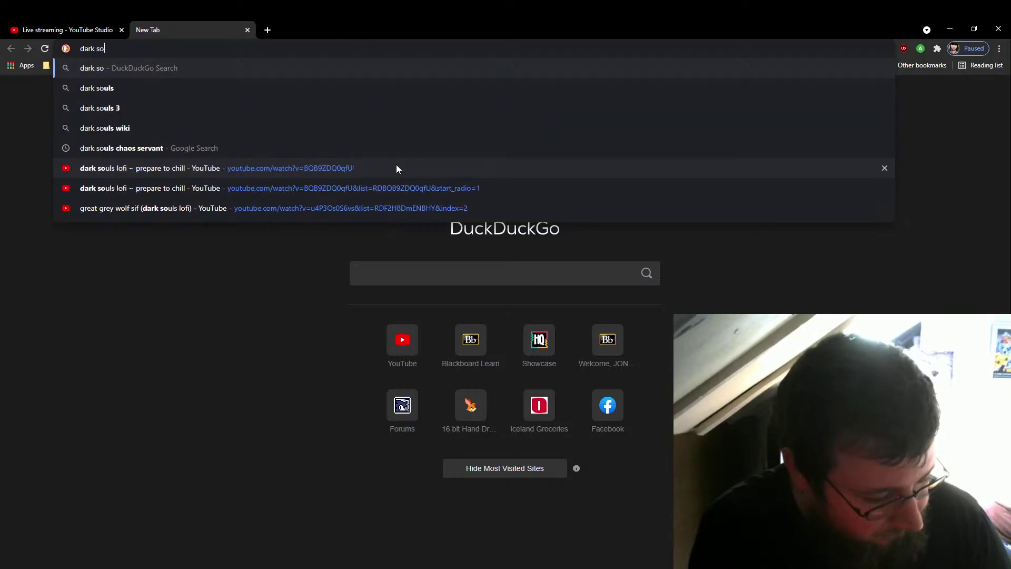
type("uls")
key("Return")
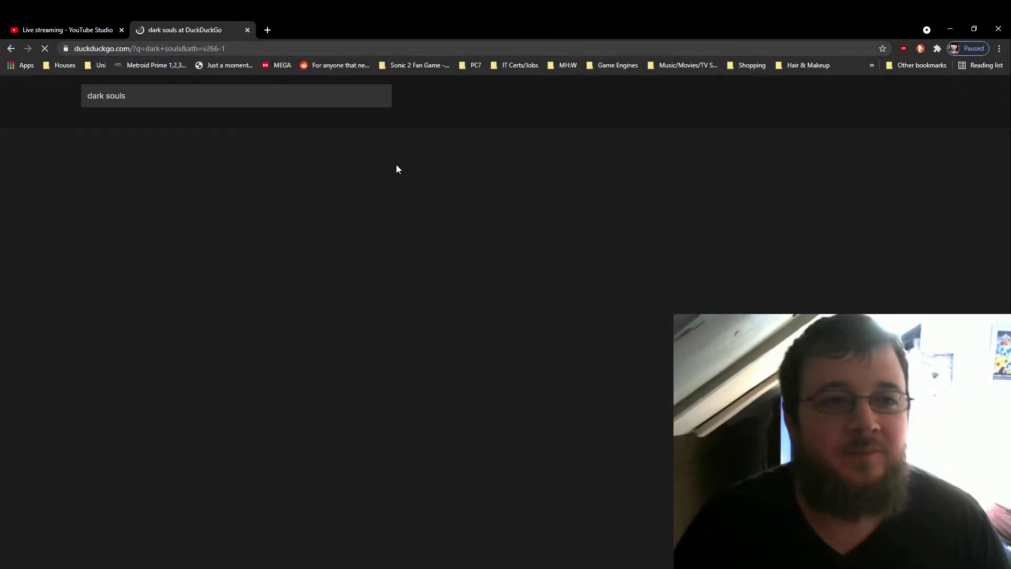
left_click(115, 118)
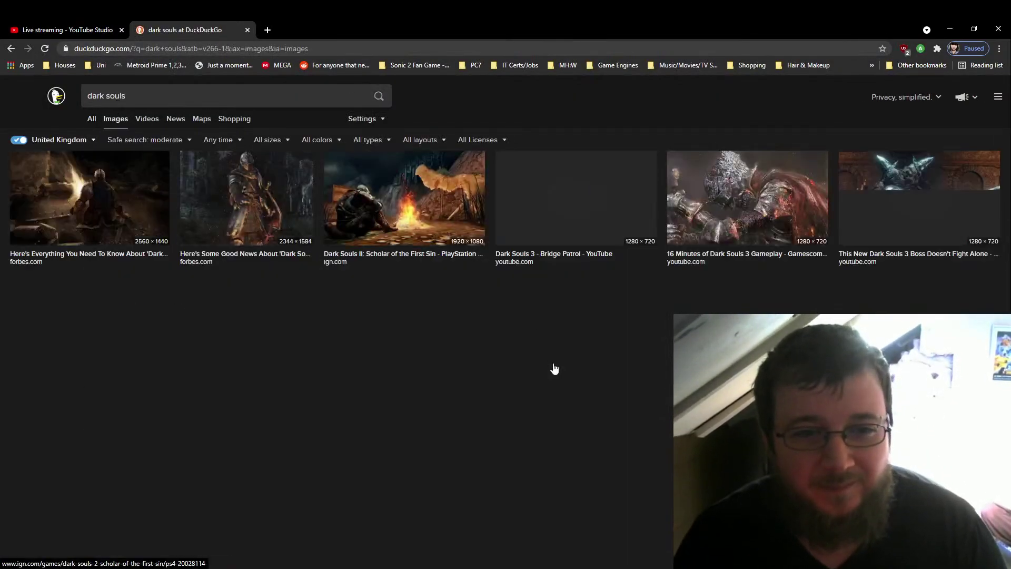
Look through the Dark Souls image results, including the Wikipedia gameplay screenshot, for a usable on-screen name bar.
scroll(553, 388, "down", 3)
scroll(553, 388, "up", 3)
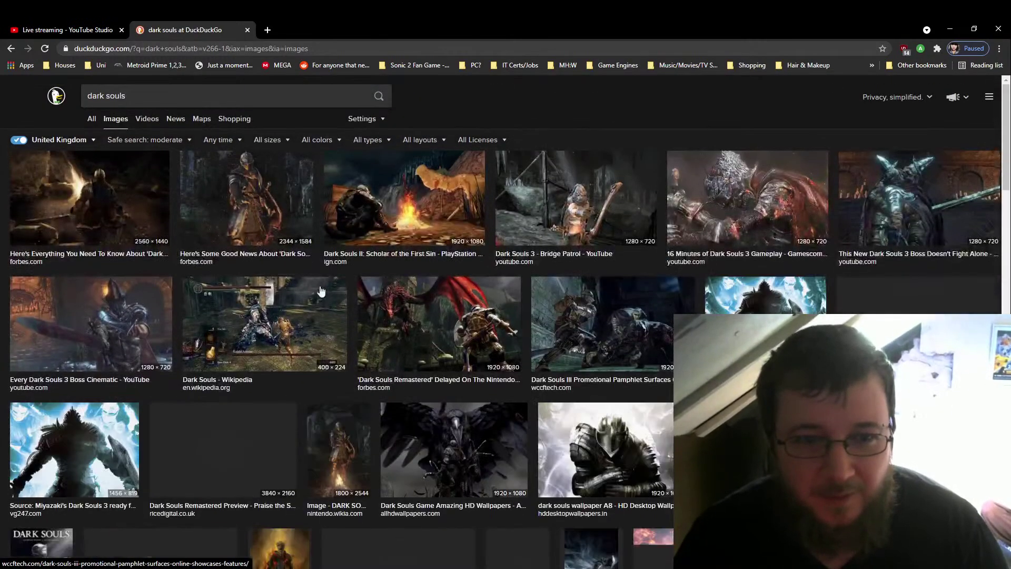
left_click(316, 342)
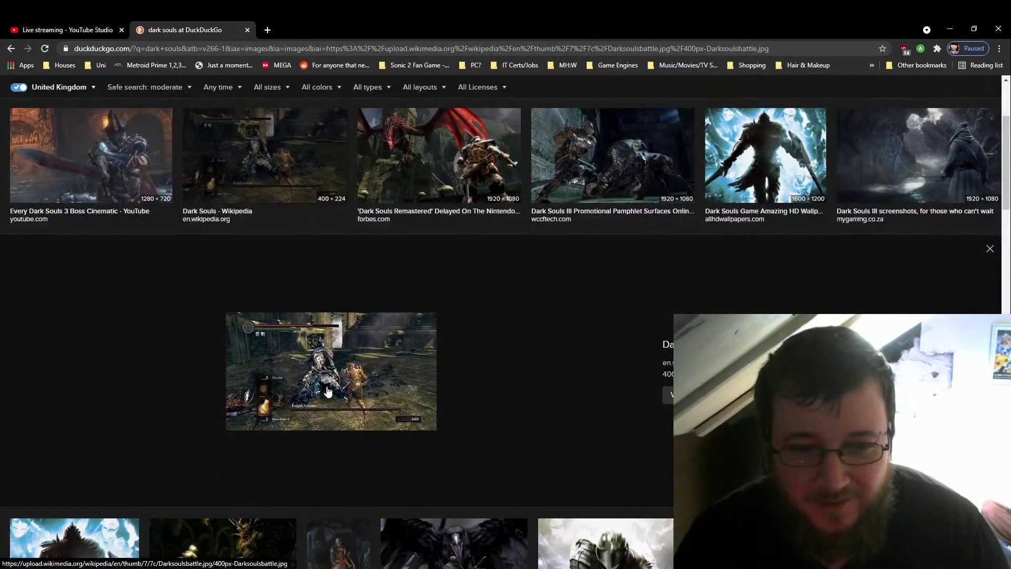
scroll(314, 400, "down", 6)
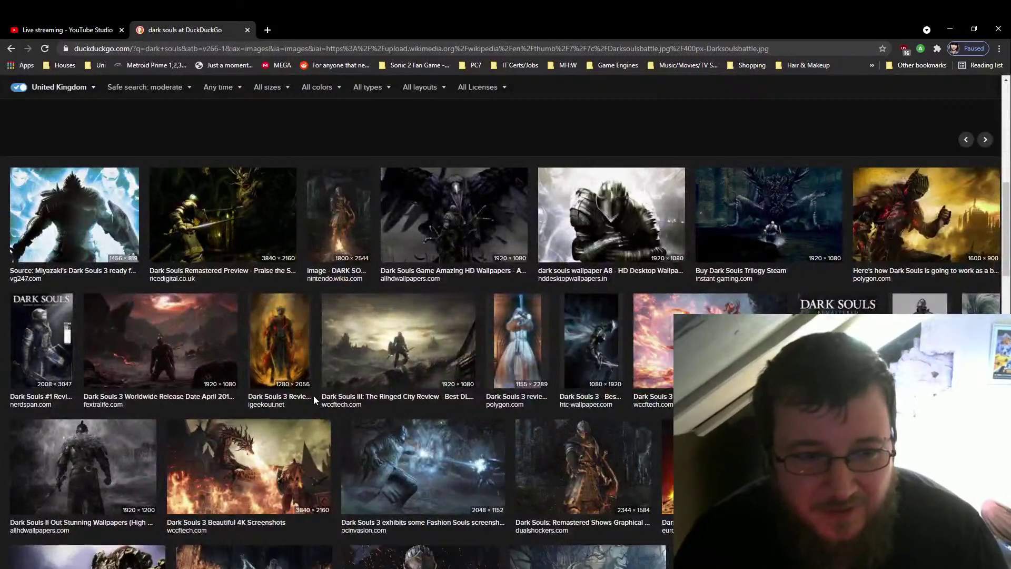
scroll(537, 436, "down", 6)
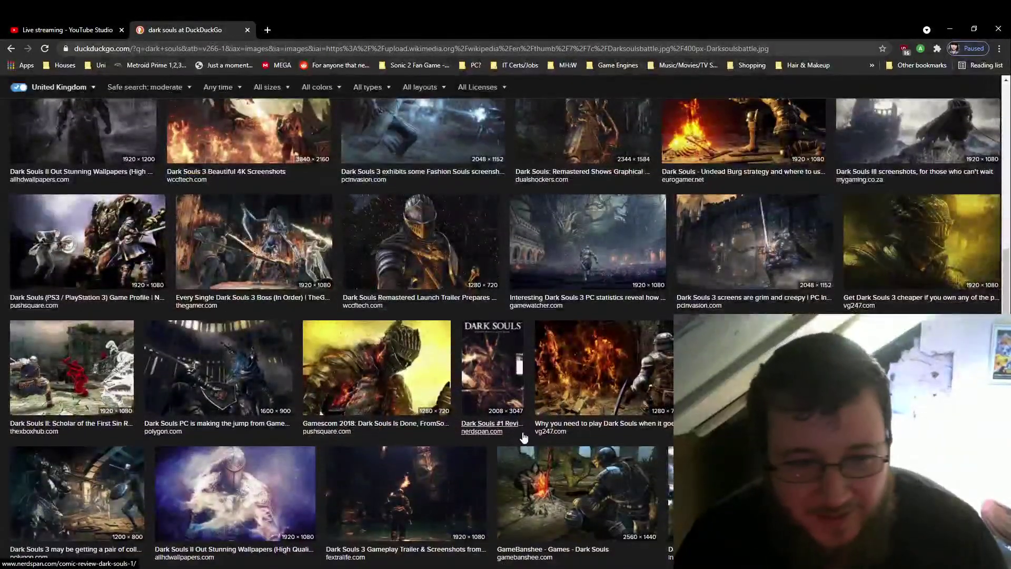
scroll(523, 437, "down", 3)
scroll(523, 436, "down", 3)
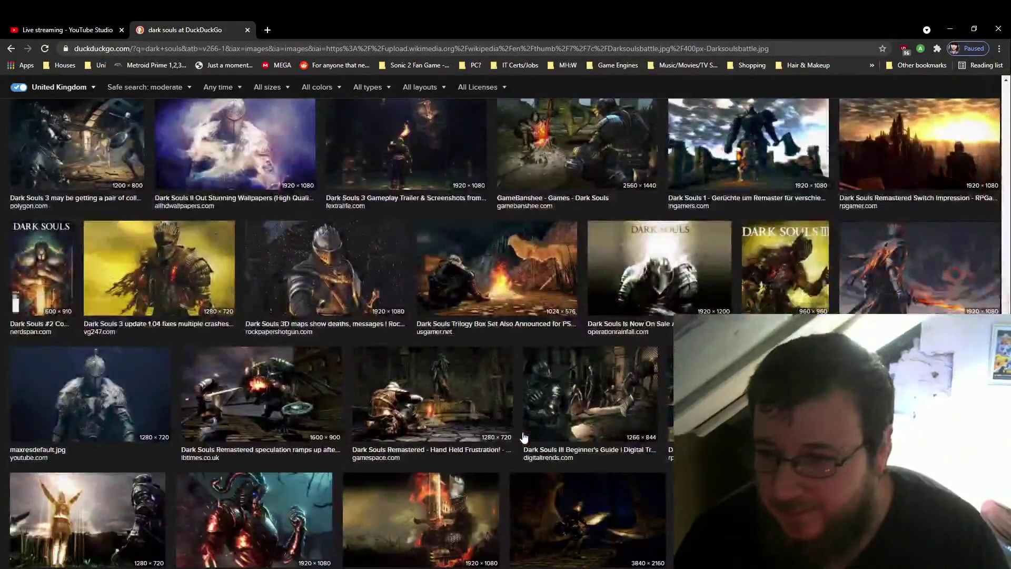
scroll(522, 436, "down", 6)
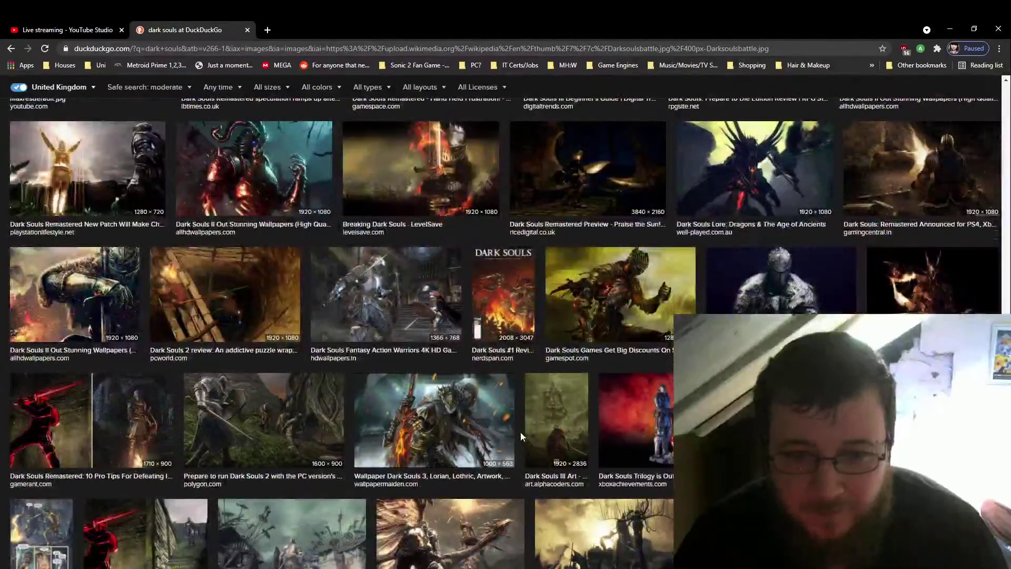
scroll(519, 437, "down", 12)
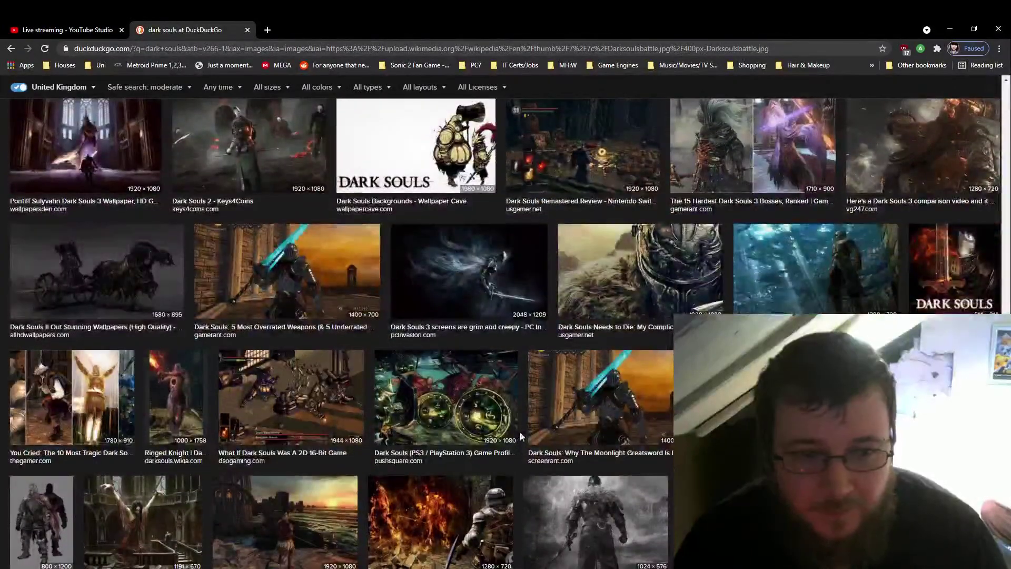
scroll(519, 436, "up", 20)
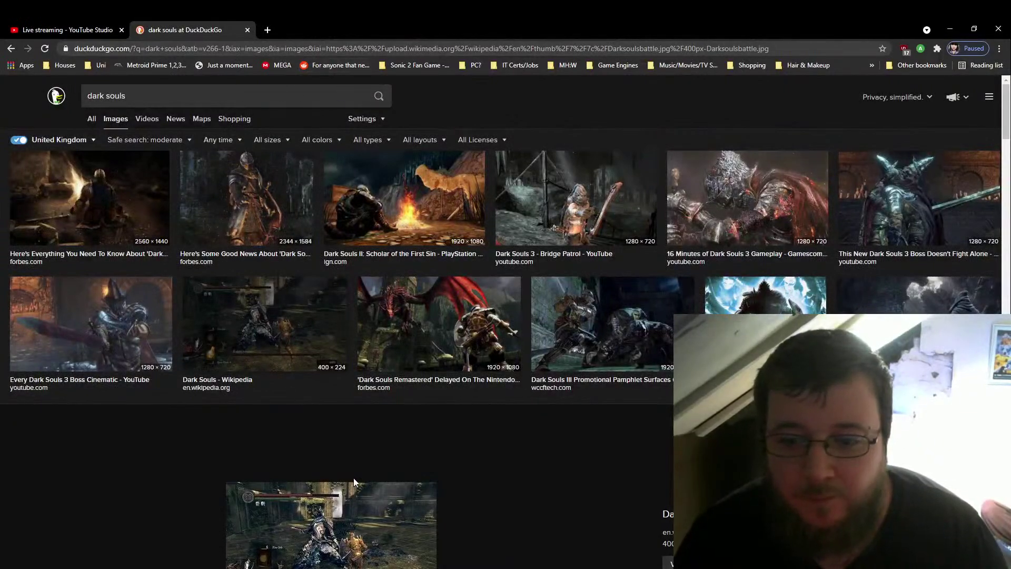
scroll(353, 480, "down", 3)
scroll(250, 130, "up", 3)
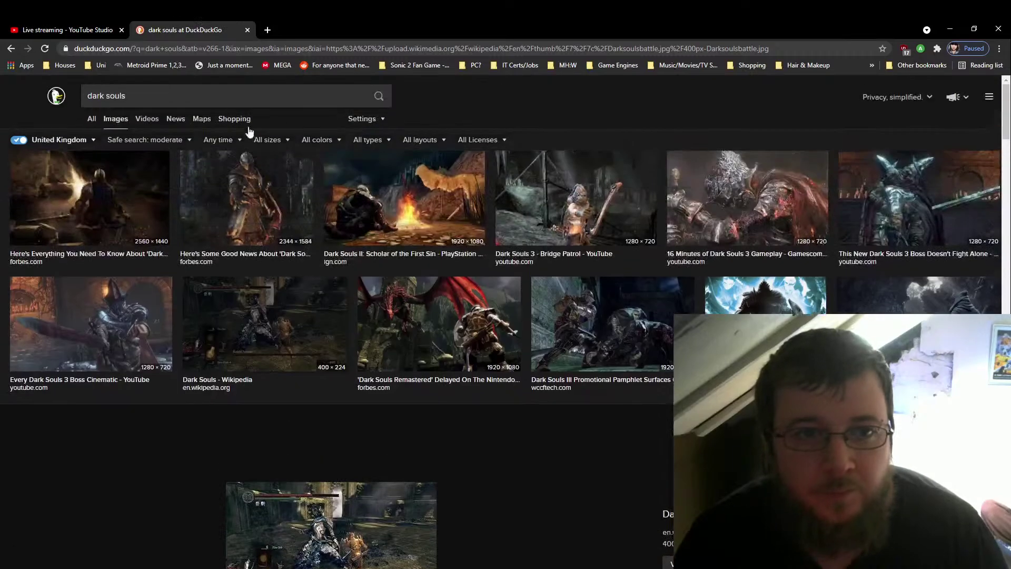
Change the image search to "dark souls screenshot".
left_click(248, 95)
type("s")
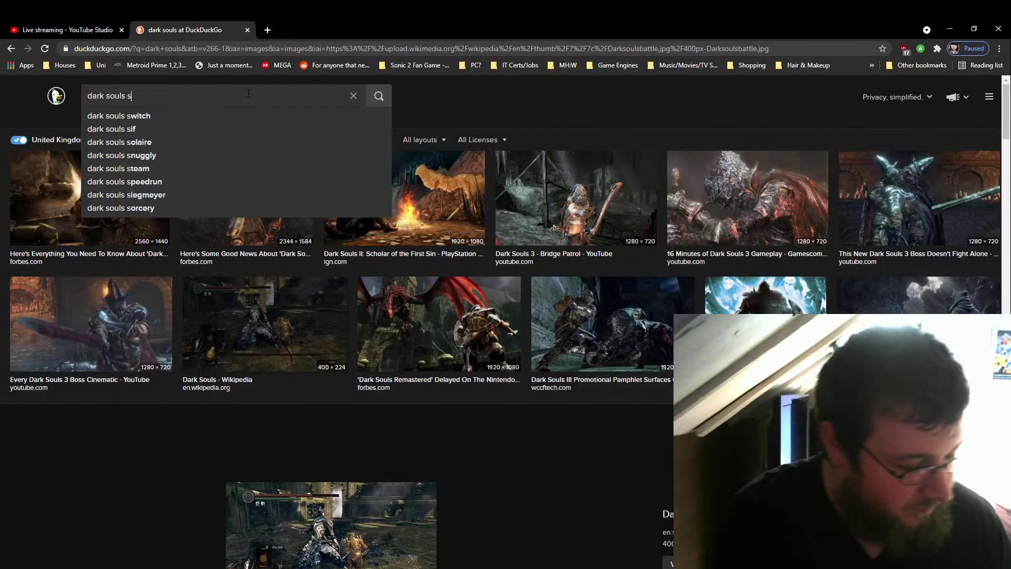
type("creensh")
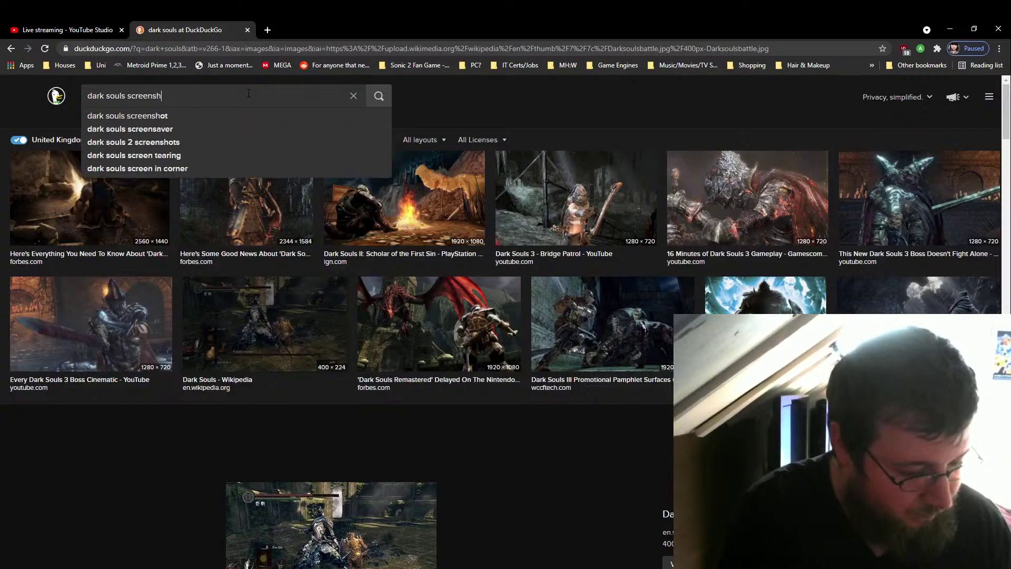
type("ot")
key("Return")
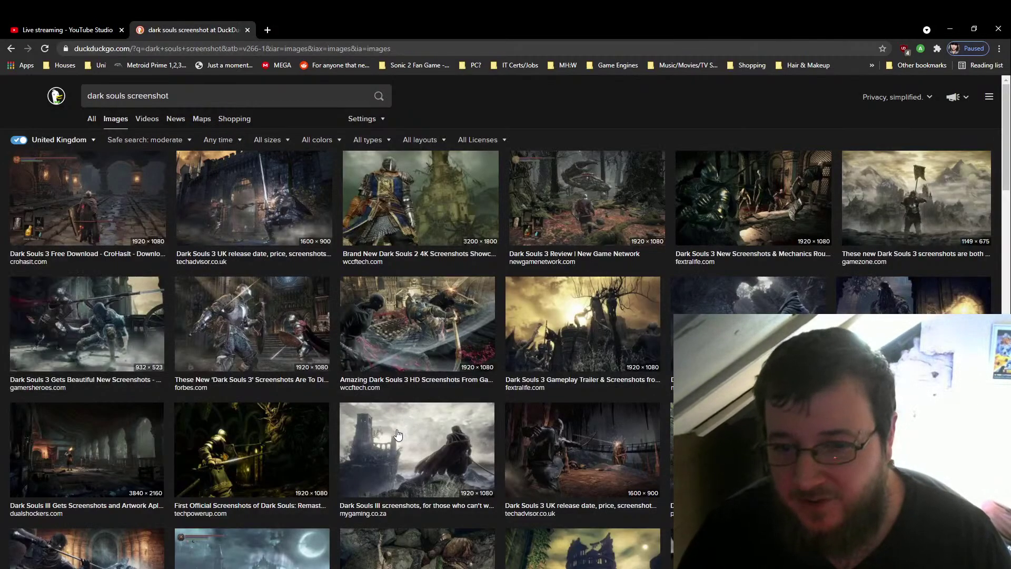
Find the giantbomb.com Dark Souls screenshot with the full player HUD among the results and copy the image.
scroll(392, 447, "down", 5)
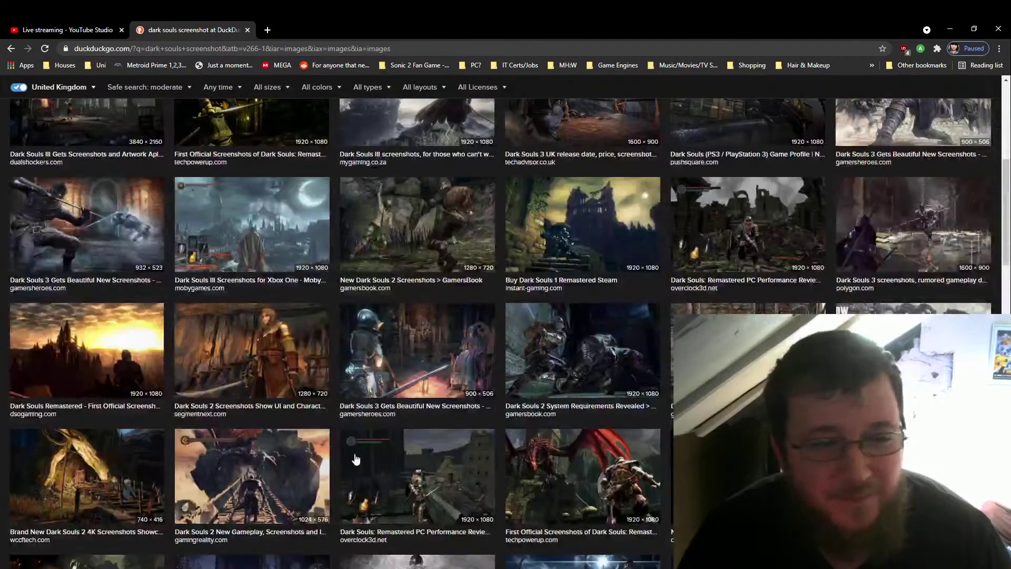
scroll(356, 459, "down", 3)
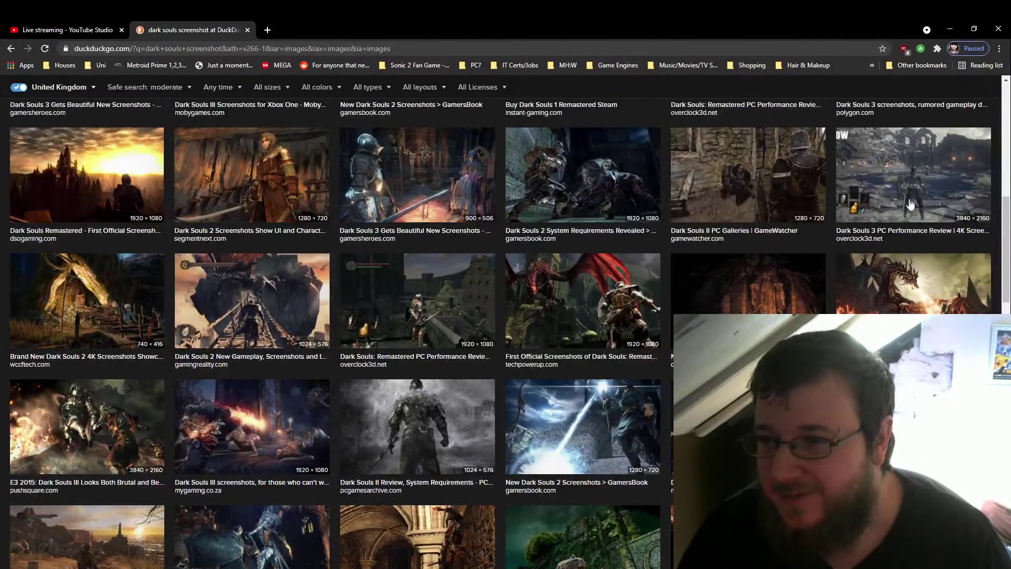
scroll(300, 378, "up", 8)
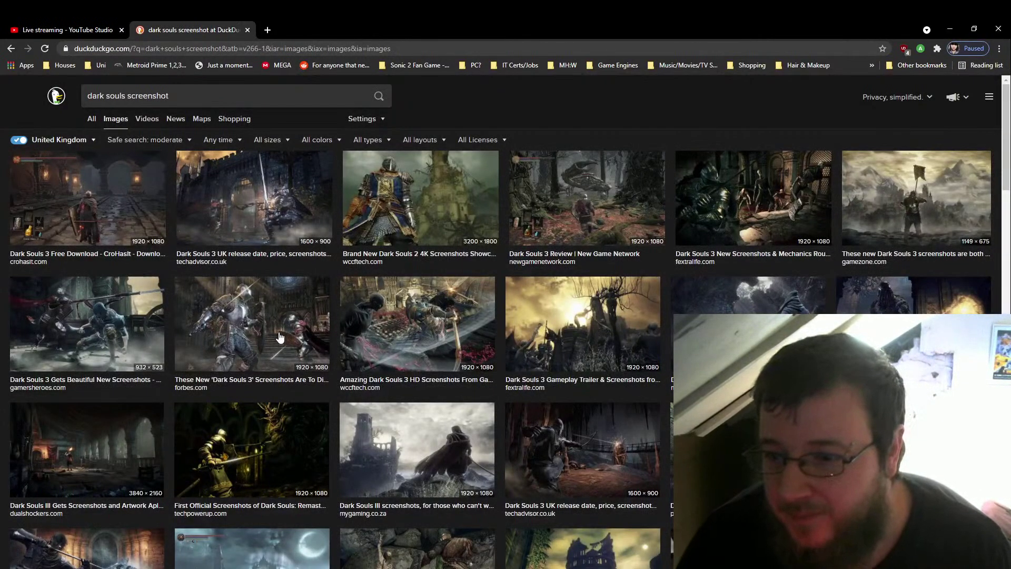
scroll(304, 347, "down", 3)
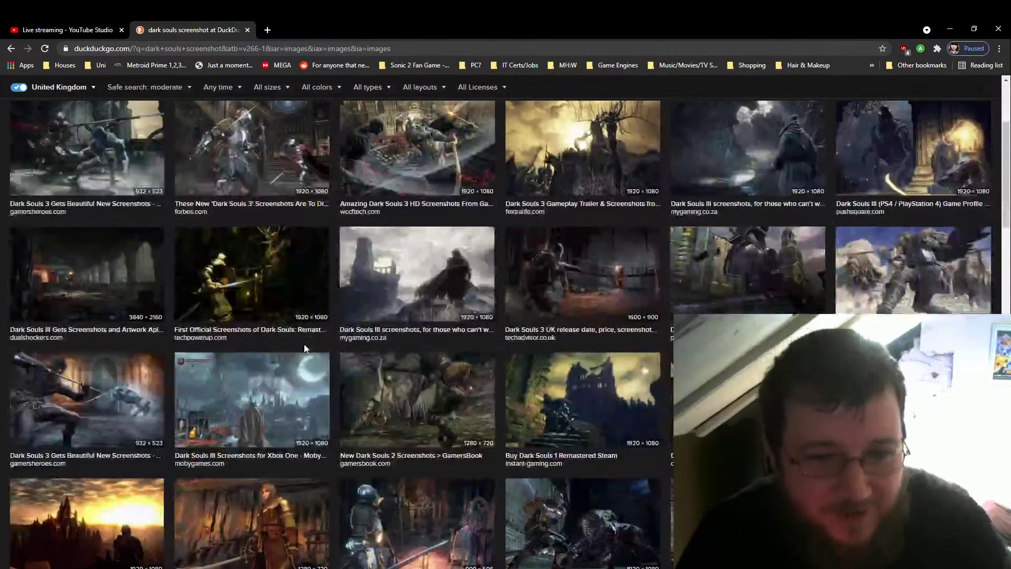
scroll(304, 347, "down", 10)
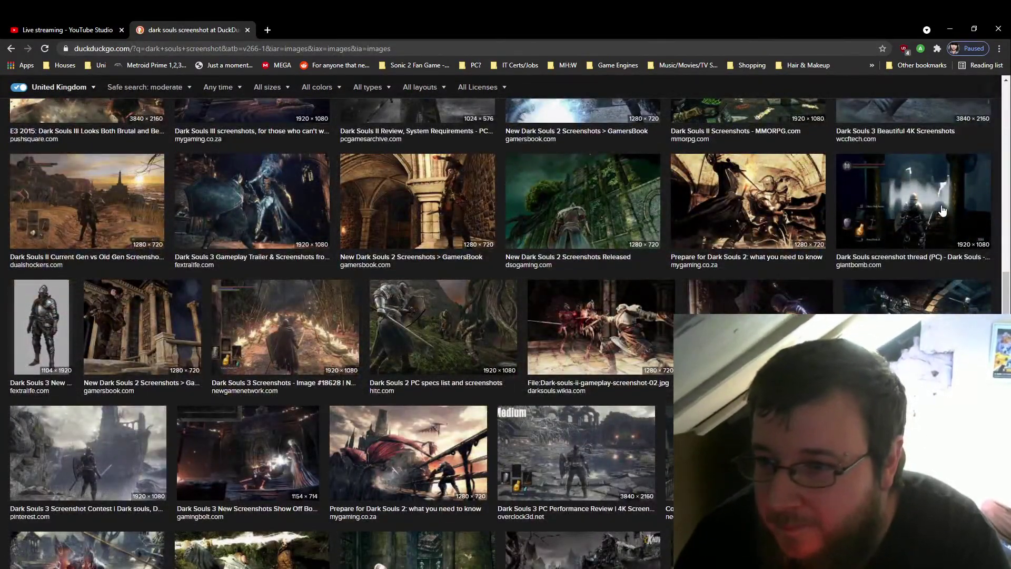
left_click(942, 210)
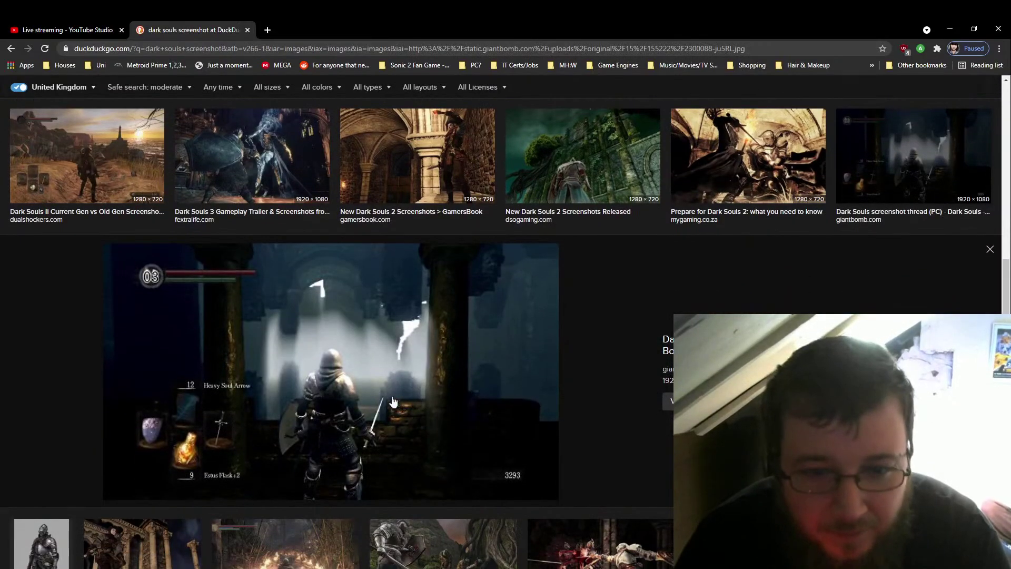
right_click(269, 395)
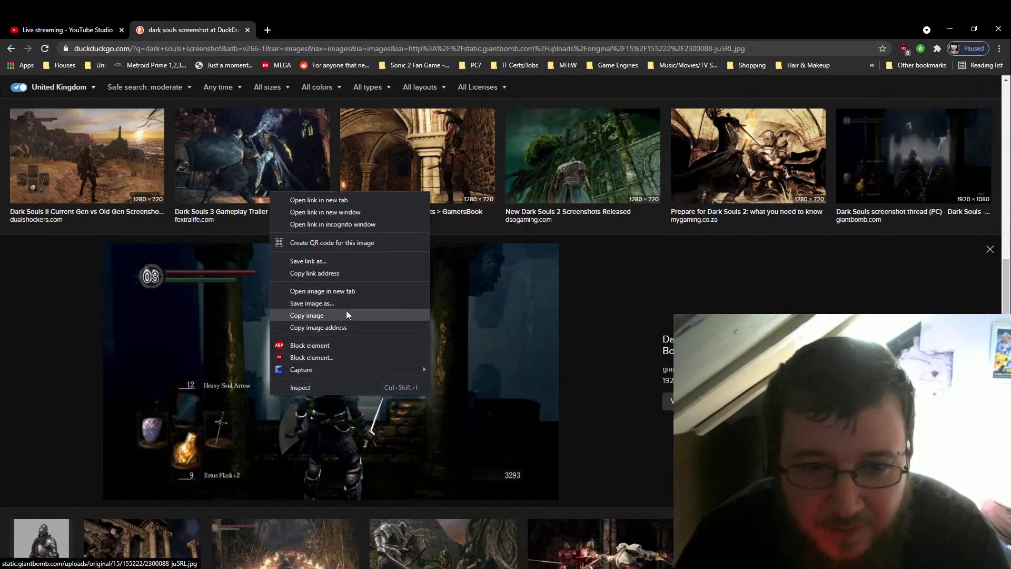
left_click(333, 316)
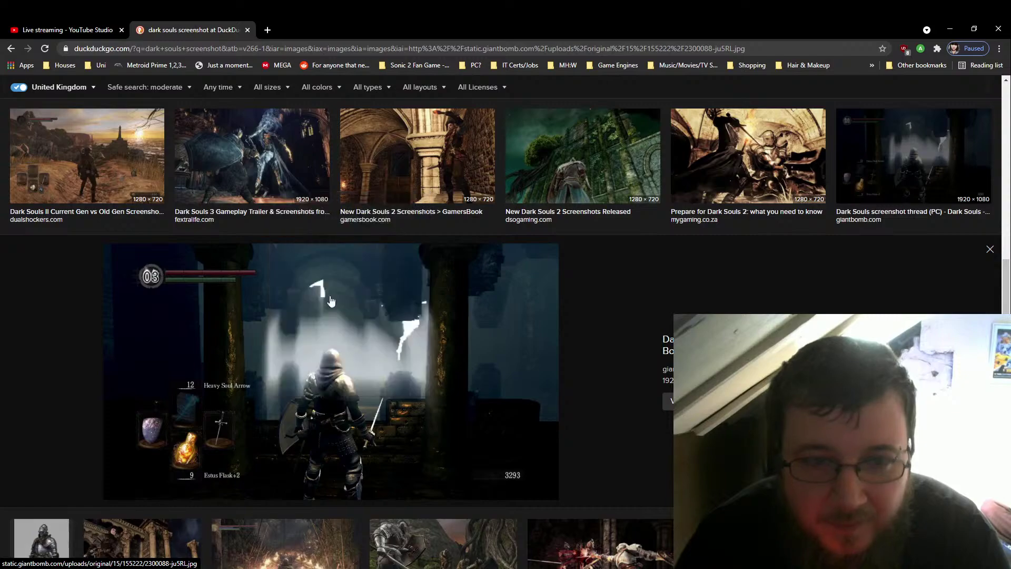
Switch to the untitled Paint picture, enlarge its canvas to about 3594 × 1500 px and paste the screenshot beside the wolf scene.
left_click(66, 29)
left_click(949, 29)
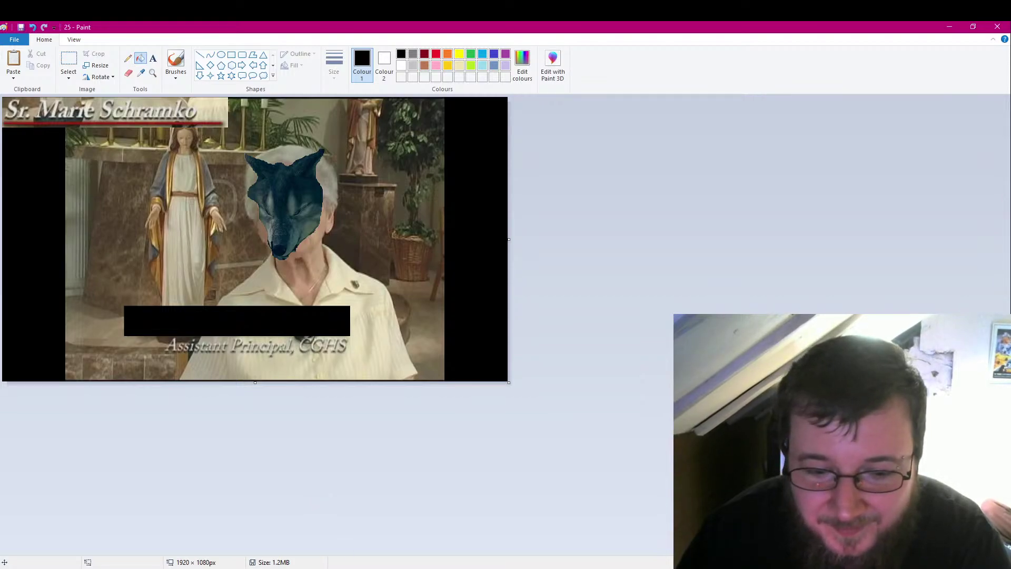
left_click(444, 541)
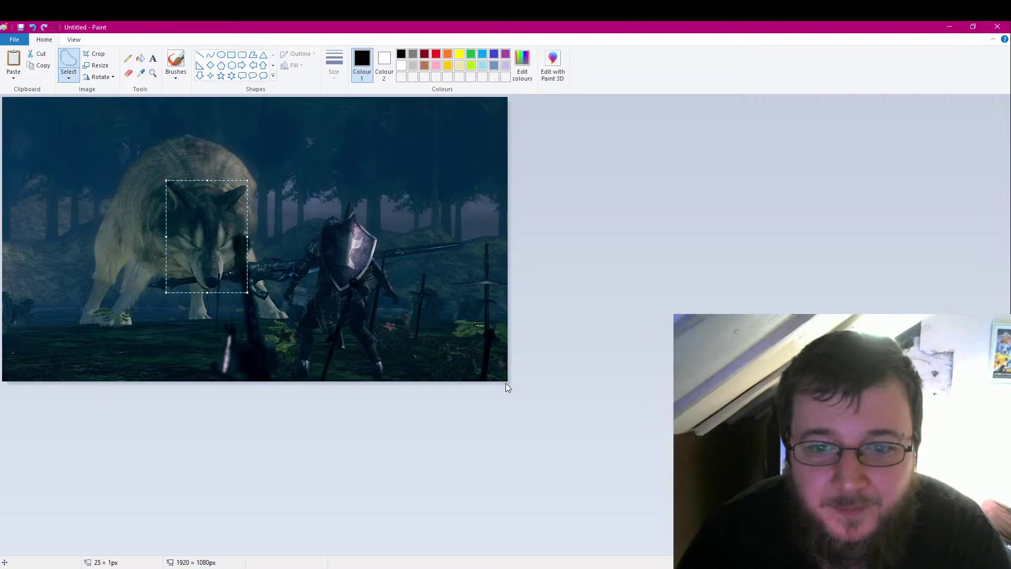
left_click(528, 390)
left_click_drag(509, 383, 949, 493)
left_click(12, 61)
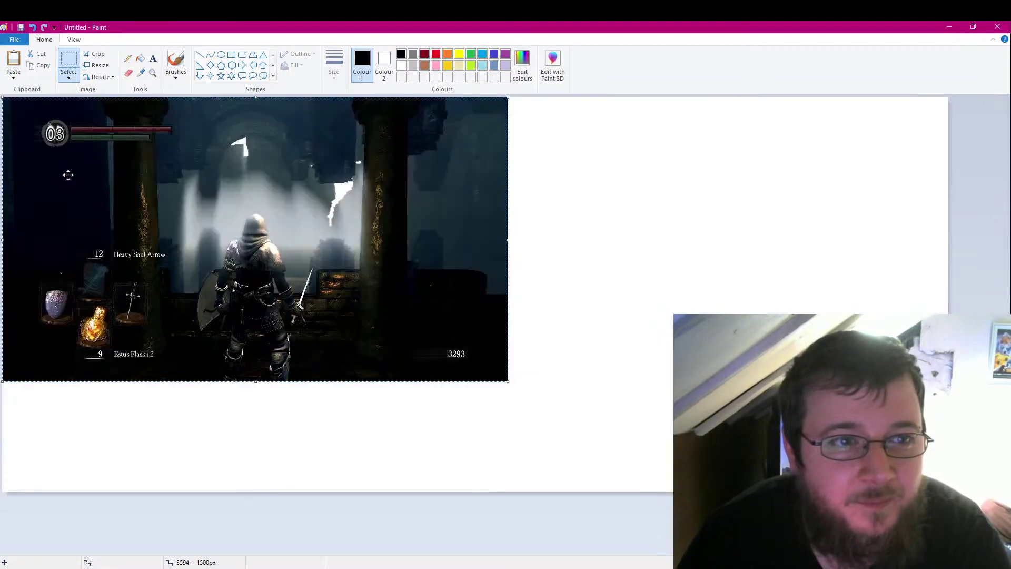
left_click_drag(120, 197, 643, 196)
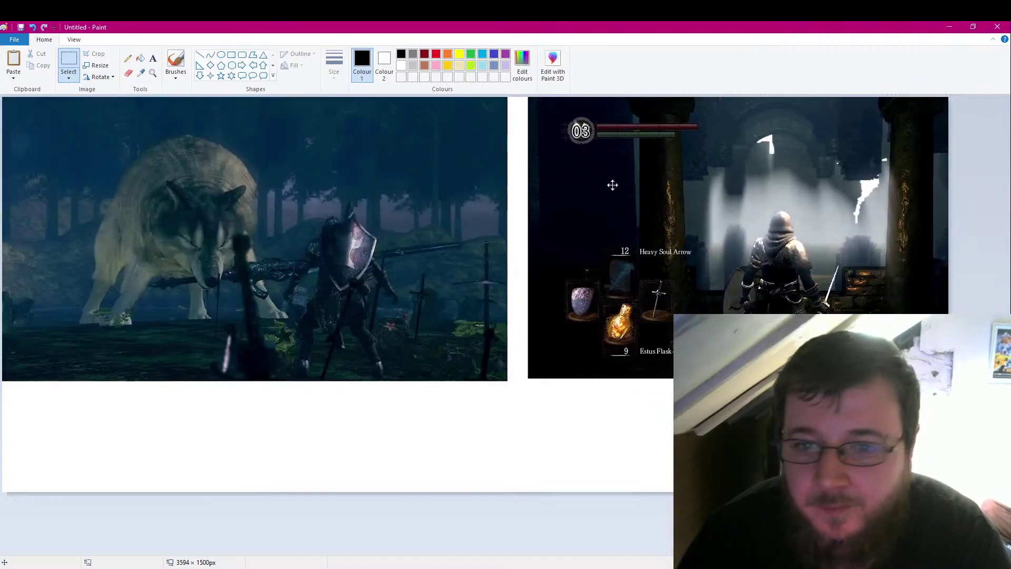
Copy the equipment display, about 495 × 463 px, from the screenshot and place it in the lower-left corner of picture 25.
left_click(71, 61)
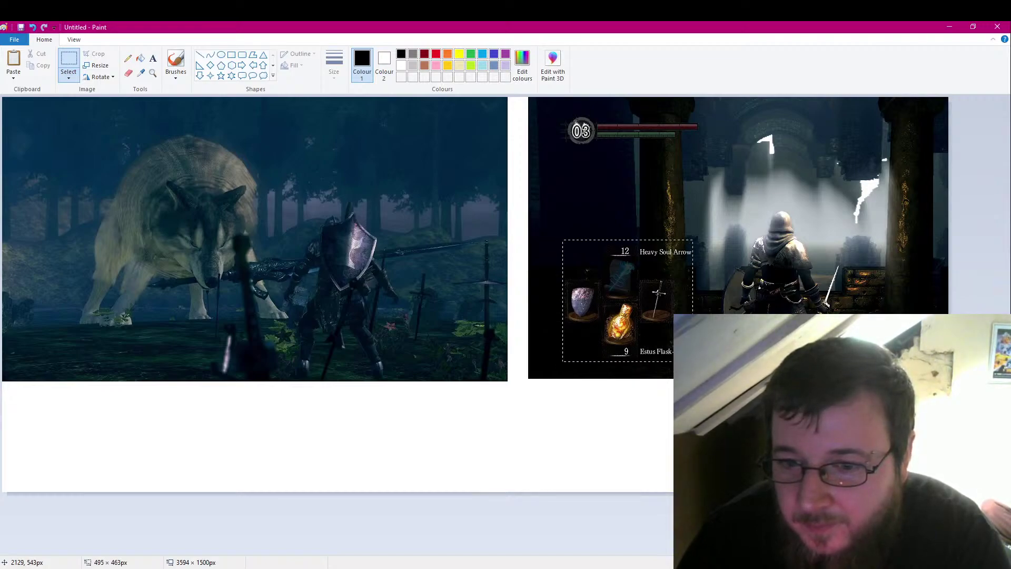
left_click_drag(563, 240, 562, 240)
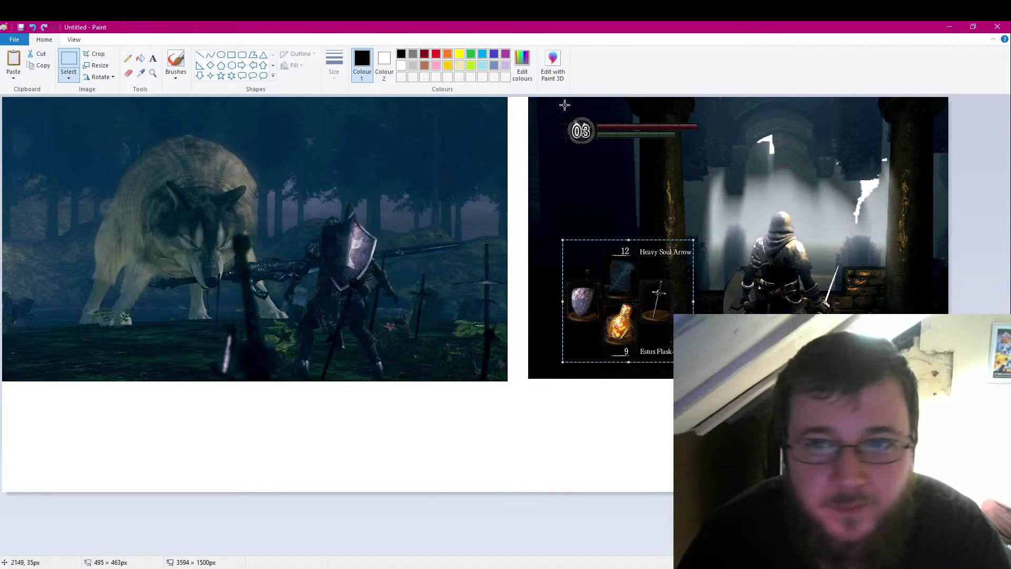
left_click(50, 66)
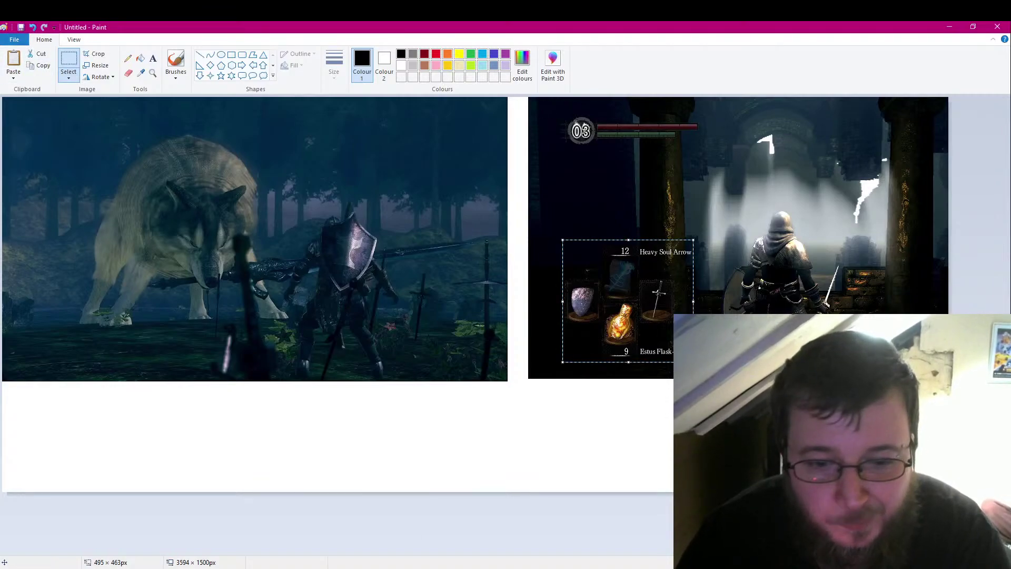
left_click(295, 529)
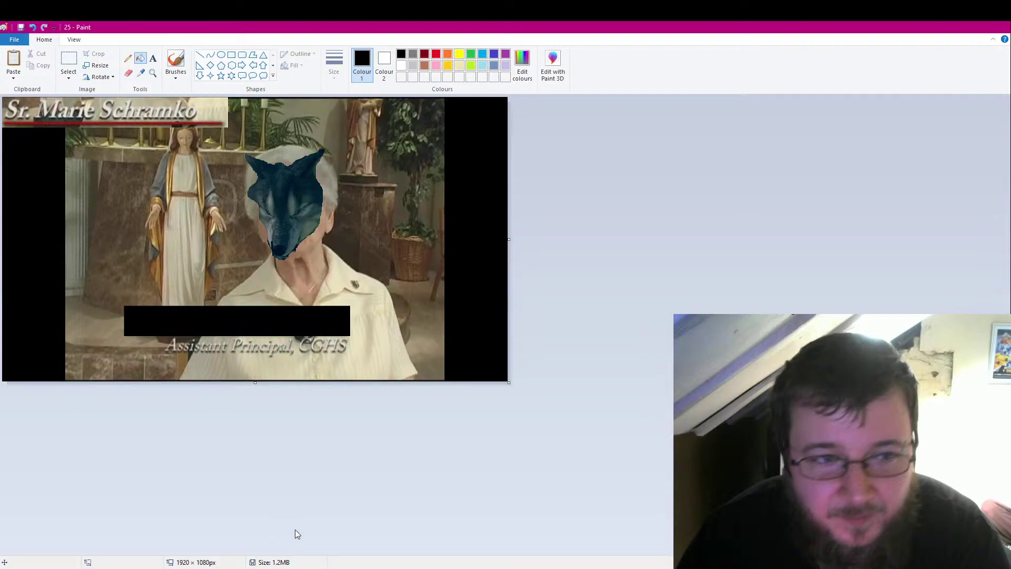
left_click(12, 62)
left_click_drag(58, 170, 59, 330)
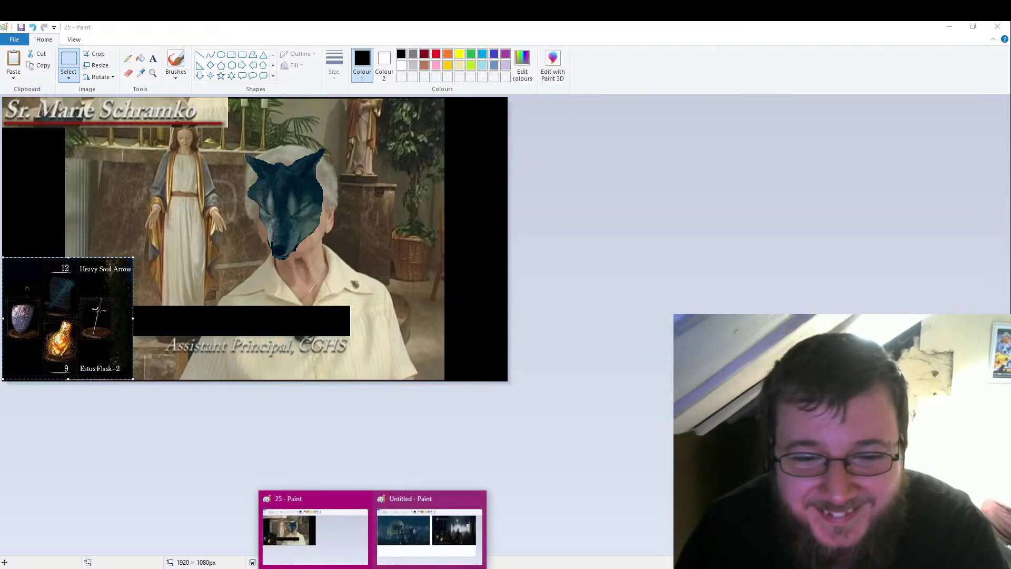
Copy the 03 badge and status bars as a free-form selection, place them beneath the name line in picture 25, and save.
left_click(421, 532)
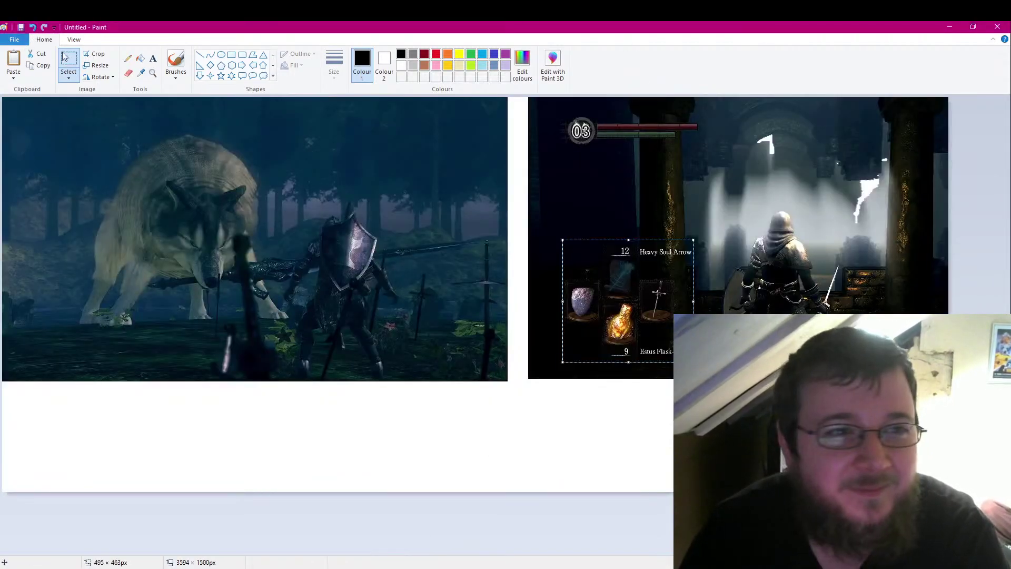
left_click(69, 77)
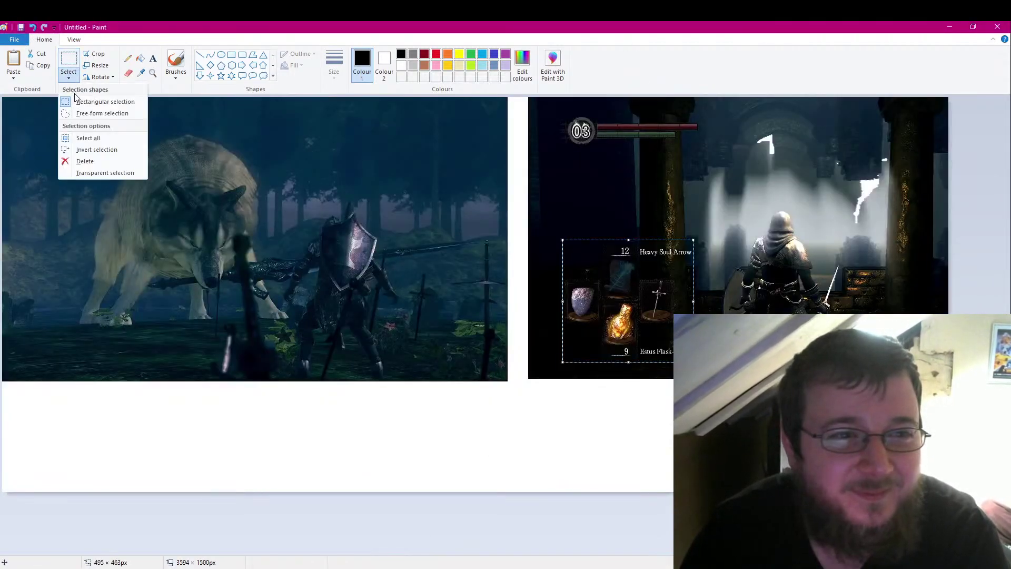
left_click(99, 110)
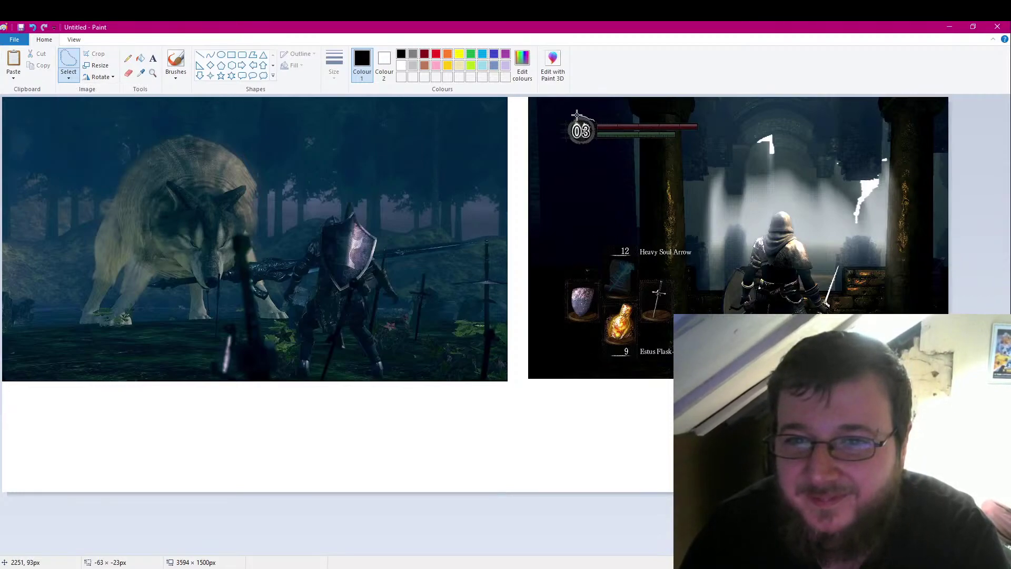
mouse_move(561, 122)
left_mouse_down()
mouse_move(585, 147)
mouse_move(662, 143)
left_mouse_up()
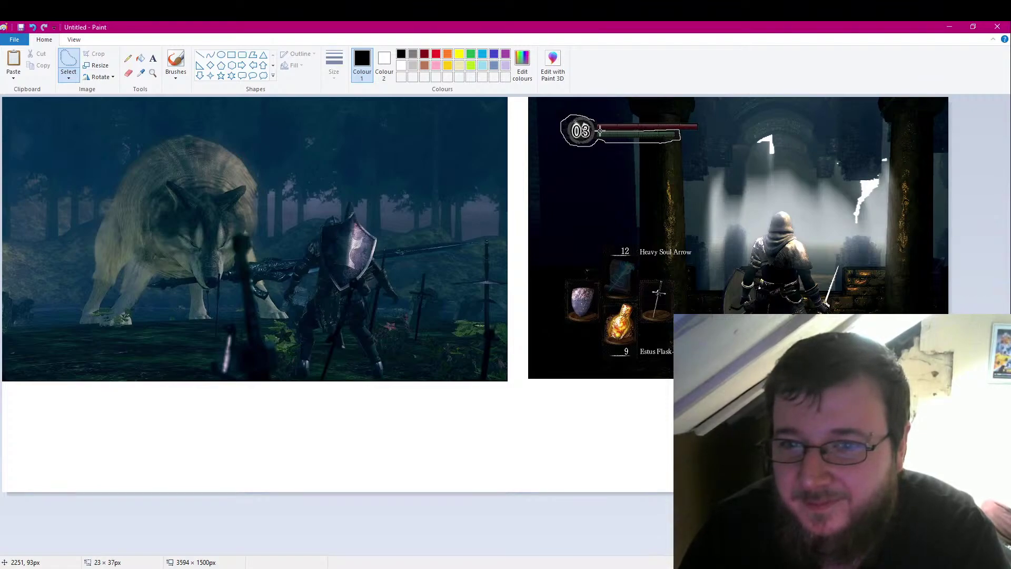
left_click_drag(599, 130, 583, 119)
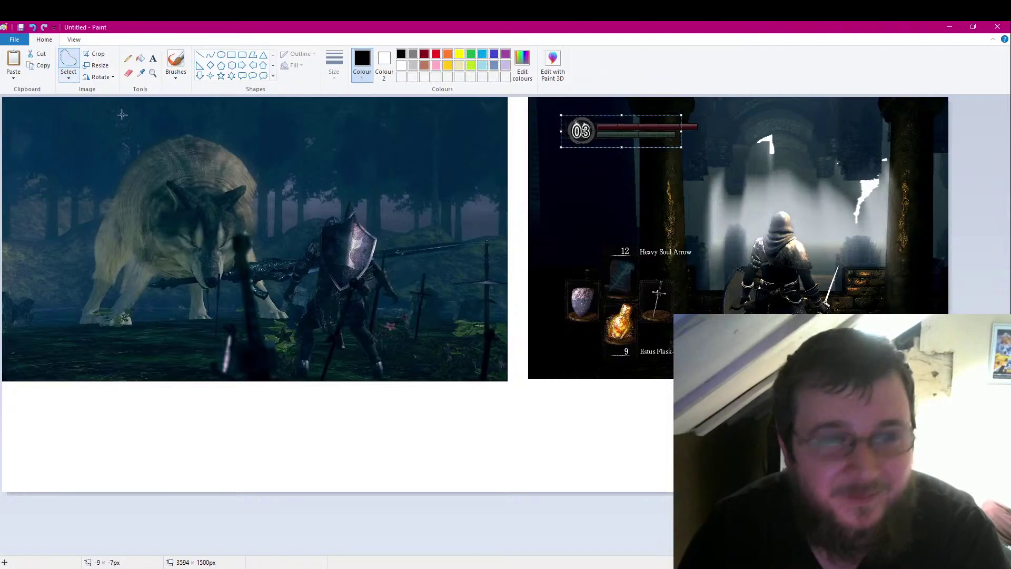
left_click(372, 568)
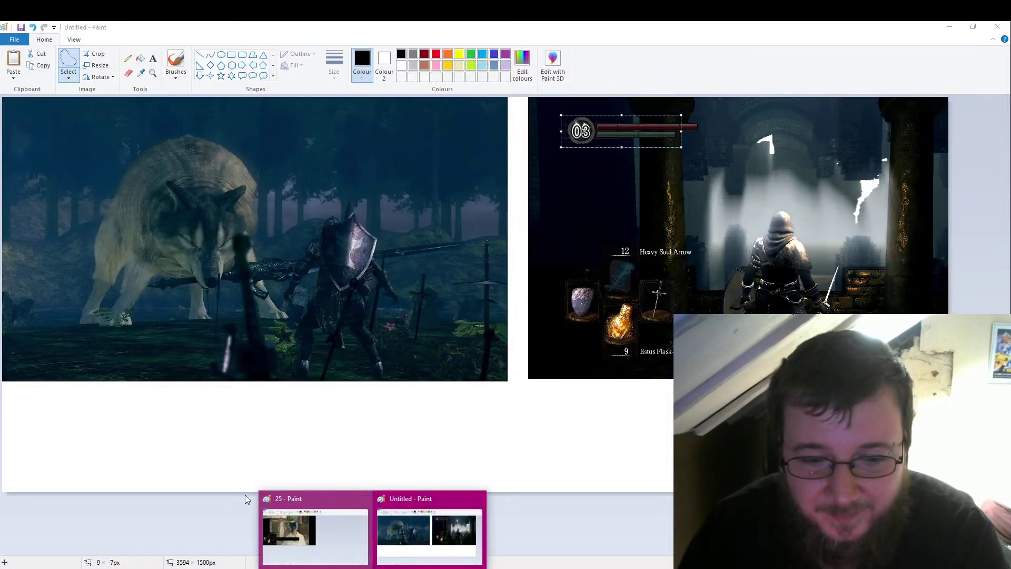
left_click(325, 545)
left_click(13, 60)
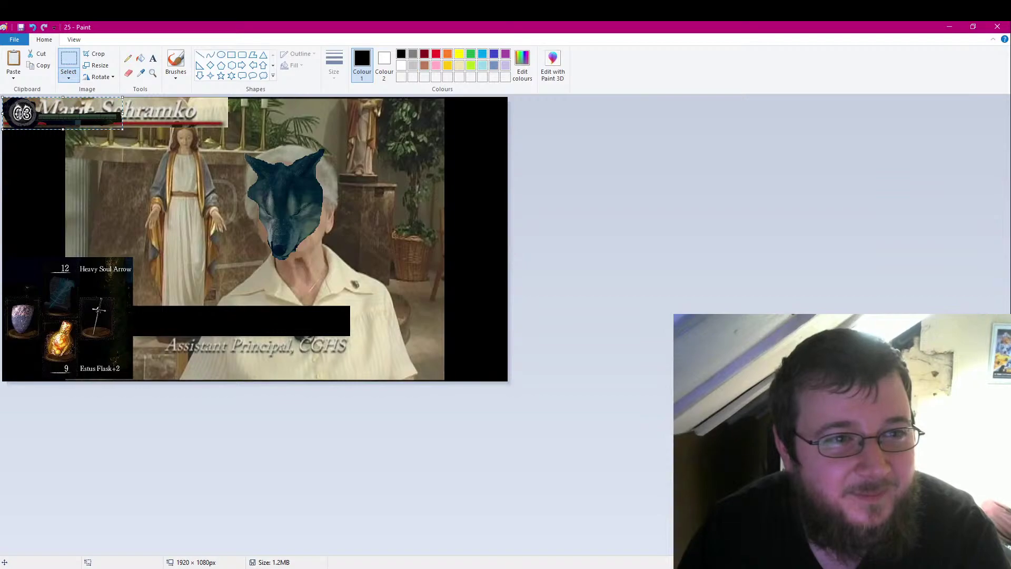
left_click_drag(22, 113, 11, 131)
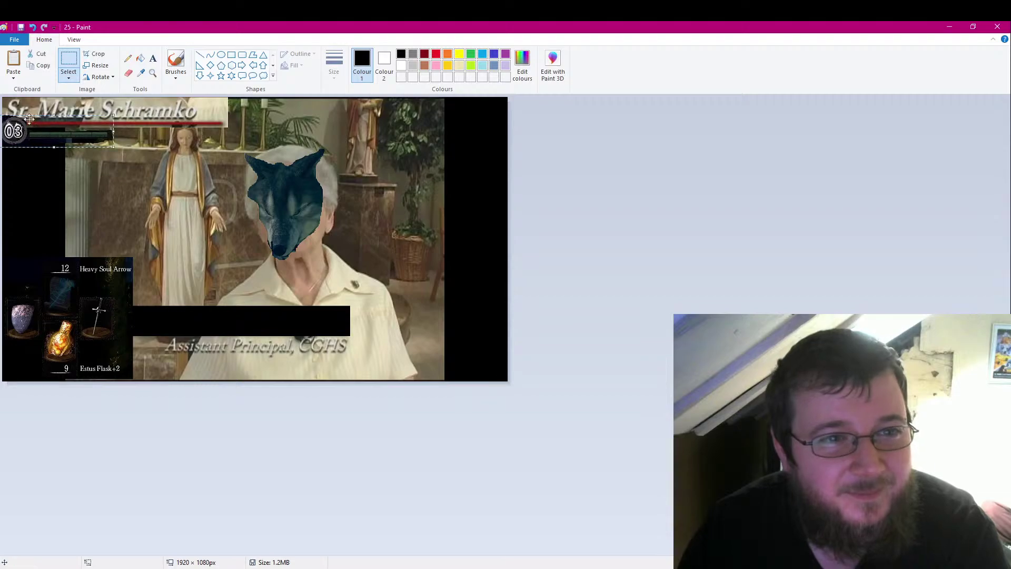
left_click(21, 27)
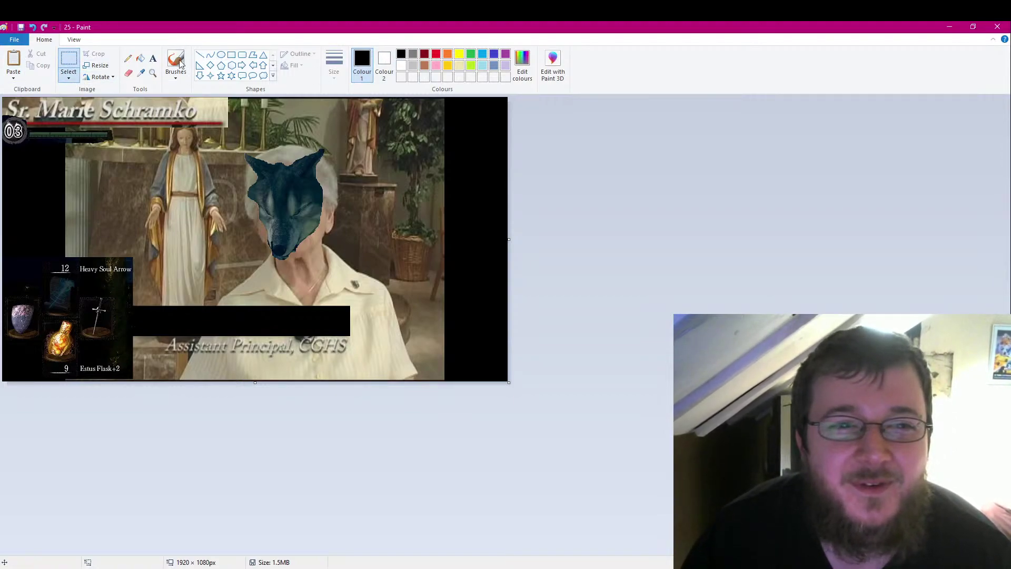
Draw a solid red rectangle with a black outline, about 1143 × 53 px, across the lower part of the picture as a health bar.
left_click(231, 56)
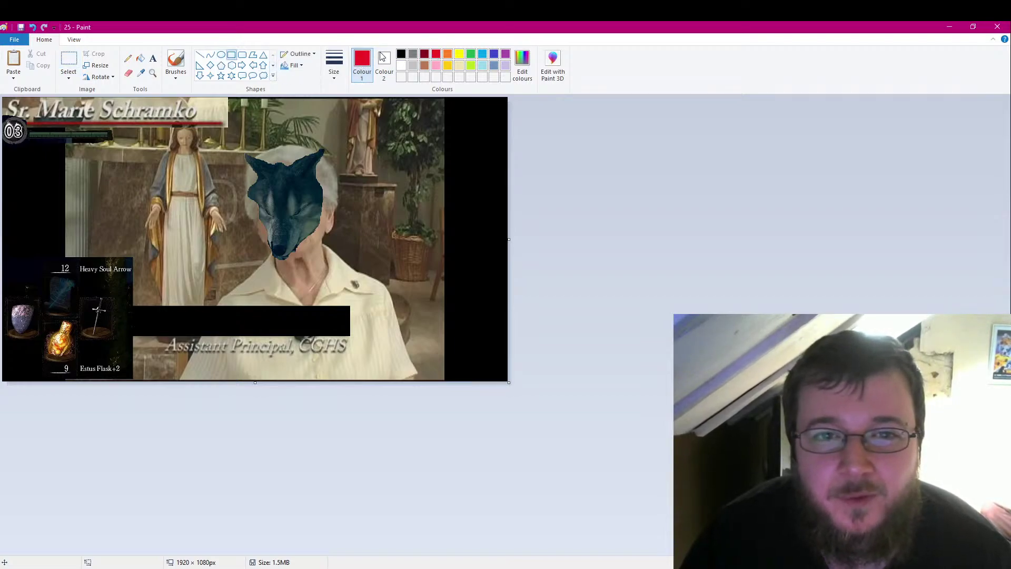
left_click(401, 55)
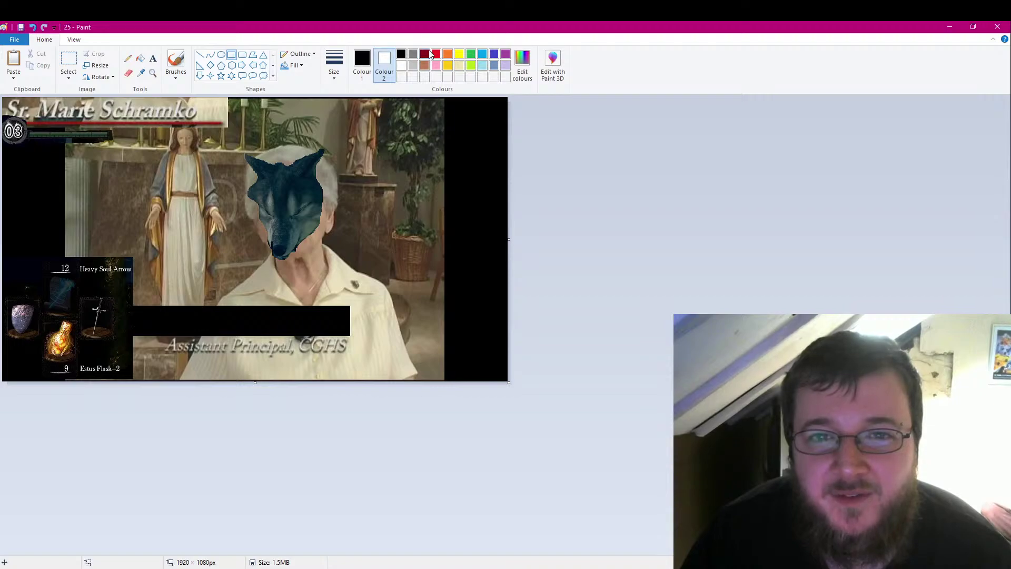
left_click(436, 54)
left_click(294, 65)
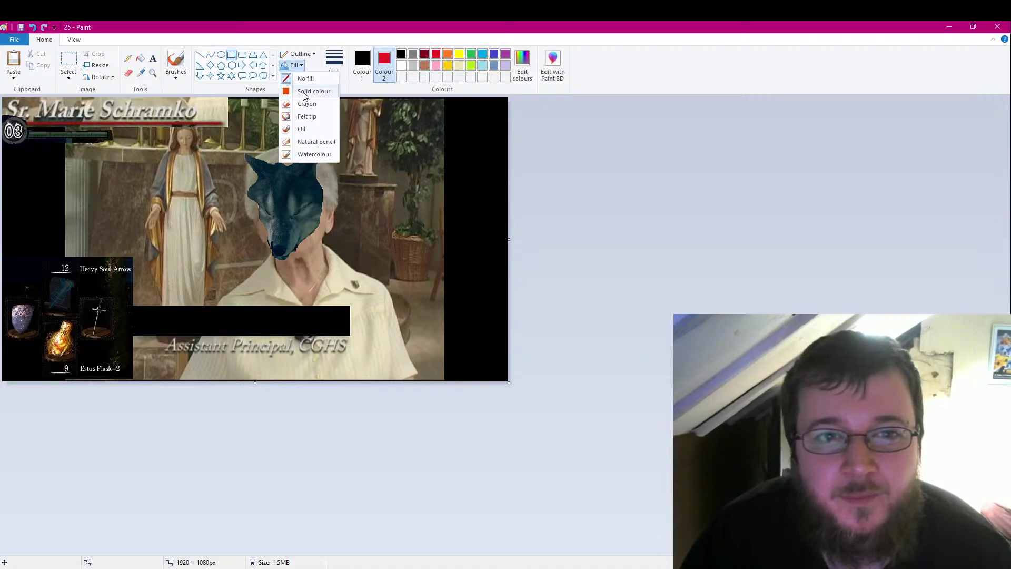
left_click(308, 90)
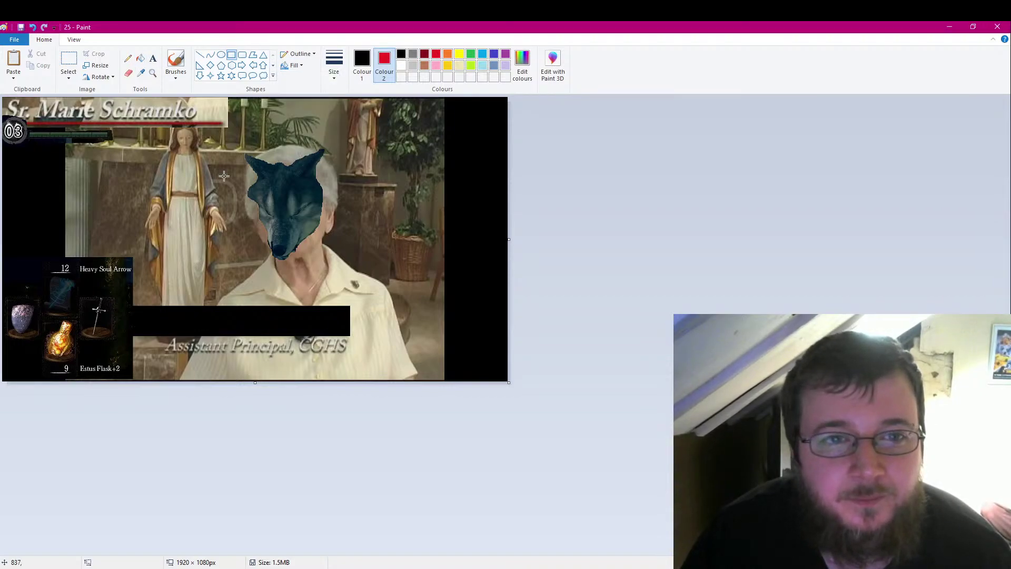
left_click_drag(132, 322, 432, 335)
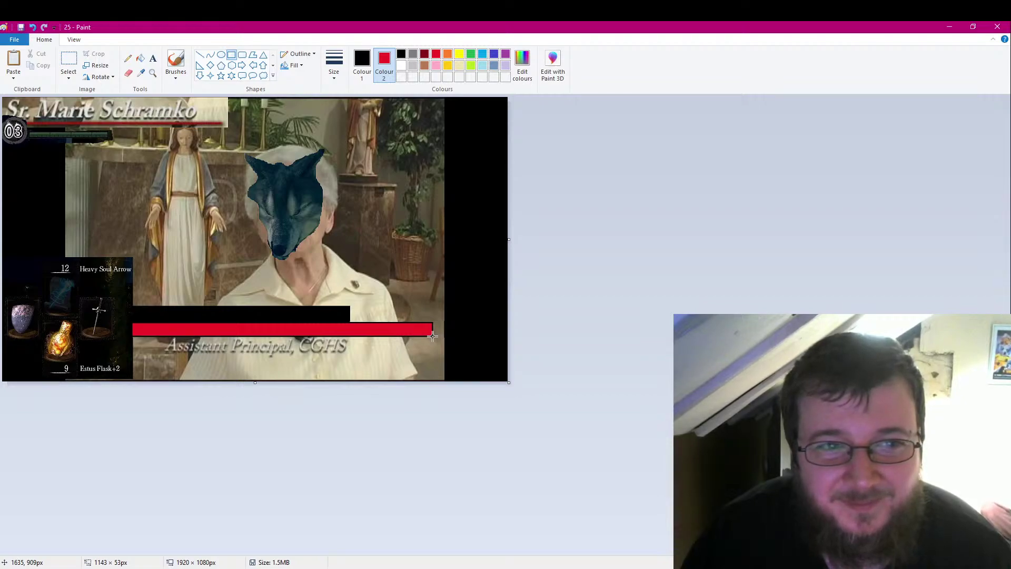
left_click_drag(432, 335, 432, 335)
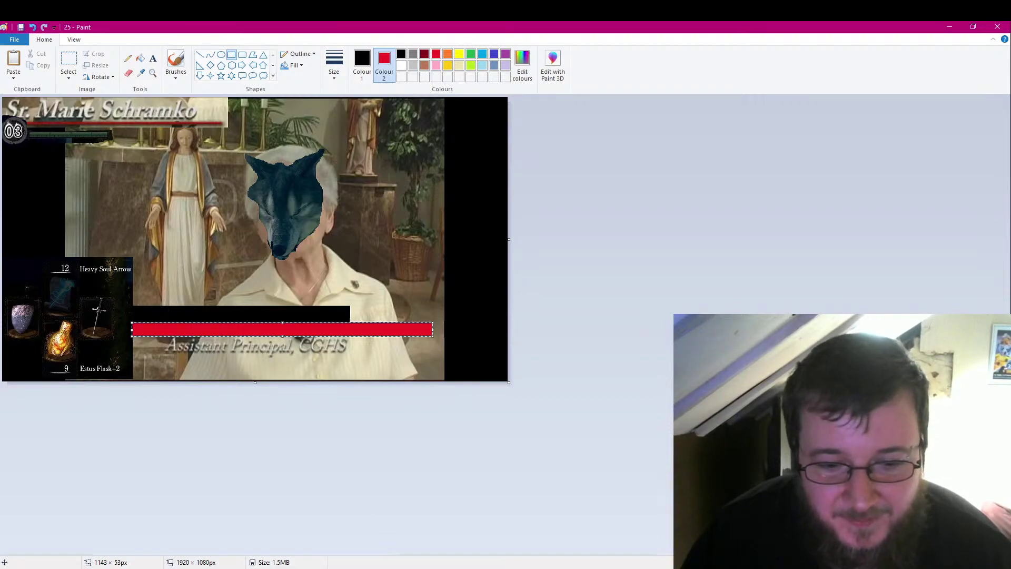
Switch to the Chrome browser and search DuckDuckGo for "lautrec" in a new tab.
left_click(373, 566)
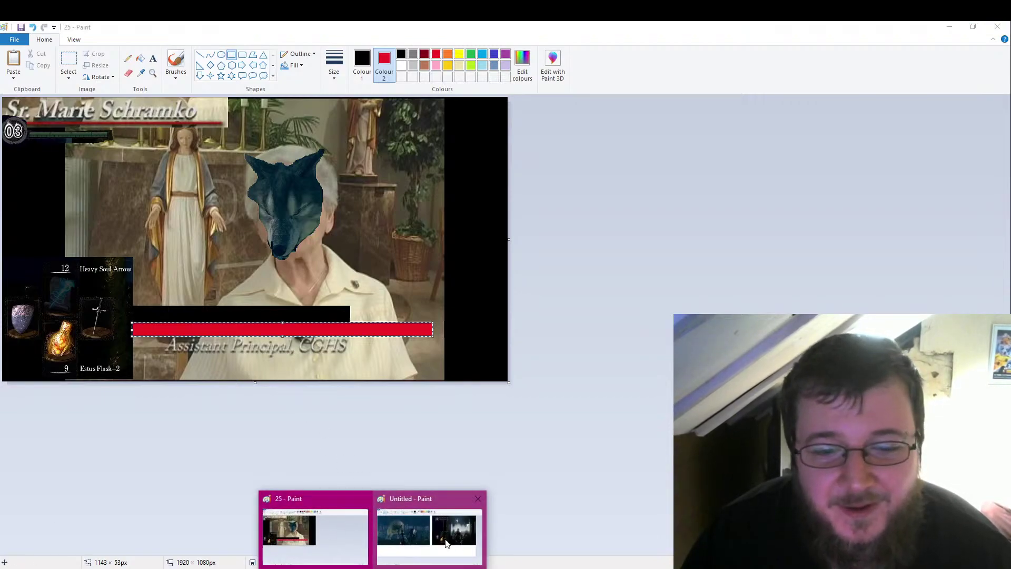
mouse_move(442, 531)
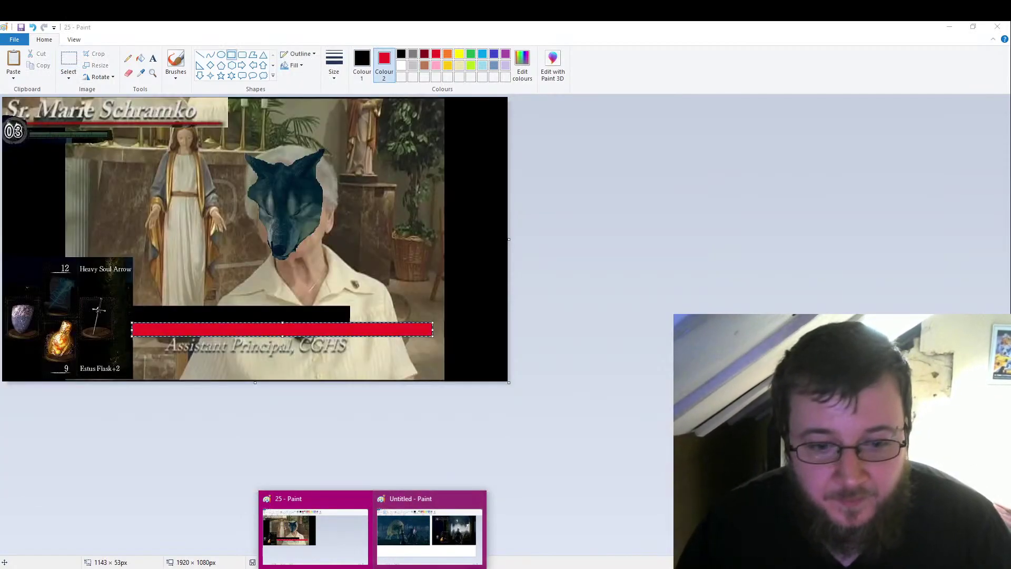
key("alt+Tab")
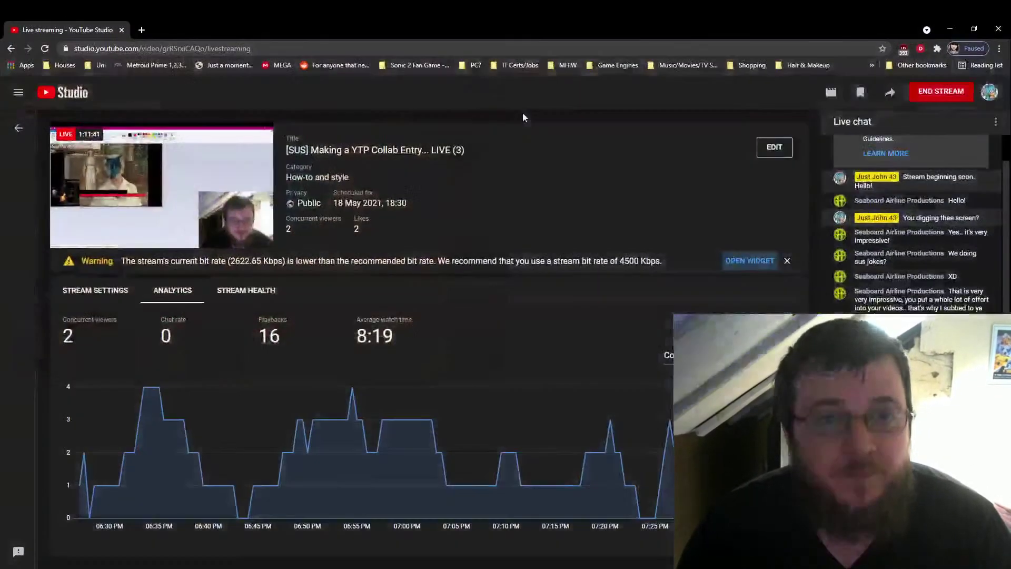
left_click(144, 30)
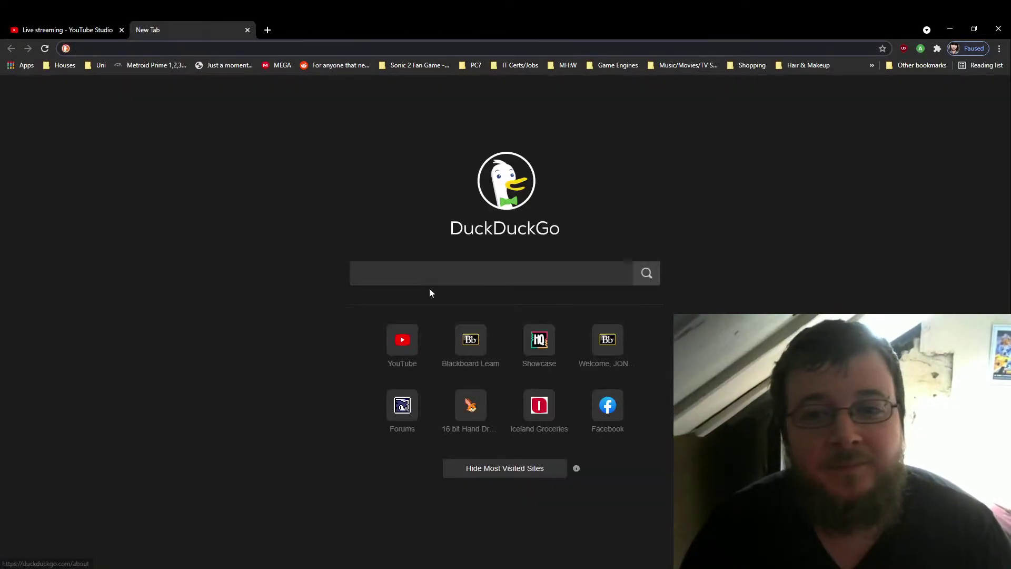
left_click(434, 281)
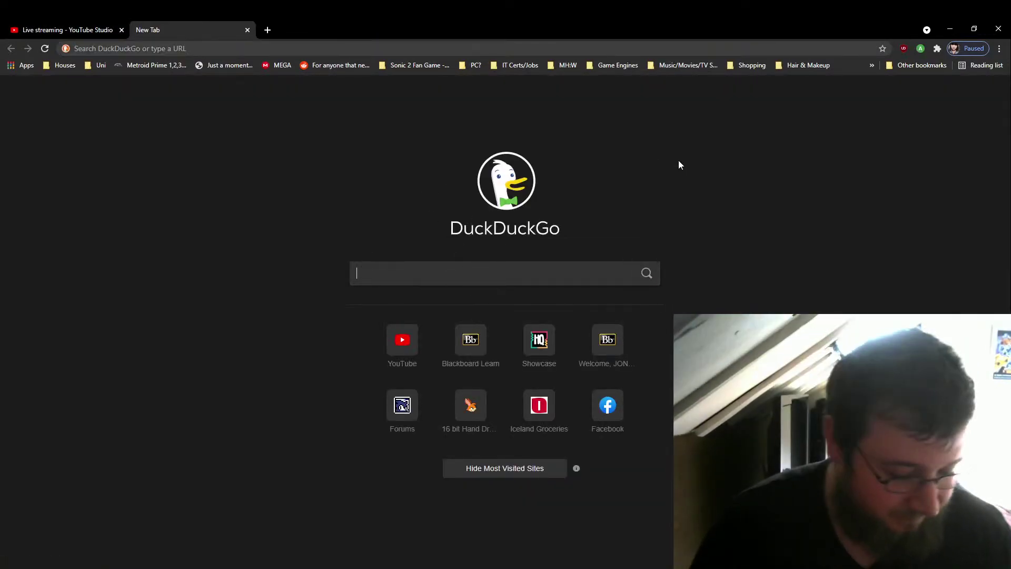
type("l")
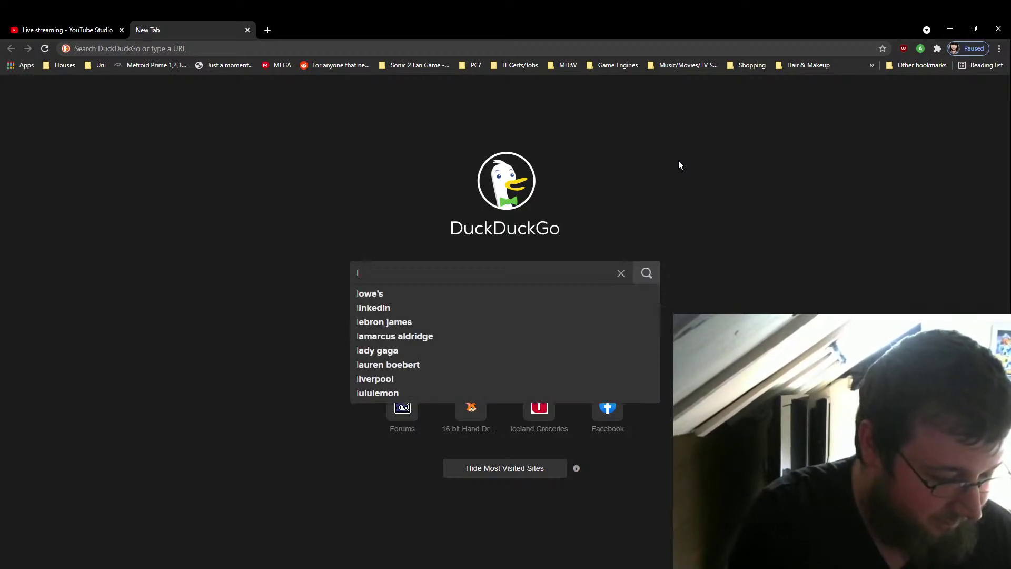
type("au")
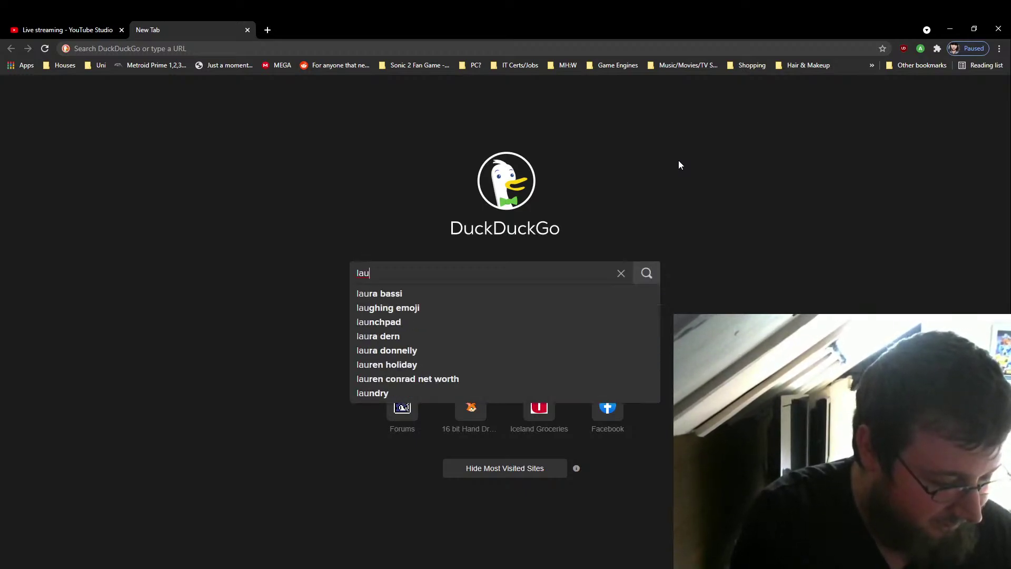
type("trec")
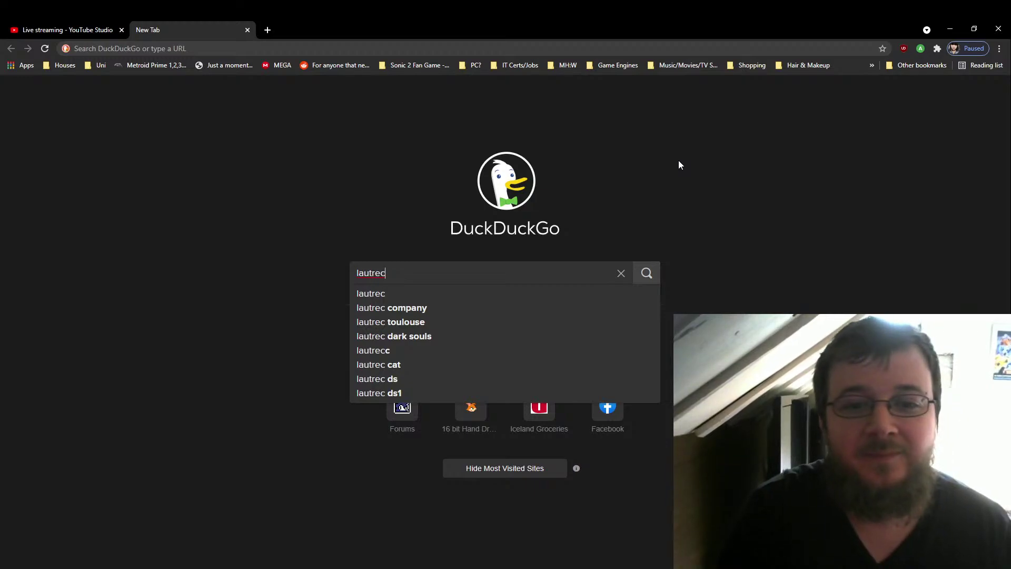
key("Return")
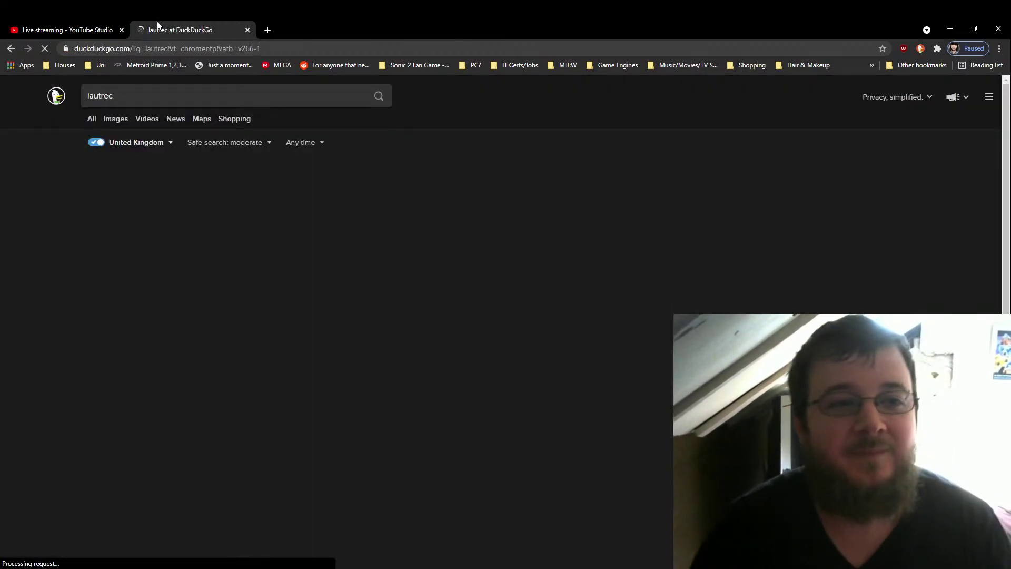
Show image results and refine the search to "lautrec knight".
left_click(115, 119)
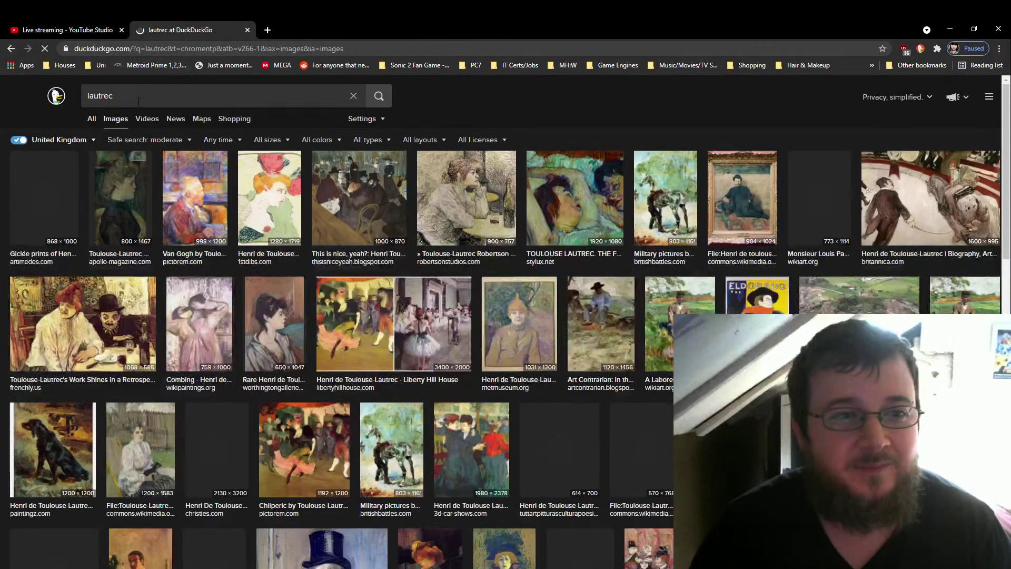
left_click(260, 101)
type("knight")
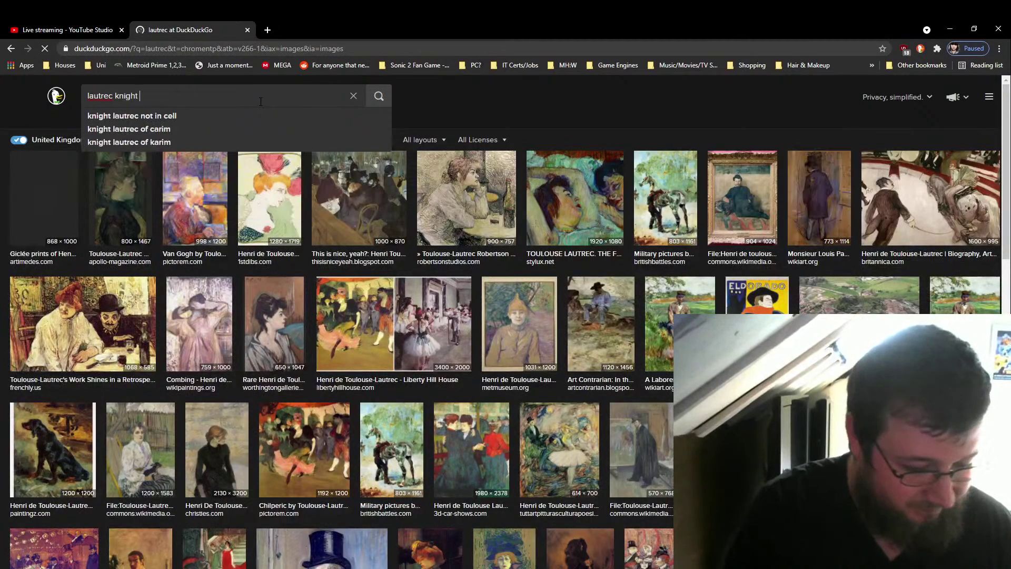
key("Return")
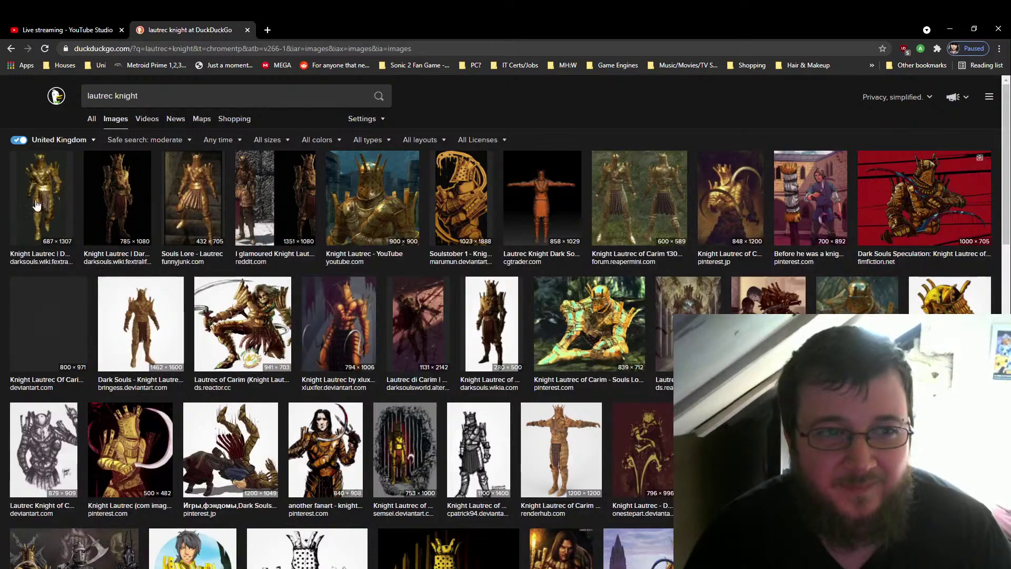
Copy the first image of the golden knight, close the search tab and return to Paint.
left_click(50, 203)
right_click(347, 344)
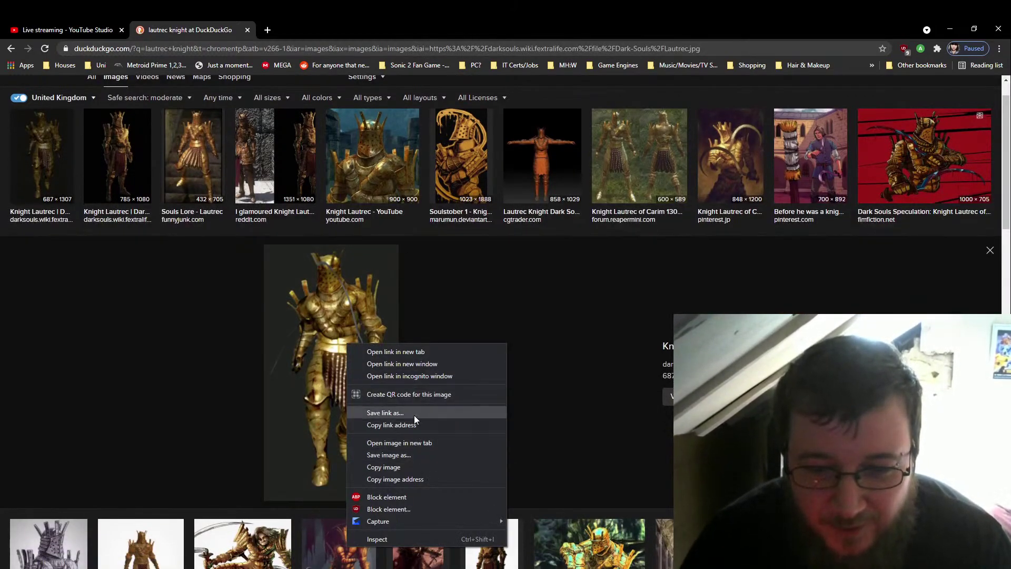
left_click(422, 468)
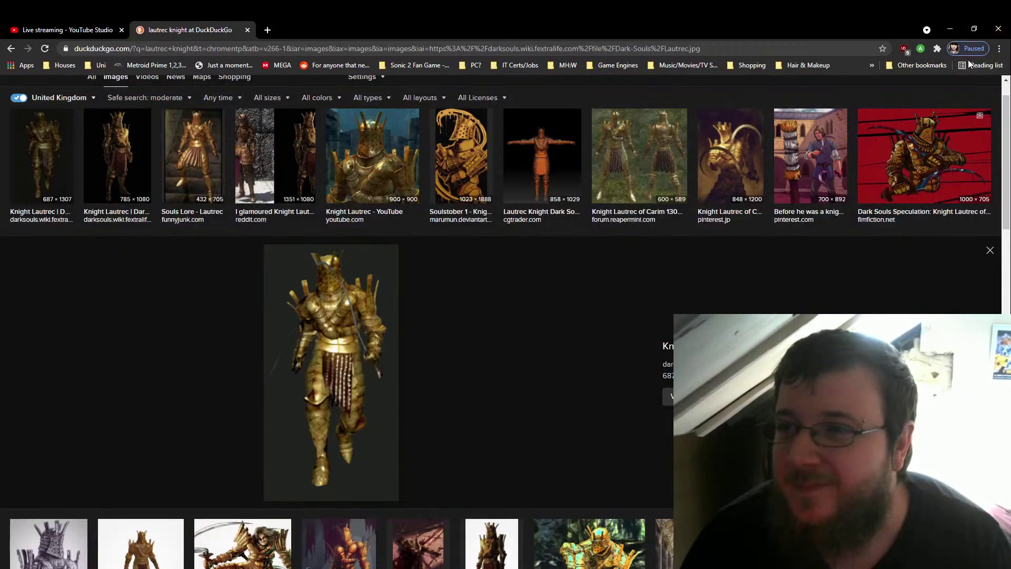
left_click(247, 30)
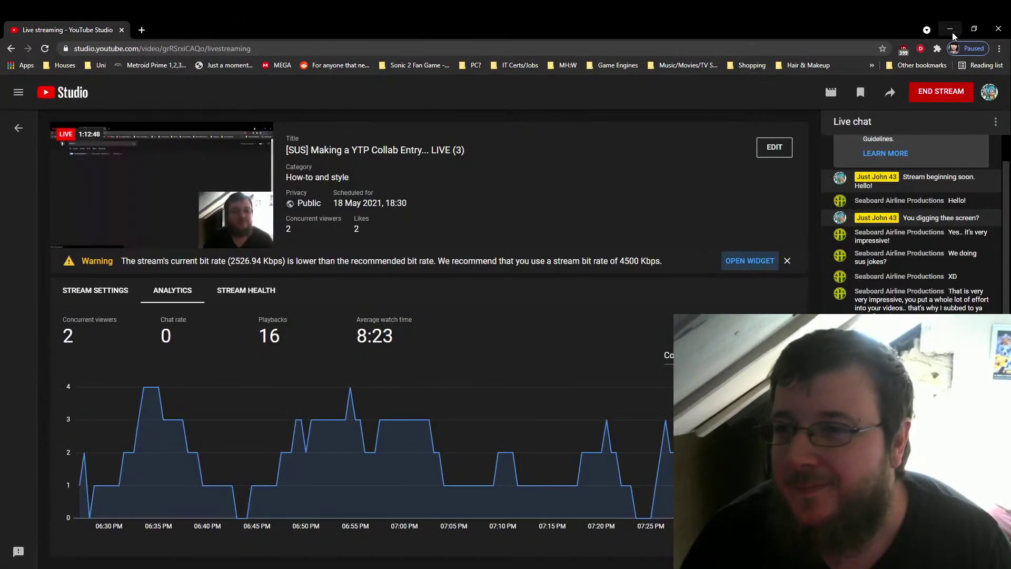
left_click(950, 30)
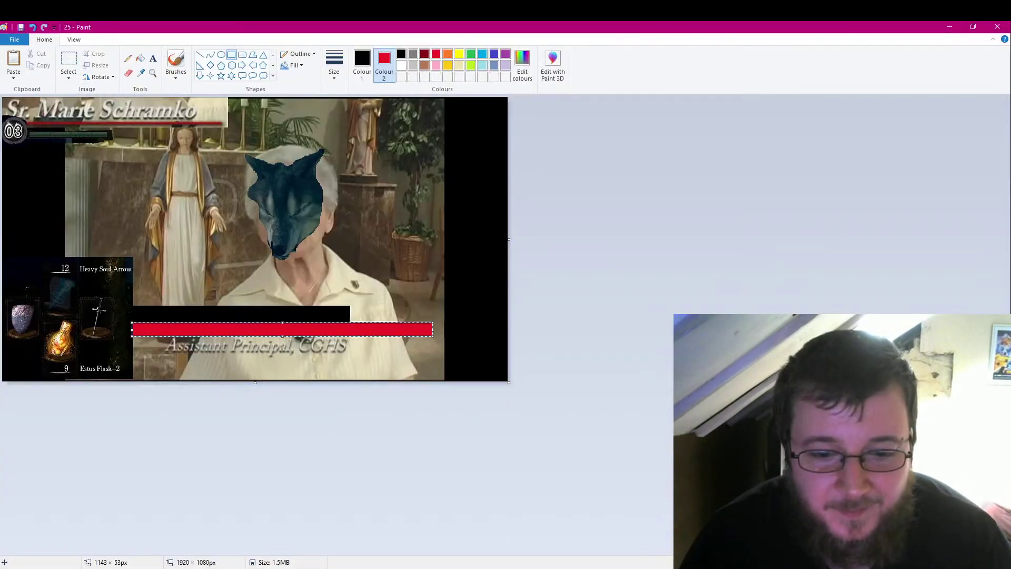
Switch to the untitled Paint picture and paste the knight image over the game screenshot.
left_click(372, 568)
left_click(442, 532)
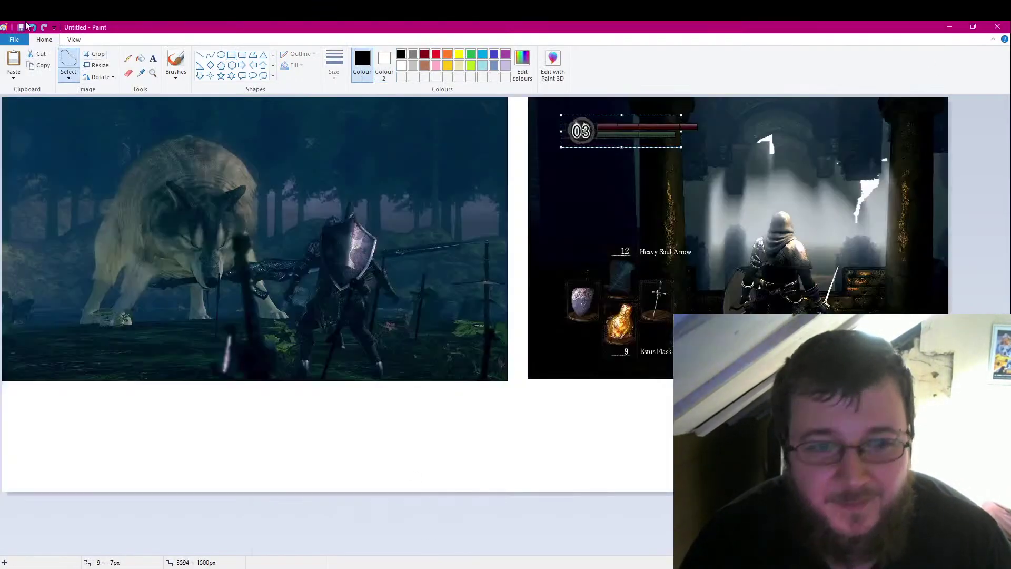
left_click(13, 59)
left_click_drag(105, 224, 796, 267)
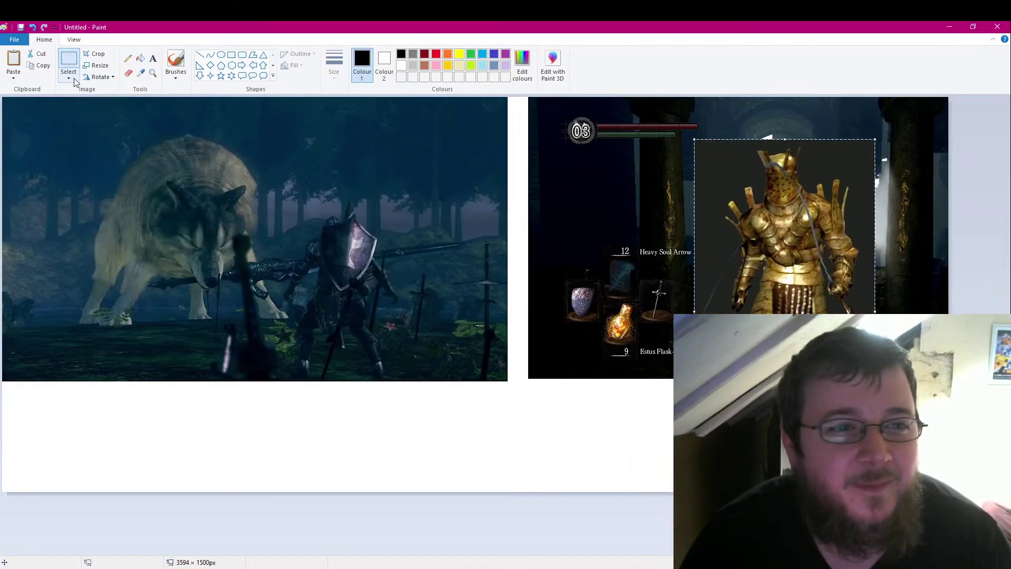
Outline the knight's helmet as a free-form selection, copy it and return to picture 25.
left_click(69, 78)
left_click(93, 115)
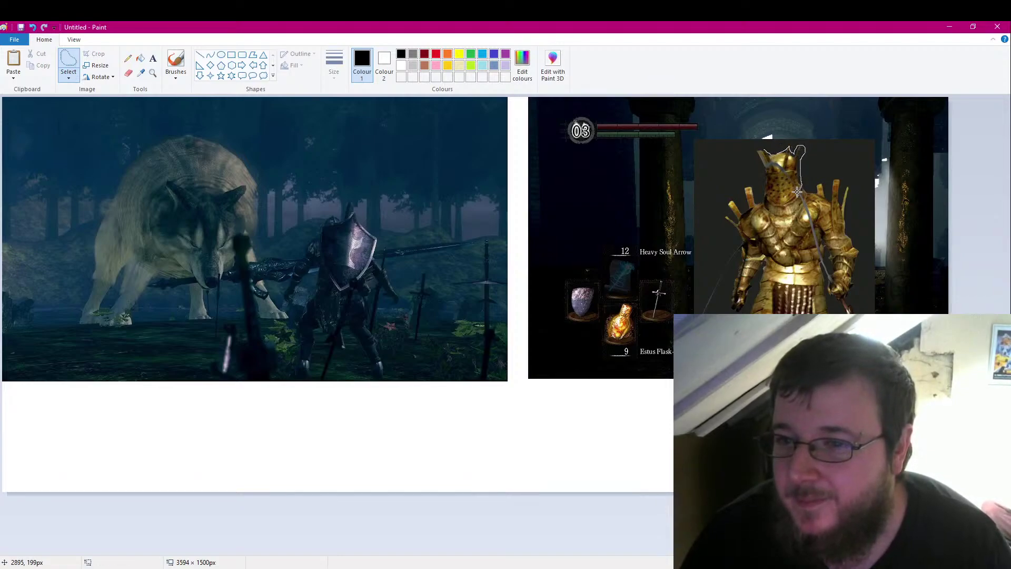
left_click_drag(781, 206, 765, 194)
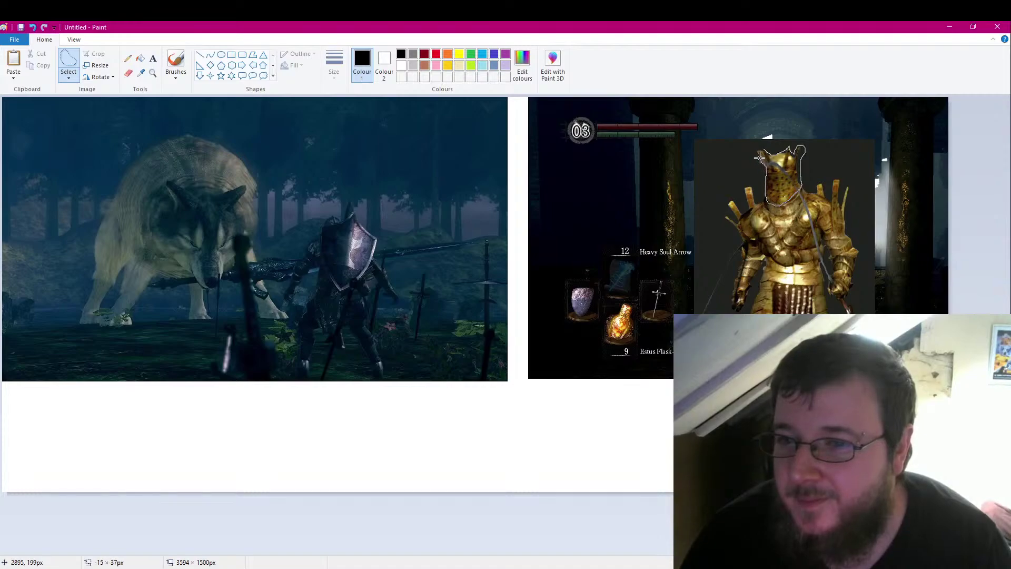
left_click_drag(765, 151, 767, 153)
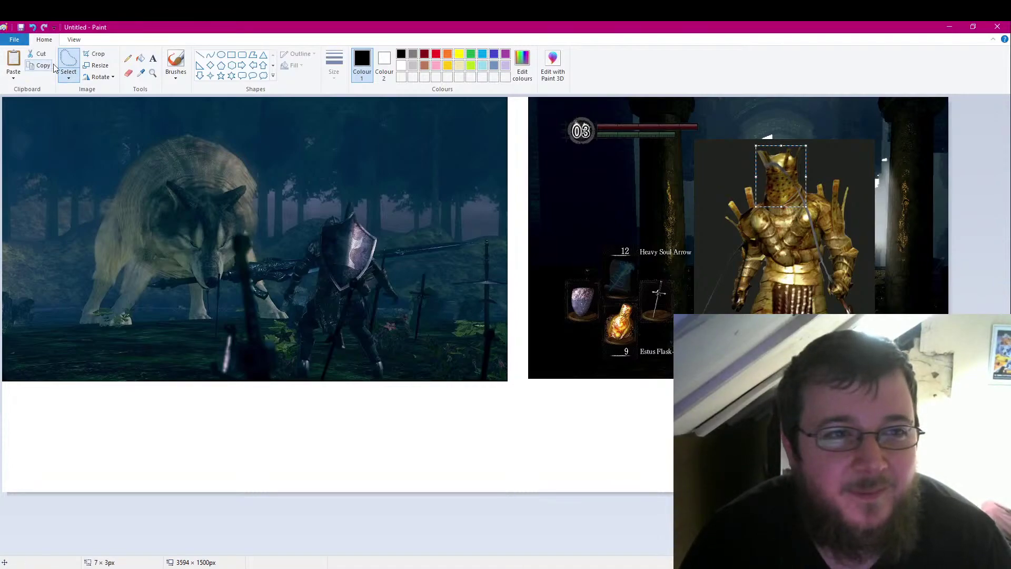
left_click(949, 27)
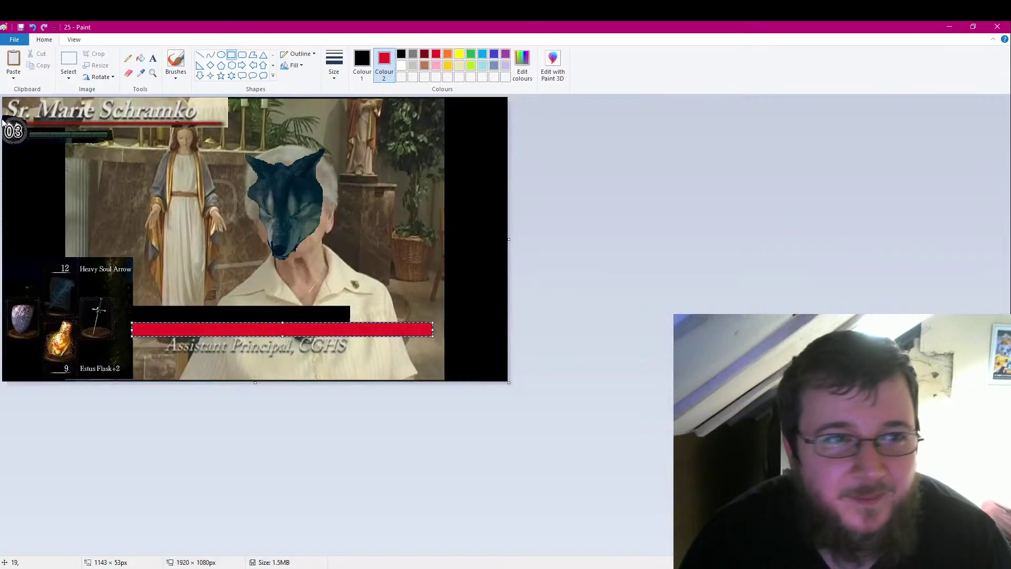
Try to paste the helmet with a transparent background and move it towards the statue in picture 25.
left_click(13, 59)
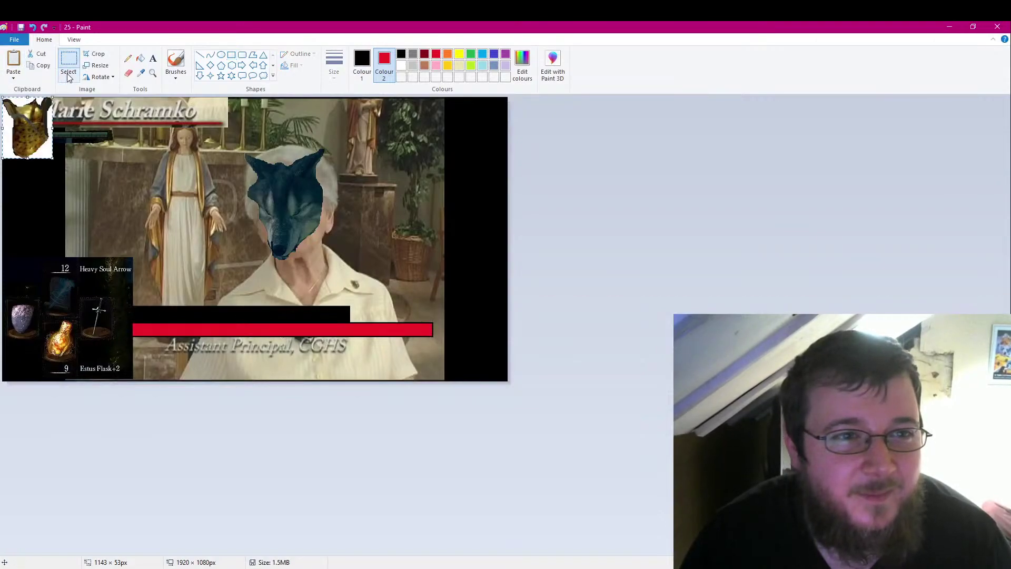
left_click(69, 78)
left_click(90, 174)
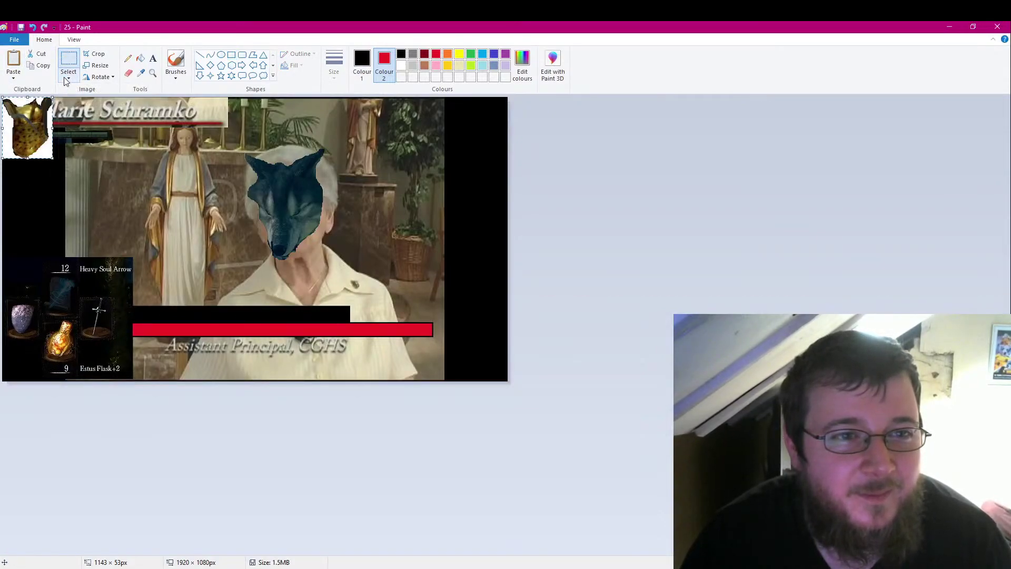
left_click(68, 78)
left_click(92, 175)
left_click_drag(36, 137, 121, 192)
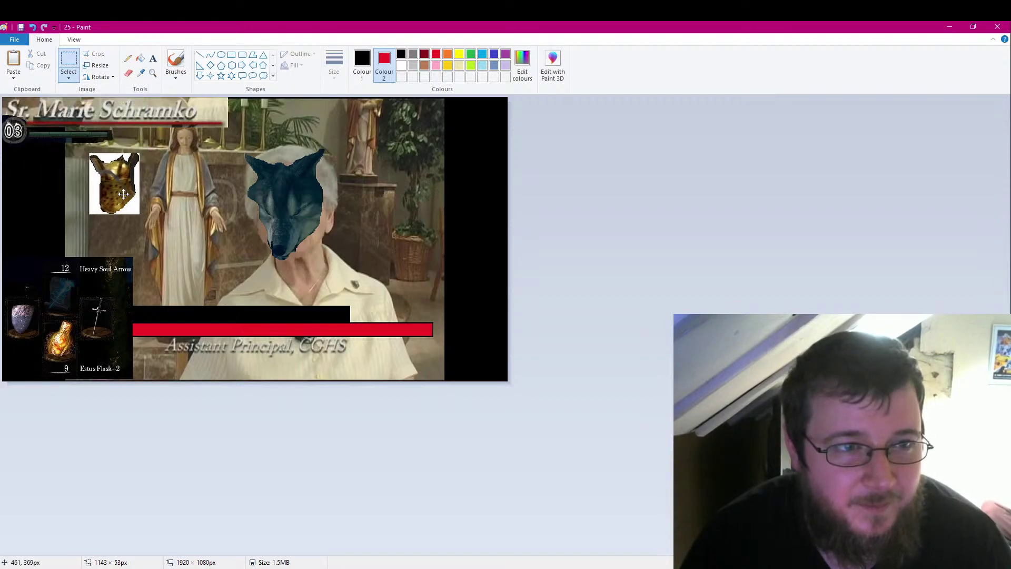
key("Delete")
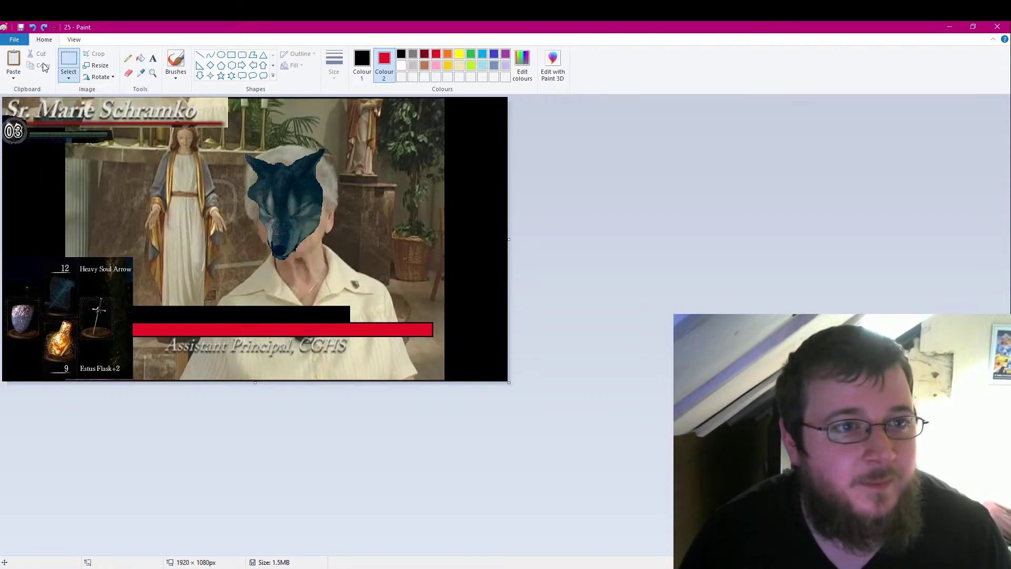
left_click(14, 59)
left_click_drag(32, 131, 178, 206)
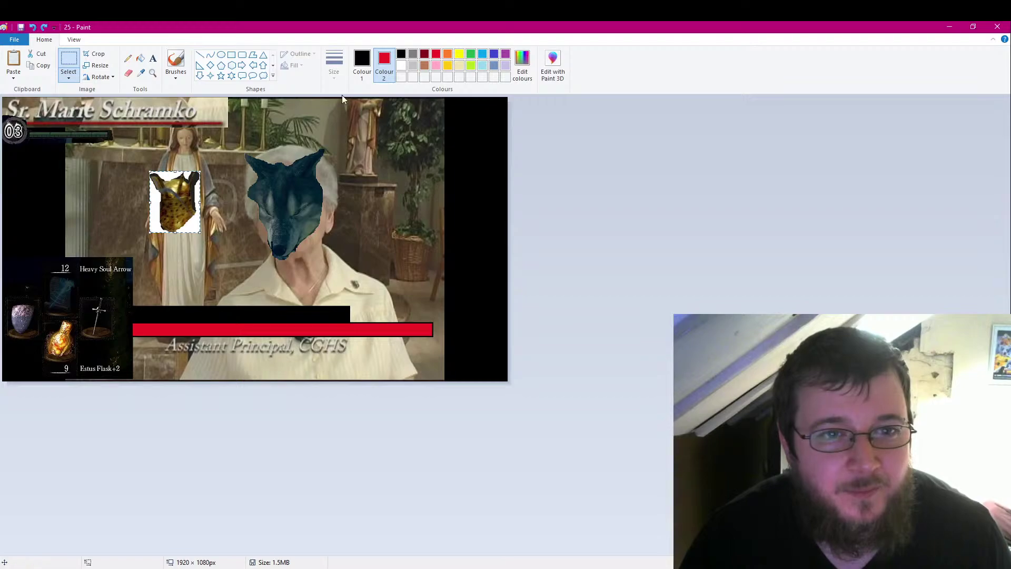
key("Delete")
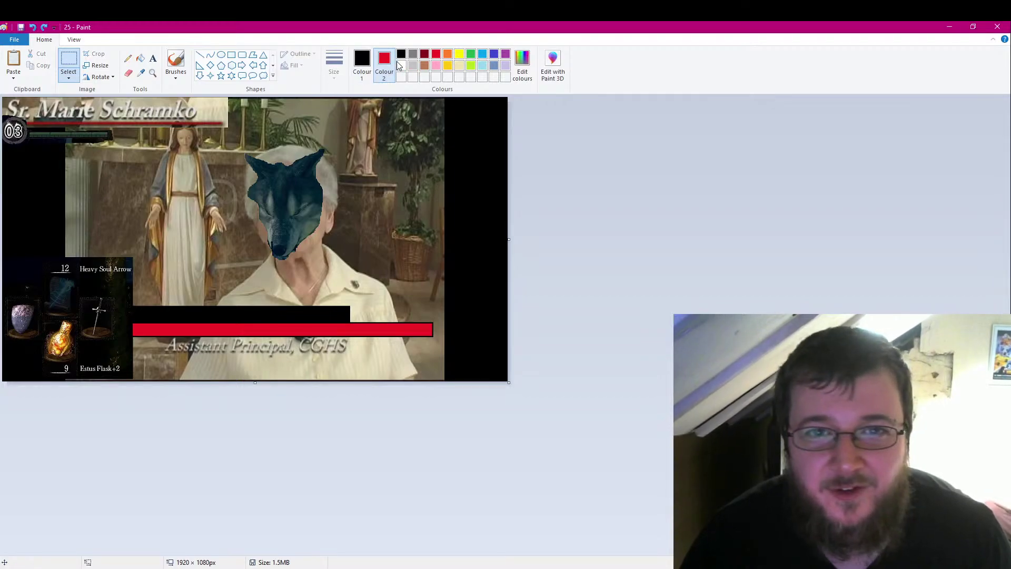
Set Colour 2 to white, place the pasted helmet on the statue's head at about 156 × 132 px, save and close picture 25.
left_click(401, 66)
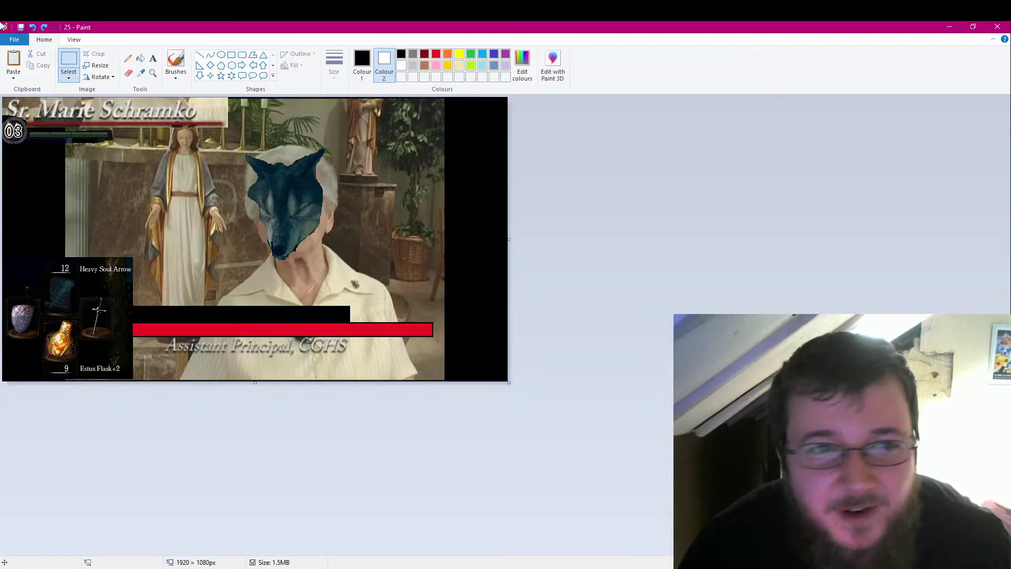
left_click(14, 59)
left_click_drag(27, 135, 179, 141)
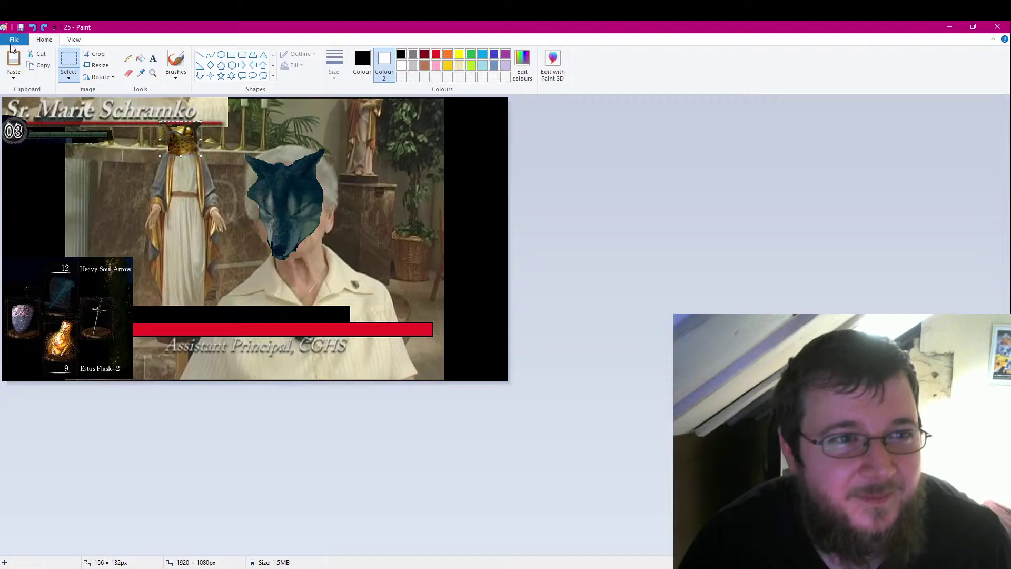
left_click(23, 29)
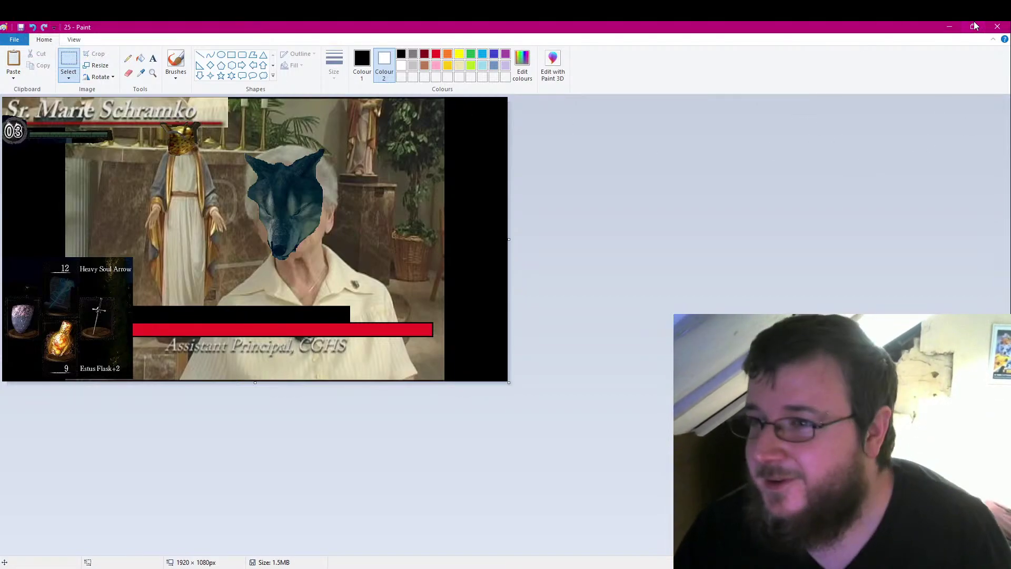
left_click(997, 27)
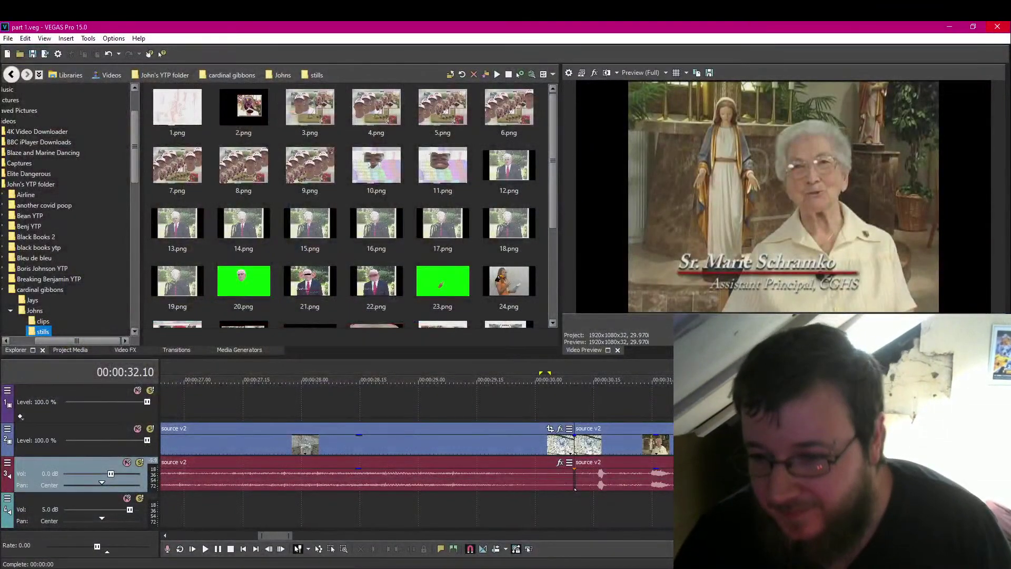
Position the VEGAS Pro timeline cursor at 00:00:32.12, just past the end of the last clip.
left_click(820, 440)
scroll(549, 444, "up", 5)
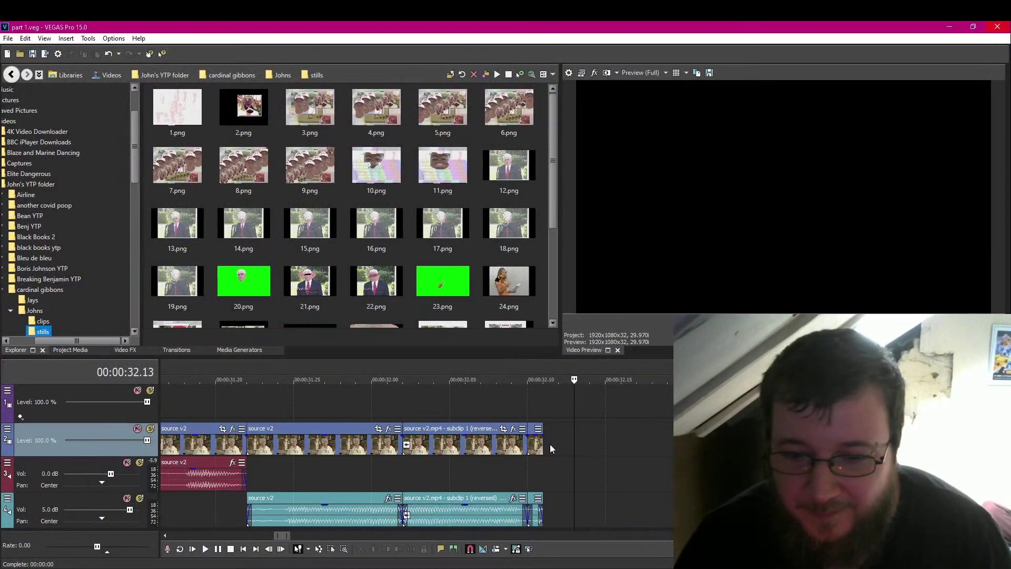
key("Left")
key("Left")
key("Left")
key("Left")
key("Left")
key("Left")
key("Left")
key("Left")
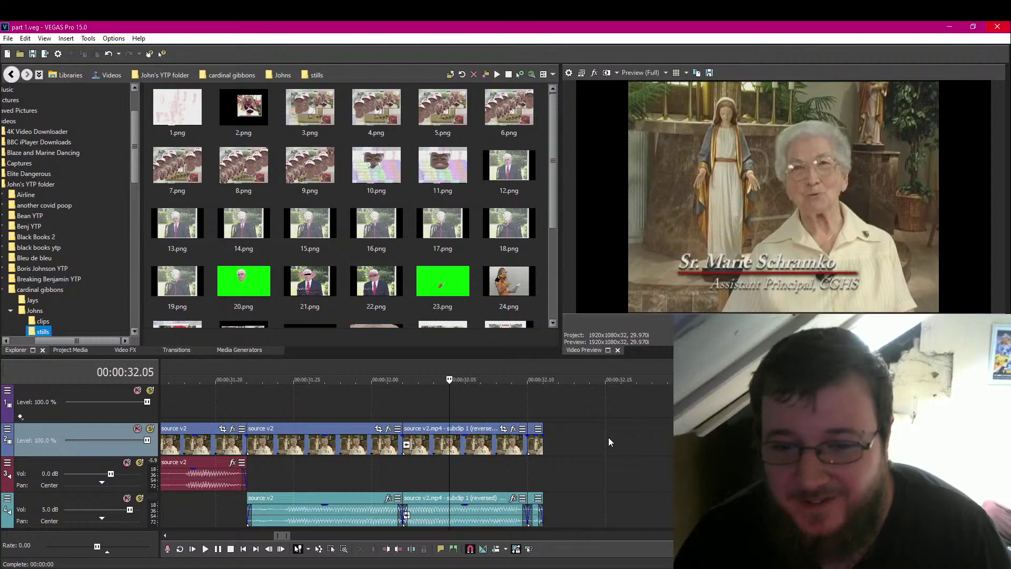
key("Right")
key("Right")
key("Right")
key("Right")
key("Right")
key("Right")
key("Right")
key("Right")
key("Left")
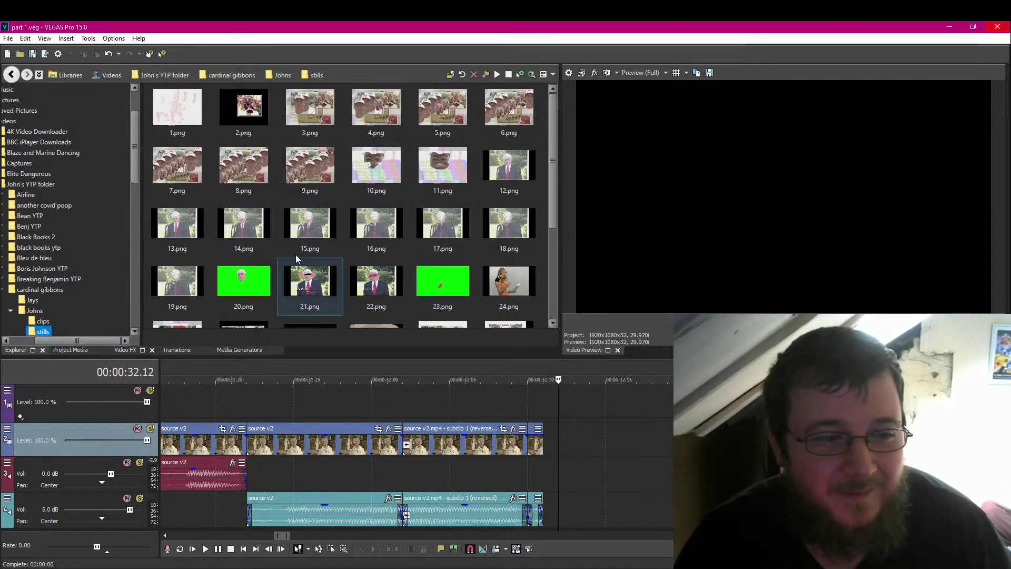
Refresh the stills folder and place 25.png on the second video track directly after the last clip, at 00:00:32.11.
left_click(462, 74)
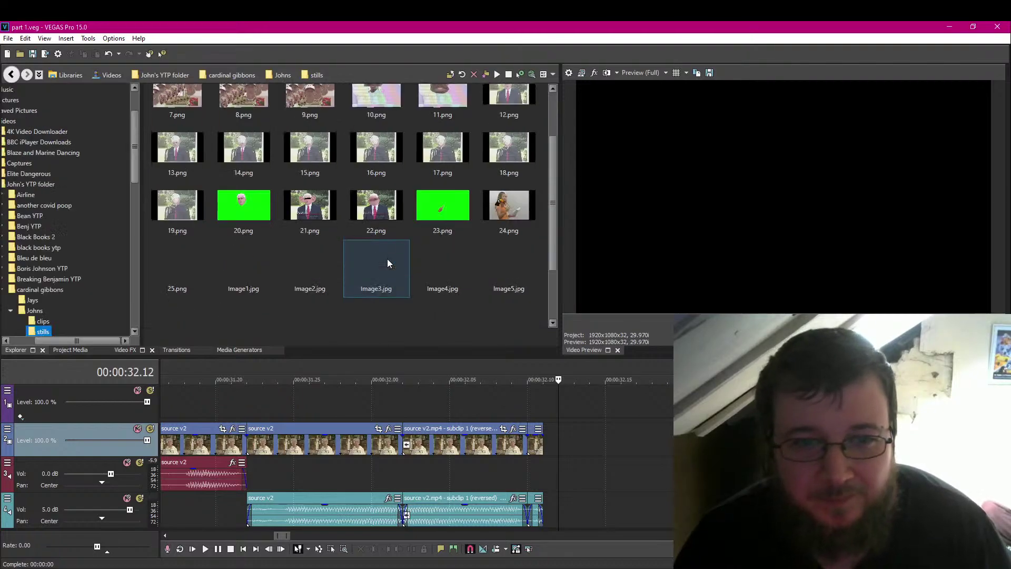
left_click_drag(173, 263, 559, 479)
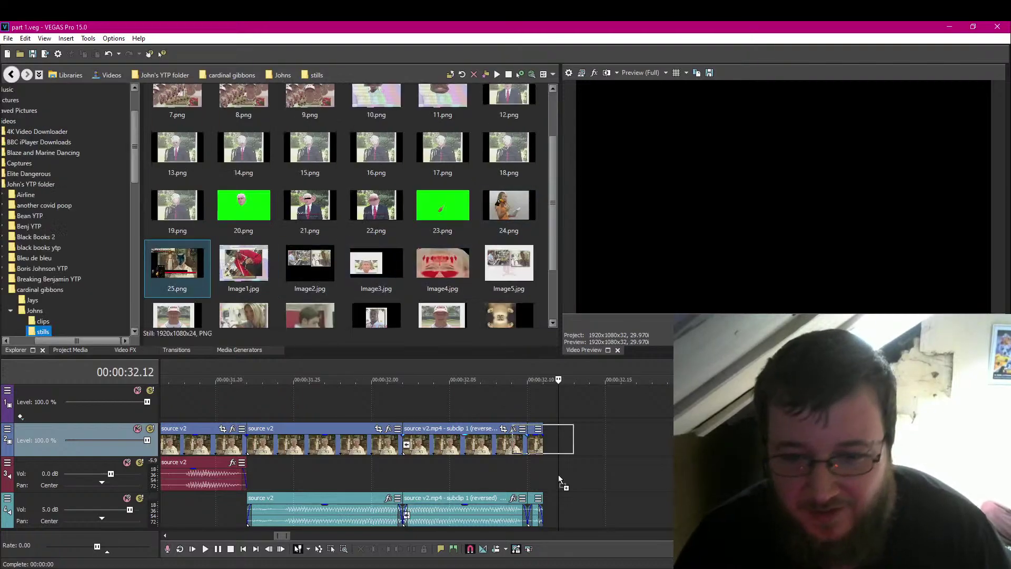
left_click_drag(543, 440, 551, 440)
scroll(625, 481, "up", 5)
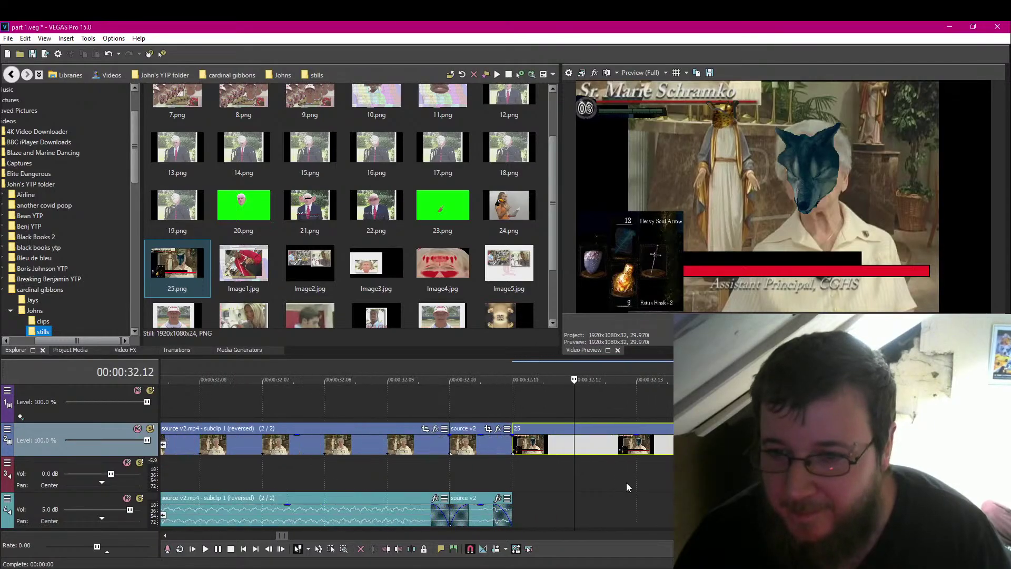
Extend the end of the 25 still by about 18 frames and save the project.
scroll(636, 501, "down", 5)
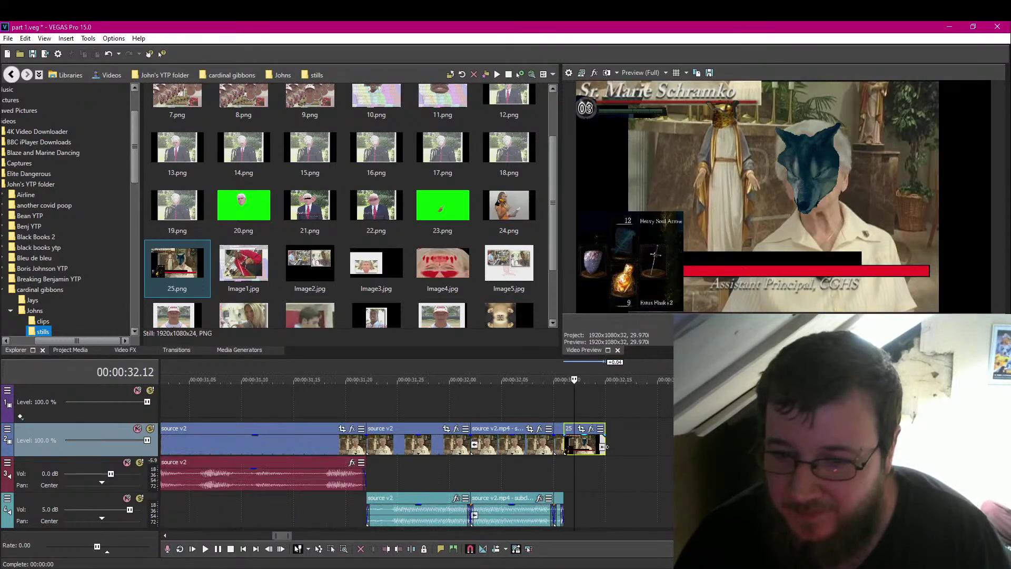
left_click_drag(603, 447, 679, 446)
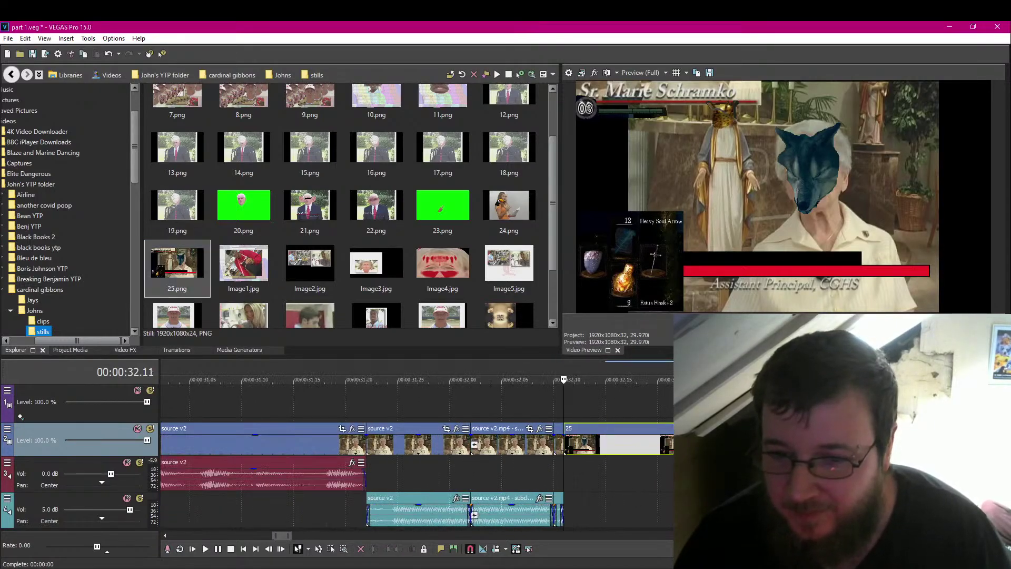
left_click(33, 54)
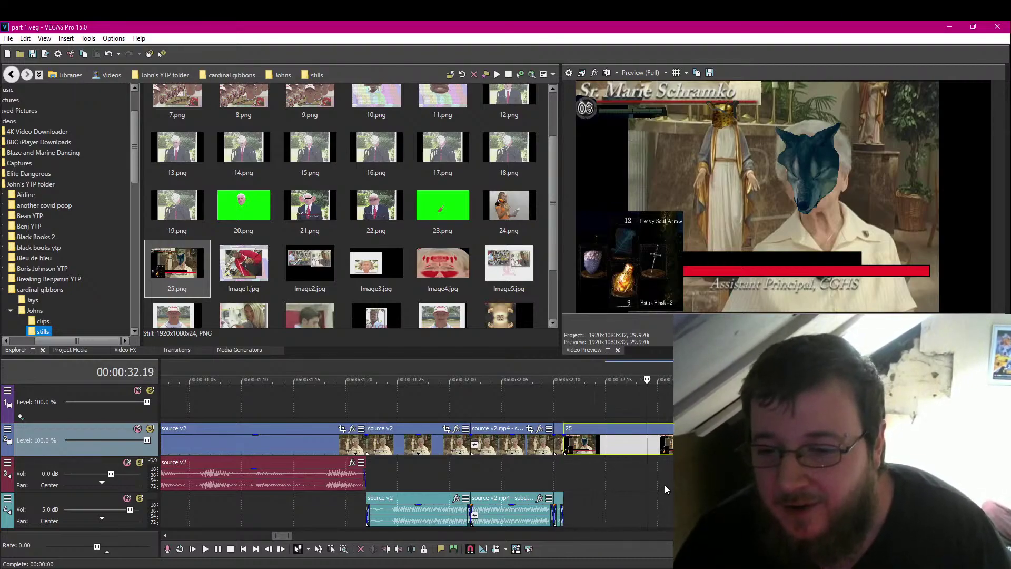
Examine the 25 still frame by frame from its start at 00:00:32.11, and save the project.
left_click(563, 467)
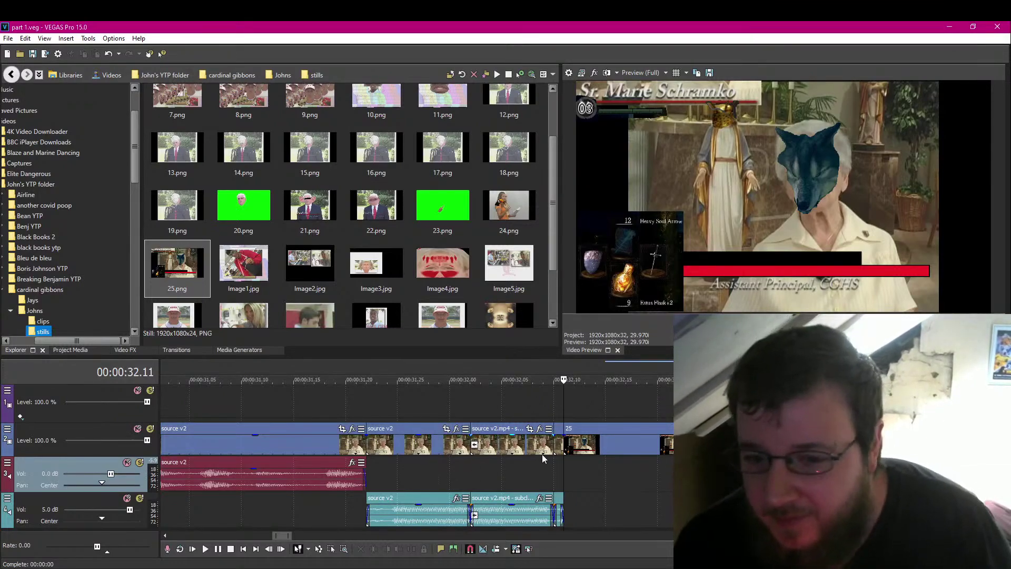
key("Right")
key("Right")
key("Right")
key("Right")
key("Right")
key("Right")
key("Right")
key("Right")
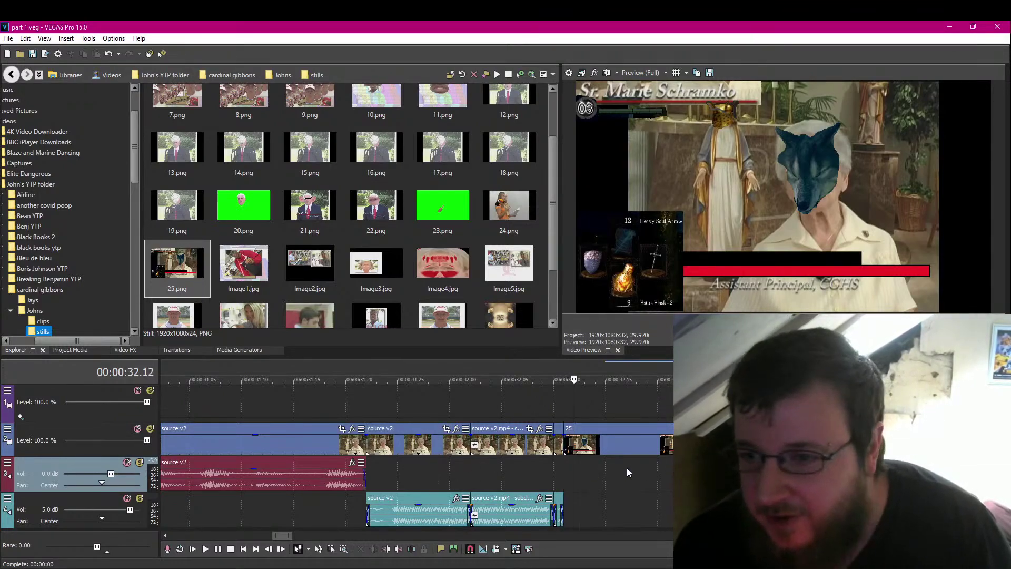
key("Right")
key("Right")
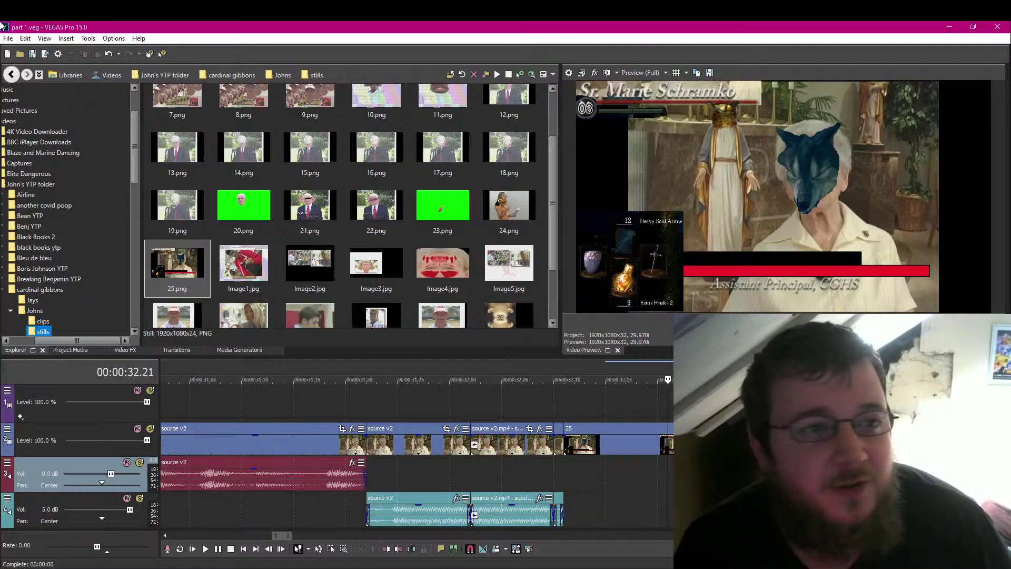
key("ctrl+s")
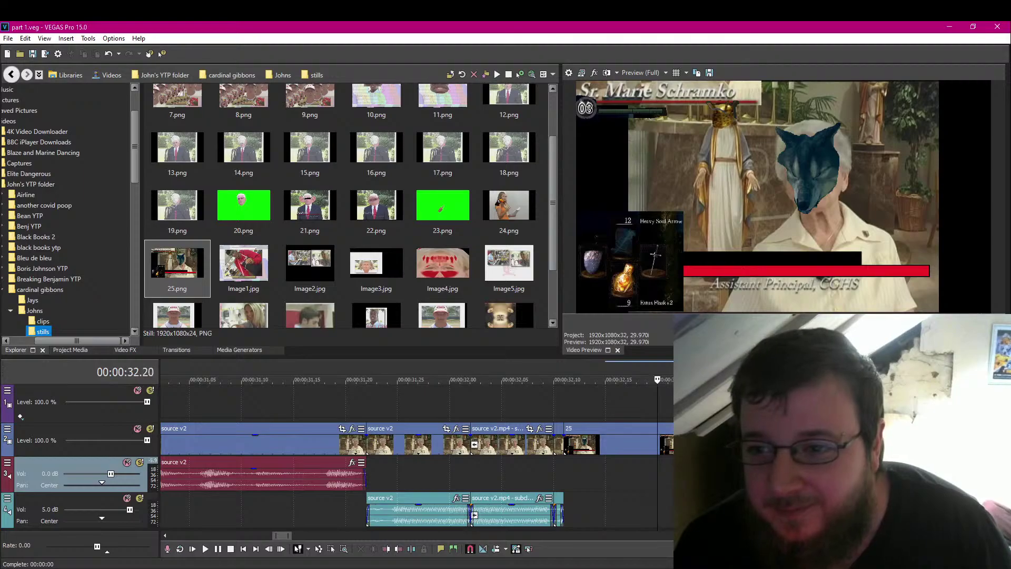
key("Left")
key("Left")
key("Left")
key("Left")
key("Left")
key("Left")
key("Left")
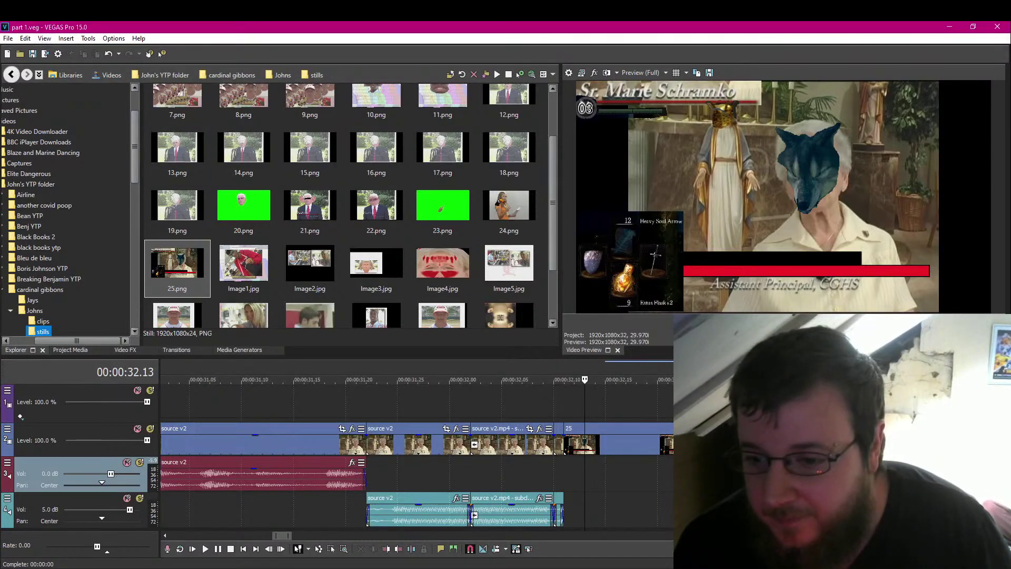
Play back the timeline from about 00:00:25.26 through the interview clips and the 25 still.
left_click(804, 441)
scroll(804, 441, "down", 2)
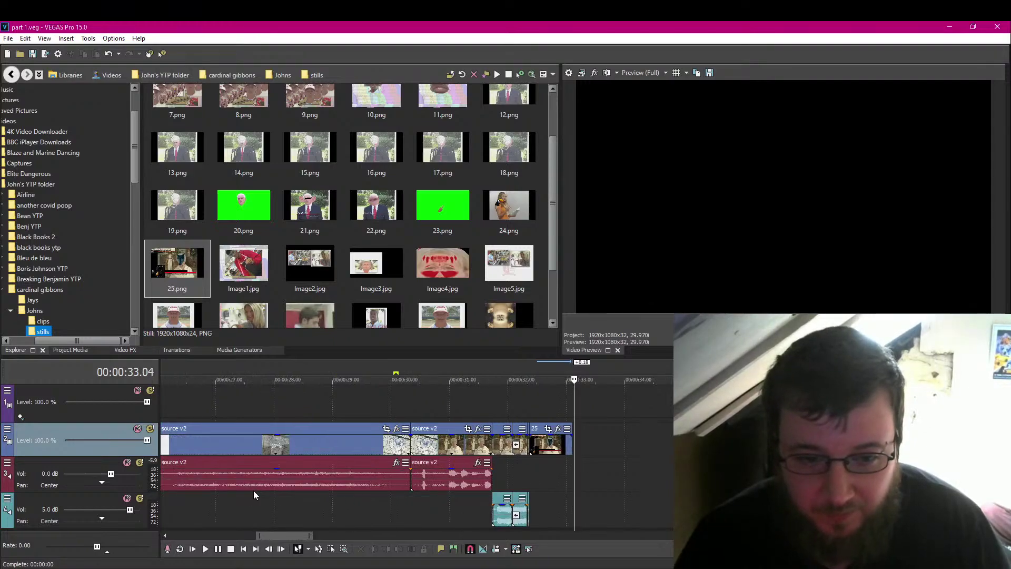
scroll(256, 489, "down", 2)
left_click(293, 502)
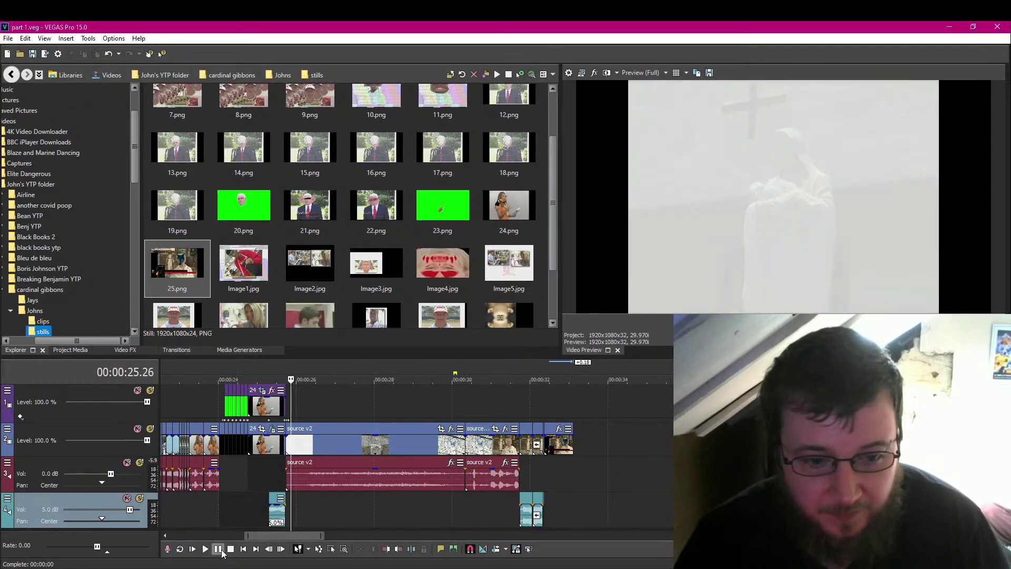
key("space")
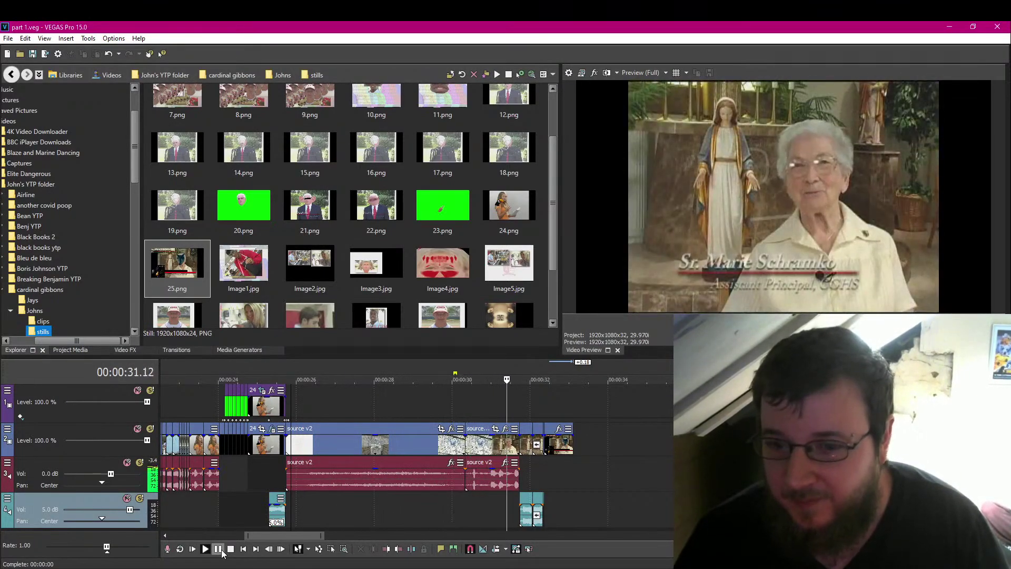
left_click(218, 549)
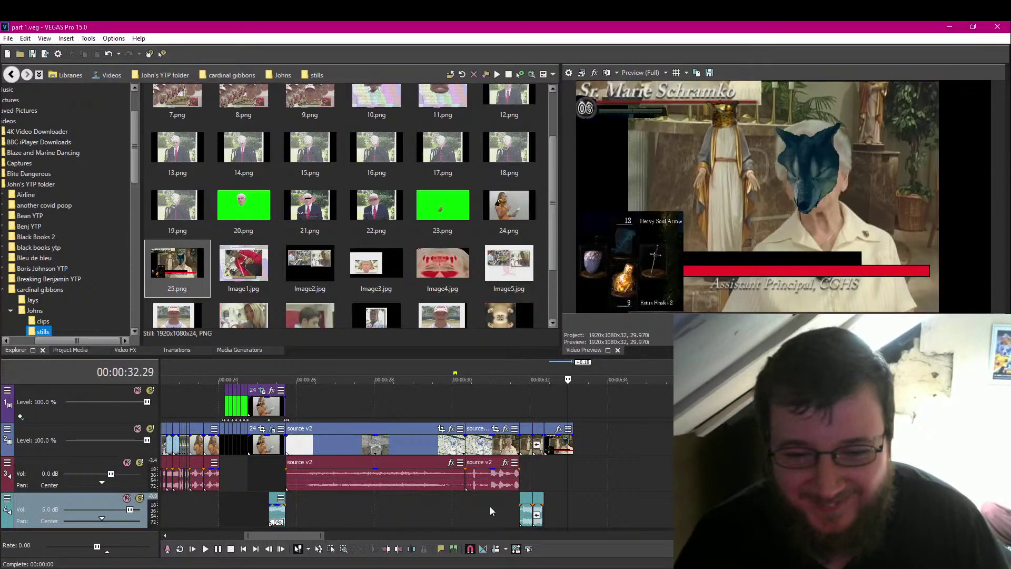
Split the source v2 clip and its audio at 00:00:28.09, where the stained-glass dove appears.
left_click(410, 500)
scroll(409, 500, "up", 3)
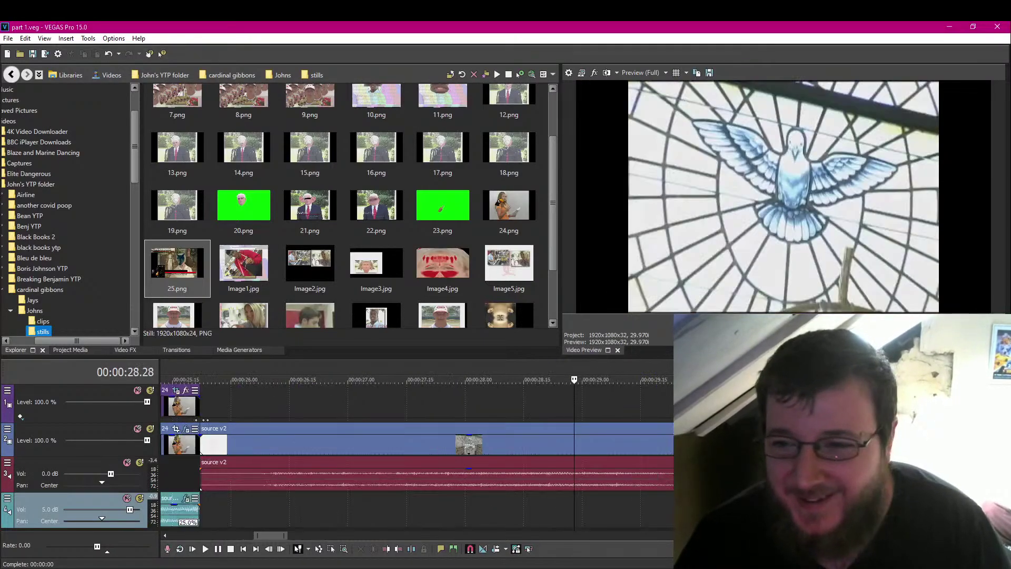
left_click(497, 504)
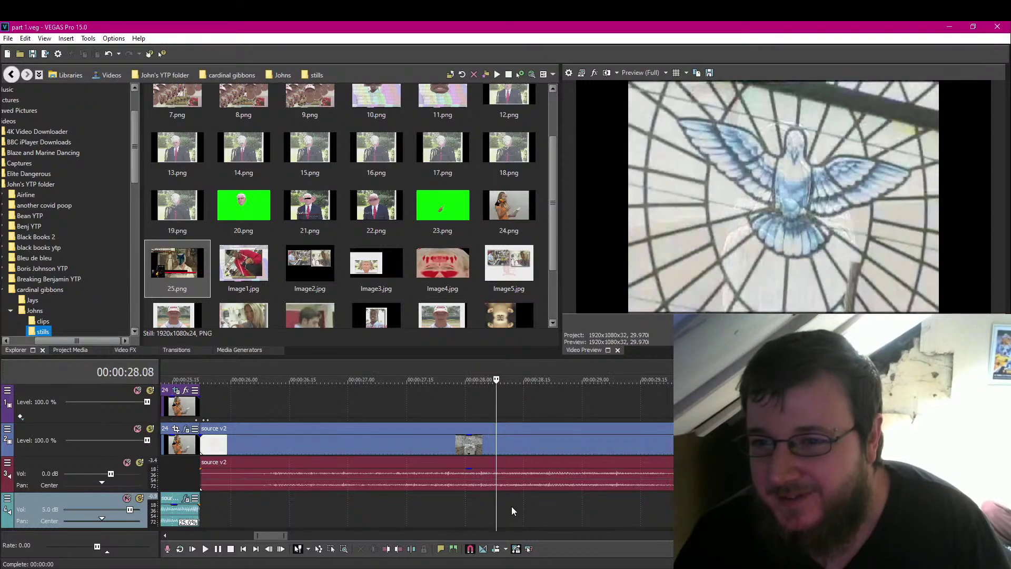
key("Right")
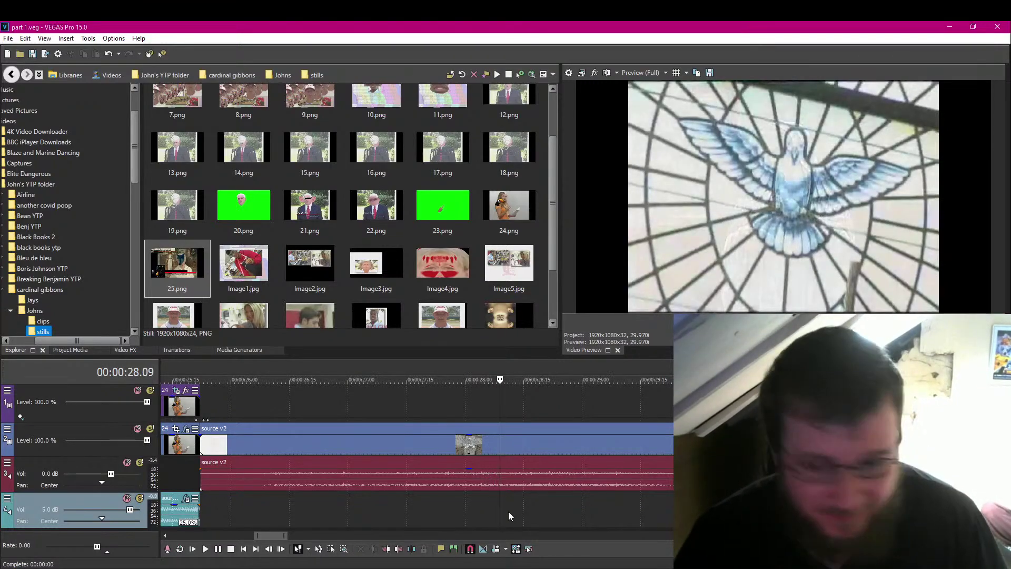
key("s")
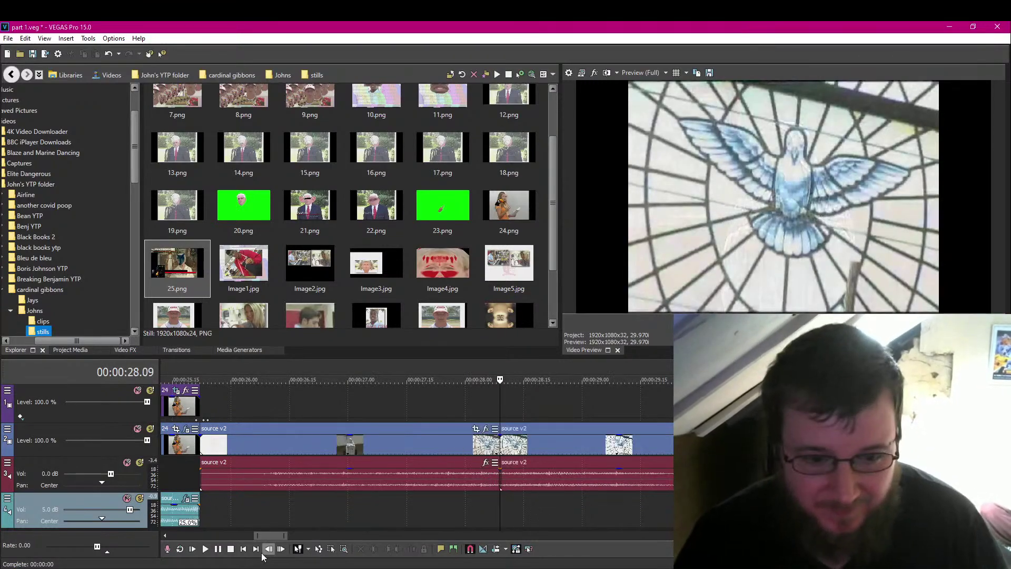
Play the dove shot from the split and pause at about 00:00:30.01.
left_click(205, 548)
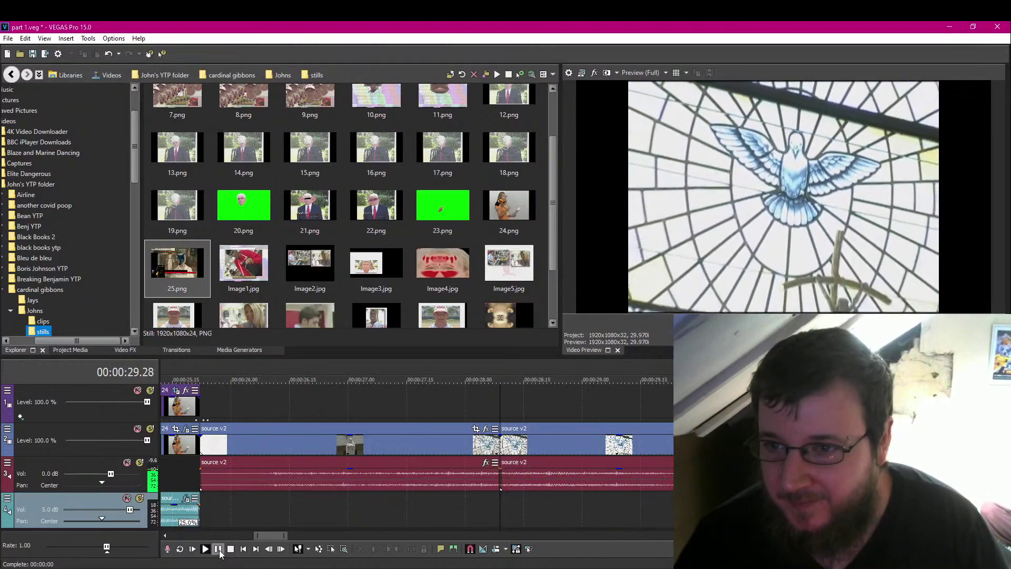
left_click(220, 551)
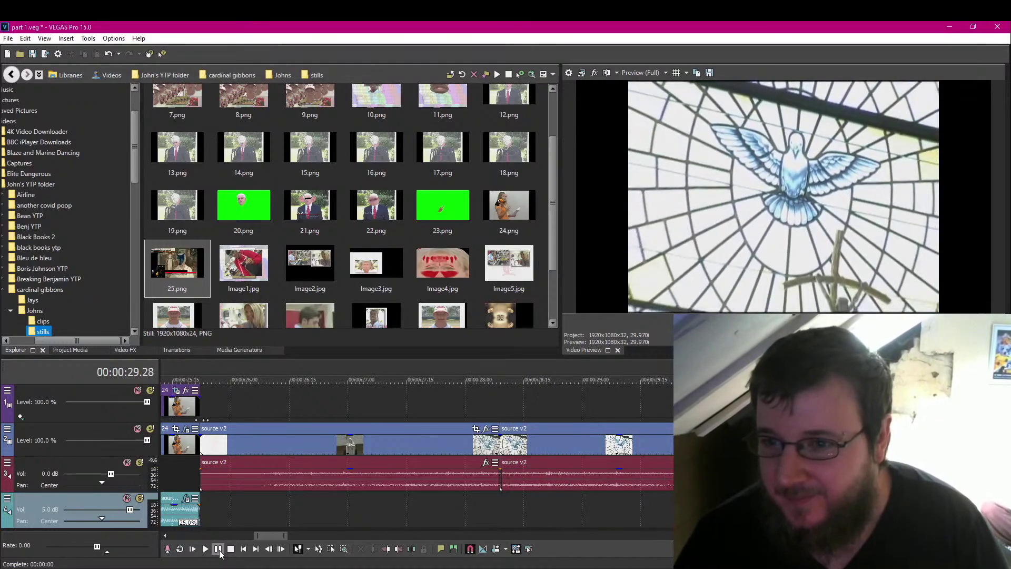
left_click(219, 550)
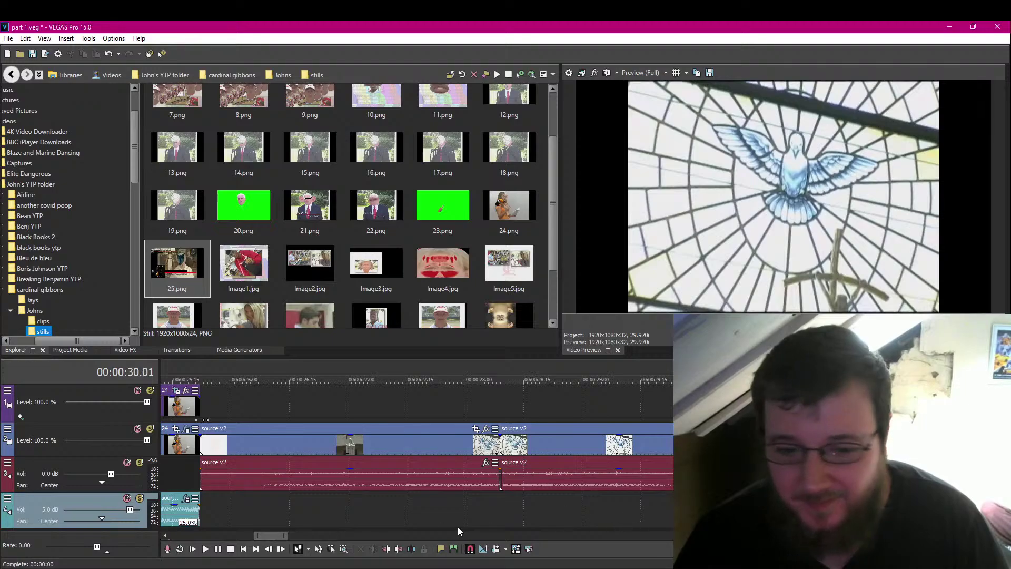
Clear the clips that follow the dove clip out of the stretch after 00:00:30.10.
scroll(416, 452, "down", 3)
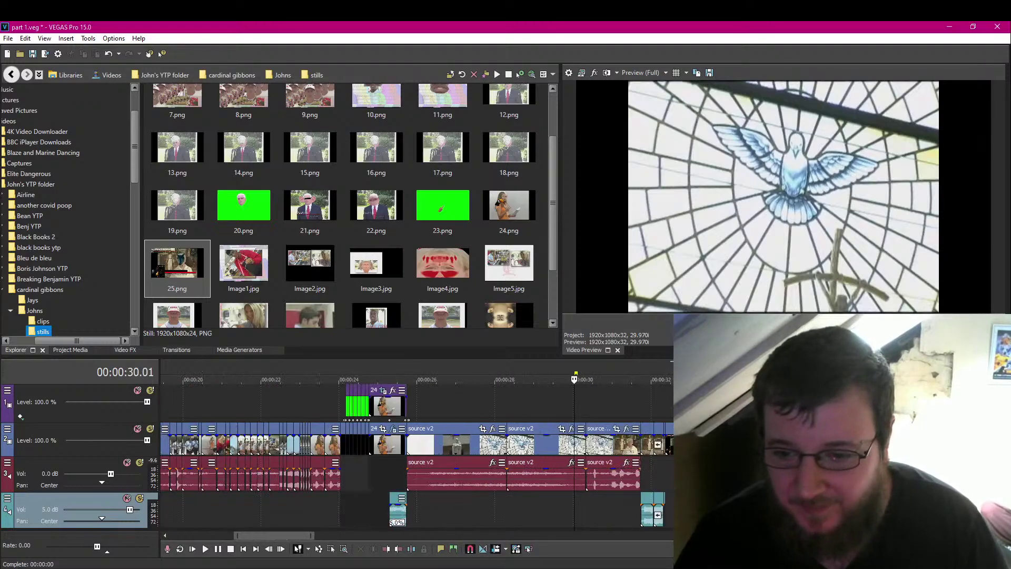
left_click(599, 446)
key("Delete")
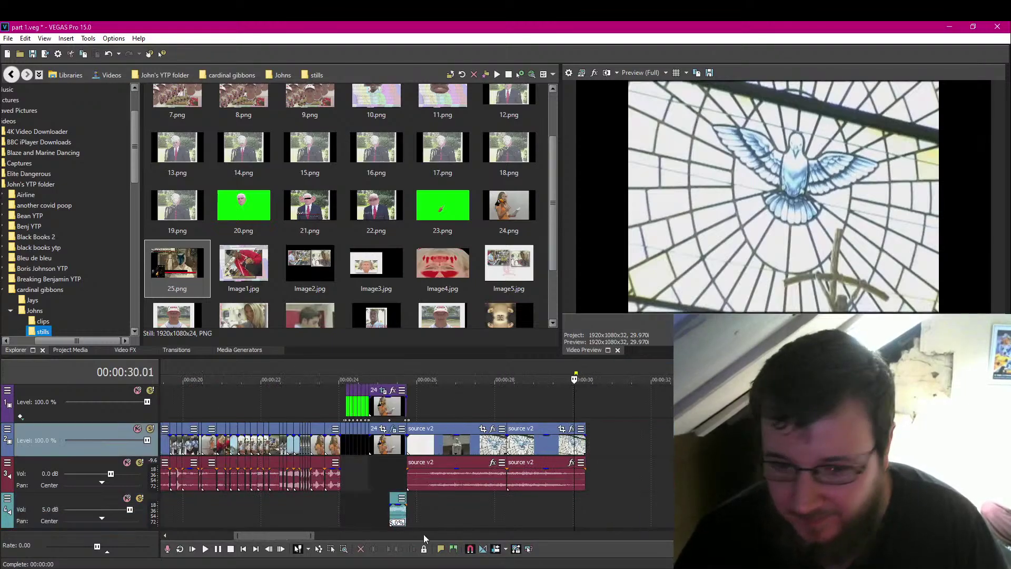
Copy the dove clip with its audio and paste the copy directly after it at 00:00:30.10.
left_click(582, 508)
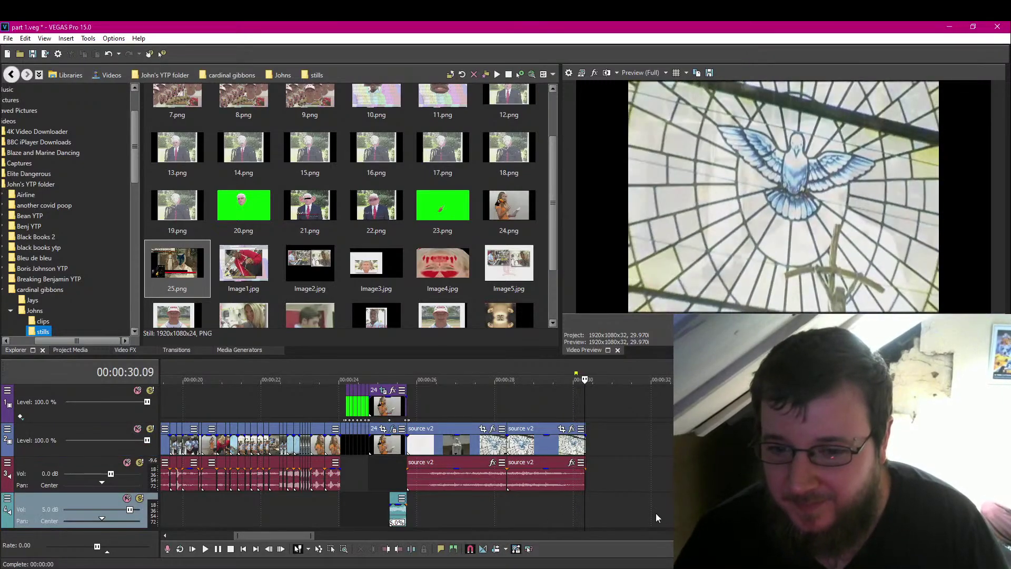
key("Right")
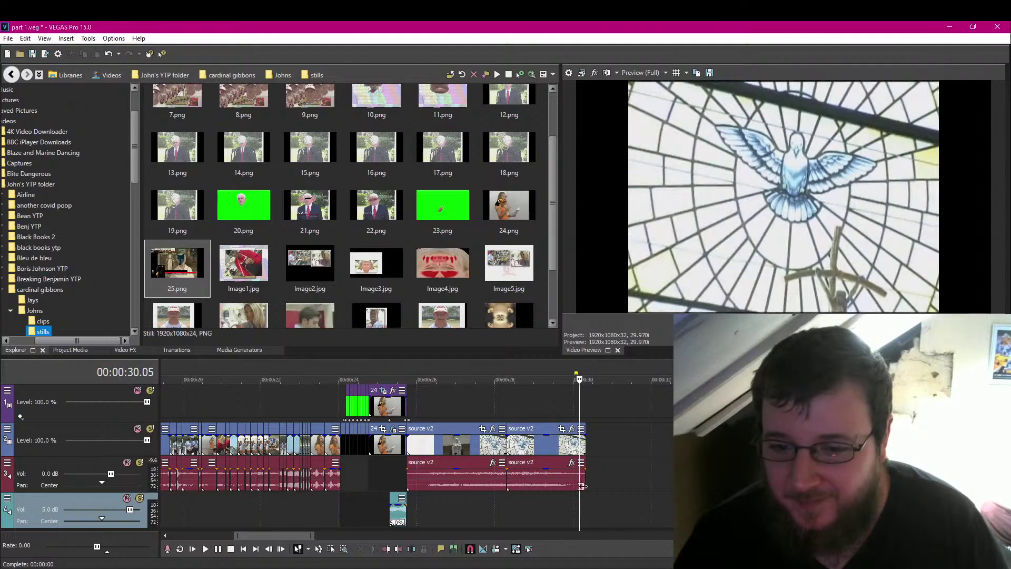
left_click(574, 450)
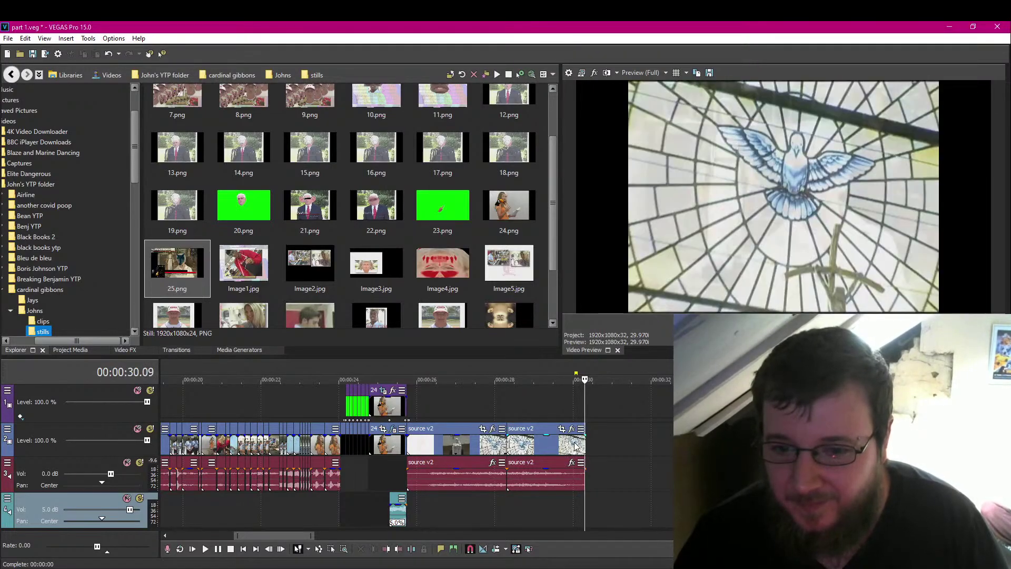
right_click(574, 450)
left_click(611, 174)
left_click(585, 403)
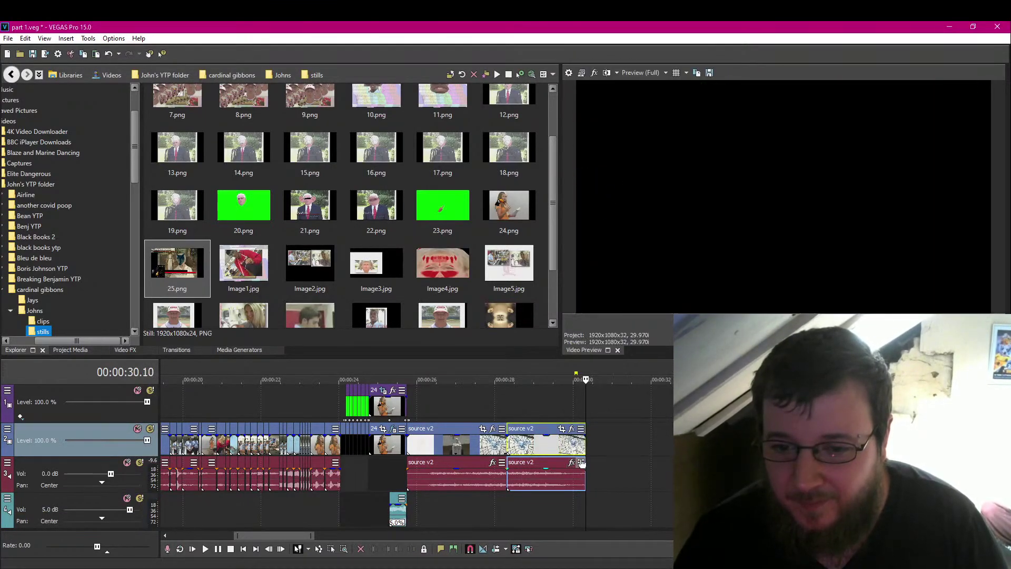
left_click(97, 54)
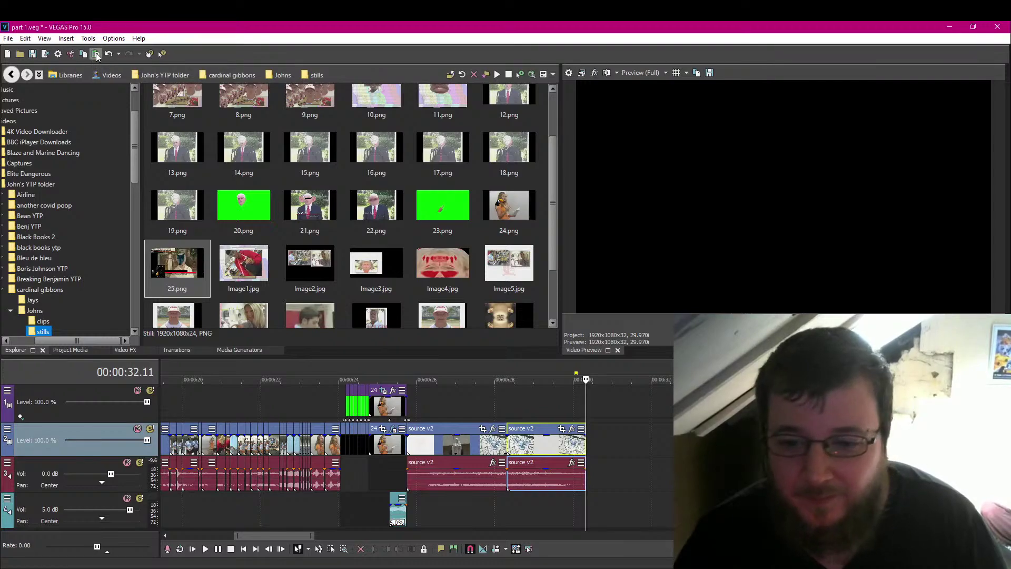
Reverse the pasted copy of the dove clip together with its audio.
right_click(612, 479)
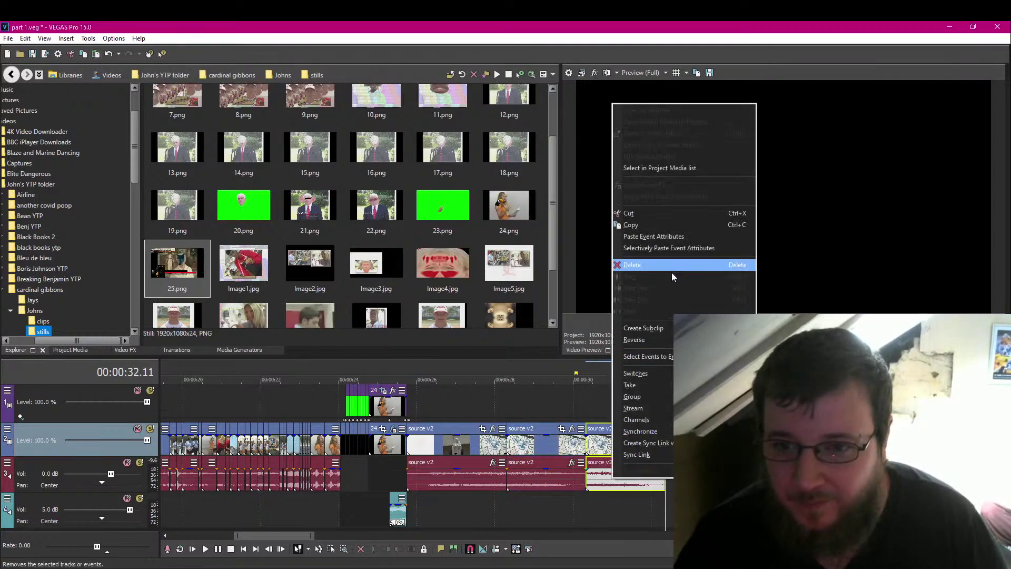
left_click(655, 337)
left_click(592, 505)
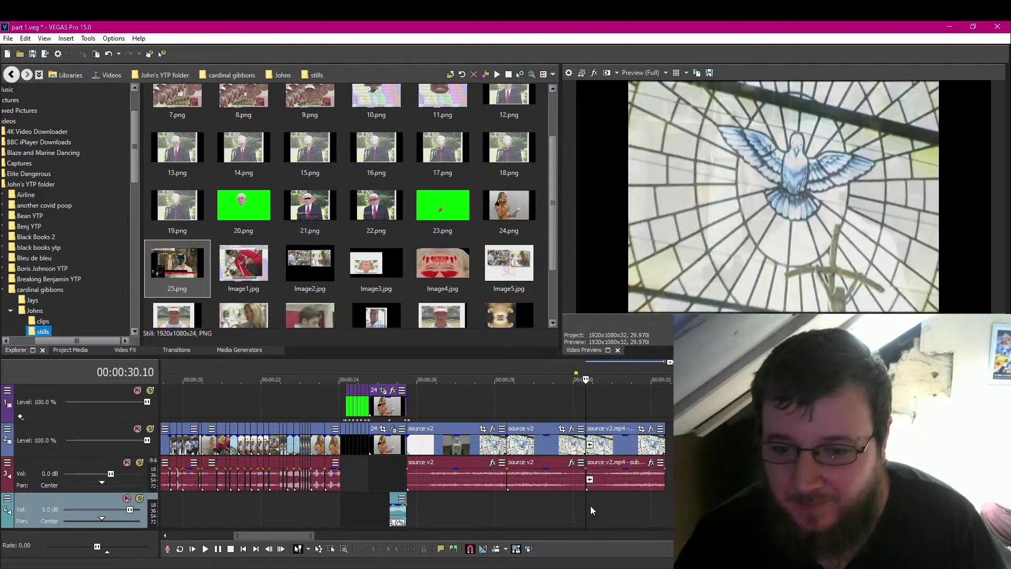
Play back the dove clip and its reversed copy from about 00:00:28.06.
key("Right")
key("Right")
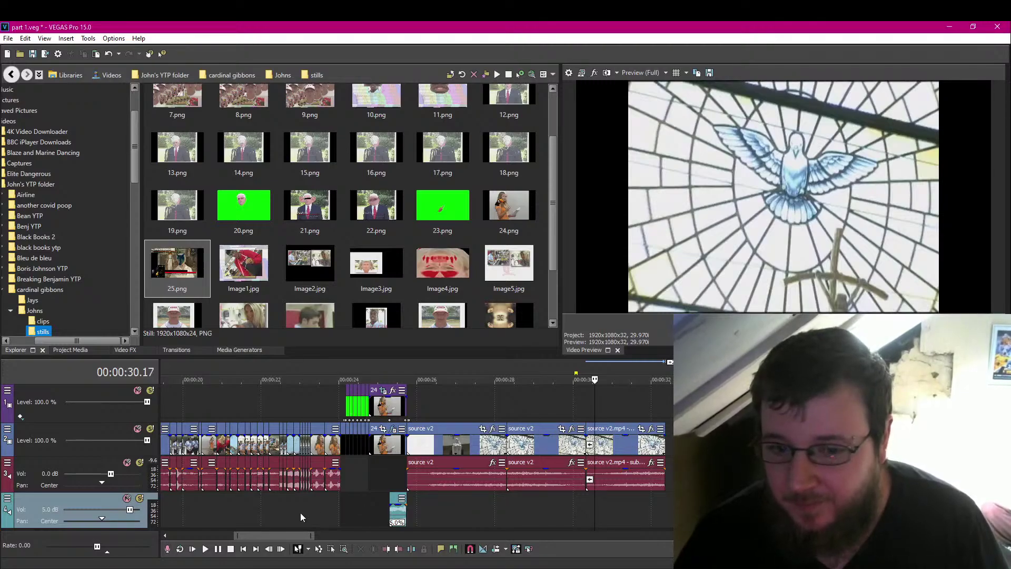
left_click(502, 504)
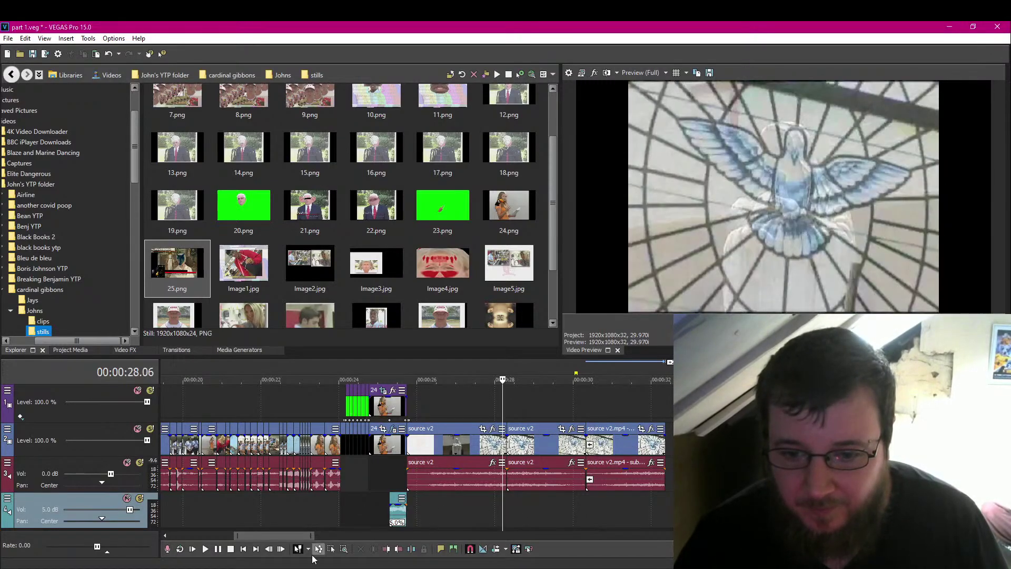
left_click(218, 550)
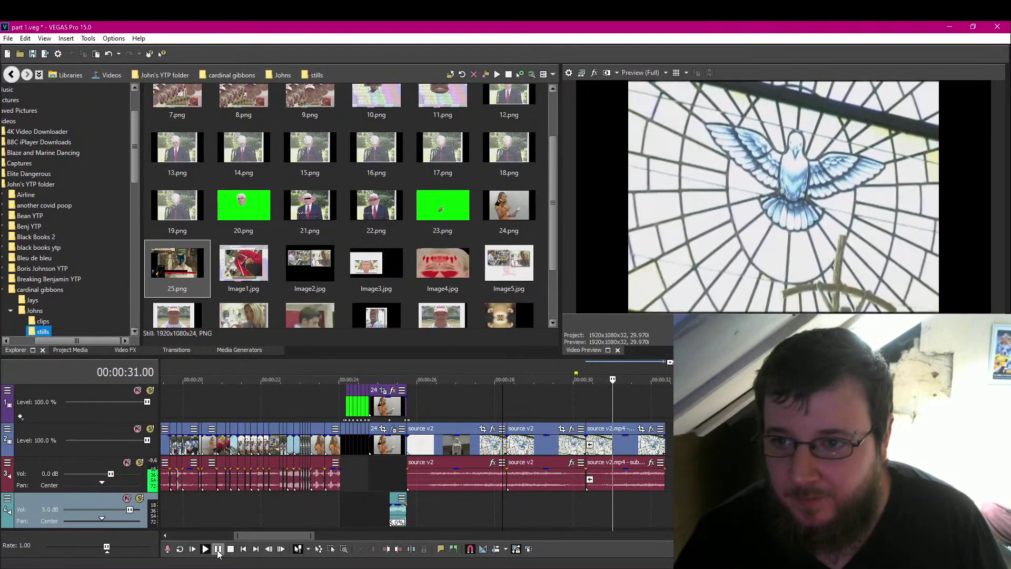
left_click(217, 549)
left_click(218, 550)
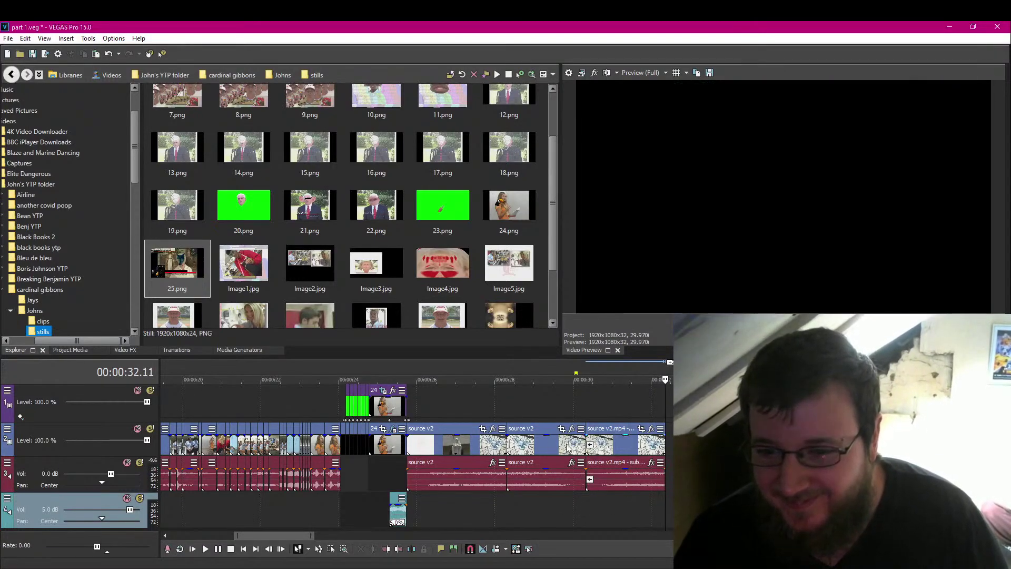
Paste a copy of the dove clip with its audio at 00:00:32.11 and move its video up to track 1.
left_click(672, 447)
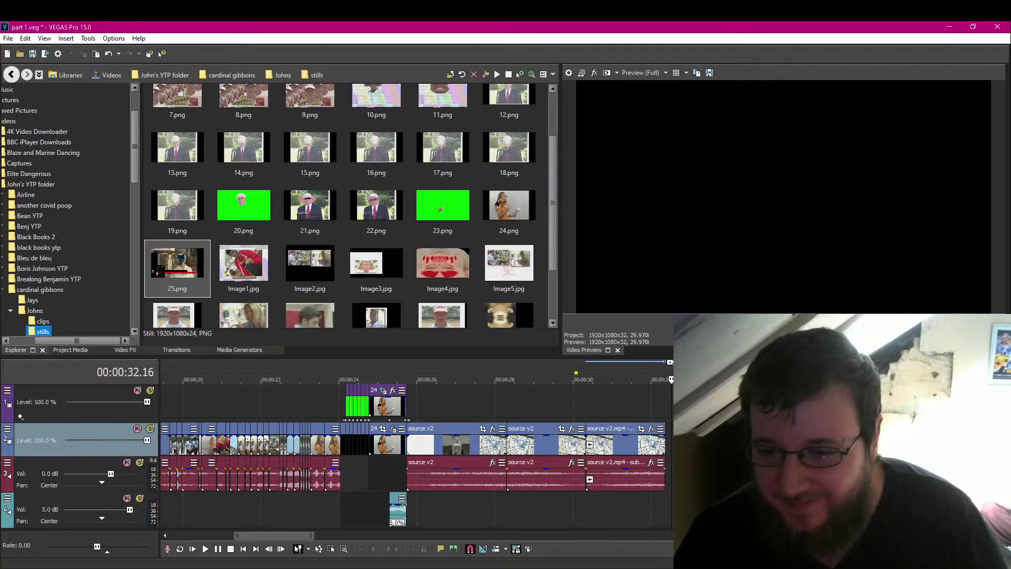
key("Left")
key("Left")
key("Left")
key("Left")
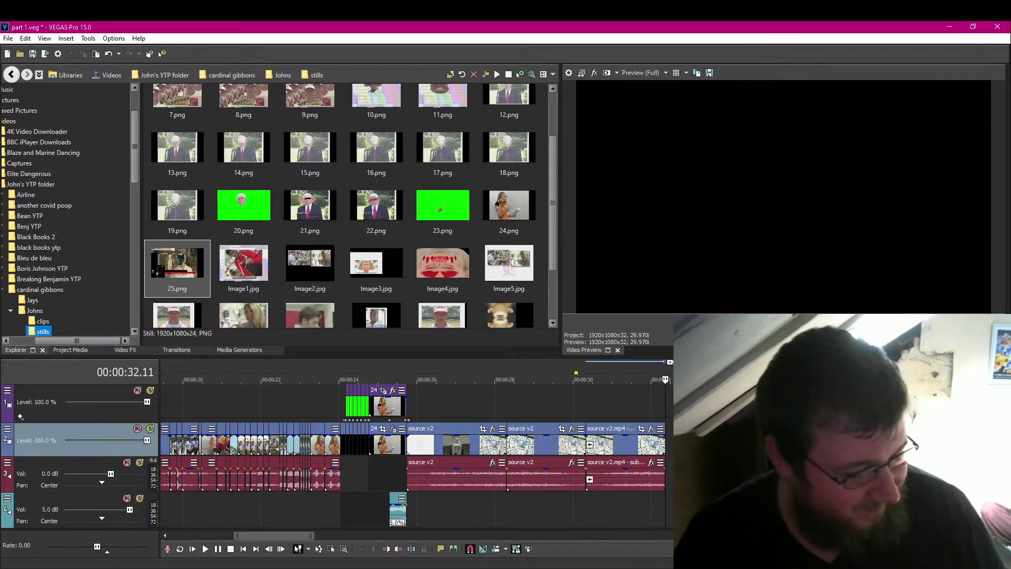
key("ctrl+v")
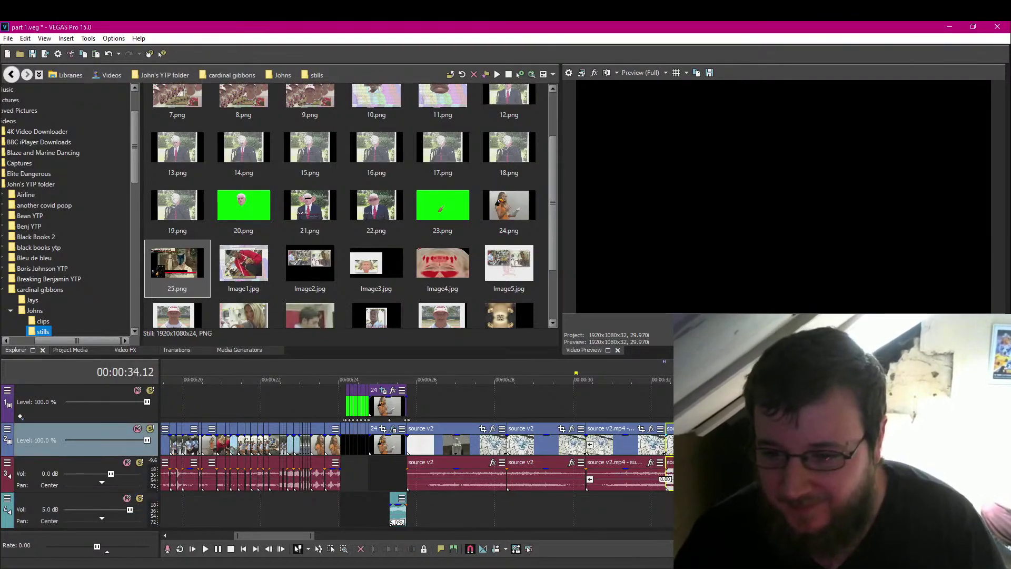
left_click_drag(670, 442, 670, 405)
left_click(665, 404)
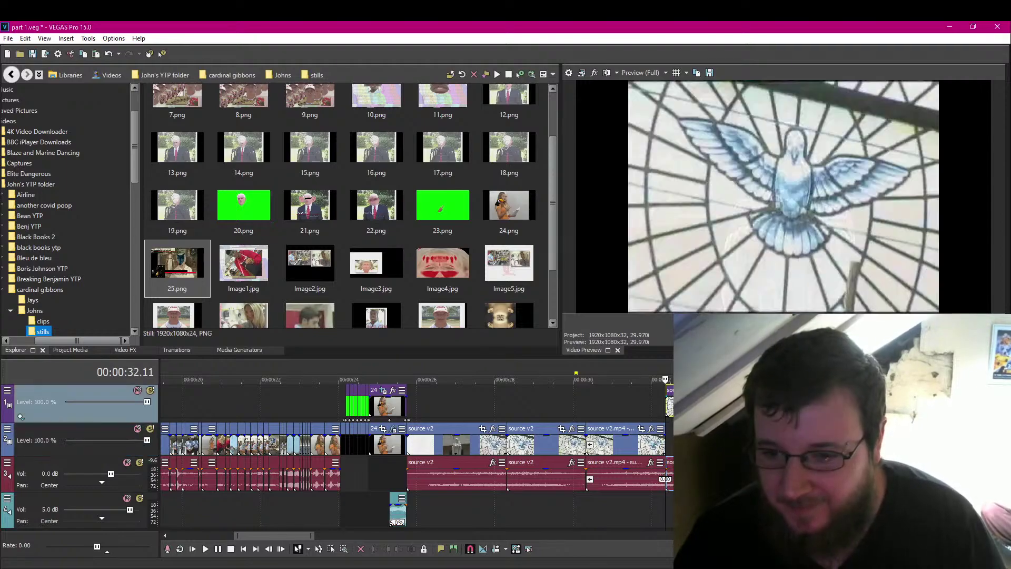
Save the project with the newly pasted dove clip in place.
scroll(483, 474, "down", 2)
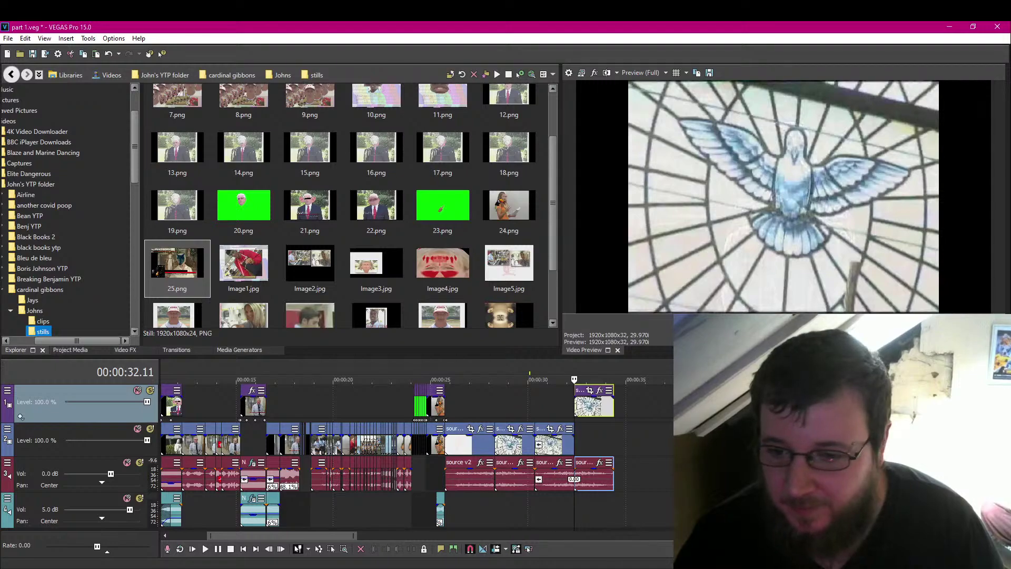
left_click(576, 440)
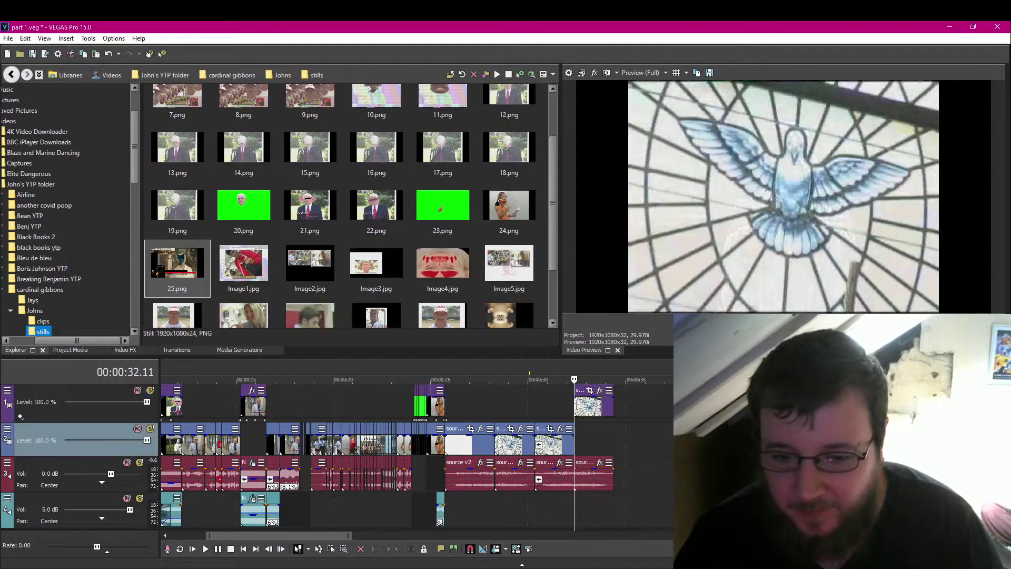
left_click(32, 54)
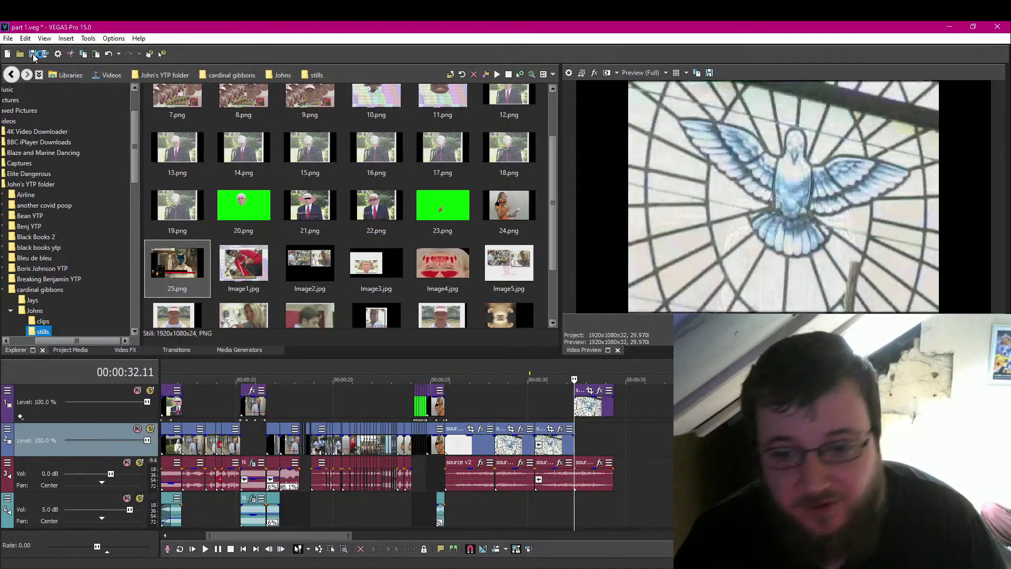
left_click(580, 440)
Step through and play the dove clip on track 1 from its start at 00:00:32.11, examining the dove's movement frame by frame.
scroll(579, 440, "up", 5)
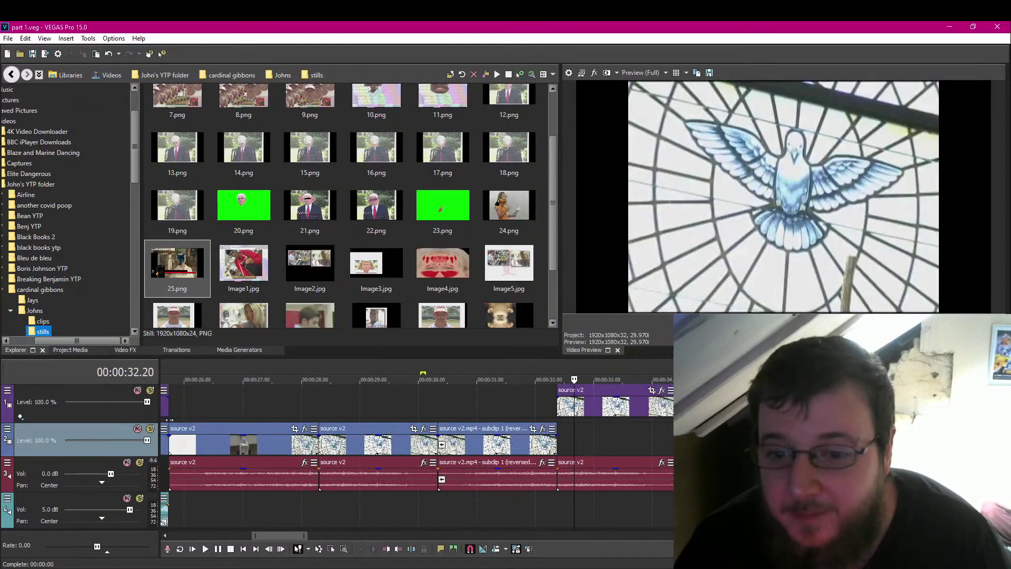
key("Left")
key("Left")
key("Left")
key("Left")
key("Left")
key("Left")
key("Left")
key("Left")
key("Left")
key("Left")
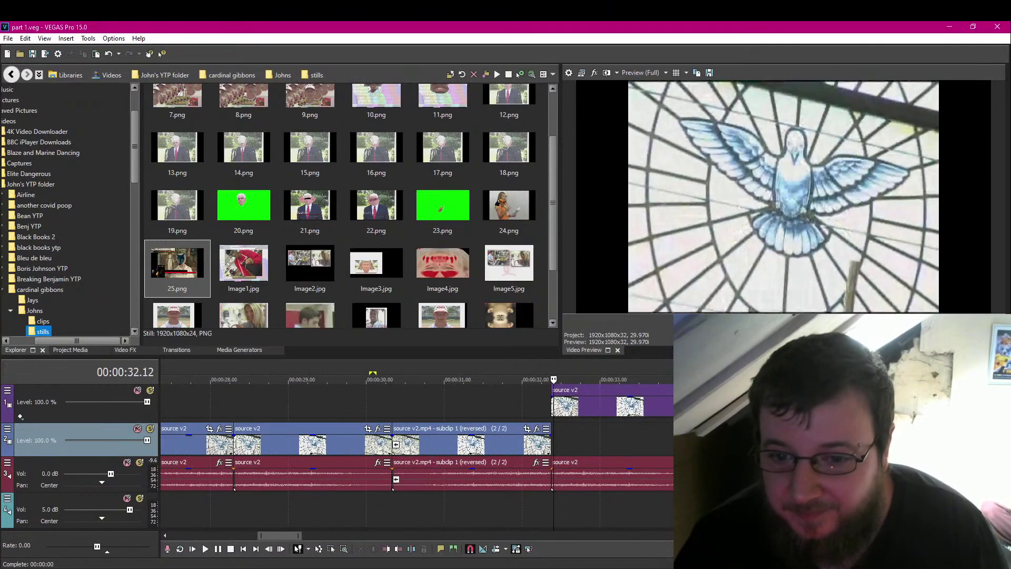
key("Right")
key("Right")
key("Right")
key("Right")
key("Right")
key("Right")
key("Right")
key("Right")
key("Right")
key("Right")
key("space")
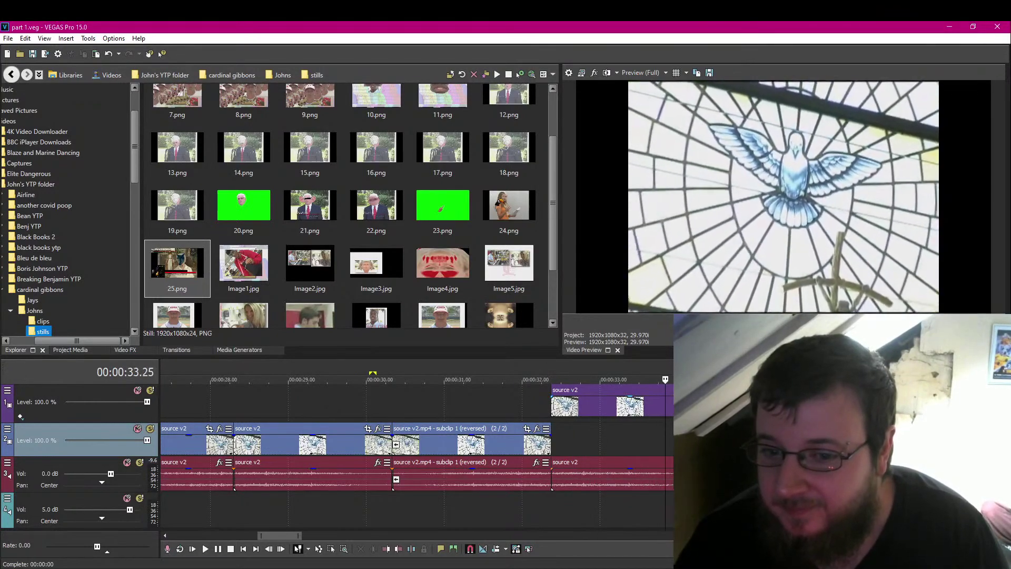
key("space")
key("Left")
key("Left")
key("Left")
key("Left")
key("Left")
key("Left")
key("Left")
key("Left")
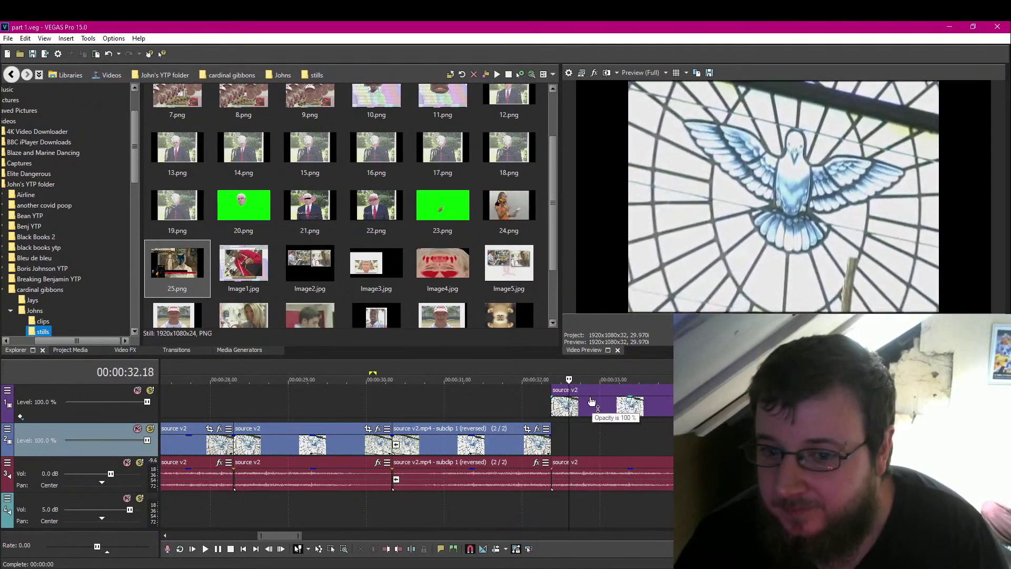
key("Left")
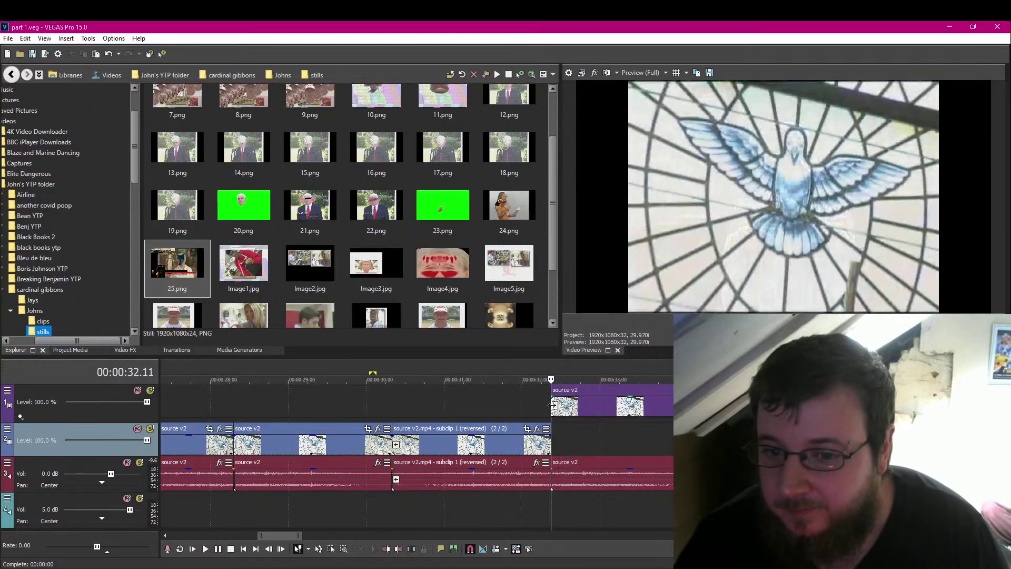
Split the track 1 dove clip at 00:00:32.13 and move the short first piece down to track 2, directly after the reversed clip.
key("Right")
left_click_drag(552, 416, 556, 416)
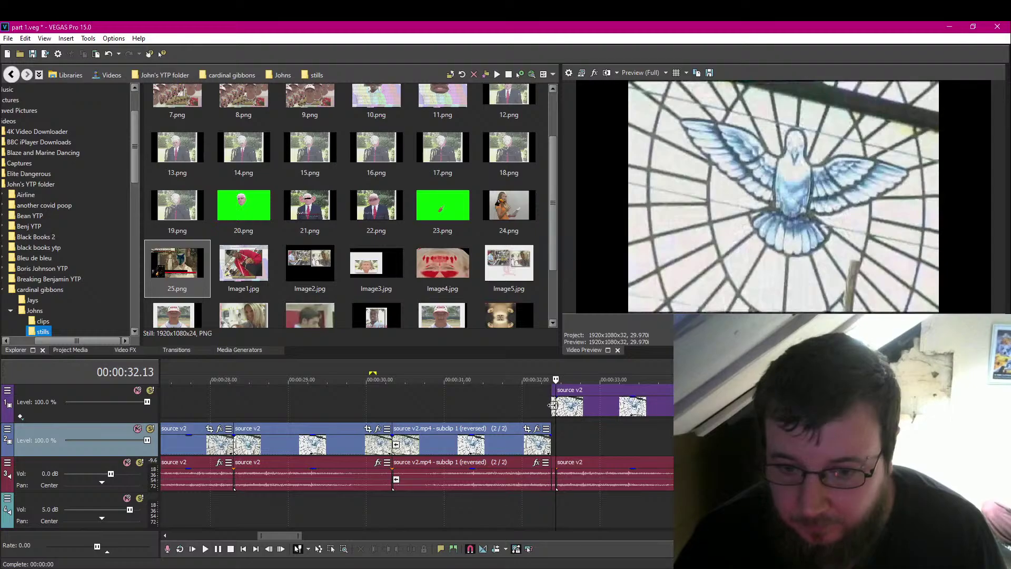
left_click(552, 406)
scroll(621, 443, "up", 4)
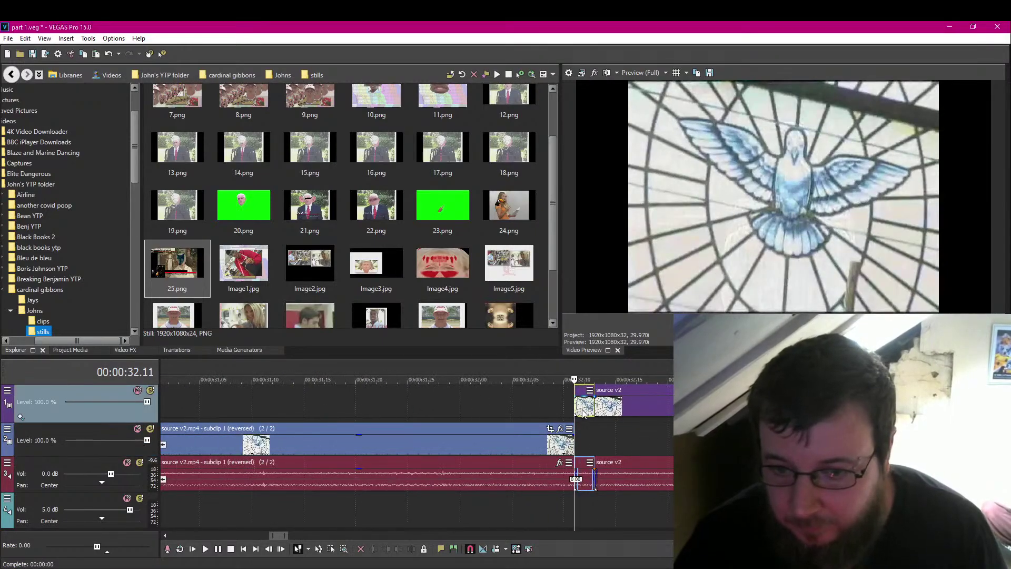
left_click_drag(584, 413, 583, 438)
left_click(599, 411)
scroll(598, 411, "up", 1)
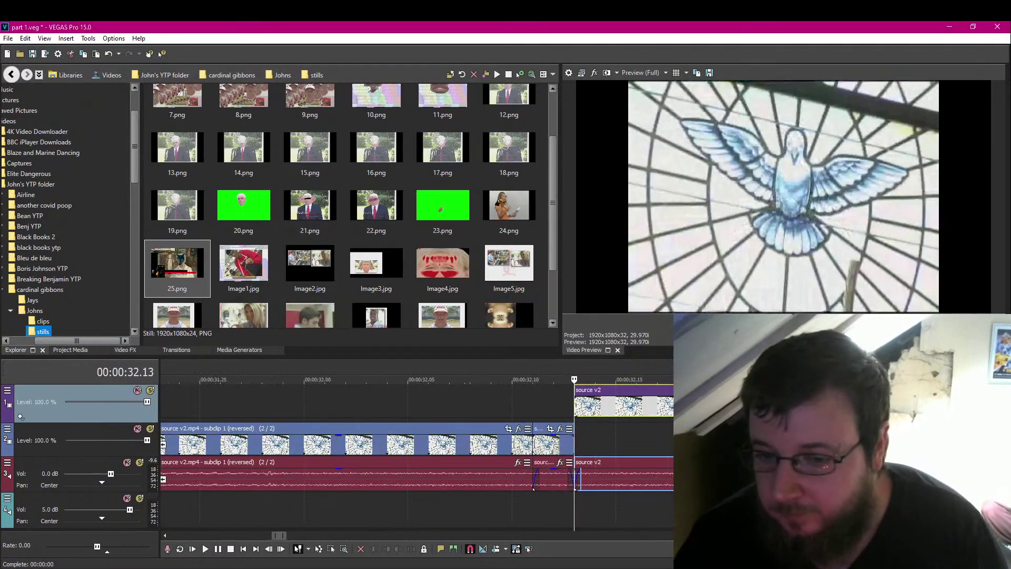
Enable a mask in Event Pan/Crop for the track 1 dove clip and trace a closed outline around the dove's head, wings and tail.
scroll(621, 411, "down", 5)
left_click(702, 390)
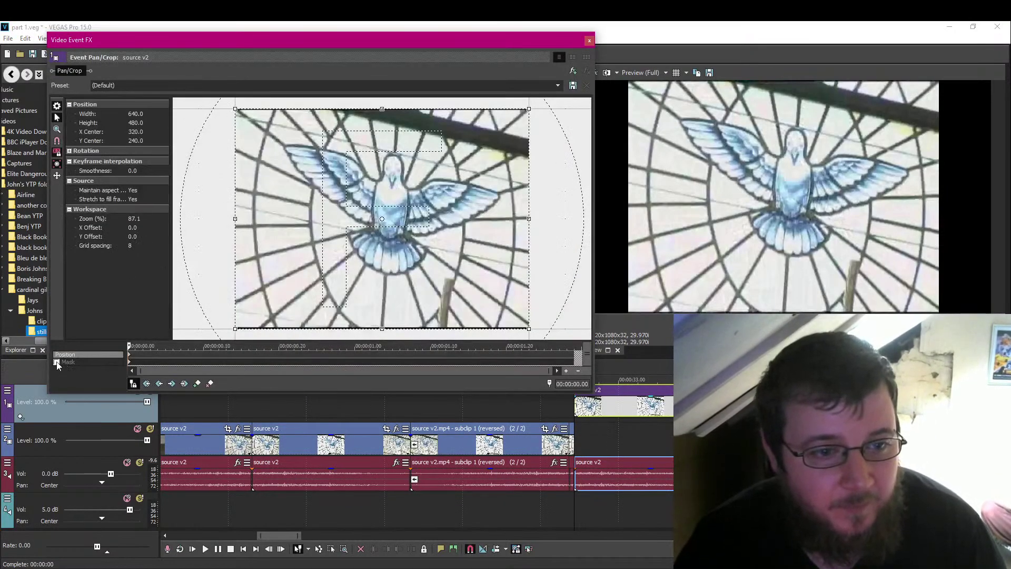
left_click(56, 362)
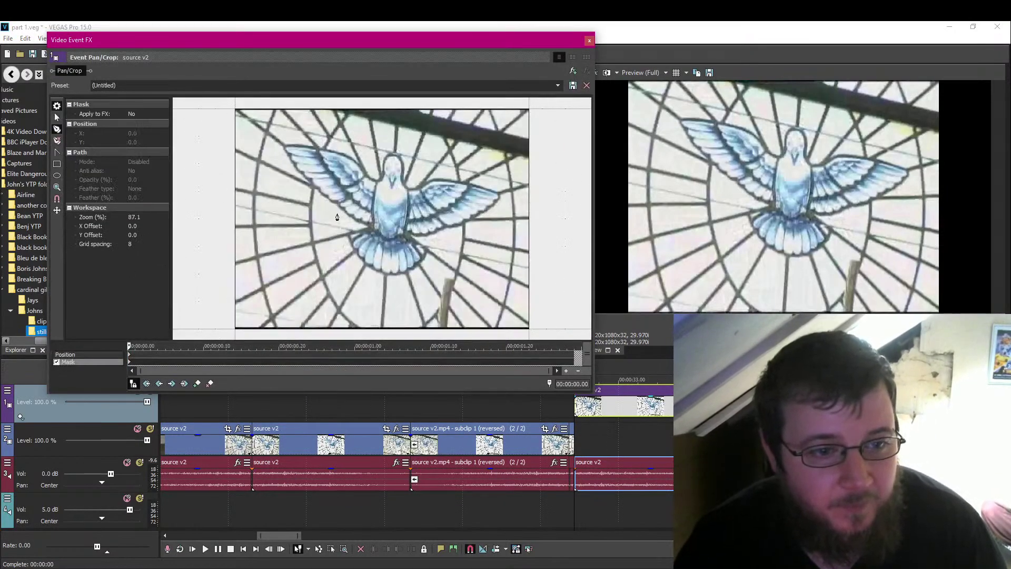
left_click(383, 156)
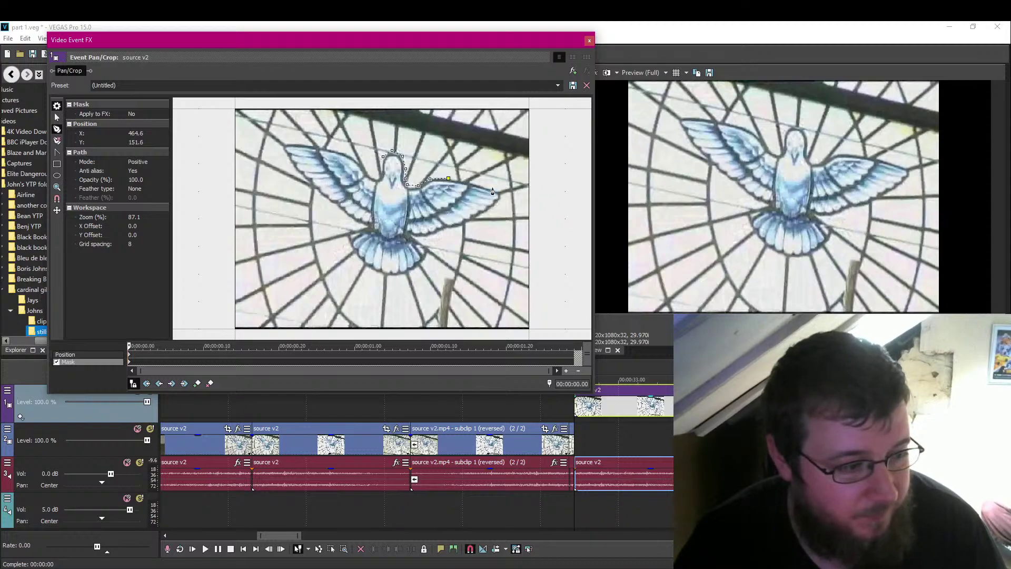
left_click(448, 180)
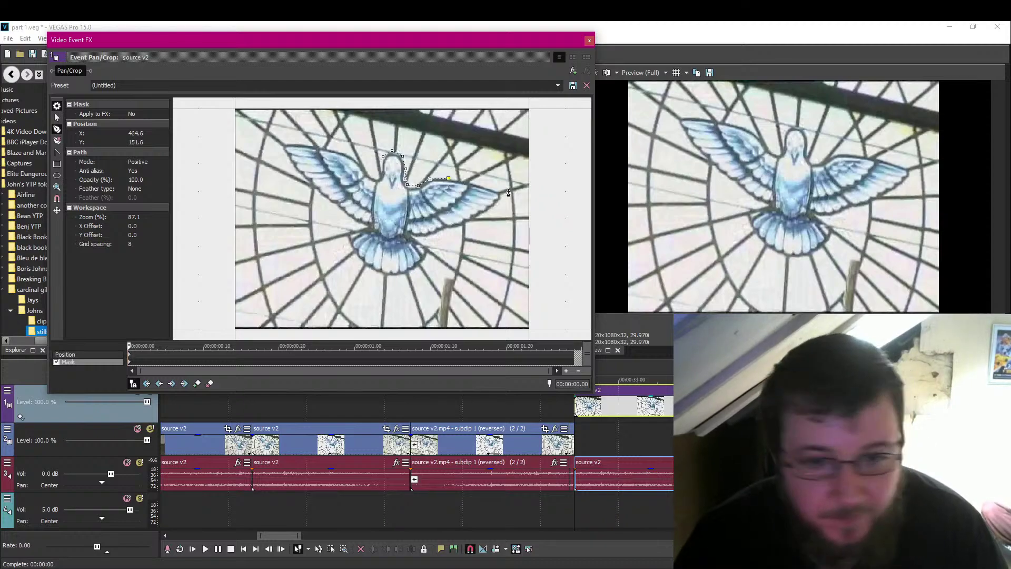
left_click(470, 182)
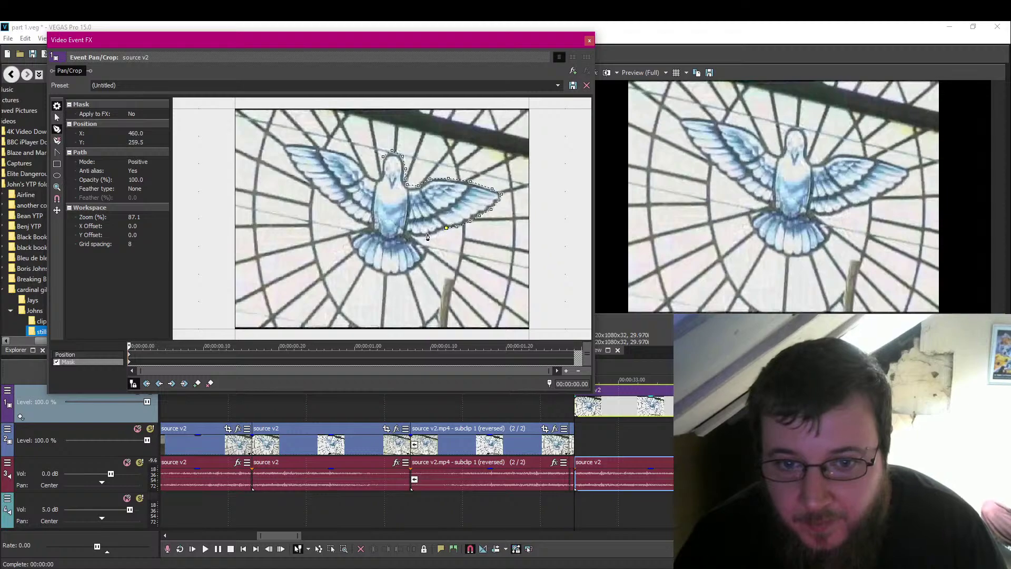
left_click(421, 237)
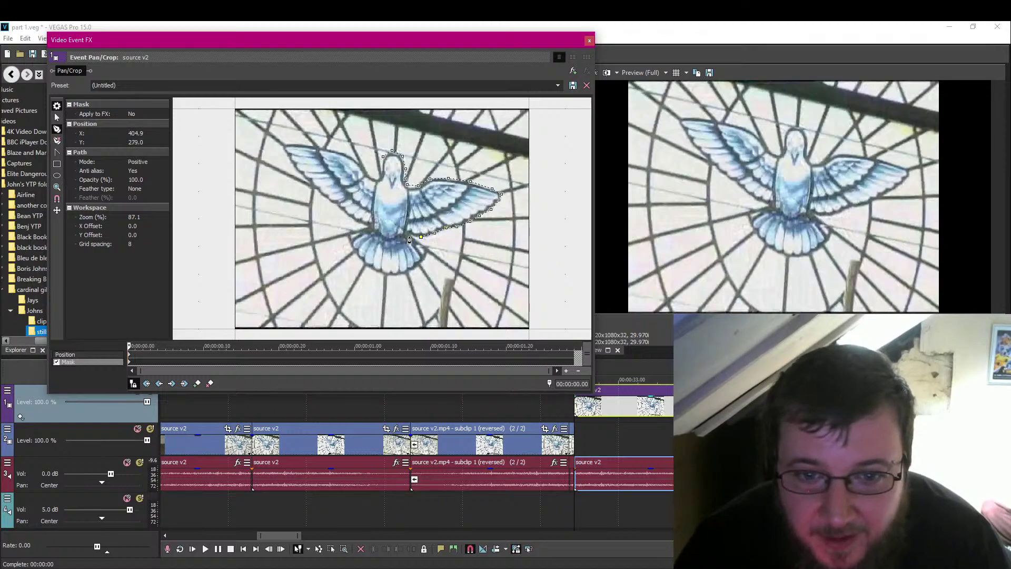
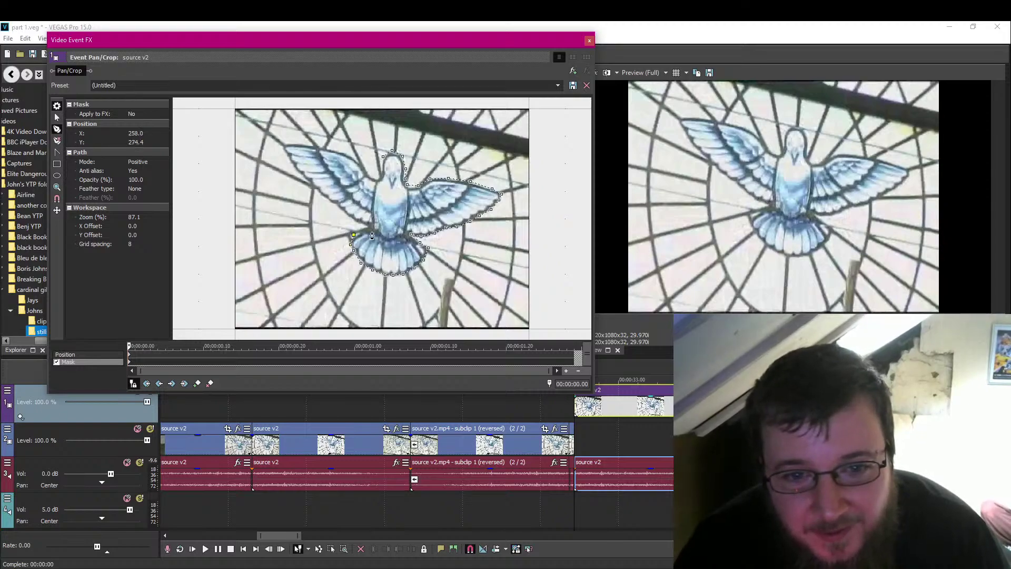
left_click_drag(367, 228, 363, 226)
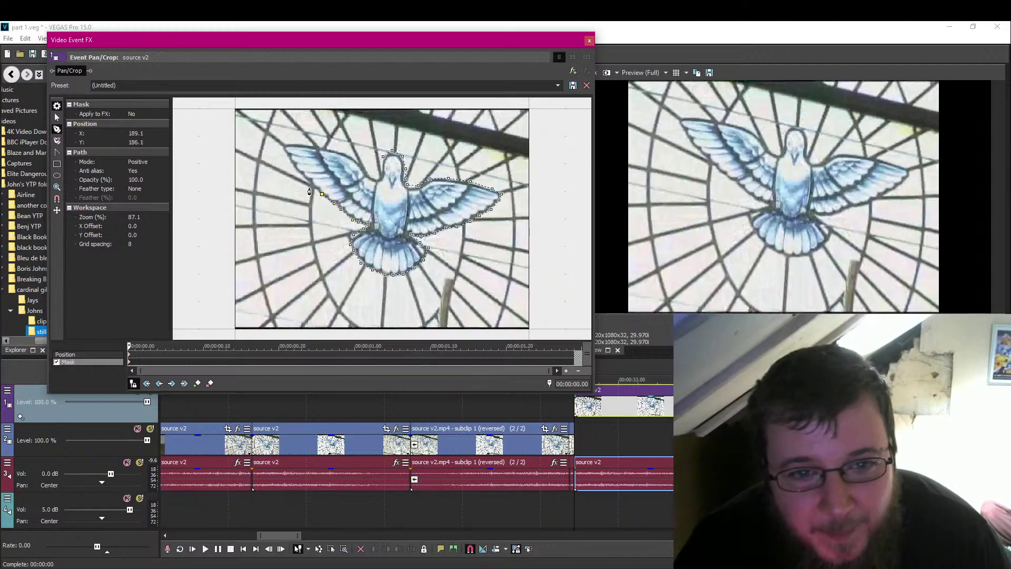
left_click_drag(311, 193, 283, 152)
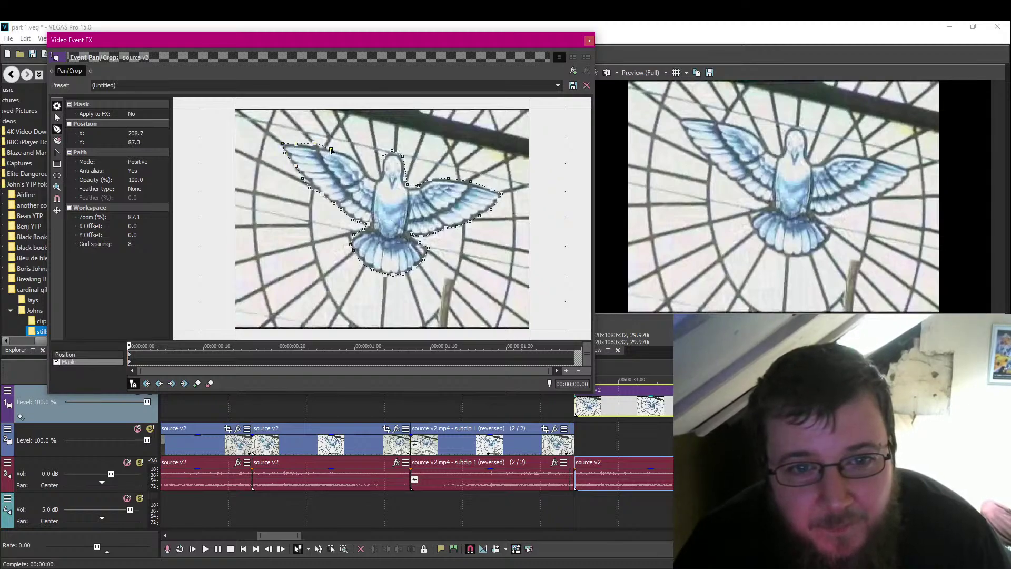
left_click(370, 176)
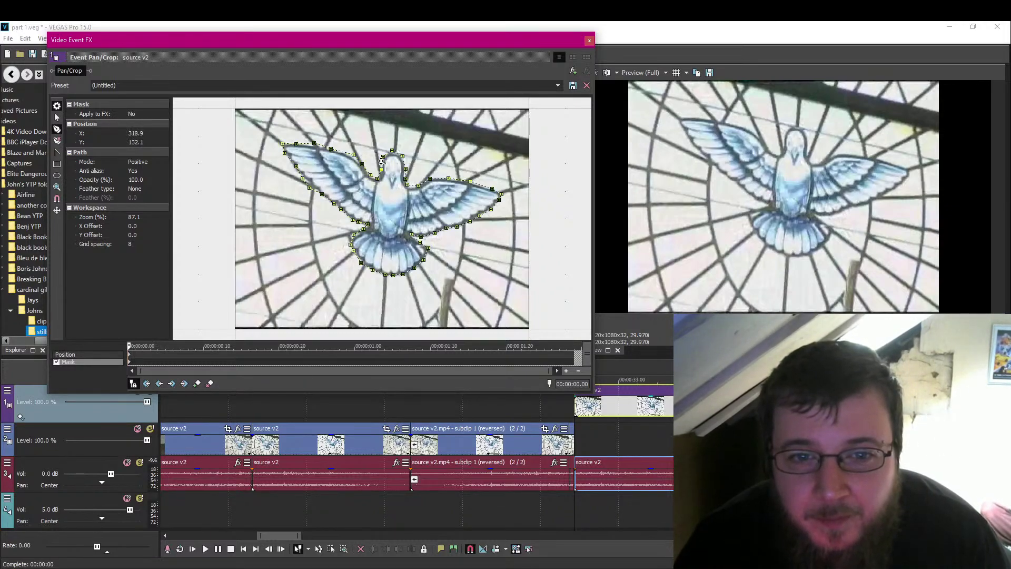
left_click(384, 158)
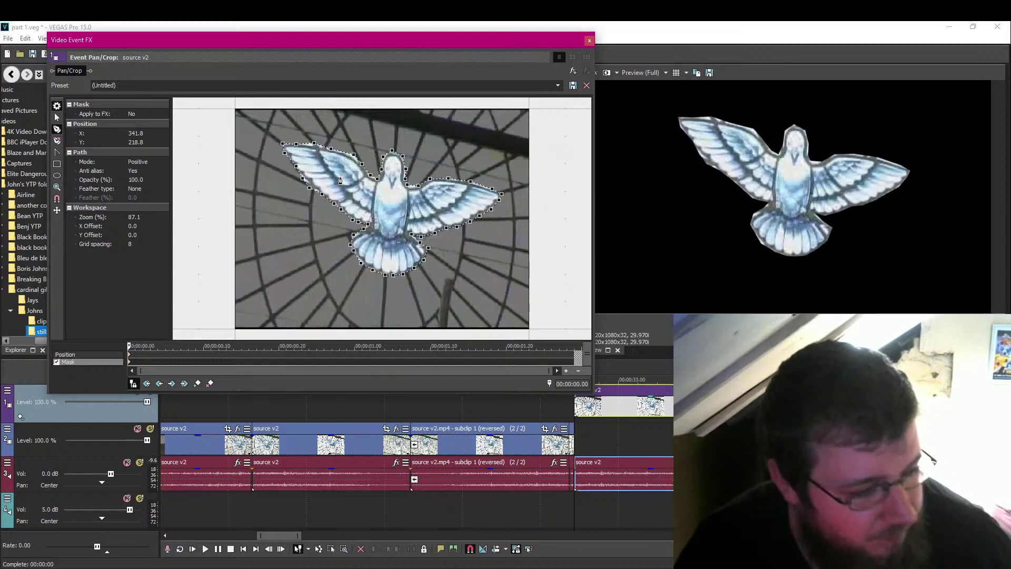
left_click(589, 42)
At 00:00:01.28 in the masked clip, scale the whole mask down and reposition it over the smaller dove.
key("space")
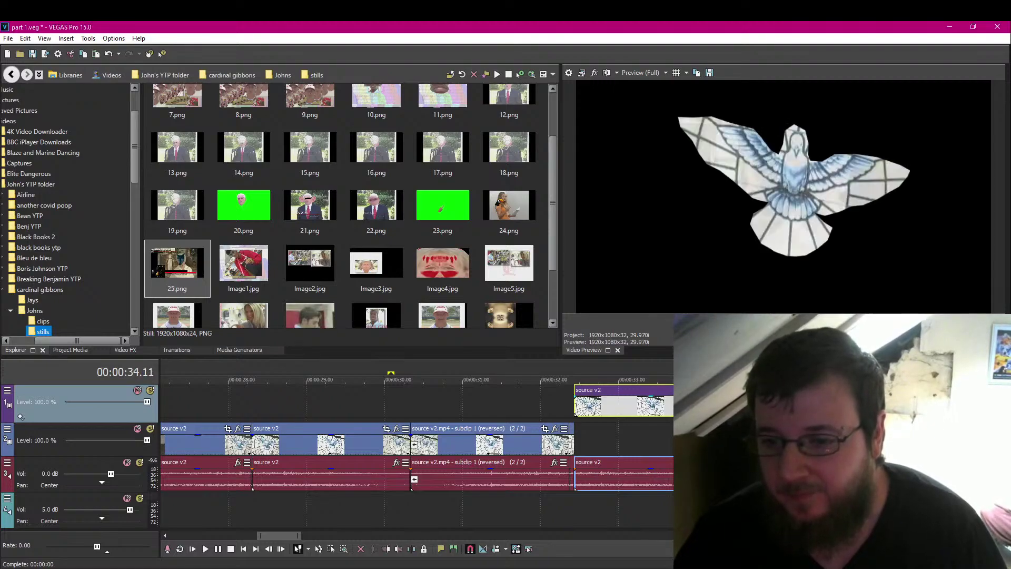
left_click(705, 390)
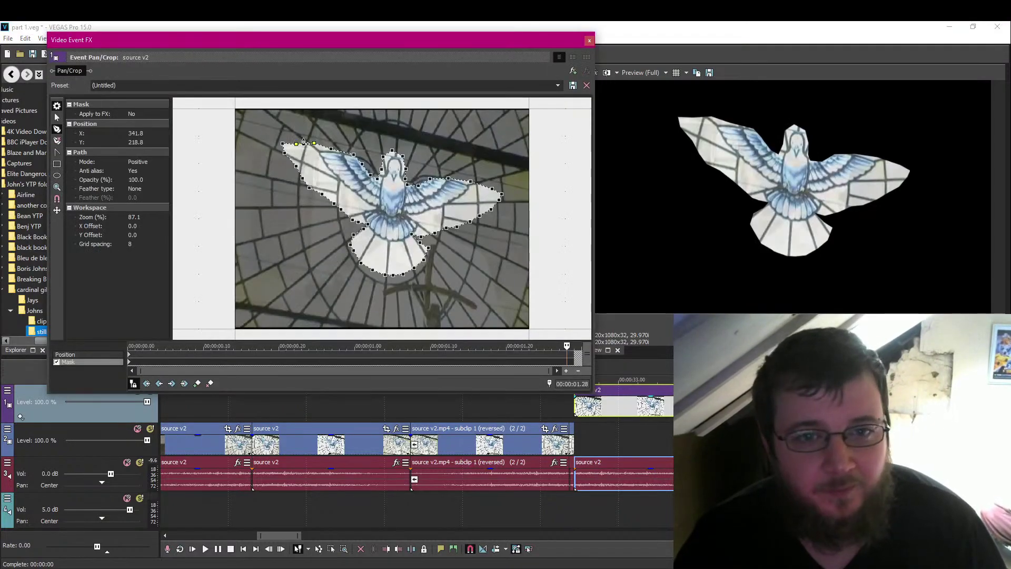
left_click(57, 119)
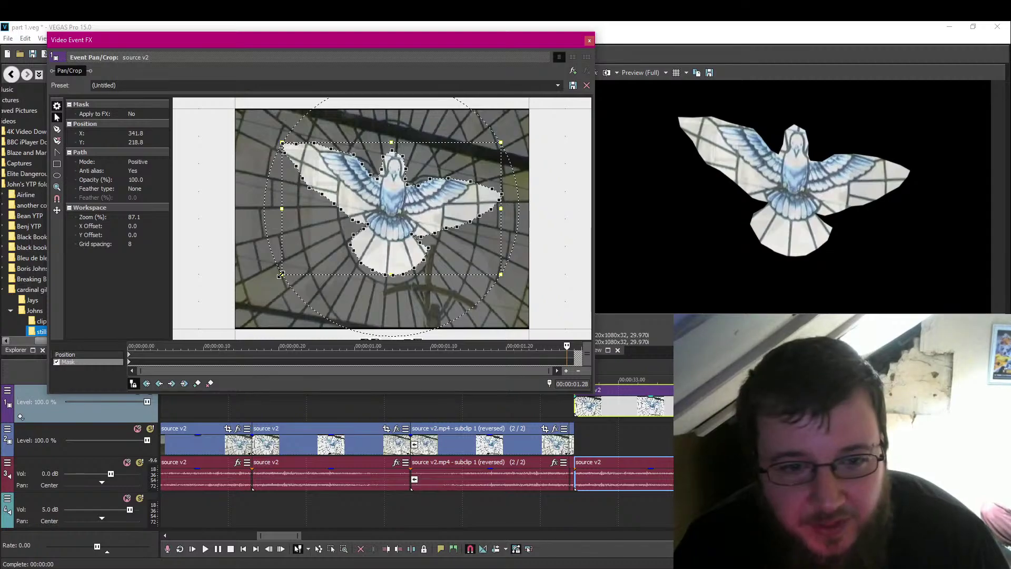
left_click_drag(282, 274, 323, 238)
left_click_drag(419, 189, 400, 193)
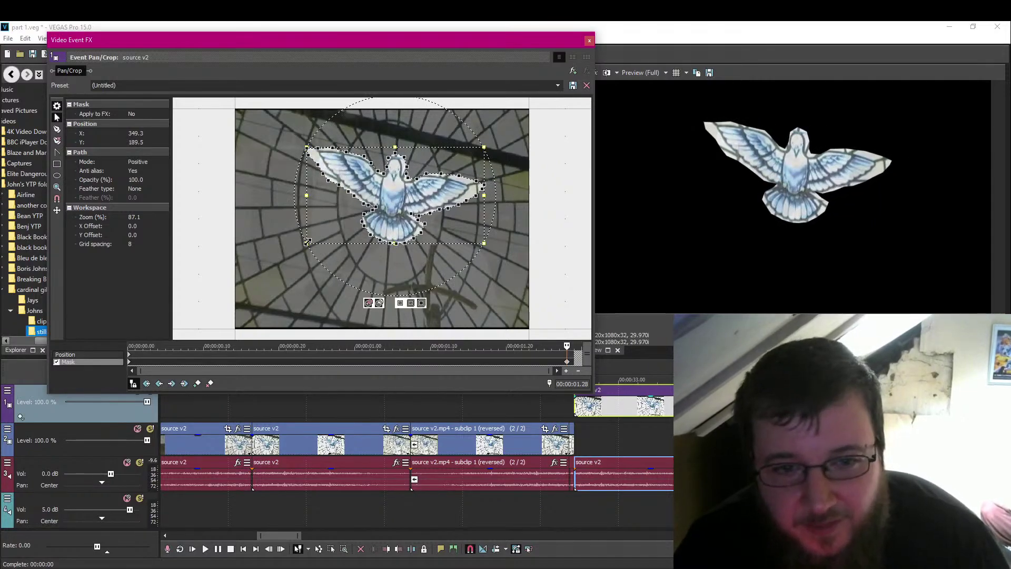
left_click_drag(306, 244, 319, 237)
left_click_drag(396, 191, 388, 195)
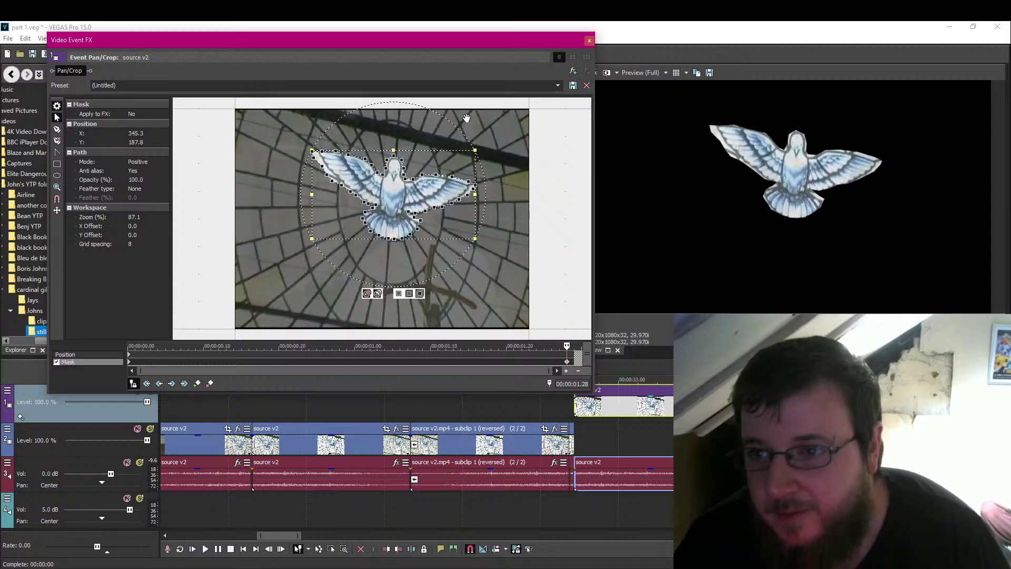
left_click(589, 40)
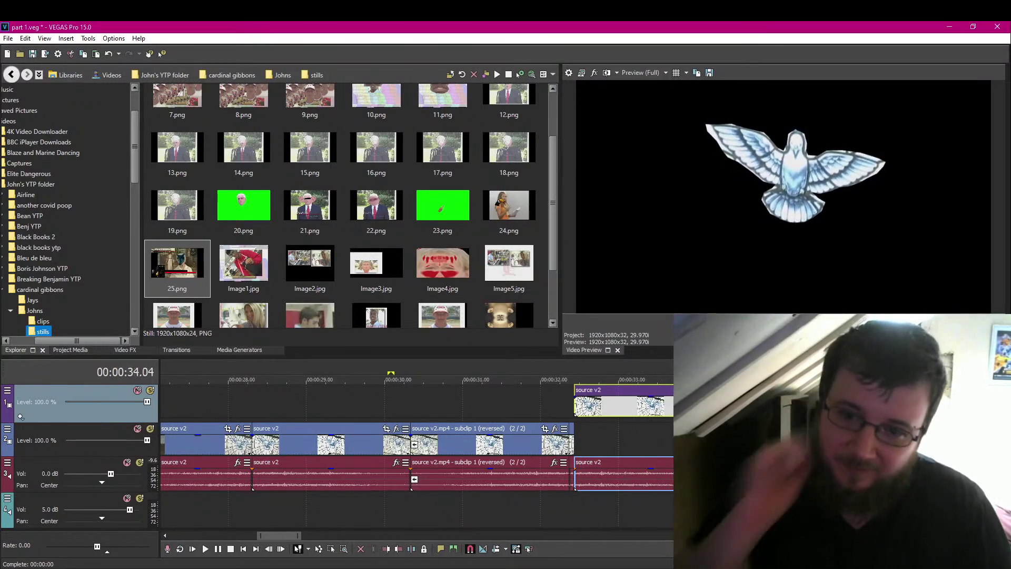
Delete the track 3 audio under the masked dove clip and return the playhead to the clip's start at 00:00:32.13.
left_click(643, 489)
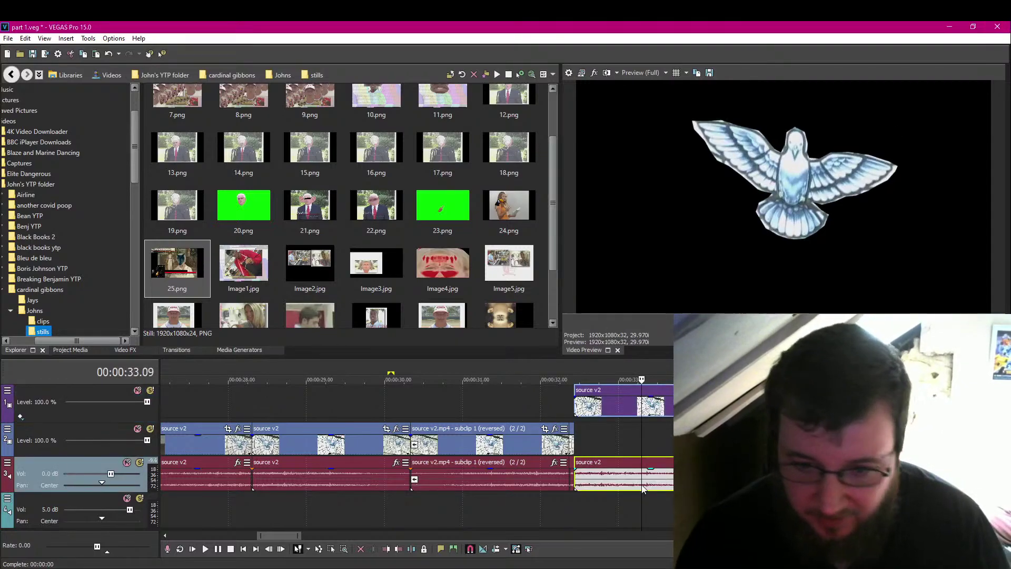
key("Delete")
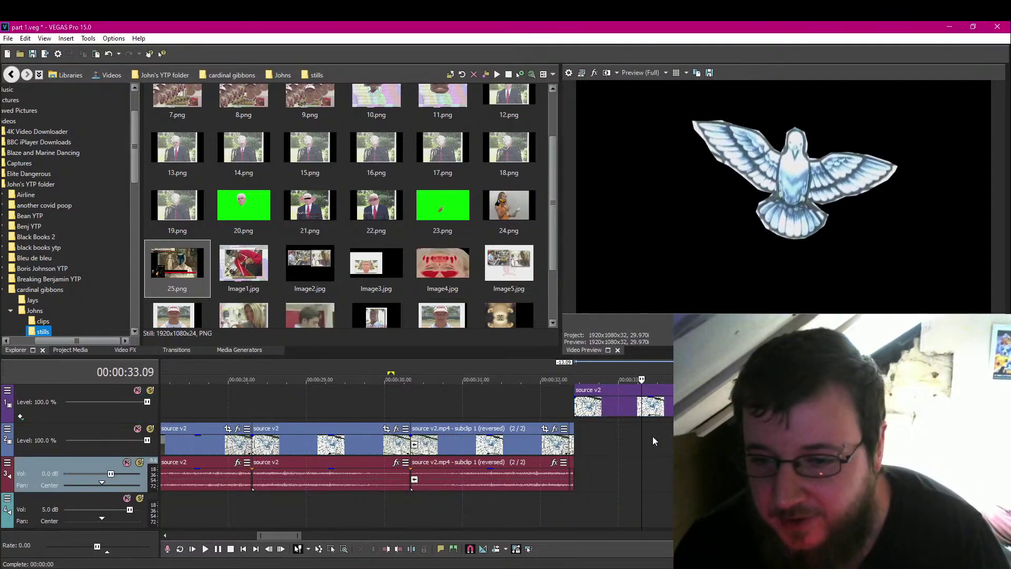
key("j")
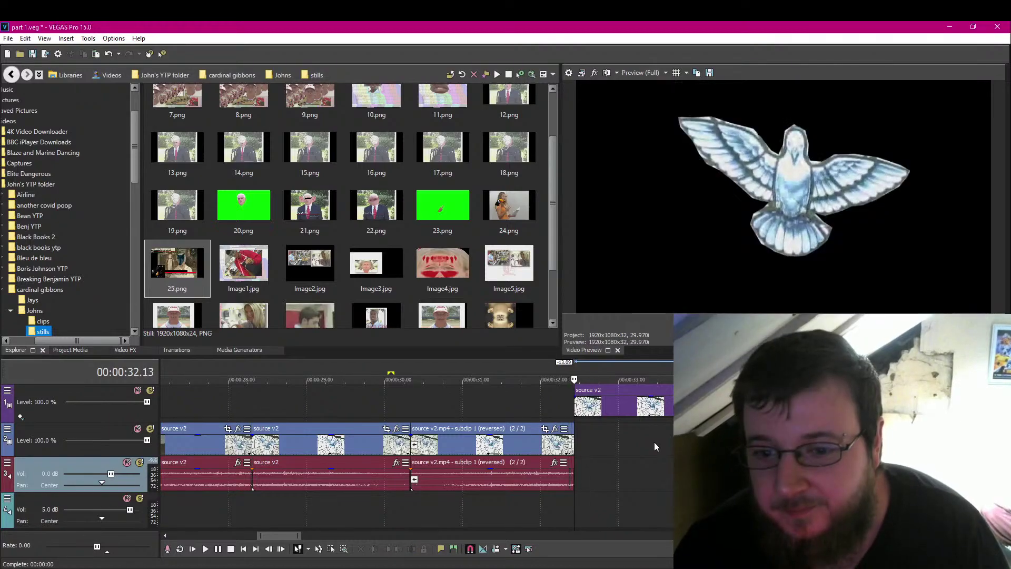
Duplicate the masked dove clip directly after itself on track 1 and reverse the copy.
right_click(653, 410)
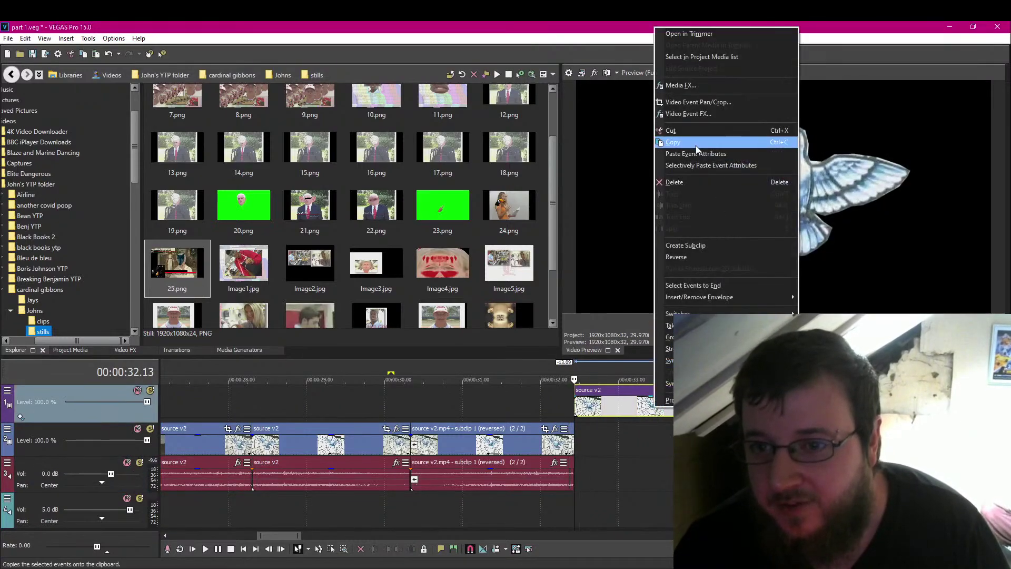
left_click(696, 142)
key("End")
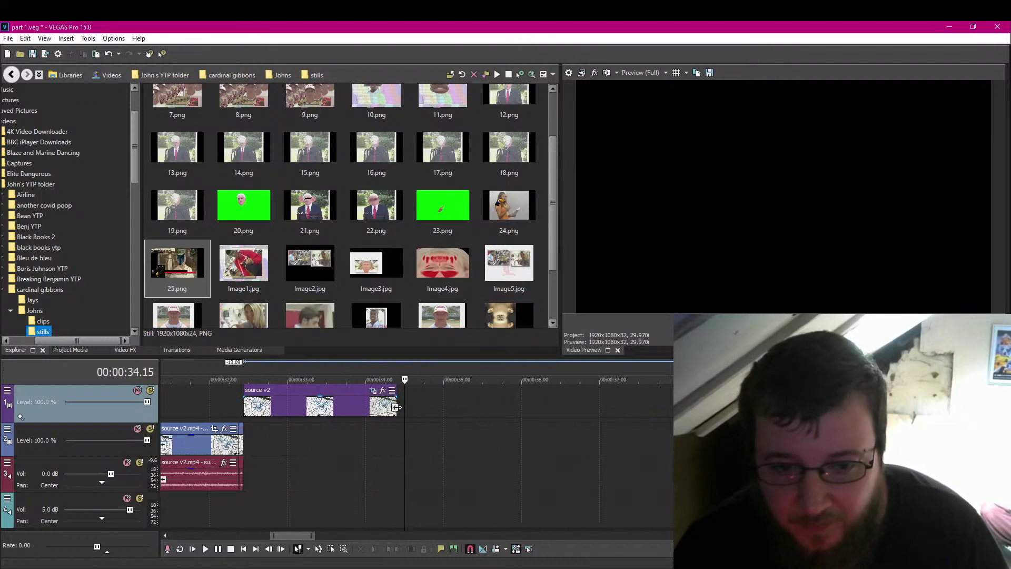
left_click(396, 406)
key("ctrl+v")
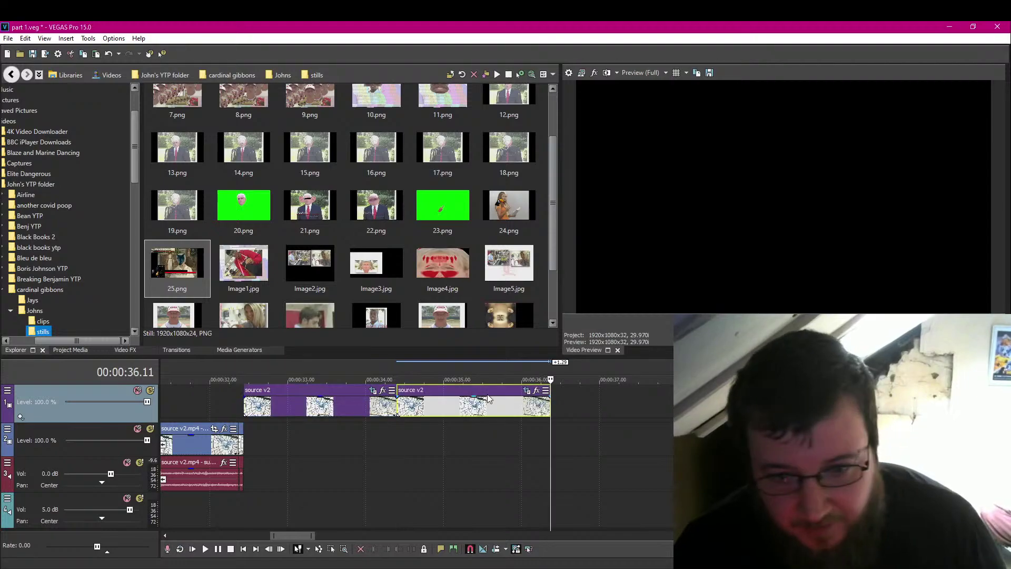
right_click(438, 406)
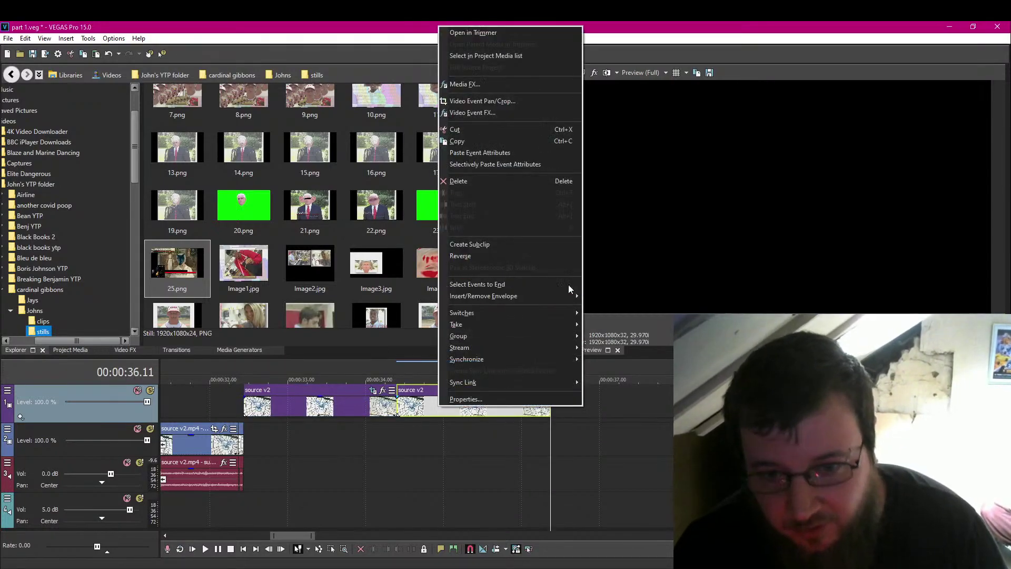
left_click(521, 256)
left_click(399, 418)
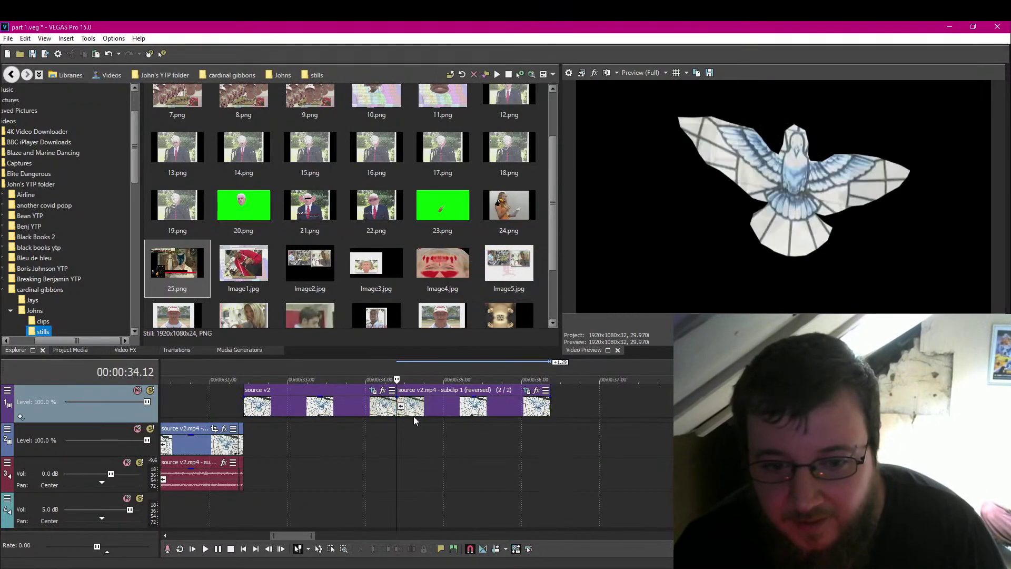
Swap the mask keyframes of the reversed dove clip in Event Pan/Crop, ending with the large mask at 00:00:01.28.
left_click(536, 391)
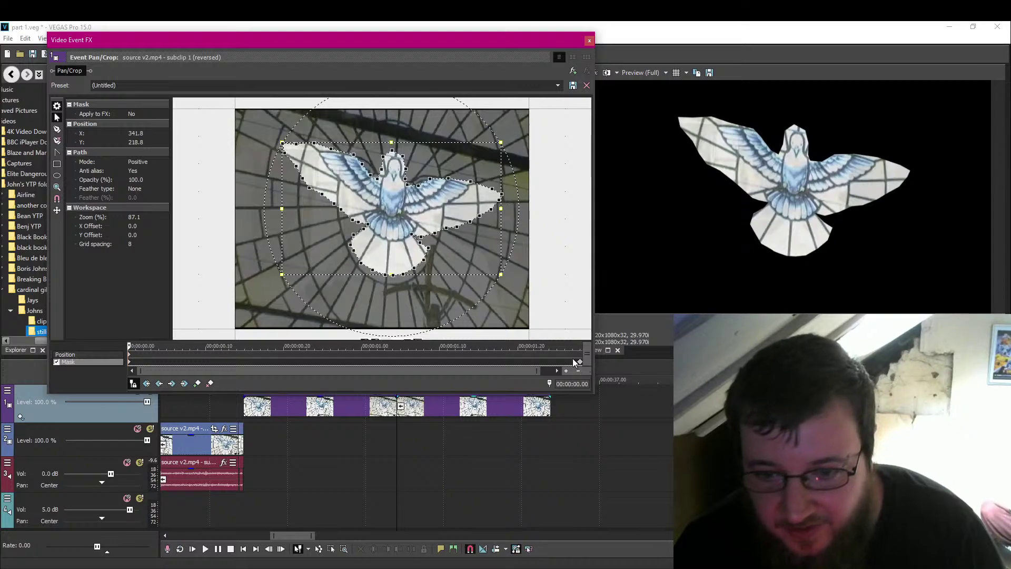
left_click(580, 364)
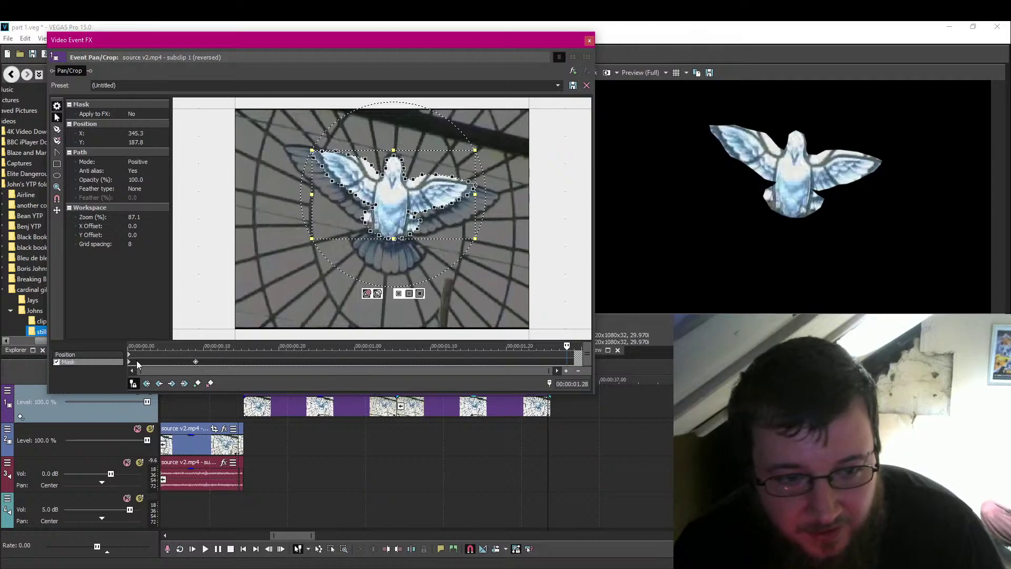
left_click_drag(190, 365, 568, 367)
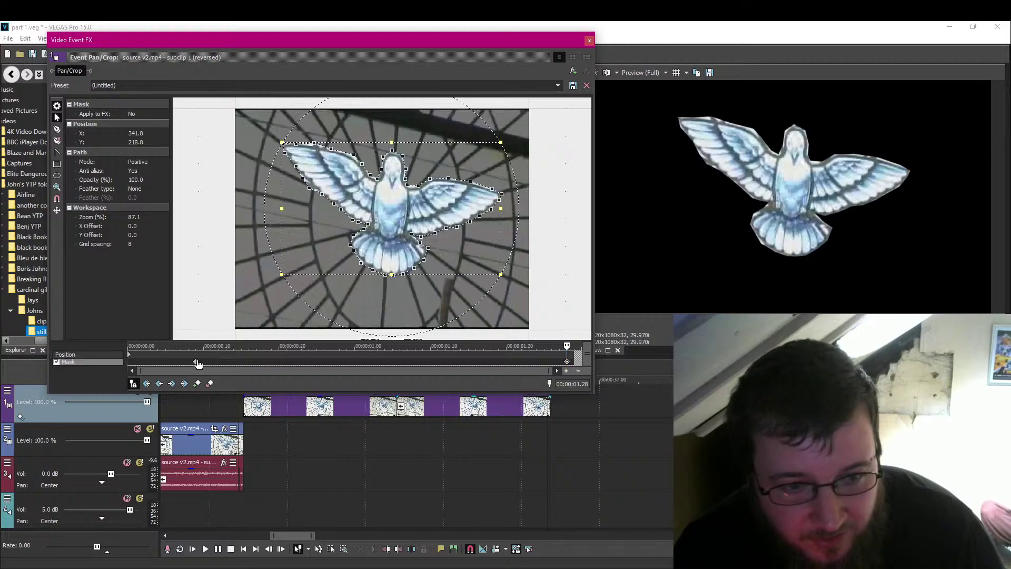
left_click(589, 40)
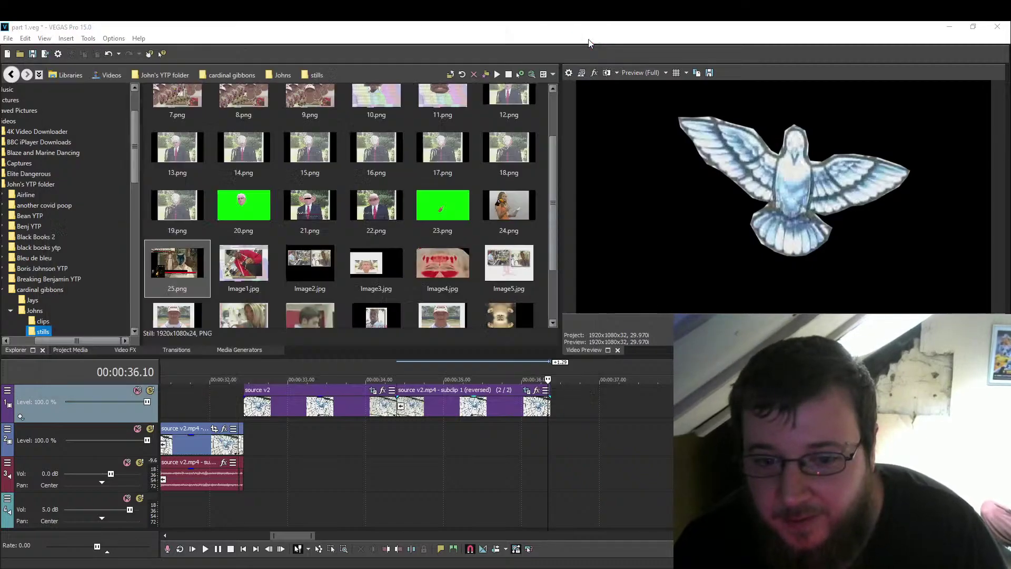
Play the forward and reversed masked dove clips to check how the cut-out follows the dove.
left_click(400, 434)
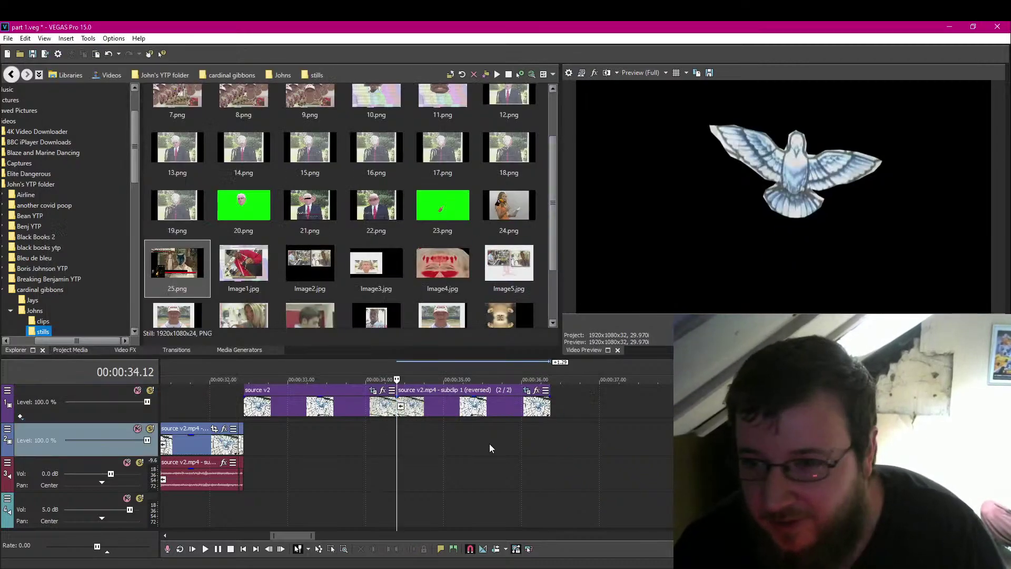
key("space")
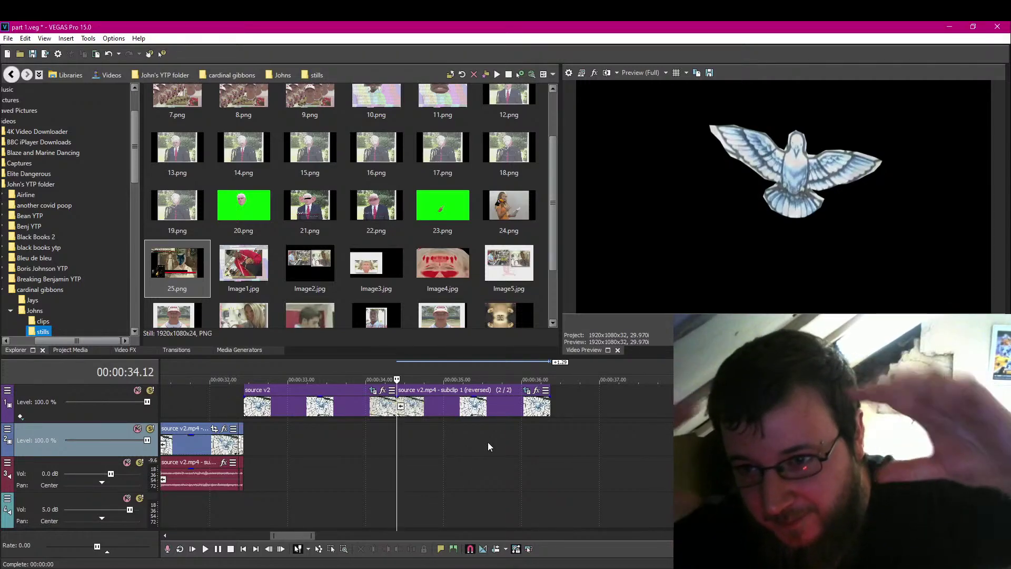
left_click(248, 425)
left_click(399, 426)
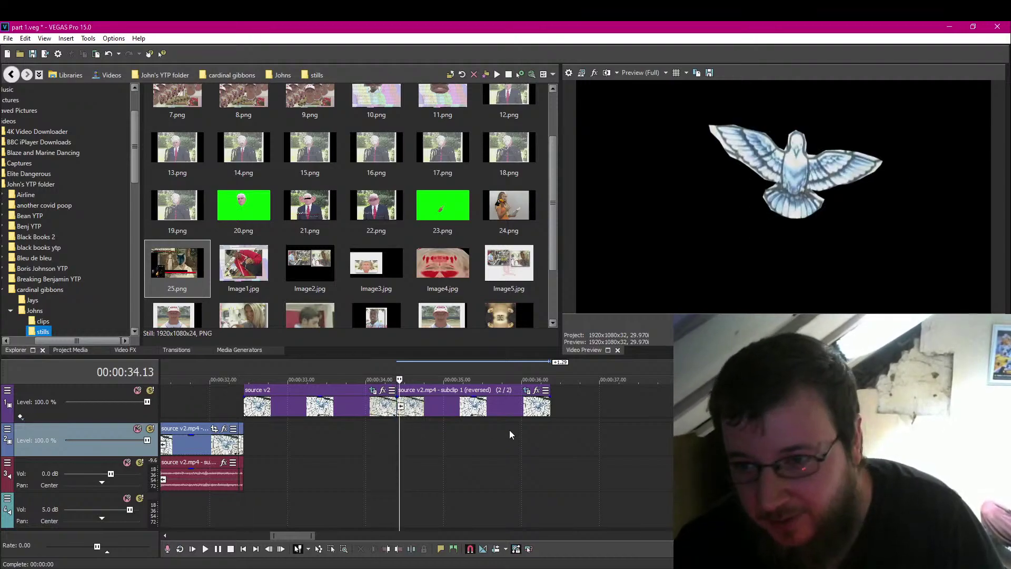
key("space")
key("space")
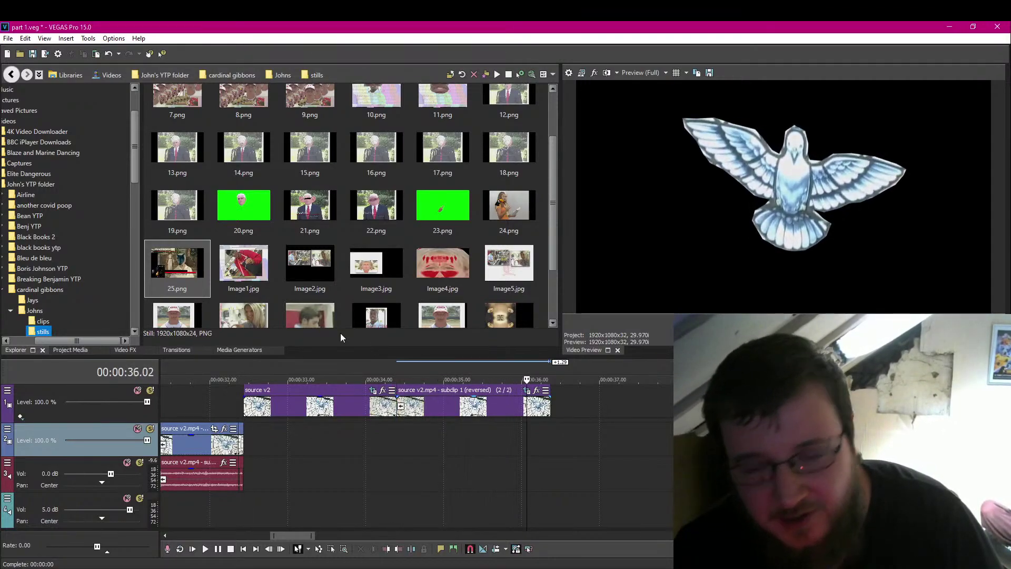
Copy the forward and reversed masked dove clips together and paste the pair three times in a row on track 1.
left_click(466, 407)
left_click(334, 409, "ctrl")
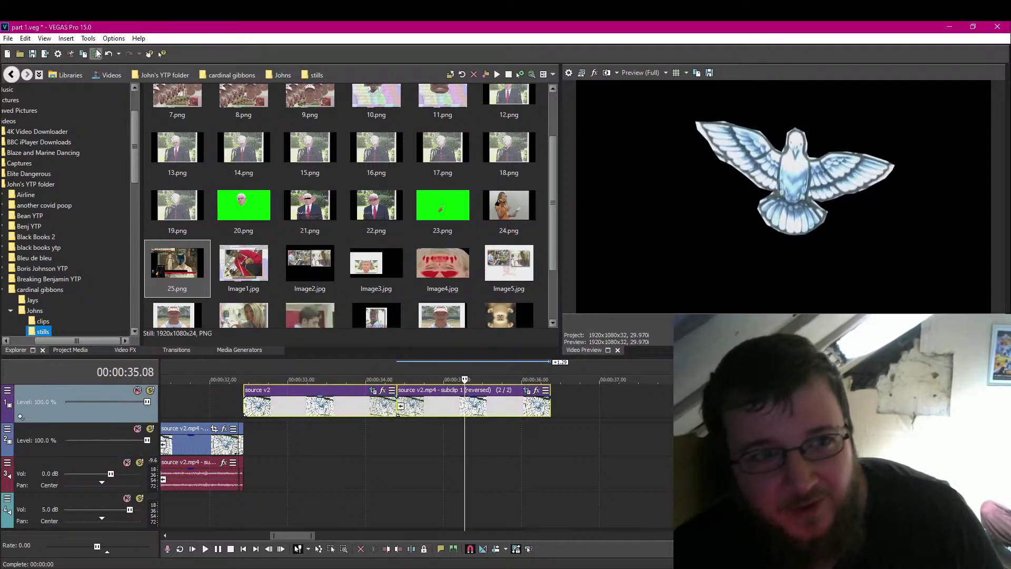
left_click(550, 403)
scroll(608, 403, "down", 4)
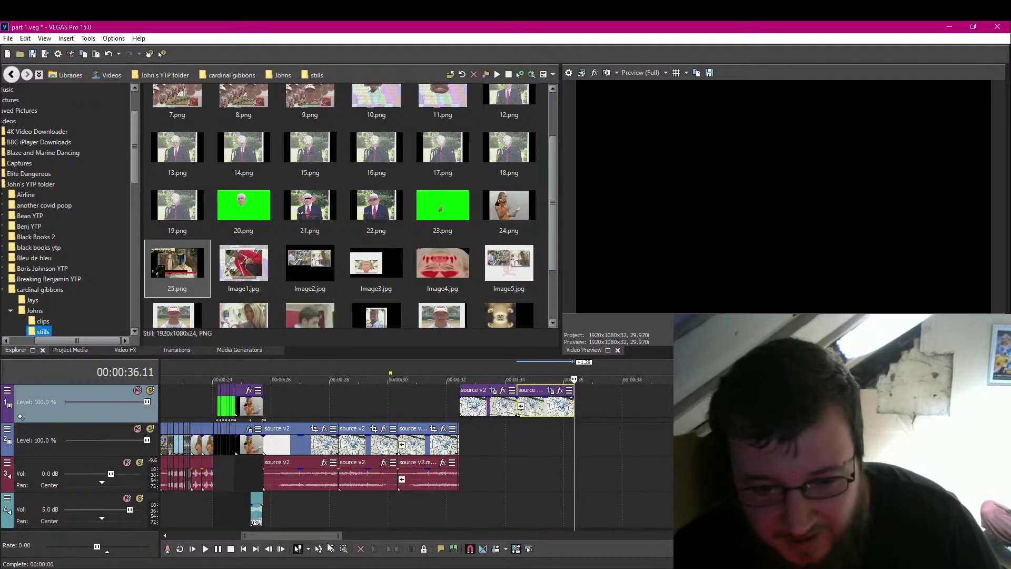
left_click_drag(323, 535, 350, 526)
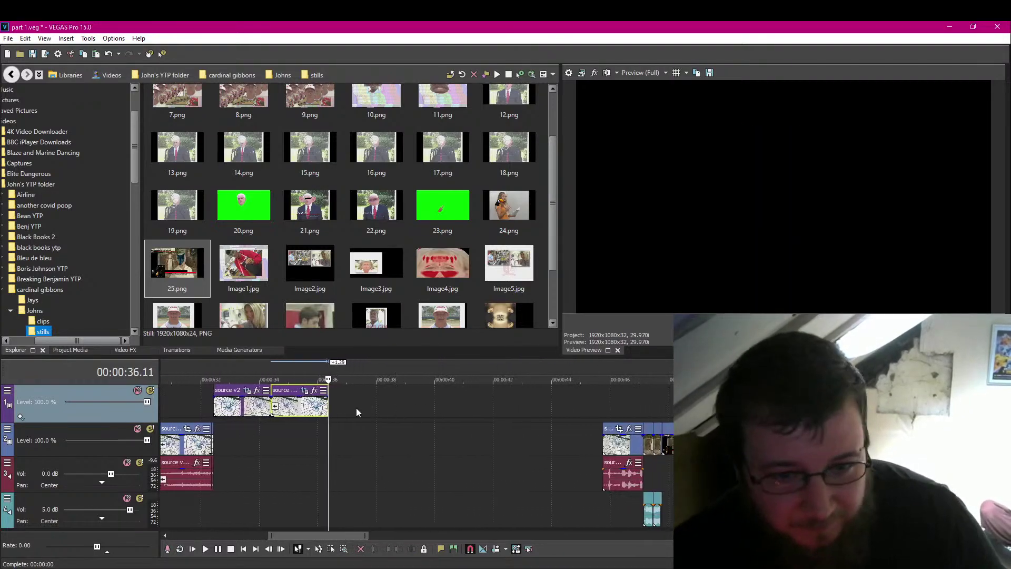
key("ctrl+v")
key("ctrl+v")
key("ctrl+v")
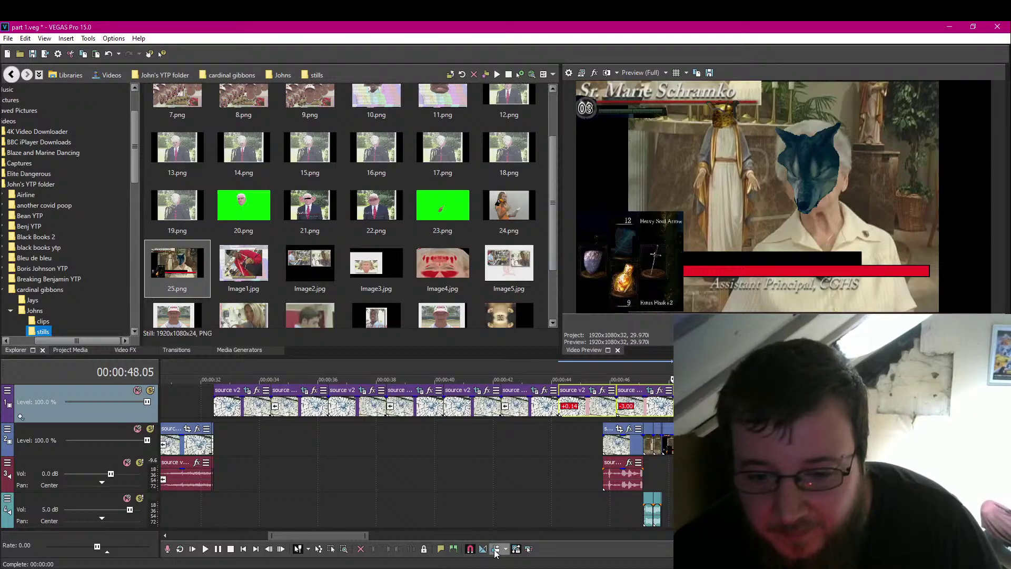
Close the last reversed dove copy up against the pasted run, clear of the later clips, and save the project.
left_click(638, 441)
key("ctrl+z")
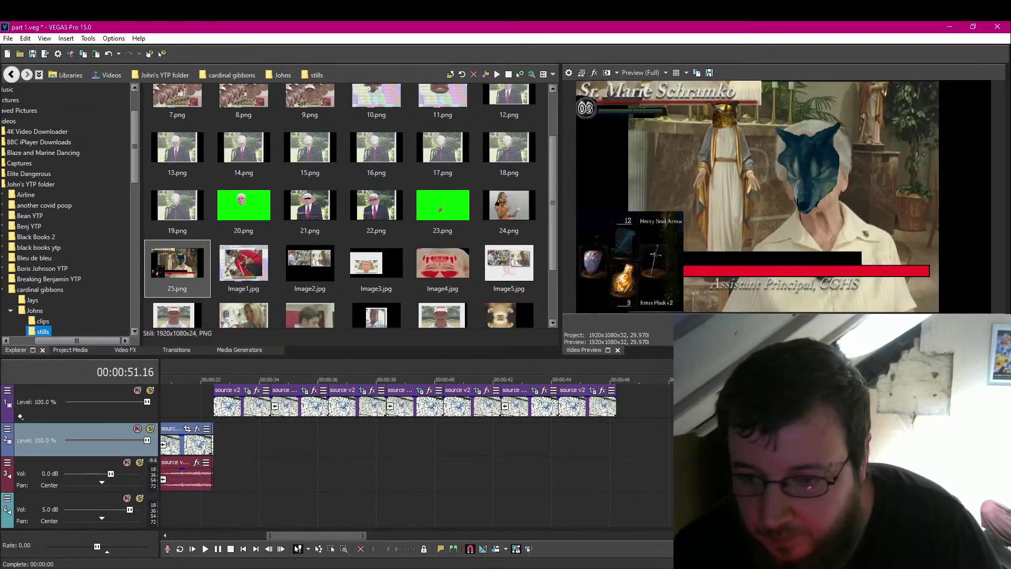
left_click_drag(751, 410, 652, 411)
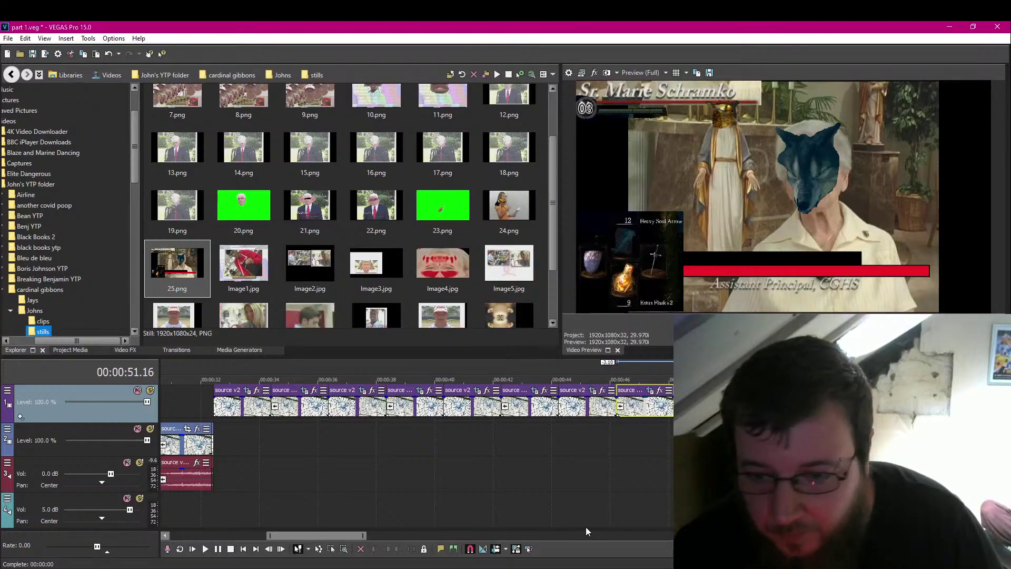
left_click_drag(784, 443, 837, 444)
left_click(964, 444)
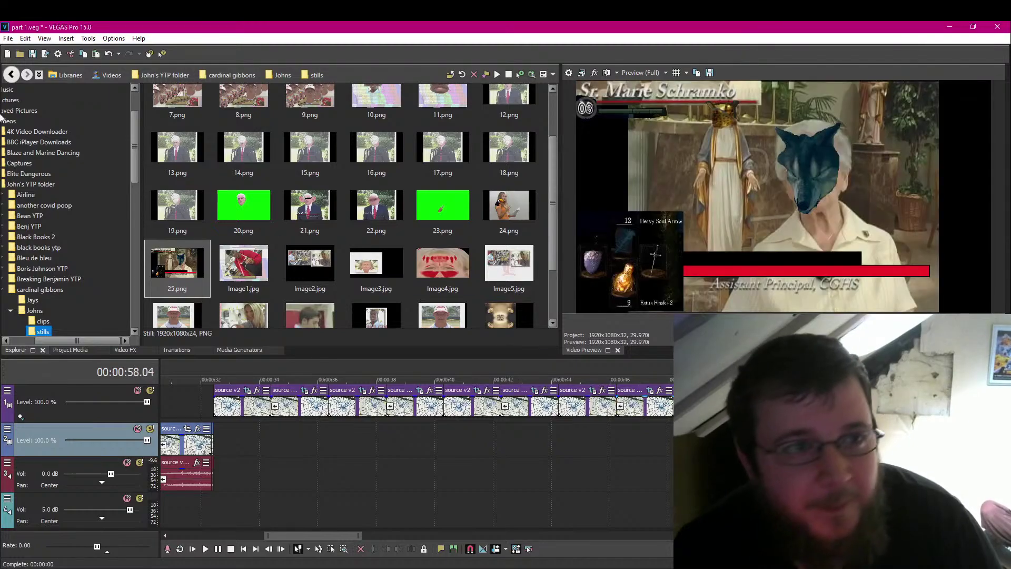
left_click(32, 53)
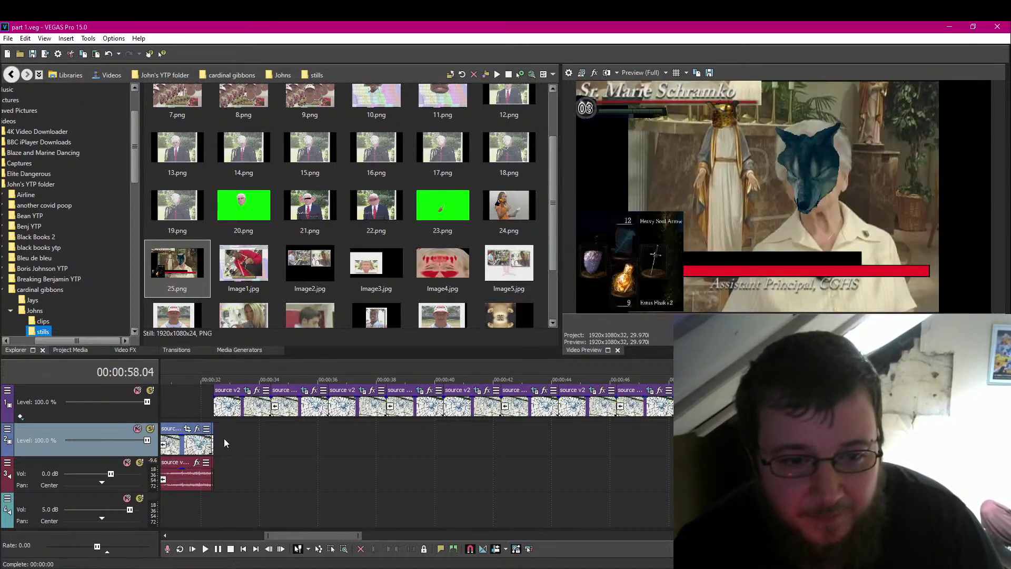
Insert the Shooting Stars Zone Sonic Mania song from the Music folder on track 3, directly after the reversed dove clip's audio.
left_click(223, 438)
scroll(295, 506, "up", 5)
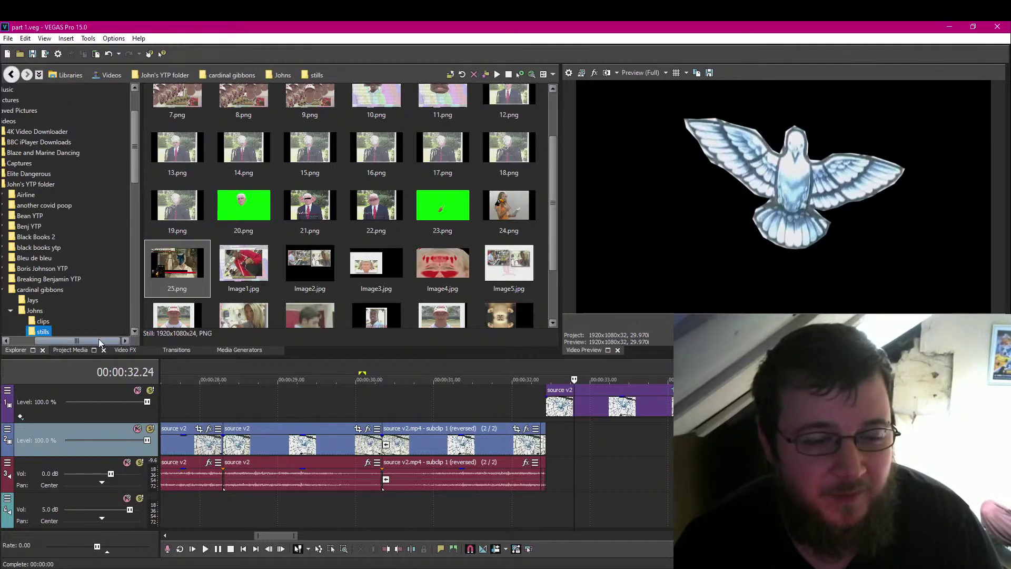
scroll(99, 341, "left", 3)
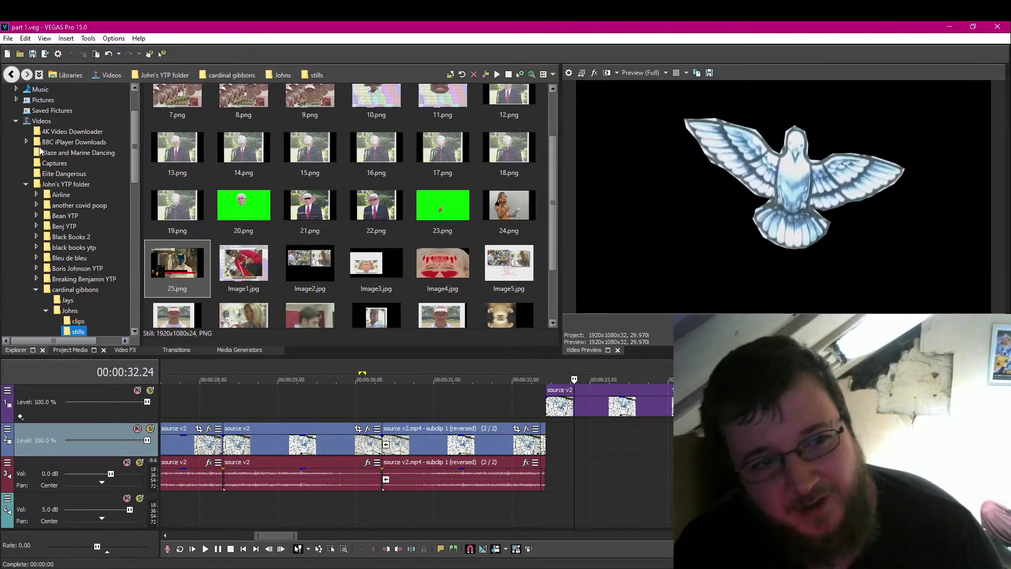
left_click(40, 90)
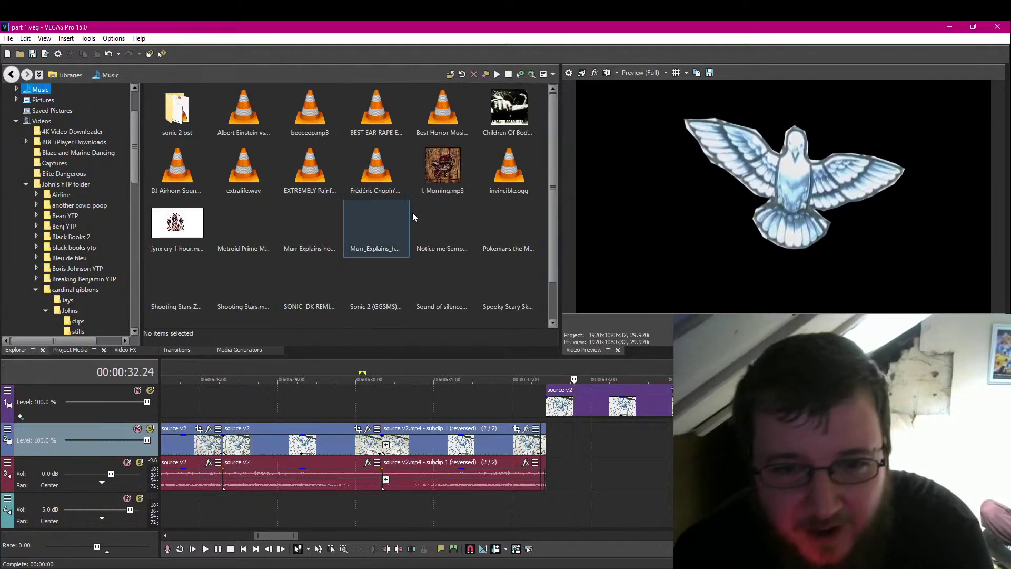
scroll(393, 252, "down", 1)
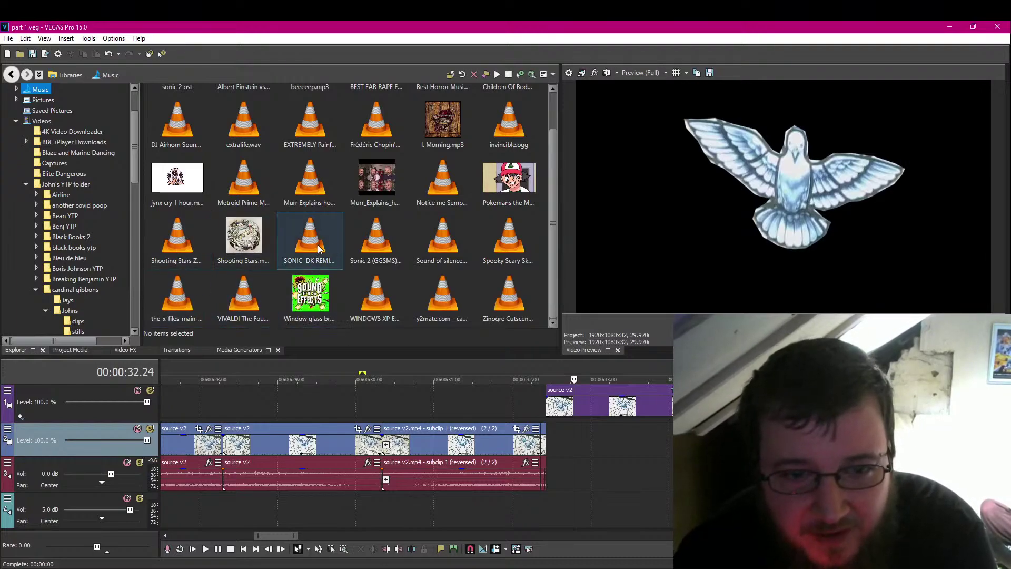
left_click(188, 235)
left_click_drag(187, 235, 552, 475)
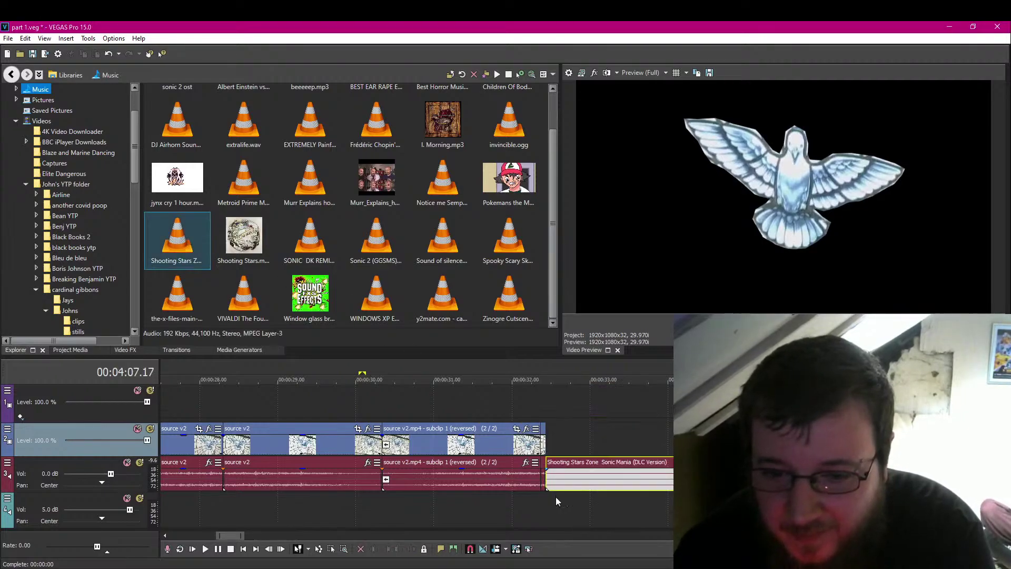
Trim the quiet intro of the Shooting Stars Zone song, with its start at 00:00:32.13 against the preceding audio.
scroll(551, 499, "down", 3)
scroll(588, 504, "down", 5)
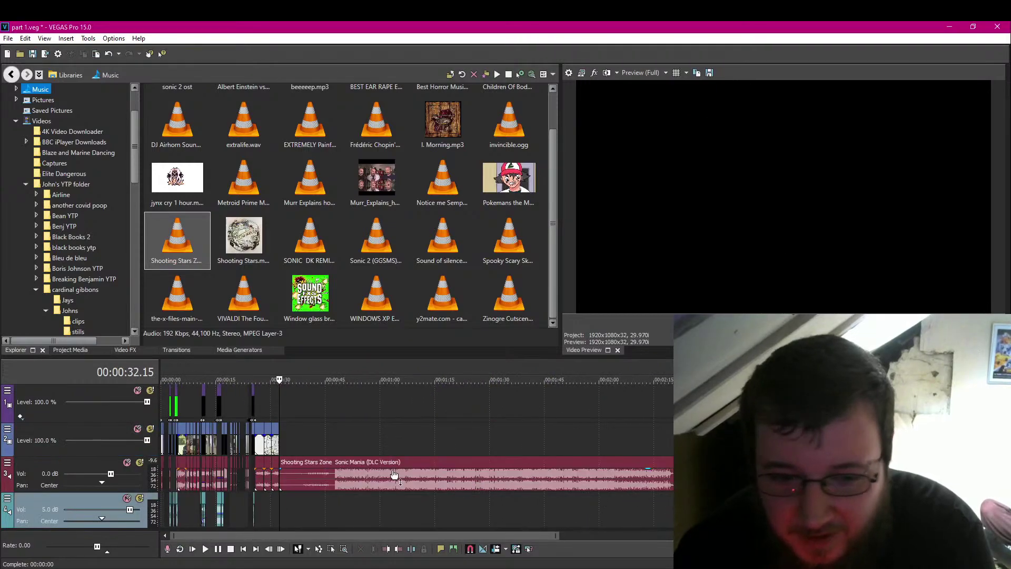
scroll(421, 527, "up", 4)
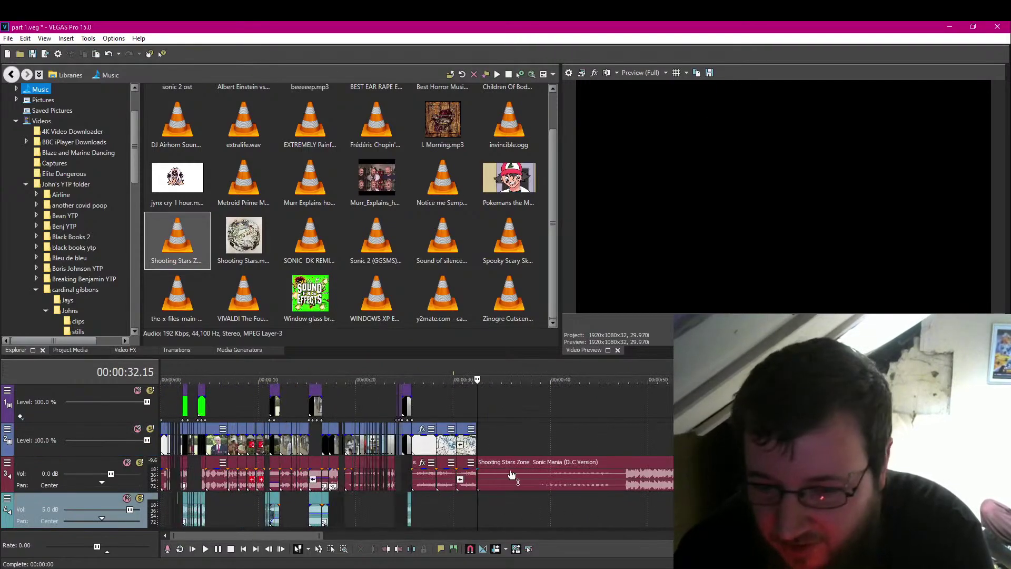
scroll(561, 506, "up", 2)
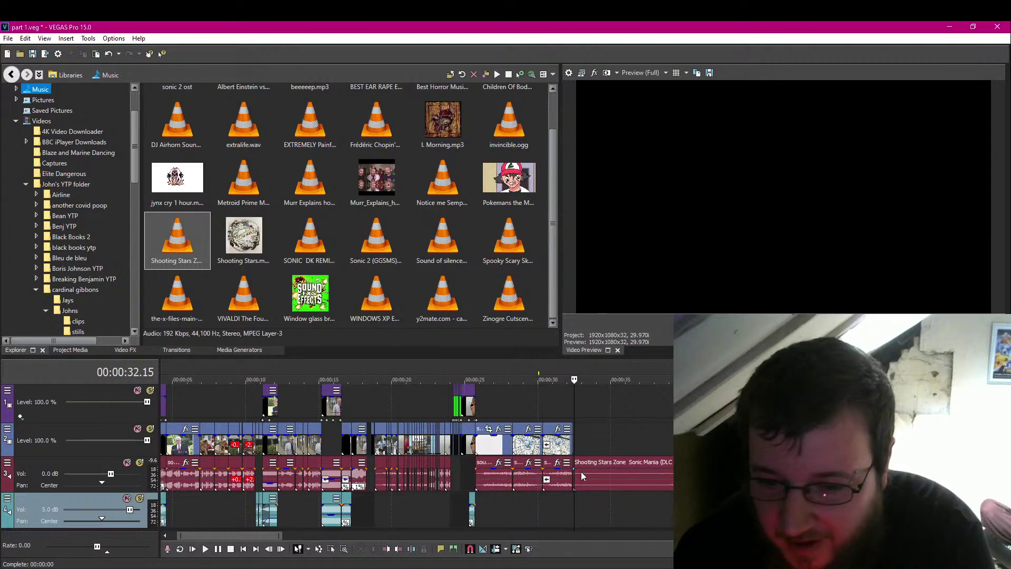
scroll(581, 476, "up", 3)
scroll(633, 511, "up", 3)
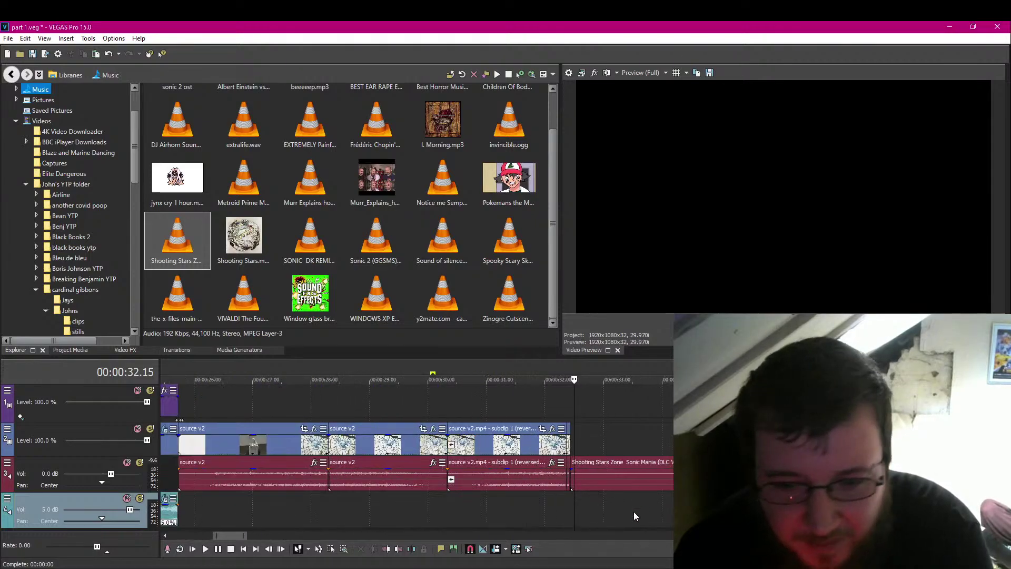
scroll(669, 466, "down", 3)
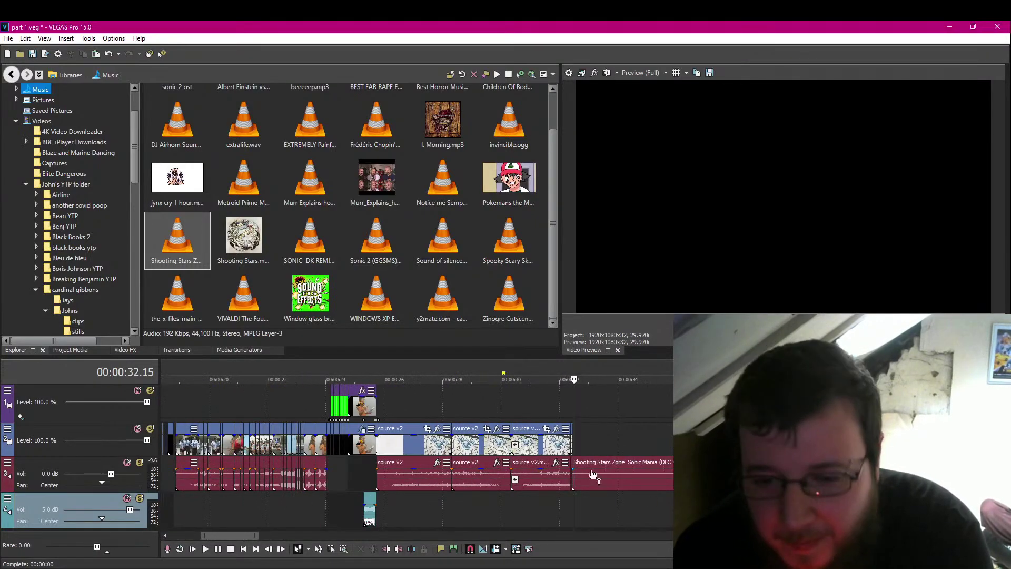
scroll(600, 478, "up", 2)
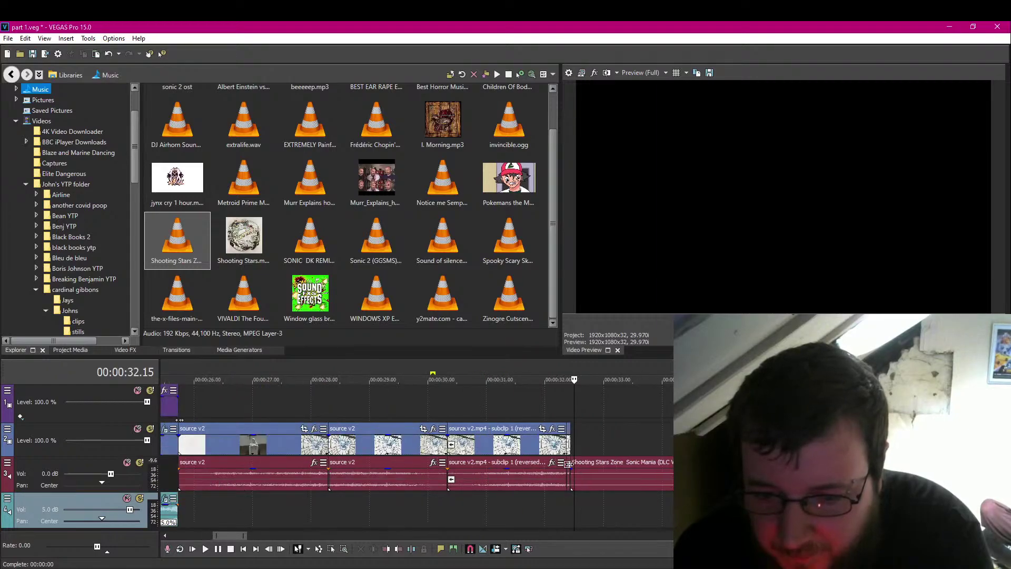
mouse_move(569, 463)
left_mouse_down()
mouse_move(679, 465)
mouse_move(573, 466)
left_mouse_up()
Trim the Shooting Stars Zone song's remaining quiet lead-in up to 00:00:41.21, keeping the song directly after the reversed dove clip's audio.
scroll(573, 466, "down", 5)
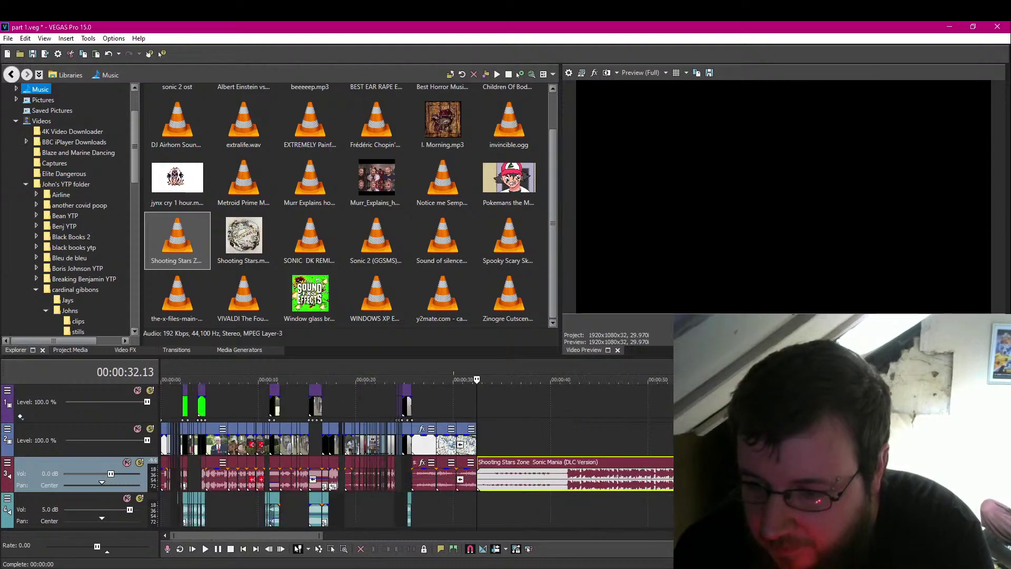
scroll(283, 476, "up", 1)
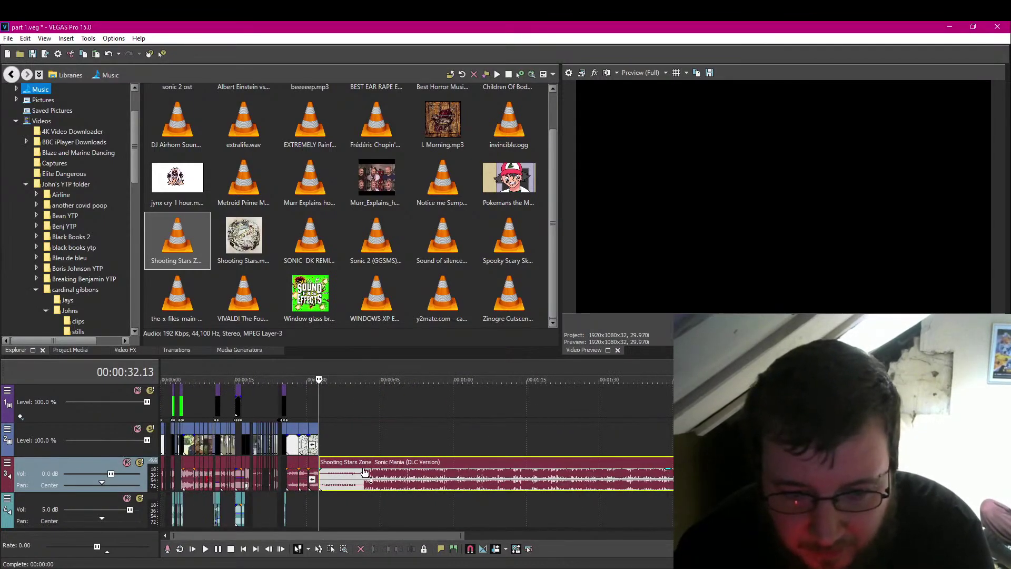
left_click(365, 471)
scroll(322, 474, "up", 5)
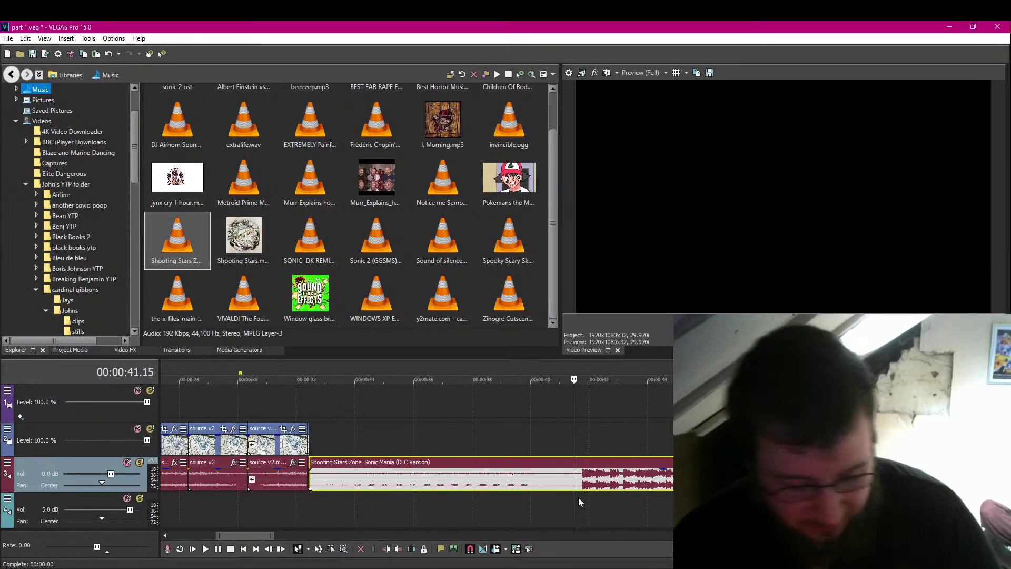
key("Right")
key("Right")
key("Right")
key("Right")
key("Right")
key("Right")
key("Right")
key("Right")
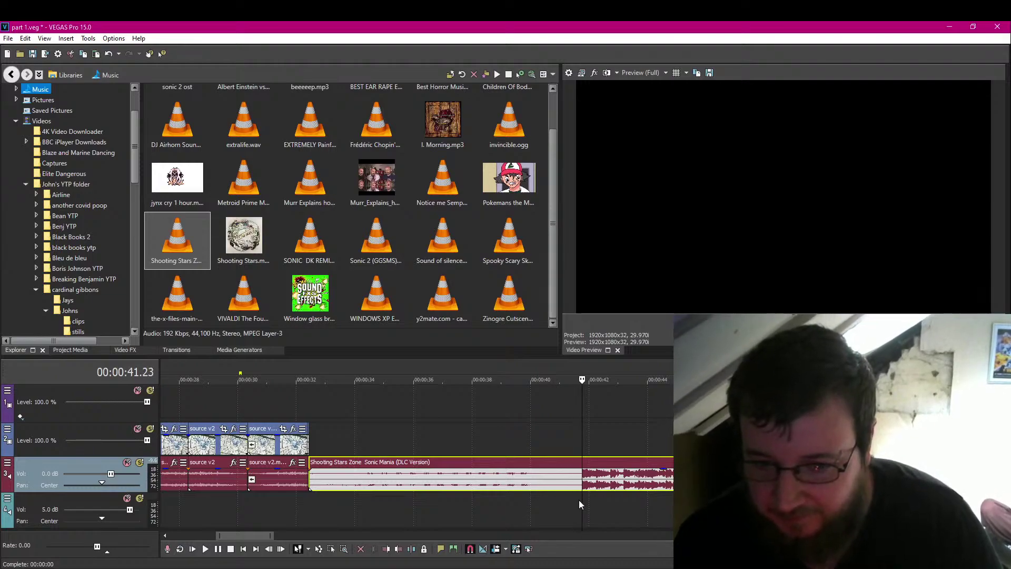
key("Left")
key("Left")
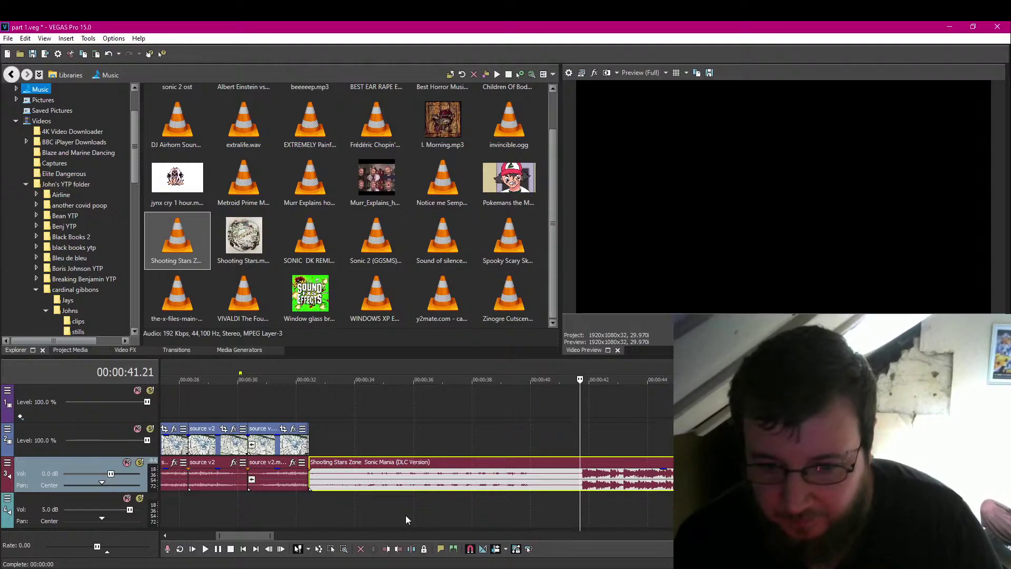
left_click(387, 549)
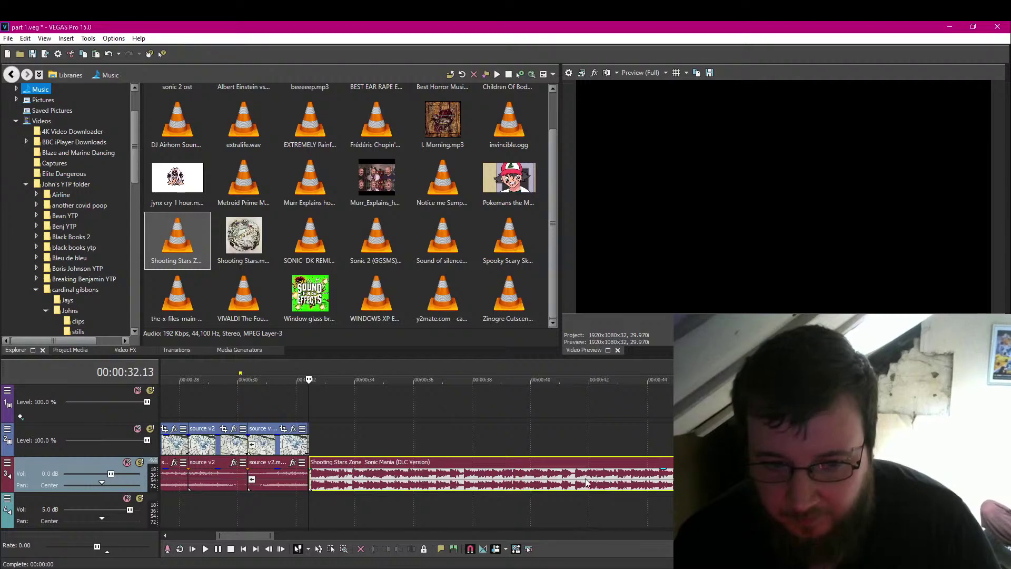
Lower the Shooting Stars Zone song's event volume and trim its end at 00:01:09.19.
left_click_drag(665, 471, 664, 482)
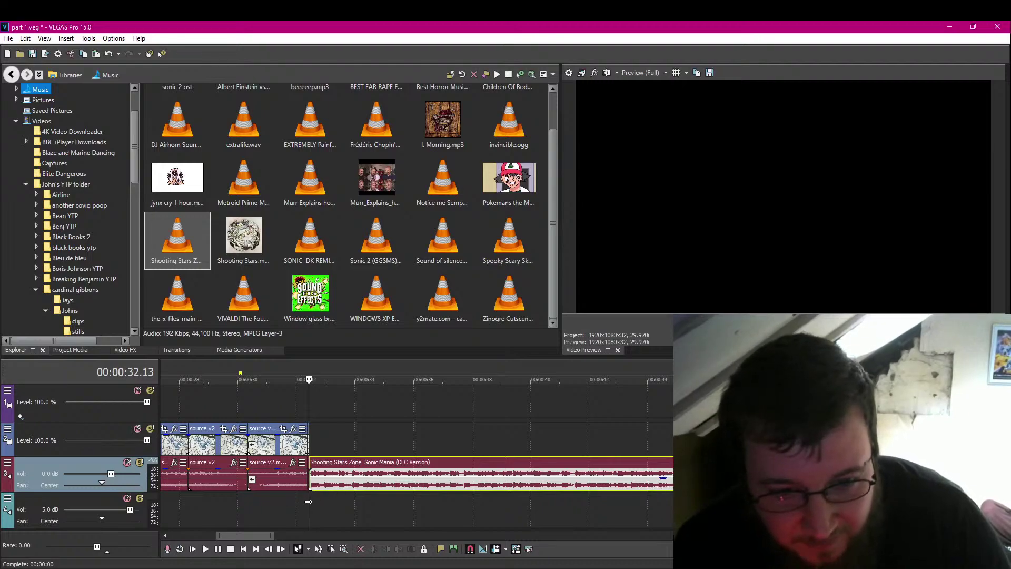
left_click(308, 501)
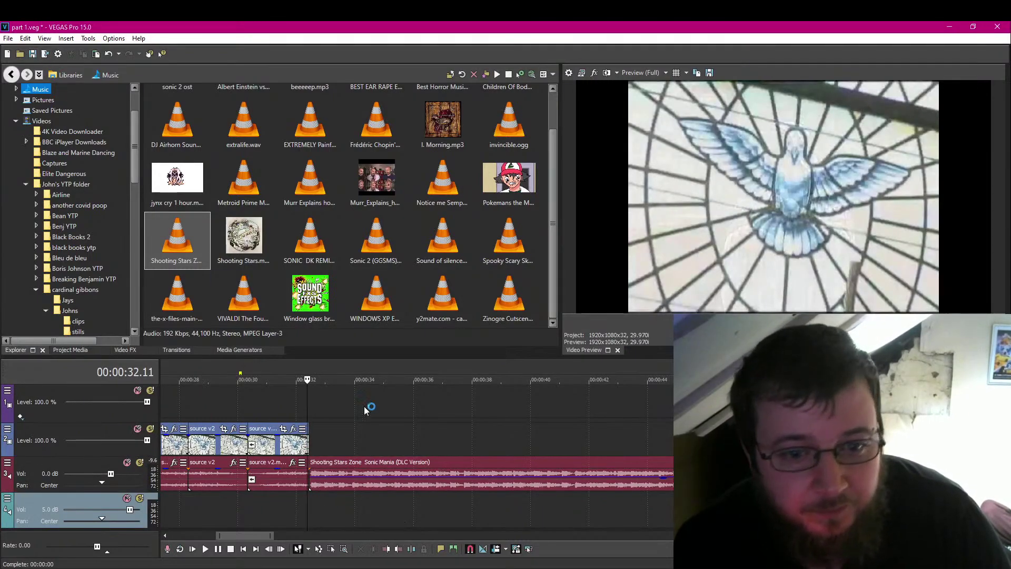
scroll(400, 508, "down", 3)
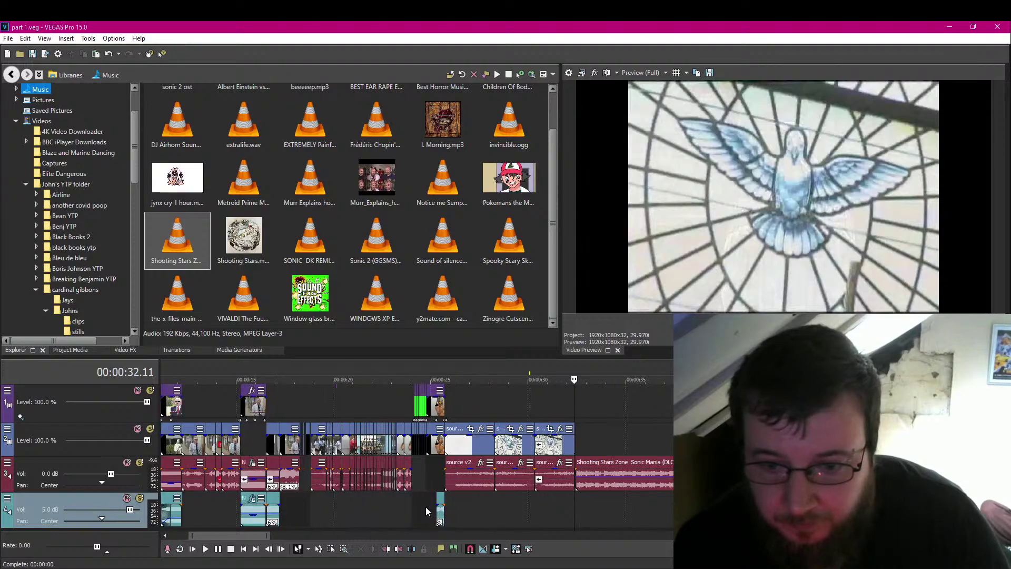
scroll(426, 510, "down", 5)
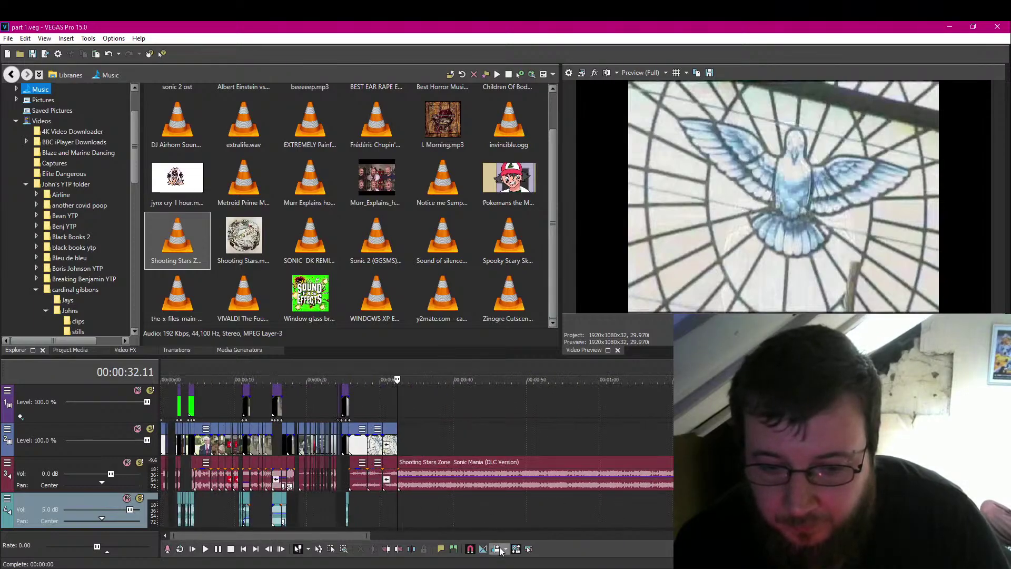
scroll(557, 519, "down", 4)
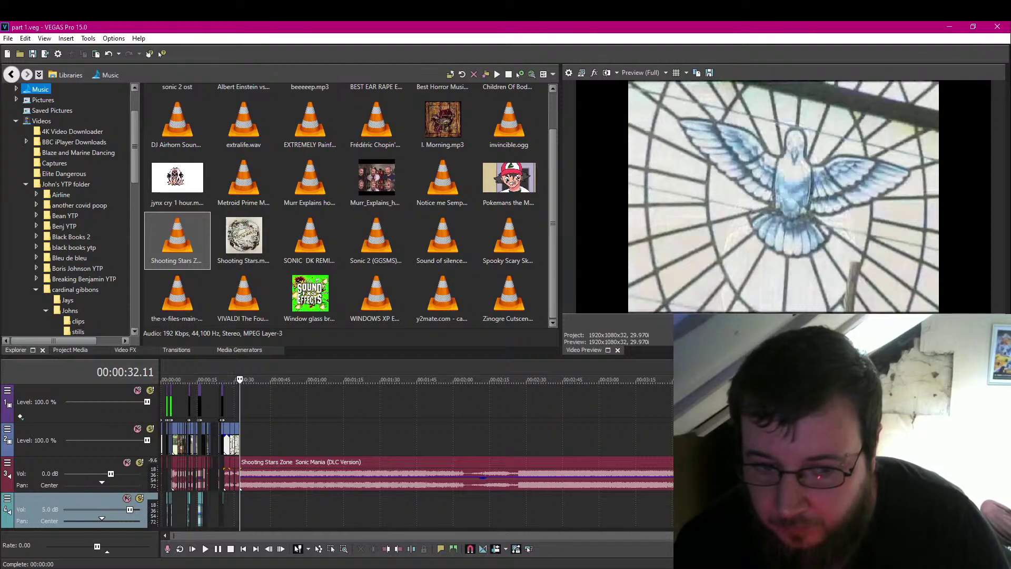
left_click_drag(753, 403, 700, 404)
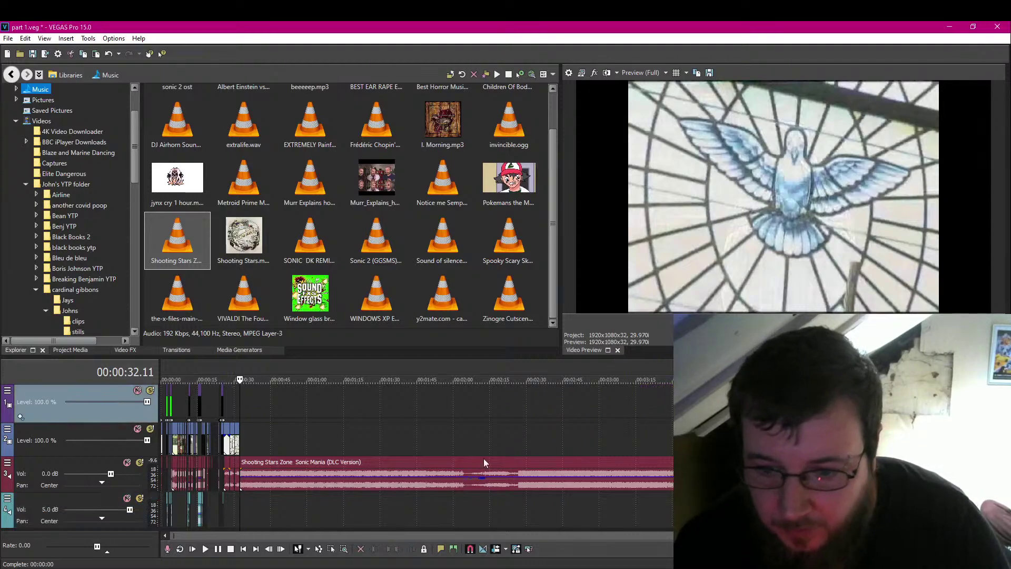
left_click(330, 485)
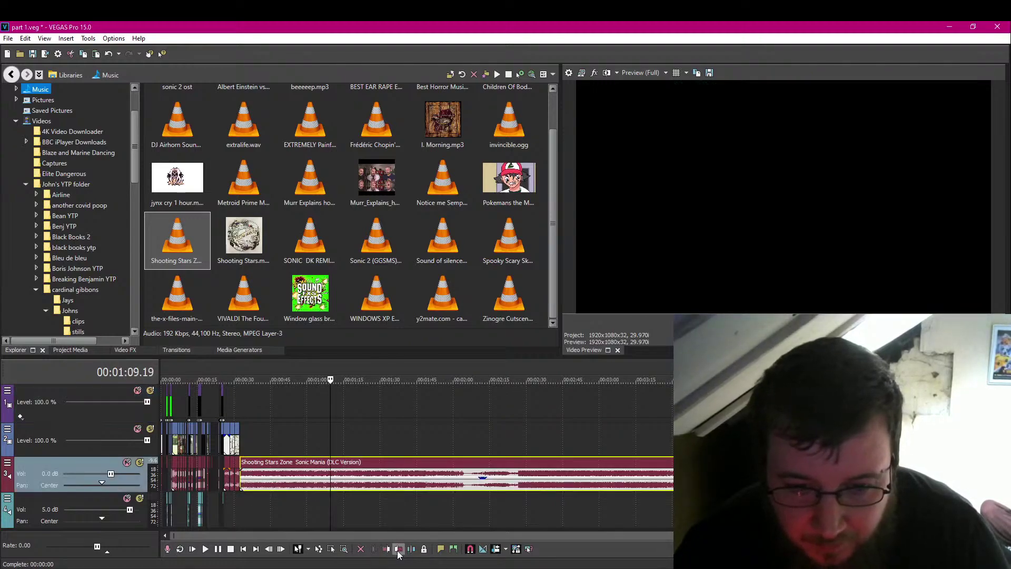
left_click(399, 550)
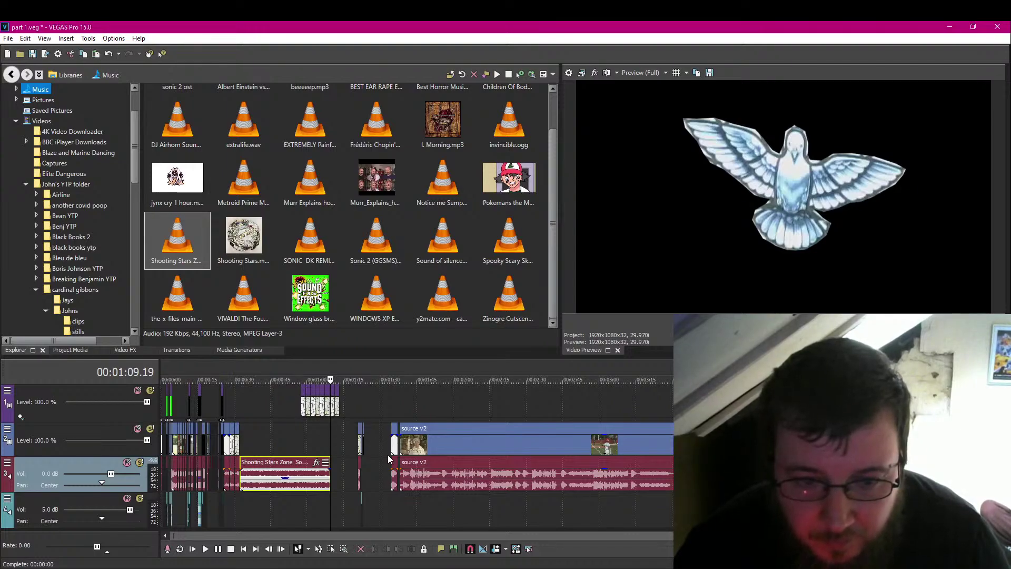
Shift the later clips past the song's end, move the masked dove run on track 1 to the song's start, and save the project.
scroll(390, 460, "up", 2)
scroll(470, 442, "up", 2)
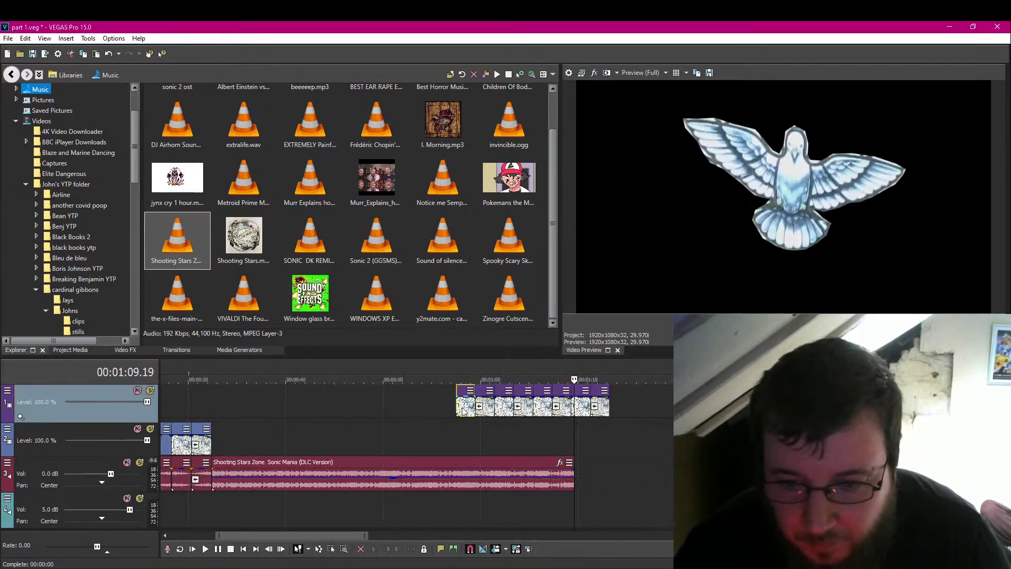
left_click_drag(465, 405, 396, 405)
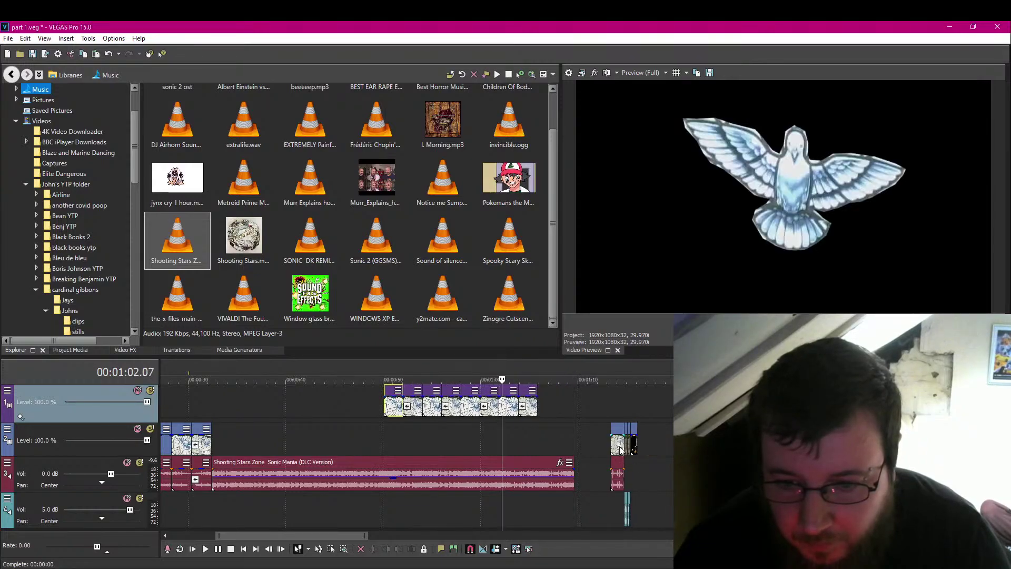
left_click_drag(617, 443, 690, 444)
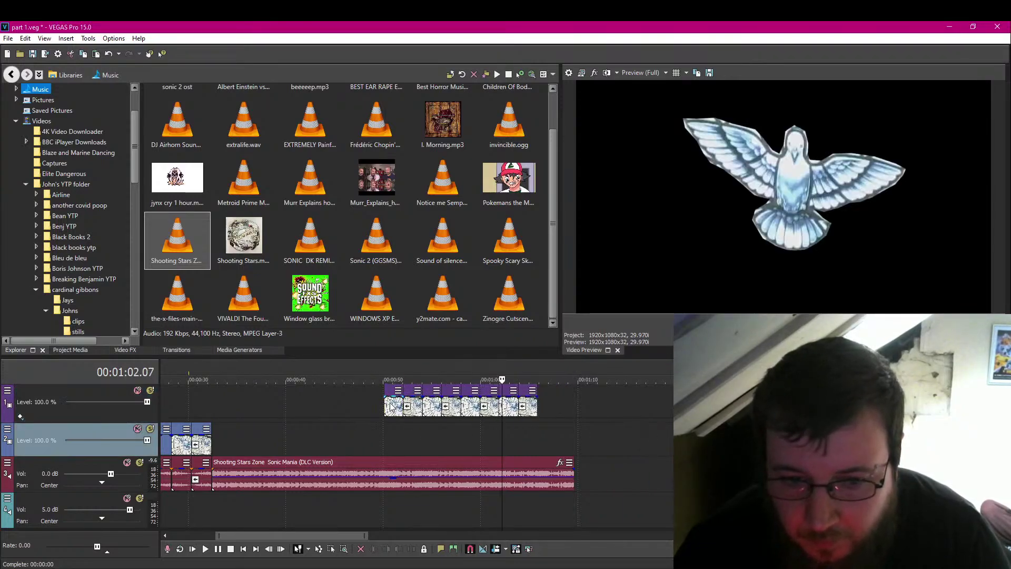
left_click_drag(390, 407, 225, 408)
left_click(32, 53)
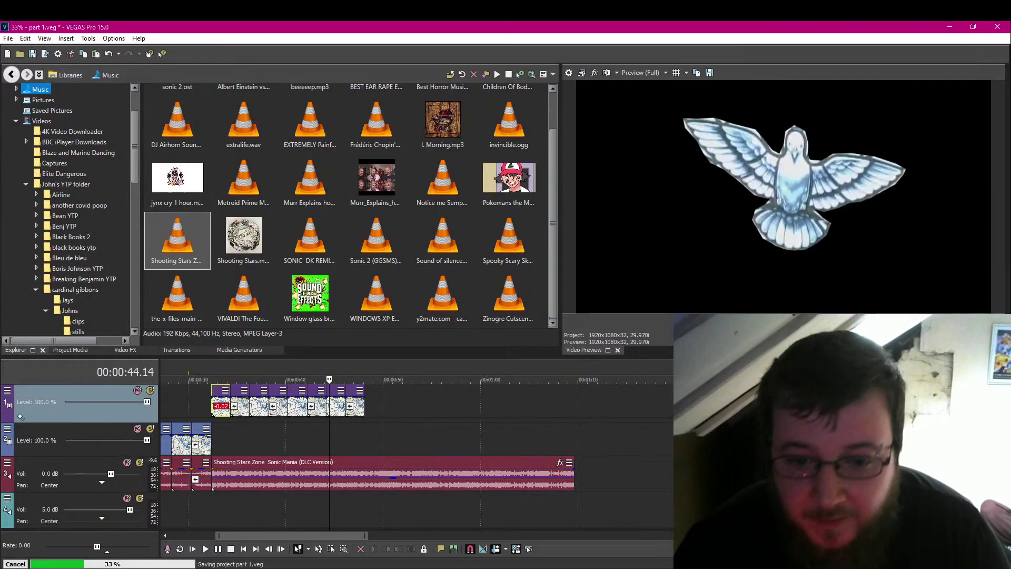
Play the sequence from 00:00:26.05 through the stained-glass dove clips into the masked dove loop with the song.
left_click(235, 437)
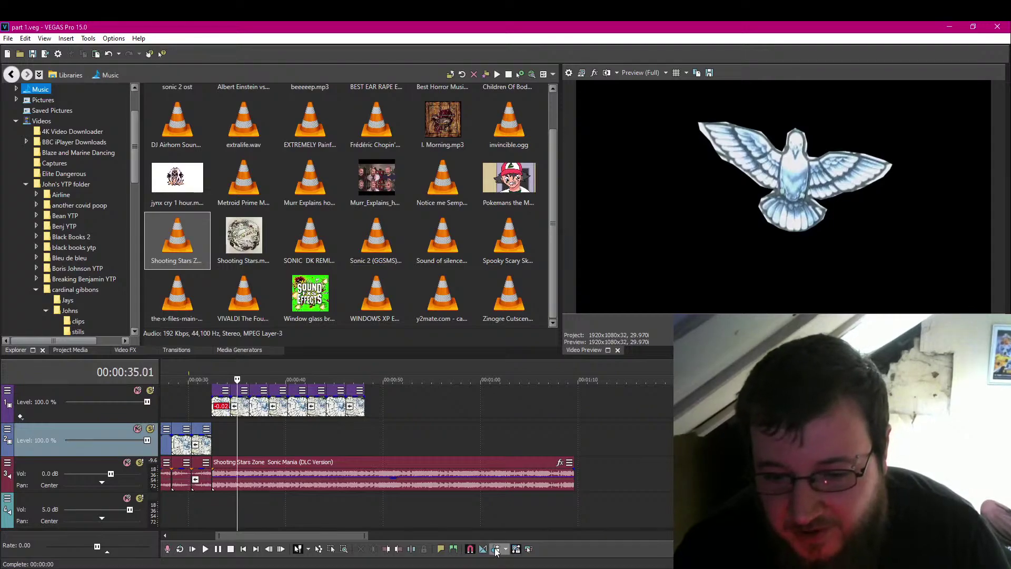
scroll(301, 438, "down", 5)
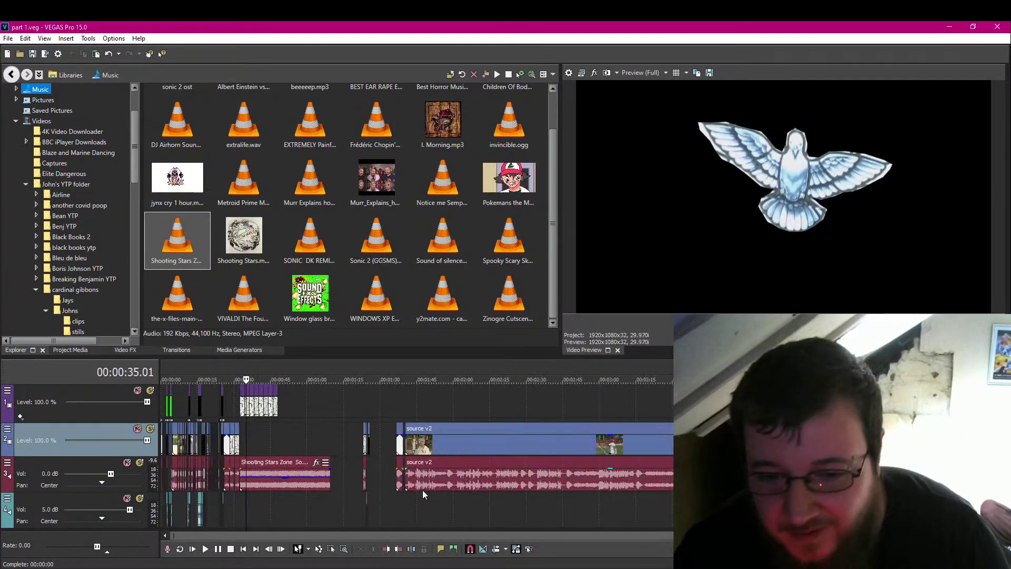
left_click(242, 505)
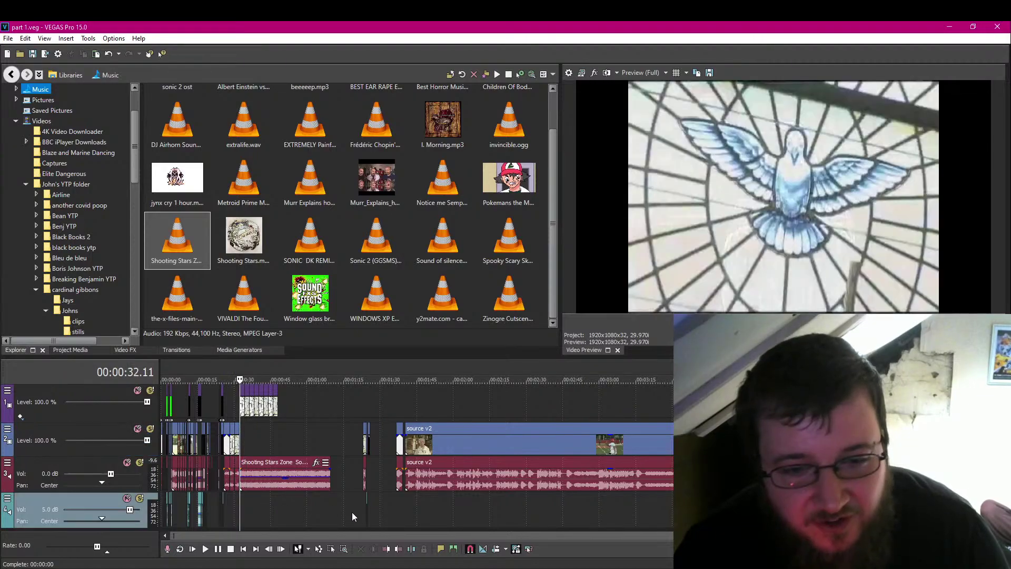
scroll(369, 513, "up", 5)
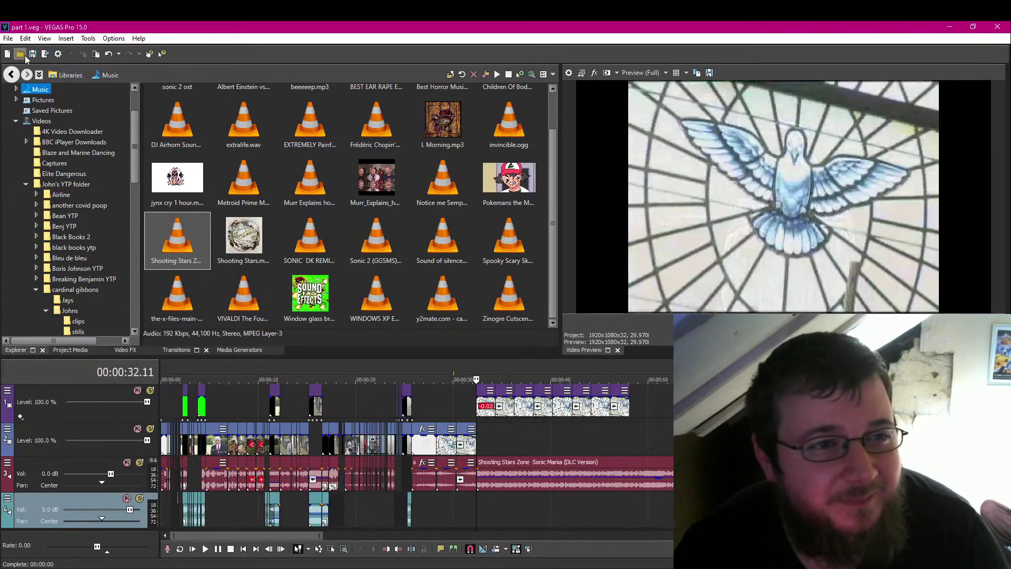
left_click(416, 506)
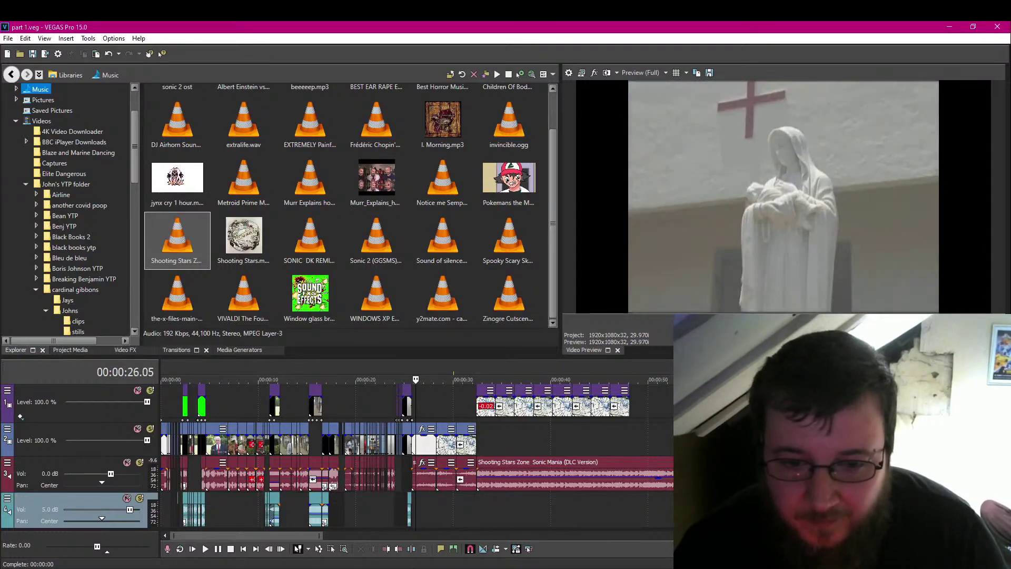
left_click(220, 549)
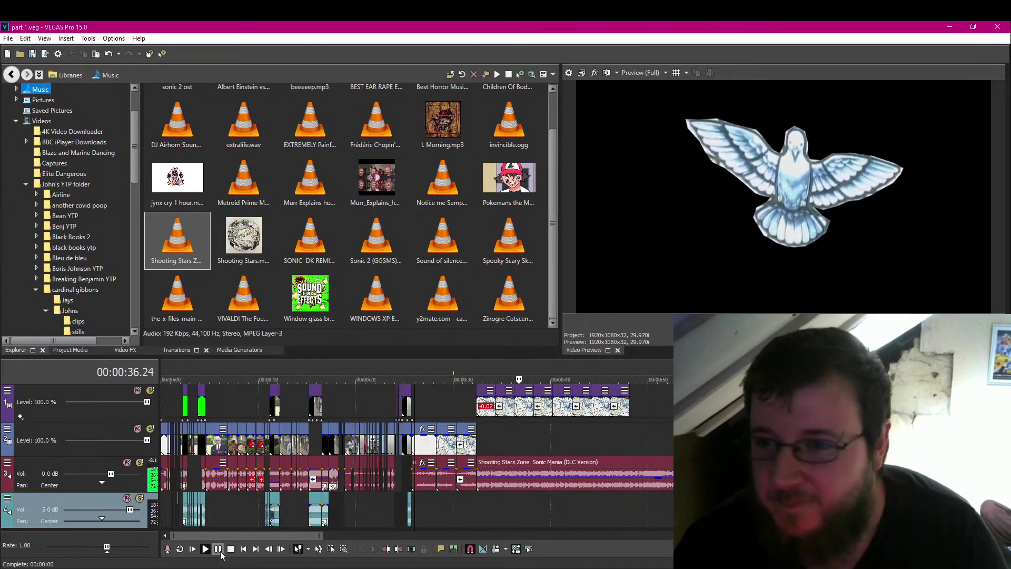
left_click(218, 550)
Inspect the first masked dove clips back to their transition from the stained-glass clip, and save the project.
scroll(579, 438, "up", 5)
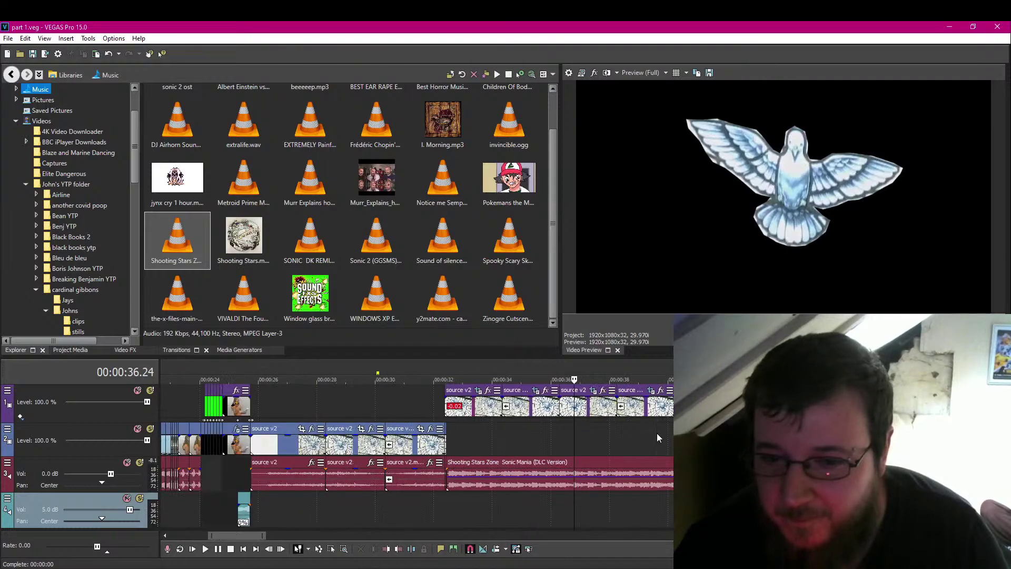
scroll(656, 433, "down", 2)
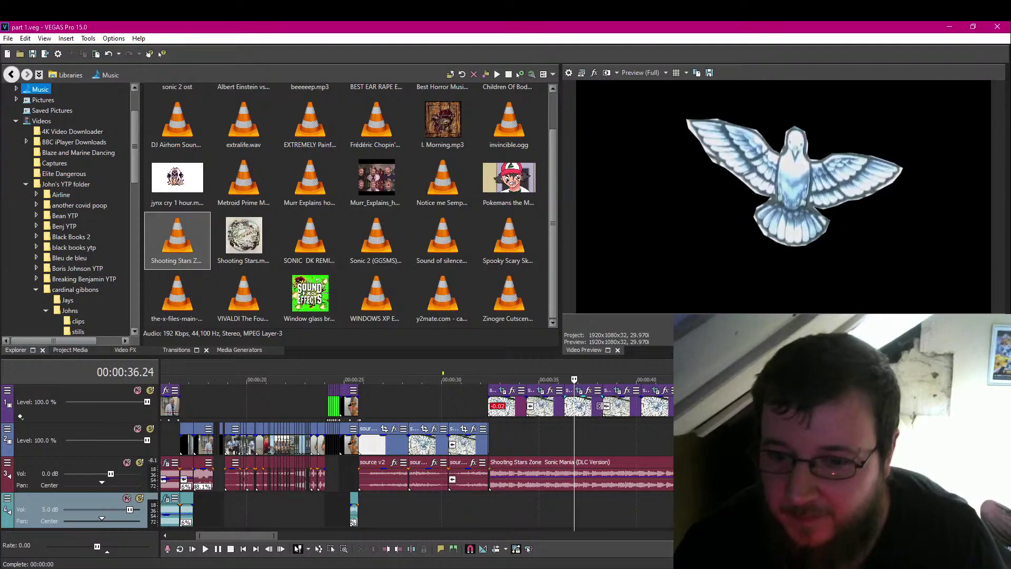
left_click(564, 427)
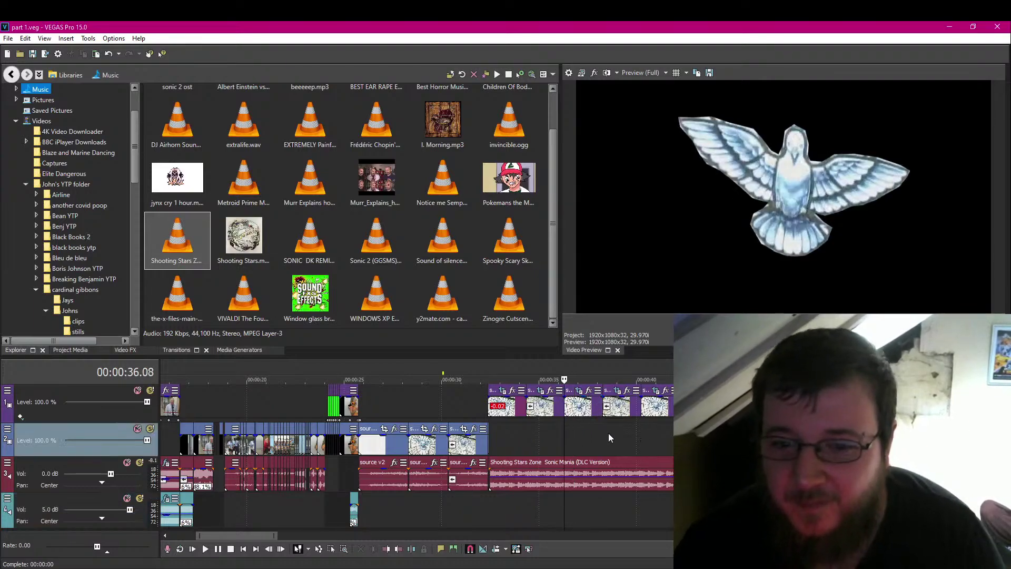
key("j")
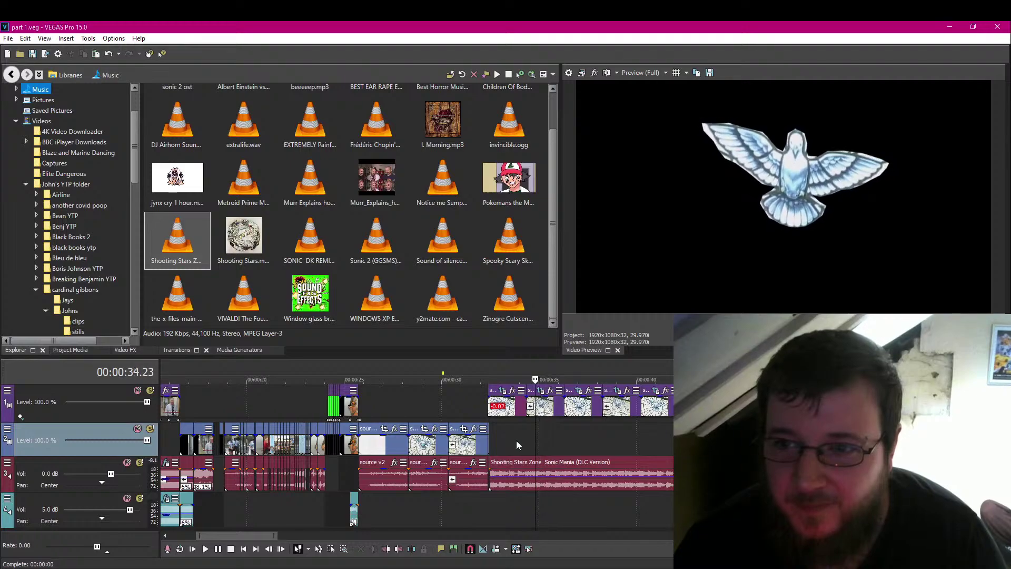
key("k")
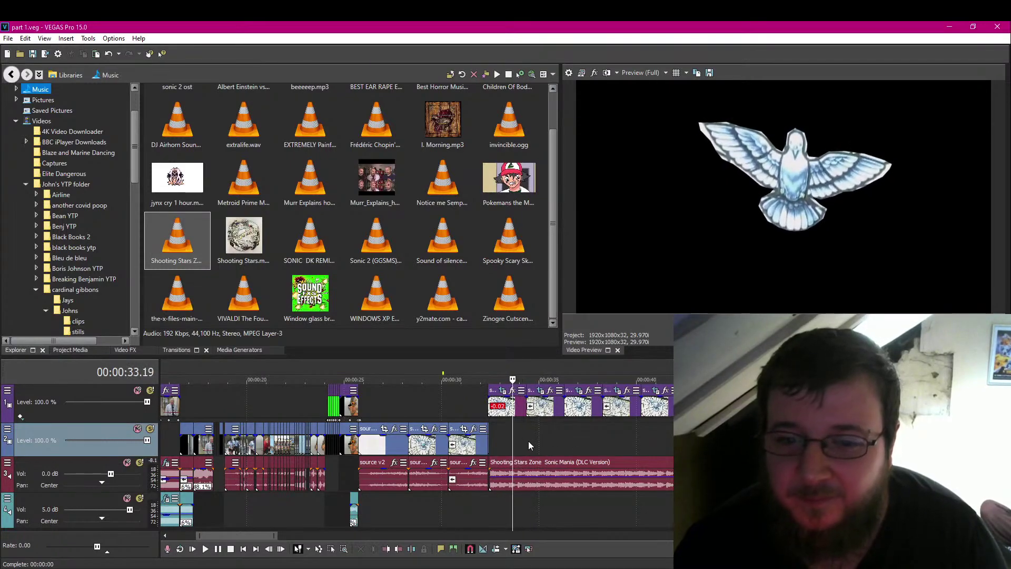
left_click(494, 440)
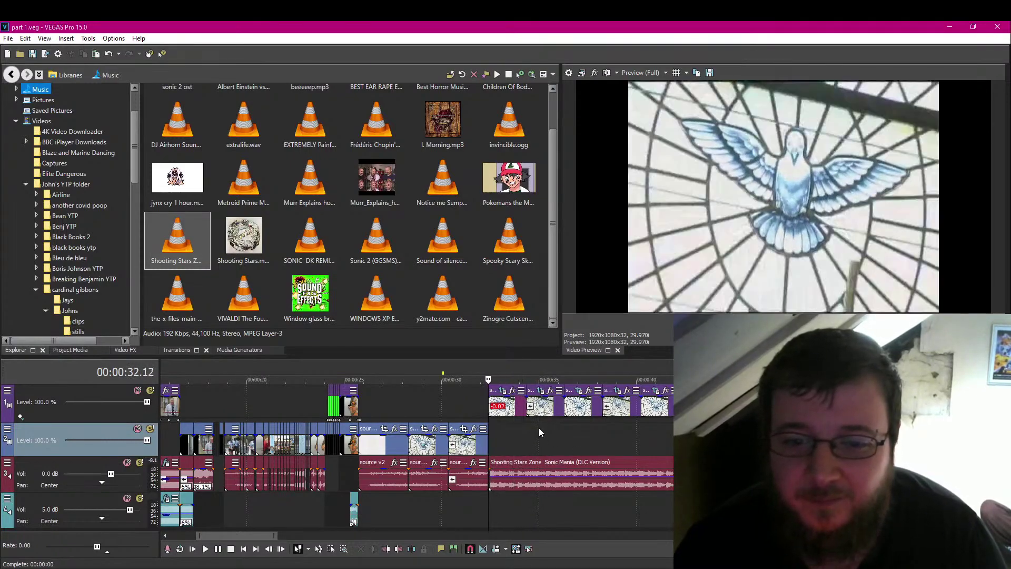
key("ctrl+s")
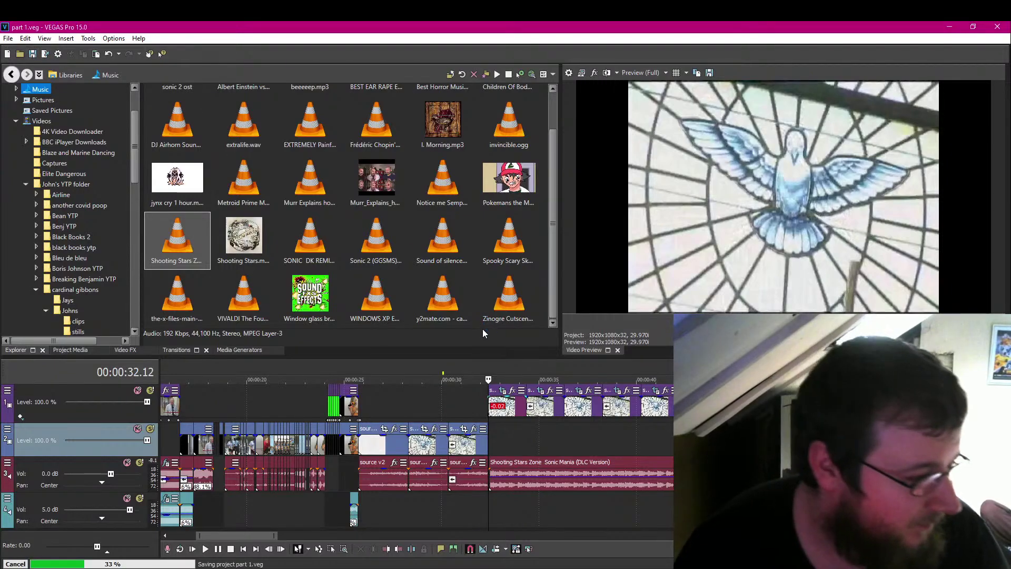
Play the masked dove loop with the song from 00:00:32.11 to near the last reversed copy's end.
scroll(556, 437, "down", 4)
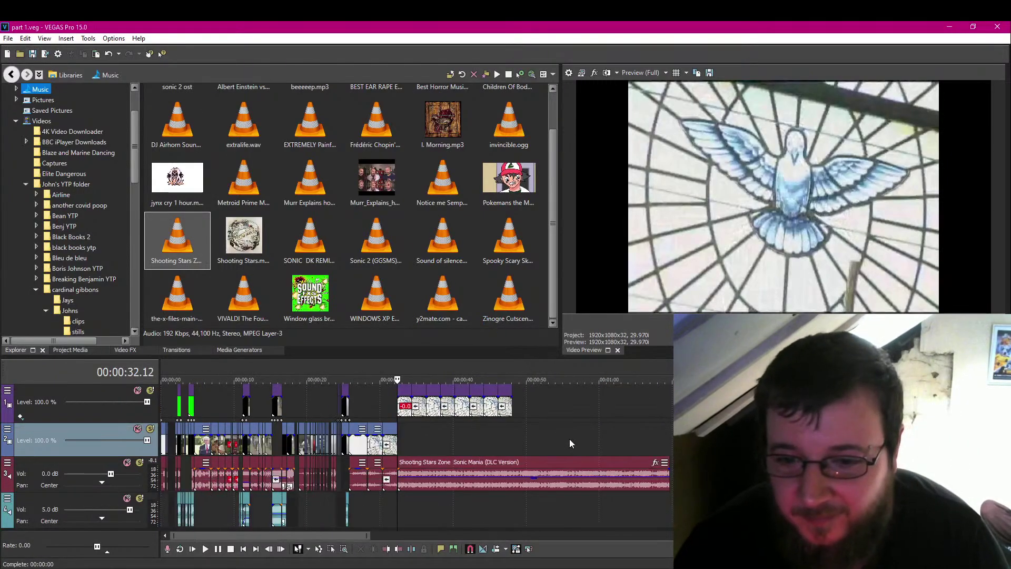
left_click(504, 438)
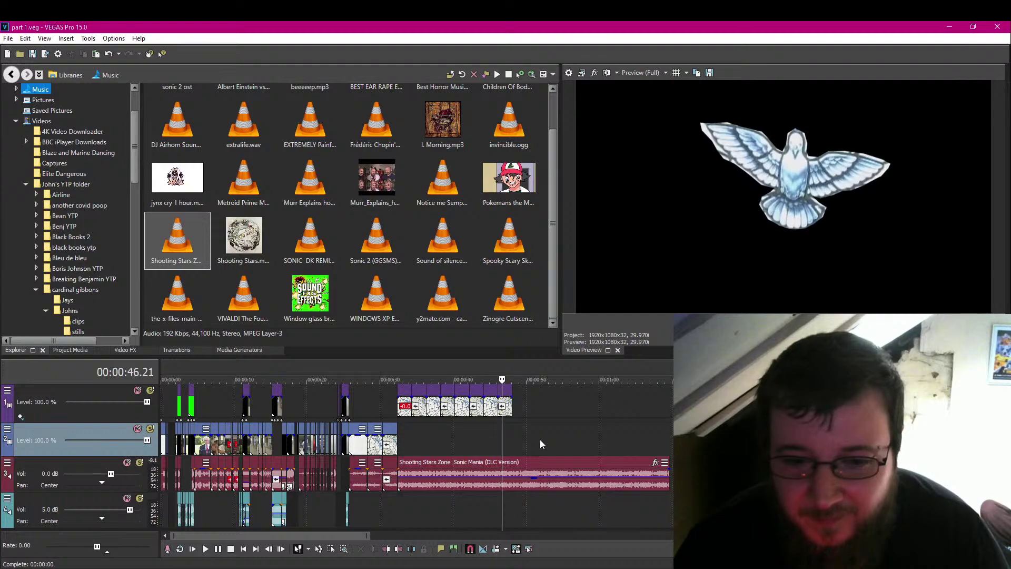
key("space")
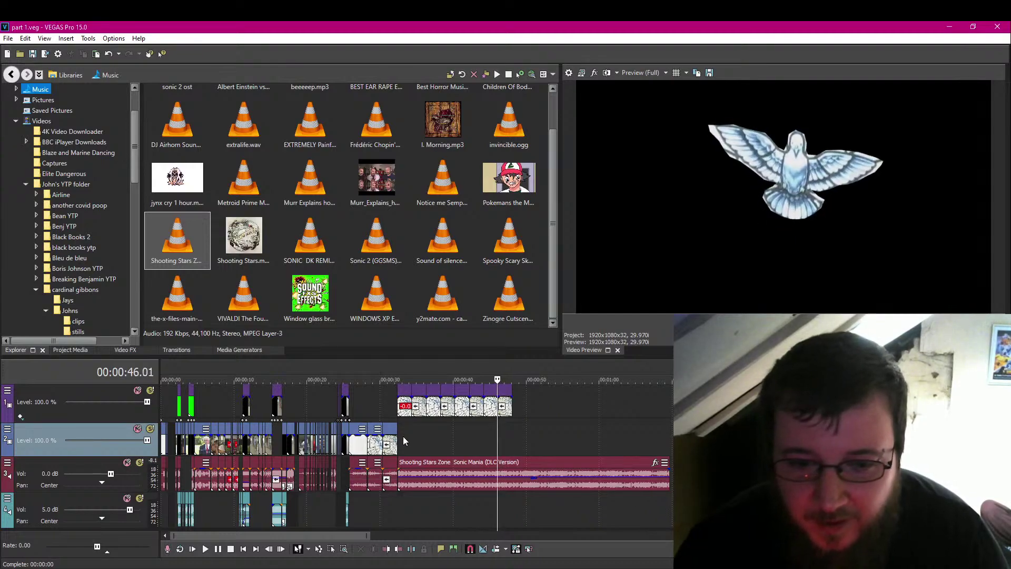
left_click(402, 436)
left_click(391, 479)
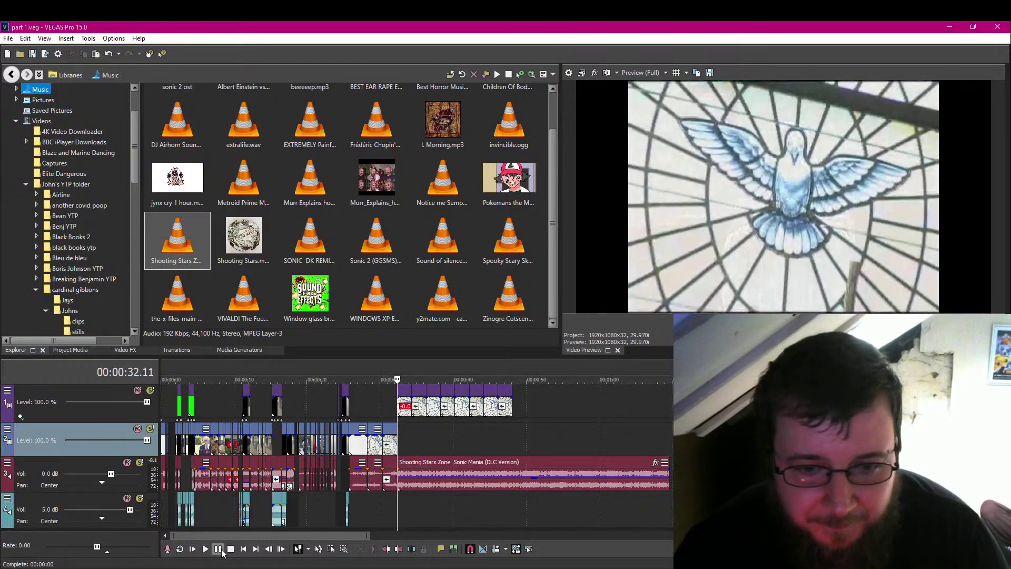
scroll(478, 495, "up", 2)
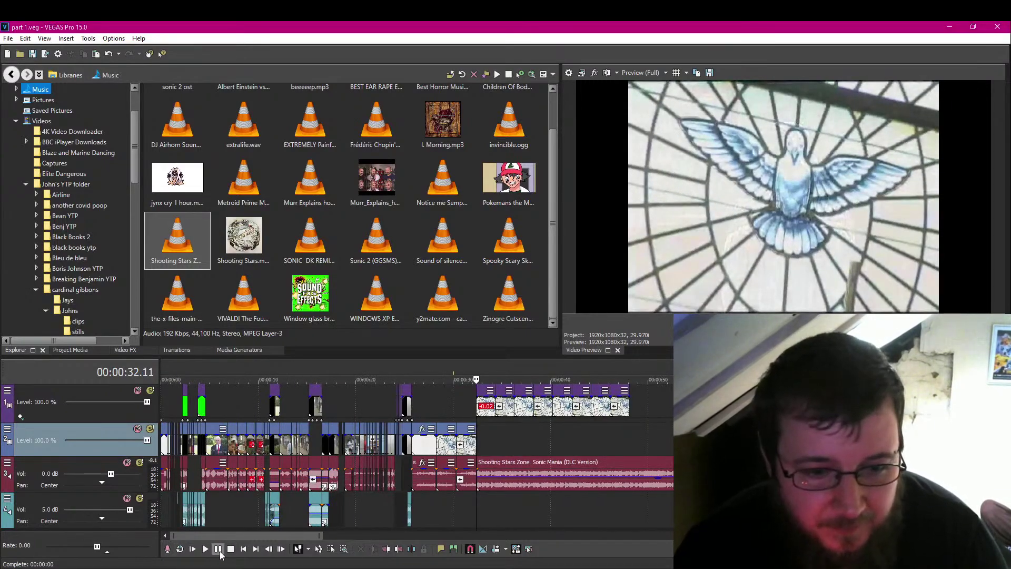
key("space")
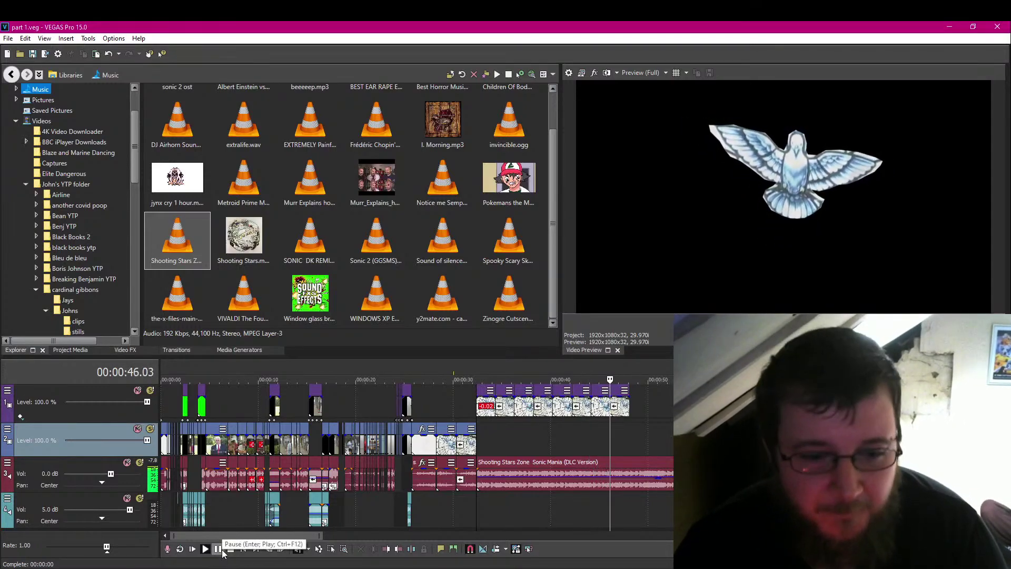
left_click(219, 549)
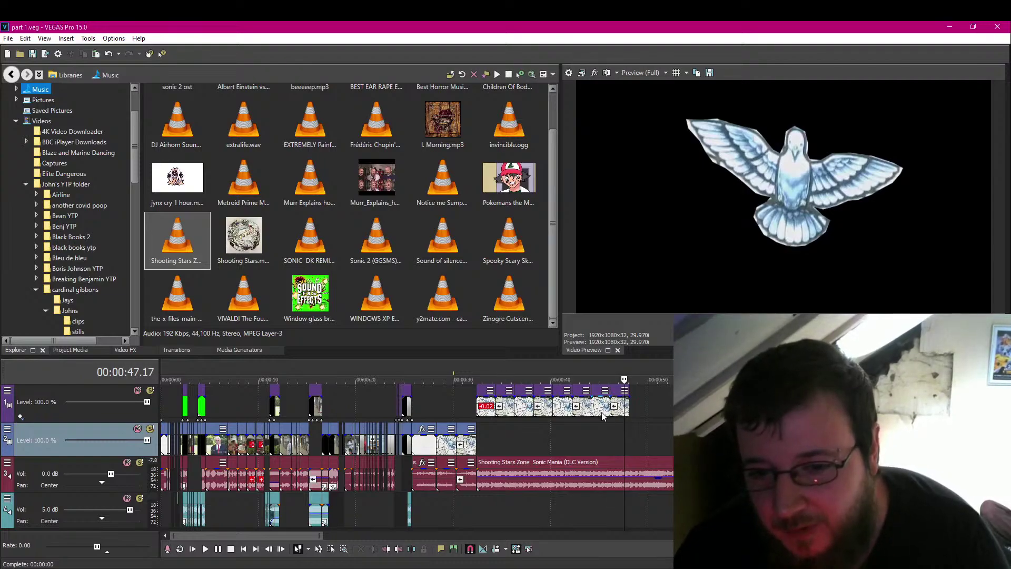
Cut the dove clips and the Shooting Stars music at 00:00:39.27 and remove the music and first dove pieces beyond the cut.
left_click(483, 437)
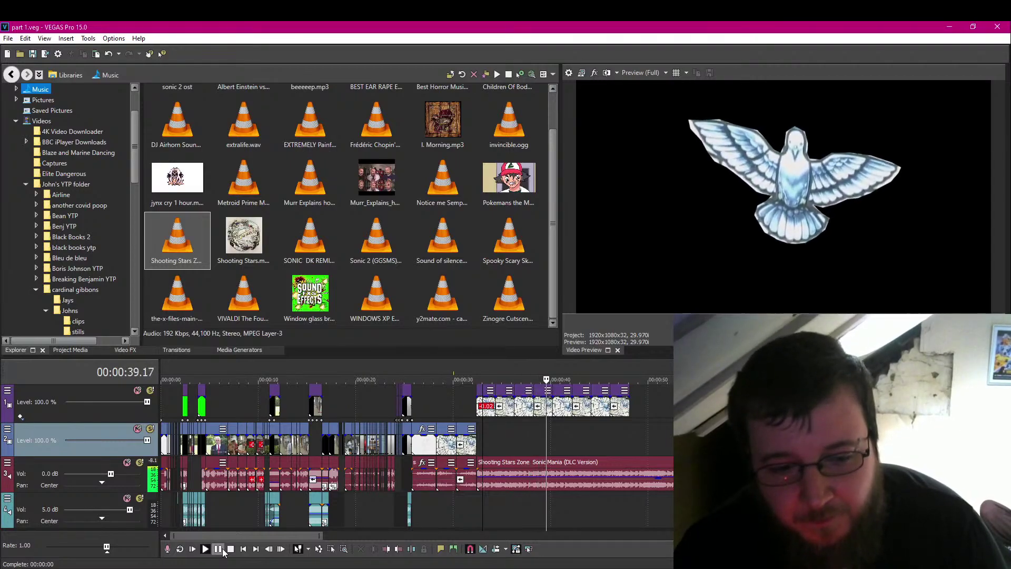
left_click(220, 549)
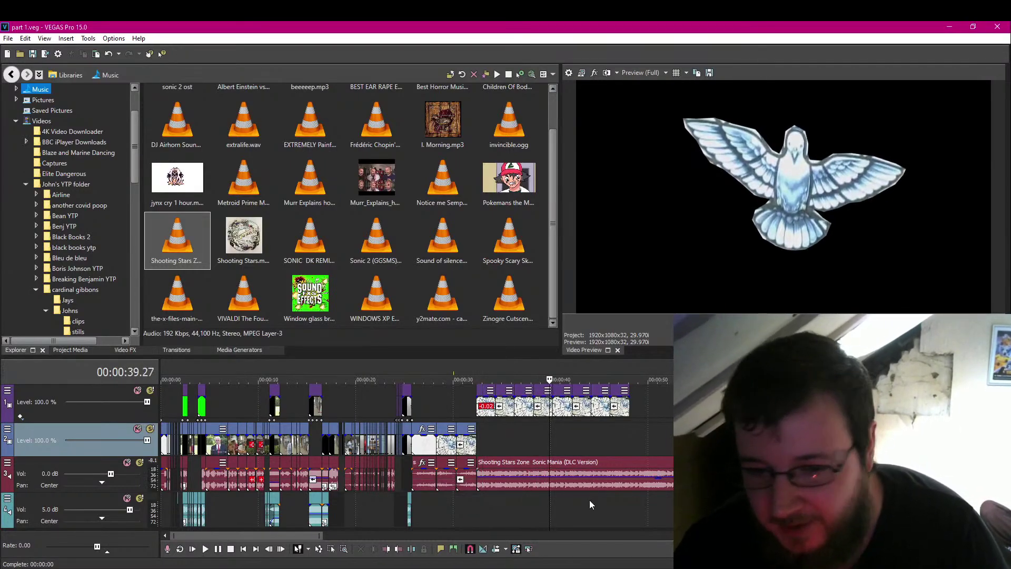
scroll(400, 504, "up", 3)
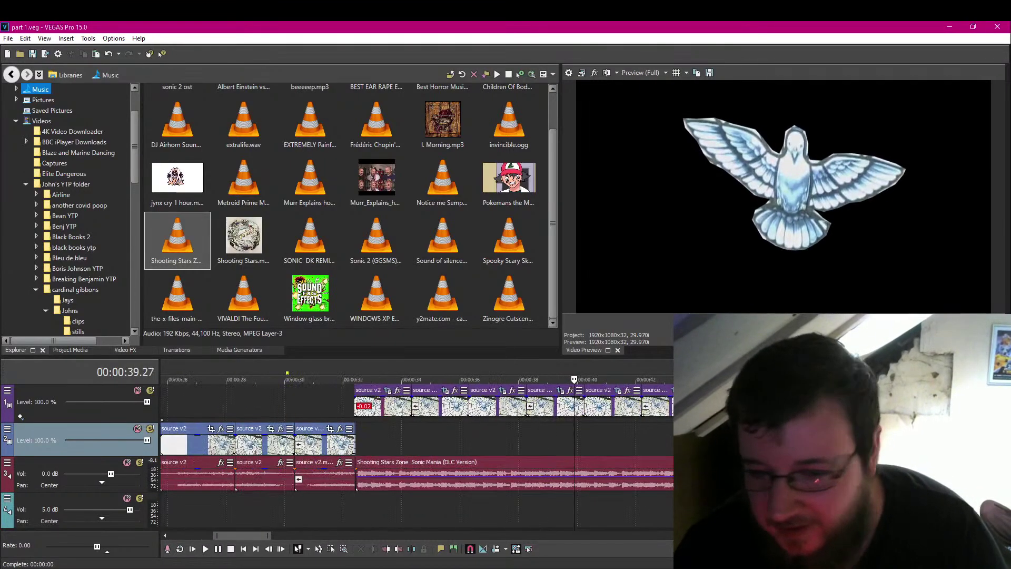
left_click(398, 549)
left_click_drag(595, 420, 641, 418)
left_click(629, 410)
key("Delete")
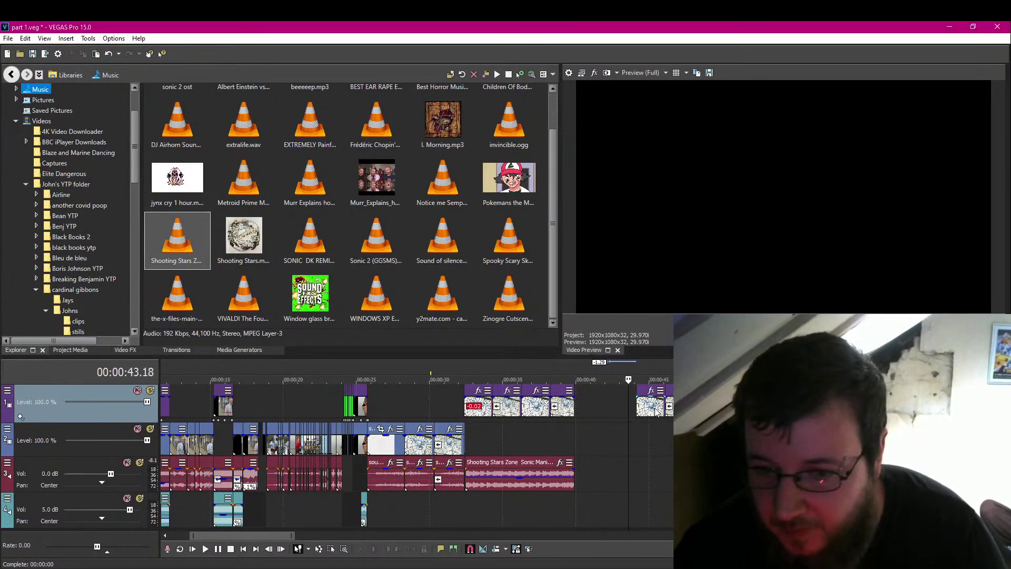
Delete the leftover dove clips beyond the cut and save the project.
left_click(654, 410)
key("Delete")
left_click(689, 410)
key("Delete")
left_click(471, 435)
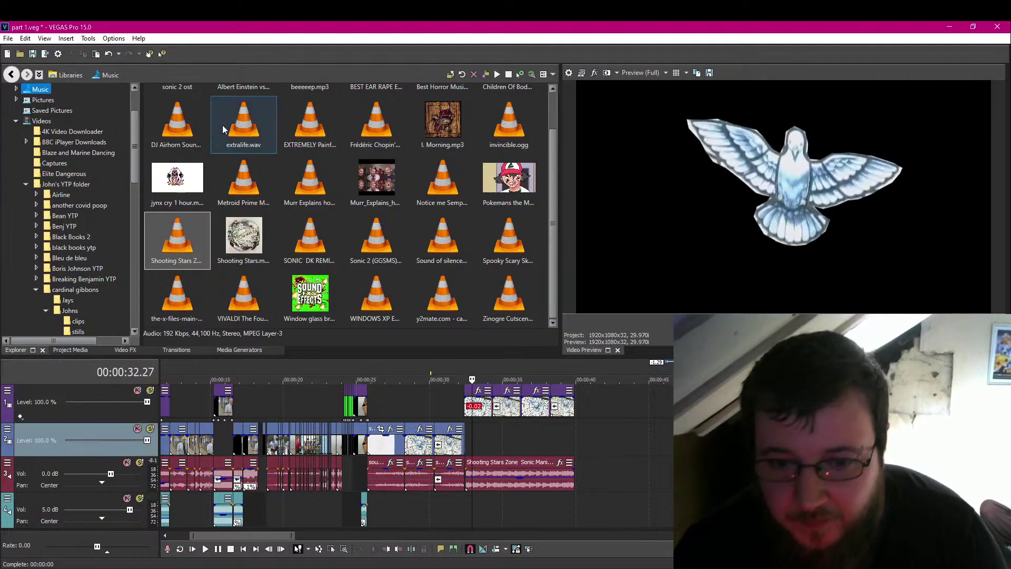
key("ctrl+s")
Browse to the Predator The YTP folder, check its source folder, and open its bits folder.
left_click(464, 408)
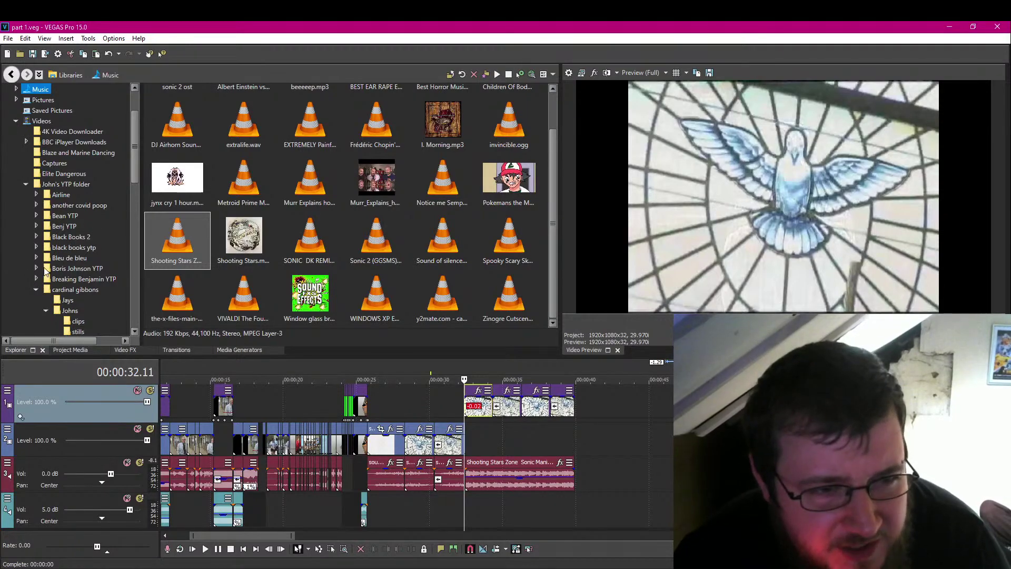
scroll(57, 265, "down", 6)
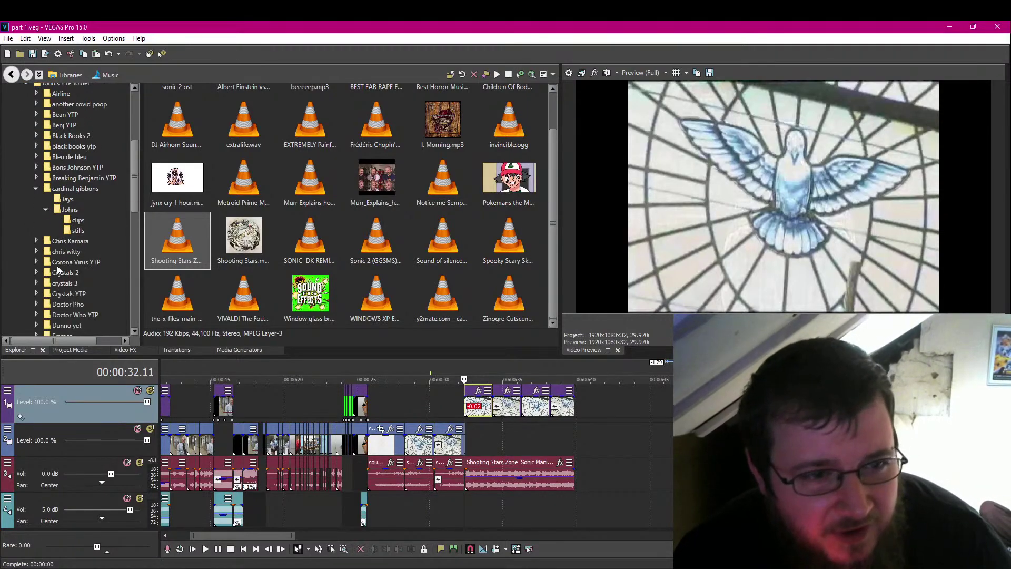
scroll(56, 266, "down", 4)
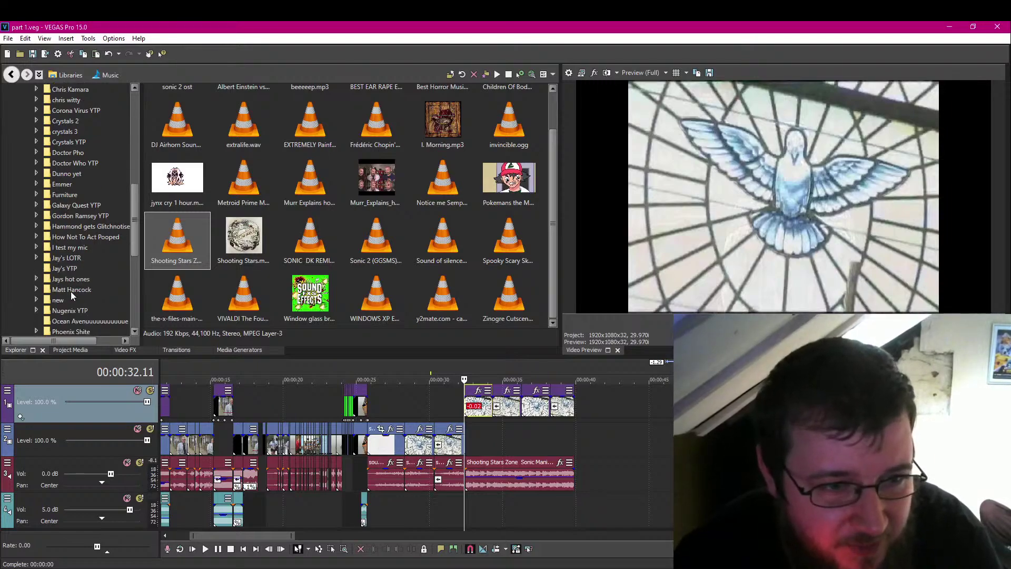
left_click(71, 292)
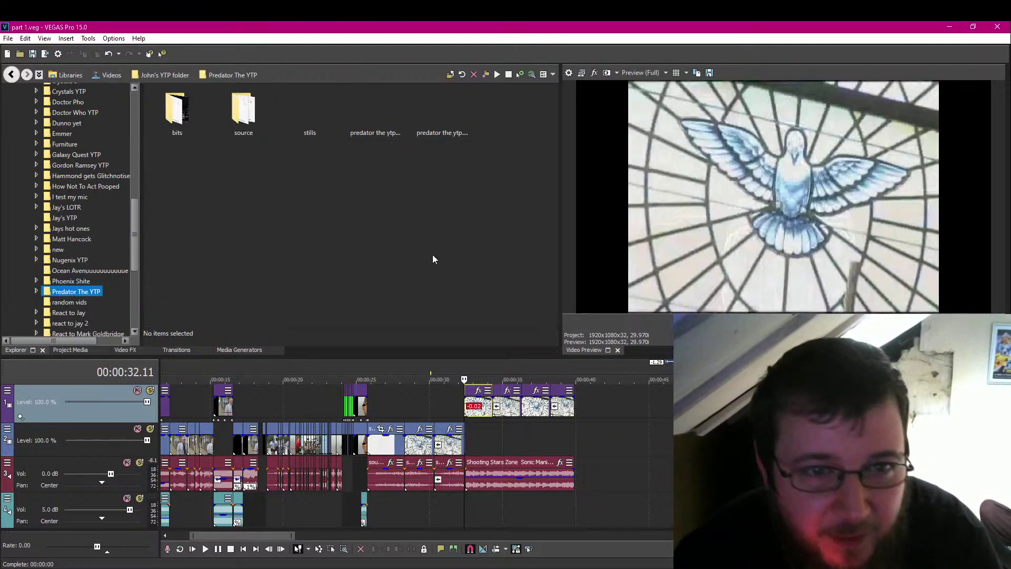
double_click(244, 111)
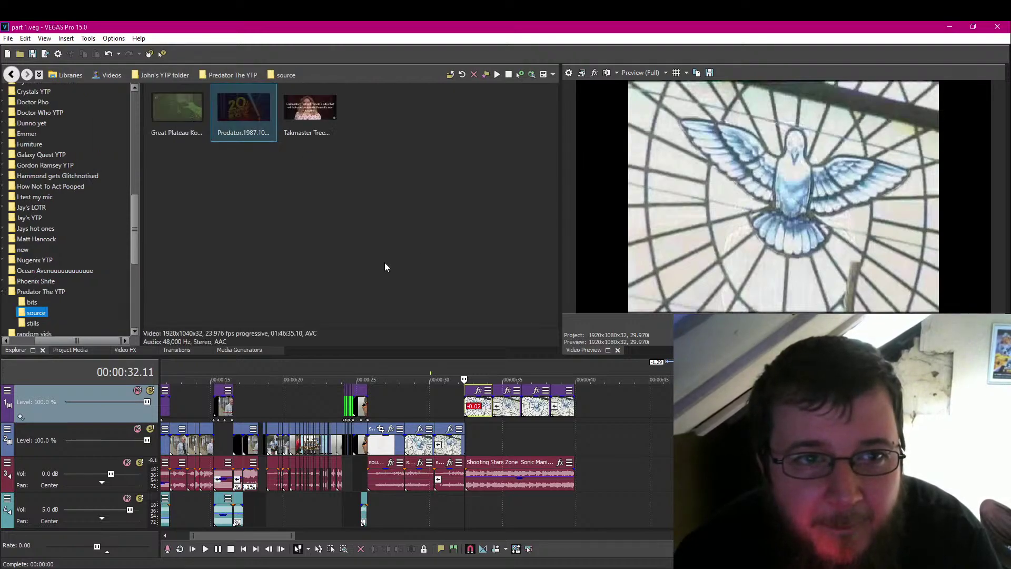
left_click(13, 75)
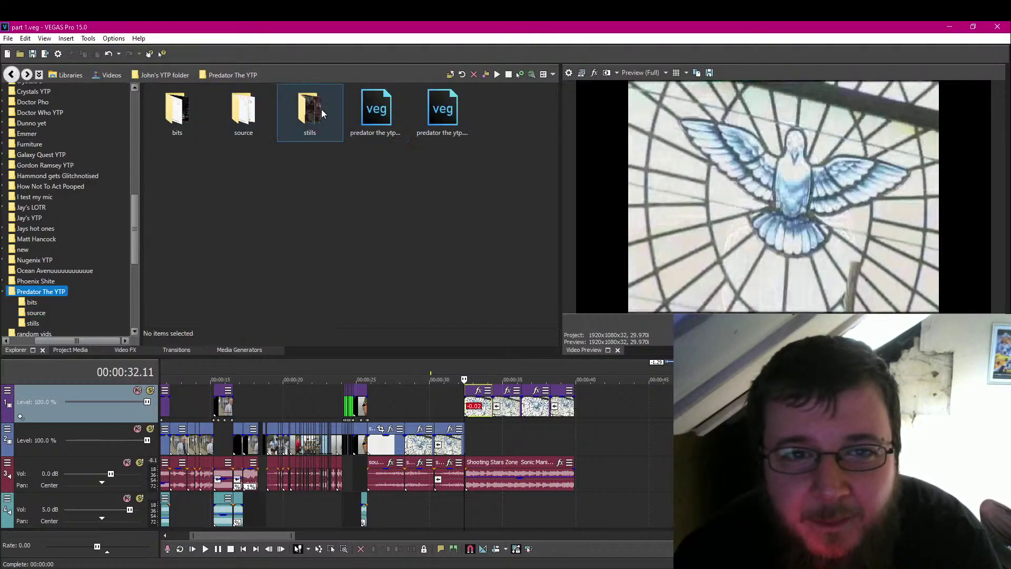
double_click(191, 105)
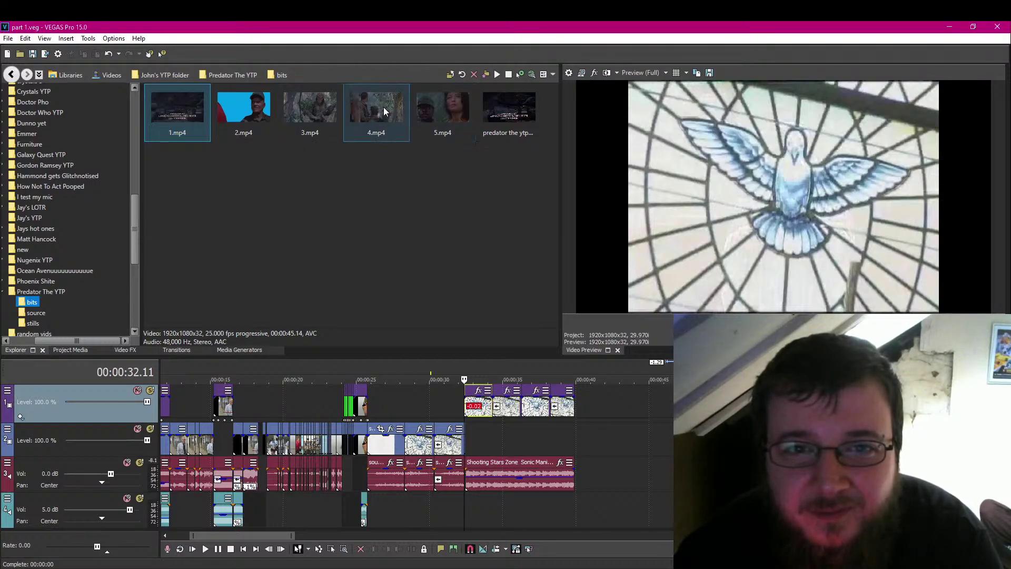
Place 4.mp4 on the second video track at about 00:00:42, past the dove clips, and play its starburst section.
left_click_drag(383, 106, 622, 444)
left_click(661, 444)
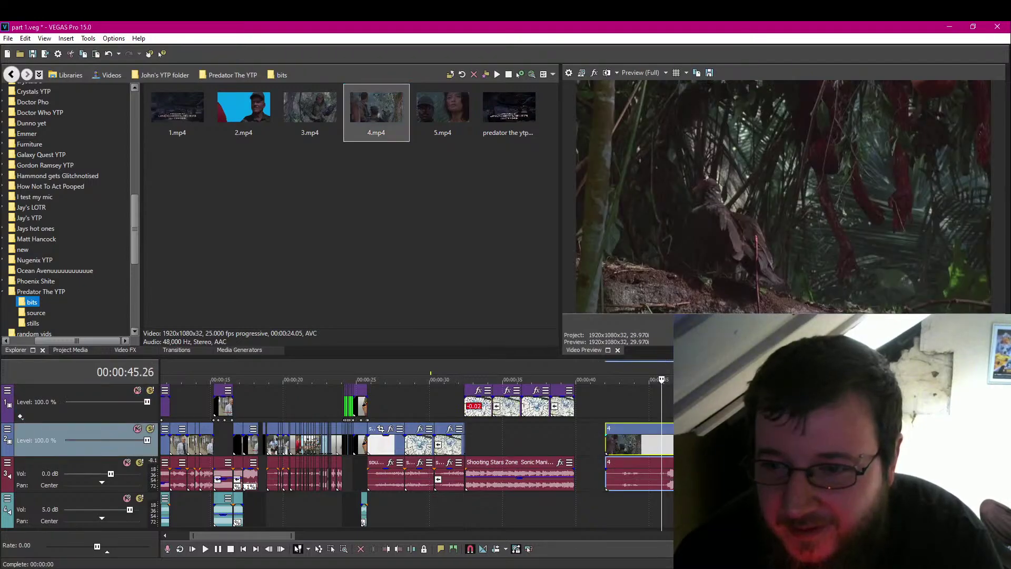
left_click(606, 445)
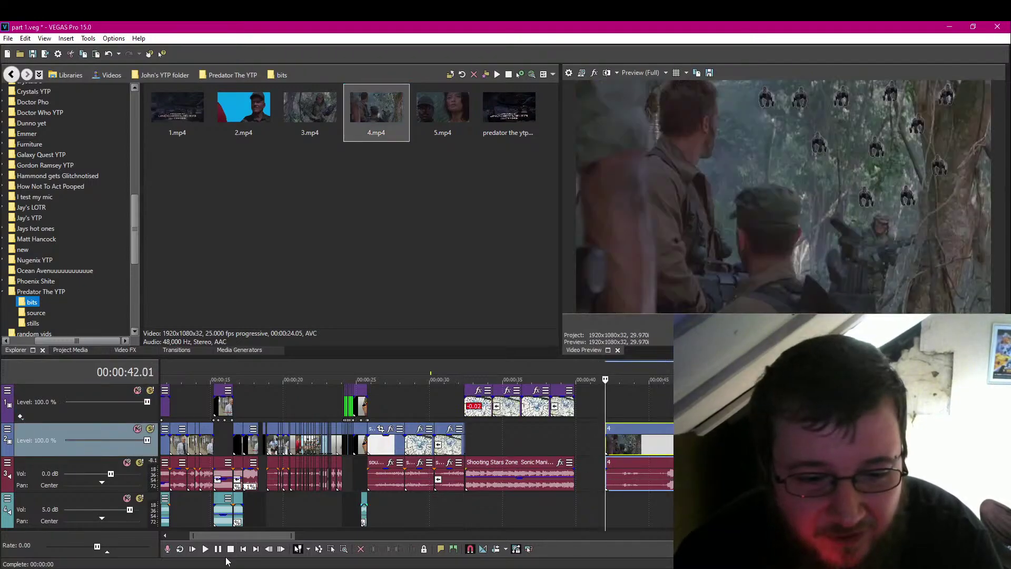
left_click(218, 549)
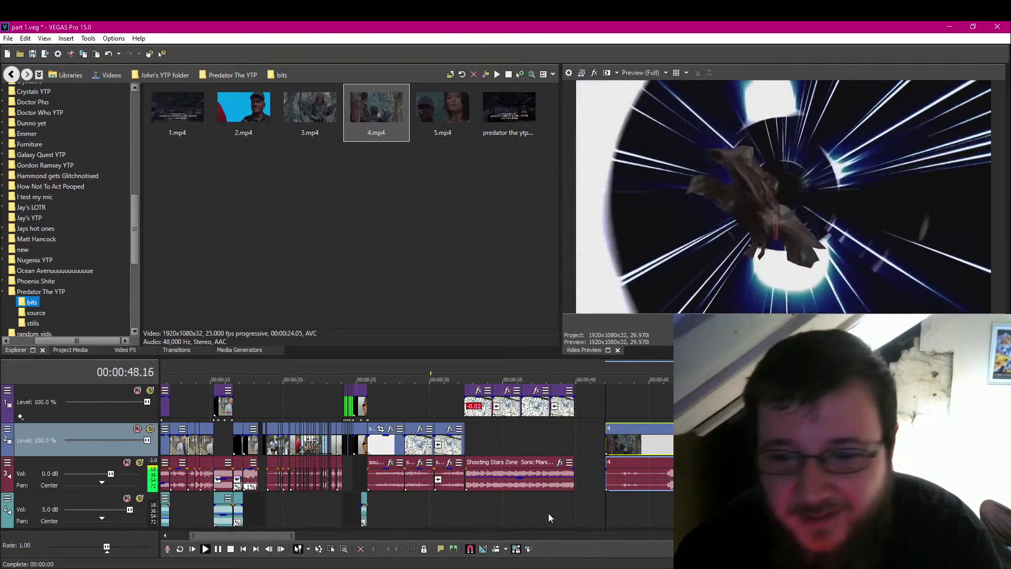
left_click(219, 551)
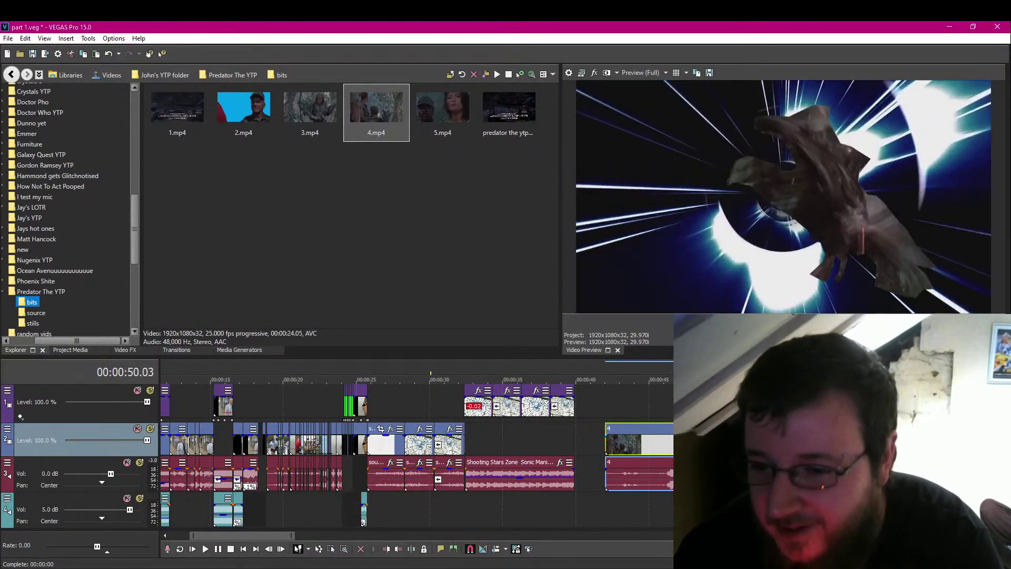
Delete only the audio event of the placed 4.mp4 clip.
left_click(721, 478)
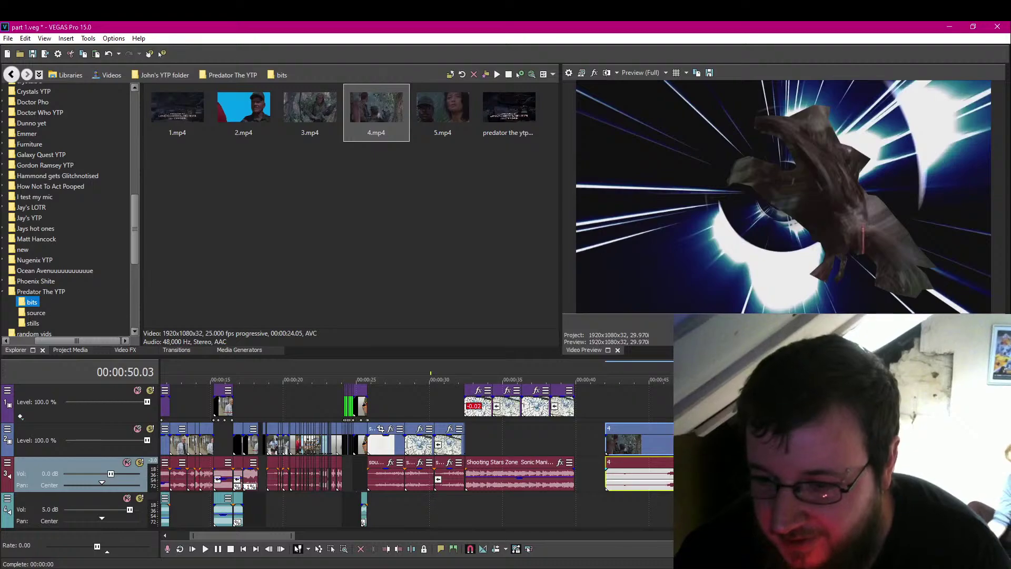
left_click(605, 470)
left_click(662, 466)
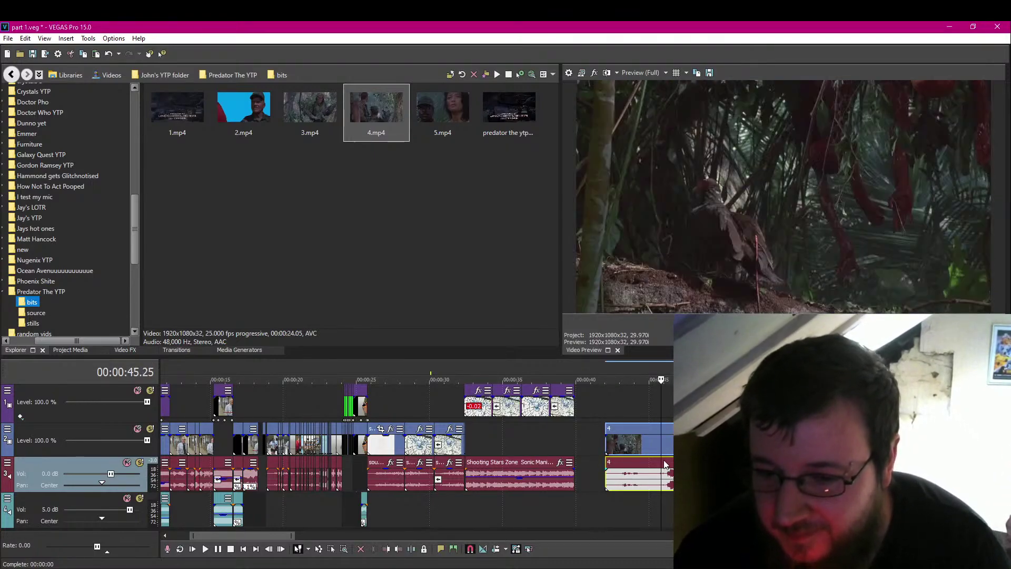
key("Delete")
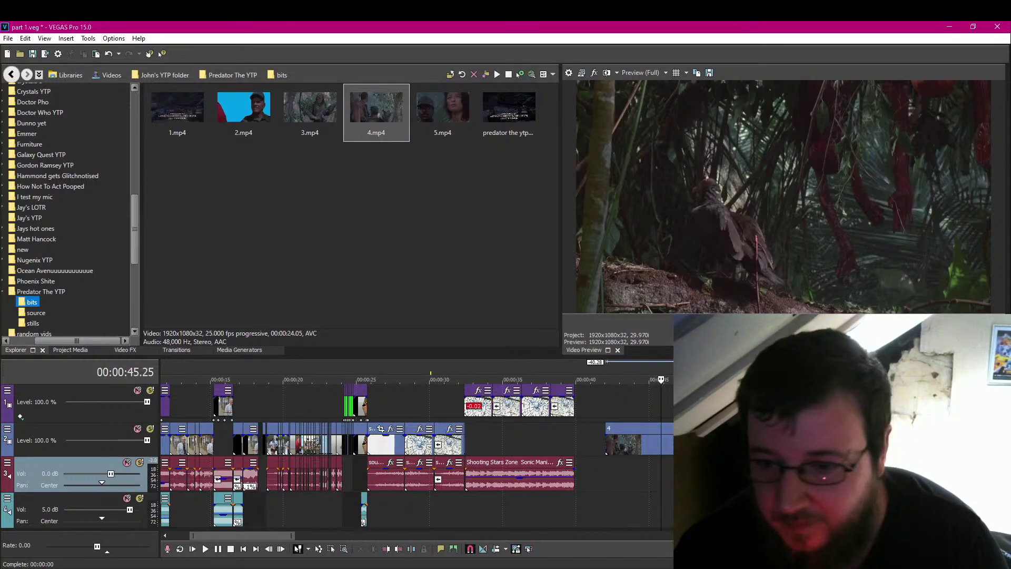
Trim the 4.mp4 video's start to 00:00:45.25, shorten its end, and move it beneath the dove clips at about 00:00:32.
left_click_drag(605, 444, 667, 446)
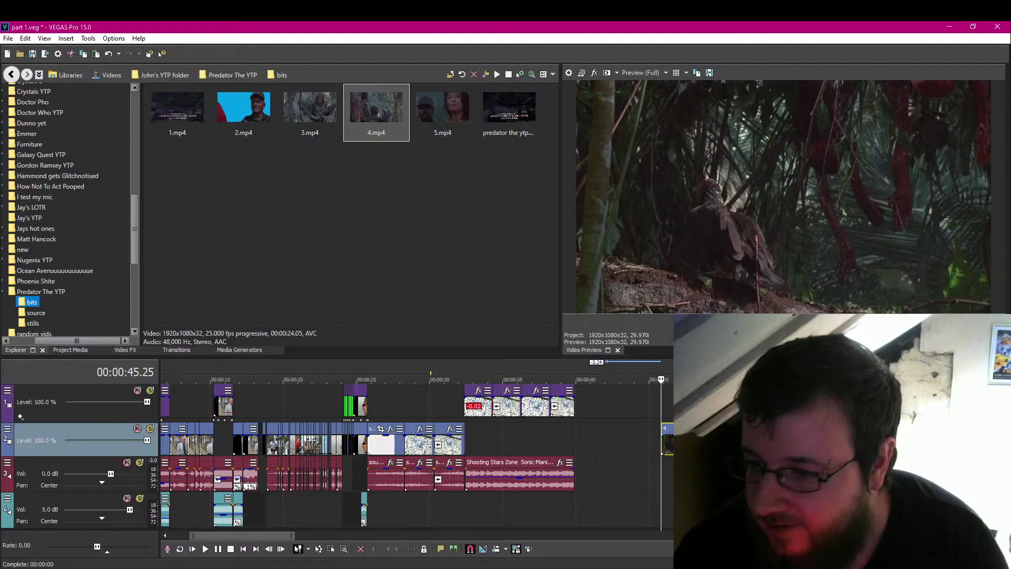
key("End")
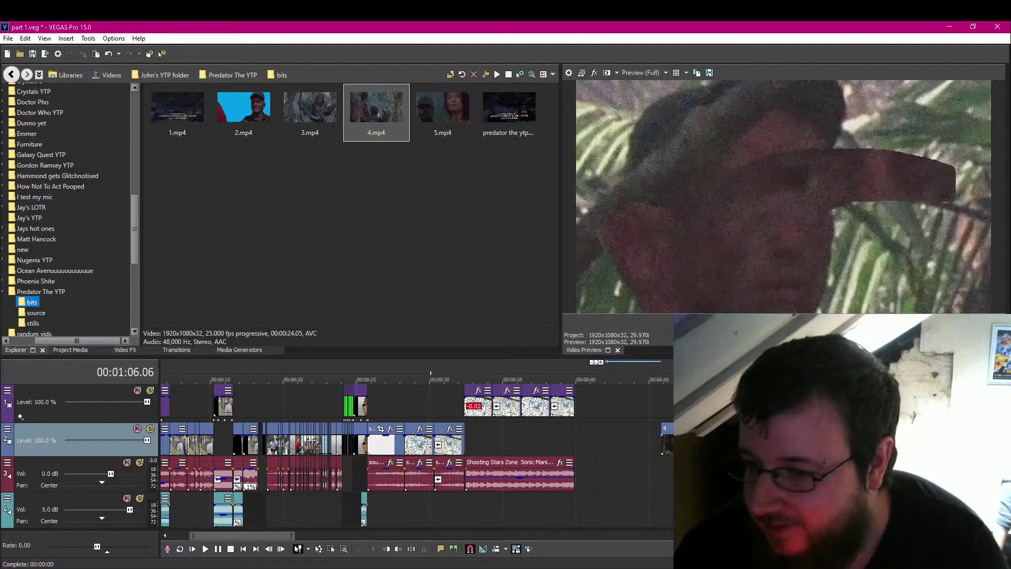
left_click_drag(958, 445, 705, 445)
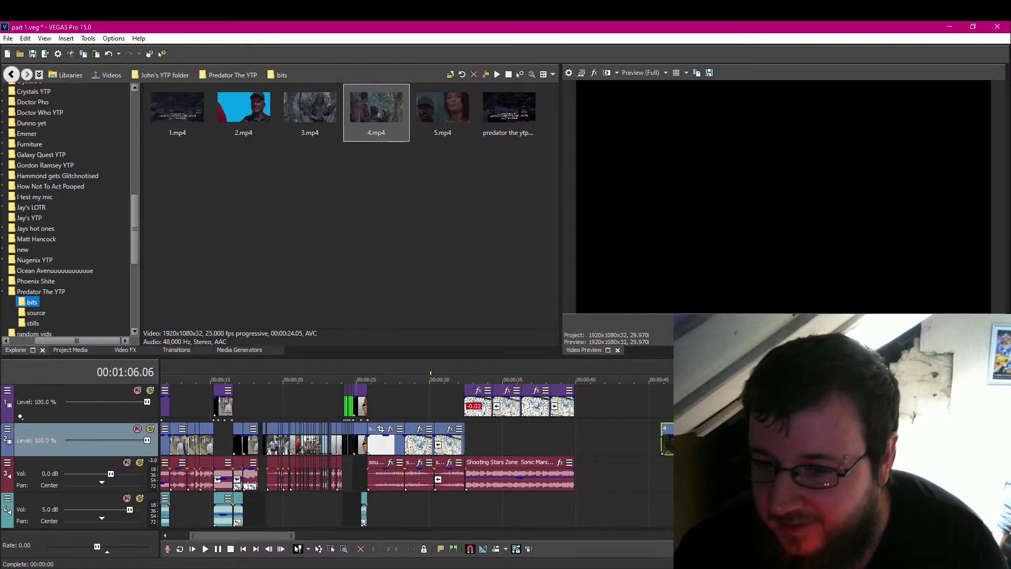
left_click(705, 445)
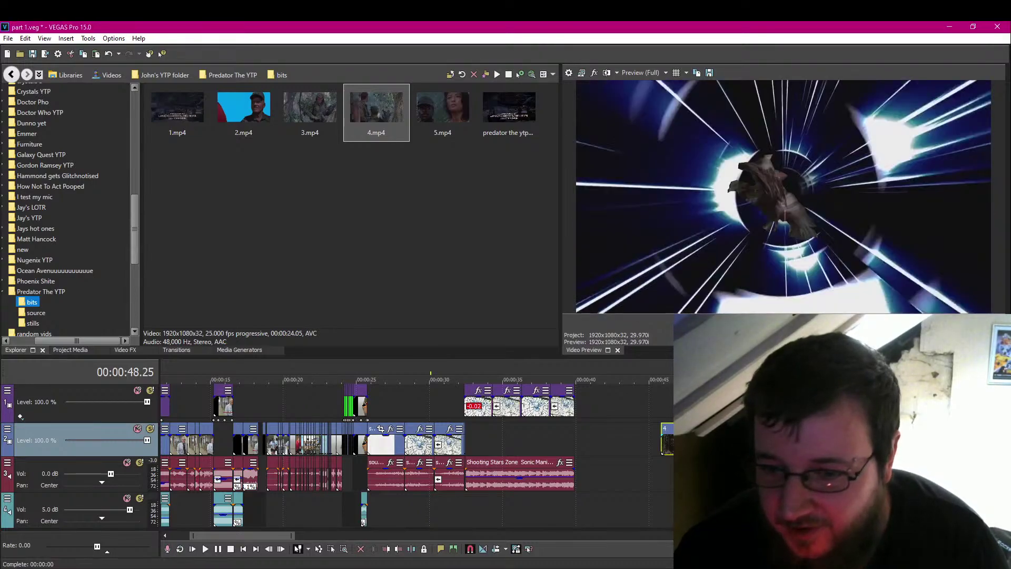
left_click_drag(686, 440, 488, 438)
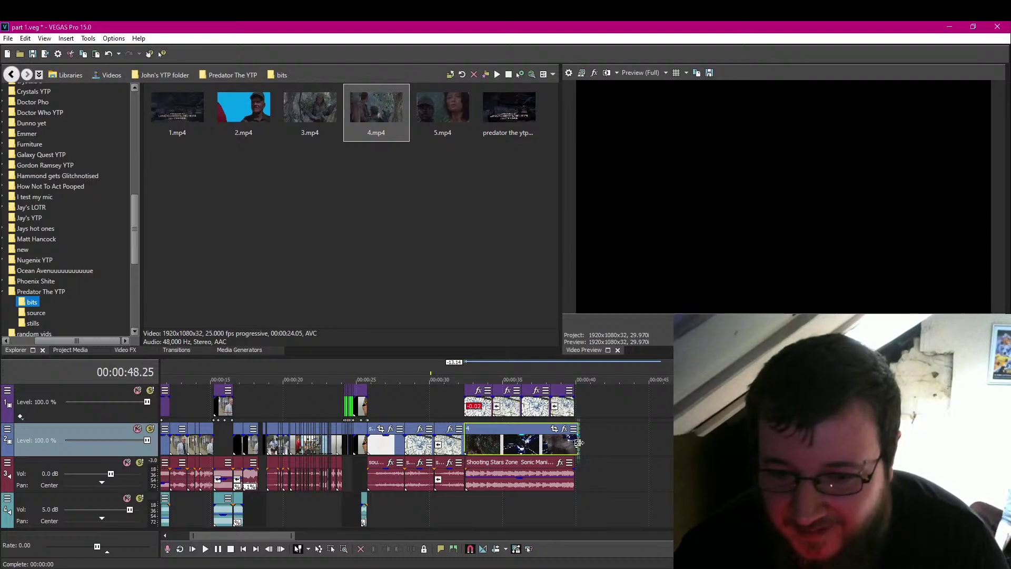
Check how the 4.mp4 clip starts beneath the first dove clip and delete it from the track.
left_click(470, 447)
scroll(470, 447, "up", 5)
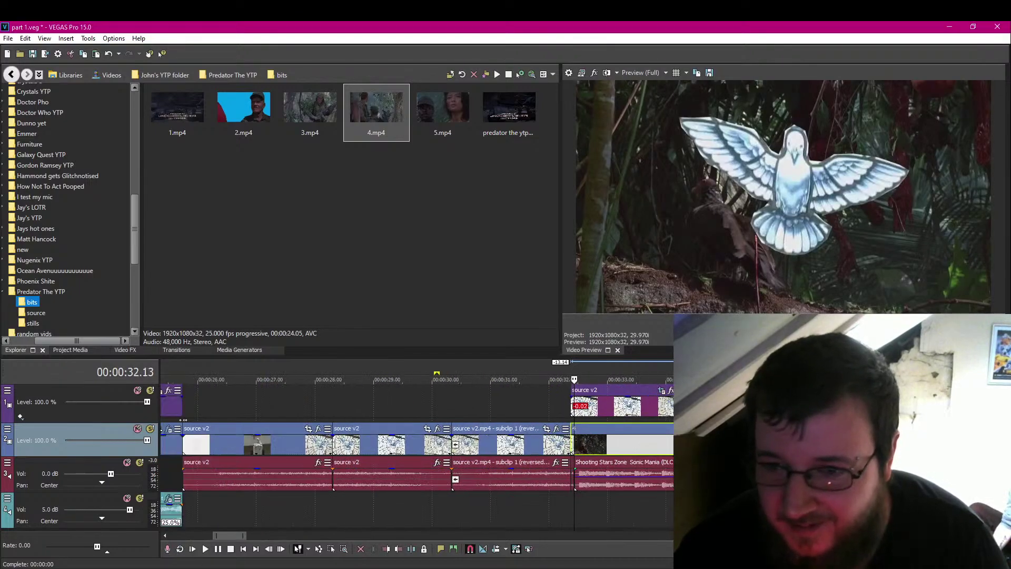
scroll(572, 448, "down", 3)
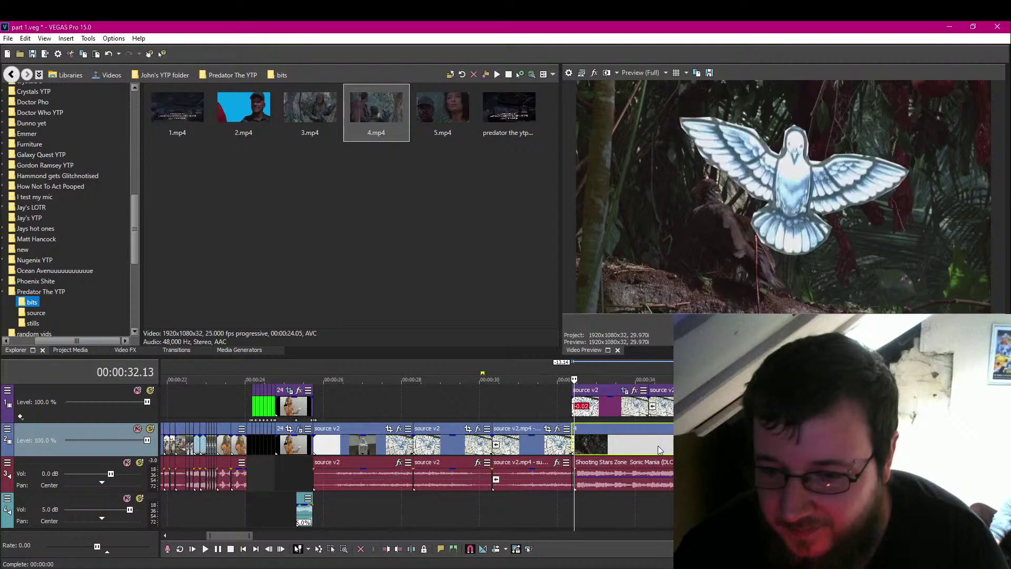
key("Delete")
Place 4.mp4 again beneath the dove clips at 00:00:32.13, starting on its starburst footage, and play back the combined result.
left_click(376, 113)
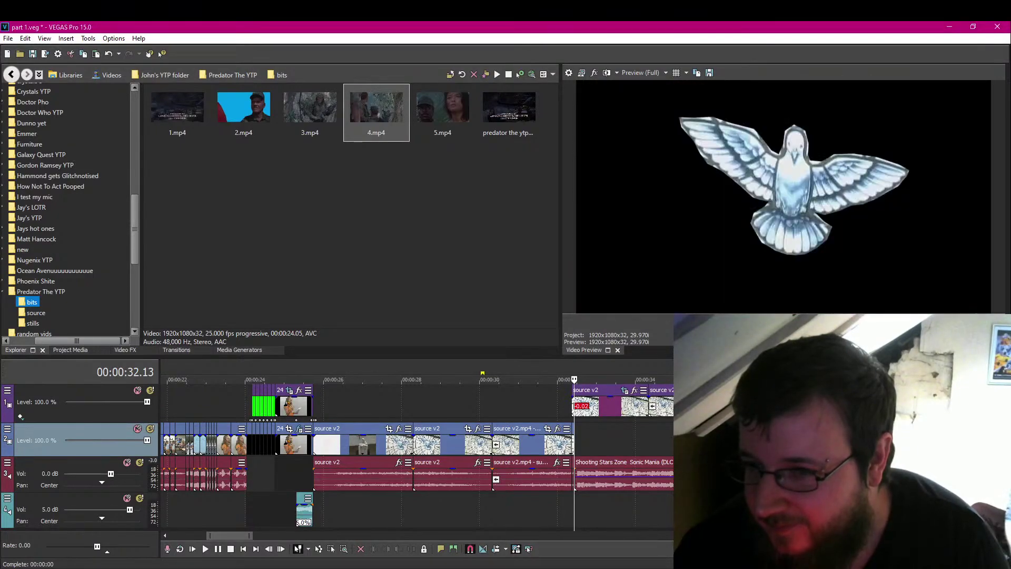
left_click_drag(376, 113, 576, 441)
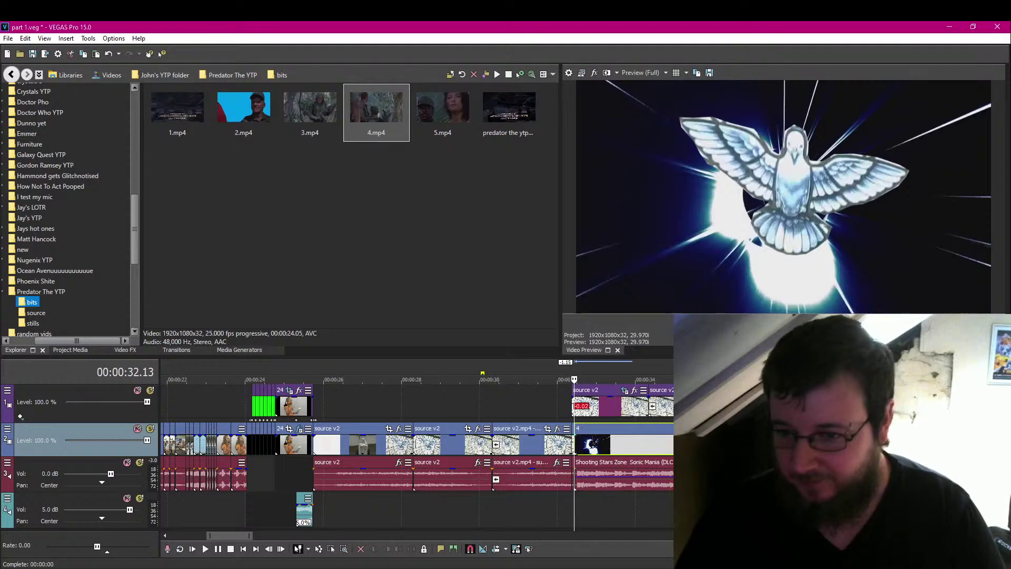
key("space")
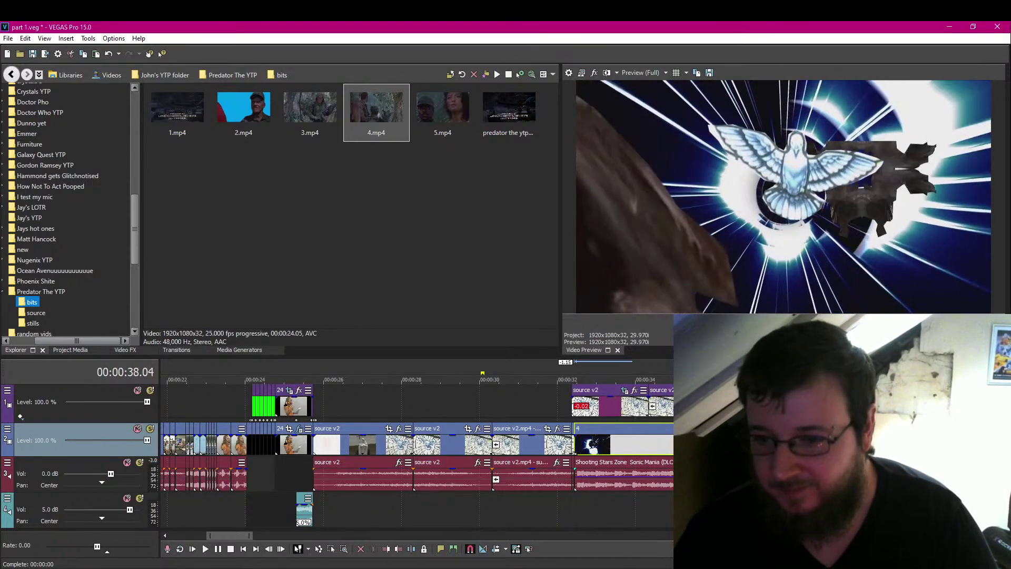
key("j")
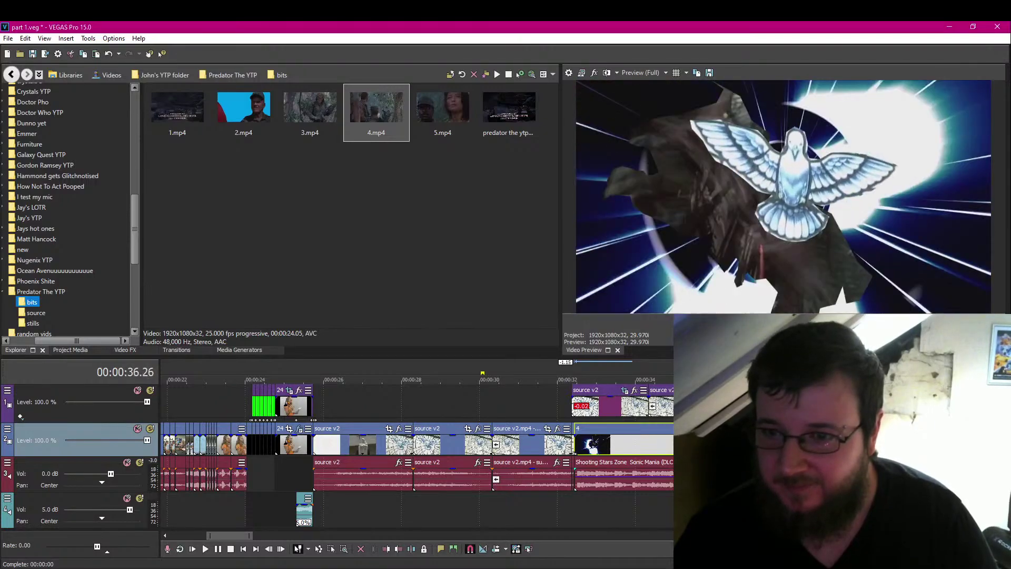
key("l")
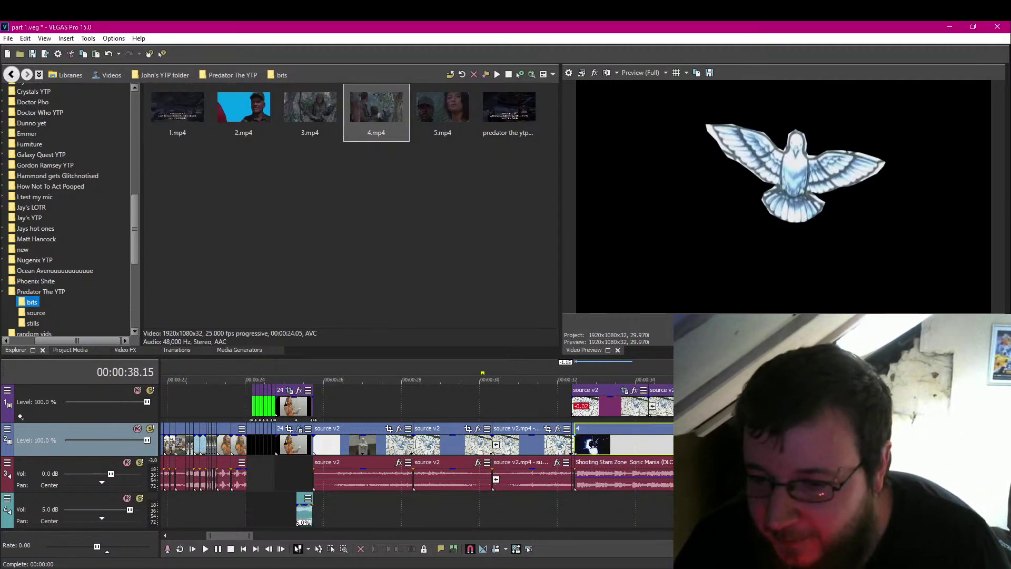
Examine the starburst clip beneath the final dove frames, stepping frame by frame from 00:00:38.15.
right_click(805, 440)
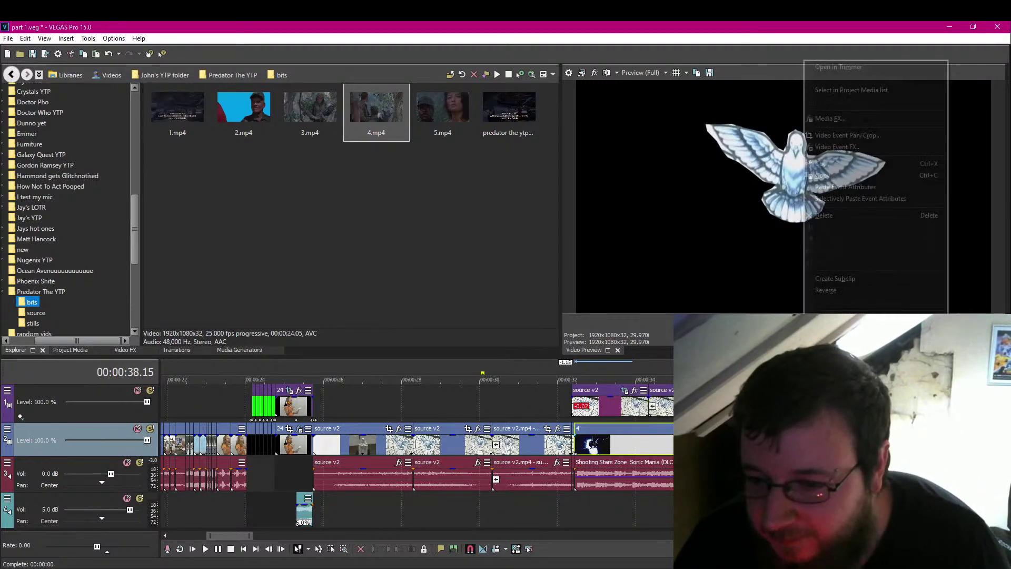
left_click(853, 176)
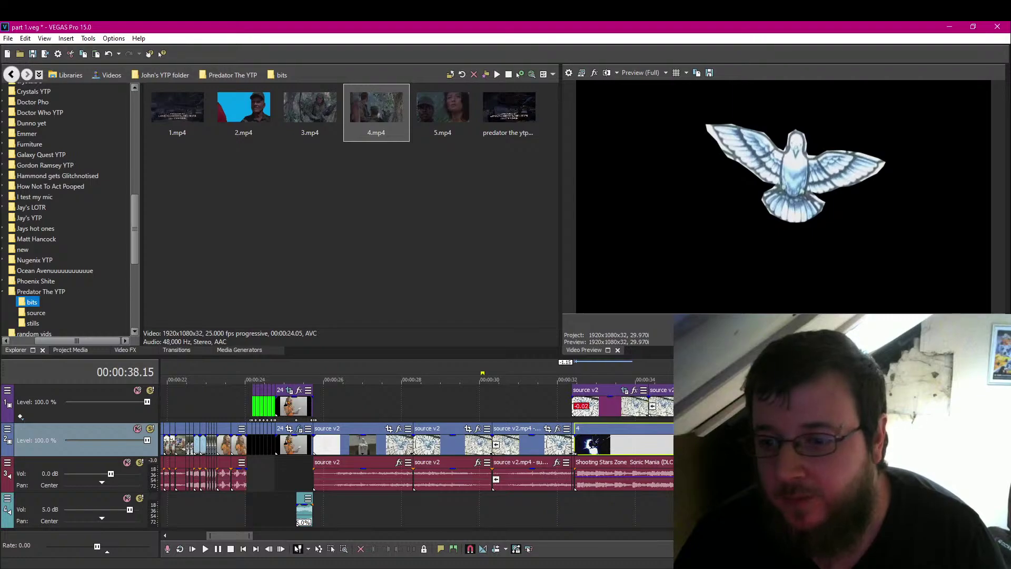
key("Right")
key("Right")
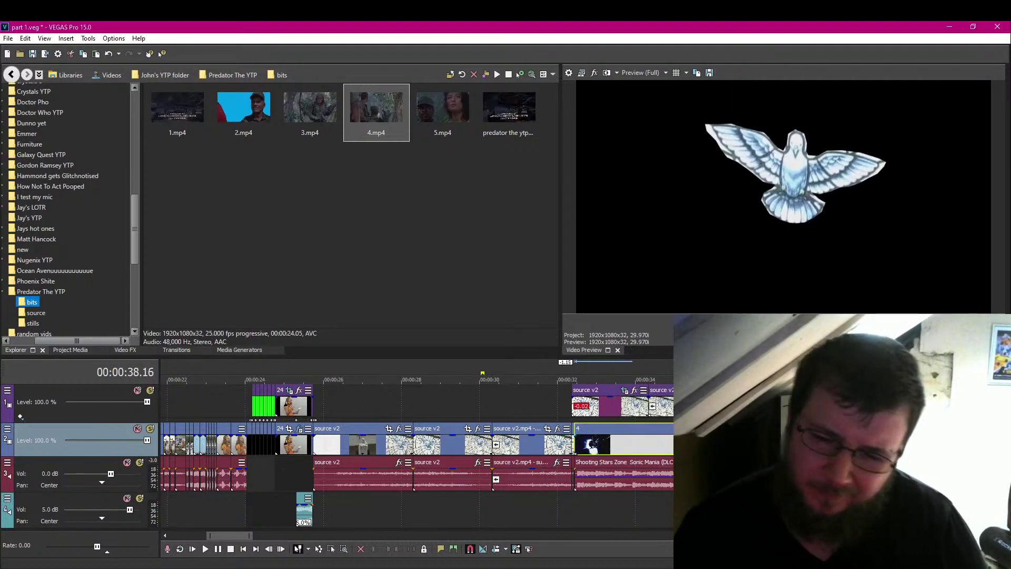
key("Right")
key("Right")
key("Right")
key("Right")
key("Right")
key("Right")
key("Right")
key("Right")
key("Right")
key("Right")
Check frame by frame how the first cut-out dove clip meets the starburst footage from 00:00:32.11 onward.
left_click(574, 400)
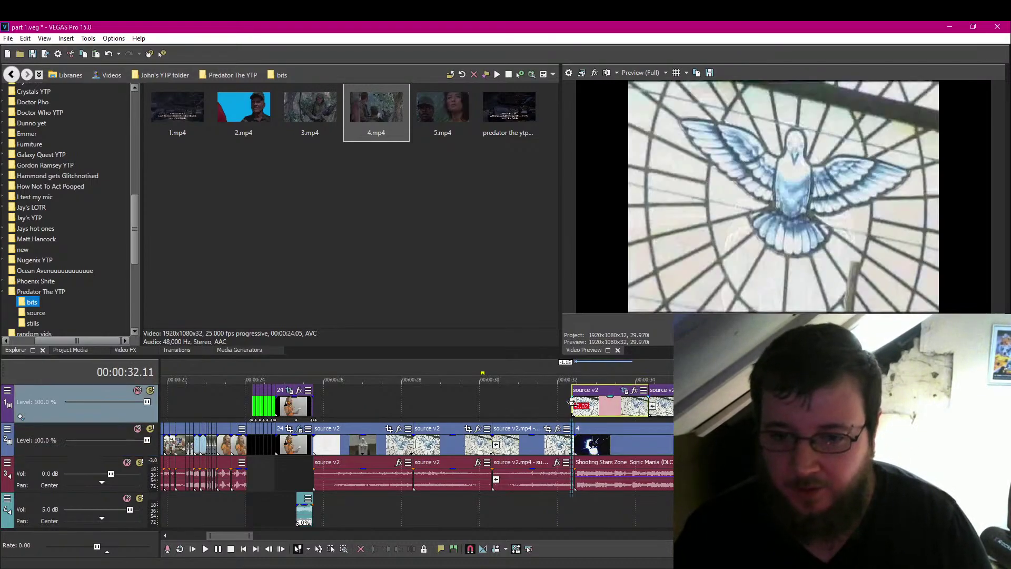
key("Right")
key("Right")
key("Right")
key("Right")
key("Right")
key("Right")
key("Right")
key("Right")
key("Right")
key("Right")
key("Right")
key("Right")
key("Right")
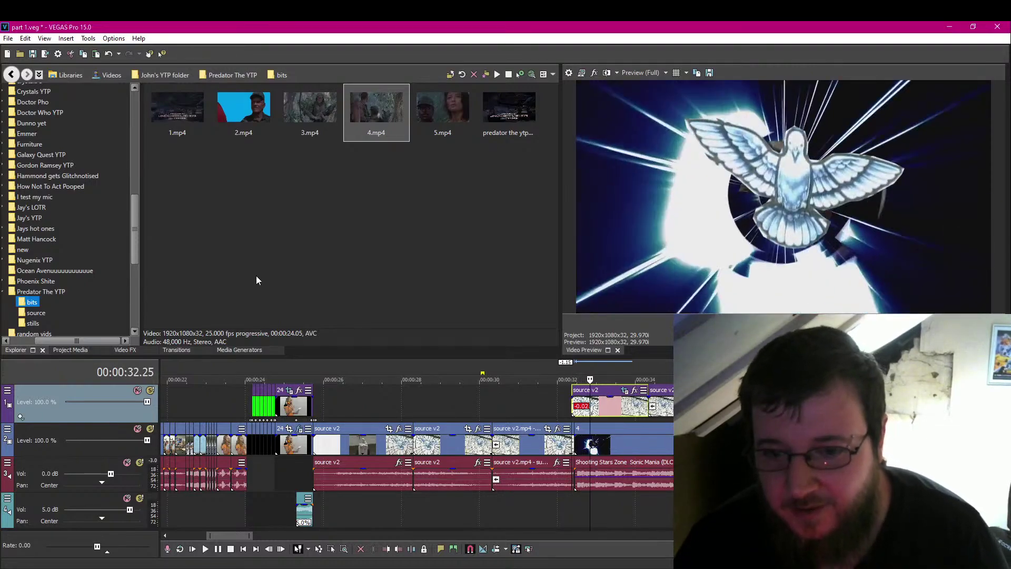
key("Left")
key("Left")
key("Left")
key("Left")
key("Left")
key("Left")
key("Left")
key("Left")
key("Left")
key("Left")
key("Left")
scroll(609, 467, "up", 5)
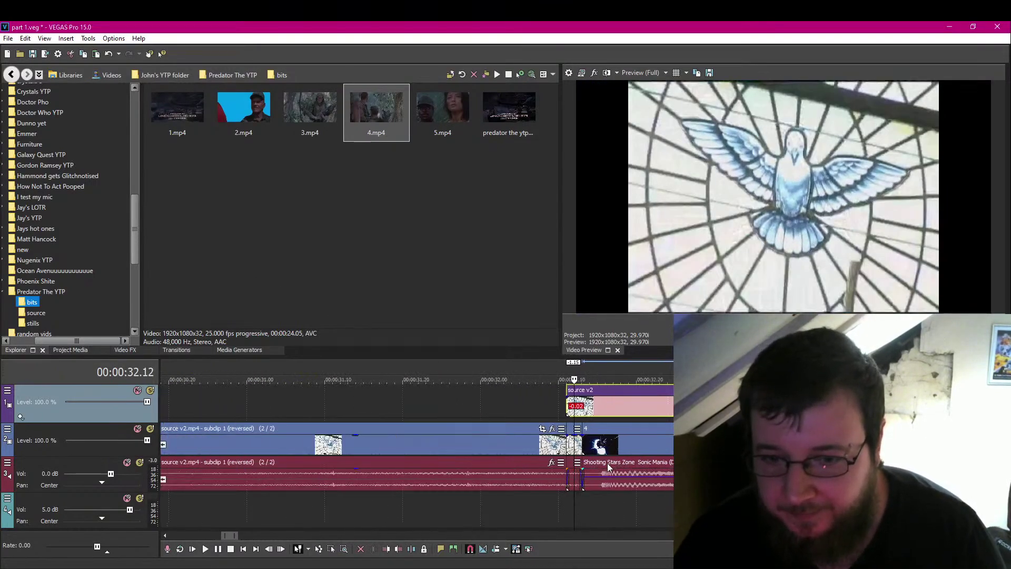
key("Right")
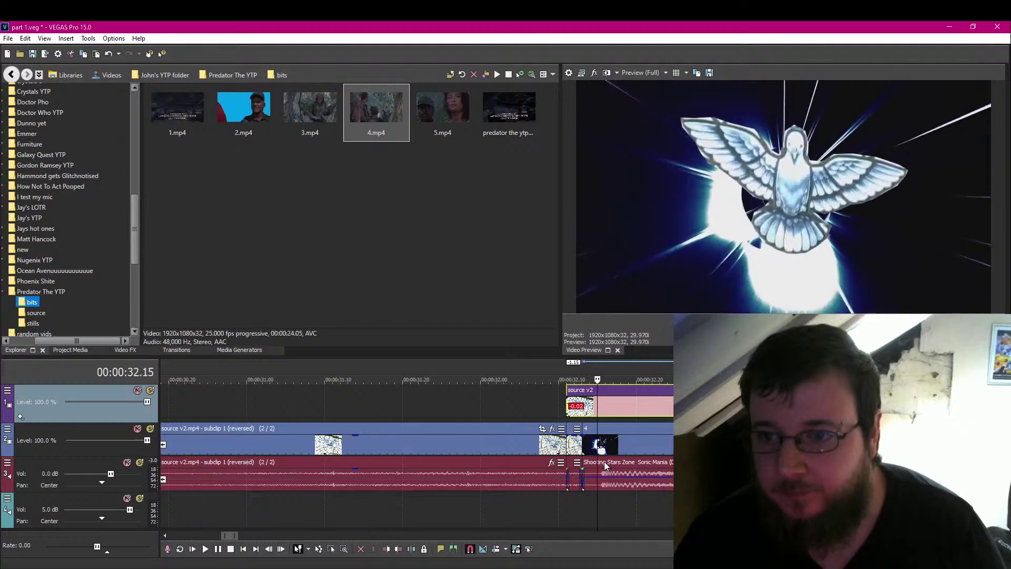
key("Down")
key("Down")
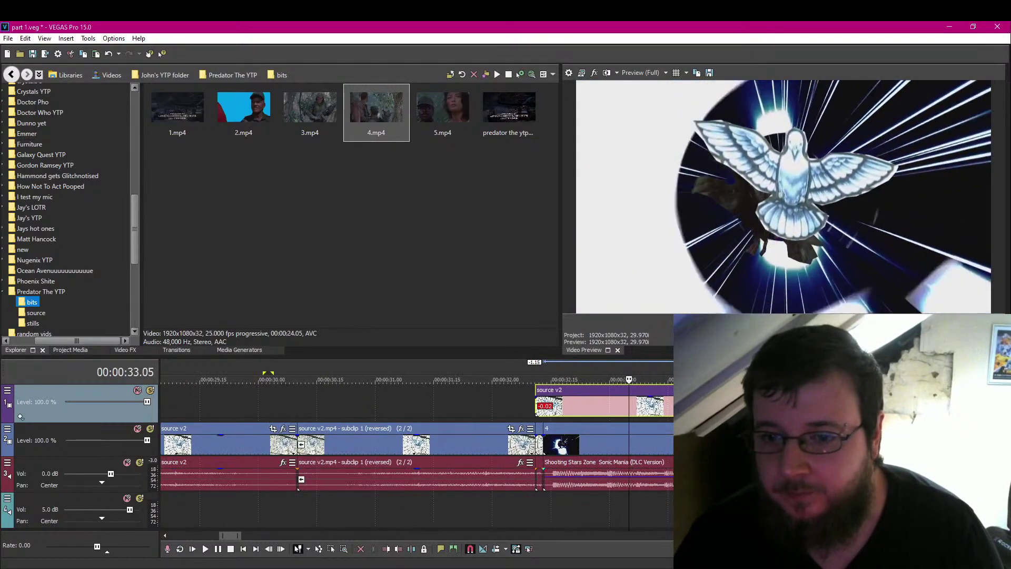
Add Track Motion keyframes to the dove track at 00:00:32.11 and 00:00:32.13, keeping the default full-frame position.
key("space")
key("Left")
key("Left")
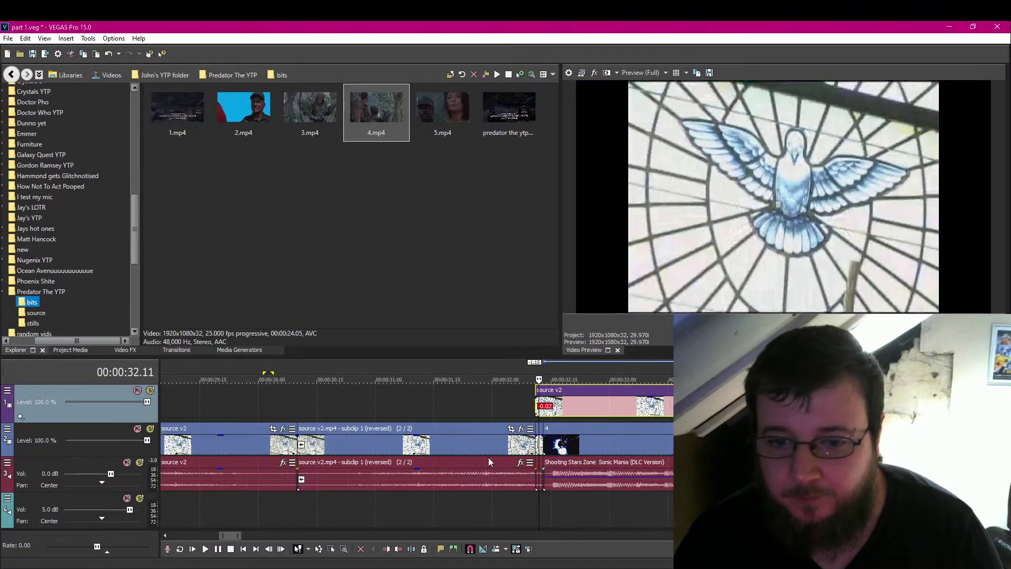
left_click(7, 390)
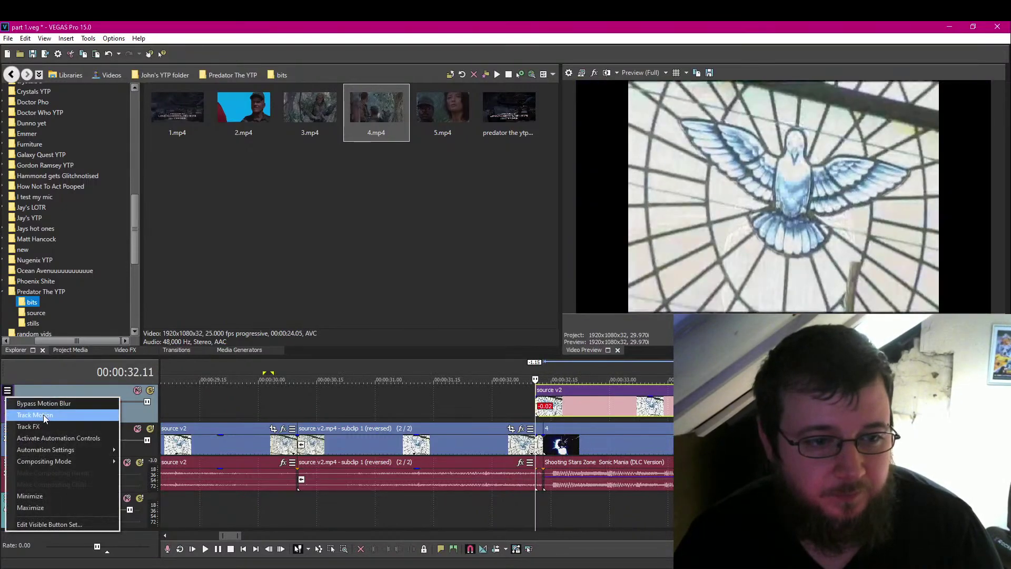
left_click(26, 403)
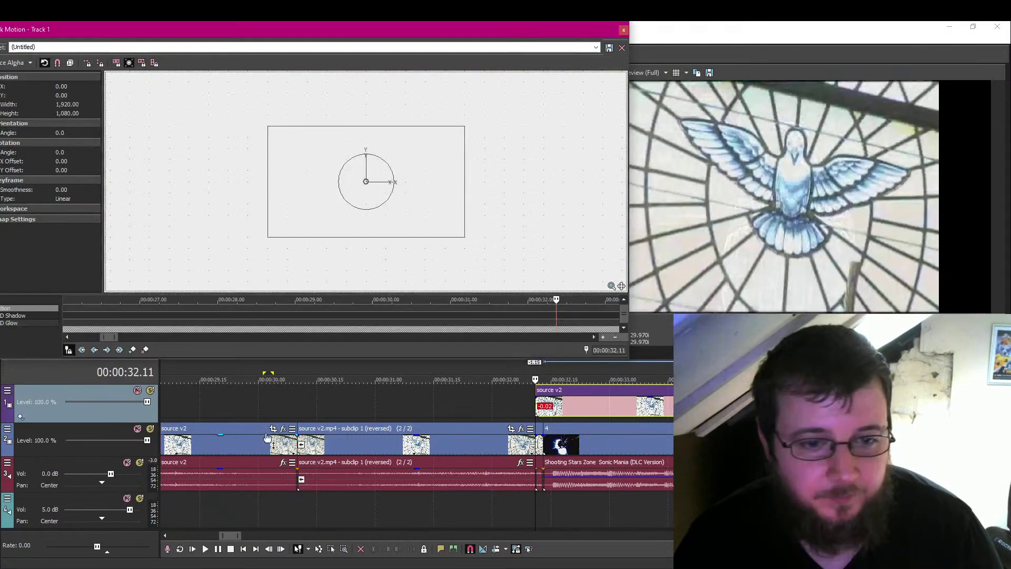
left_click(132, 351)
left_click(594, 337)
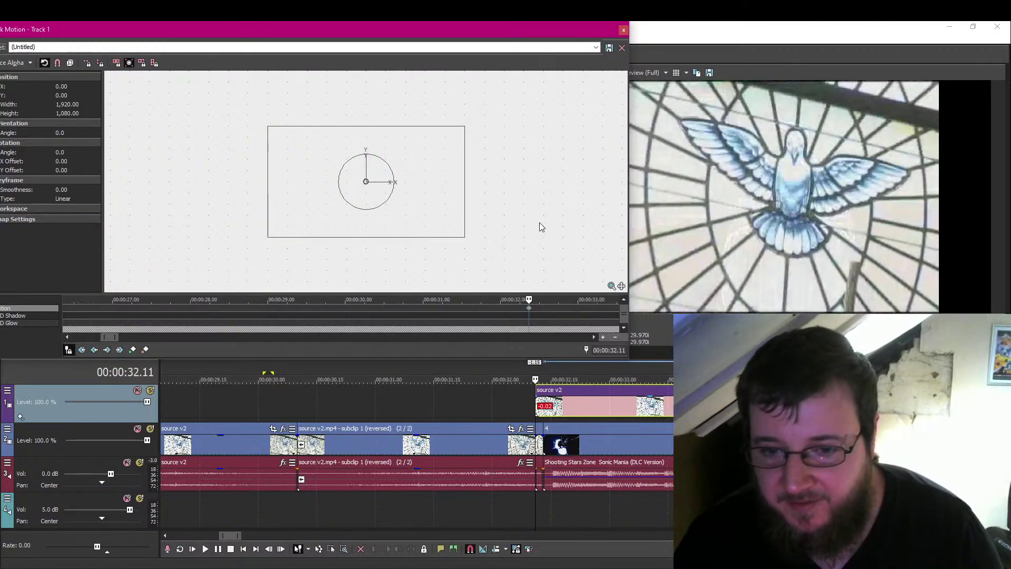
key("Right")
key("Right")
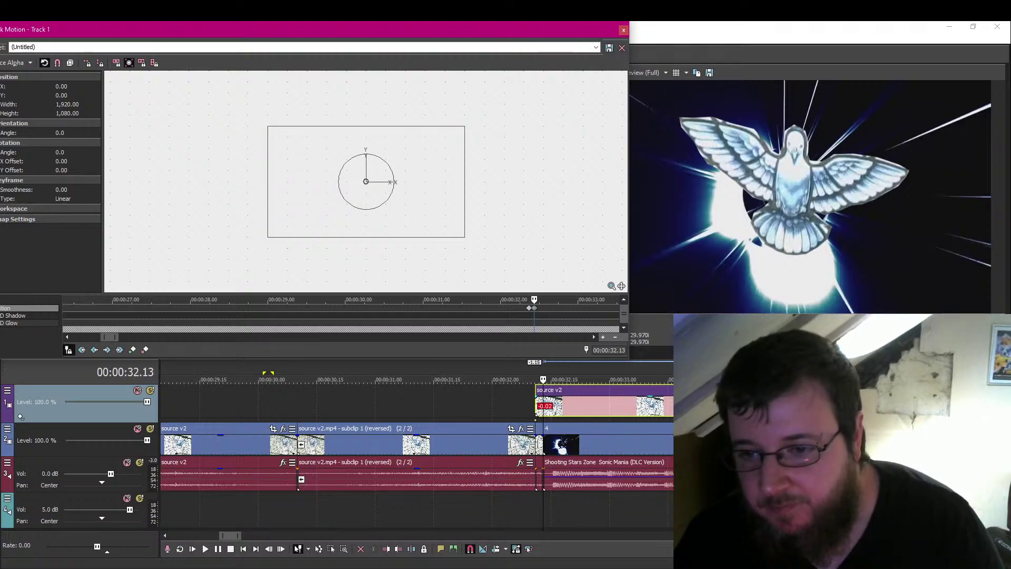
At 00:00:33.09, shift the dove track up and right in Track Motion to about X 743.80, Y 265.64.
left_click(763, 379)
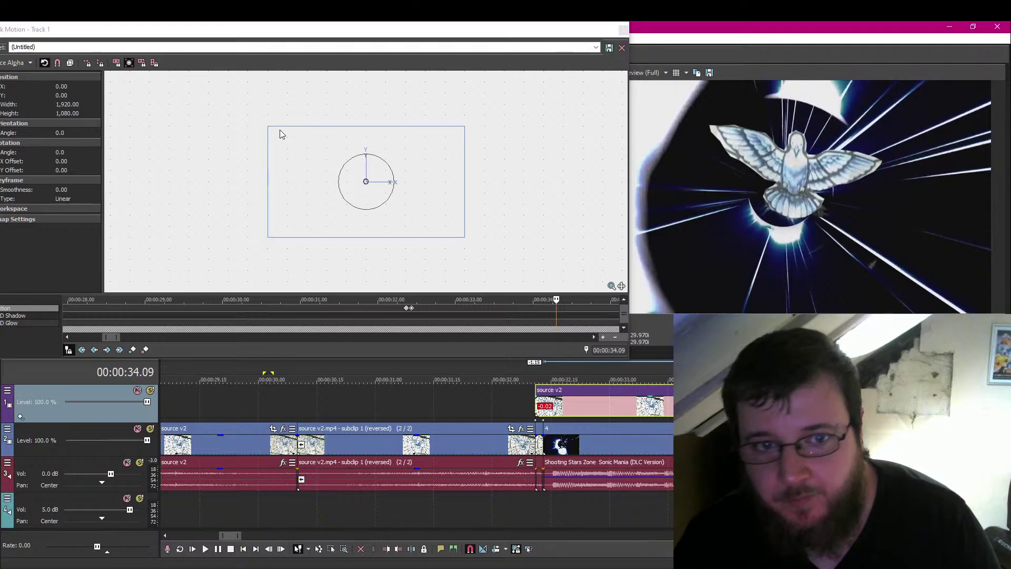
scroll(352, 204, "down", 3)
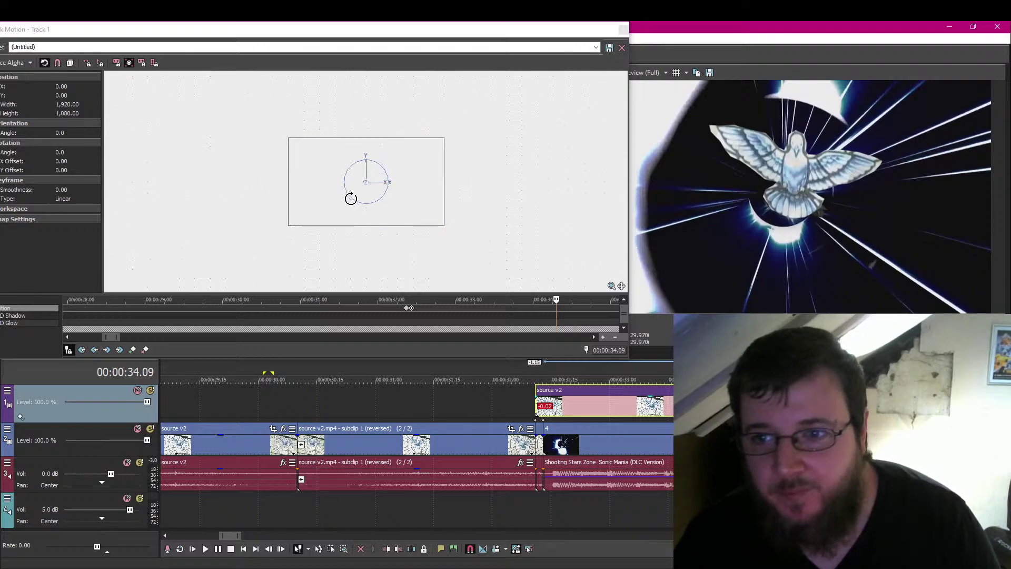
key("Left")
key("Left")
key("Left")
key("Left")
key("Left")
key("Left")
key("Left")
key("Left")
key("Left")
key("Left")
key("Left")
key("Left")
key("Left")
key("Left")
key("Left")
key("Left")
key("Left")
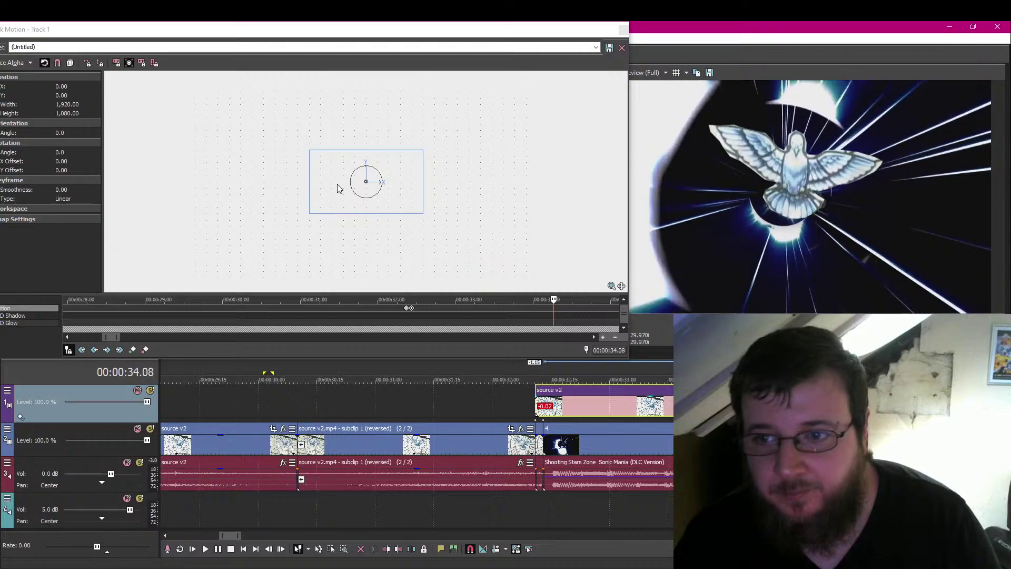
key("Left")
key("Left")
key("Left")
key("Left")
key("Left")
key("Left")
key("Left")
key("Left")
key("Left")
key("Left")
key("Left")
key("Left")
key("Left")
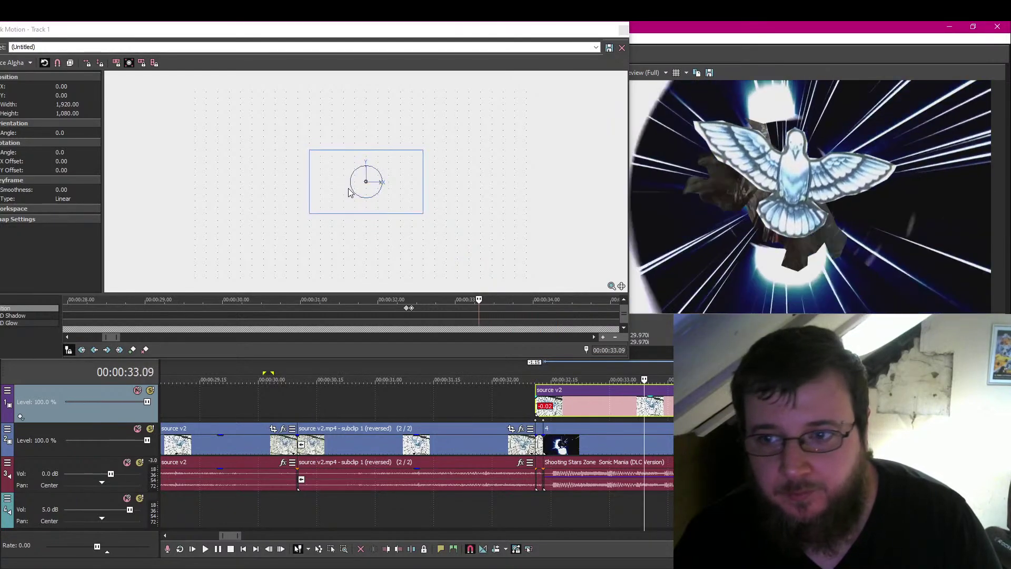
left_click_drag(348, 193, 394, 176)
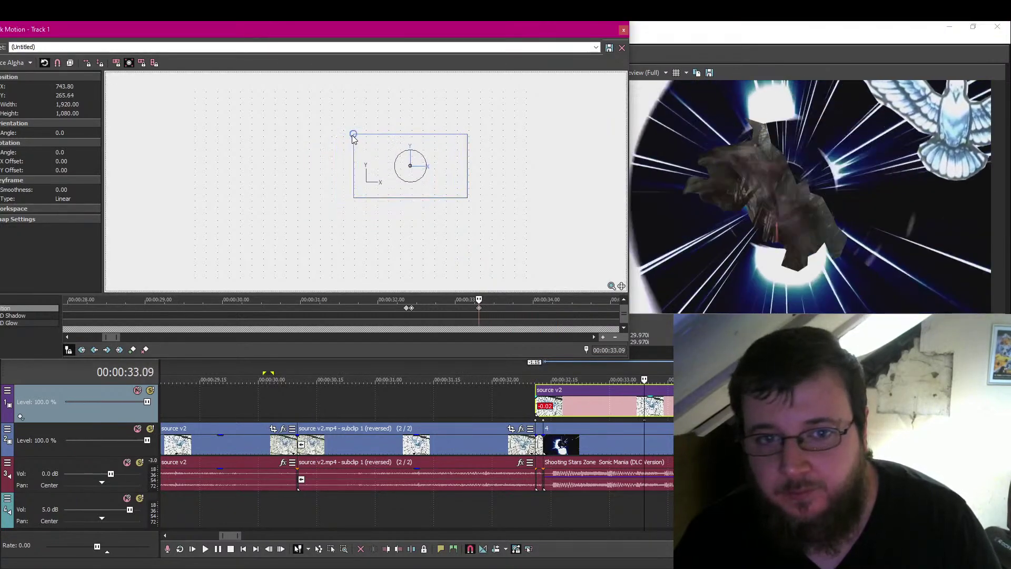
Undo the distorted resize, lock the aspect ratio, and shrink the dove to about 420 × 237 at X 773.79, Y 343.60.
left_click_drag(353, 138, 399, 156)
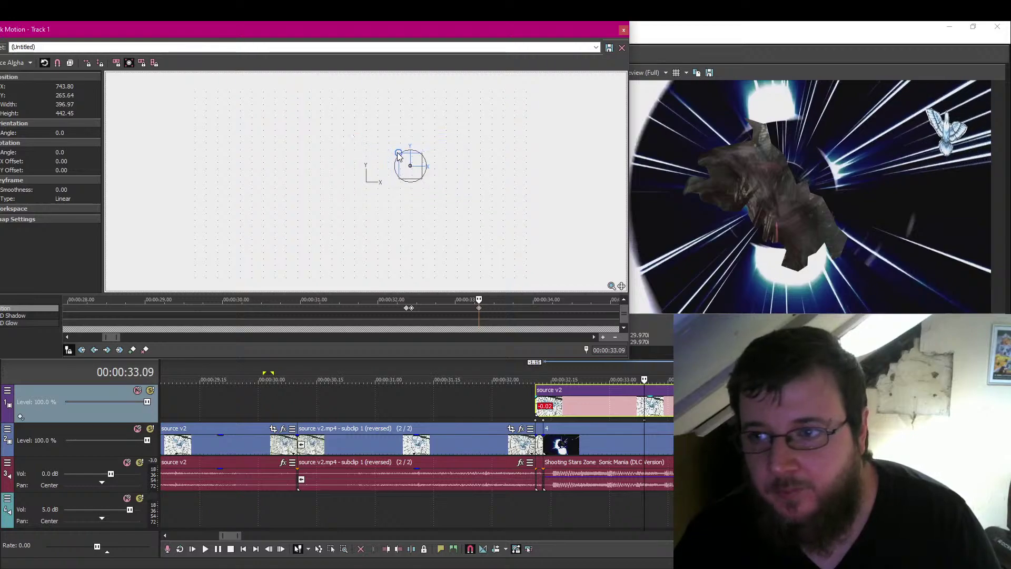
key("ctrl+z")
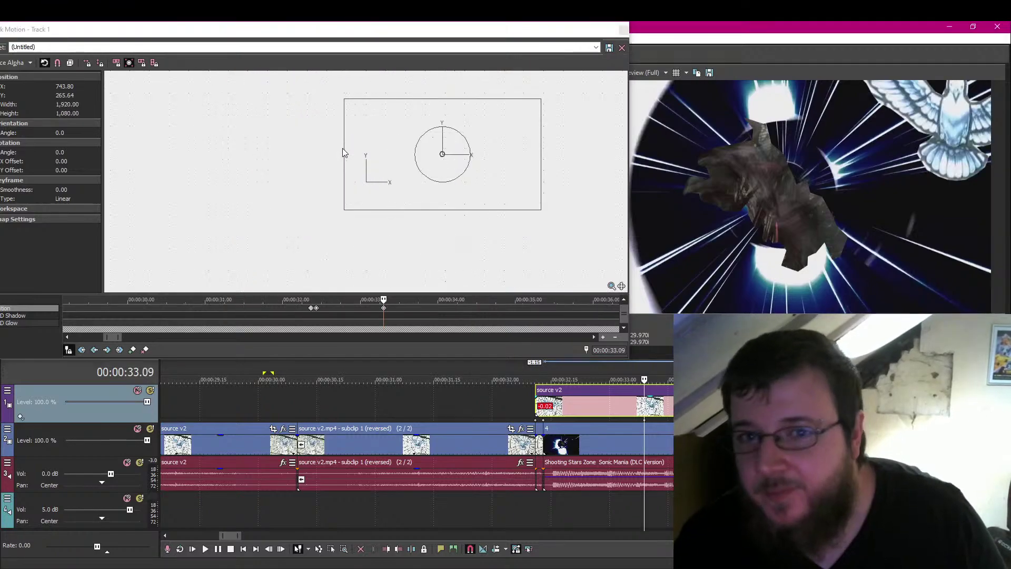
left_click(118, 65)
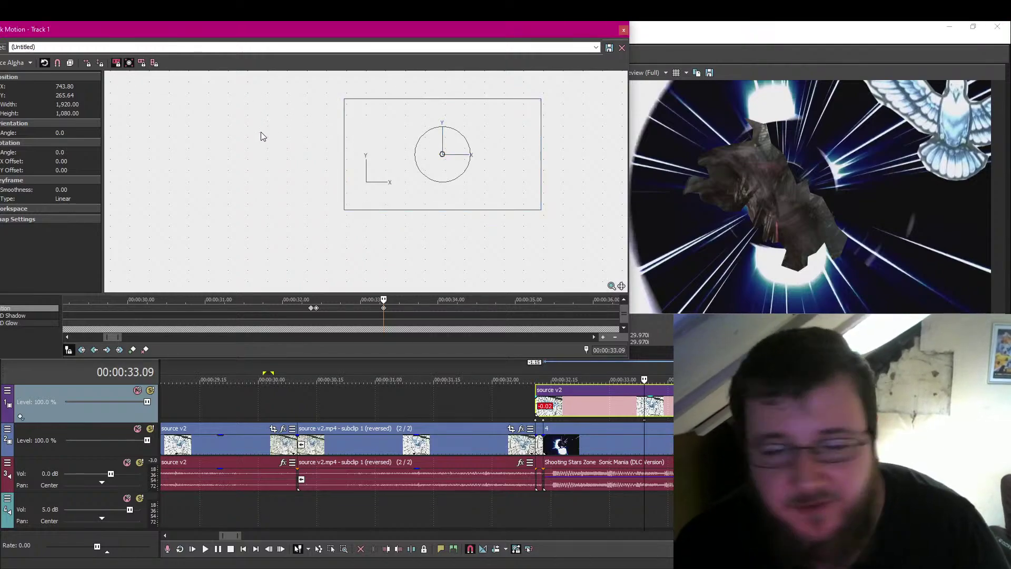
scroll(165, 140, "down", 2)
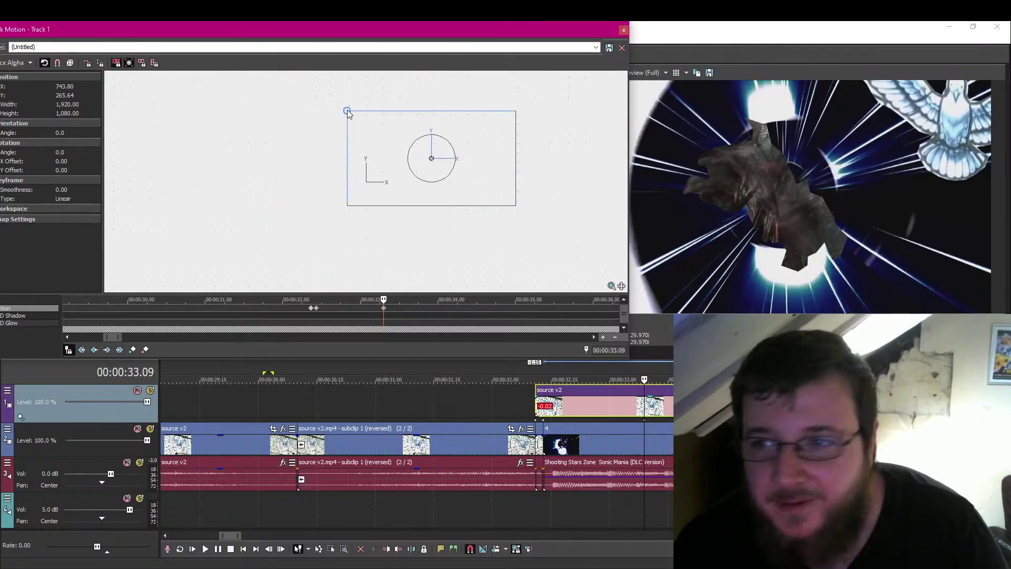
left_click_drag(347, 111, 426, 159)
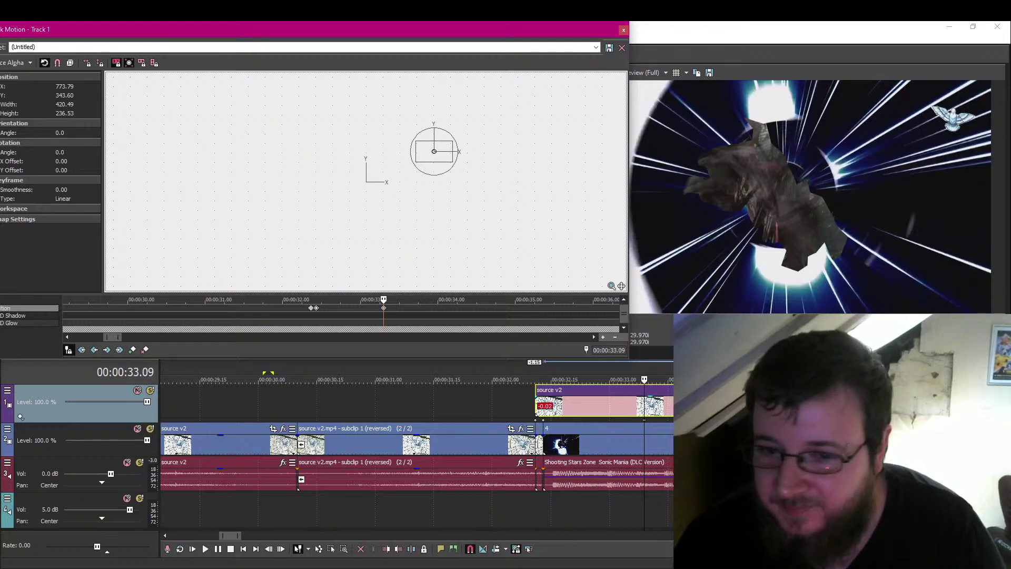
Review the dove's shrinking flight across the starburst frame by frame, from the first dove clip's end back to 00:00:32.23 and forward again.
key("Down")
key("Down")
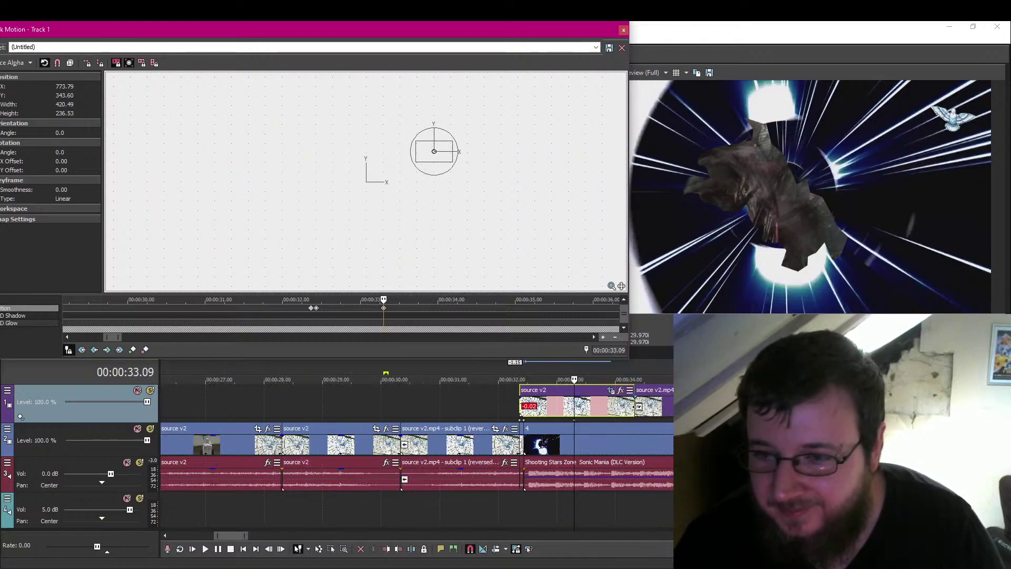
left_click(634, 406)
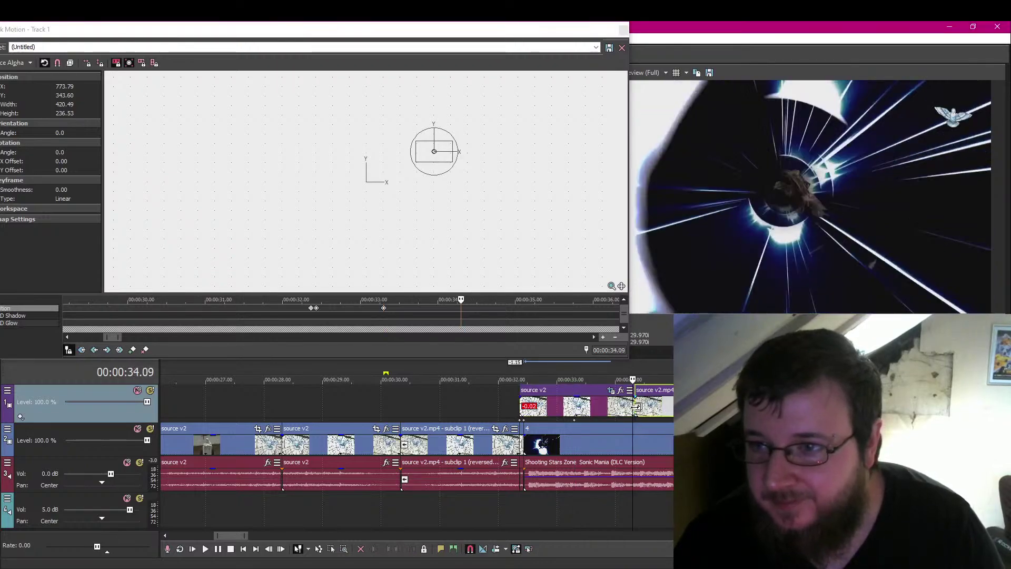
key("Left")
key("Left")
key("Left")
key("Left")
key("Left")
key("Left")
key("Left")
key("Left")
key("Left")
key("Left")
key("Left")
key("Left")
key("Left")
key("Left")
key("Left")
key("Left")
key("Left")
key("Left")
key("Left")
key("Left")
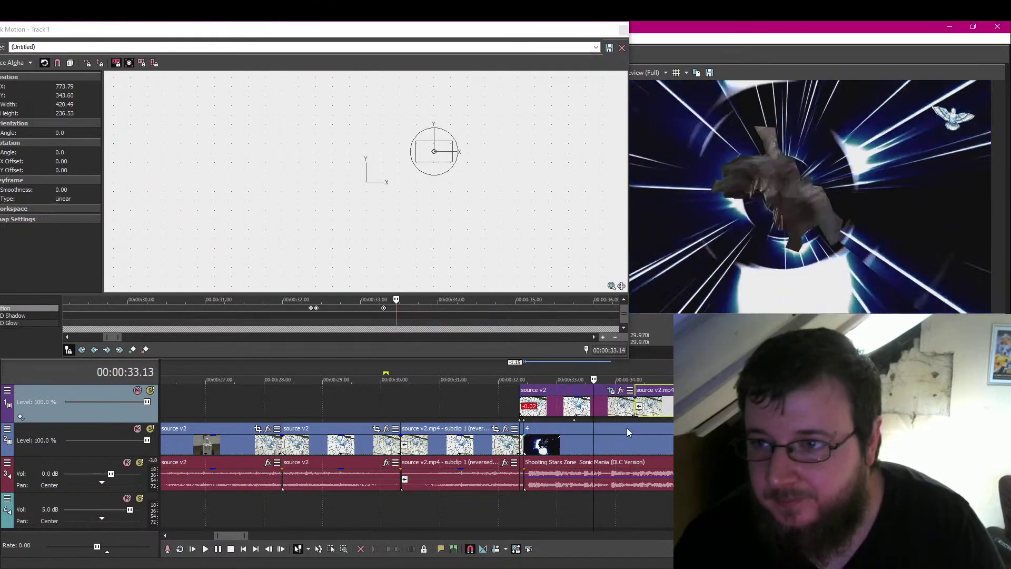
key("Left")
key("Left")
key("Left")
key("Left")
key("Left")
key("Left")
key("Left")
key("Left")
key("Left")
key("Left")
key("Left")
key("Left")
key("Left")
key("Left")
key("Left")
key("Left")
key("Left")
key("Left")
key("Left")
key("Left")
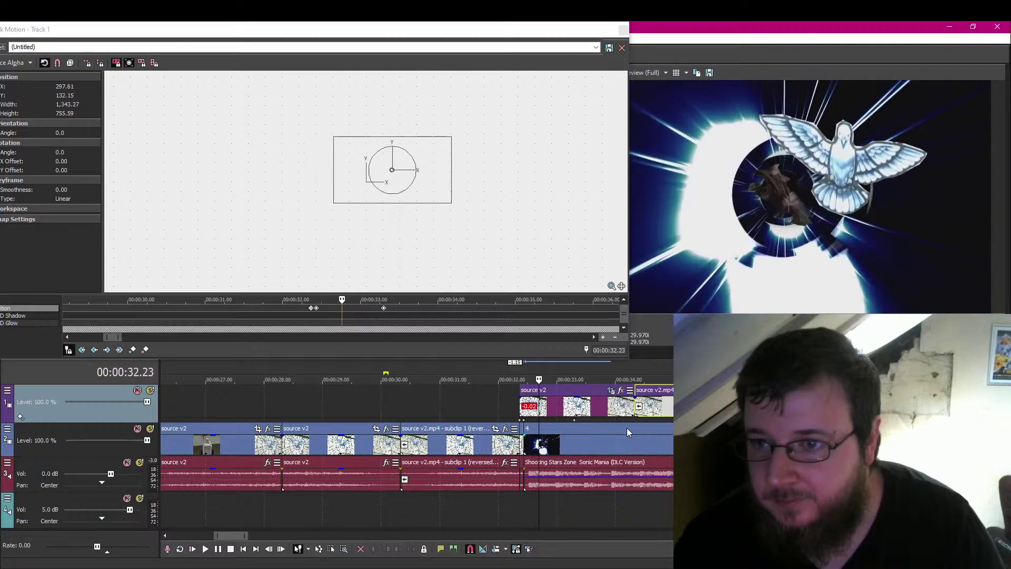
key("Right")
key("Right")
key("Right")
key("Right")
key("Right")
key("Right")
key("Right")
key("Right")
key("Right")
key("Right")
key("Right")
key("Right")
key("Right")
key("Right")
key("Right")
key("Right")
key("Right")
key("Right")
key("Right")
key("Right")
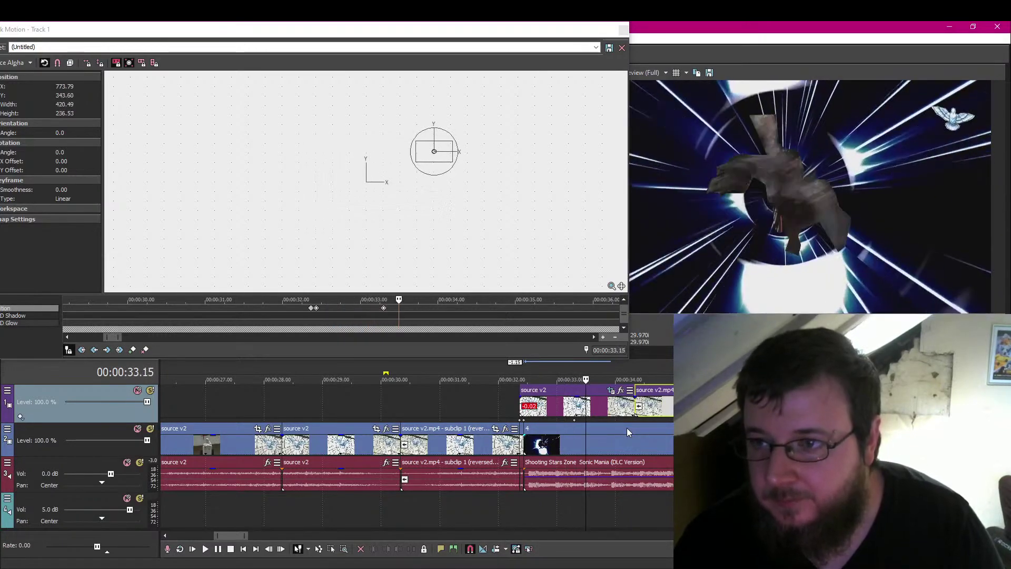
At 00:00:34.10, enlarge the dove to about 1,441 × 811, rotate it to -363.2°, and place it near X 575.91, Y 163.71.
key("Right")
key("Right")
key("Right")
key("Right")
key("Right")
key("Right")
key("Right")
key("Right")
key("Right")
key("Right")
key("Right")
key("Right")
key("Right")
key("Right")
key("Right")
key("Right")
key("Right")
key("Right")
key("Right")
key("Right")
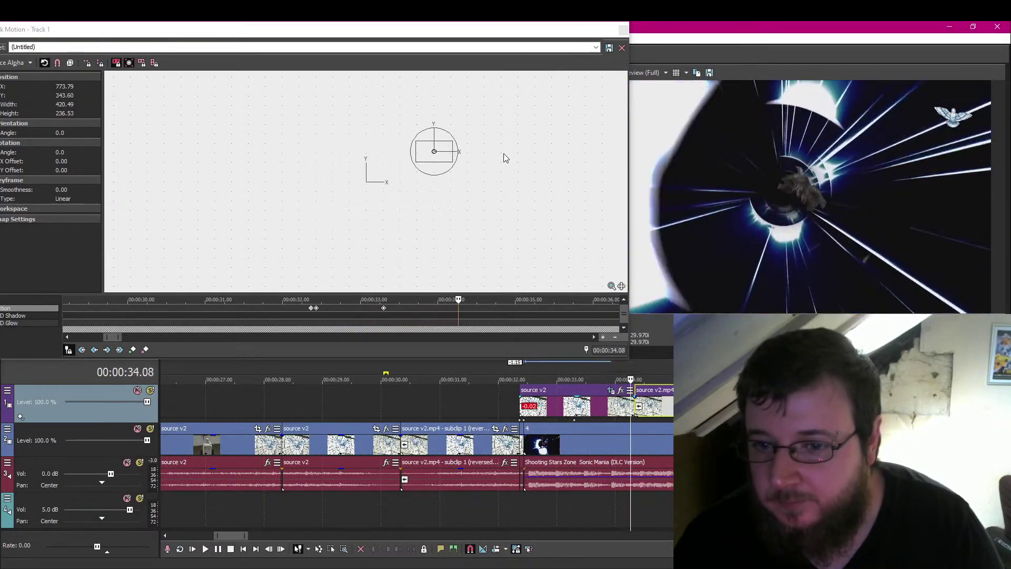
key("Right")
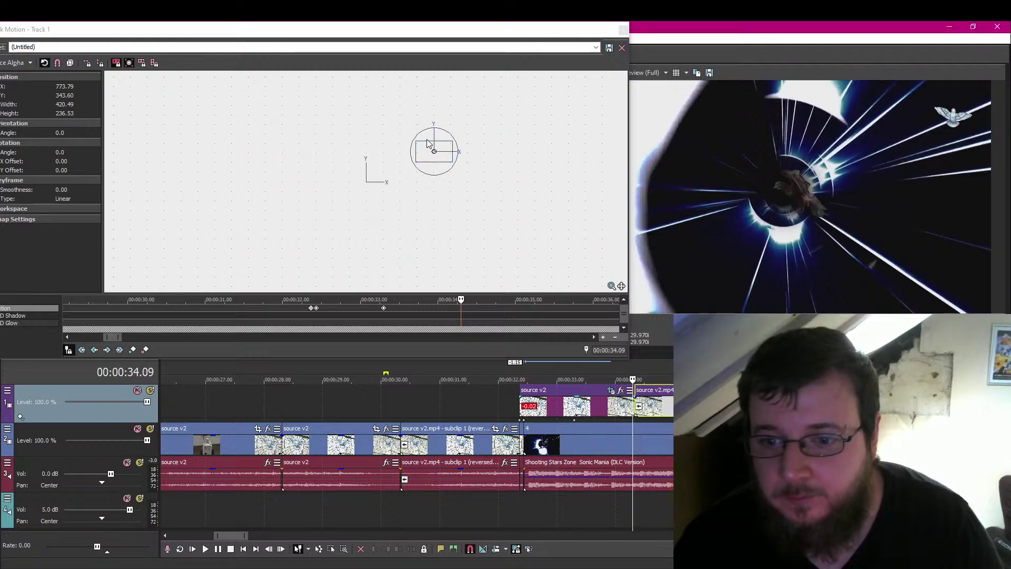
key("Right")
left_click_drag(425, 128, 369, 119)
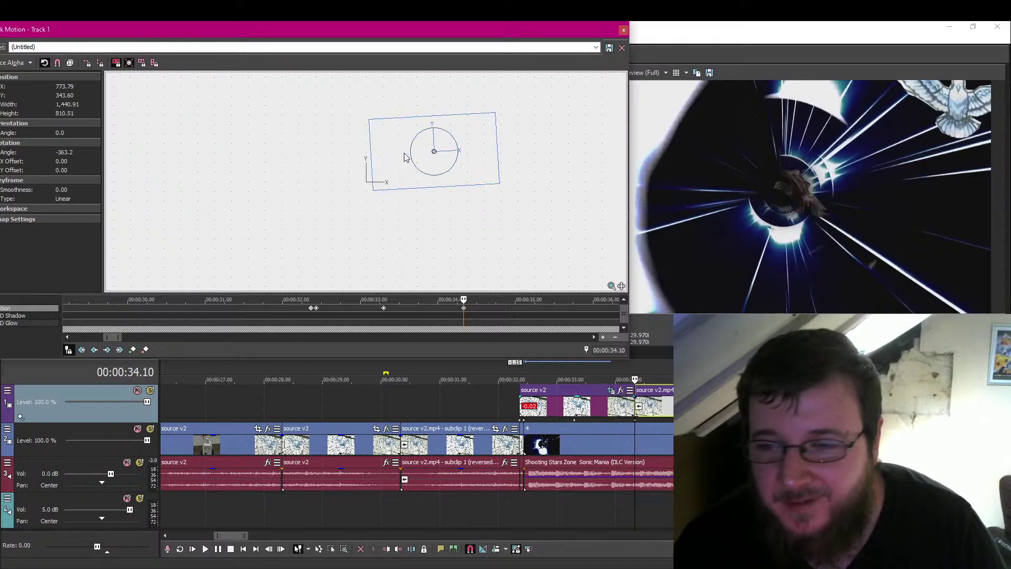
left_click_drag(406, 157, 388, 171)
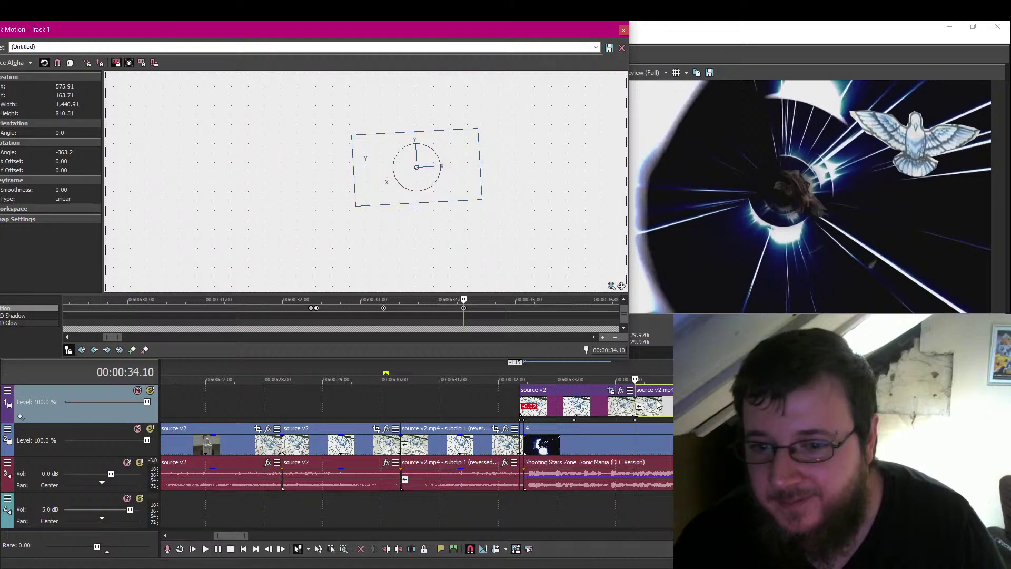
At 00:00:35.10, shrink the dove to about 576 × 324 and move it down and left to about X -545.41, Y -411.94.
key("space")
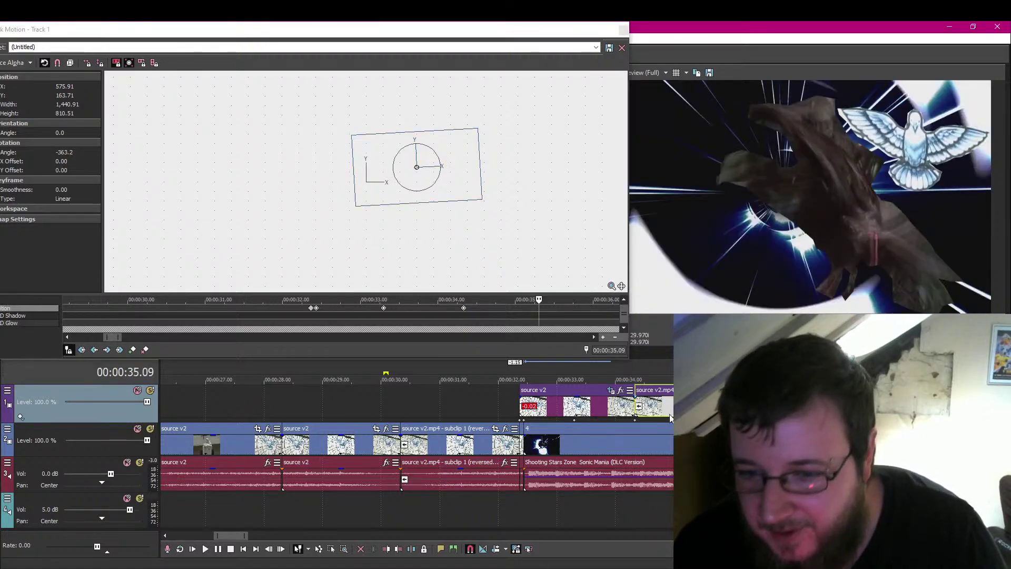
key("space")
left_click_drag(404, 204, 303, 244)
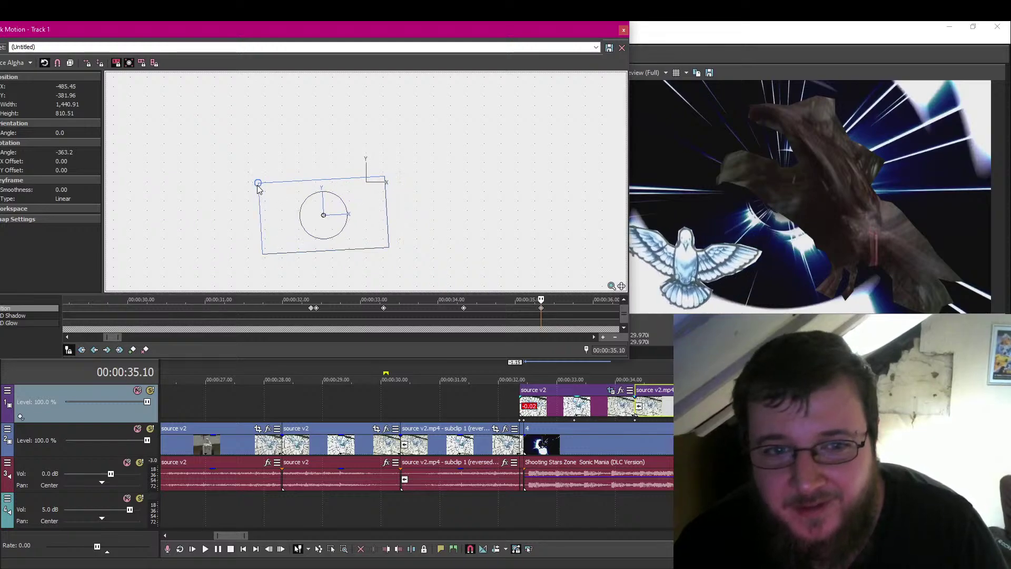
left_click_drag(258, 185, 309, 223)
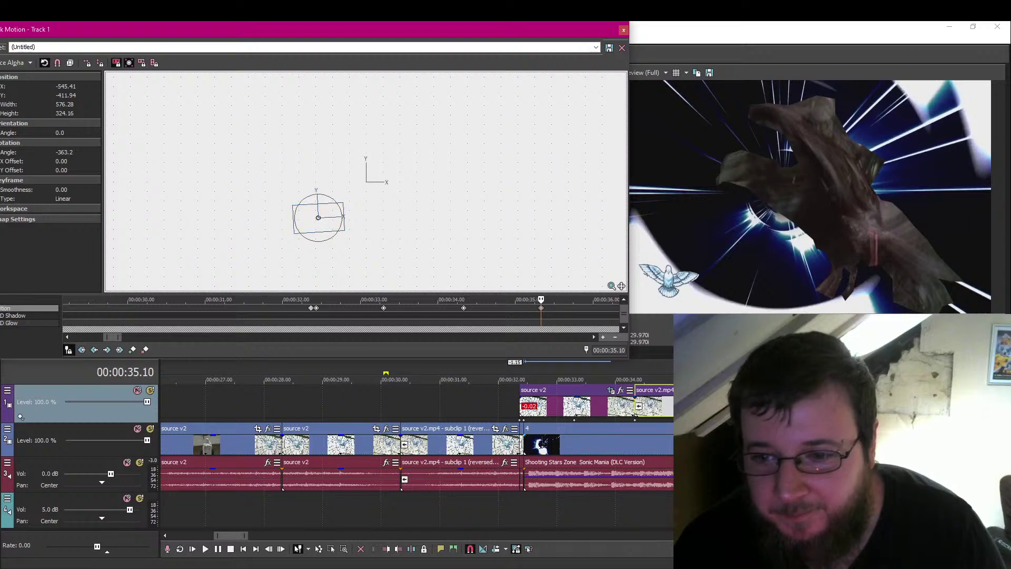
At 00:00:36.08, enlarge the dove to about 1,605 × 903, rotate it to -1,081.8°, and place it near X -389.51, Y -274.03.
key("space")
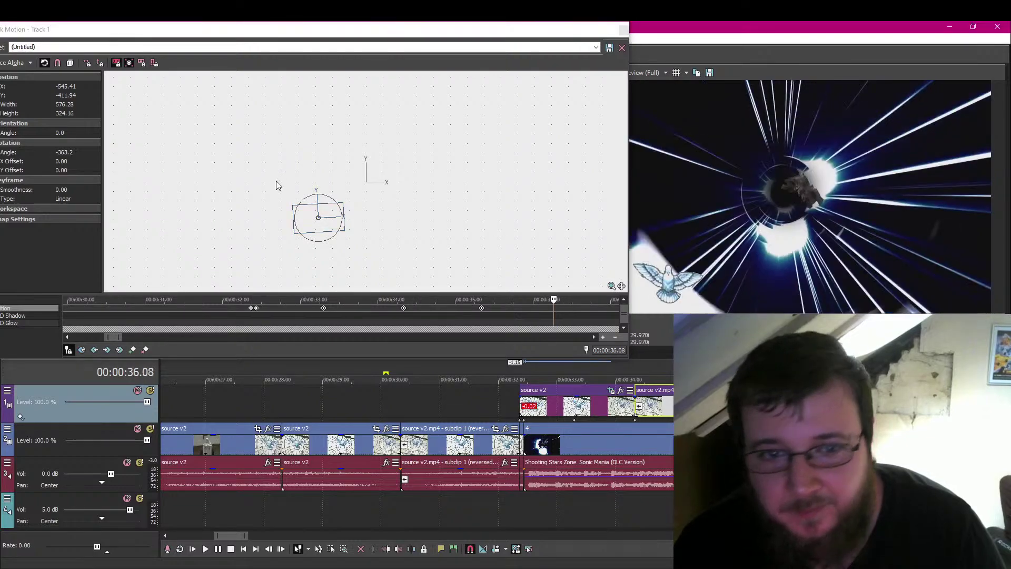
left_click_drag(310, 196, 245, 171)
left_click_drag(288, 215, 301, 203)
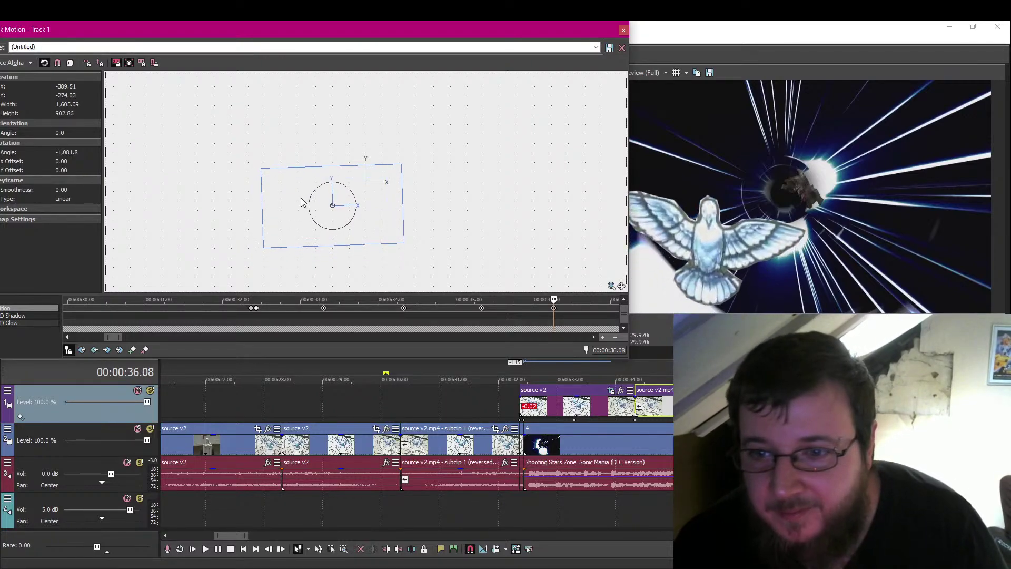
At 00:00:37.09, move the dove to about X 833.75, Y -453.92 and shrink it to about 537 × 302.
key("space")
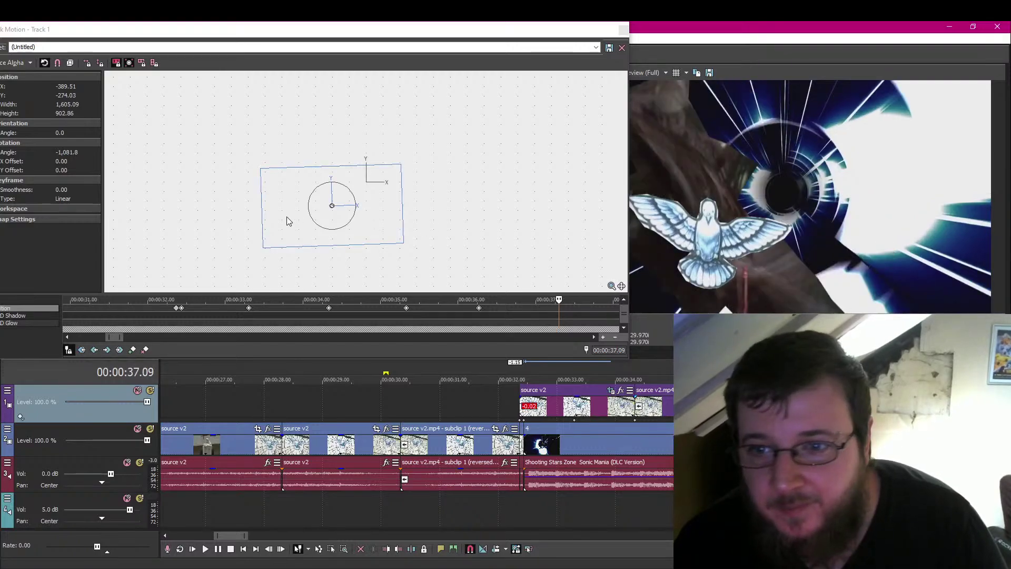
left_click_drag(286, 217, 374, 226)
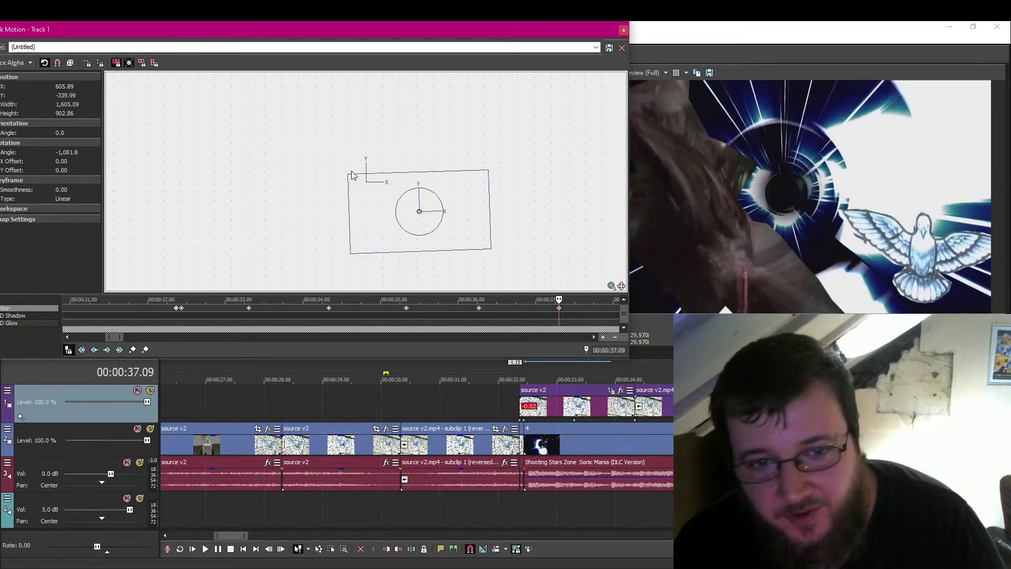
left_click_drag(348, 170, 430, 229)
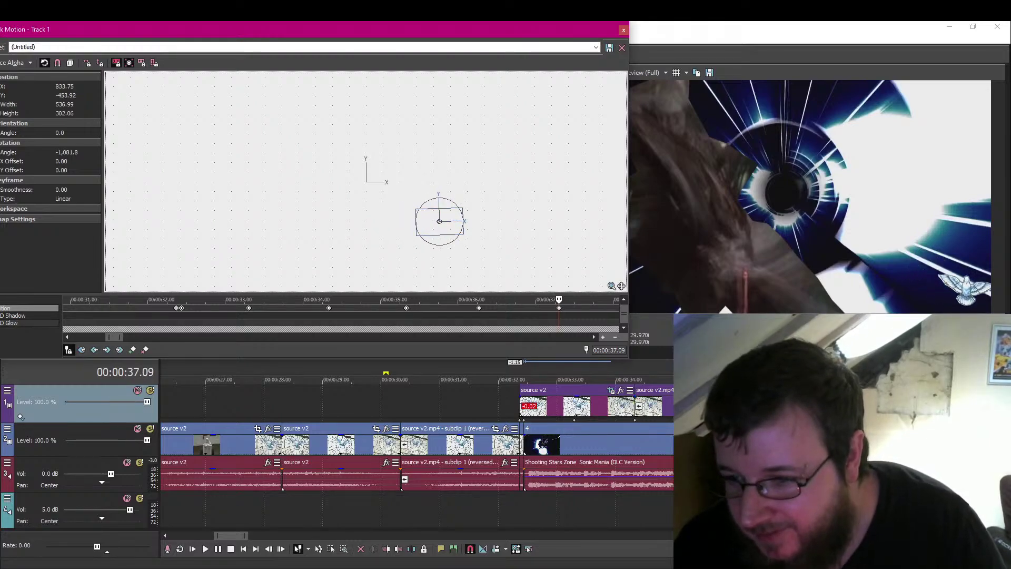
At 00:00:38.08, rotate the dove track to about -11.8° in Track Motion.
key("space")
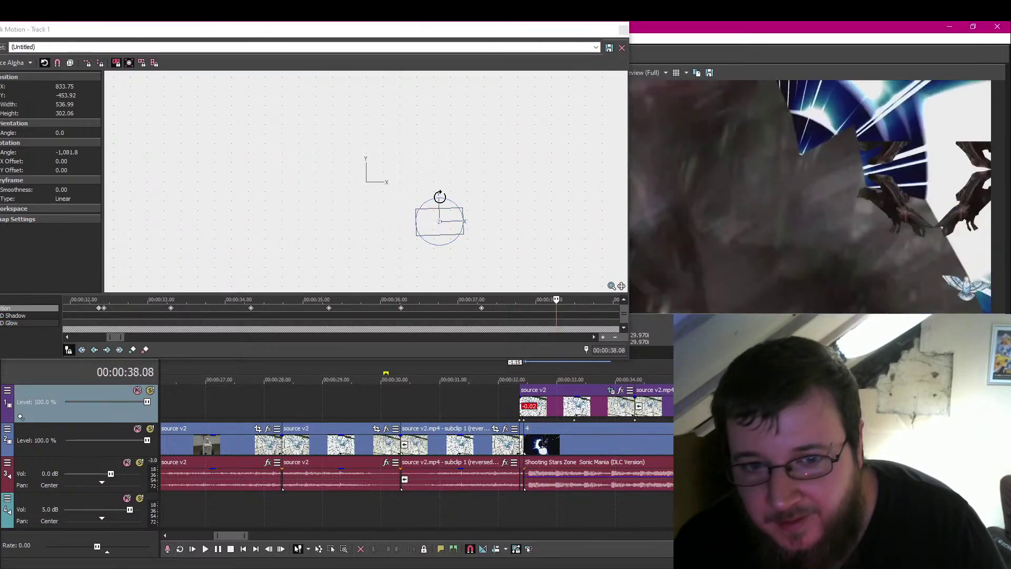
mouse_move(437, 197)
left_mouse_down()
mouse_move(473, 214)
mouse_move(453, 264)
mouse_move(481, 207)
mouse_move(452, 181)
mouse_move(429, 182)
left_mouse_up()
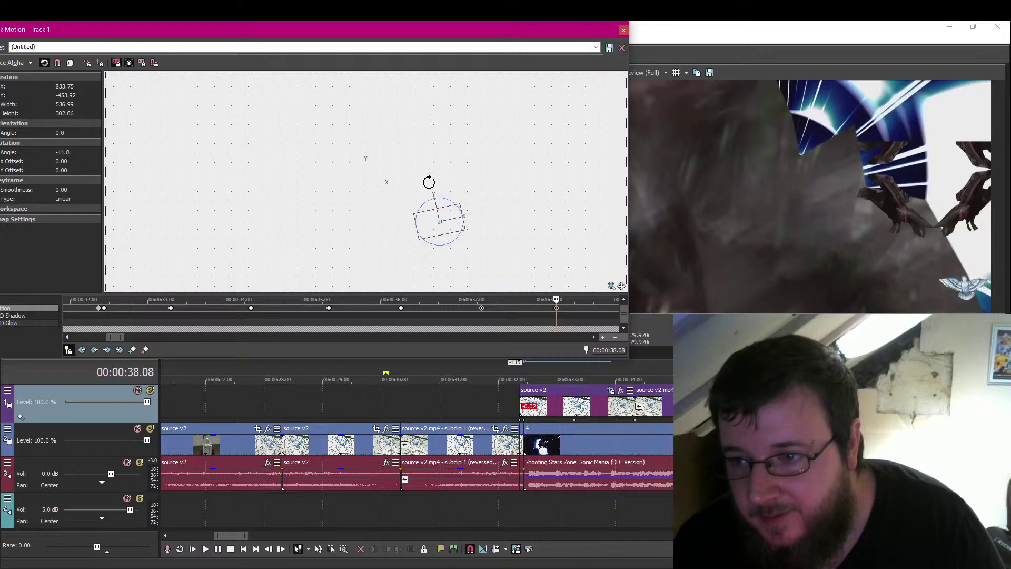
At 00:00:38.09, one frame after the last keyframe, restore the dove's box to the default full frame and close Track Motion.
left_click(916, 380)
key("Left")
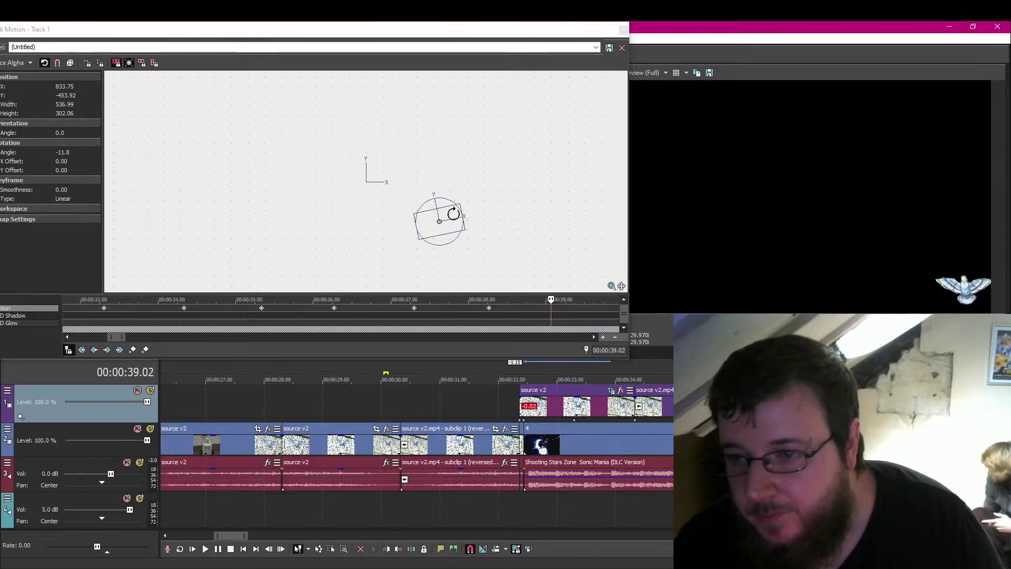
key("Left")
key("Left")
key("Left")
key("Left")
key("Left")
key("Left")
key("Left")
key("Left")
key("Left")
key("Left")
key("Left")
key("Left")
key("Left")
key("Left")
key("Left")
key("Left")
key("Left")
key("Left")
key("Left")
key("Left")
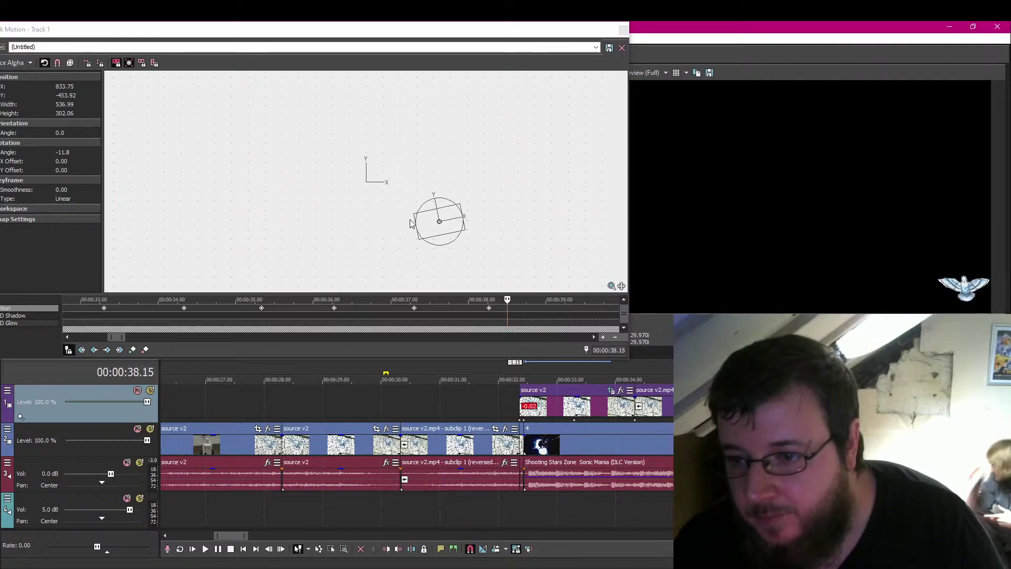
key("Left")
key("Left")
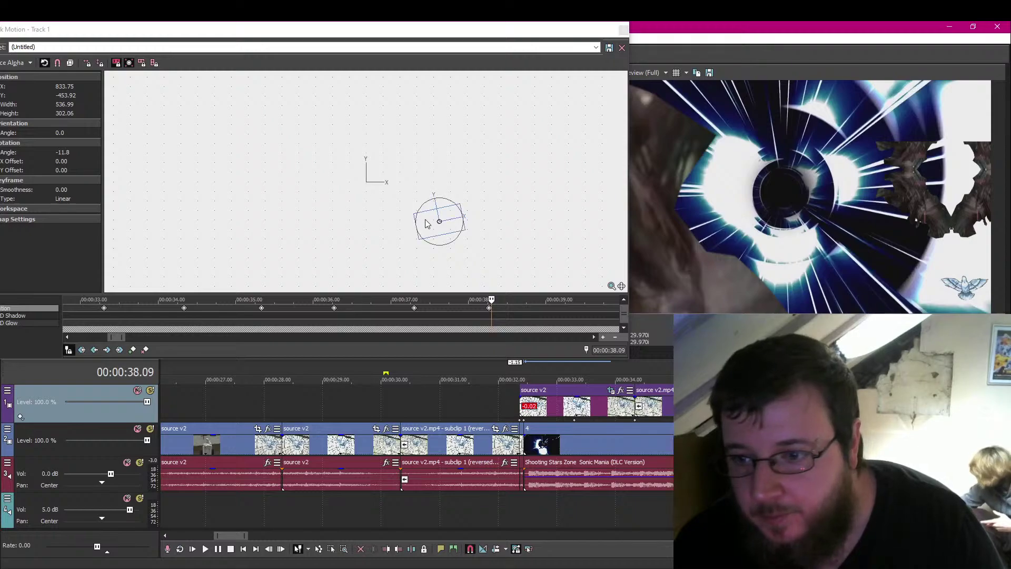
right_click(432, 229)
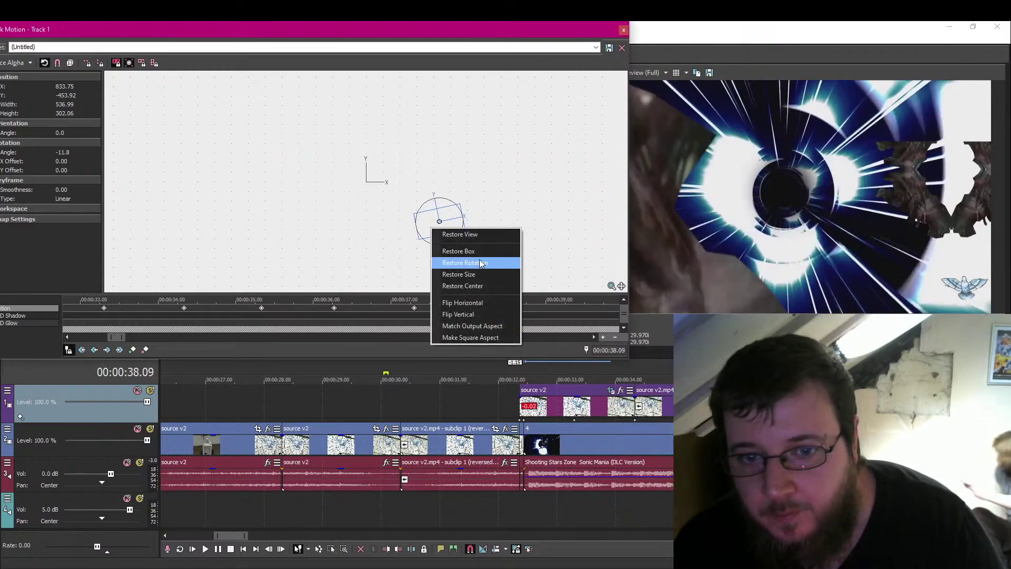
left_click(474, 251)
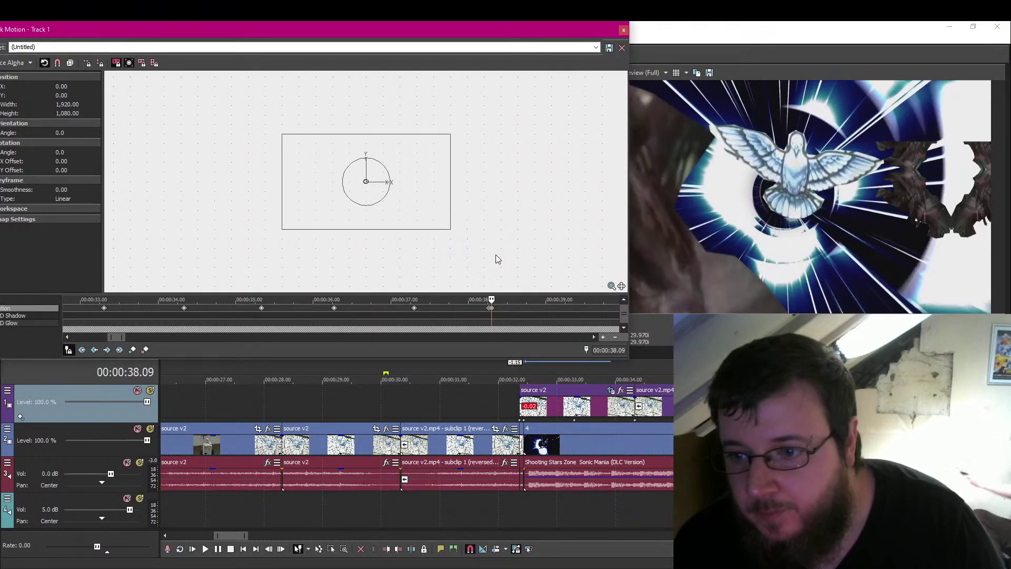
left_click(622, 30)
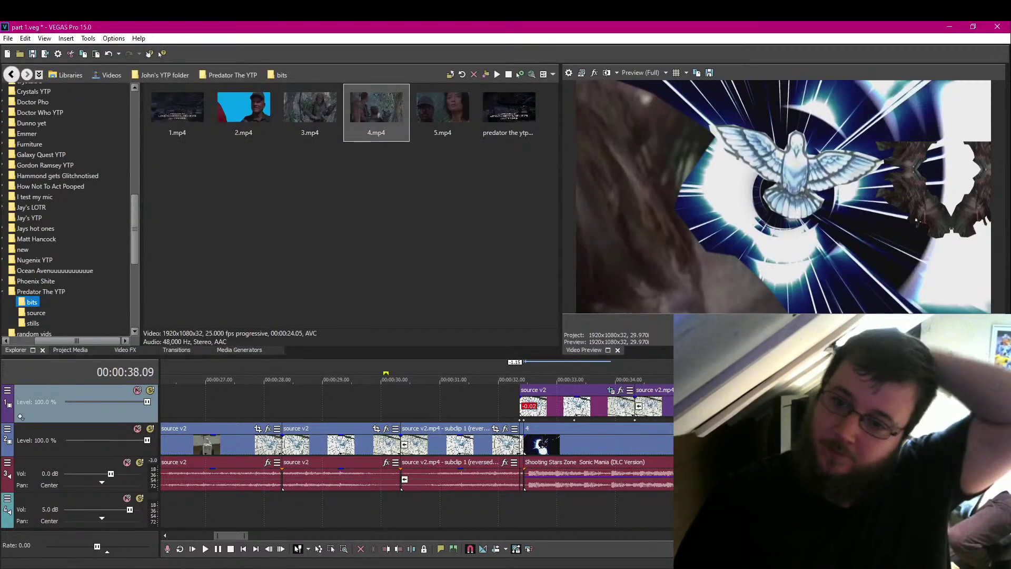
Play the end of the dove sequence from 00:00:38.09 and save the project.
scroll(572, 417, "up", 3)
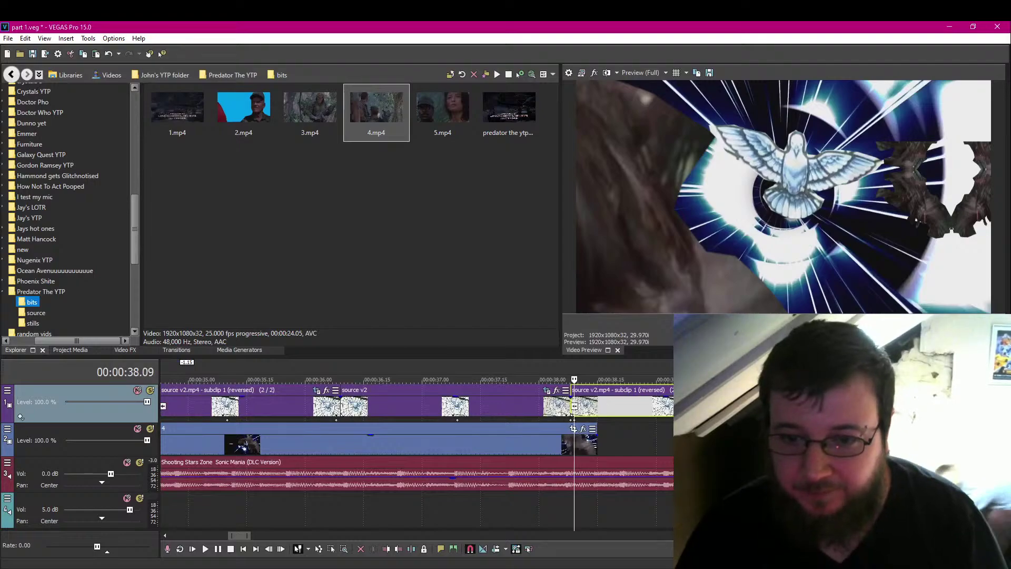
key("space")
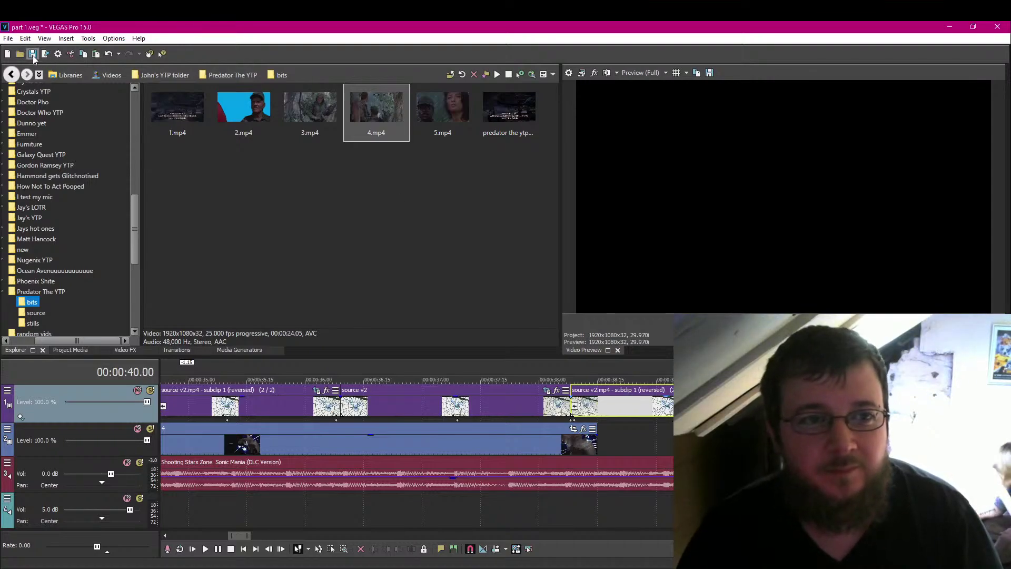
left_click(33, 54)
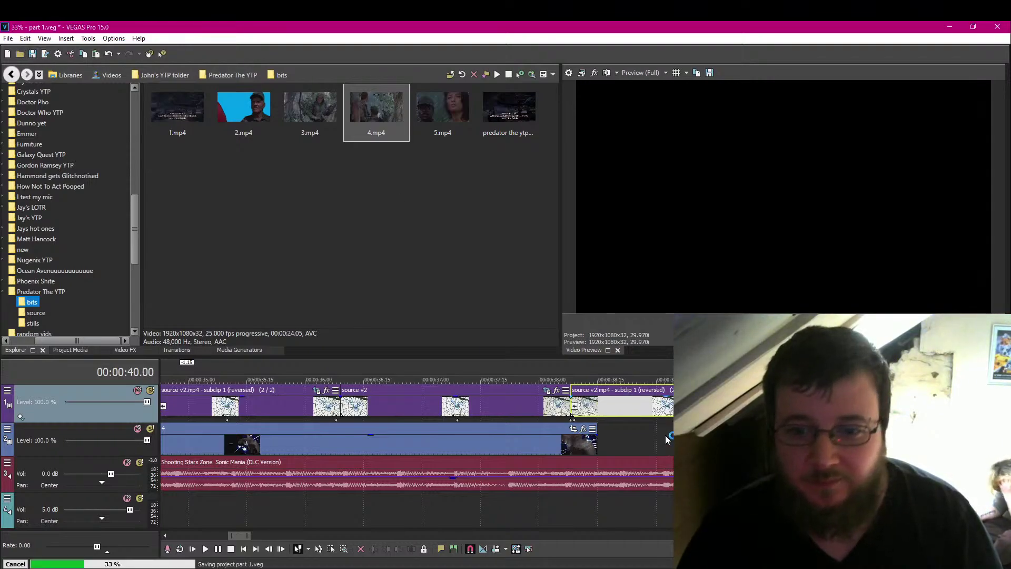
Play back the Shooting Stars sequence from its start and check the final dove clip's last frames back to 00:00:39.22.
left_click(606, 440)
scroll(371, 519, "down", 4)
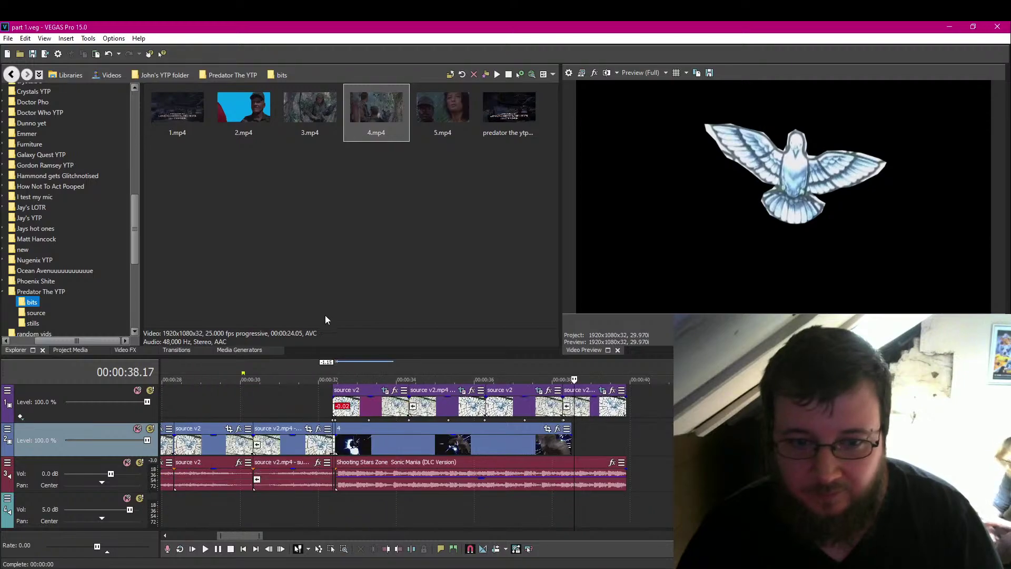
left_click(334, 371)
key("space")
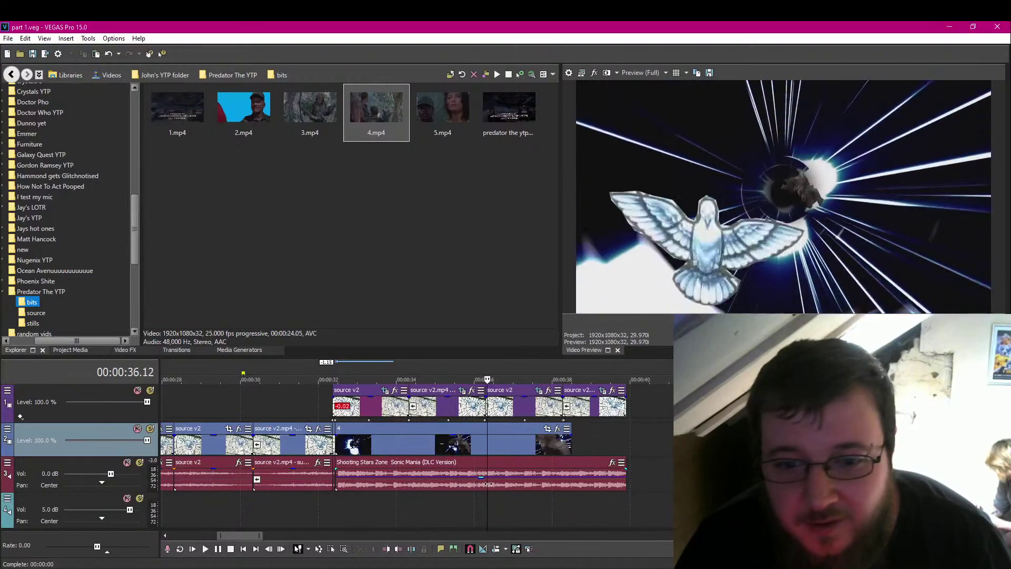
key("Return")
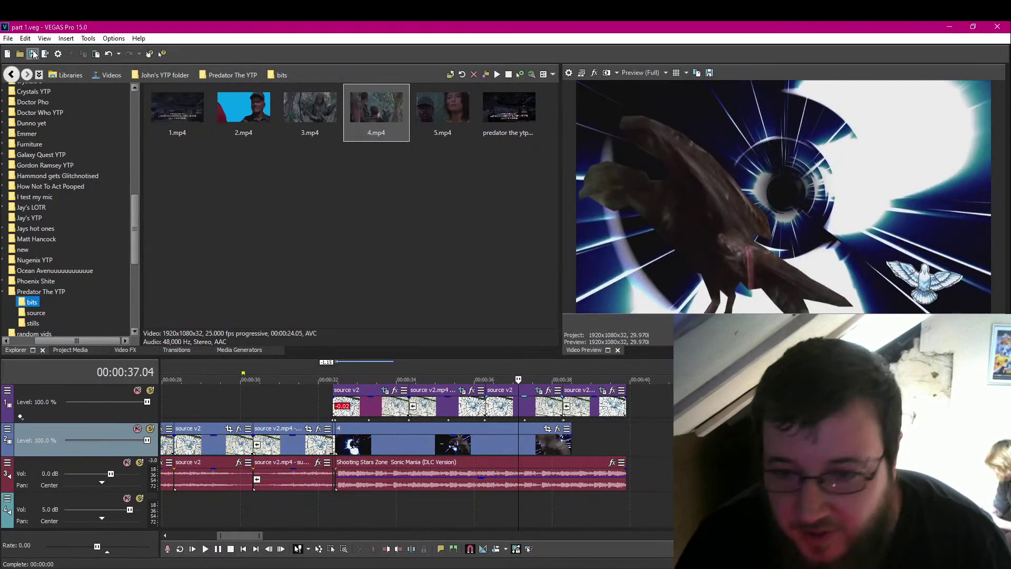
left_click(540, 503)
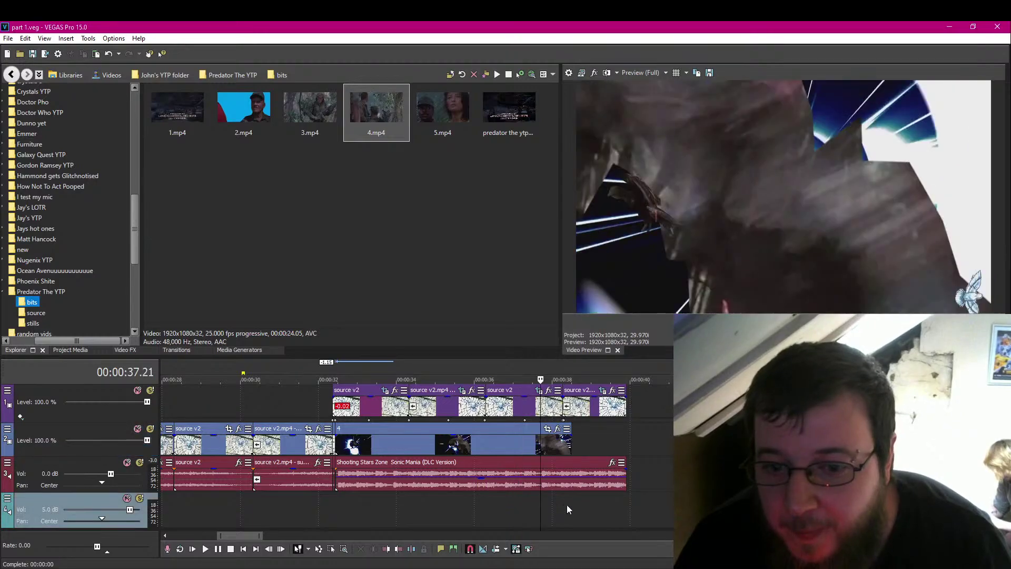
left_click(634, 406)
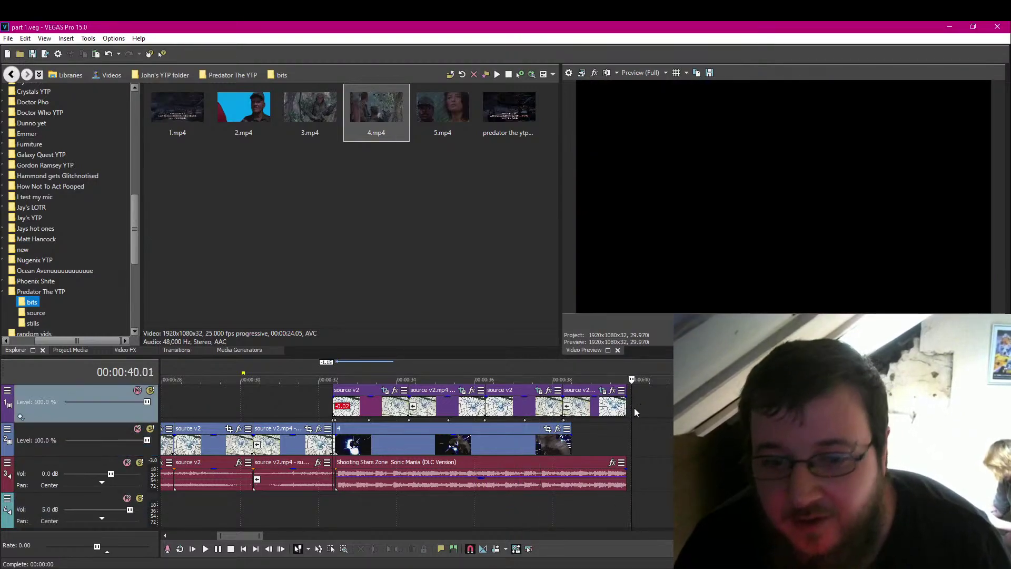
key("Left")
key("Left")
key("Left")
key("Left")
key("Left")
key("Left")
key("Left")
key("Left")
key("Left")
key("Left")
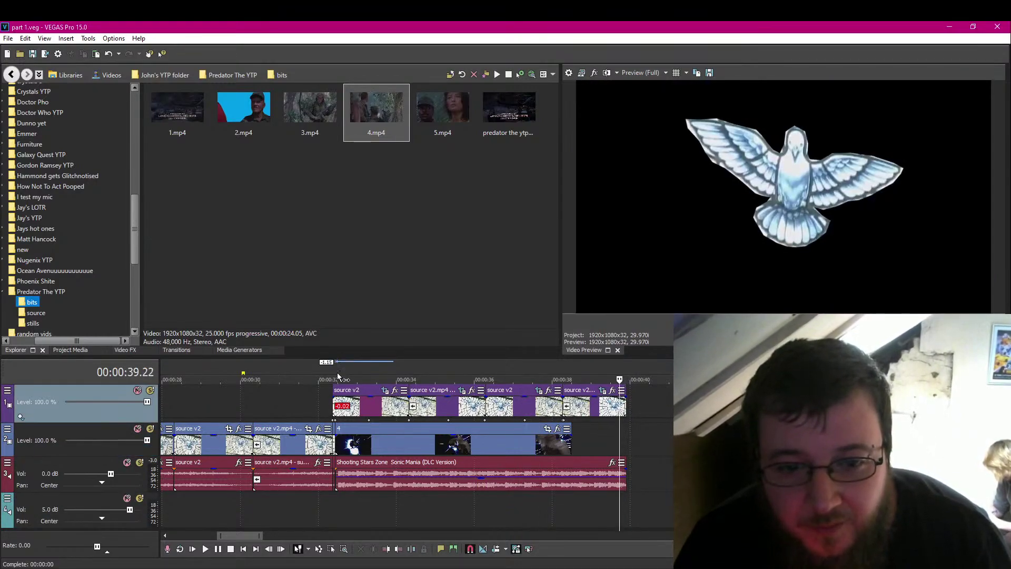
Select the time range of the whole Shooting Stars sequence, from the first dove clip's start to 00:00:39.27.
left_click(336, 371)
scroll(557, 413, "up", 4)
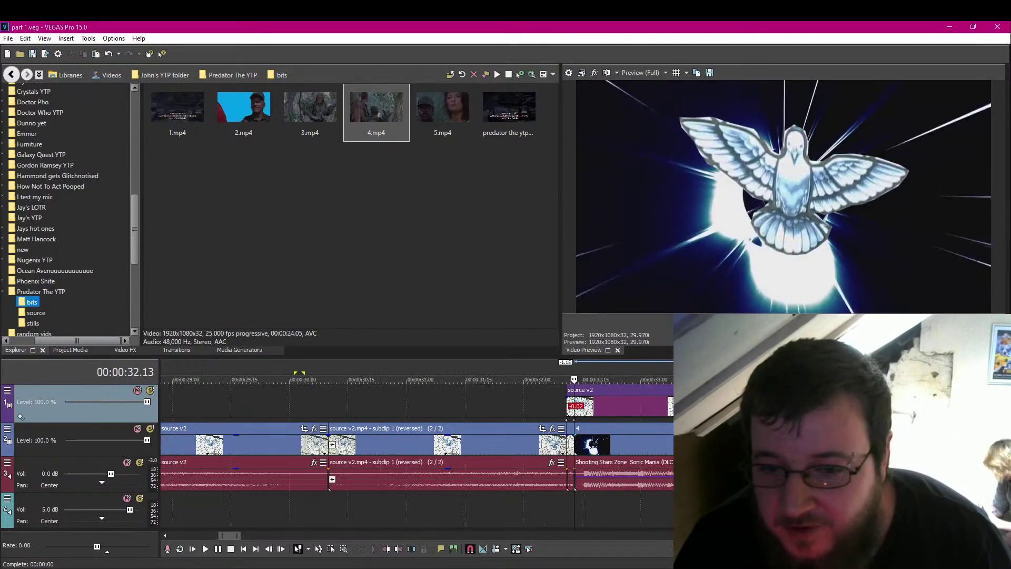
left_click(565, 373)
key("space")
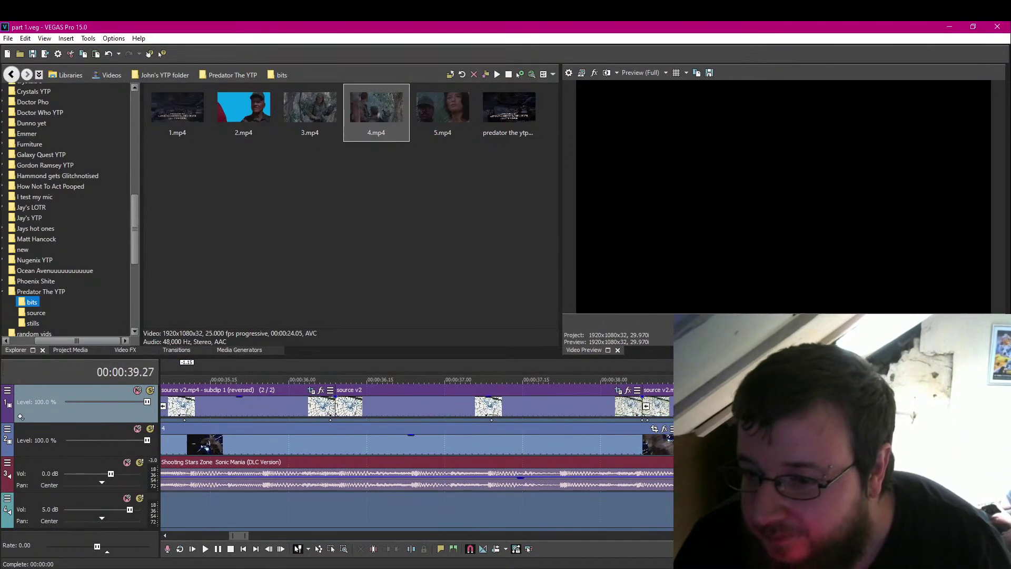
key("Down")
key("Down")
key("Down")
key("Down")
key("Down")
key("Down")
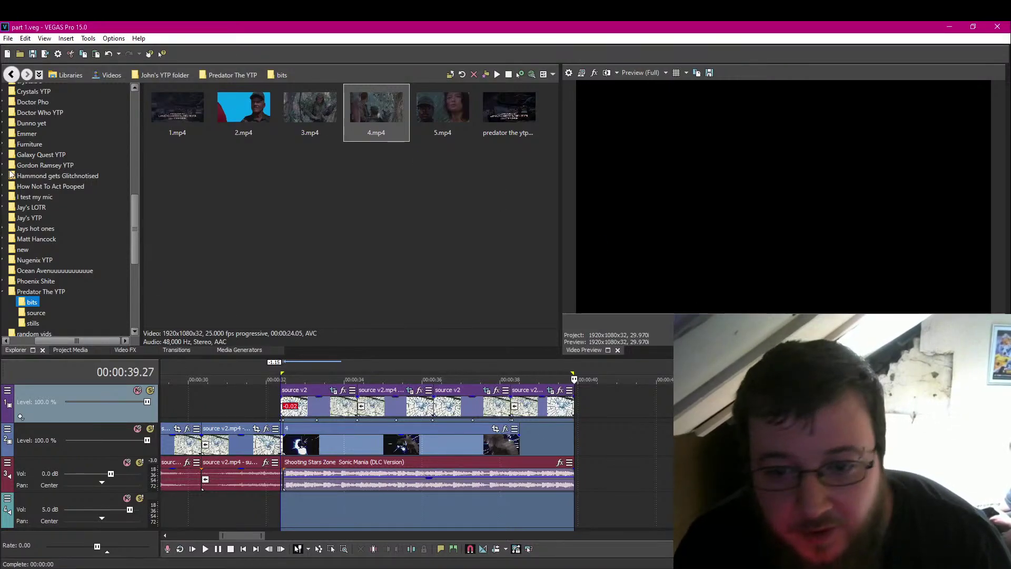
Start rendering the selected range as MAGIX AVC/AAC MP4 with the Internet HD 1080p 29.97 fps (NVidia NVENC) template.
left_click(7, 38)
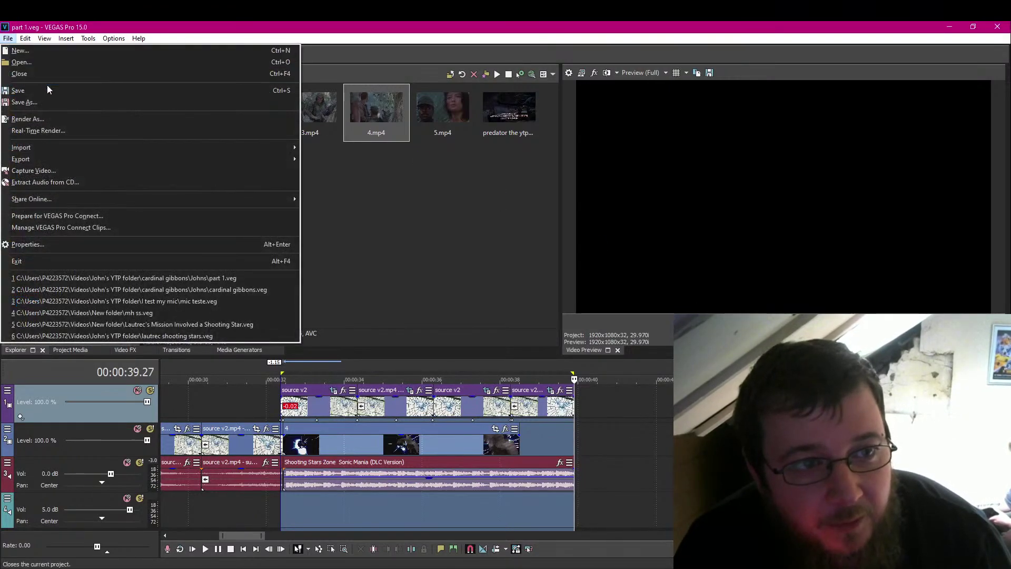
left_click(59, 122)
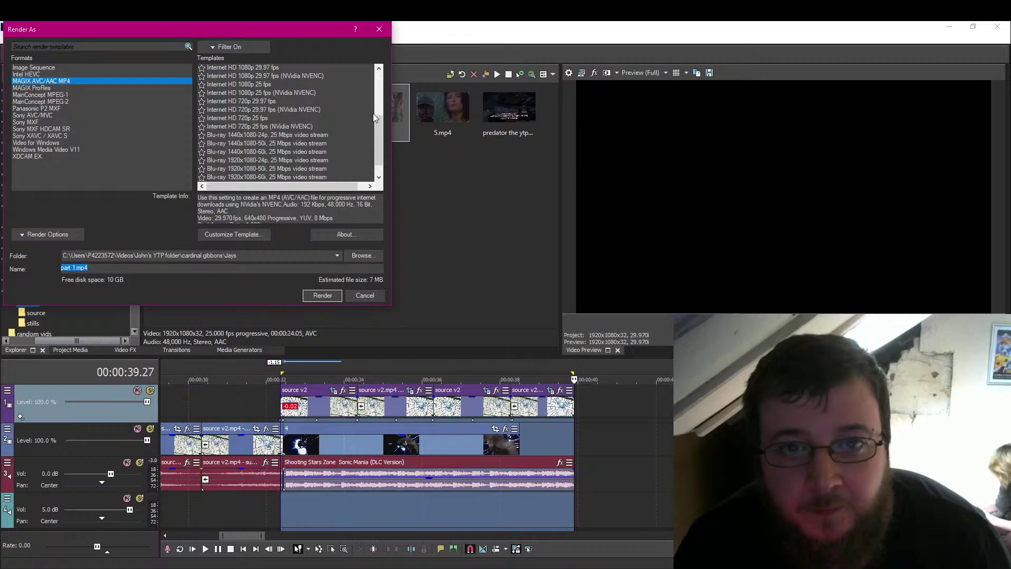
left_click_drag(376, 142, 378, 117)
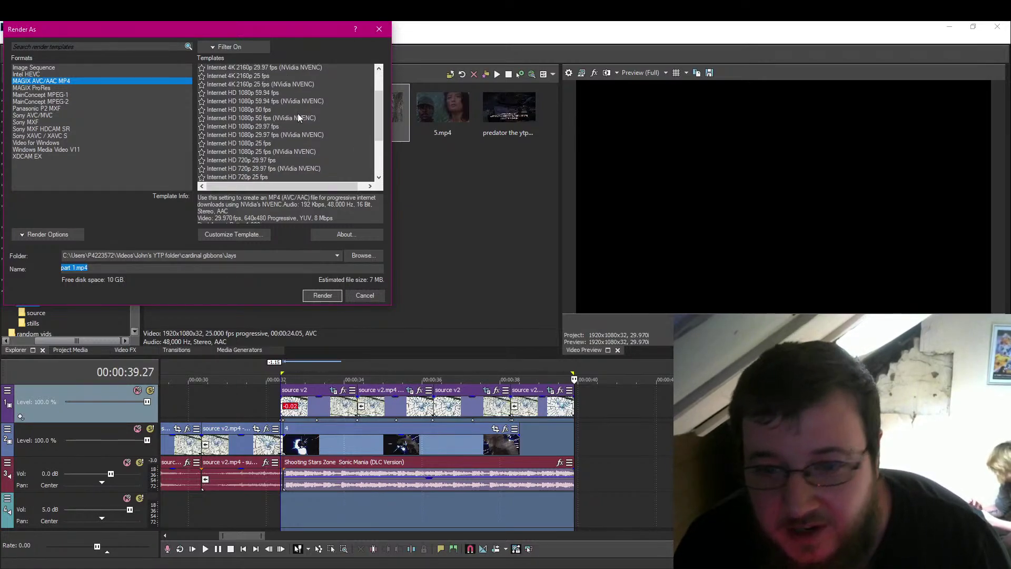
left_click(273, 135)
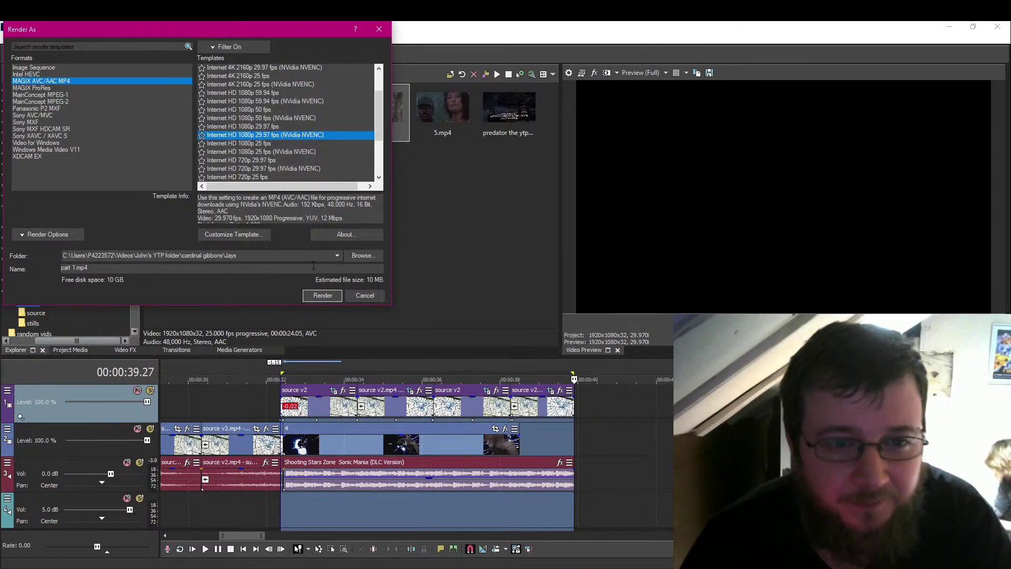
Set the render's file name to 6 in the clips subfolder under cardinal gibbons, render it, and dismiss the finished progress dialog.
left_click(361, 256)
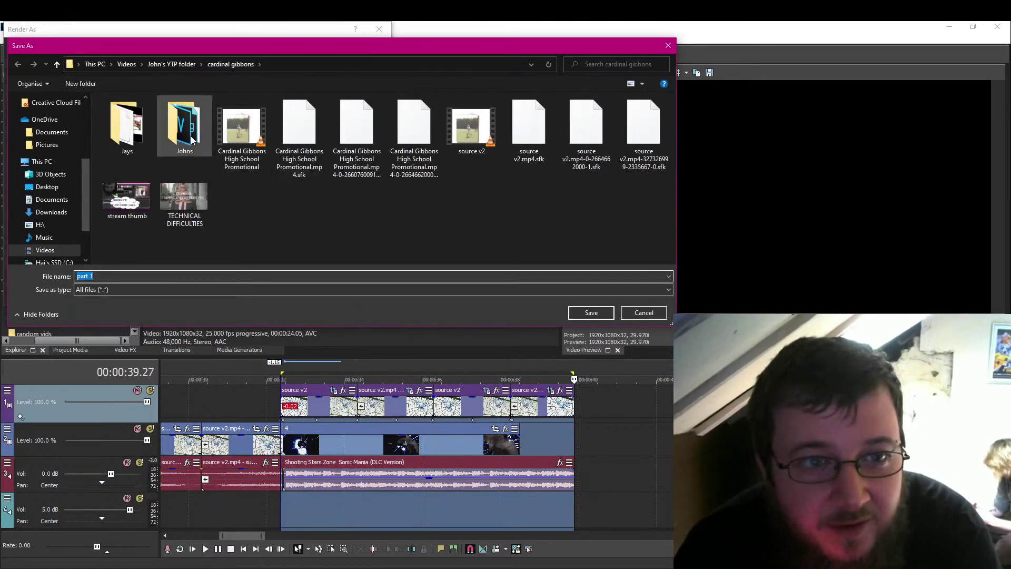
double_click(191, 139)
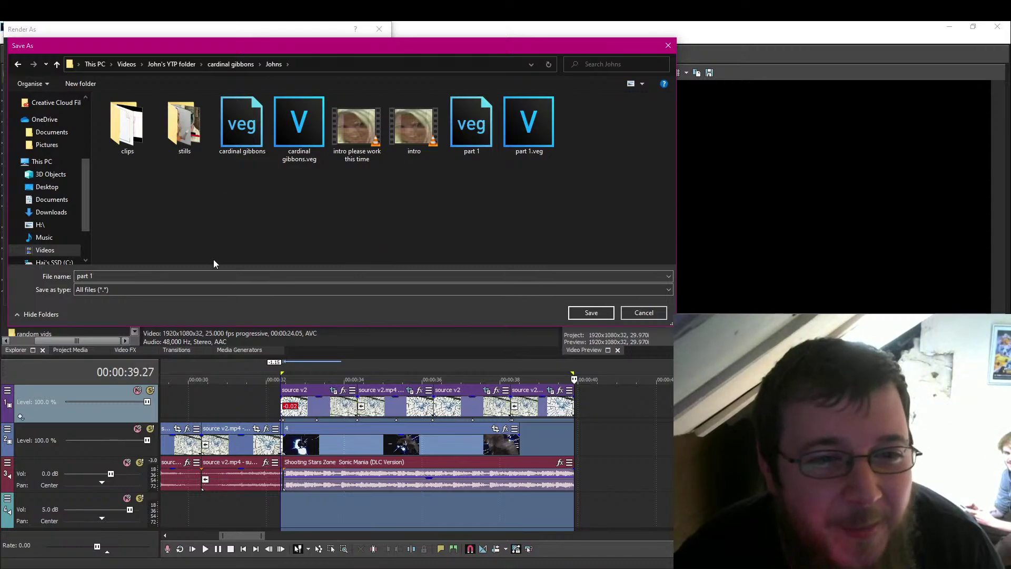
double_click(146, 144)
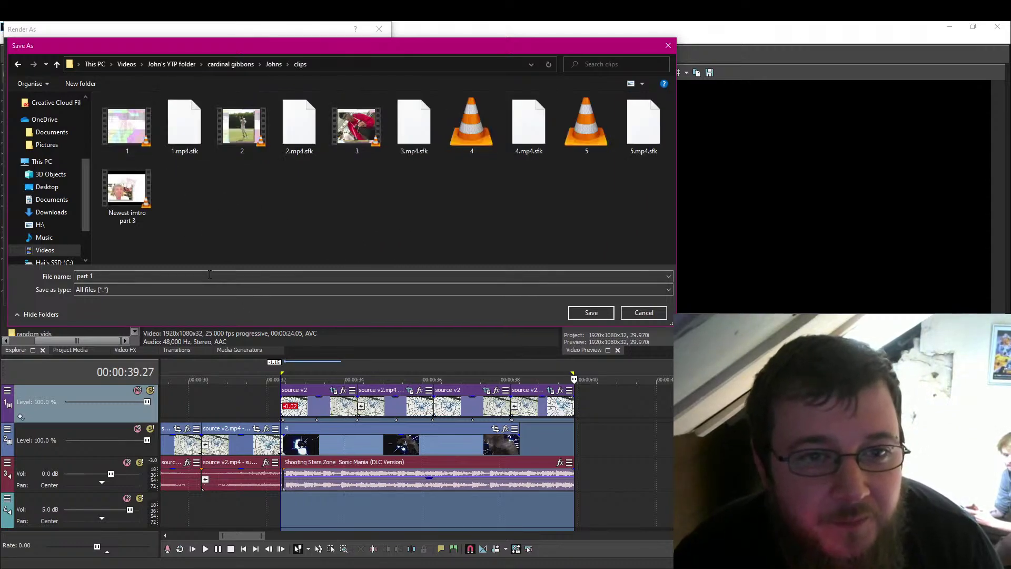
left_click(176, 277)
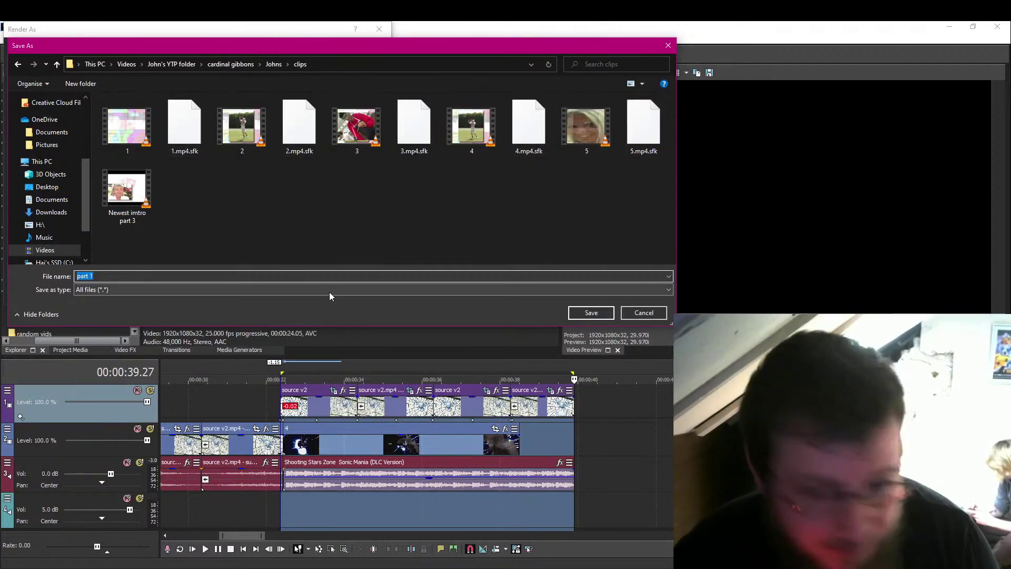
type("6")
key("Return")
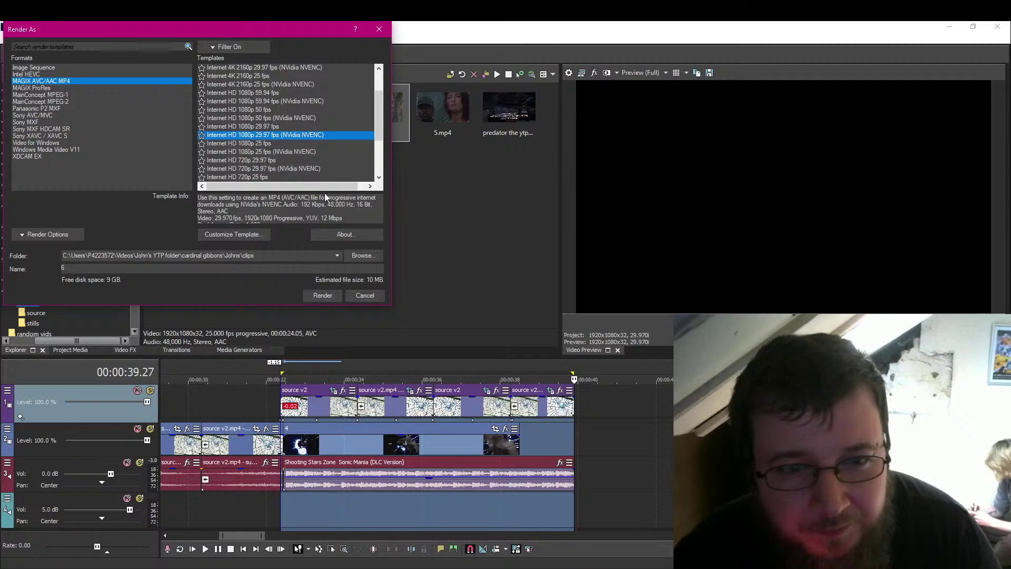
left_click(322, 296)
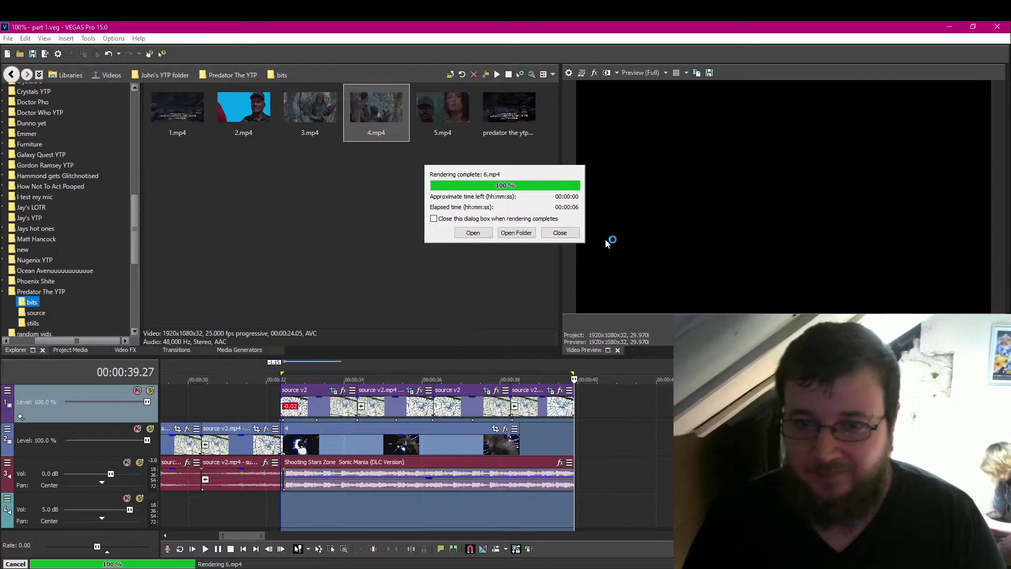
left_click(561, 234)
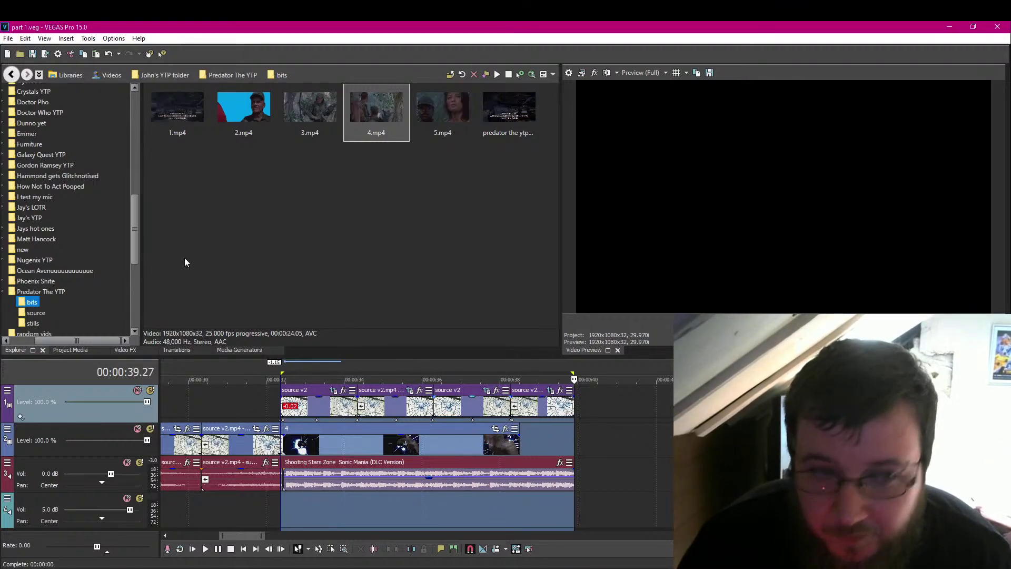
Browse to the cardinal gibbons project's clips folder in the media explorer.
scroll(51, 265, "up", 2)
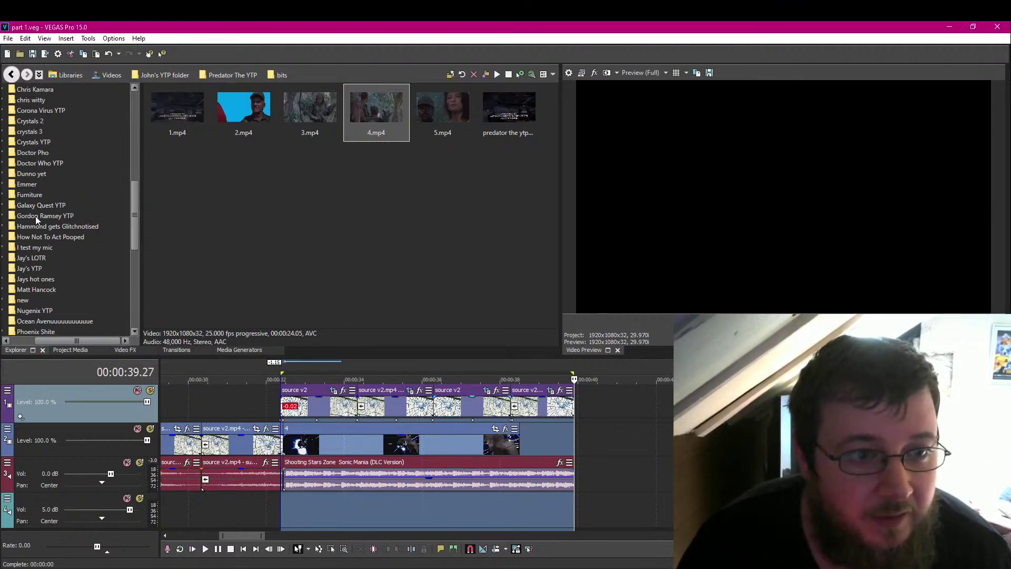
scroll(34, 118, "up", 2)
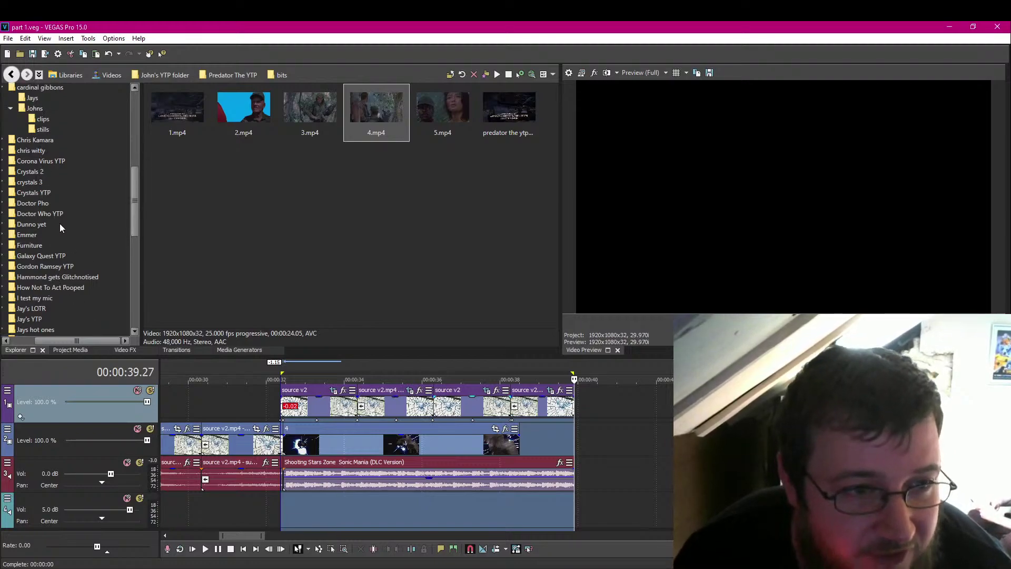
scroll(35, 202, "up", 3)
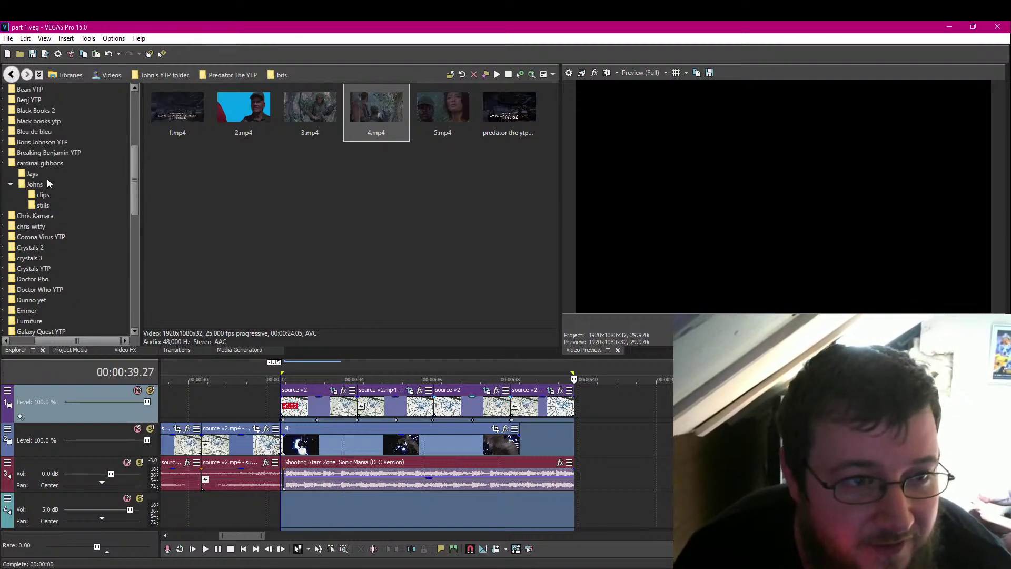
left_click(44, 196)
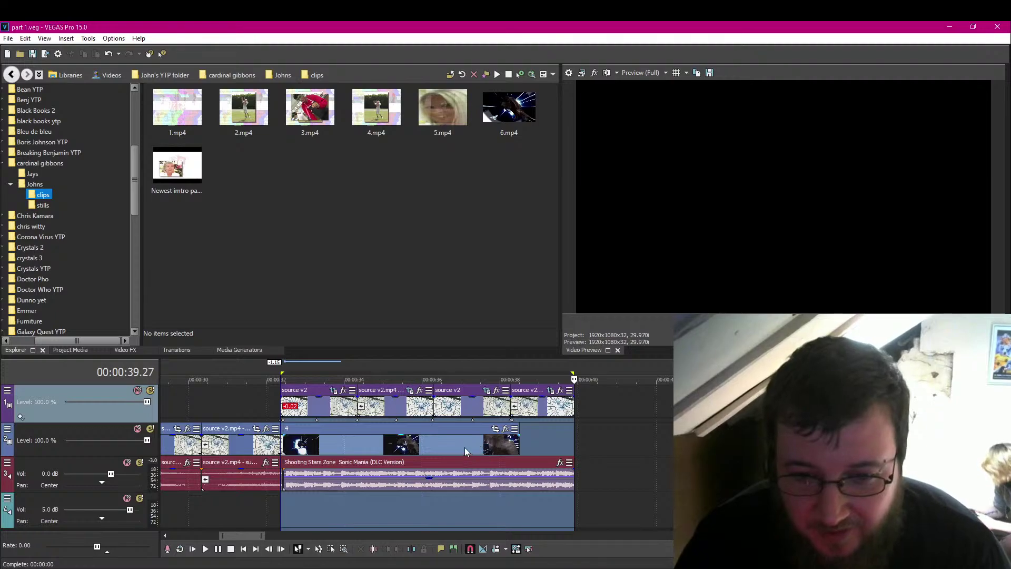
Delete the starburst video clip and the four dove clips above the Shooting Stars audio.
left_click(444, 439)
key("Delete")
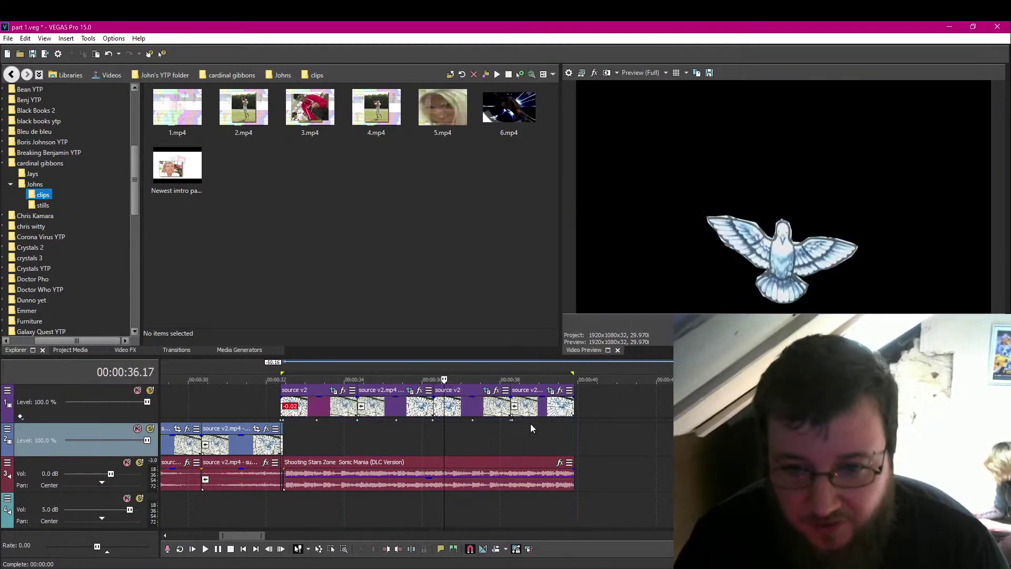
left_click(547, 408)
key("Delete")
left_click(463, 408)
key("Delete")
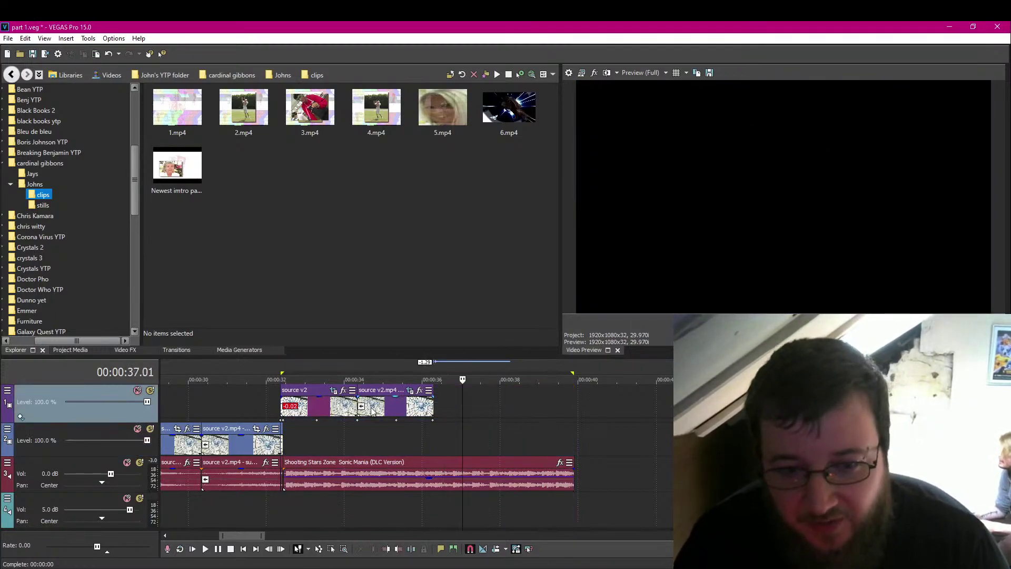
left_click(372, 411)
key("Delete")
left_click(312, 403)
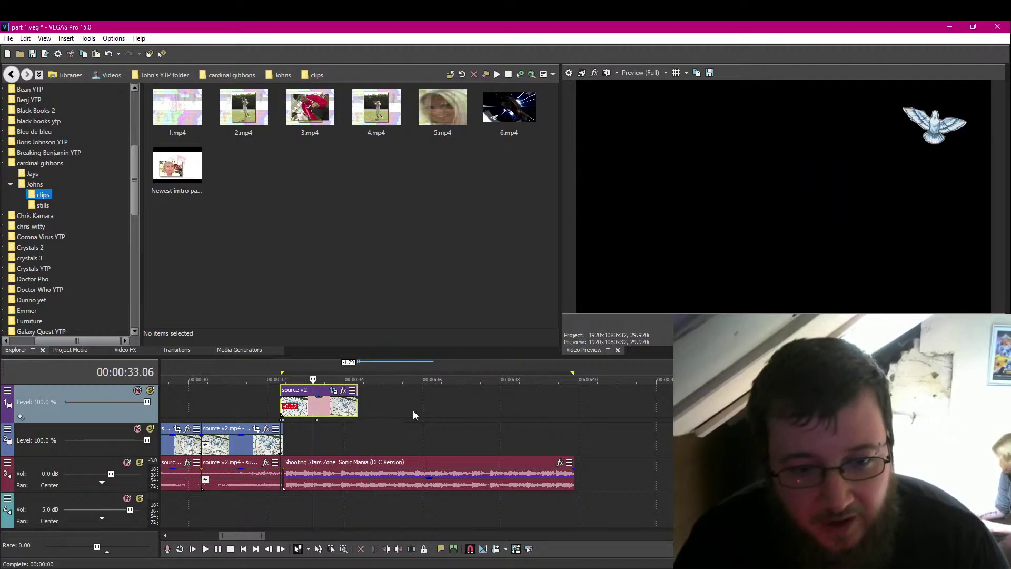
key("Delete")
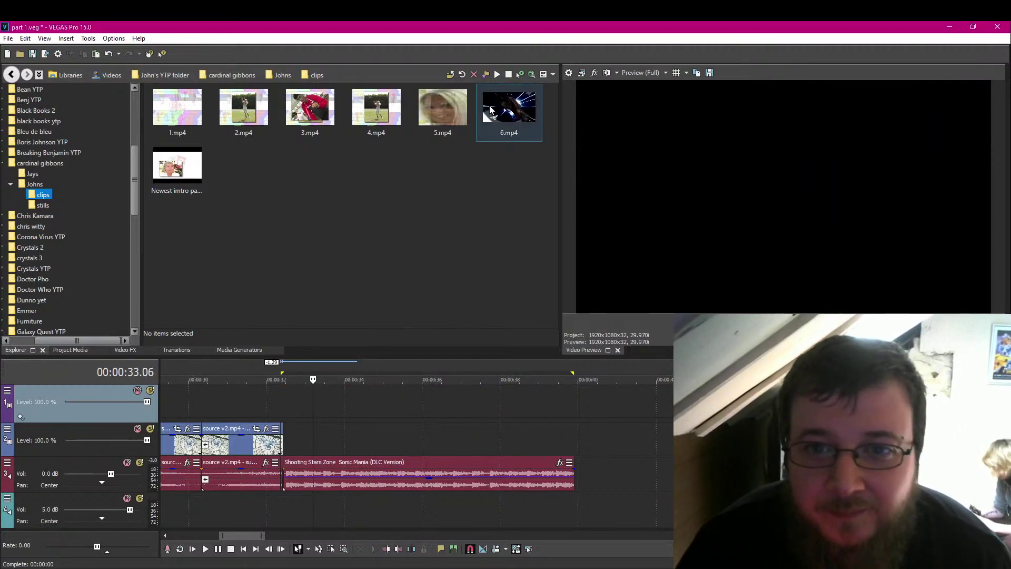
Add 6.mp4 to the timeline, delete its audio, and move its video above the Shooting Stars audio after the last source clip.
left_click_drag(489, 110, 649, 480)
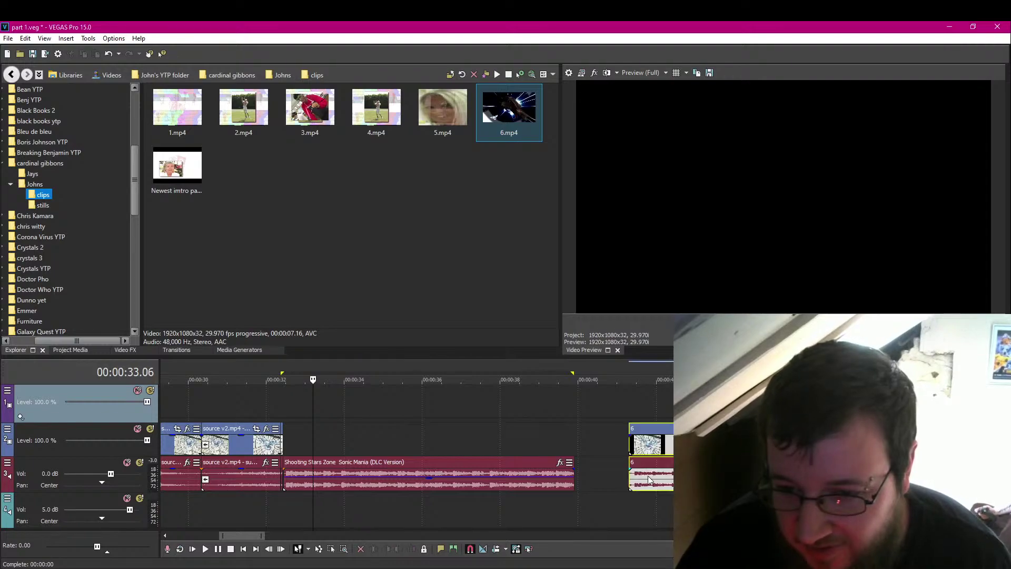
left_click(668, 482)
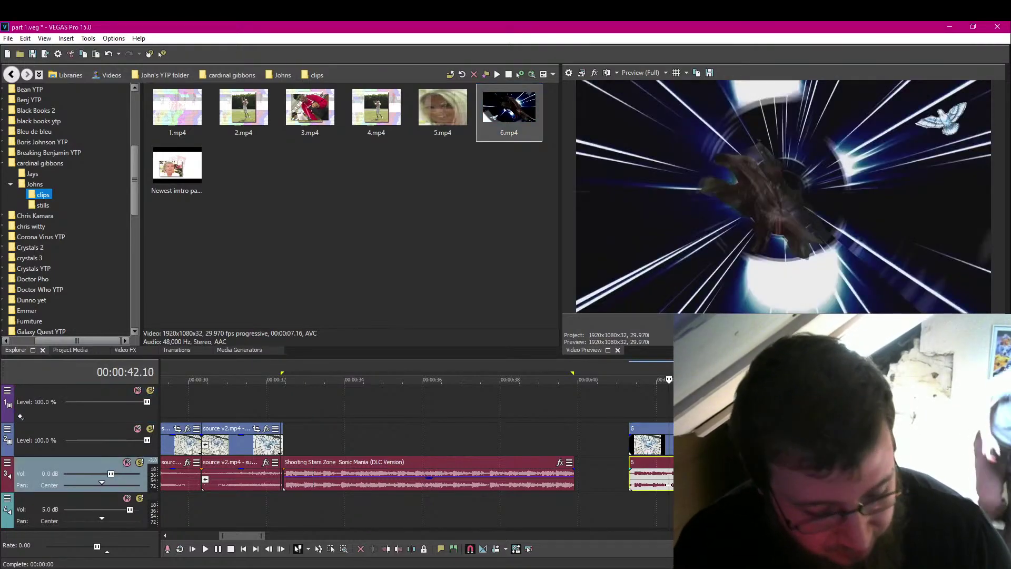
key("Delete")
left_click_drag(708, 428, 371, 428)
left_click(602, 450)
Delete the very short leftover source clip just before clip 6, including its audio.
scroll(374, 518, "up", 3)
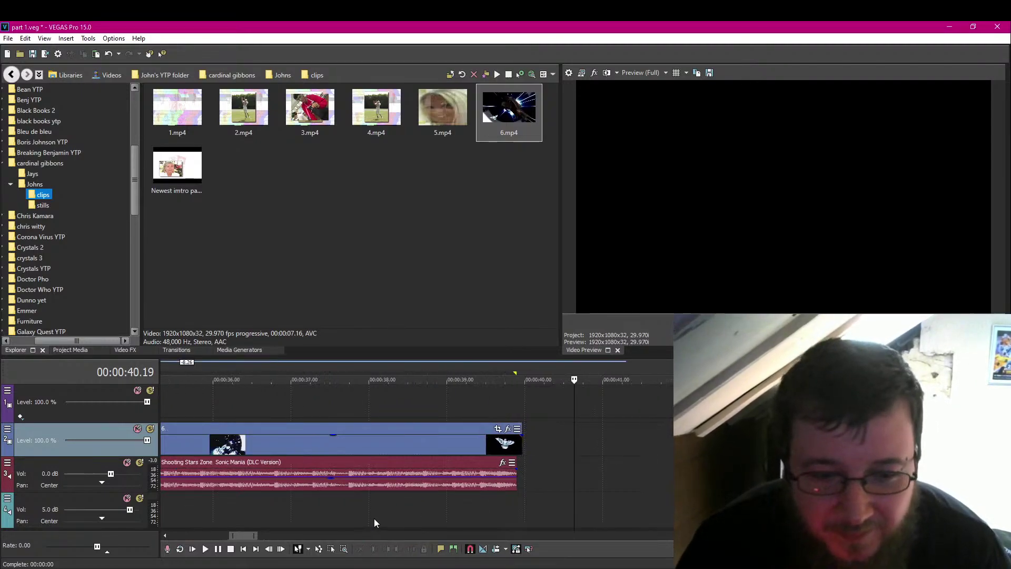
scroll(374, 518, "down", 3)
left_click(326, 501)
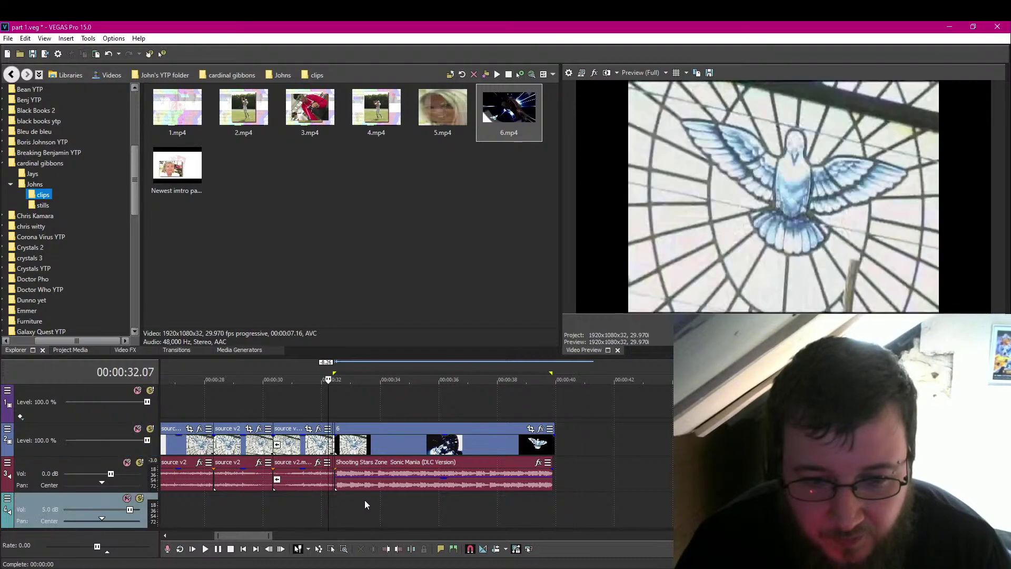
scroll(426, 516, "up", 6)
left_click(649, 453)
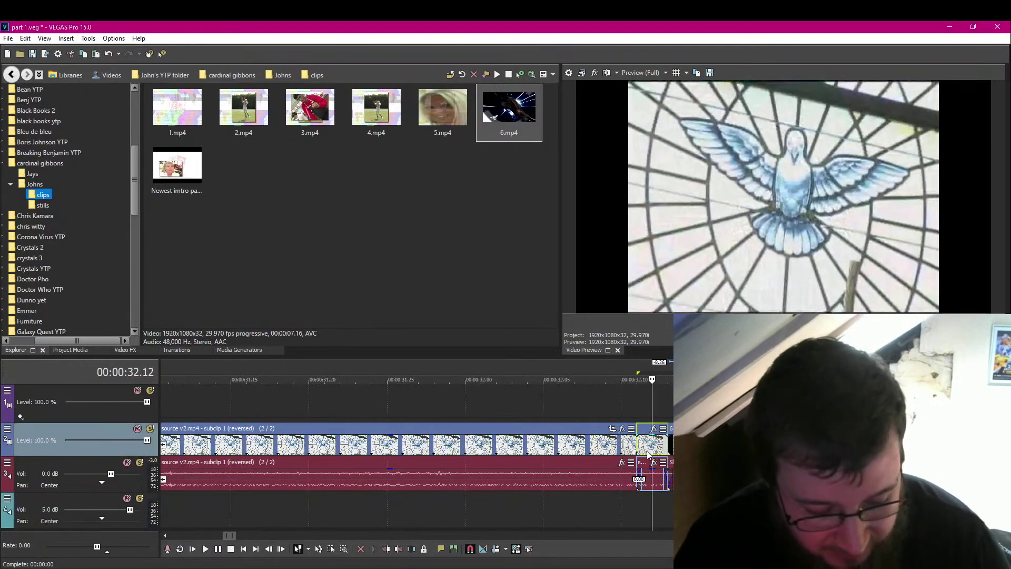
key("Delete")
Shift video clip 6 slightly earlier so it starts at 00:00:32.12.
scroll(663, 504, "down", 8)
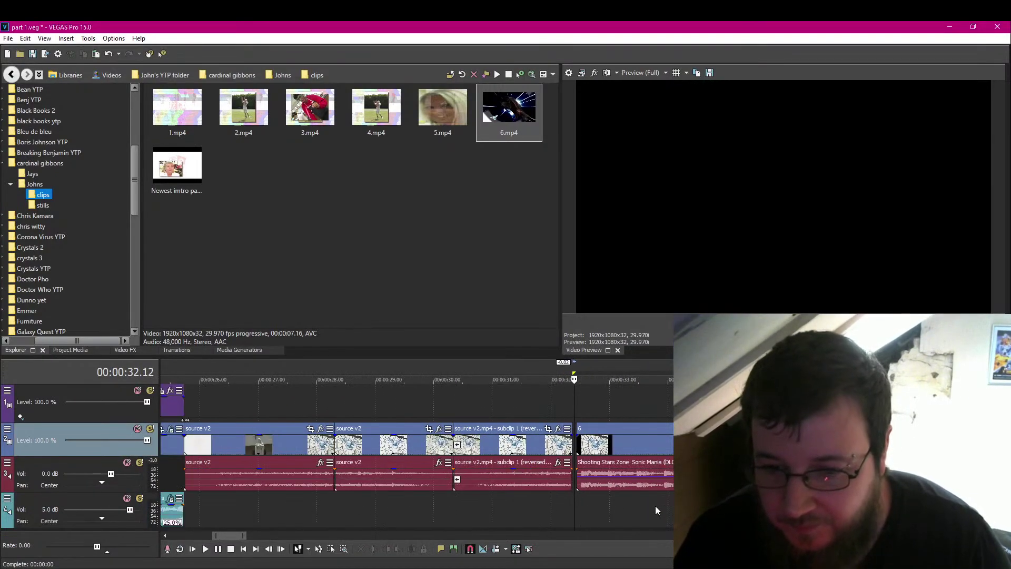
scroll(642, 490, "up", 3)
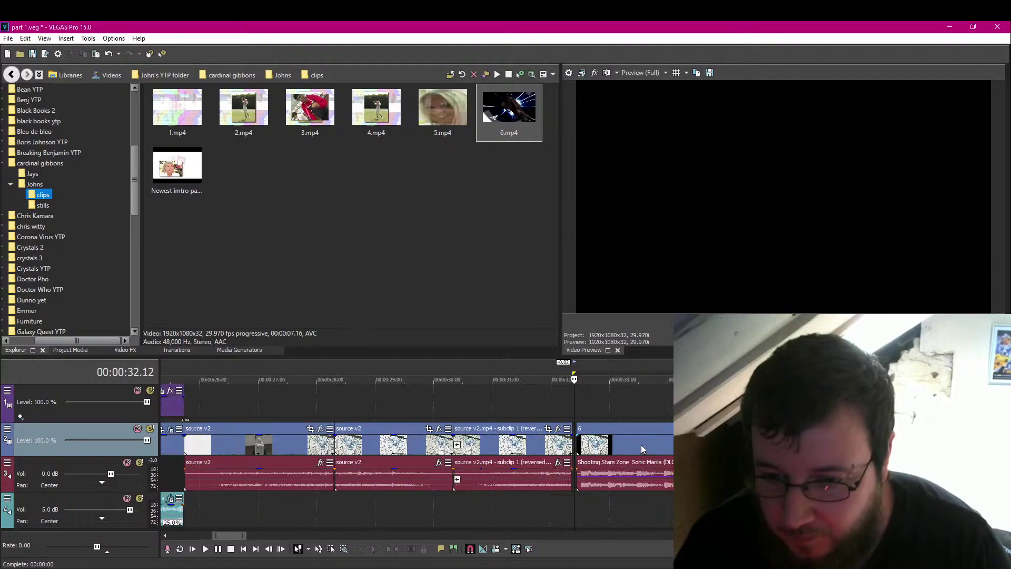
left_click(638, 444)
left_click(662, 493)
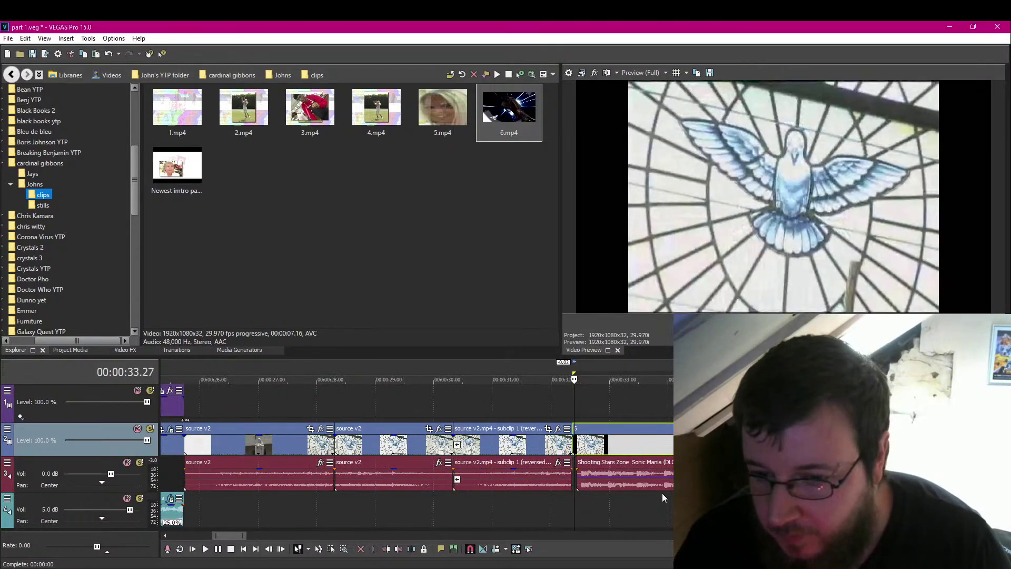
Play the rendered clip 6 from 00:00:32.12 and step back through the frames around 00:00:38.15.
scroll(662, 492, "down", 2)
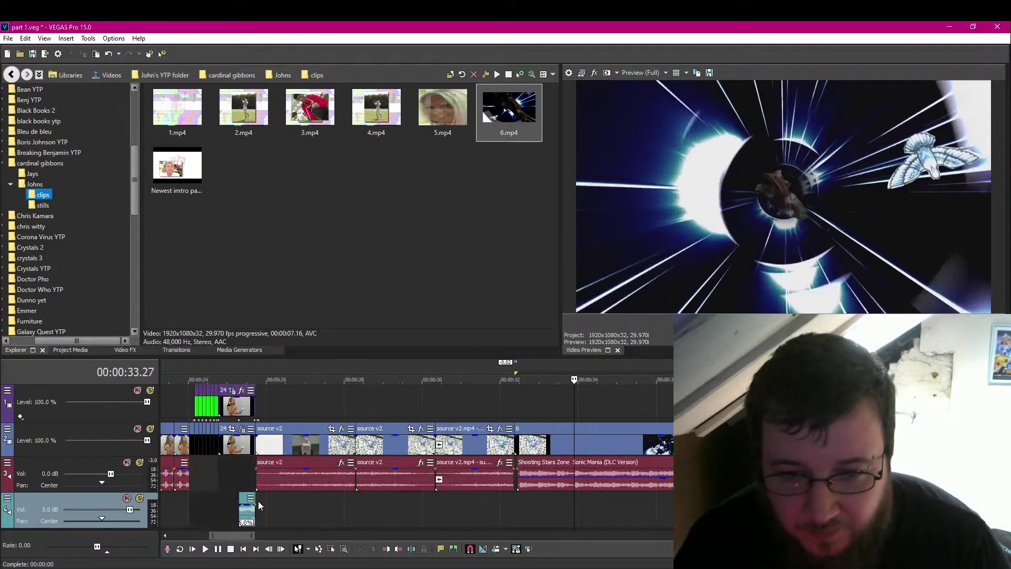
left_click(514, 499)
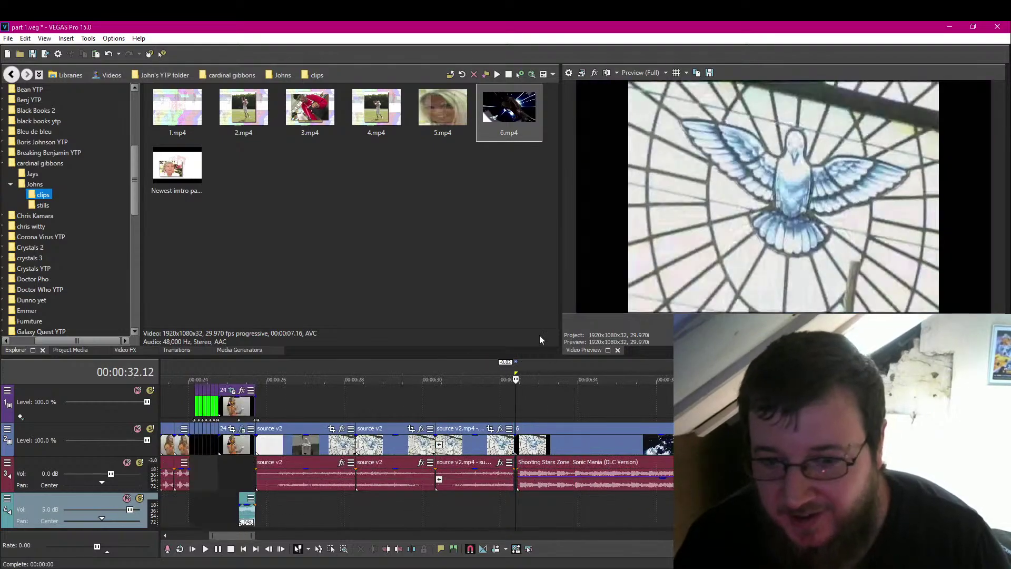
key("space")
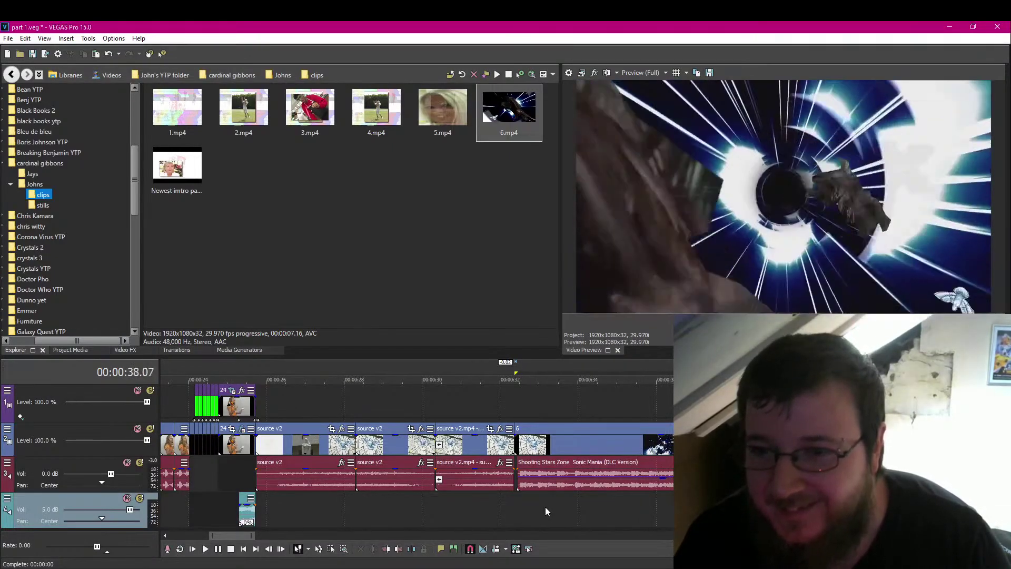
key("Return")
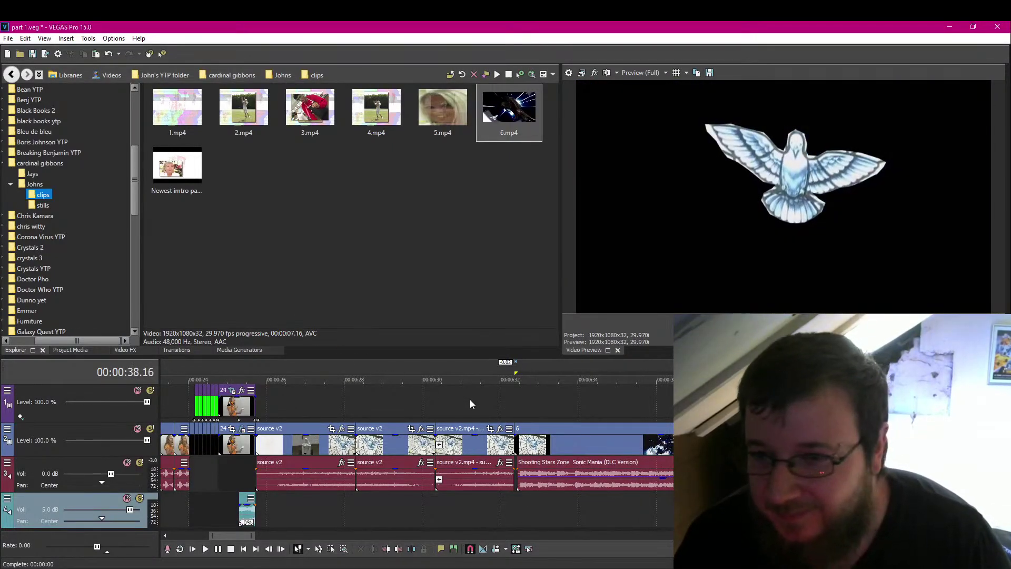
key("Left")
key("Left")
key("Left")
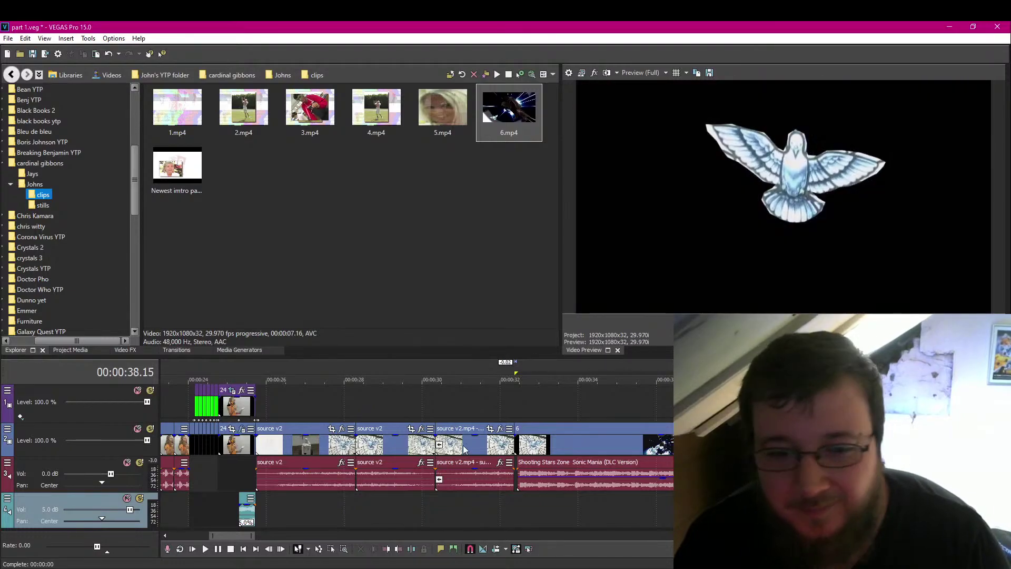
Save the project and place the playhead at 00:00:32.13, near the start of clip 6.
left_click(516, 400)
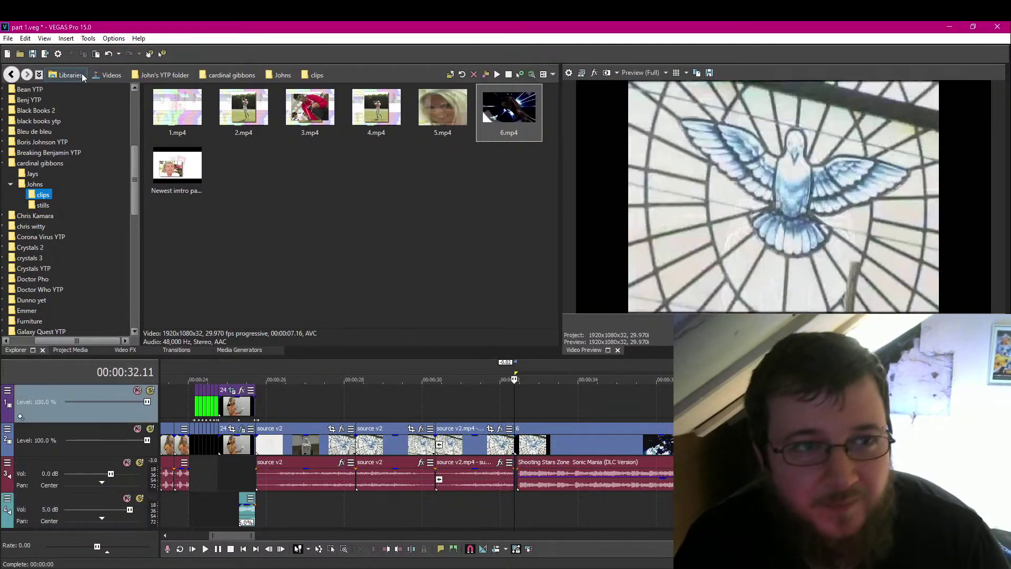
left_click(33, 55)
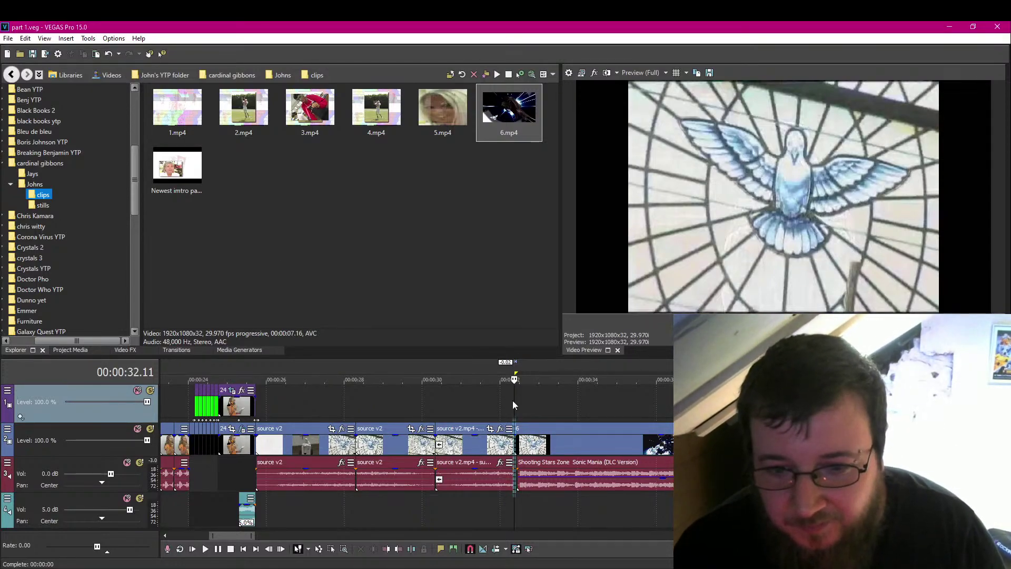
left_click_drag(514, 404, 518, 404)
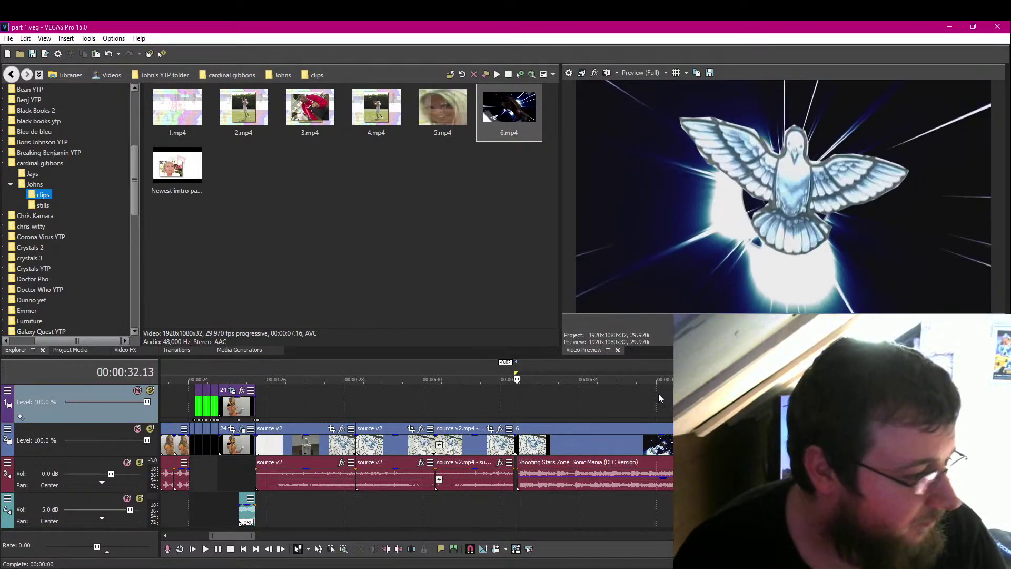
Step frame by frame through the opening of clip 6, from 00:00:32.13 to 00:00:32.28, to examine the dove's movement.
key("Right")
key("Right")
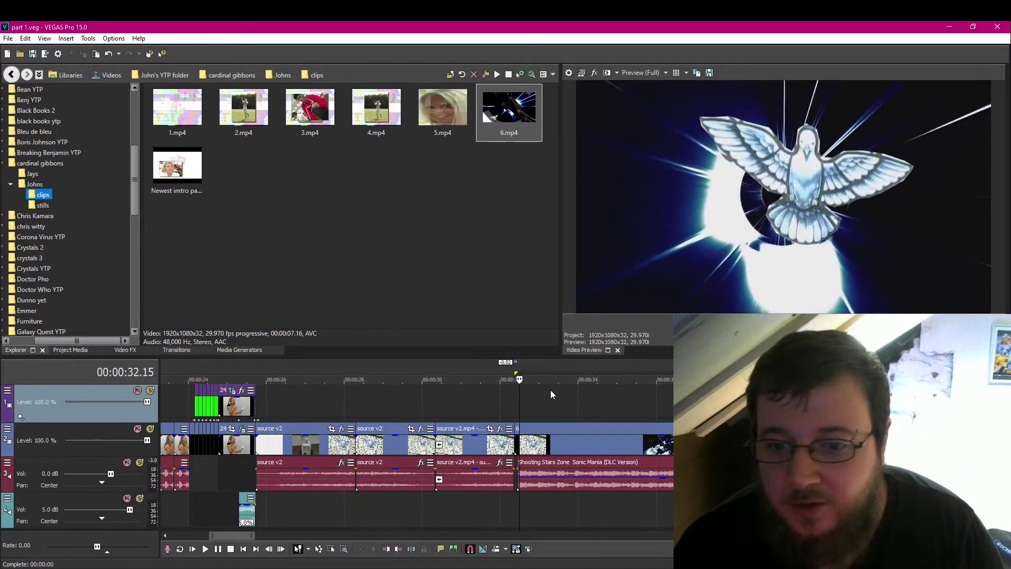
key("Right")
key("Right")
key("Right")
key("Right")
key("Right")
key("Right")
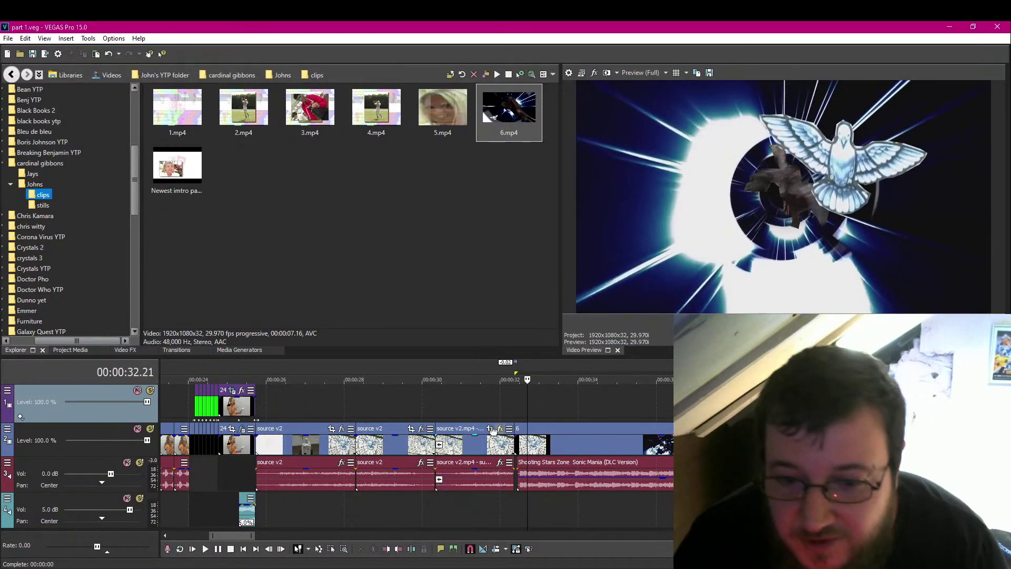
key("Right")
key("Right")
key("Right")
key("Right")
key("Right")
key("Right")
key("Left")
key("Left")
key("Left")
key("Left")
key("Left")
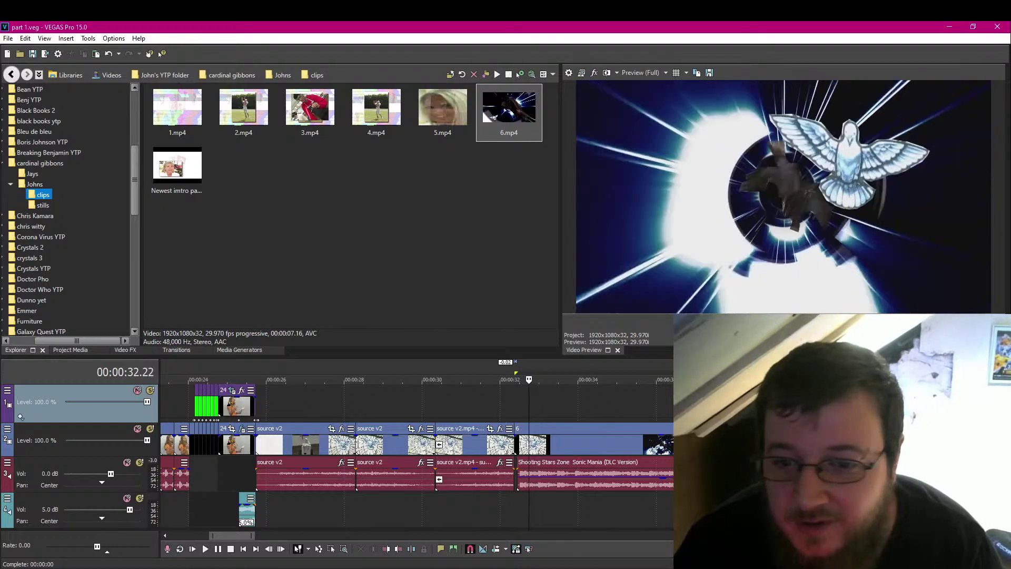
key("Right")
key("Right")
key("Right")
key("Right")
key("Right")
key("Right")
Return the playhead to 00:00:32.13 near the start of clip 6 and save the project.
scroll(640, 451, "down", 3)
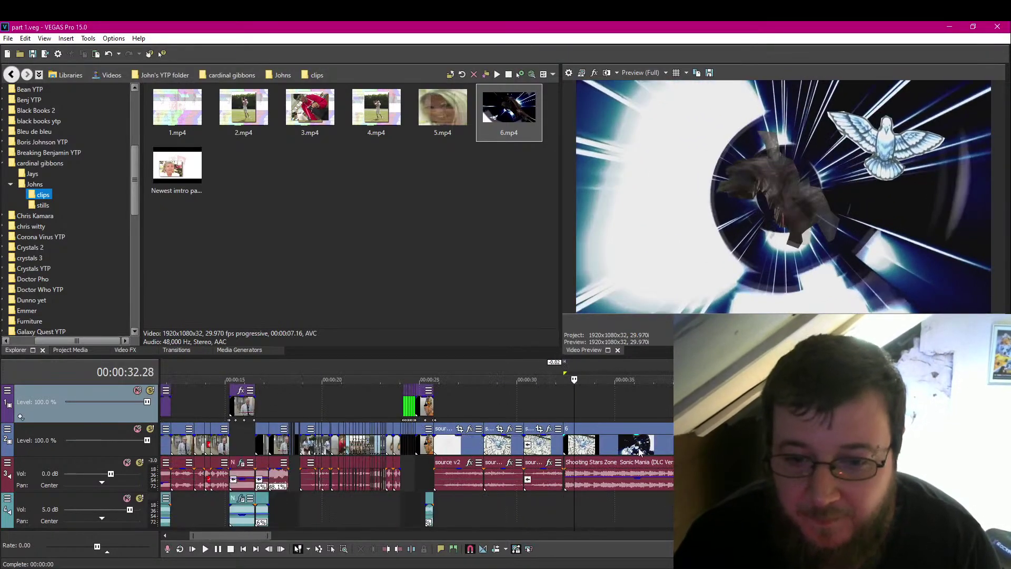
scroll(652, 487, "up", 2)
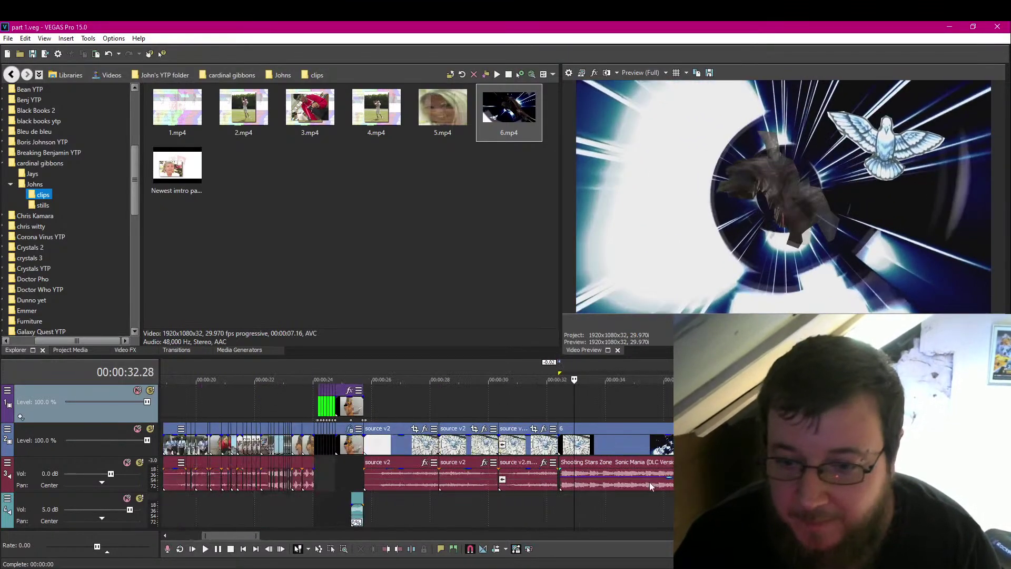
left_click(560, 405)
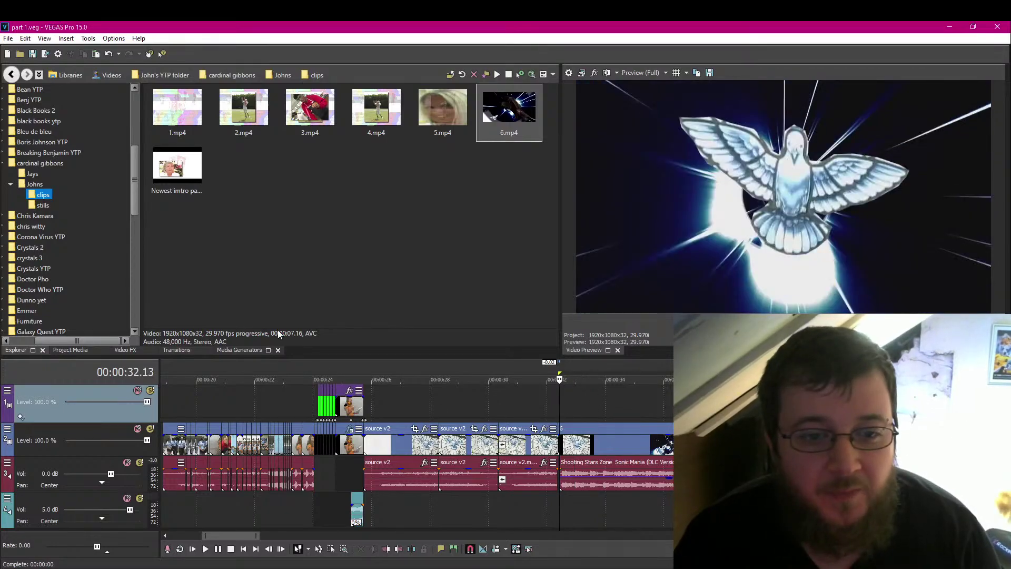
left_click(36, 54)
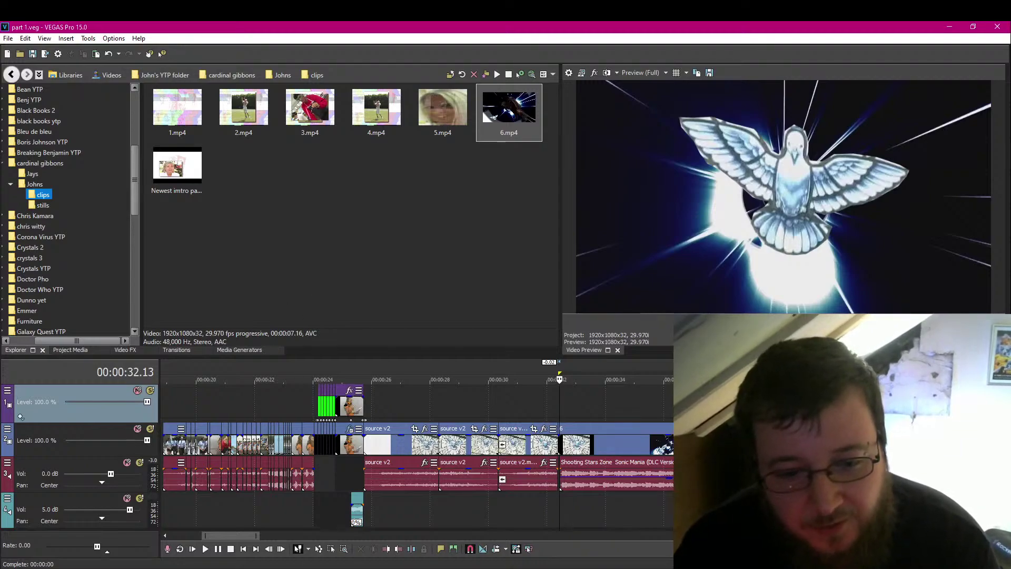
Switch to File Explorer and open the Doctor Who YTP folder inside John's YTP folder.
key("alt+Tab")
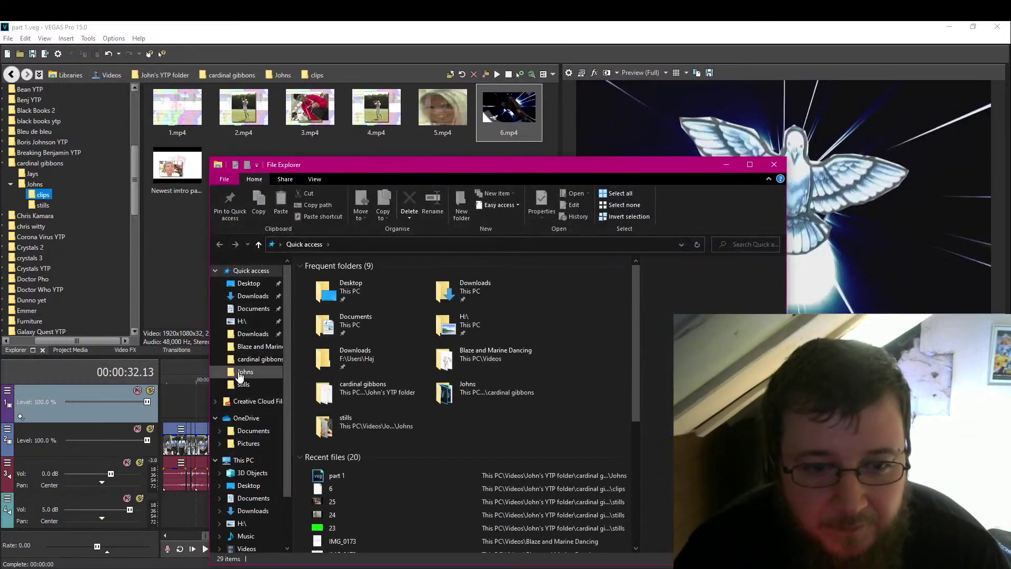
left_click(242, 372)
left_click(377, 244)
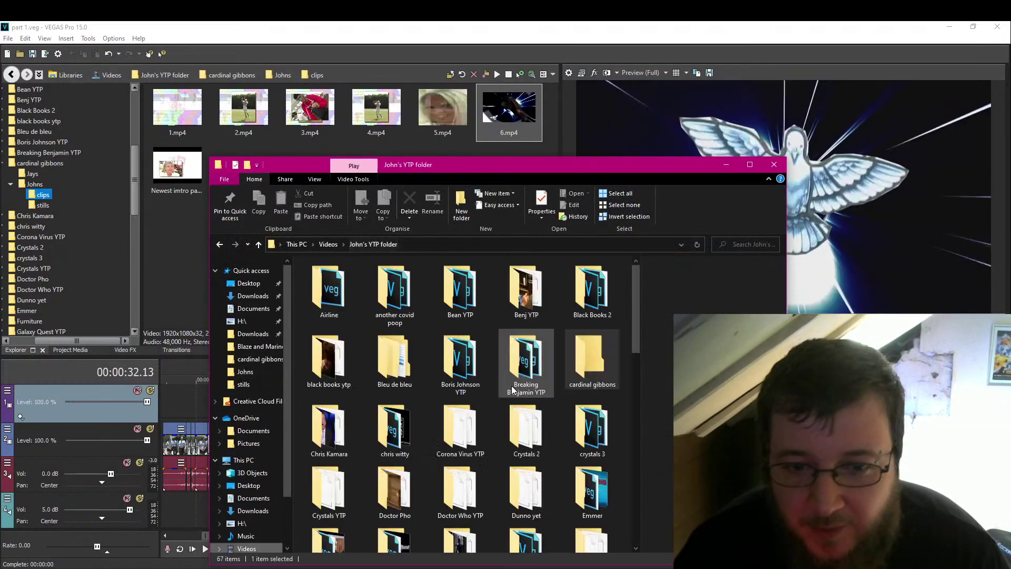
scroll(523, 386, "down", 10)
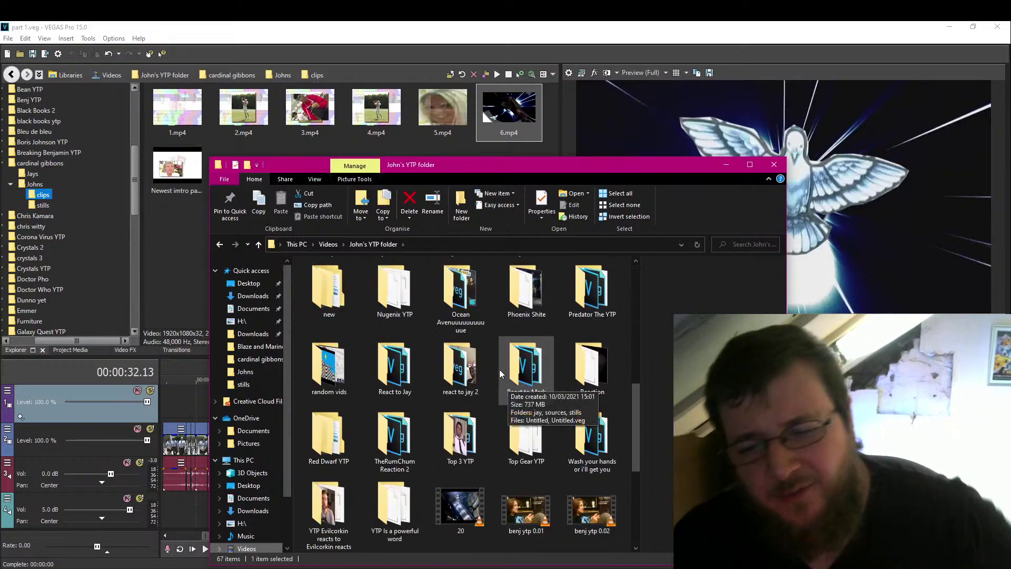
scroll(534, 433, "up", 3)
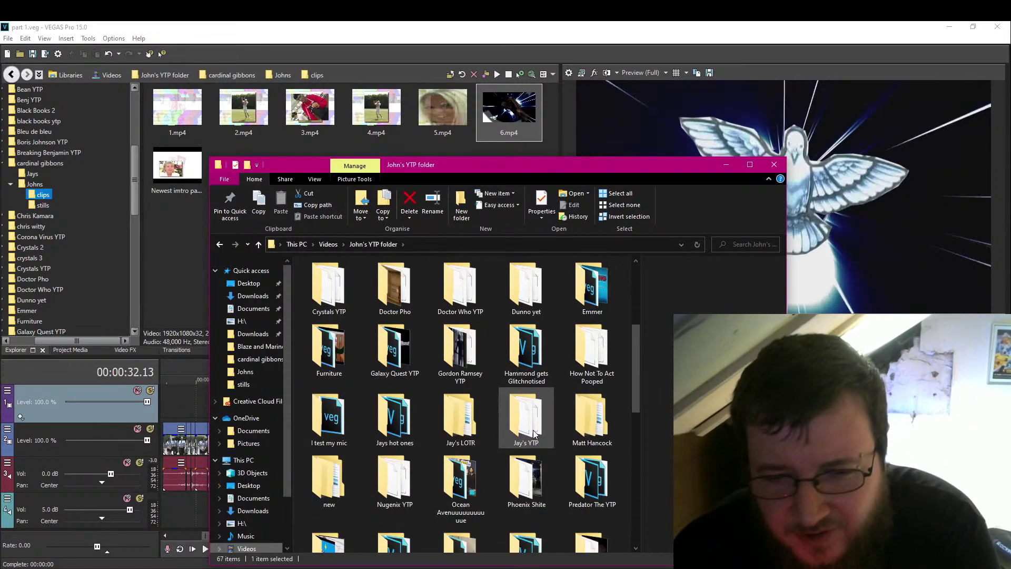
scroll(554, 456, "up", 3)
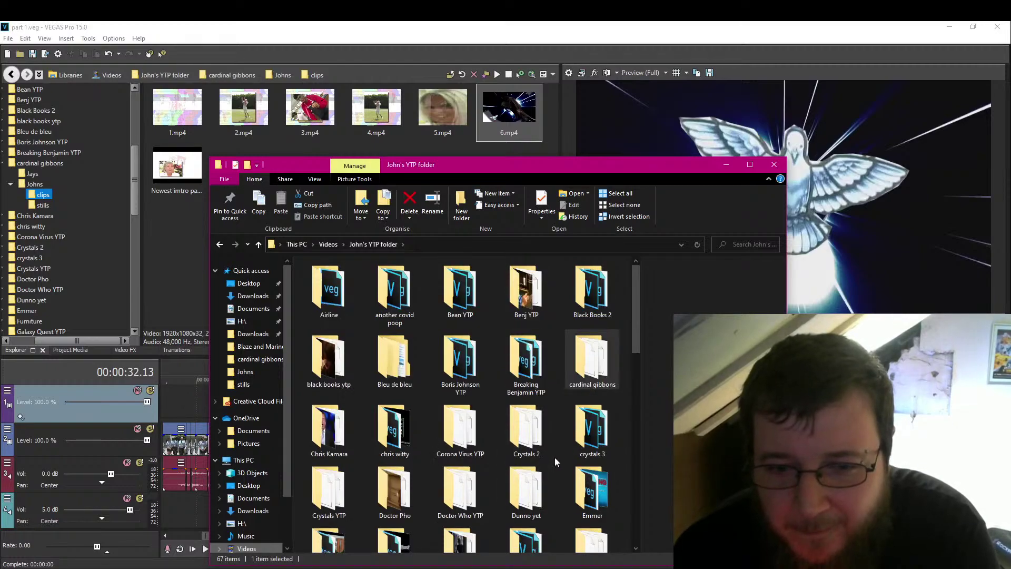
scroll(532, 487, "down", 3)
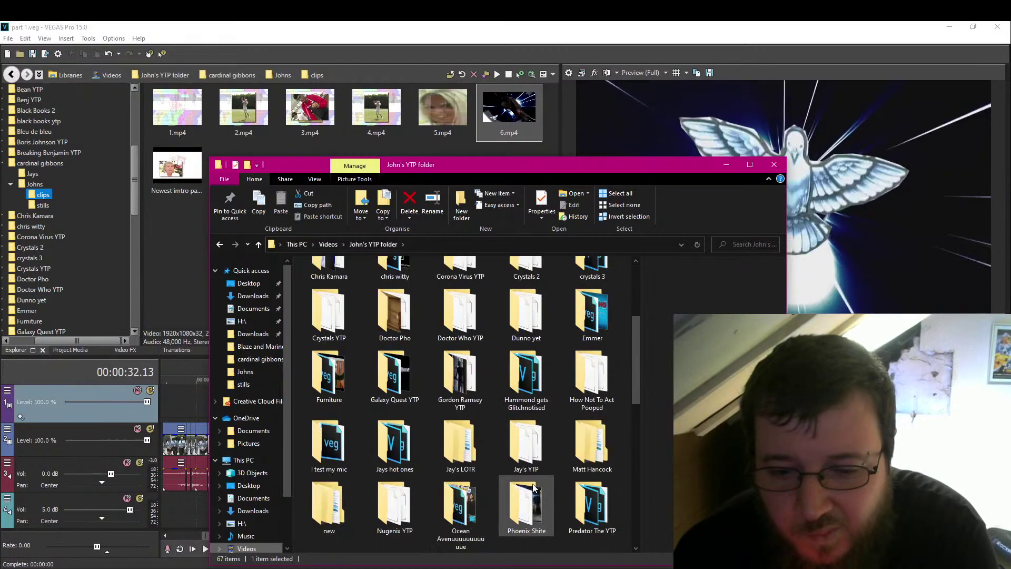
double_click(461, 316)
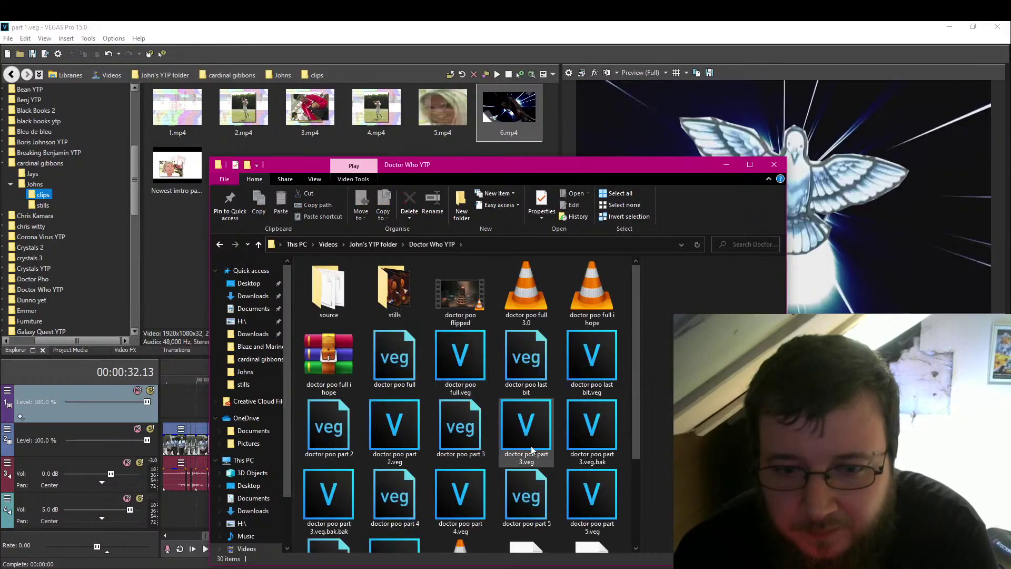
Open the doctor poo part 2 project from the Doctor Who YTP folder.
scroll(505, 436, "down", 3)
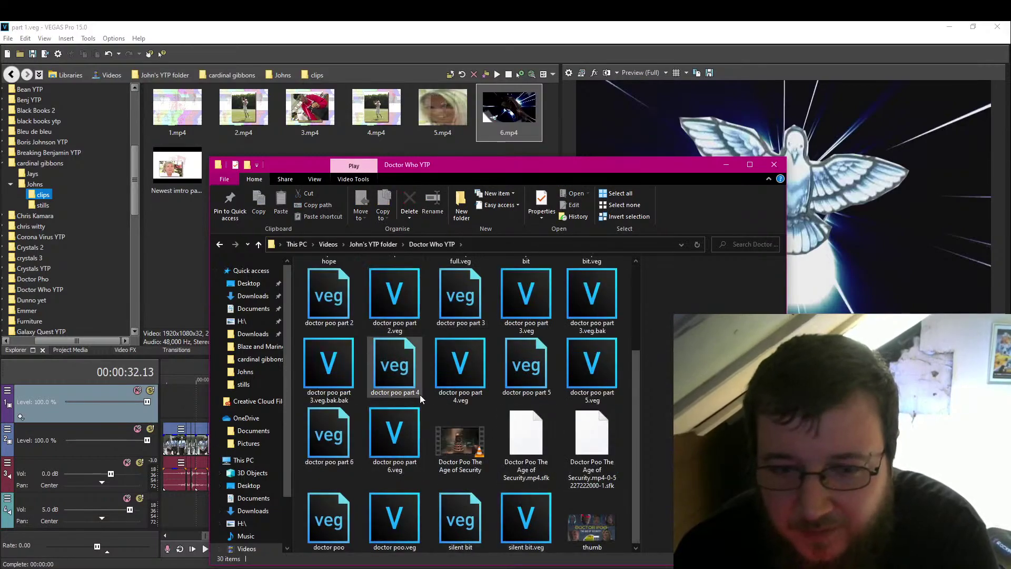
scroll(421, 399, "up", 3)
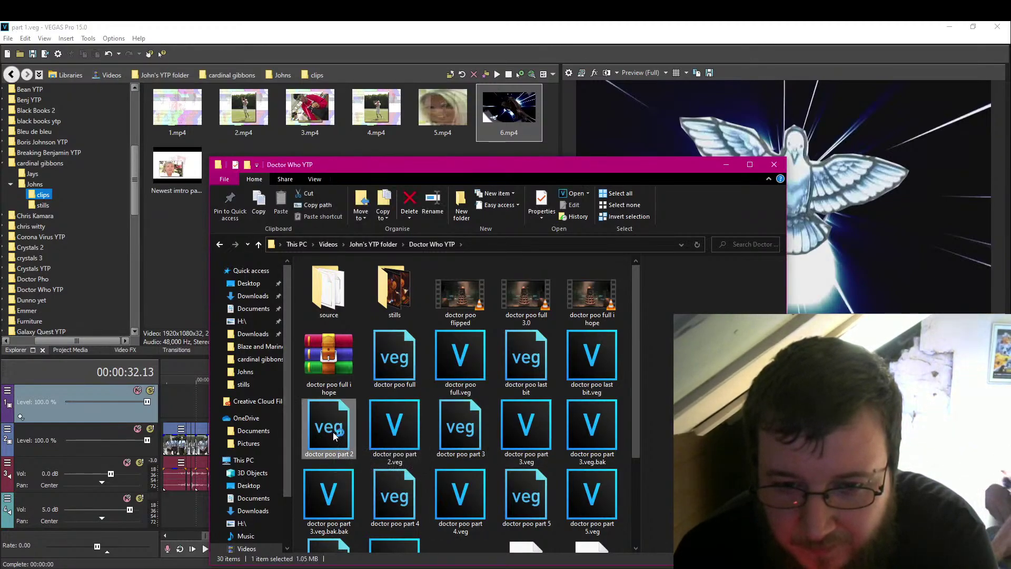
double_click(519, 429)
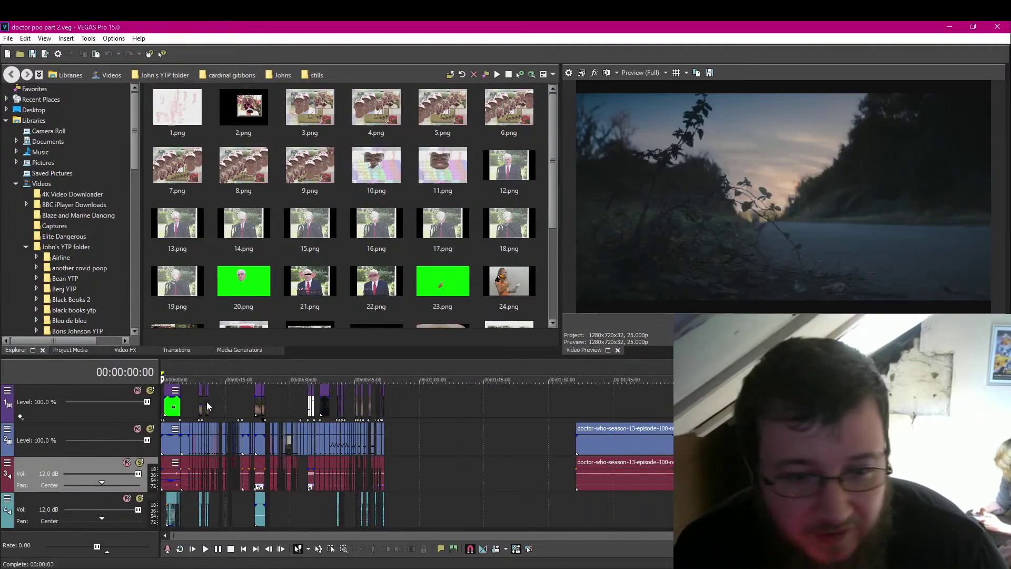
Play the beginning of the doctor poo part 2 timeline and stop around 00:00:04.08.
scroll(206, 401, "down", 2)
scroll(282, 447, "up", 5)
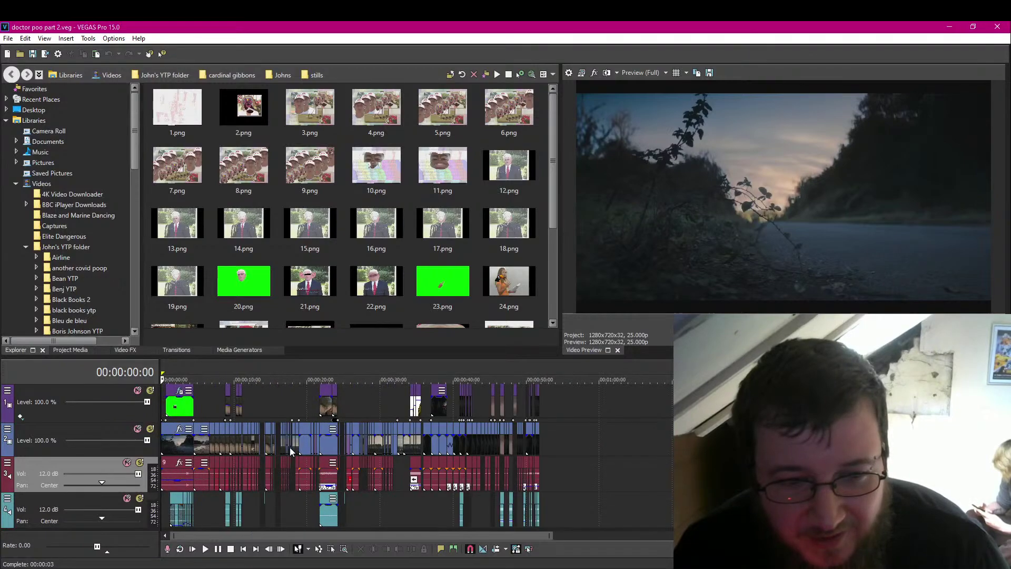
scroll(297, 462, "down", 2)
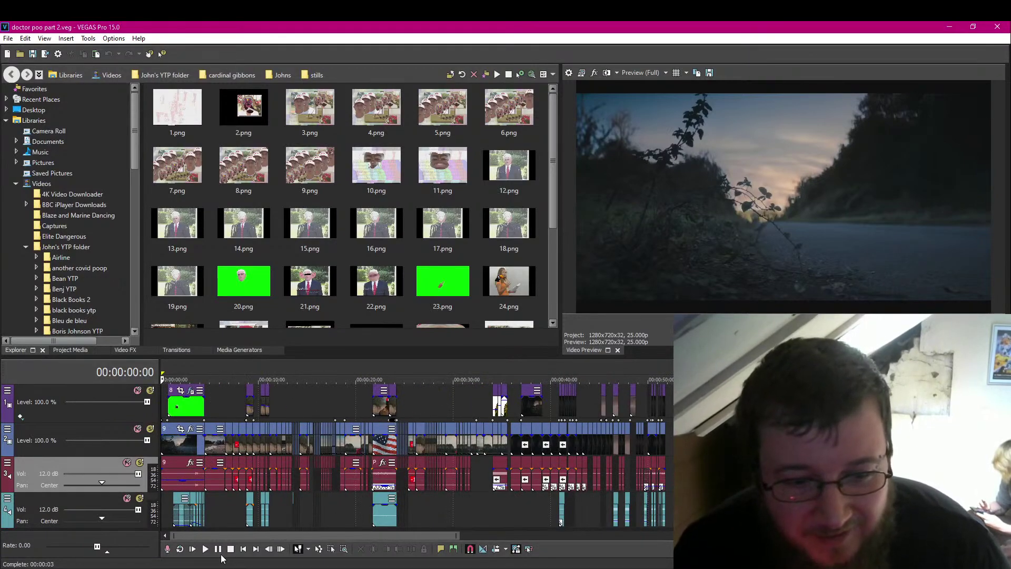
left_click(219, 550)
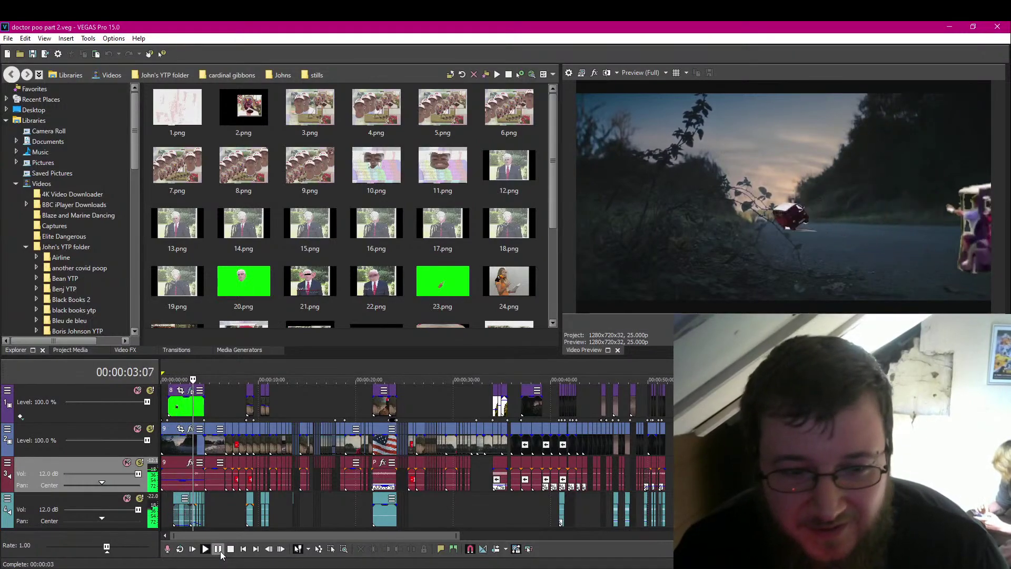
left_click(218, 550)
Step back through the green-screen clip 8 from 00:00:02.05 to about 00:00:01.08, where the Shooting Stars audio begins.
scroll(216, 457, "up", 4)
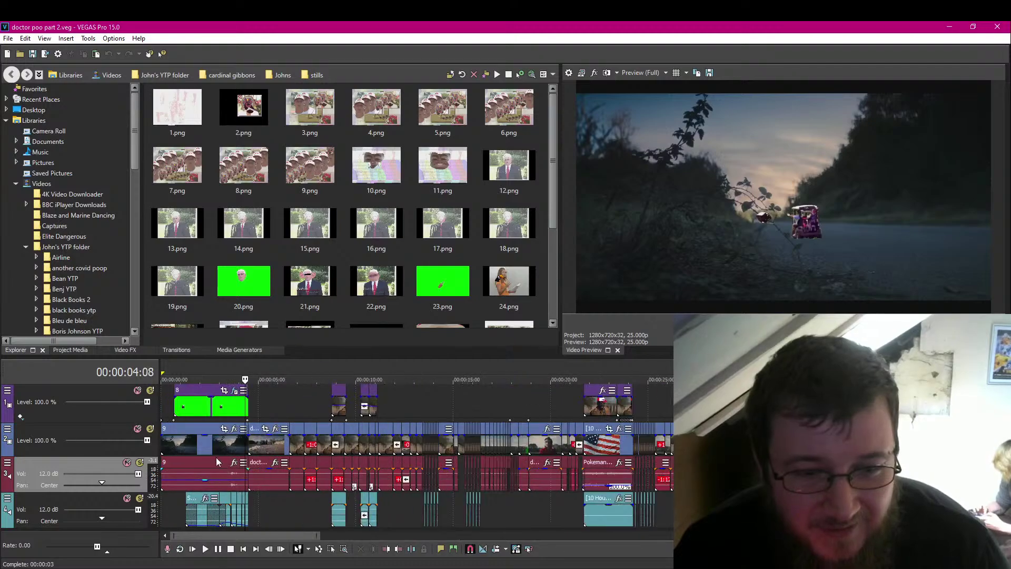
left_click(245, 407)
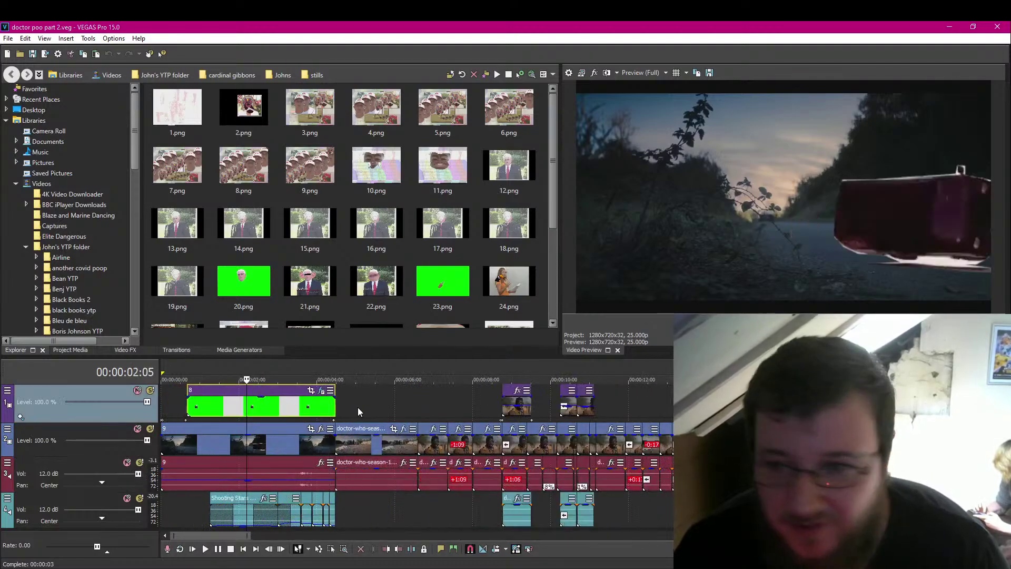
key("Left")
key("Left")
key("Left")
key("Left")
key("Left")
key("Left")
key("Left")
key("Left")
key("Left")
key("Left")
key("Left")
key("Left")
key("Left")
key("Left")
key("Left")
key("Left")
key("Left")
key("Left")
key("Left")
key("Left")
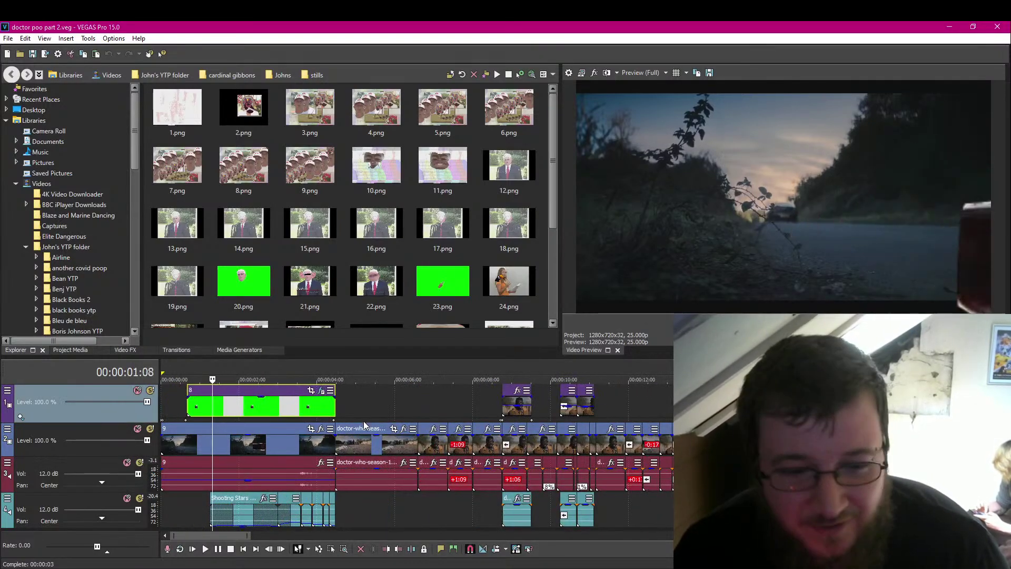
scroll(363, 421, "down", 2)
key("Right")
scroll(308, 411, "up", 2)
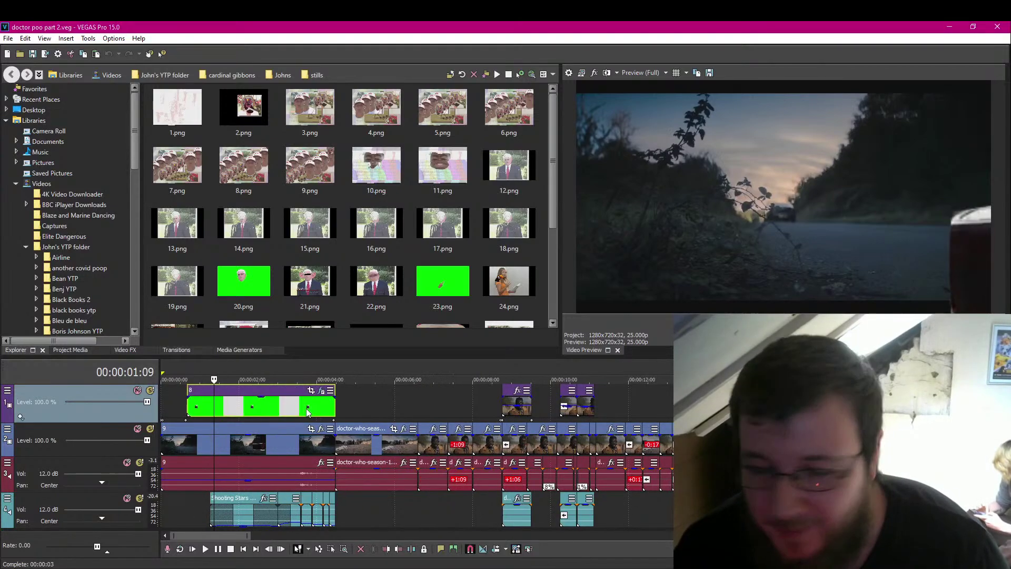
left_click(246, 412)
left_click(326, 417)
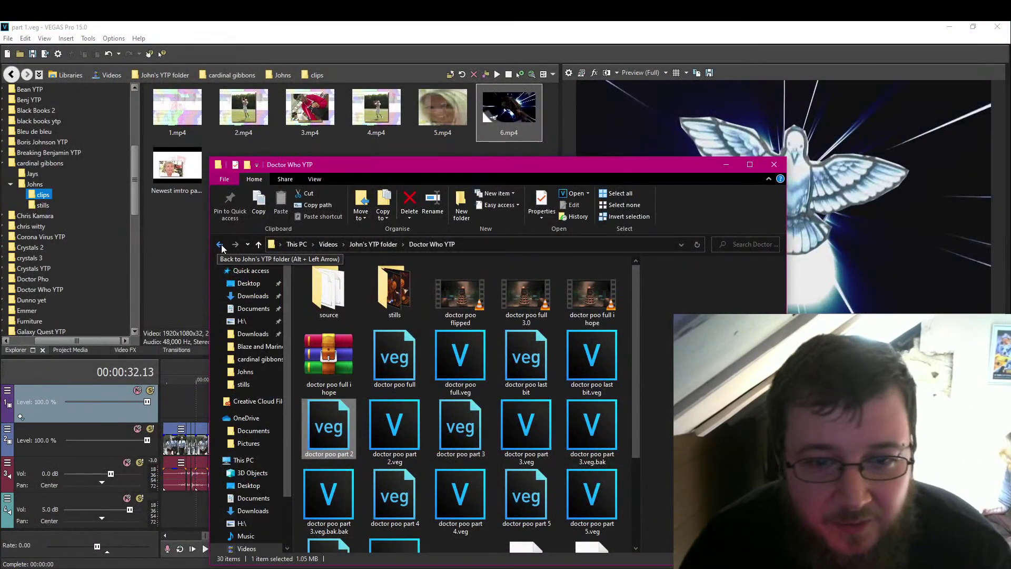
Go back to John's YTP folder and open Untitled.veg from the Furniture folder.
left_click(221, 245)
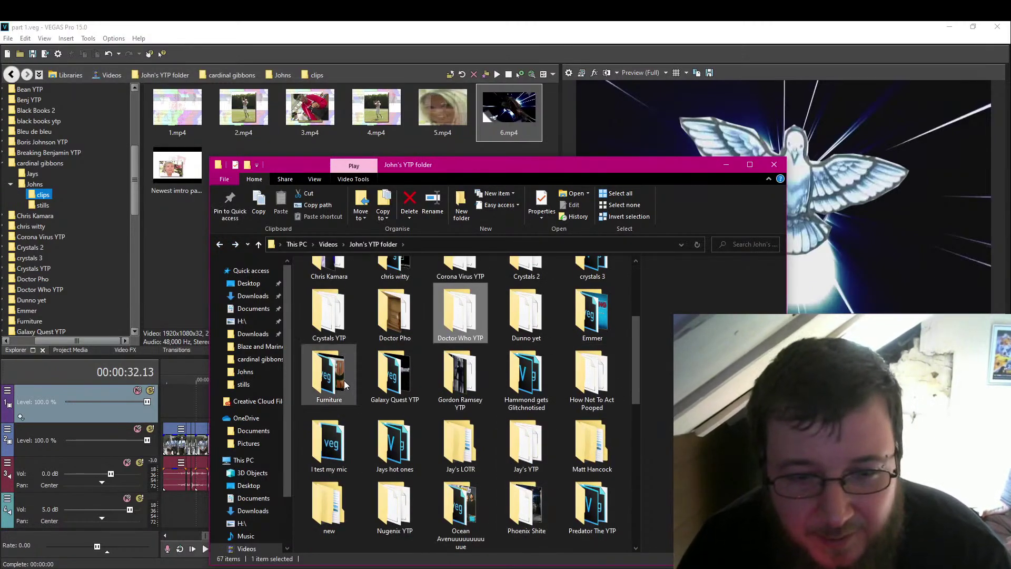
double_click(345, 384)
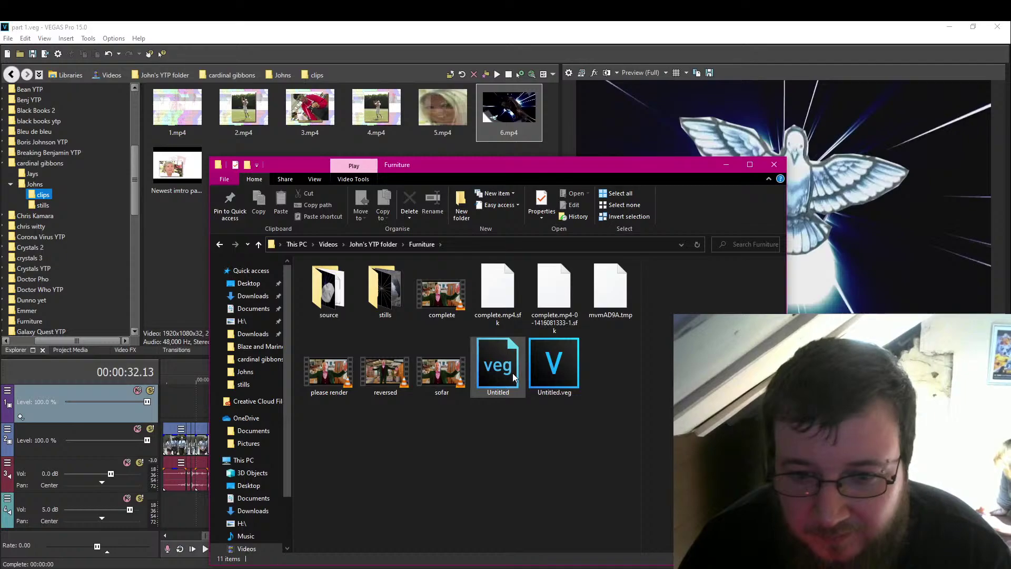
double_click(566, 369)
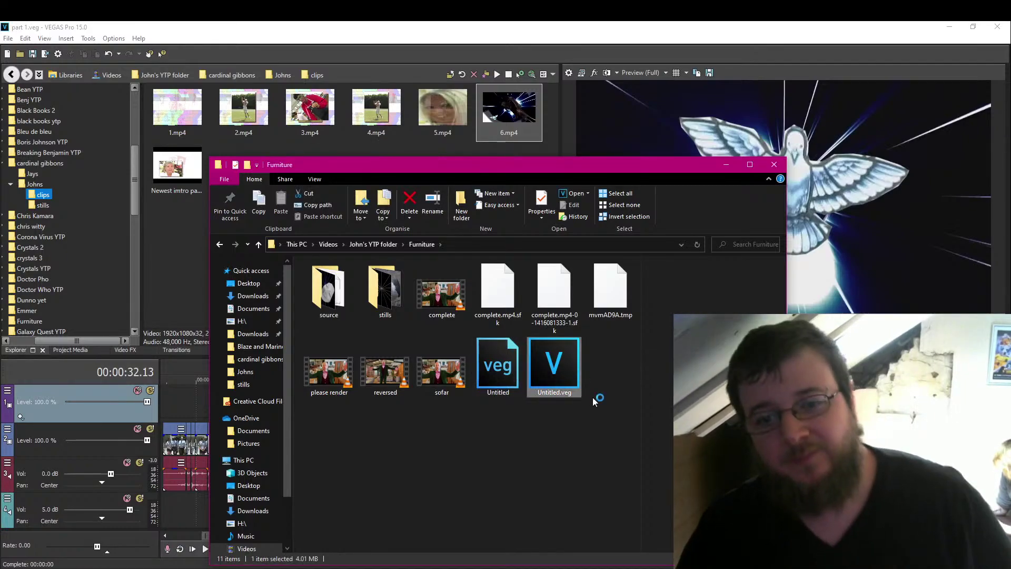
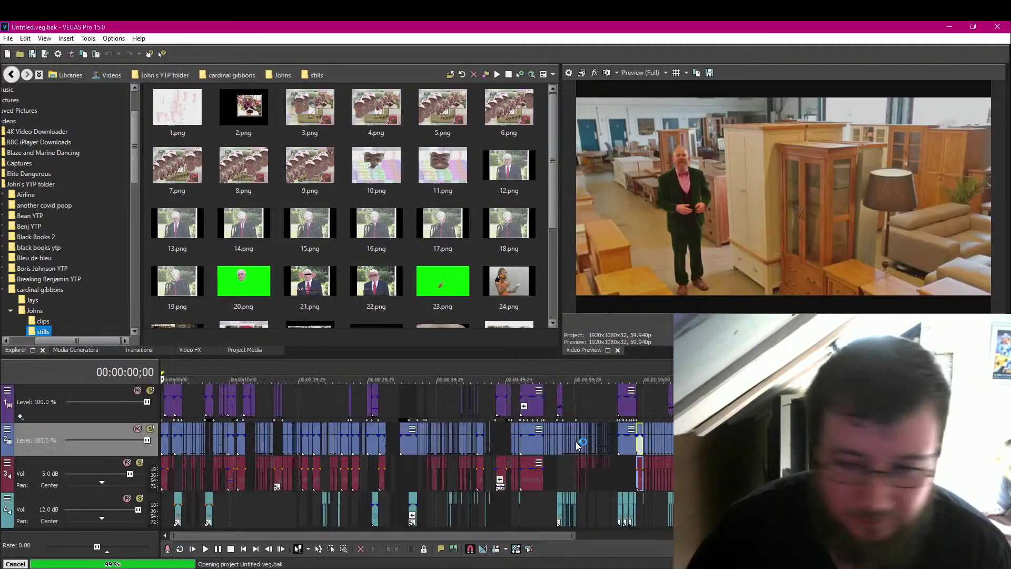
Locate the later part of the furniture project's timeline and play it from 00:01:46;14 onward.
scroll(580, 433, "down", 5)
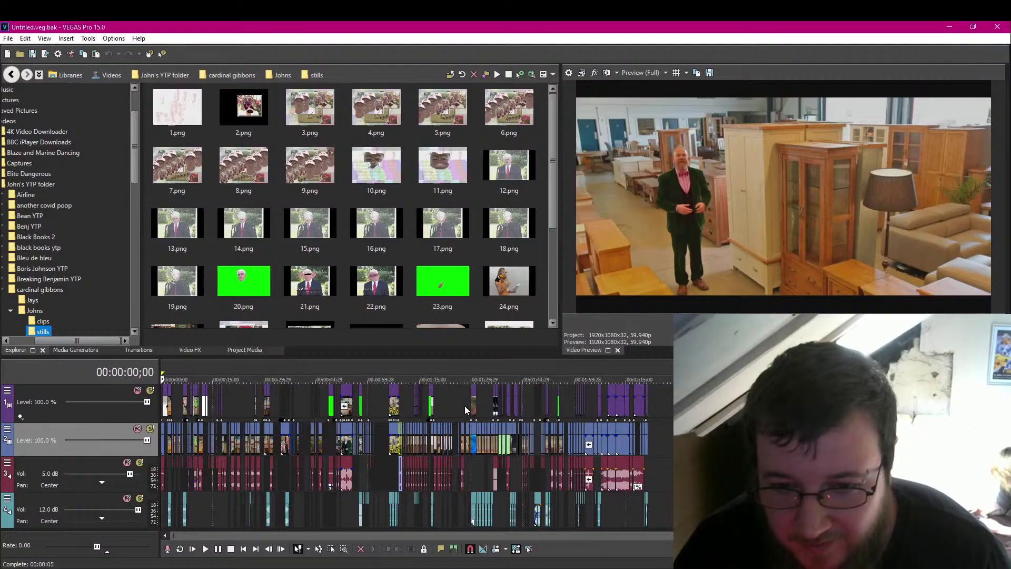
left_click(464, 405)
scroll(464, 406, "up", 3)
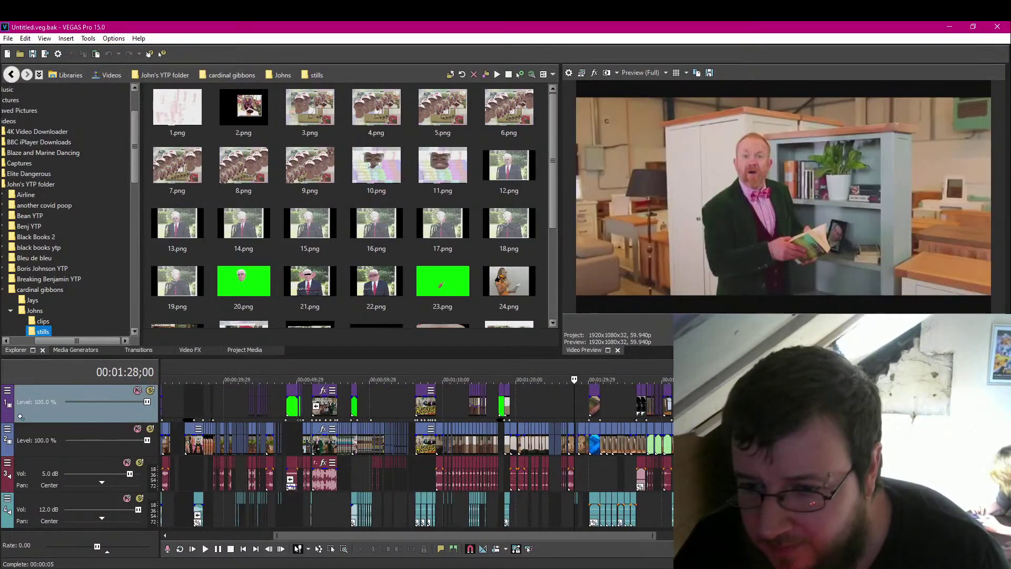
left_click(707, 405)
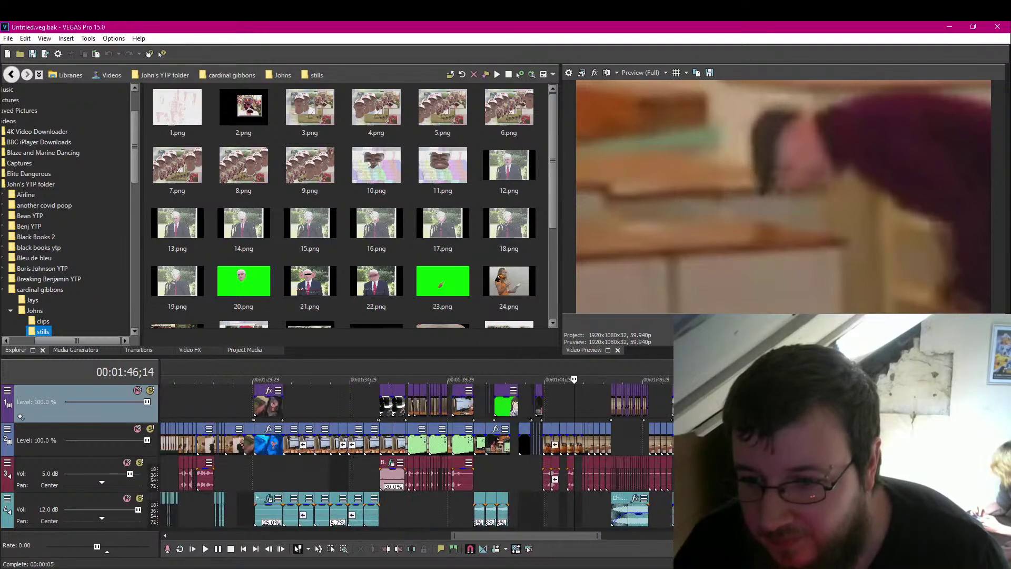
left_click(217, 548)
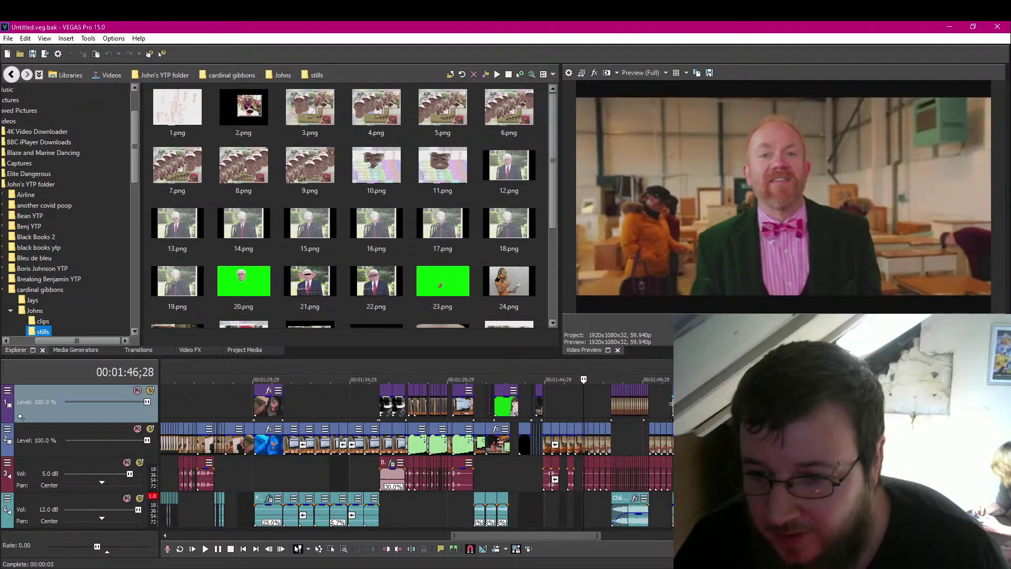
right_click(678, 407)
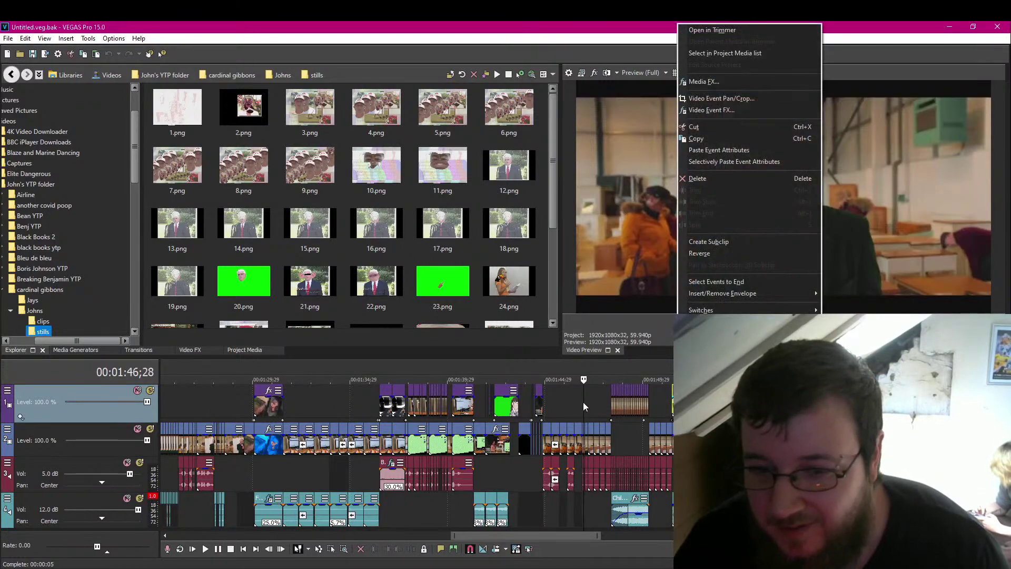
left_click(583, 402)
left_click(218, 549)
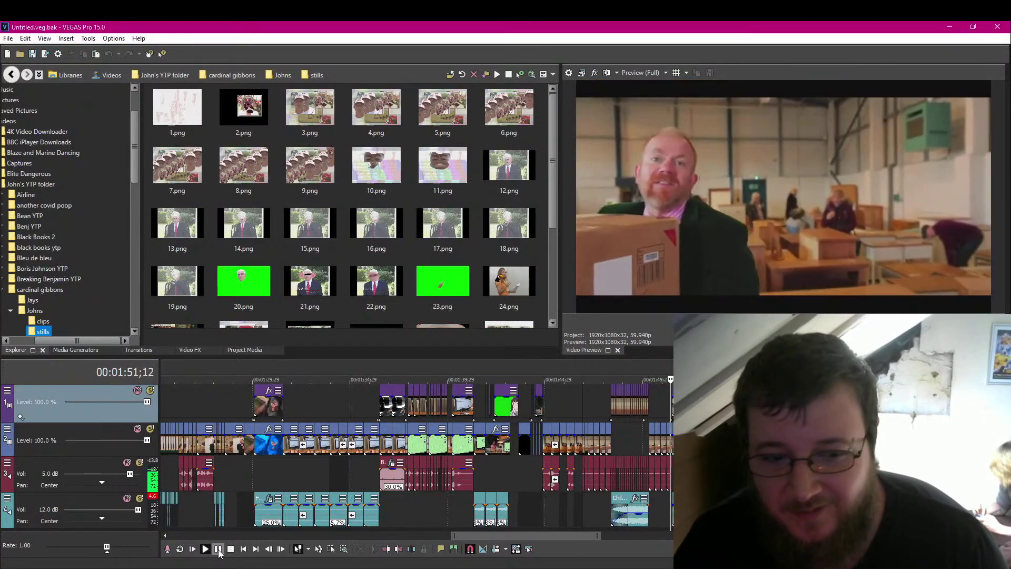
Copy the spinning van event near 00:01:52;23 on the furniture project's timeline and close that project.
left_click(218, 549)
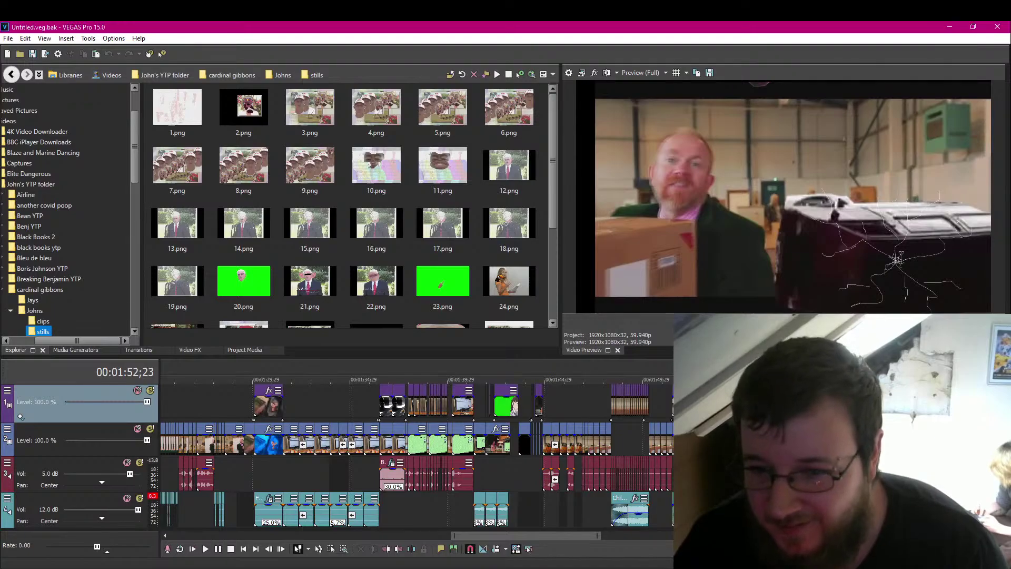
right_click(686, 406)
right_click(676, 405)
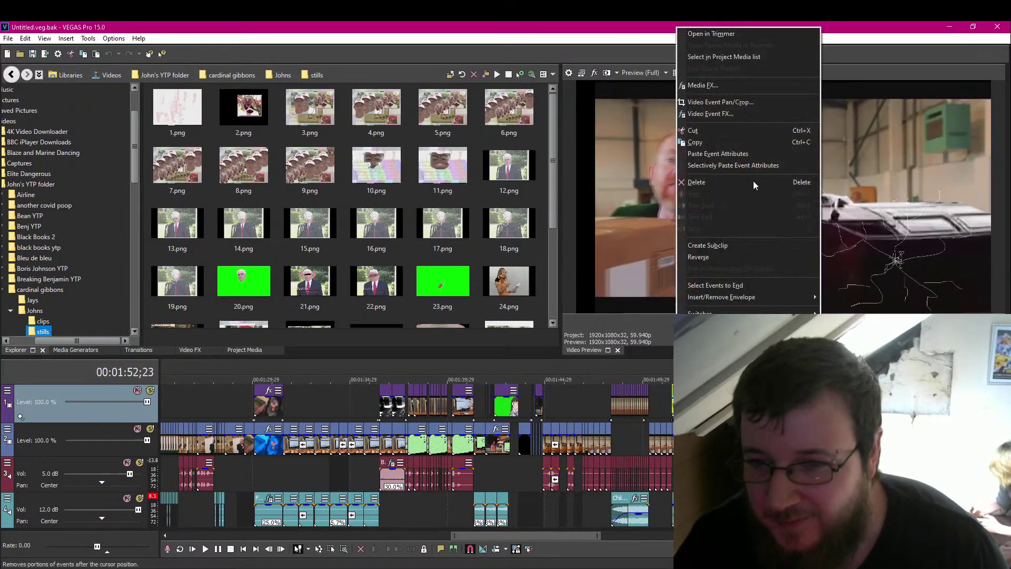
left_click(724, 147)
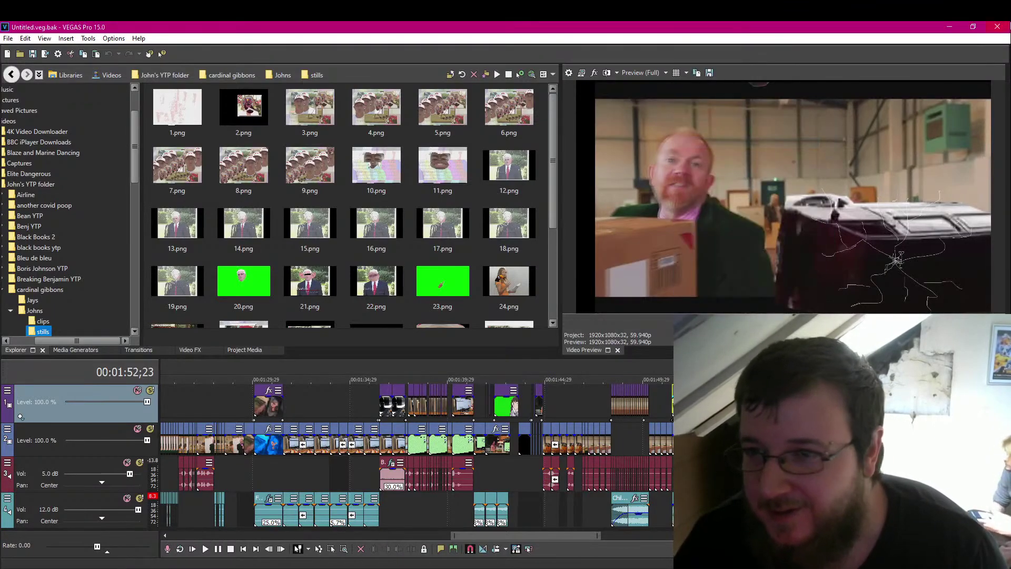
left_click(995, 28)
left_click(772, 166)
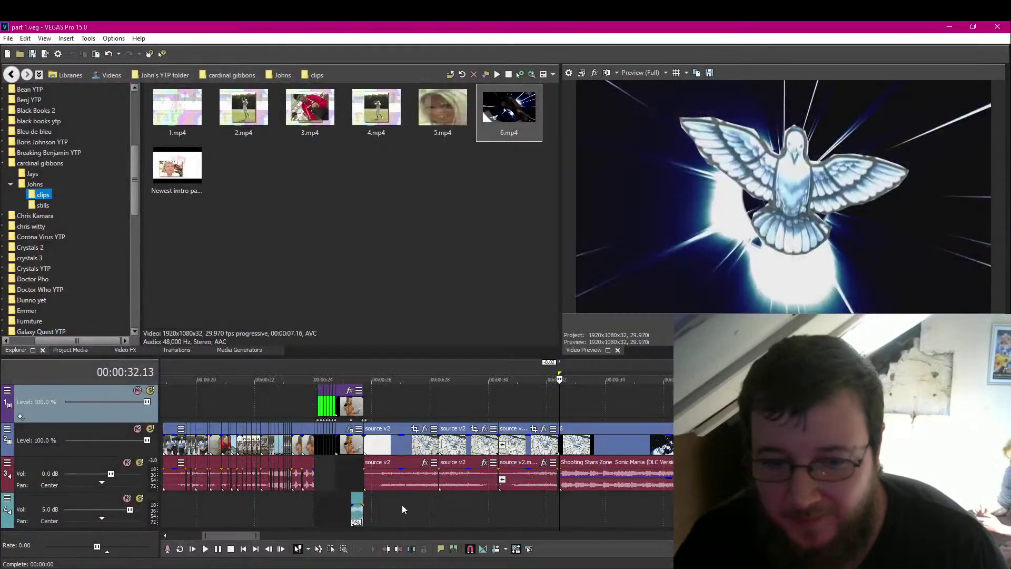
Paste the van event on track 1 at 00:00:32.11, above the start of clip 6, and play it.
left_click(558, 402)
scroll(558, 403, "up", 2)
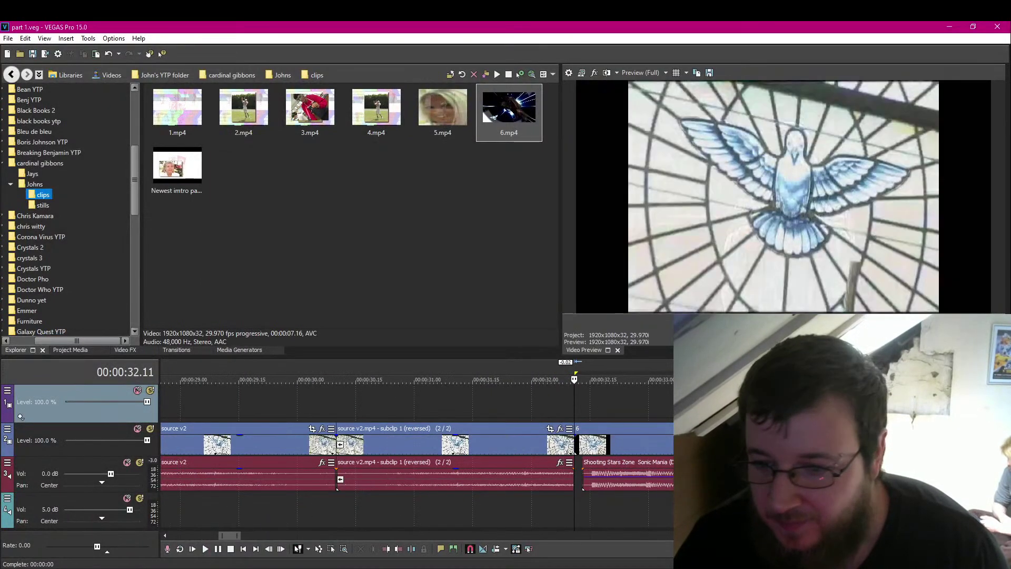
left_click(96, 53)
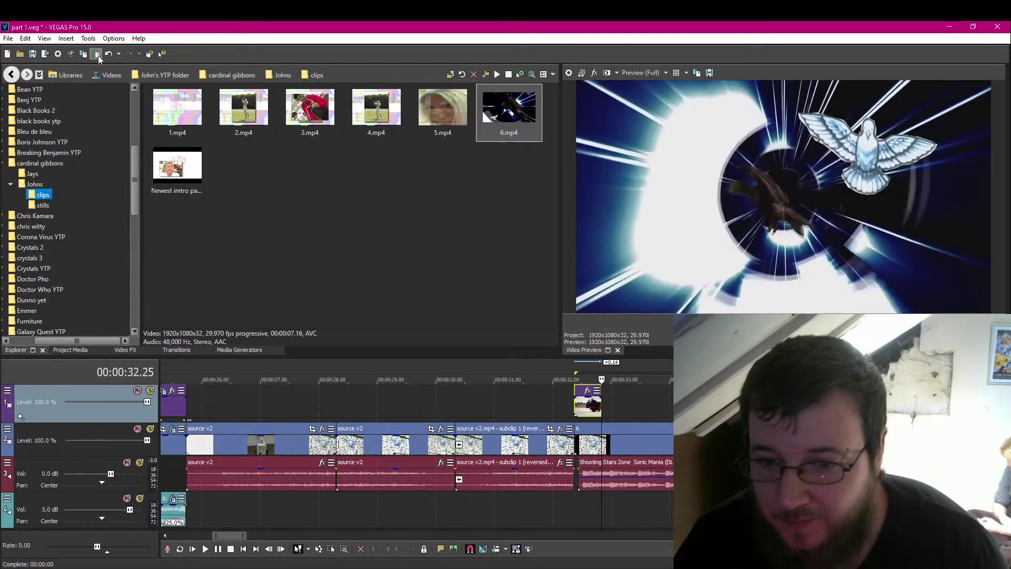
left_click(585, 410)
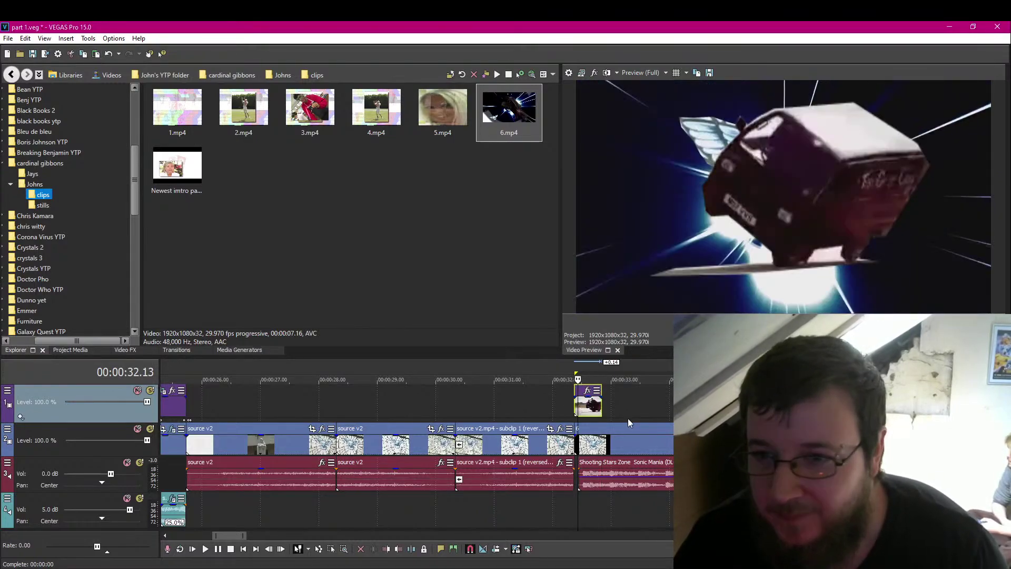
key("space")
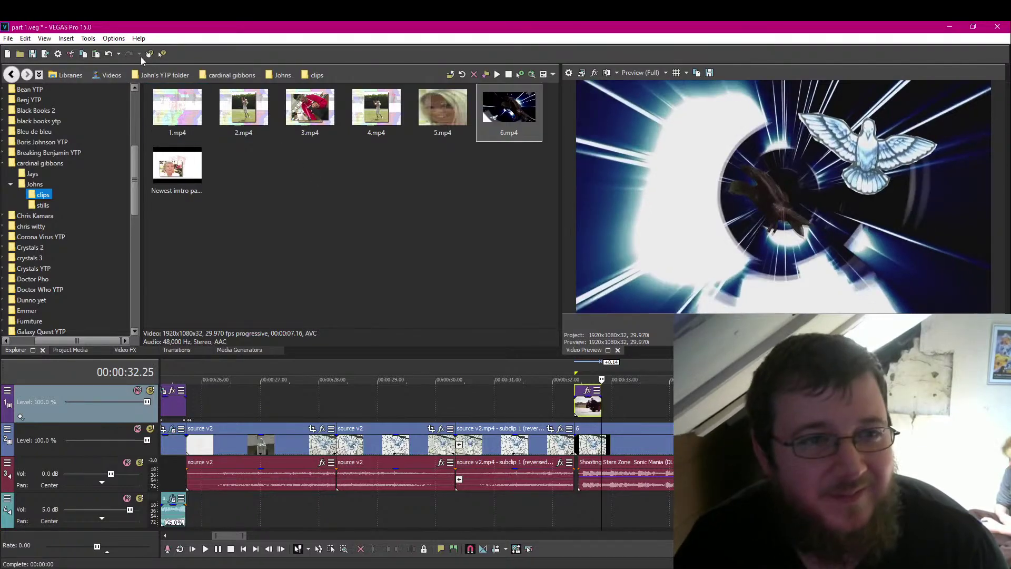
Paste copies of the van event back to back on track 1 until they span the length of clip 6.
left_click(94, 54)
left_click(95, 54)
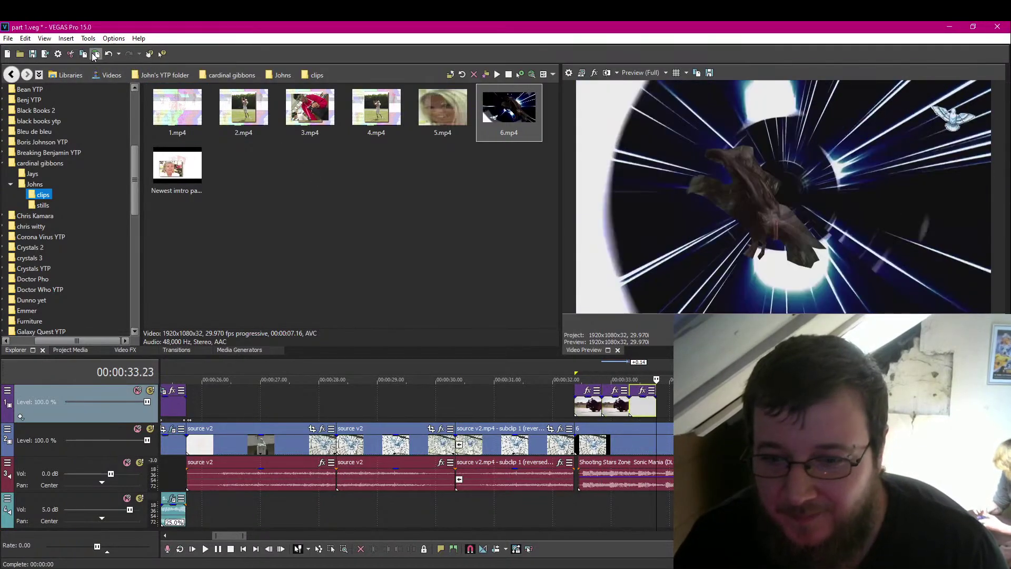
left_click(95, 54)
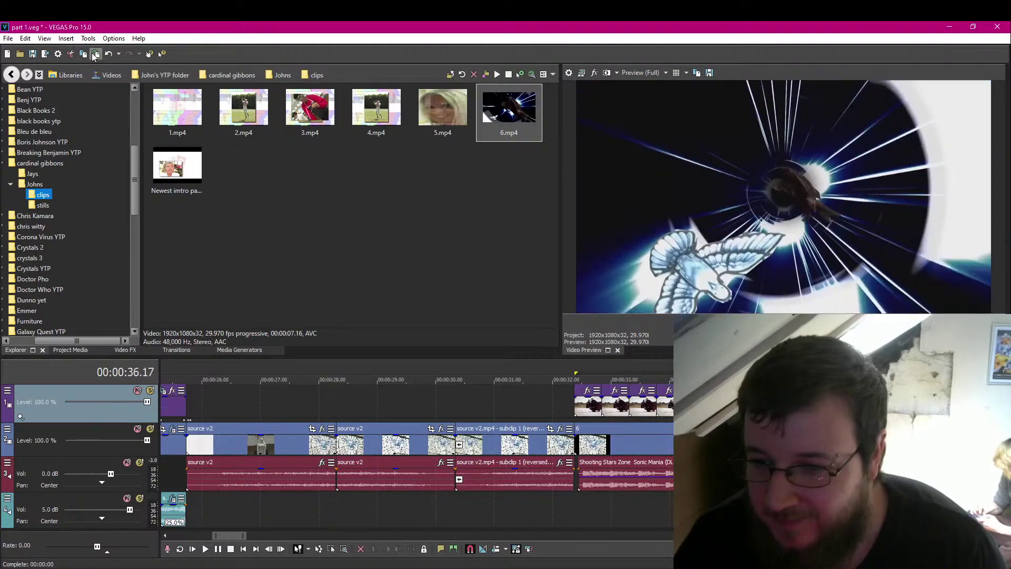
key("Down")
key("Down")
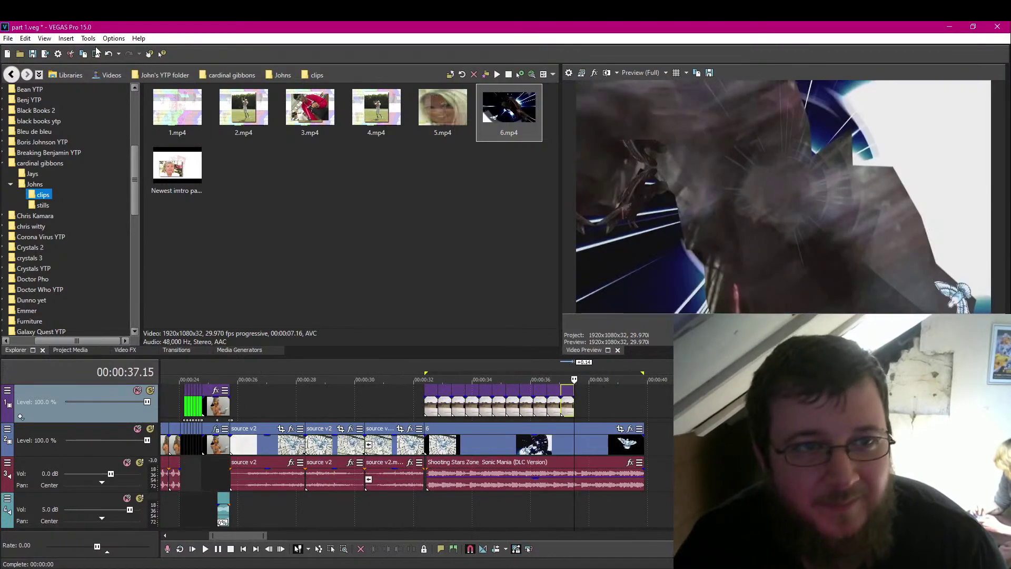
key("ctrl+v")
key("ctrl+v")
key("ctrl+v")
key("ctrl+v")
key("ctrl+v")
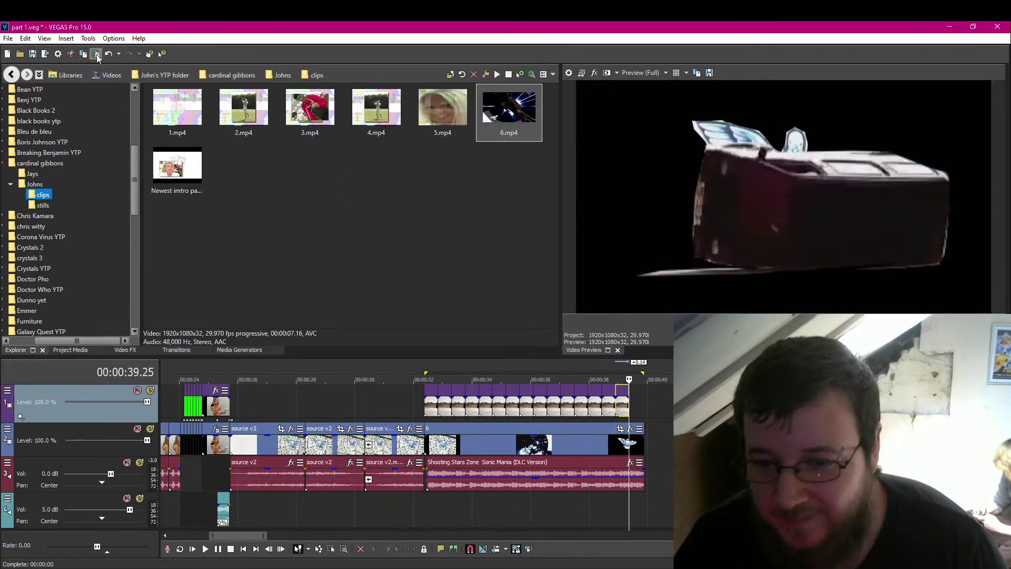
Shift the row of van events on track 1 one frame later, to start at 00:00:32.12.
left_click(416, 401)
left_click(435, 400)
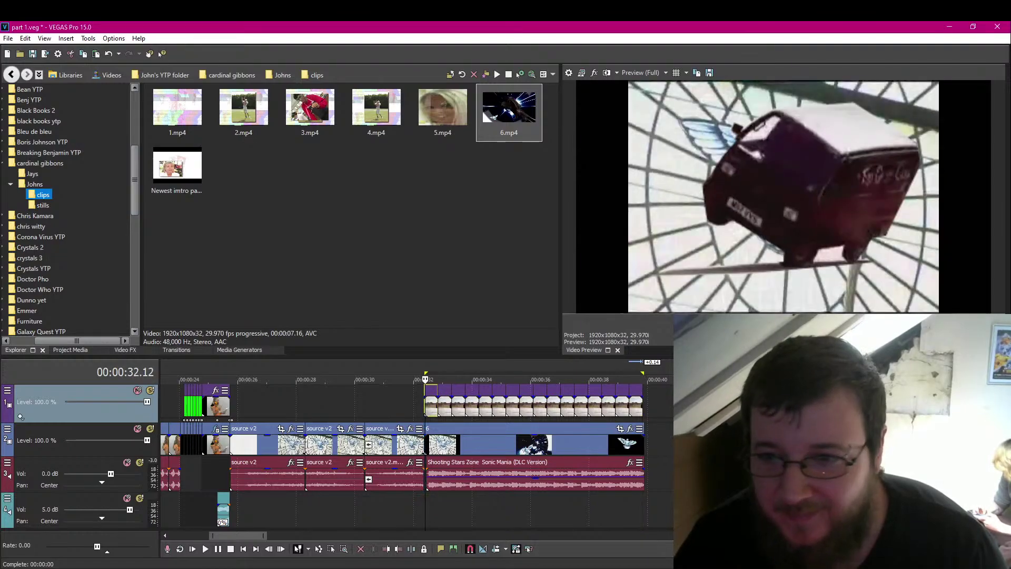
key("Up")
key("Up")
key("Up")
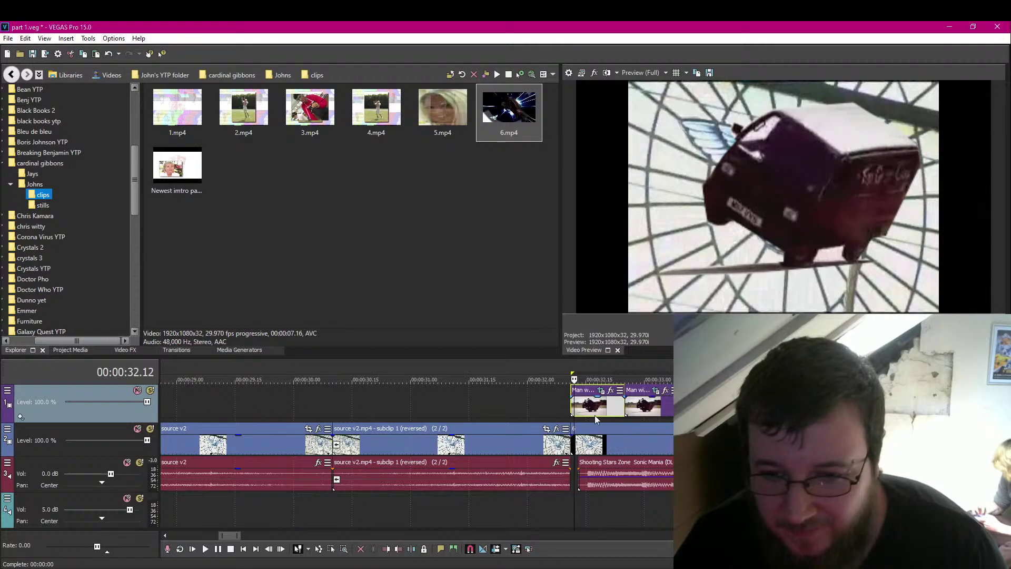
left_click_drag(592, 402, 596, 403)
key("Right")
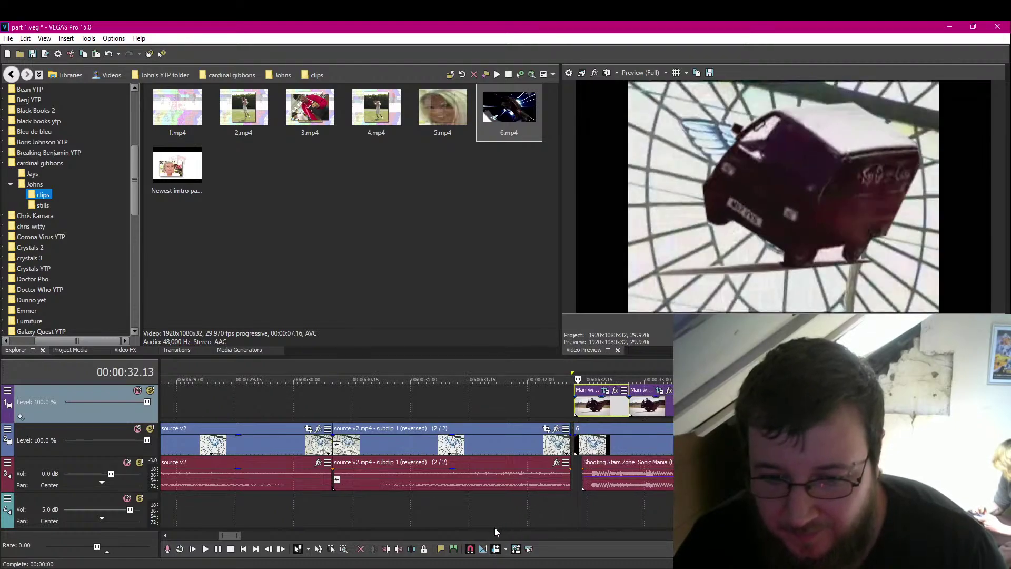
Move clip 6's video and the Shooting Stars audio one frame earlier each.
left_click_drag(615, 448, 612, 447)
left_click(607, 488)
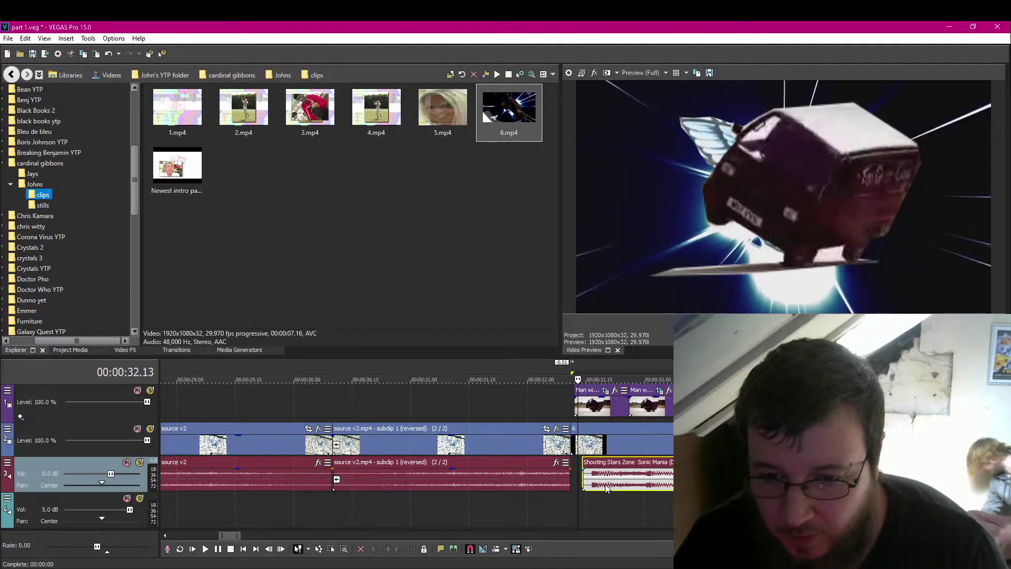
left_click_drag(605, 488, 602, 488)
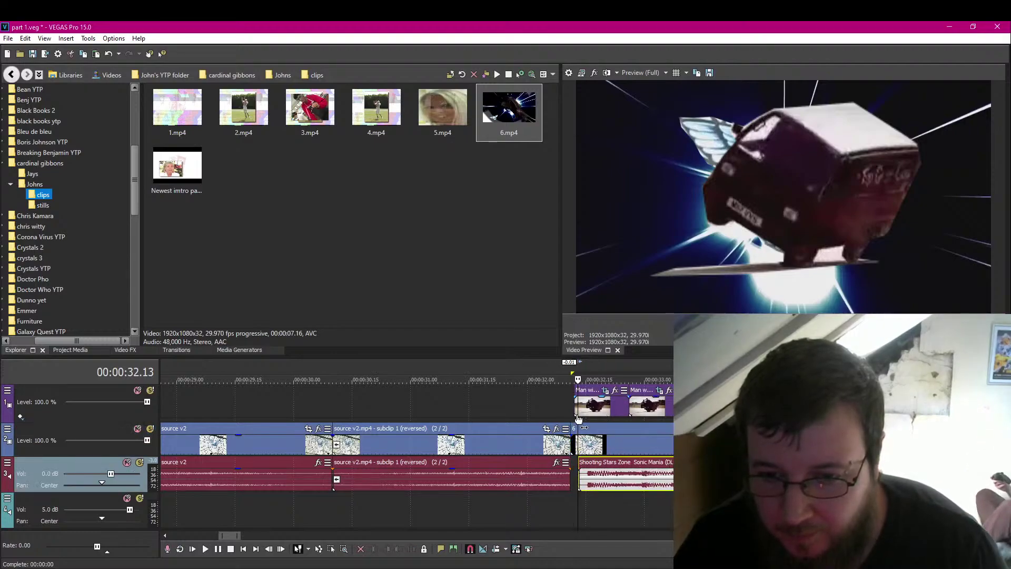
Shift the van events one more frame later to start at 00:00:32.13 and save the project.
left_click(596, 410)
left_click_drag(596, 411, 600, 410)
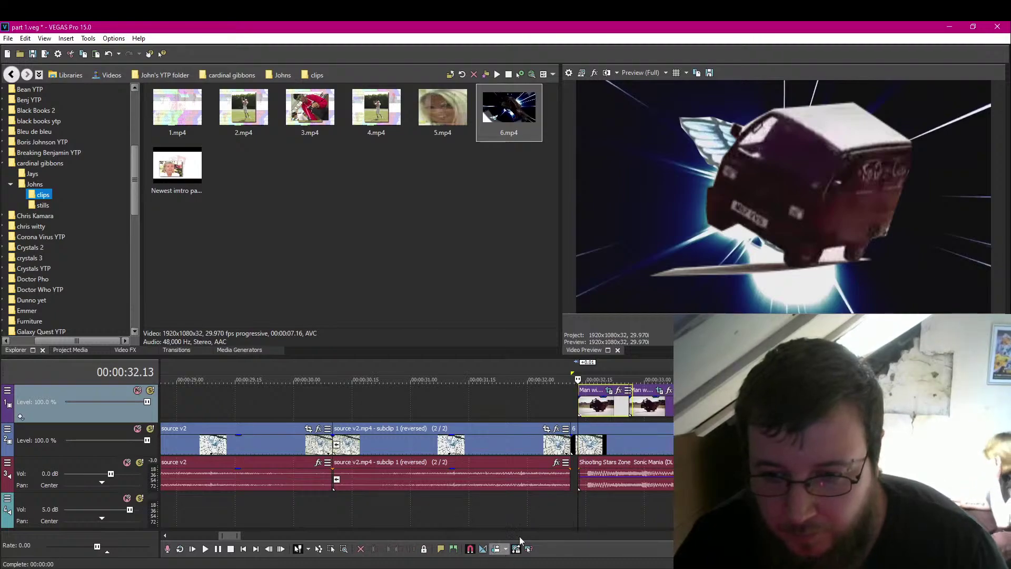
left_click_drag(667, 410, 671, 410)
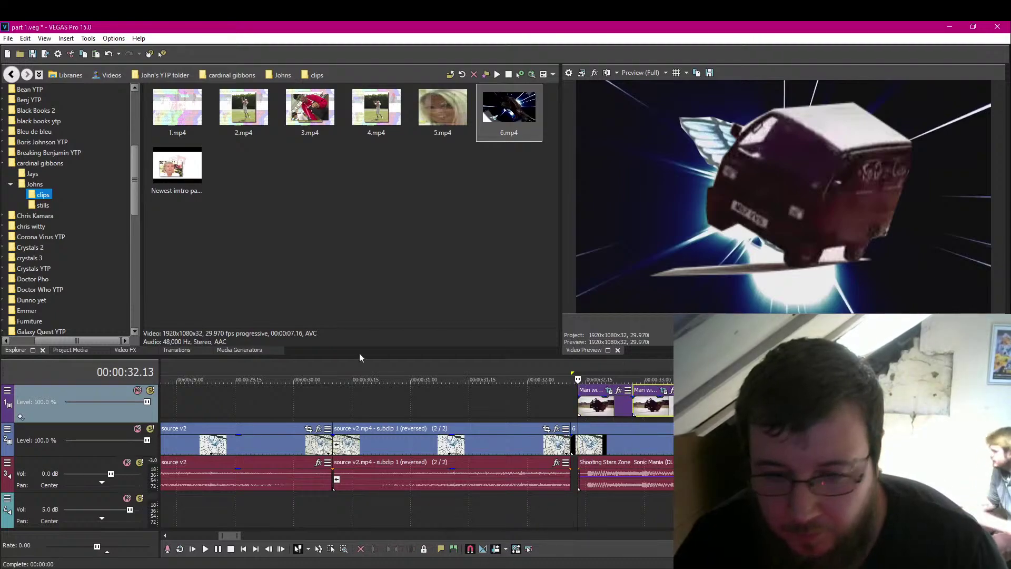
key("ctrl+s")
scroll(506, 429, "down", 4)
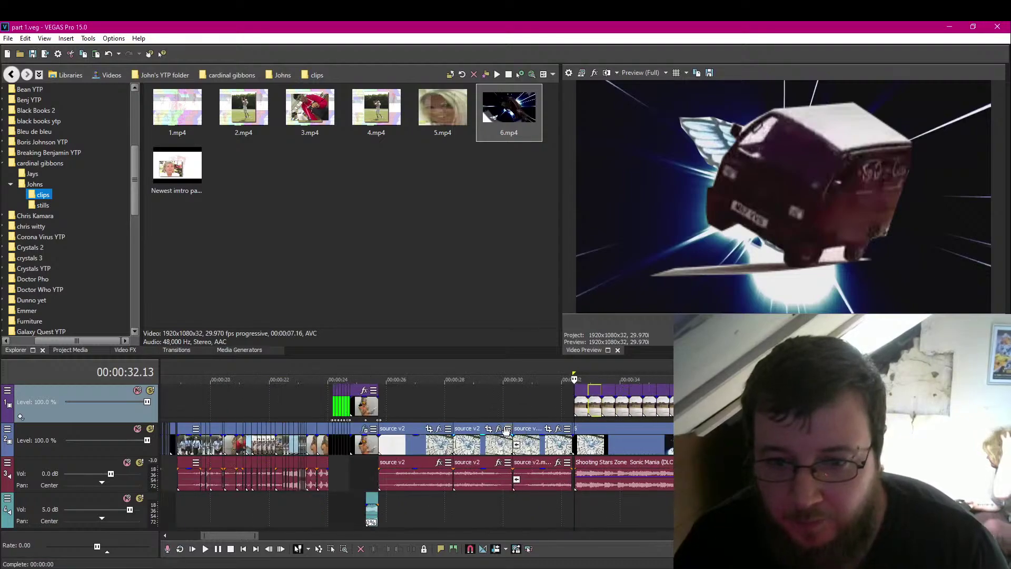
key("ctrl+s")
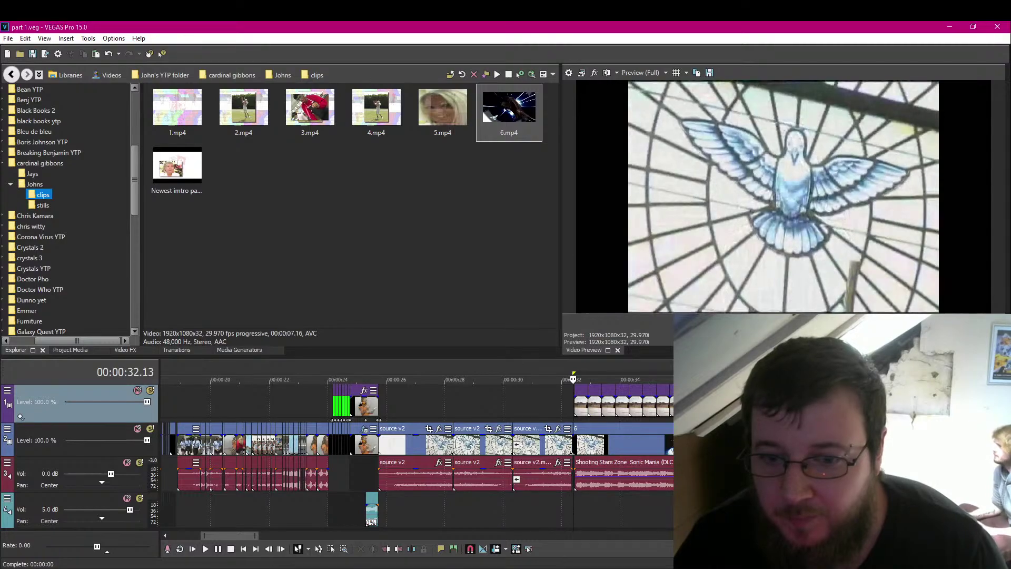
Open Track Motion for track 1 and create a position keyframe at 00:00:32.12, just before the van appears.
key("Left")
key("Left")
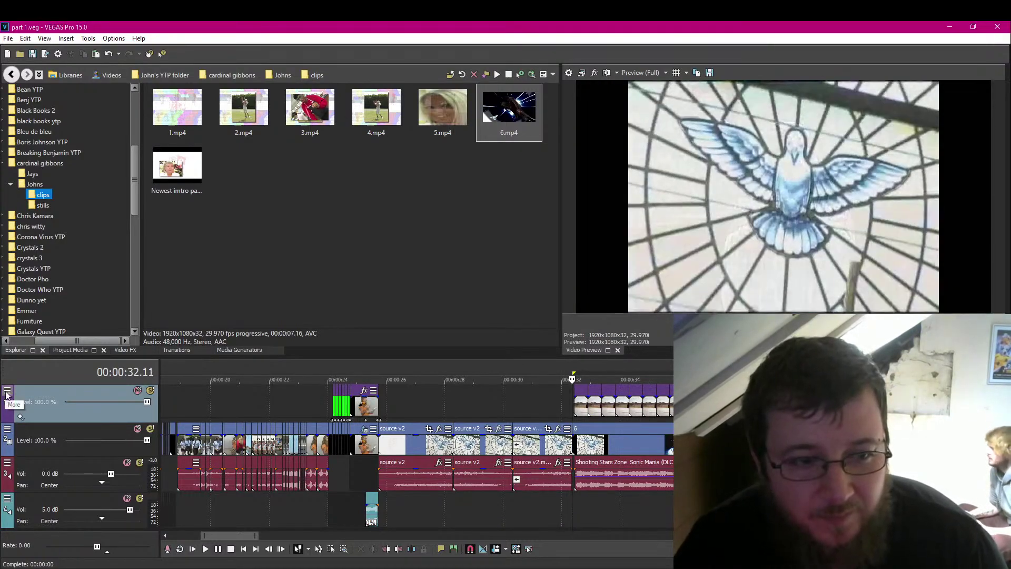
key("Right")
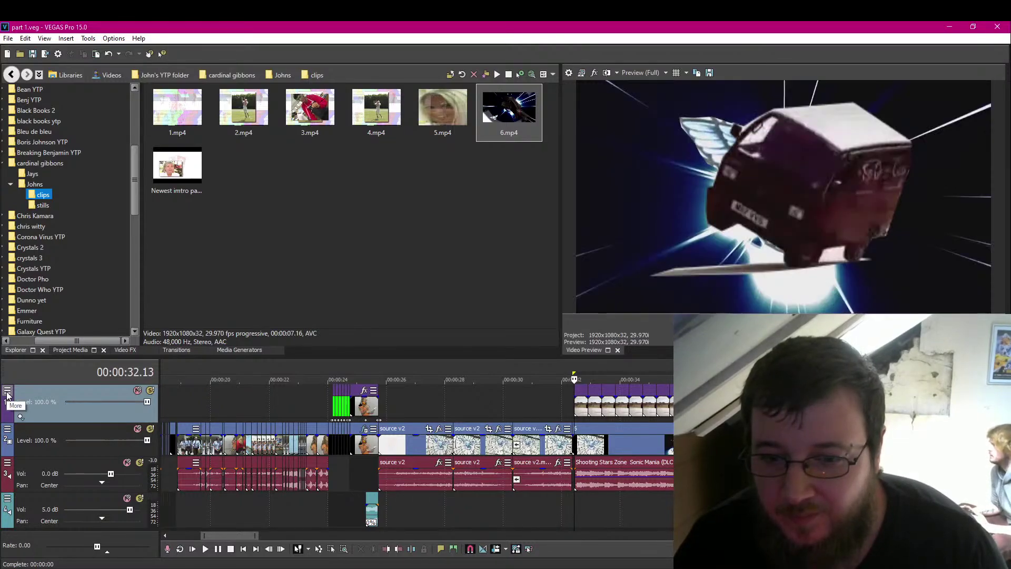
left_click(8, 393)
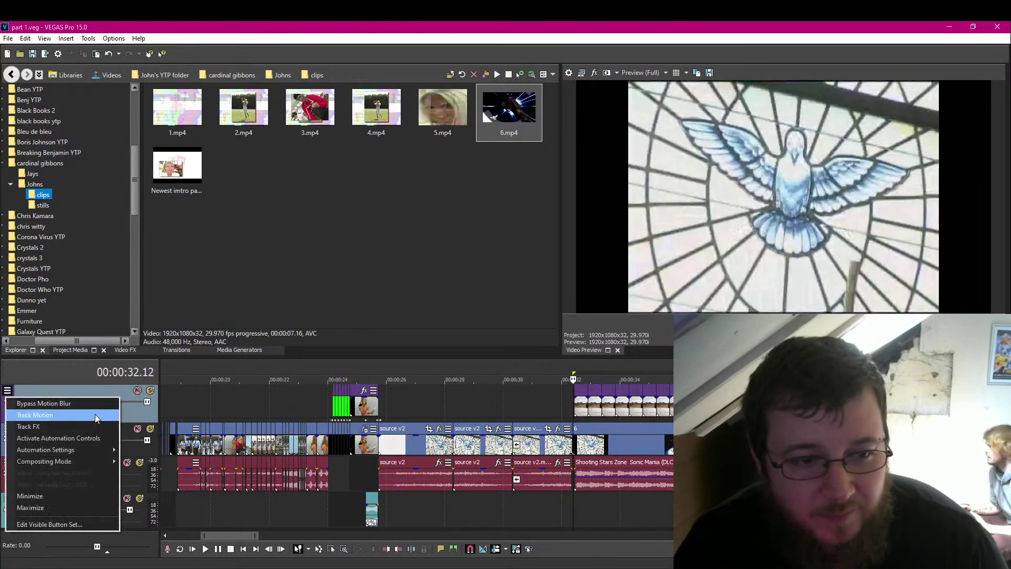
left_click(32, 416)
left_click(140, 352)
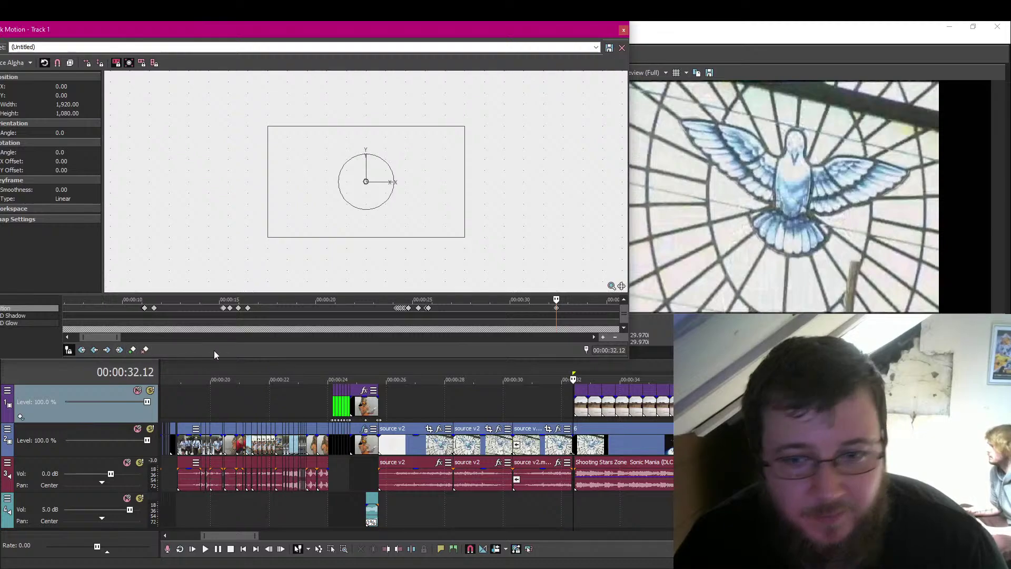
left_click(594, 337)
At 00:00:32.13, shrink track 1 to about 570 × 321 and move it off-frame to about X -1,160, Y -457.
key("Right")
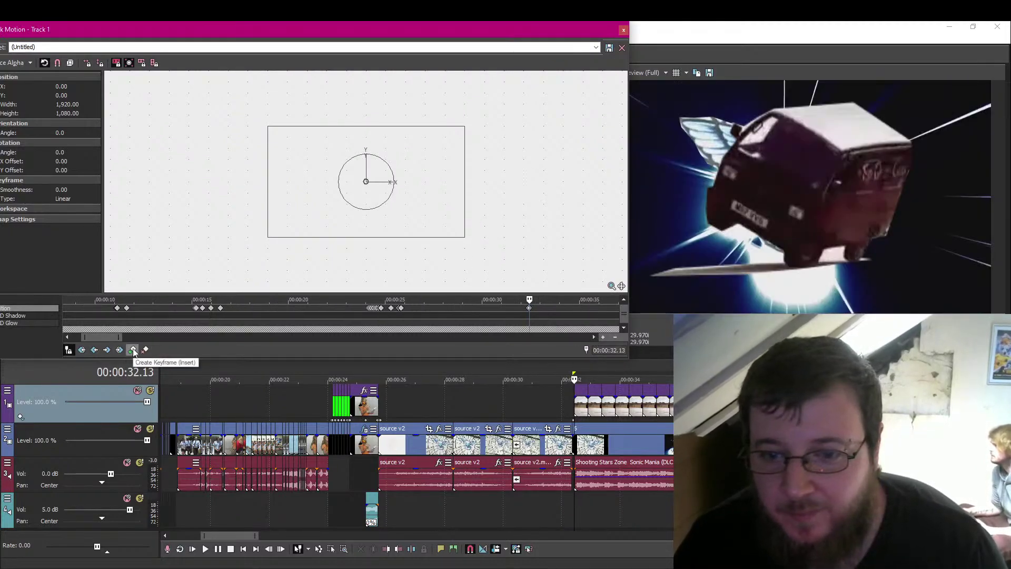
left_click(963, 536)
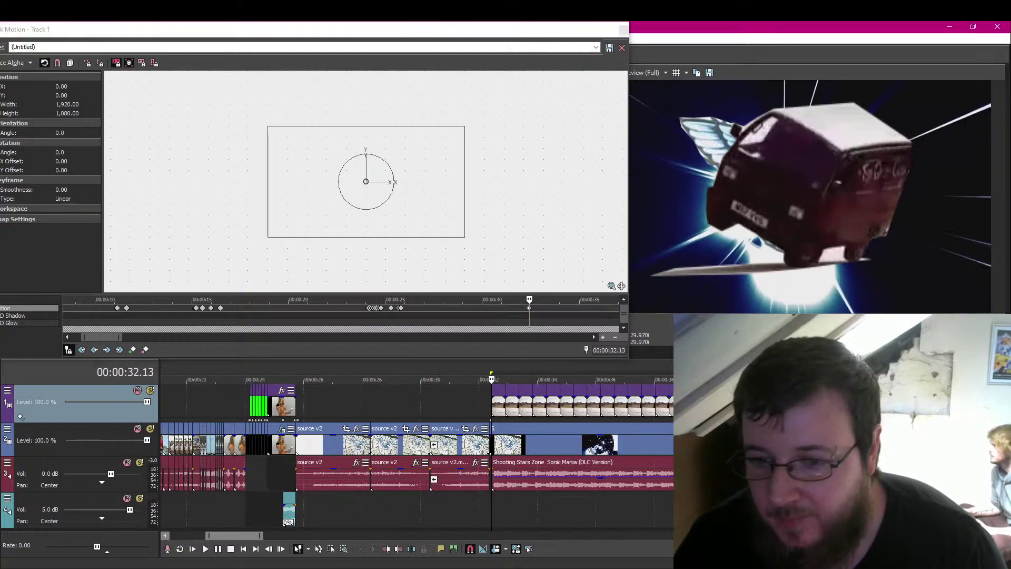
left_click(964, 535)
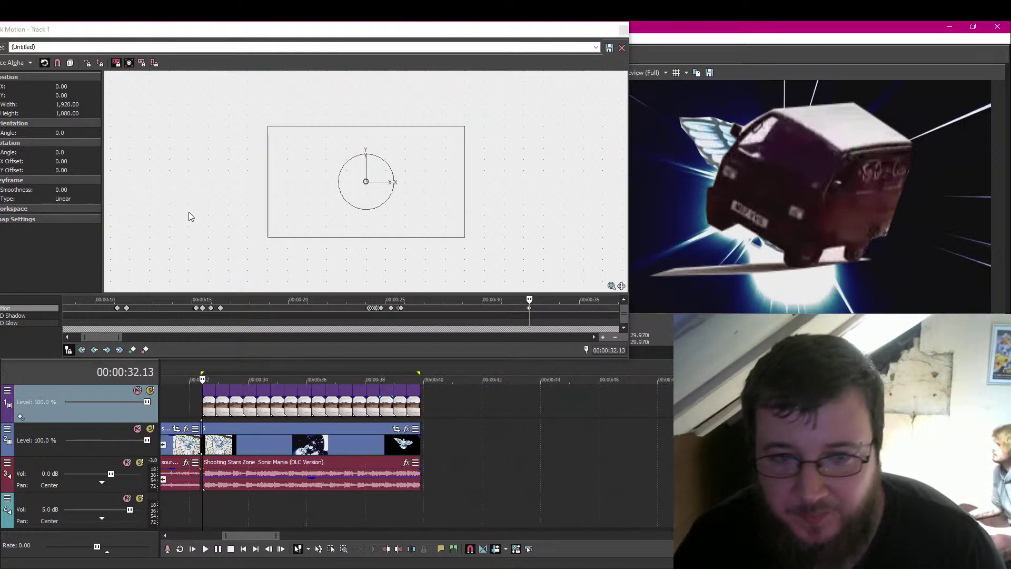
left_click_drag(462, 235, 249, 234)
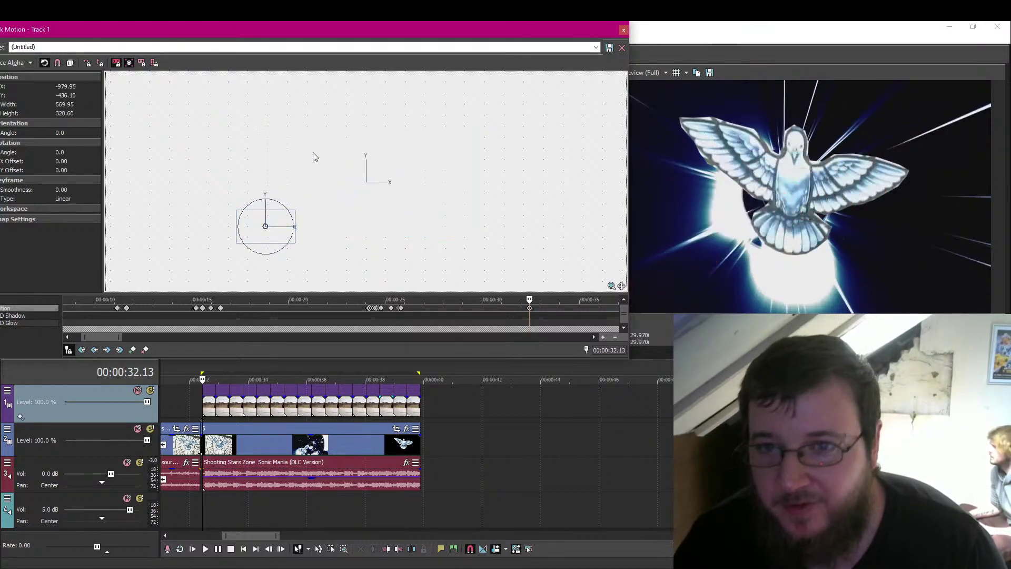
left_click_drag(630, 129, 550, 116)
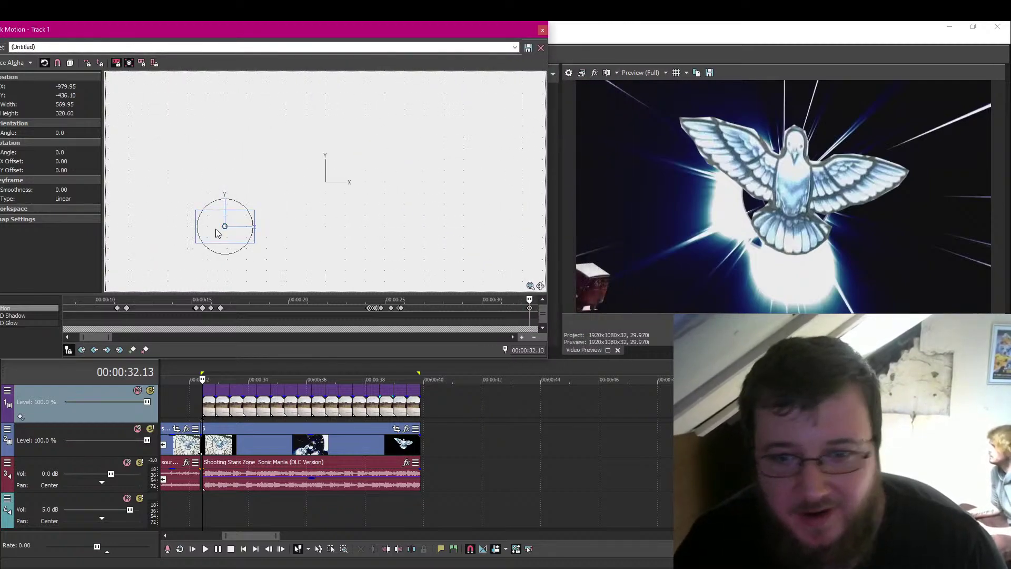
left_click_drag(216, 233, 199, 235)
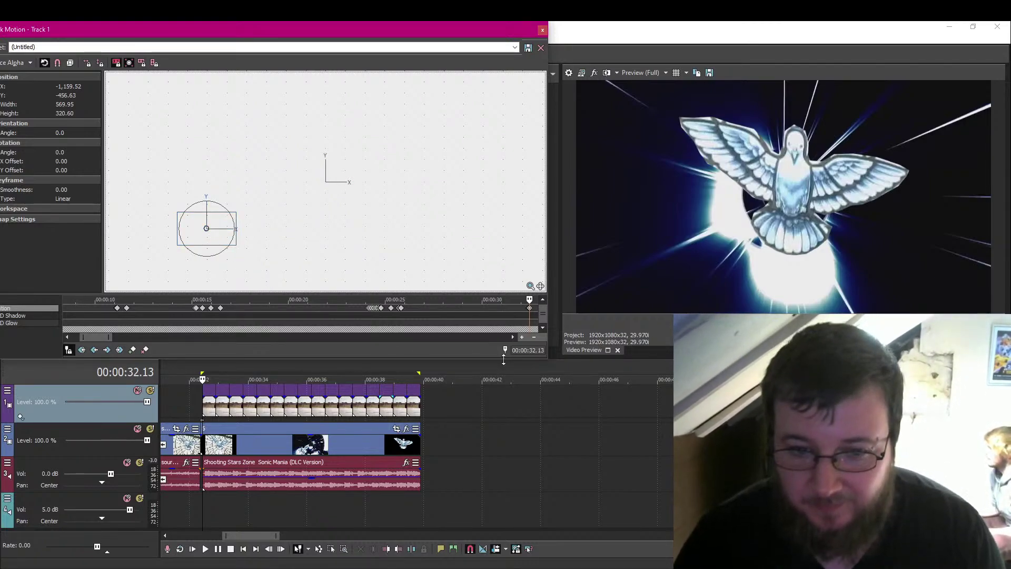
Play the Shooting Stars sequence from 00:00:32.13 and stop at about 00:00:34.15.
left_click(219, 445)
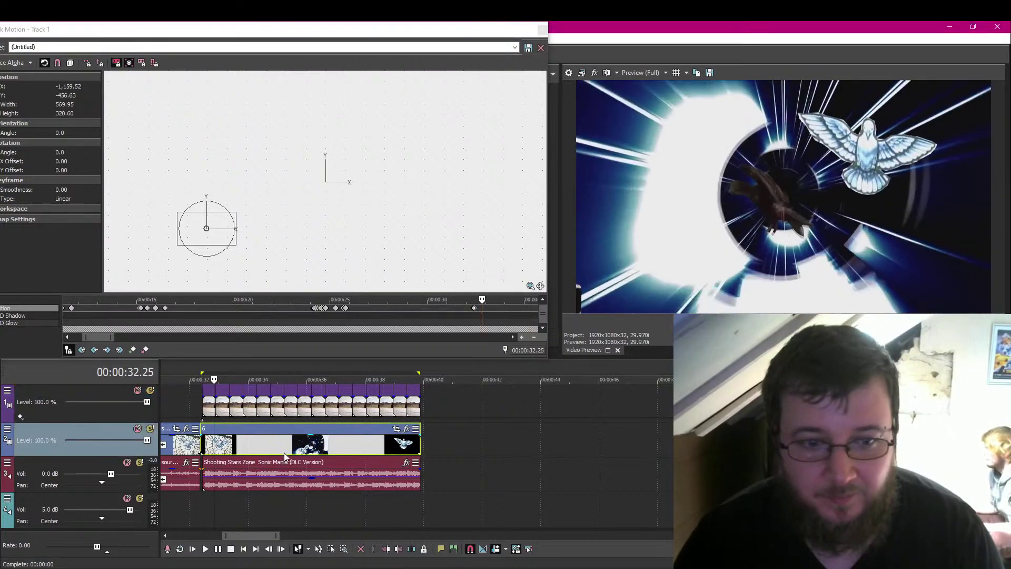
left_click(230, 548)
left_click(219, 550)
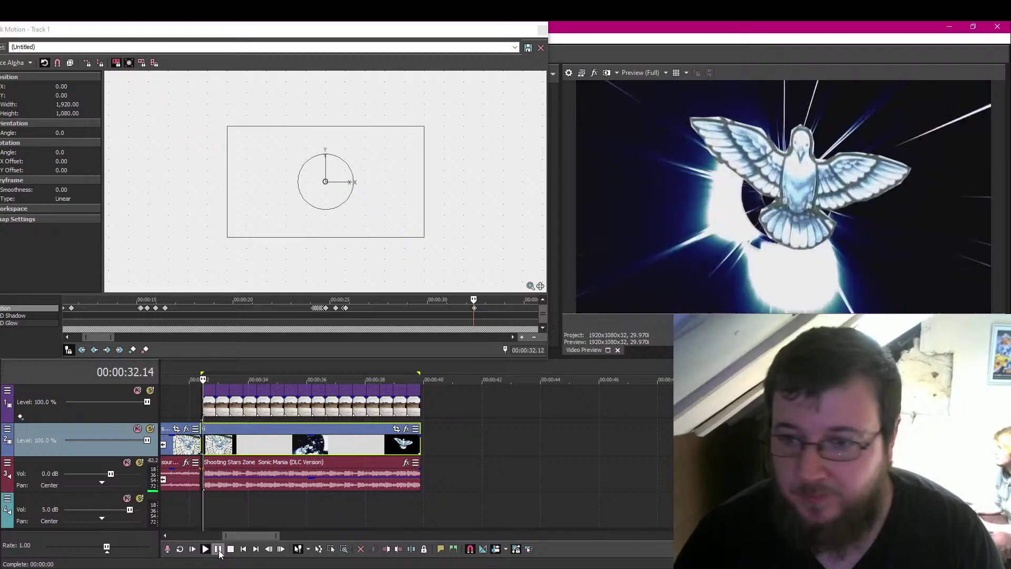
left_click(218, 549)
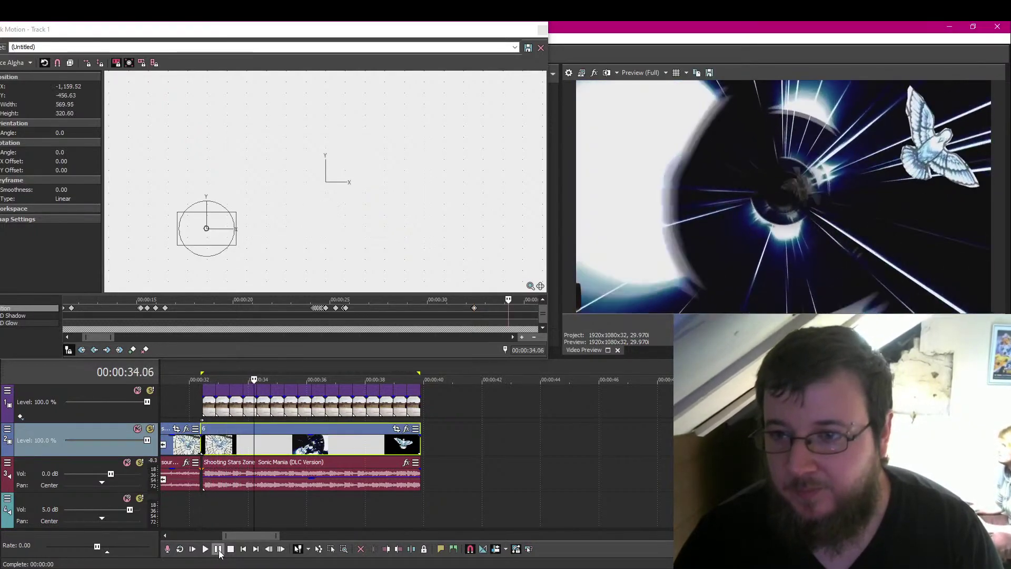
left_click(218, 549)
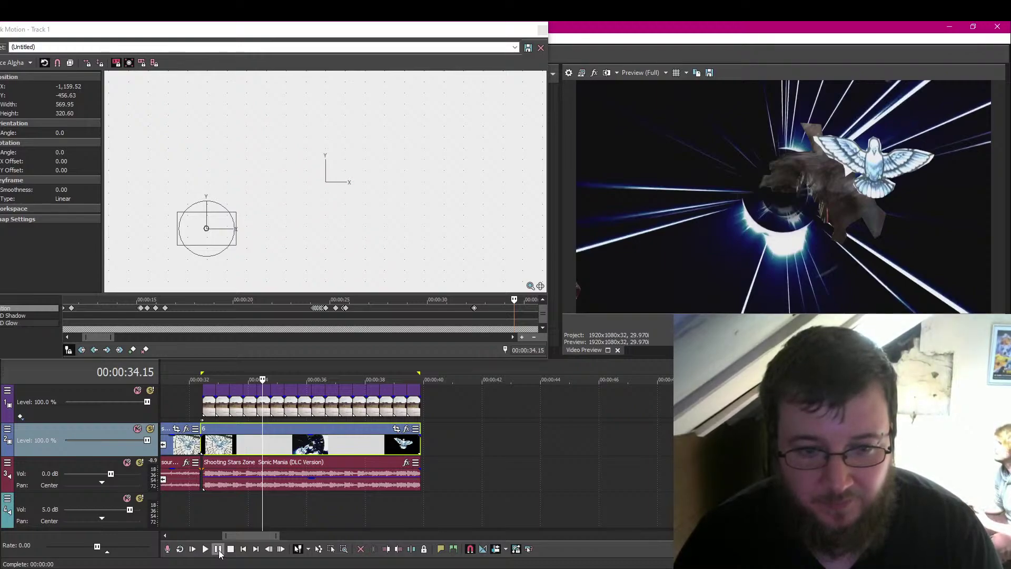
Play the Shooting Stars sequence on from 00:00:34.15 in short bursts and stop at 00:00:36.04.
left_click(219, 551)
left_click(219, 550)
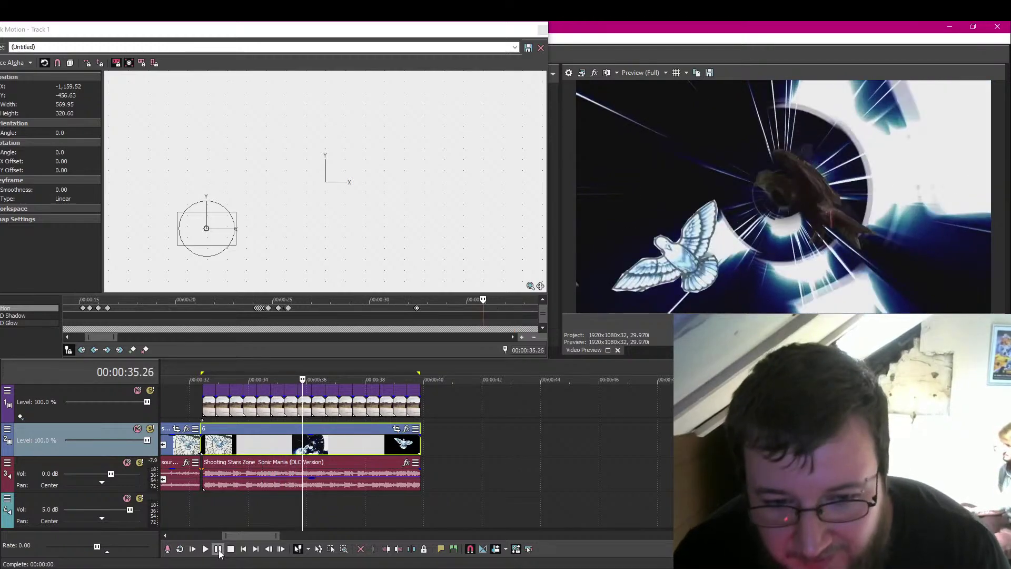
left_click(218, 549)
left_click(218, 550)
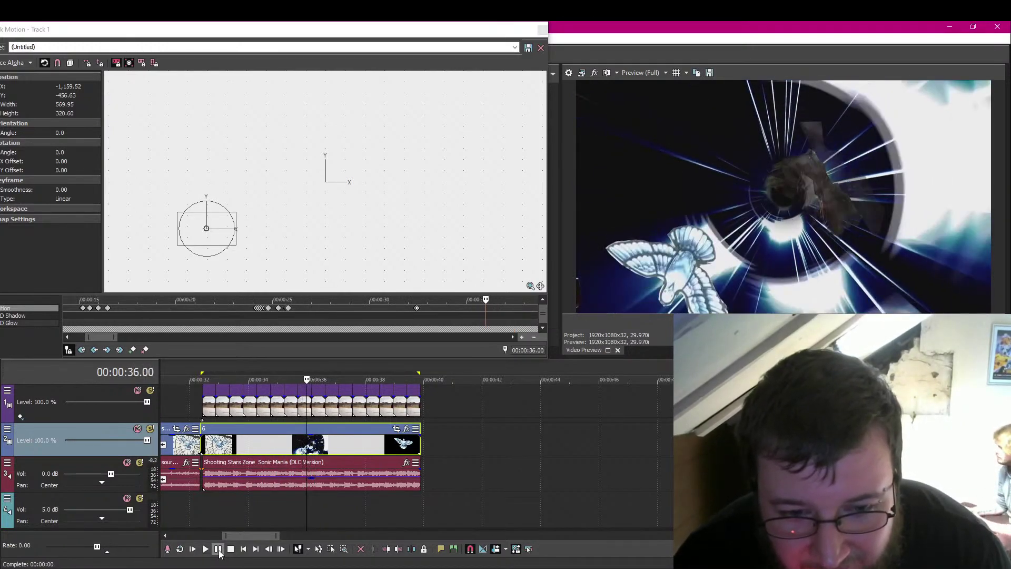
left_click(218, 550)
left_click(219, 550)
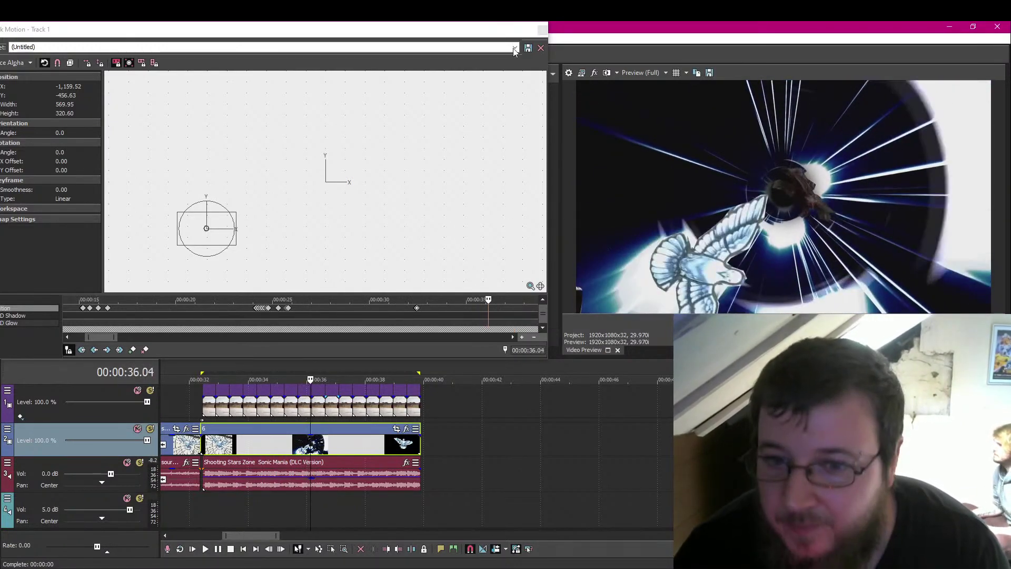
At 00:00:36.04, move track 1 across the frame and out the far side to about X 1,187, Y -437.
left_click_drag(194, 231, 200, 231)
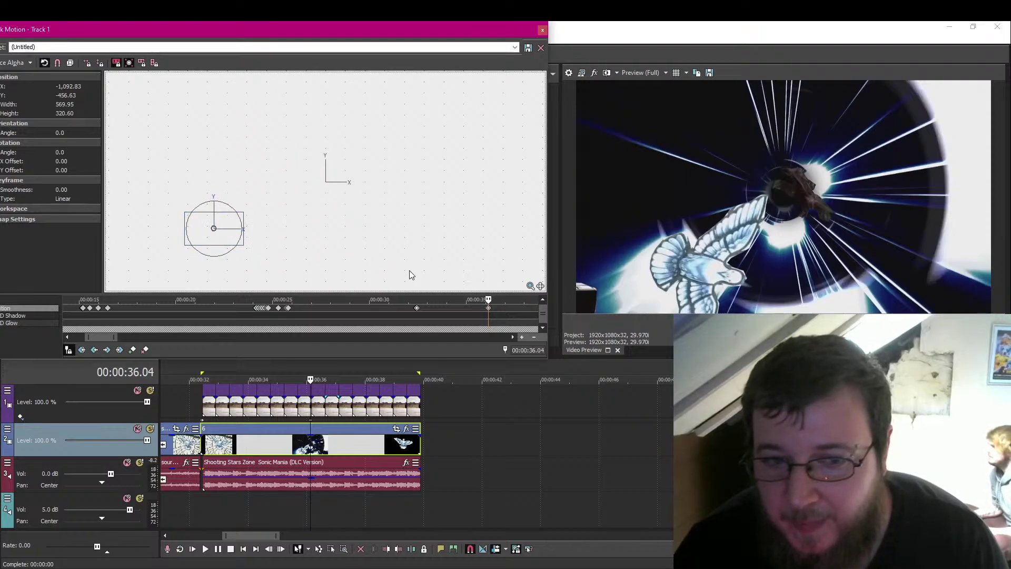
scroll(341, 239, "down", 5)
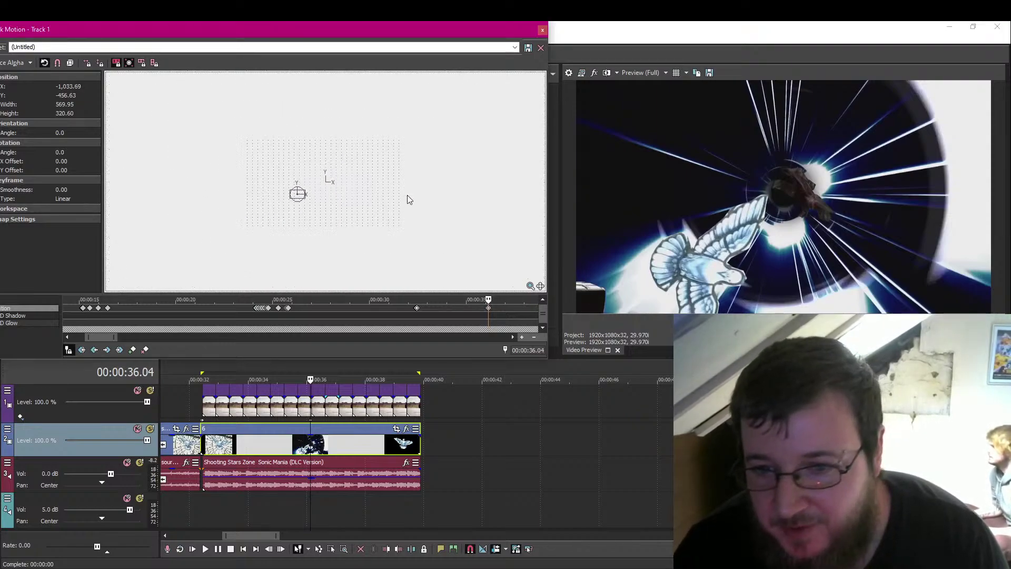
key("Right")
key("Right")
key("Right")
key("Right")
key("Right")
key("Right")
key("Right")
key("Right")
key("Right")
key("Right")
key("Right")
key("Right")
key("Right")
key("Right")
key("Right")
key("Up")
key("Up")
key("Up")
key("Down")
key("Down")
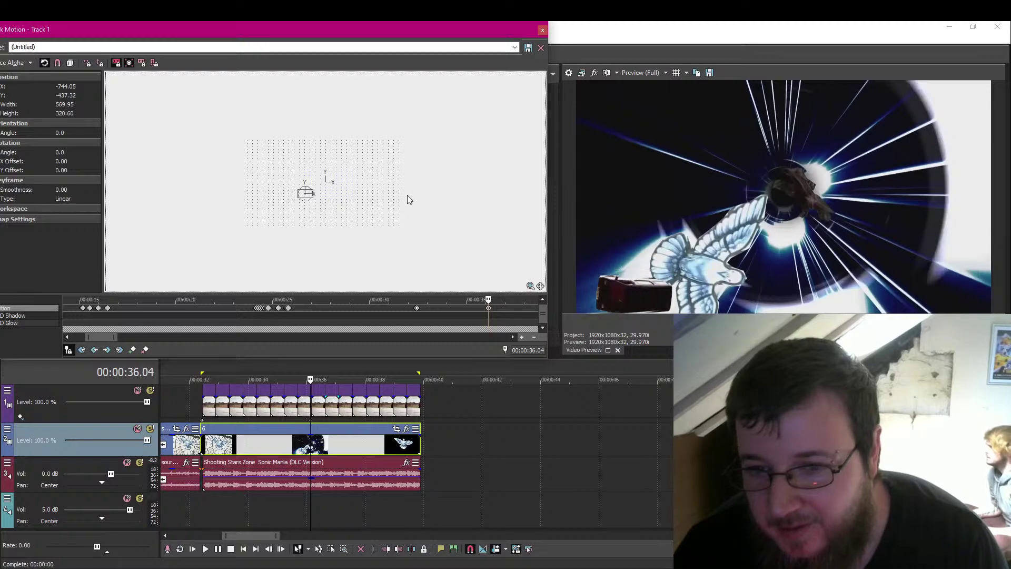
key("Right")
key("Right")
key("Right")
key("Right")
key("Right")
key("Right")
key("Right")
key("Right")
key("Right")
key("Right")
key("Right")
key("Right")
key("Right")
key("Right")
key("Right")
key("Right")
key("Right")
key("Right")
key("Right")
key("Right")
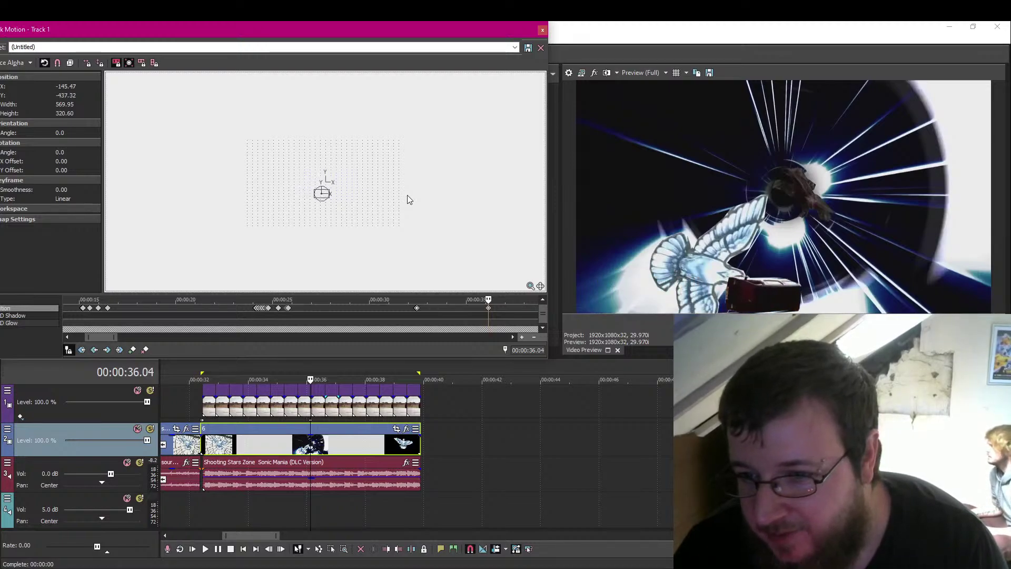
key("Right")
key("Right")
key("Right")
key("Right")
key("Right")
key("Right")
key("Right")
key("Right")
key("Right")
key("Right")
key("Right")
key("Right")
key("Right")
key("Right")
key("Right")
key("Right")
key("Right")
key("Right")
key("Right")
key("Right")
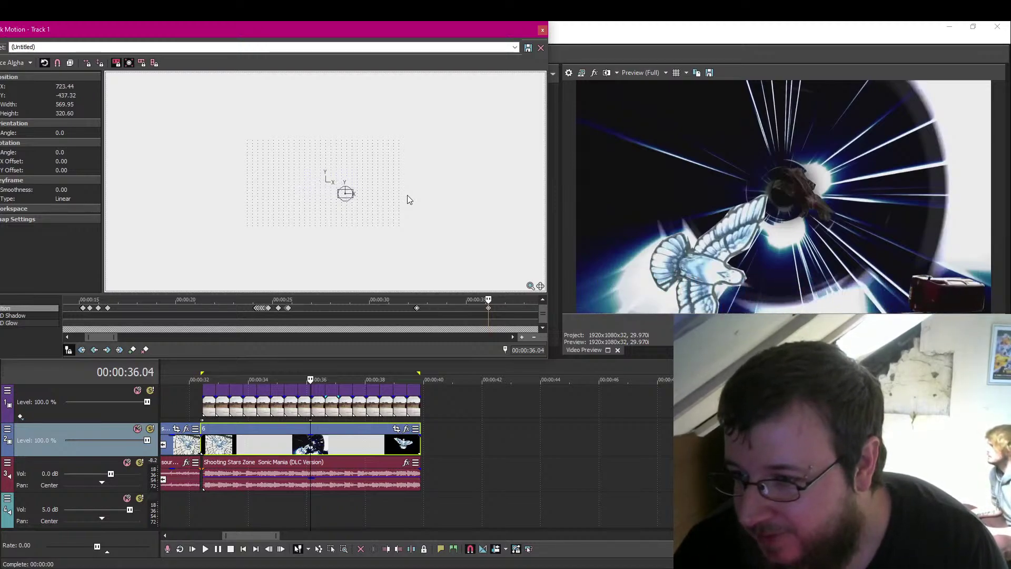
key("Right")
key("Right")
key("Right")
key("Right")
key("Right")
key("Right")
key("Right")
key("Right")
key("Right")
key("Right")
key("Right")
key("Right")
key("Right")
key("Right")
key("Right")
key("Right")
key("Right")
key("Right")
key("Right")
key("Right")
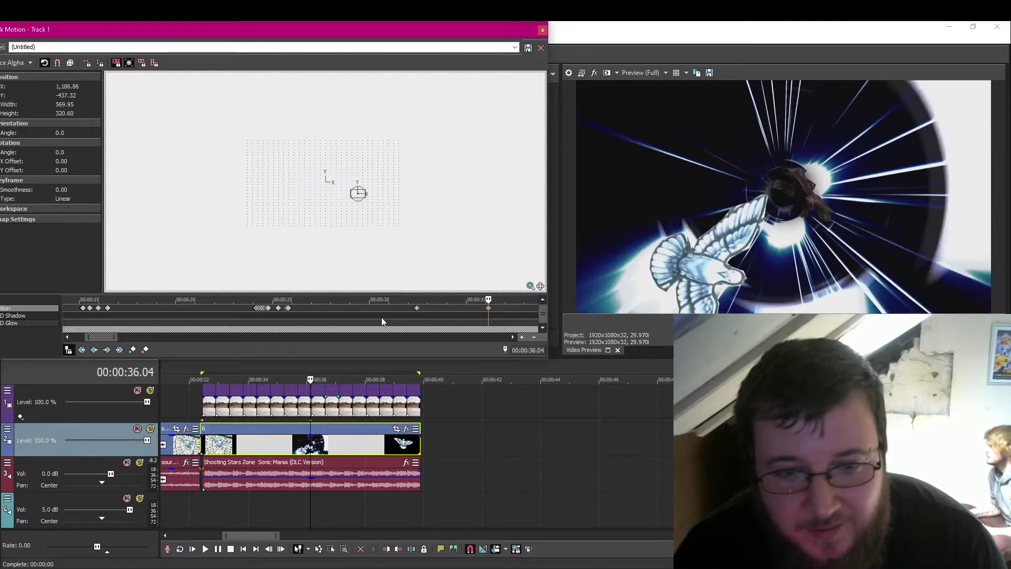
One frame on, at 00:00:36.05, raise track 1 to about Y 412 while keeping its X position.
left_click(514, 337)
key("Right")
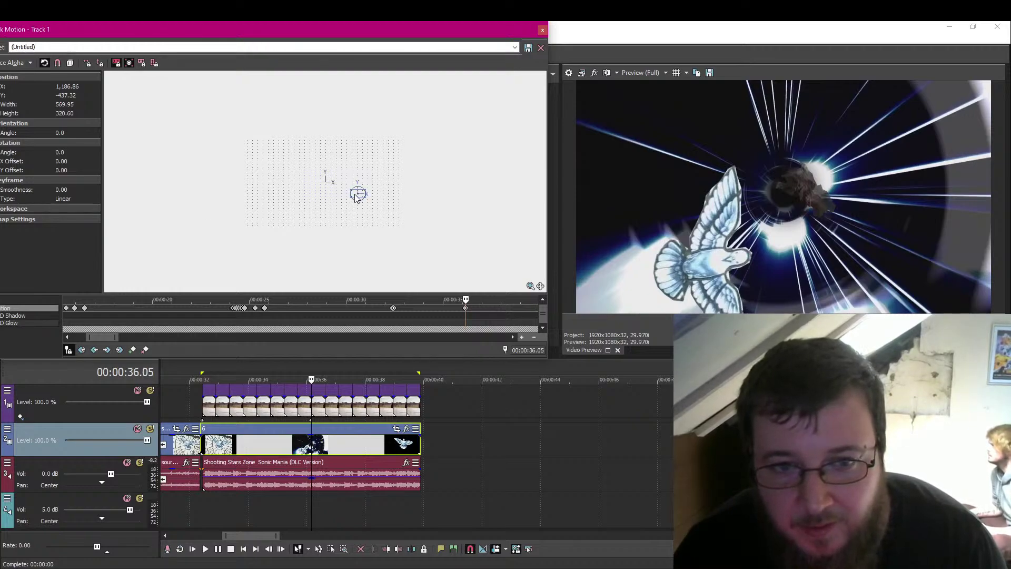
left_click_drag(357, 195, 356, 174)
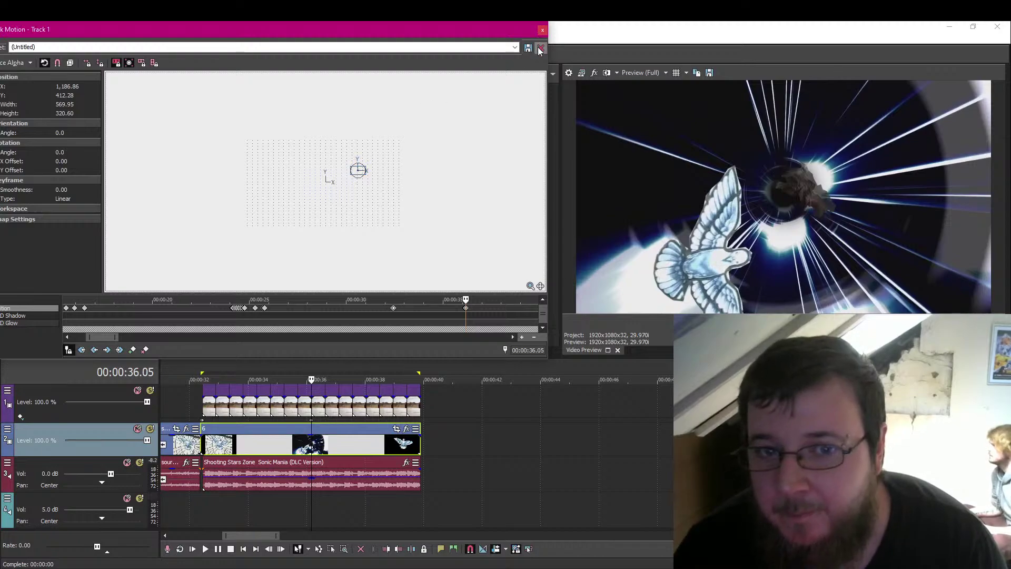
scroll(430, 208, "up", 3)
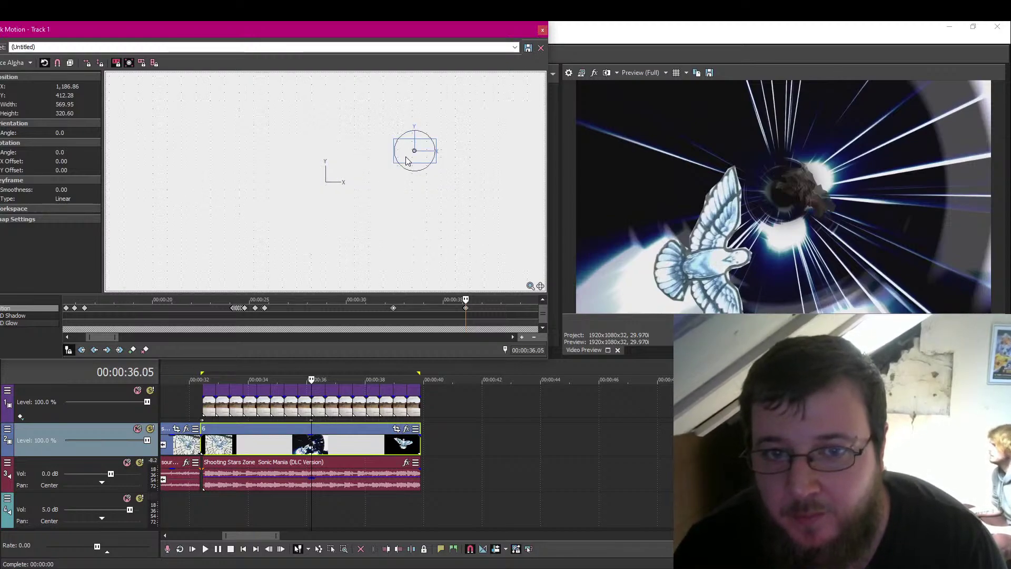
Flip track 1 vertically at 00:00:36.05 and park it off-frame at about X 1,138, Y 426.
left_click_drag(406, 158, 365, 161)
right_click(365, 157)
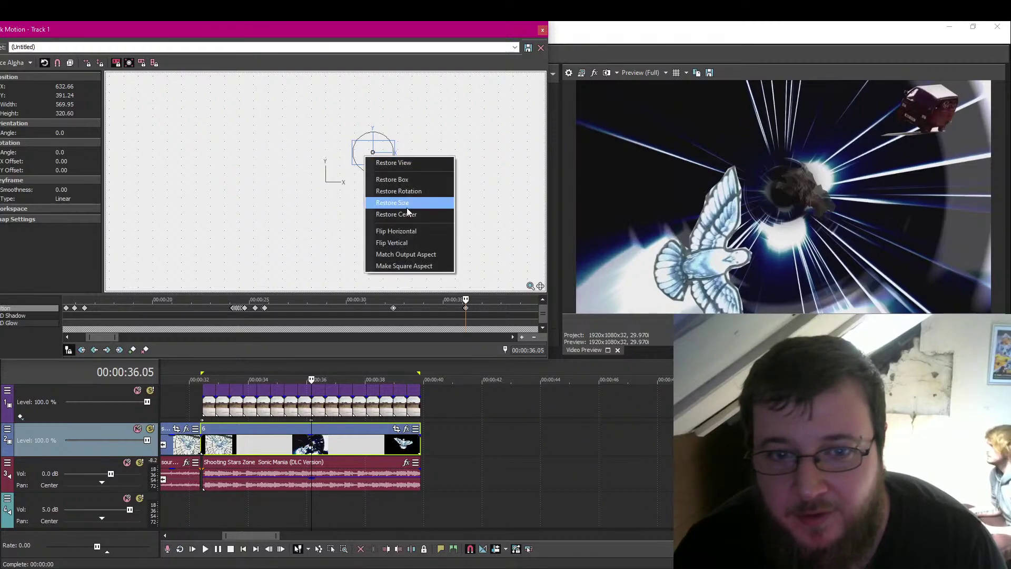
left_click(422, 232)
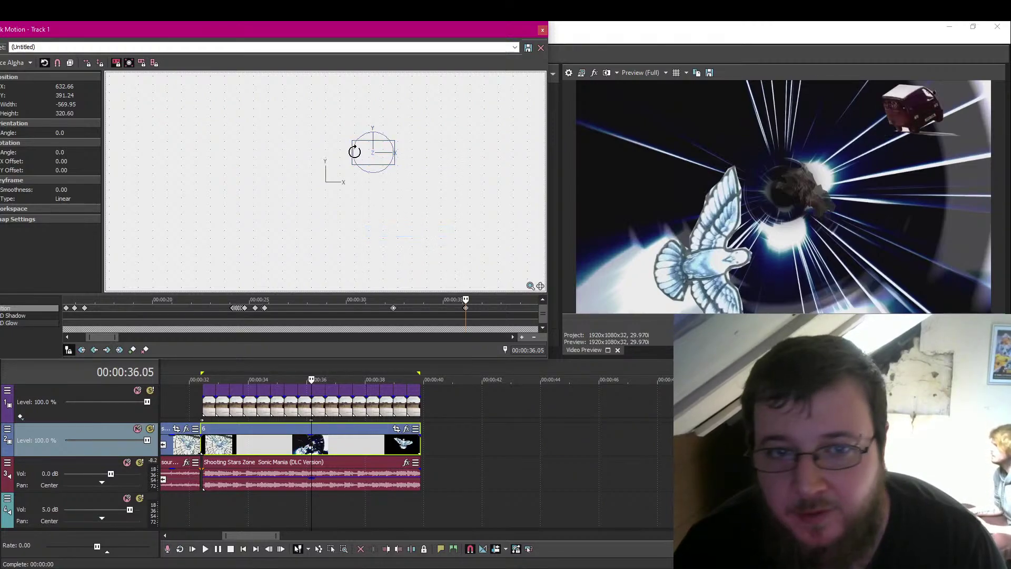
right_click(362, 156)
left_click(416, 238)
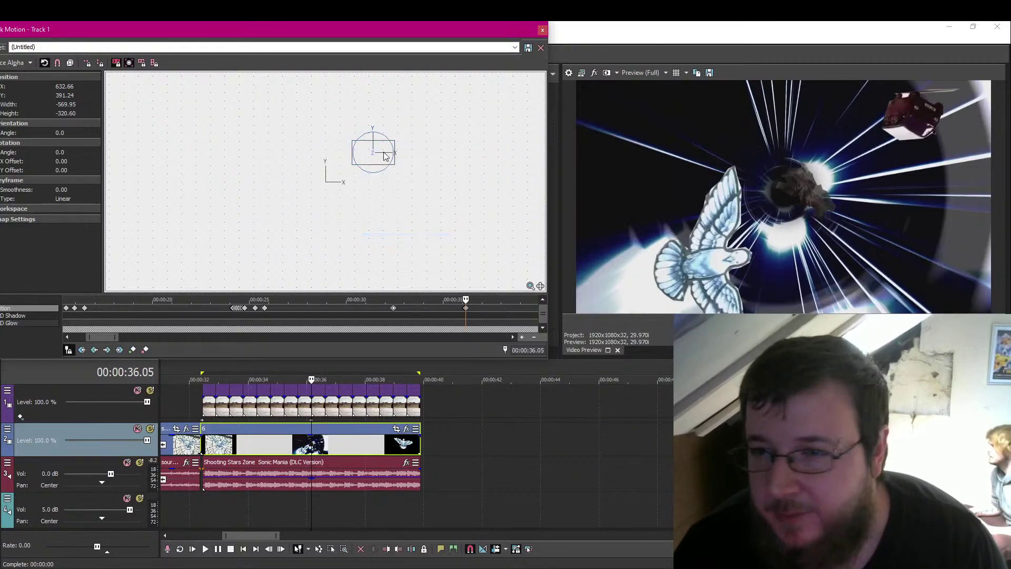
right_click(357, 156)
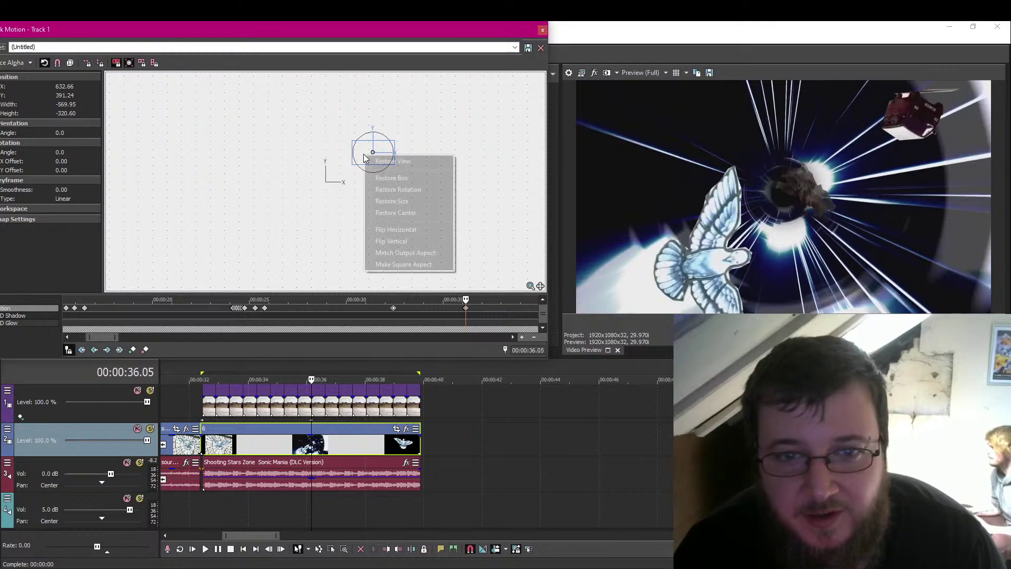
left_click(425, 231)
left_click_drag(361, 157, 400, 154)
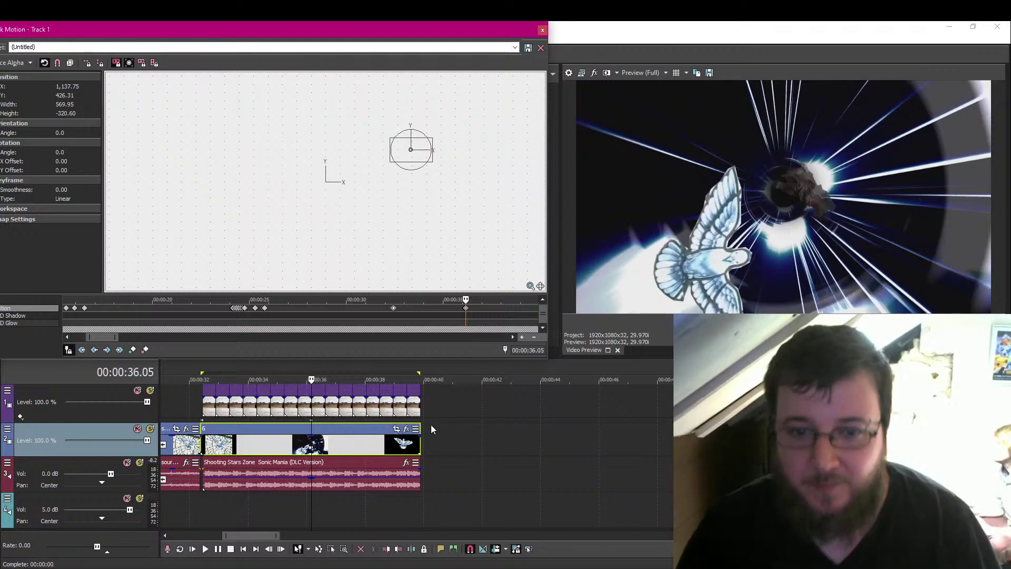
At the sequence's end, 00:00:39.26, move track 1 back across the frame to about X -1,265, keeping Y at 426.
left_click(421, 405)
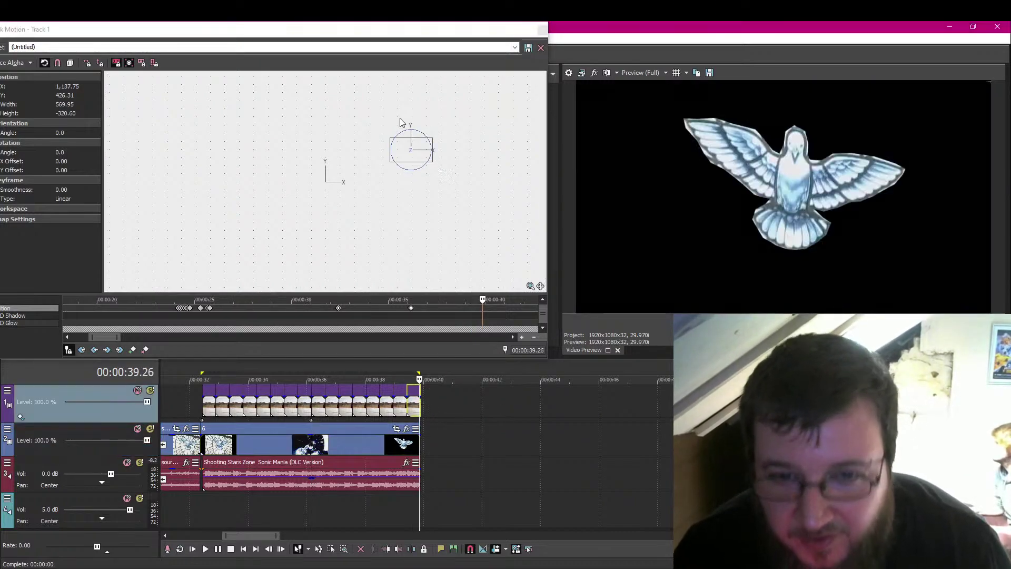
scroll(429, 188, "down", 6)
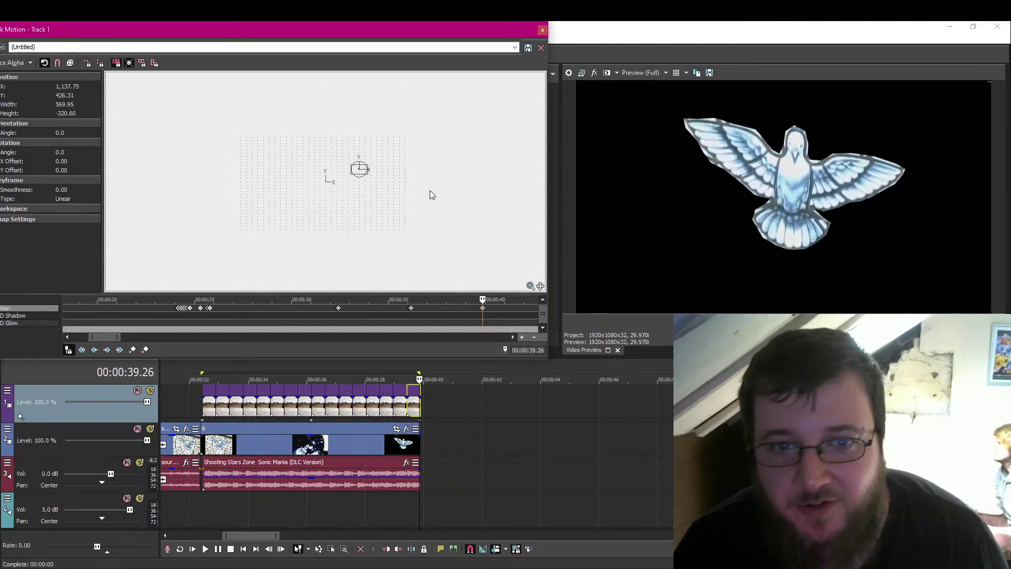
key("Left")
key("Left")
key("Left")
key("Left")
key("Left")
key("Left")
key("Left")
key("Left")
key("Left")
key("Left")
key("Left")
key("Left")
key("Left")
key("Left")
key("Left")
key("Left")
key("Left")
key("Left")
key("Left")
key("Left")
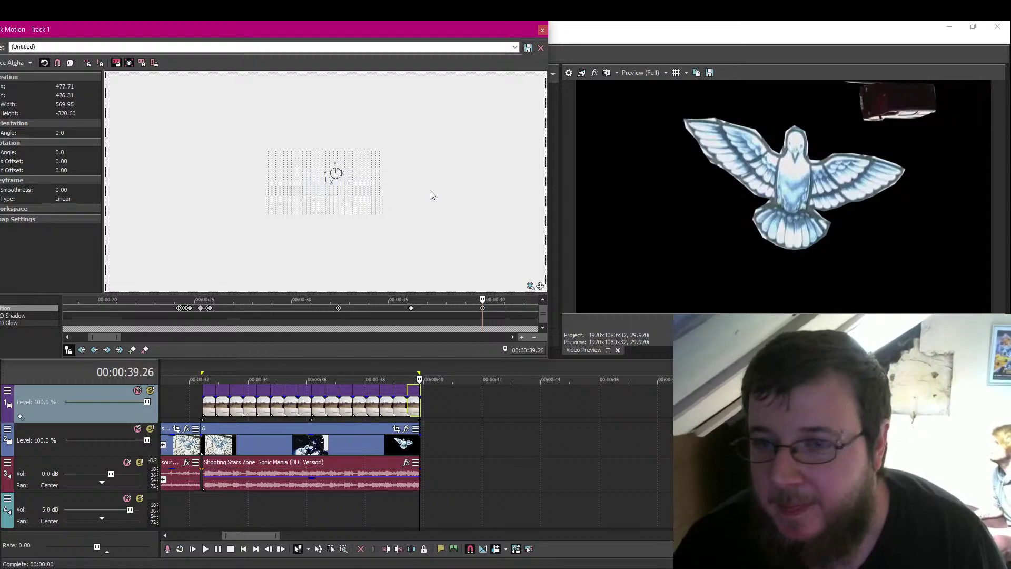
key("Left")
key("Left")
key("Left")
key("Left")
key("Left")
key("Left")
key("Left")
key("Left")
key("Left")
key("Left")
key("Left")
key("Left")
key("Left")
key("Left")
key("Left")
key("Left")
key("Left")
key("Left")
key("Left")
key("Left")
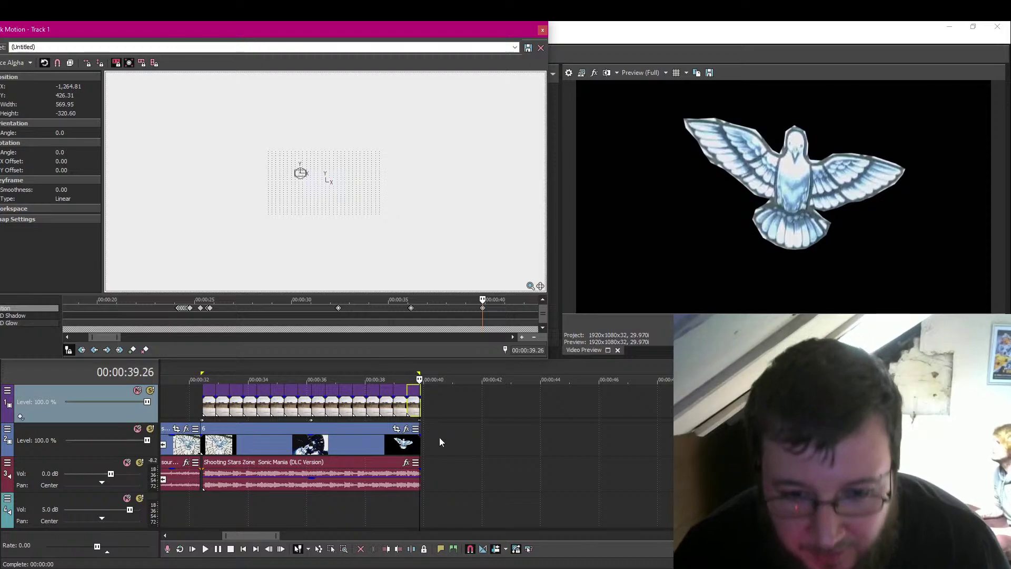
Move track 1's final motion keyframe earlier to 00:00:38.15, close Track Motion and save the project.
left_click_drag(483, 313, 466, 310)
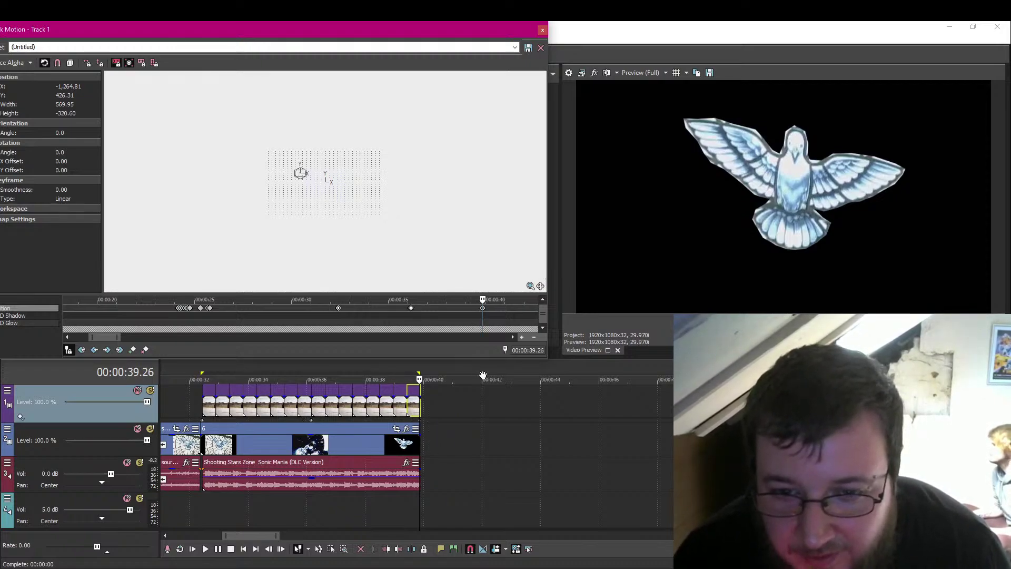
left_click(443, 316)
left_click(481, 308)
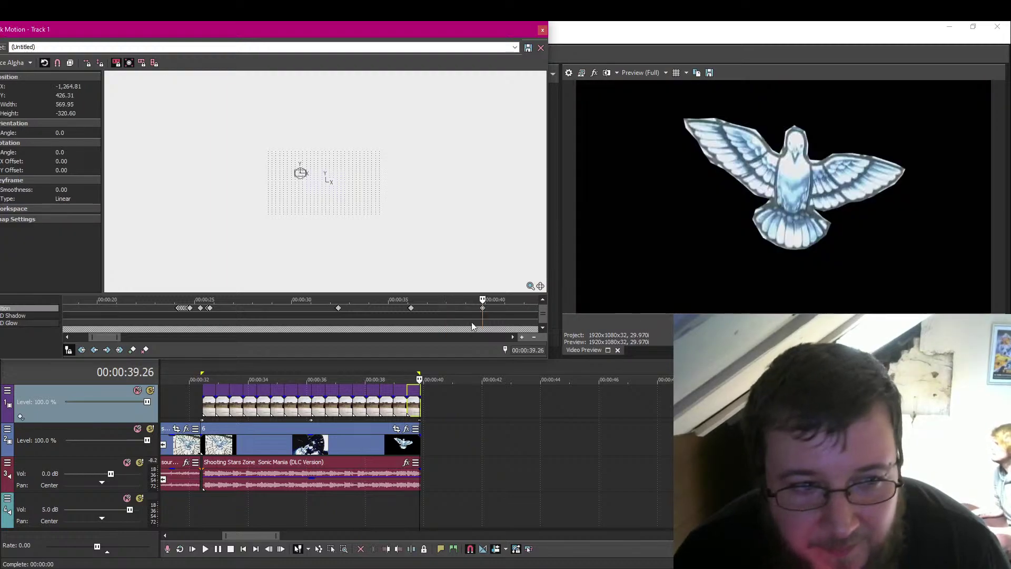
scroll(461, 369, "up", 4)
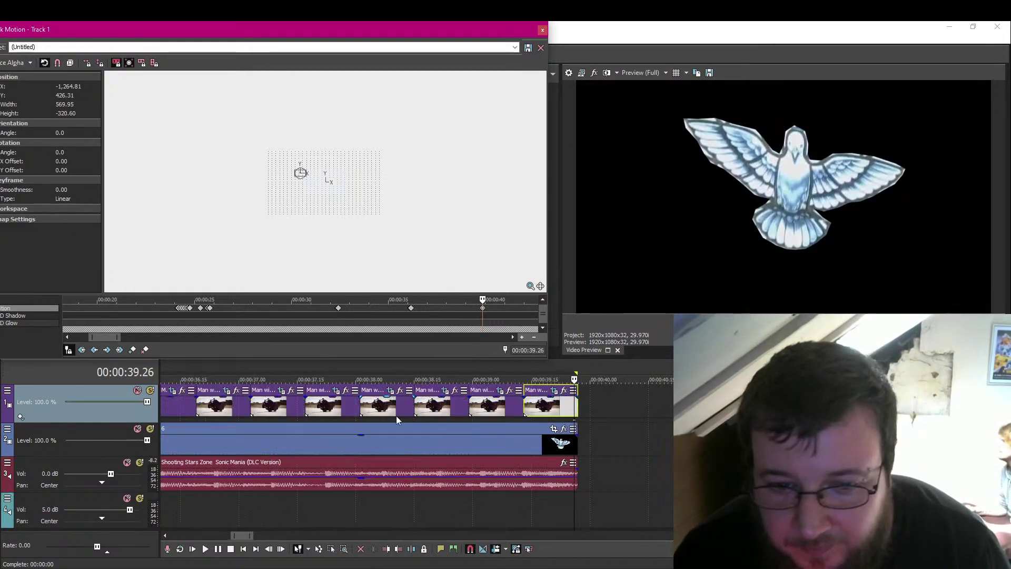
left_click(361, 419)
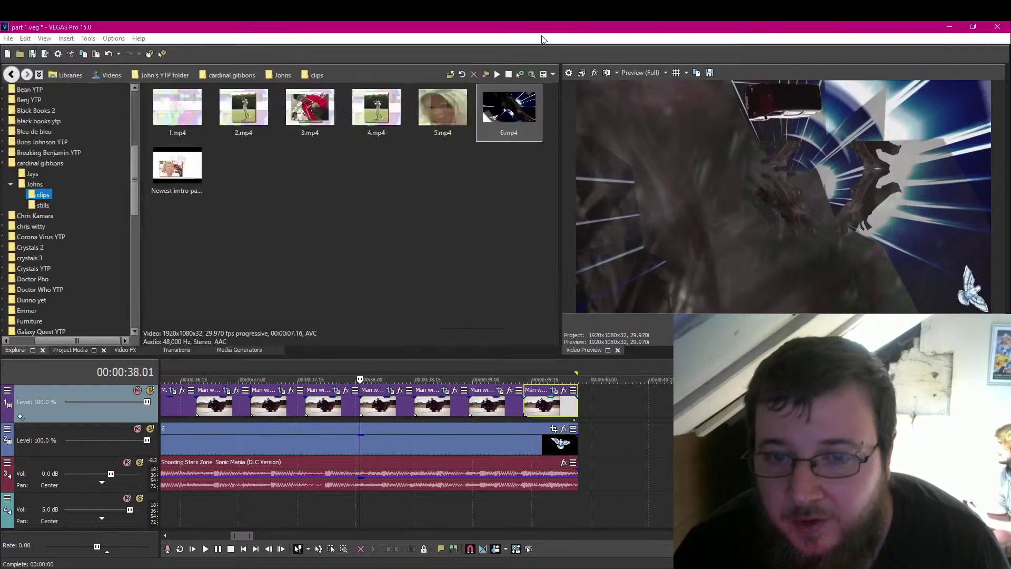
left_click(415, 405)
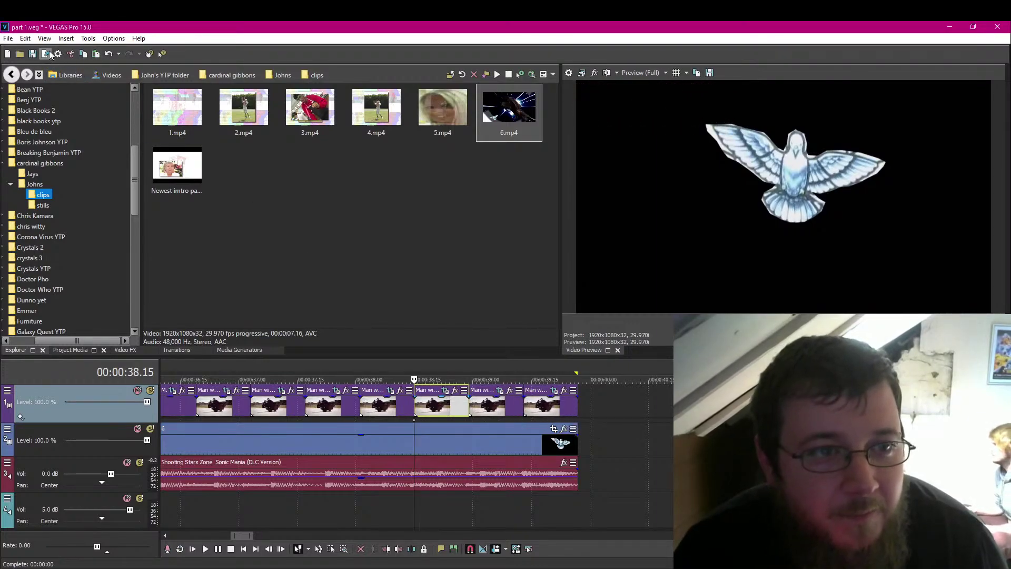
left_click(33, 53)
Play the edit from the source v2 clips just after 00:00:25 through the end of the Shooting Stars sequence.
scroll(389, 455, "down", 5)
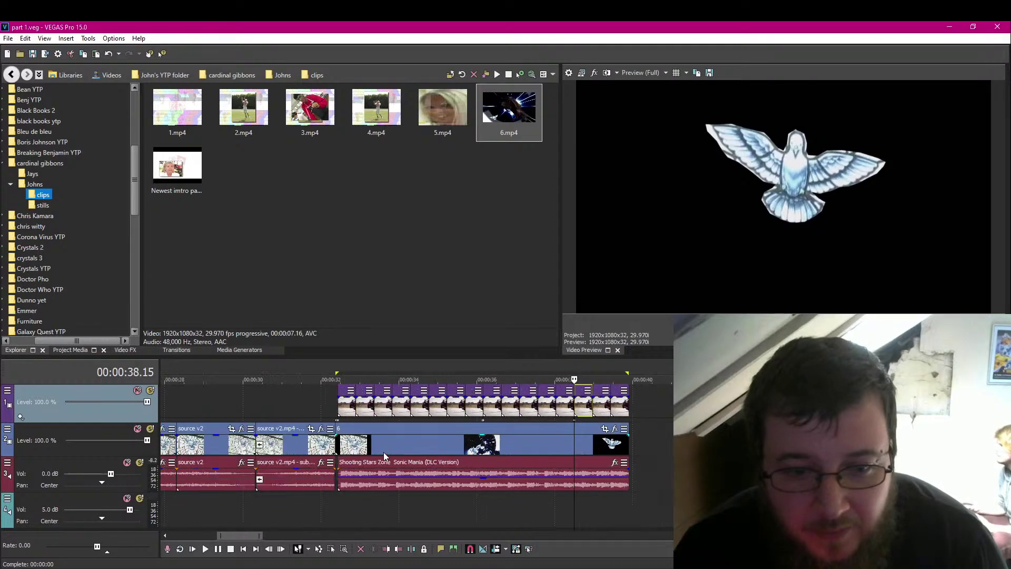
left_click(397, 403)
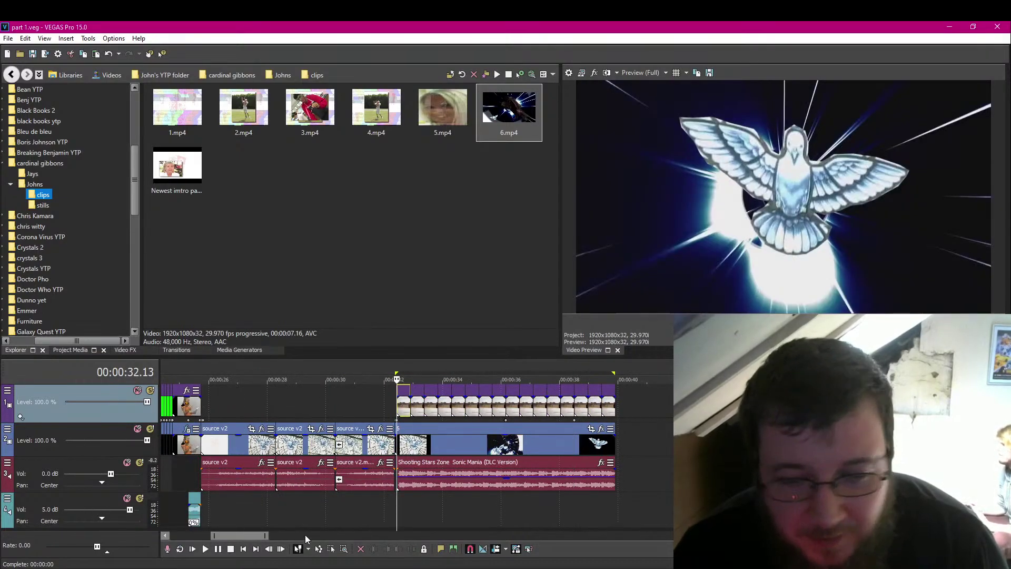
scroll(532, 519, "down", 3)
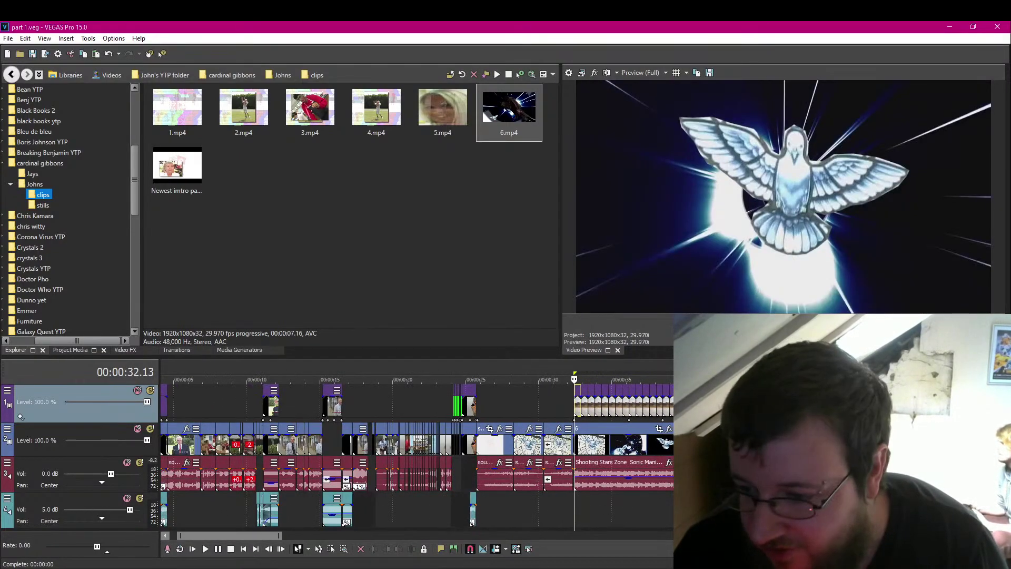
scroll(350, 518, "right", 5)
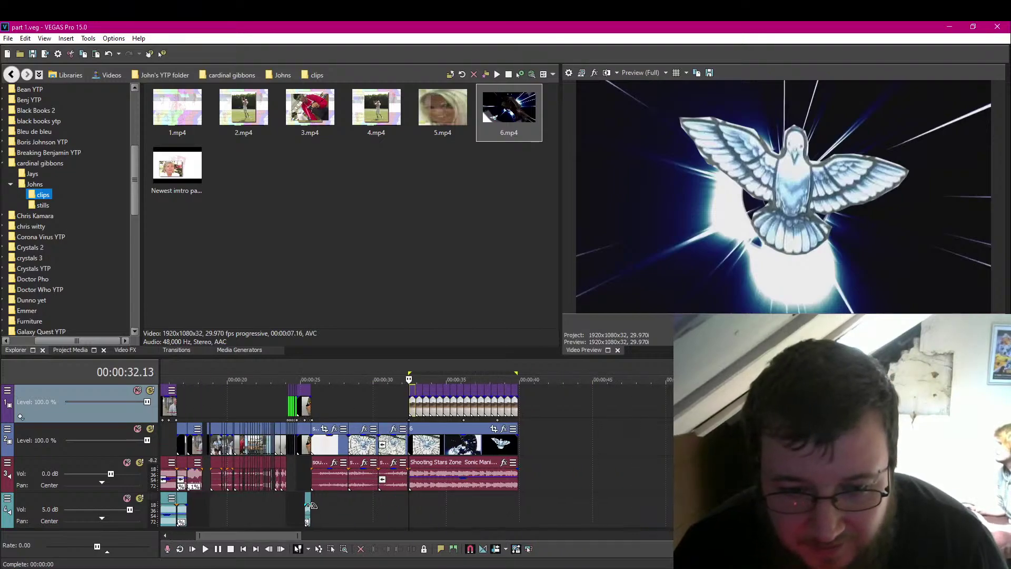
left_click(316, 504)
key("space")
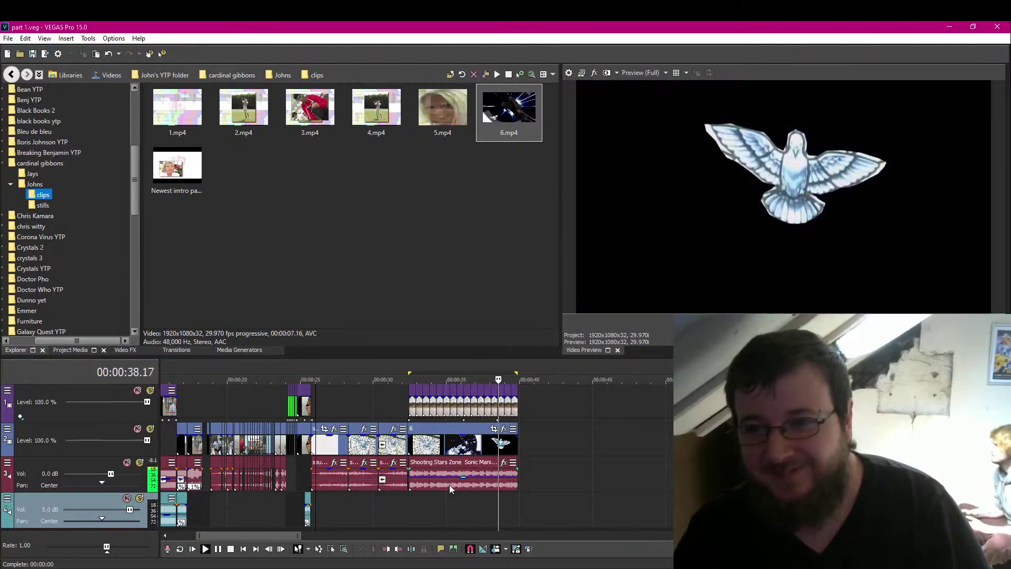
left_click(219, 549)
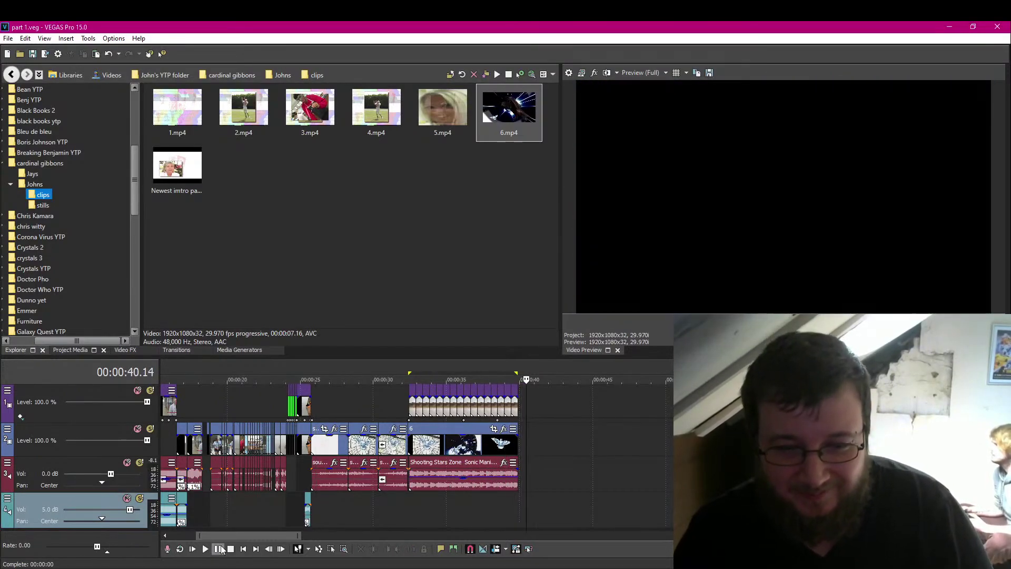
Split clip 6 on track 2 at 00:00:38.15, where the van animation ends and the bird stands on black.
left_click(493, 445)
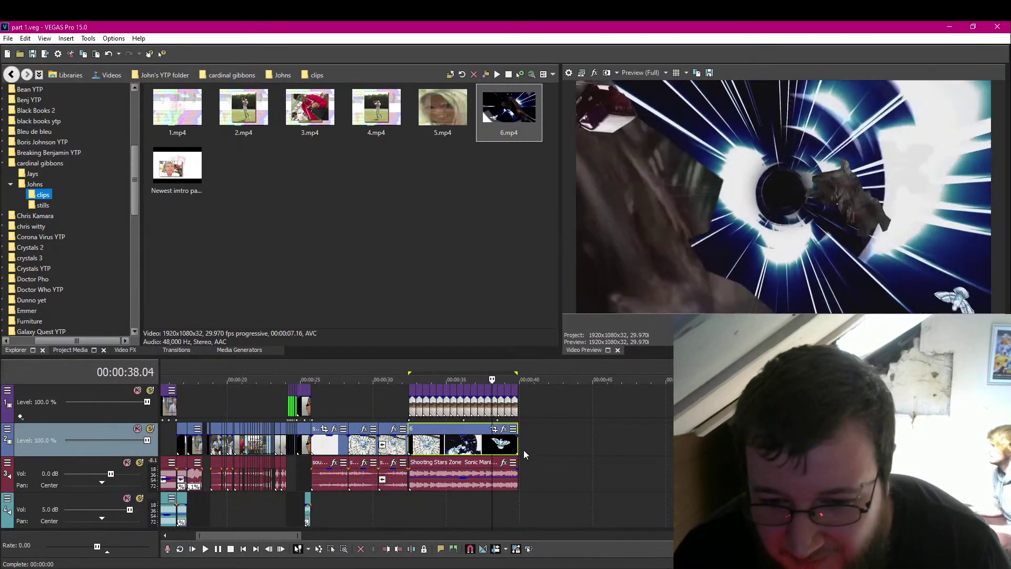
scroll(573, 476, "up", 5)
left_click(594, 485)
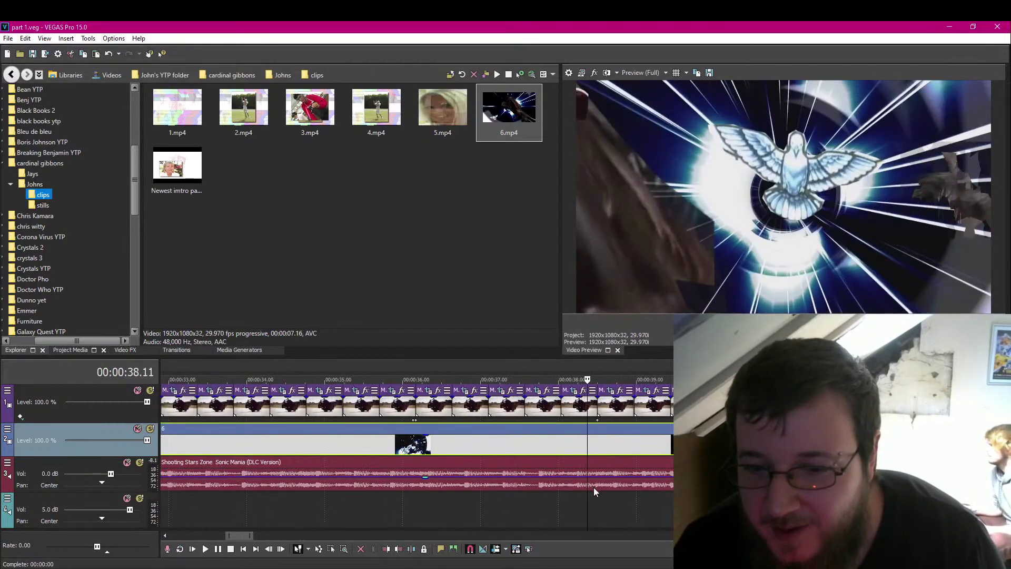
key("Right")
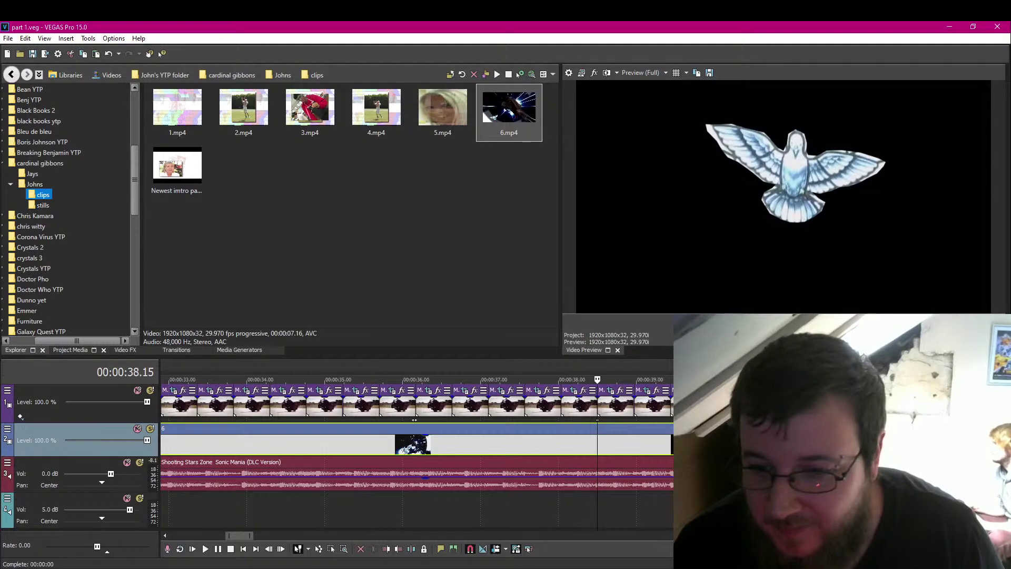
key("s")
key("ctrl+z")
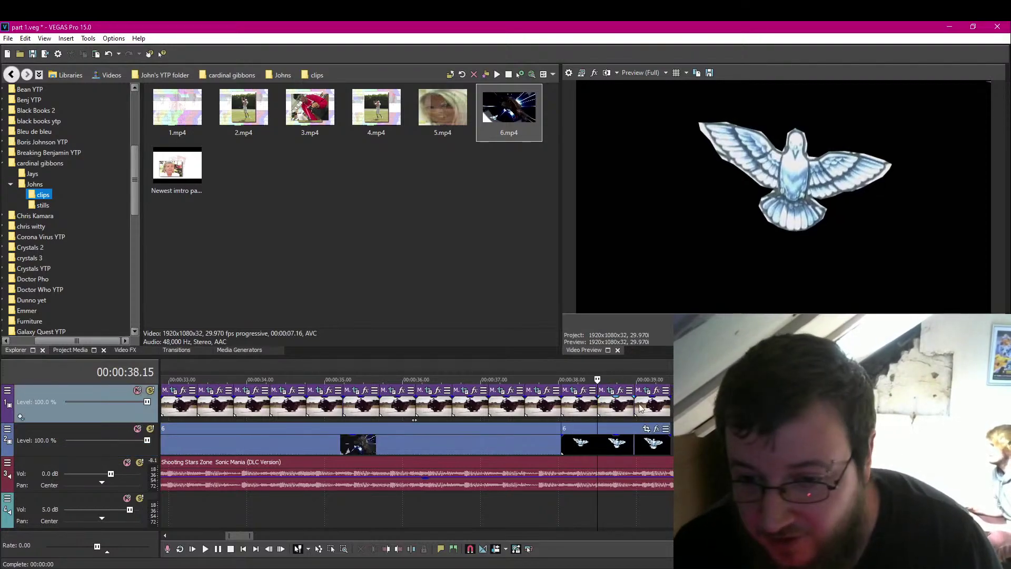
key("ctrl+z")
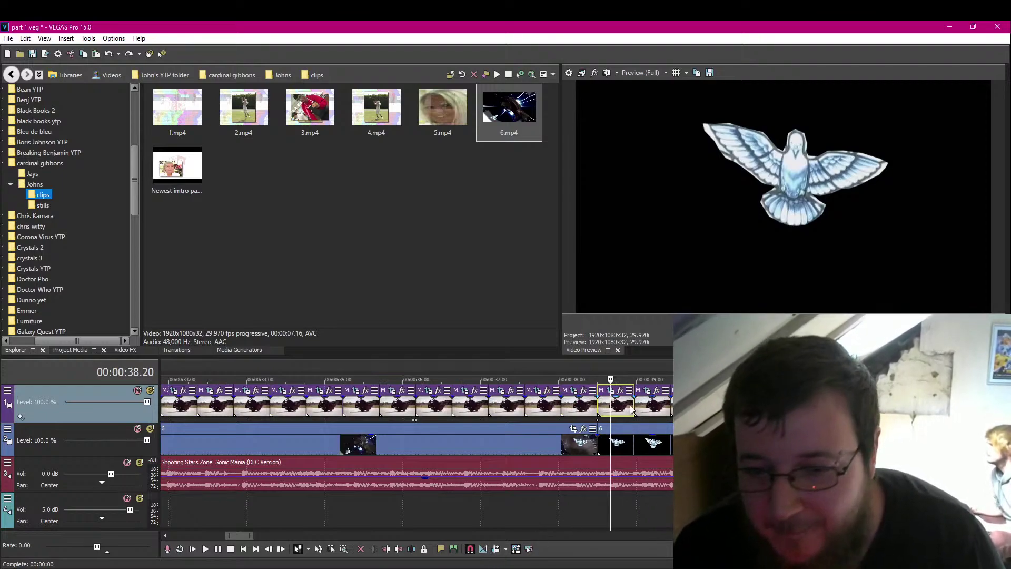
Delete the van clips on track 1 that lie past the track 2 cut at 00:00:38.15.
left_click(652, 409)
key("Delete")
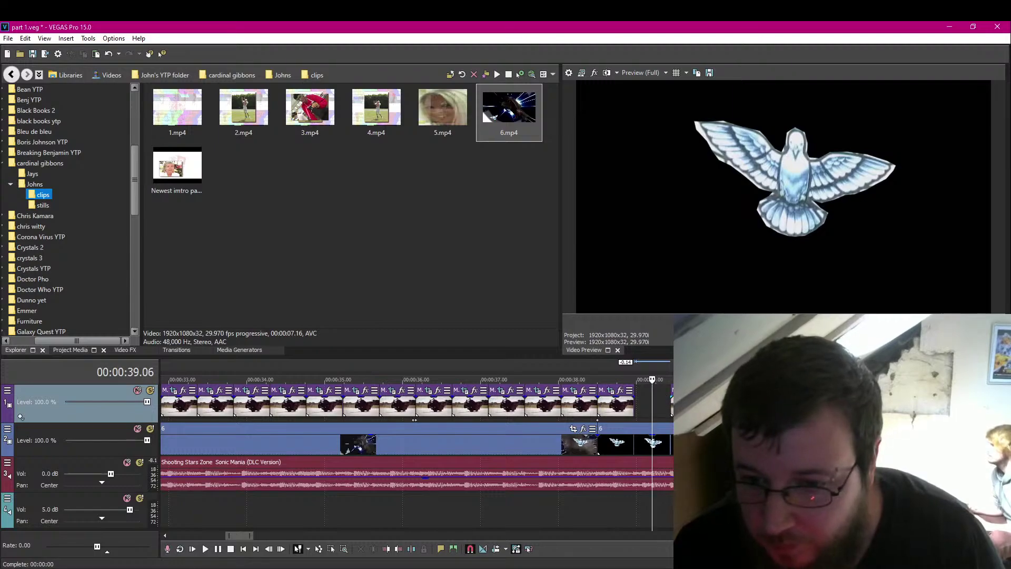
left_click_drag(626, 416, 631, 413)
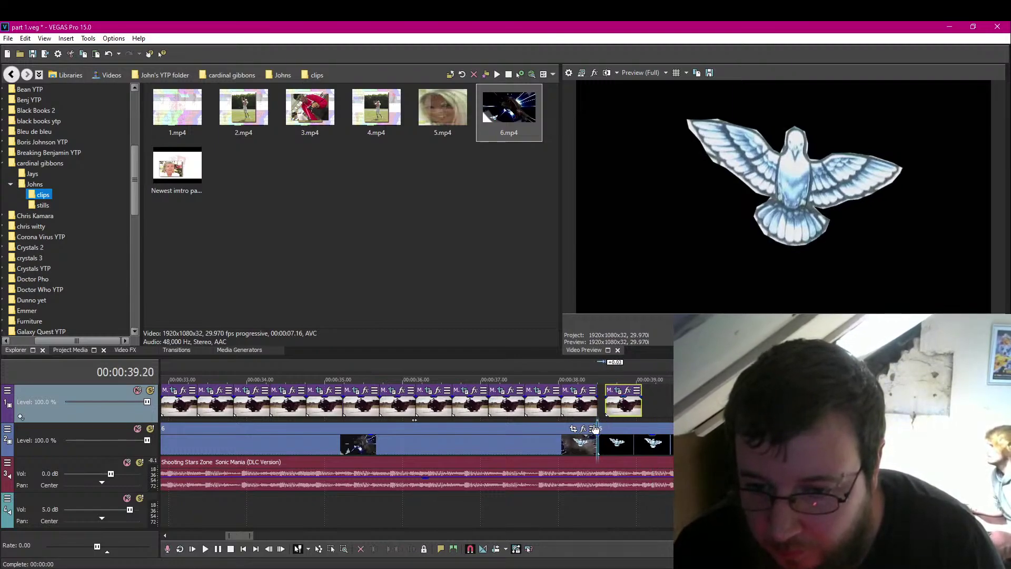
left_click(634, 410)
key("Delete")
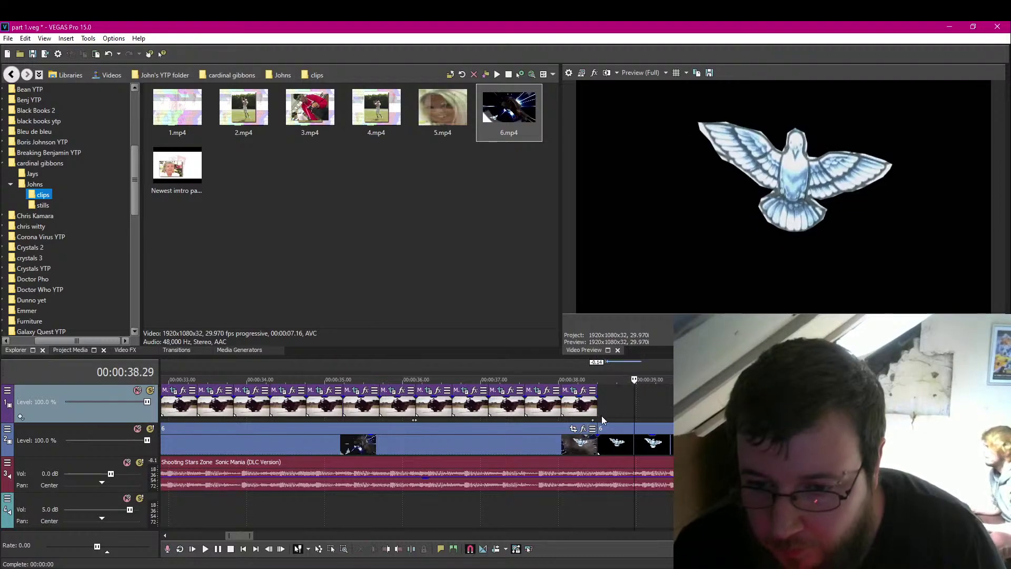
Adjust track 1's final motion keyframe to 00:00:38.14, just before the last van clip ends, and save the project.
left_click(603, 415)
scroll(596, 416, "up", 3)
left_click(543, 432)
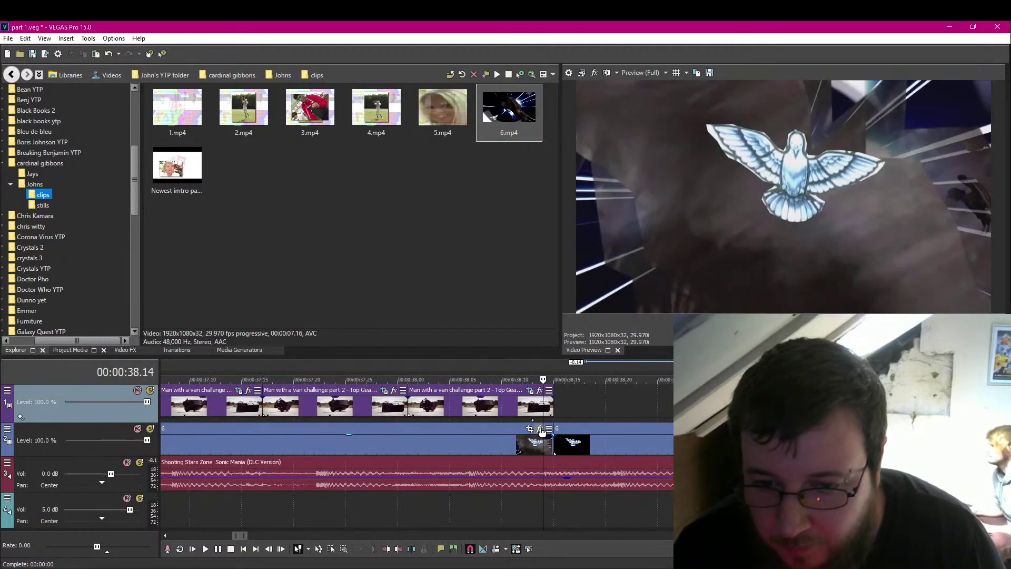
left_click(532, 423)
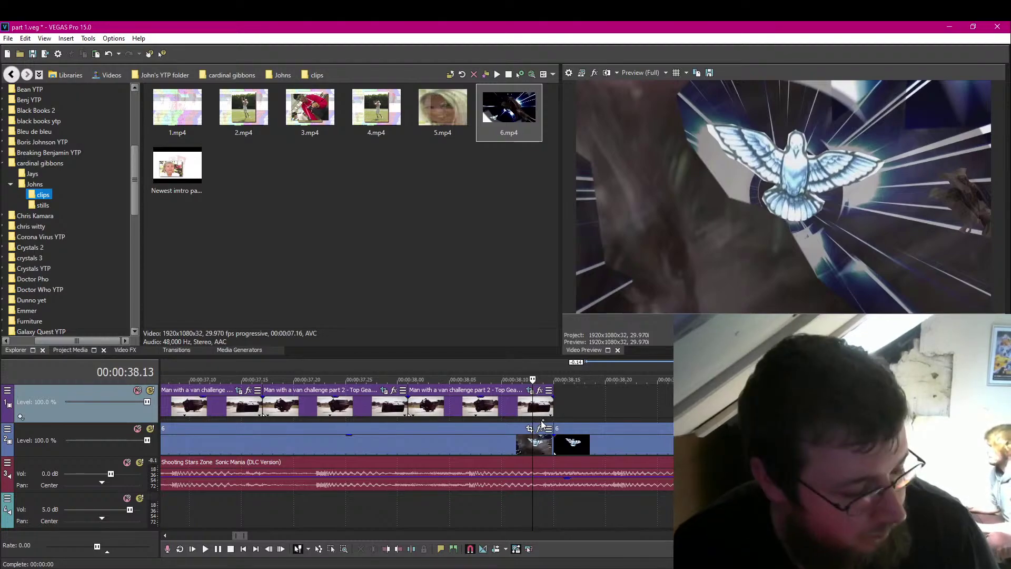
key("ctrl+s")
Play the bird ending on track 2 from the cut at 00:00:38.15.
left_click(556, 407)
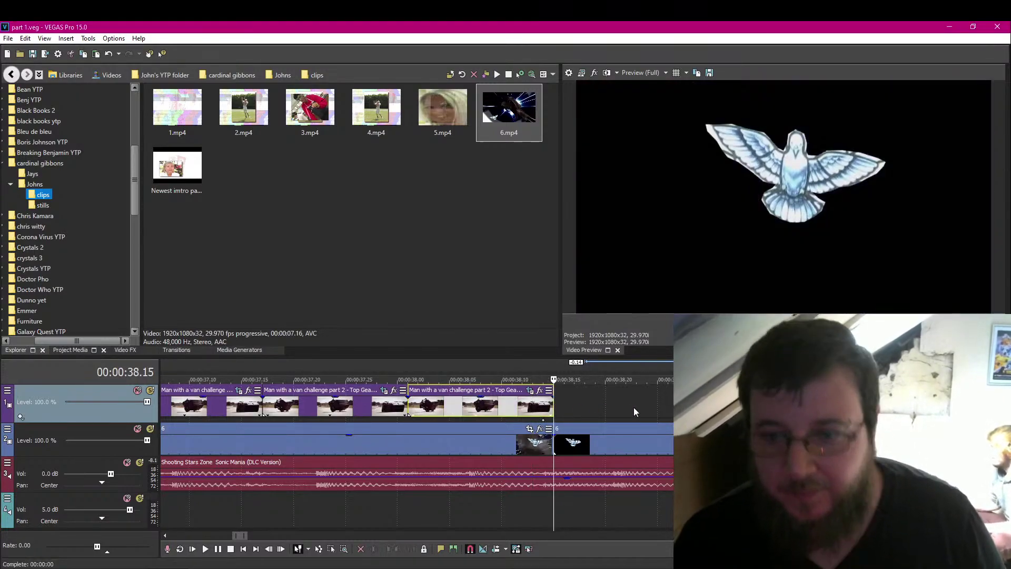
scroll(633, 407, "down", 3)
key("space")
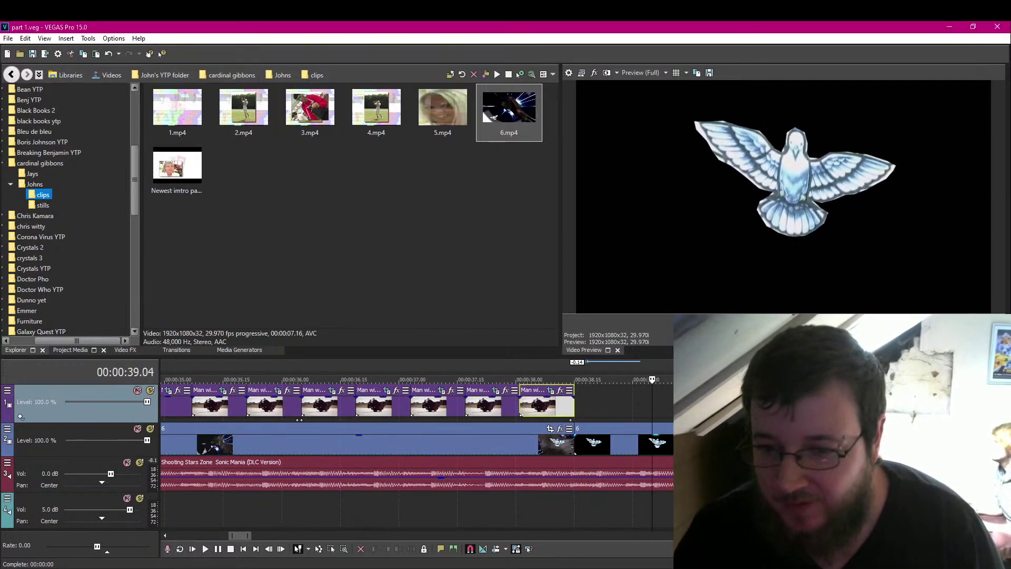
key("space")
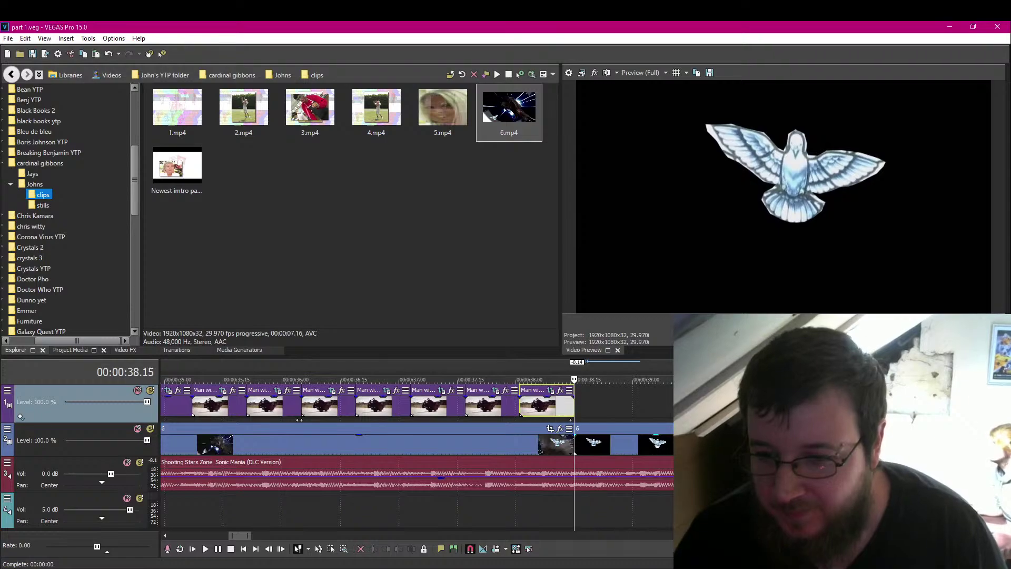
Add VEGAS Color Balance to the bird clip after 00:00:38.15, setting Red to 0.500 and Green and Blue to -0.500.
left_click(451, 391)
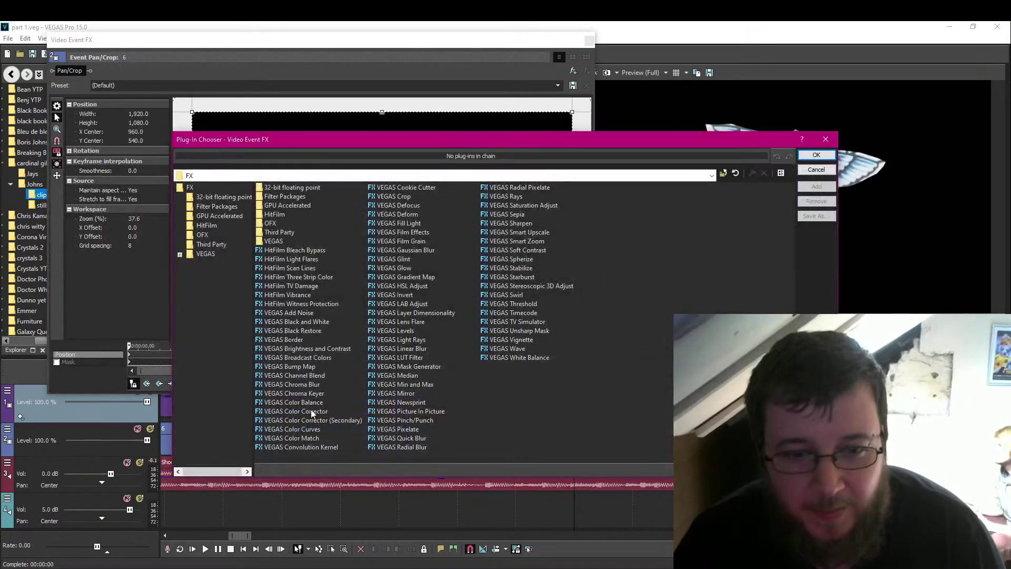
double_click(313, 399)
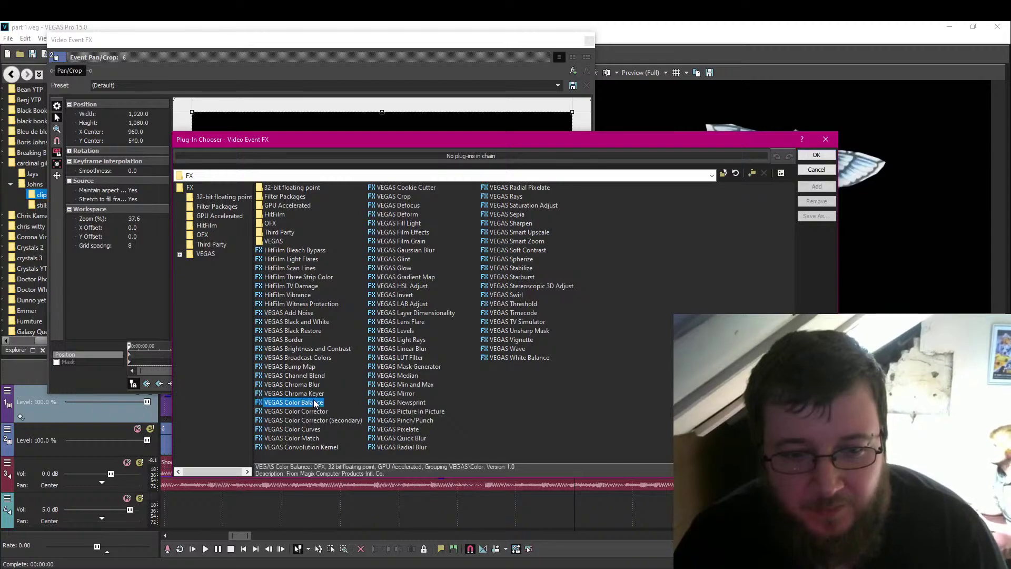
left_click(816, 154)
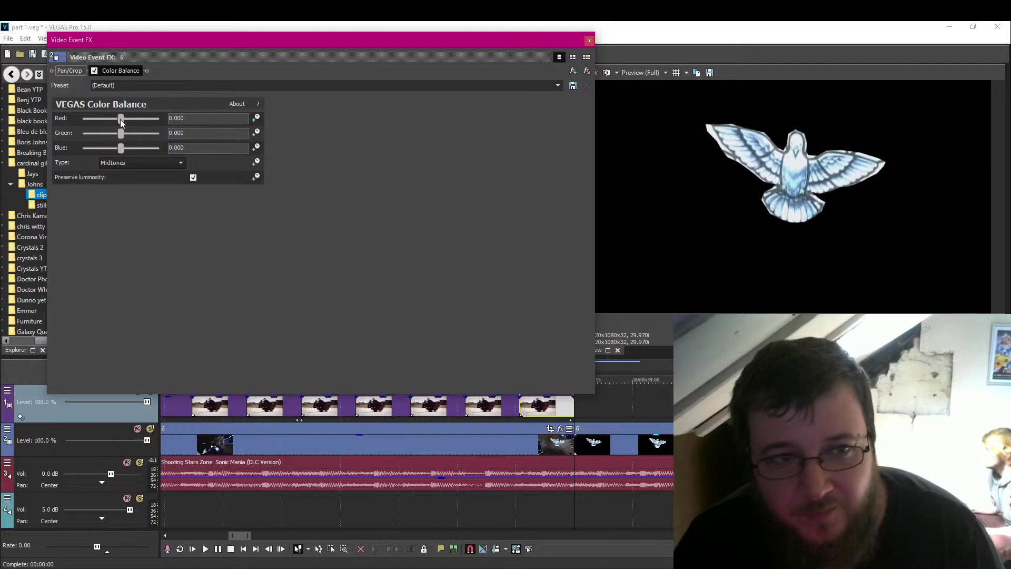
left_click_drag(120, 119, 245, 110)
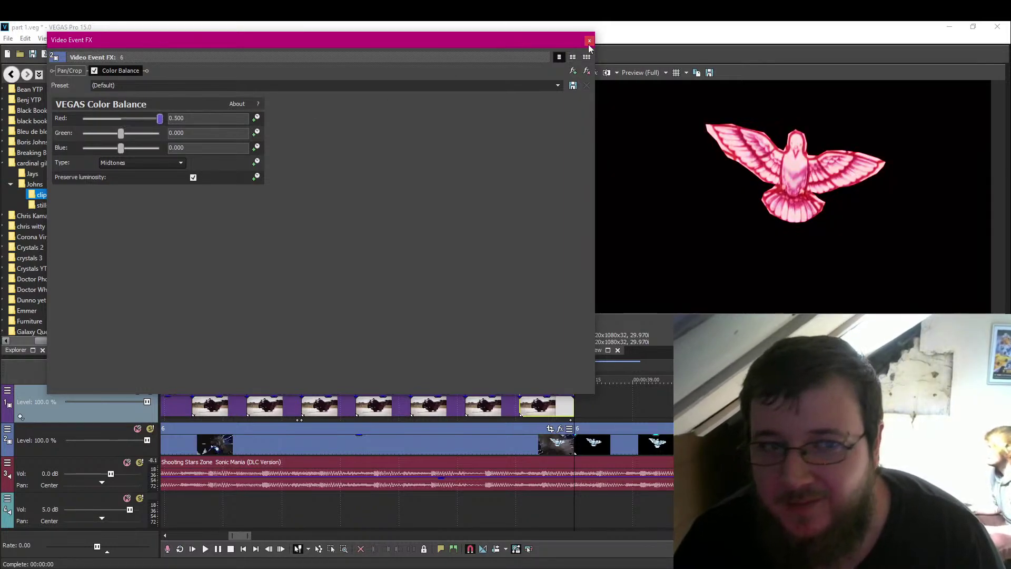
left_click_drag(116, 134, 70, 152)
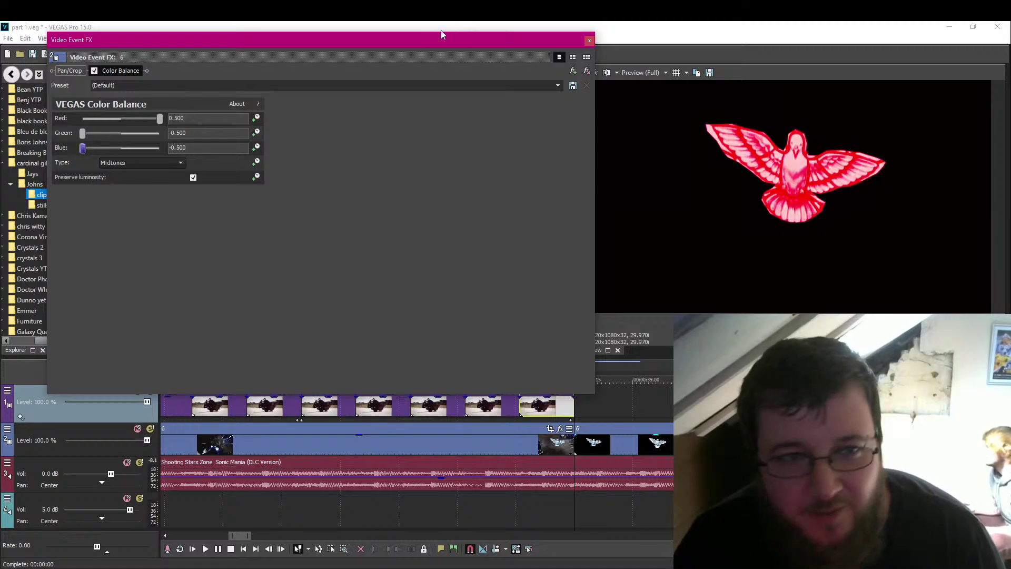
Try the Highlights and Shadow types of Color Balance on the bird clip and return to Midtones.
left_click(181, 164)
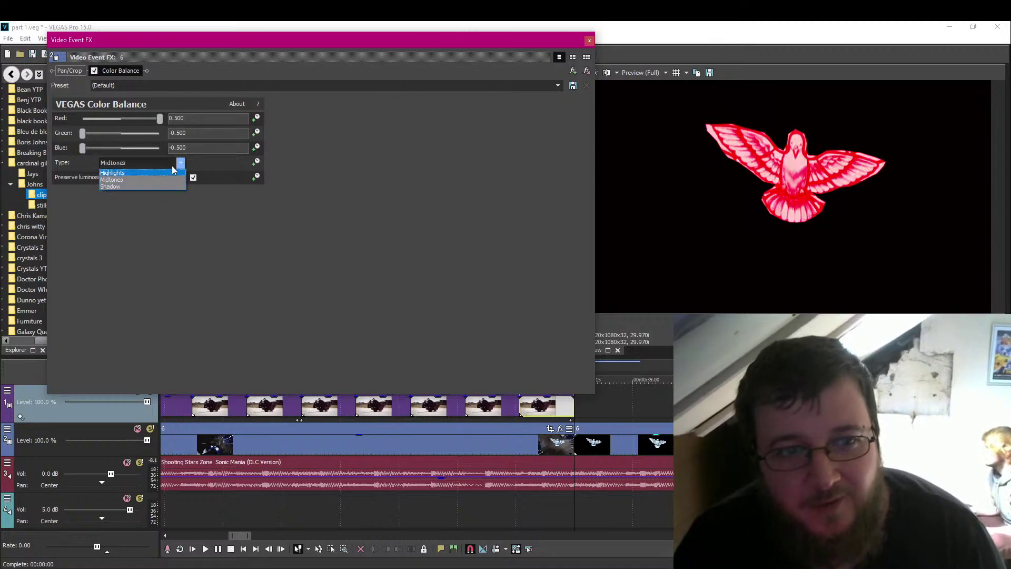
left_click(173, 173)
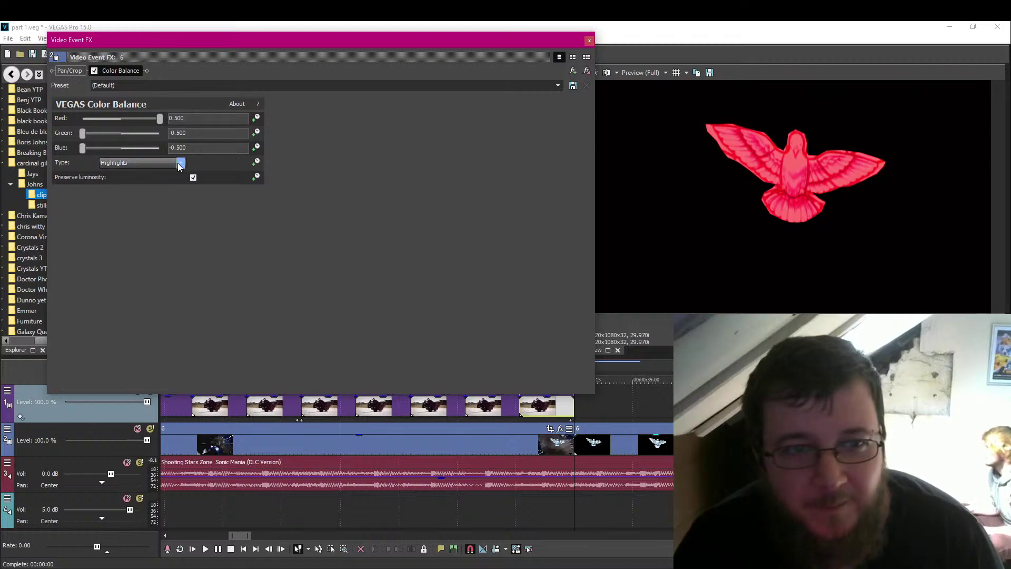
left_click(179, 164)
left_click(154, 185)
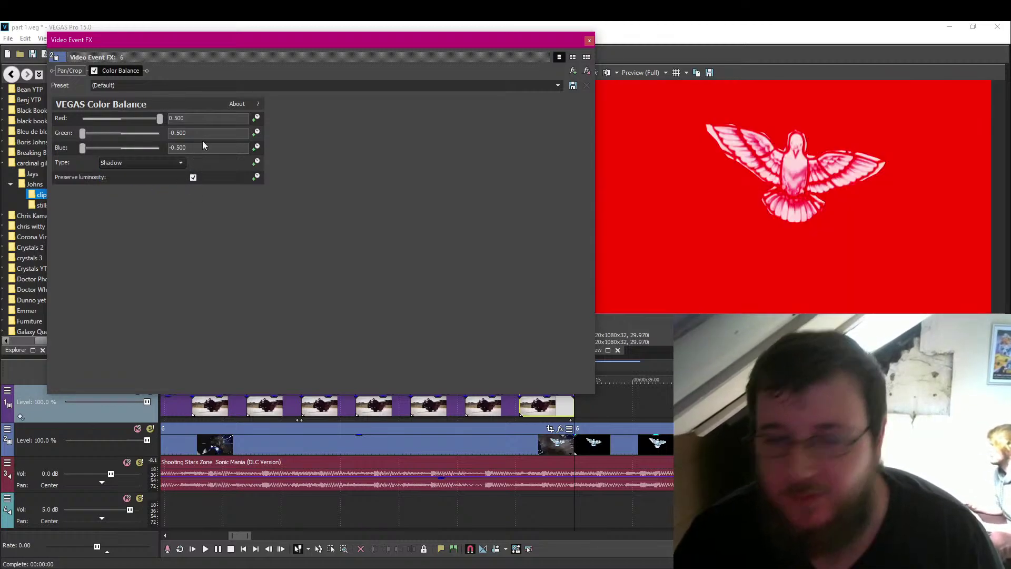
left_click(182, 162)
left_click(174, 180)
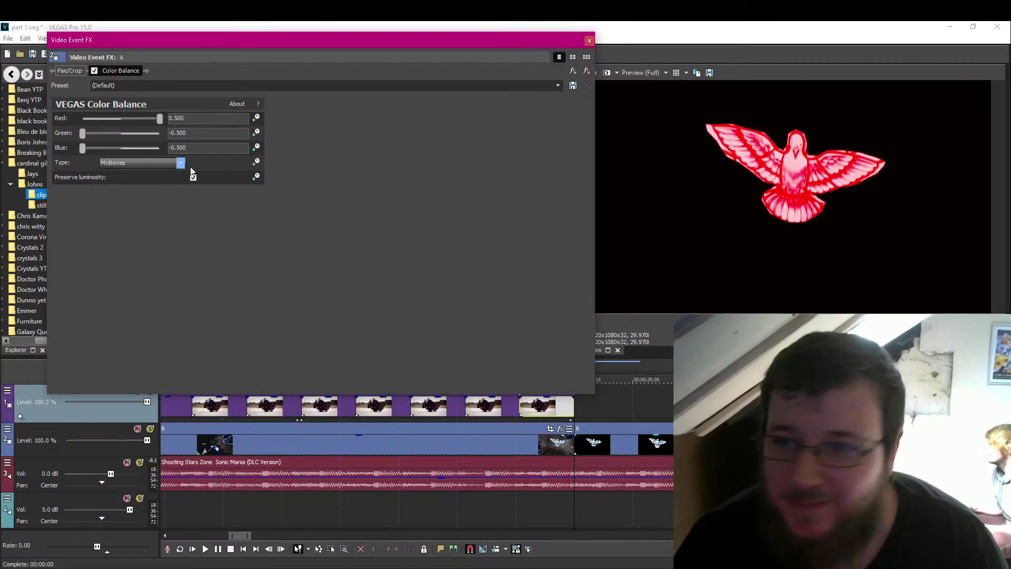
Close the effect settings, play the red bird ending from 00:00:38.15 and step back through it frame by frame.
left_click(589, 43)
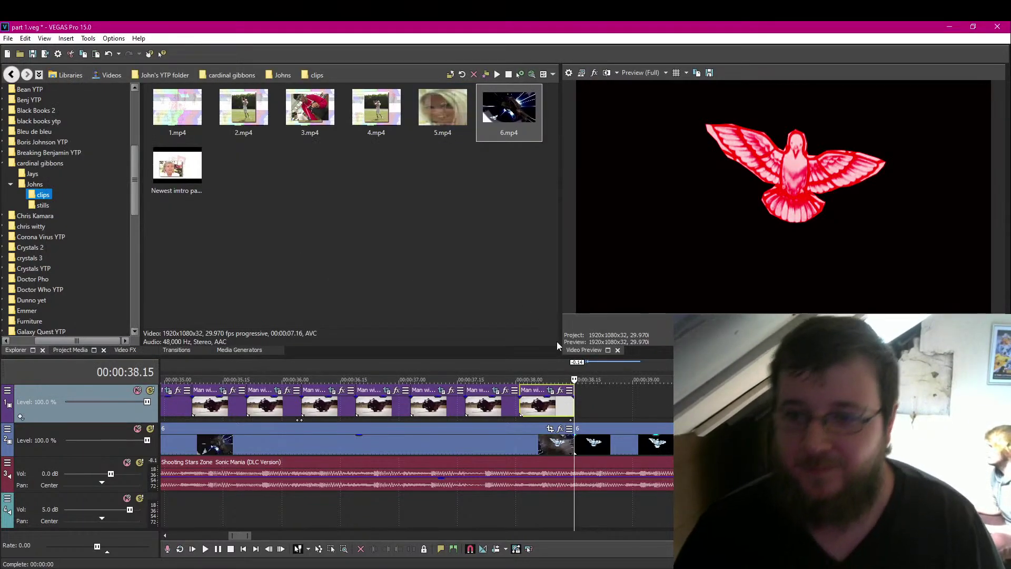
left_click(590, 401)
key("space")
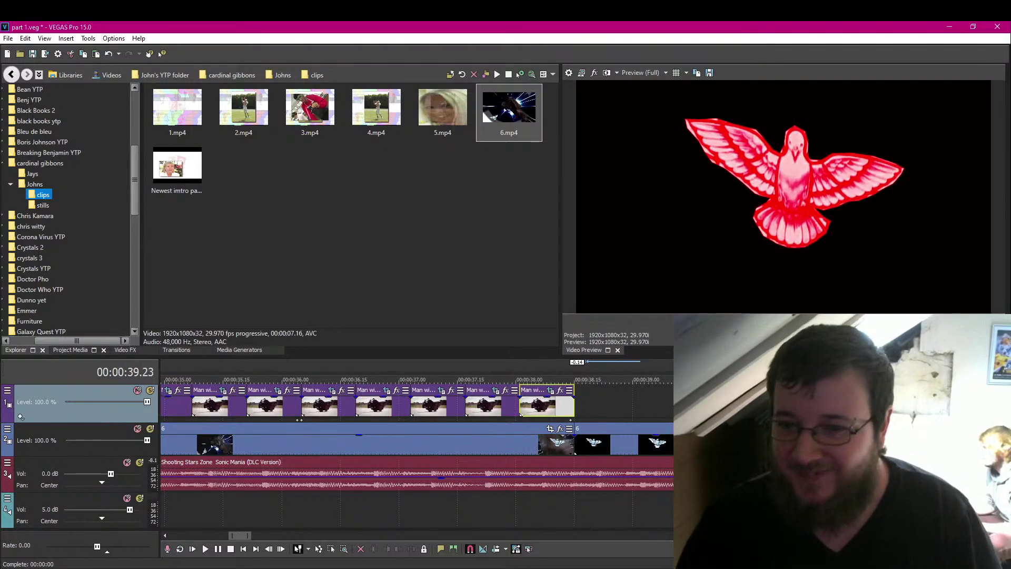
key("Left")
key("Left")
key("Left")
key("Left")
key("Left")
key("Left")
key("Left")
key("Left")
key("Left")
key("Left")
key("Left")
key("Left")
key("Left")
key("Left")
key("Left")
key("Left")
key("Left")
key("Left")
key("Left")
key("Left")
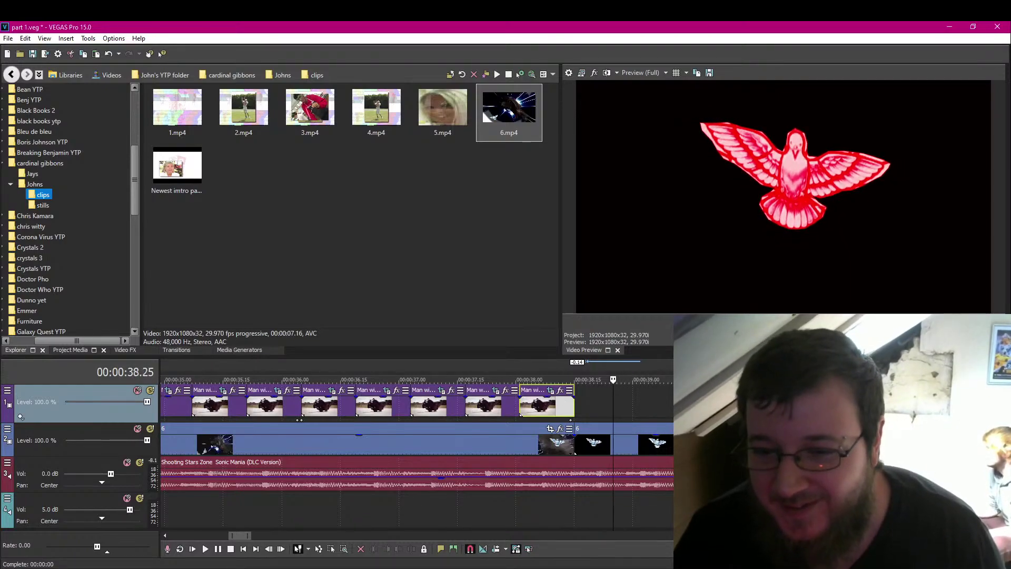
Split the red bird clip on track 2 at 00:00:39.06.
left_click(657, 446)
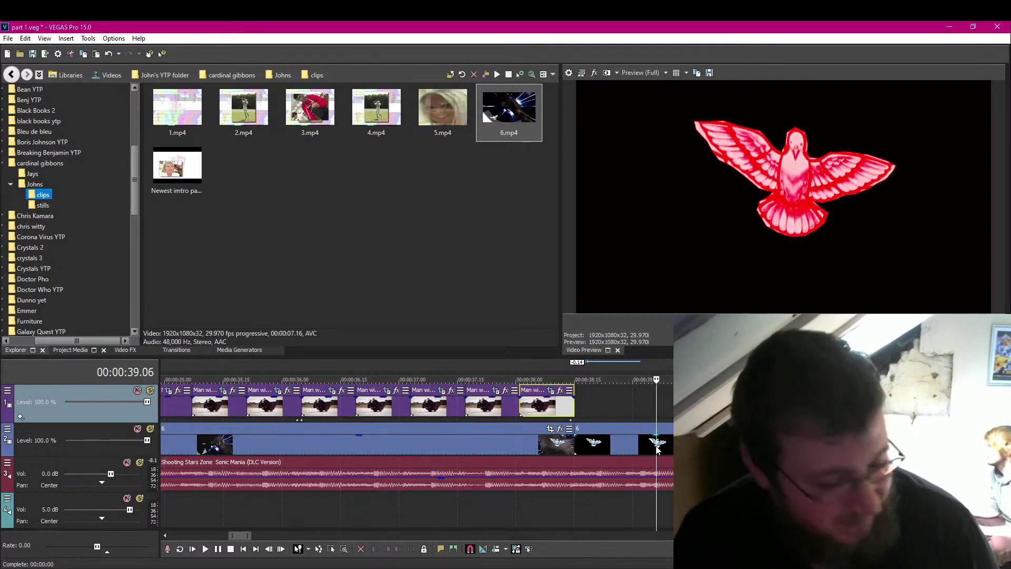
left_click(657, 447)
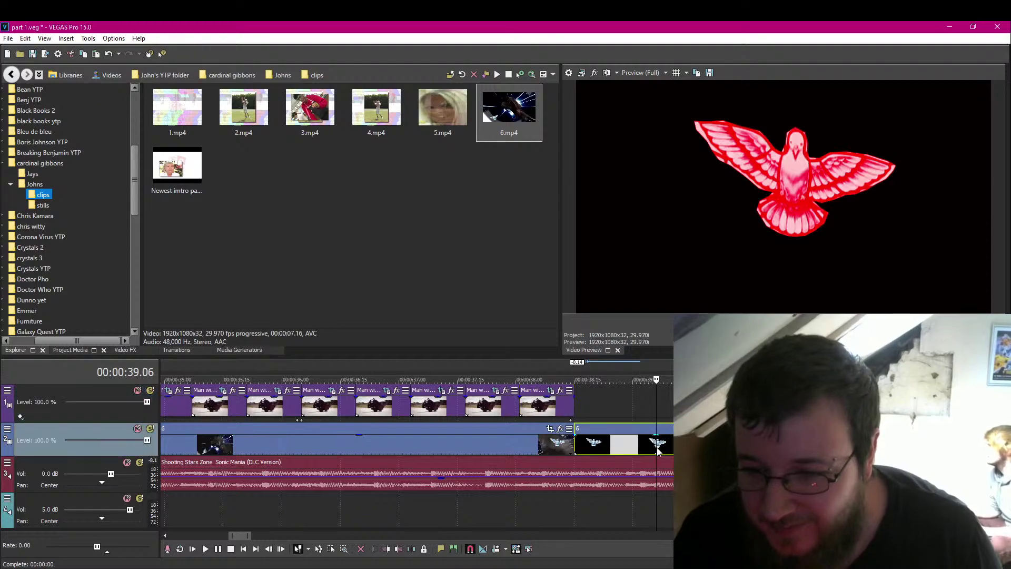
key("s")
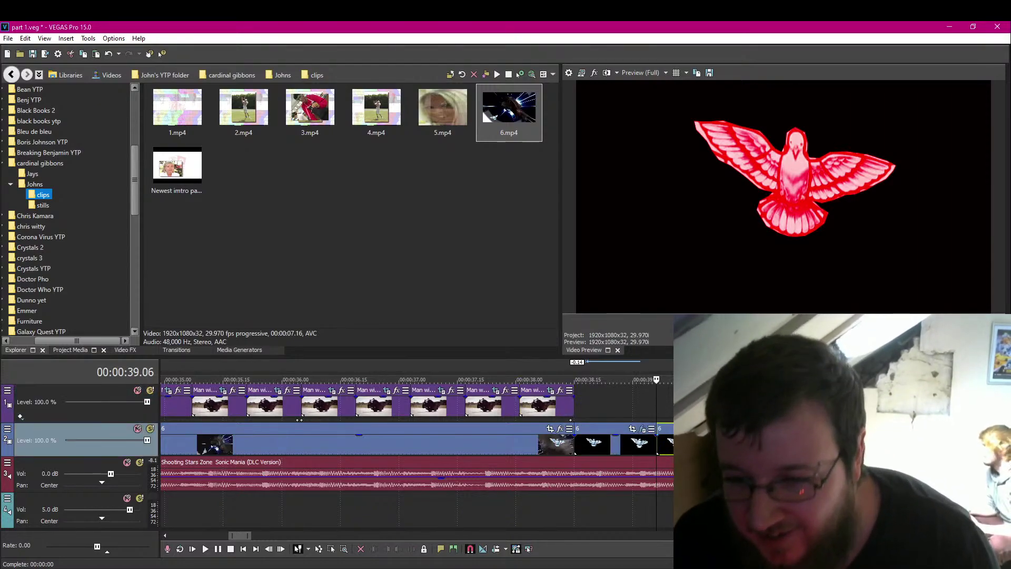
Add the VEGAS Lens Flare effect after Color Balance on the bird clip starting at 00:00:39.06.
left_click(642, 429)
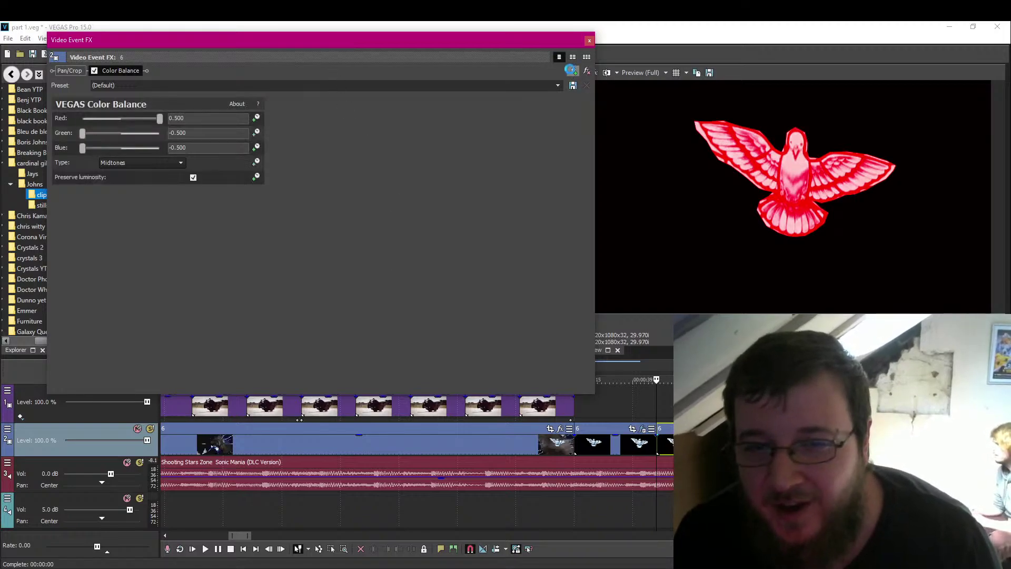
left_click(573, 70)
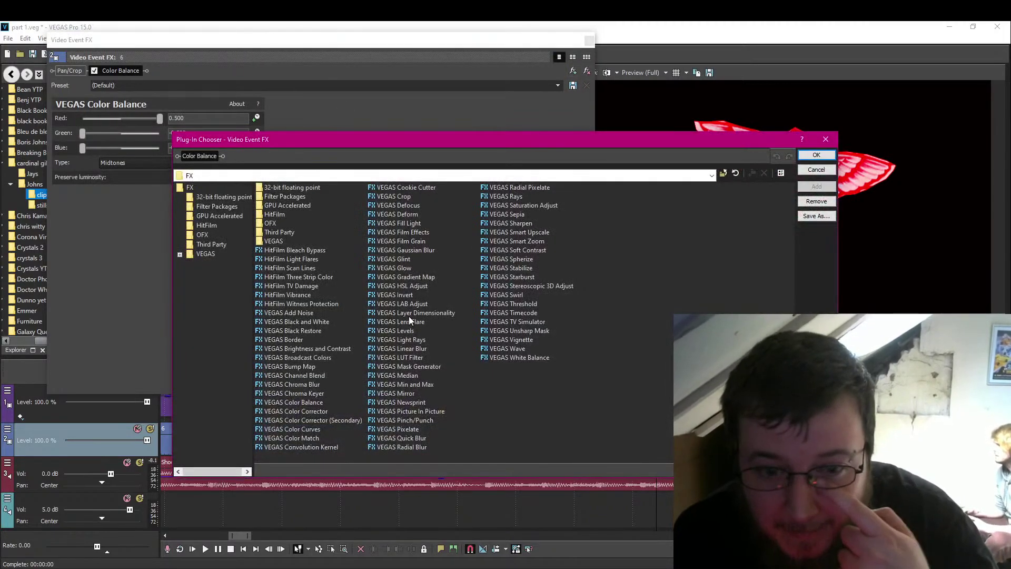
double_click(411, 320)
left_click(806, 154)
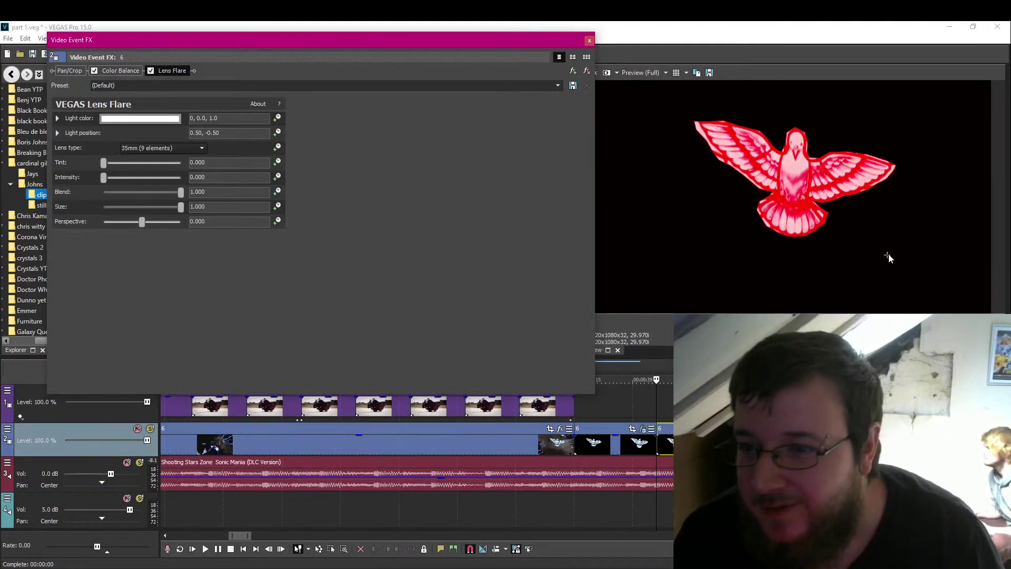
Place the Lens Flare's light on the bird's first eye, at position 0.04, 0.47.
left_click_drag(888, 258, 791, 144)
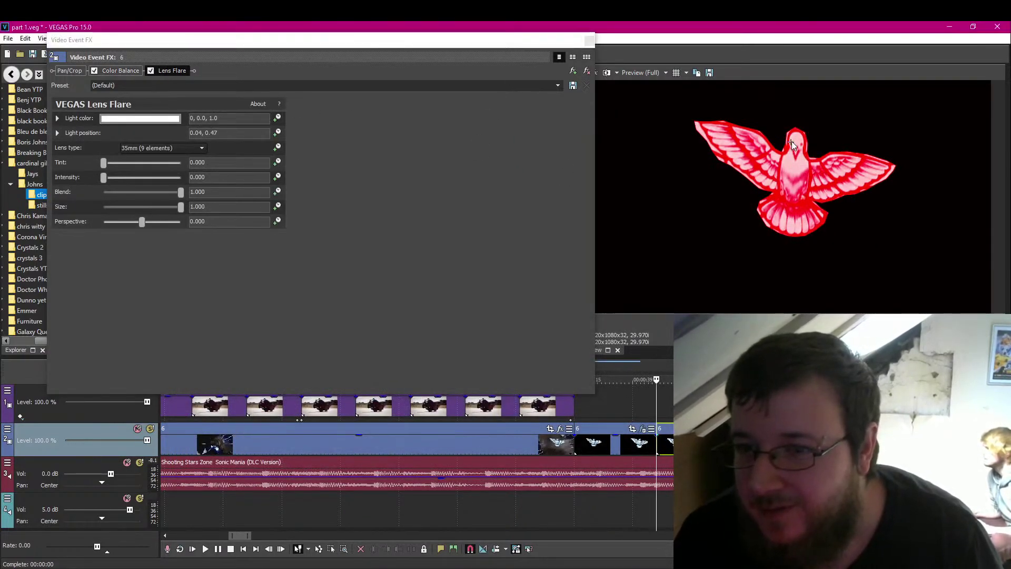
left_click(117, 120)
key("alt+Tab")
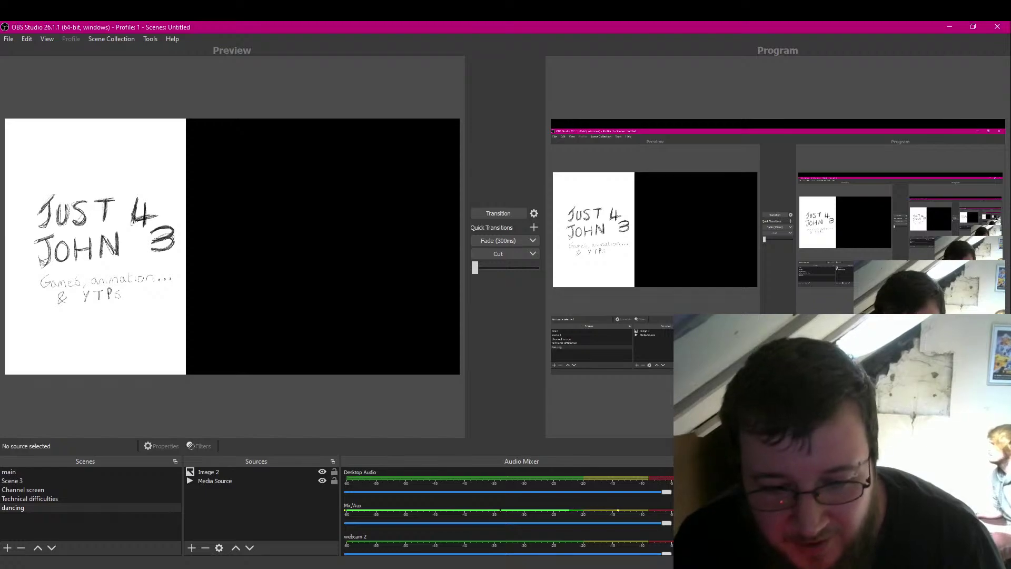
key("alt+Tab")
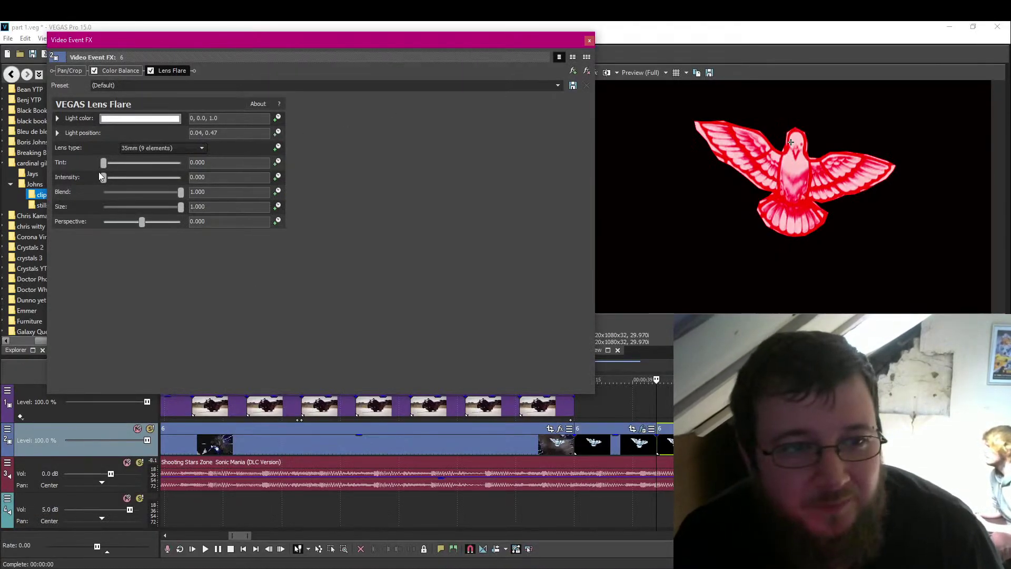
Animate the Lens Flare's intensity from 0 at the clip's start to 0.408 at 00:00:00.16.
mouse_move(104, 181)
left_mouse_down()
mouse_move(121, 179)
mouse_move(104, 177)
left_mouse_up()
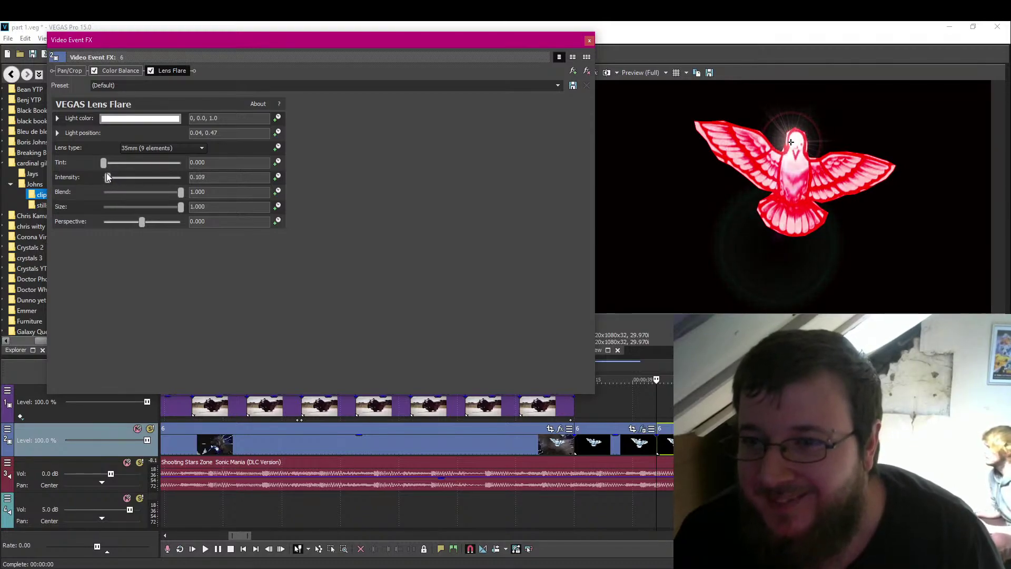
left_click(277, 177)
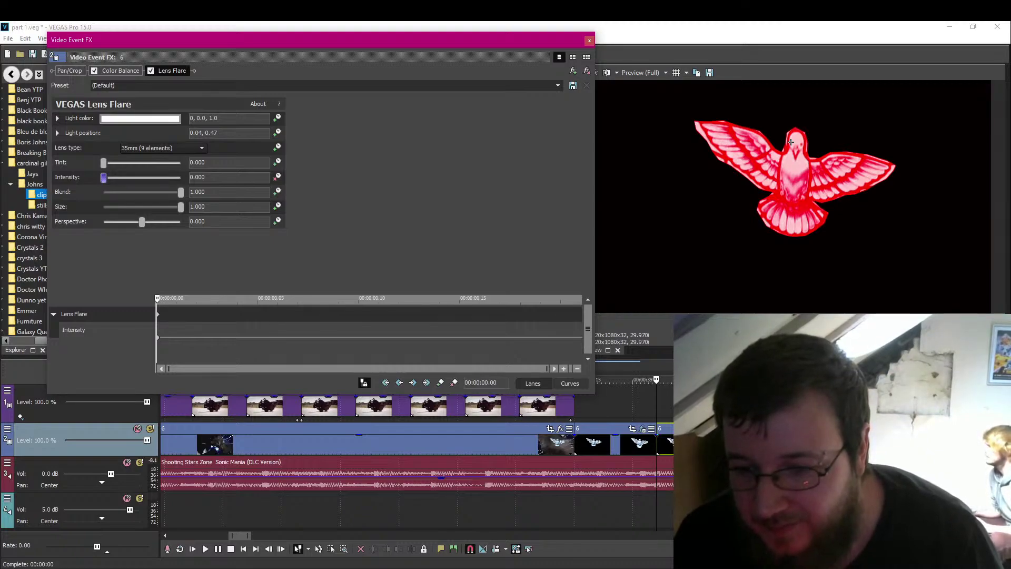
left_click(791, 142)
key("space")
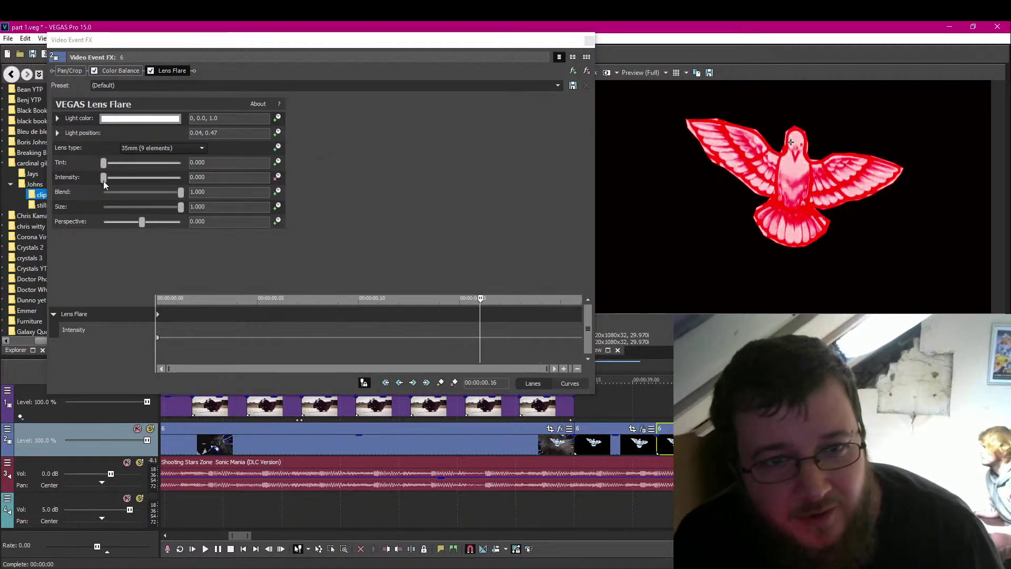
left_click_drag(103, 182, 121, 185)
left_click_drag(127, 183, 119, 187)
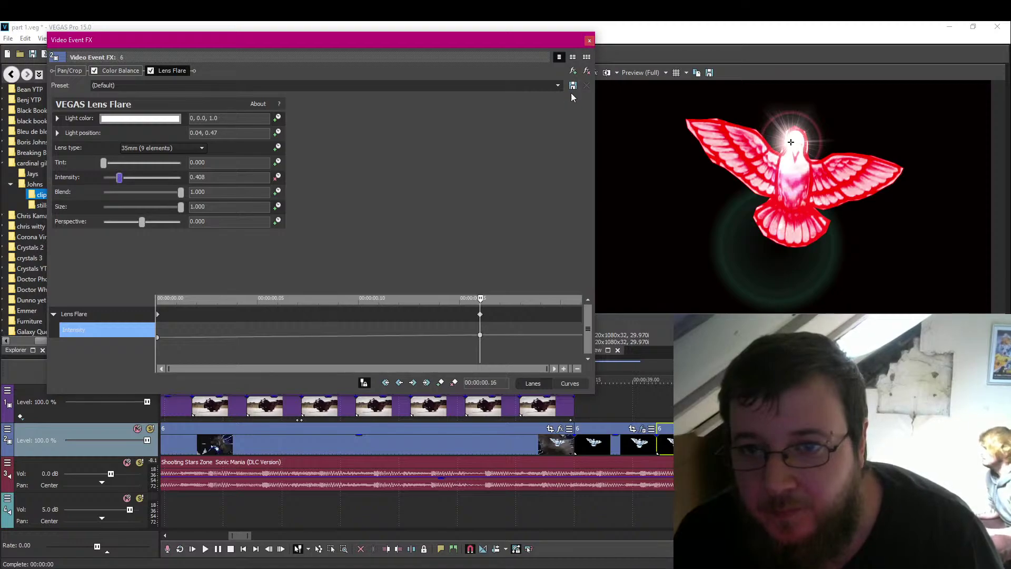
Add a second VEGAS Lens Flare to the bird clip and place its light on the other eye at 0.09, 0.45.
left_click(660, 380)
key("Left")
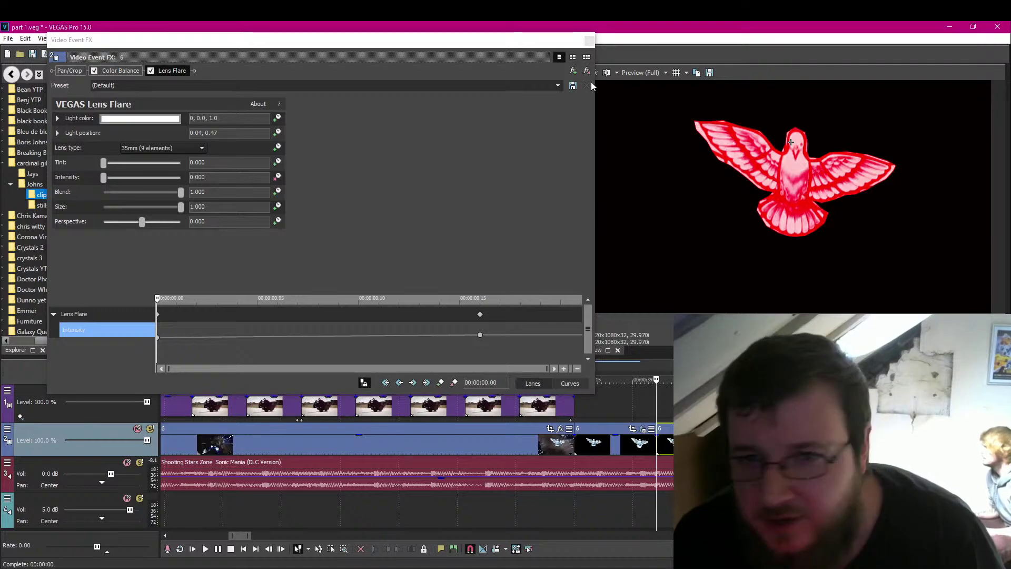
left_click(573, 71)
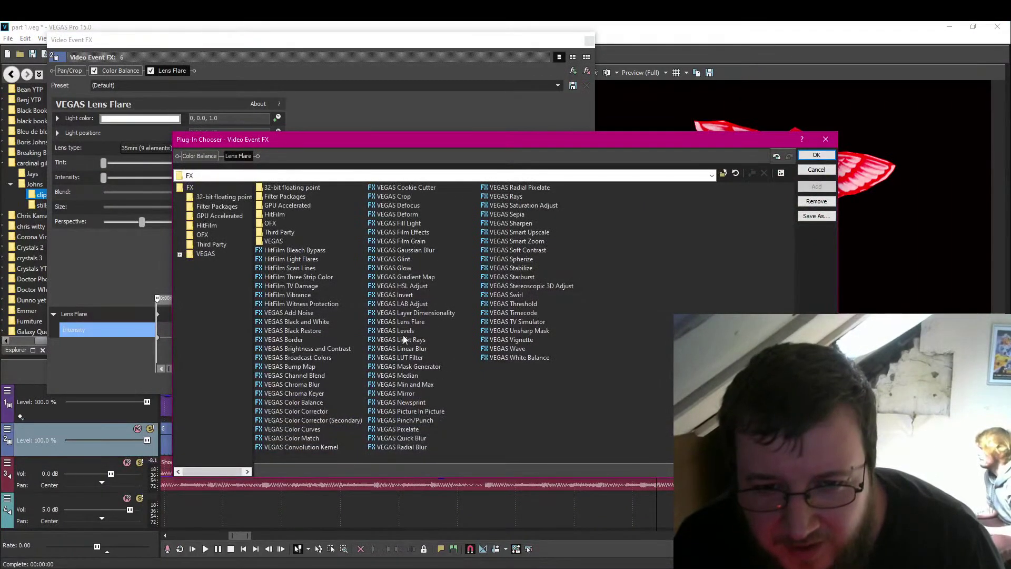
left_click(414, 321)
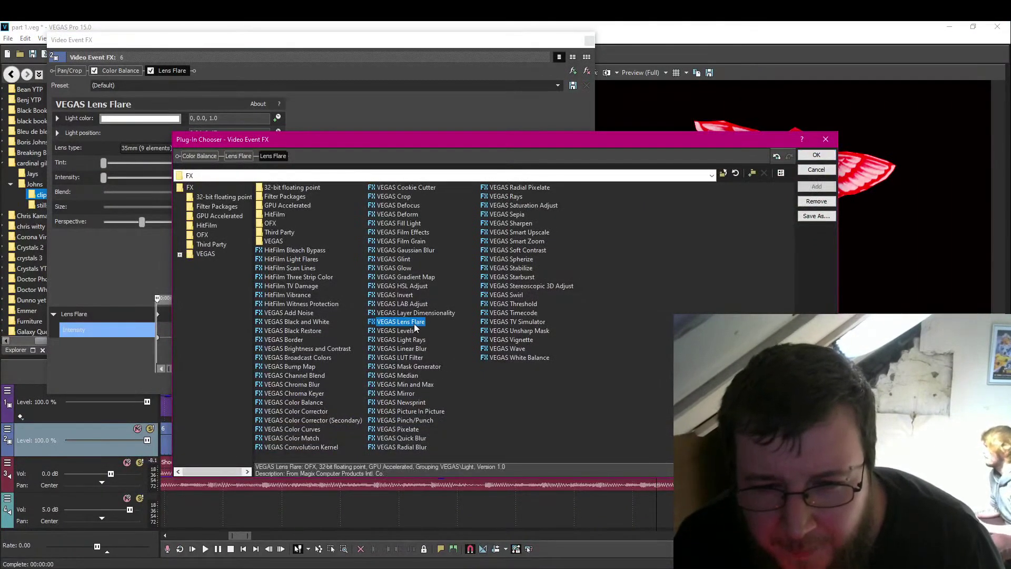
left_click(816, 155)
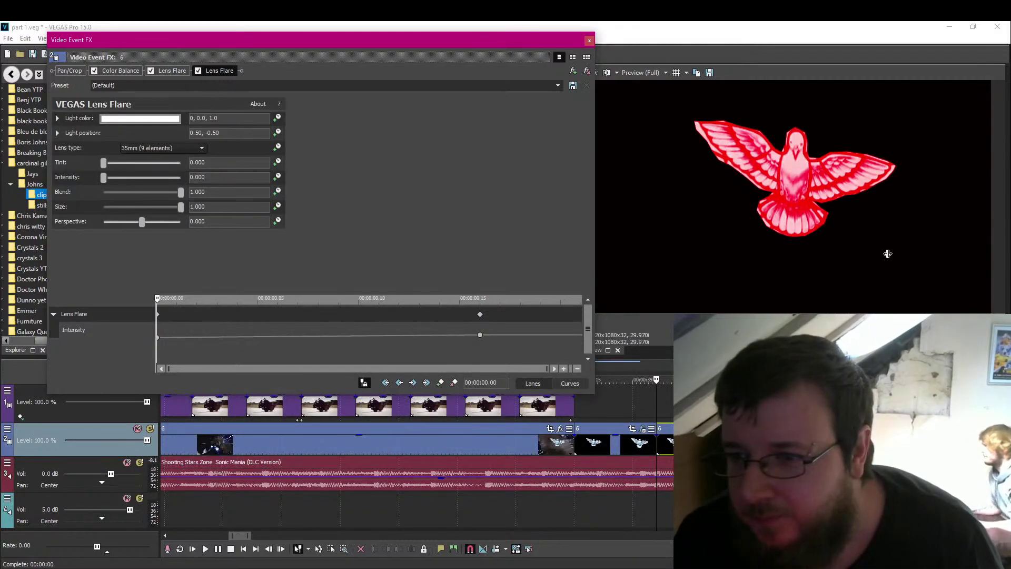
left_click_drag(887, 256, 801, 144)
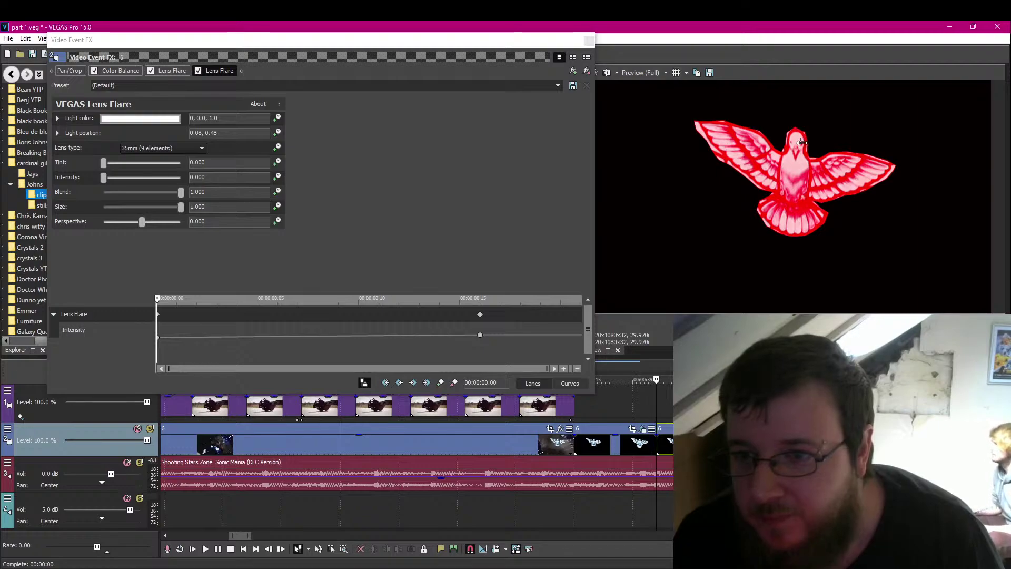
left_click_drag(801, 140, 801, 145)
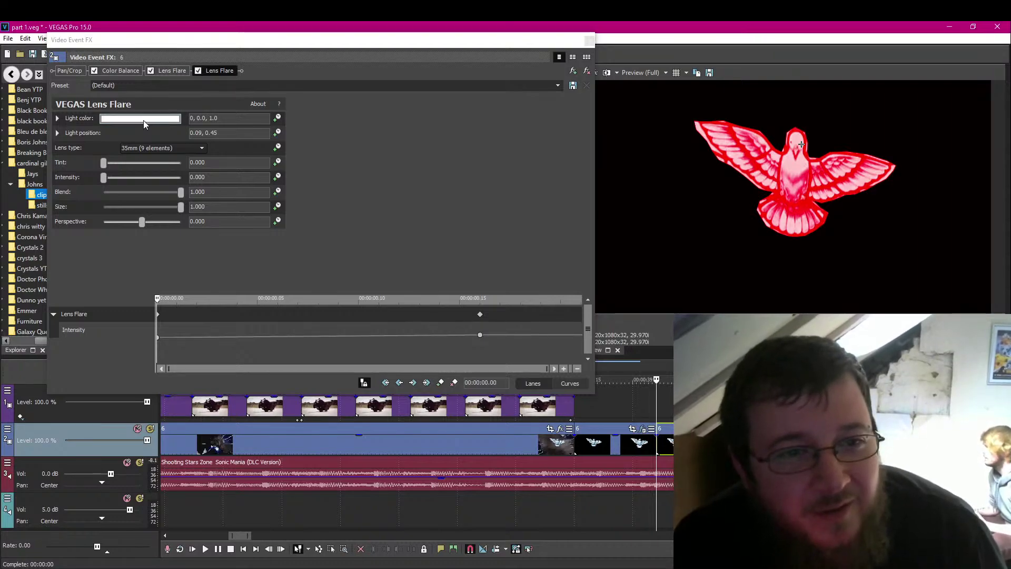
Animate the second Lens Flare's intensity from 0 to 0.707 at 00:00:00.16 and set its perspective to -0.020.
left_click(104, 177)
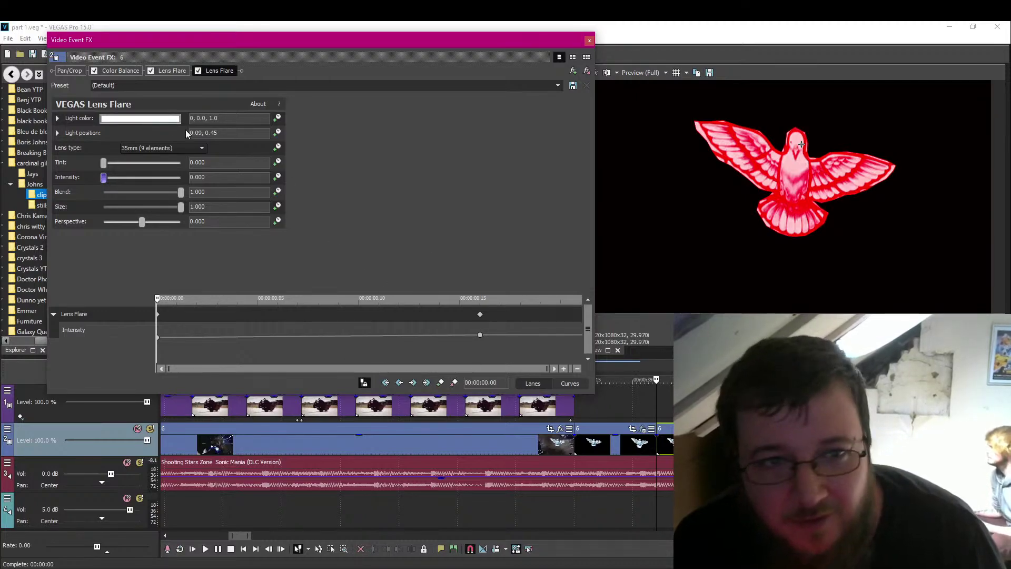
left_click(277, 178)
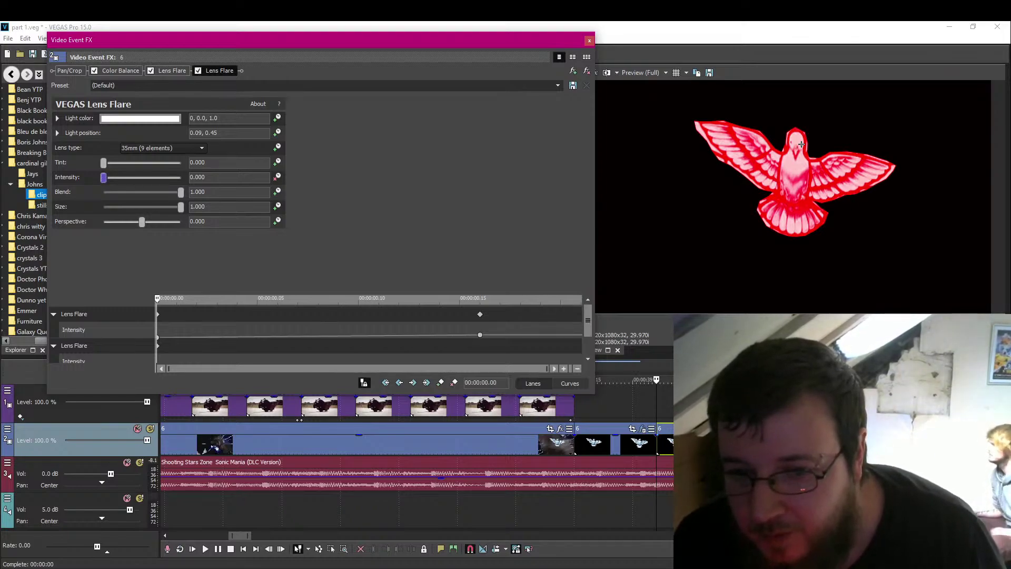
left_click(801, 144)
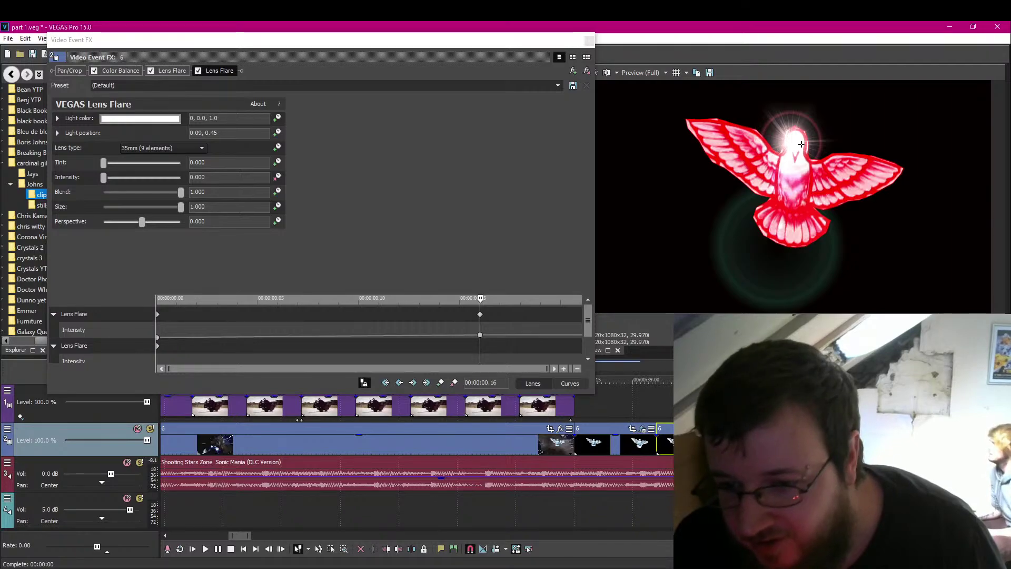
left_click_drag(105, 179, 132, 178)
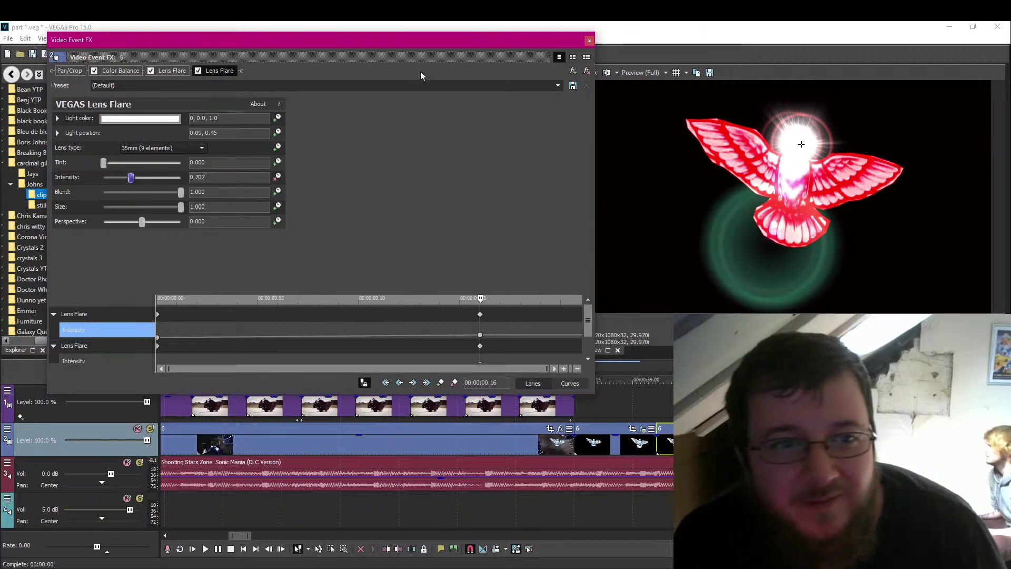
mouse_move(139, 223)
left_mouse_down()
mouse_move(163, 225)
mouse_move(143, 225)
left_mouse_up()
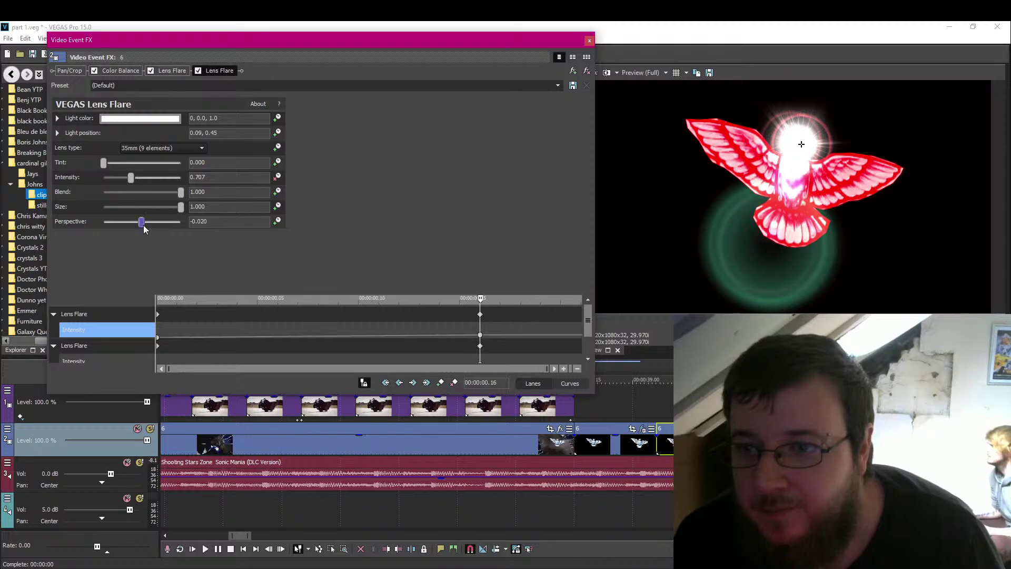
Close the effect settings, play the glowing-eye bird ending and step back through it frame by frame.
left_click(589, 40)
key("Left")
key("Left")
key("Left")
key("Left")
key("Left")
key("Left")
key("Left")
key("Left")
key("Left")
key("Left")
key("Left")
key("Left")
key("Left")
key("Left")
key("Left")
key("Left")
key("Left")
key("Left")
key("Left")
key("Left")
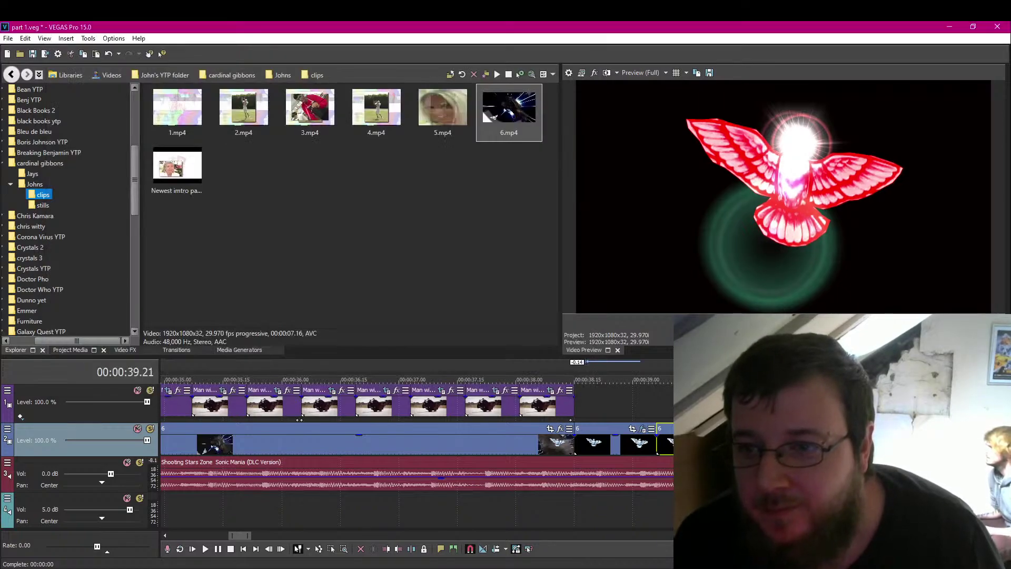
key("Right")
key("space")
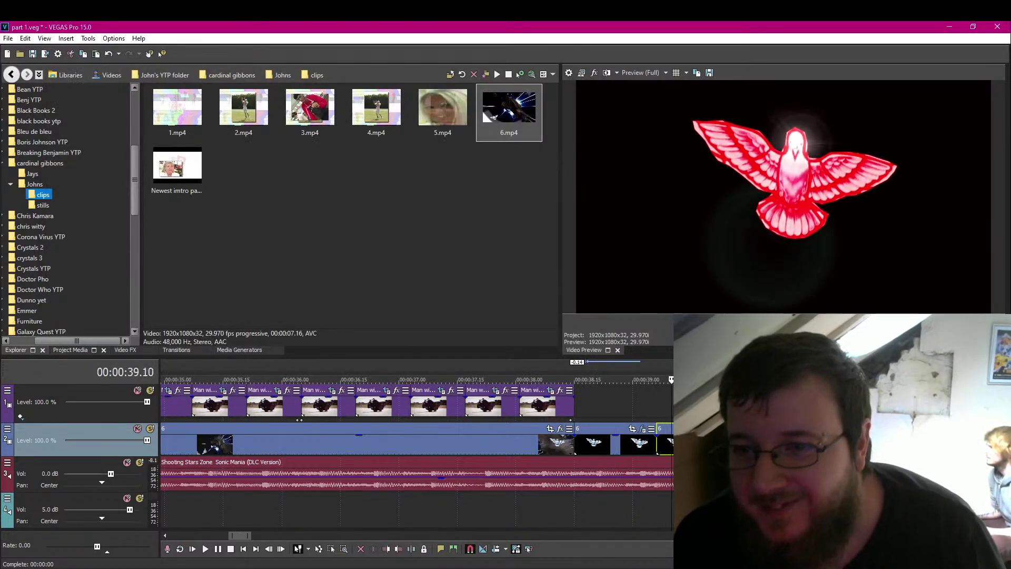
key("Left")
key("Left")
key("Left")
key("Left")
key("Left")
key("Left")
key("Left")
key("Left")
key("Left")
key("Left")
key("Left")
key("Left")
key("Left")
key("Left")
key("Left")
key("Left")
key("Left")
key("Left")
key("Left")
key("Left")
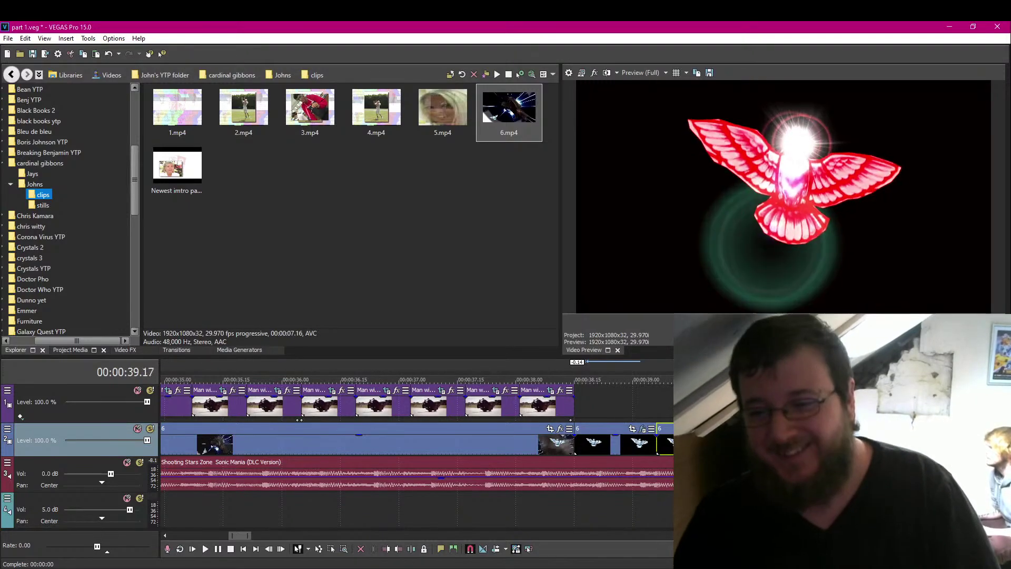
Split the Shooting Stars music on track 3 at 00:00:39.06 and at 00:00:38.15.
left_click(657, 472)
key("s")
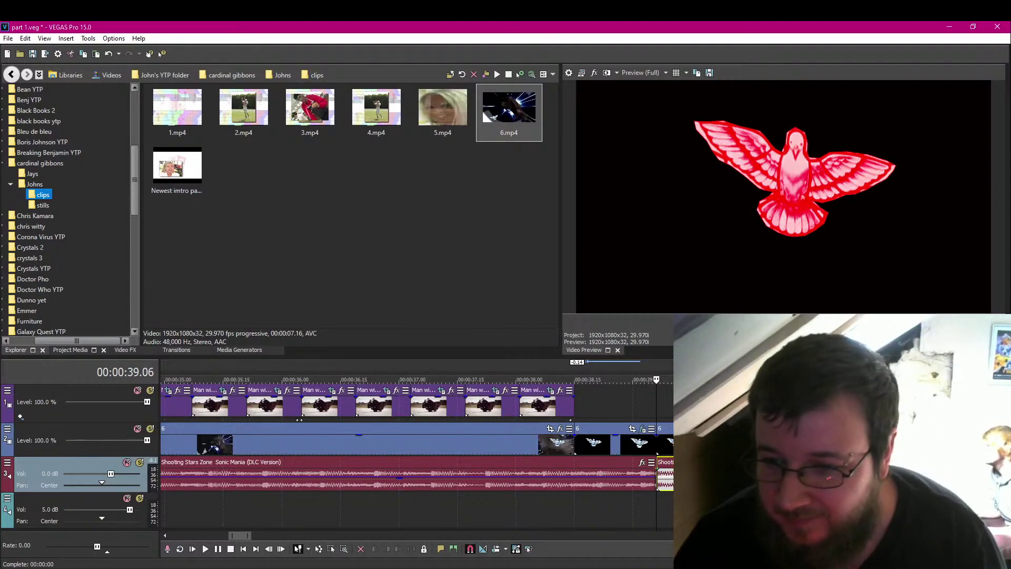
left_click(574, 472)
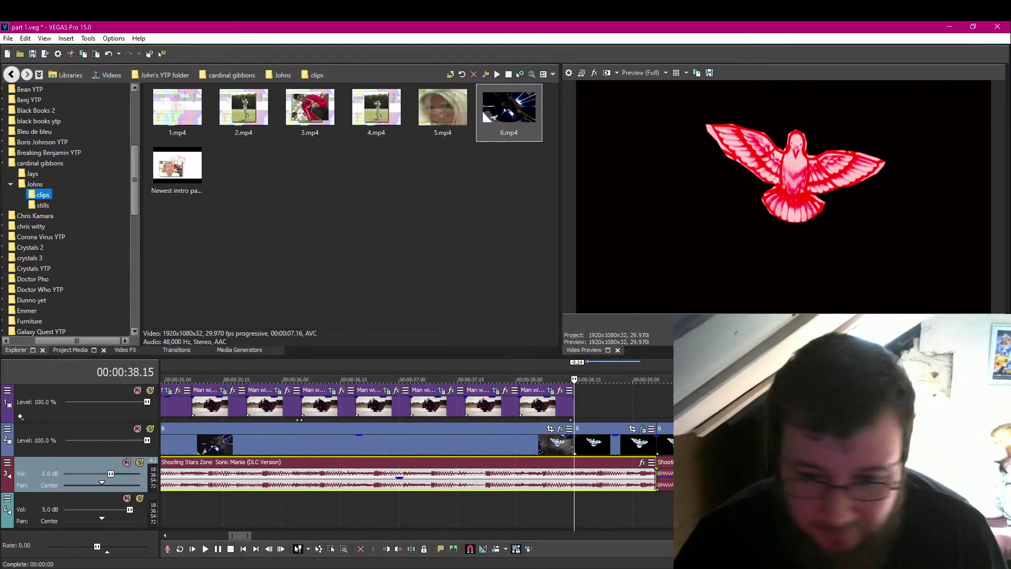
key("s")
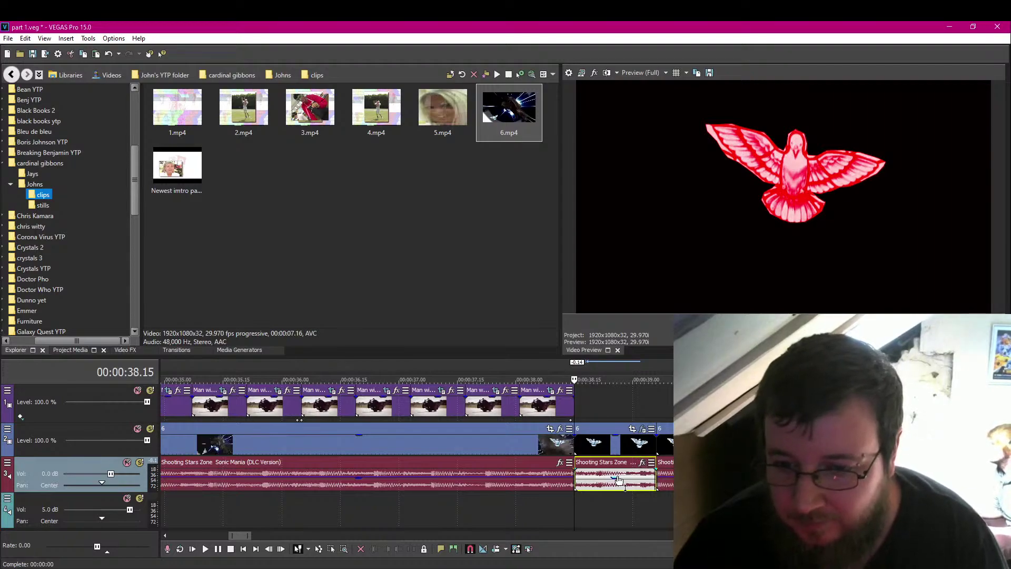
Add ExpressFX Distortion, ExpressFX Stutter, Pitch Shift and ExpressFX Equalization to the short music segment starting at 00:00:38.15.
left_click(643, 462)
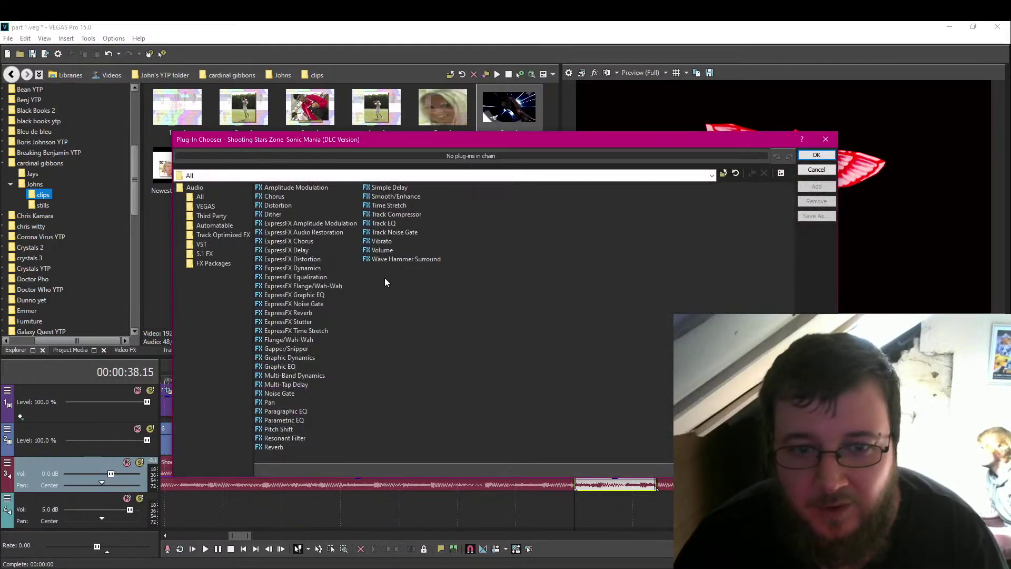
double_click(301, 258)
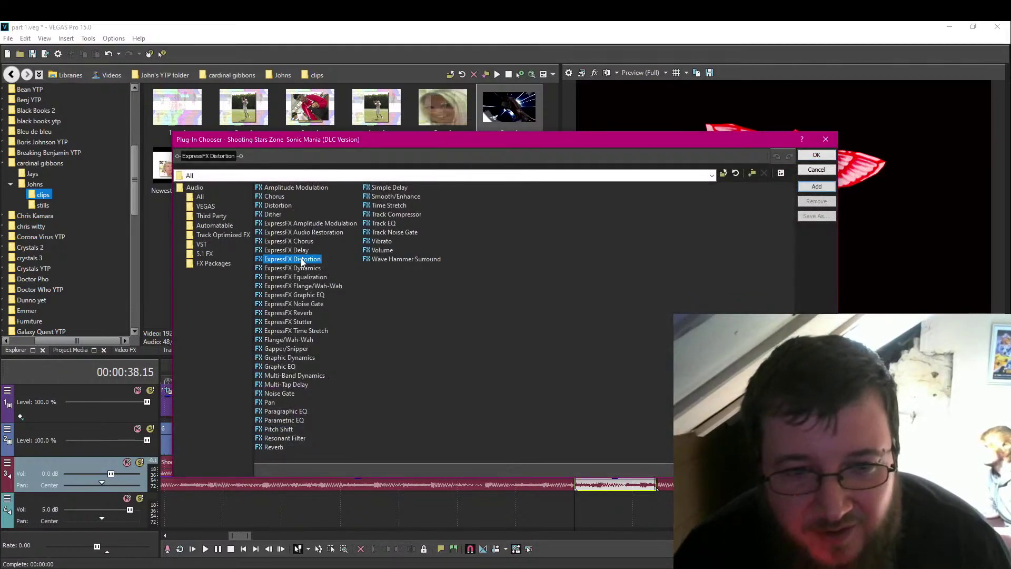
double_click(304, 322)
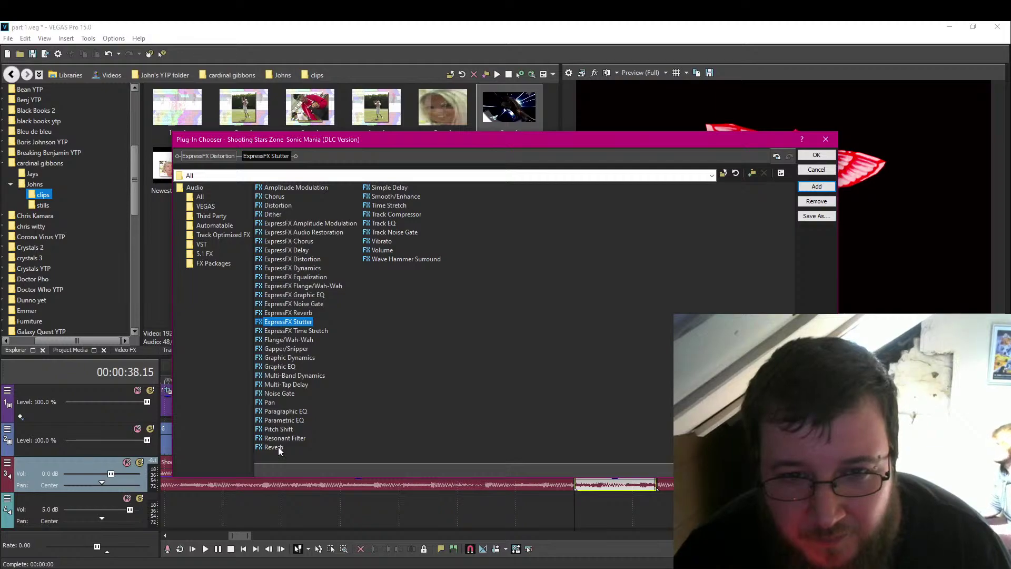
double_click(279, 429)
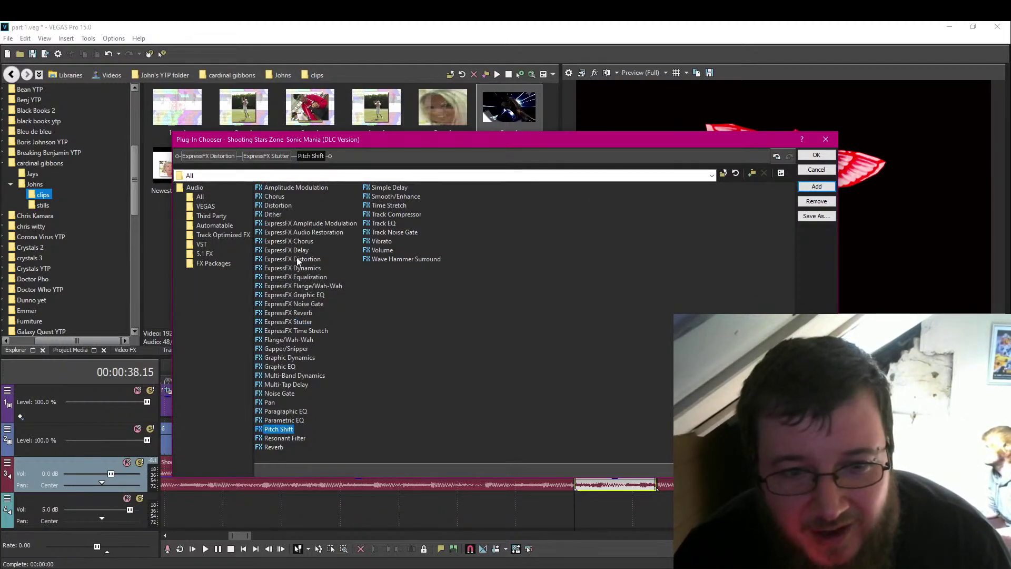
double_click(297, 279)
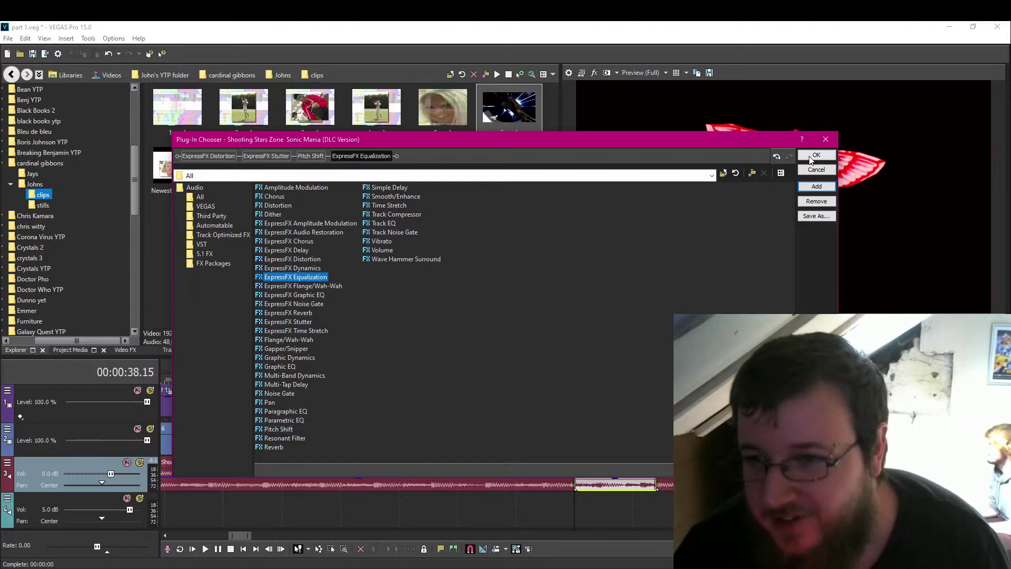
left_click(816, 155)
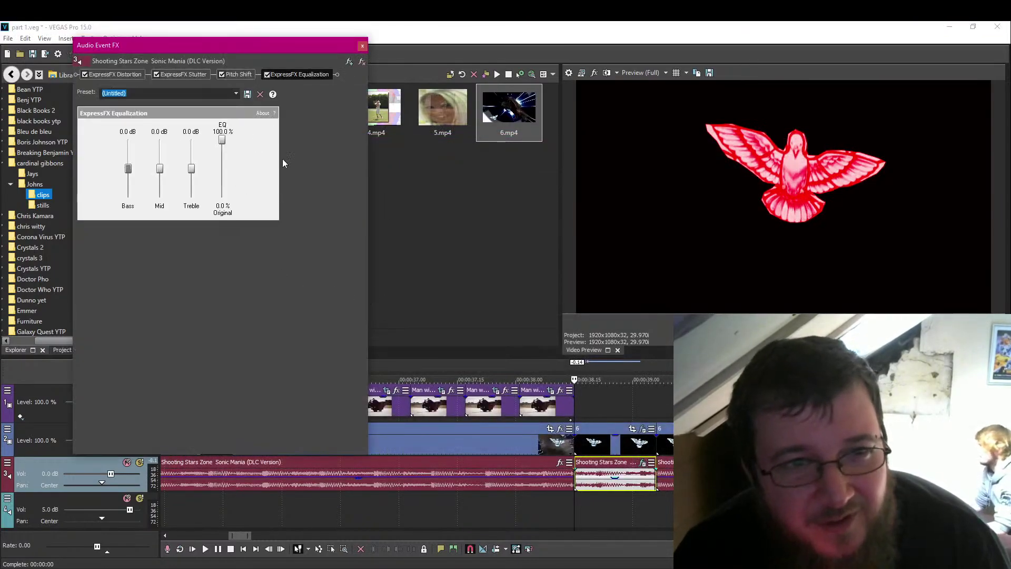
Set the music segment's ExpressFX Distortion mix to 100% and its distortion amount to about 56.3%.
left_click(130, 74)
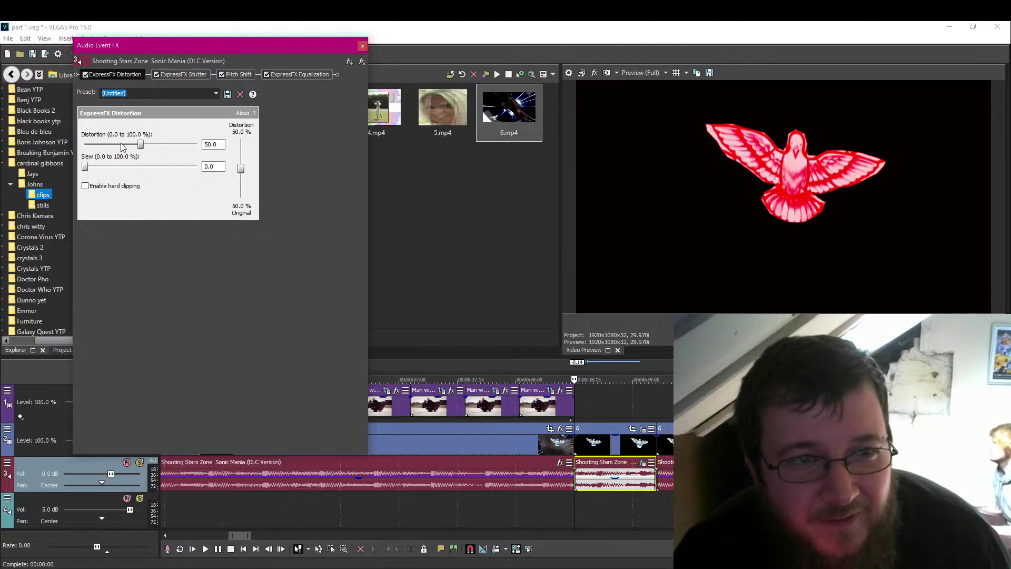
left_click_drag(241, 168, 240, 138)
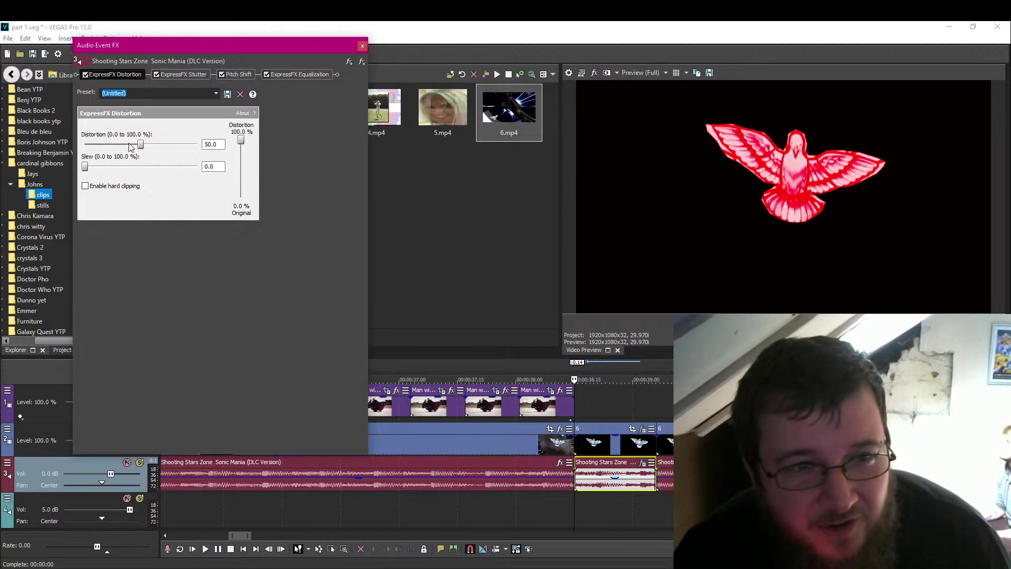
left_click_drag(140, 147, 147, 147)
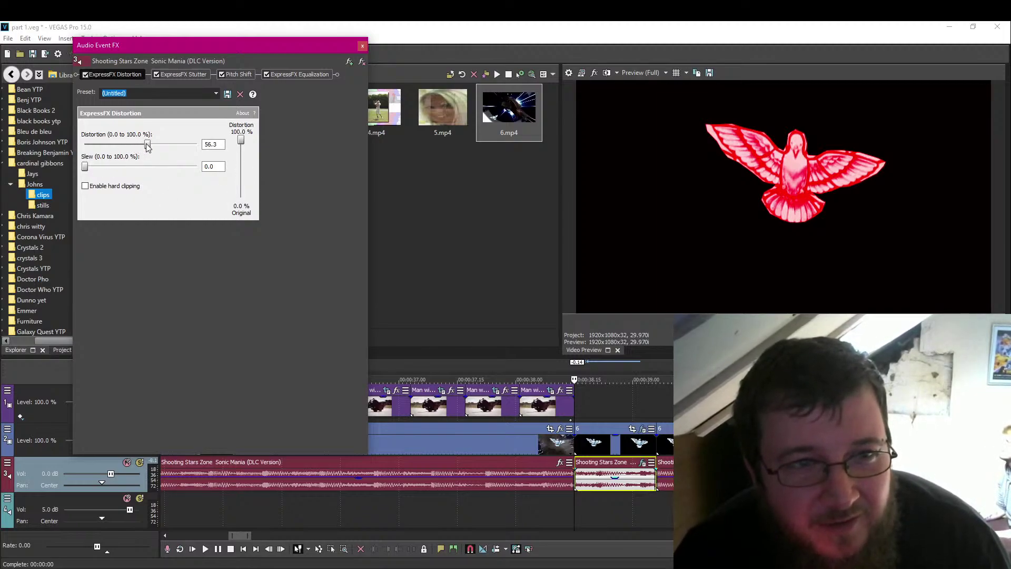
Set the music segment's ExpressFX Stutter mix to 100% and its sound length to about 42.26 ms.
left_click(193, 75)
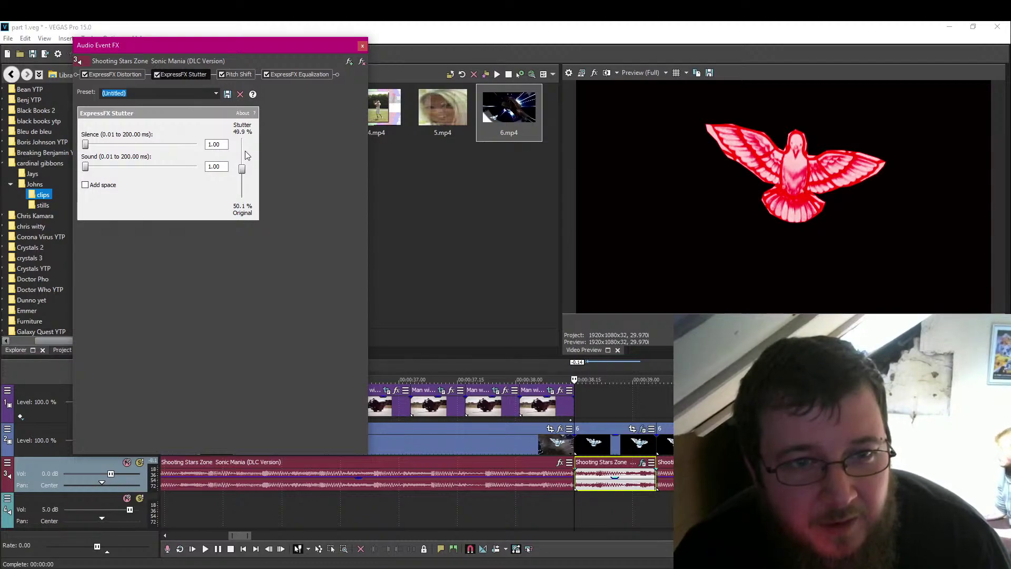
left_click_drag(241, 167, 245, 134)
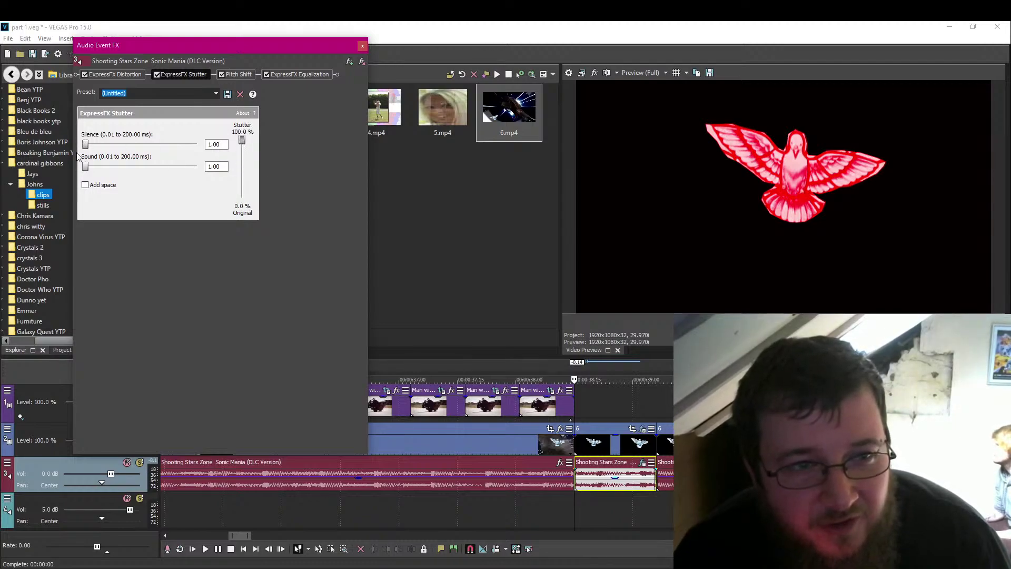
left_click_drag(87, 169, 111, 168)
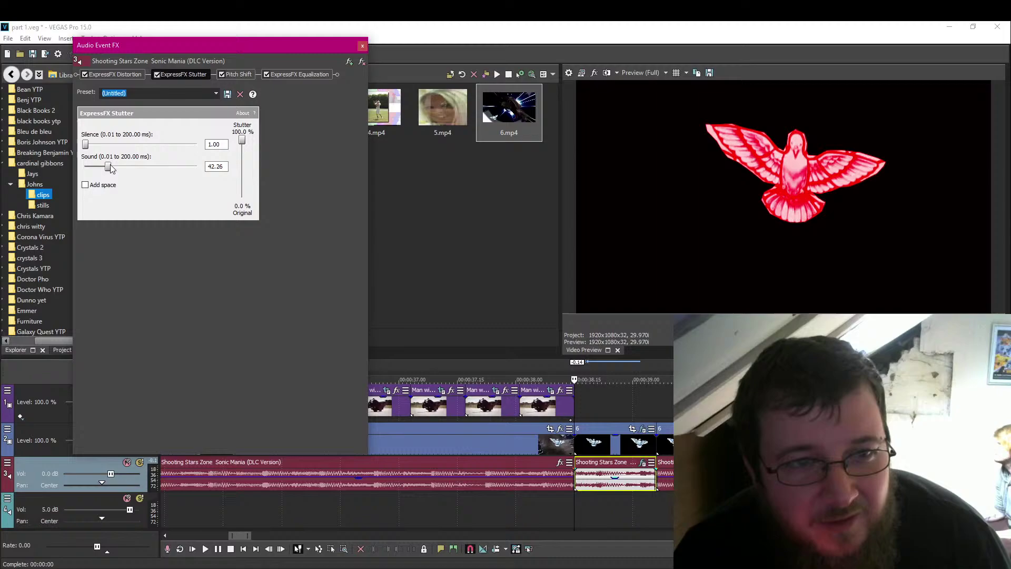
Shift the music segment's pitch by -5 semitones and boost the ExpressFX Equalization bass to 11.0 dB.
left_click(239, 75)
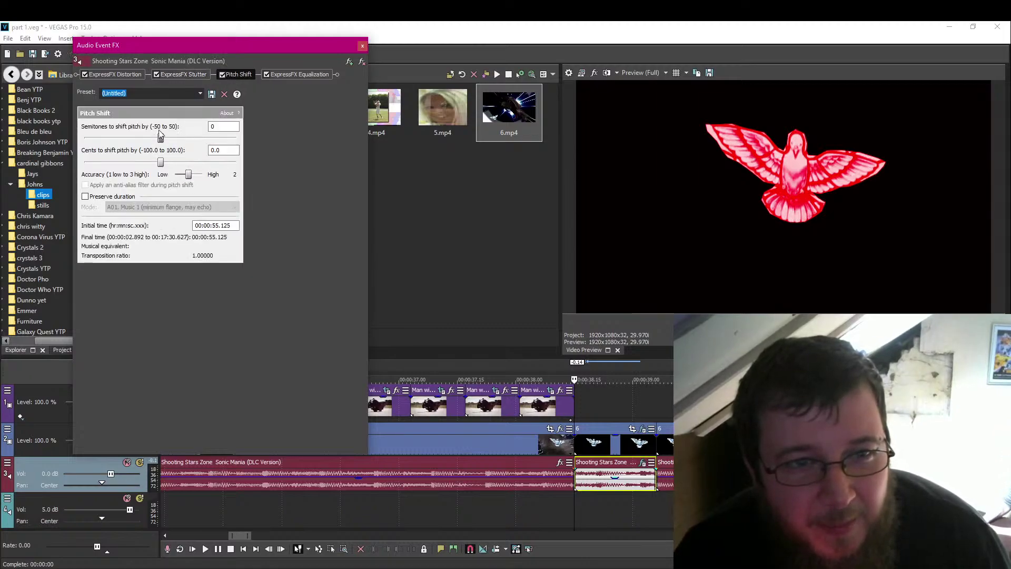
left_click_drag(160, 138, 153, 138)
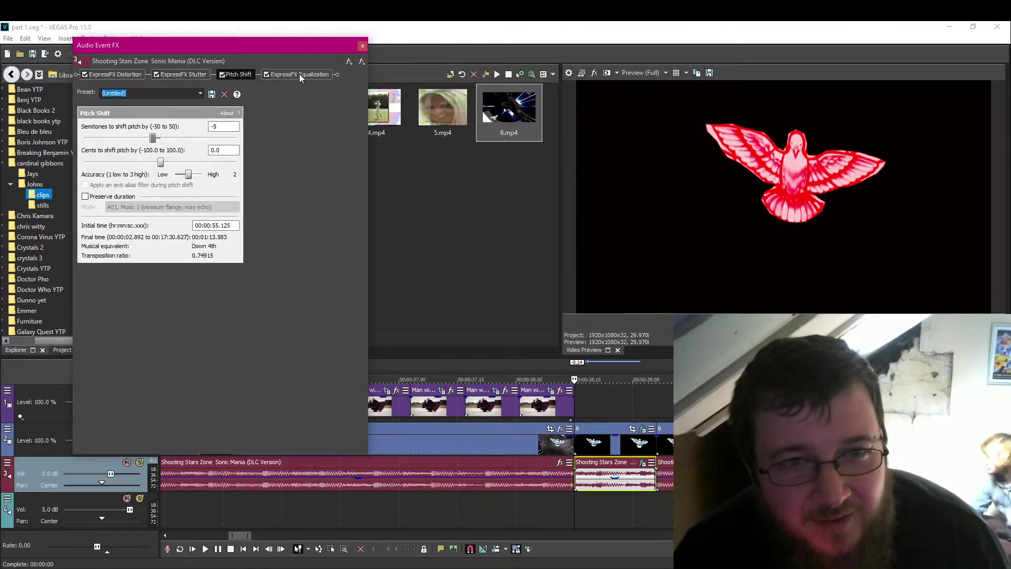
left_click(299, 74)
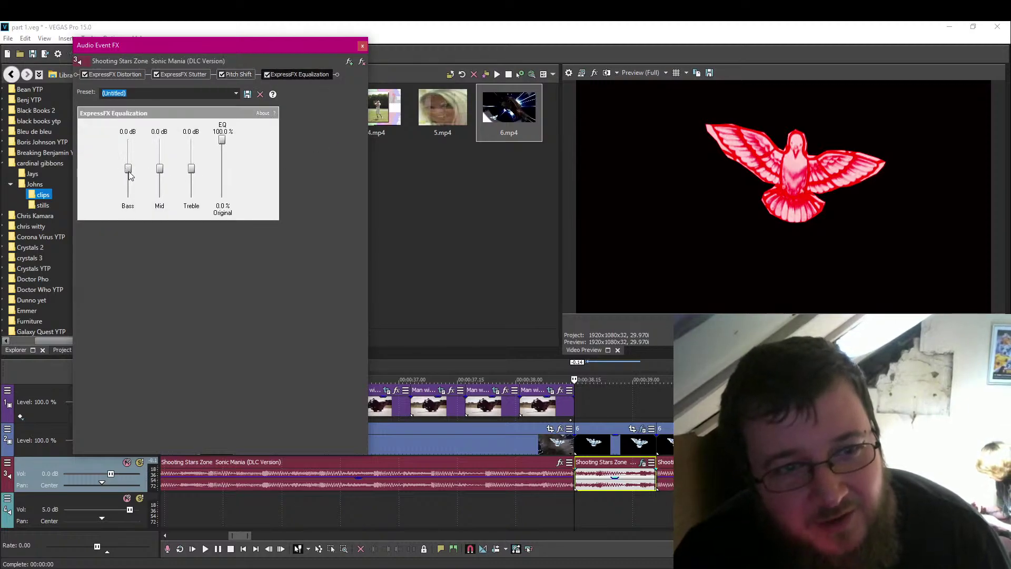
left_click_drag(130, 176, 129, 150)
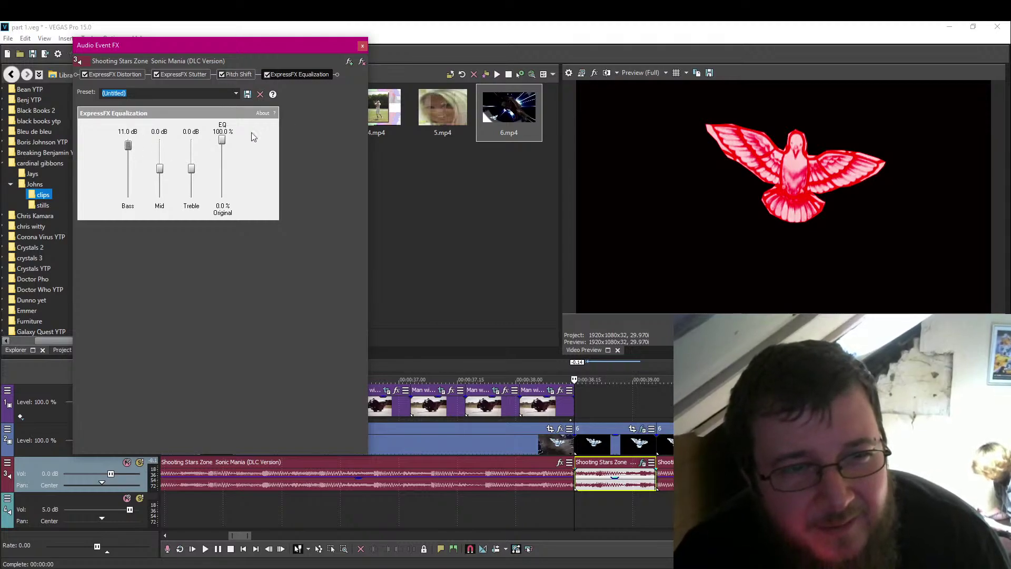
left_click(362, 46)
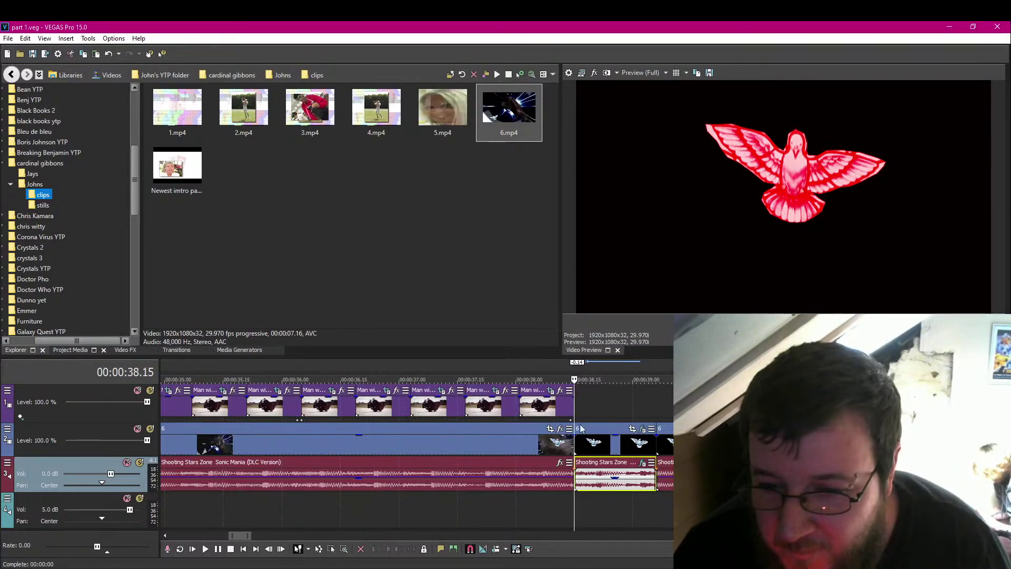
left_click(640, 464)
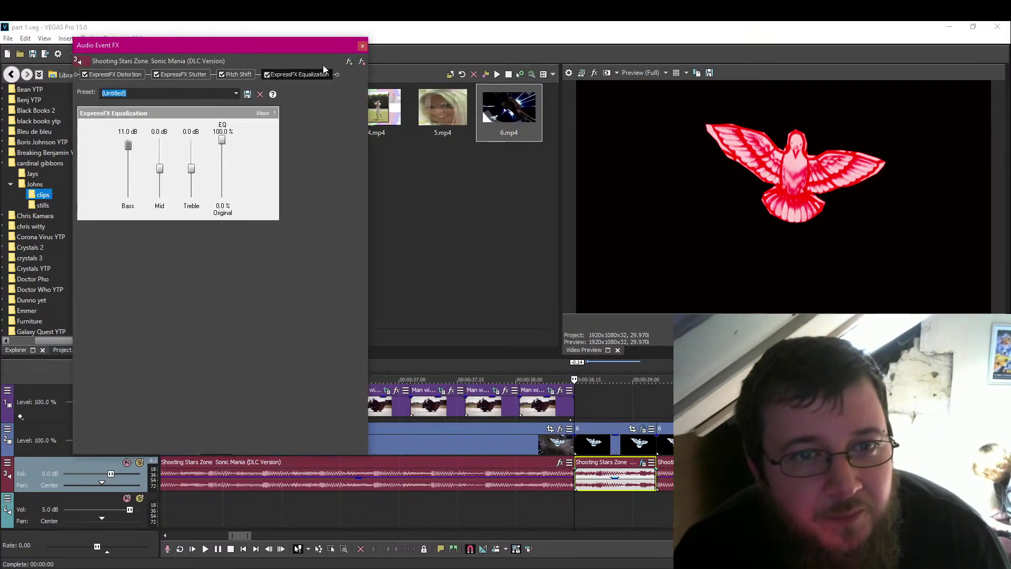
left_click(362, 48)
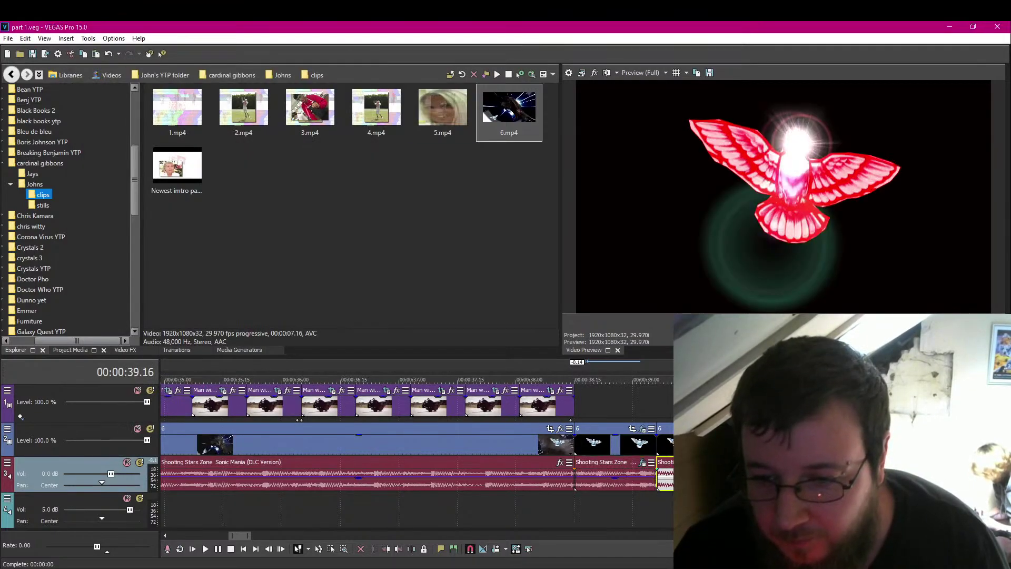
Delete the unprocessed final music piece, extend the distorted segment over the bird ending and split it at 00:00:39.06.
key("Delete")
left_click_drag(656, 488, 726, 488)
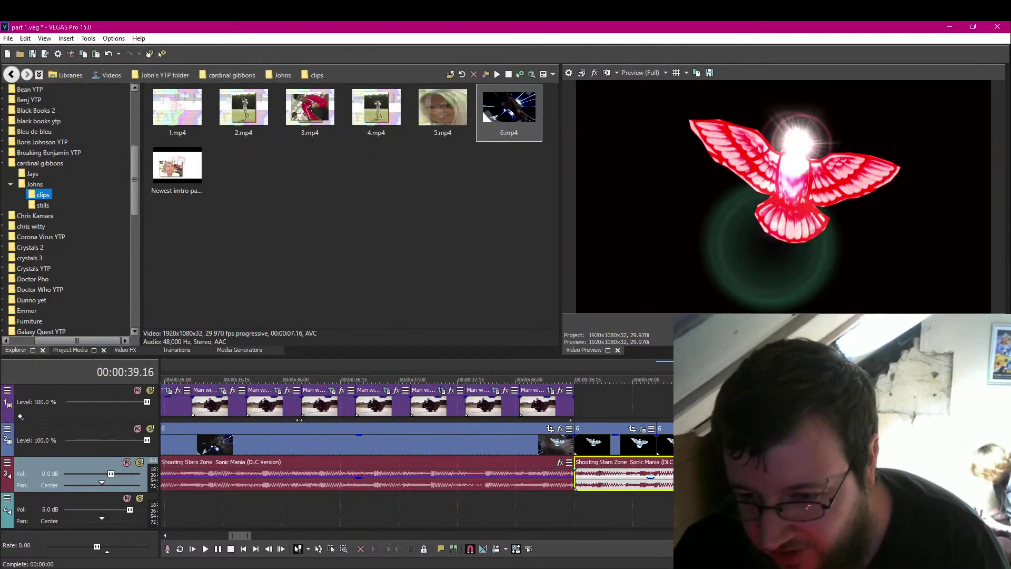
left_click(656, 467)
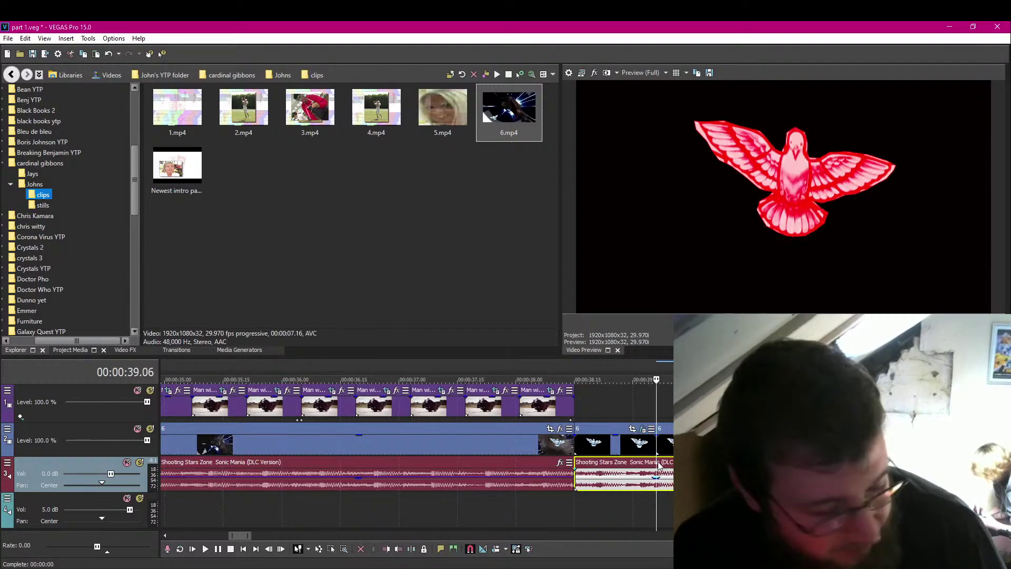
key("s")
Set the Pitch Shift of the final music segment starting at 00:00:39.06 to -10 semitones.
left_click(724, 462)
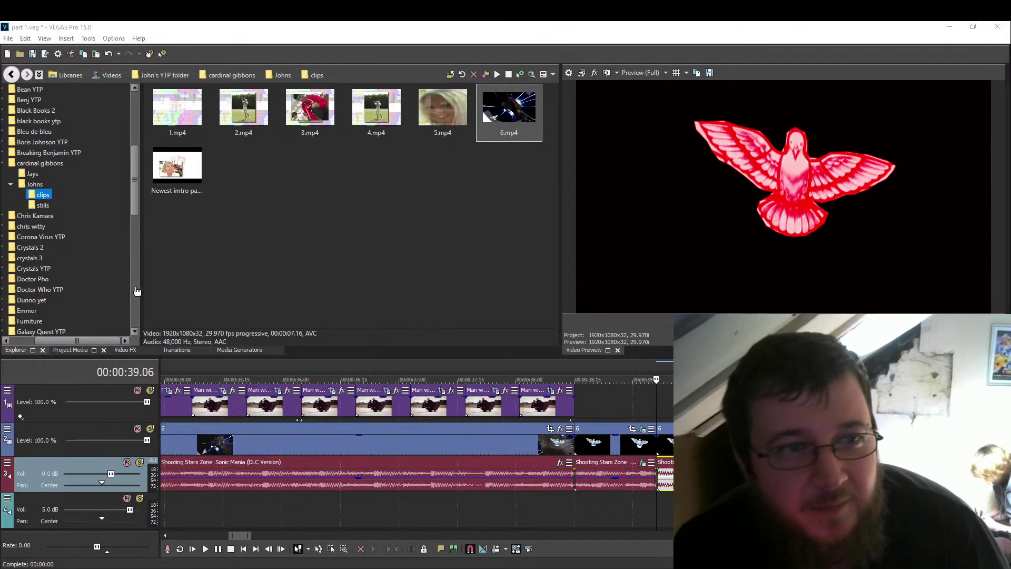
left_click(235, 73)
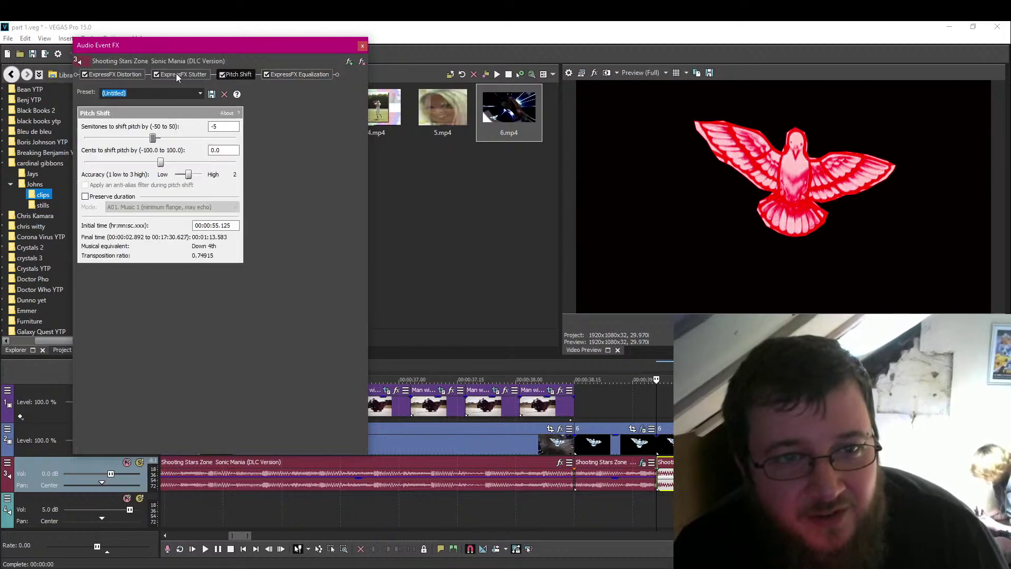
left_click(152, 138)
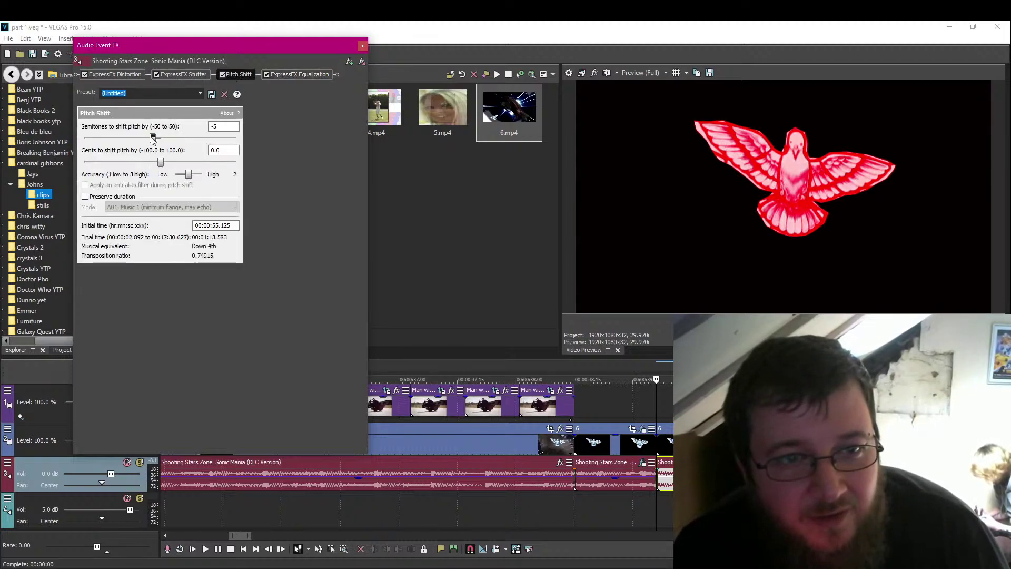
key("Left")
key("Left")
key("Left")
key("Left")
key("Left")
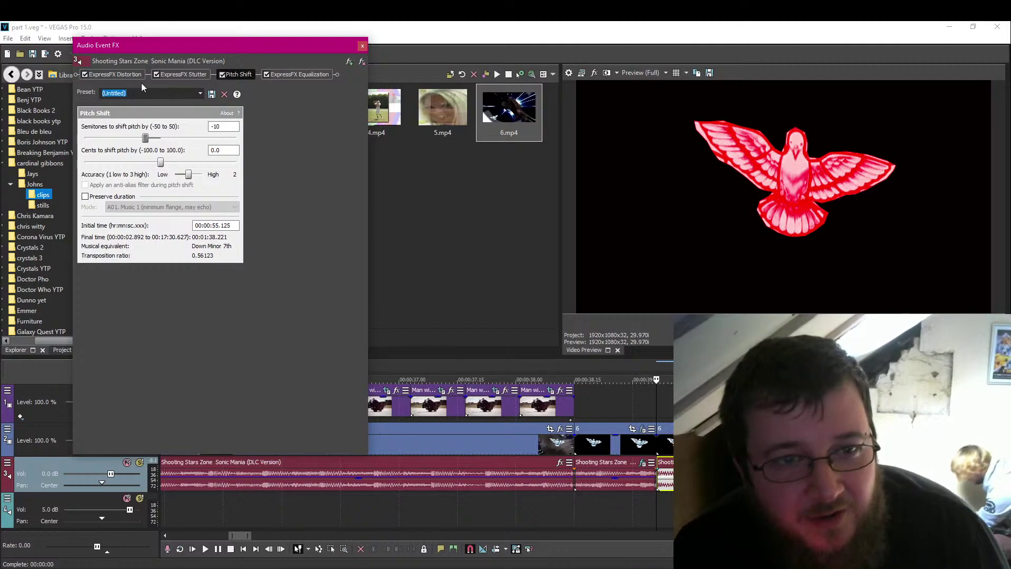
Set the final music segment's ExpressFX Distortion slew to about 3.7% and its distortion amount to about 83%.
left_click(133, 73)
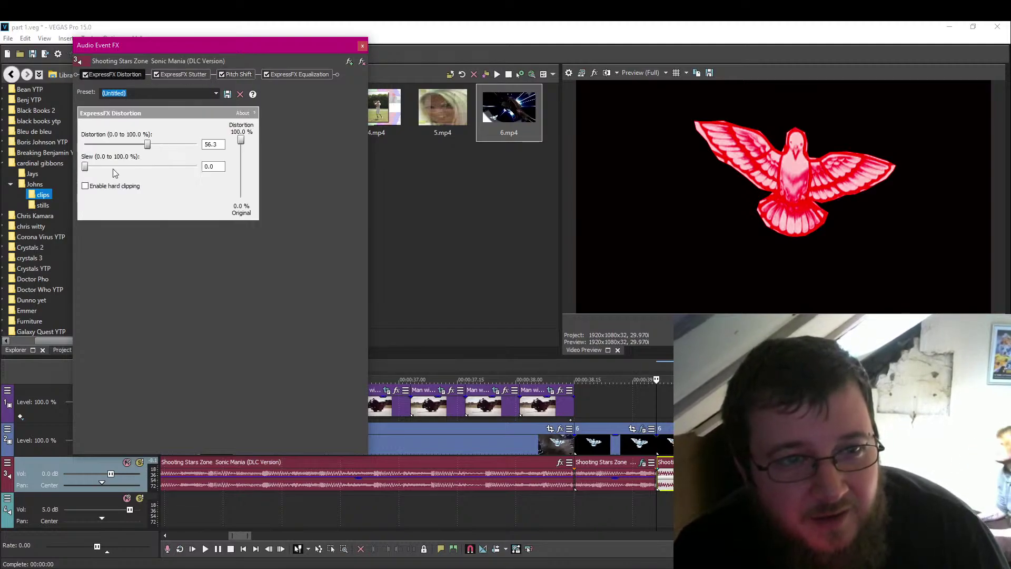
left_click_drag(85, 167, 89, 169)
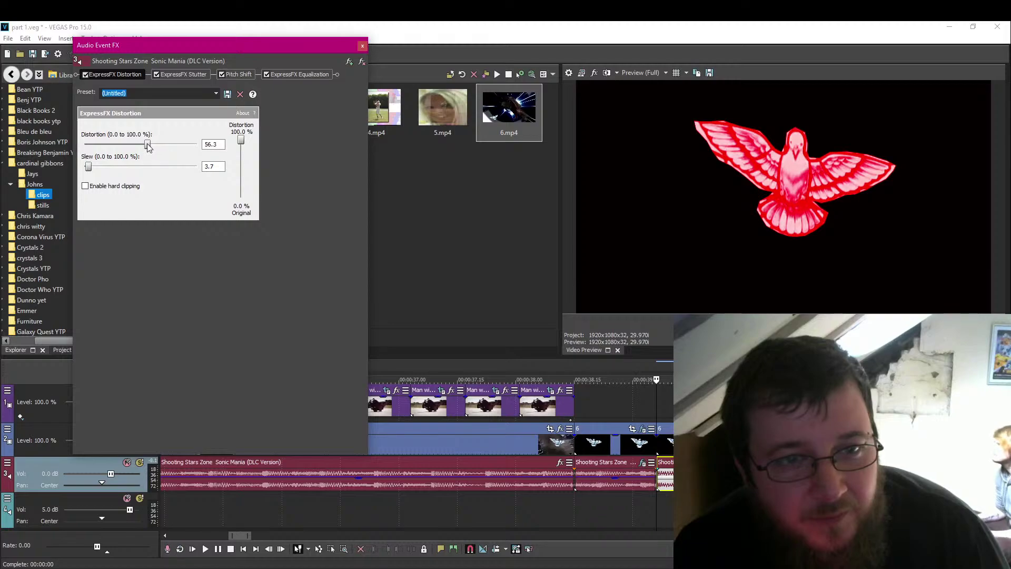
left_click_drag(148, 147, 175, 147)
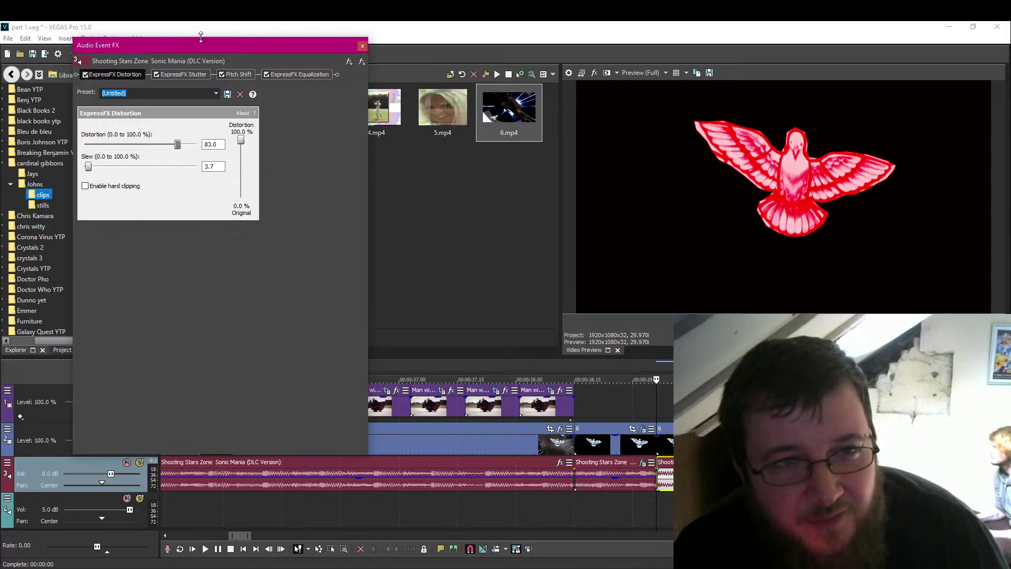
Raise the final music segment's ExpressFX Equalization mid to 5.0 dB and treble to 4.8 dB, then close its effects.
left_click(293, 74)
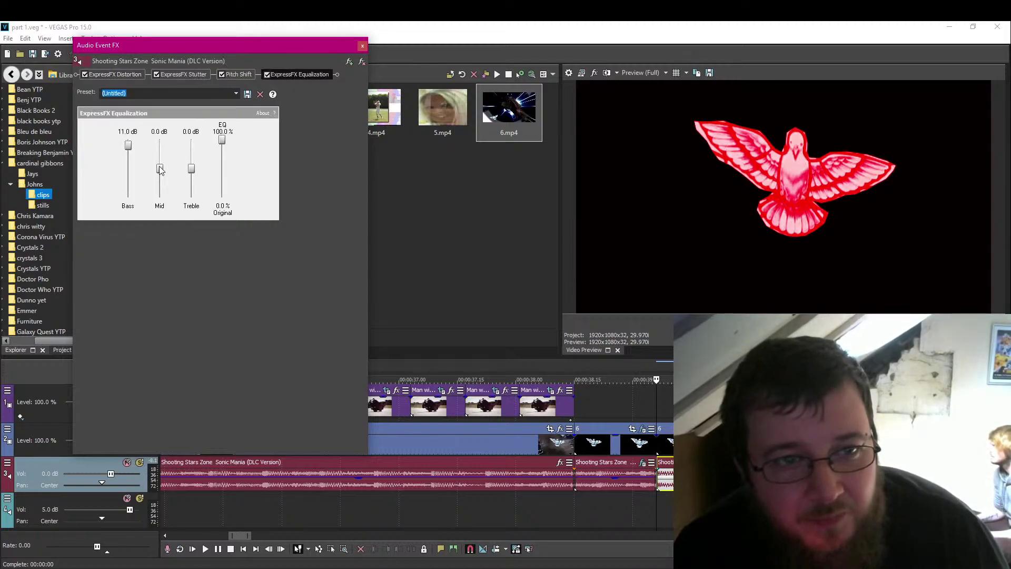
left_click_drag(160, 170, 160, 155)
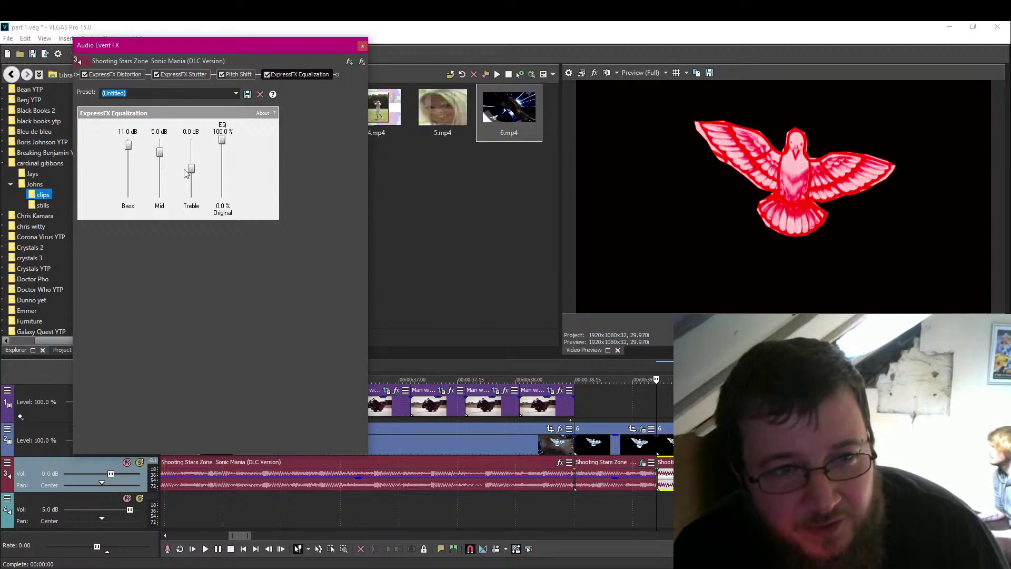
left_click_drag(192, 170, 222, 151)
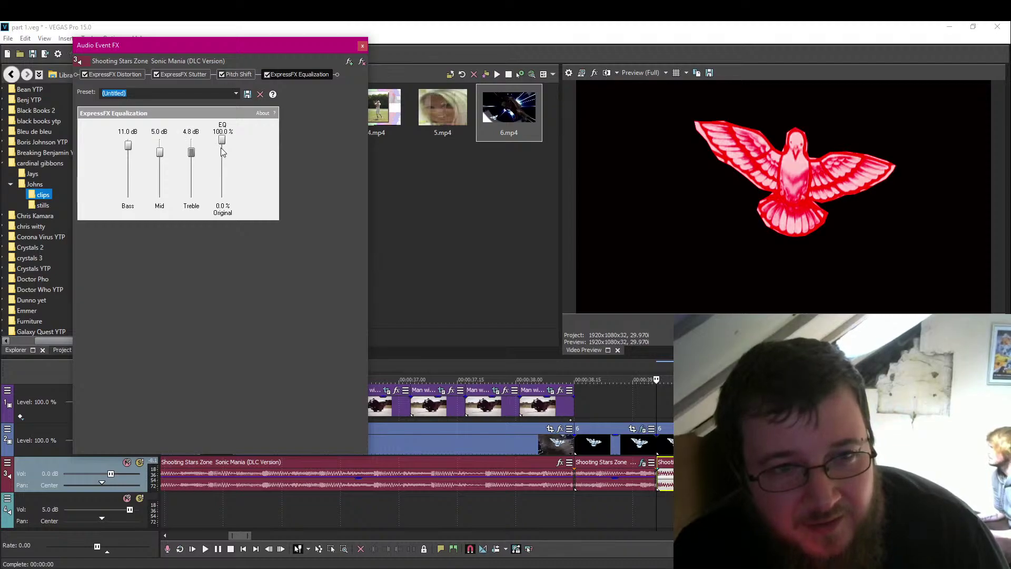
left_click(361, 48)
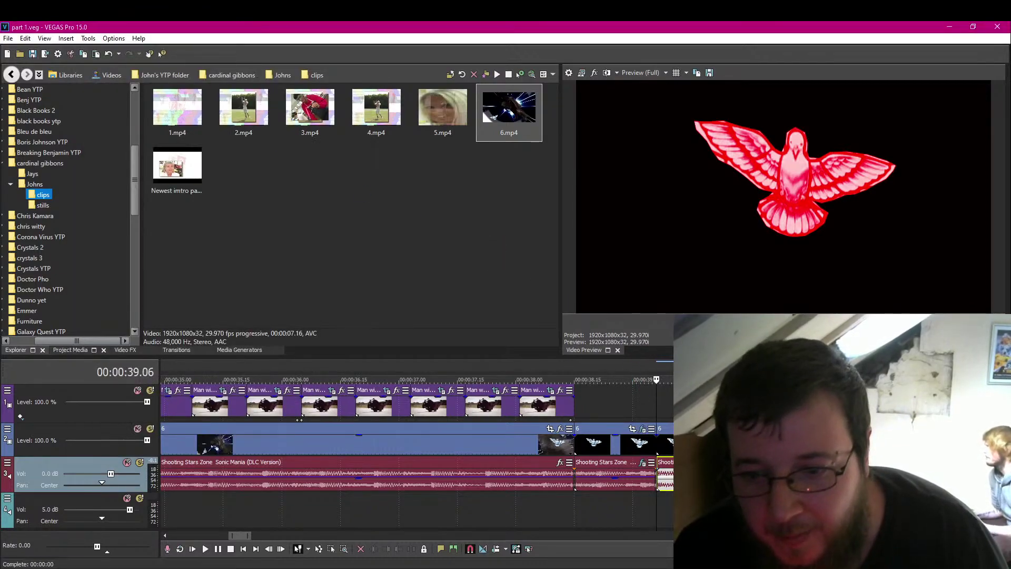
Play the edit from 00:00:25.22 through the end of the Shooting Stars gag to check the distorted music.
scroll(629, 480, "down", 4)
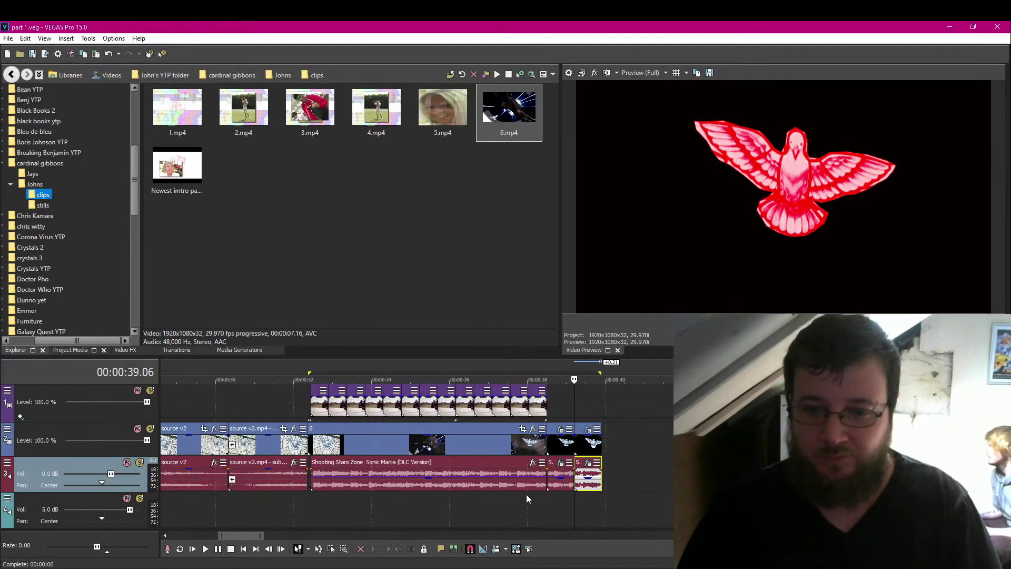
scroll(523, 494, "down", 2)
scroll(351, 511, "down", 3)
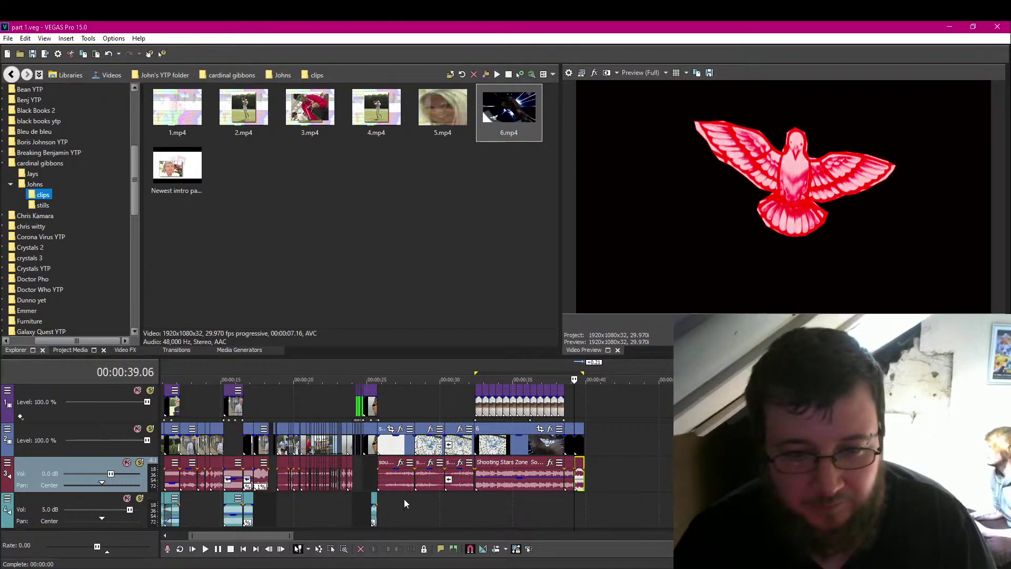
left_click(376, 509)
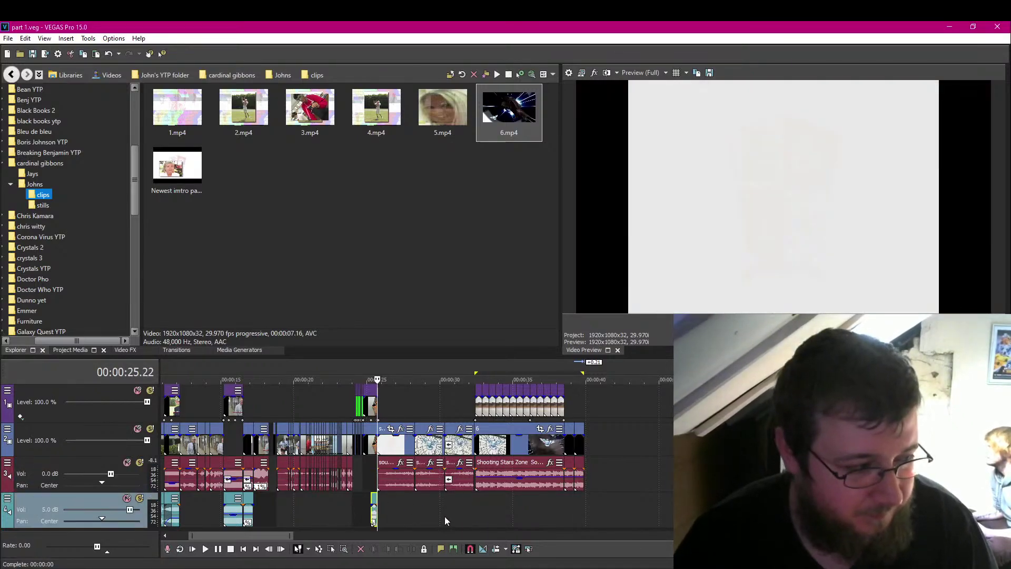
scroll(445, 516, "up", 3)
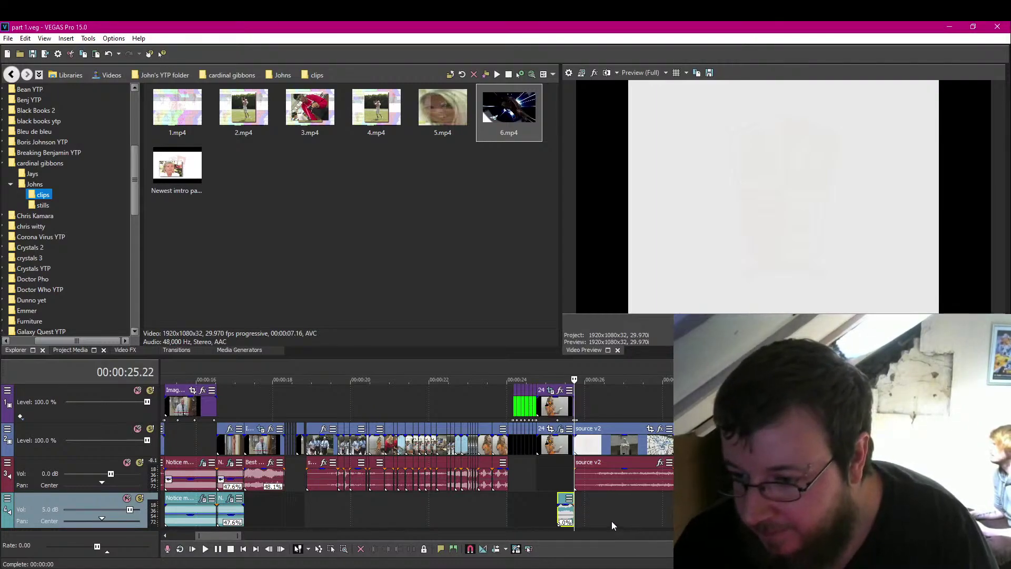
left_click(205, 548)
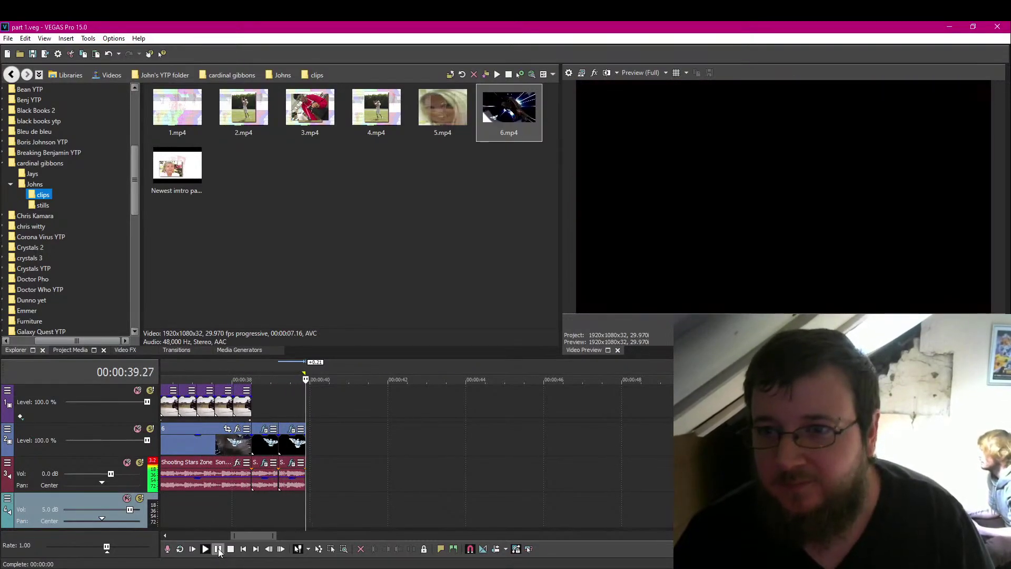
left_click(220, 551)
Return to the start of the Shooting Stars gag at 00:00:32.13 and save the project.
left_click(252, 504)
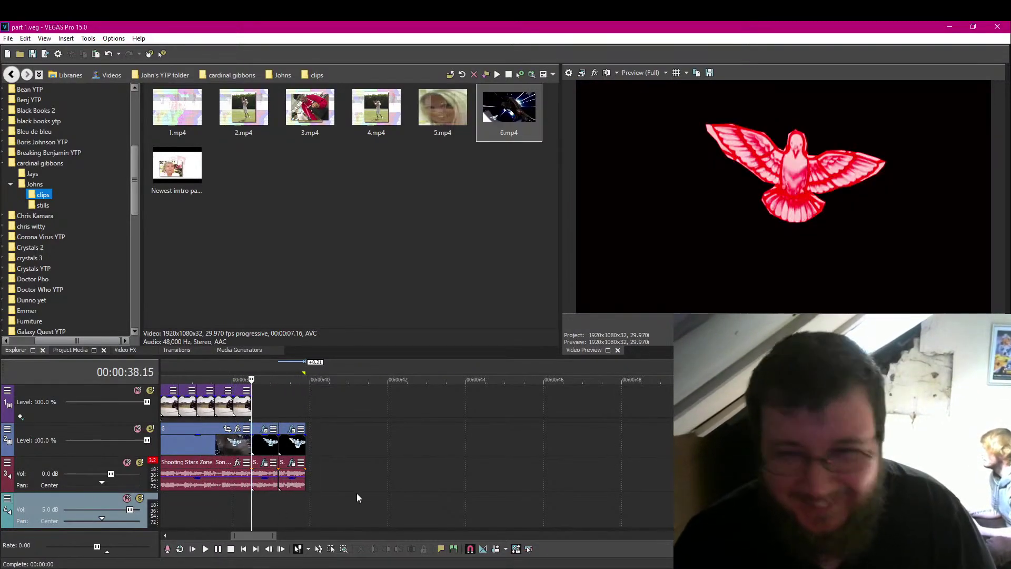
scroll(426, 507, "up", 6)
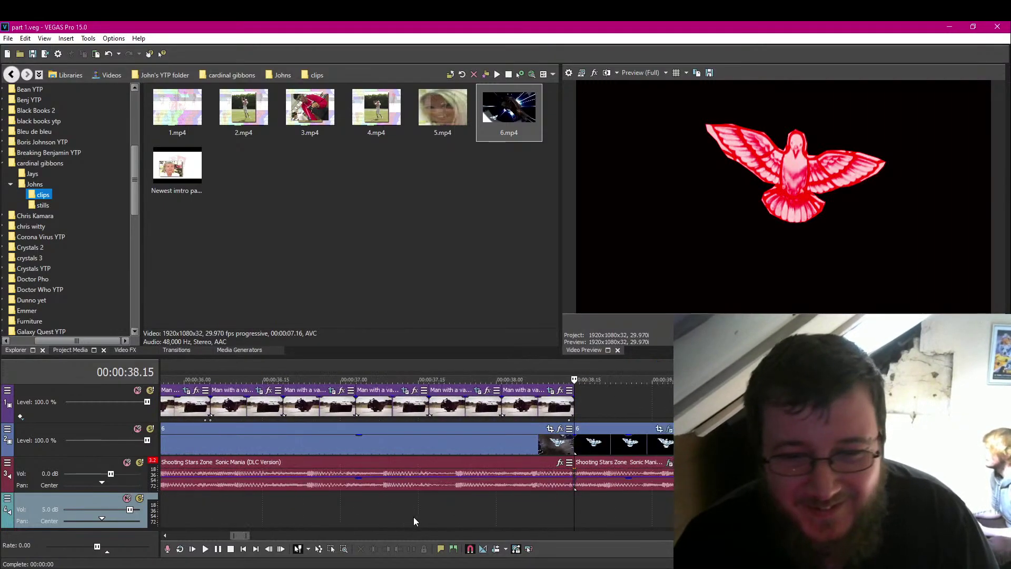
scroll(413, 517, "down", 3)
left_click(221, 510)
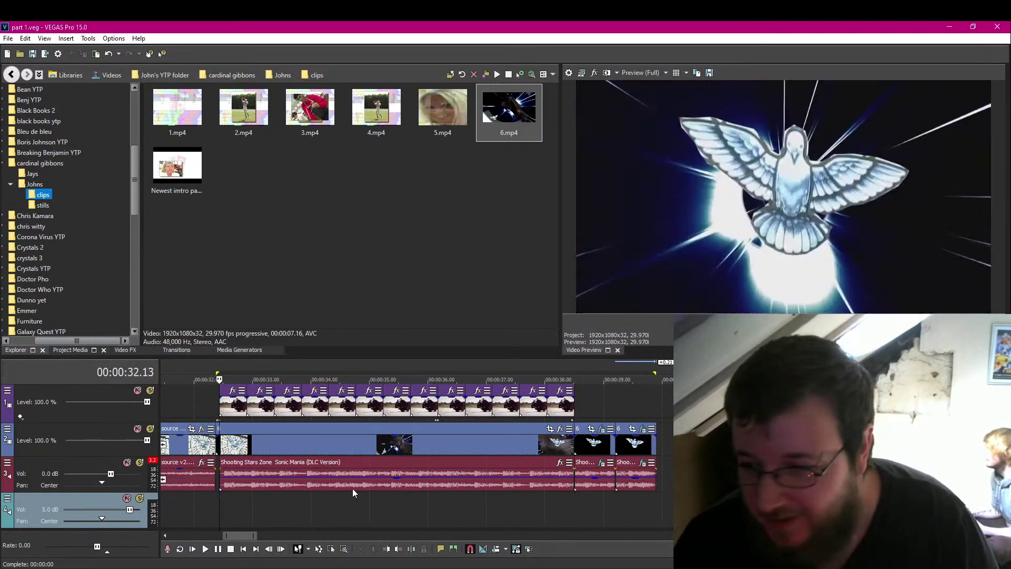
scroll(250, 492, "up", 1)
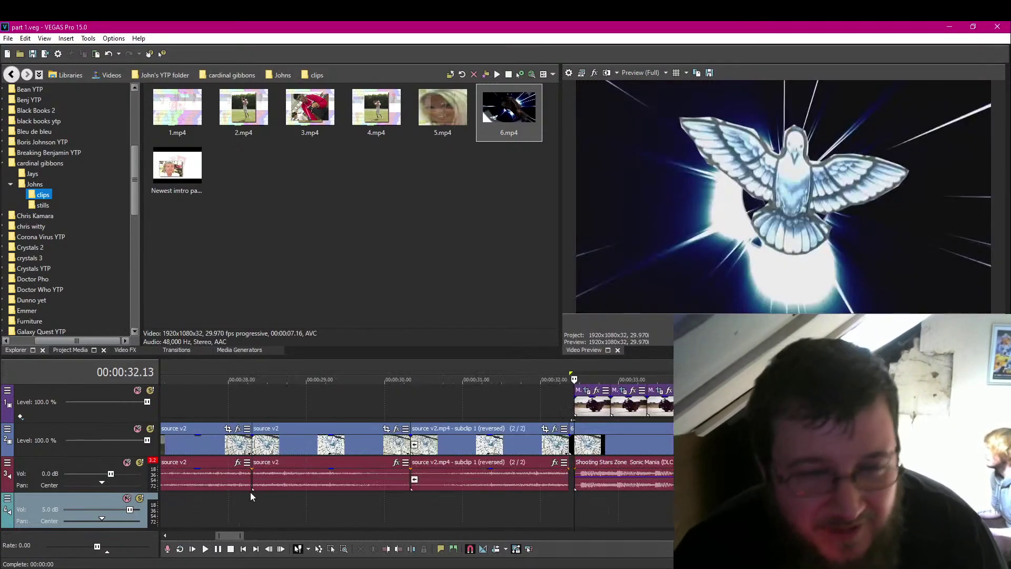
left_click(30, 57)
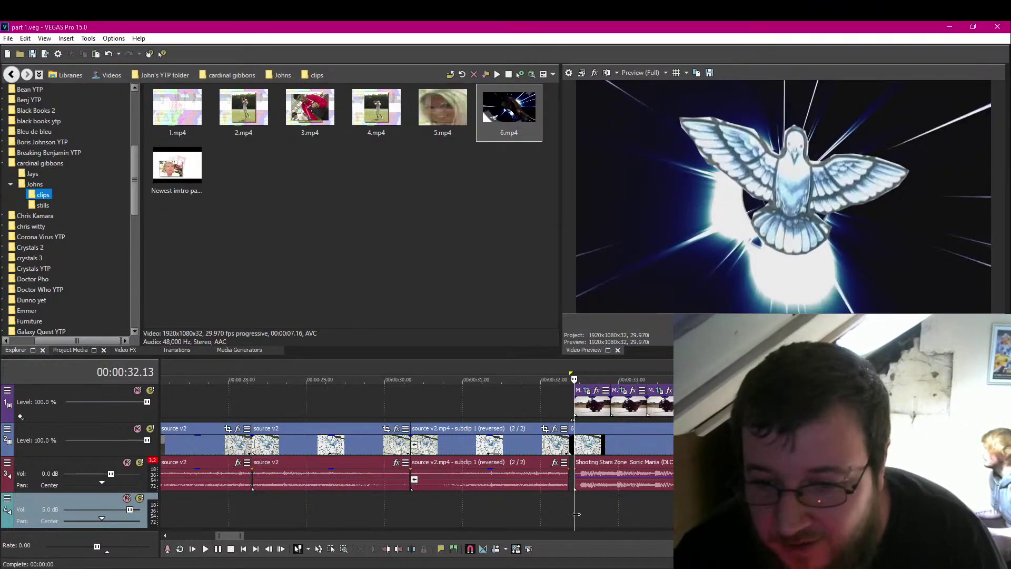
scroll(581, 512, "down", 2)
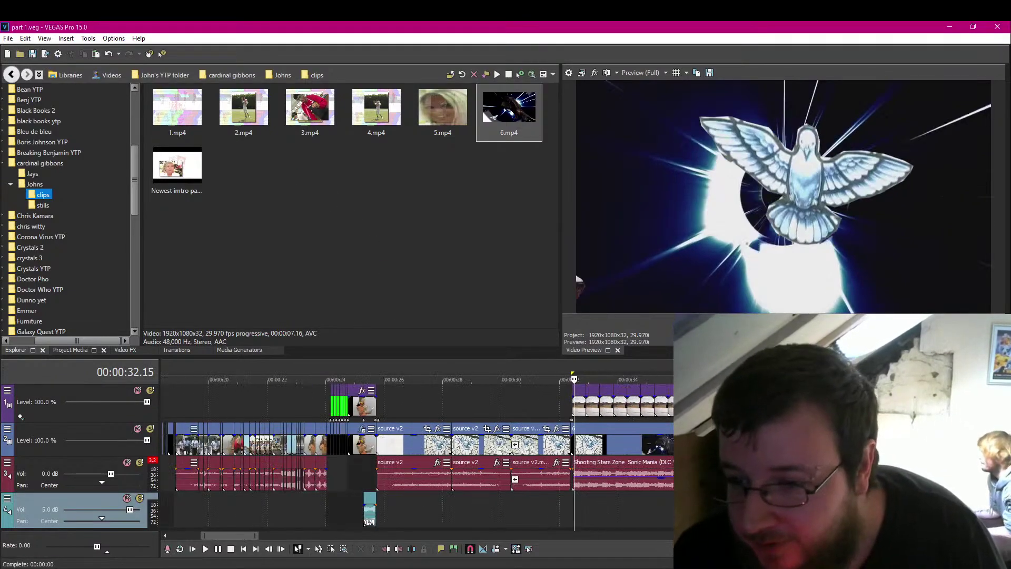
scroll(581, 512, "up", 3)
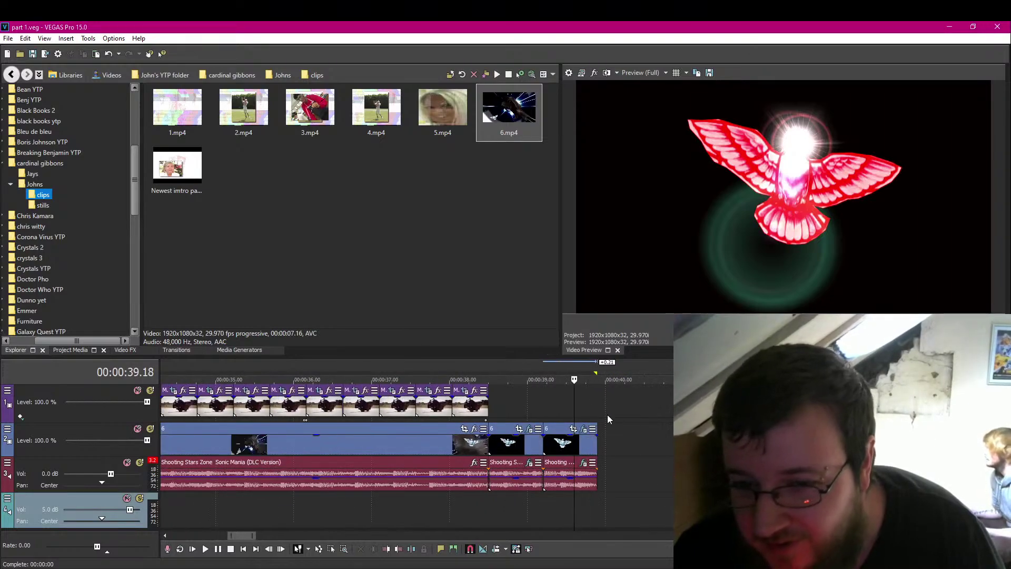
Extend the time selection back to the project start at 00:00:00.00 and place the cursor at the gag's end, 00:00:39.27.
scroll(429, 510, "down", 4)
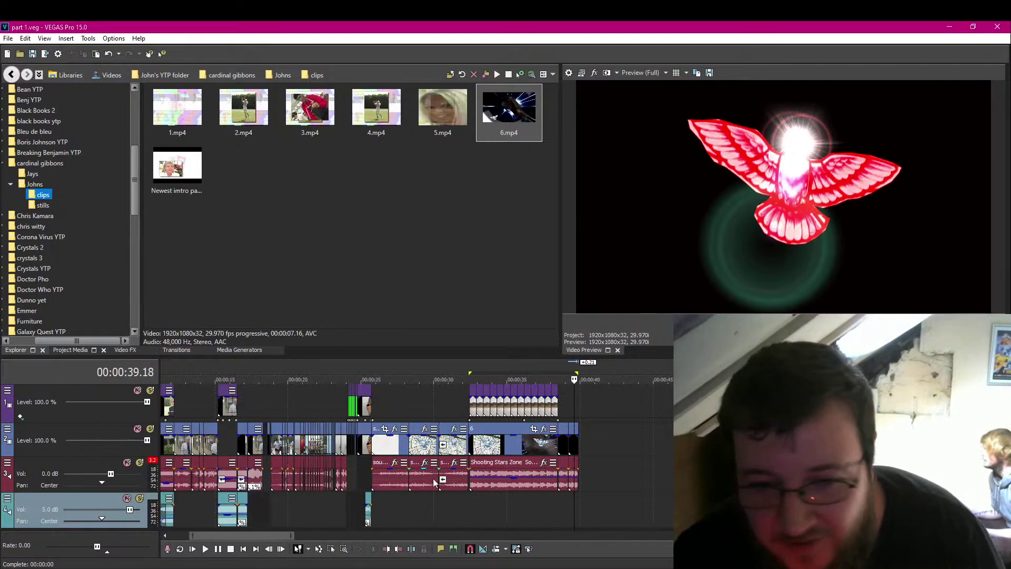
left_click(465, 499)
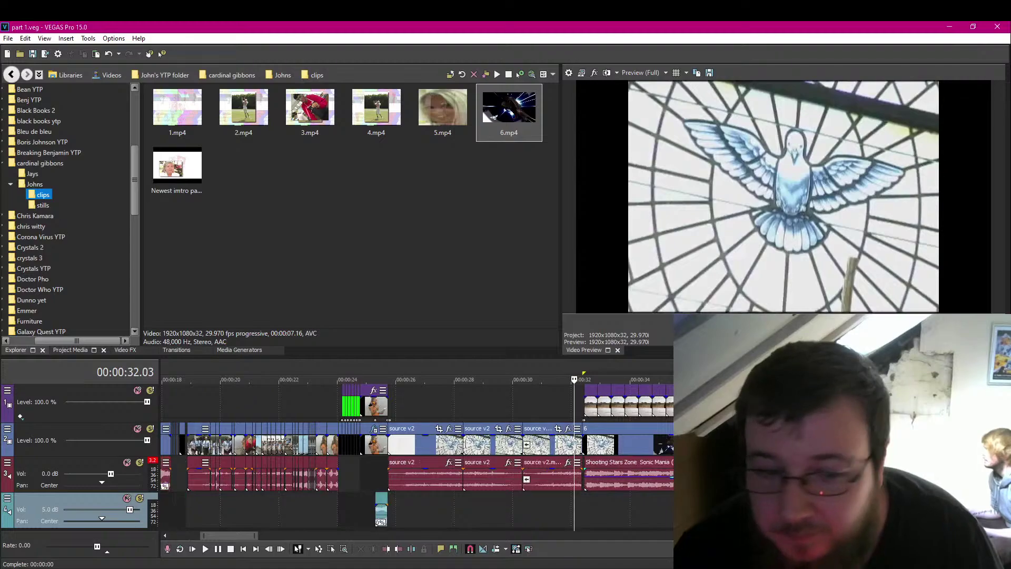
scroll(413, 512, "down", 4)
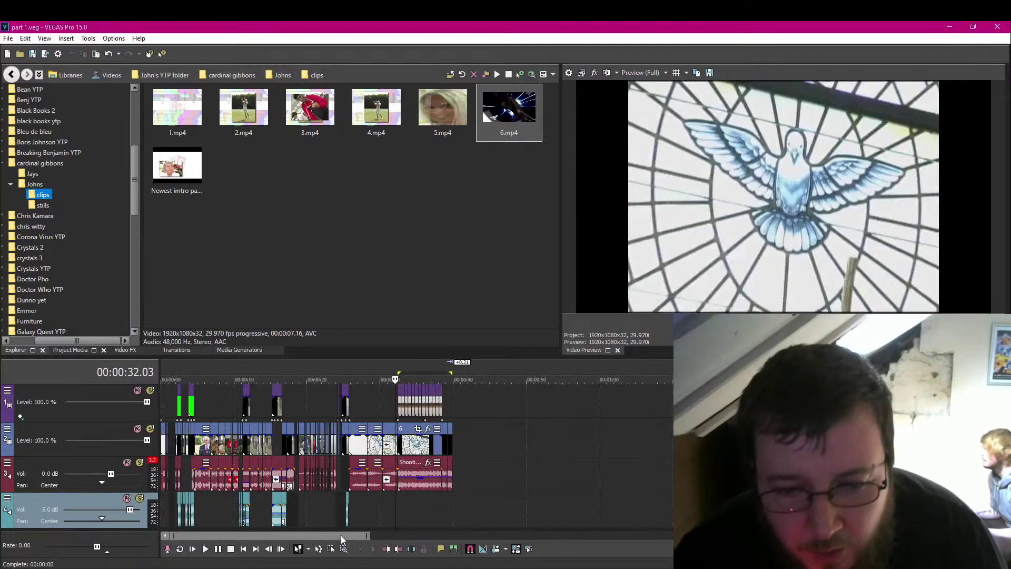
left_click(243, 548)
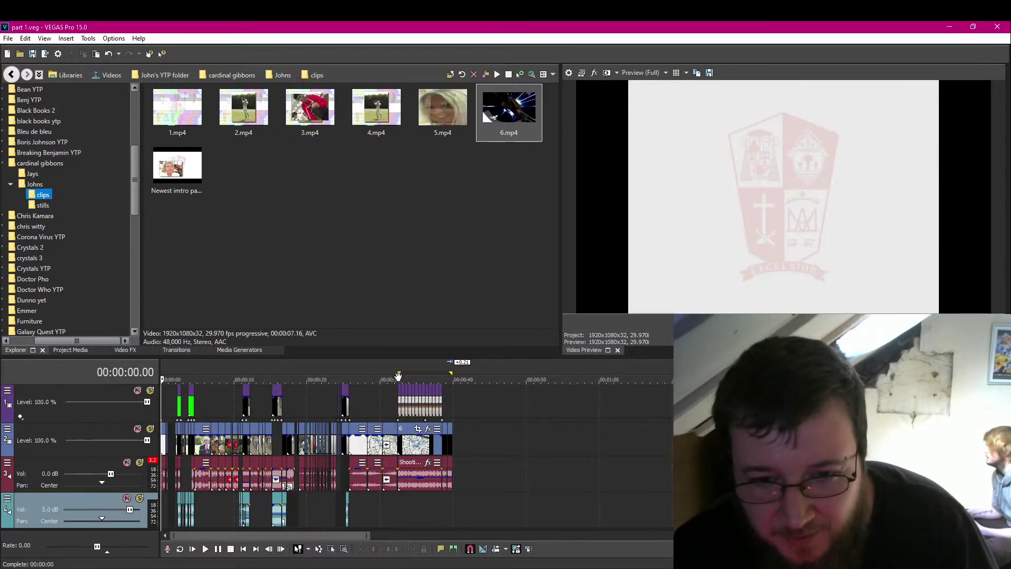
left_click_drag(398, 372, 162, 372)
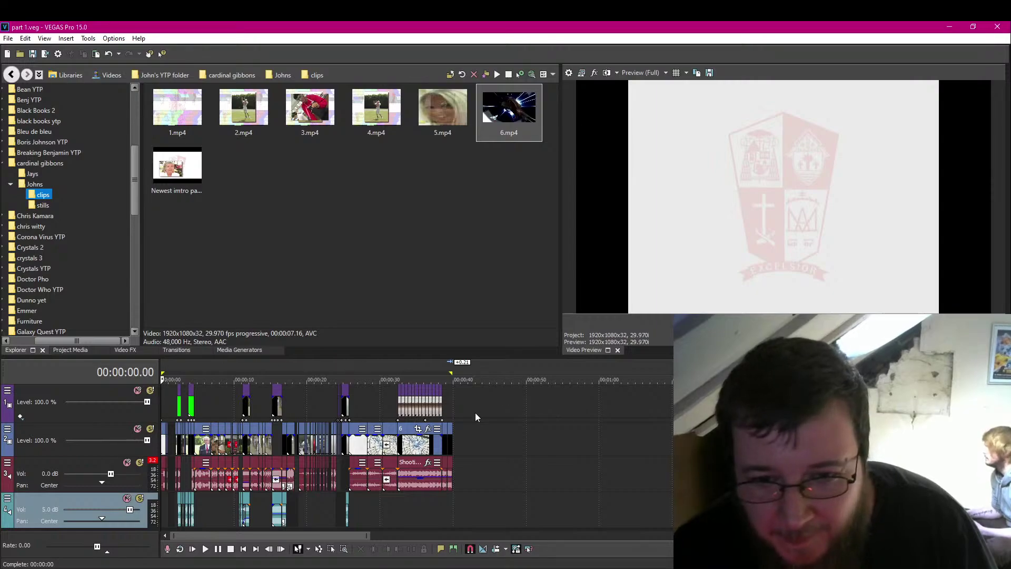
left_click(453, 400)
scroll(529, 409, "up", 6)
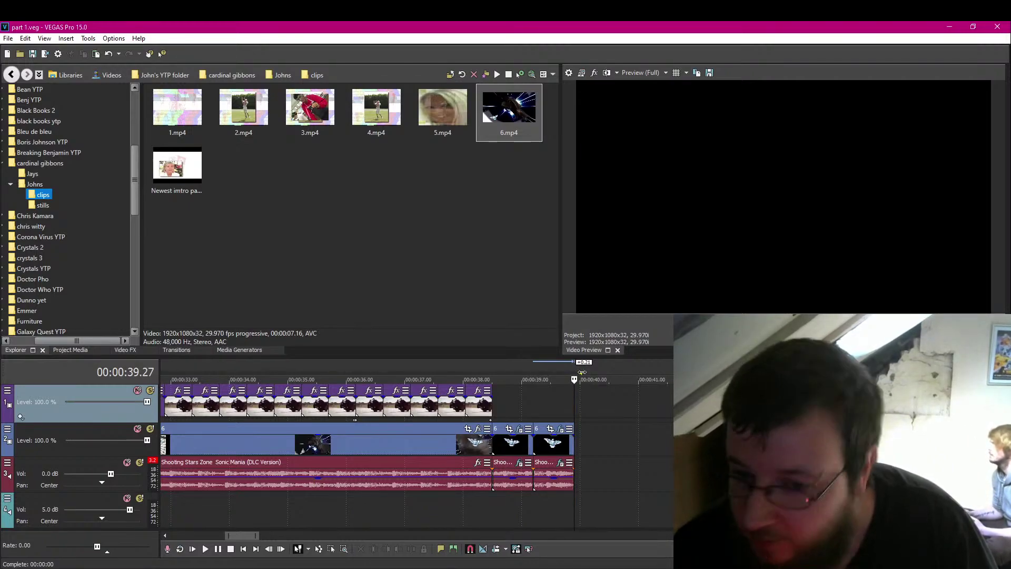
scroll(612, 408, "up", 3)
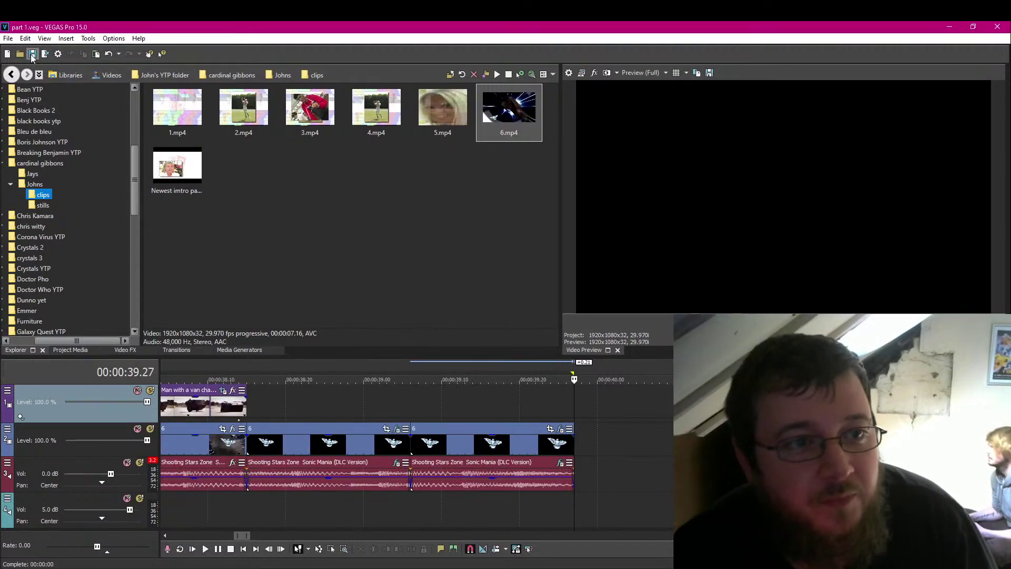
Save the project, close VEGAS Pro and reopen the recent project part 1.
left_click(32, 55)
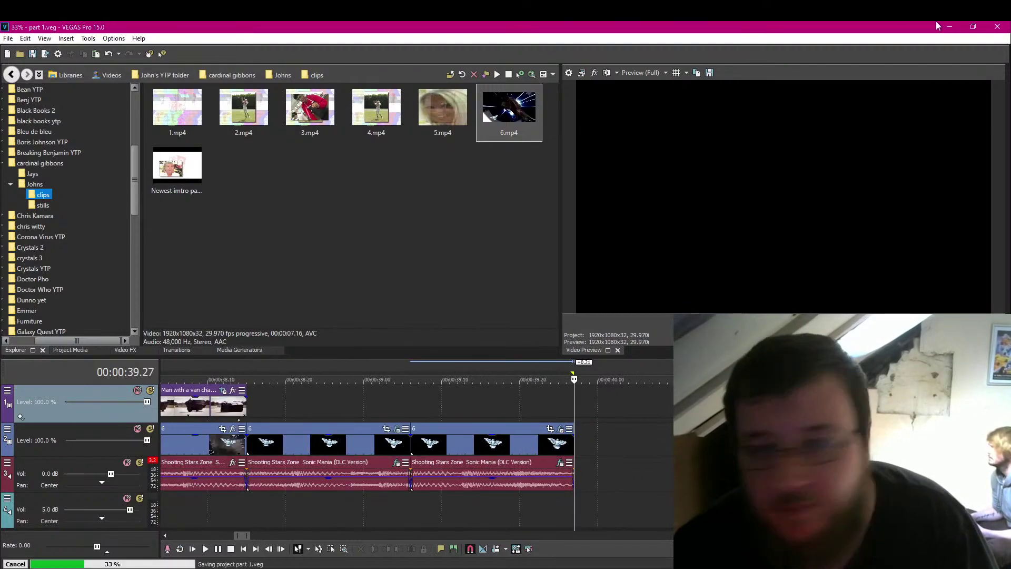
left_click(997, 28)
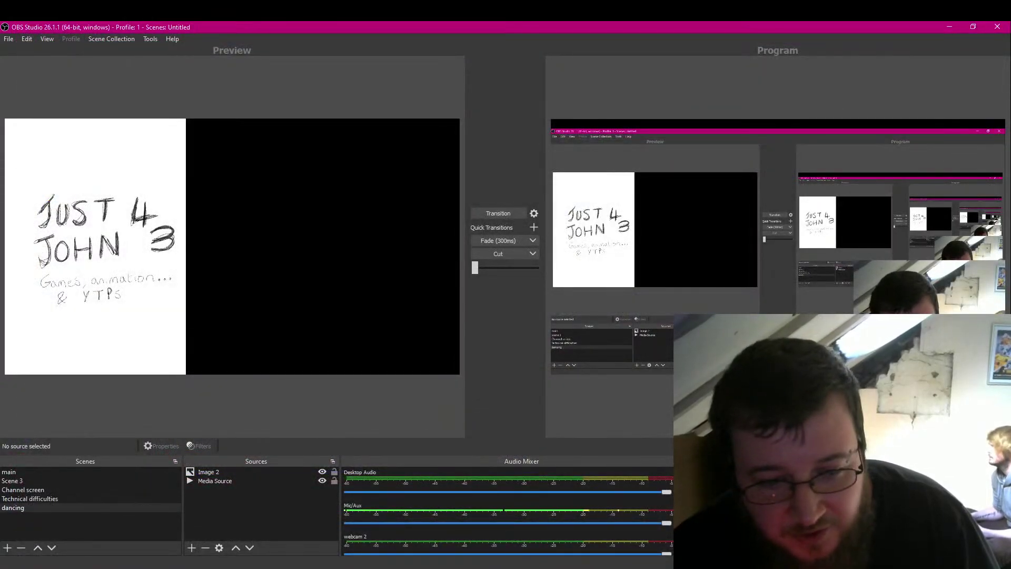
right_click(269, 567)
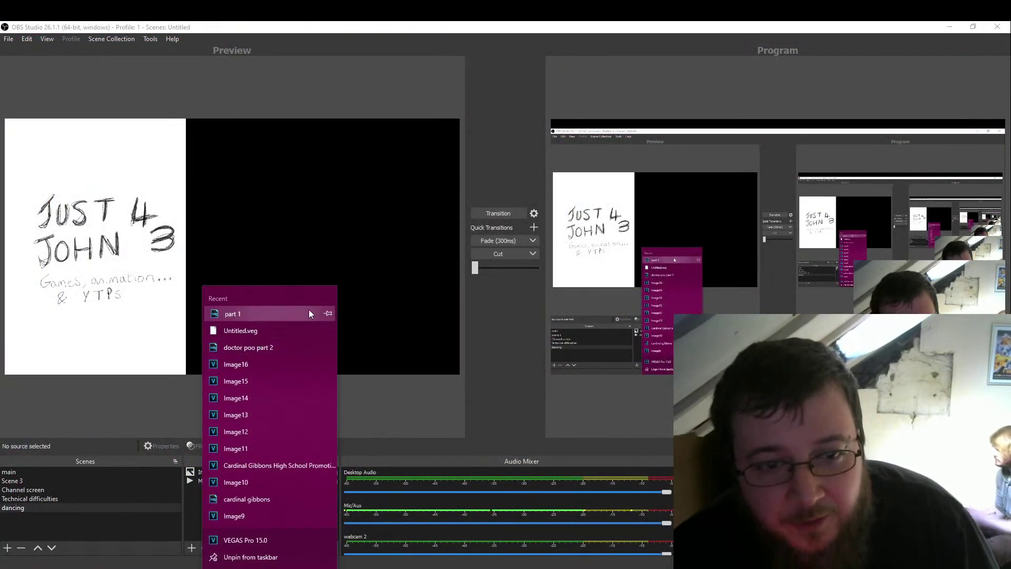
left_click(309, 314)
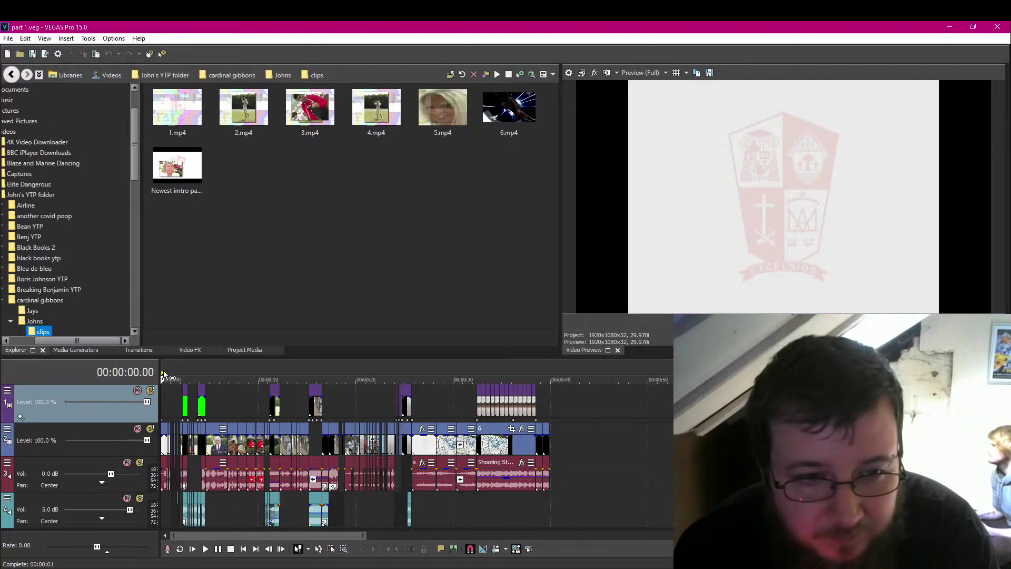
Select the edit from the project start to 00:00:39.27 and open the Render As settings.
left_click_drag(163, 374, 550, 371)
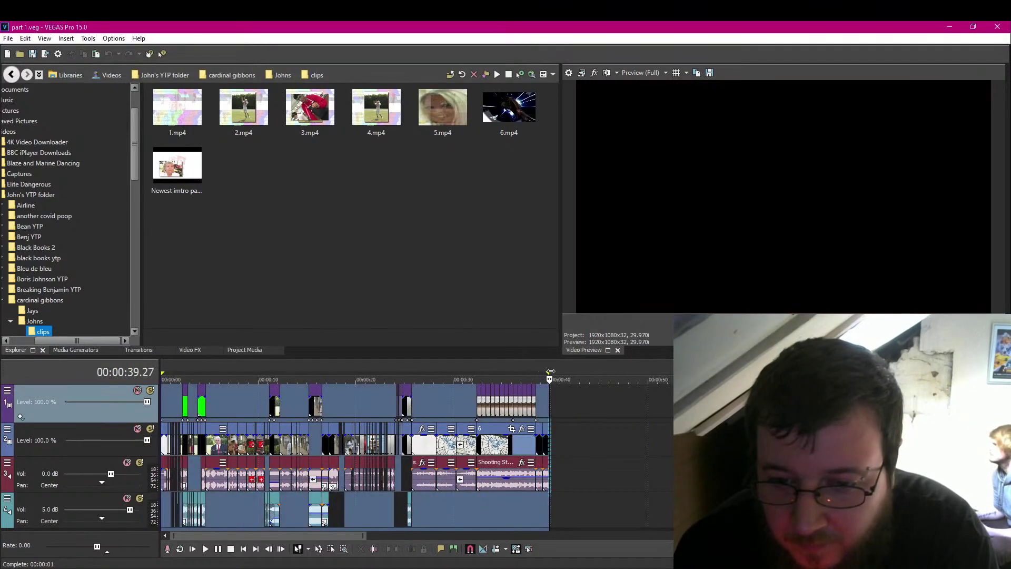
left_click(9, 39)
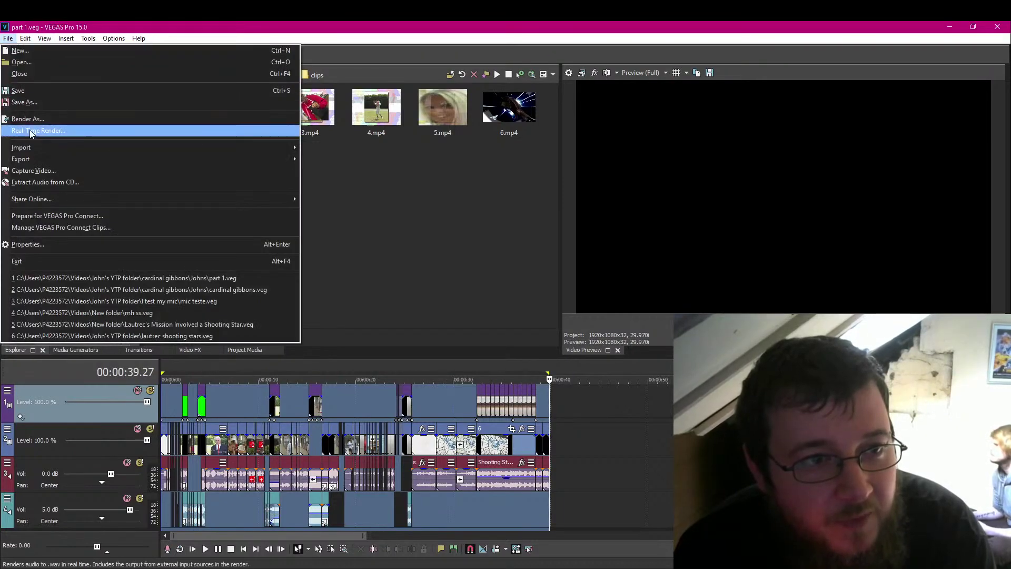
left_click(93, 135)
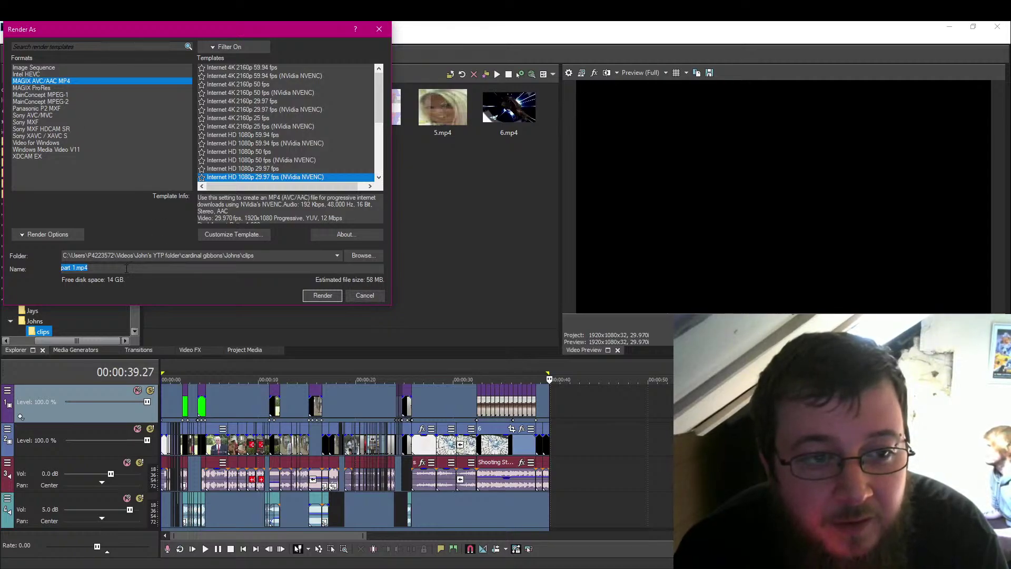
left_click(362, 255)
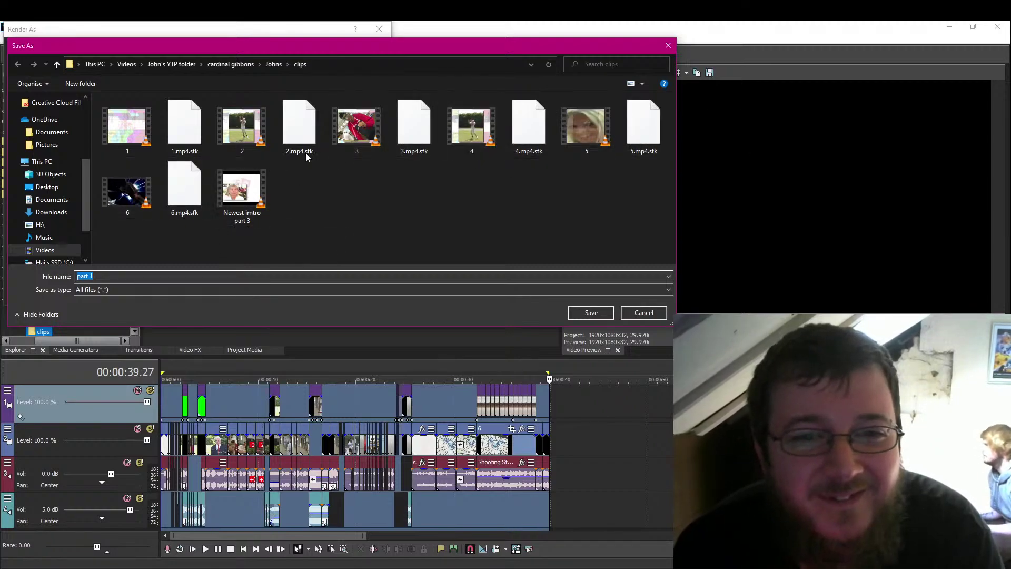
left_click(274, 64)
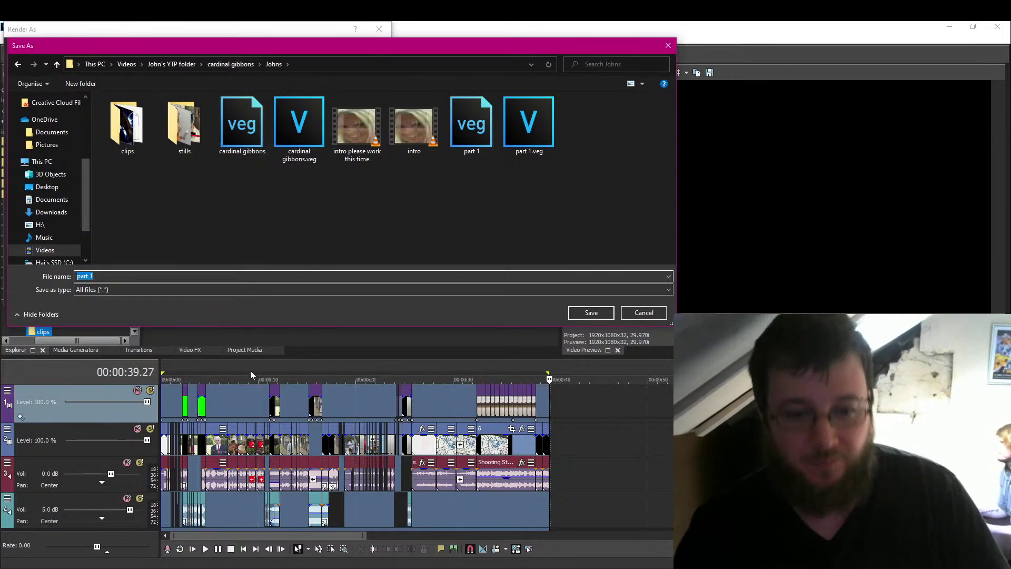
left_click(668, 46)
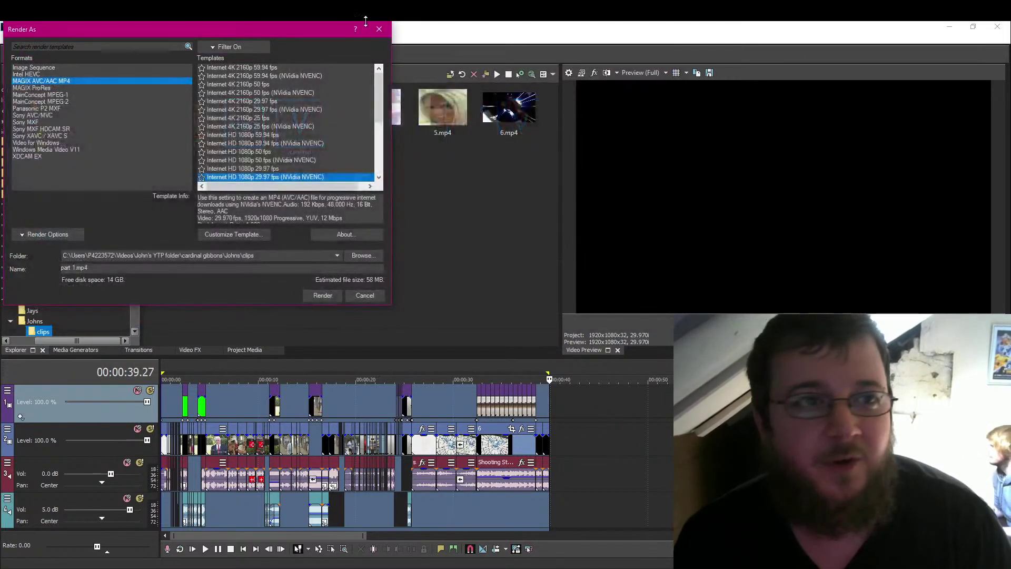
Render the selection as part 1.mp4 into the Johns folder with the MAGIX AVC/AAC MP4 template Internet HD 1080p 29.97 fps (NVidia NVENC).
mouse_move(300, 29)
left_mouse_down()
mouse_move(333, 162)
mouse_move(311, 38)
left_mouse_up()
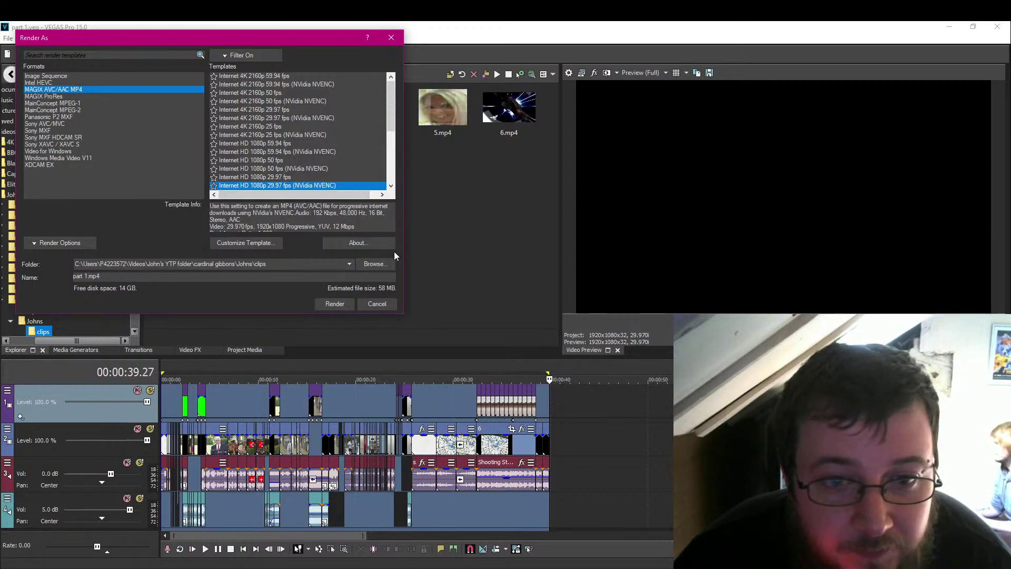
left_click(383, 264)
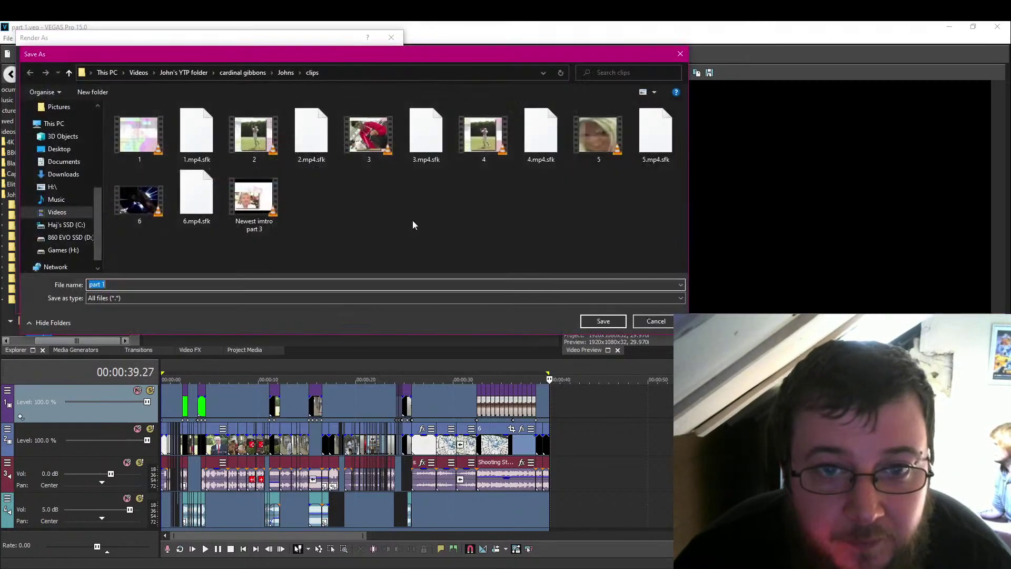
left_click(289, 70)
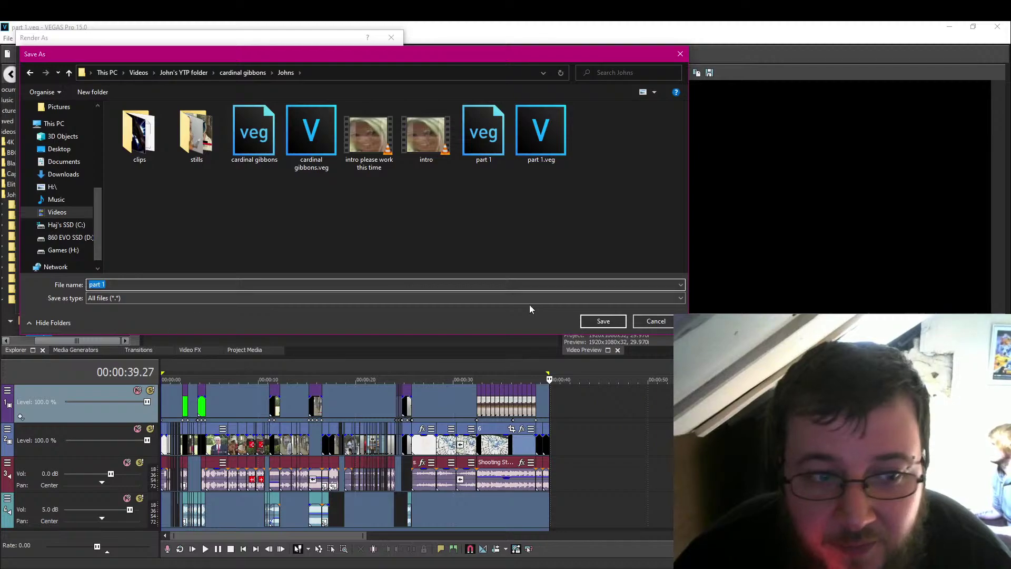
left_click(603, 320)
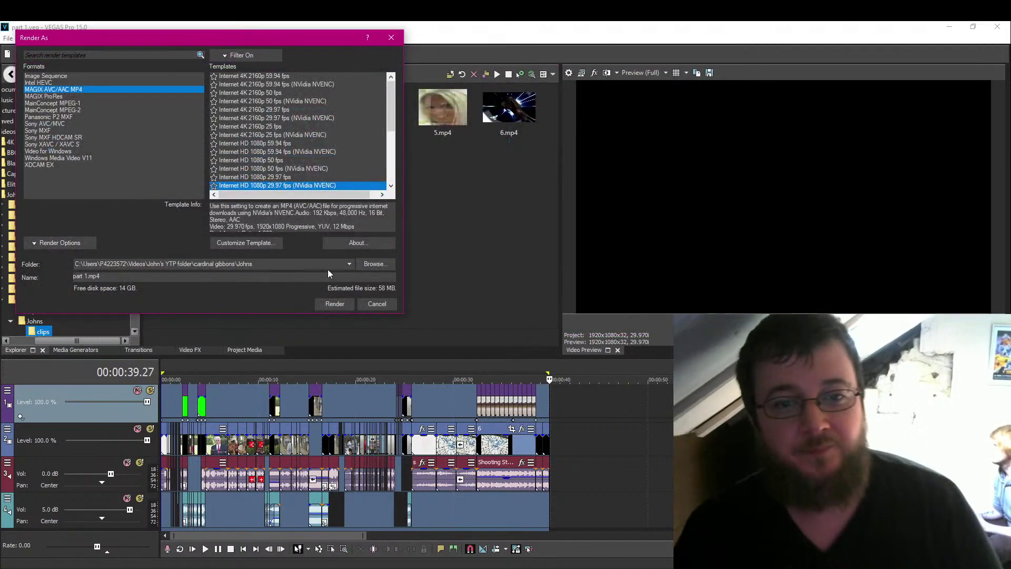
left_click(342, 303)
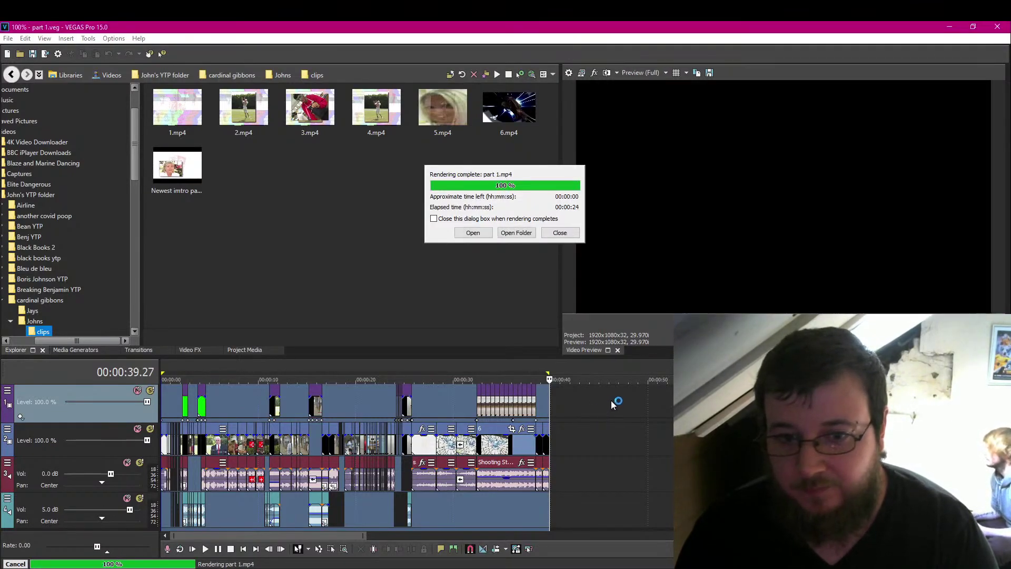
left_click(560, 233)
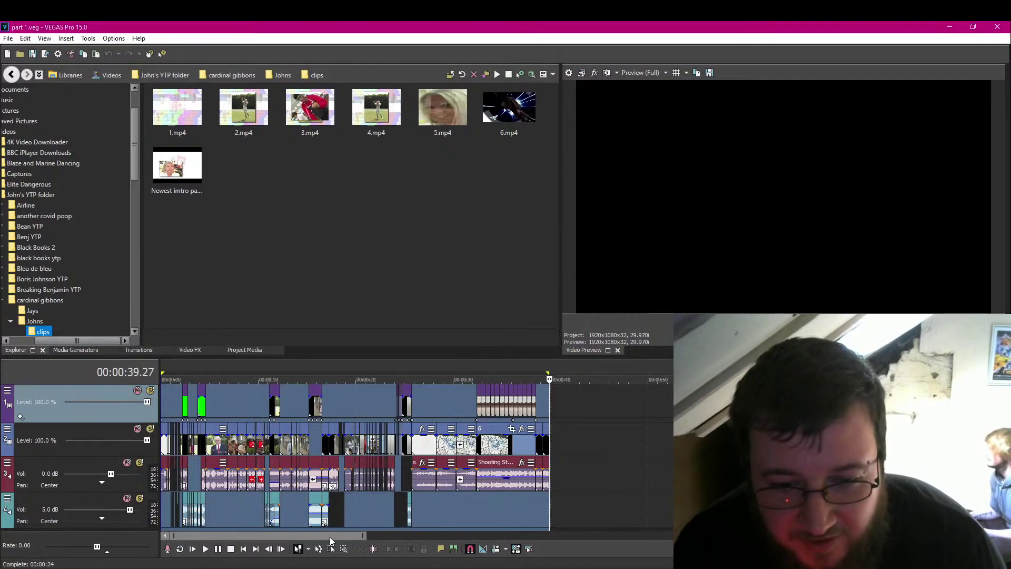
Play the leftover clips further along the timeline from 00:01:23.01 to review them.
left_click_drag(330, 536, 462, 533)
left_click(454, 445)
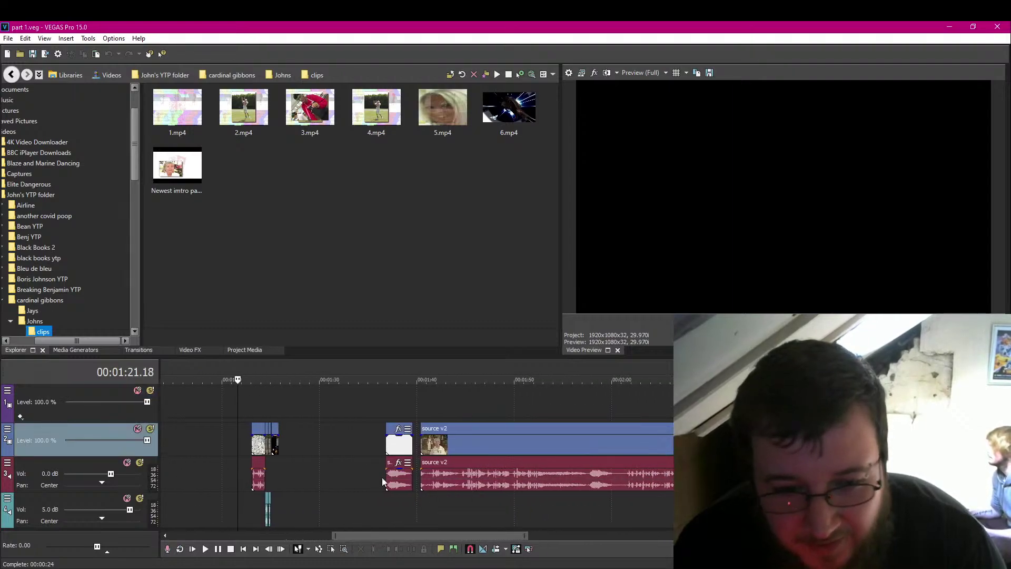
left_click(250, 444)
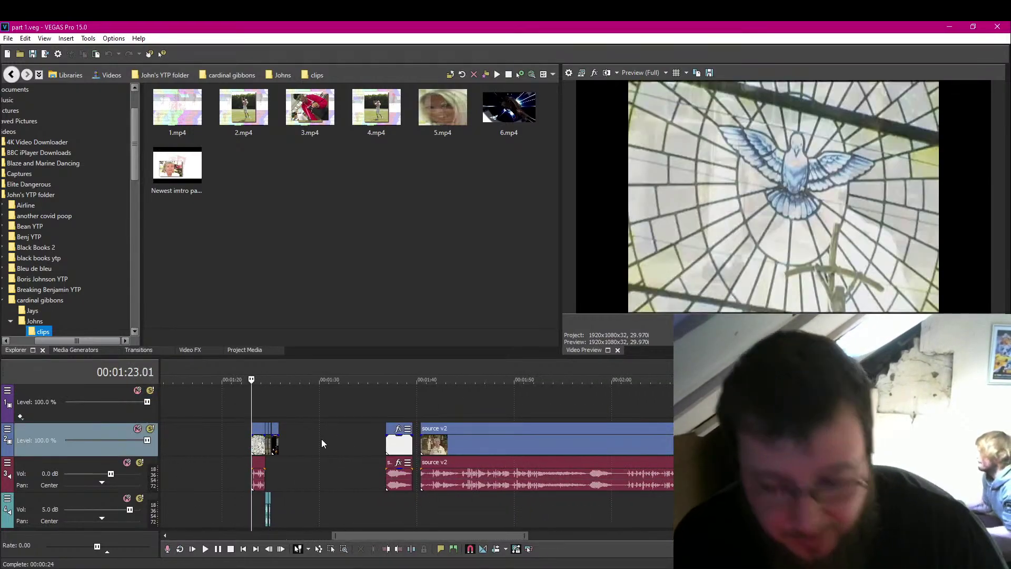
key("space")
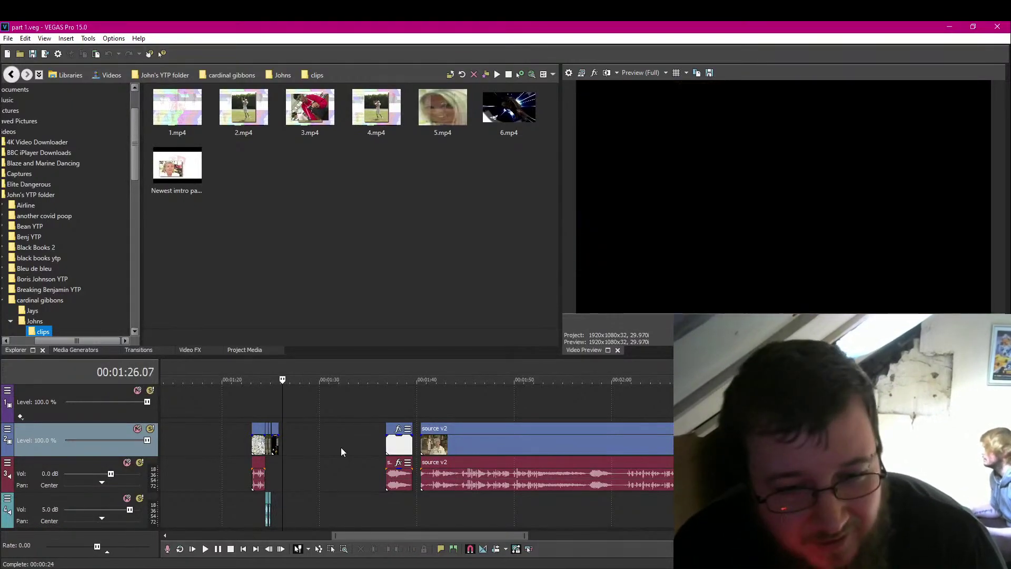
key("space")
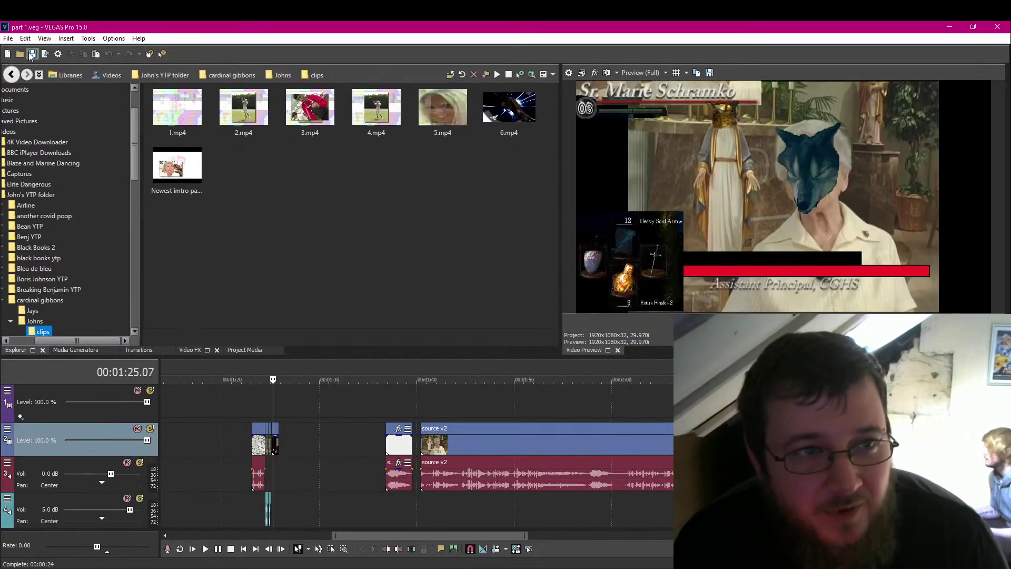
Close the editor and relaunch VEGAS Pro 15.0.
left_click(1000, 29)
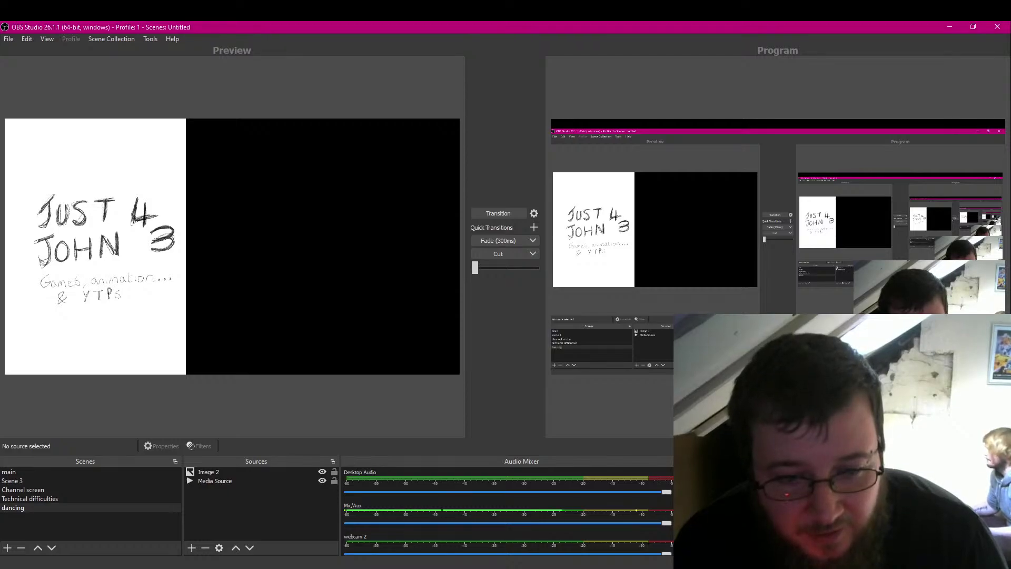
right_click(269, 568)
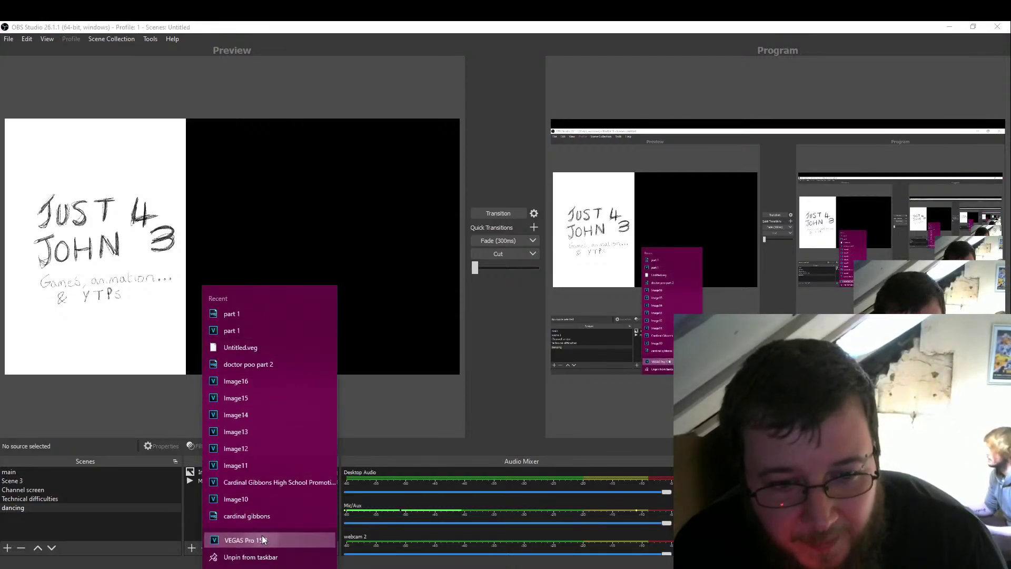
left_click(261, 539)
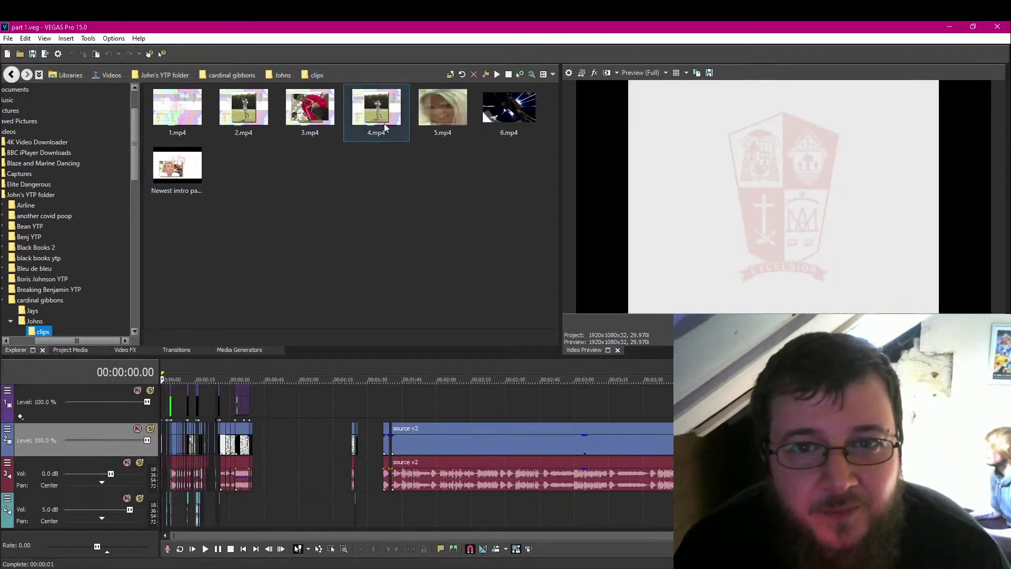
Start a new project and place the "intro please work" clip and part 1.mp4 from the Johns folder end to end, keeping the project's video settings.
left_click(283, 75)
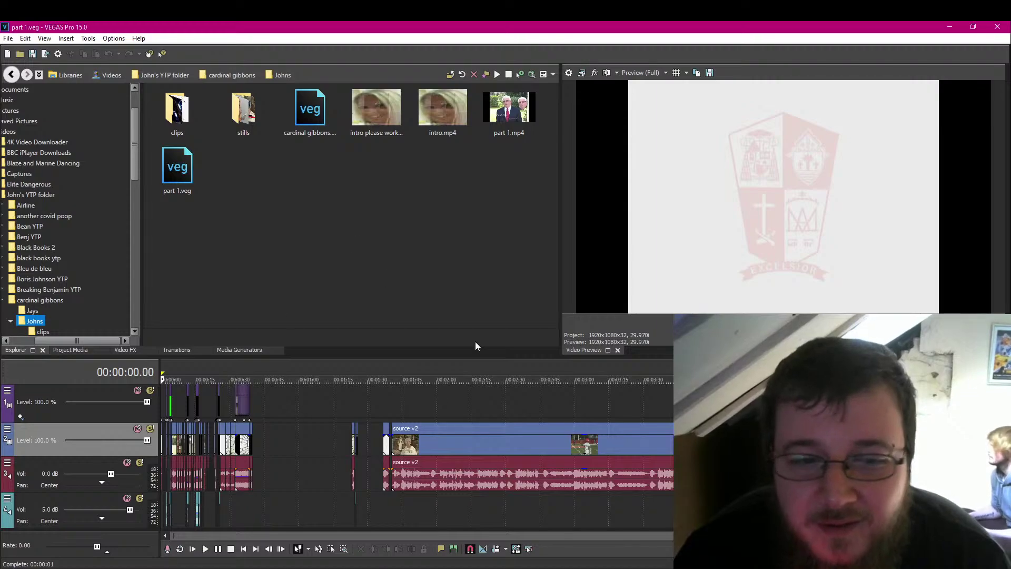
left_click(8, 53)
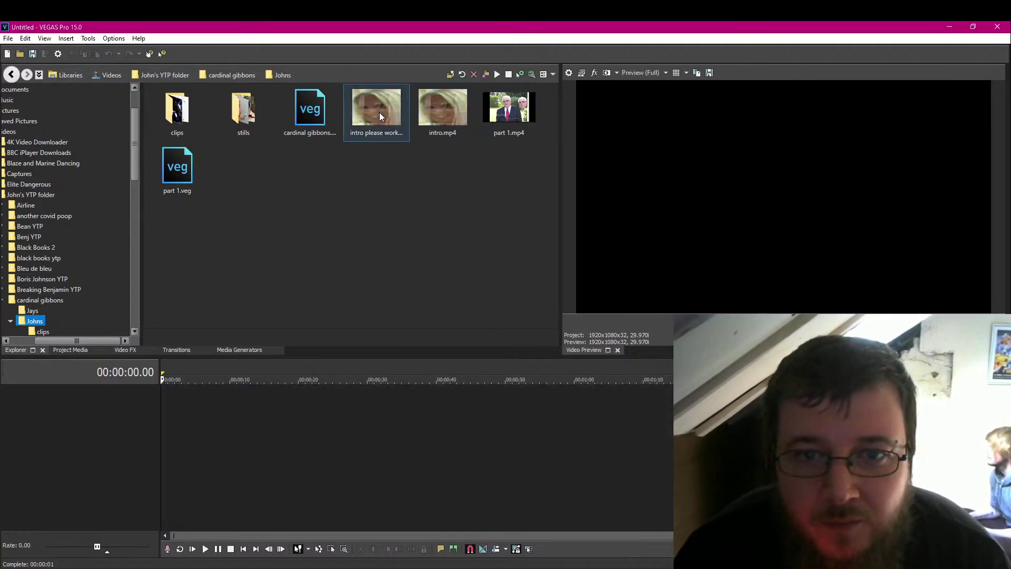
left_click_drag(379, 112, 155, 433)
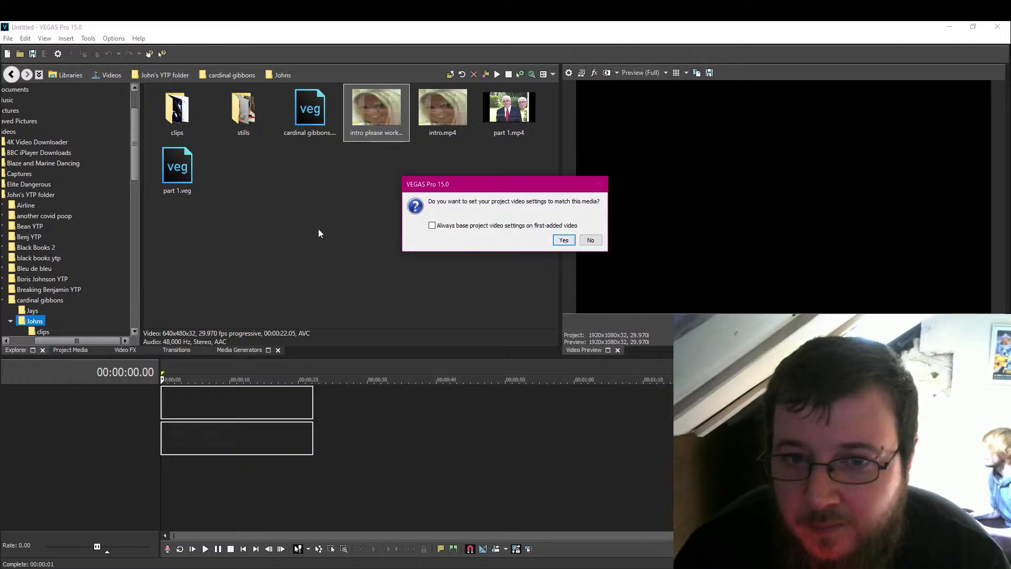
left_click(590, 240)
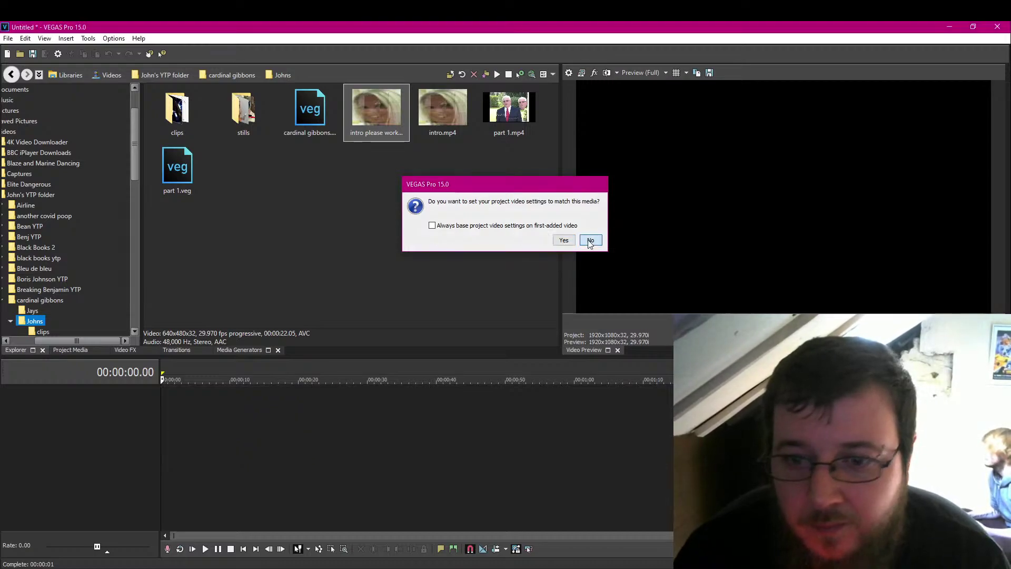
left_click_drag(497, 112, 316, 422)
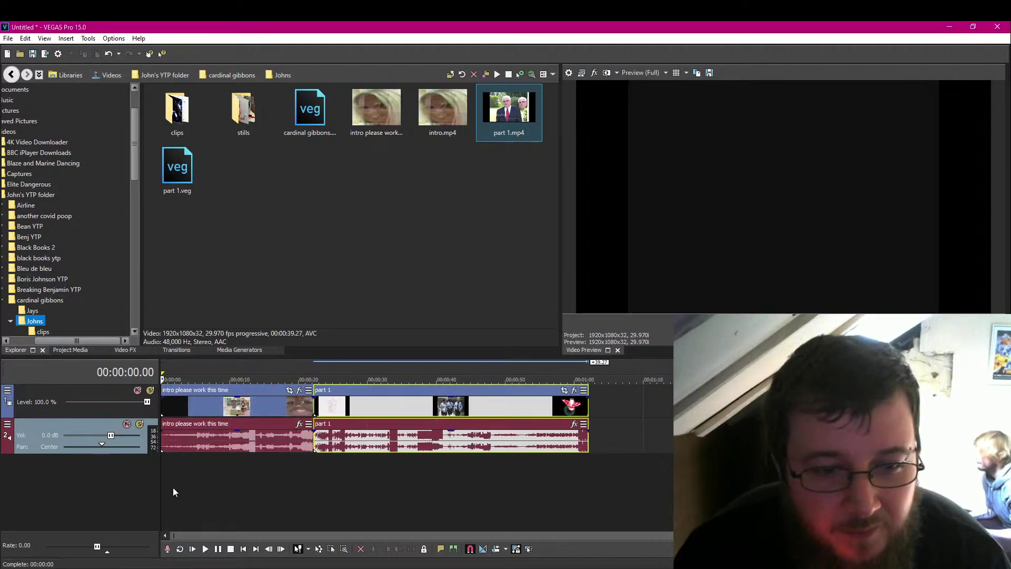
Place the playhead at the end of the part 1 clip and check how the clip finishes on the timeline.
left_click(592, 400)
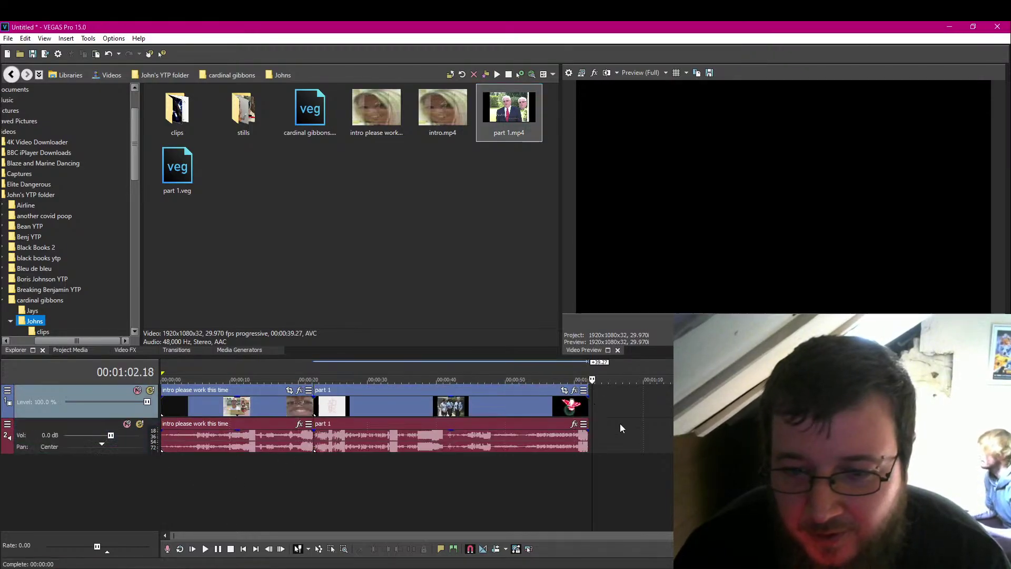
scroll(621, 428, "up", 6)
left_click(515, 406)
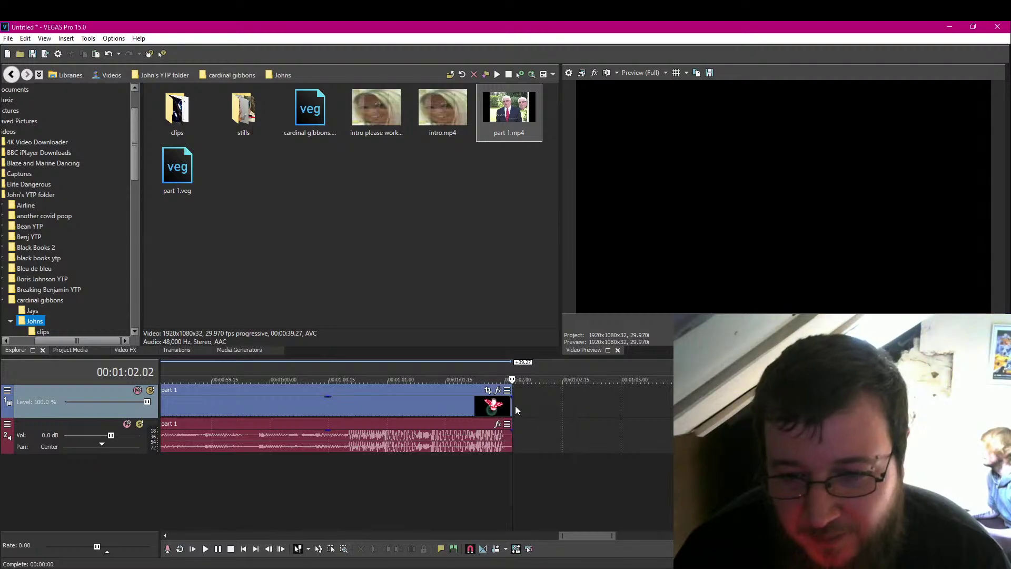
scroll(512, 491, "down", 4)
scroll(511, 491, "down", 5)
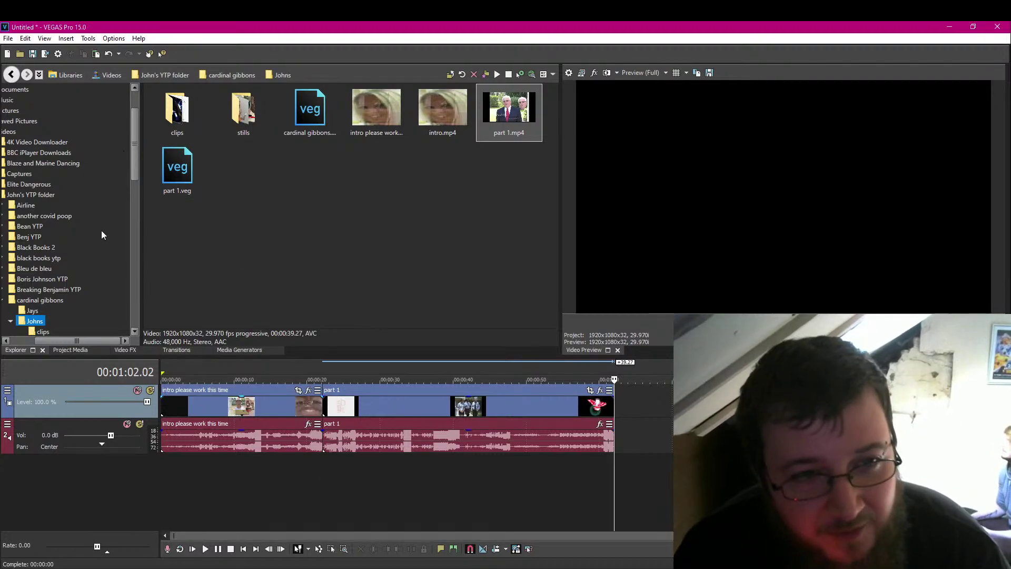
Widen the folder tree in the file explorer so the full folder names can be read.
left_click(150, 207)
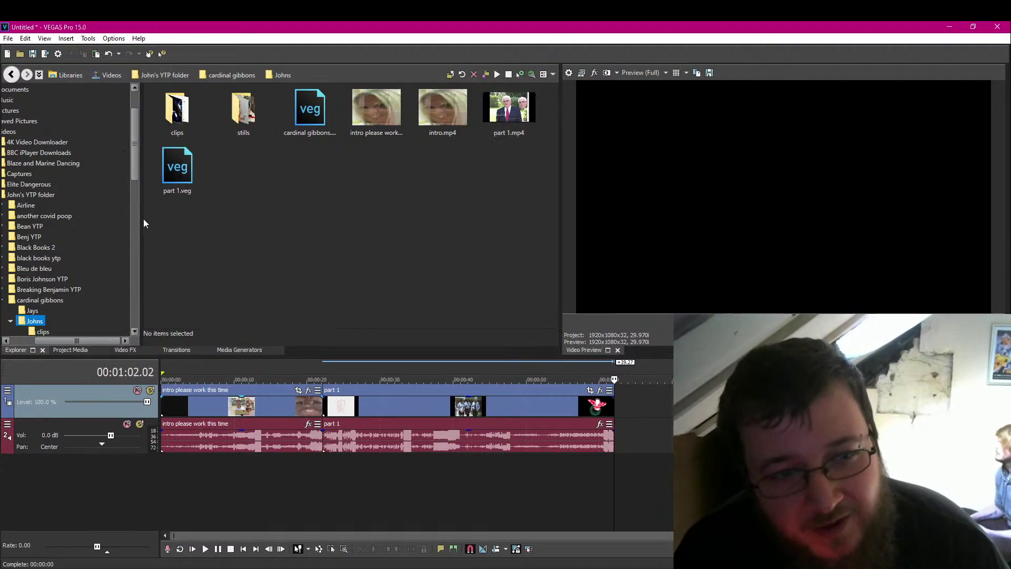
left_click_drag(141, 218, 169, 218)
left_click_drag(190, 215, 178, 218)
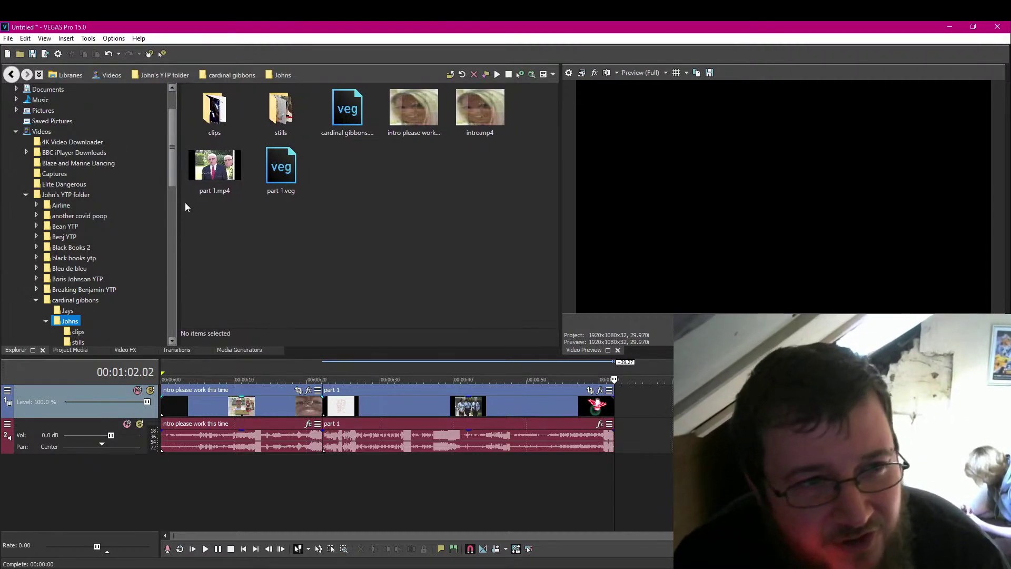
Spot-check frames in the part 1 and intro clips, and return the playhead to the start of the timeline.
left_click(328, 476)
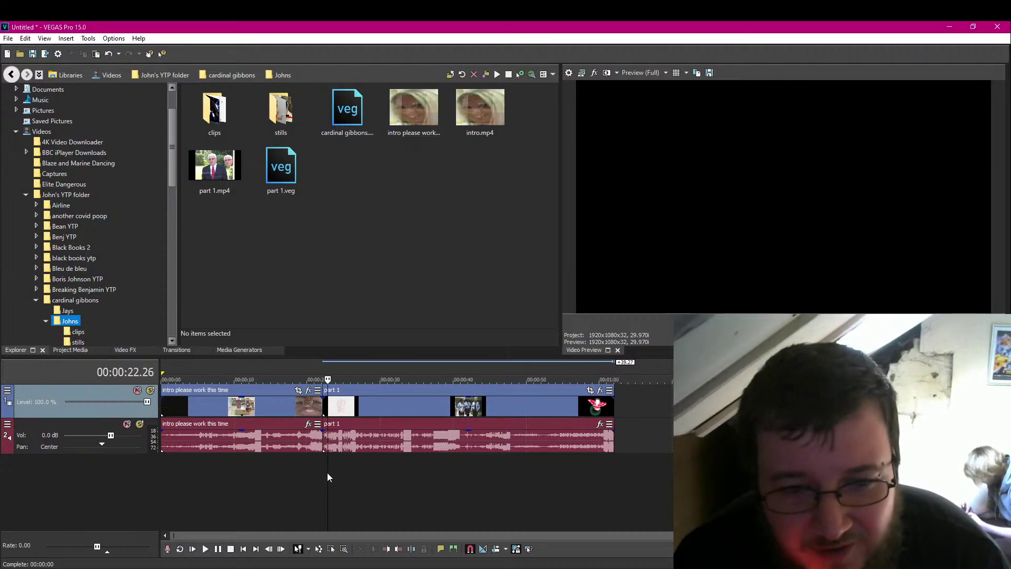
left_click(246, 478)
left_click(181, 502)
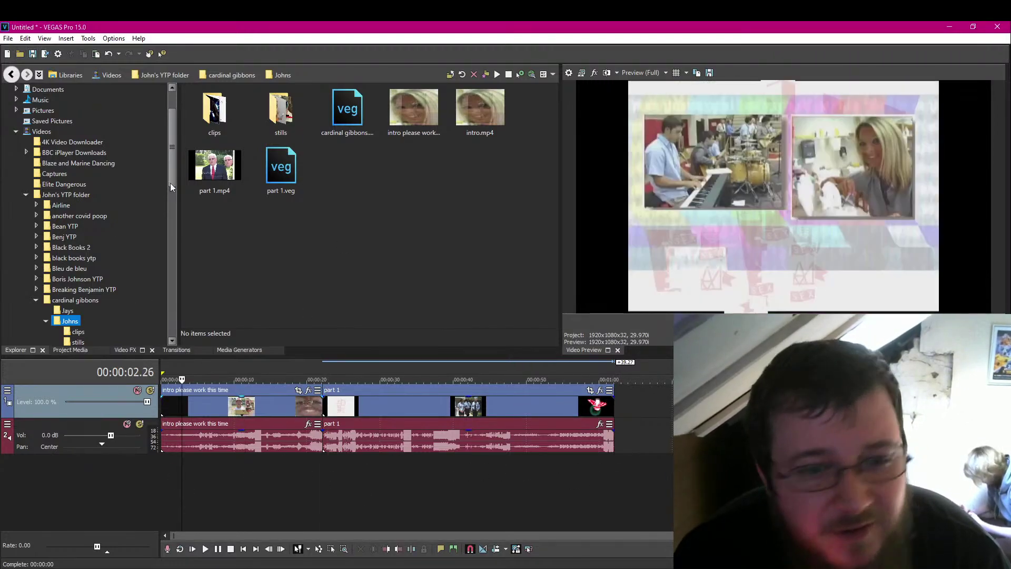
left_click(243, 549)
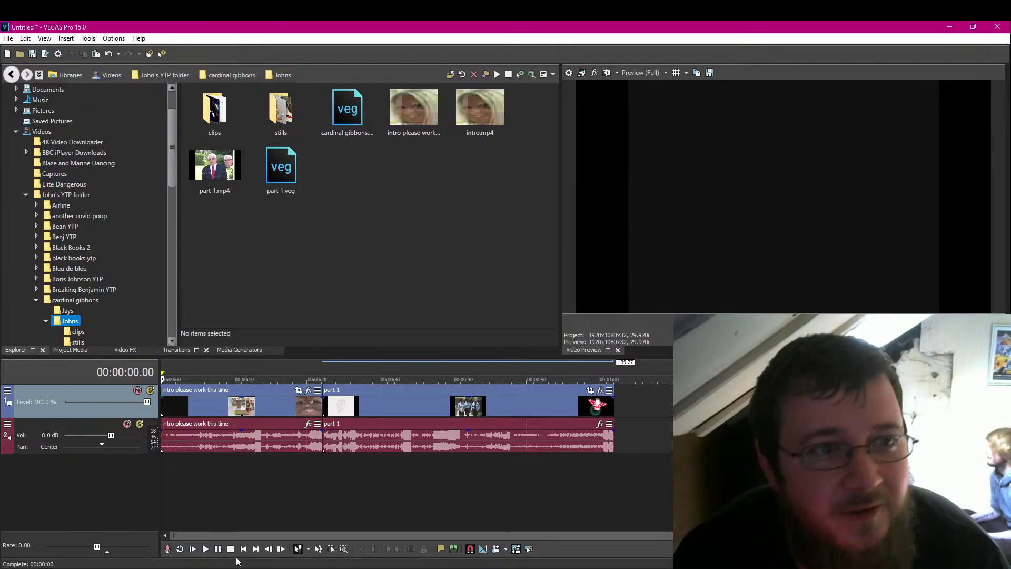
Open the Save As dialog for the untitled project and close it without saving.
left_click(32, 54)
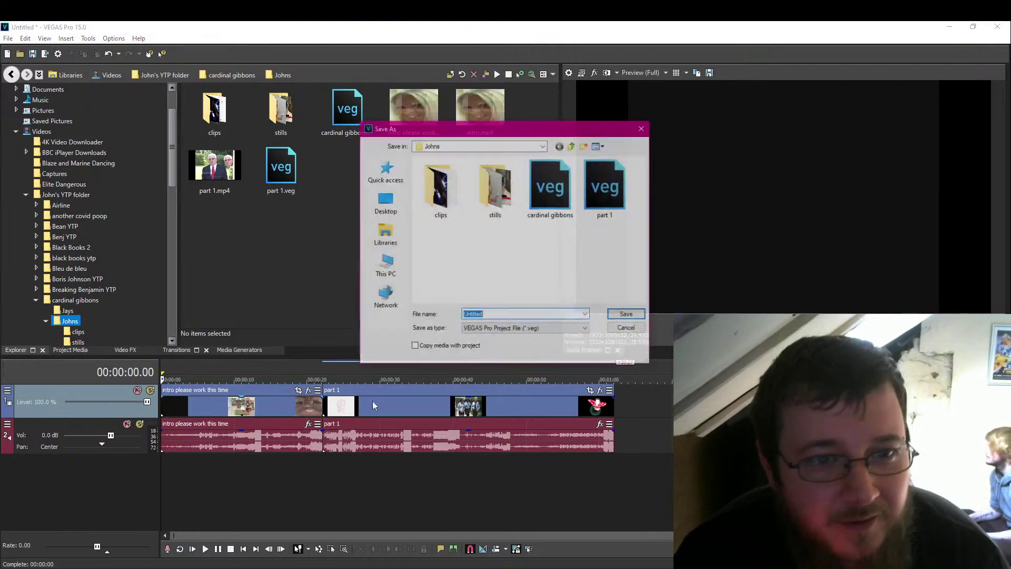
left_click(642, 129)
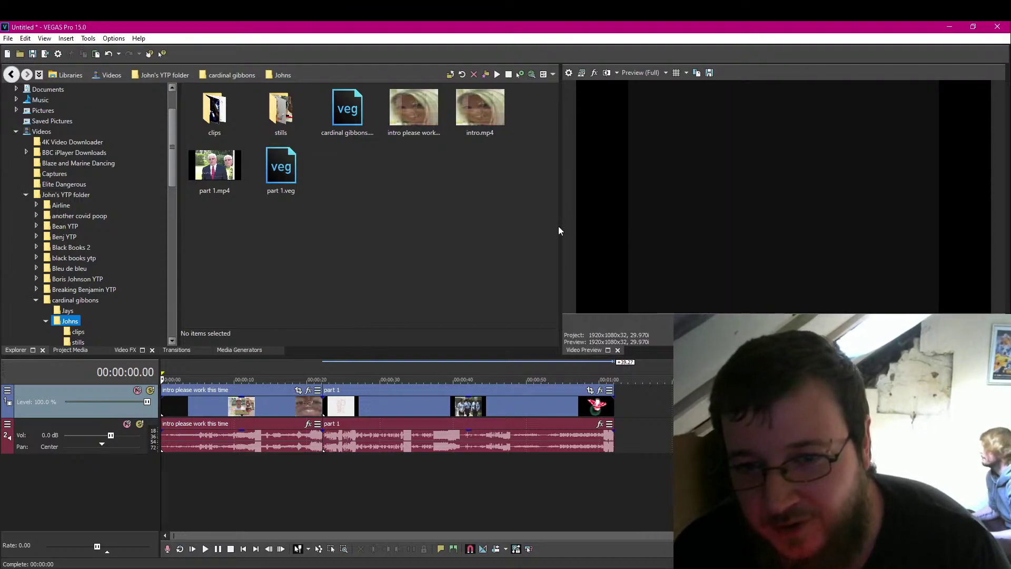
Enlarge the video preview across most of the workspace and play the joined intro and part 1 from the start.
left_click_drag(559, 227, 228, 232)
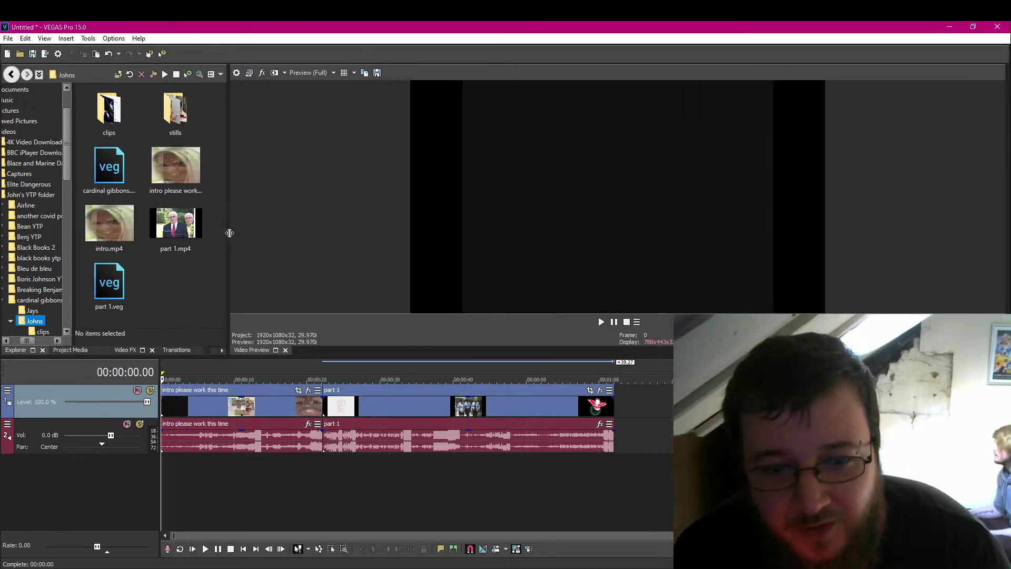
left_click_drag(567, 355, 600, 505)
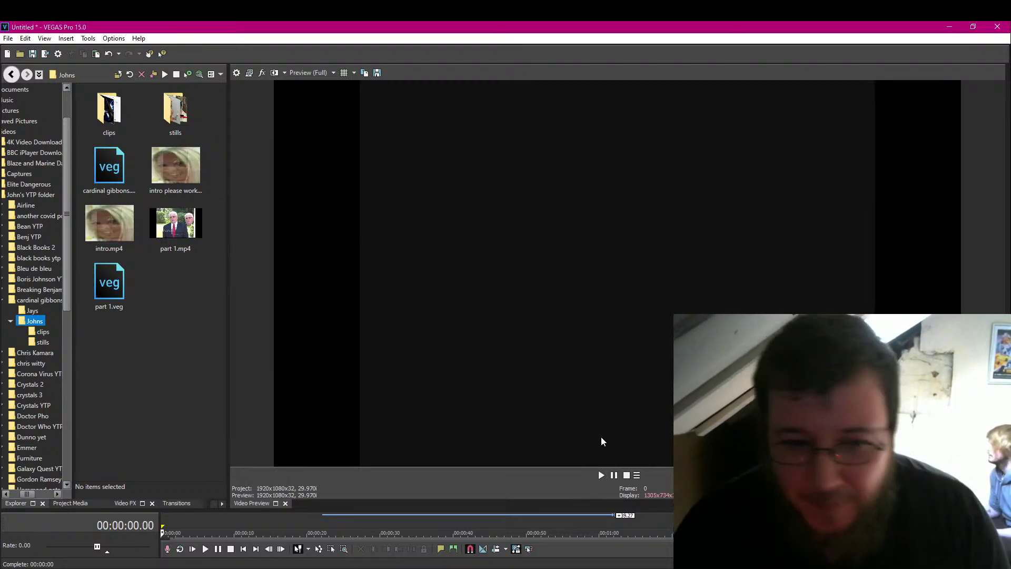
left_click(614, 474)
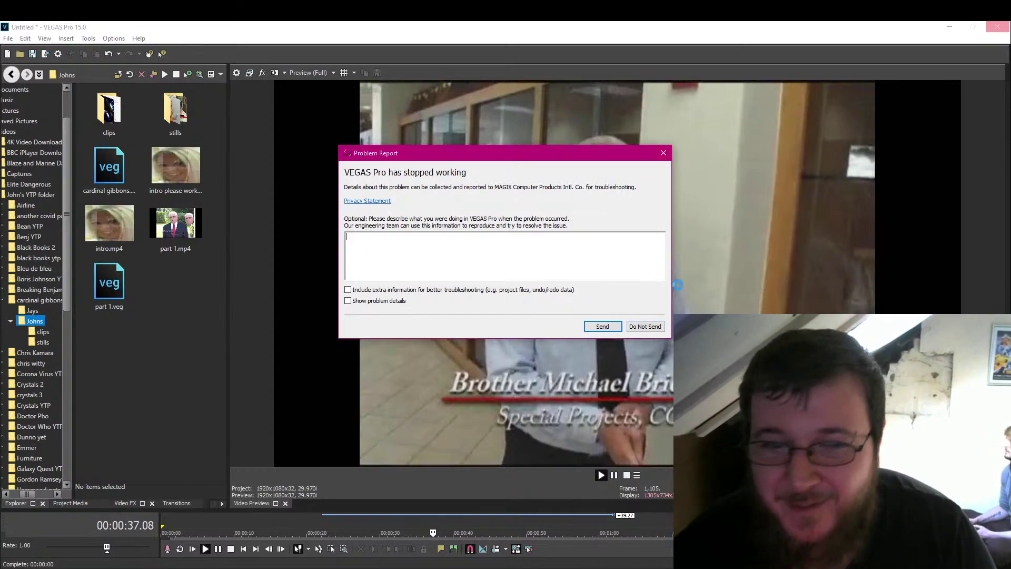
Decline to send the VEGAS Pro problem report and close the untitled picture in Paint.
left_click(645, 327)
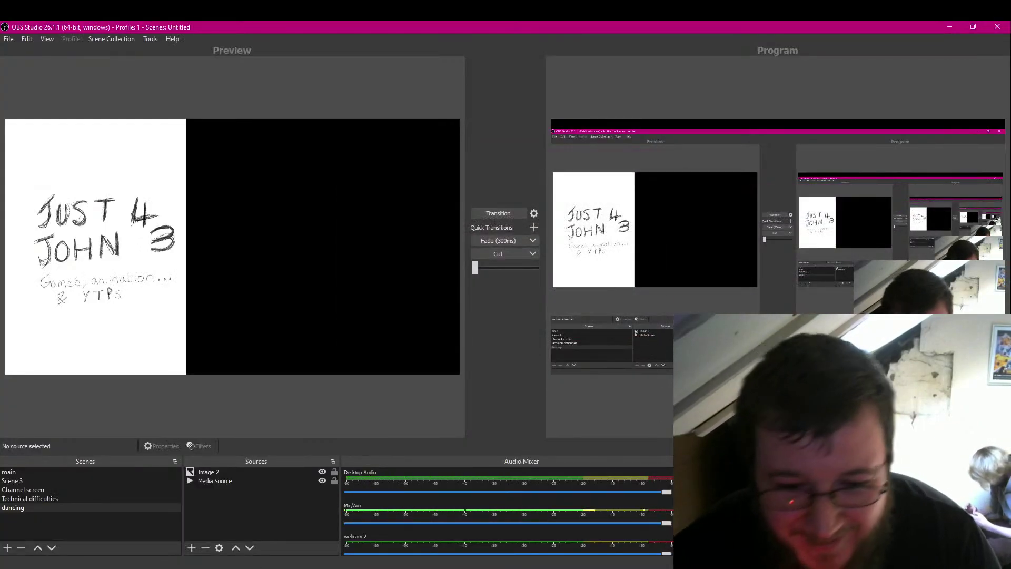
key("alt+Tab")
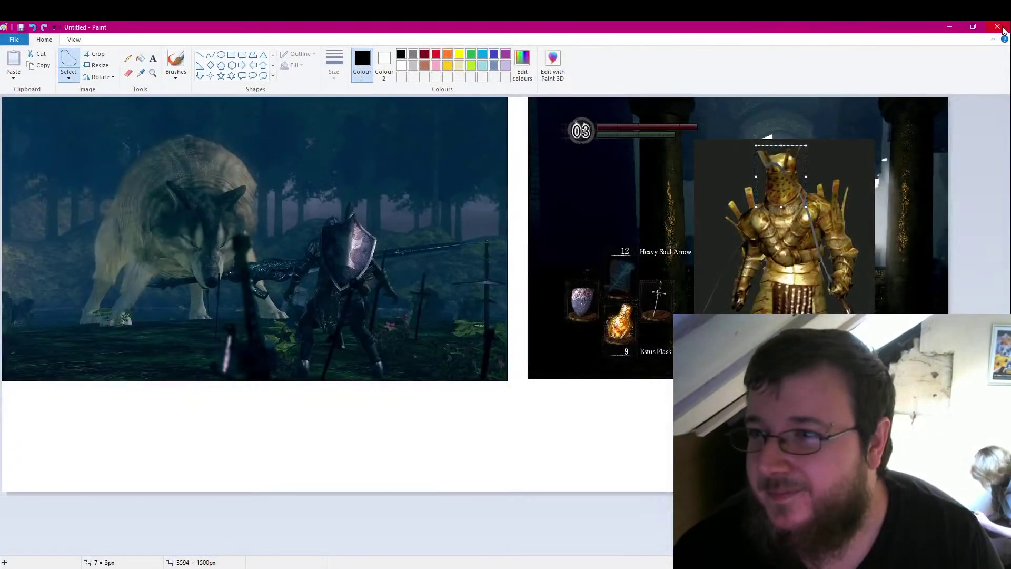
key("alt+F4")
left_click(521, 300)
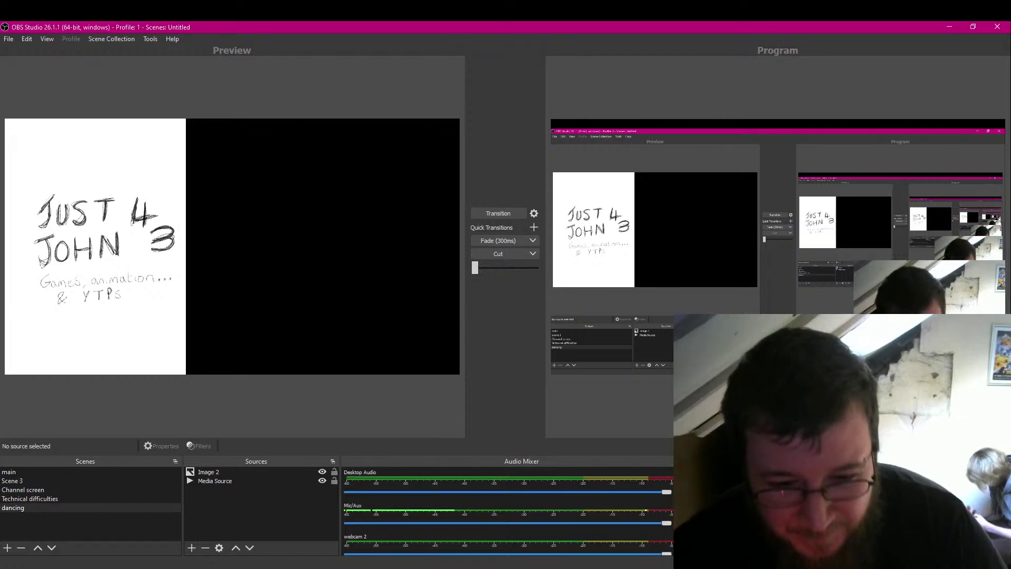
Close the empty VEGAS Pro project and transition the dancing scene to the program output in OBS Studio.
mouse_move(347, 567)
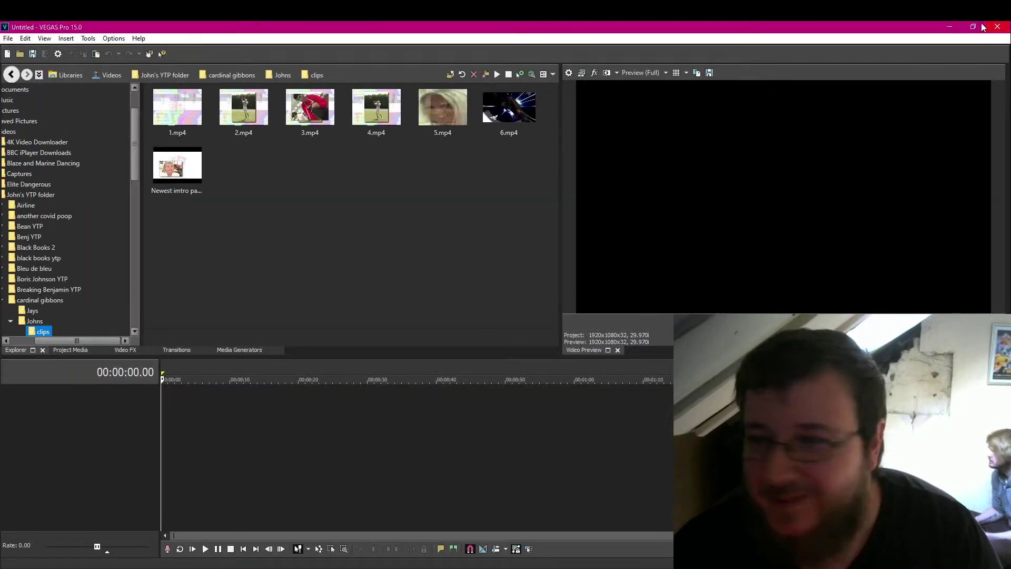
left_click(998, 27)
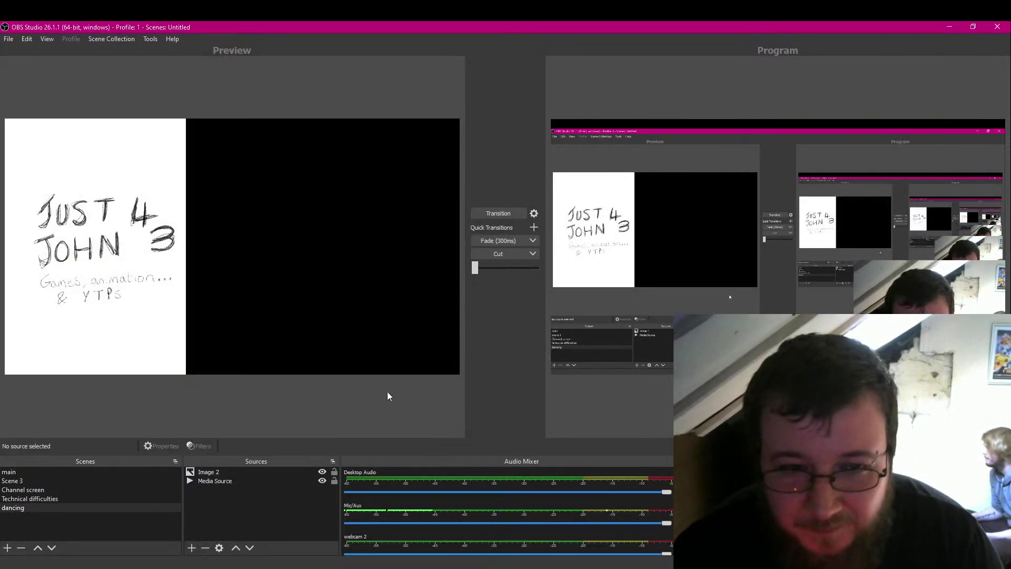
left_click(35, 508)
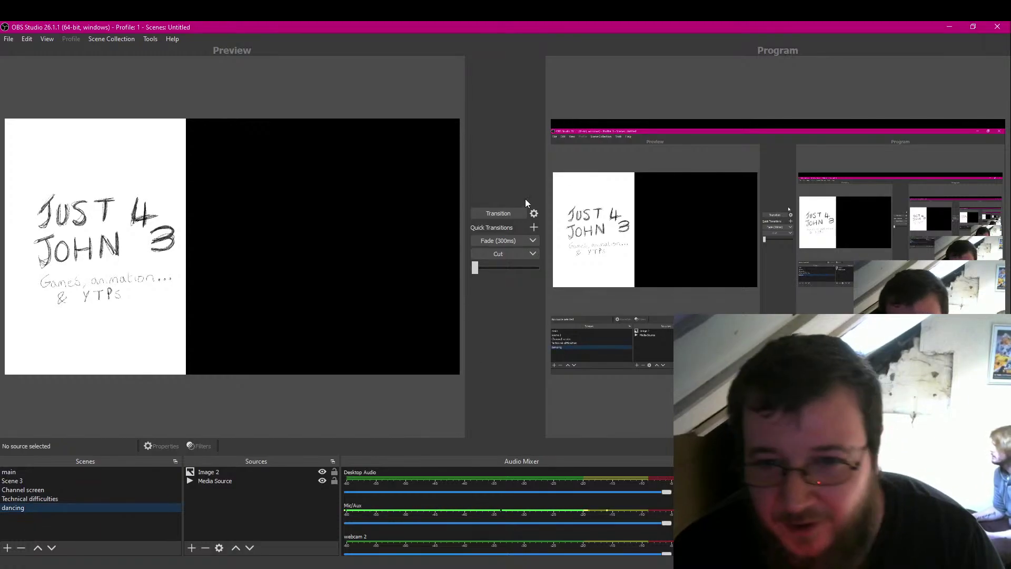
left_click(515, 211)
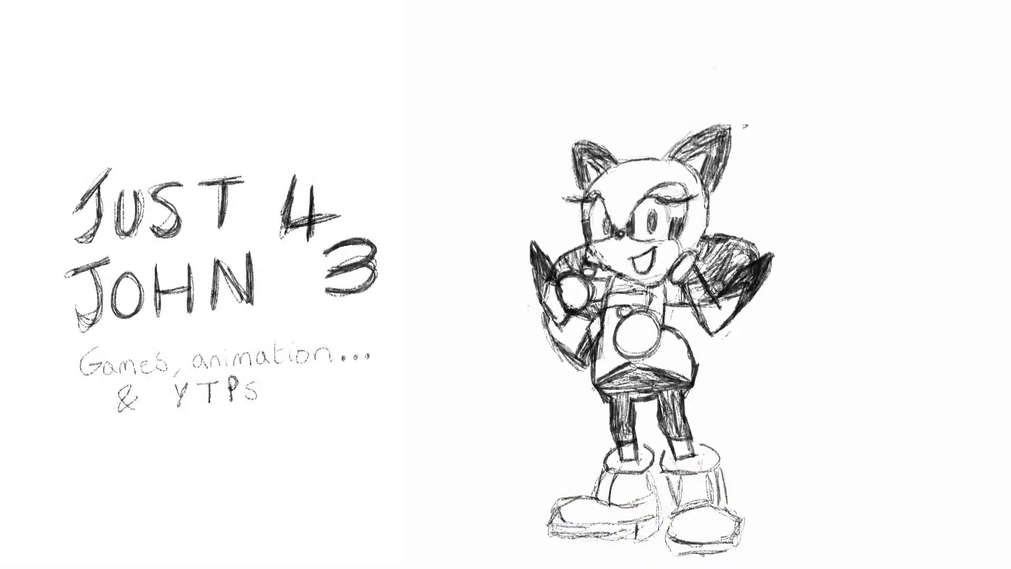